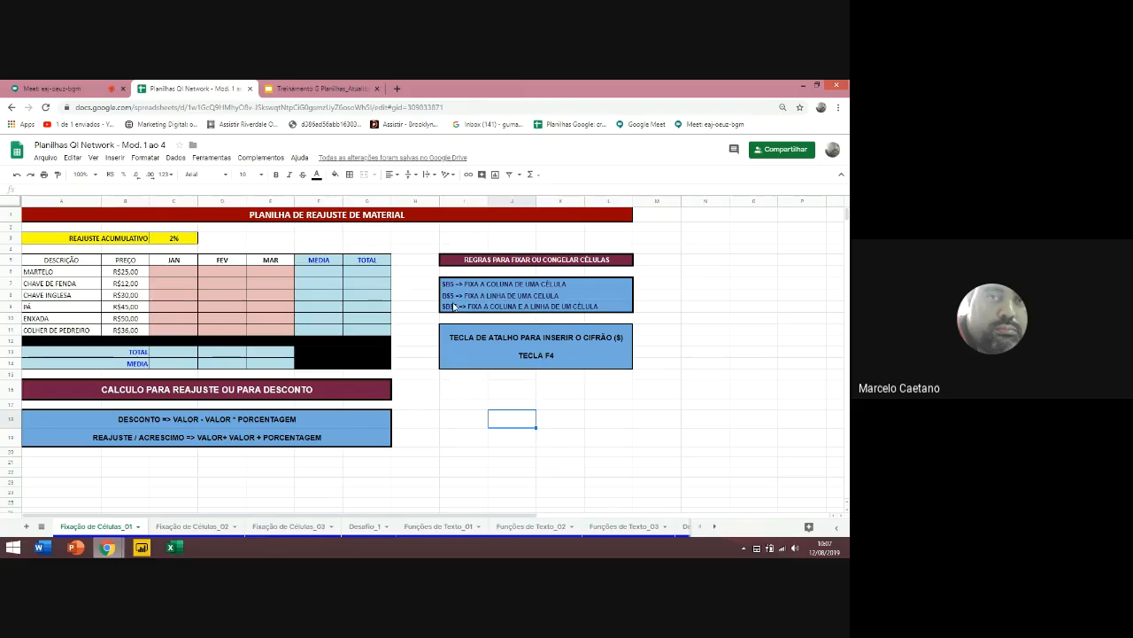
{"action": "left_click", "coordinate": [143, 240]}
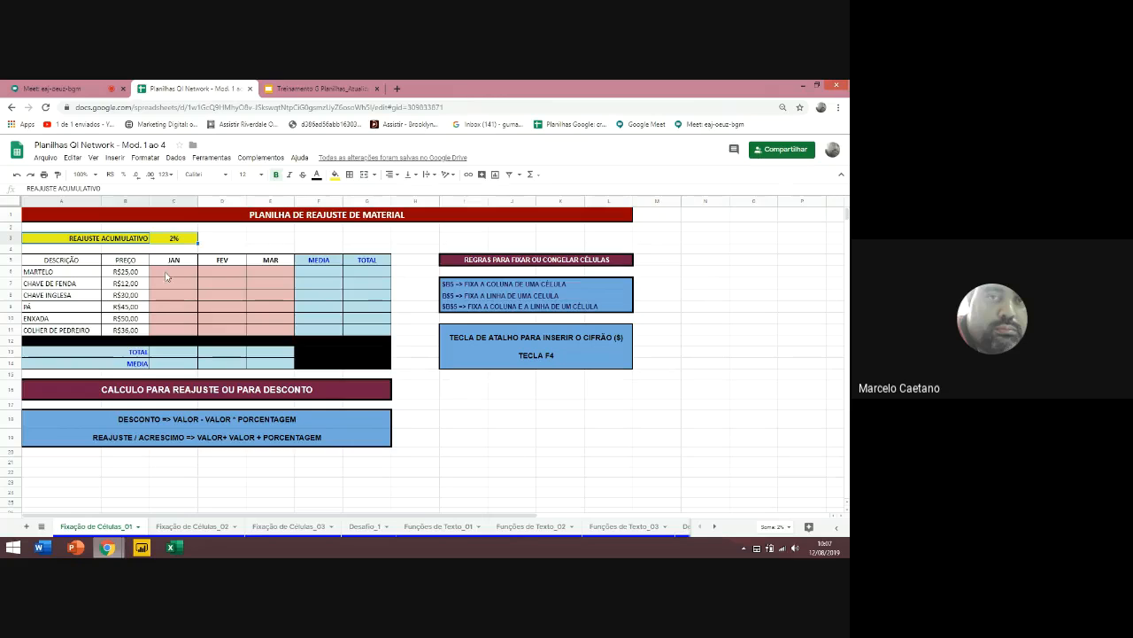
{"action": "left_click_drag", "start_coordinate": [168, 275], "coordinate": [285, 327]}
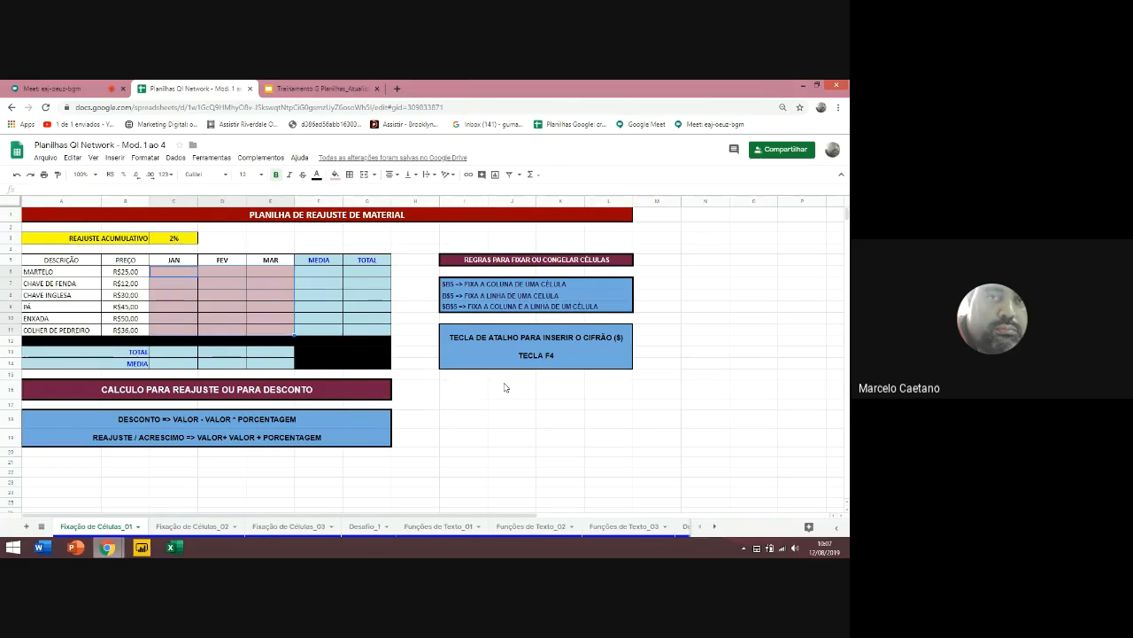
{"action": "left_click", "coordinate": [177, 271]}
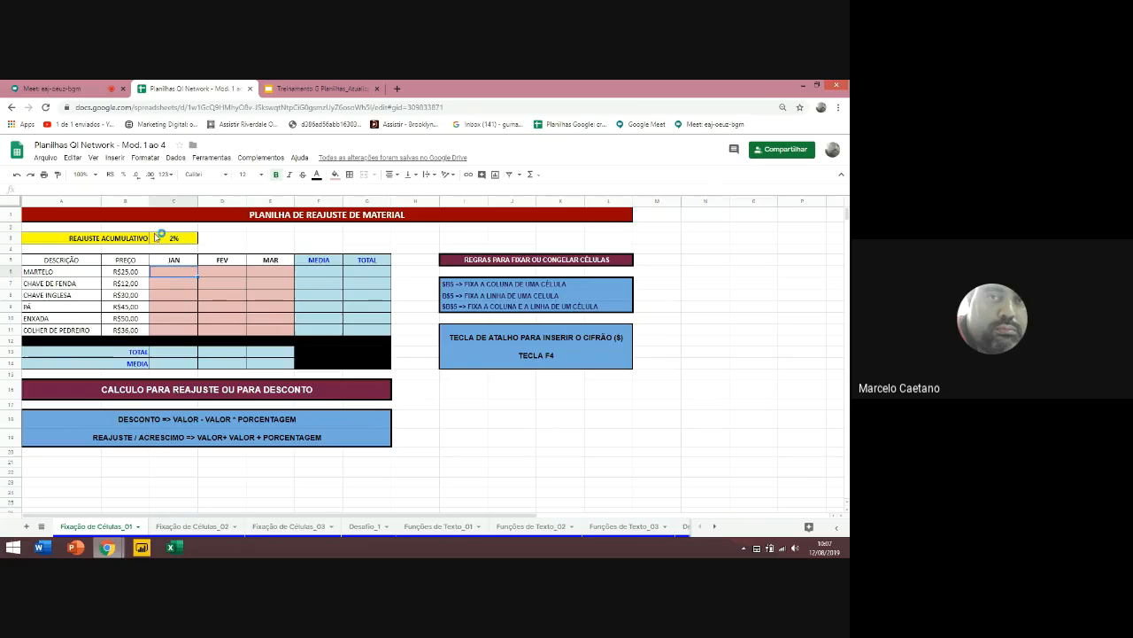
Enlarge the sheet view to 200% zoom, with the price table down to the MEDIA row in view
{"action": "left_click", "coordinate": [96, 158]}
{"action": "left_click", "coordinate": [98, 158]}
{"action": "left_click", "coordinate": [88, 174]}
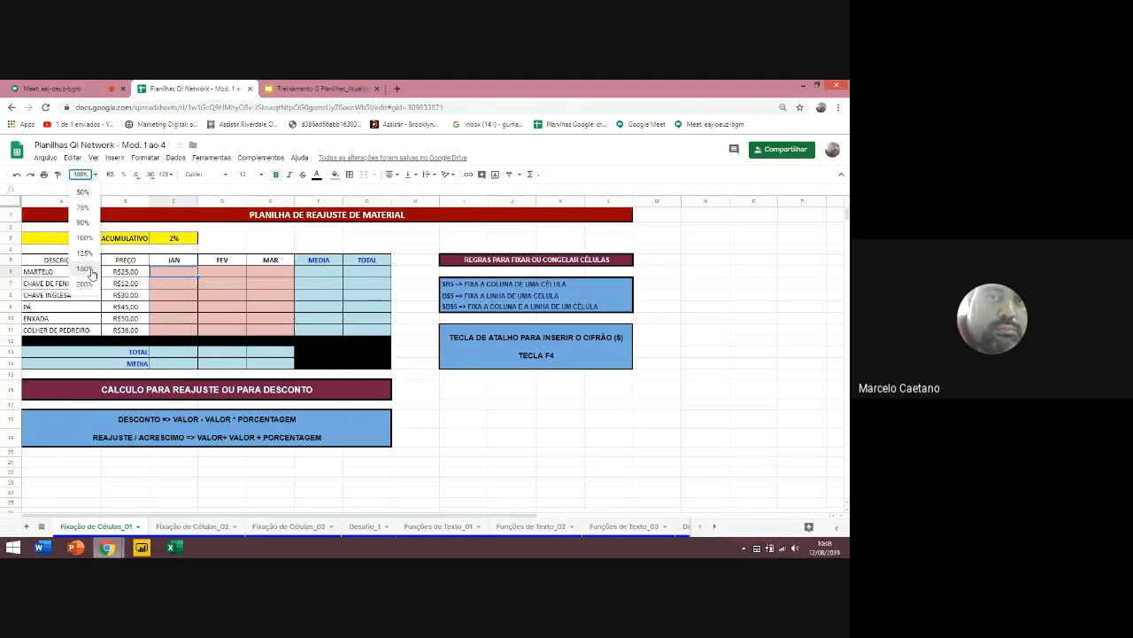
{"action": "left_click", "coordinate": [90, 270]}
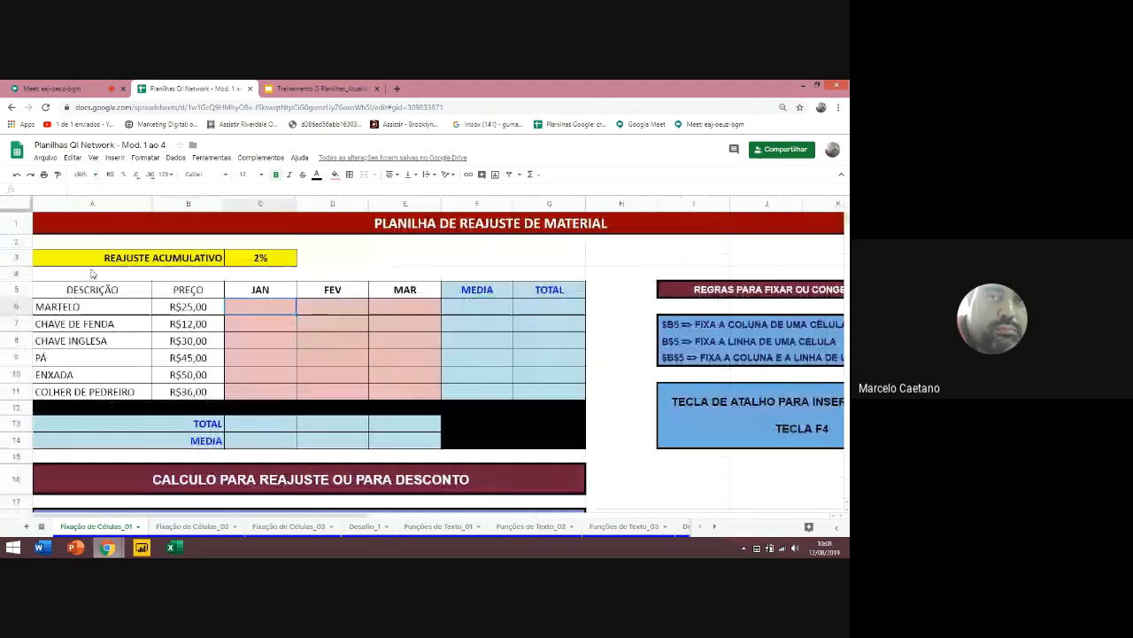
{"action": "left_click", "coordinate": [93, 176]}
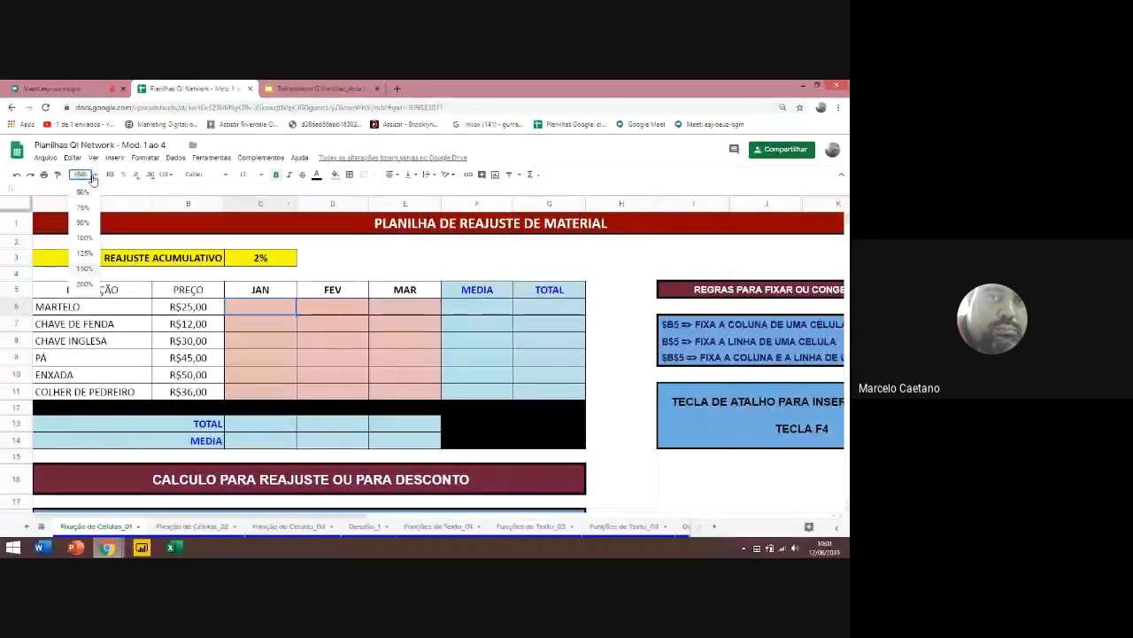
{"action": "left_click", "coordinate": [88, 285]}
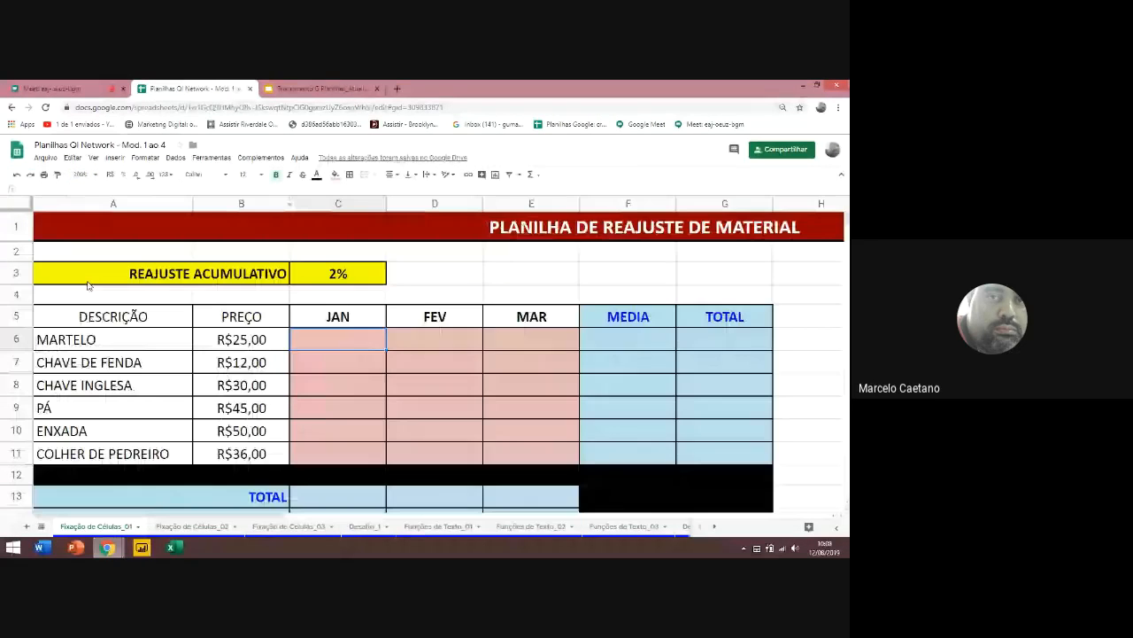
{"action": "scroll", "coordinate": [88, 285], "scroll_direction": "down", "scroll_amount": 1}
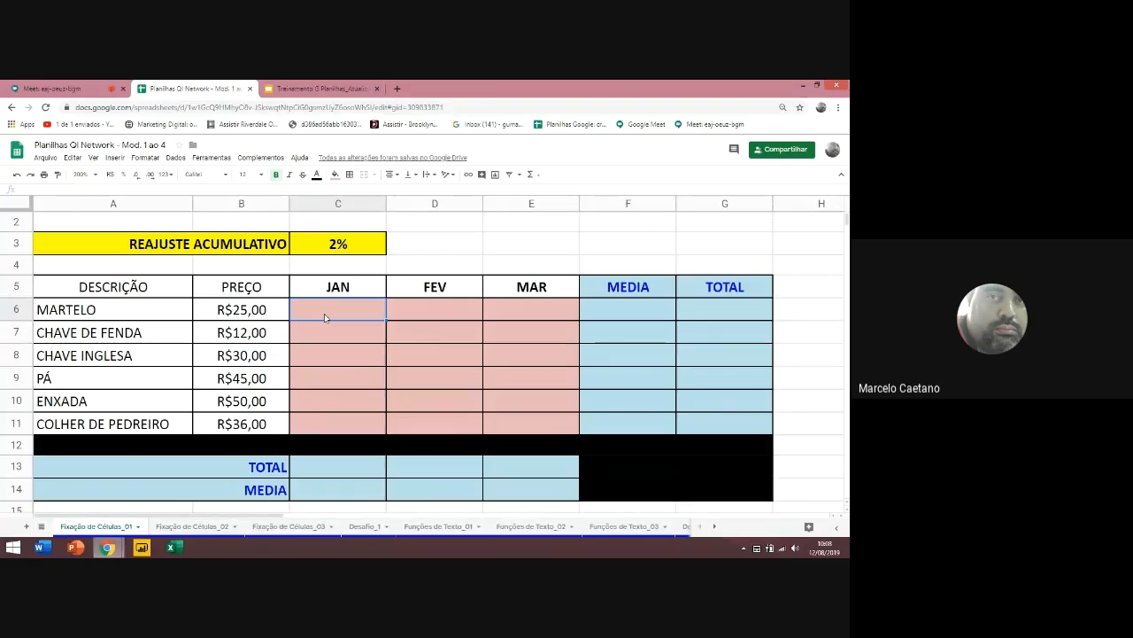
{"action": "type", "text": "="}
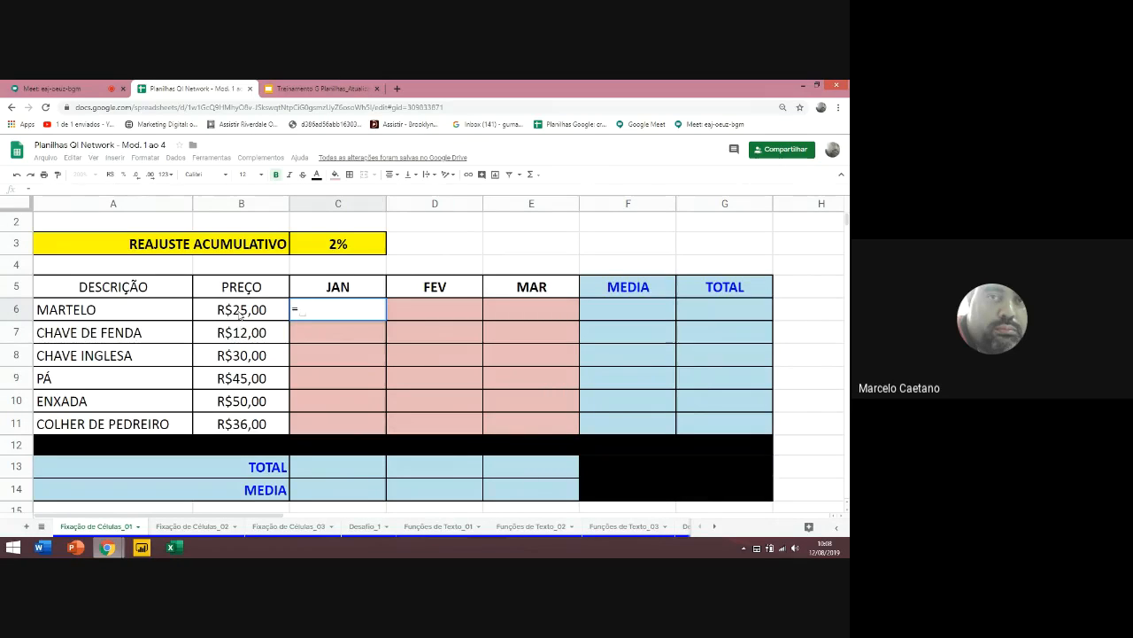
{"action": "left_click", "coordinate": [240, 314]}
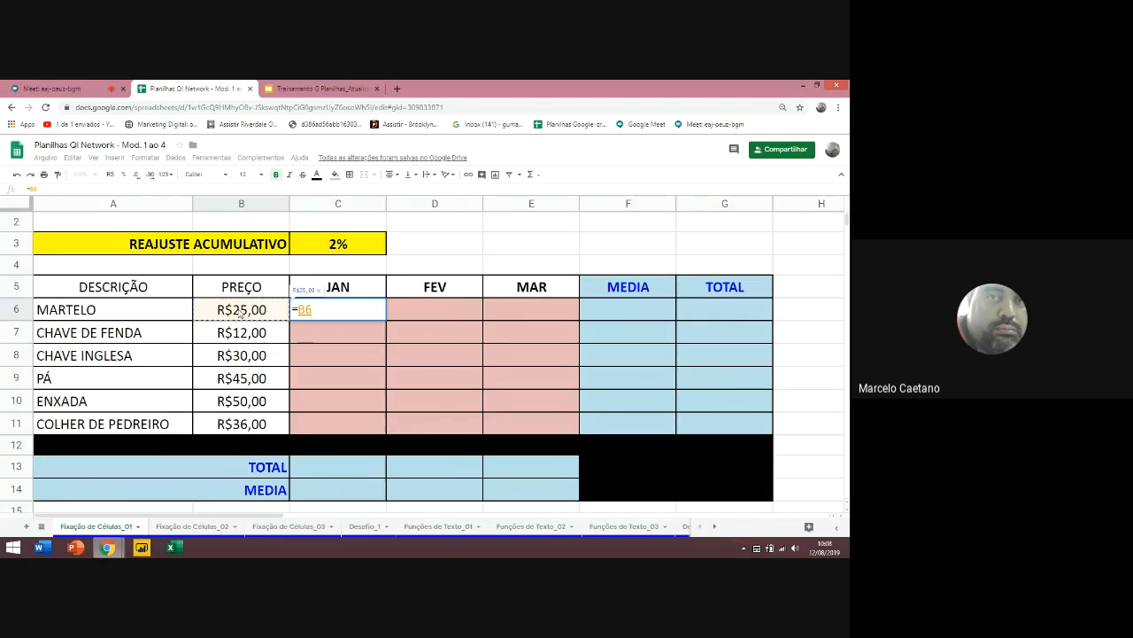
{"action": "type", "text": "+"}
{"action": "left_click", "coordinate": [240, 314]}
{"action": "type", "text": "*"}
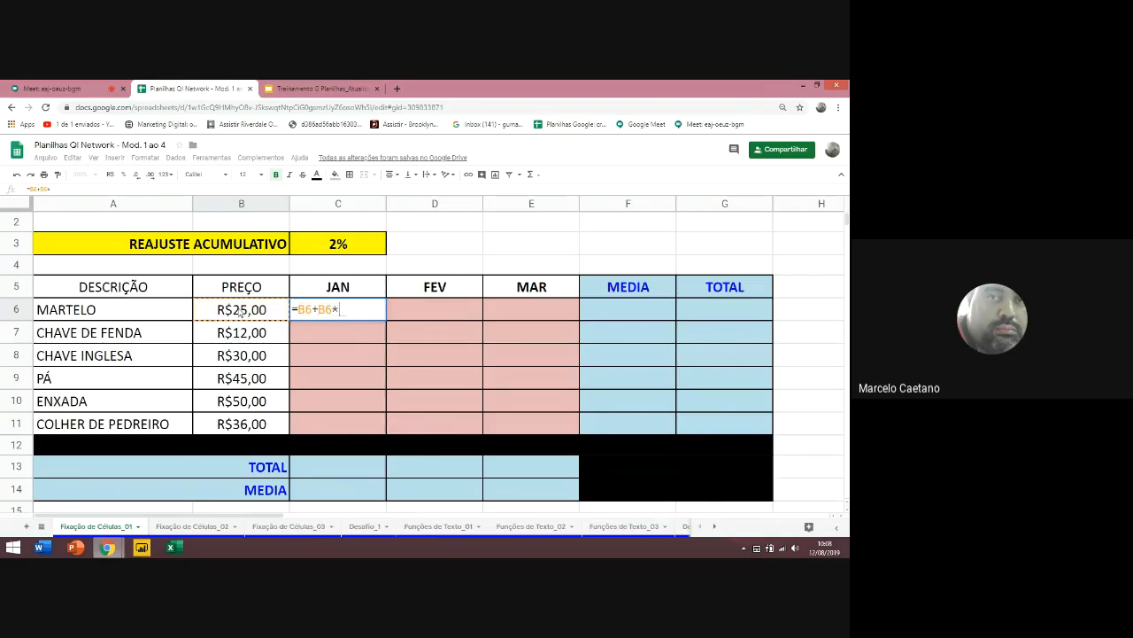
{"action": "left_click", "coordinate": [344, 247]}
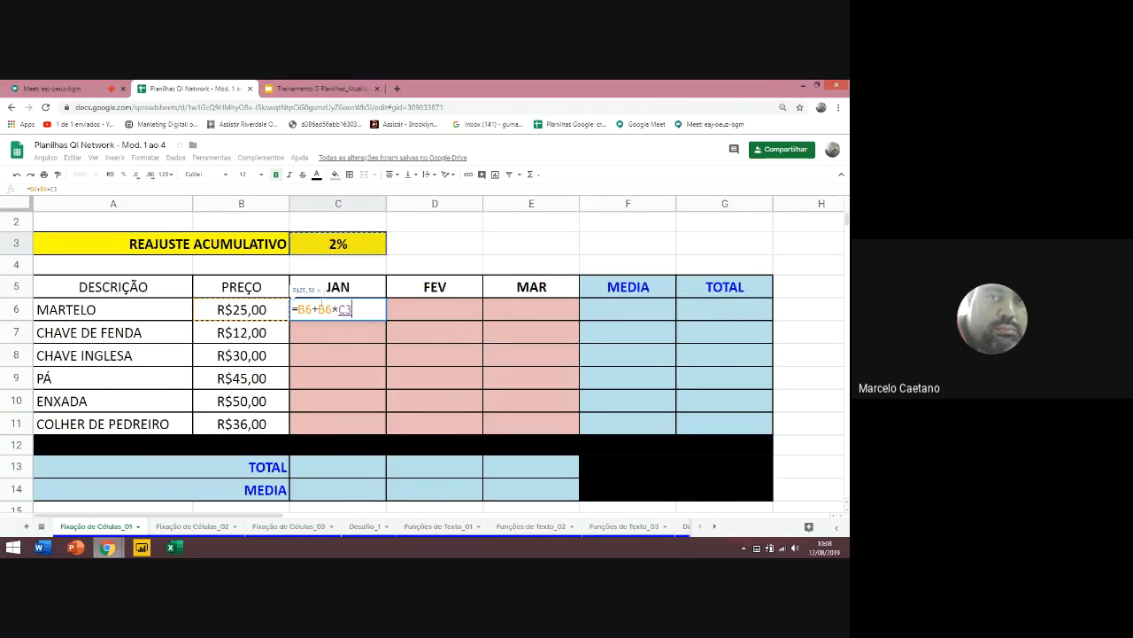
{"action": "left_click_drag", "start_coordinate": [333, 309], "coordinate": [354, 309]}
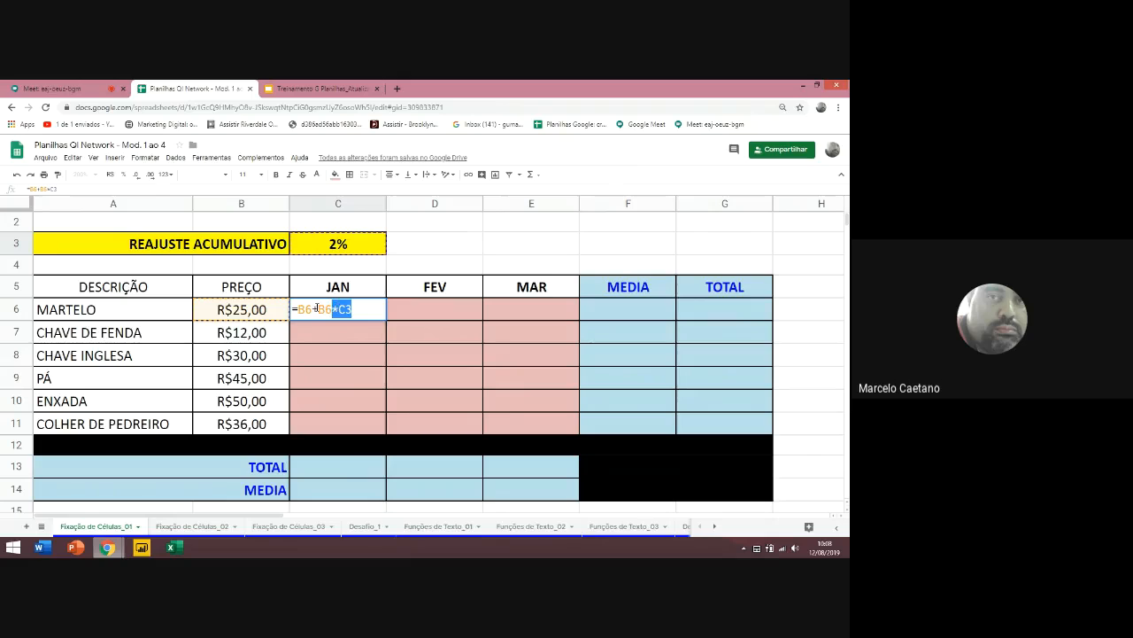
{"action": "left_click", "coordinate": [317, 309]}
{"action": "left_click_drag", "start_coordinate": [317, 309], "coordinate": [353, 309]}
{"action": "left_click_drag", "start_coordinate": [337, 312], "coordinate": [299, 309]}
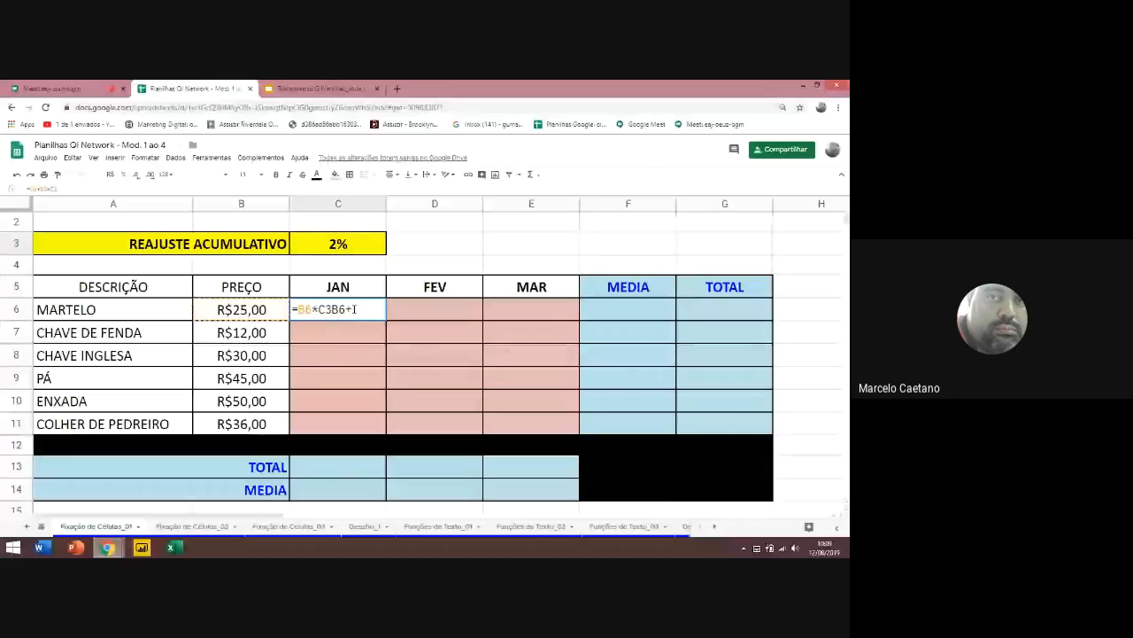
{"action": "key", "text": "Escape"}
Enter the adjustment formula =B6+B6*C3 in C6 for MARTELO in the JAN column
{"action": "type", "text": "="}
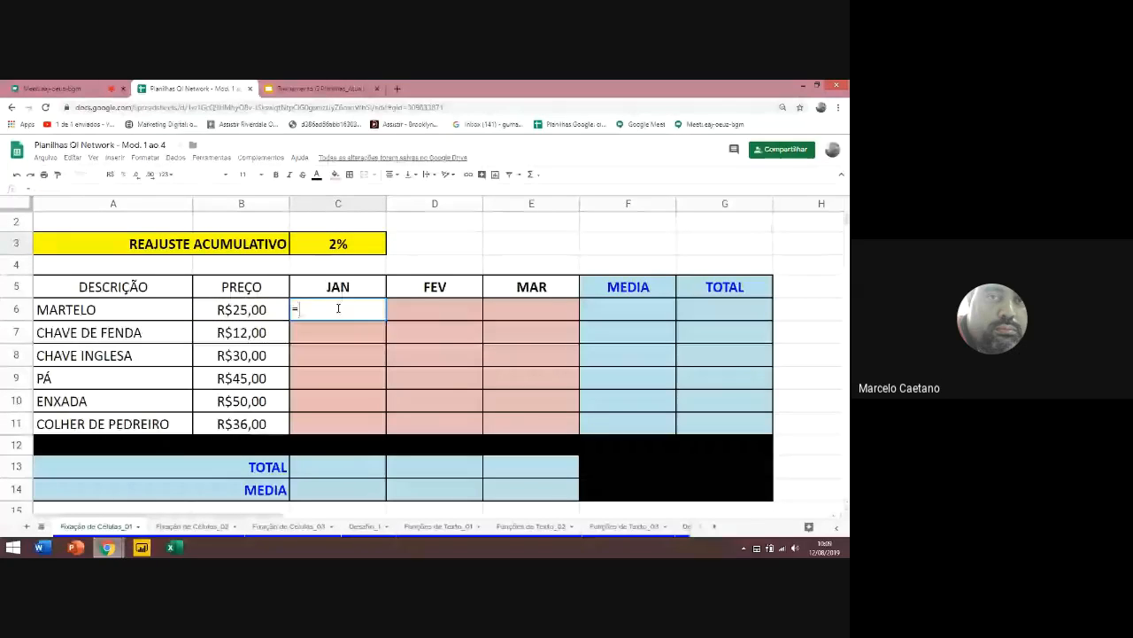
{"action": "left_click", "coordinate": [255, 314]}
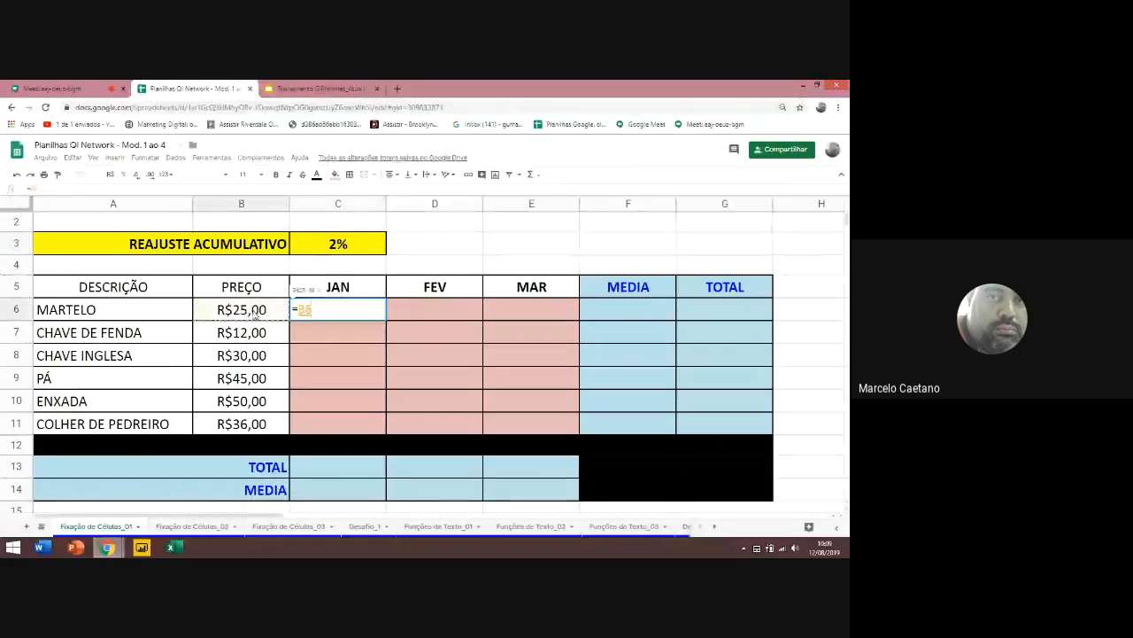
{"action": "type", "text": "+"}
{"action": "left_click", "coordinate": [255, 313]}
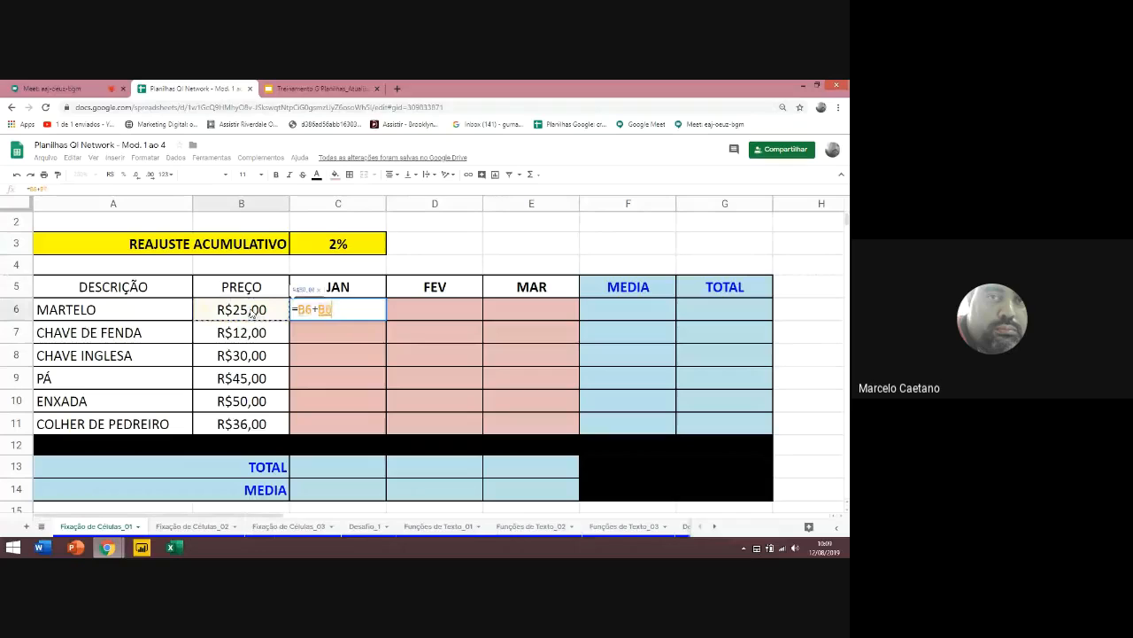
{"action": "type", "text": "*"}
{"action": "left_click", "coordinate": [359, 249]}
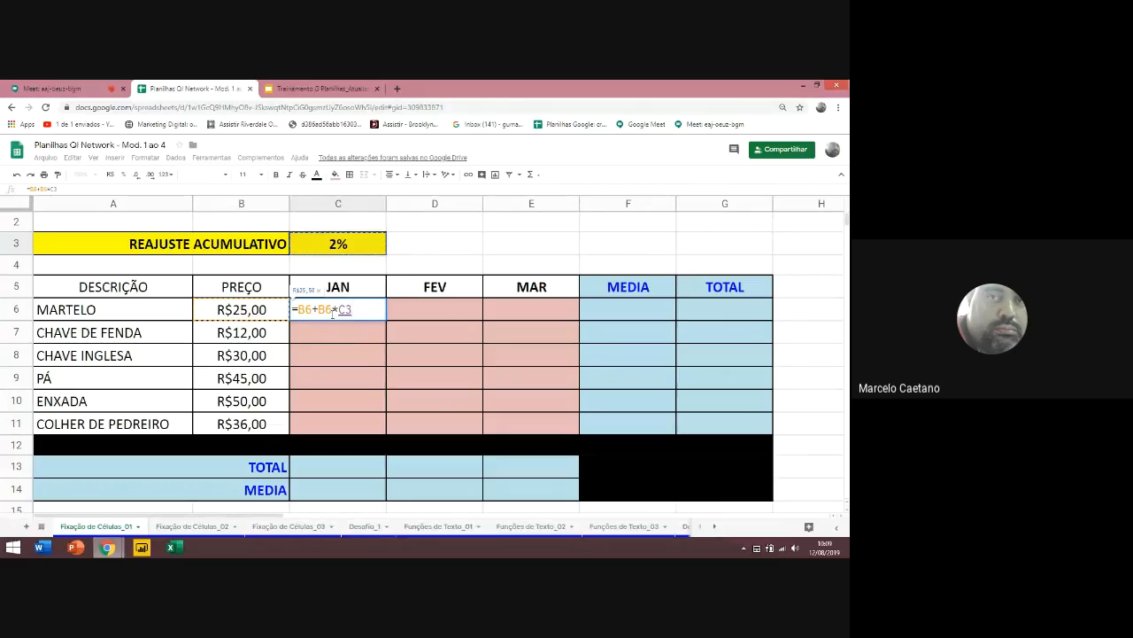
{"action": "key", "text": "Return"}
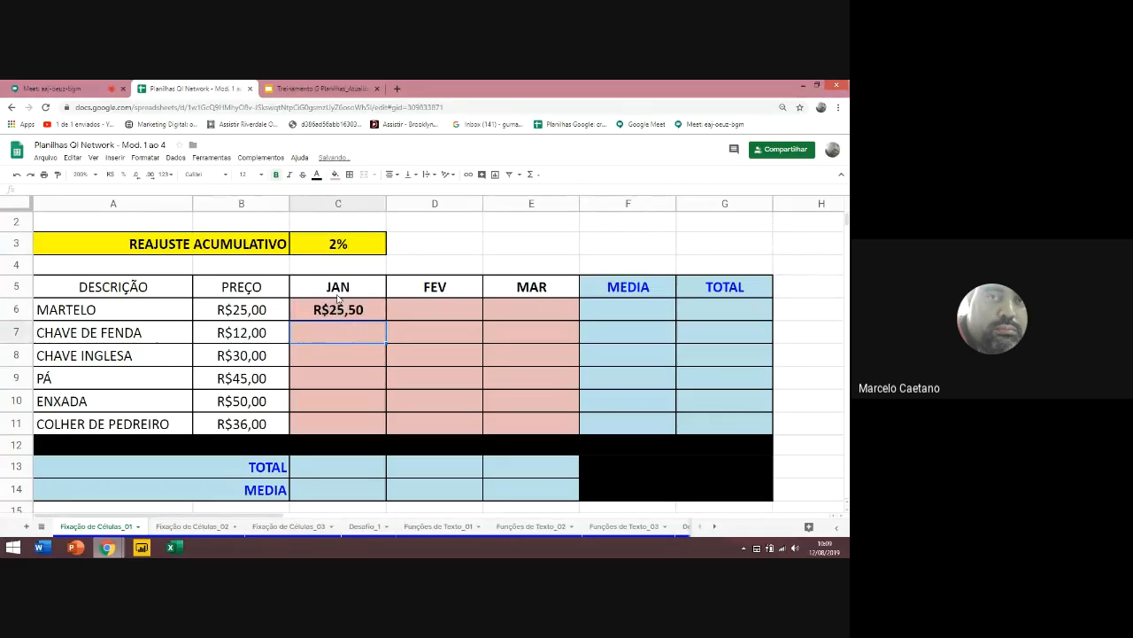
Copy the JAN formula from C6 down to C11 for the remaining materials
{"action": "left_click", "coordinate": [245, 289]}
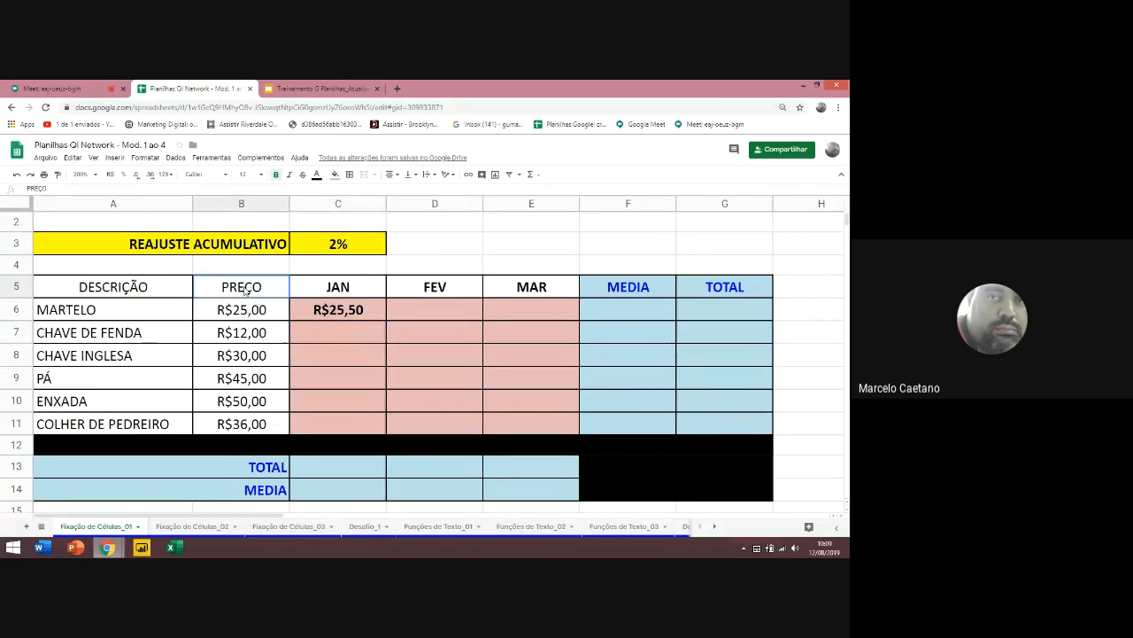
{"action": "left_click", "coordinate": [239, 310]}
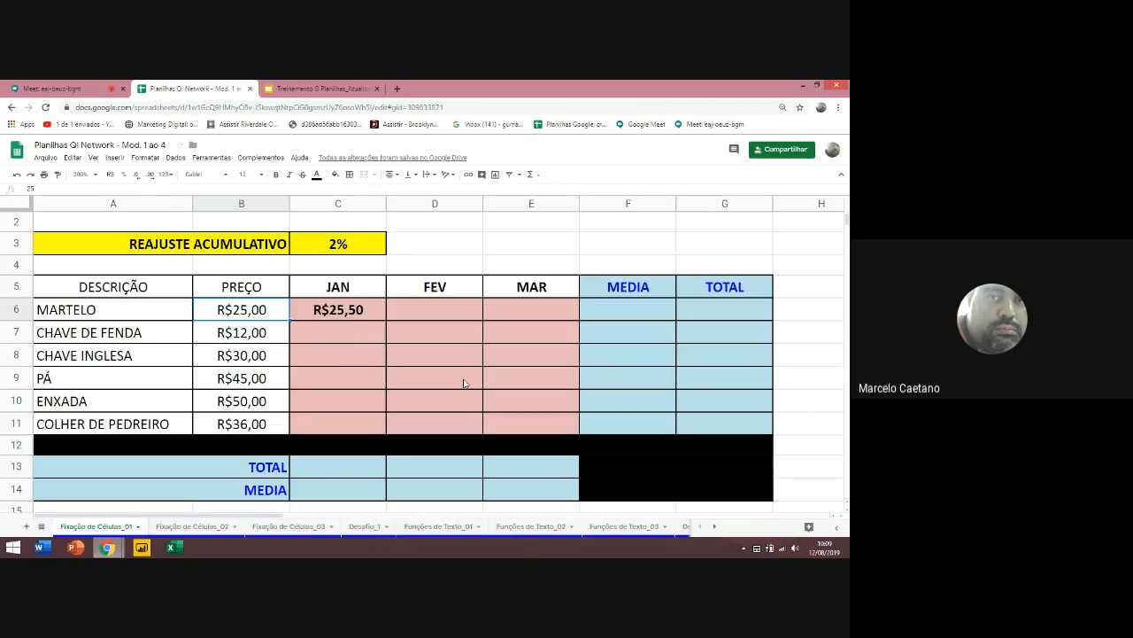
{"action": "left_click", "coordinate": [332, 312]}
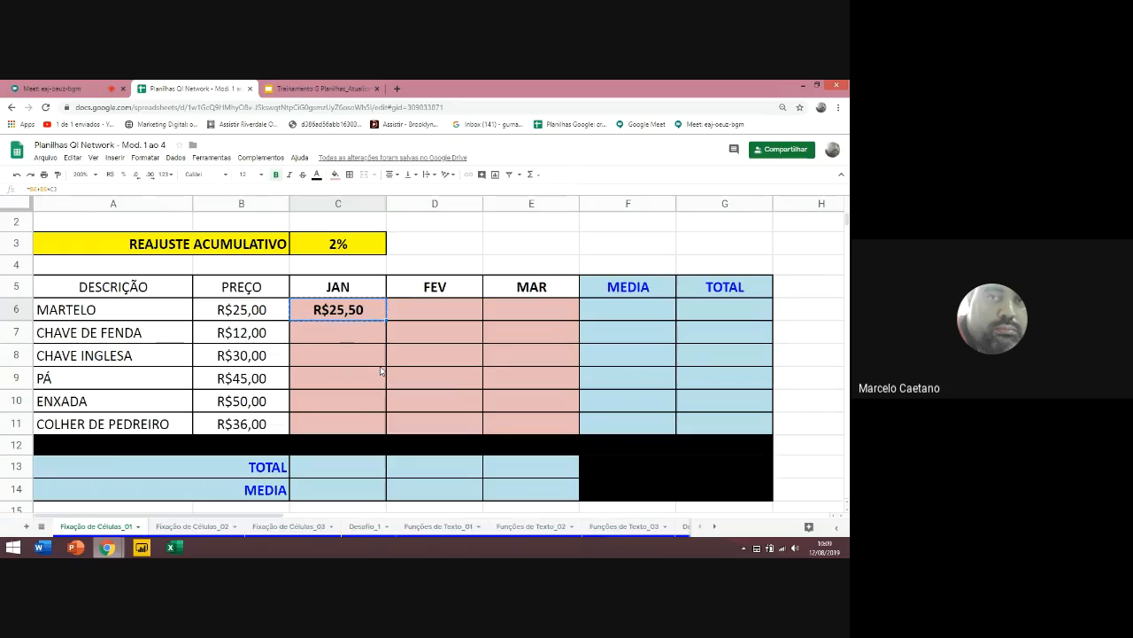
{"action": "key", "text": "shift+Down"}
{"action": "key", "text": "shift+Down"}
{"action": "key", "text": "shift+Down"}
{"action": "key", "text": "shift+Down"}
{"action": "key", "text": "shift+Down"}
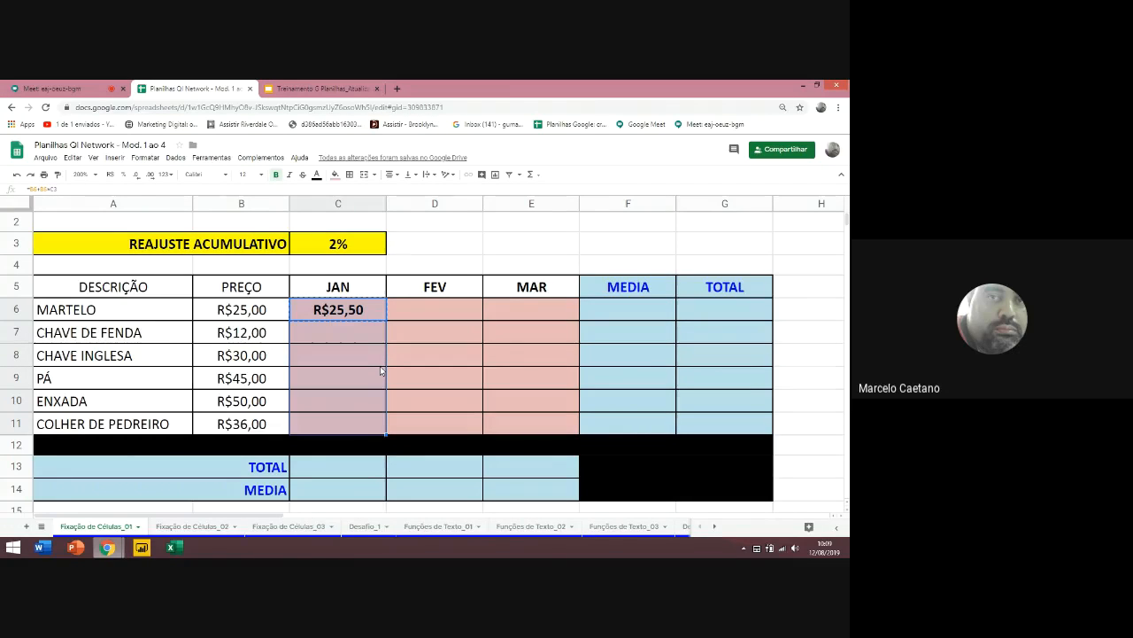
{"action": "key", "text": "ctrl+v"}
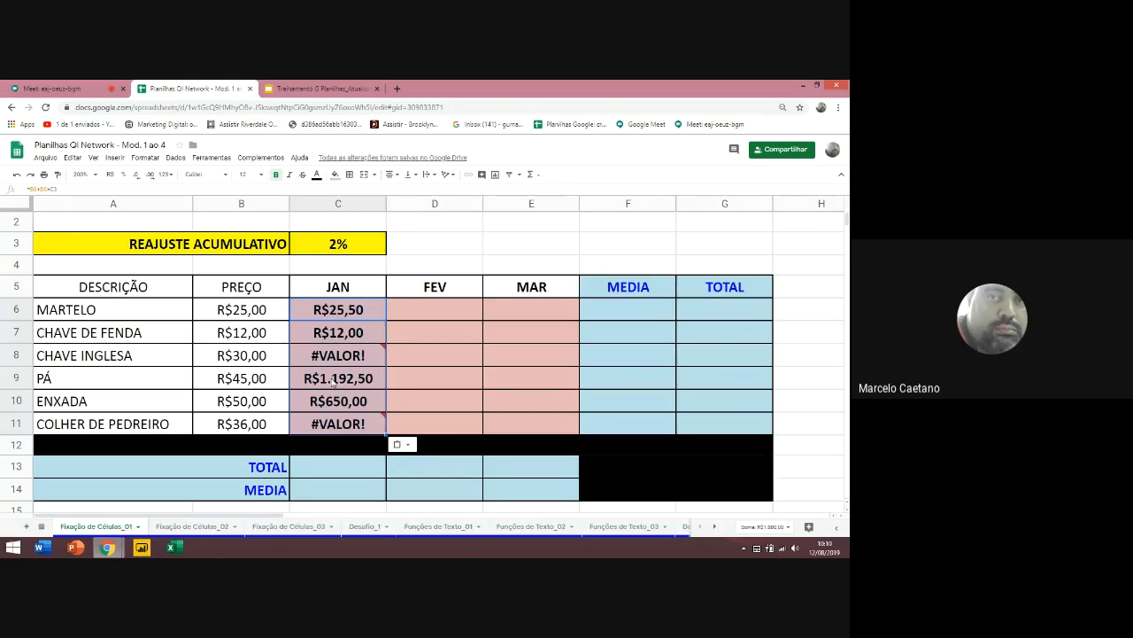
Examine the PÁ price, the adjustment percentage and the formulas in C9 and C6 alongside the cell-fixing rules
{"action": "left_click", "coordinate": [247, 380]}
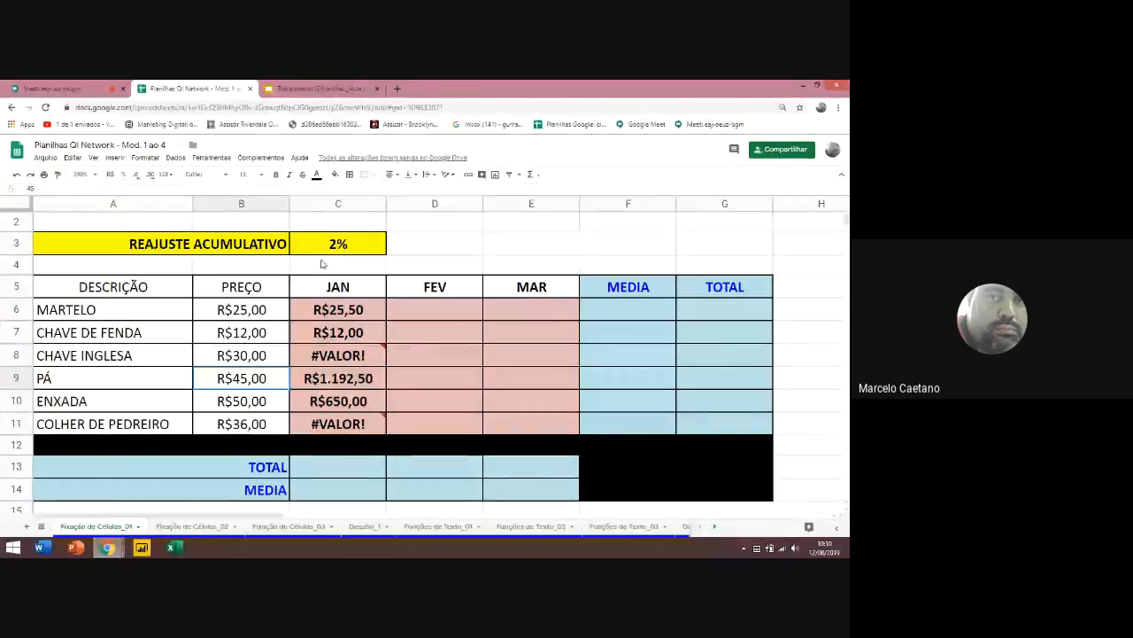
{"action": "left_click", "coordinate": [324, 247]}
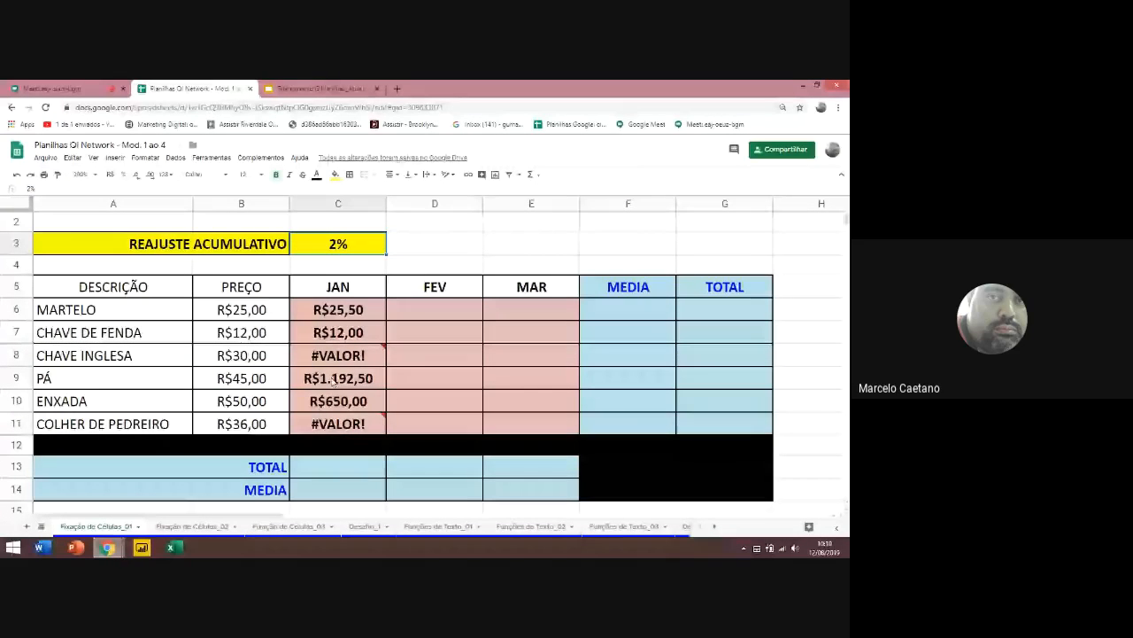
{"action": "left_click", "coordinate": [332, 380]}
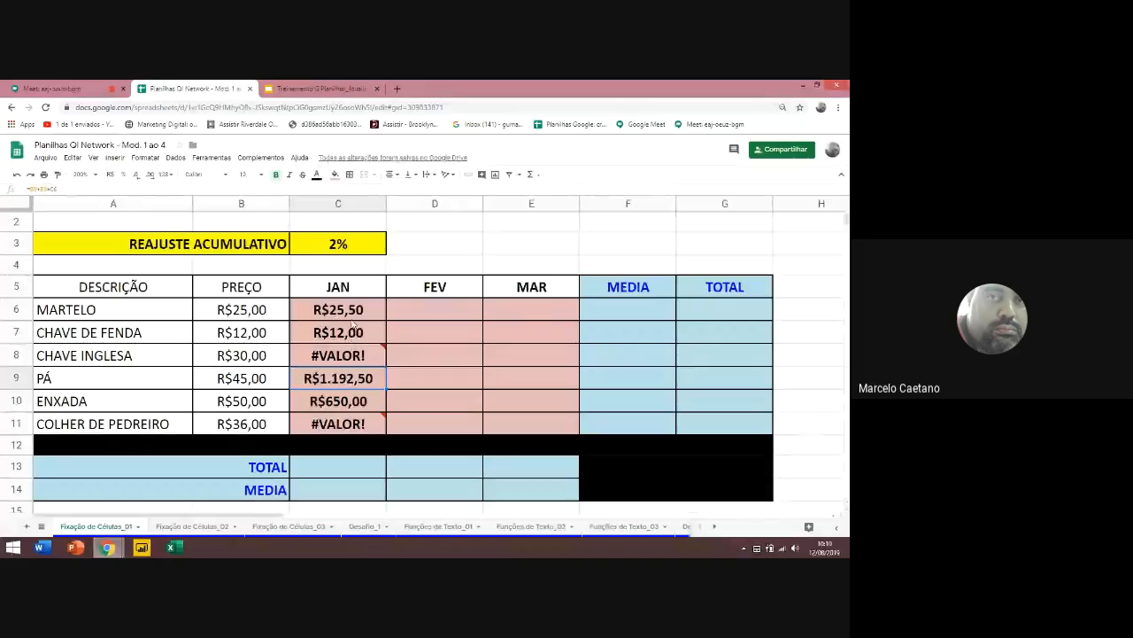
{"action": "left_click", "coordinate": [351, 310]}
{"action": "double_click", "coordinate": [352, 310]}
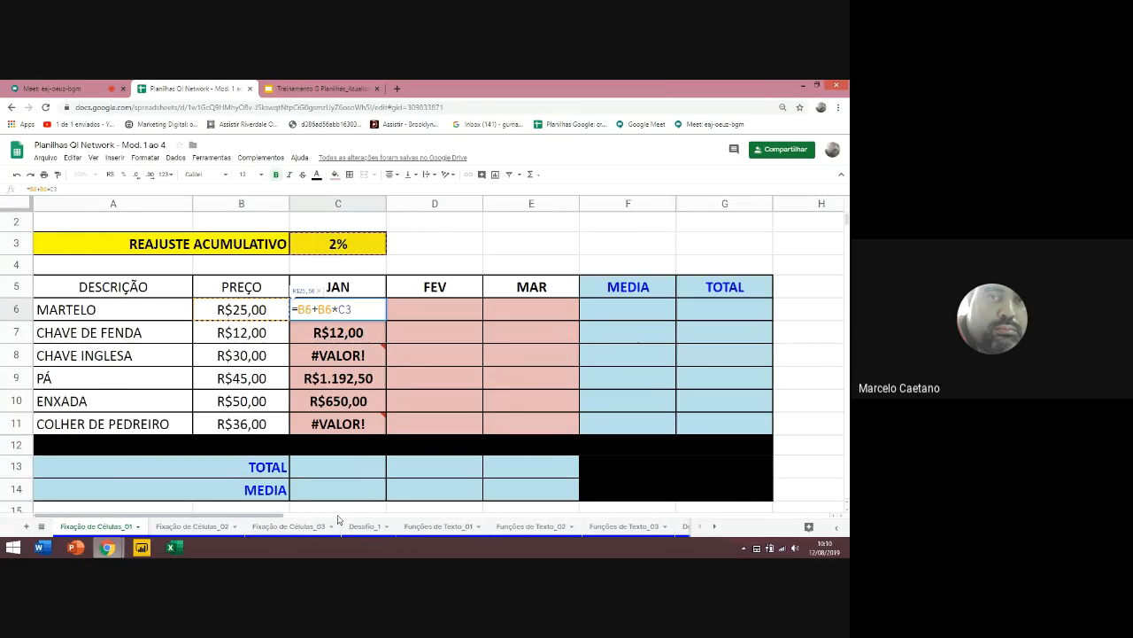
{"action": "left_click_drag", "start_coordinate": [303, 519], "coordinate": [352, 440]}
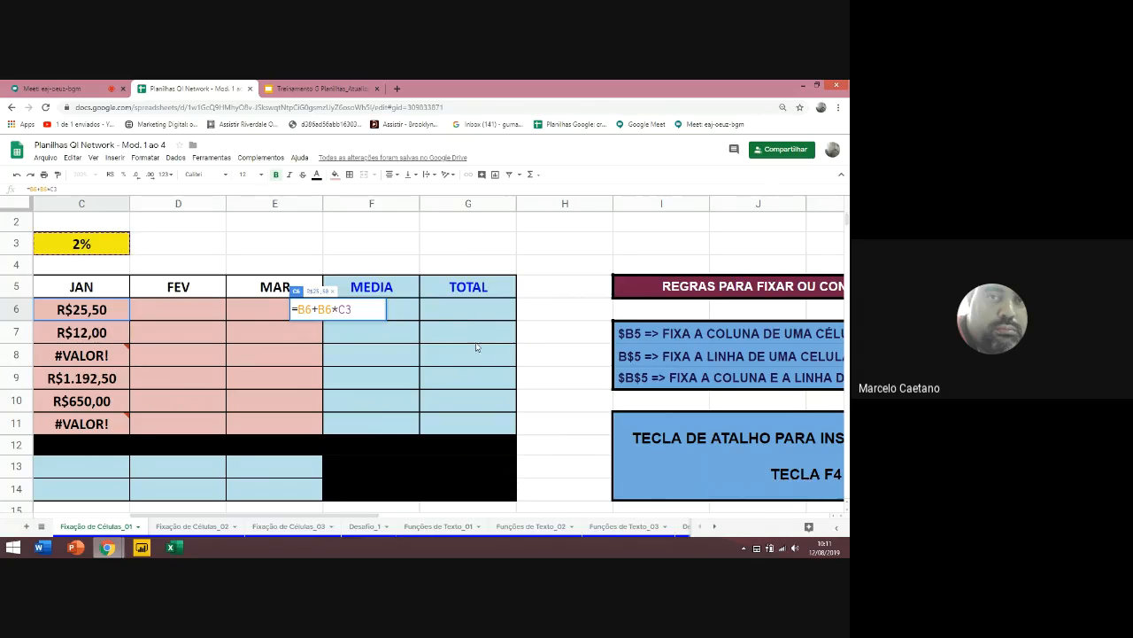
{"action": "key", "text": "Escape"}
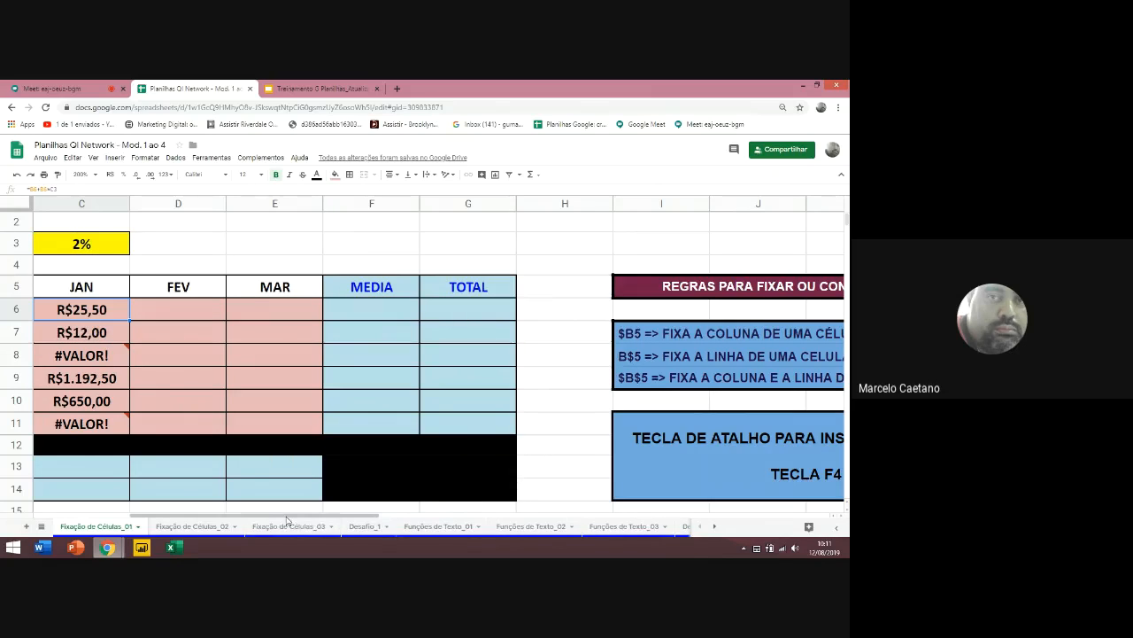
Clear the copied formulas from the JAN cells C6 through C11
{"action": "left_click_drag", "start_coordinate": [264, 518], "coordinate": [208, 520]}
{"action": "left_click", "coordinate": [325, 309]}
{"action": "key", "text": "shift+Down"}
{"action": "key", "text": "shift+Down"}
{"action": "key", "text": "shift+Down"}
{"action": "key", "text": "shift+Down"}
{"action": "key", "text": "shift+Down"}
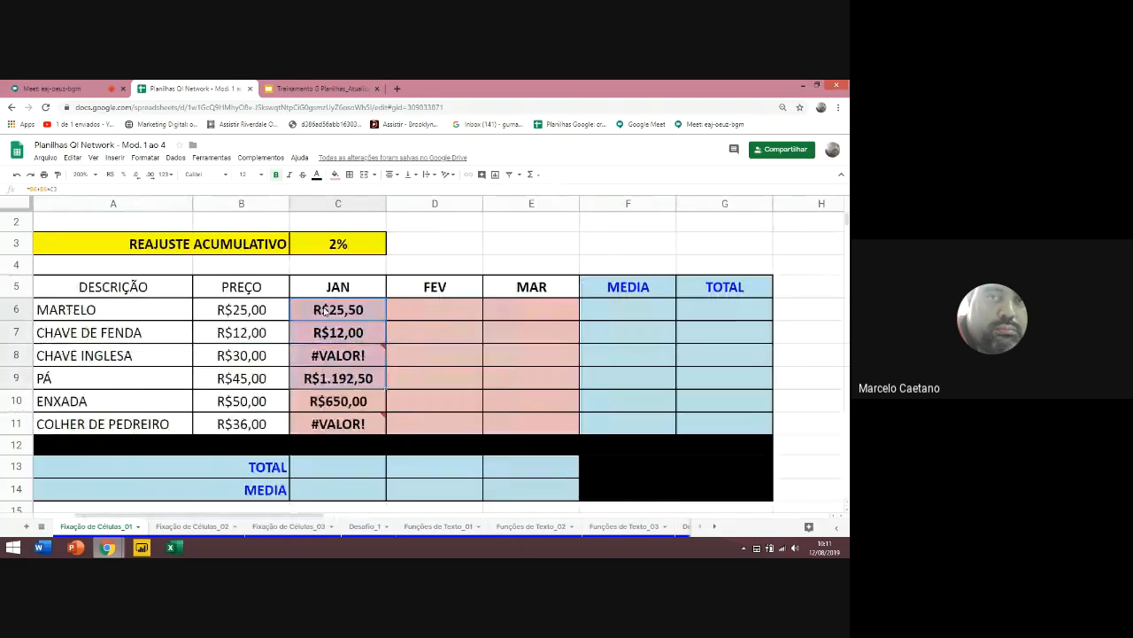
{"action": "key", "text": "Delete"}
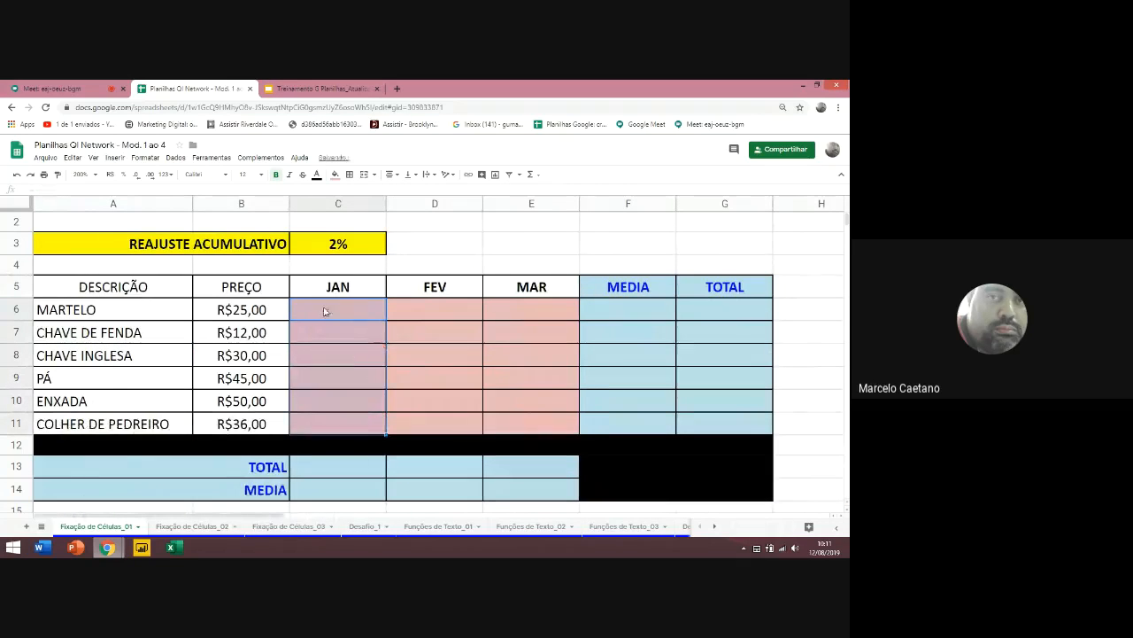
Build the adjustment formula =B6+B6*C3 in C6 for MARTELO in the JAN column
{"action": "left_click", "coordinate": [334, 309]}
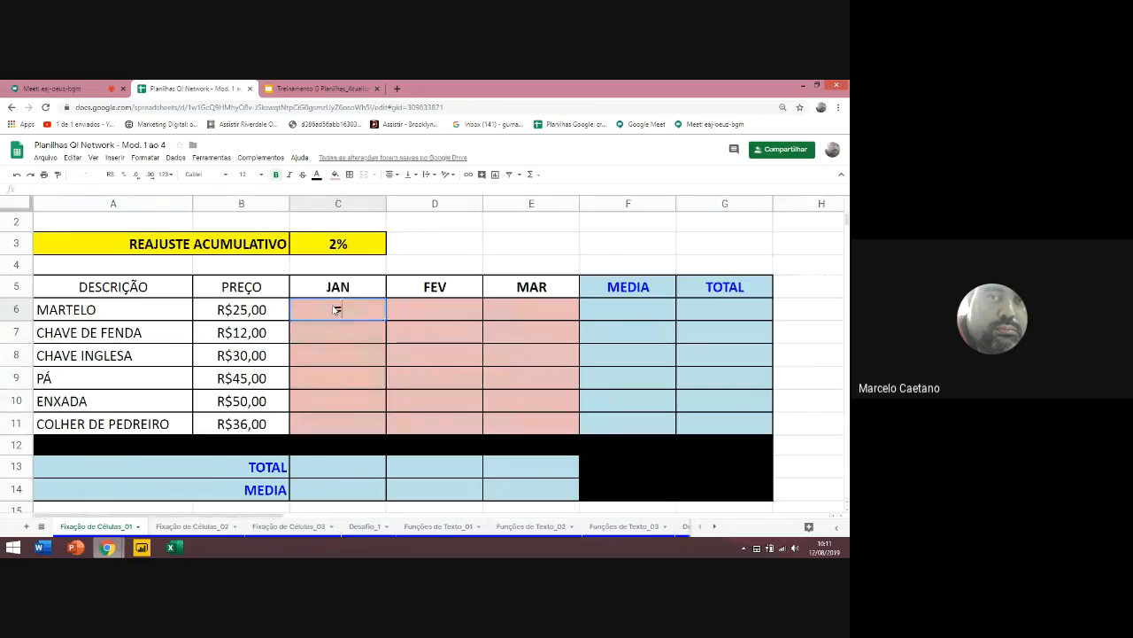
{"action": "type", "text": "="}
{"action": "left_click", "coordinate": [239, 310]}
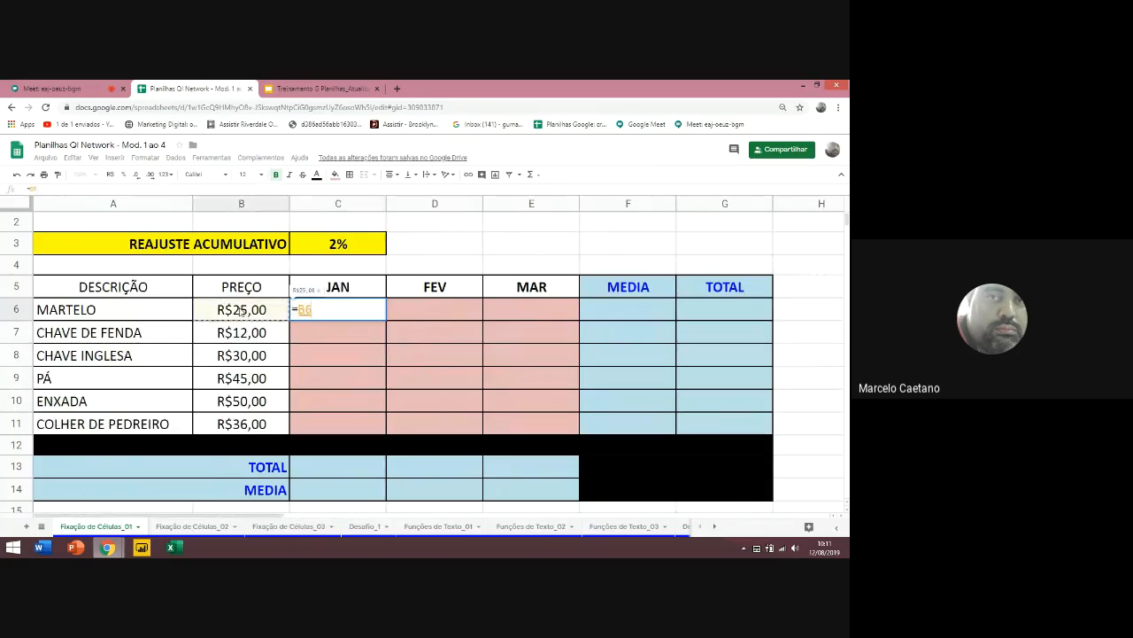
{"action": "type", "text": "+"}
{"action": "left_click", "coordinate": [239, 310]}
{"action": "type", "text": "*"}
{"action": "left_click", "coordinate": [334, 247]}
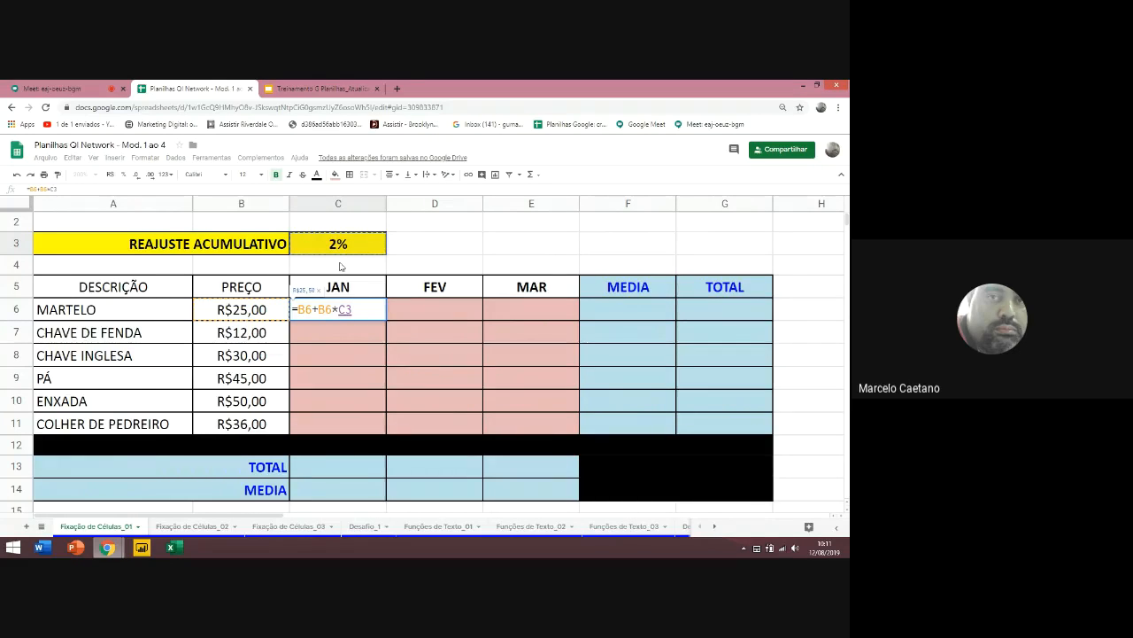
Cycle the C3 reference through its fixing modes and commit the C6 formula with the reference fixed as $C$3
{"action": "key", "text": "F4"}
{"action": "key", "text": "F4"}
{"action": "key", "text": "F4"}
{"action": "key", "text": "F4"}
{"action": "key", "text": "F4"}
{"action": "key", "text": "F4"}
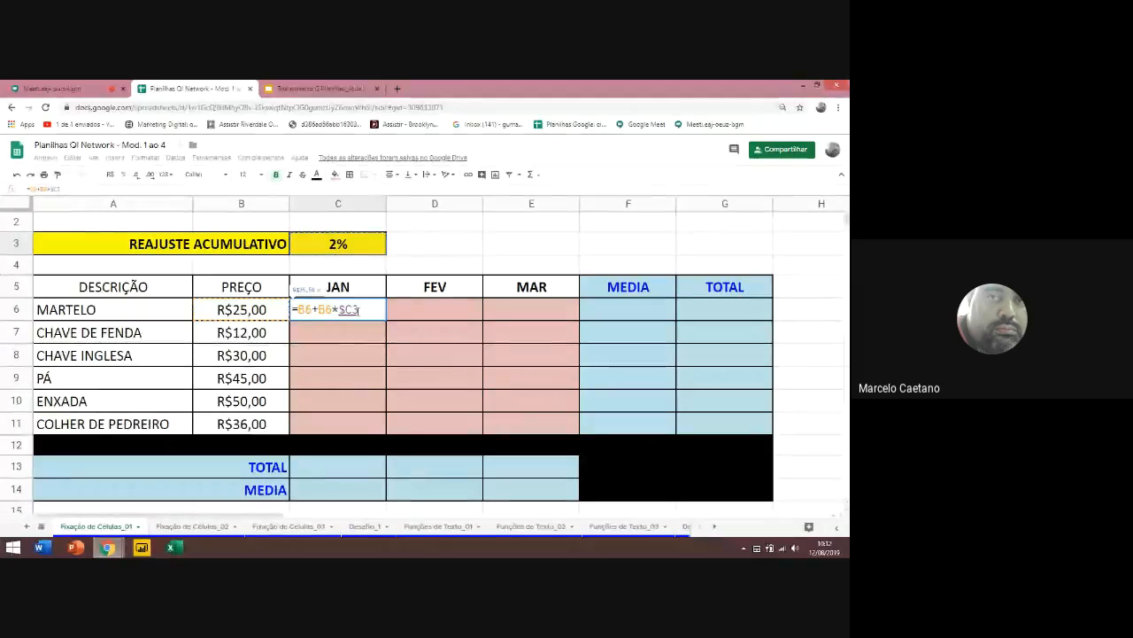
{"action": "key", "text": "F4"}
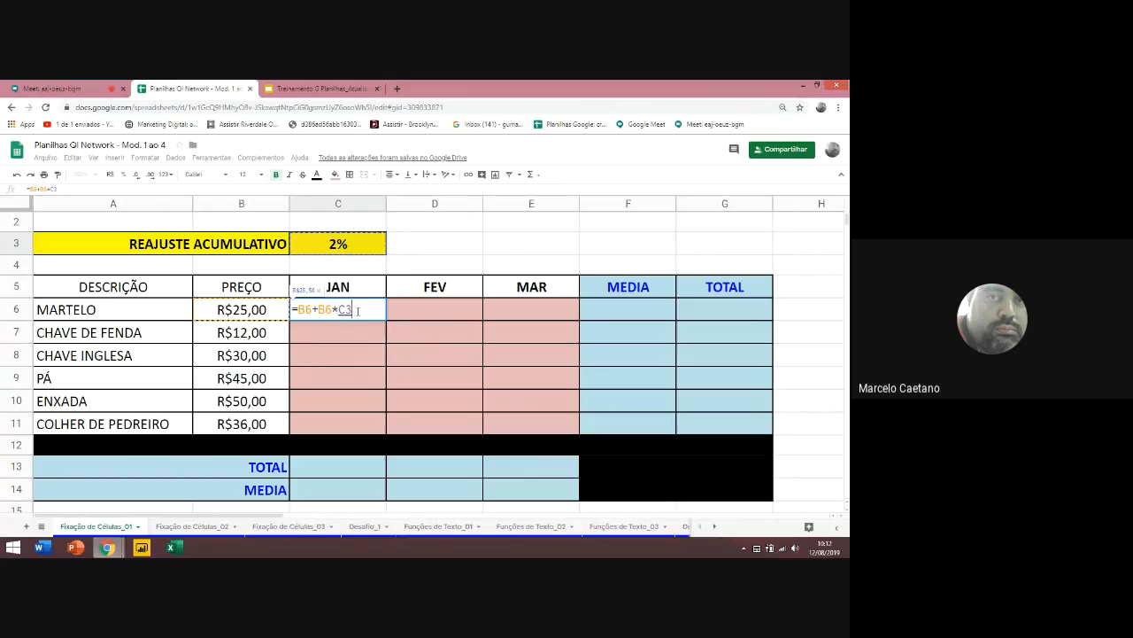
{"action": "key", "text": "F4"}
{"action": "key", "text": "Return"}
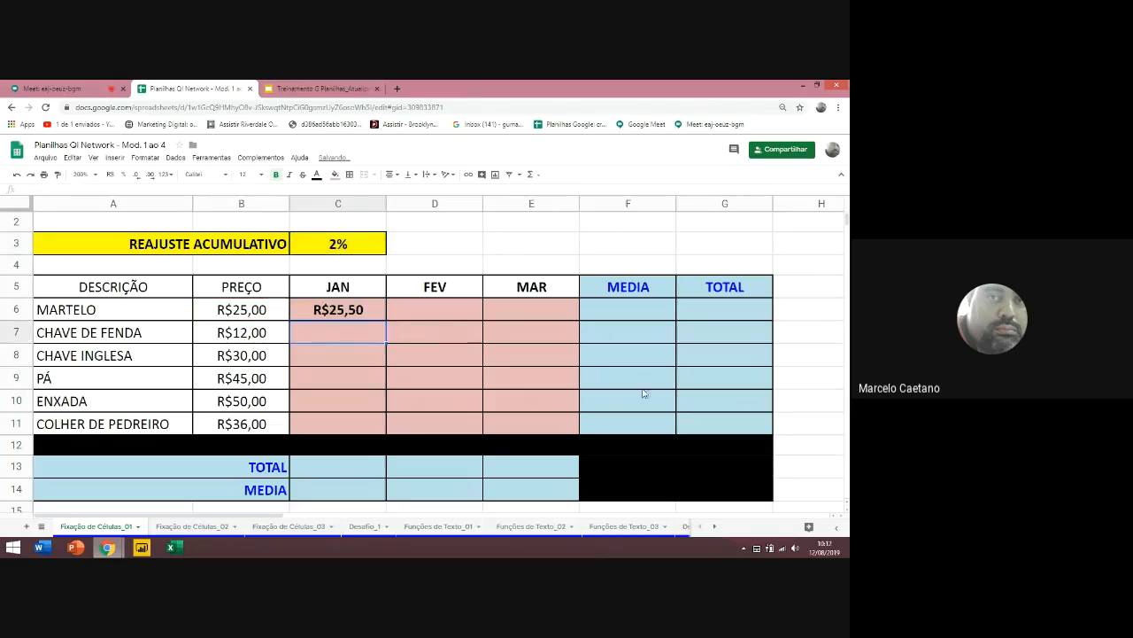
Copy the C6 formula across the JAN, FEV and MAR columns for all materials, covering C6:E11
{"action": "left_click", "coordinate": [372, 309]}
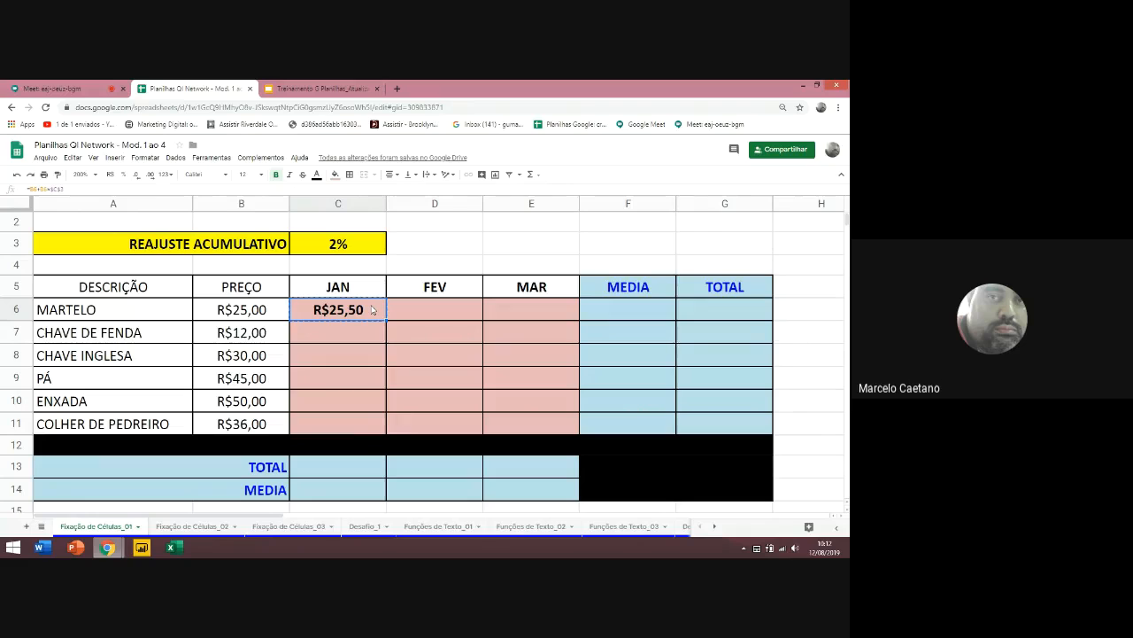
{"action": "key", "text": "ctrl+c"}
{"action": "key", "text": "shift+Right"}
{"action": "key", "text": "shift+Right"}
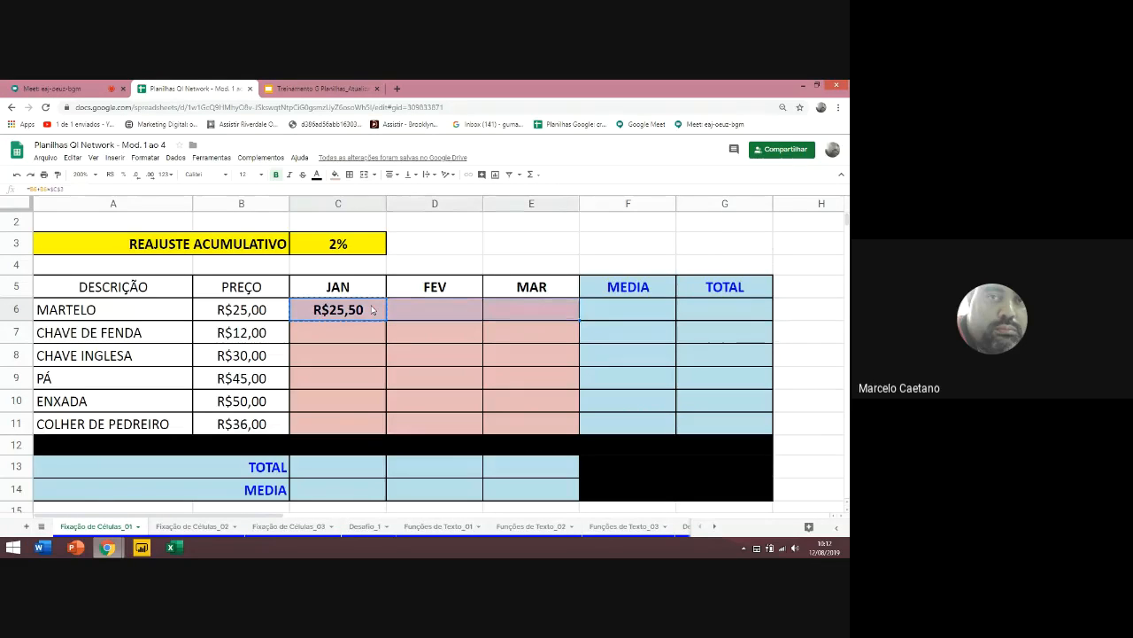
{"action": "key", "text": "shift+Down"}
{"action": "key", "text": "shift+Down"}
{"action": "key", "text": "shift+Down"}
{"action": "key", "text": "shift+Down"}
{"action": "key", "text": "shift+Down"}
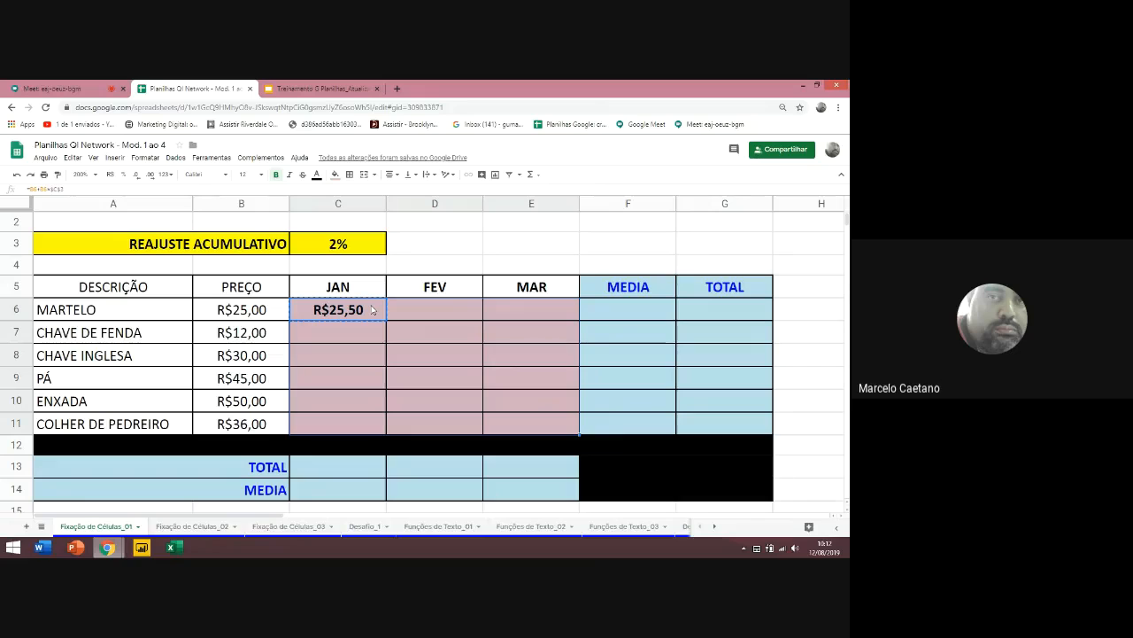
{"action": "key", "text": "ctrl+v"}
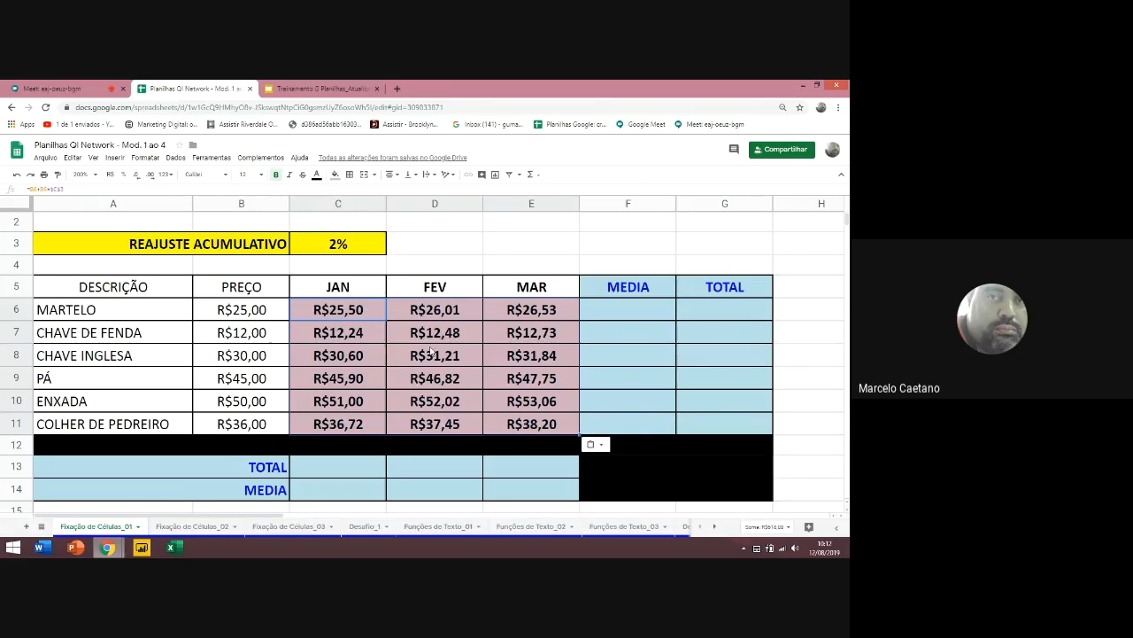
Examine the copied formula in E11 and its fixed reference to the adjustment percentage
{"action": "left_click", "coordinate": [532, 425]}
{"action": "key", "text": "F2"}
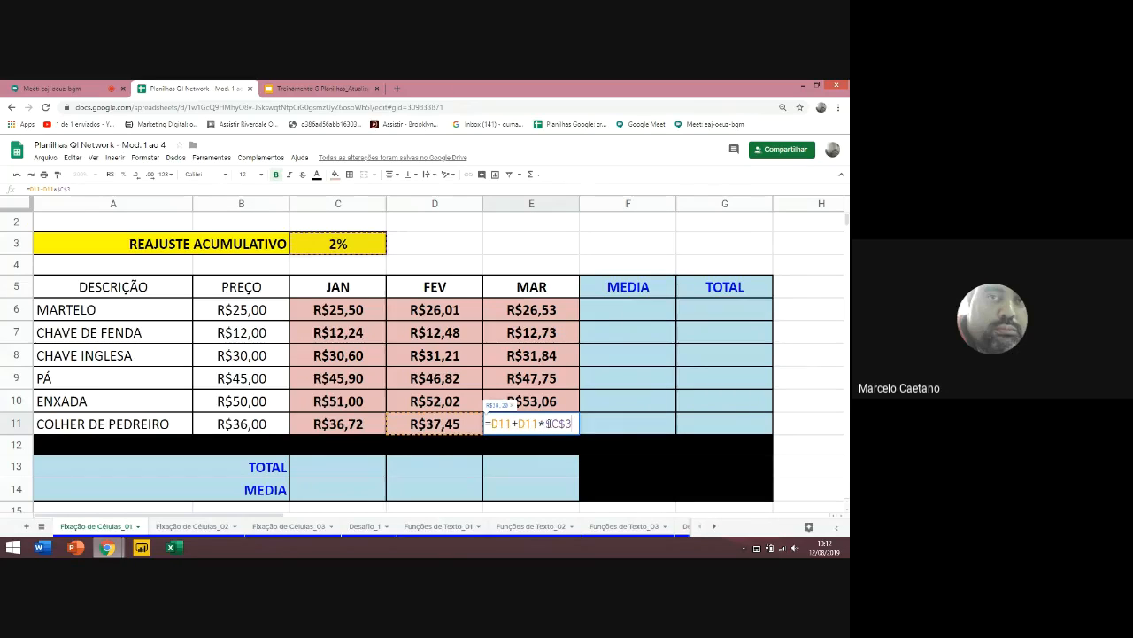
{"action": "left_click_drag", "start_coordinate": [549, 423], "coordinate": [572, 423]}
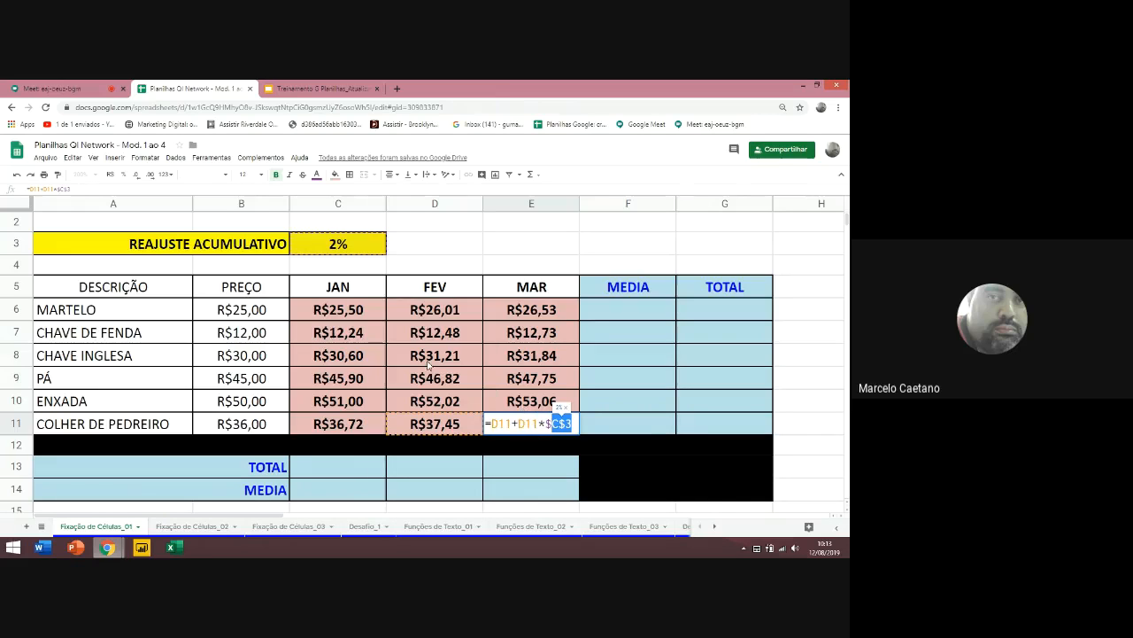
{"action": "key", "text": "Return"}
Clear the adjusted prices from the JAN, FEV and MAR cells C6:E11
{"action": "left_click", "coordinate": [356, 313]}
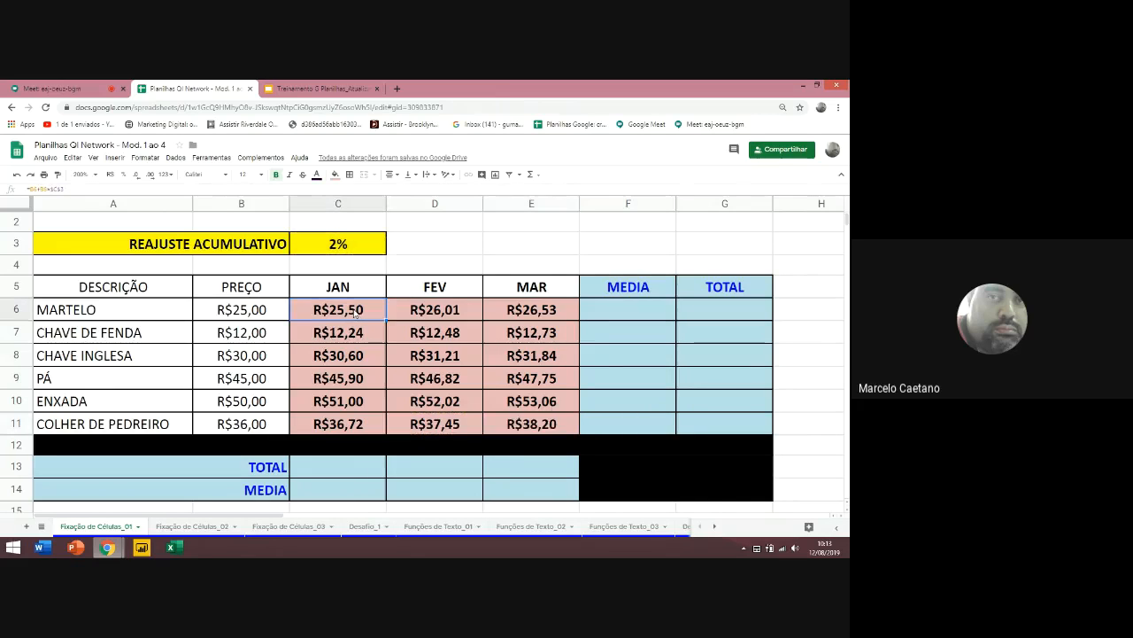
{"action": "left_click_drag", "start_coordinate": [356, 313], "coordinate": [554, 425]}
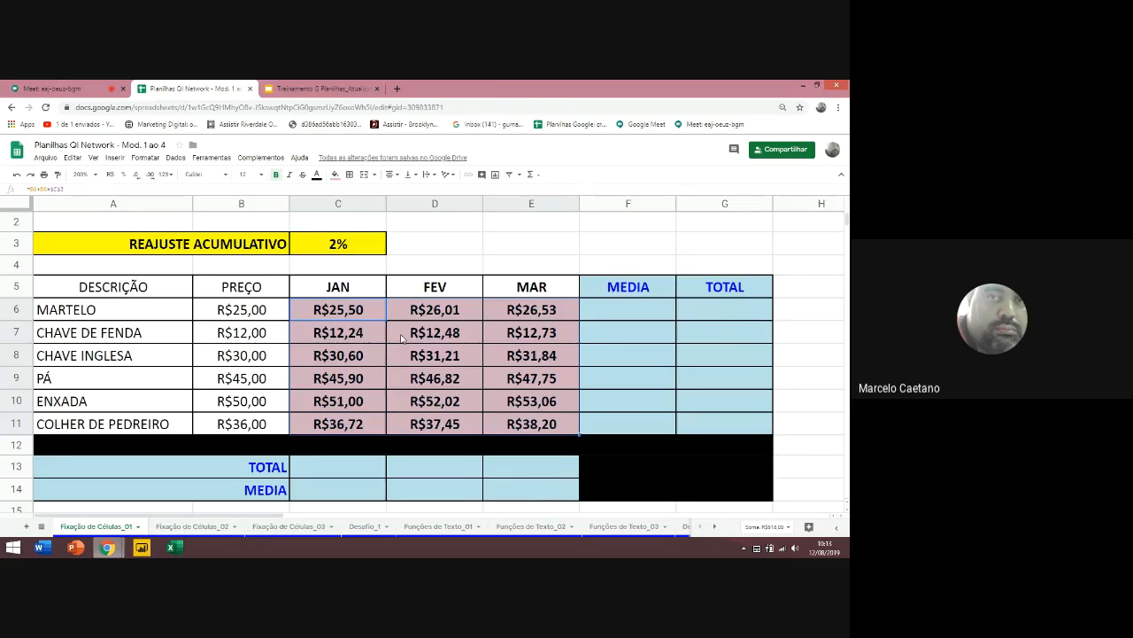
{"action": "left_click", "coordinate": [448, 317]}
{"action": "left_click_drag", "start_coordinate": [341, 311], "coordinate": [542, 426]}
{"action": "key", "text": "Delete"}
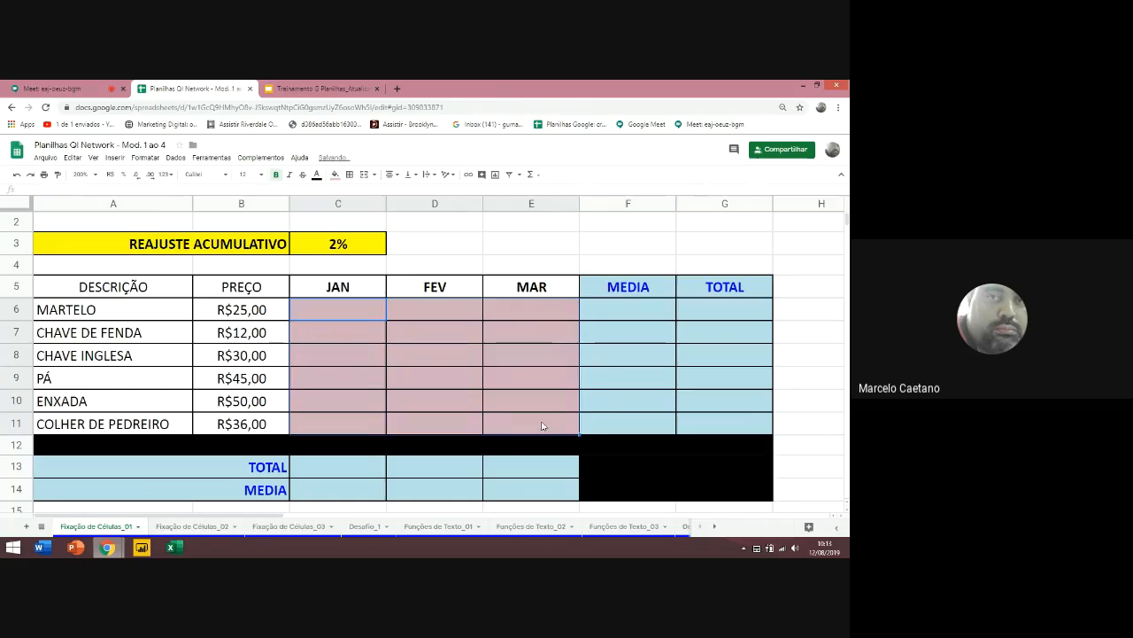
Enter the formula =B6+B6*$C$3 in C6, fixing the reference to the adjustment percentage
{"action": "left_click", "coordinate": [347, 310]}
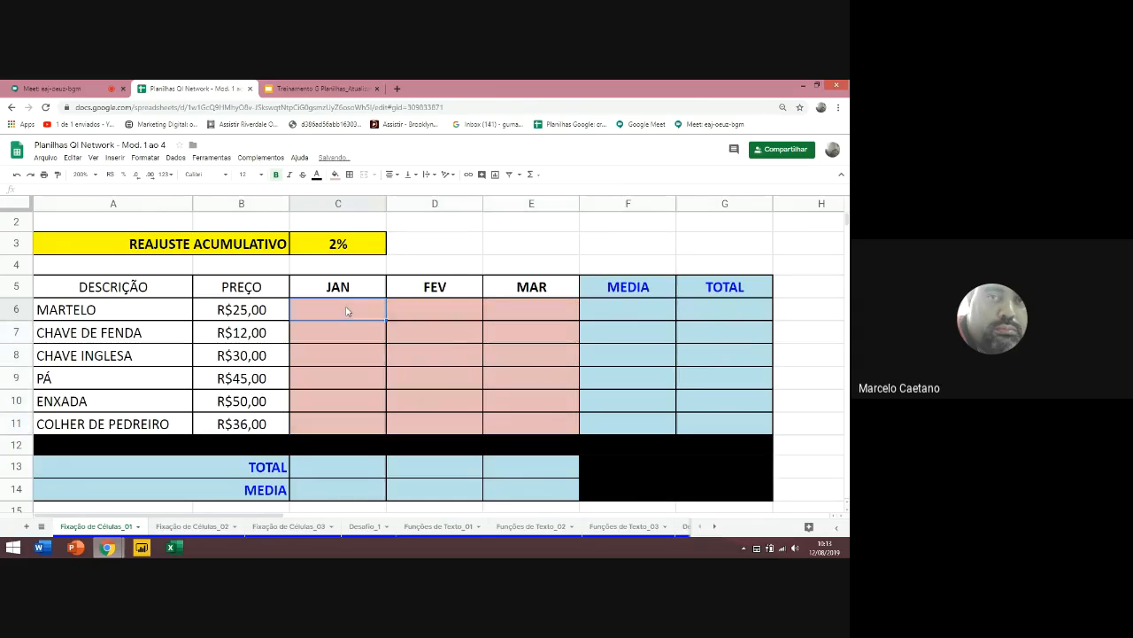
{"action": "type", "text": "="}
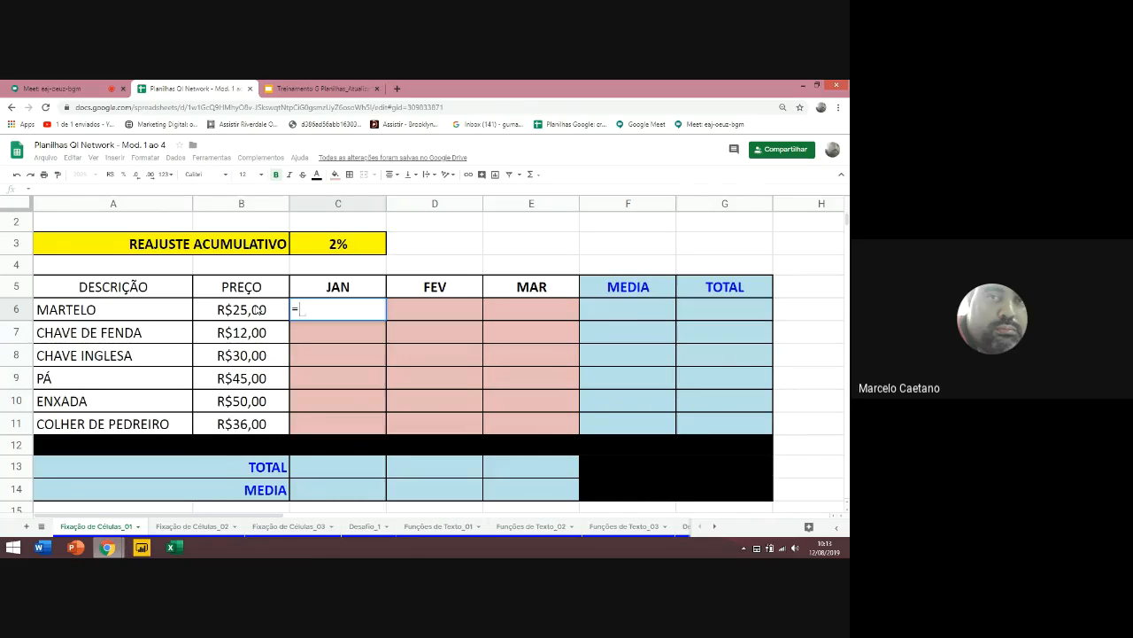
{"action": "left_click", "coordinate": [257, 309]}
{"action": "type", "text": "+"}
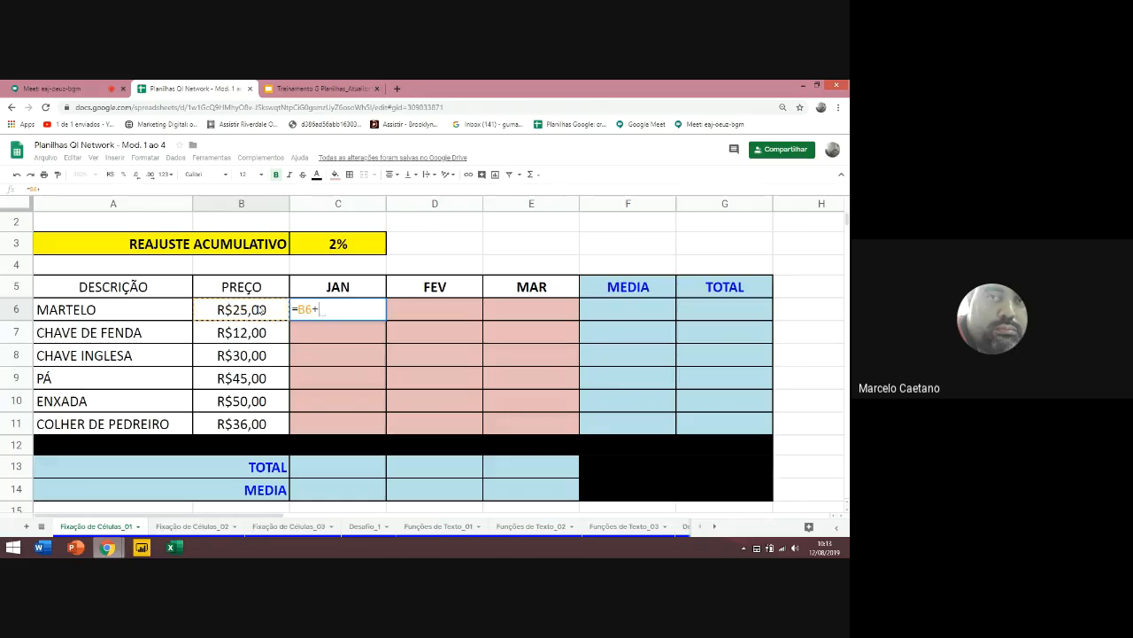
{"action": "left_click", "coordinate": [263, 310]}
{"action": "type", "text": "*"}
{"action": "left_click", "coordinate": [336, 247]}
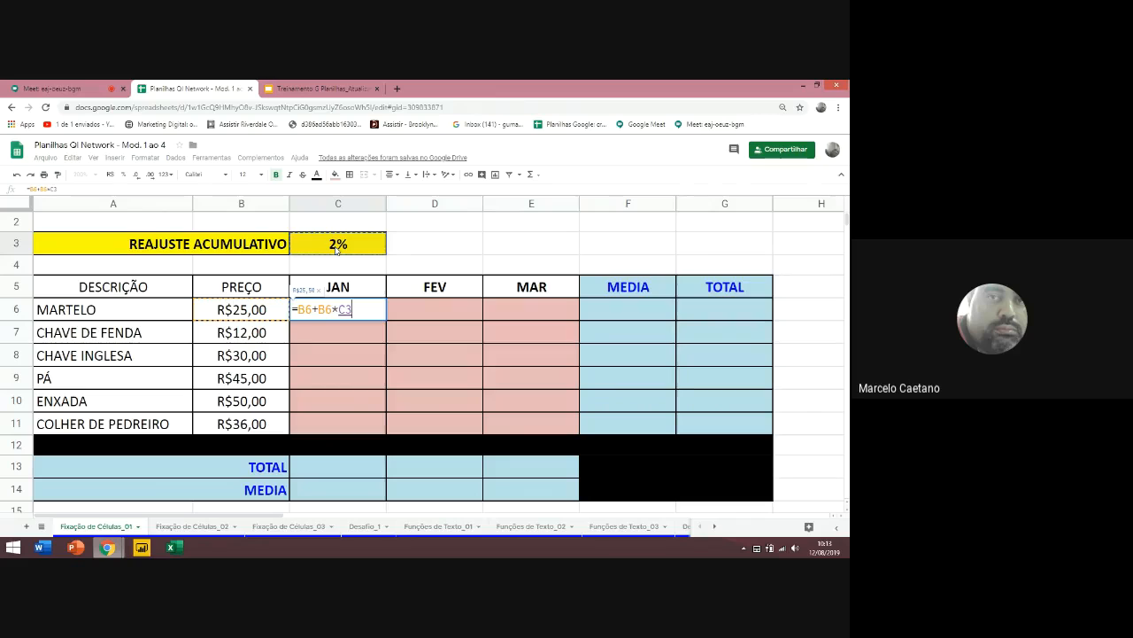
{"action": "key", "text": "F4"}
{"action": "key", "text": "Return"}
Fill the C6 formula across to E6 and down to row 11 for all the materials
{"action": "left_click", "coordinate": [361, 311]}
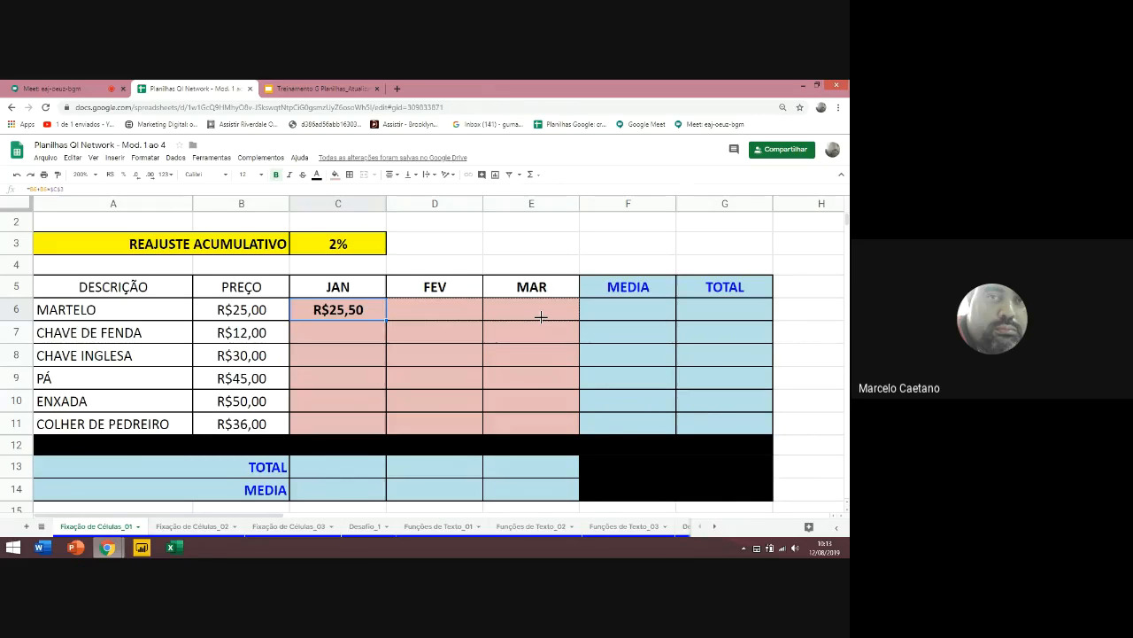
{"action": "left_click_drag", "start_coordinate": [541, 316], "coordinate": [533, 320]}
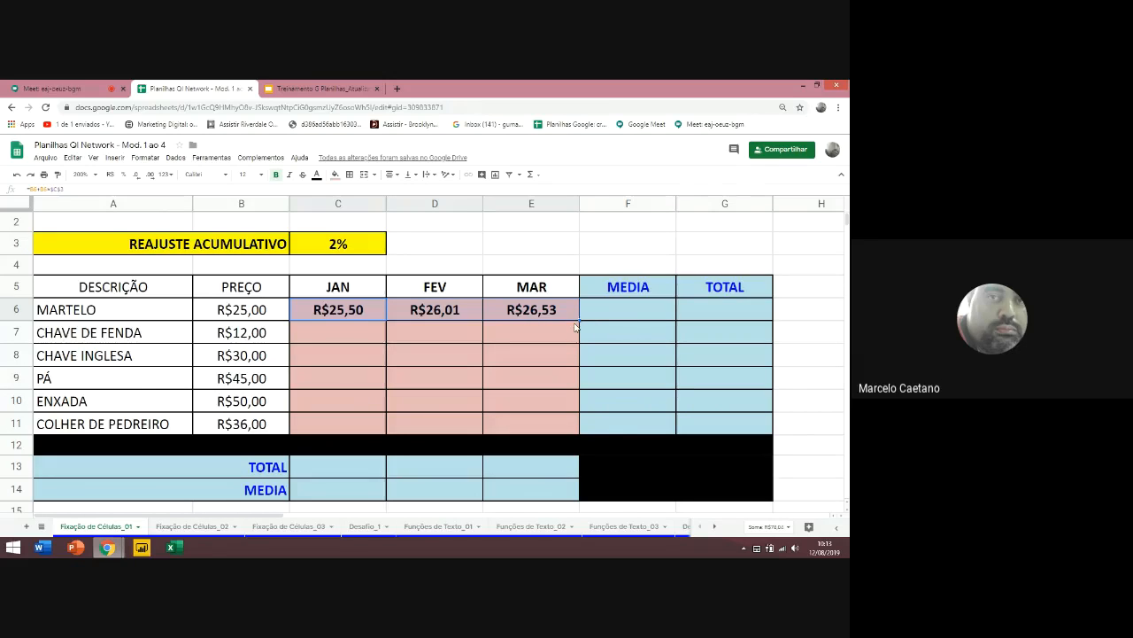
{"action": "left_click_drag", "start_coordinate": [580, 319], "coordinate": [581, 433]}
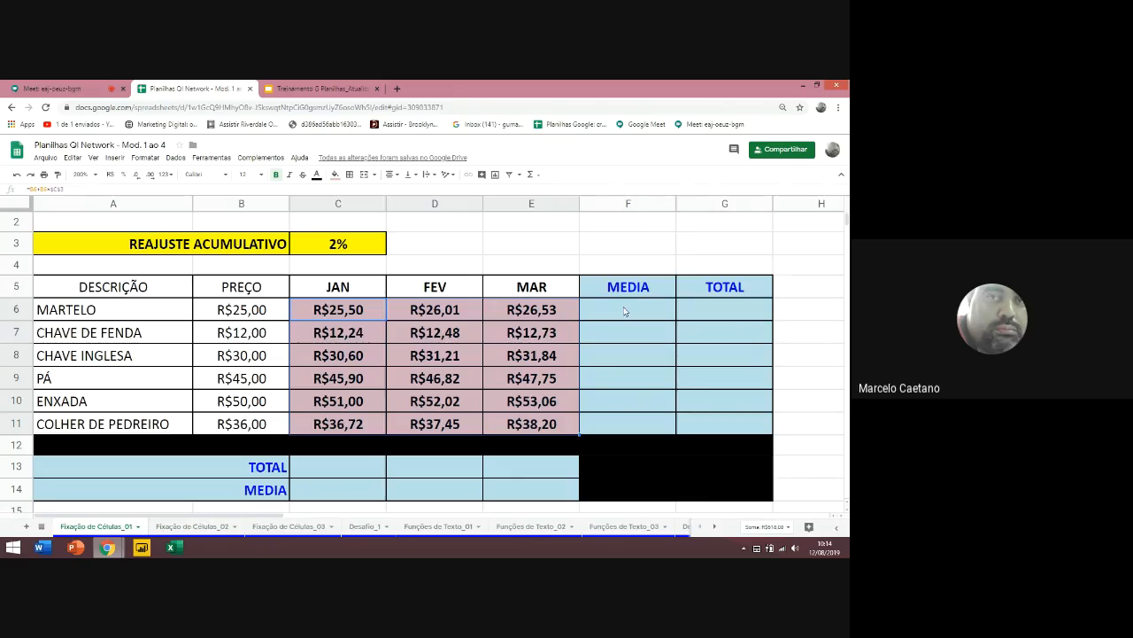
Average C6:E6 in F6 with the MÉDIA function and fill the formula down to F11
{"action": "left_click", "coordinate": [694, 308]}
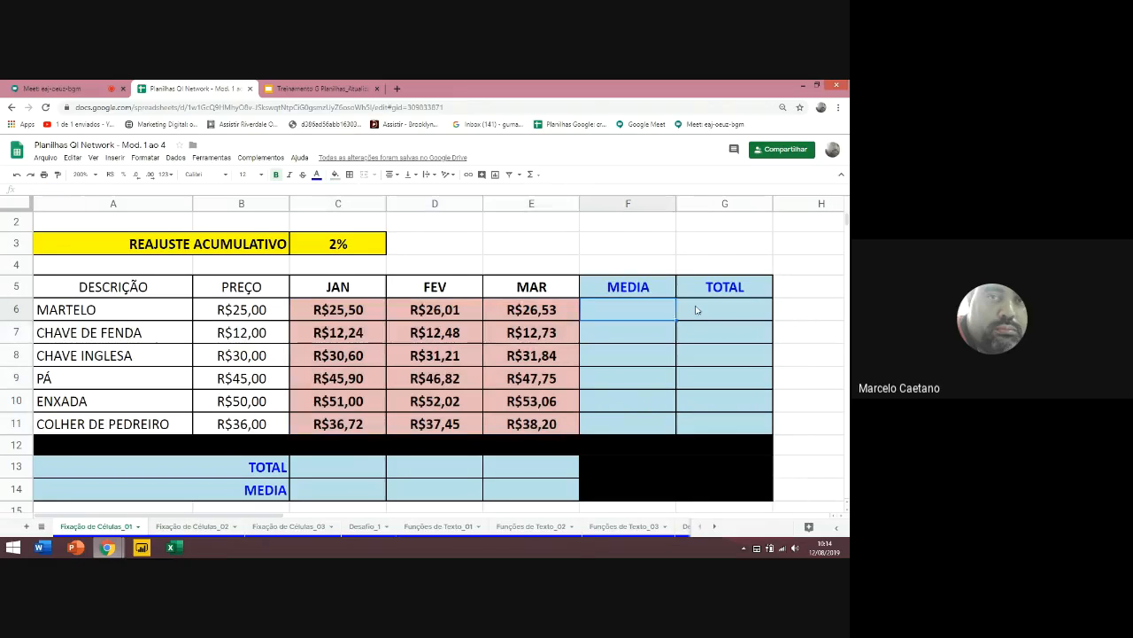
{"action": "left_click", "coordinate": [620, 309]}
{"action": "left_click", "coordinate": [714, 311]}
{"action": "left_click", "coordinate": [639, 316]}
{"action": "type", "text": "="}
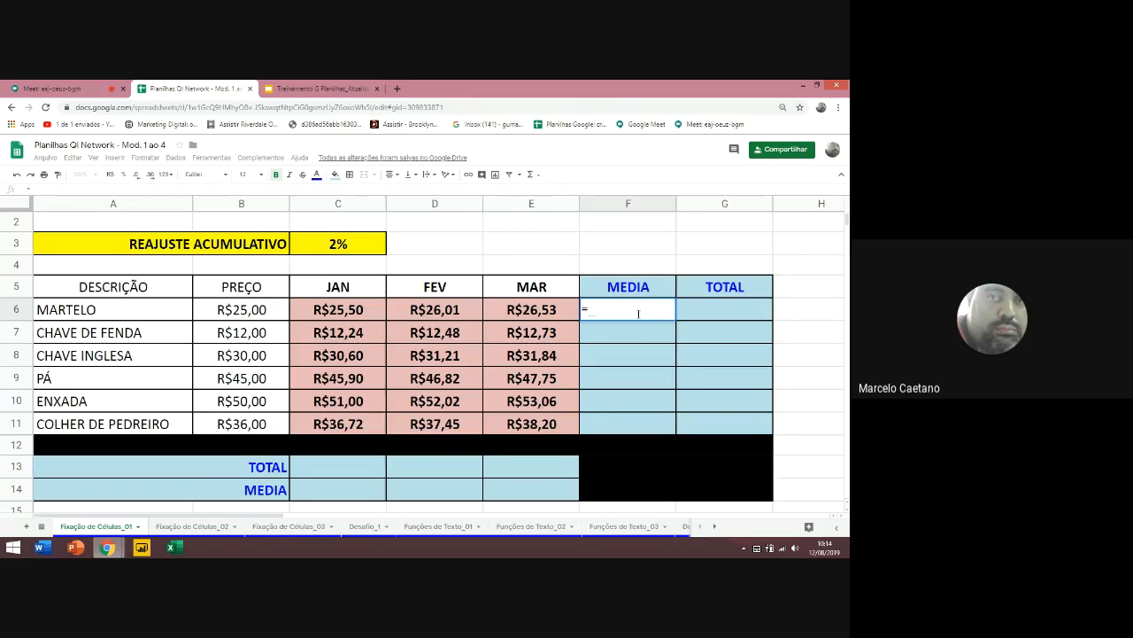
{"action": "type", "text": "média("}
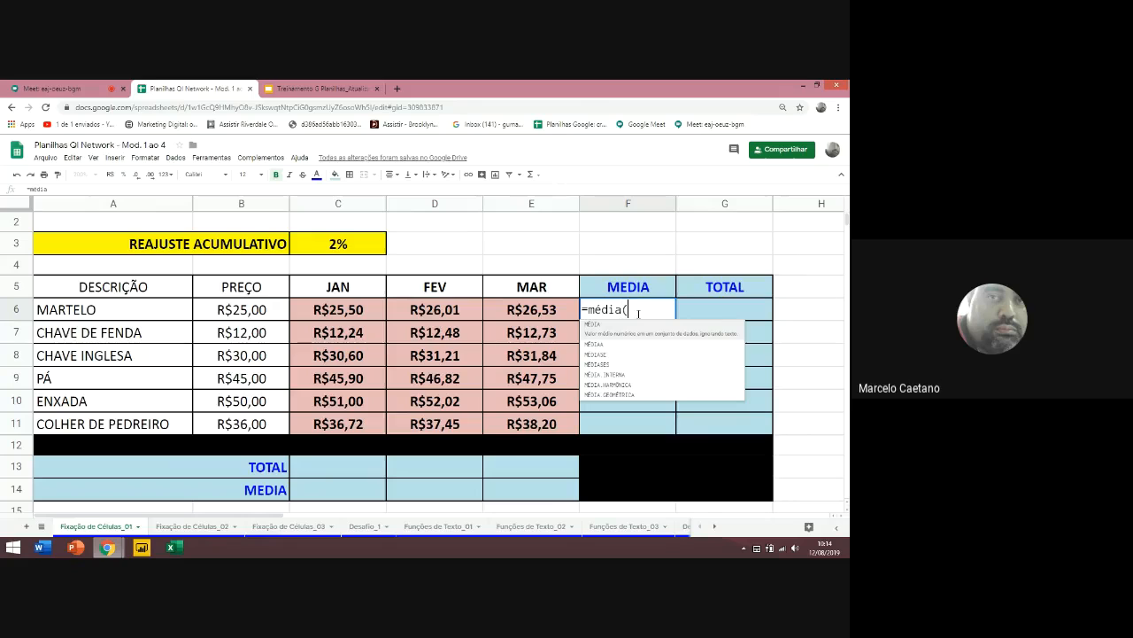
{"action": "left_click", "coordinate": [370, 316]}
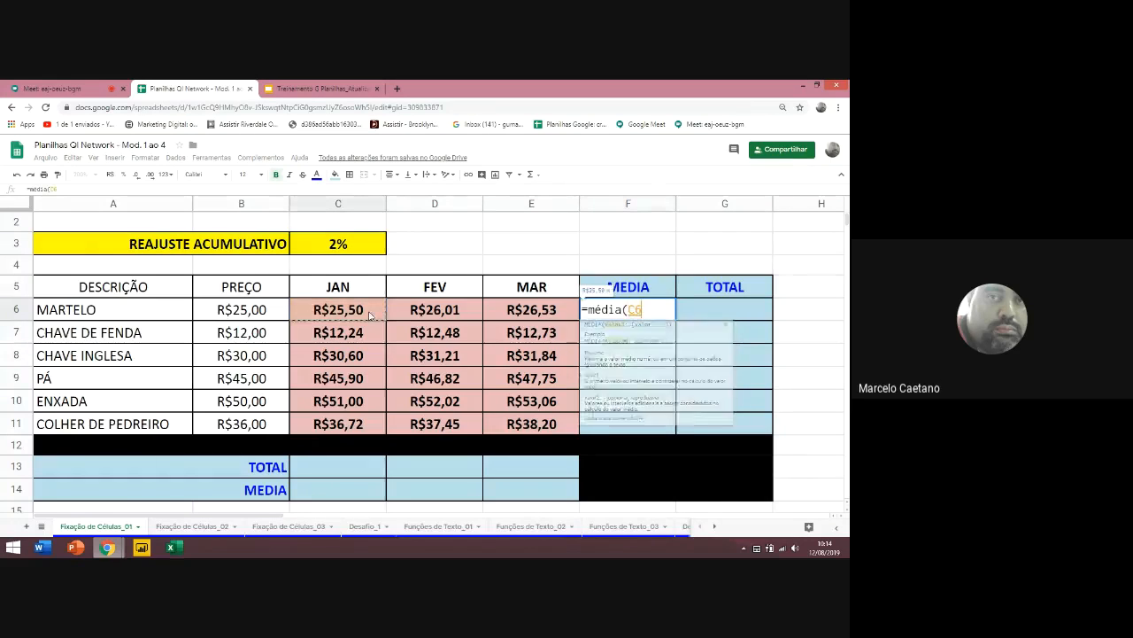
{"action": "left_click_drag", "start_coordinate": [371, 315], "coordinate": [528, 318]}
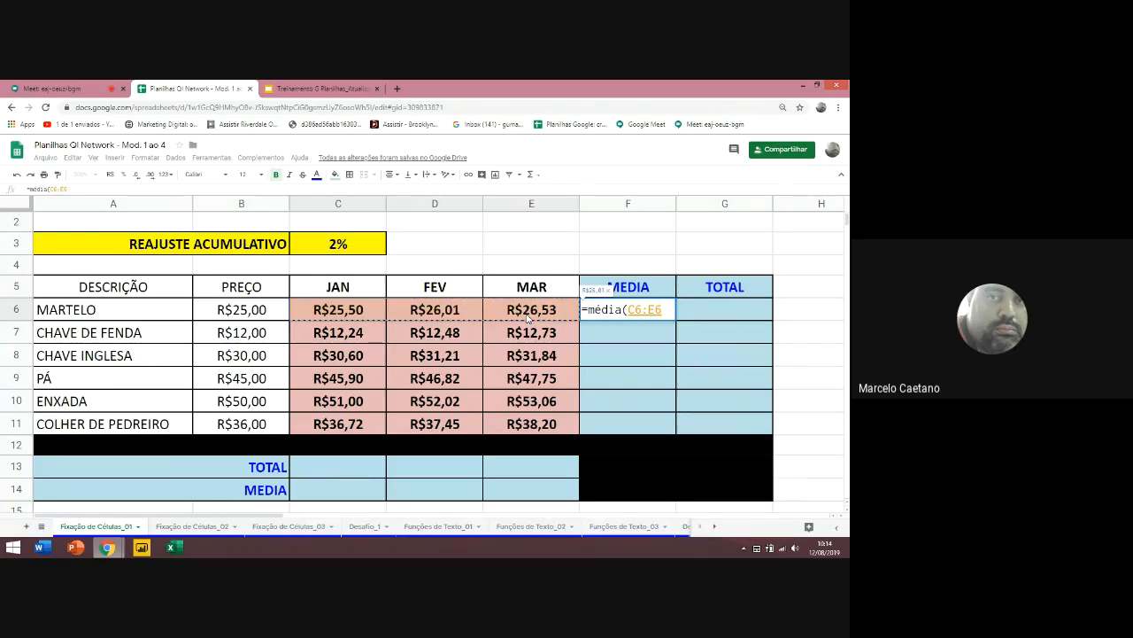
{"action": "key", "text": "Return"}
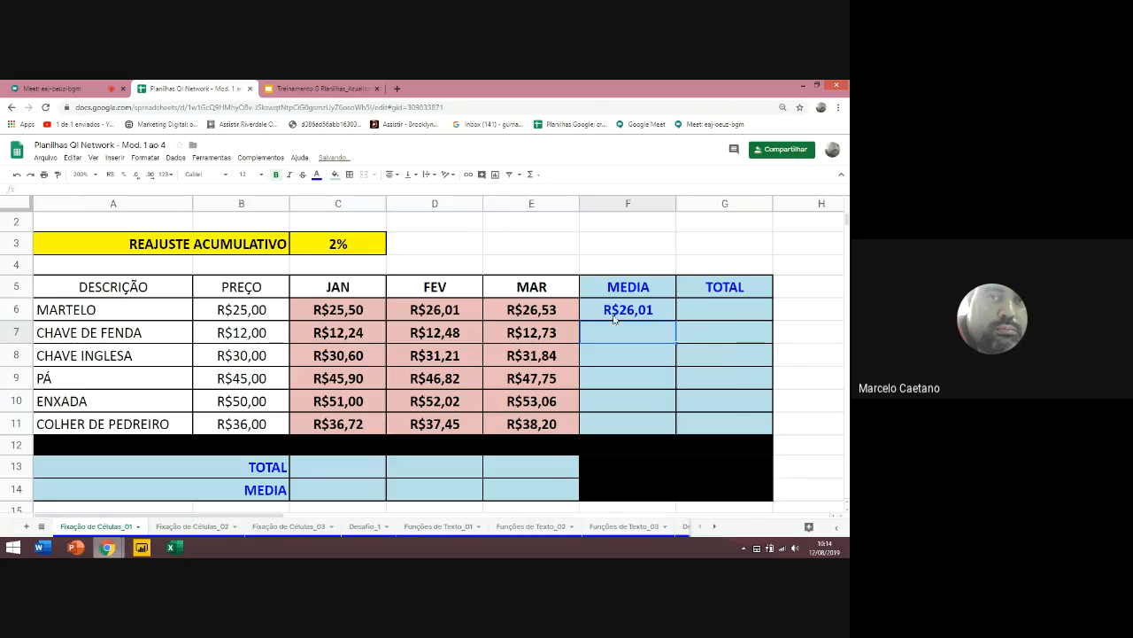
{"action": "left_click", "coordinate": [663, 317]}
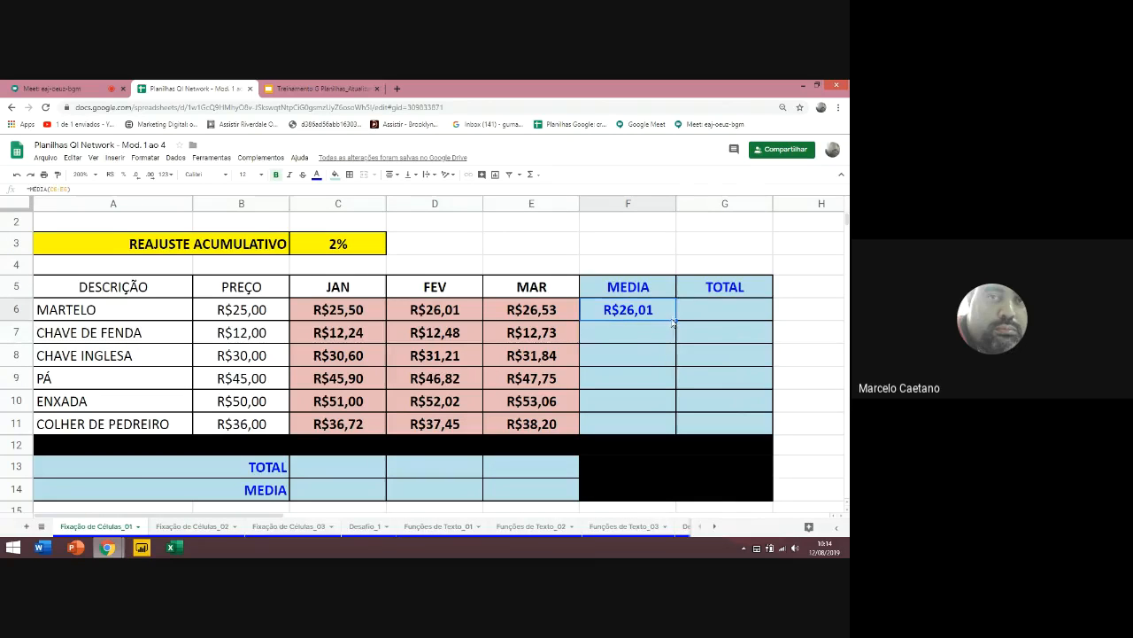
{"action": "left_click_drag", "start_coordinate": [676, 320], "coordinate": [675, 425]}
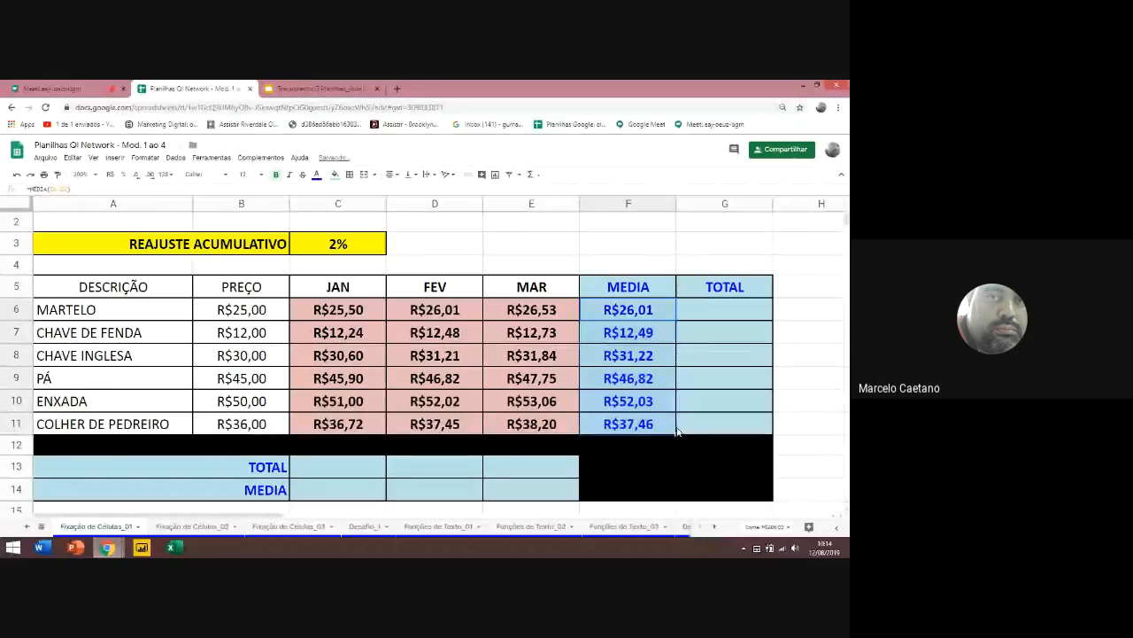
Total C6:E6 in G6 with the SOMA function and fill the formula down to G11
{"action": "left_click", "coordinate": [708, 312]}
{"action": "type", "text": "=soma("}
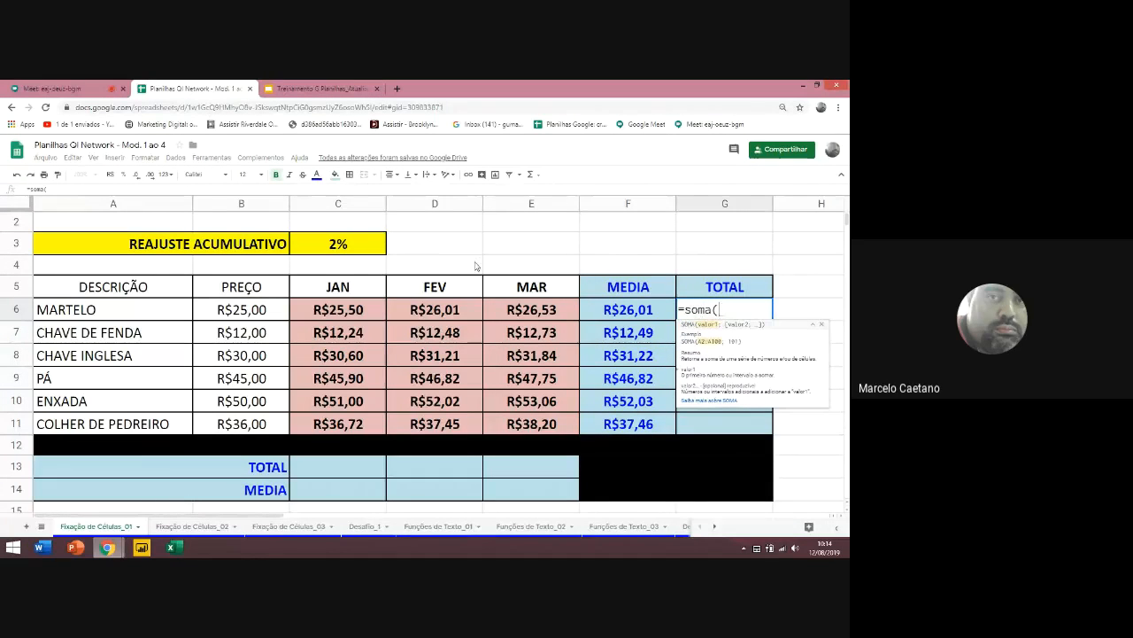
{"action": "left_click_drag", "start_coordinate": [360, 309], "coordinate": [540, 310]}
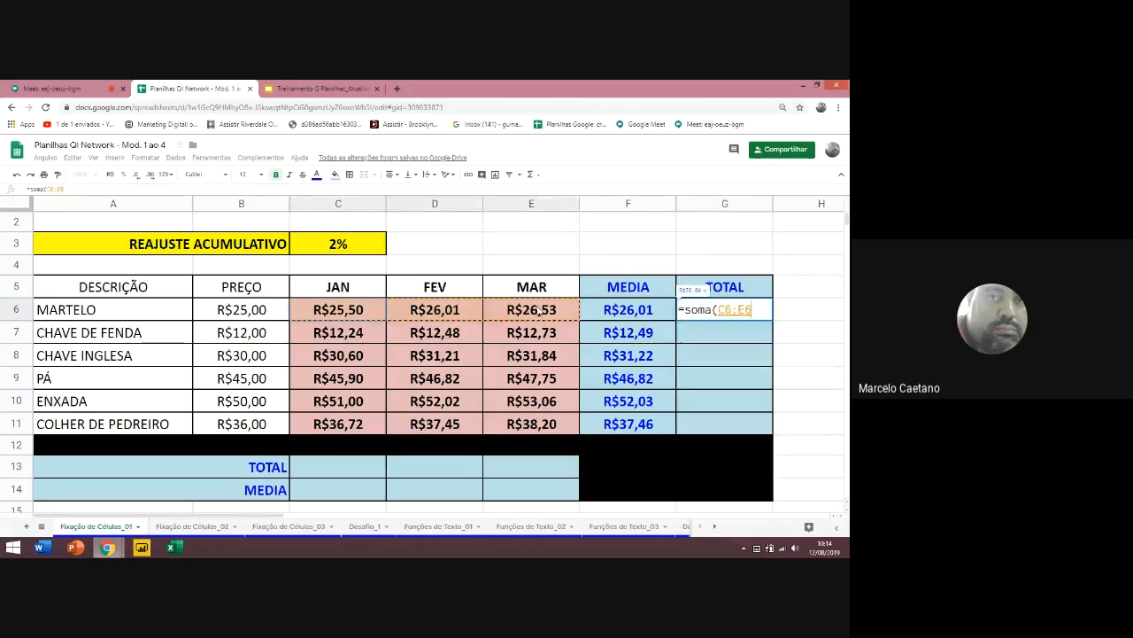
{"action": "key", "text": "Return"}
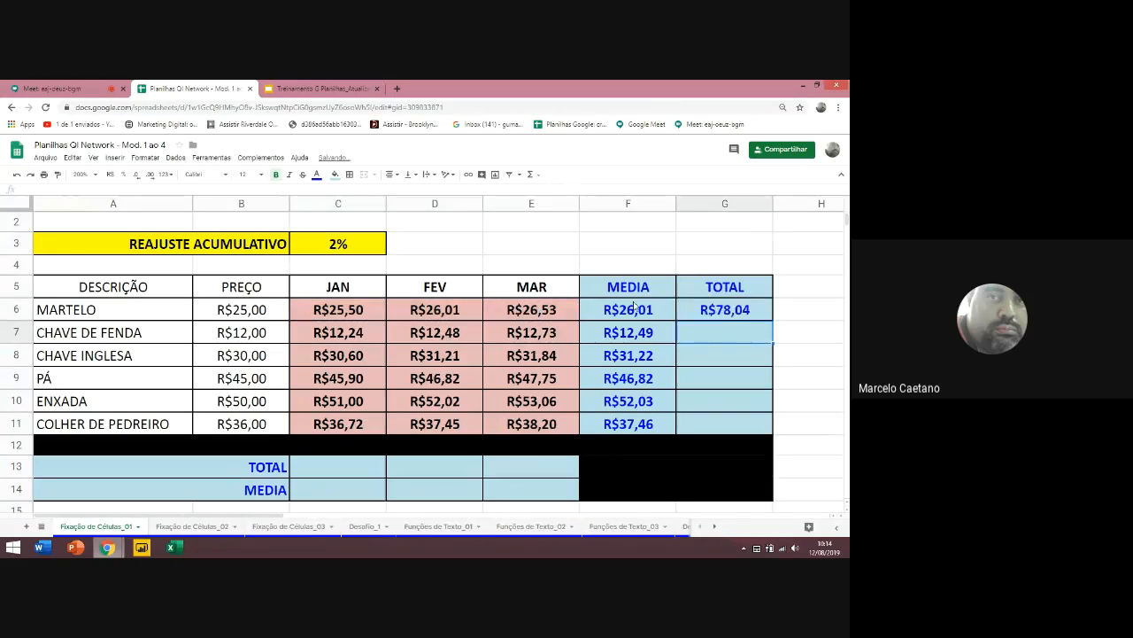
{"action": "left_click", "coordinate": [716, 311]}
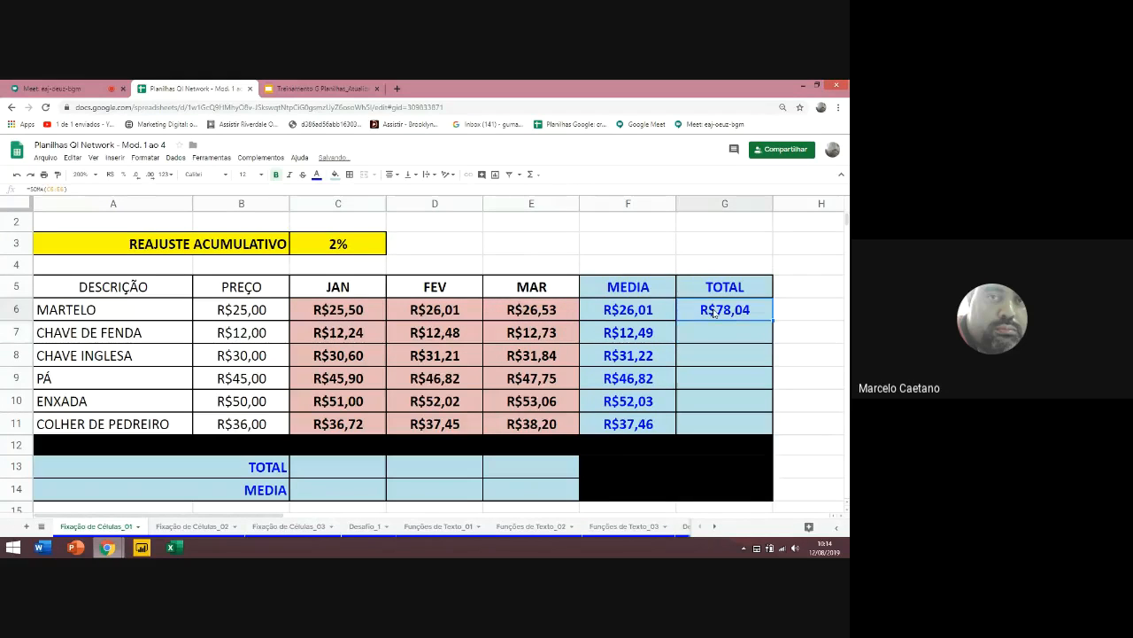
{"action": "double_click", "coordinate": [771, 321]}
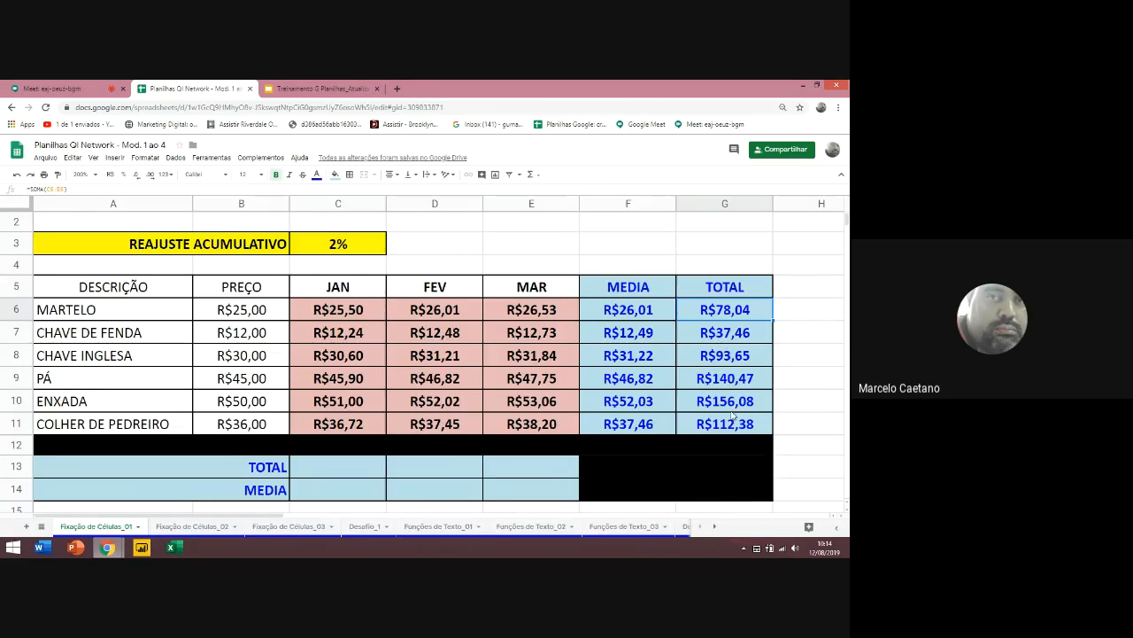
Total the January prices C6:C11 in C13 with the SOMA function
{"action": "left_click", "coordinate": [337, 473]}
{"action": "type", "text": "="}
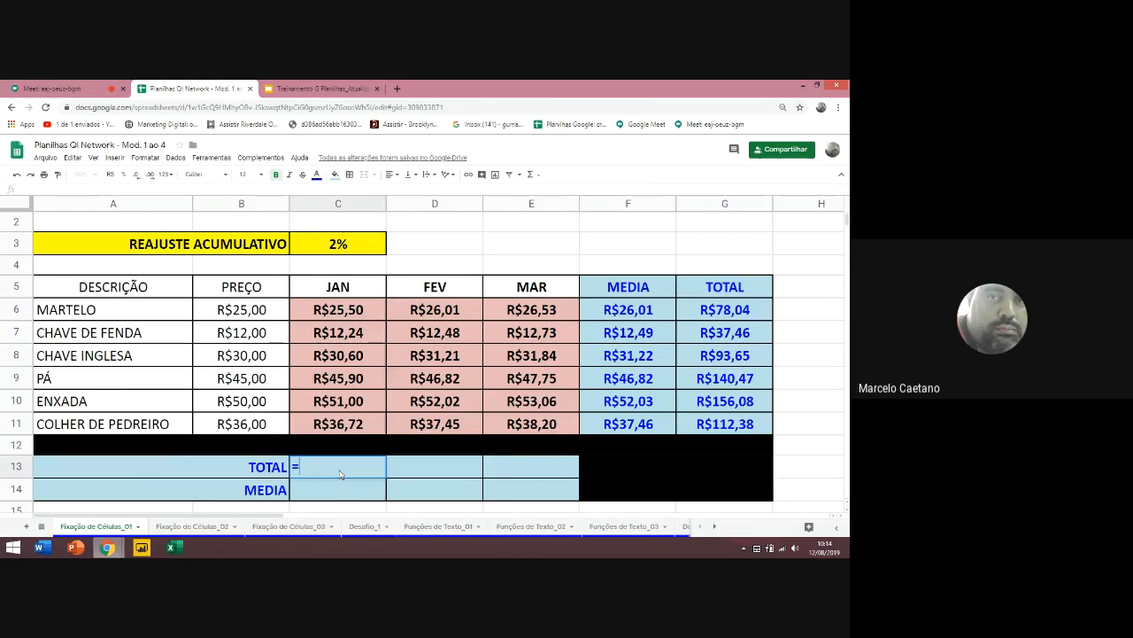
{"action": "type", "text": "soma("}
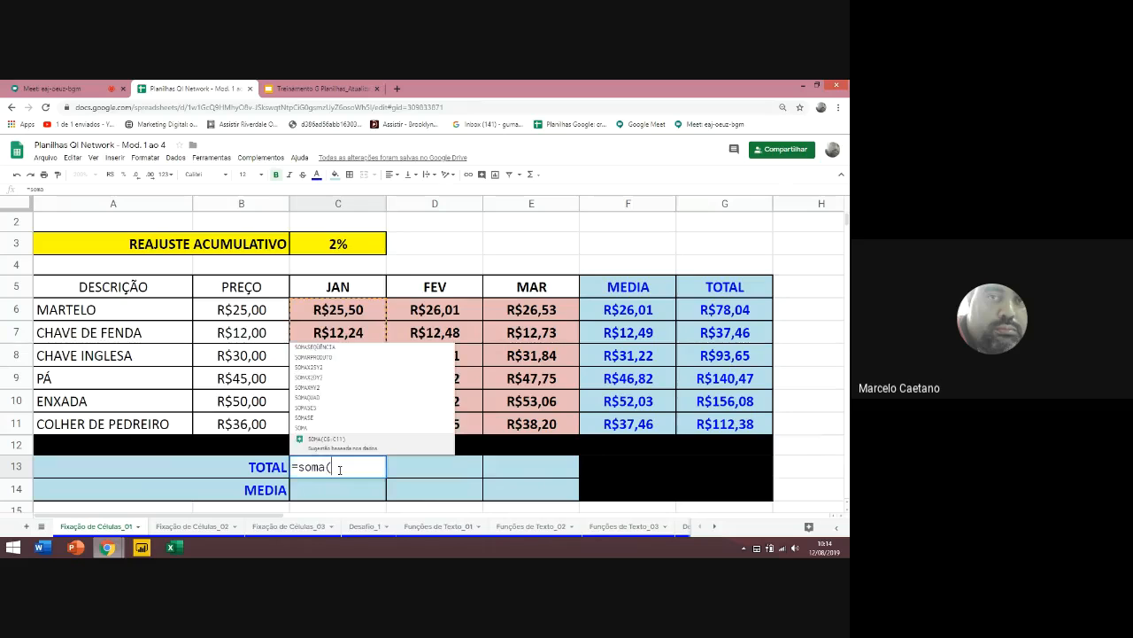
{"action": "left_click", "coordinate": [365, 311]}
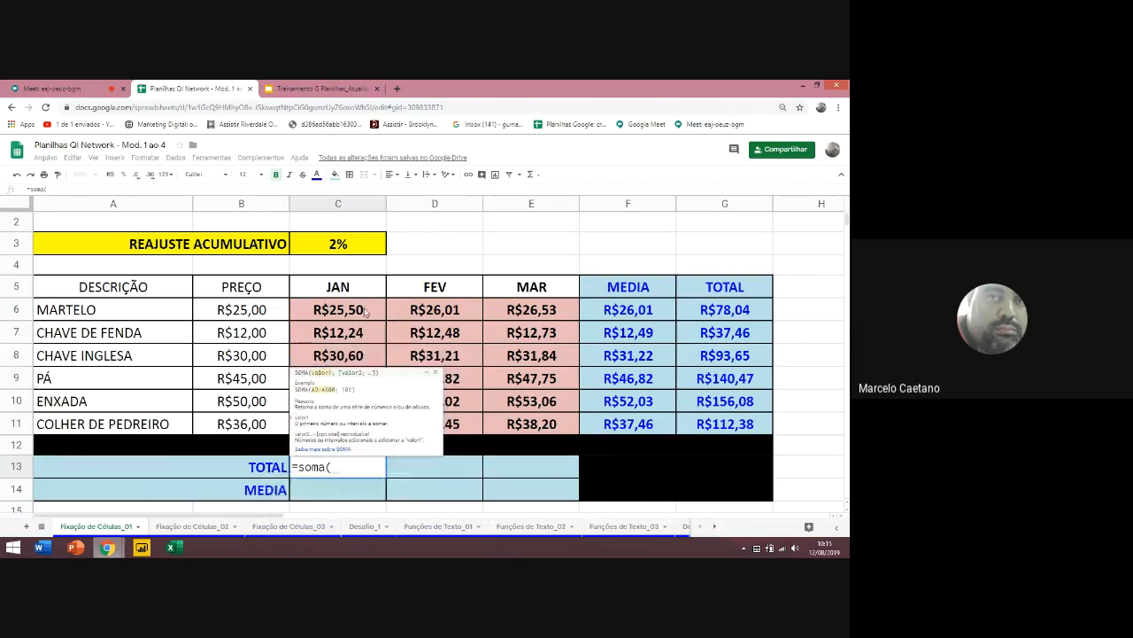
{"action": "key", "text": "ctrl+shift+Down"}
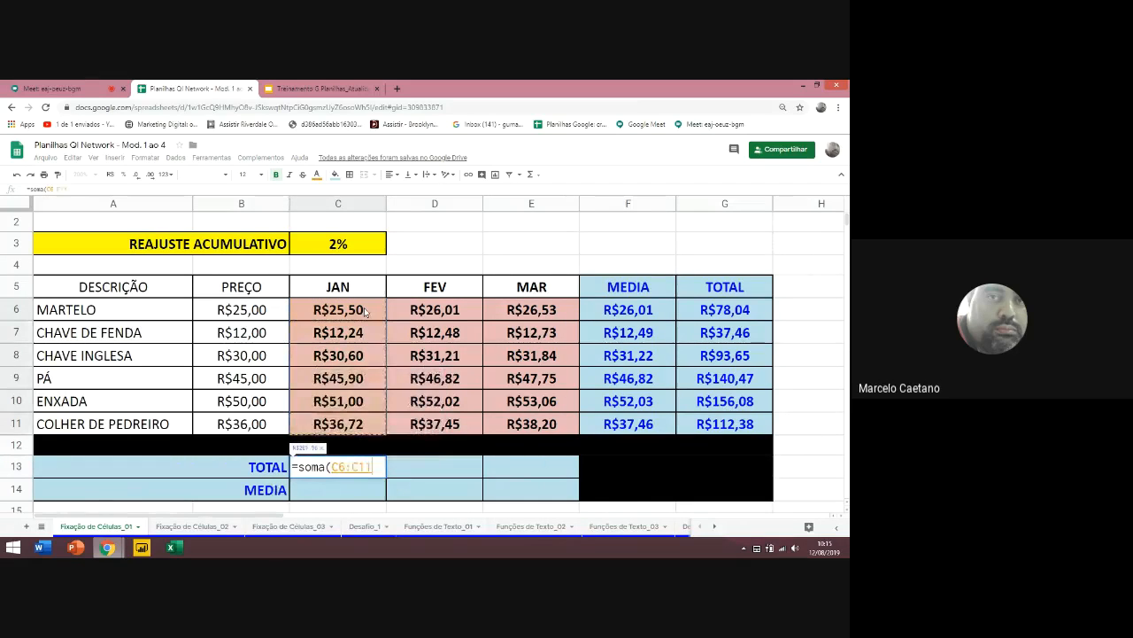
{"action": "key", "text": "Return"}
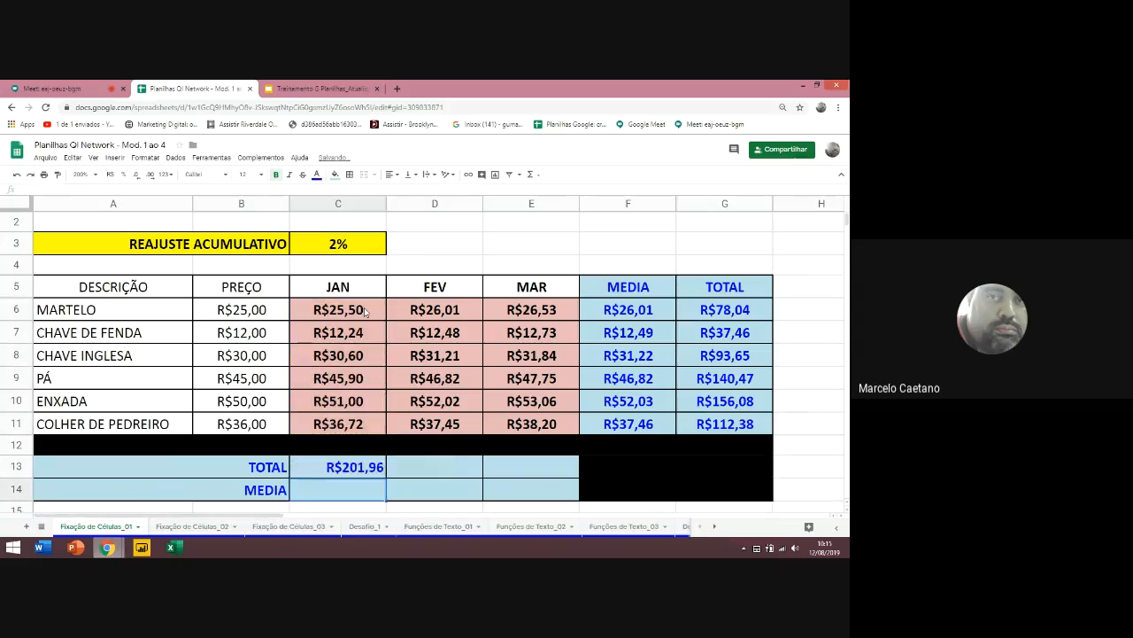
Average C6:C11 in C14 with the MÉDIA function and fill the C13:C14 formulas across to column E
{"action": "type", "text": "=media("}
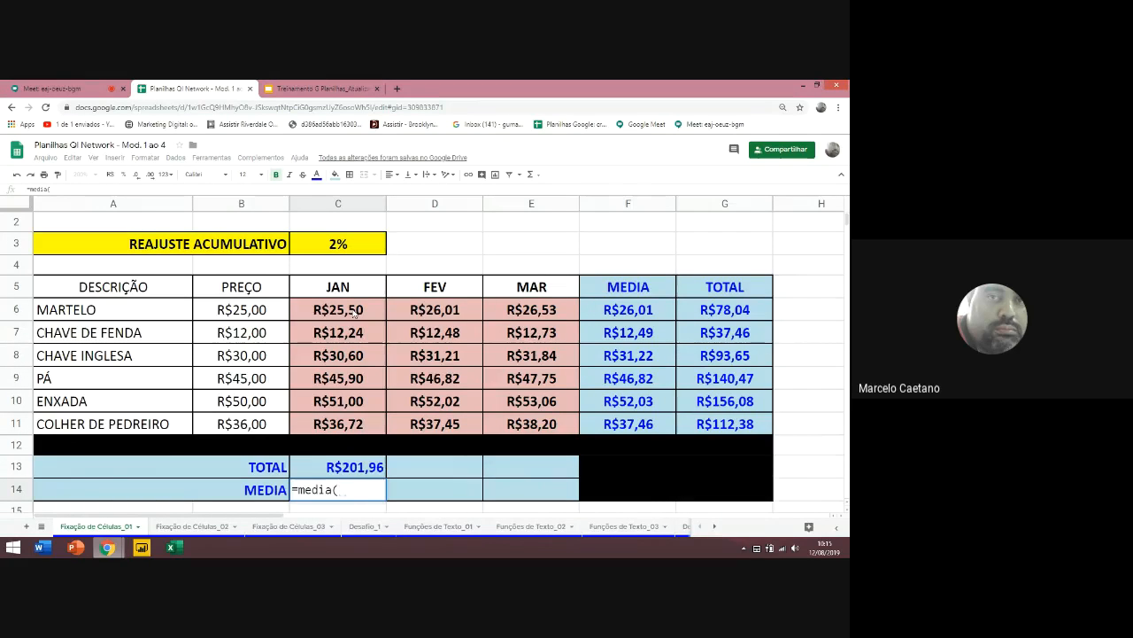
{"action": "left_click_drag", "start_coordinate": [364, 312], "coordinate": [349, 425]}
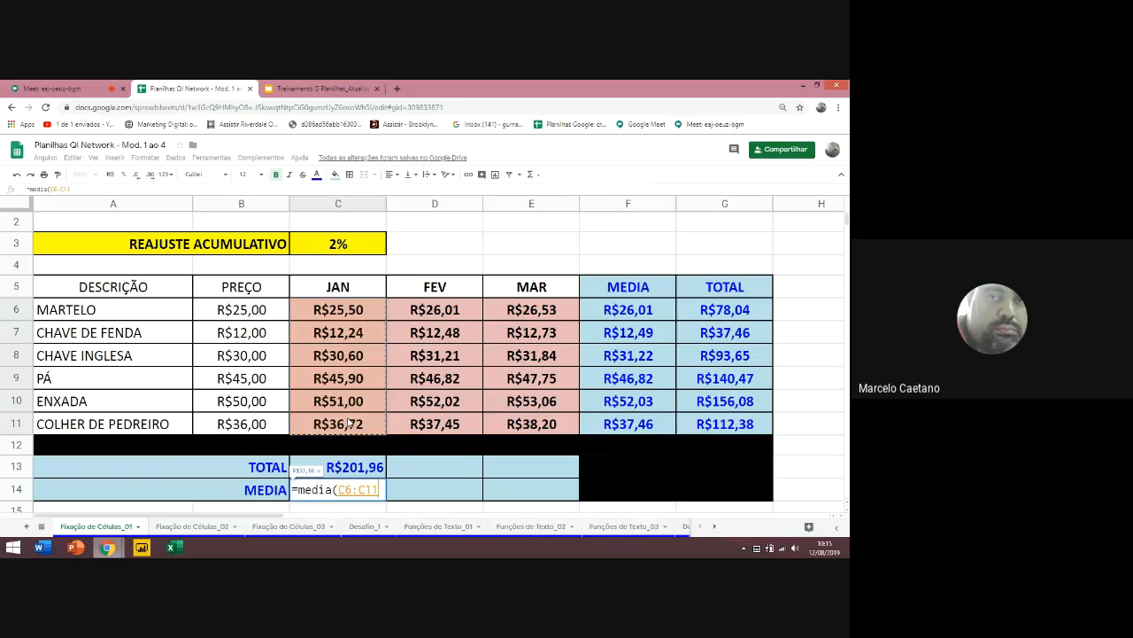
{"action": "key", "text": "Return"}
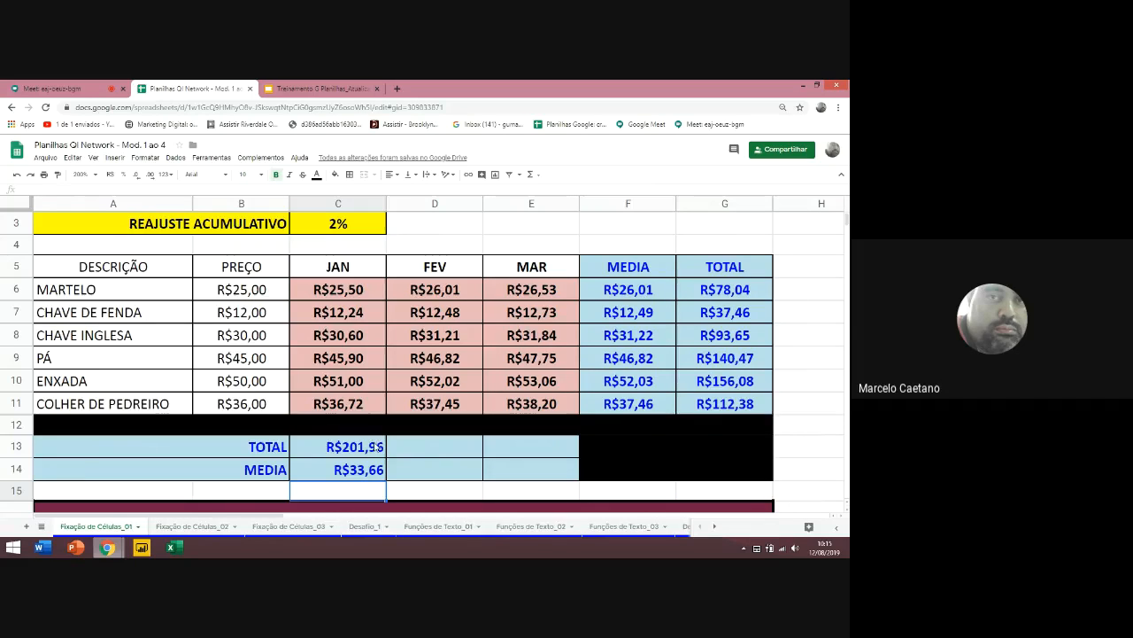
{"action": "left_click_drag", "start_coordinate": [376, 448], "coordinate": [377, 473]}
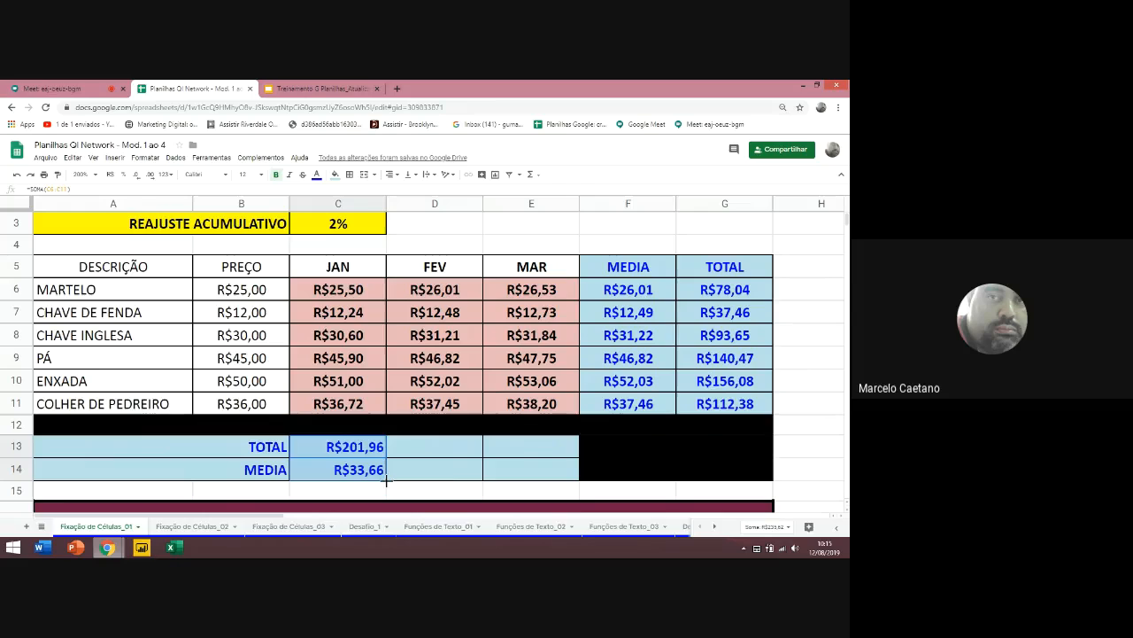
{"action": "left_click_drag", "start_coordinate": [386, 481], "coordinate": [556, 478]}
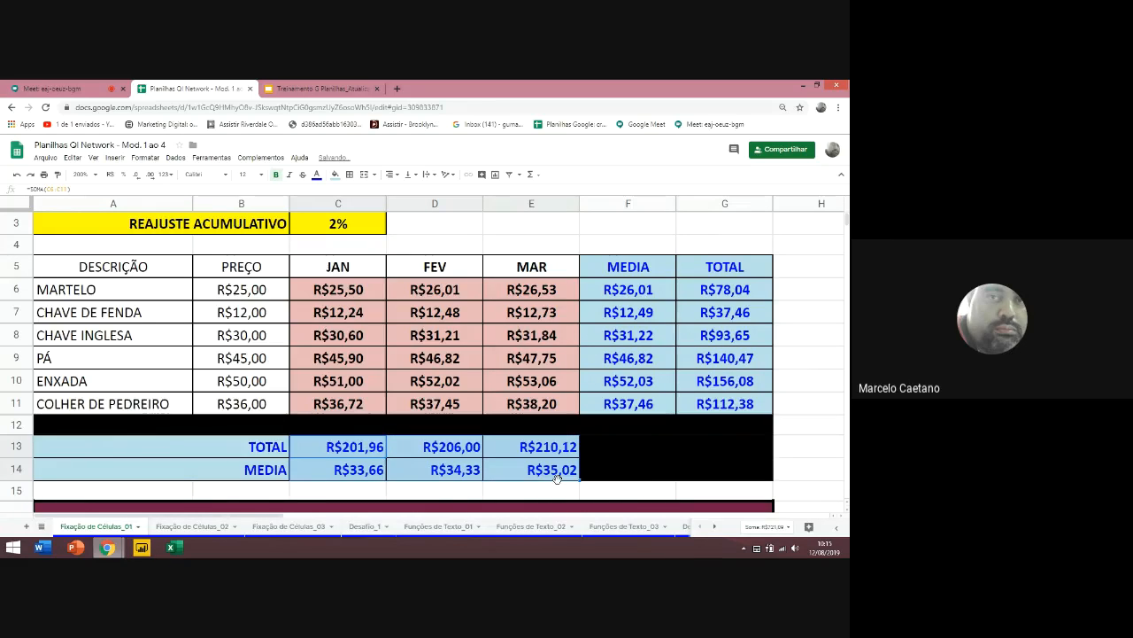
{"action": "scroll", "coordinate": [522, 457], "scroll_direction": "down", "scroll_amount": 1}
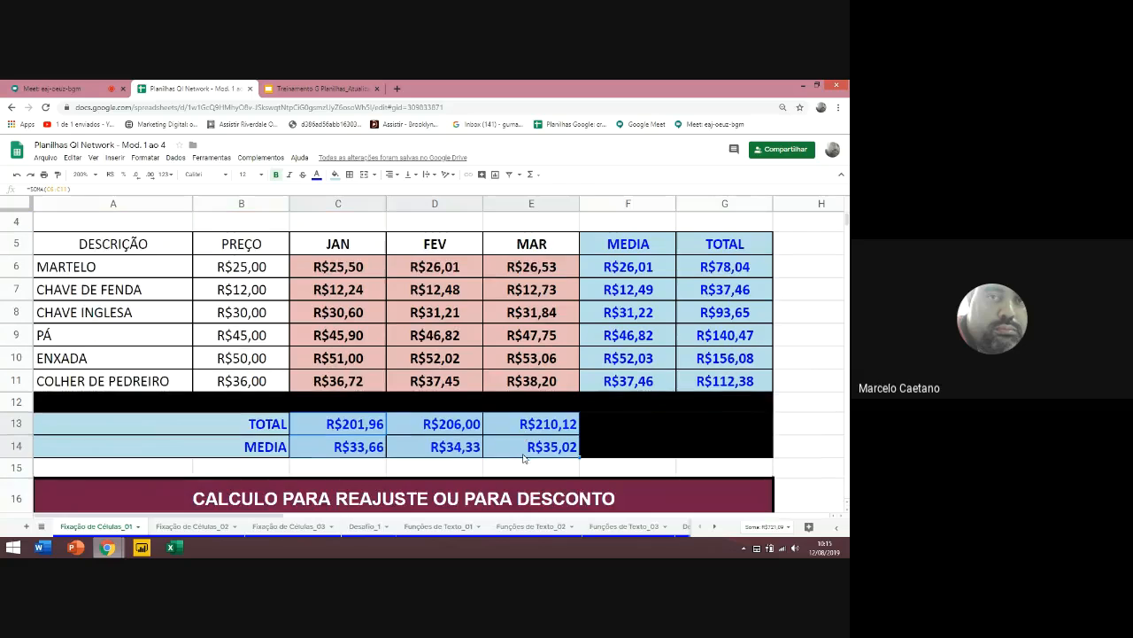
{"action": "scroll", "coordinate": [522, 457], "scroll_direction": "down", "scroll_amount": 2}
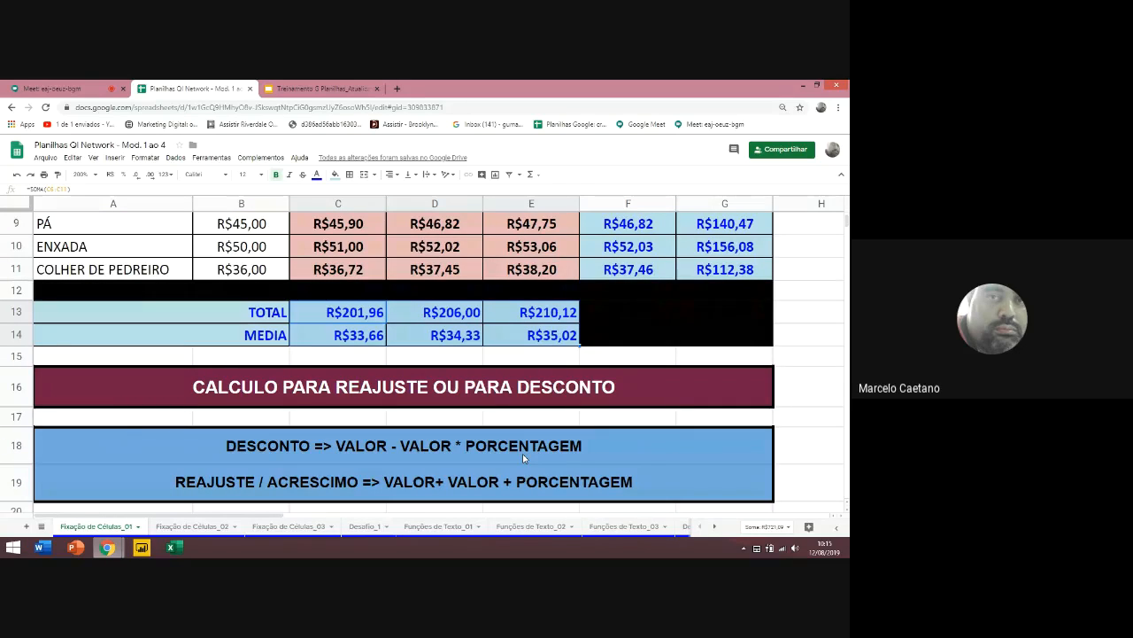
{"action": "scroll", "coordinate": [522, 456], "scroll_direction": "up", "scroll_amount": 1}
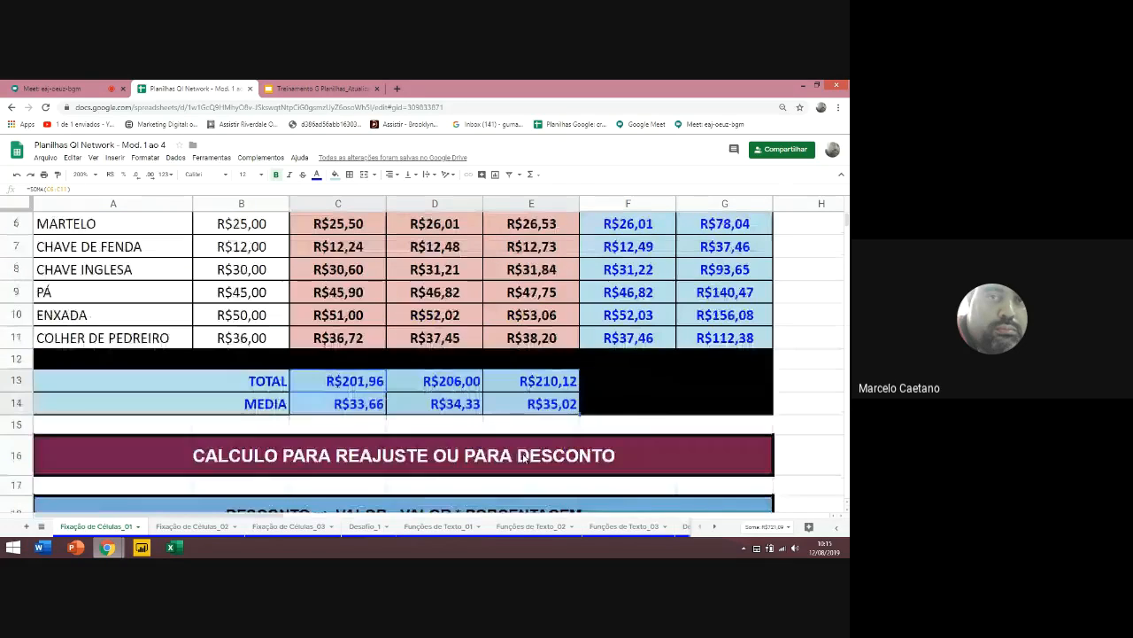
{"action": "scroll", "coordinate": [522, 457], "scroll_direction": "up", "scroll_amount": 1}
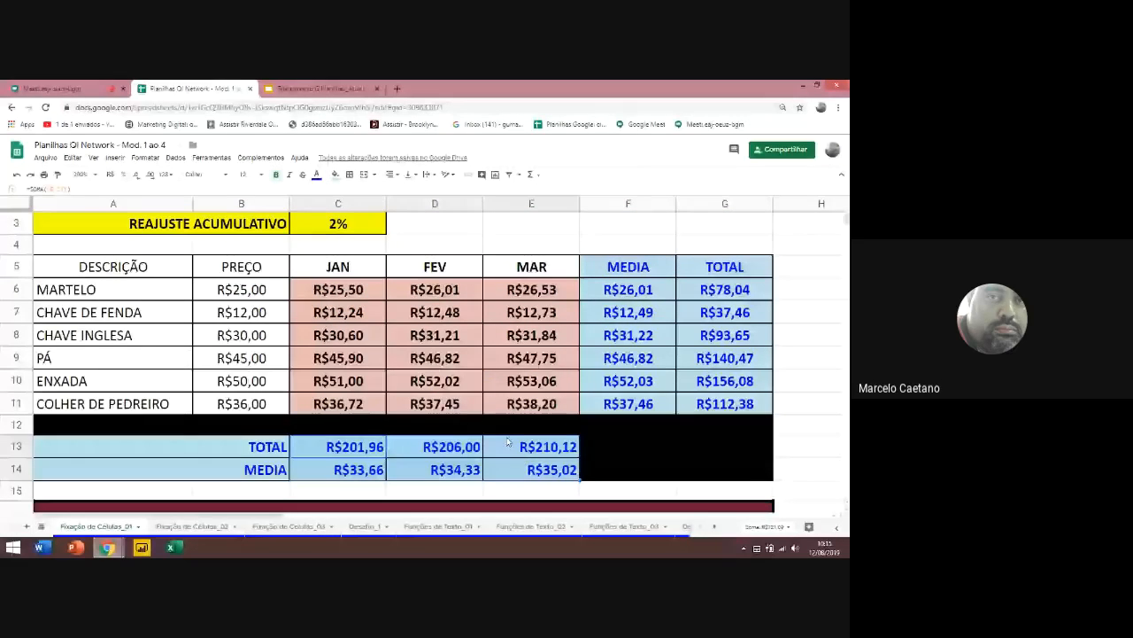
Switch to the Google Meet call to check the participants and chat, and return to the Google Sheets spreadsheet
{"action": "mouse_move", "coordinate": [116, 550]}
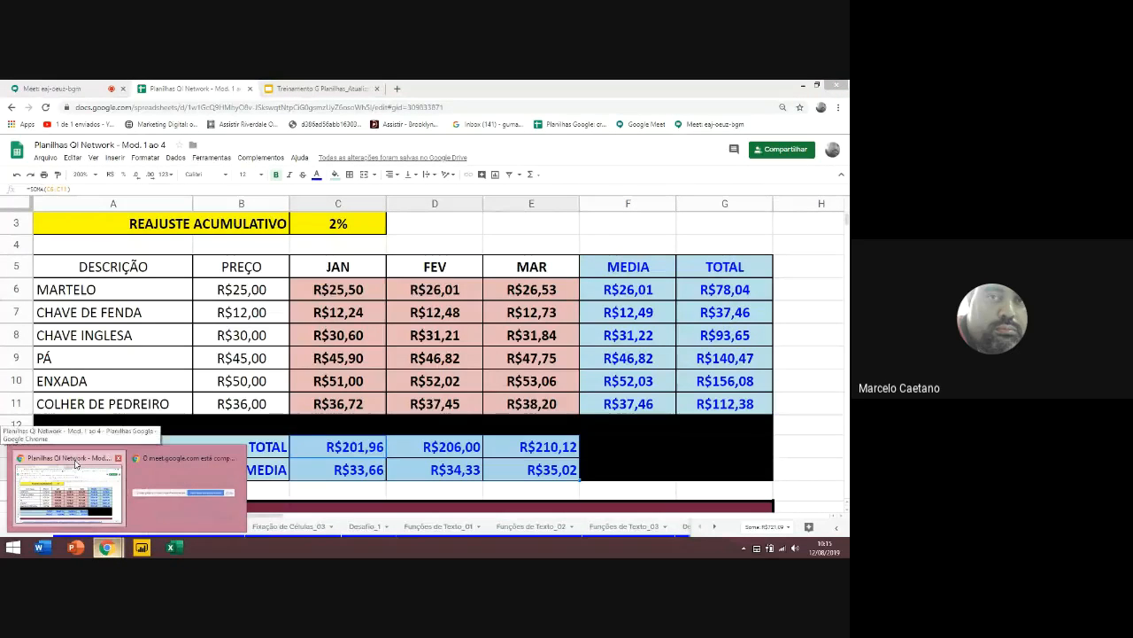
{"action": "left_click", "coordinate": [51, 87]}
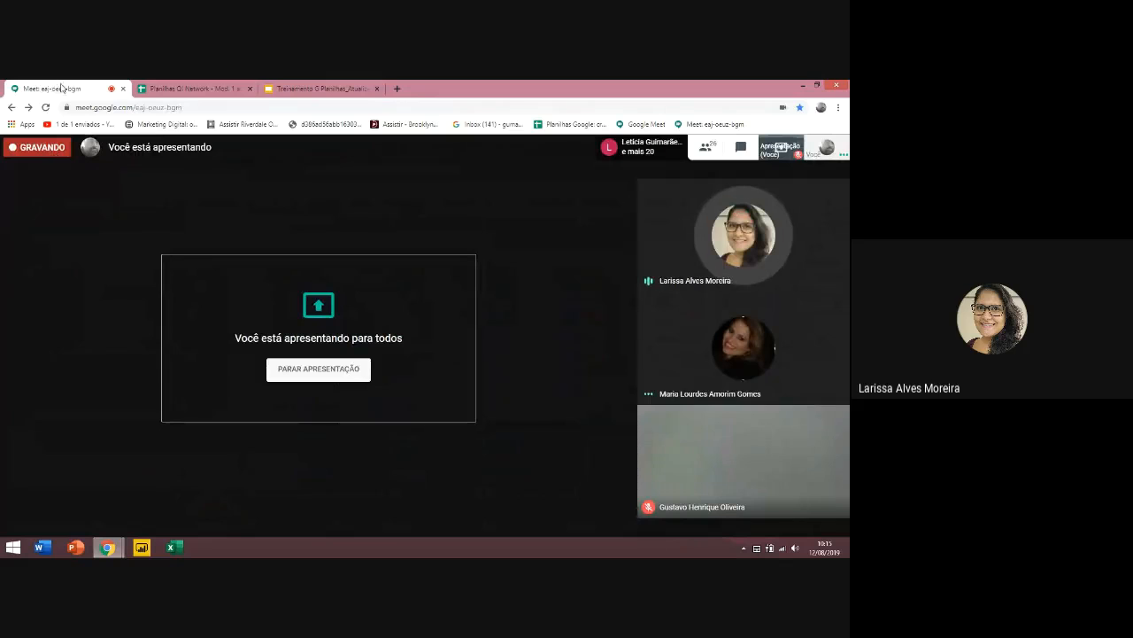
{"action": "left_click", "coordinate": [184, 88]}
{"action": "key", "text": "ctrl+shift+Tab"}
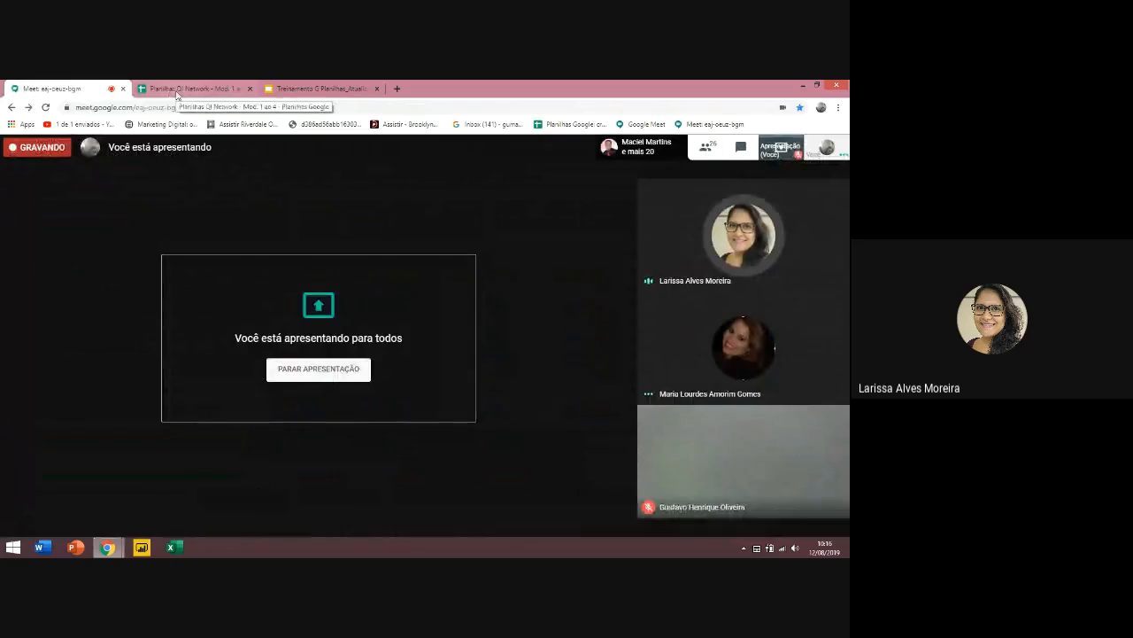
{"action": "left_click", "coordinate": [184, 88]}
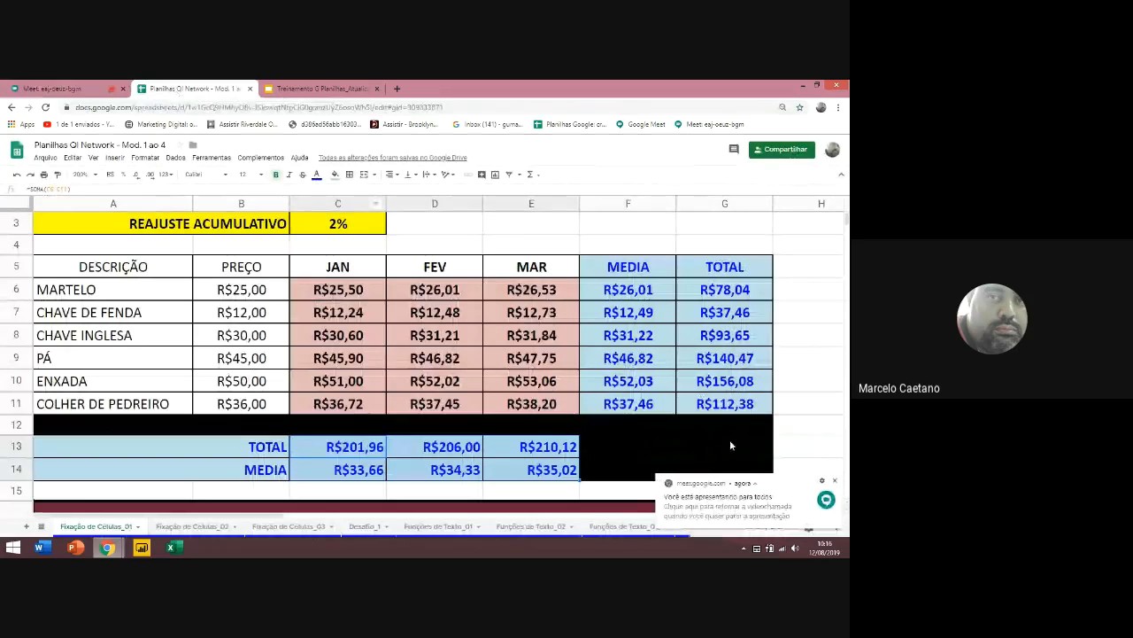
{"action": "left_click", "coordinate": [48, 89]}
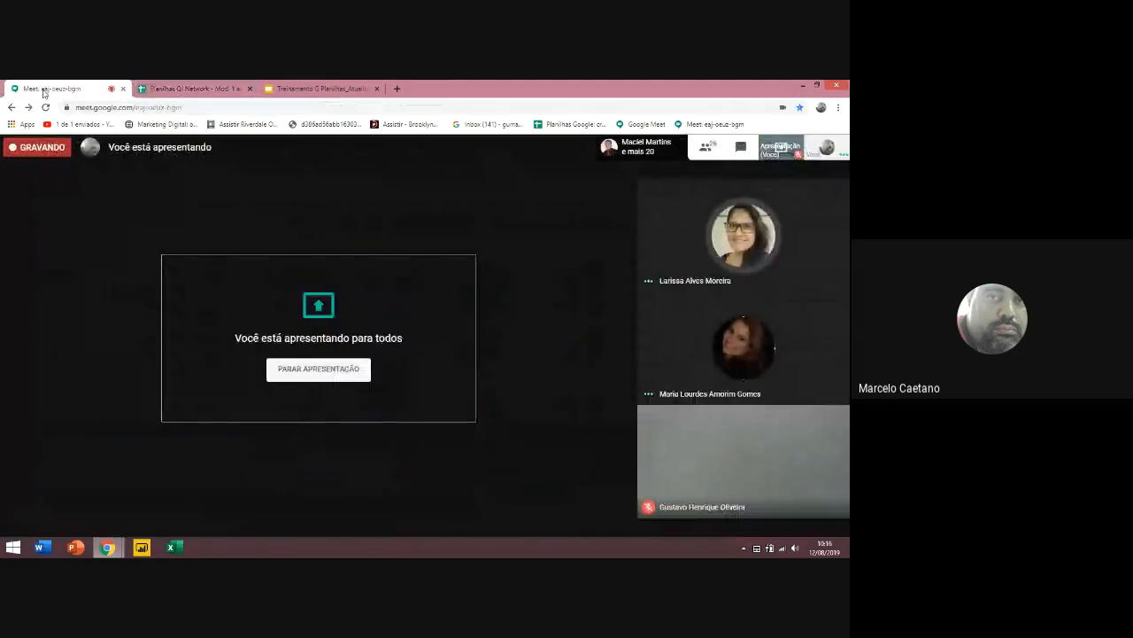
{"action": "left_click", "coordinate": [180, 89]}
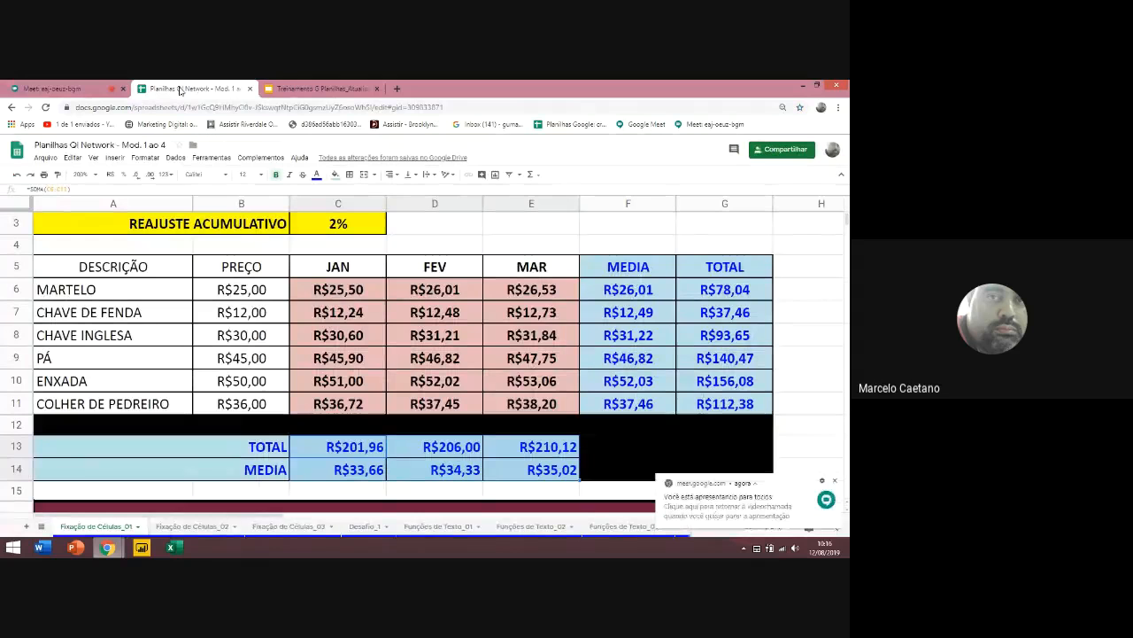
{"action": "left_click", "coordinate": [49, 89]}
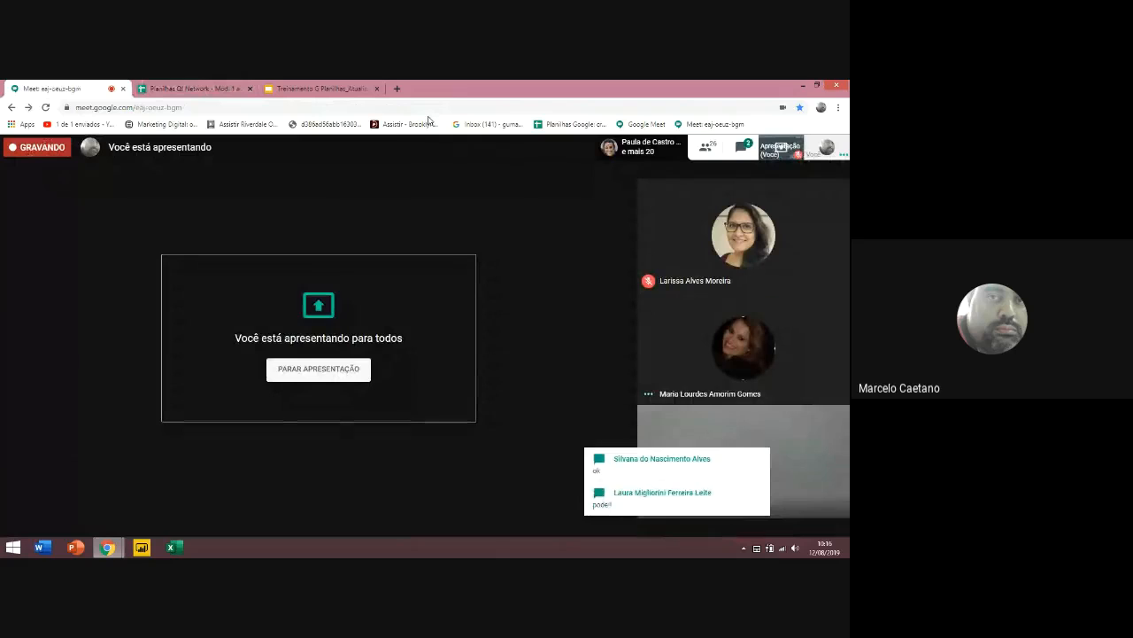
{"action": "left_click", "coordinate": [827, 151]}
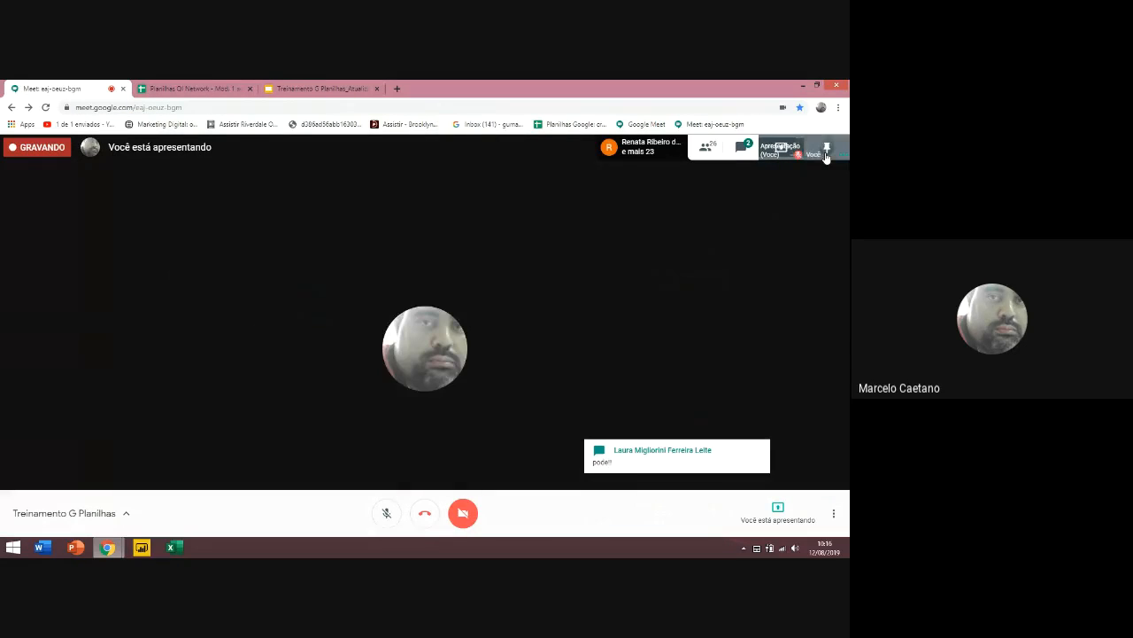
{"action": "left_click", "coordinate": [214, 90]}
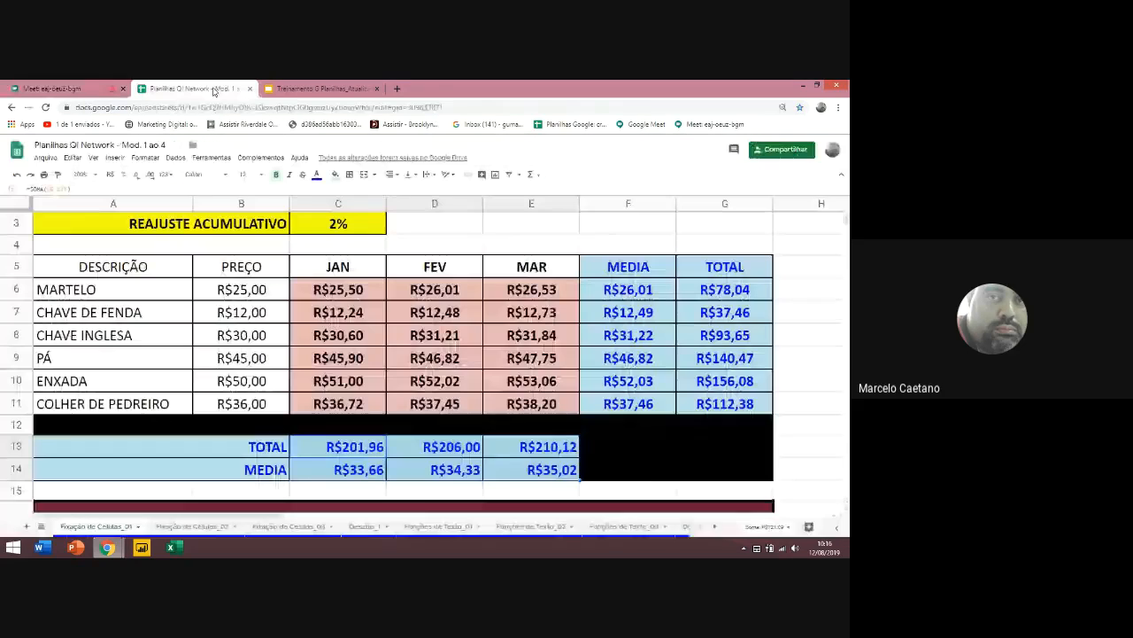
Open the Fixação de Células_02 sheet and vertically centre the contents of row 4, the REAJUSTE row
{"action": "left_click", "coordinate": [197, 527]}
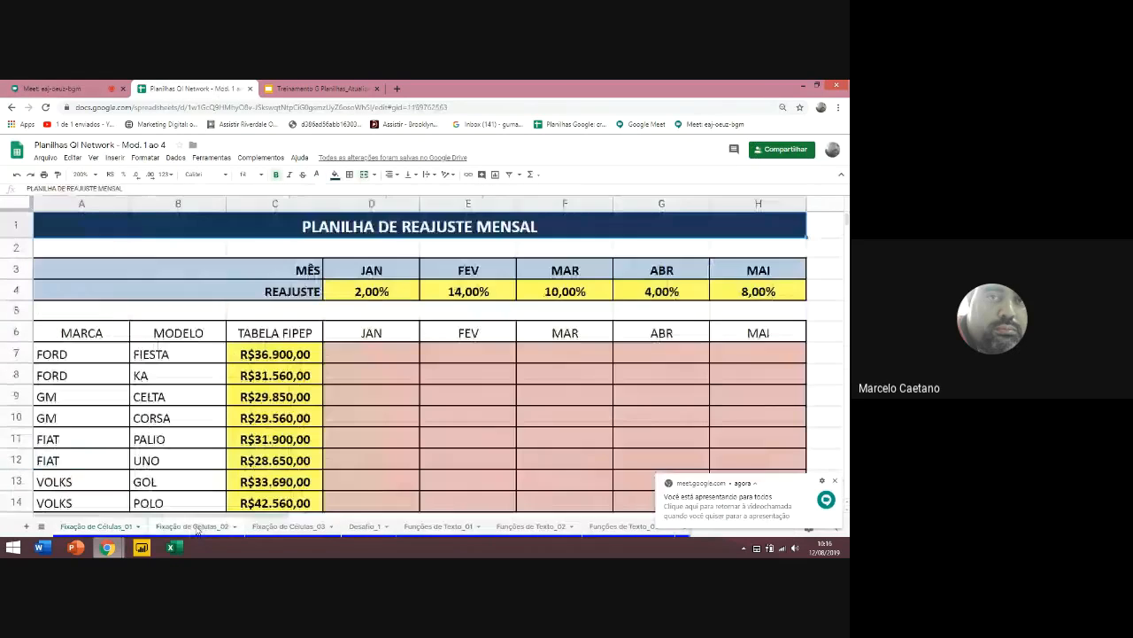
{"action": "left_click", "coordinate": [16, 291]}
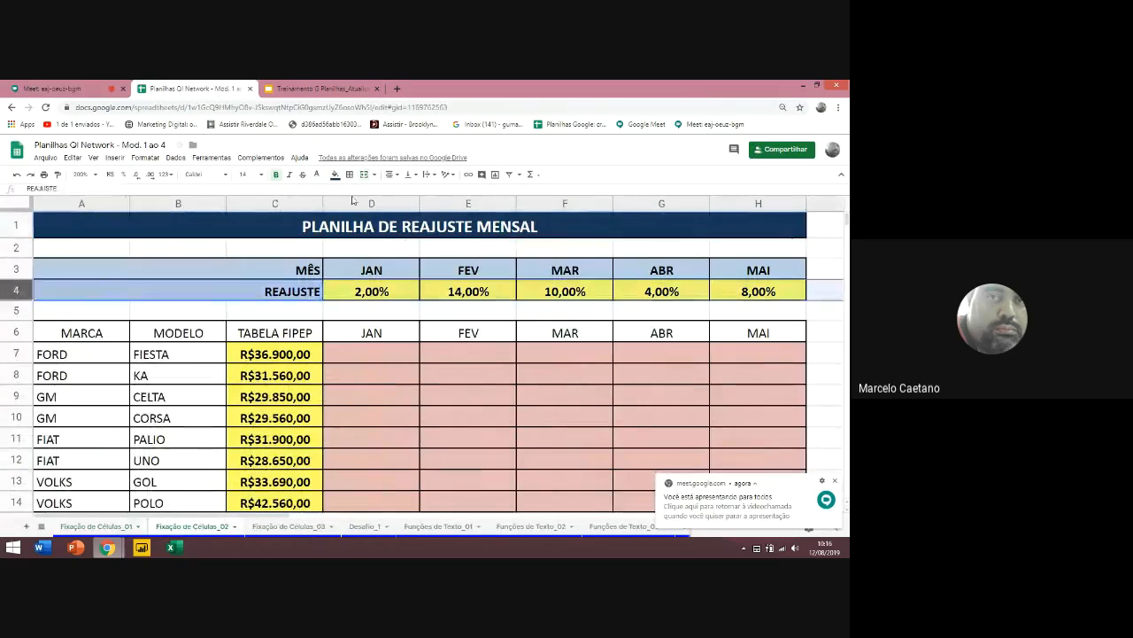
{"action": "left_click", "coordinate": [410, 174]}
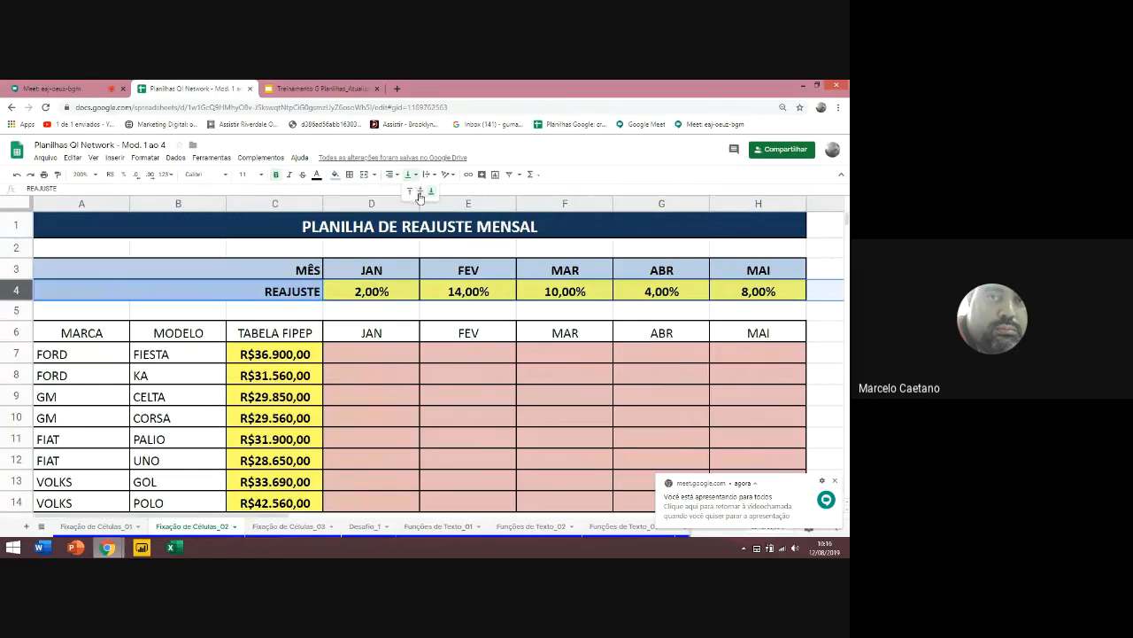
{"action": "left_click", "coordinate": [421, 193]}
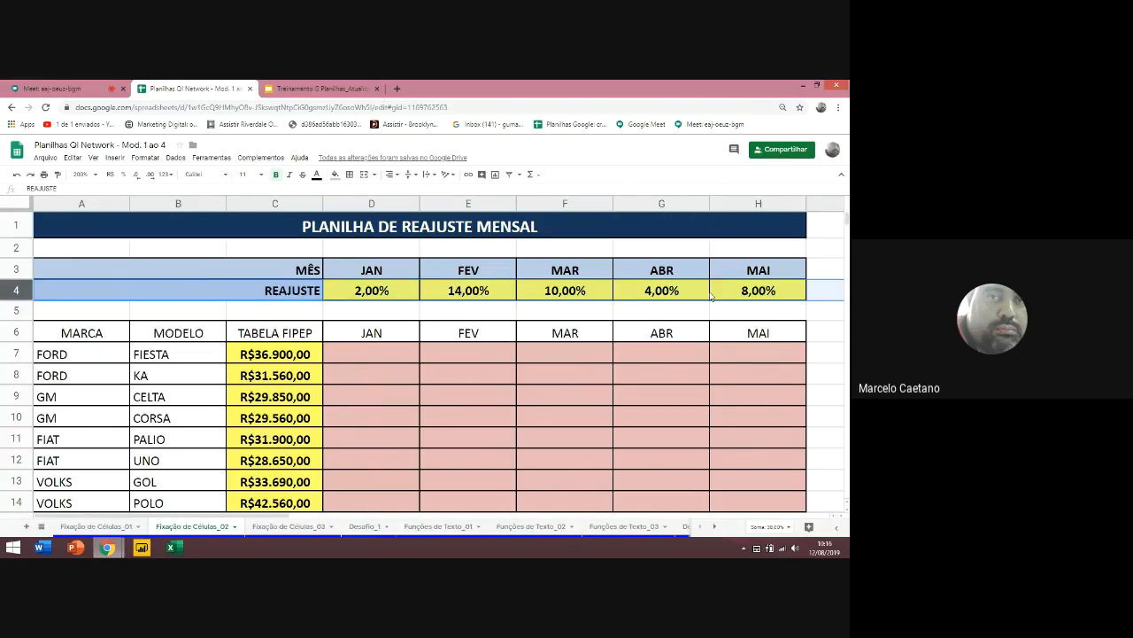
{"action": "left_click", "coordinate": [424, 381]}
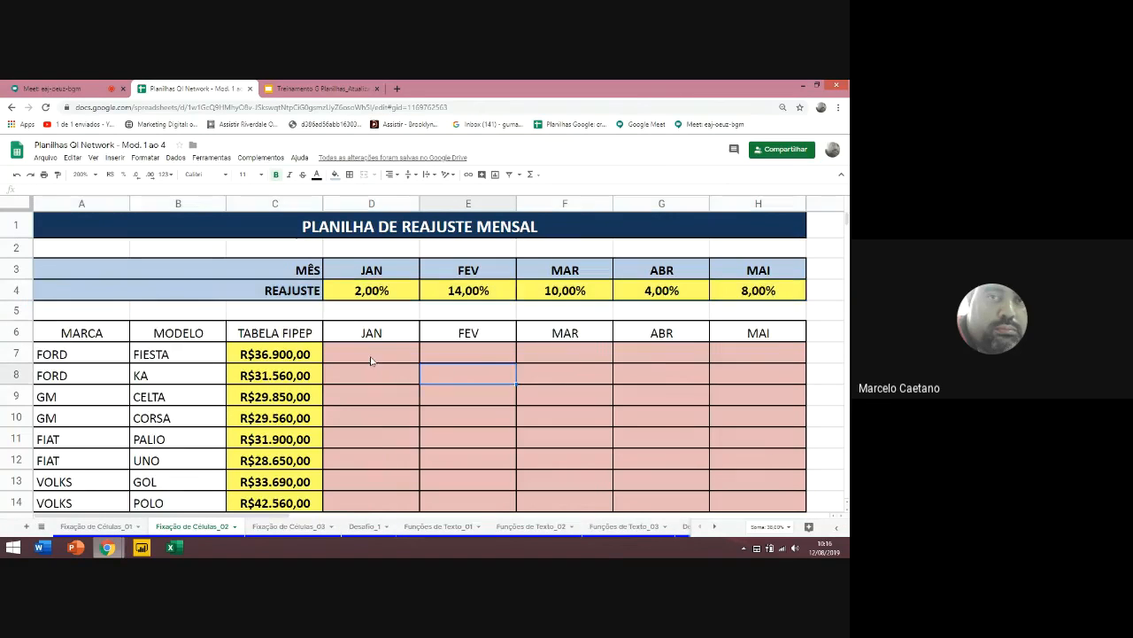
Review the fixed reference in the C6 formula on the Fixação de Células_01 sheet and return to Fixação de Células_02
{"action": "left_click", "coordinate": [349, 358]}
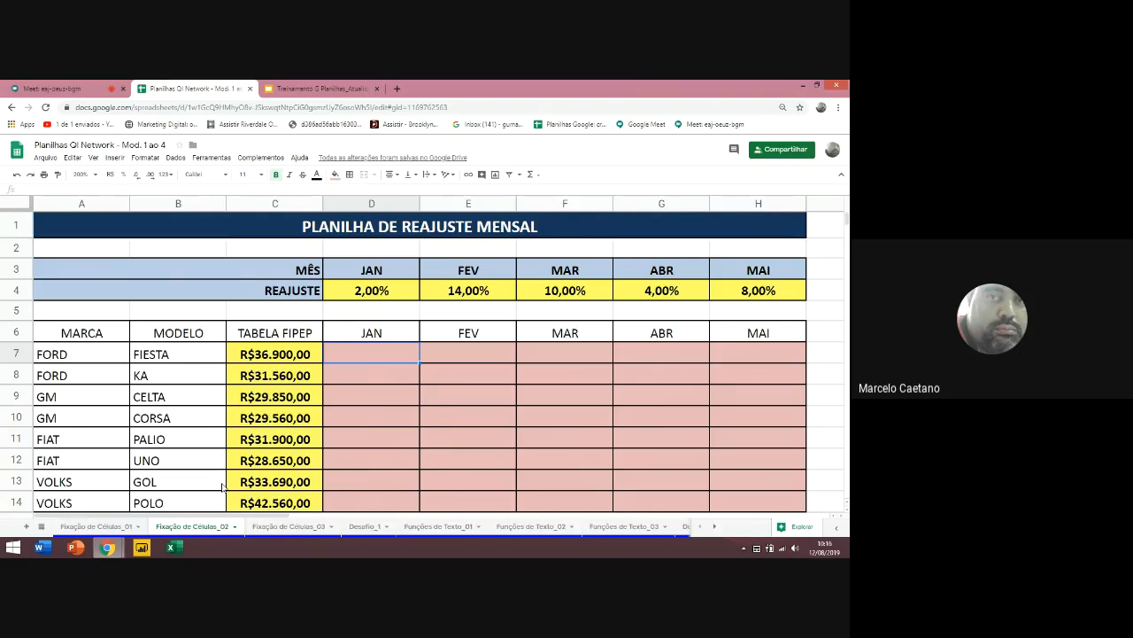
{"action": "left_click", "coordinate": [114, 529]}
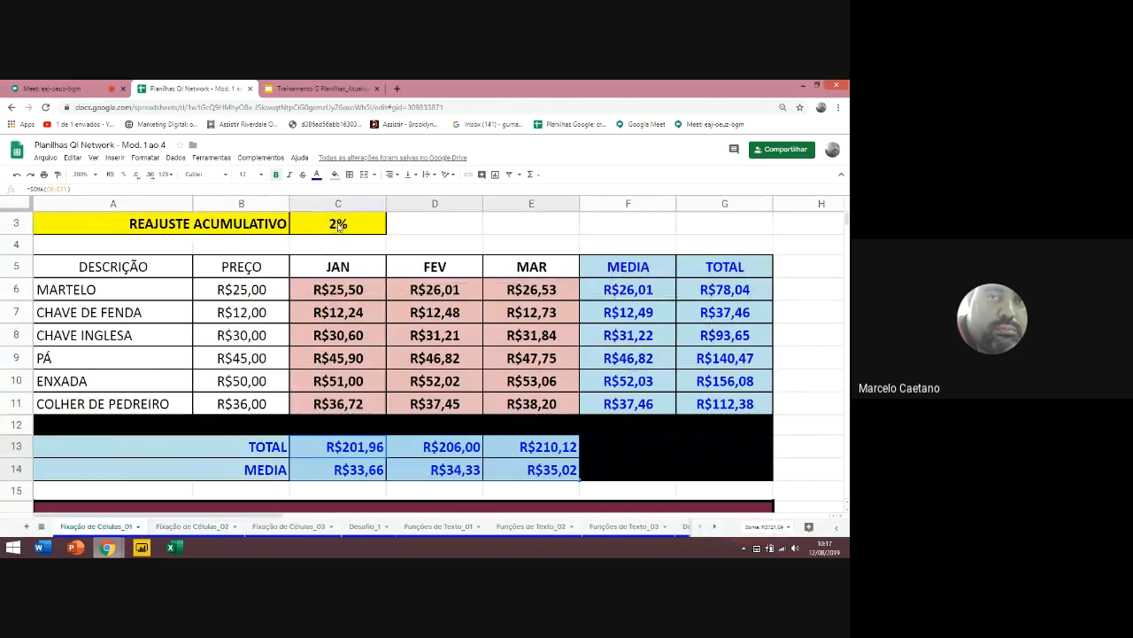
{"action": "double_click", "coordinate": [346, 287]}
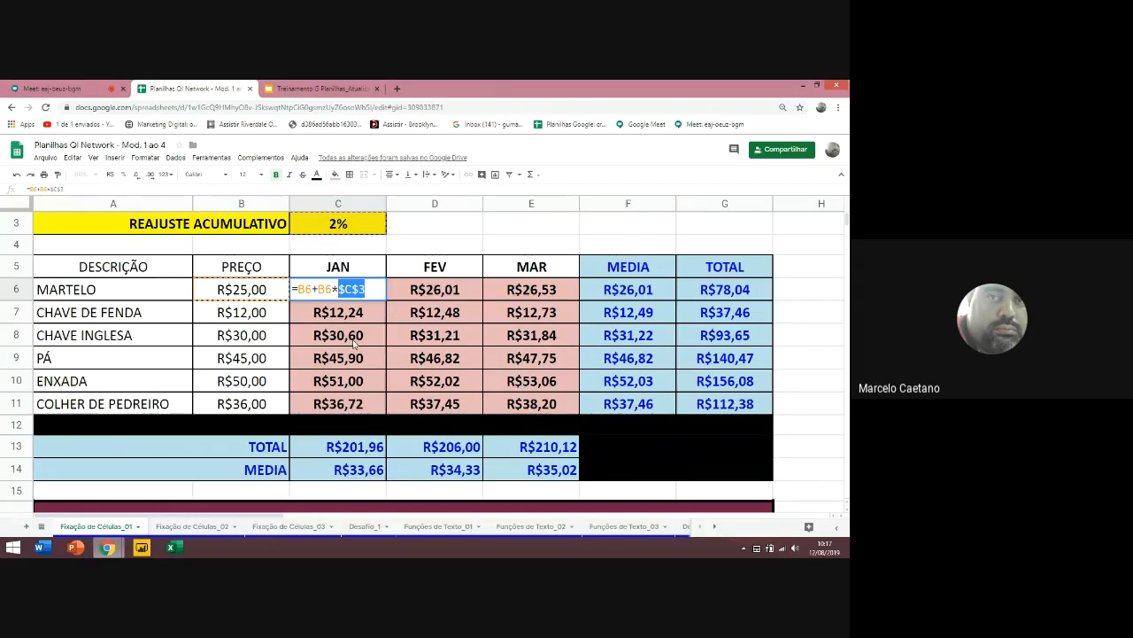
{"action": "left_click", "coordinate": [202, 528]}
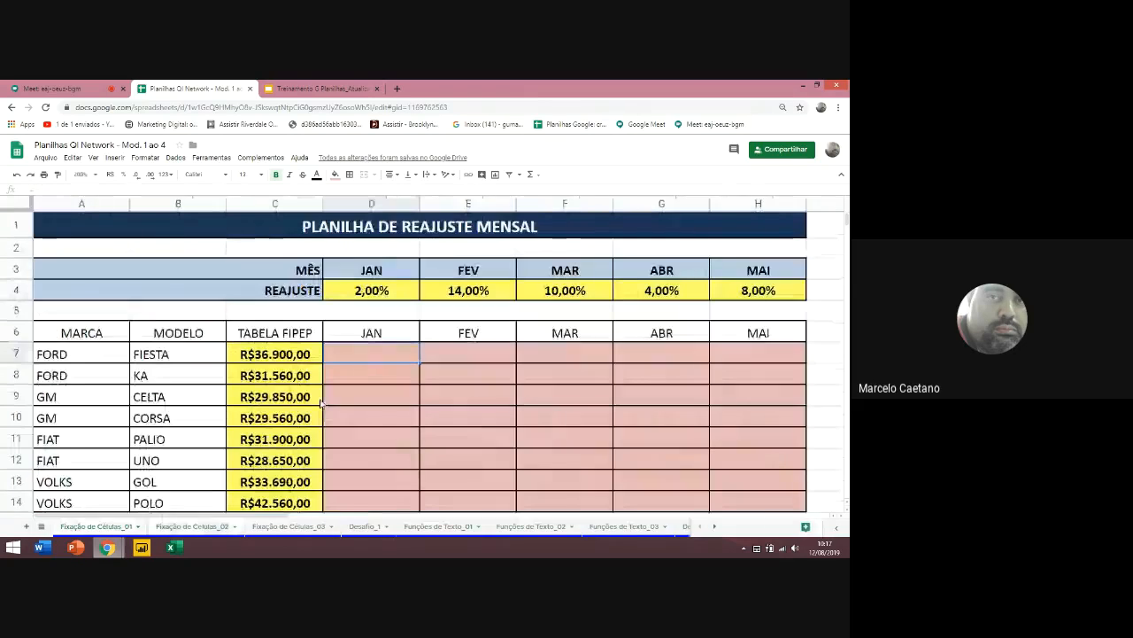
{"action": "scroll", "coordinate": [367, 352], "scroll_direction": "down", "scroll_amount": 1}
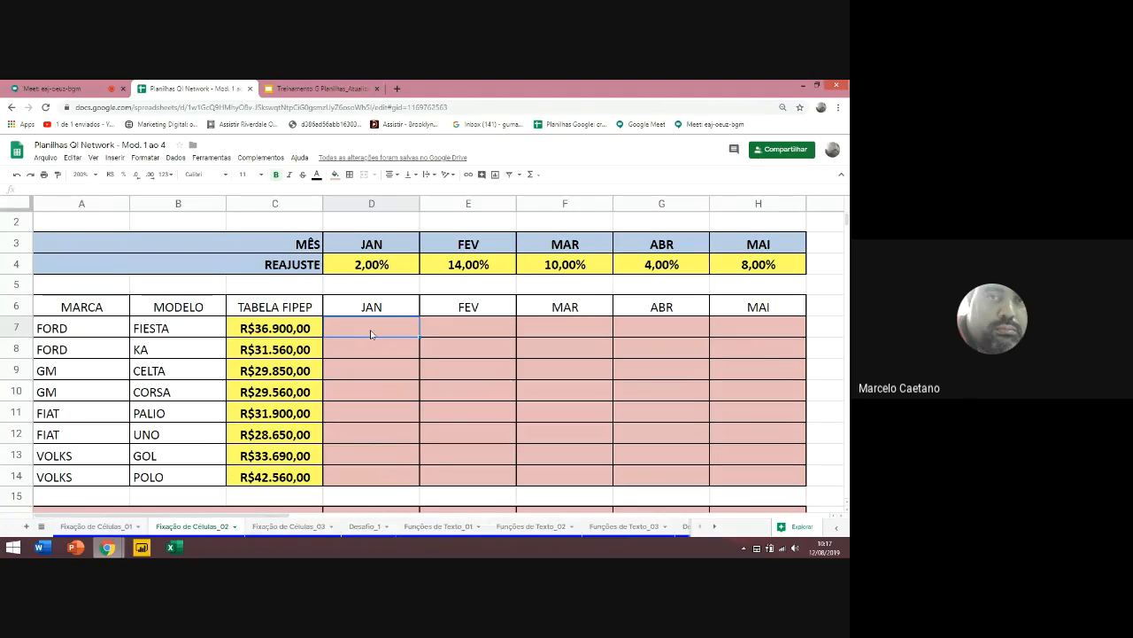
{"action": "type", "text": "="}
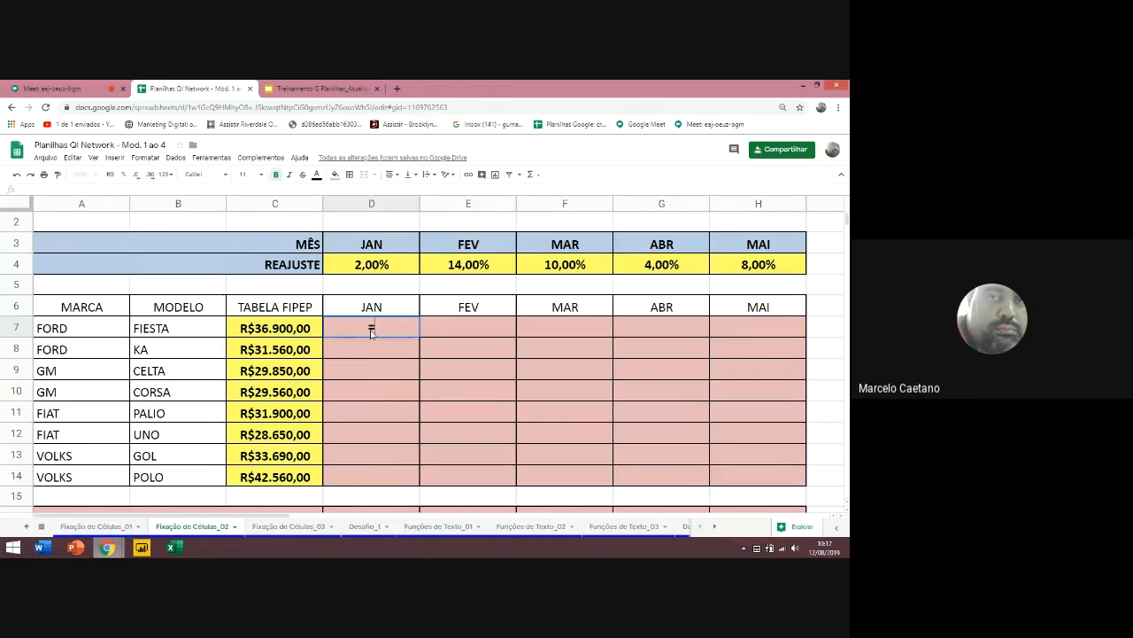
{"action": "left_click", "coordinate": [276, 328]}
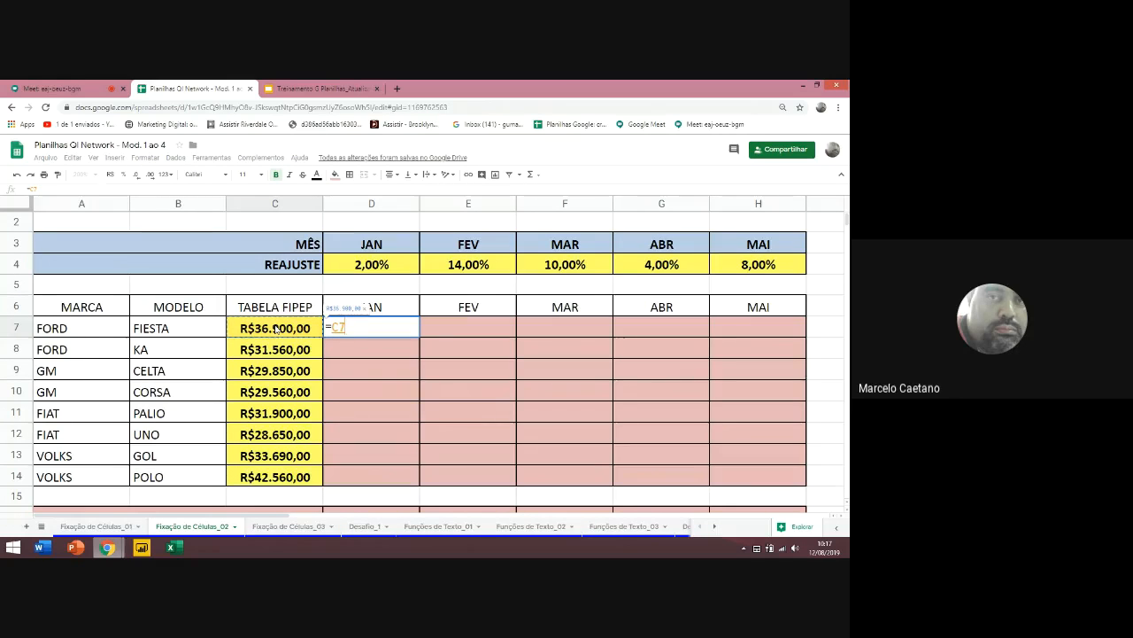
{"action": "type", "text": "+"}
{"action": "left_click", "coordinate": [276, 328]}
{"action": "type", "text": "*"}
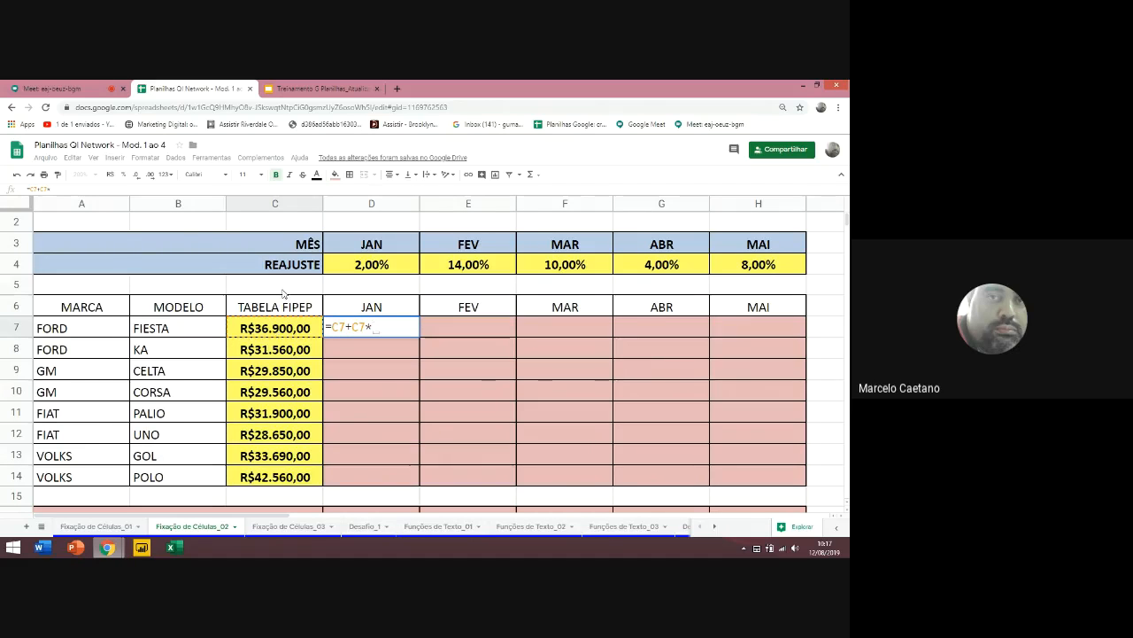
{"action": "left_click", "coordinate": [346, 272]}
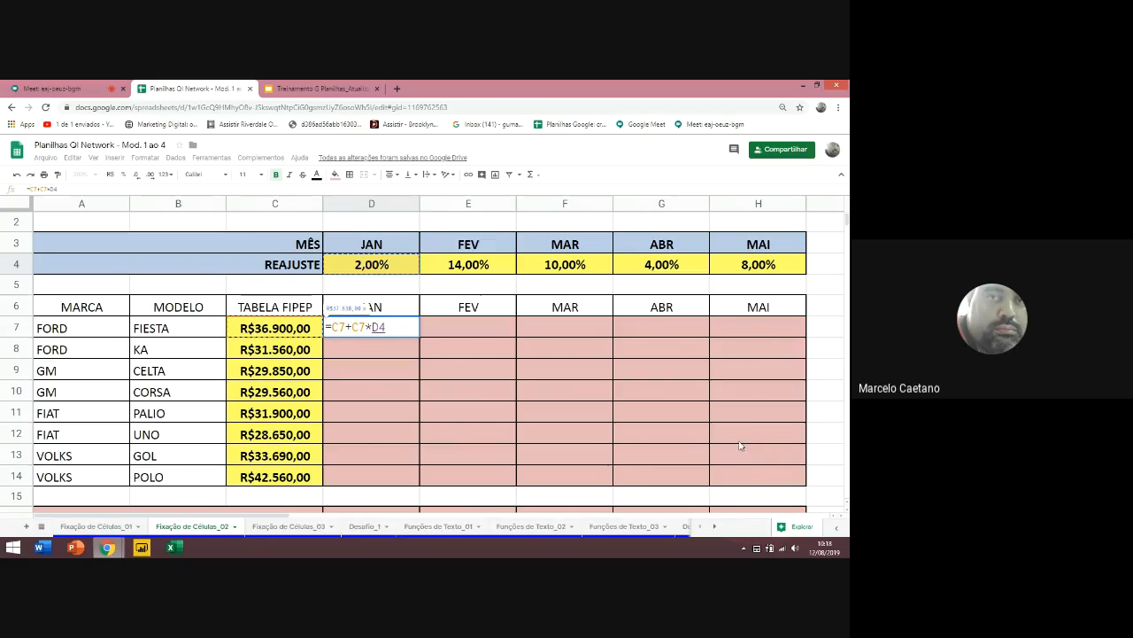
{"action": "key", "text": "Escape"}
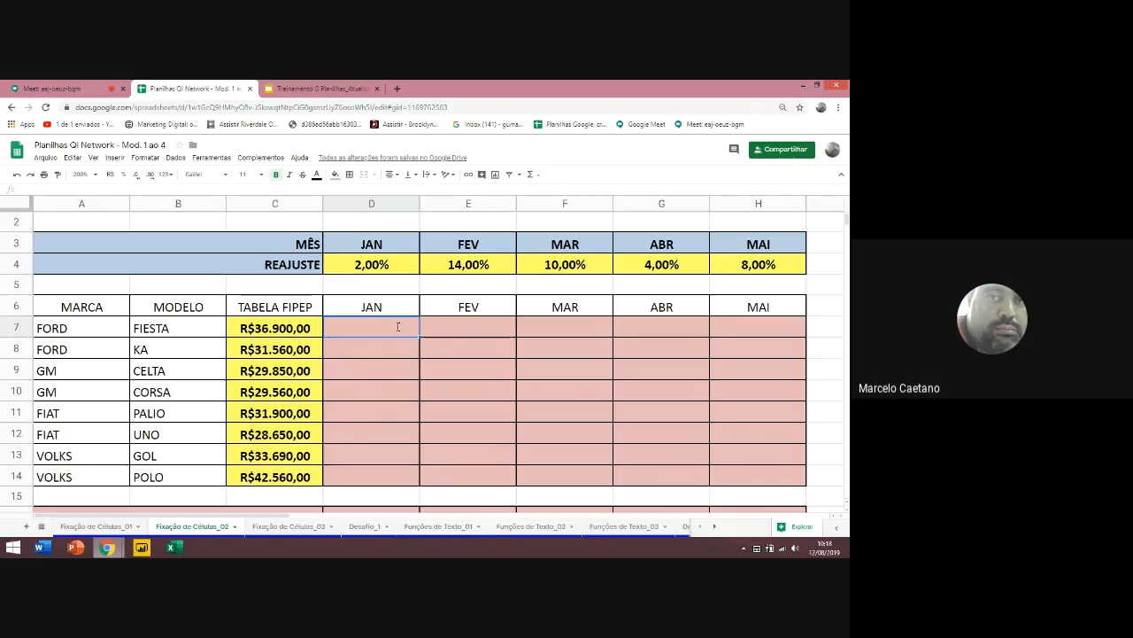
Begin the January formula for the FORD FIESTA in D7 with =$C7+, fixing only the column of the table price
{"action": "type", "text": "="}
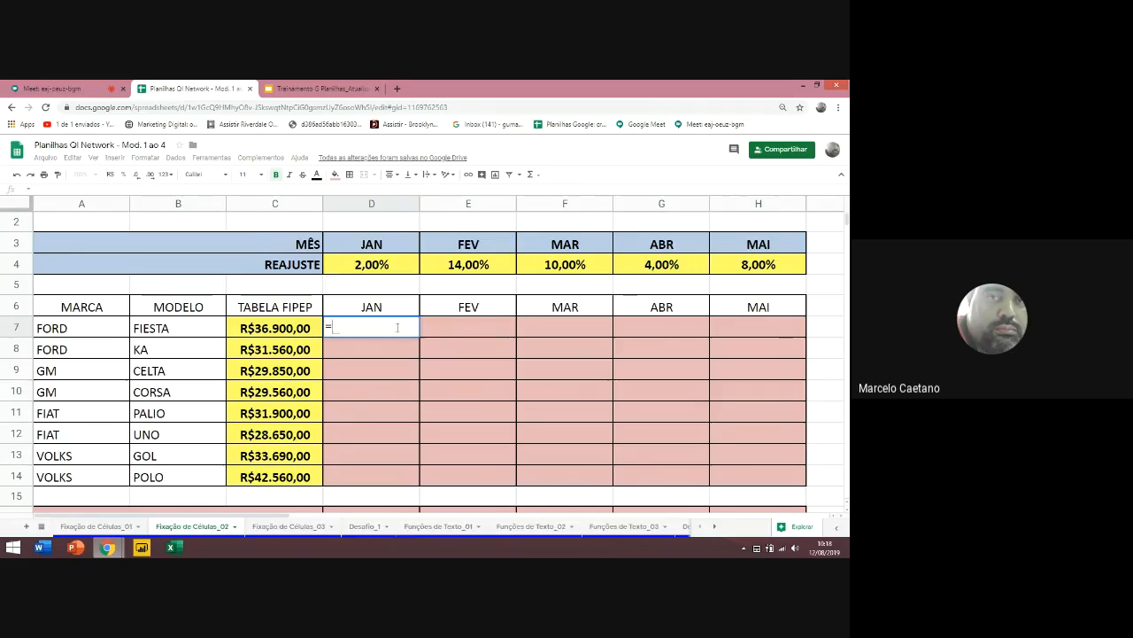
{"action": "left_click", "coordinate": [283, 337]}
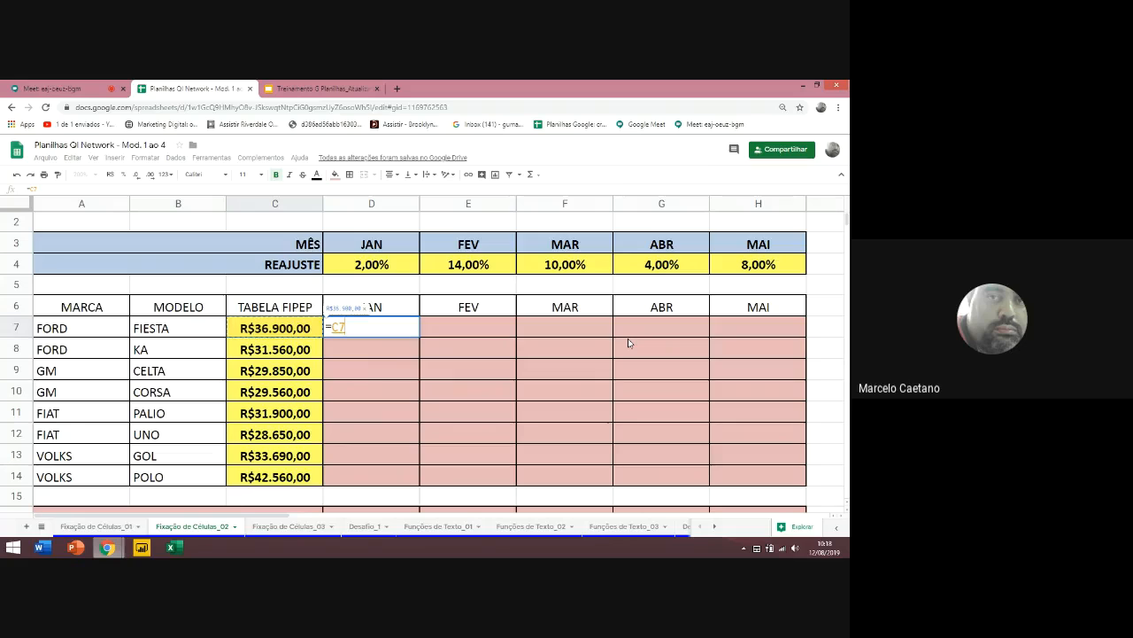
{"action": "key", "text": "F4"}
{"action": "key", "text": "F4"}
{"action": "key", "text": "F4"}
{"action": "type", "text": "+"}
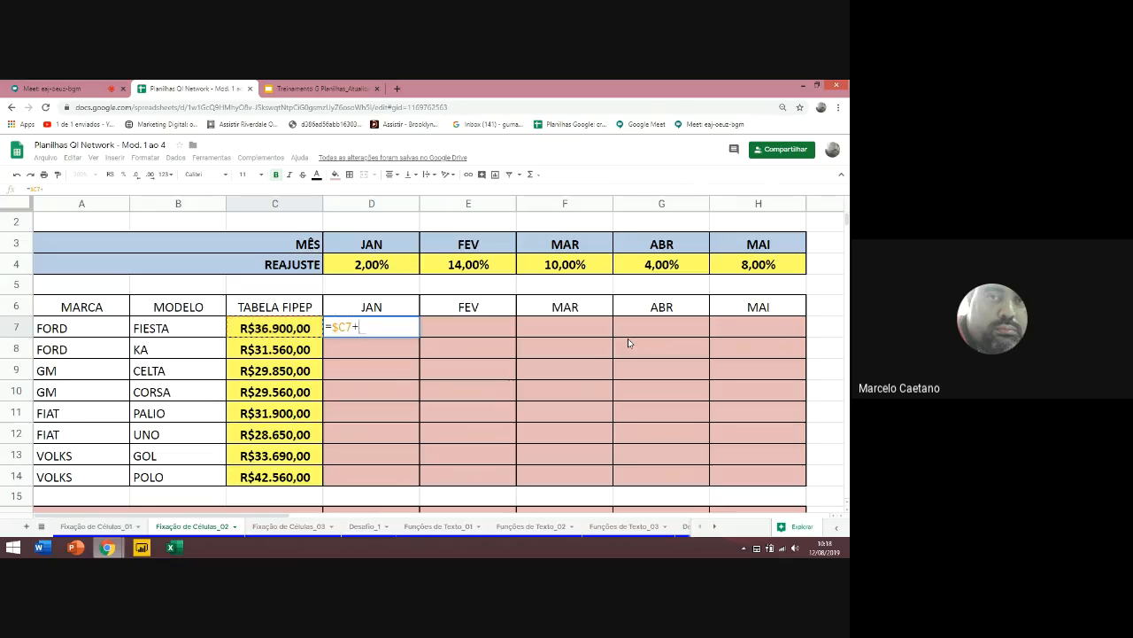
Add the FIESTA table price to the D7 formula a second time as the column-fixed reference $C7
{"action": "left_click", "coordinate": [289, 332]}
{"action": "key", "text": "F4"}
{"action": "key", "text": "F4"}
{"action": "key", "text": "F4"}
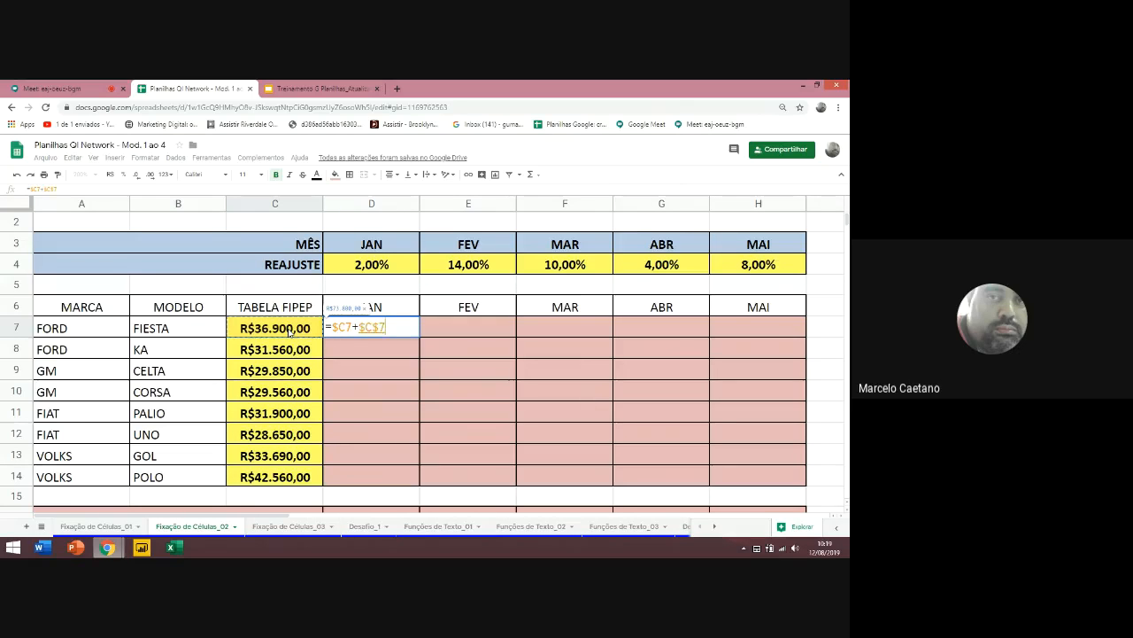
{"action": "key", "text": "F4"}
{"action": "key", "text": "F4"}
{"action": "key", "text": "F4"}
{"action": "key", "text": "F4"}
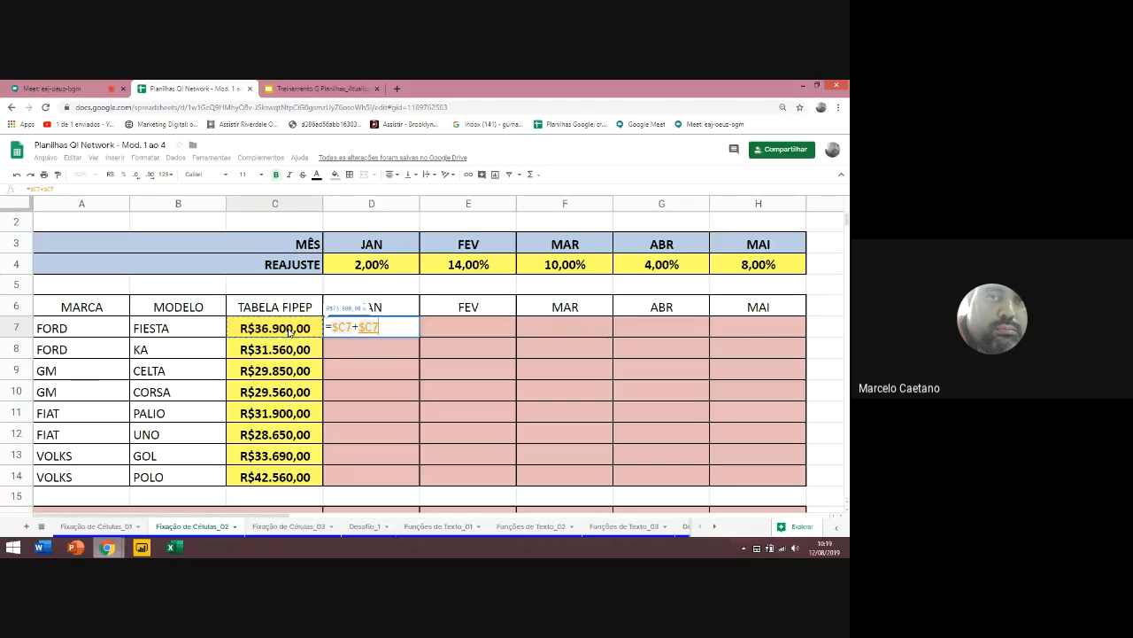
Complete the D7 formula by multiplying by the JAN adjustment rate with its row fixed, giving =$C7+$C7*D$4
{"action": "type", "text": "*"}
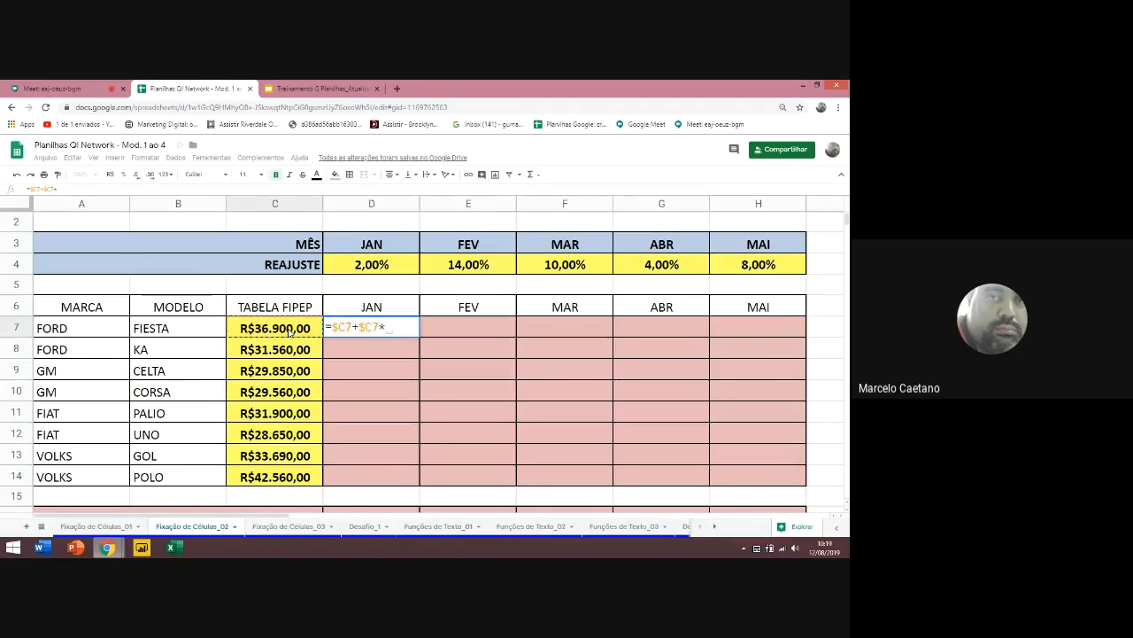
{"action": "left_click", "coordinate": [361, 258]}
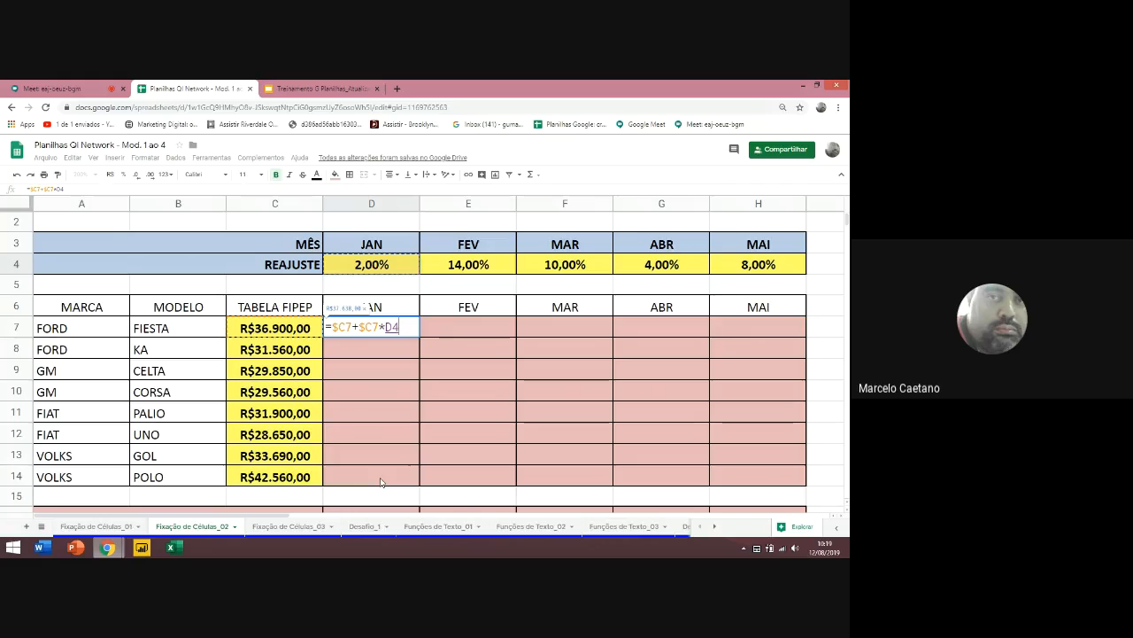
{"action": "key", "text": "F4"}
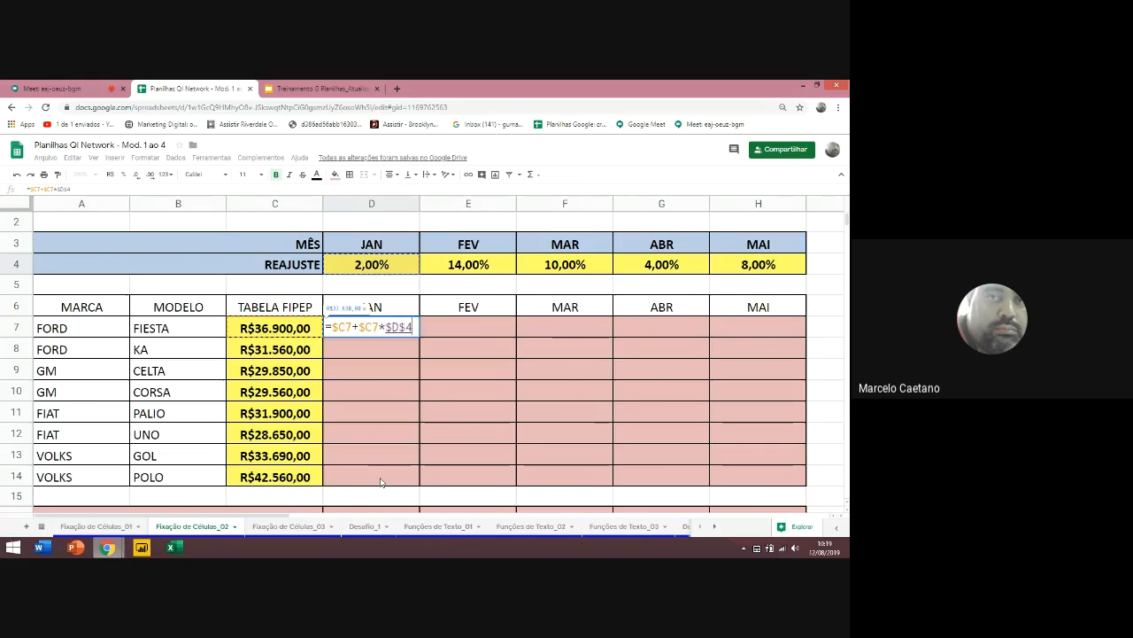
{"action": "key", "text": "F4"}
{"action": "key", "text": "Return"}
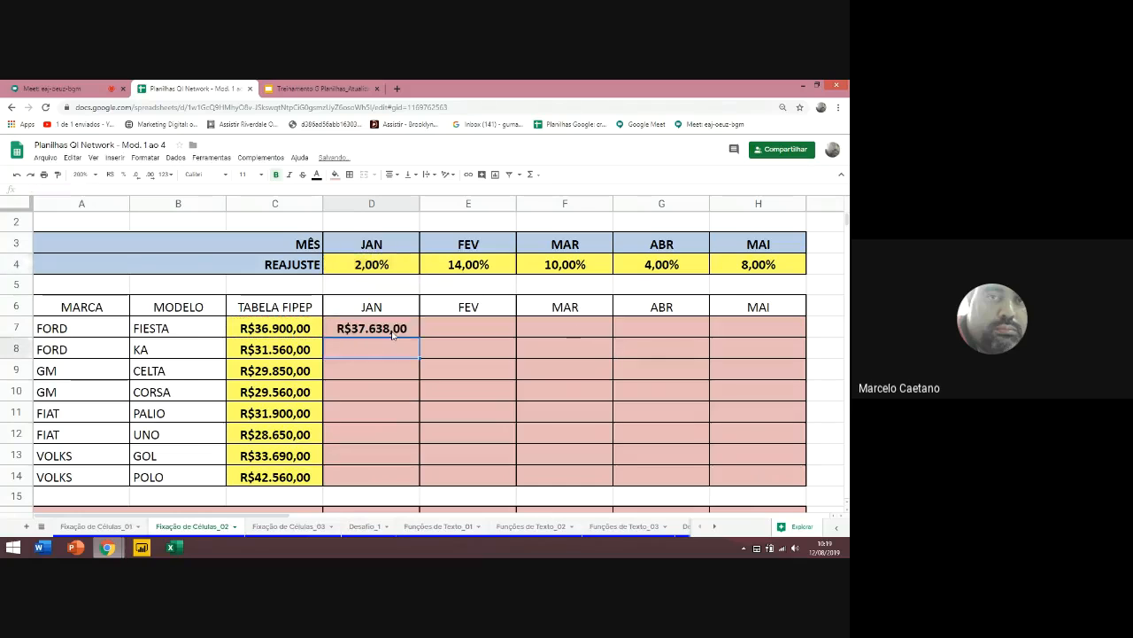
Fill the D7 formula across the whole D7:H14 price table and check the references in H14
{"action": "left_click", "coordinate": [370, 330]}
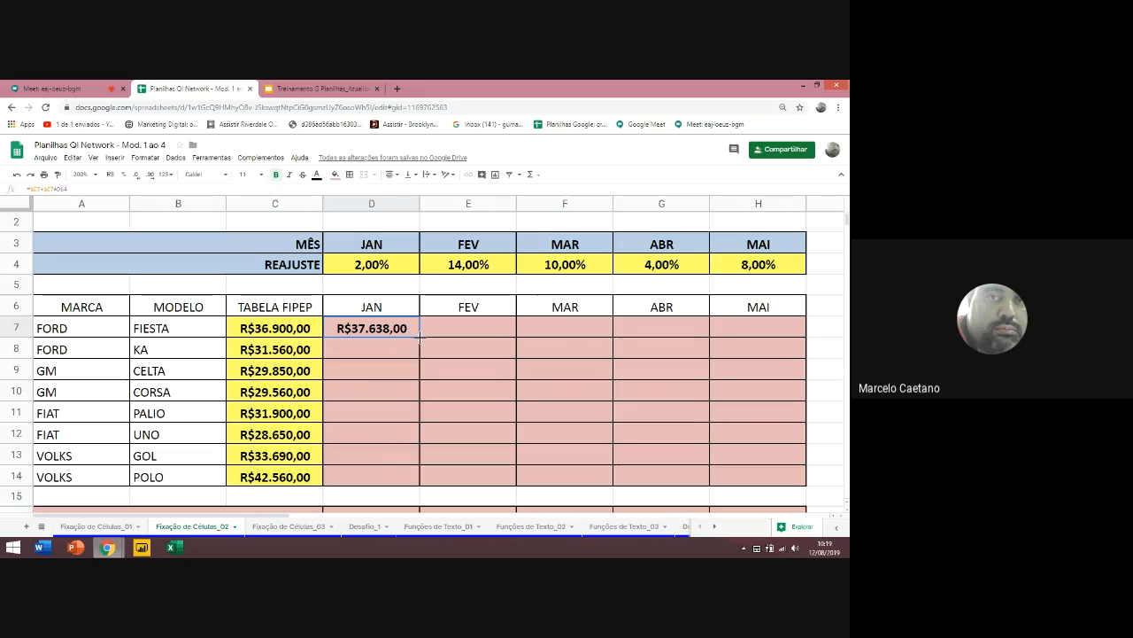
{"action": "left_click_drag", "start_coordinate": [422, 335], "coordinate": [811, 485]}
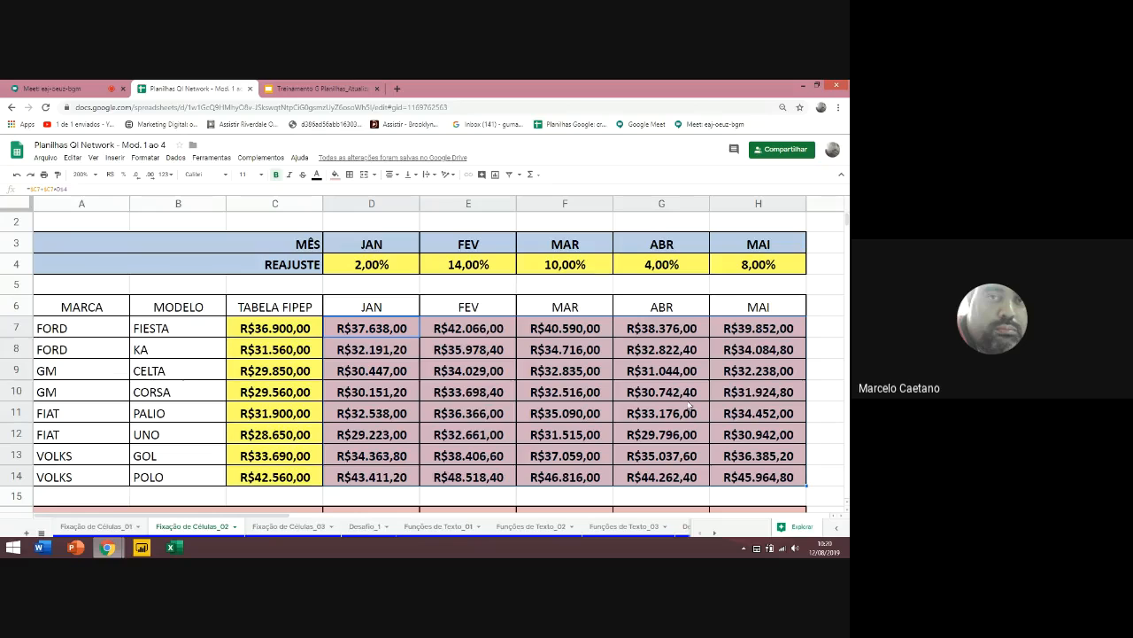
{"action": "double_click", "coordinate": [753, 479]}
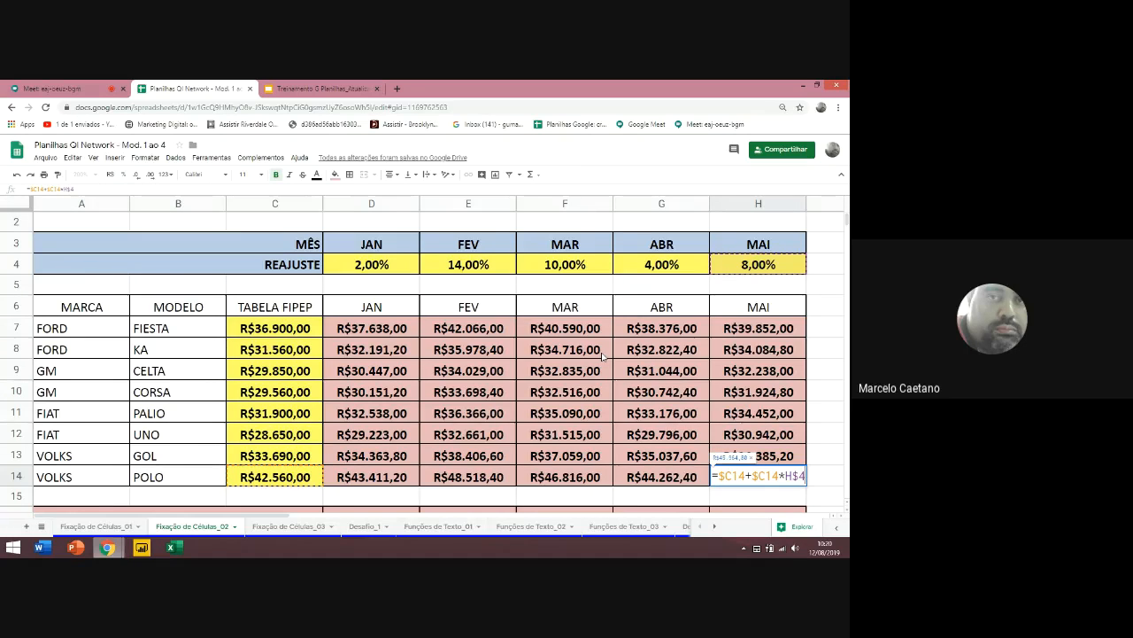
{"action": "key", "text": "Return"}
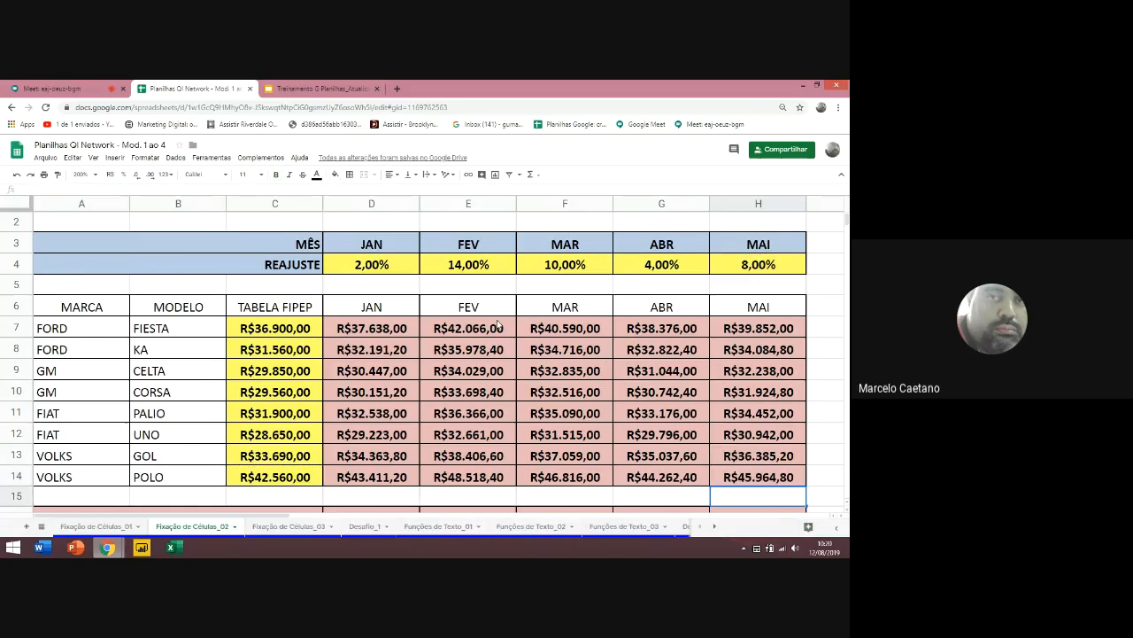
Switch to the Google Meet call, send "tudo bem pessoal" in the chat to everyone, and close the chat
{"action": "left_click", "coordinate": [41, 90]}
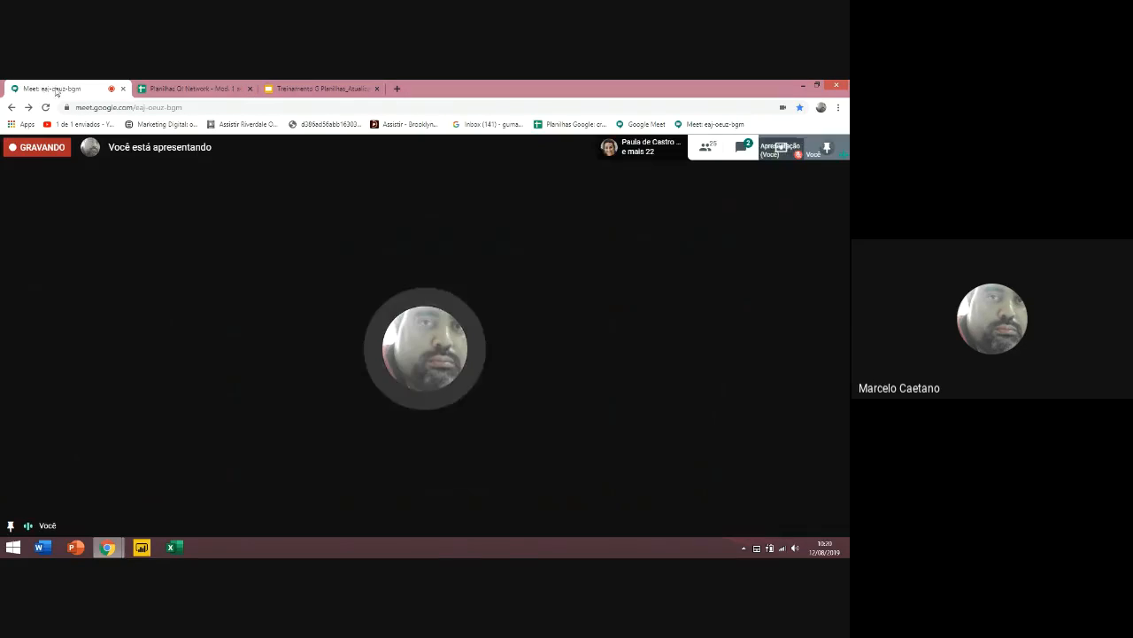
{"action": "left_click", "coordinate": [756, 153]}
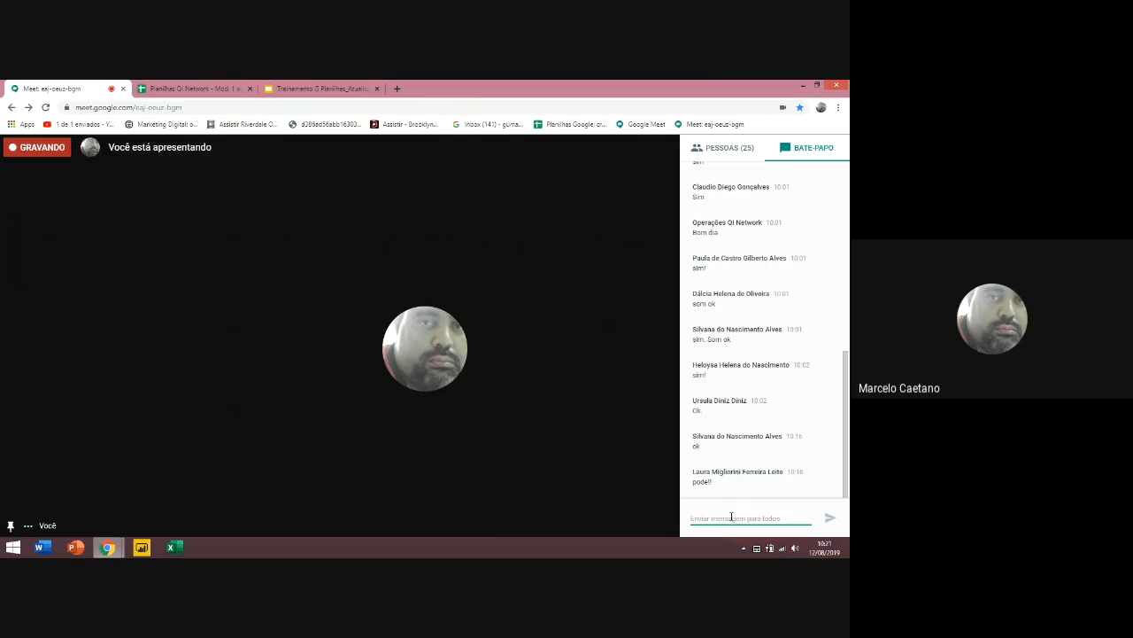
{"action": "type", "text": "tudo bem pessoal"}
{"action": "key", "text": "Return"}
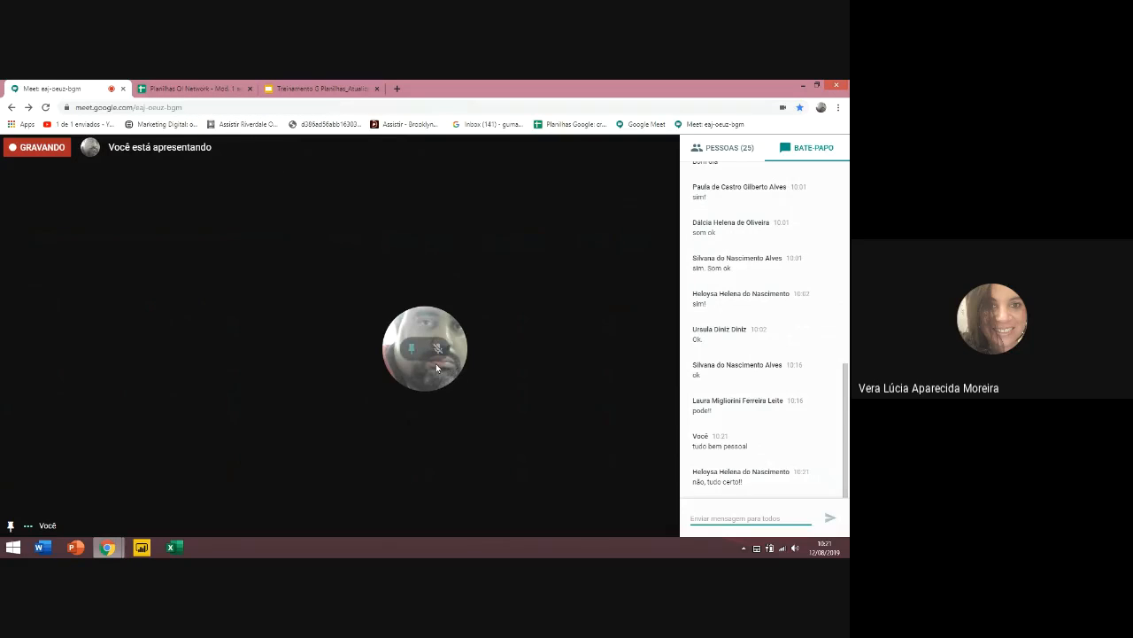
{"action": "left_click", "coordinate": [365, 417]}
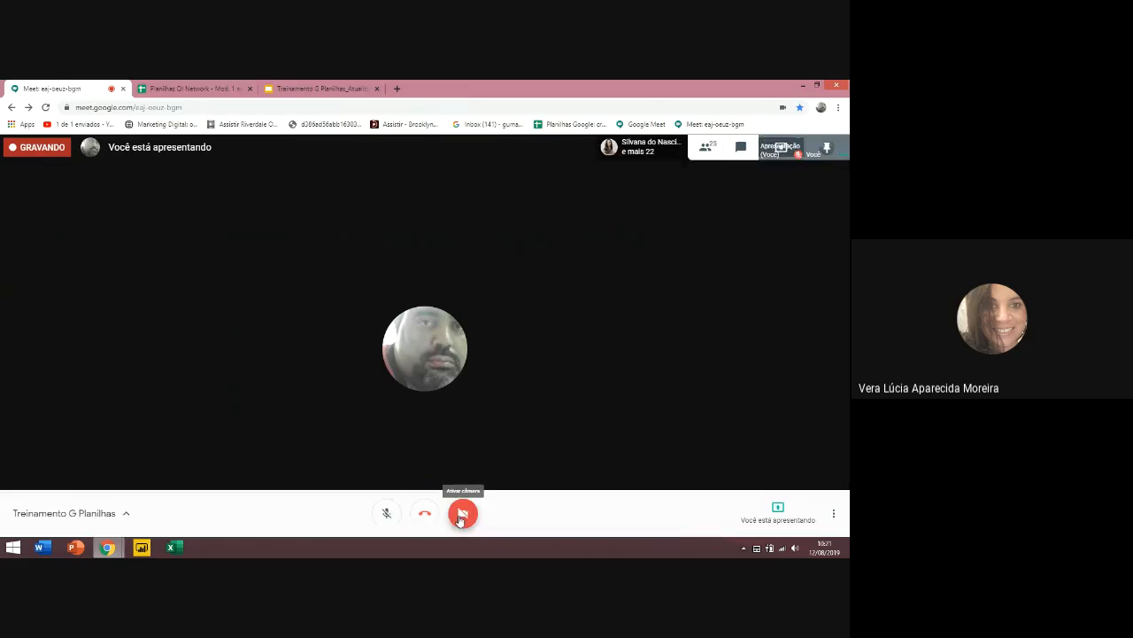
Glance at the training slides, return to the Google Sheets spreadsheet, and dismiss the Meet presentation notification
{"action": "left_click", "coordinate": [301, 91]}
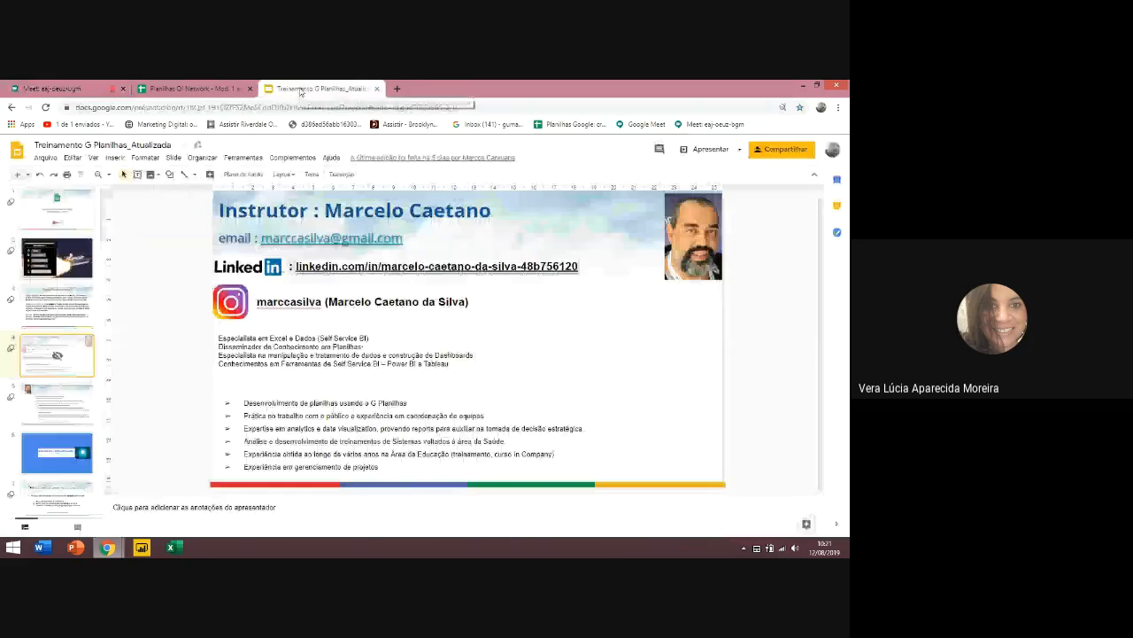
{"action": "left_click", "coordinate": [205, 86]}
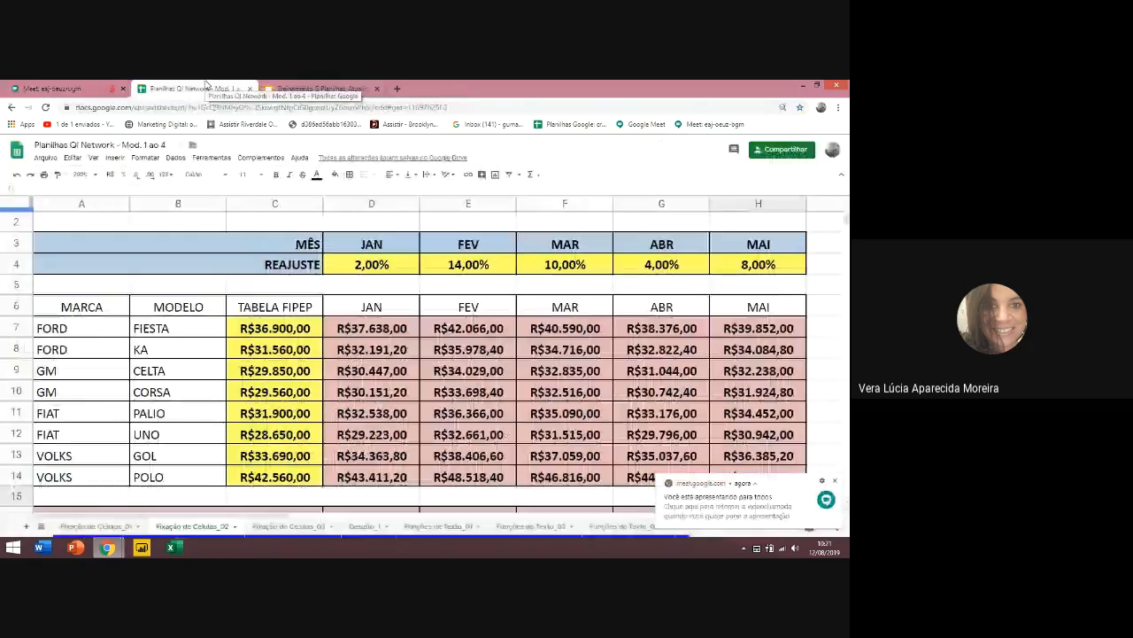
{"action": "left_click", "coordinate": [836, 482]}
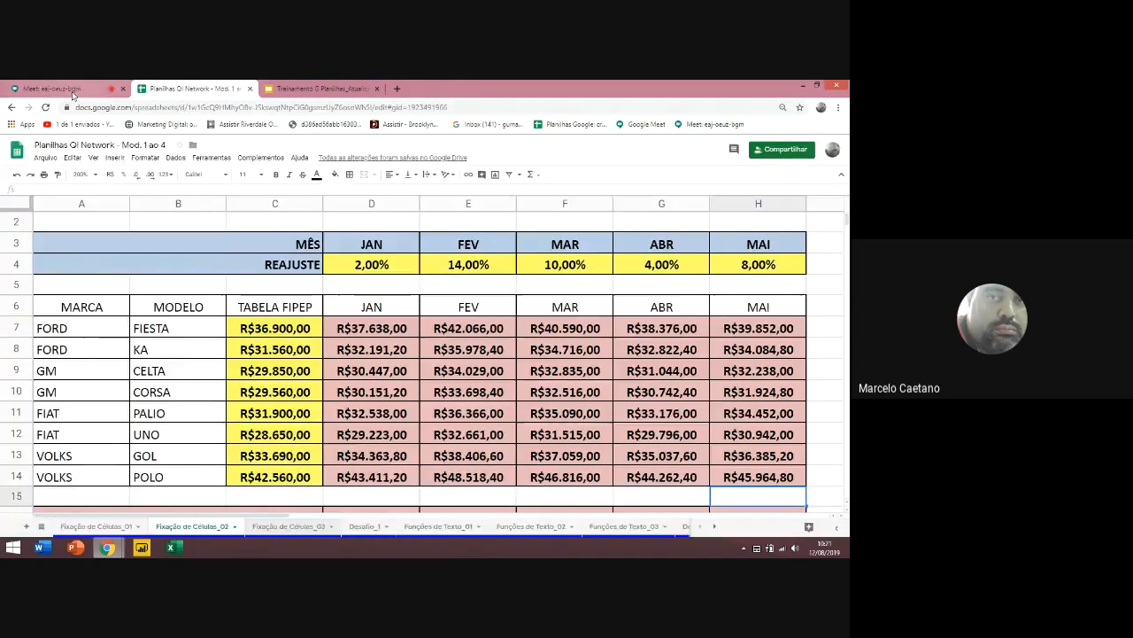
Check the Google Meet chat for new replies and return to the Fixação de Células_03 sheet in Google Sheets
{"action": "left_click", "coordinate": [74, 94]}
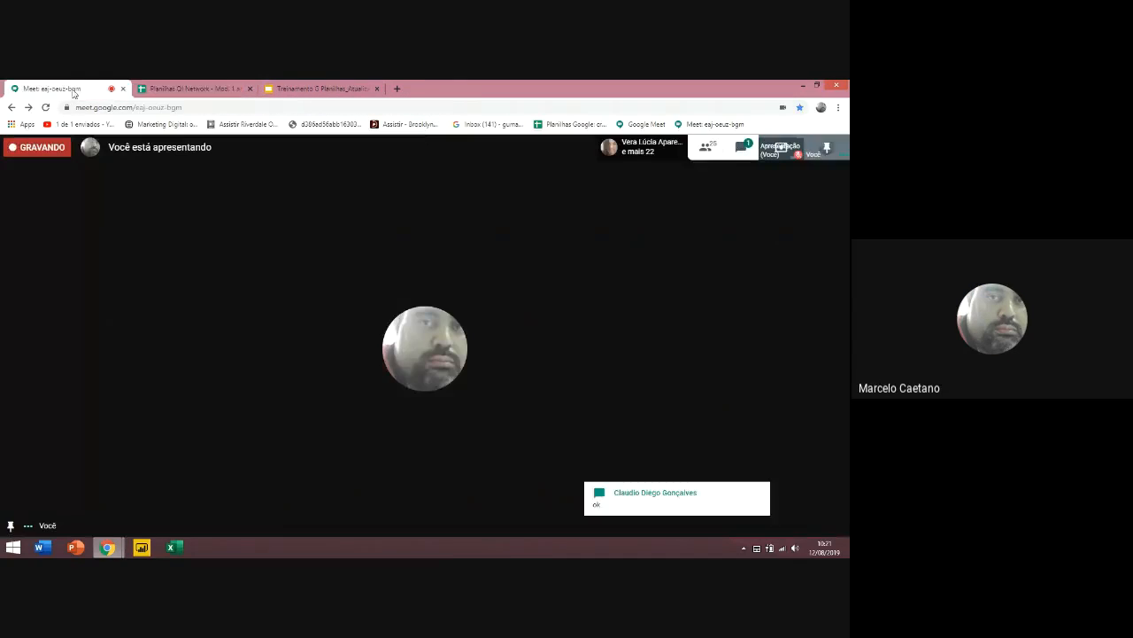
{"action": "left_click", "coordinate": [744, 149]}
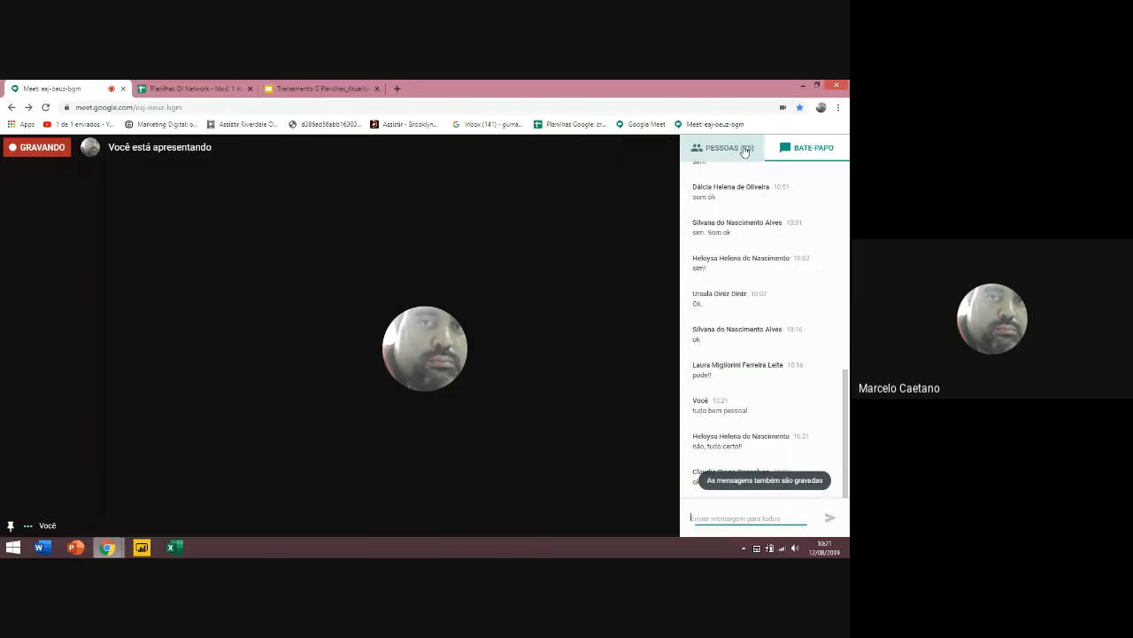
{"action": "left_click", "coordinate": [213, 91]}
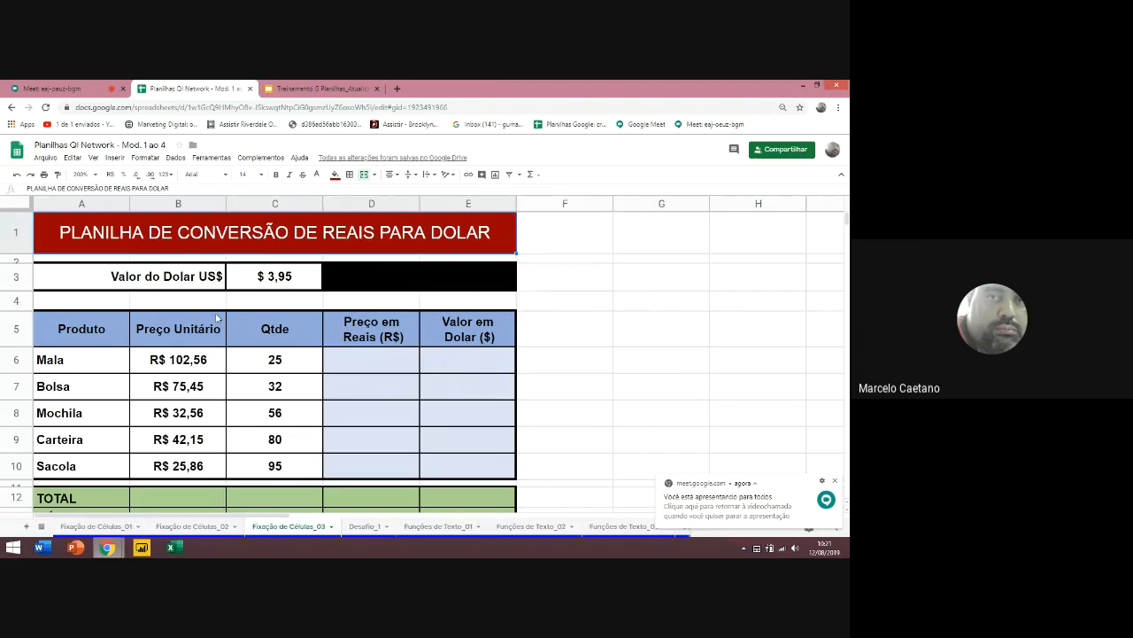
Calculate the Mala row's Preço em Reais in D6 on Fixação de Células_03 with the formula =B6*C6
{"action": "left_click", "coordinate": [375, 360]}
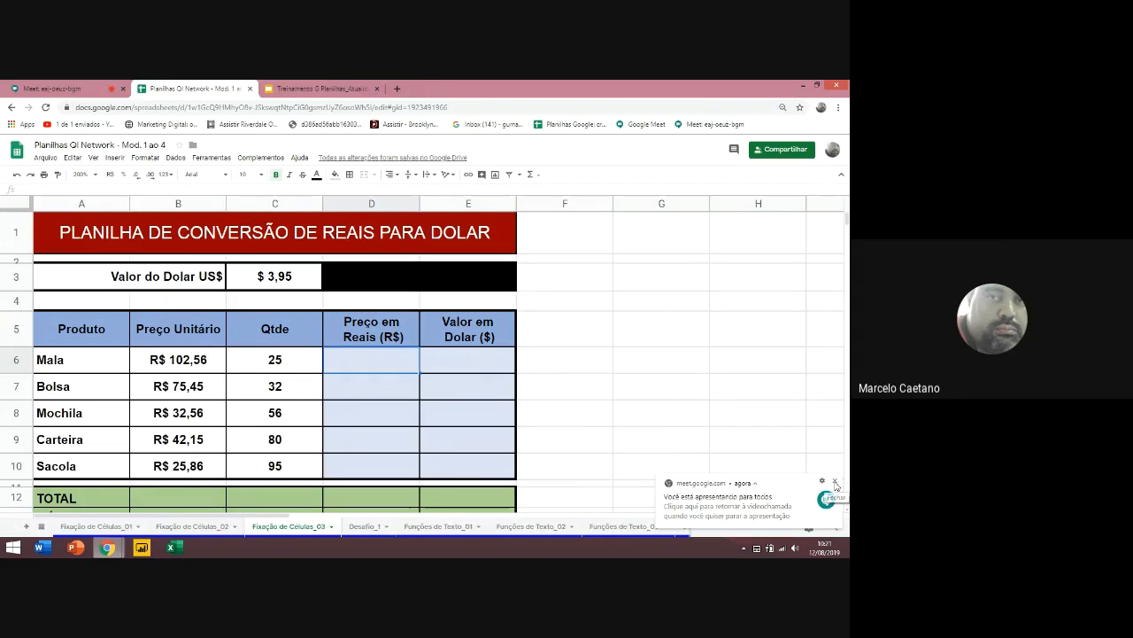
{"action": "left_click", "coordinate": [835, 481]}
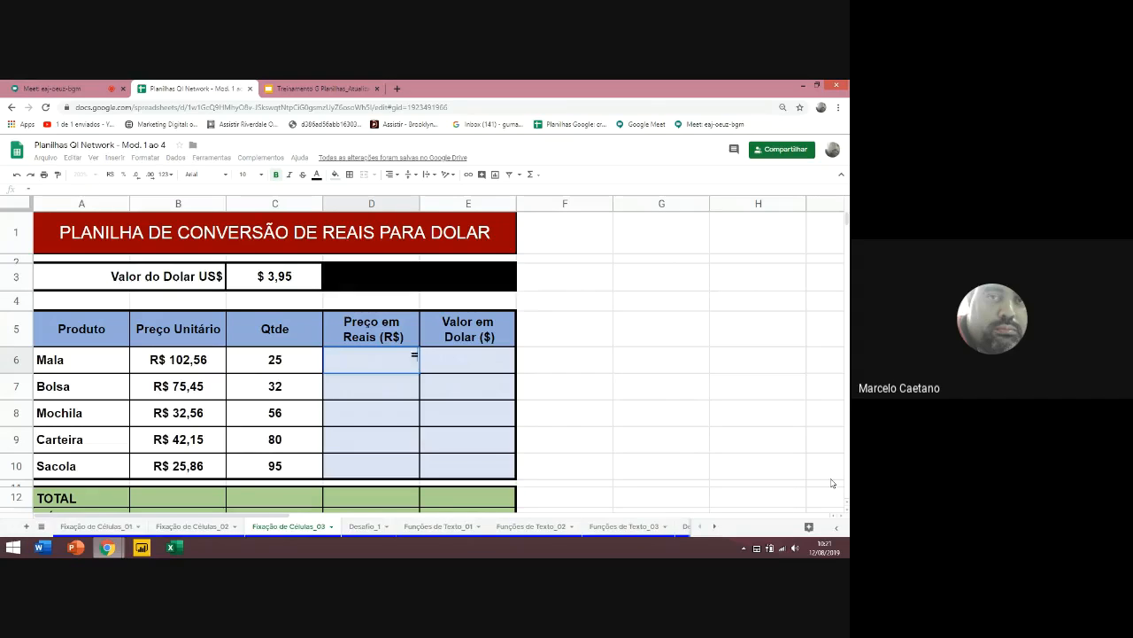
{"action": "type", "text": "="}
{"action": "left_click", "coordinate": [197, 357]}
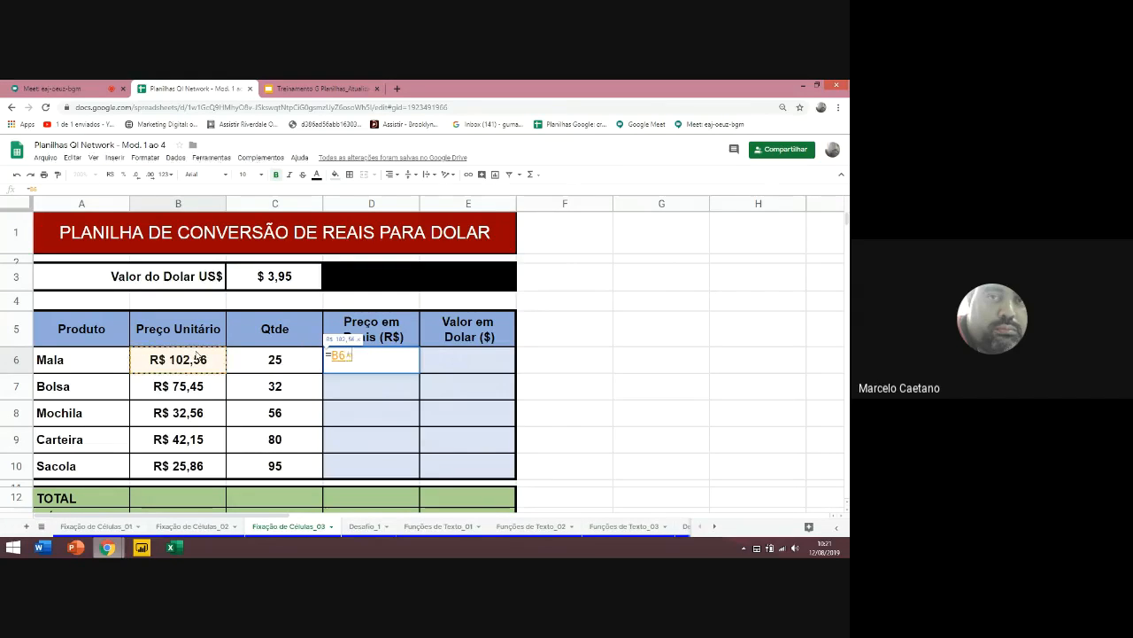
{"action": "type", "text": "*"}
{"action": "left_click", "coordinate": [277, 360]}
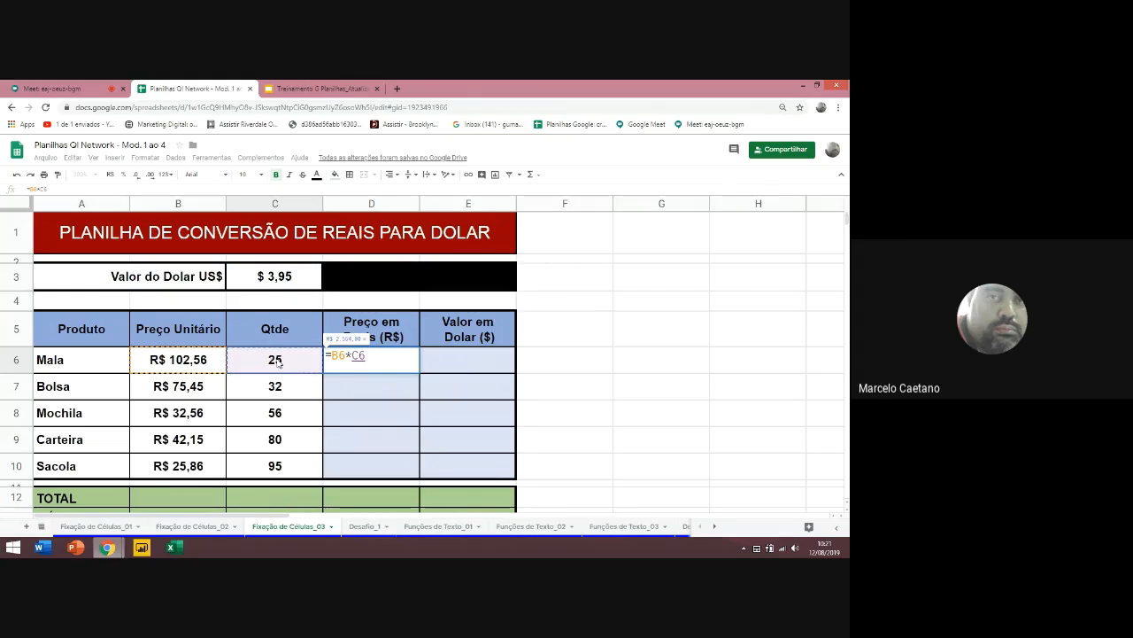
{"action": "key", "text": "Return"}
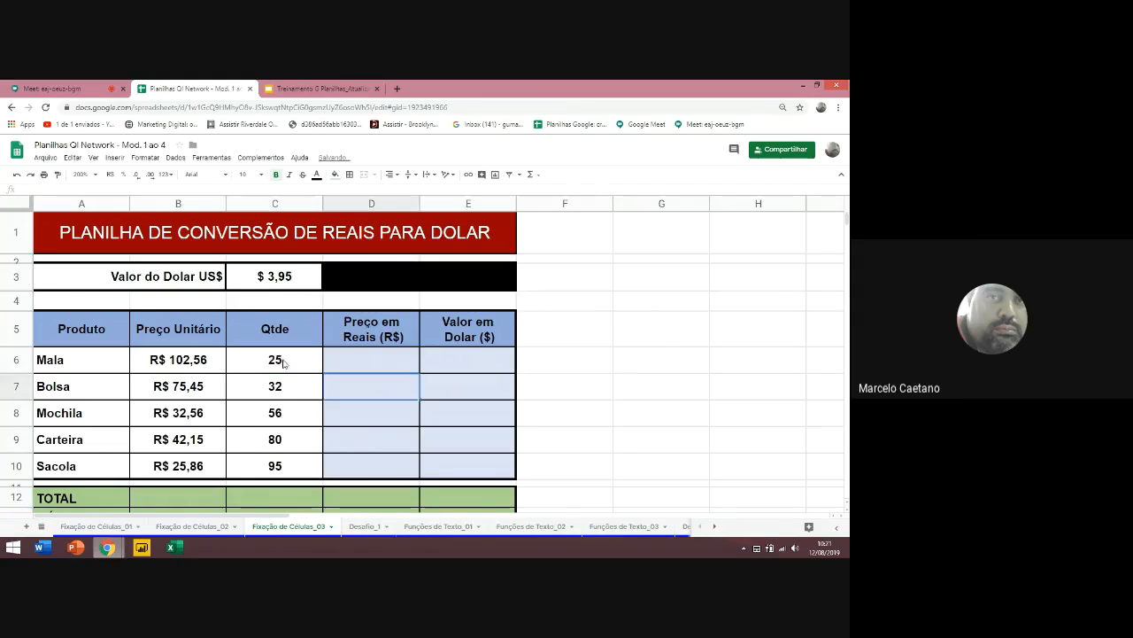
{"action": "left_click", "coordinate": [407, 366]}
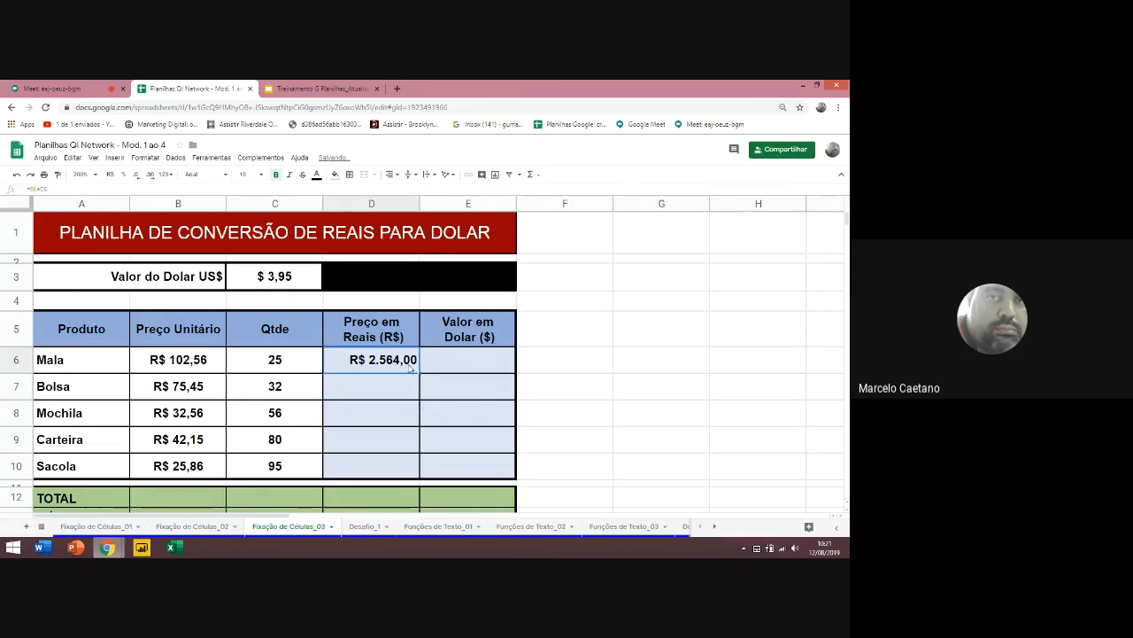
Copy the Preço em Reais formula from D6 down through D10 for the remaining products
{"action": "left_click_drag", "start_coordinate": [420, 373], "coordinate": [700, 485]}
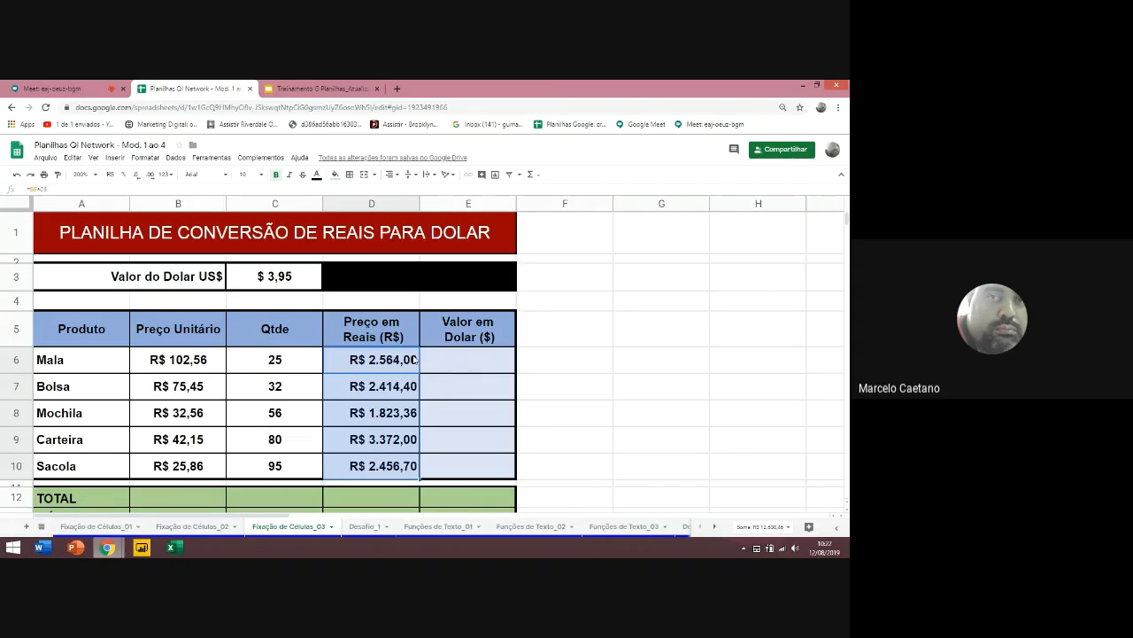
{"action": "left_click", "coordinate": [390, 390]}
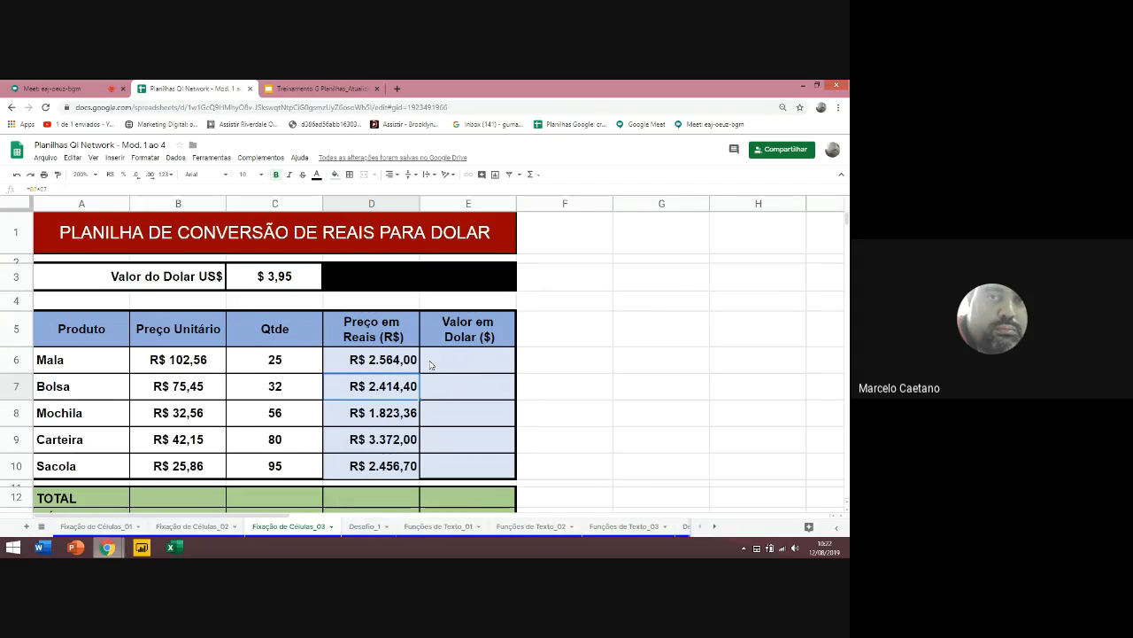
Calculate the Mala row's Valor em Dólar in E6 with =D6/C$3, fixing the row of the dollar rate reference
{"action": "left_click", "coordinate": [431, 362]}
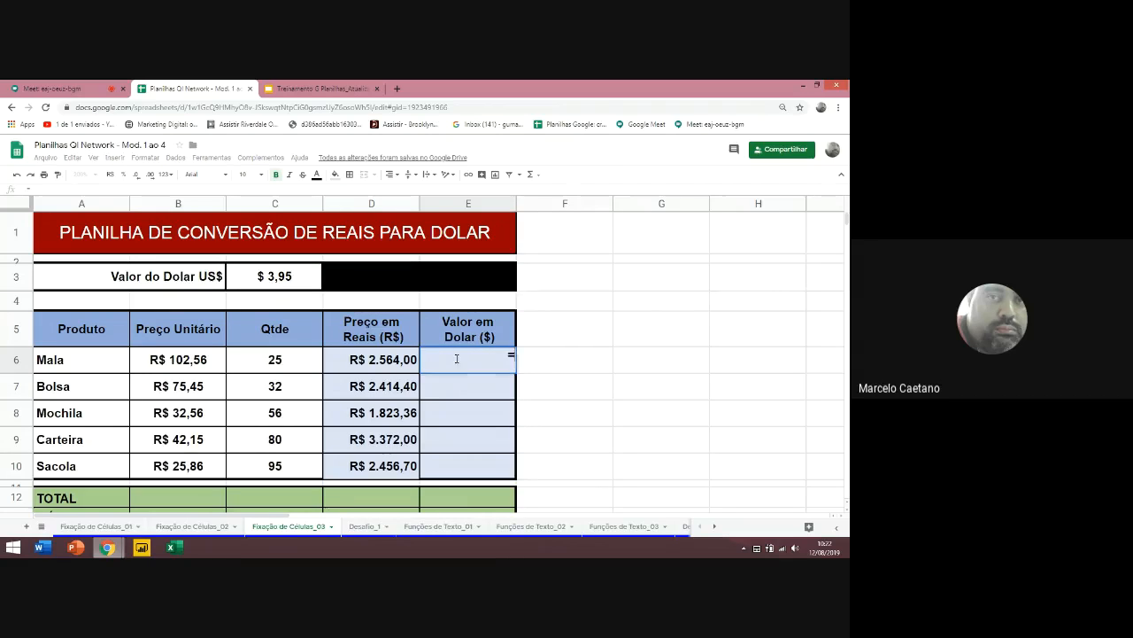
{"action": "type", "text": "="}
{"action": "left_click", "coordinate": [387, 357]}
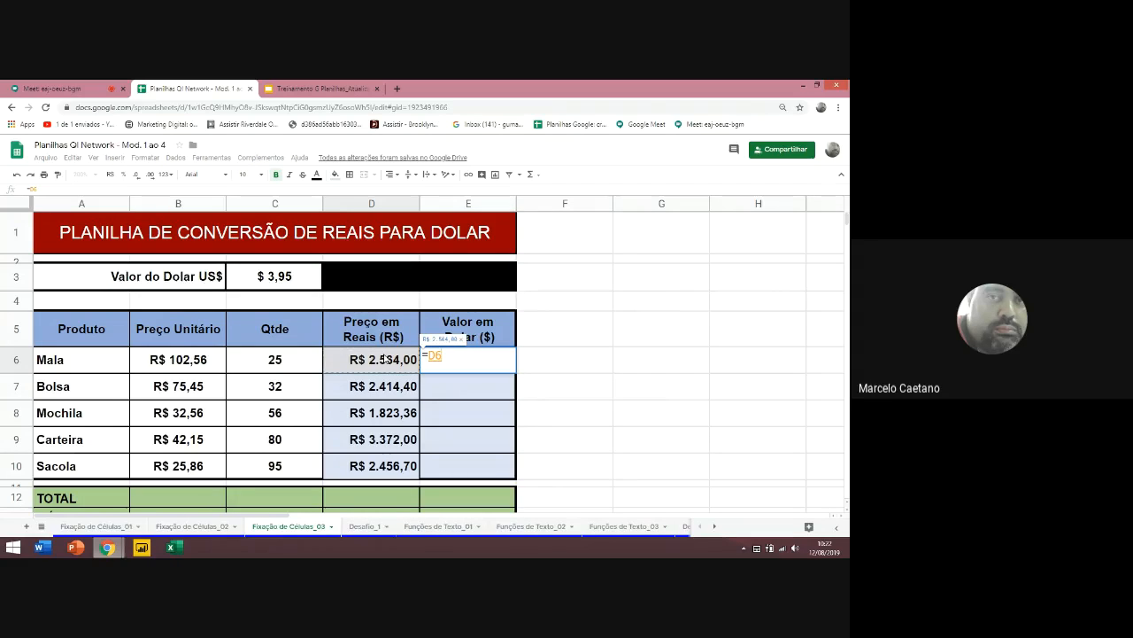
{"action": "type", "text": "/"}
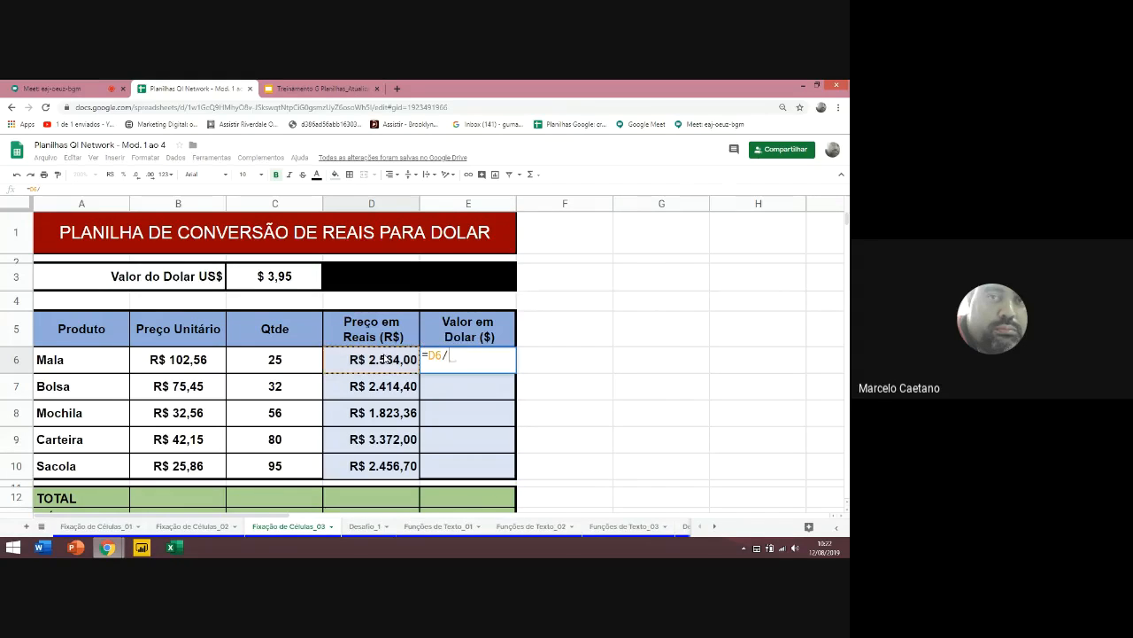
{"action": "left_click", "coordinate": [293, 279]}
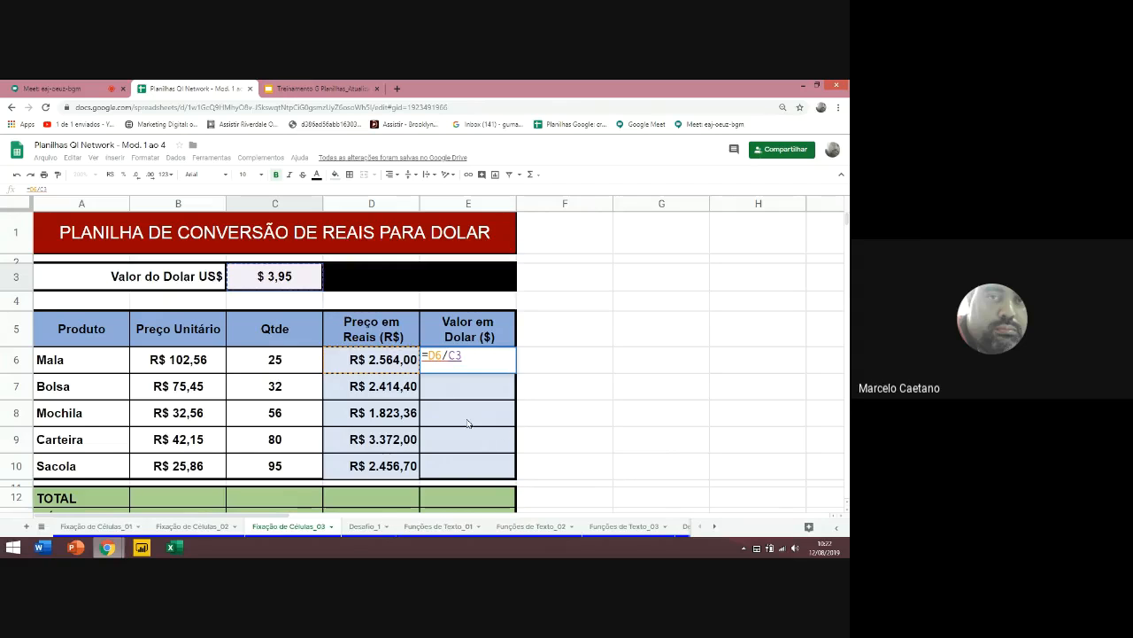
{"action": "mouse_move", "coordinate": [470, 371]}
{"action": "key", "text": "F4"}
{"action": "key", "text": "F4"}
{"action": "key", "text": "Return"}
Copy the Valor em Dólar formula from E6 down through E10
{"action": "left_click", "coordinate": [472, 360]}
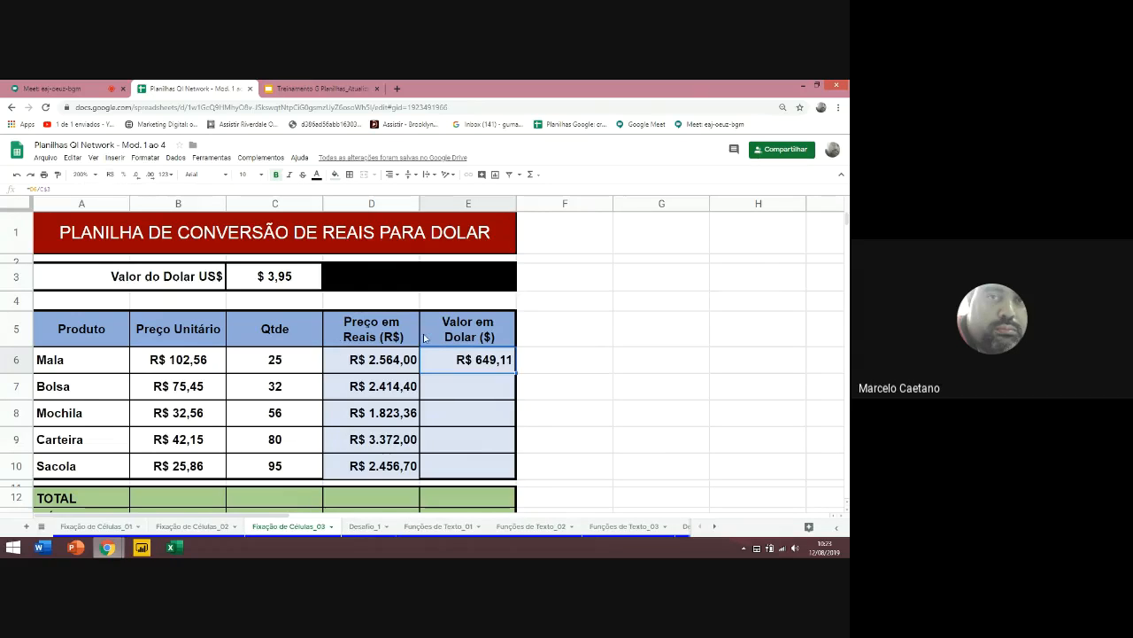
{"action": "left_click_drag", "start_coordinate": [515, 372], "coordinate": [512, 470]}
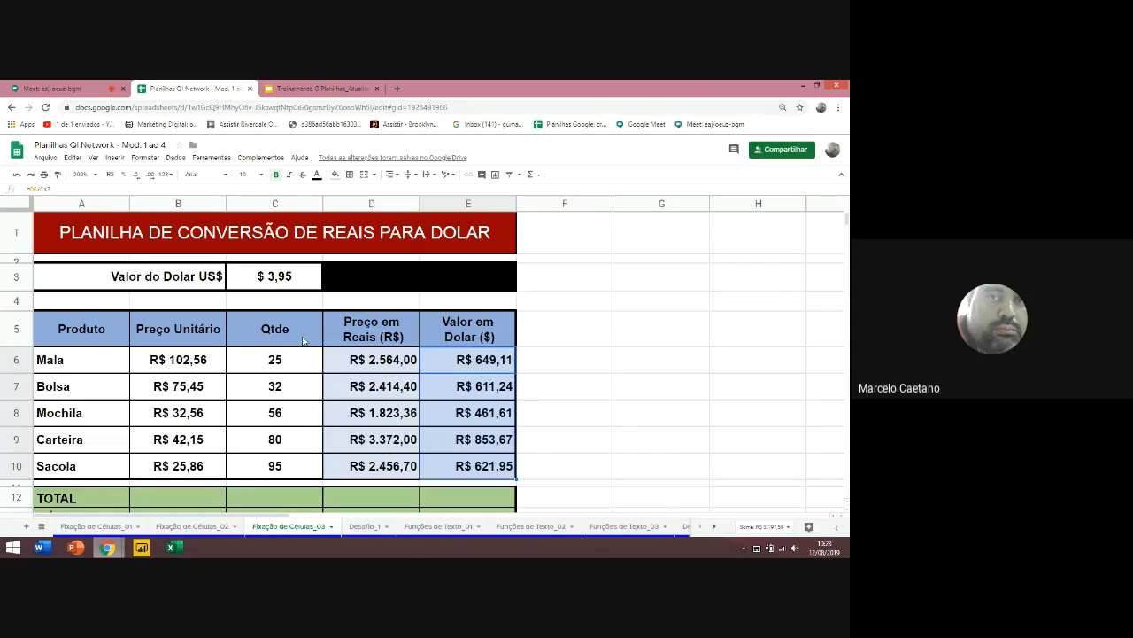
{"action": "left_click", "coordinate": [111, 175]}
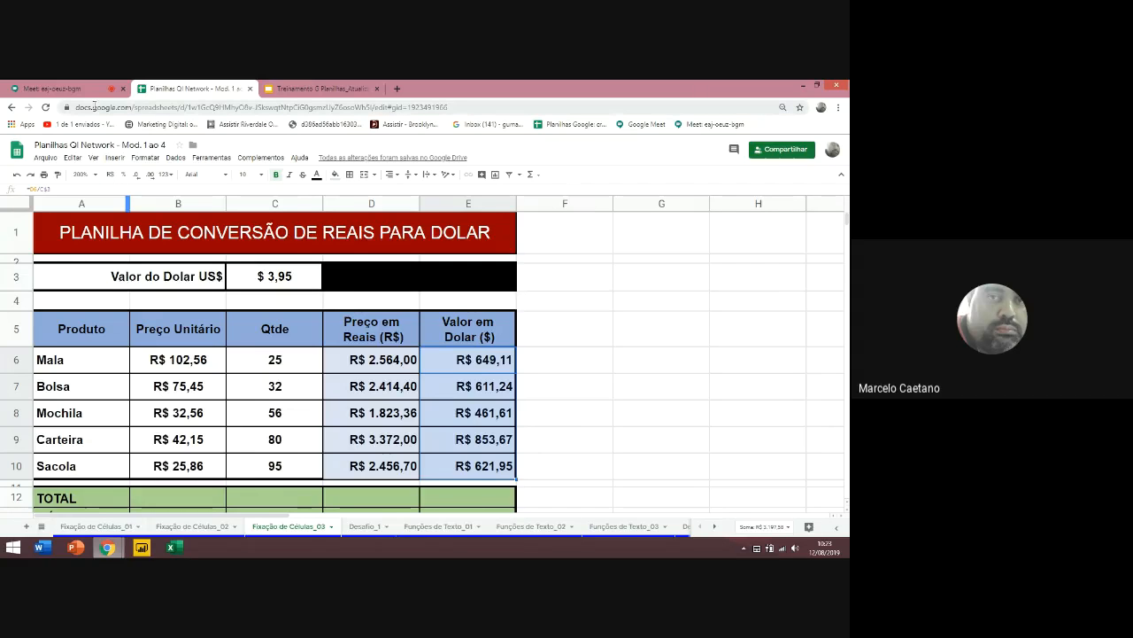
Check the Google Meet chat for replies and return to Google Sheets on the Funções de Texto_01 sheet, dismissing the presentation notification
{"action": "left_click", "coordinate": [75, 92]}
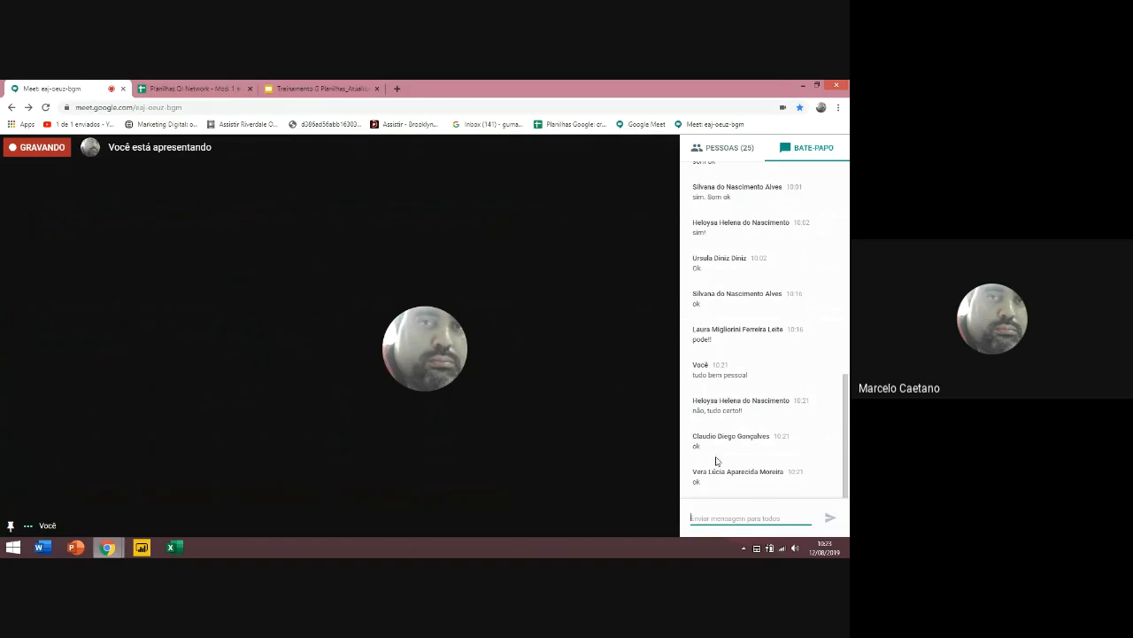
{"action": "left_click", "coordinate": [188, 90]}
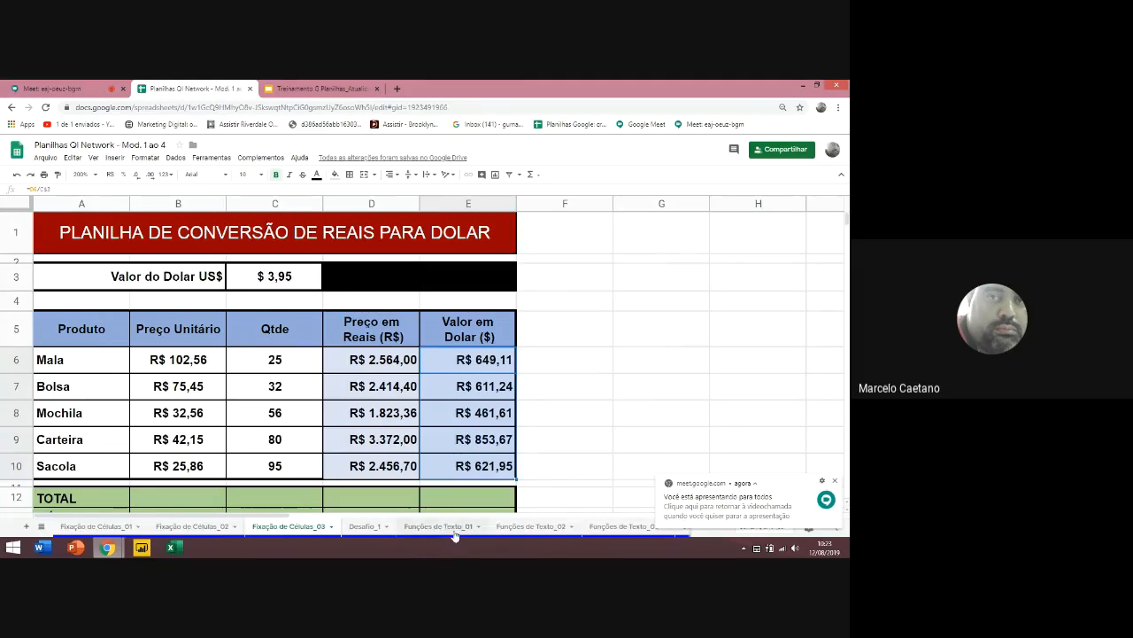
{"action": "left_click", "coordinate": [60, 86]}
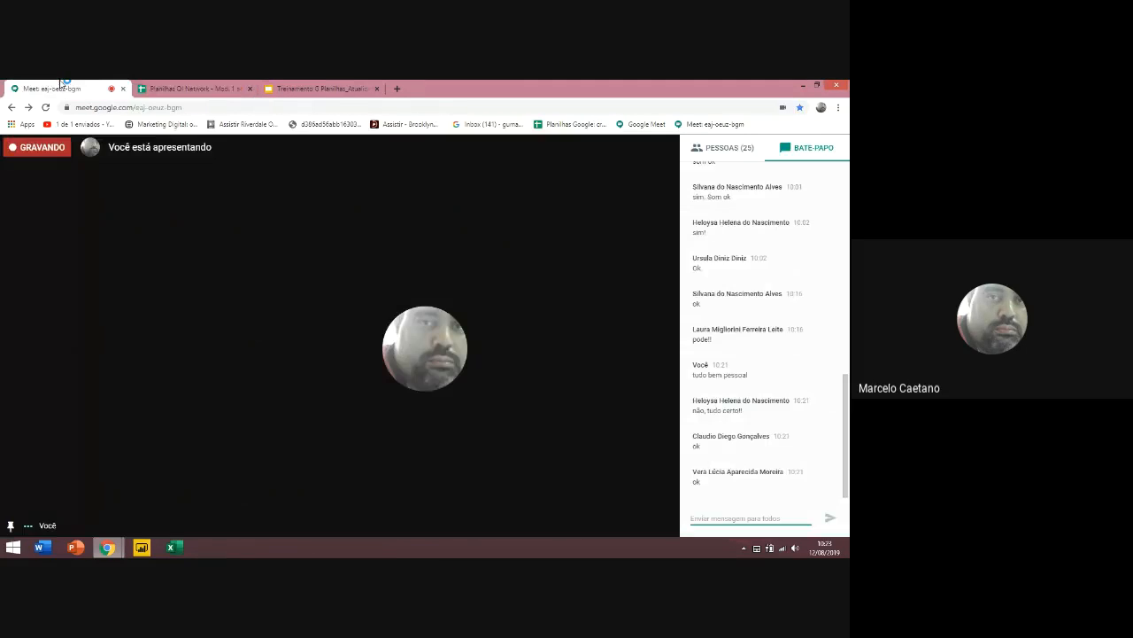
{"action": "left_click", "coordinate": [225, 89]}
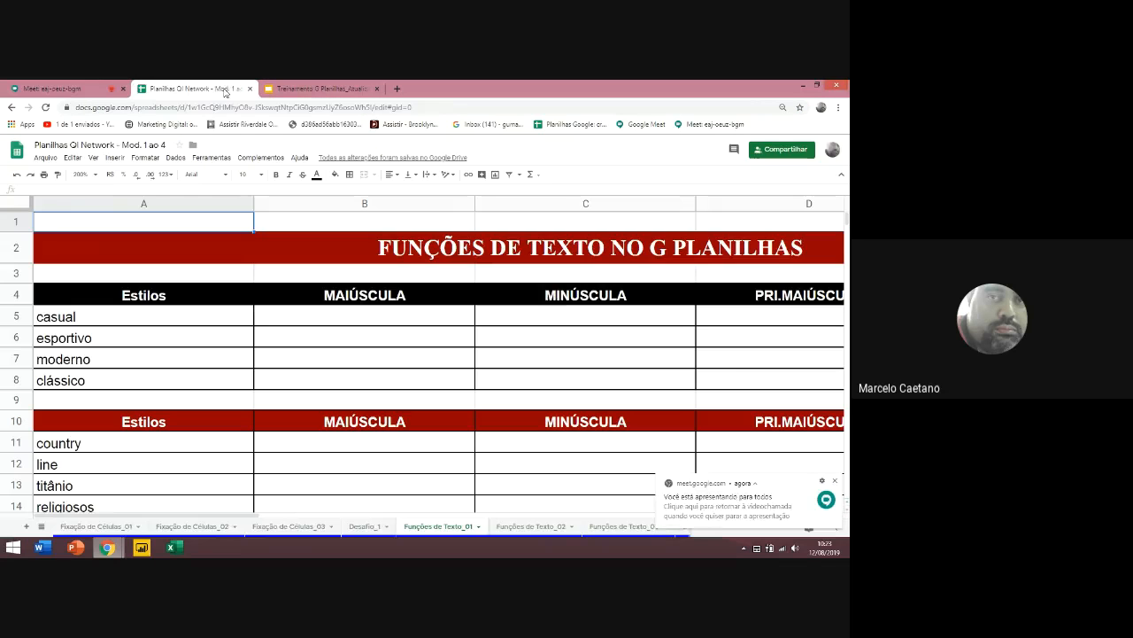
{"action": "left_click", "coordinate": [835, 483]}
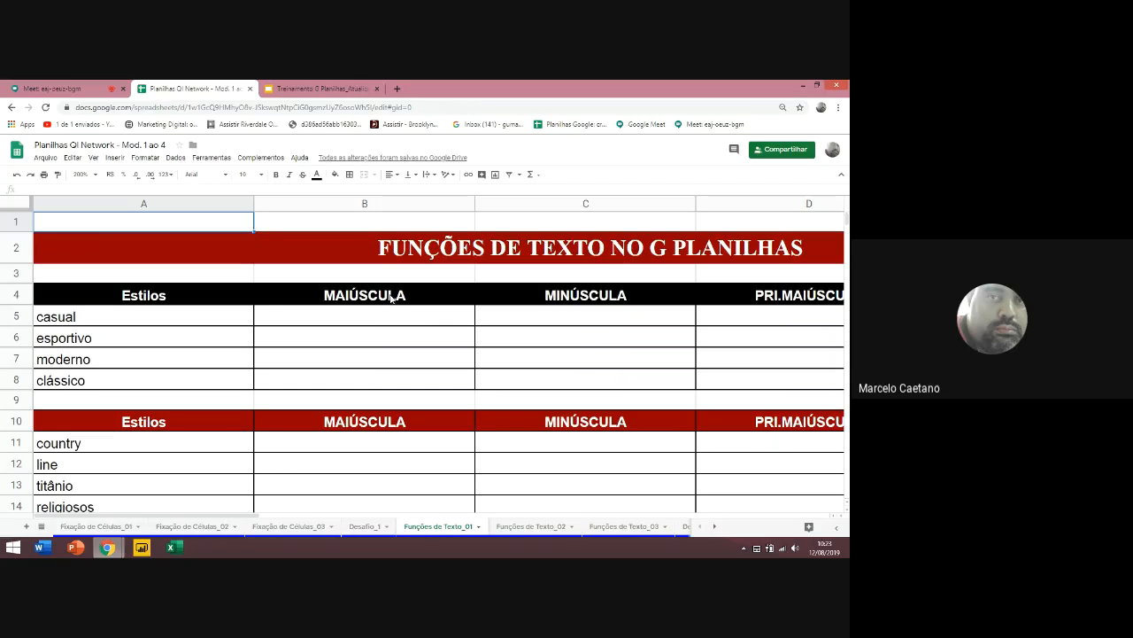
Look over the text function tables on Funções de Texto_01 and set the sheet's display zoom to 150%
{"action": "scroll", "coordinate": [393, 312], "scroll_direction": "down", "scroll_amount": 1}
{"action": "scroll", "coordinate": [396, 314], "scroll_direction": "down", "scroll_amount": 2}
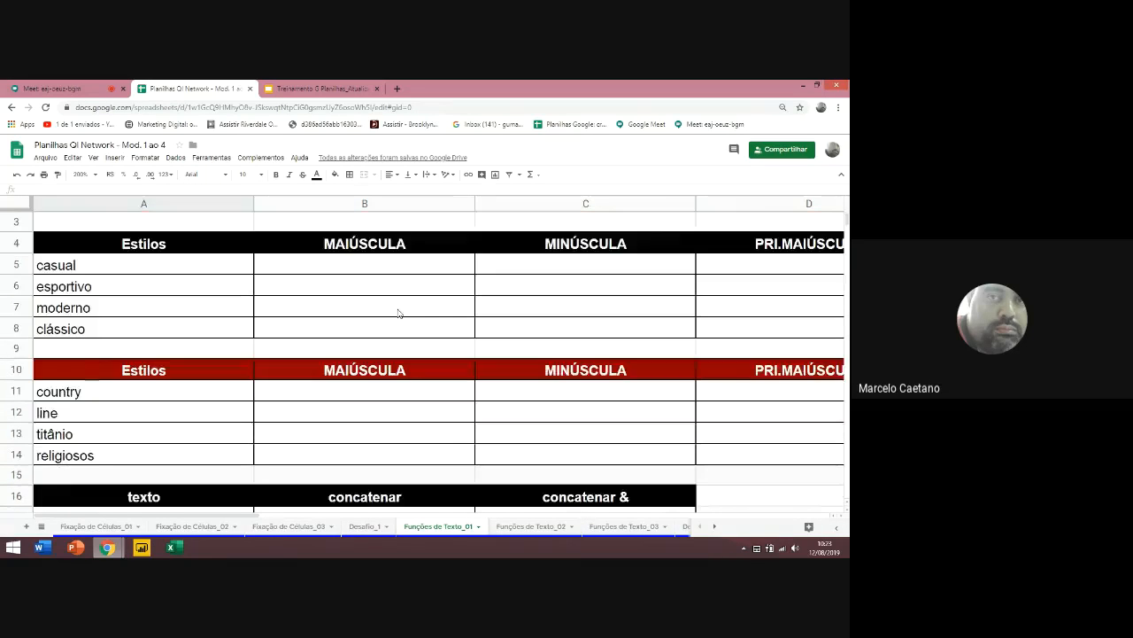
{"action": "scroll", "coordinate": [402, 316], "scroll_direction": "up", "scroll_amount": 3}
{"action": "scroll", "coordinate": [402, 316], "scroll_direction": "down", "scroll_amount": 2}
{"action": "scroll", "coordinate": [403, 317], "scroll_direction": "up", "scroll_amount": 2}
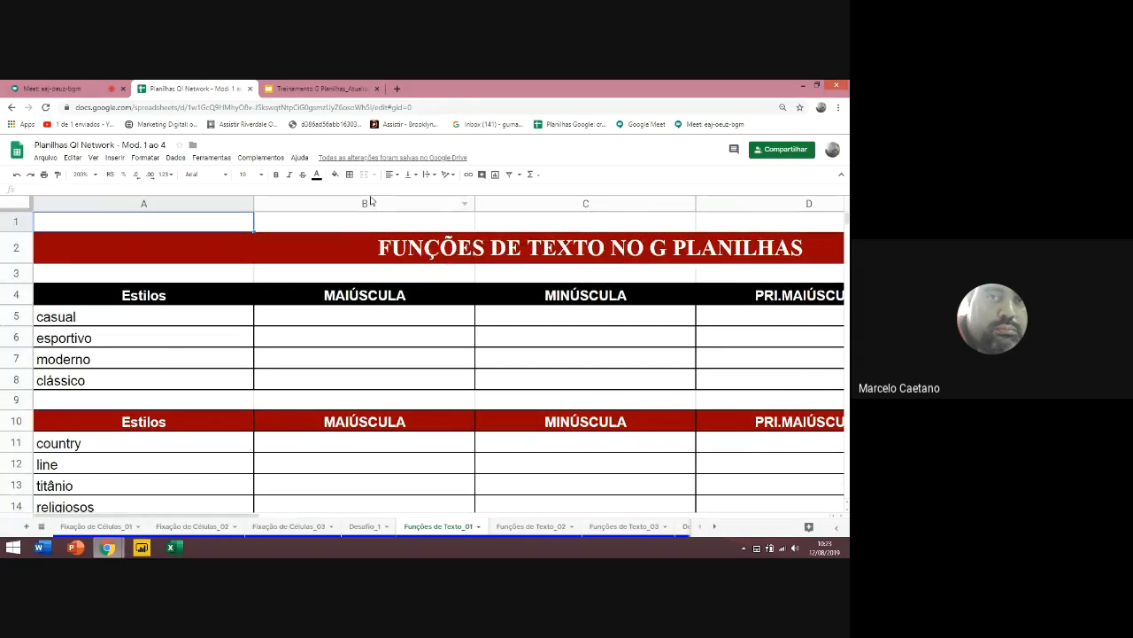
{"action": "left_click", "coordinate": [95, 178]}
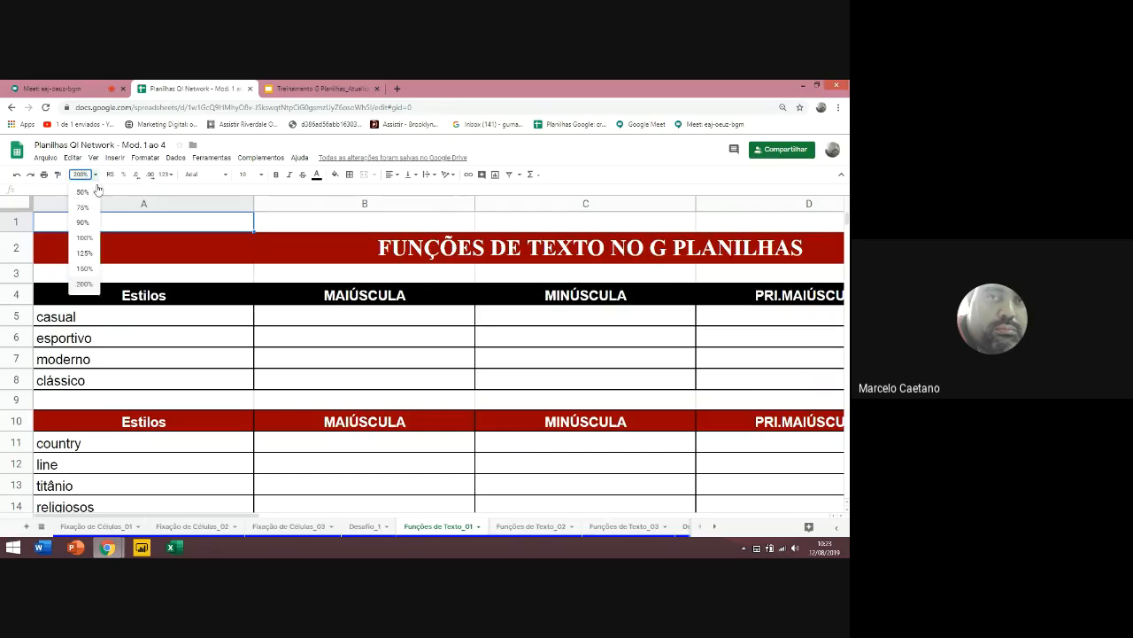
{"action": "left_click", "coordinate": [85, 269]}
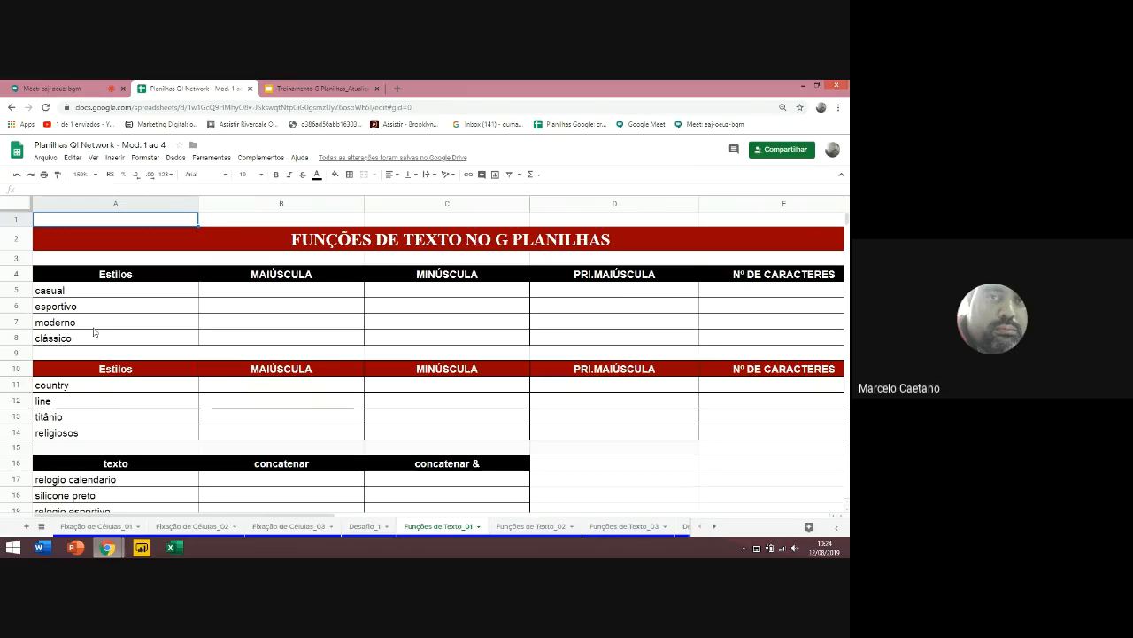
Try to convert "casual" to uppercase in B5 with the formula =maiuscula(A5)
{"action": "left_click", "coordinate": [214, 295]}
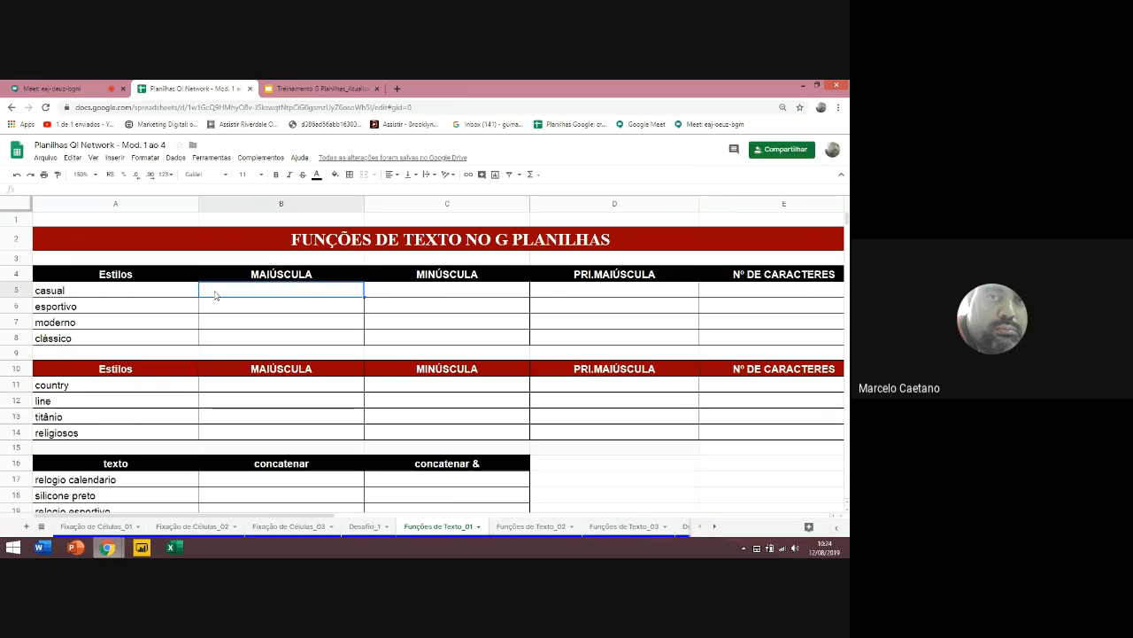
{"action": "type", "text": "=mai"}
{"action": "type", "text": "uscula("}
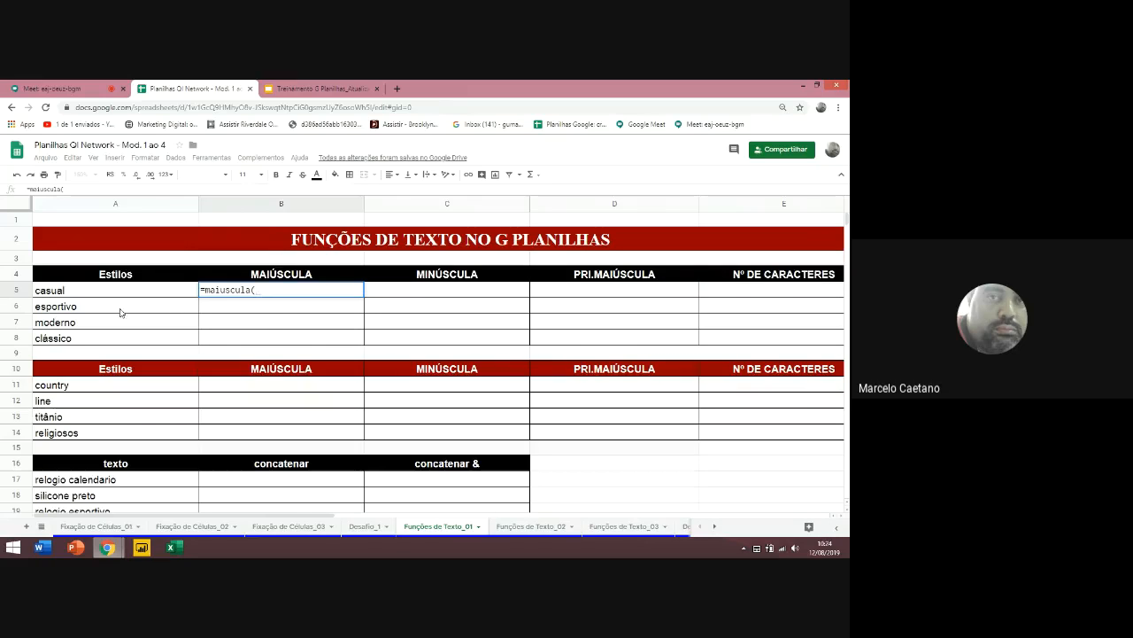
{"action": "left_click", "coordinate": [93, 292]}
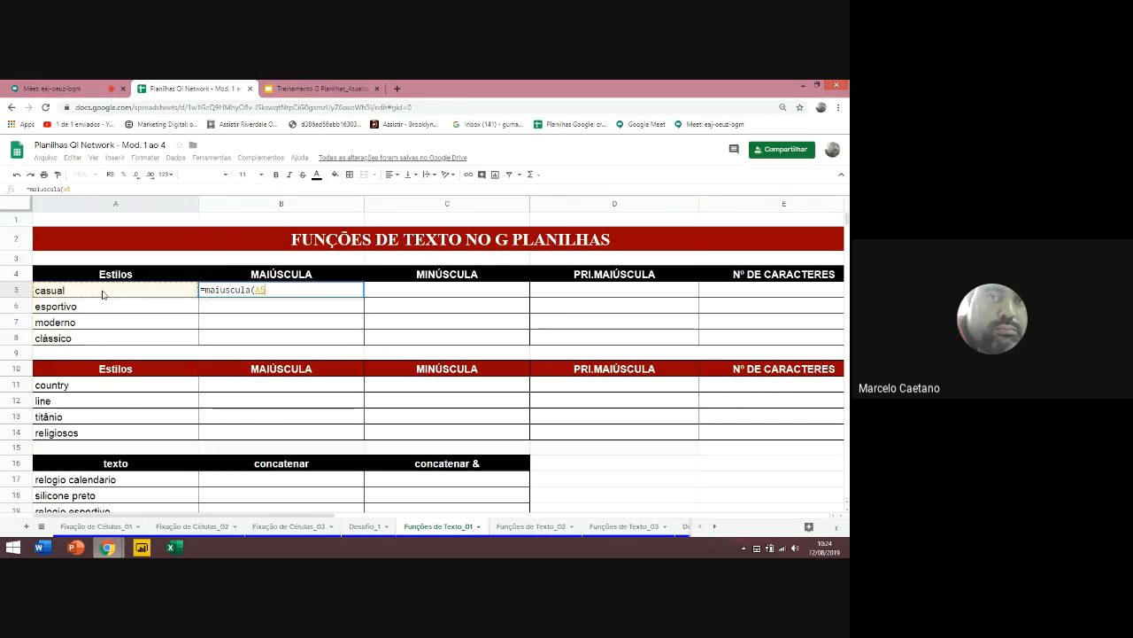
{"action": "key", "text": "Return"}
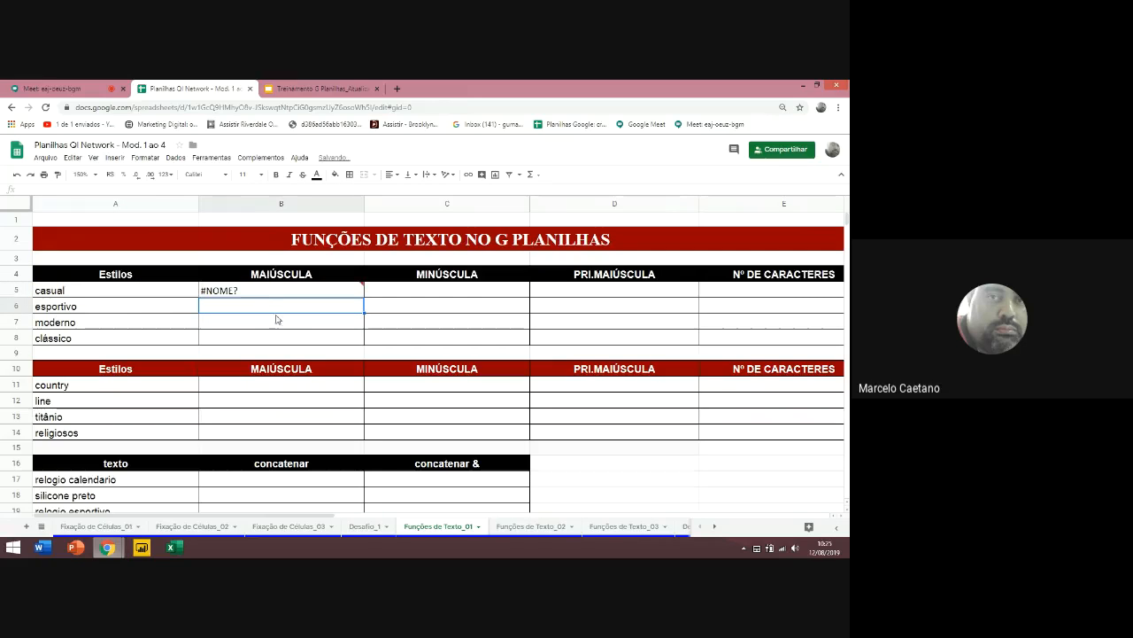
Inspect the error on the formula in B5 and delete the cell's contents
{"action": "left_click", "coordinate": [247, 291]}
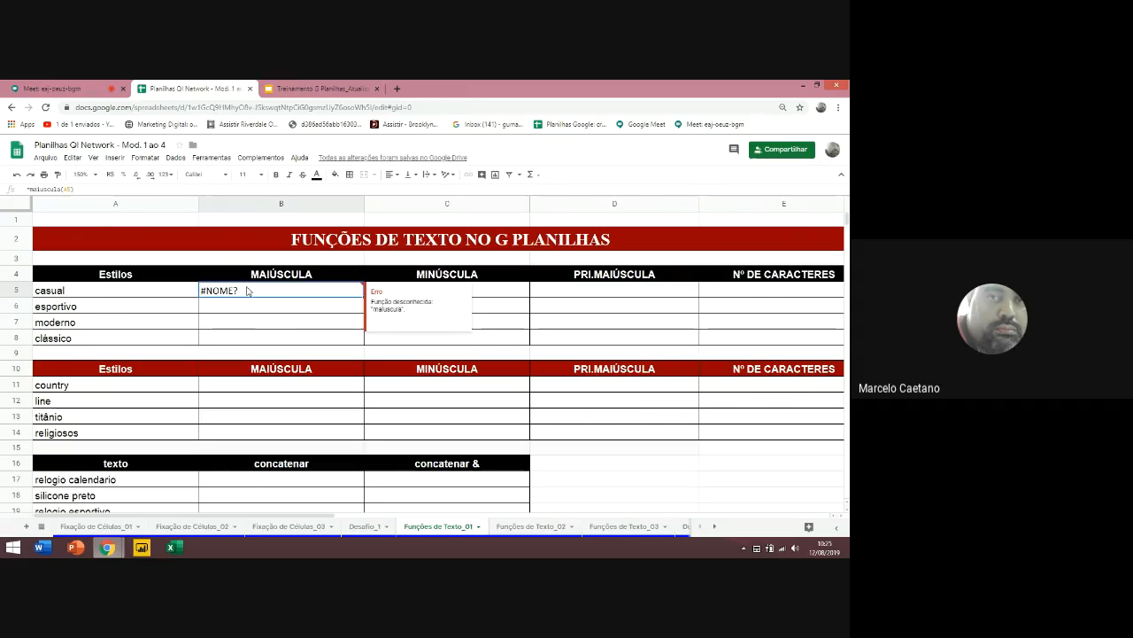
{"action": "double_click", "coordinate": [247, 290]}
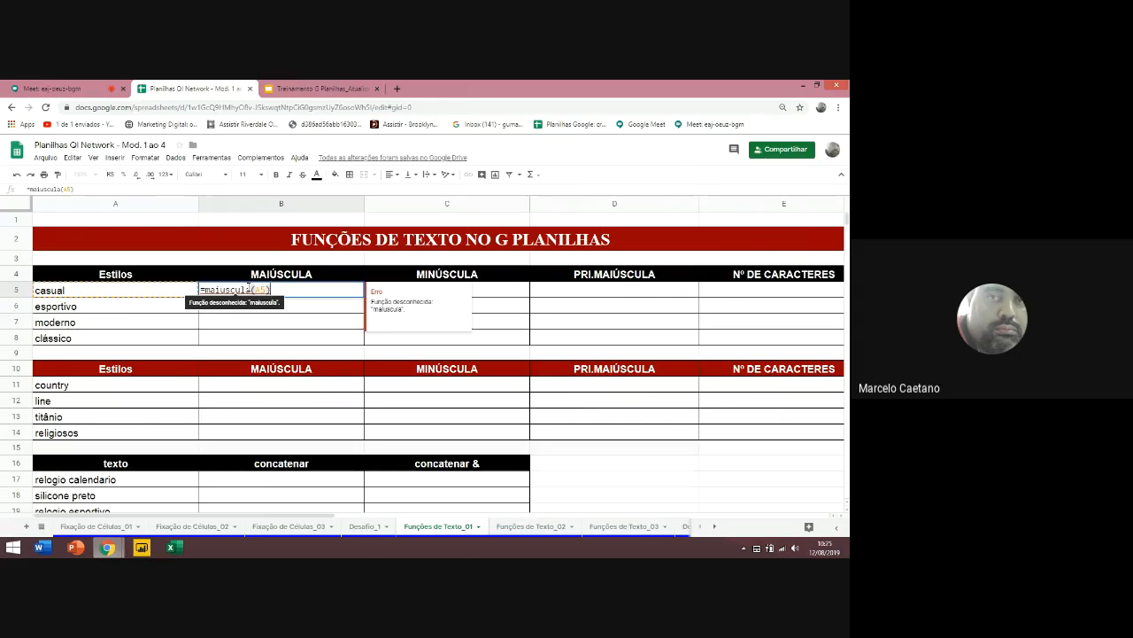
{"action": "key", "text": "BackSpace"}
{"action": "key", "text": "BackSpace"}
{"action": "key", "text": "BackSpace"}
{"action": "key", "text": "BackSpace"}
{"action": "key", "text": "BackSpace"}
{"action": "key", "text": "BackSpace"}
{"action": "key", "text": "BackSpace"}
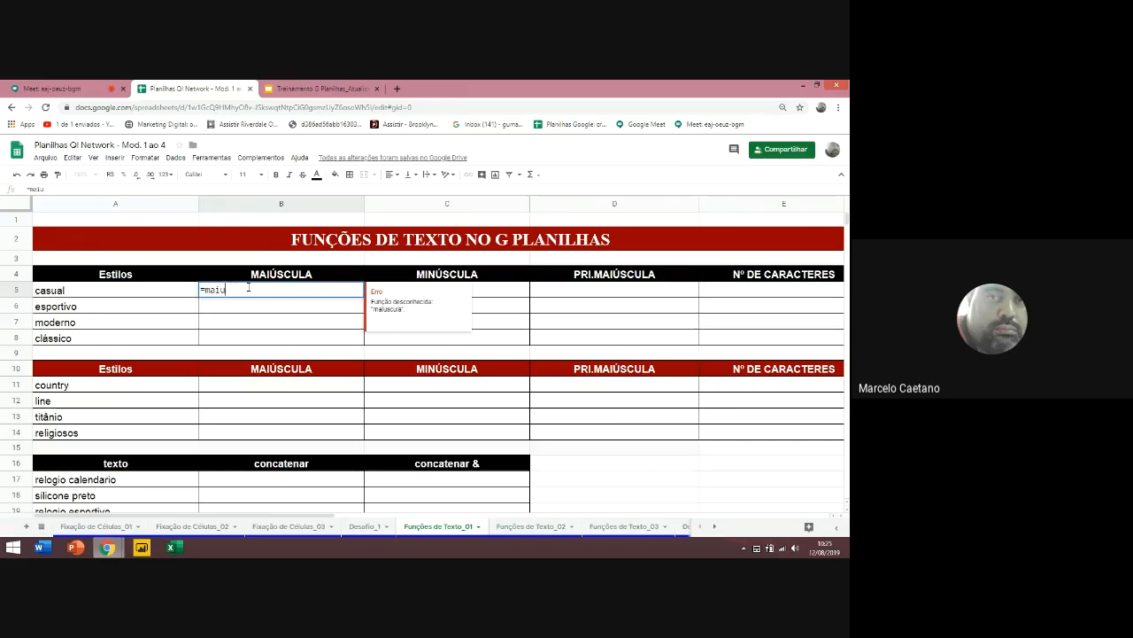
{"action": "key", "text": "BackSpace"}
{"action": "key", "text": "BackSpace"}
{"action": "key", "text": "BackSpace"}
{"action": "key", "text": "BackSpace"}
{"action": "key", "text": "BackSpace"}
{"action": "key", "text": "Return"}
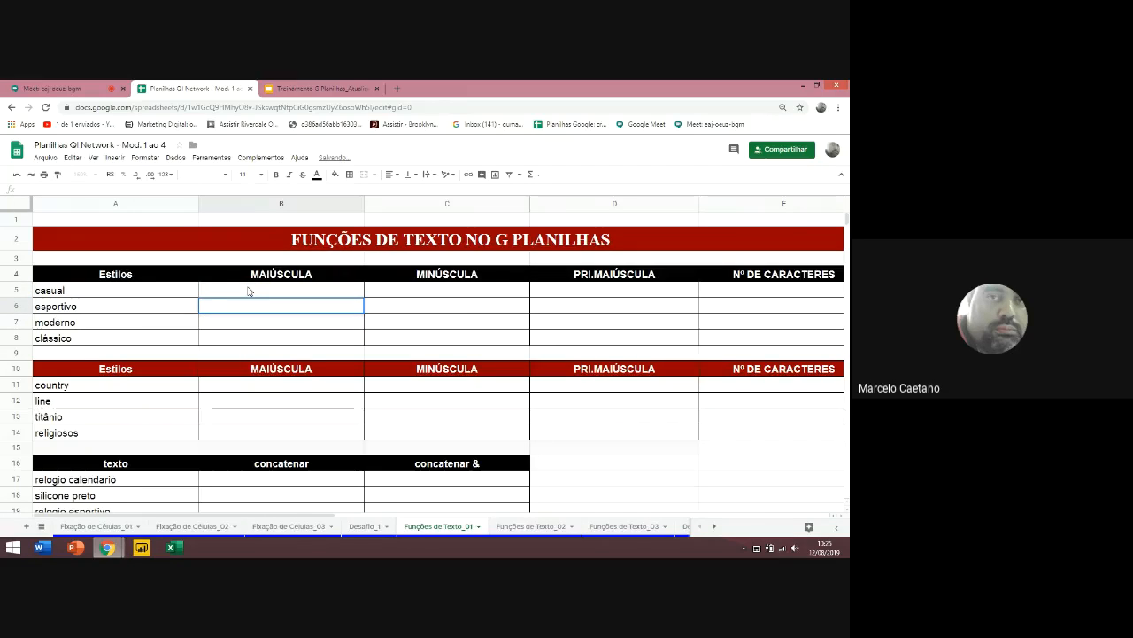
Retry the uppercase conversion of the "casual" entry by re-entering =maiuscula(A5) in B5
{"action": "left_click", "coordinate": [249, 290]}
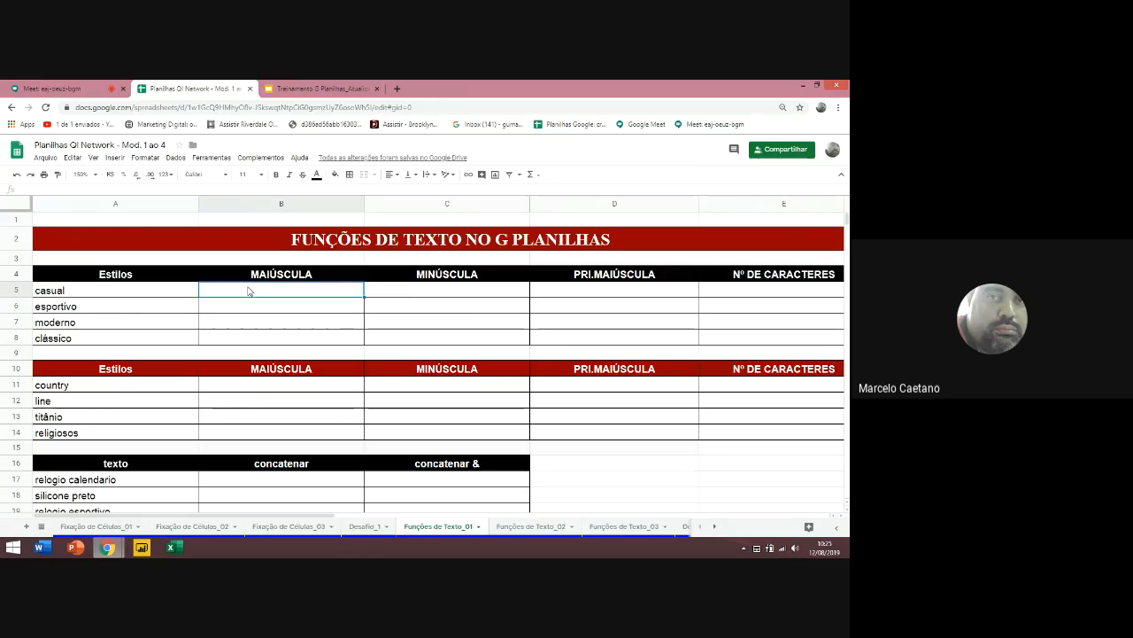
{"action": "type", "text": "=m"}
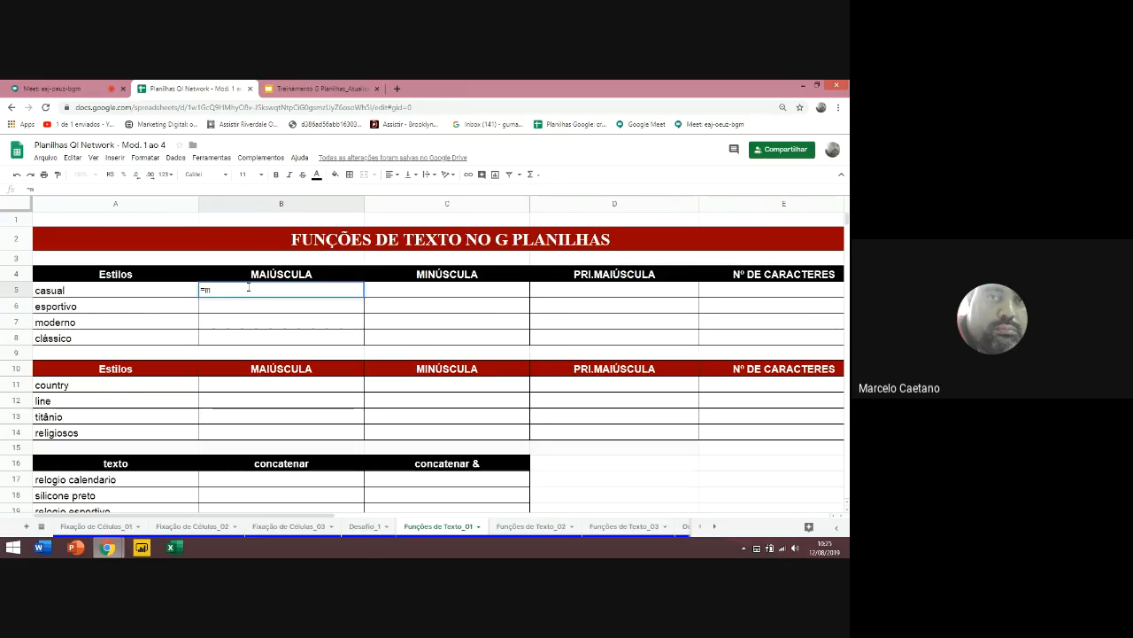
{"action": "type", "text": "aiuscula"}
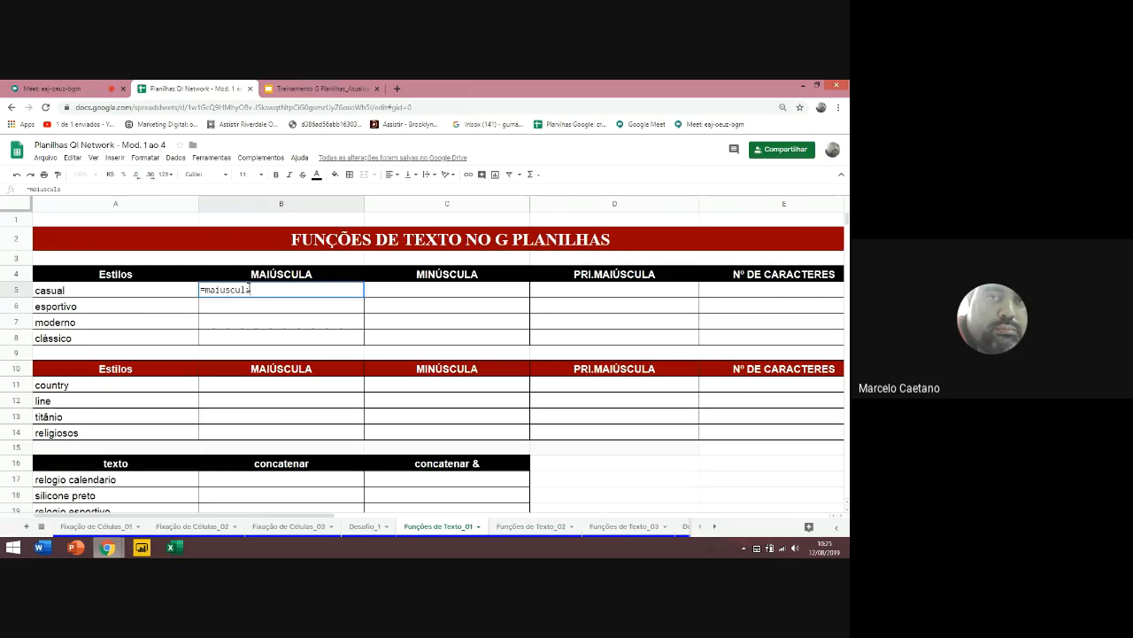
{"action": "type", "text": "("}
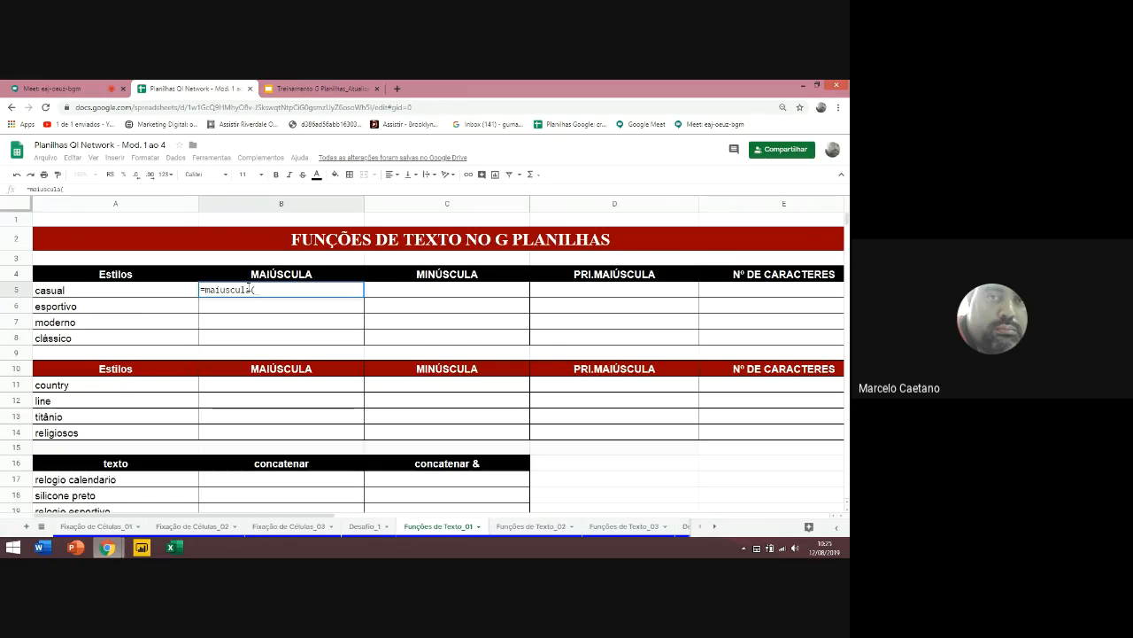
{"action": "key", "text": "Left"}
{"action": "key", "text": "Return"}
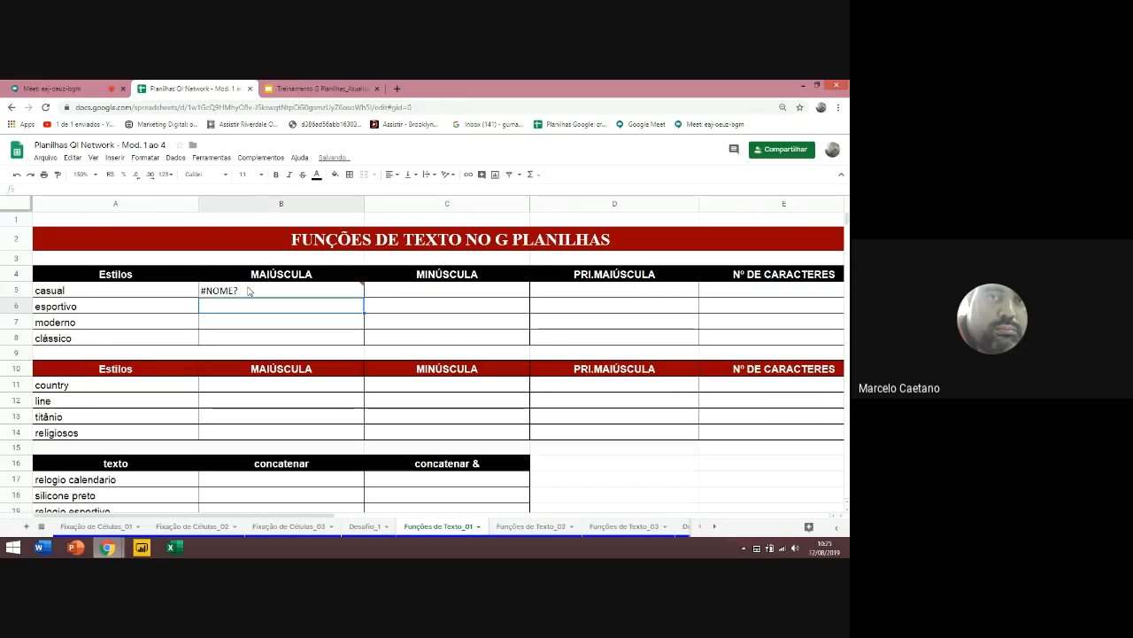
Erase the retried uppercase formula from B5 in the MAIÚSCULA column
{"action": "left_click", "coordinate": [249, 290]}
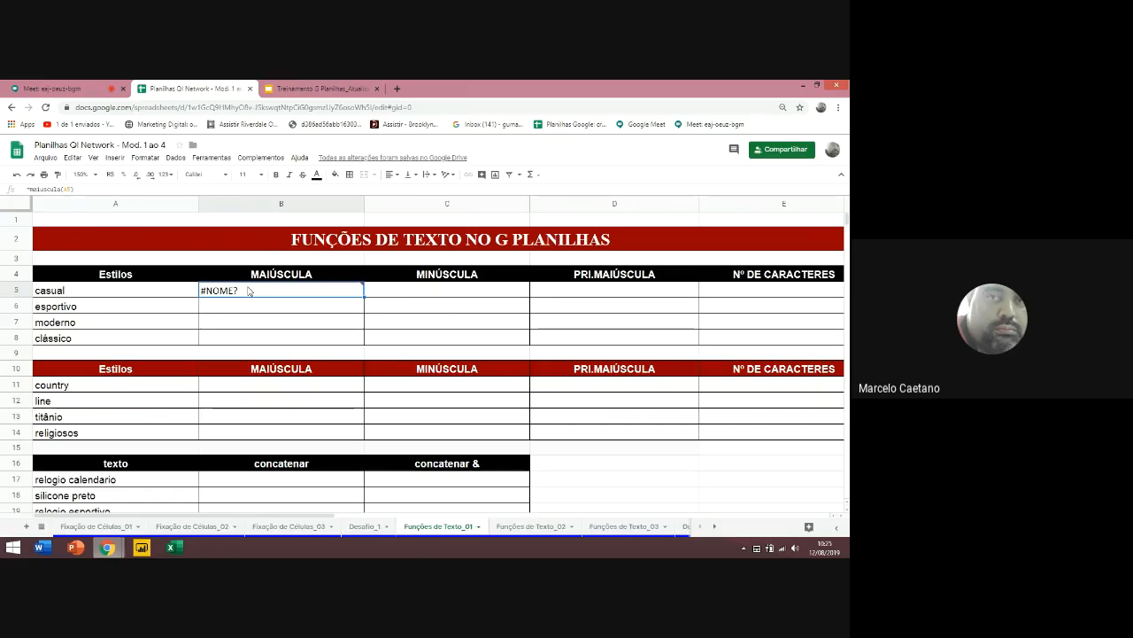
{"action": "type", "text": "="}
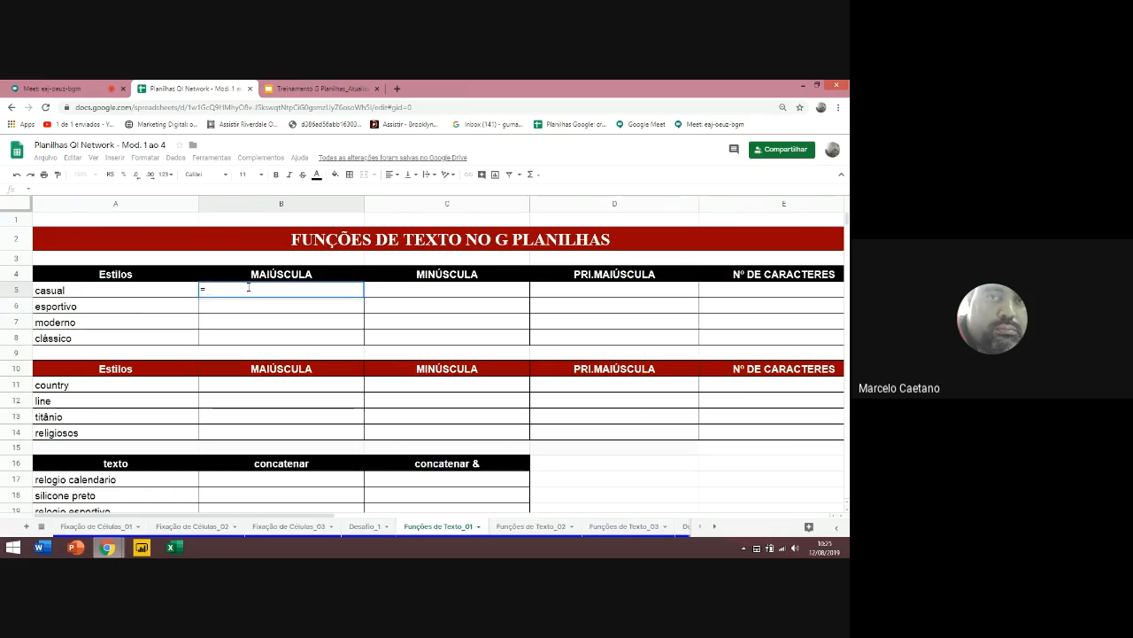
{"action": "type", "text": "mi"}
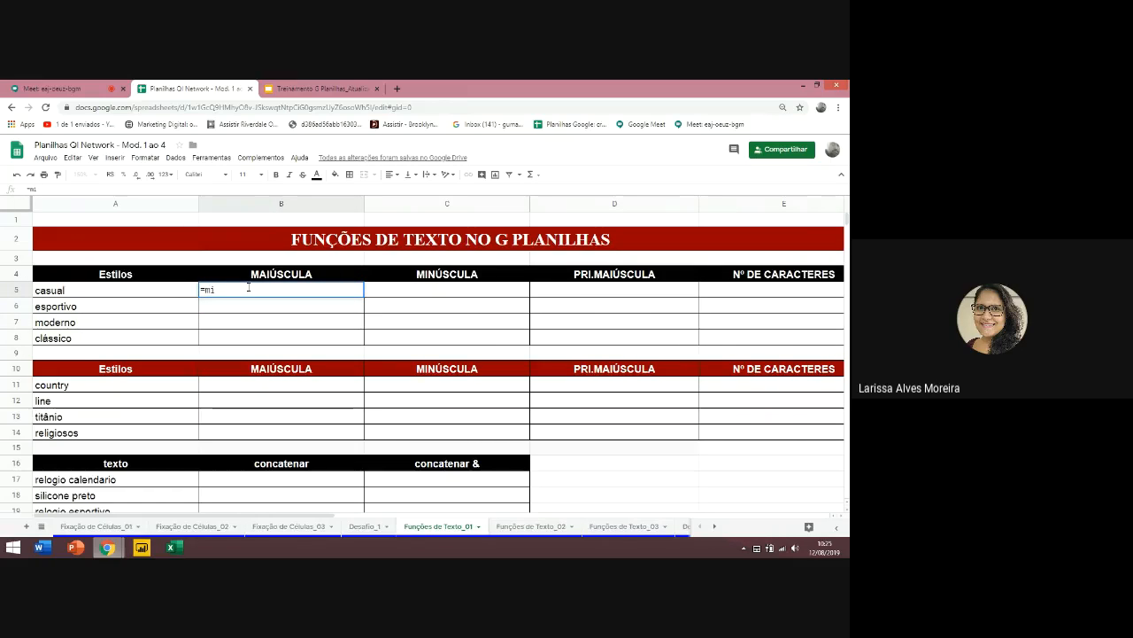
{"action": "key", "text": "BackSpace"}
{"action": "key", "text": "BackSpace"}
{"action": "key", "text": "BackSpace"}
{"action": "left_click", "coordinate": [301, 316]}
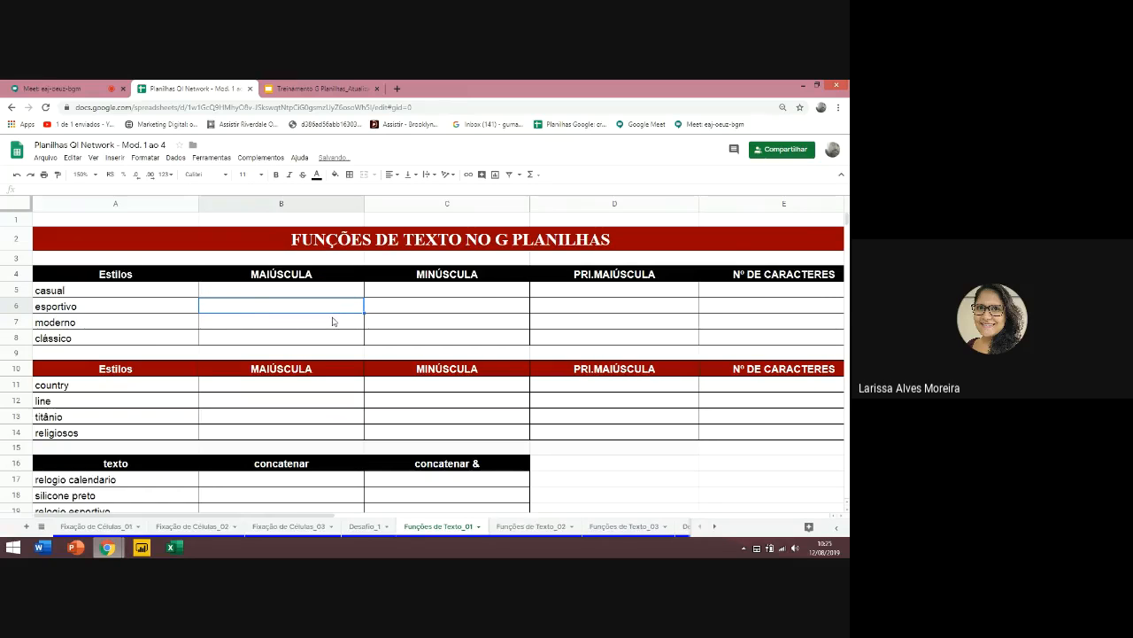
Check the Google Meet chat for participants' replies and return to the Funções de Texto_01 sheet
{"action": "scroll", "coordinate": [333, 321], "scroll_direction": "down", "scroll_amount": 1}
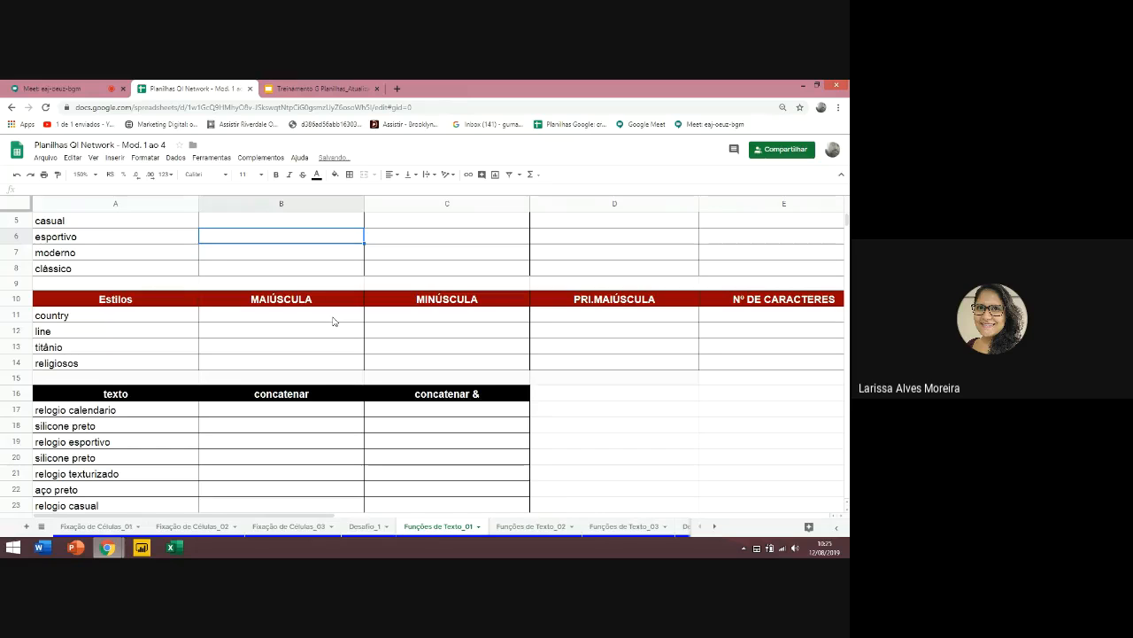
{"action": "scroll", "coordinate": [333, 321], "scroll_direction": "up", "scroll_amount": 1}
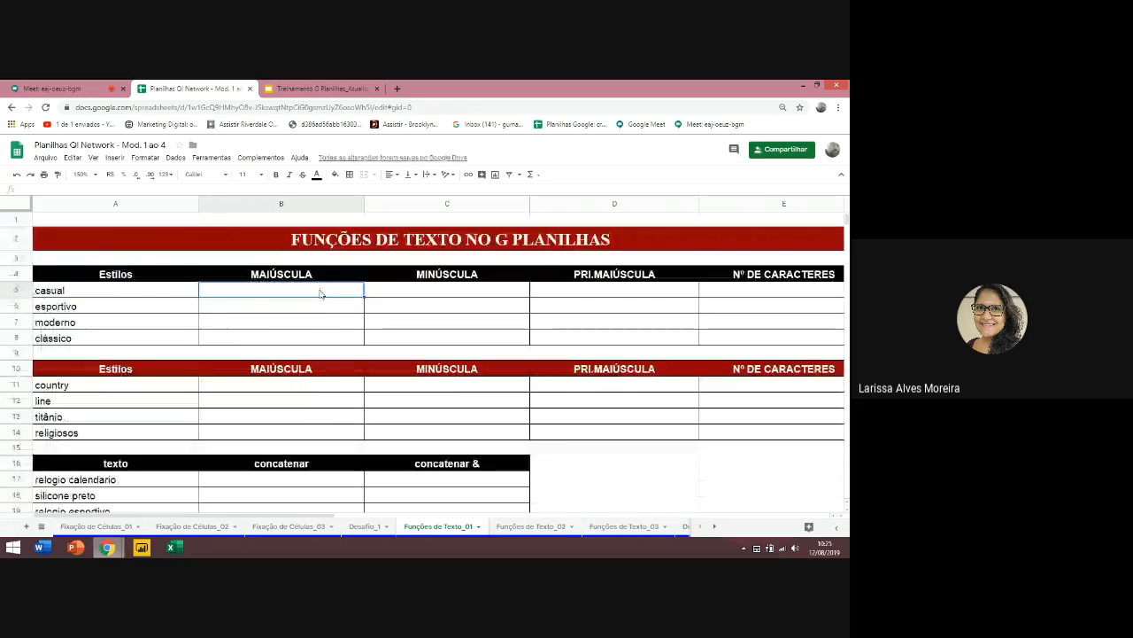
{"action": "left_click", "coordinate": [321, 293]}
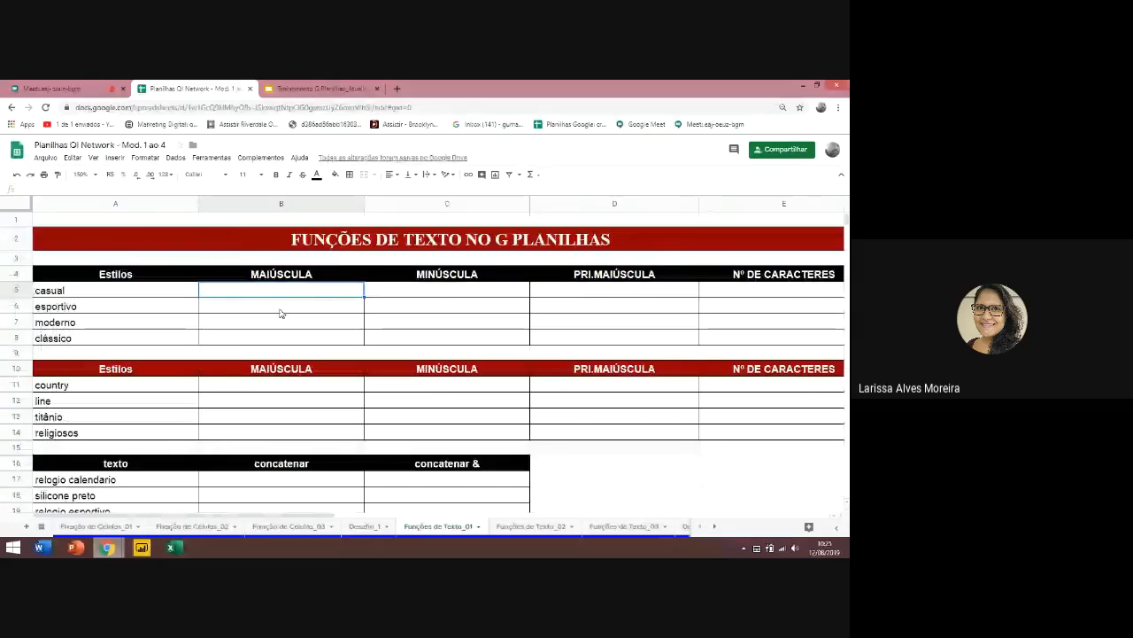
{"action": "left_click", "coordinate": [51, 89]}
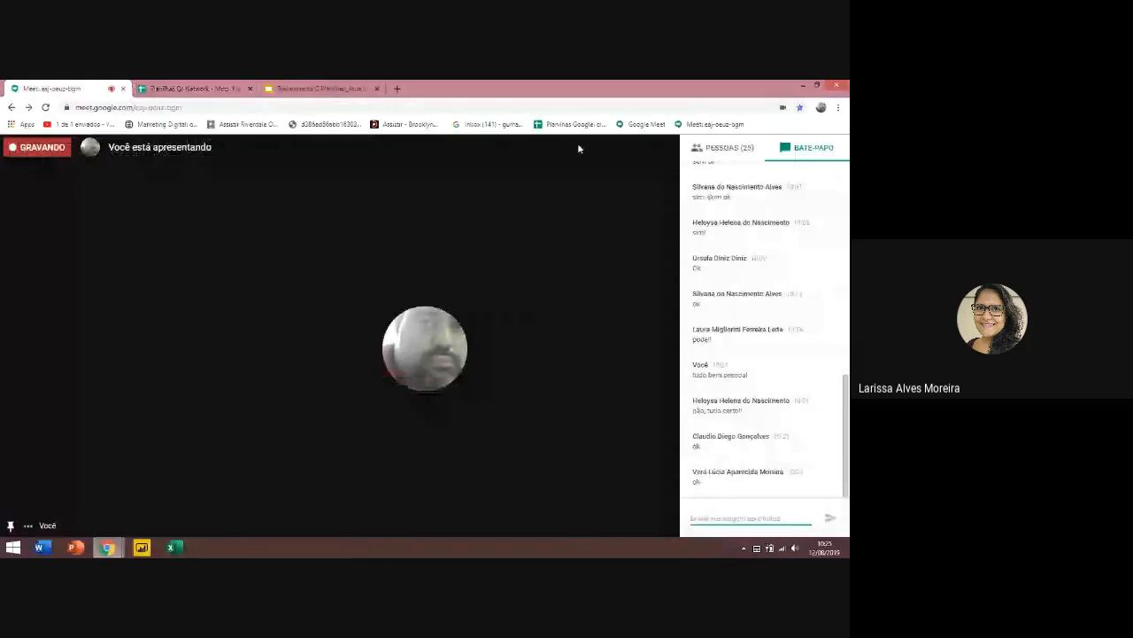
{"action": "left_click", "coordinate": [183, 91]}
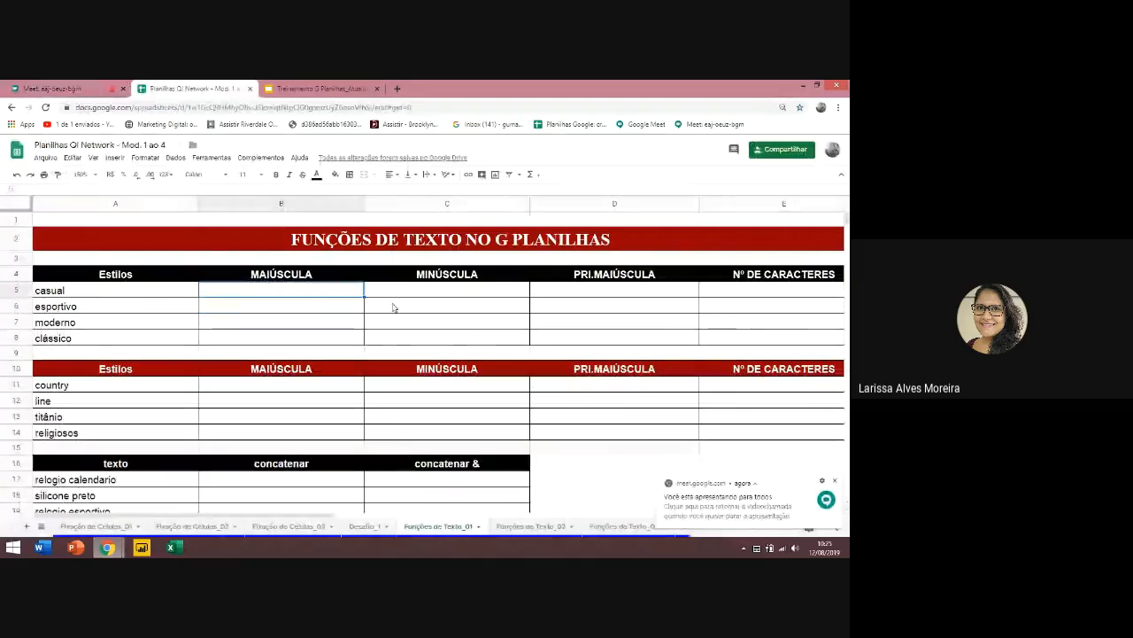
Try to enter a first-letter-capital formula for "casual" in D5, starting with =pri
{"action": "left_click", "coordinate": [596, 291]}
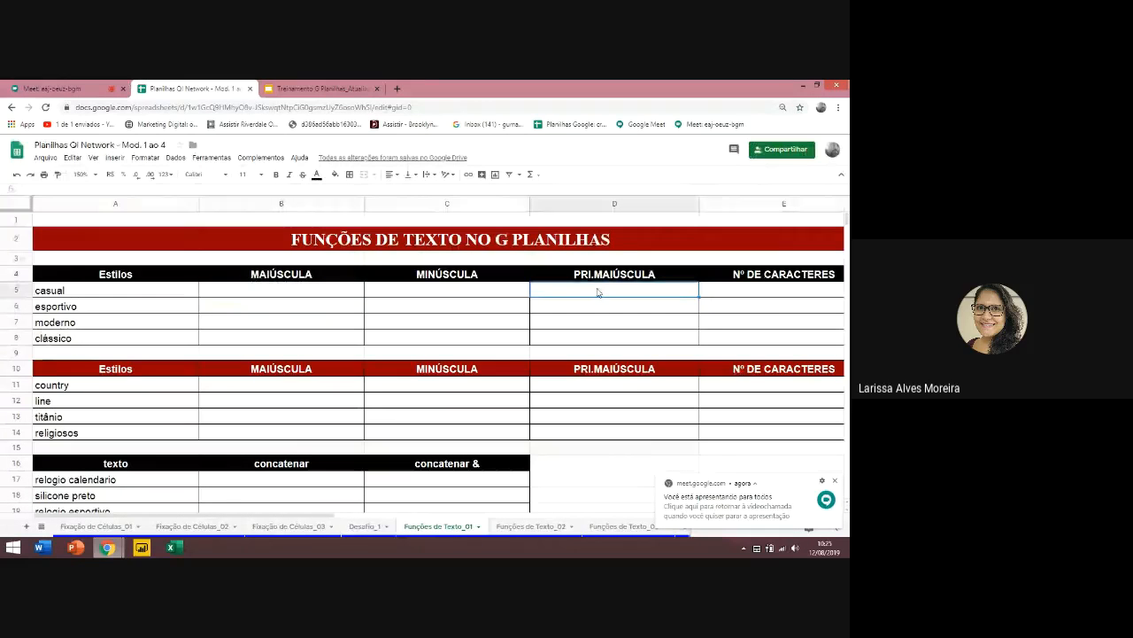
{"action": "type", "text": "=p"}
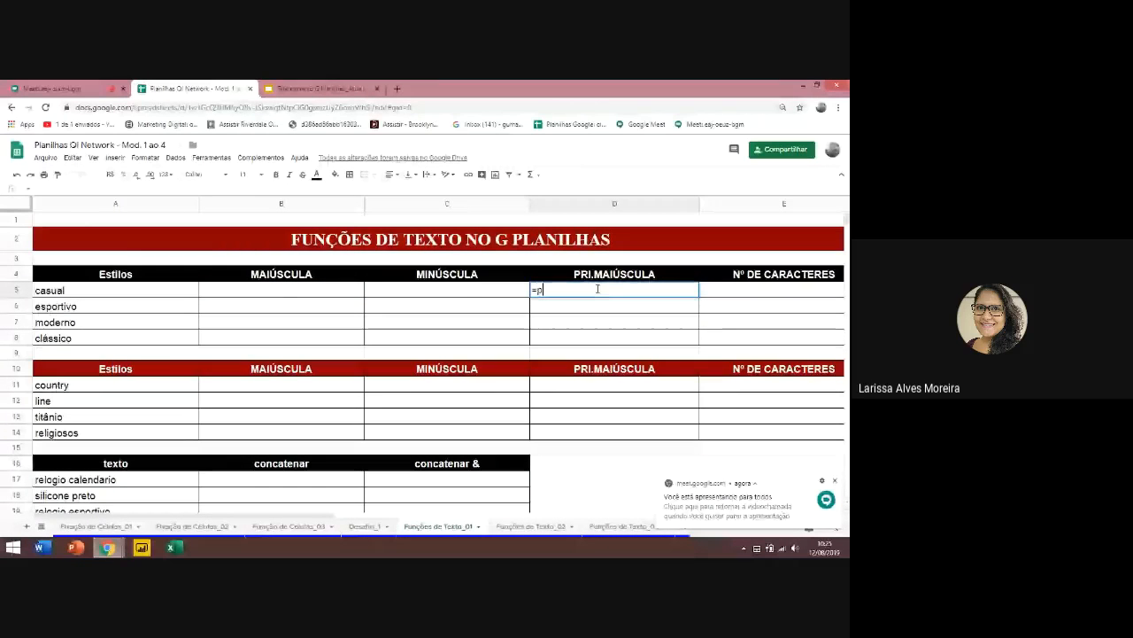
{"action": "type", "text": "ri."}
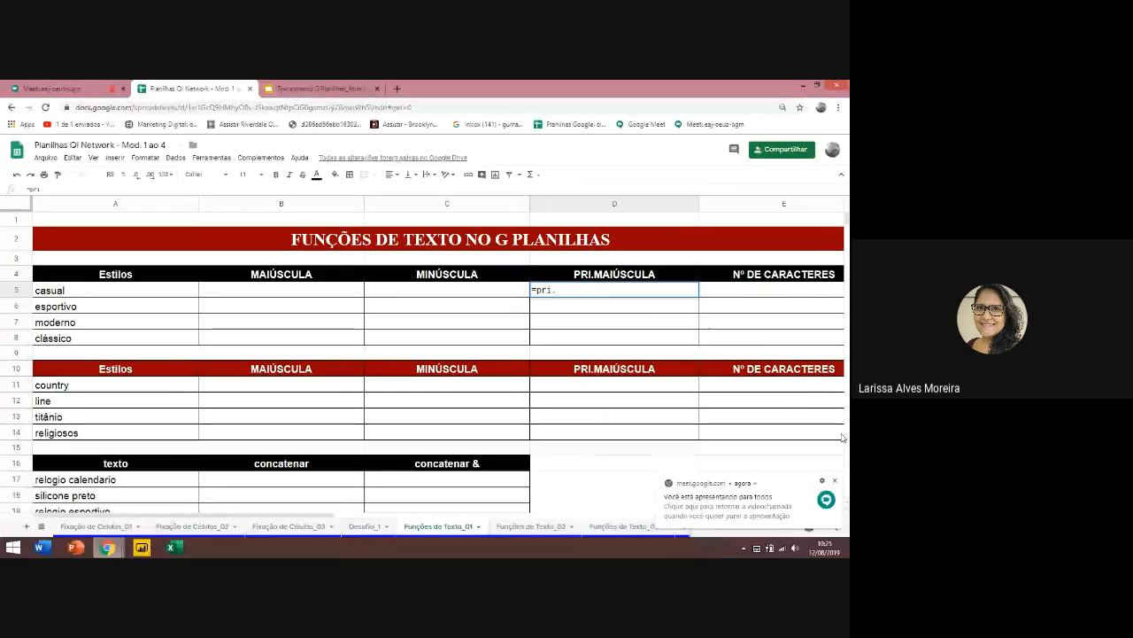
{"action": "left_click", "coordinate": [277, 85]}
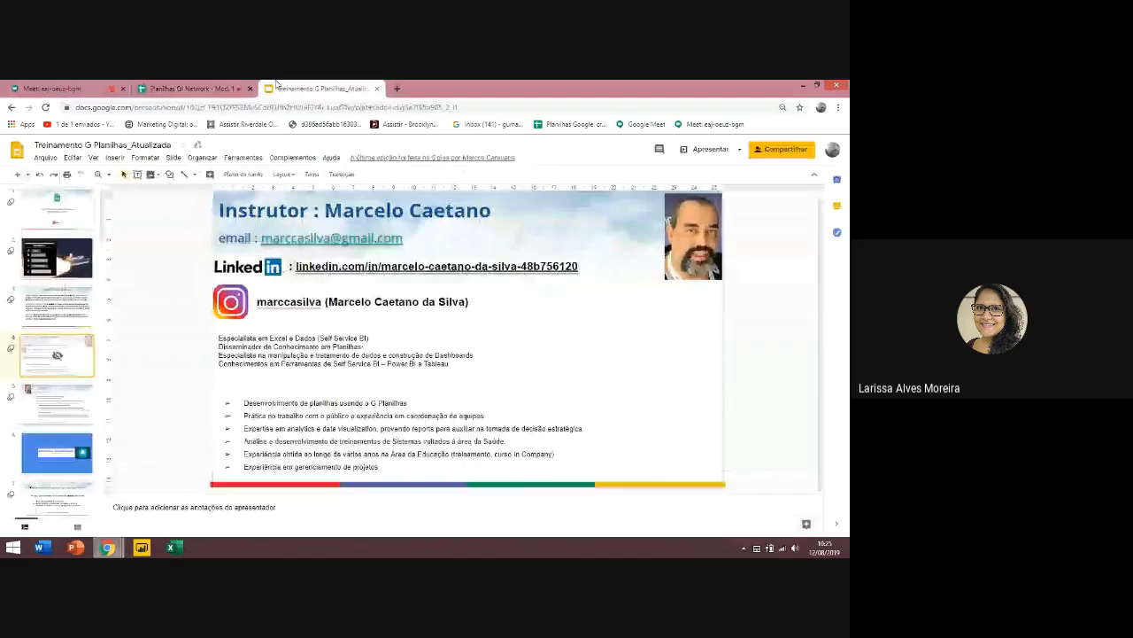
{"action": "left_click", "coordinate": [190, 89]}
{"action": "left_click", "coordinate": [249, 308]}
{"action": "scroll", "coordinate": [249, 371], "scroll_direction": "down", "scroll_amount": 3}
{"action": "left_click", "coordinate": [249, 410]}
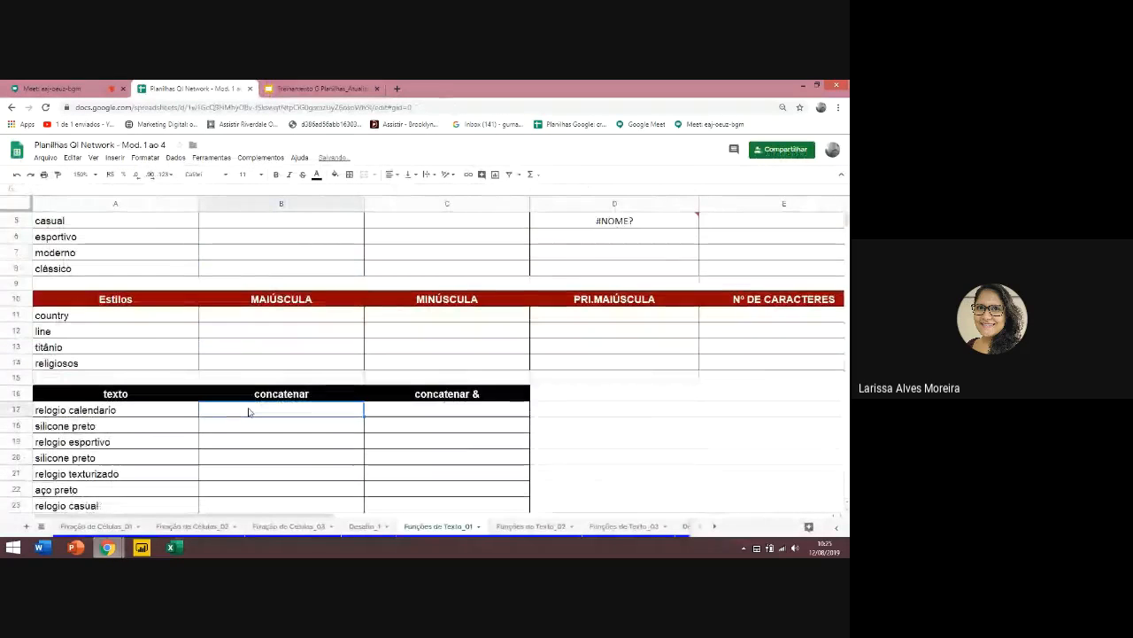
{"action": "type", "text": "=con"}
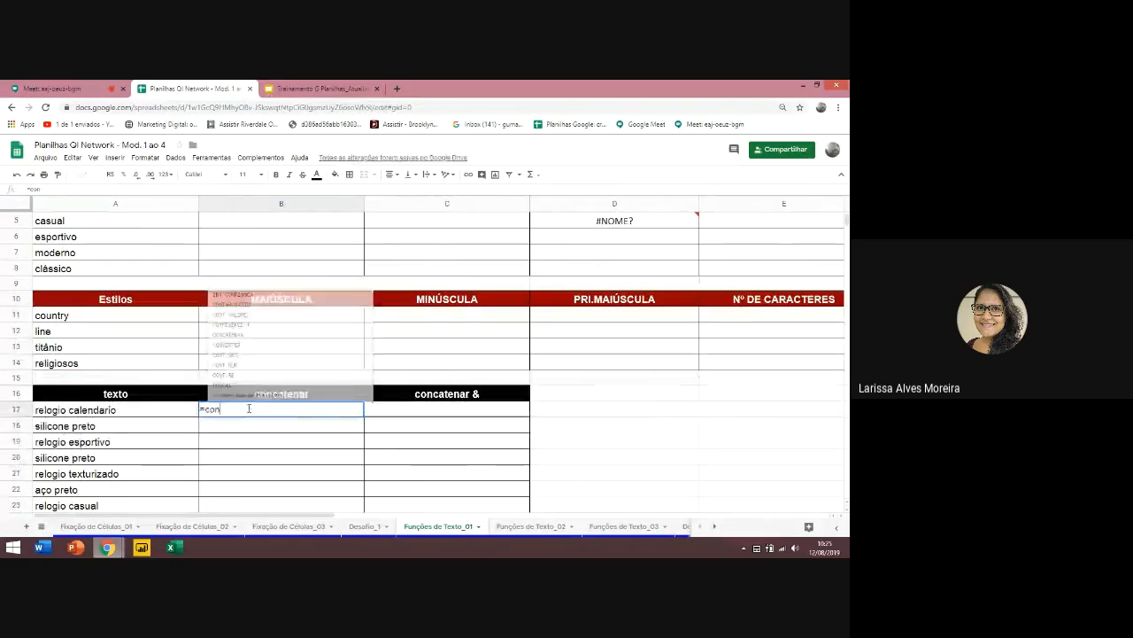
{"action": "key", "text": "Escape"}
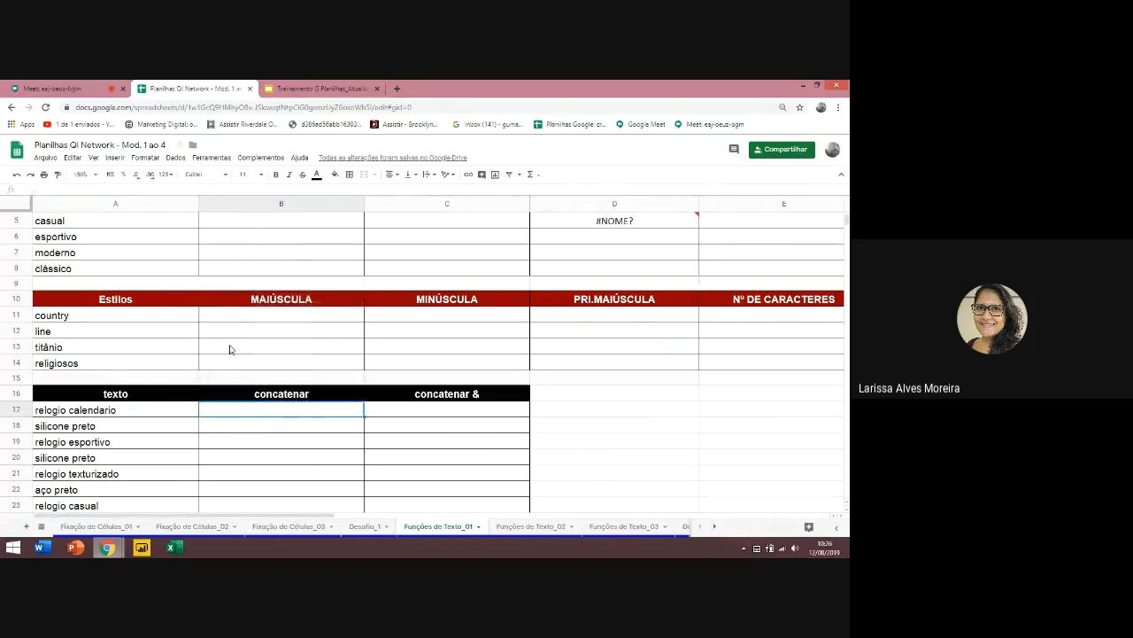
{"action": "scroll", "coordinate": [237, 289], "scroll_direction": "up", "scroll_amount": 3}
{"action": "left_click", "coordinate": [238, 290]}
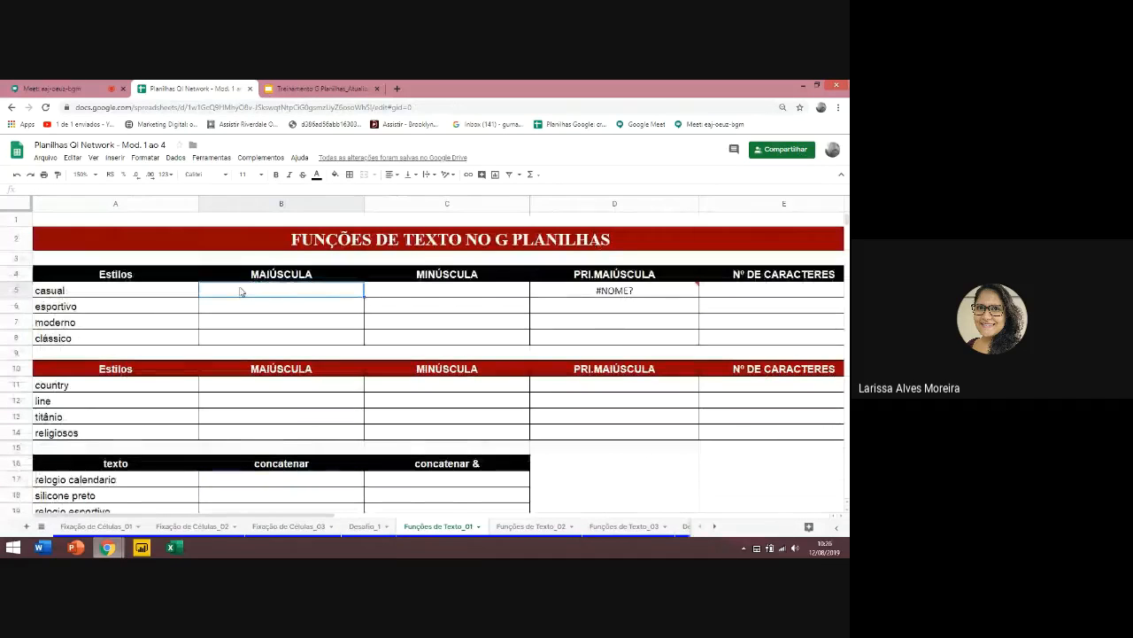
{"action": "type", "text": "=ma"}
{"action": "key", "text": "BackSpace"}
{"action": "key", "text": "BackSpace"}
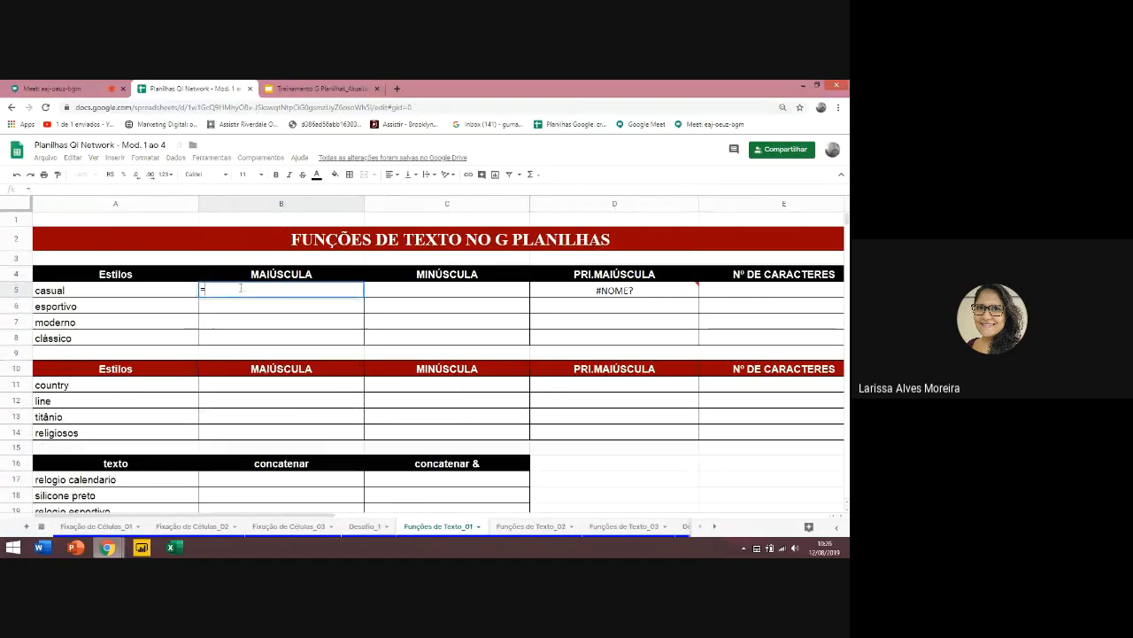
{"action": "type", "text": "ma"}
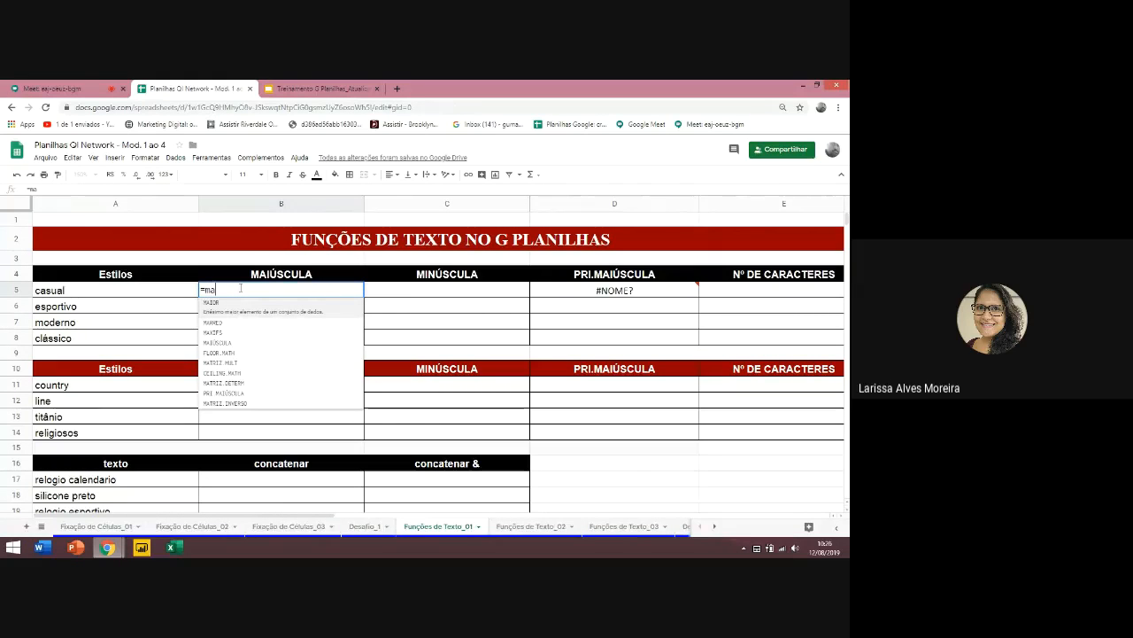
{"action": "key", "text": "Escape"}
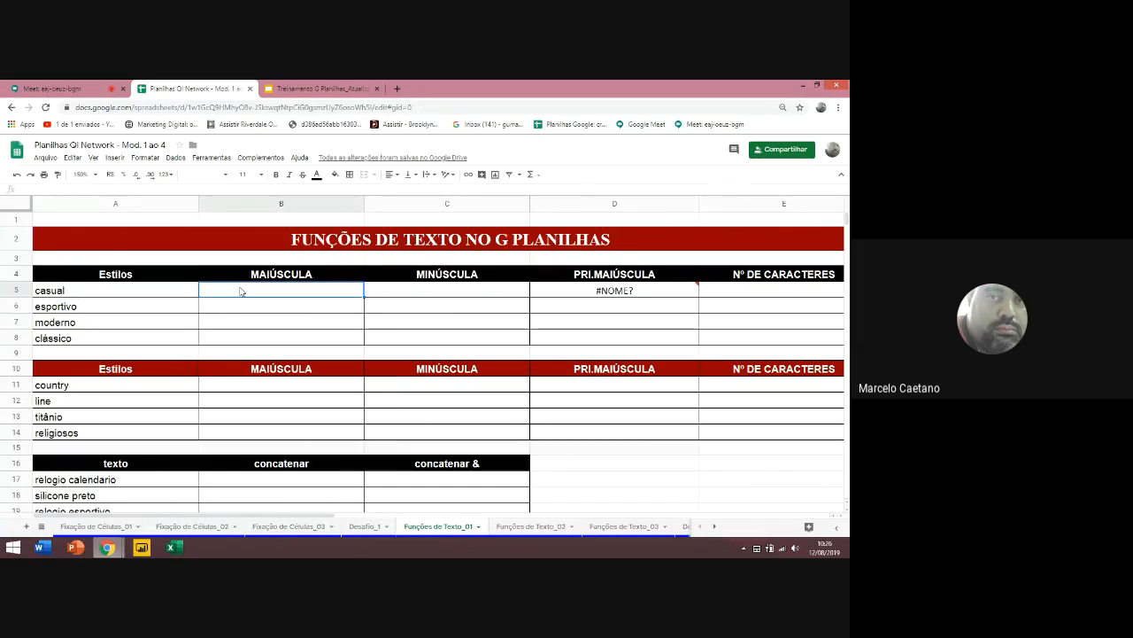
Convert "casual" to uppercase in B5 with the suggested function, entering =MAIÚSCULA(A5)
{"action": "type", "text": "=ma"}
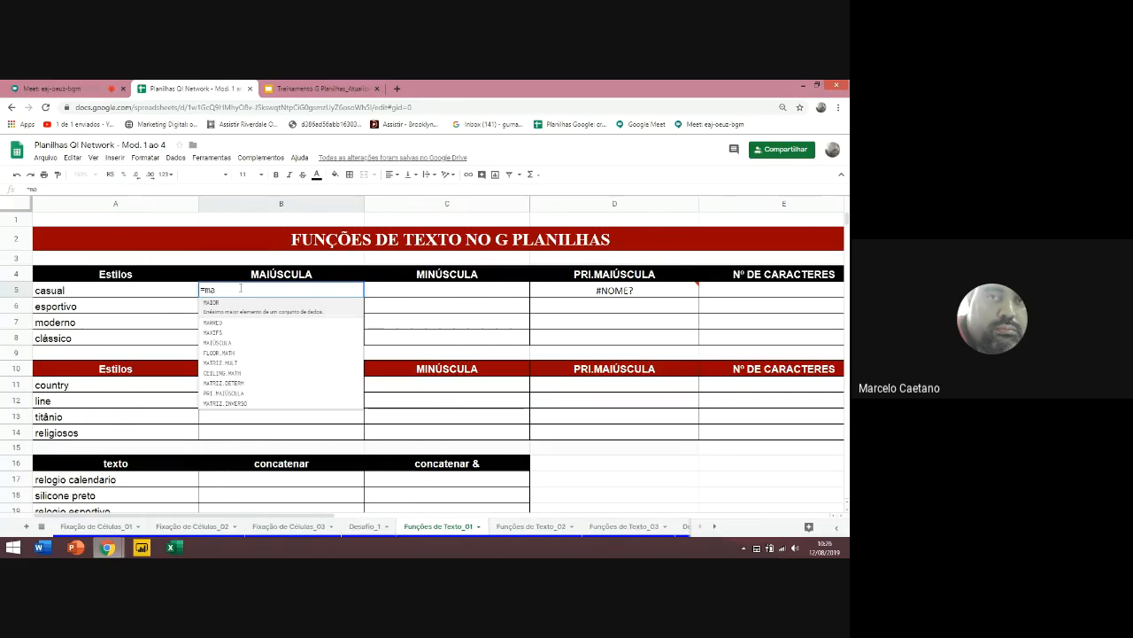
{"action": "key", "text": "Down"}
{"action": "key", "text": "Down"}
{"action": "key", "text": "Down"}
{"action": "key", "text": "Down"}
{"action": "key", "text": "Down"}
{"action": "key", "text": "Down"}
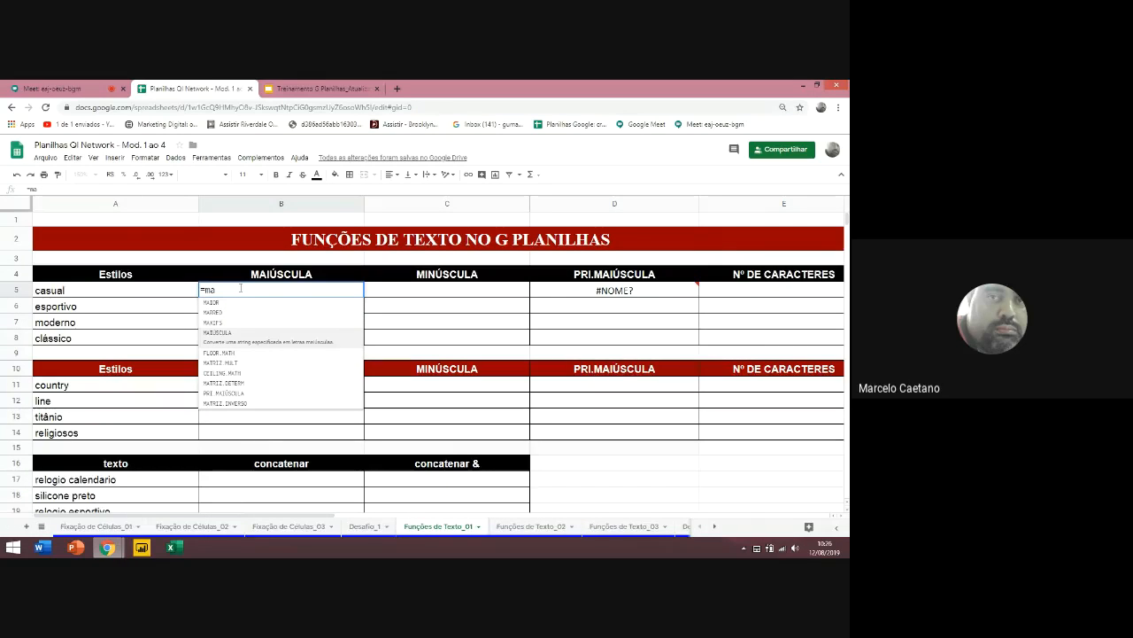
{"action": "key", "text": "Tab"}
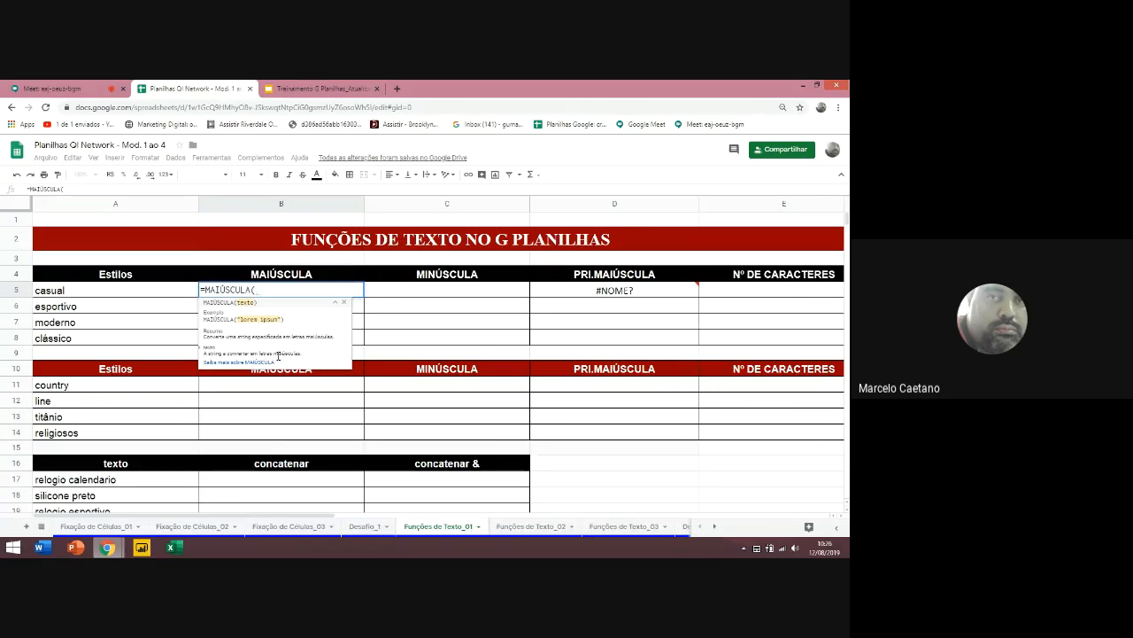
{"action": "left_click", "coordinate": [84, 291]}
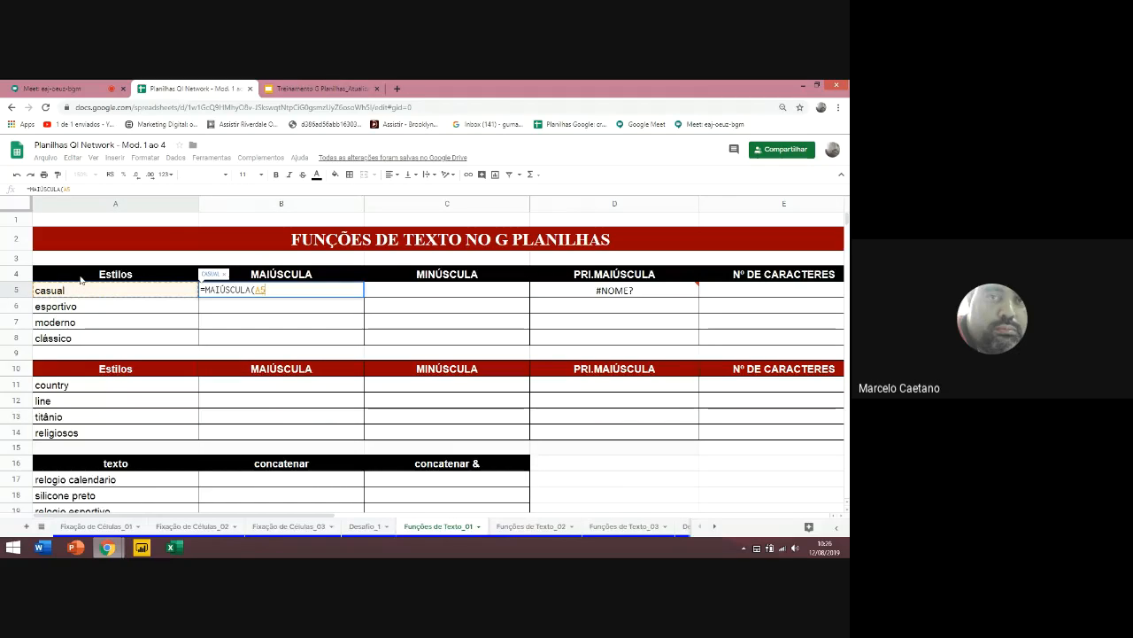
{"action": "type", "text": ")"}
{"action": "key", "text": "Return"}
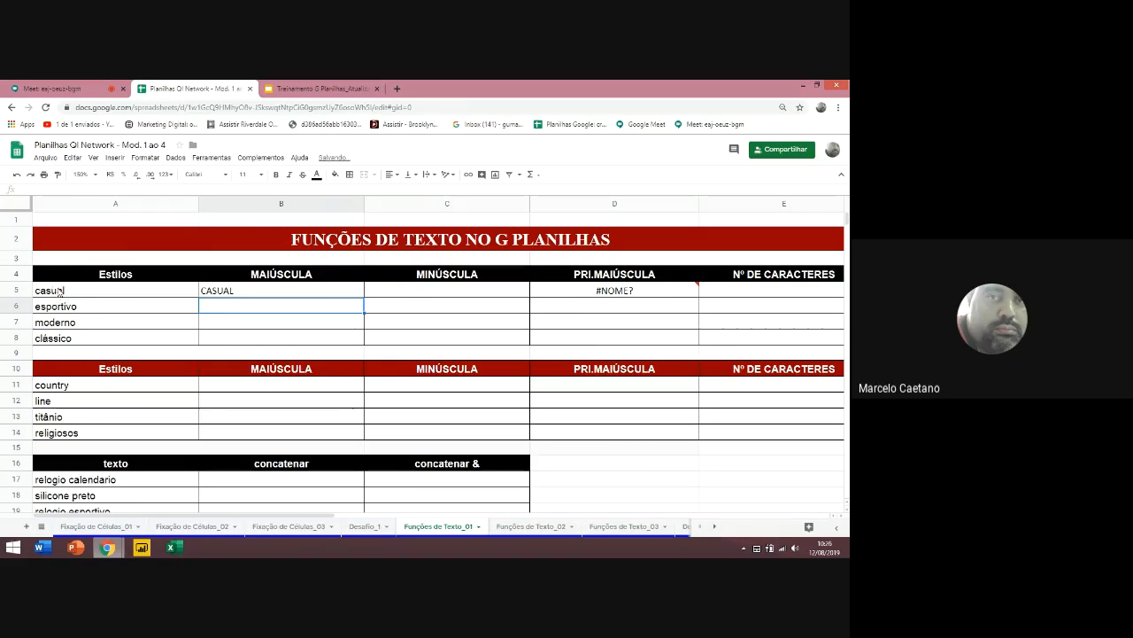
Fill the uppercase formula from B5 down to B8 and clear the erroneous formula from D5
{"action": "left_click", "coordinate": [223, 290]}
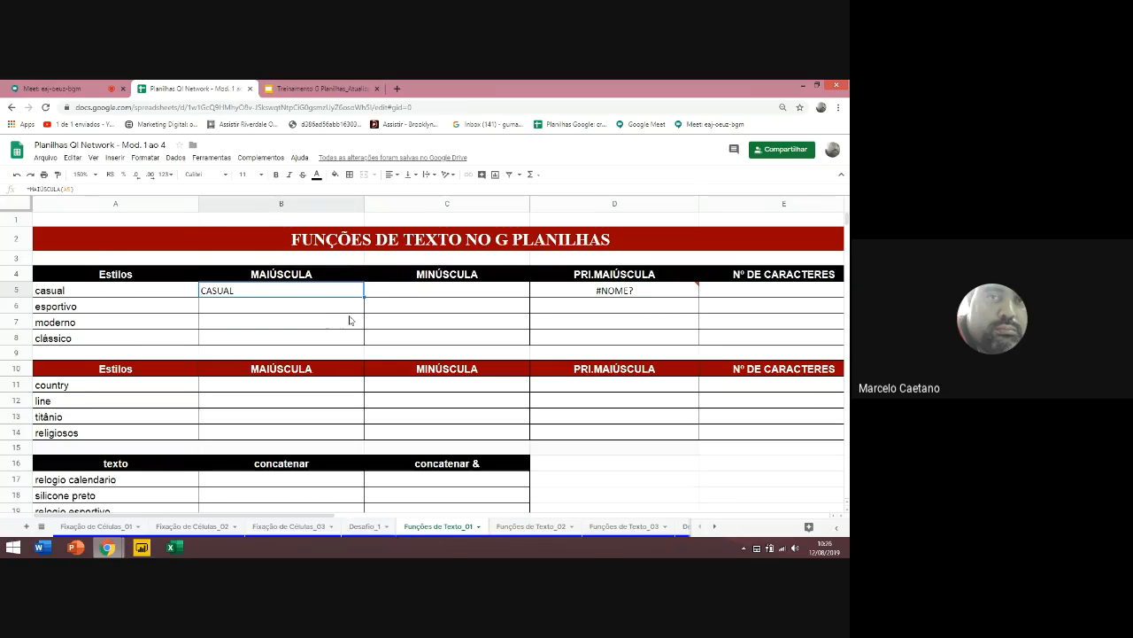
{"action": "left_click_drag", "start_coordinate": [363, 295], "coordinate": [363, 342]}
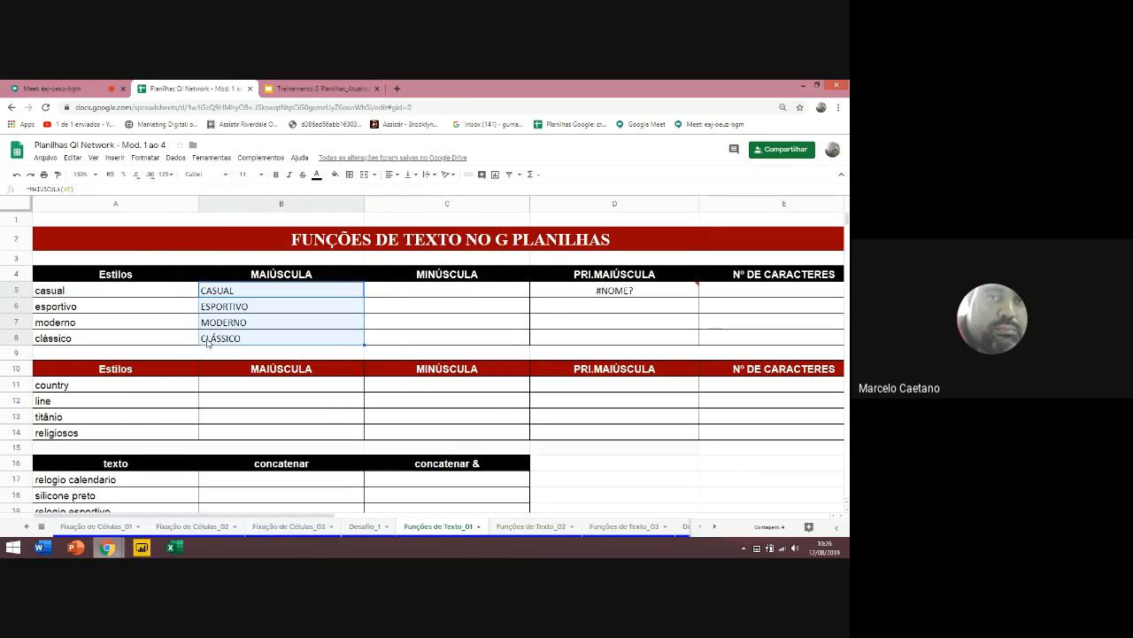
{"action": "left_click", "coordinate": [555, 293]}
{"action": "key", "text": "Delete"}
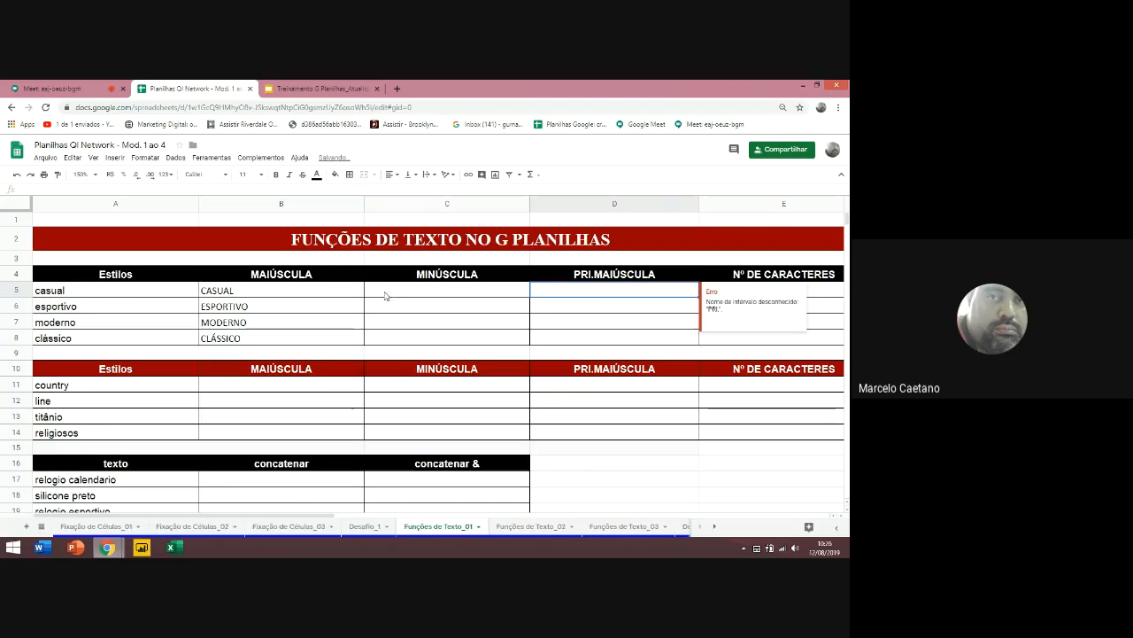
Convert the uppercase text to lowercase in C5 with =MINÚSCULA(B5) and fill the formula down to C8
{"action": "left_click", "coordinate": [390, 289]}
{"action": "type", "text": "="}
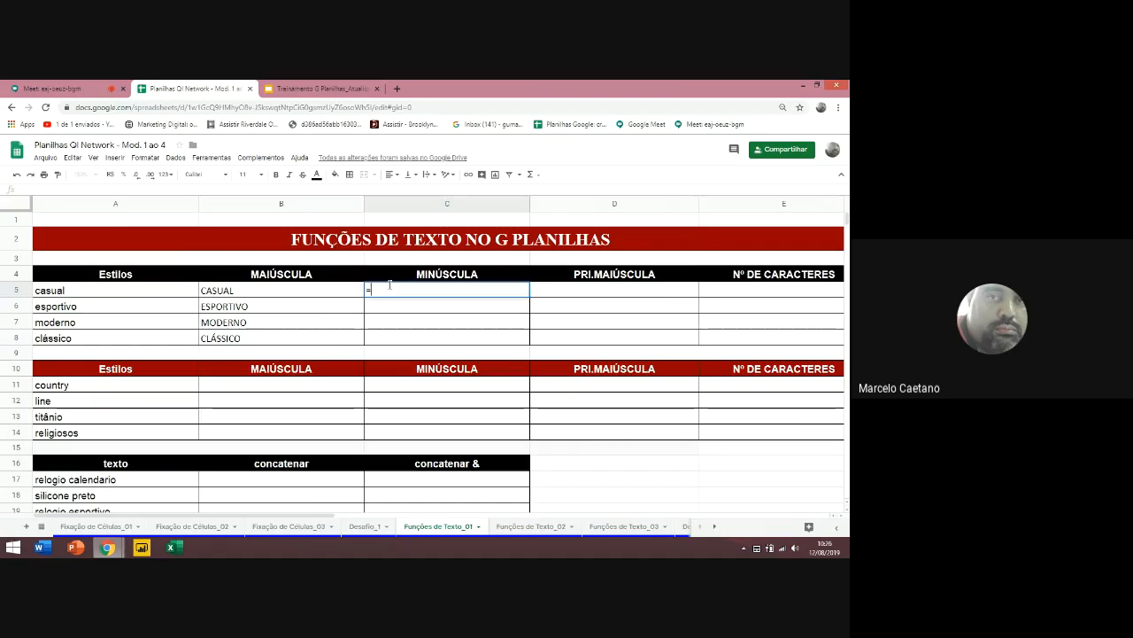
{"action": "type", "text": "mi"}
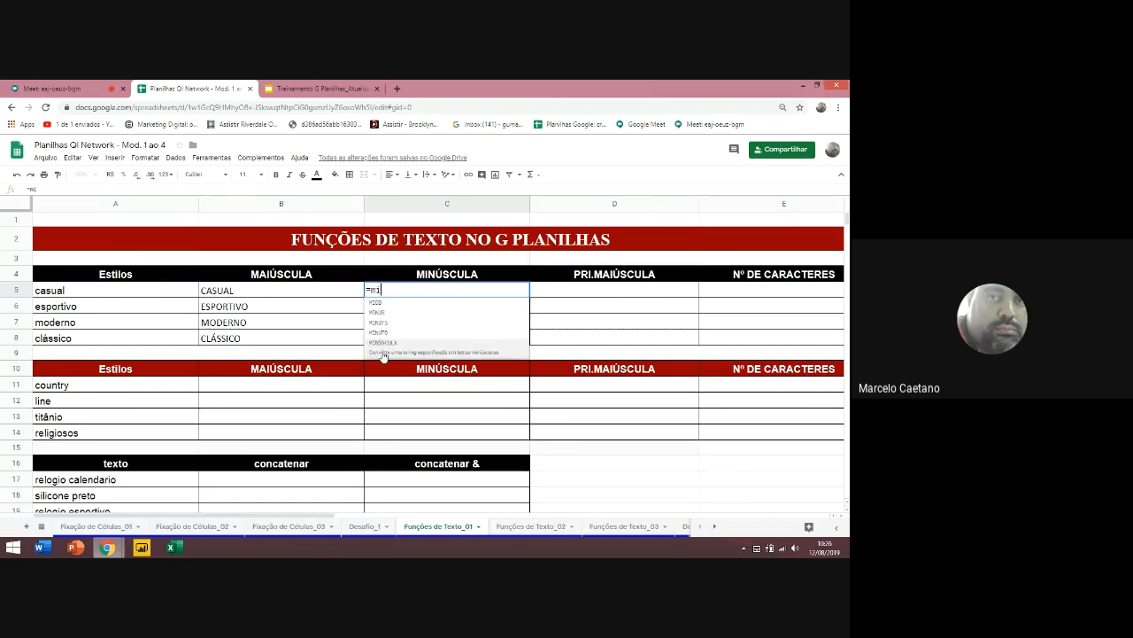
{"action": "left_click", "coordinate": [383, 353]}
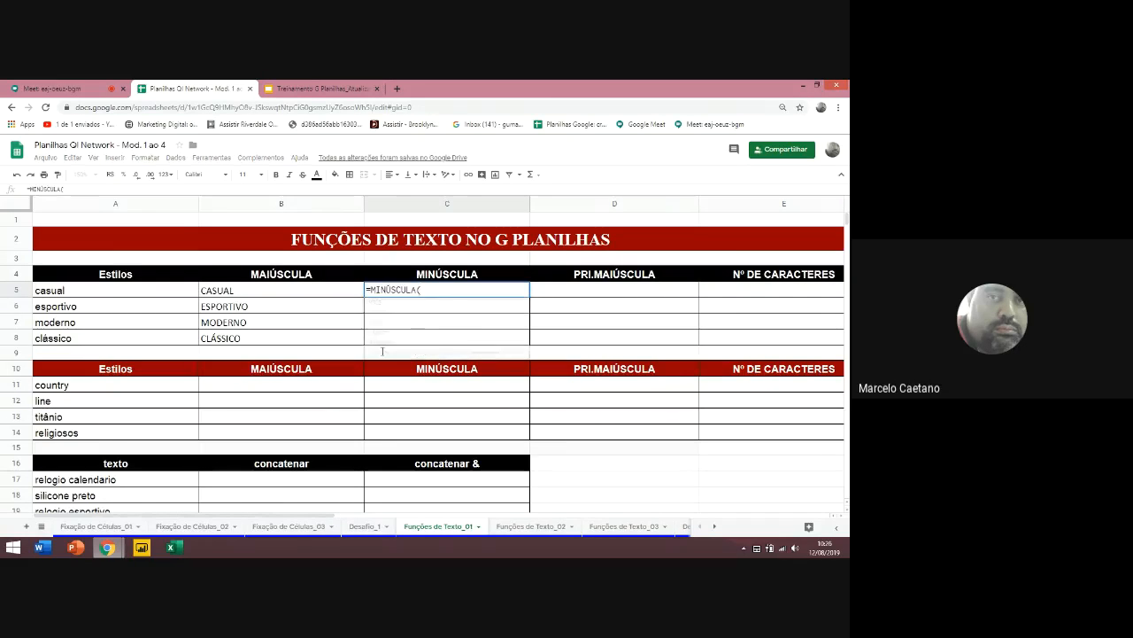
{"action": "left_click", "coordinate": [228, 291]}
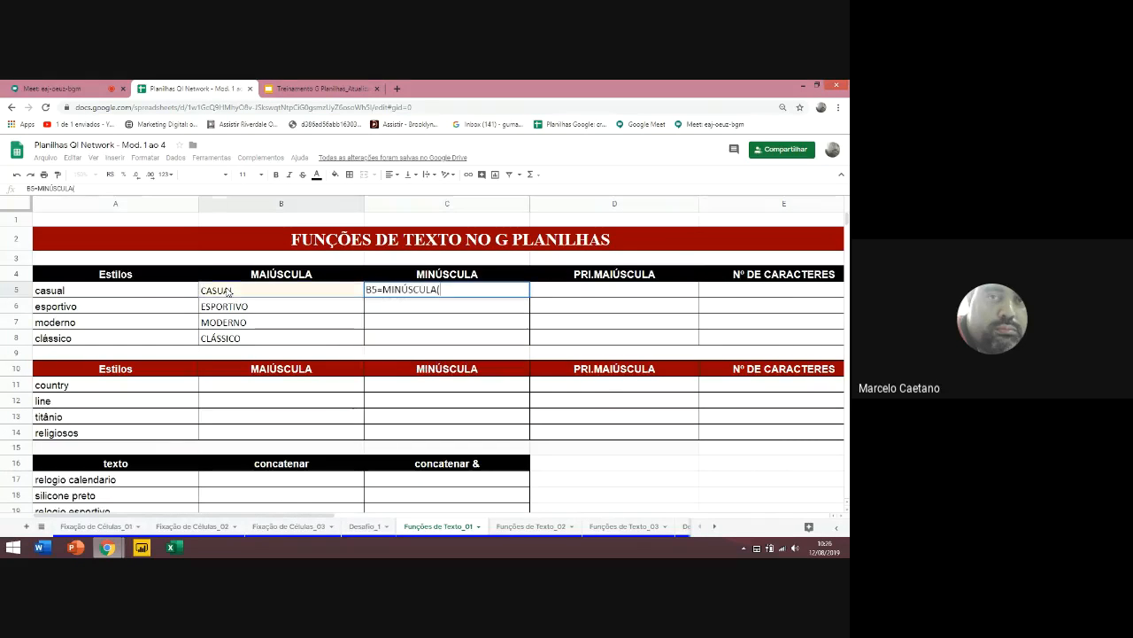
{"action": "left_click", "coordinate": [378, 289]}
{"action": "key", "text": "BackSpace"}
{"action": "key", "text": "BackSpace"}
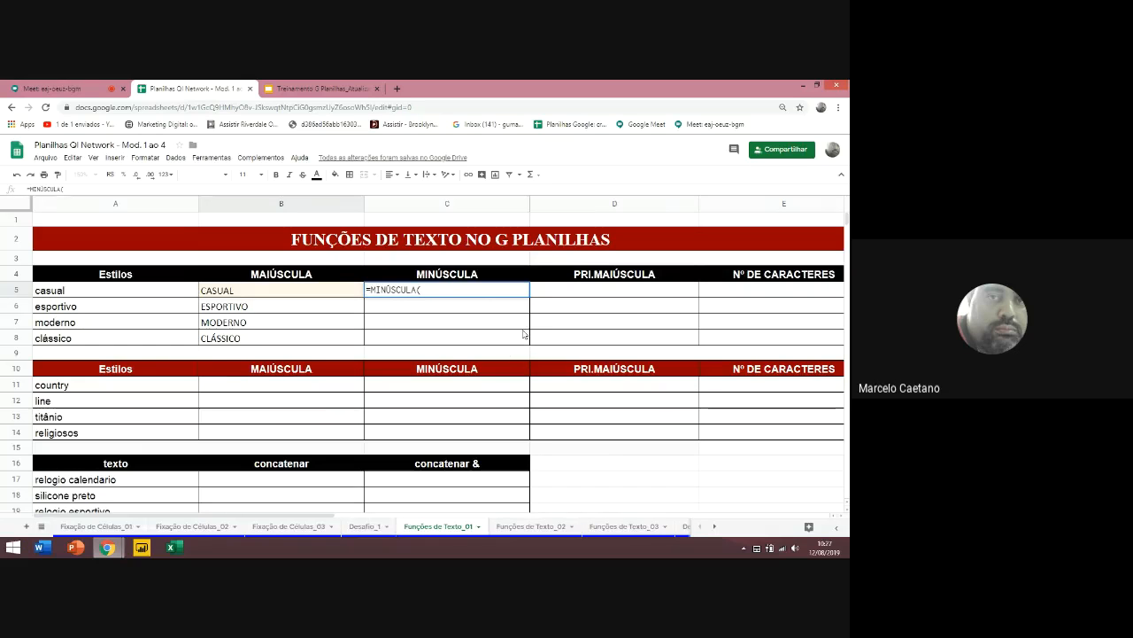
{"action": "left_click", "coordinate": [240, 293]}
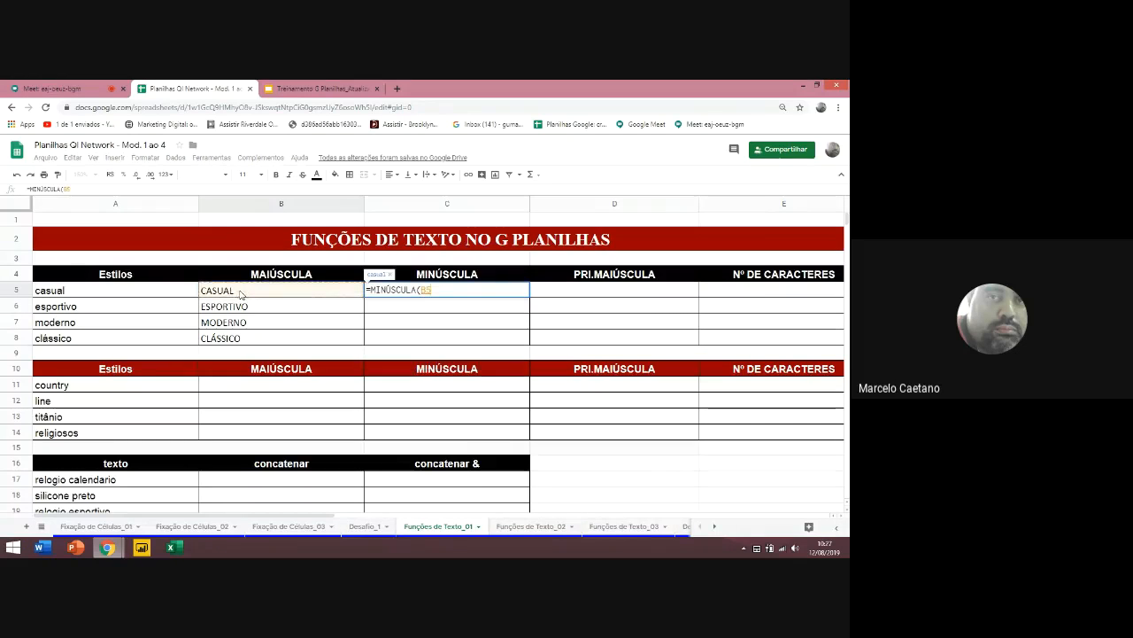
{"action": "key", "text": "Return"}
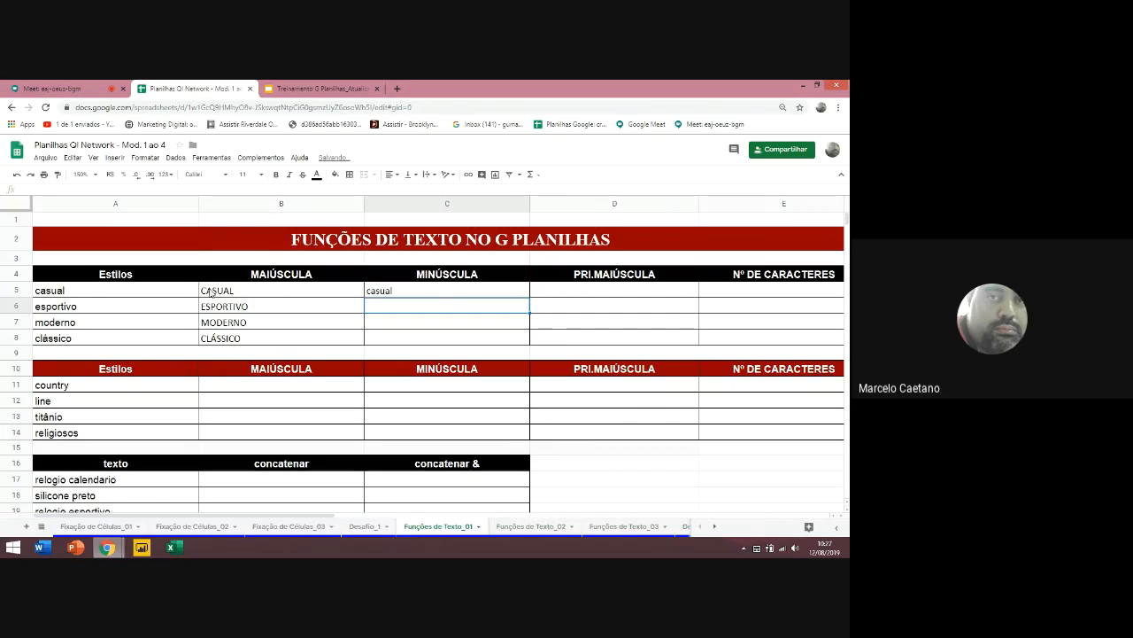
{"action": "left_click", "coordinate": [399, 295]}
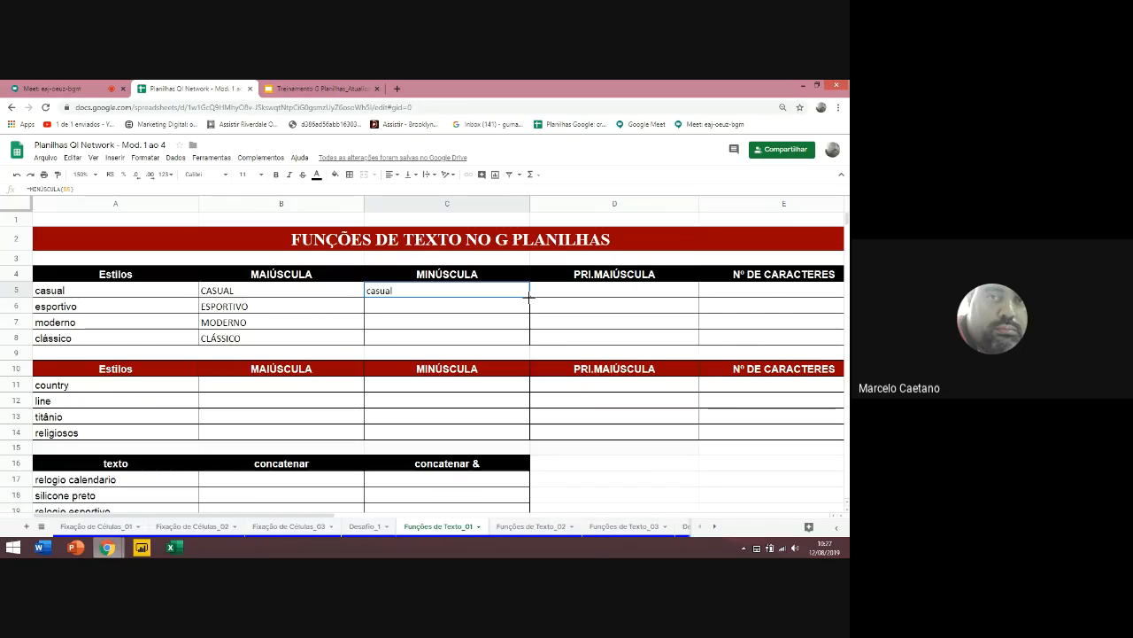
{"action": "double_click", "coordinate": [529, 298]}
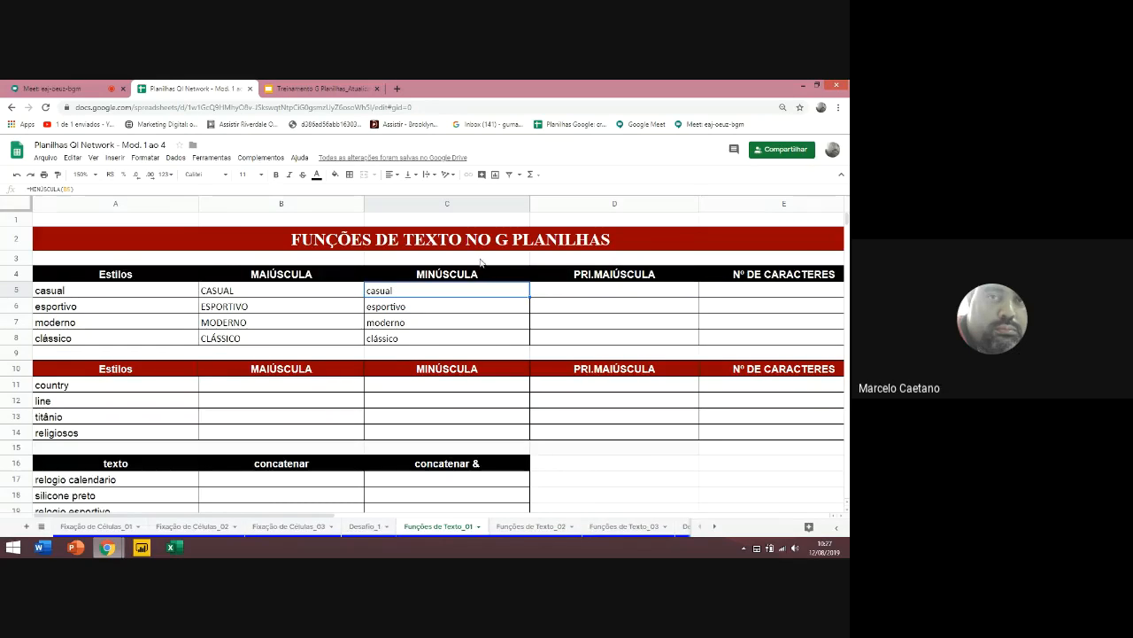
Convert the lowercase "casual" to first-letter capital in D5 with the suggested function, entering =PRI.MAIÚSCULA(C5)
{"action": "left_click", "coordinate": [594, 292]}
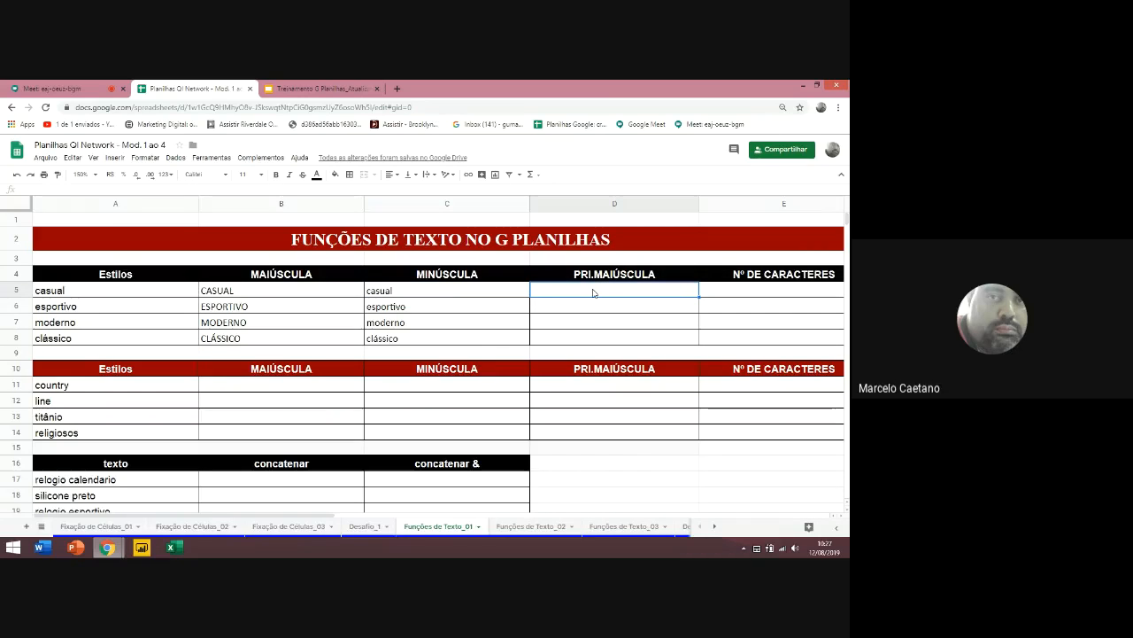
{"action": "type", "text": "=pri"}
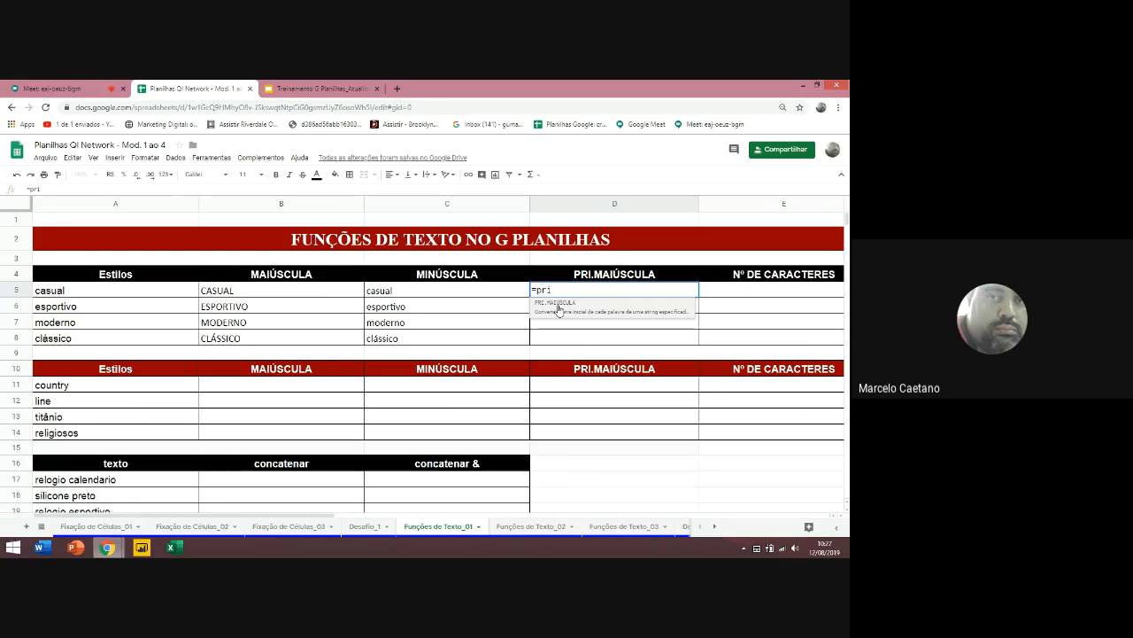
{"action": "left_click", "coordinate": [558, 305]}
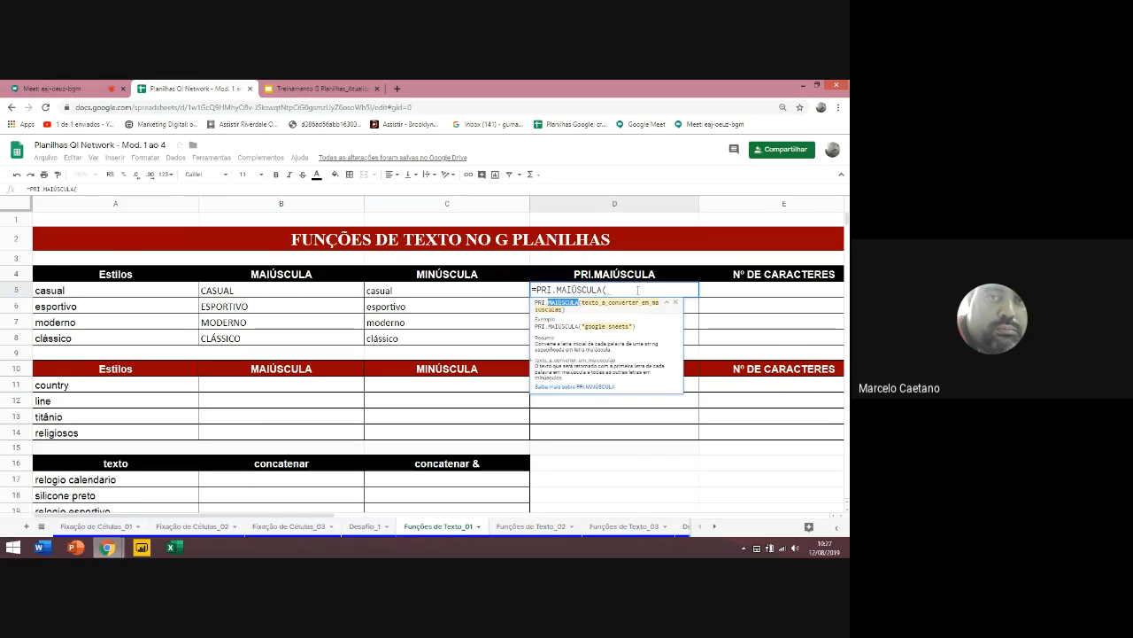
{"action": "key", "text": "BackSpace"}
{"action": "key", "text": "BackSpace"}
{"action": "key", "text": "BackSpace"}
{"action": "key", "text": "BackSpace"}
{"action": "key", "text": "BackSpace"}
{"action": "key", "text": "BackSpace"}
{"action": "key", "text": "BackSpace"}
{"action": "key", "text": "BackSpace"}
{"action": "key", "text": "BackSpace"}
{"action": "key", "text": "BackSpace"}
{"action": "key", "text": "BackSpace"}
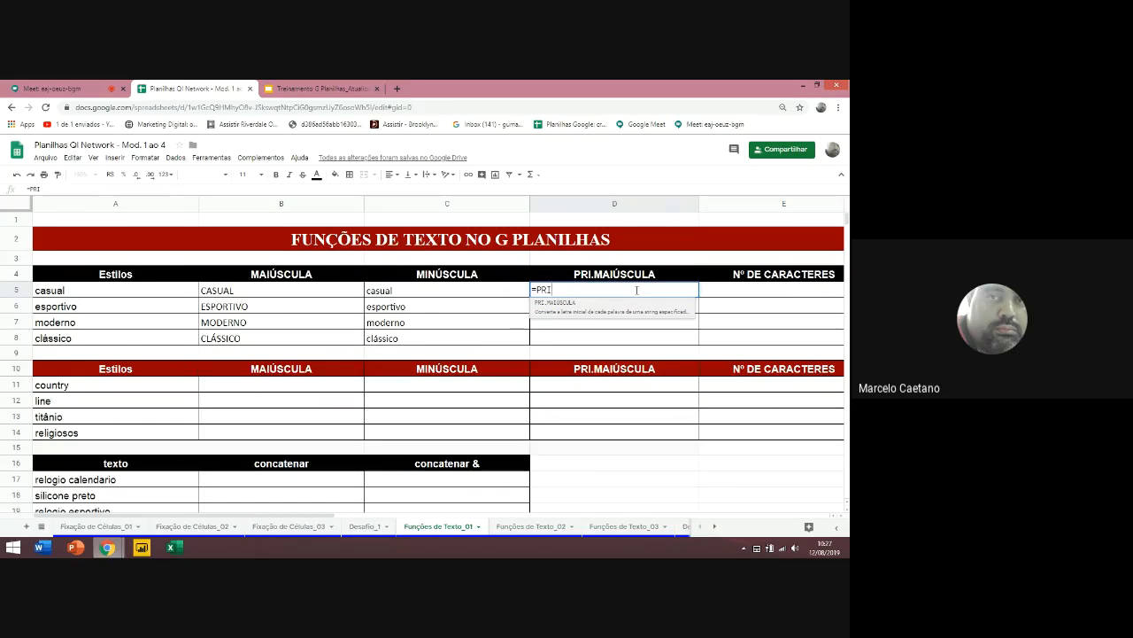
{"action": "key", "text": "Tab"}
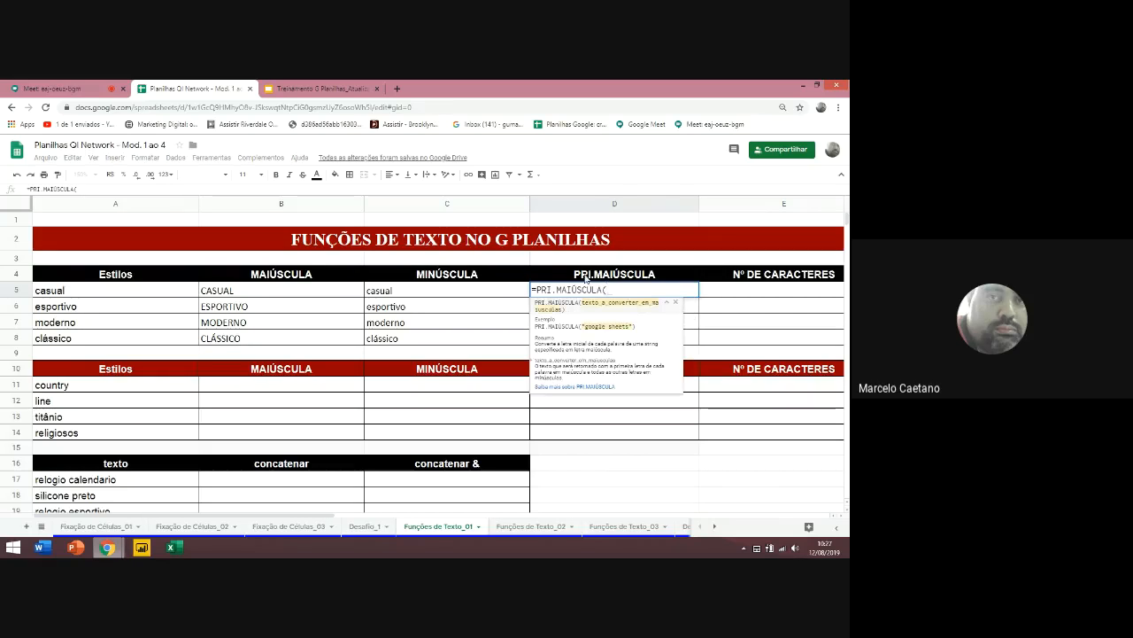
{"action": "left_click", "coordinate": [395, 296]}
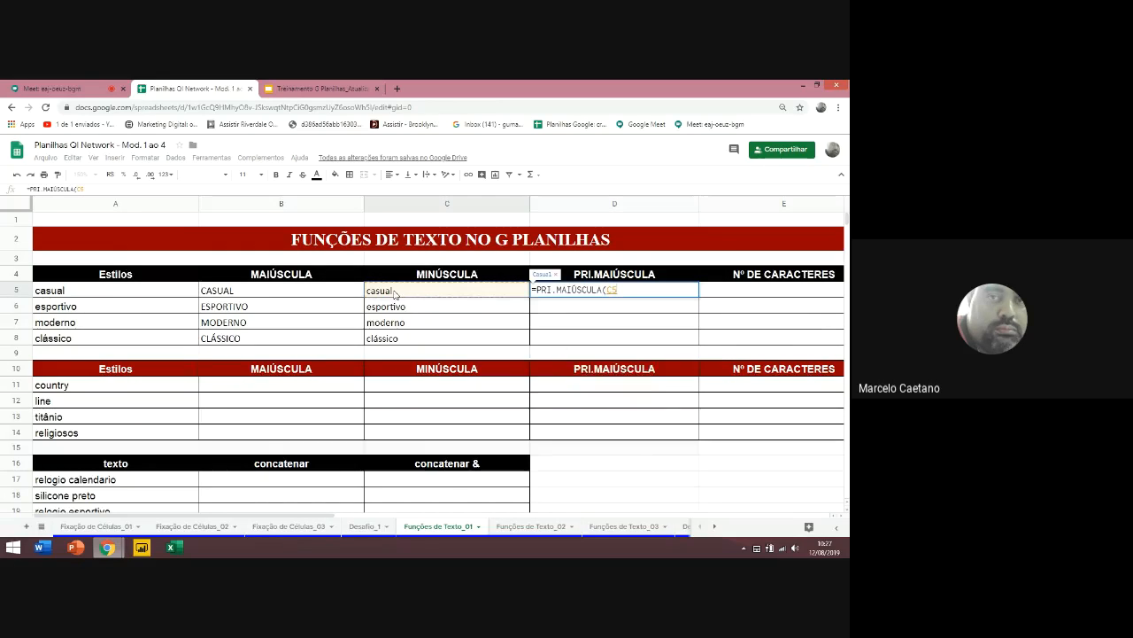
{"action": "key", "text": "Return"}
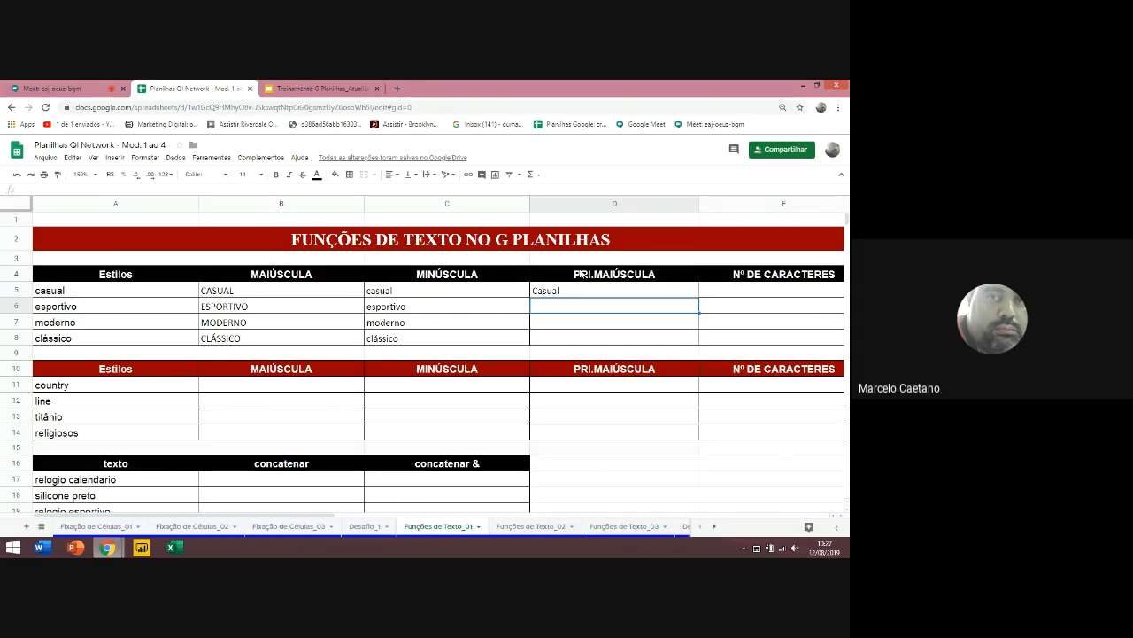
Fill the first-letter-capital formula from D5 down to D9 and check the copied formulas in D6 to D8
{"action": "left_click", "coordinate": [538, 294]}
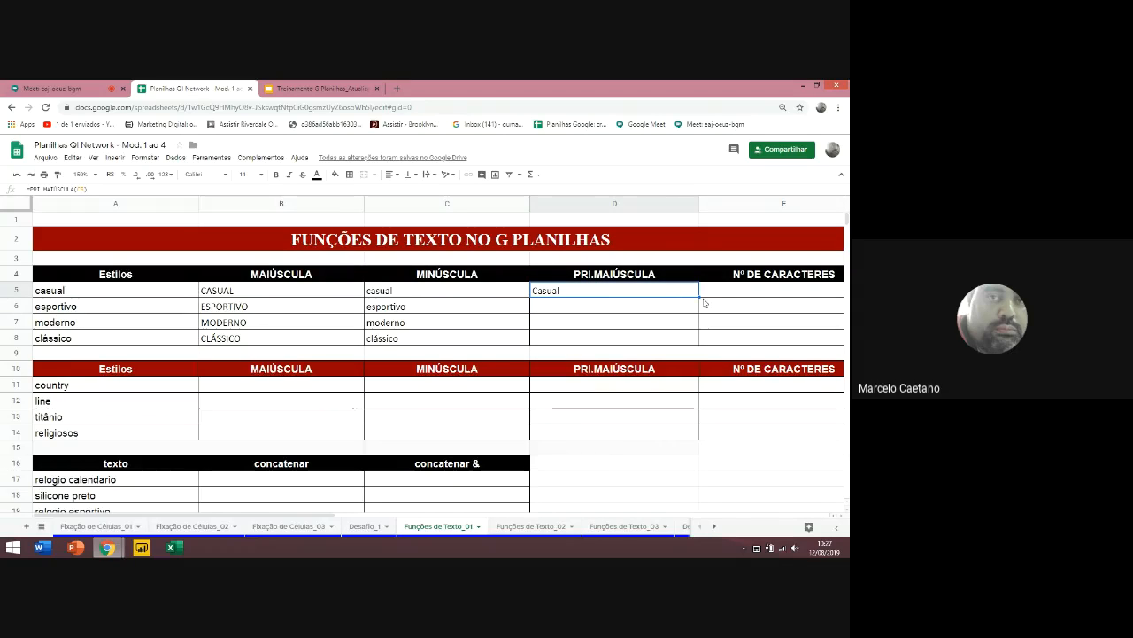
{"action": "left_click_drag", "start_coordinate": [698, 304], "coordinate": [697, 347]}
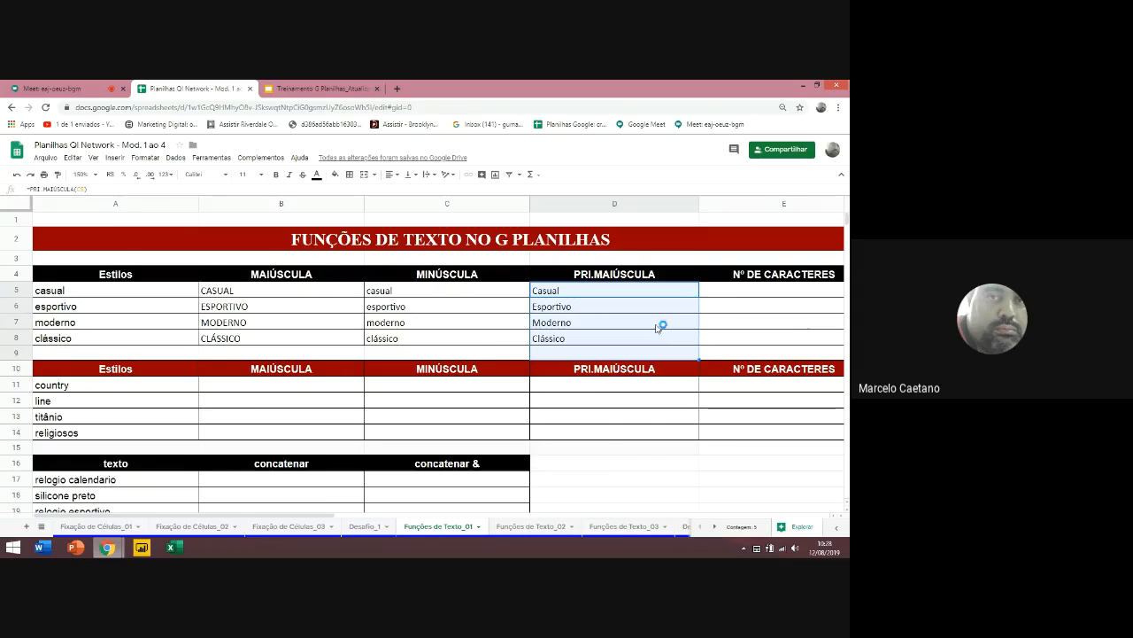
{"action": "left_click", "coordinate": [549, 307]}
{"action": "left_click", "coordinate": [547, 329]}
{"action": "left_click", "coordinate": [547, 344]}
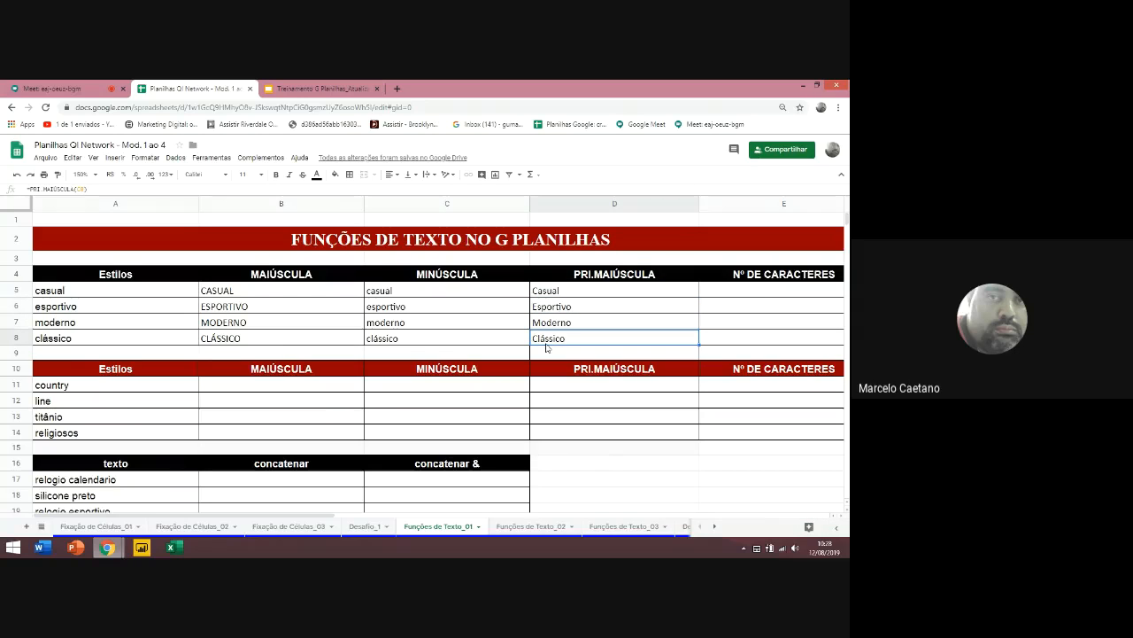
Count the characters of D5 in E5 with =NÚM.CARACT(D5) and fill the formula down to E8
{"action": "left_click", "coordinate": [707, 293]}
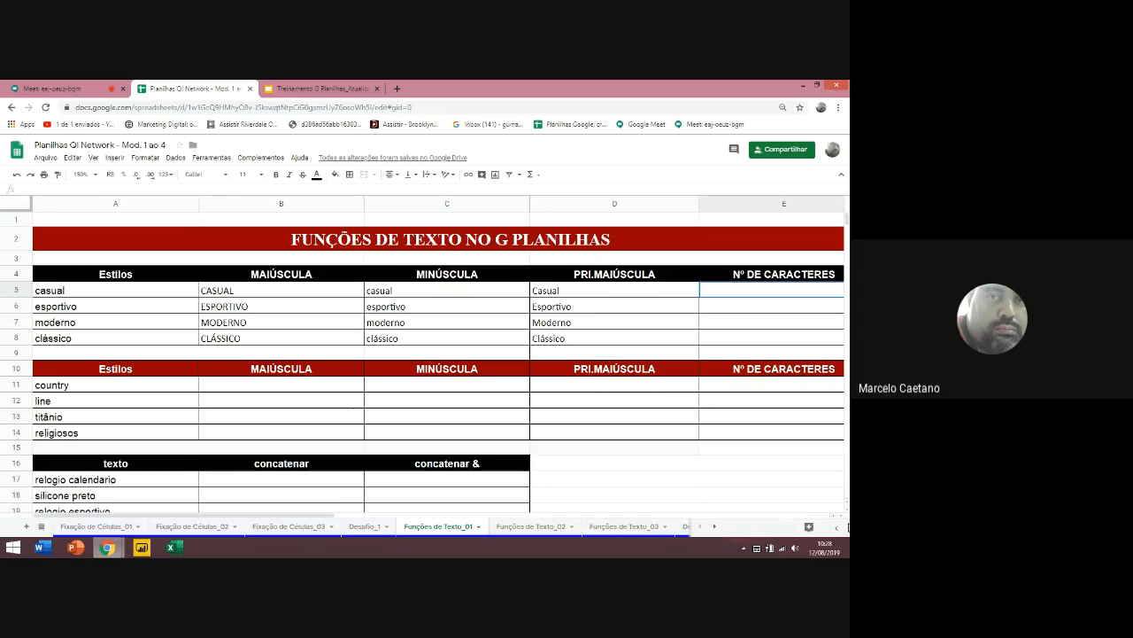
{"action": "left_click", "coordinate": [842, 519]}
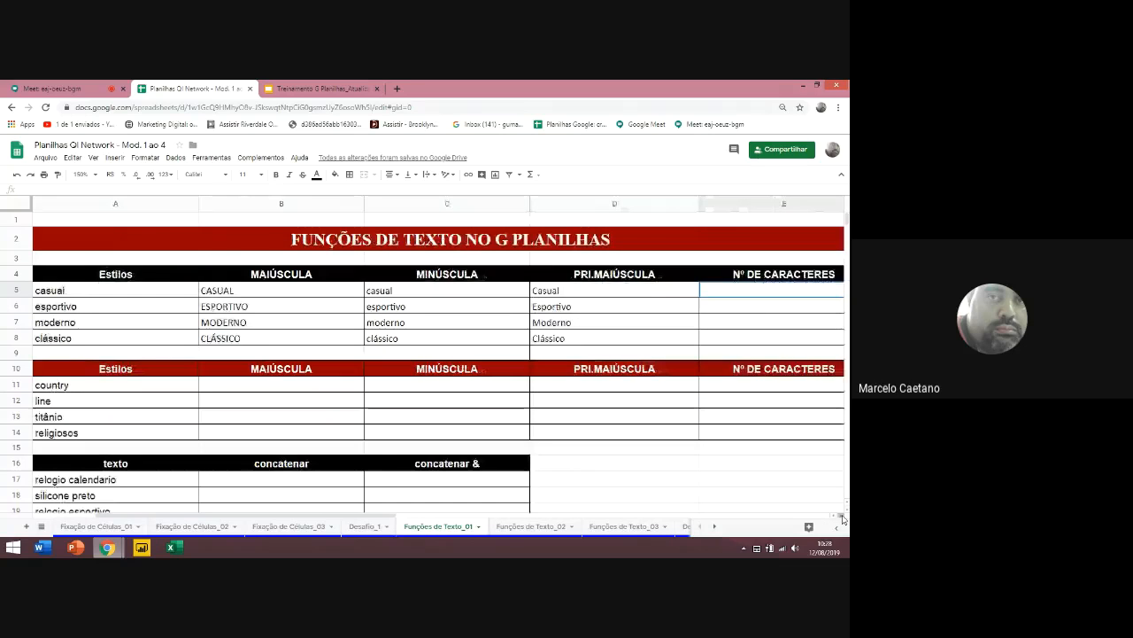
{"action": "type", "text": "="}
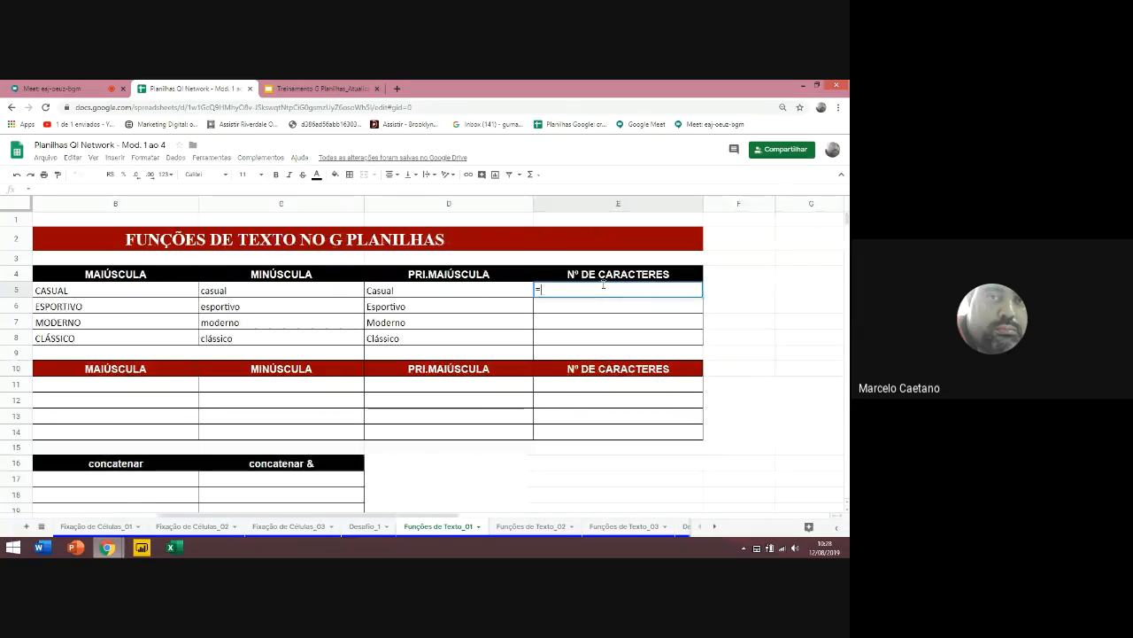
{"action": "type", "text": "n"}
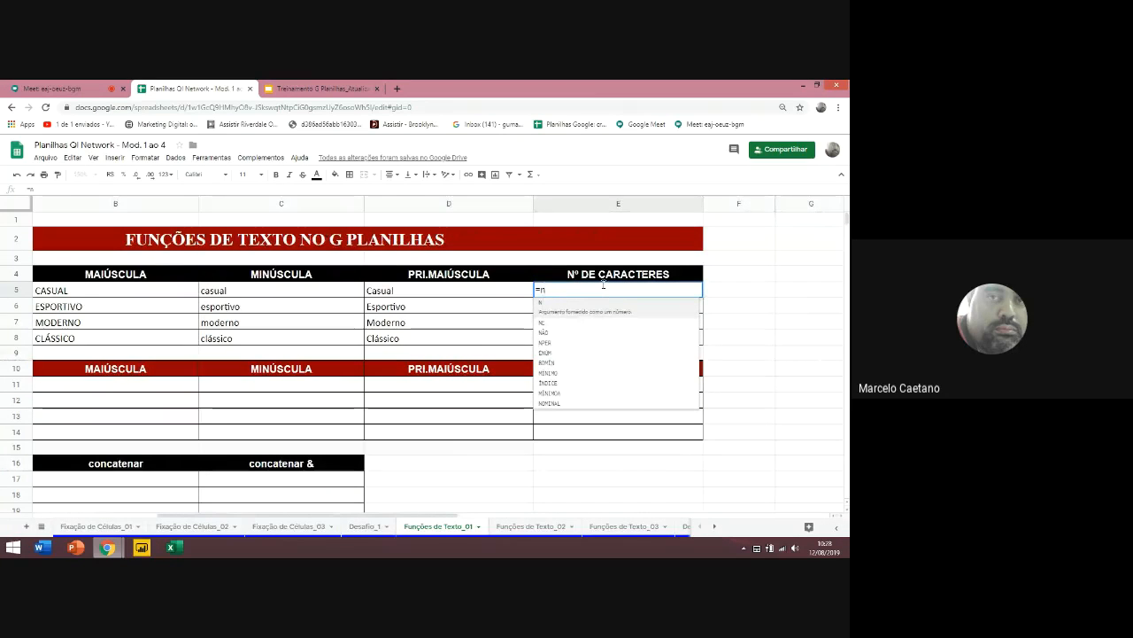
{"action": "type", "text": "úm"}
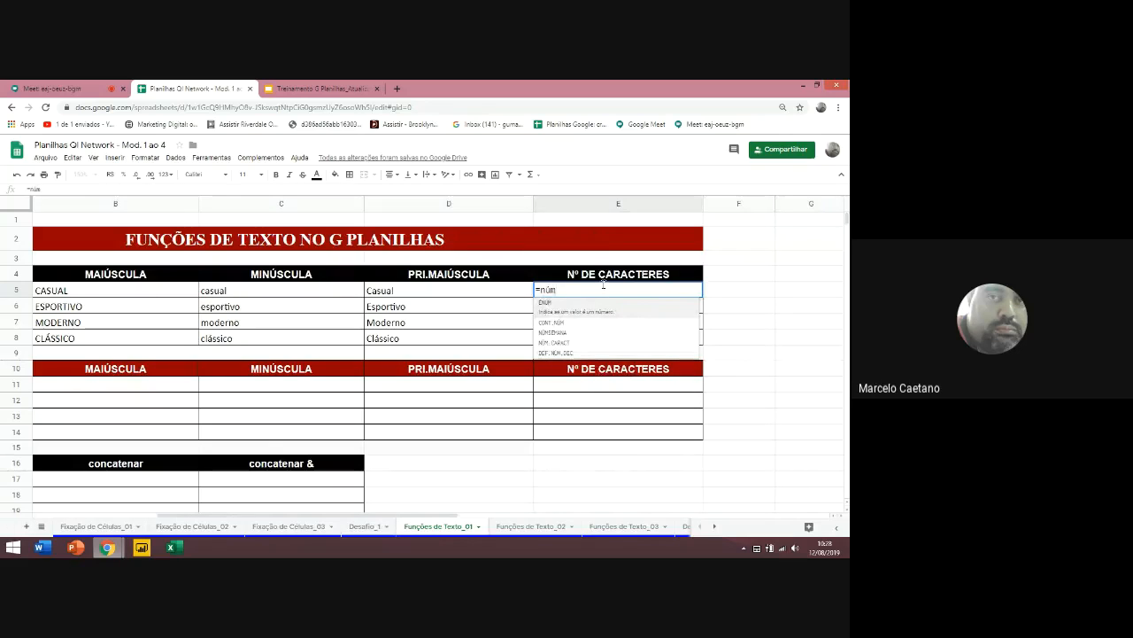
{"action": "type", "text": "."}
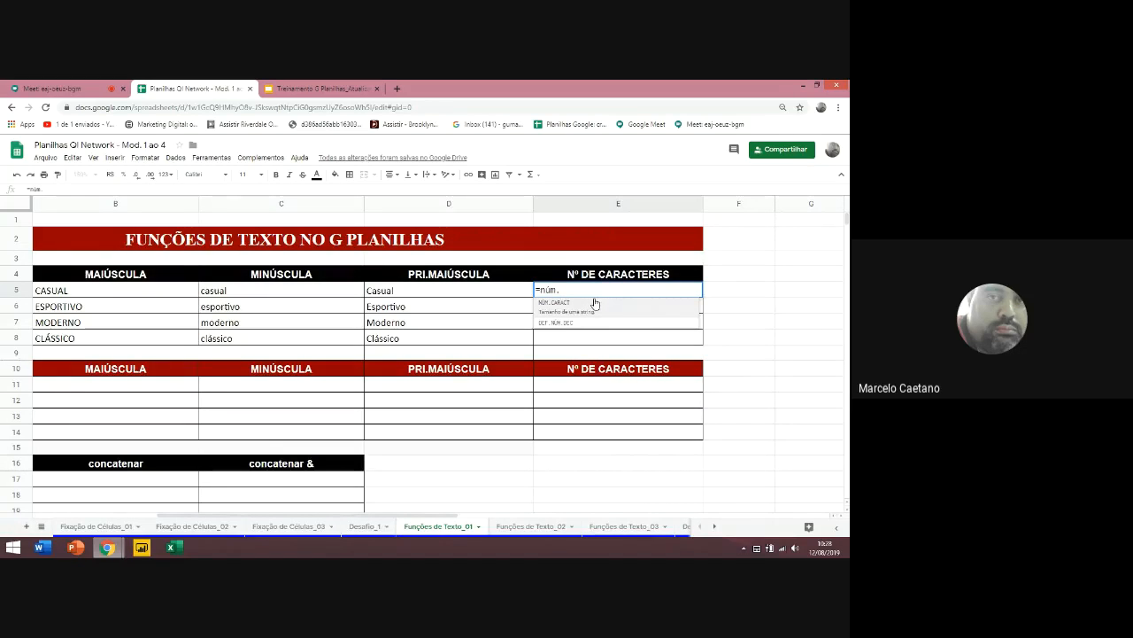
{"action": "left_click", "coordinate": [595, 303]}
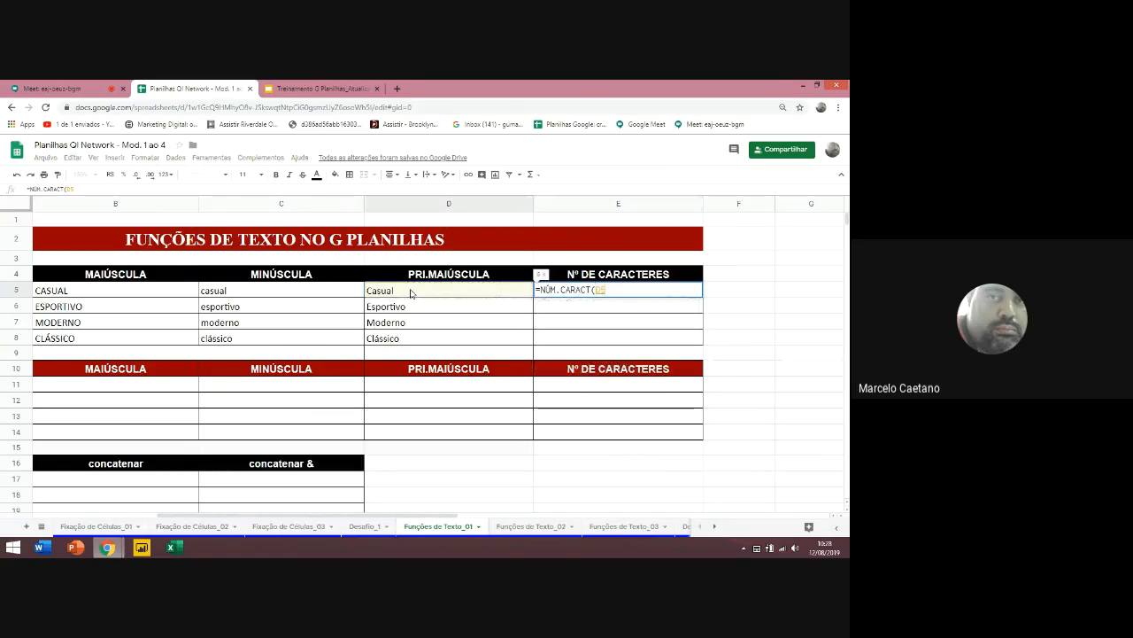
{"action": "key", "text": "Return"}
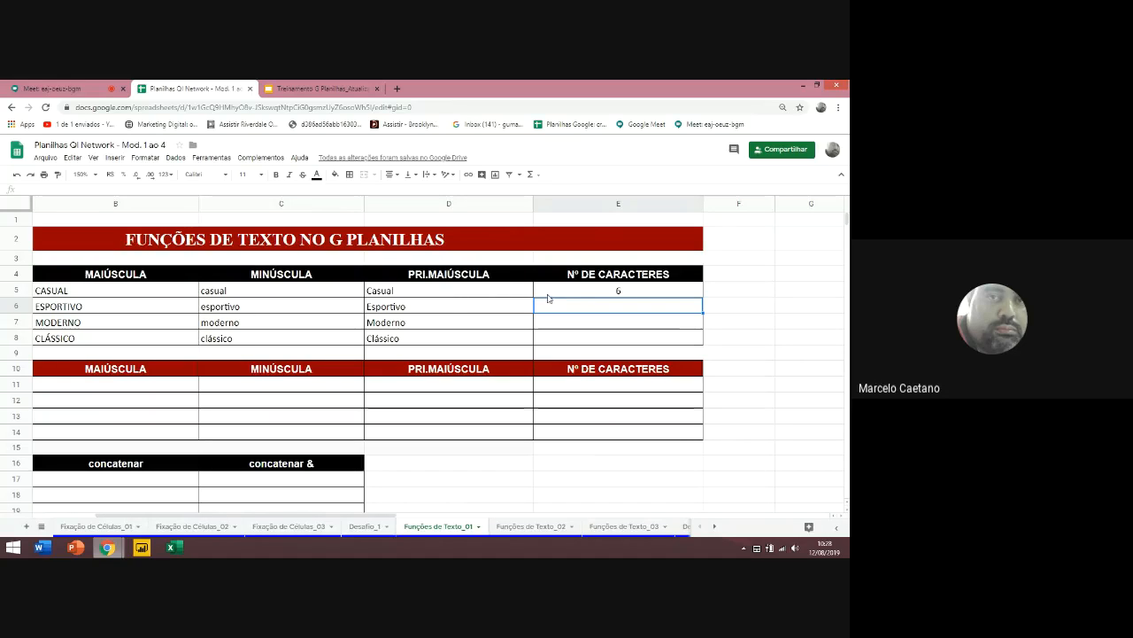
{"action": "left_click", "coordinate": [574, 295]}
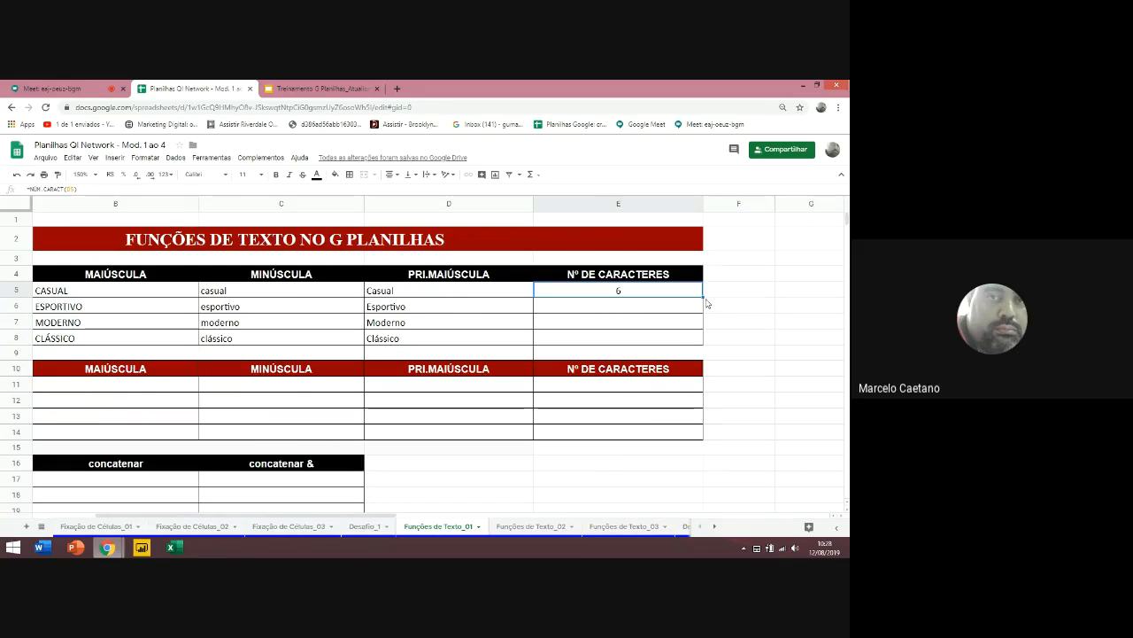
{"action": "left_click_drag", "start_coordinate": [703, 298], "coordinate": [700, 346]}
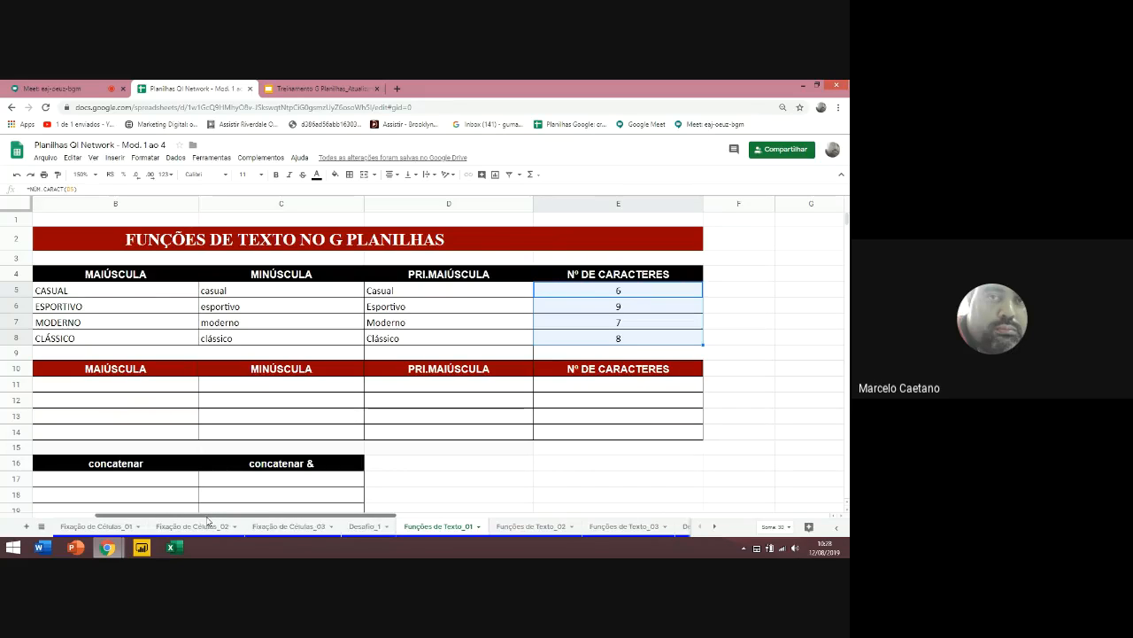
Begin a formula with the suggested CONCATENAR function in B17, the first concatenar cell of the black-header text table
{"action": "left_click_drag", "start_coordinate": [207, 519], "coordinate": [191, 521]}
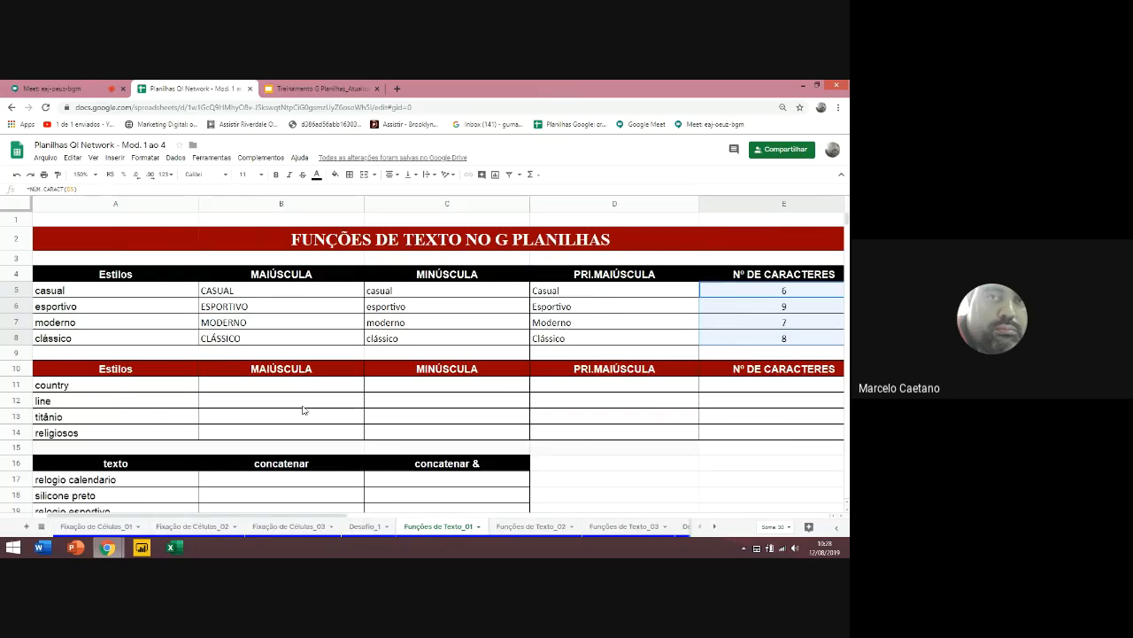
{"action": "scroll", "coordinate": [302, 409], "scroll_direction": "down", "scroll_amount": 5}
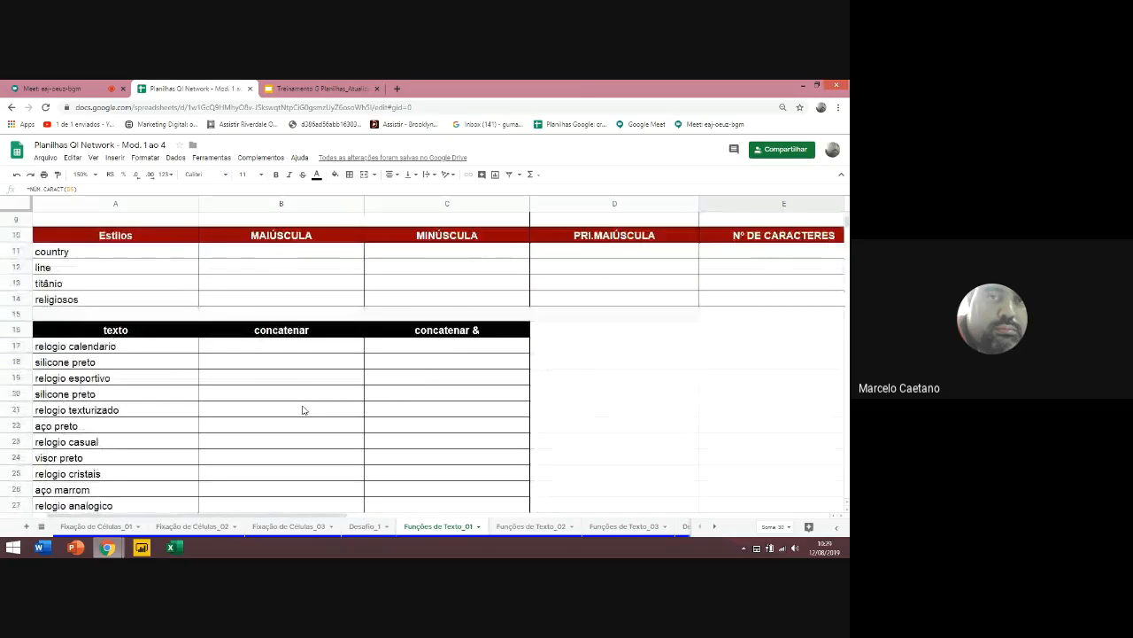
{"action": "scroll", "coordinate": [302, 408], "scroll_direction": "down", "scroll_amount": 3}
{"action": "scroll", "coordinate": [310, 245], "scroll_direction": "down", "scroll_amount": 2}
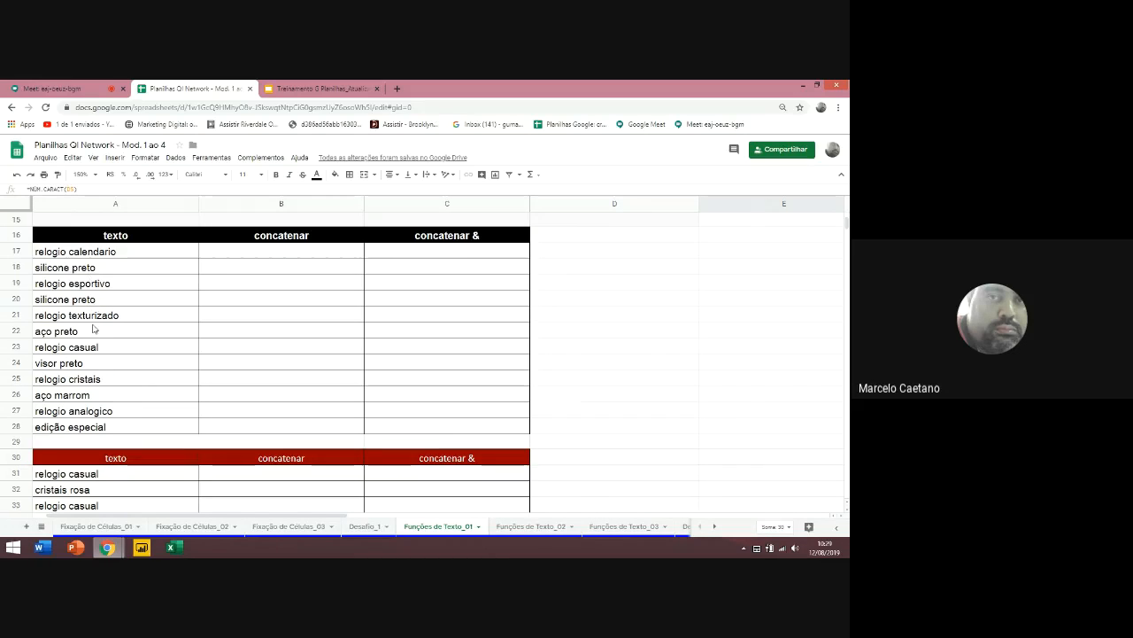
{"action": "left_click", "coordinate": [266, 255]}
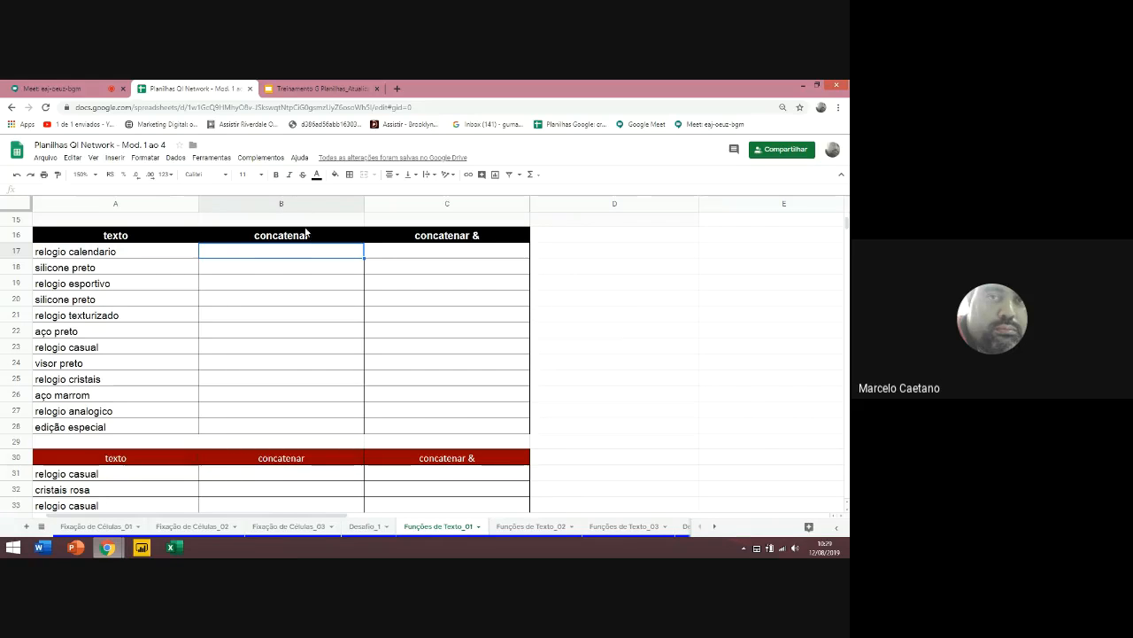
{"action": "type", "text": "="}
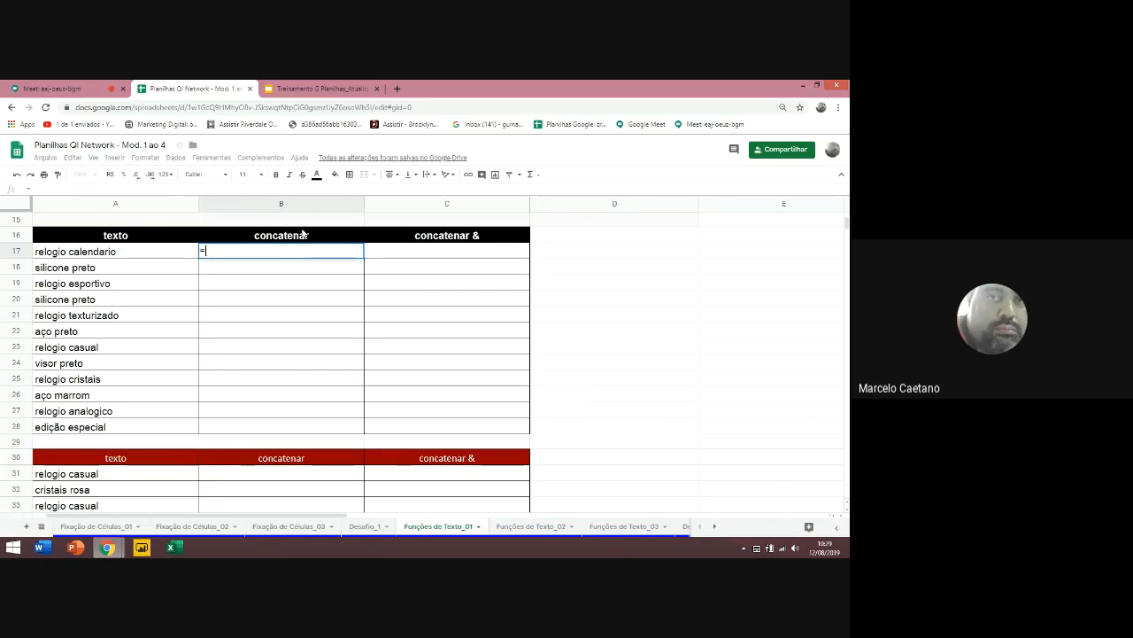
{"action": "type", "text": "con"}
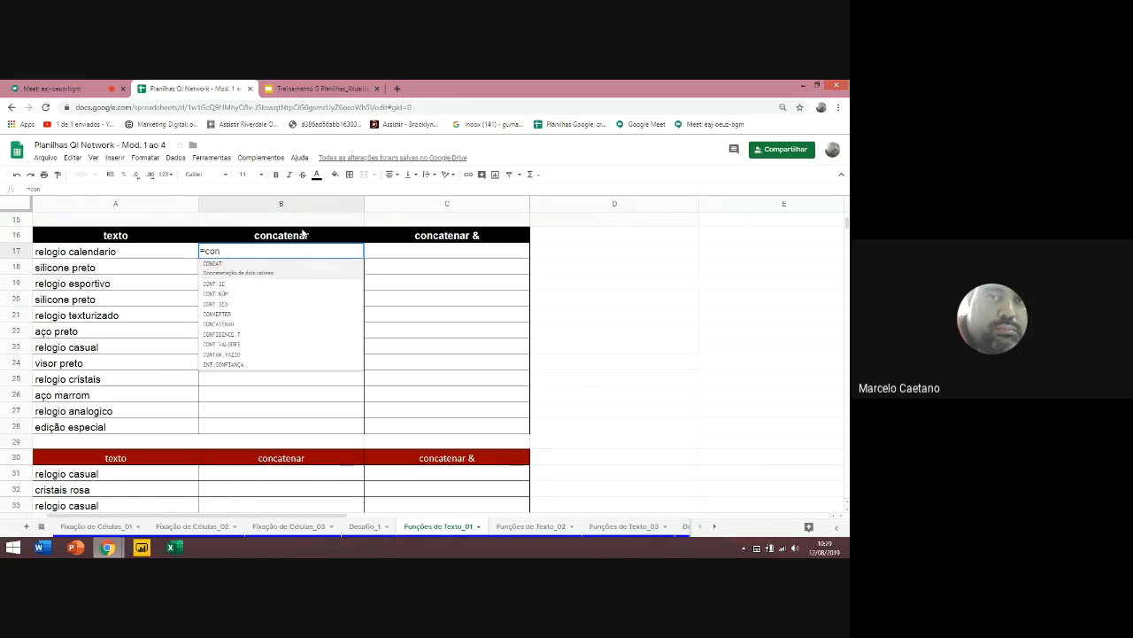
{"action": "type", "text": "c"}
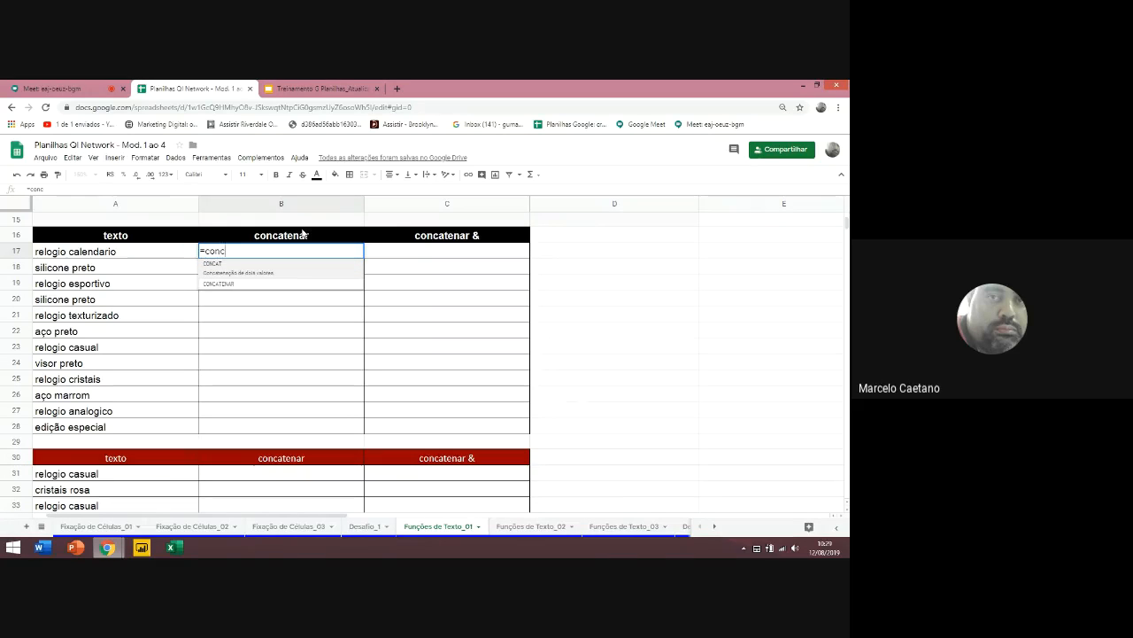
{"action": "type", "text": "a"}
{"action": "left_click", "coordinate": [236, 284]}
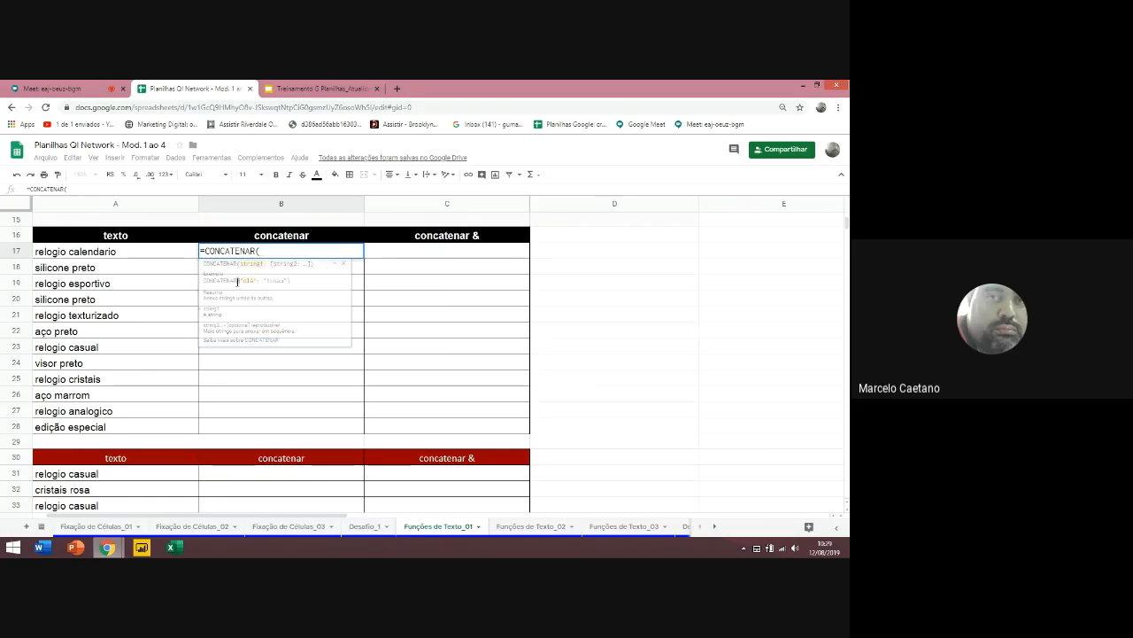
{"action": "left_click", "coordinate": [111, 253]}
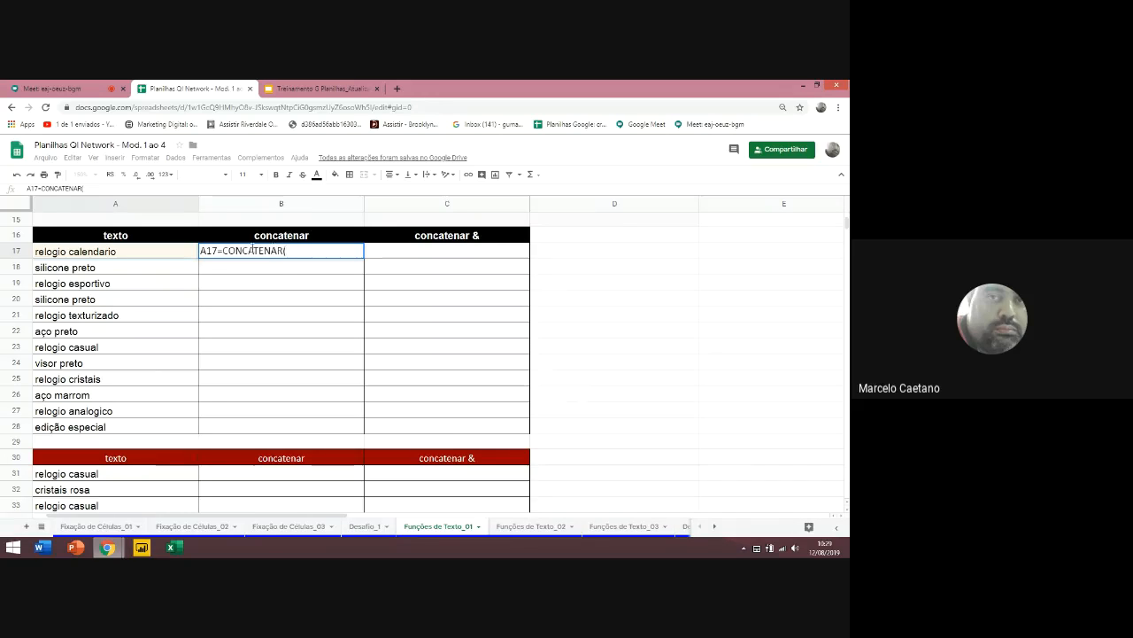
{"action": "key", "text": "BackSpace"}
{"action": "key", "text": "BackSpace"}
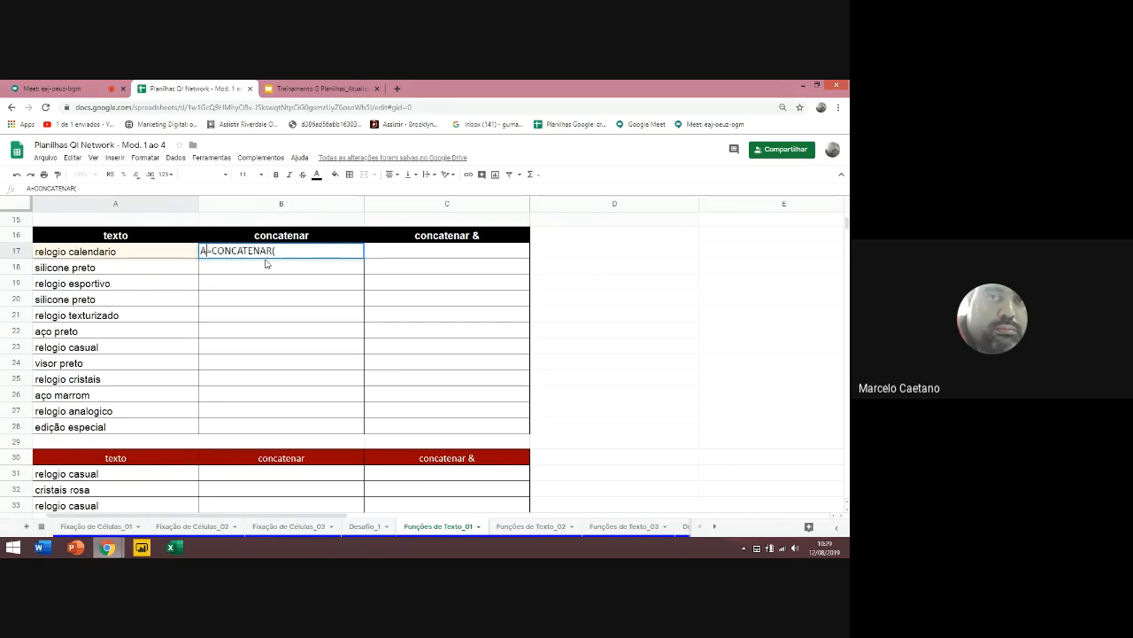
{"action": "key", "text": "BackSpace"}
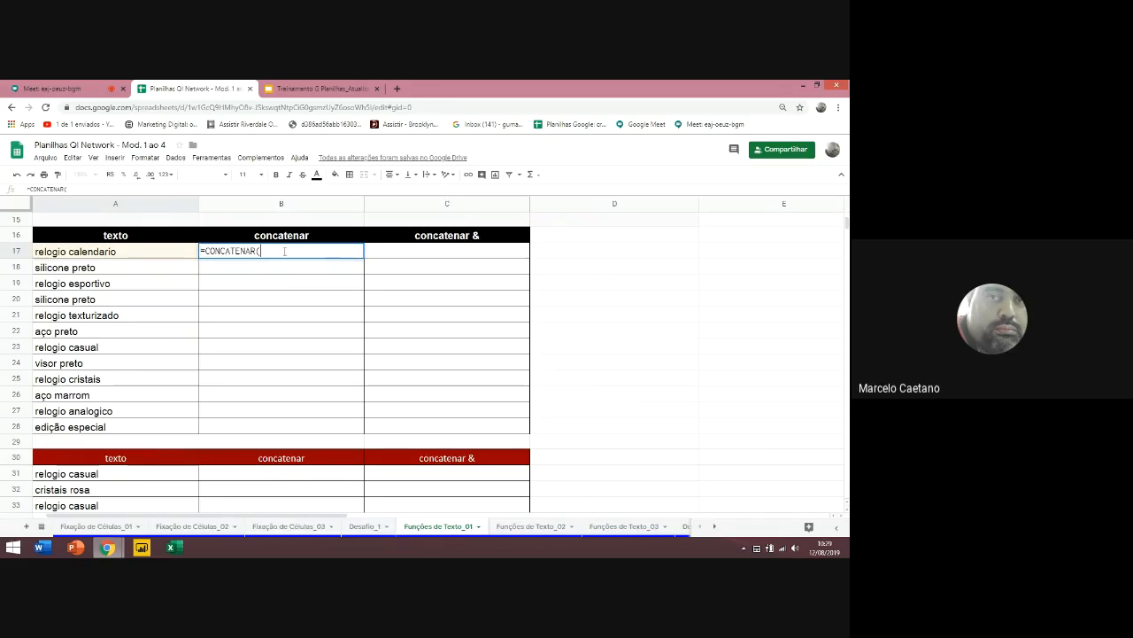
Complete the B17 formula as =CONCATENAR(A17;" ";A18) to join the first two texts with a space
{"action": "left_click", "coordinate": [113, 252]}
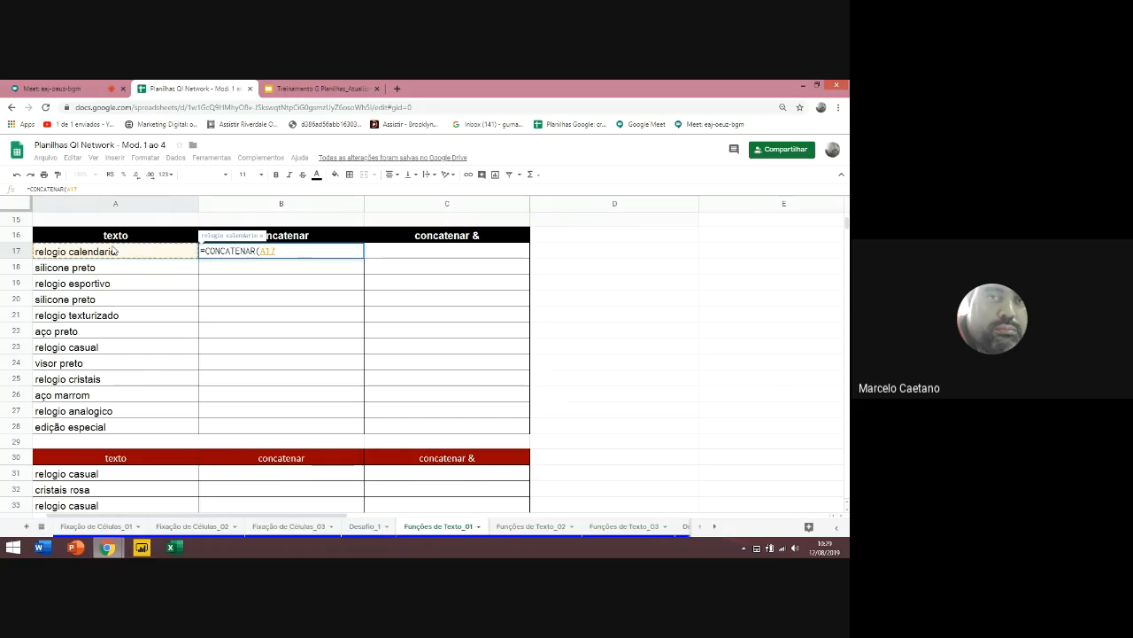
{"action": "type", "text": ";"}
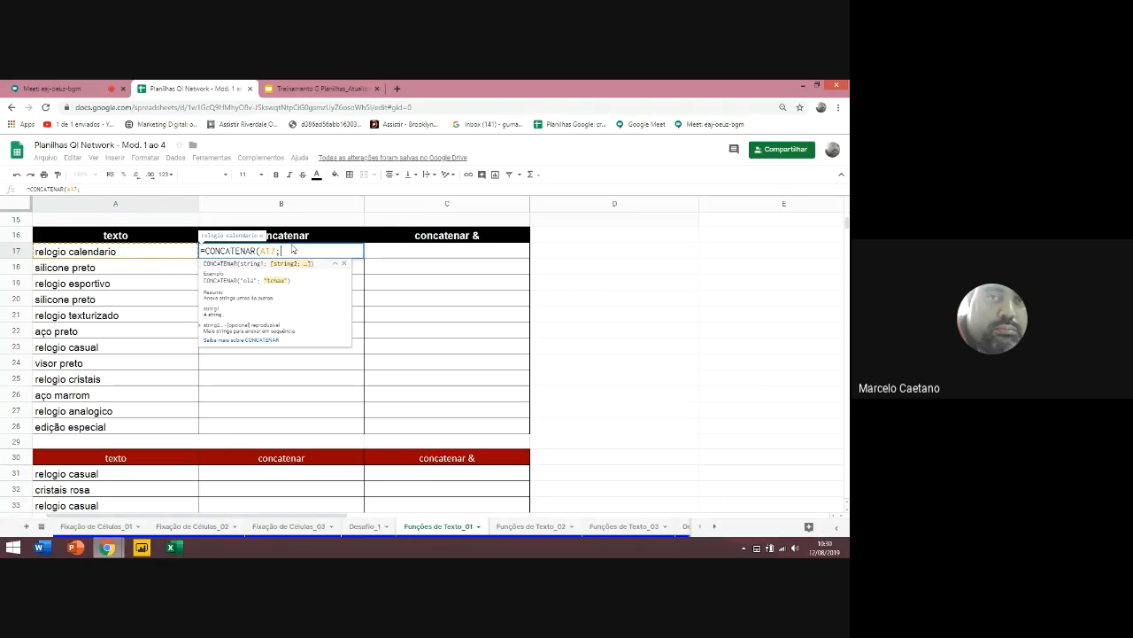
{"action": "type", "text": "\" \""}
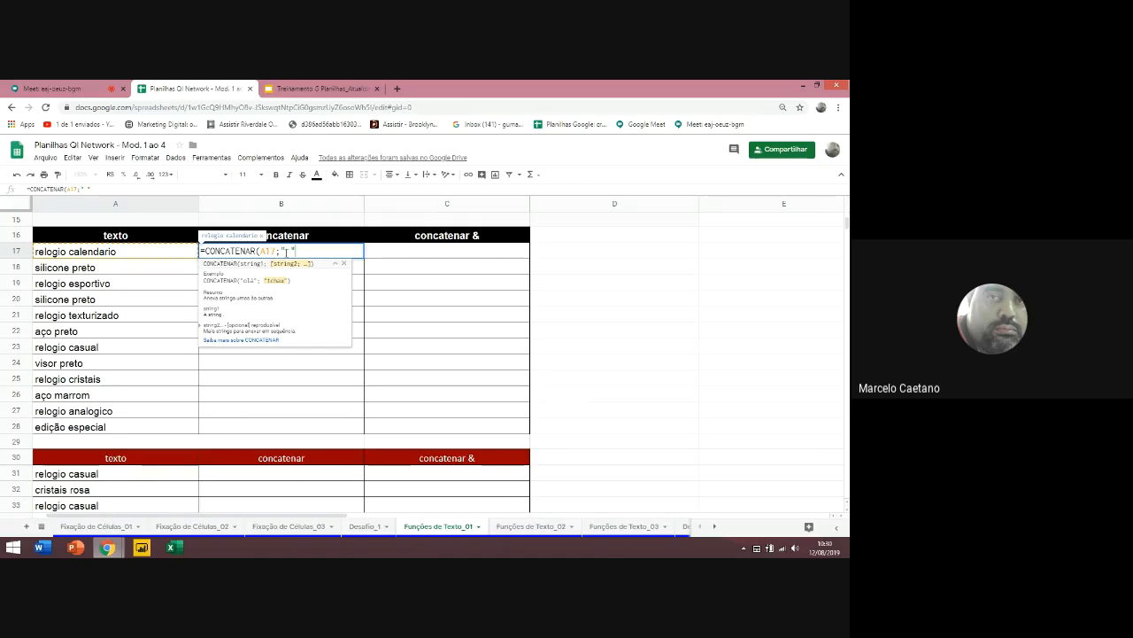
{"action": "type", "text": ";"}
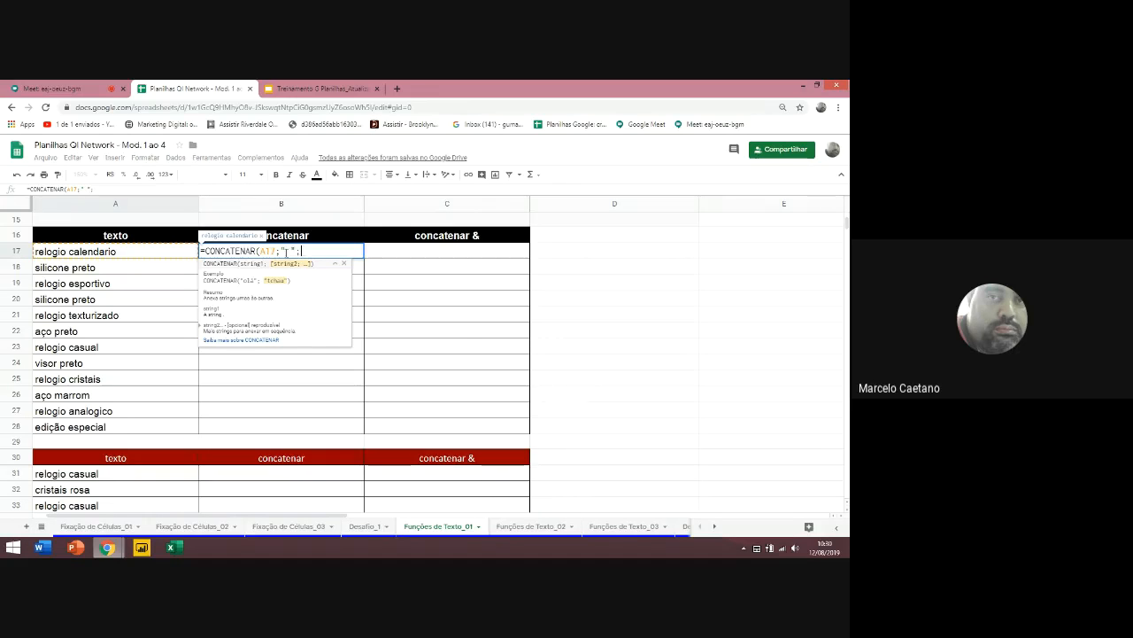
{"action": "left_click", "coordinate": [116, 264]}
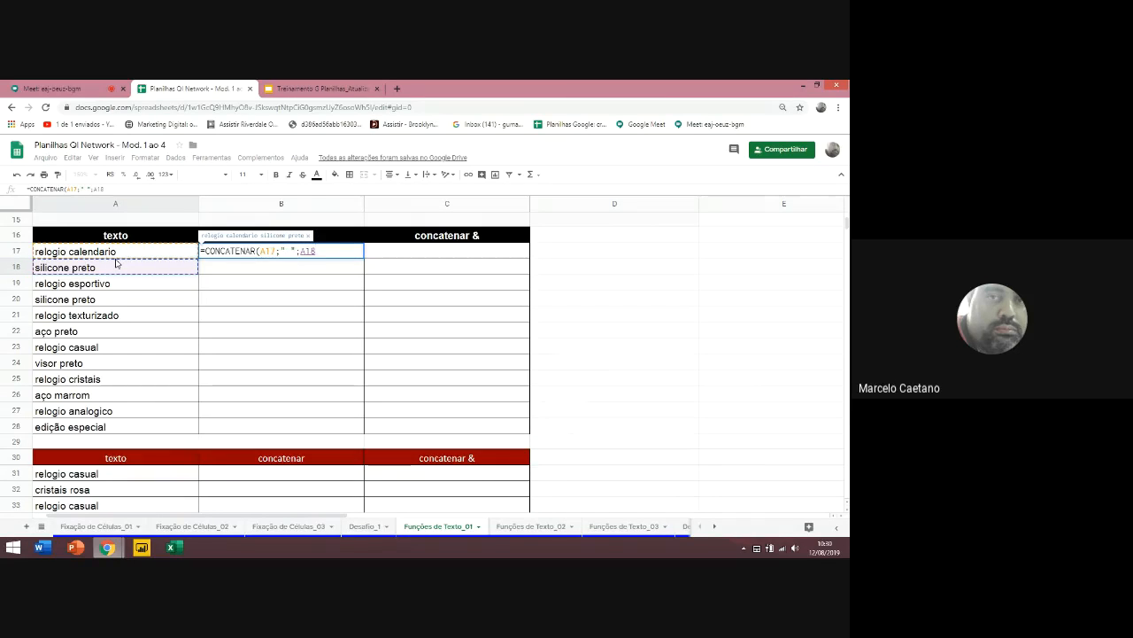
{"action": "type", "text": ")"}
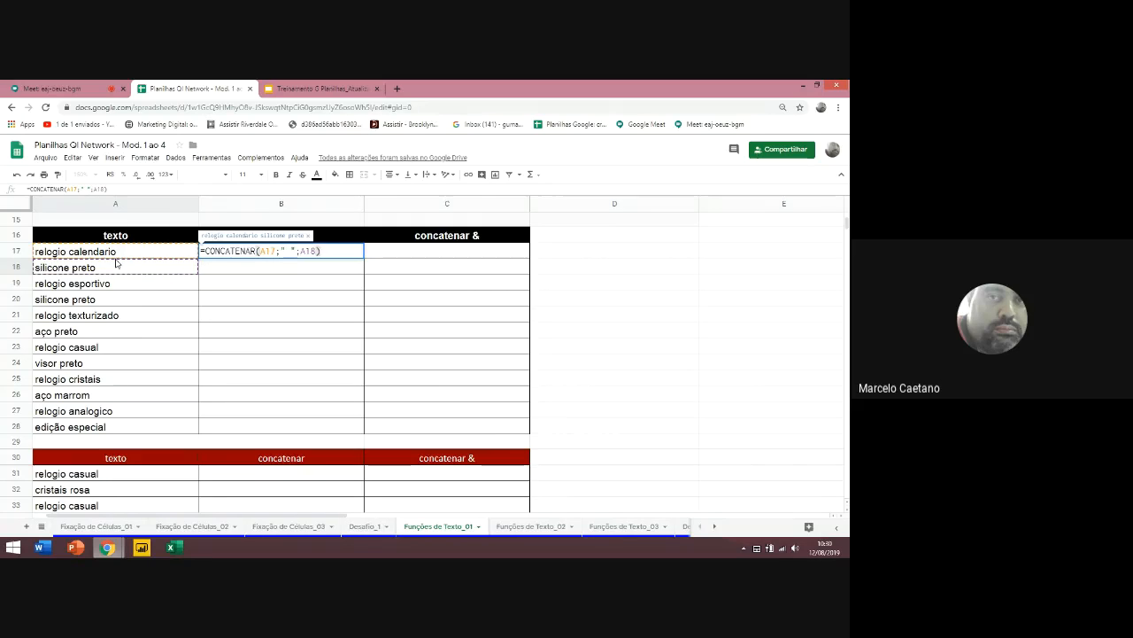
{"action": "key", "text": "Return"}
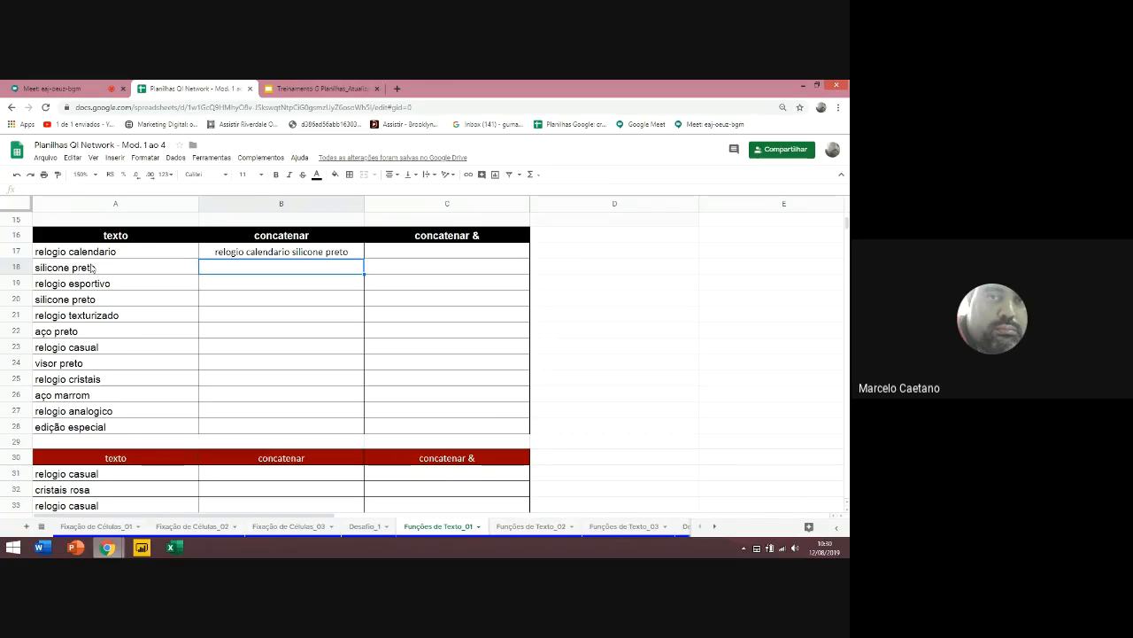
Fill the B17 formula into every row down to B28 and clear the copies from B18:B28
{"action": "left_click", "coordinate": [239, 256]}
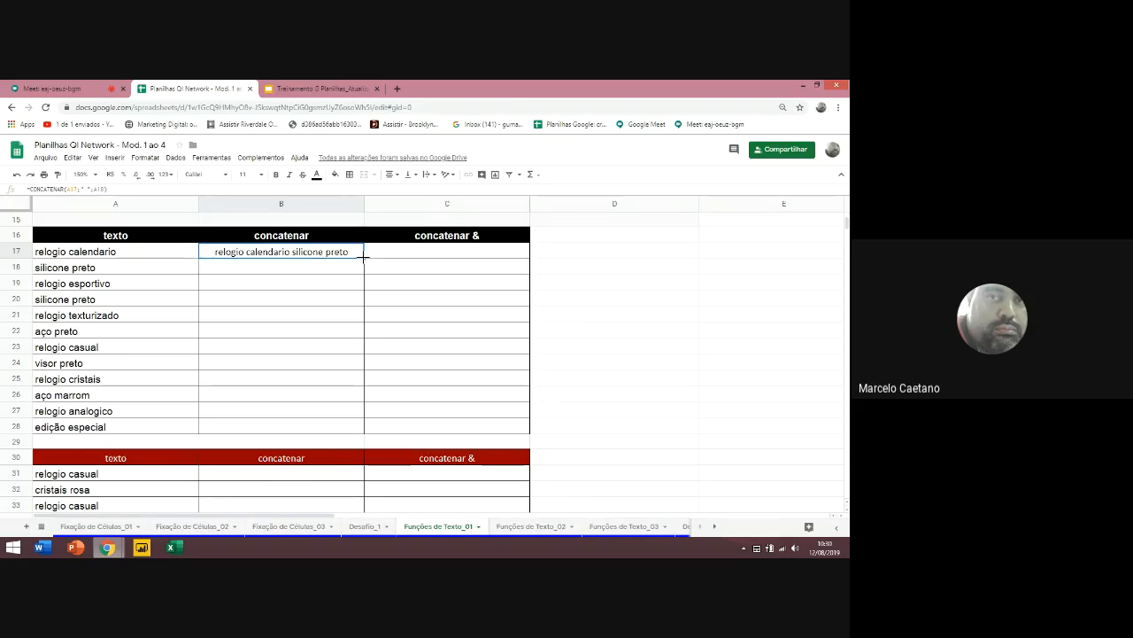
{"action": "left_click_drag", "start_coordinate": [363, 256], "coordinate": [358, 431]}
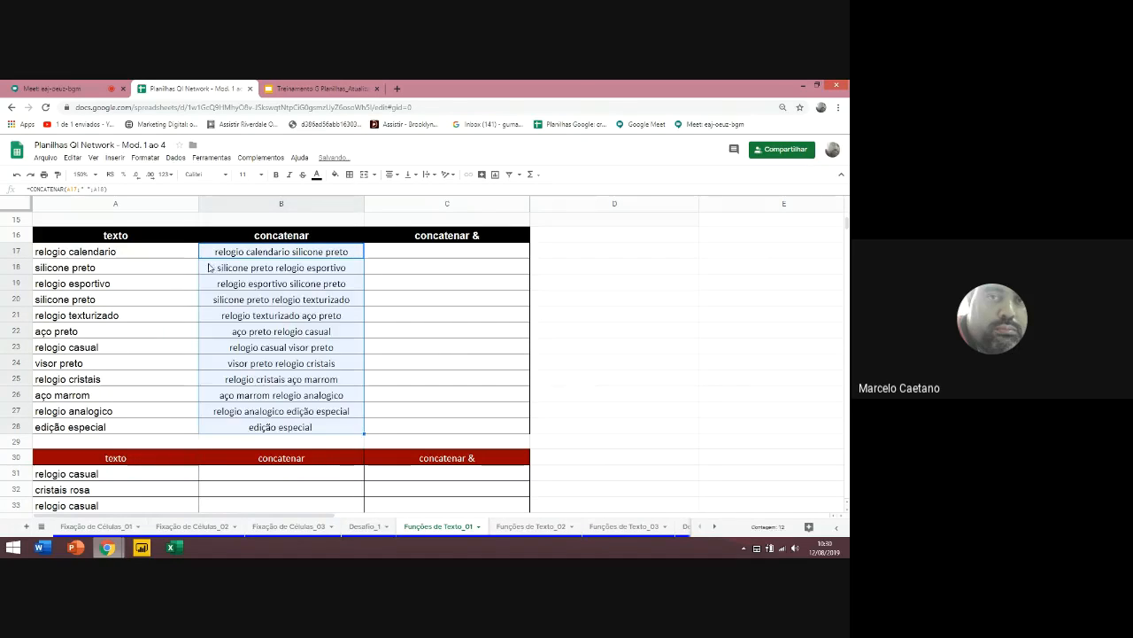
{"action": "left_click", "coordinate": [329, 271]}
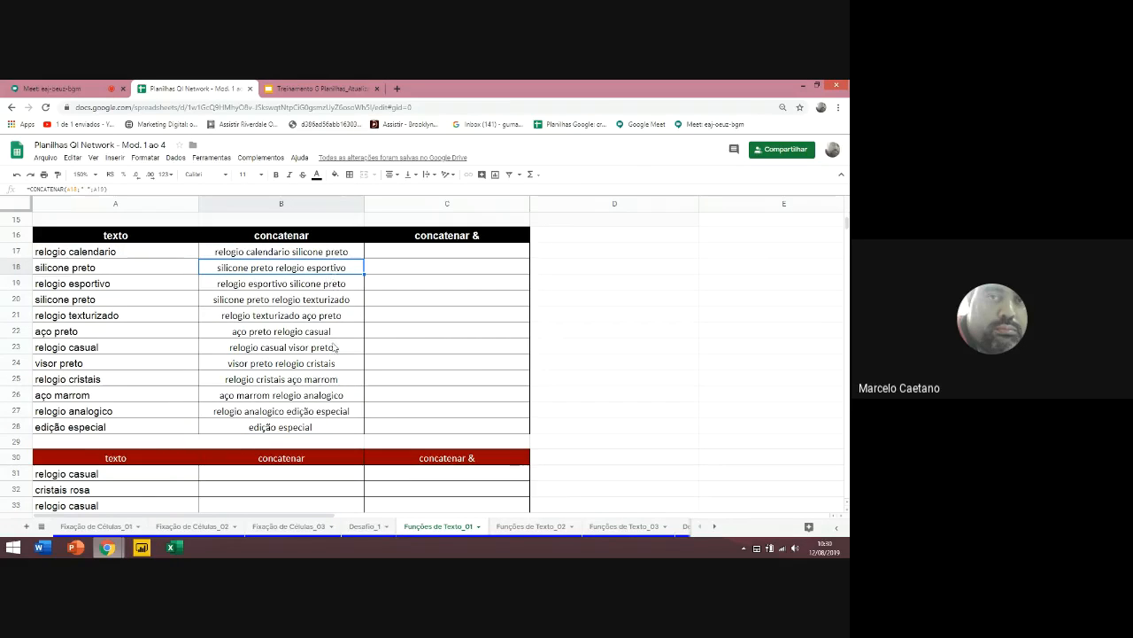
{"action": "left_click", "coordinate": [342, 432], "text": "shift"}
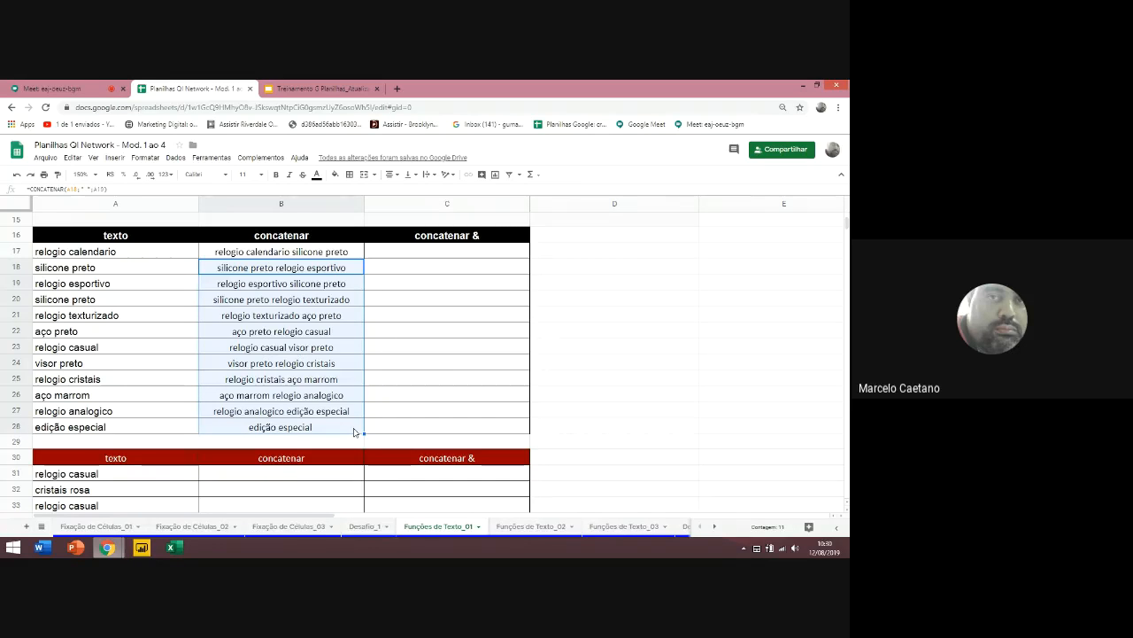
{"action": "key", "text": "Delete"}
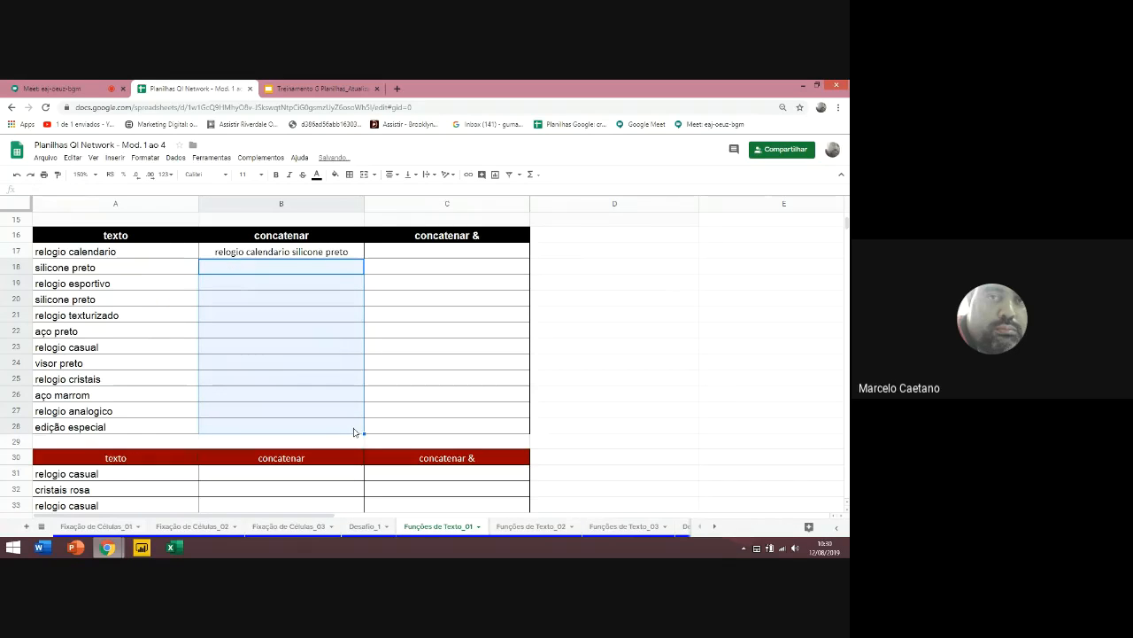
Fill the two-row pattern B17:B18 down to B28 so the formula is copied only to every second row
{"action": "left_click", "coordinate": [337, 255]}
{"action": "key", "text": "shift+Down"}
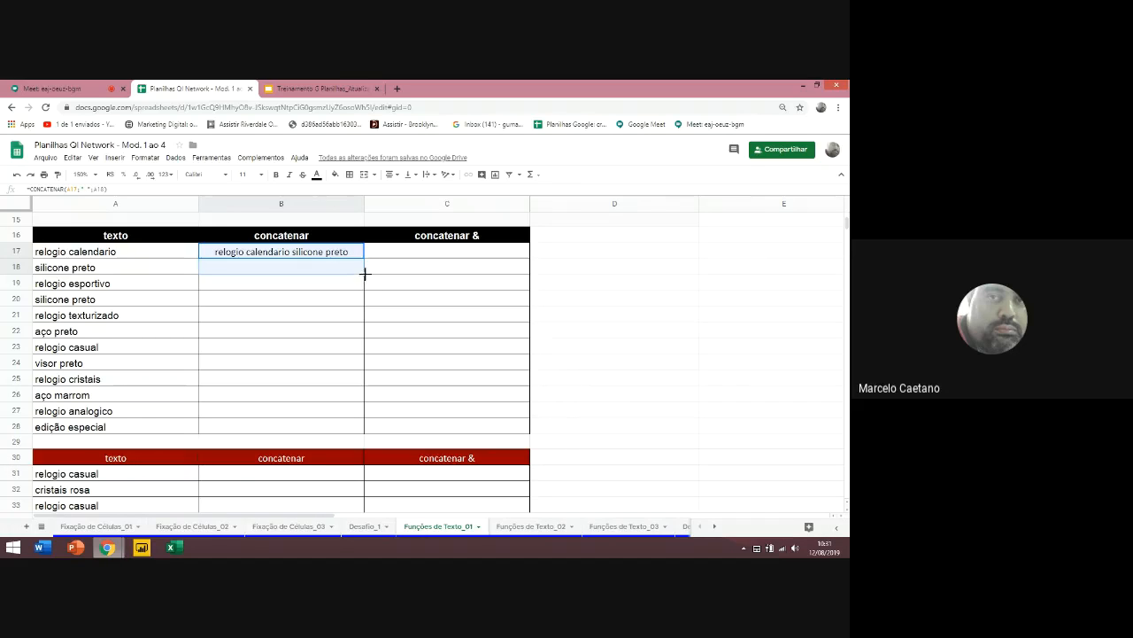
{"action": "left_click_drag", "start_coordinate": [364, 274], "coordinate": [363, 436]}
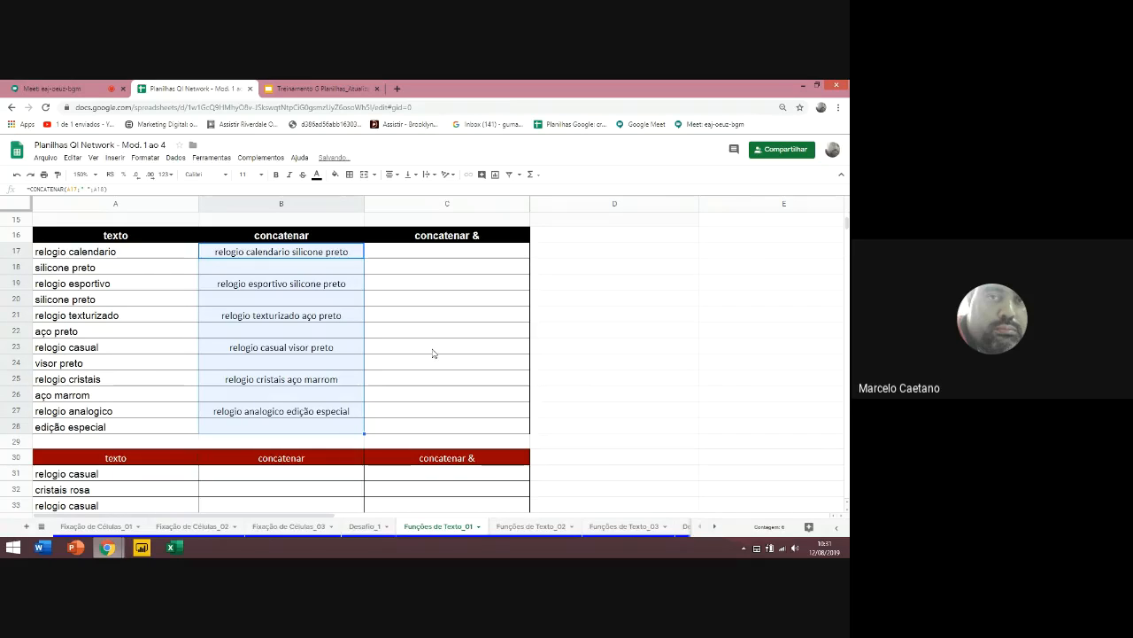
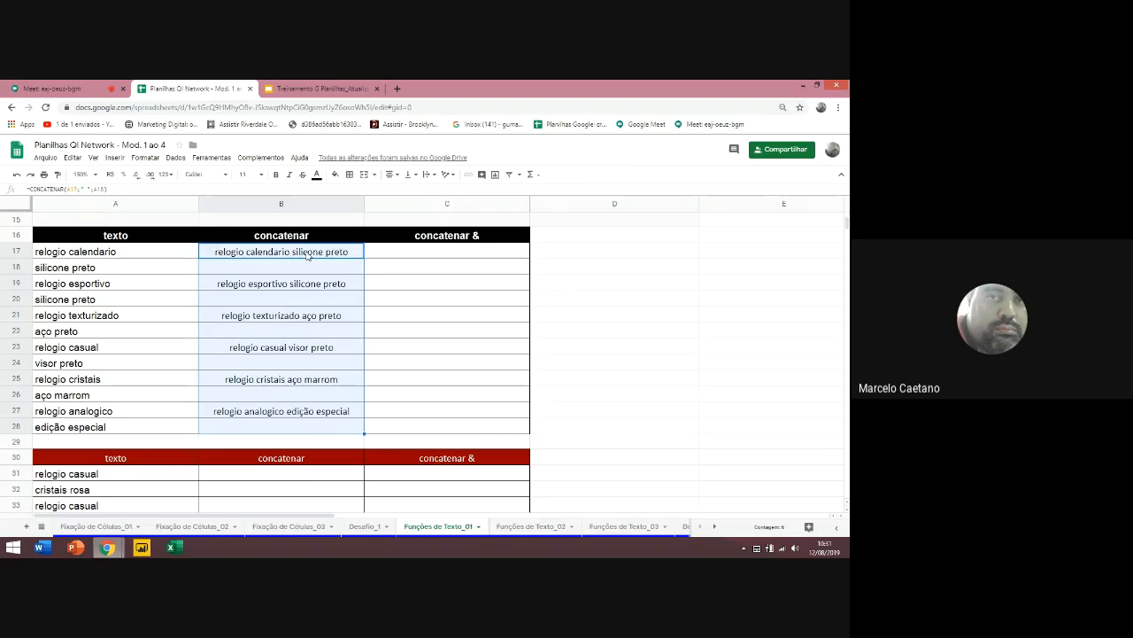
Inspect the CONCATENAR function name in the B17 formula and cancel the edit
{"action": "left_click", "coordinate": [306, 254]}
{"action": "double_click", "coordinate": [306, 253]}
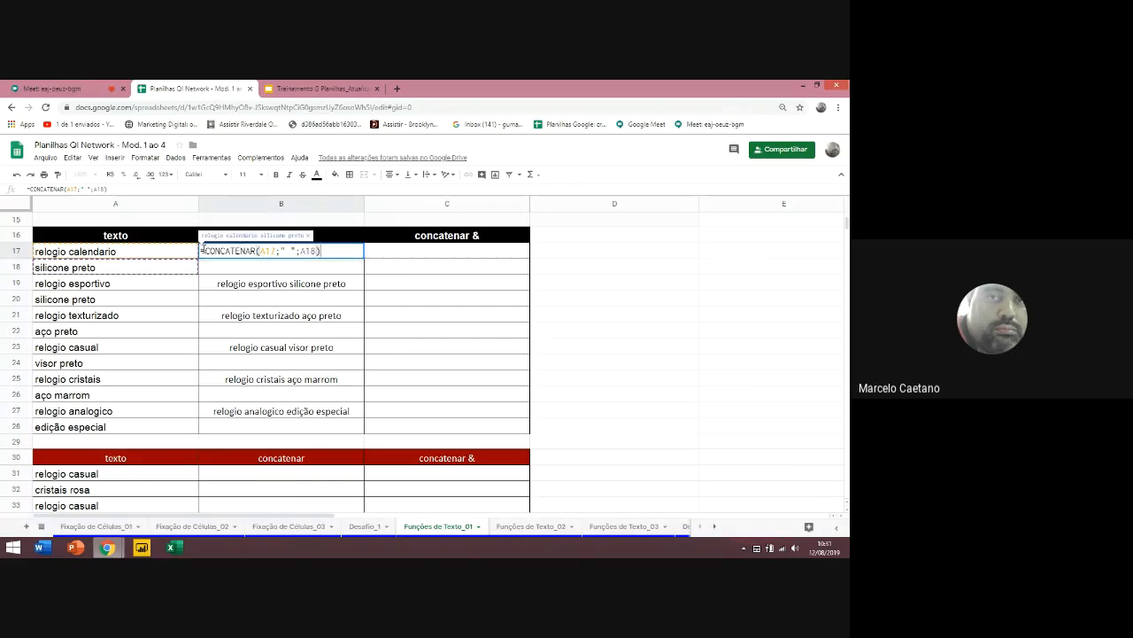
{"action": "left_click_drag", "start_coordinate": [203, 251], "coordinate": [256, 250]}
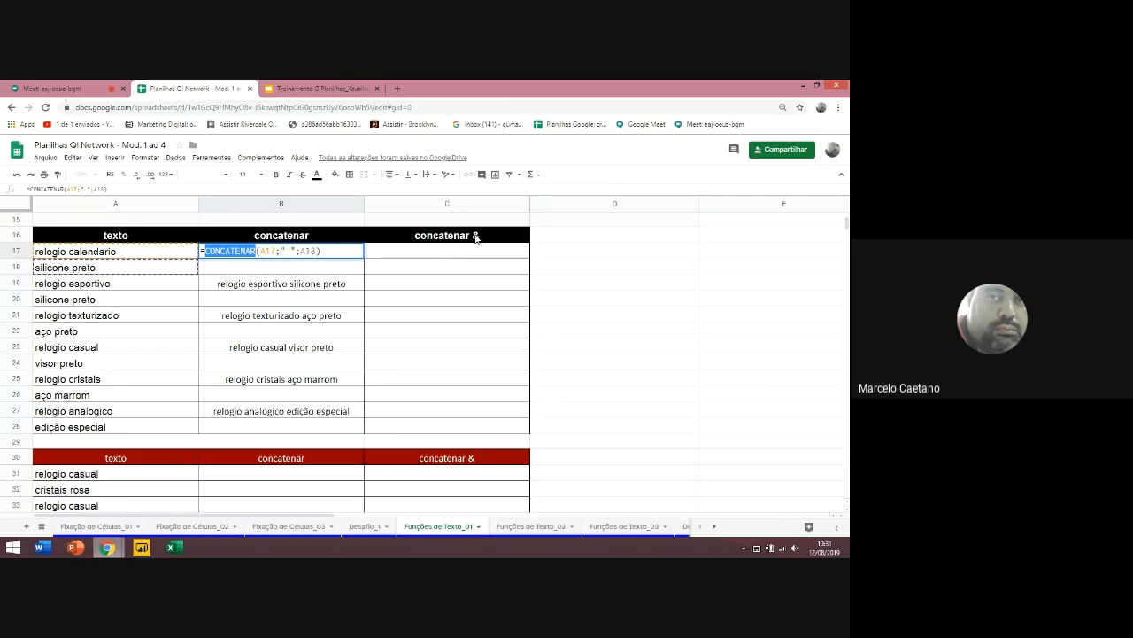
{"action": "left_click", "coordinate": [459, 254]}
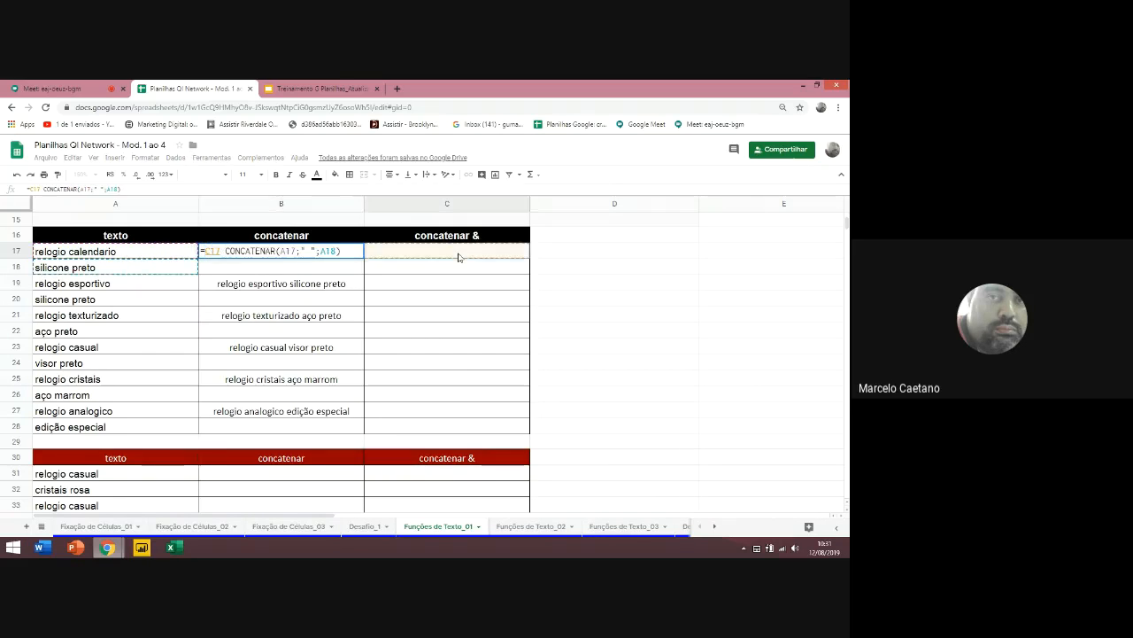
{"action": "key", "text": "Escape"}
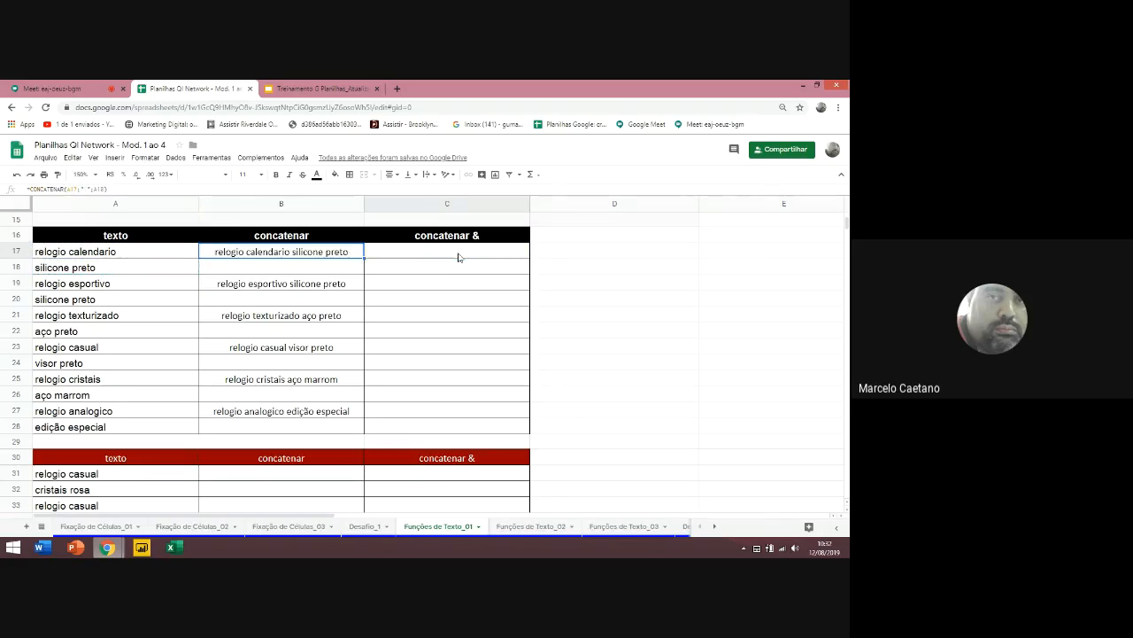
Join A17 and A18 with a space in C17 using the ampersand formula =A17&" "&A18
{"action": "type", "text": "="}
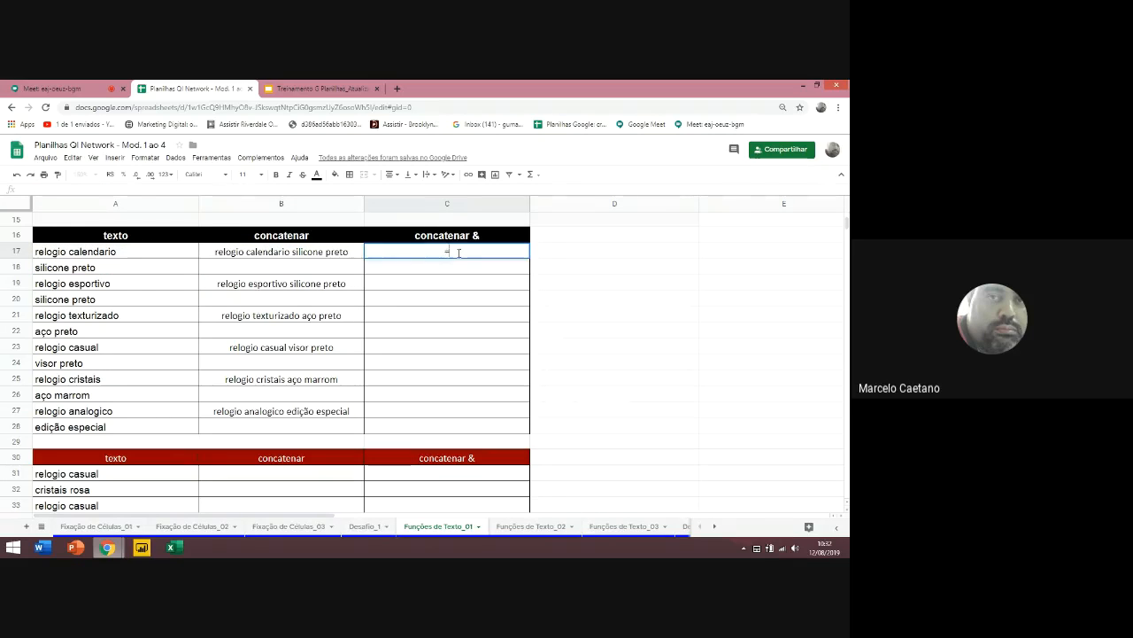
{"action": "left_click", "coordinate": [103, 252]}
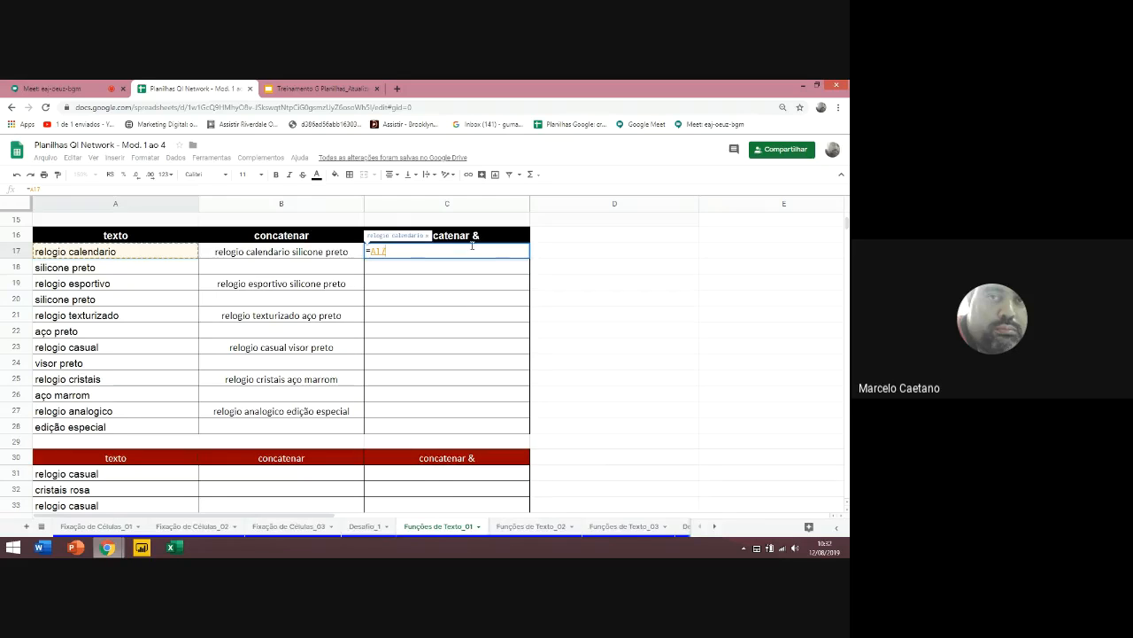
{"action": "type", "text": "&"}
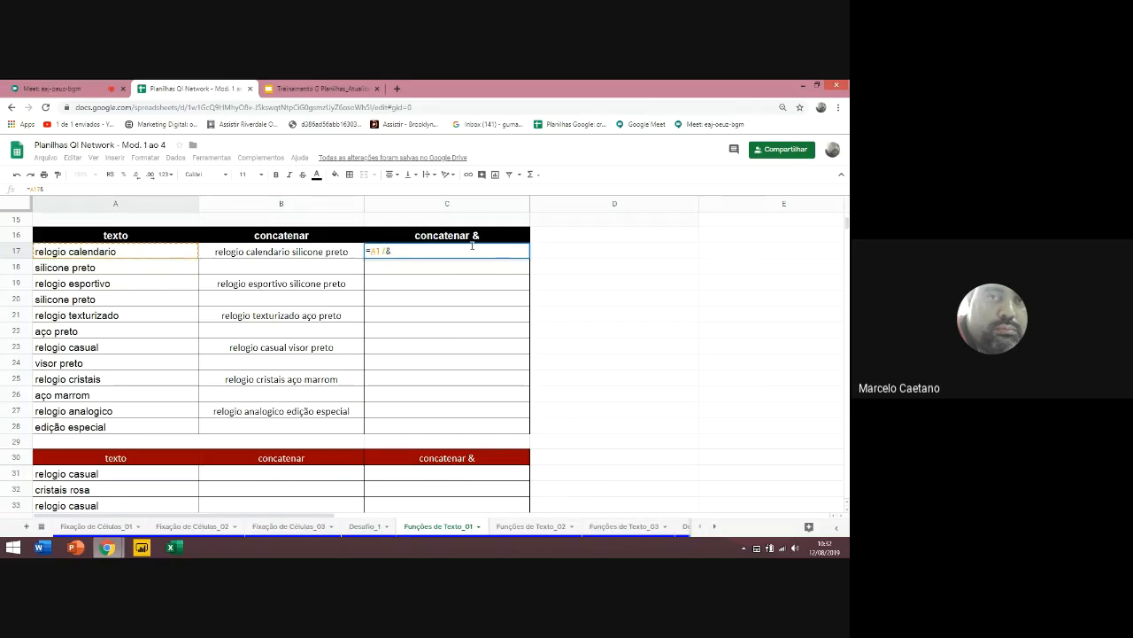
{"action": "type", "text": "\" "}
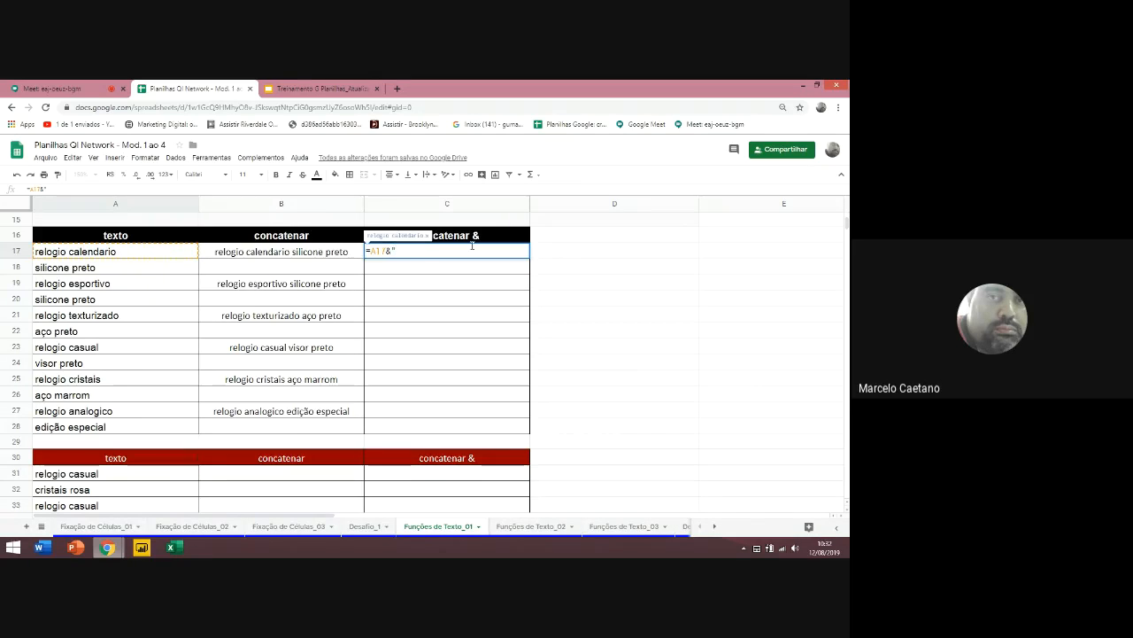
{"action": "type", "text": "\""}
{"action": "type", "text": "&"}
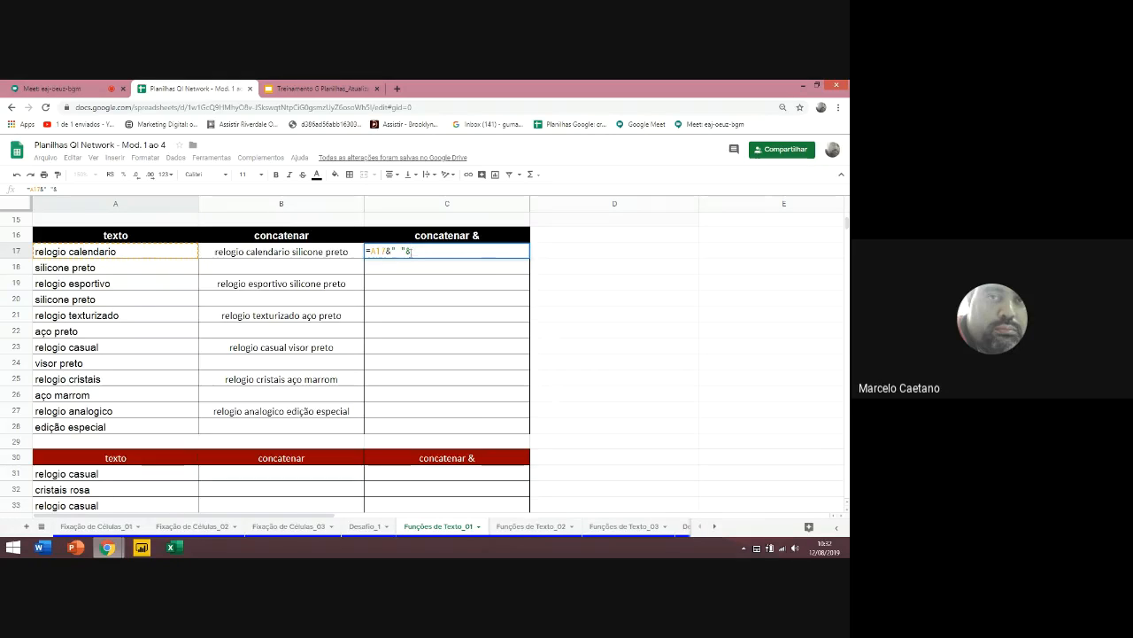
{"action": "left_click", "coordinate": [100, 270]}
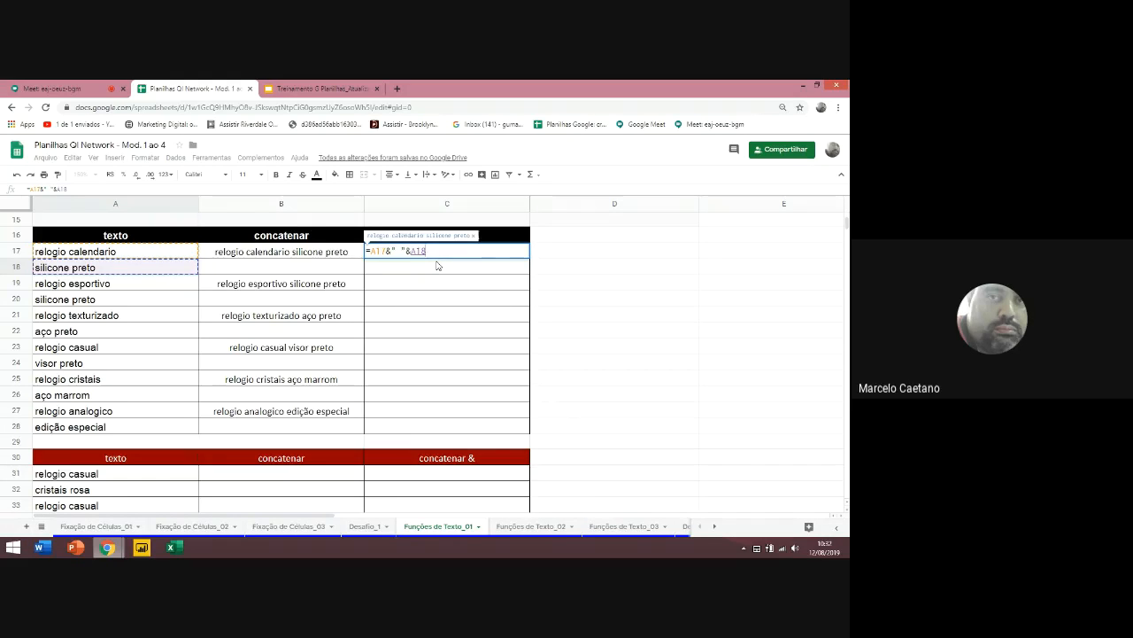
{"action": "key", "text": "Return"}
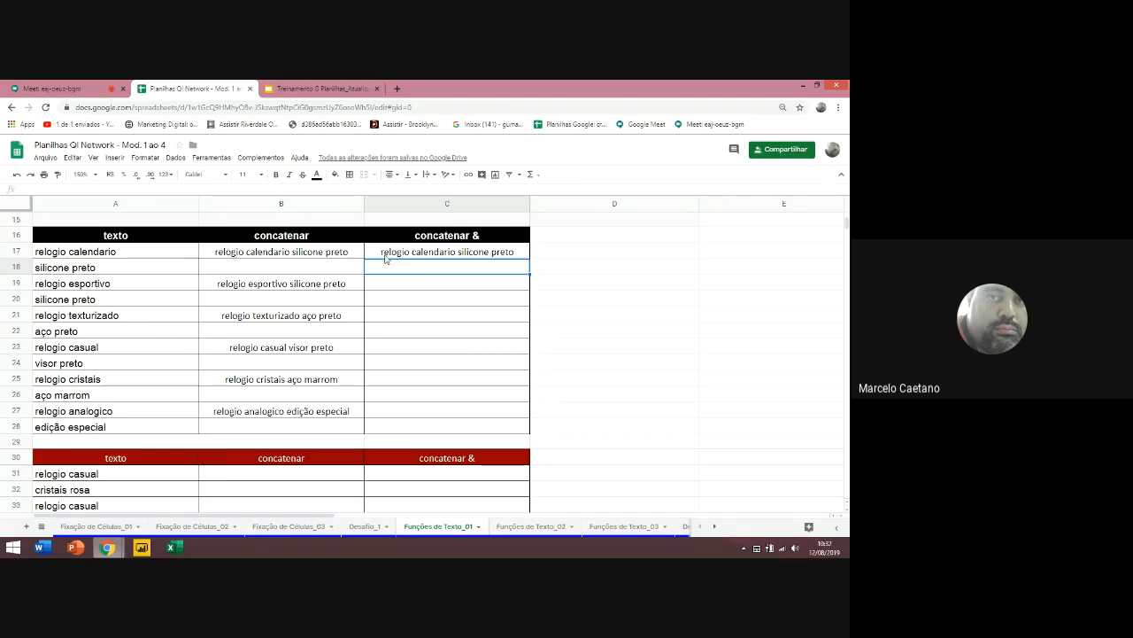
Fill the two-row pattern C17:C18 down to C28 so the ampersand formula is copied to every second row
{"action": "left_click", "coordinate": [507, 256]}
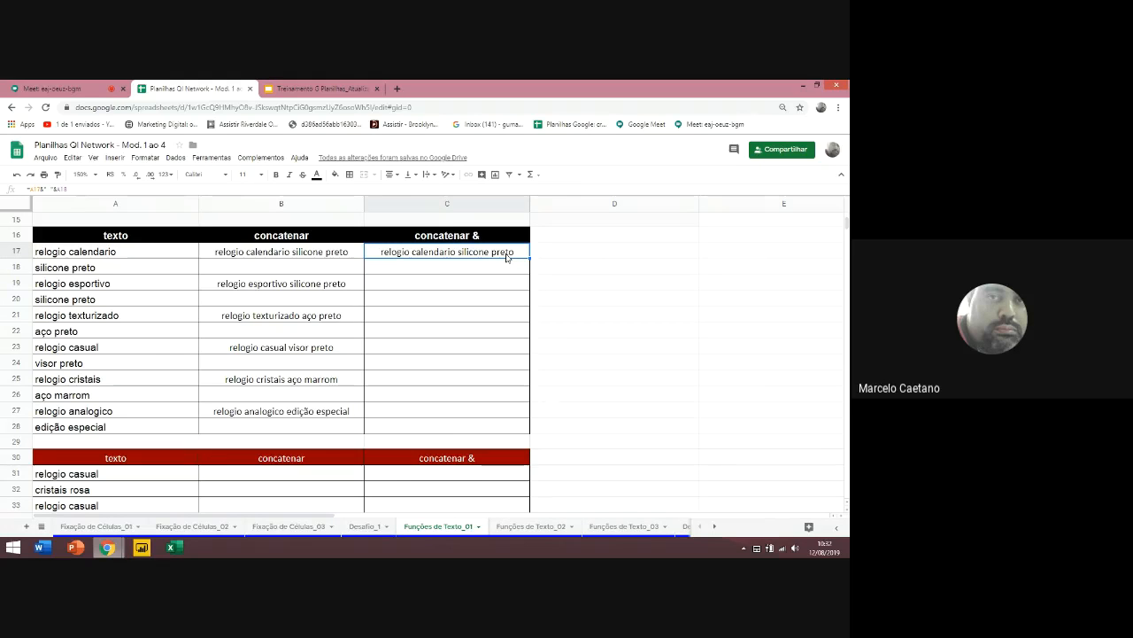
{"action": "key", "text": "shift+Down"}
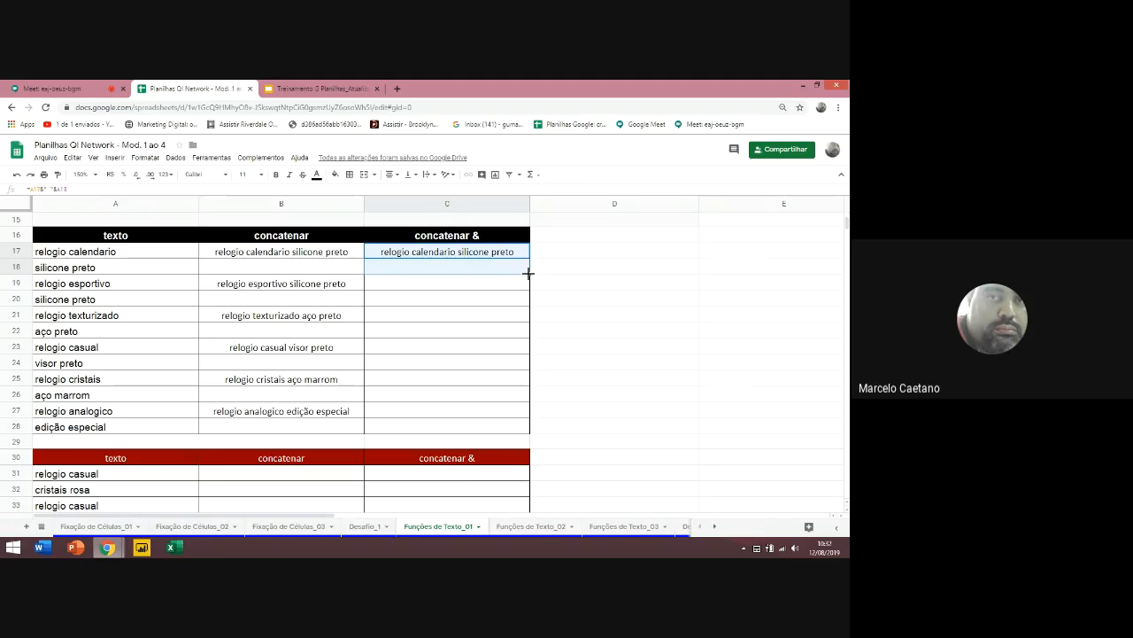
{"action": "left_click_drag", "start_coordinate": [528, 273], "coordinate": [514, 428]}
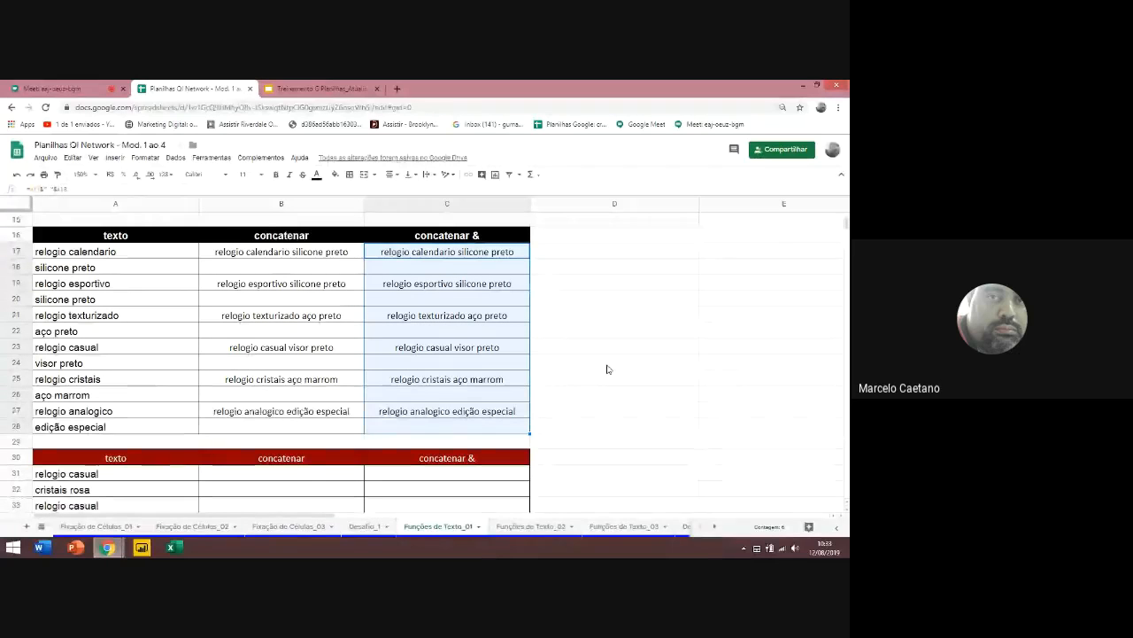
{"action": "double_click", "coordinate": [414, 255]}
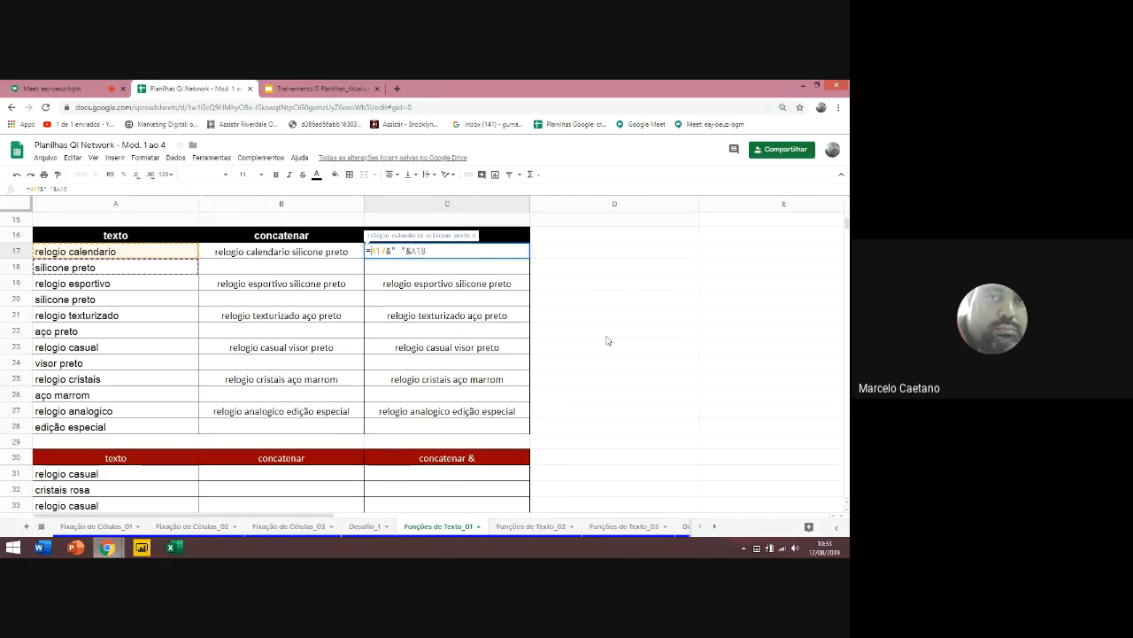
{"action": "type", "text": "pri"}
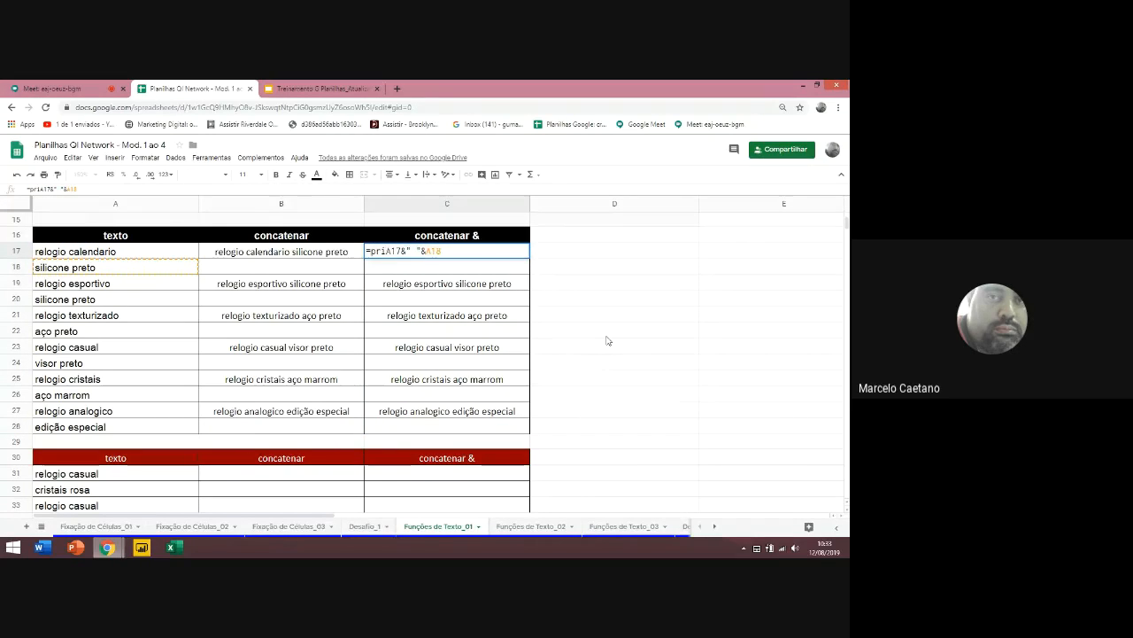
{"action": "type", "text": "."}
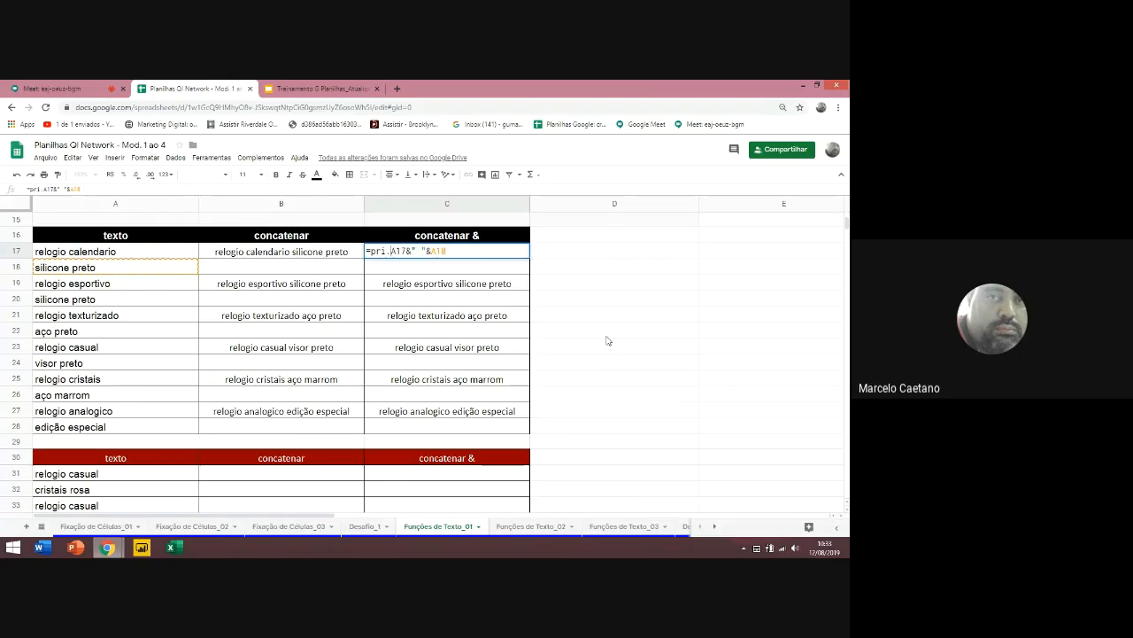
{"action": "key", "text": "BackSpace"}
{"action": "key", "text": "BackSpace"}
{"action": "key", "text": "BackSpace"}
{"action": "key", "text": "BackSpace"}
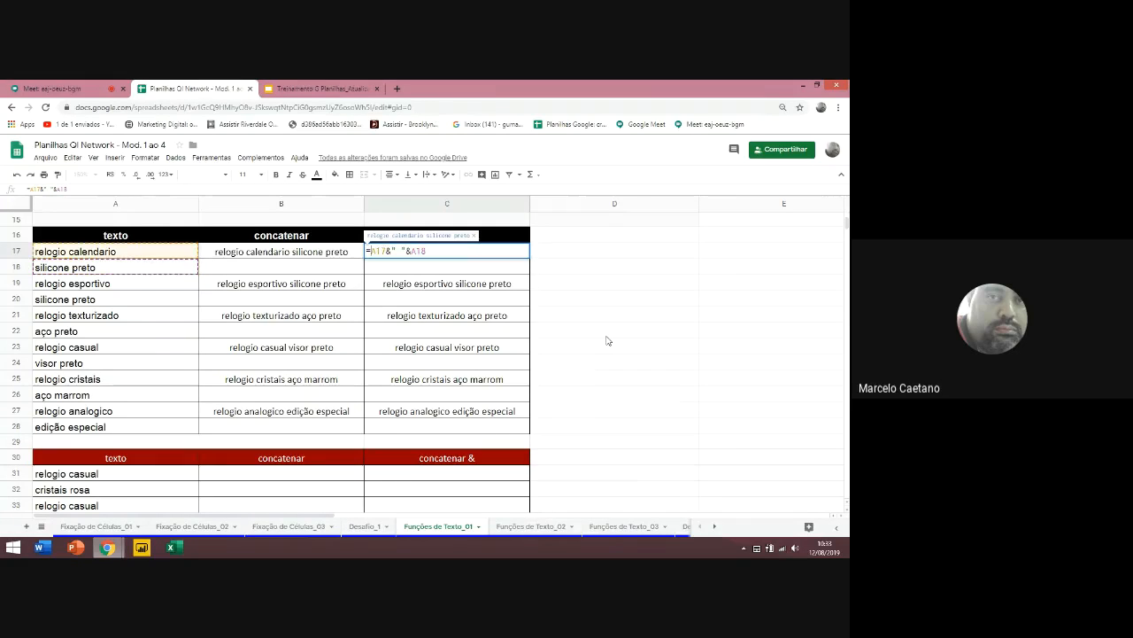
{"action": "key", "text": "Return"}
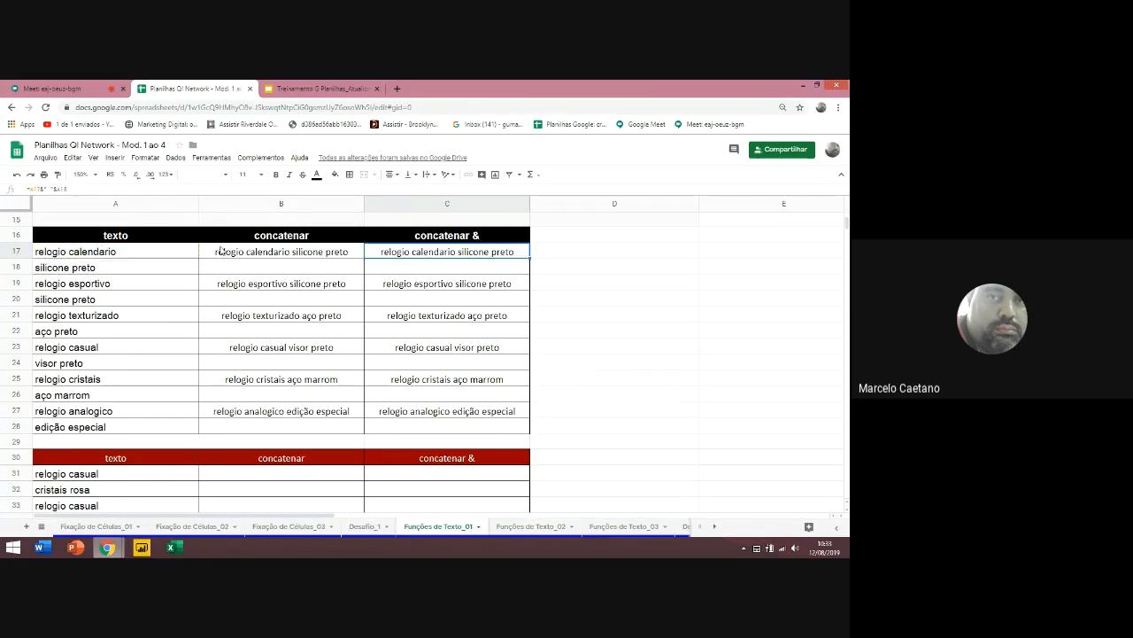
Try to capitalise the joined text in B17 by nesting the existing CONCATENAR formula inside pri.maiuscula( ), spelled without the accent
{"action": "left_click", "coordinate": [254, 256]}
{"action": "double_click", "coordinate": [255, 257]}
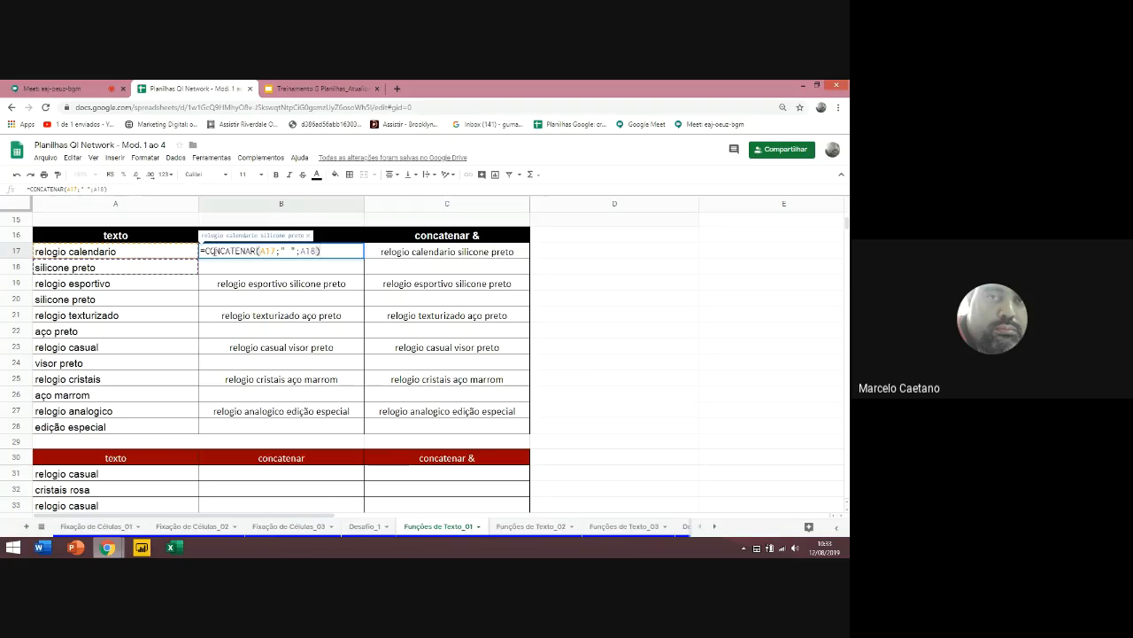
{"action": "type", "text": "pr"}
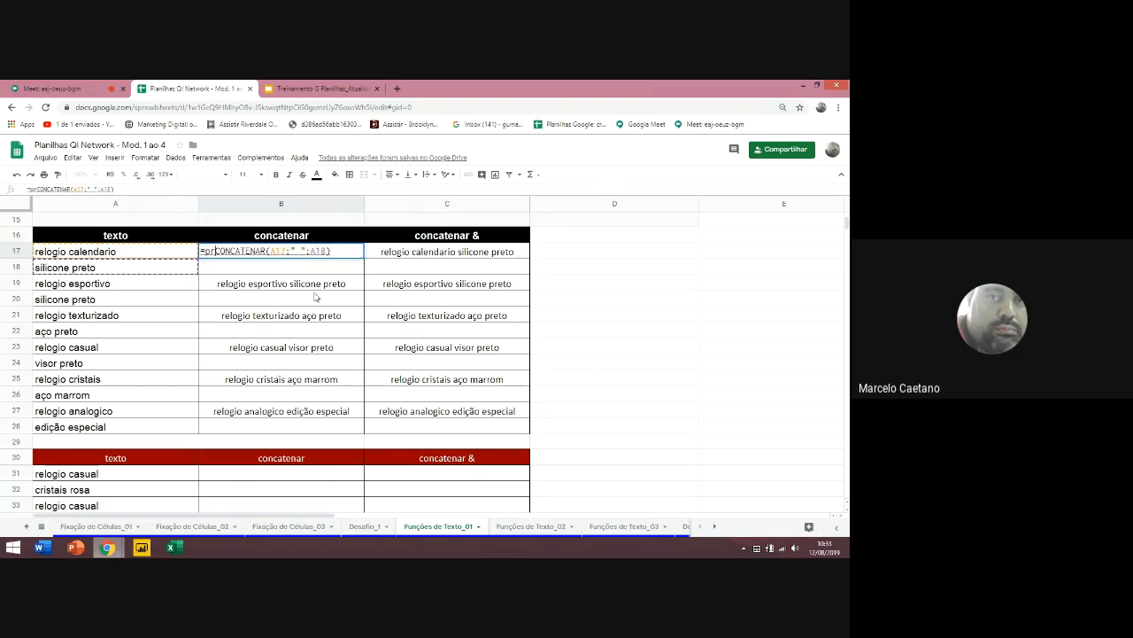
{"action": "type", "text": "i."}
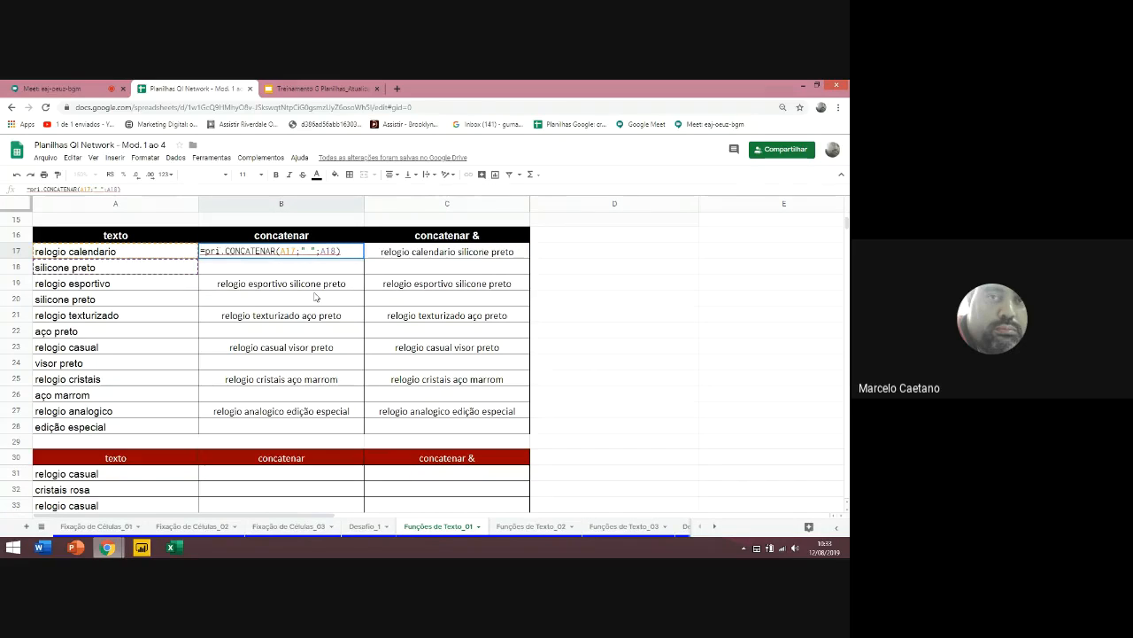
{"action": "type", "text": "mai"}
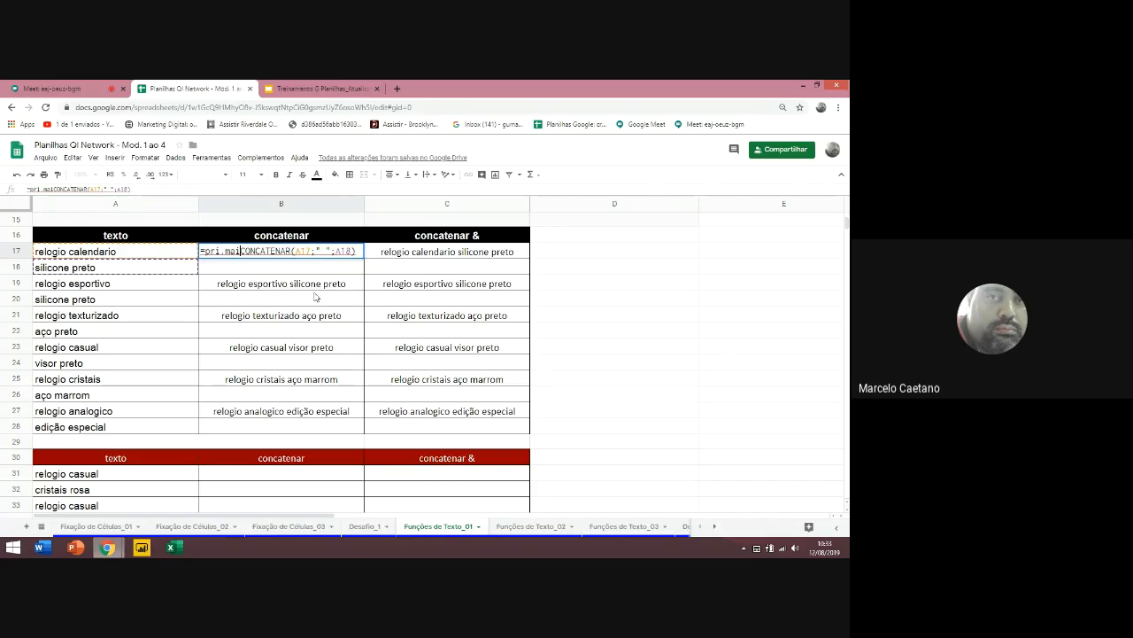
{"action": "type", "text": "us"}
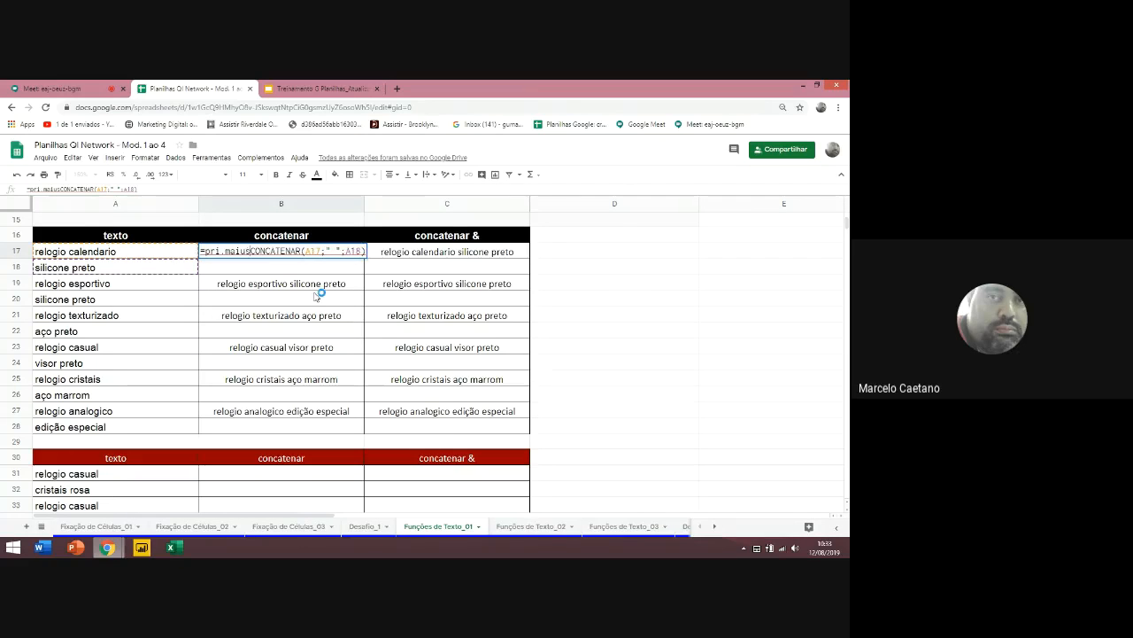
{"action": "type", "text": "cula("}
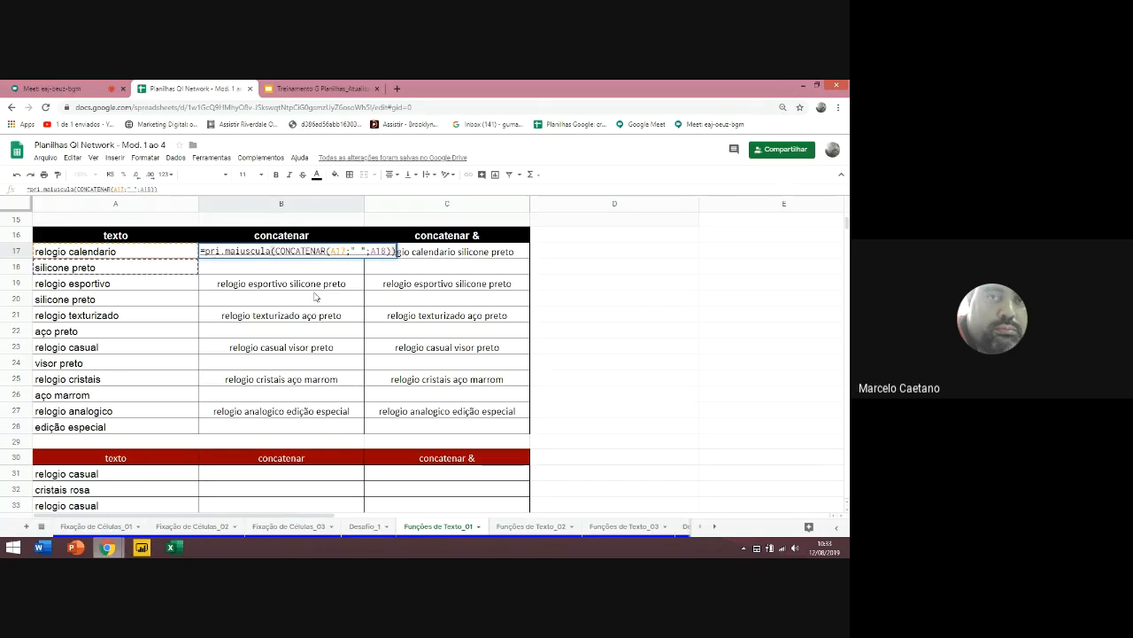
{"action": "left_click", "coordinate": [274, 242]}
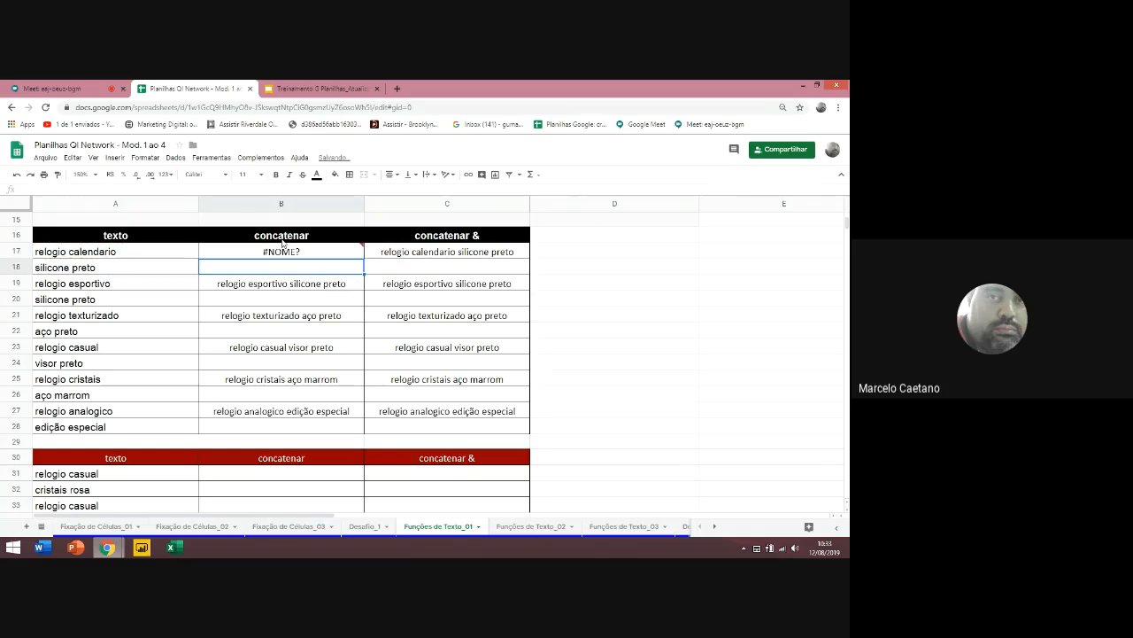
Remove the pri.maiuscula( wrapper from the B17 formula so only the CONCATENAR part remains
{"action": "left_click", "coordinate": [269, 256]}
{"action": "double_click", "coordinate": [269, 256]}
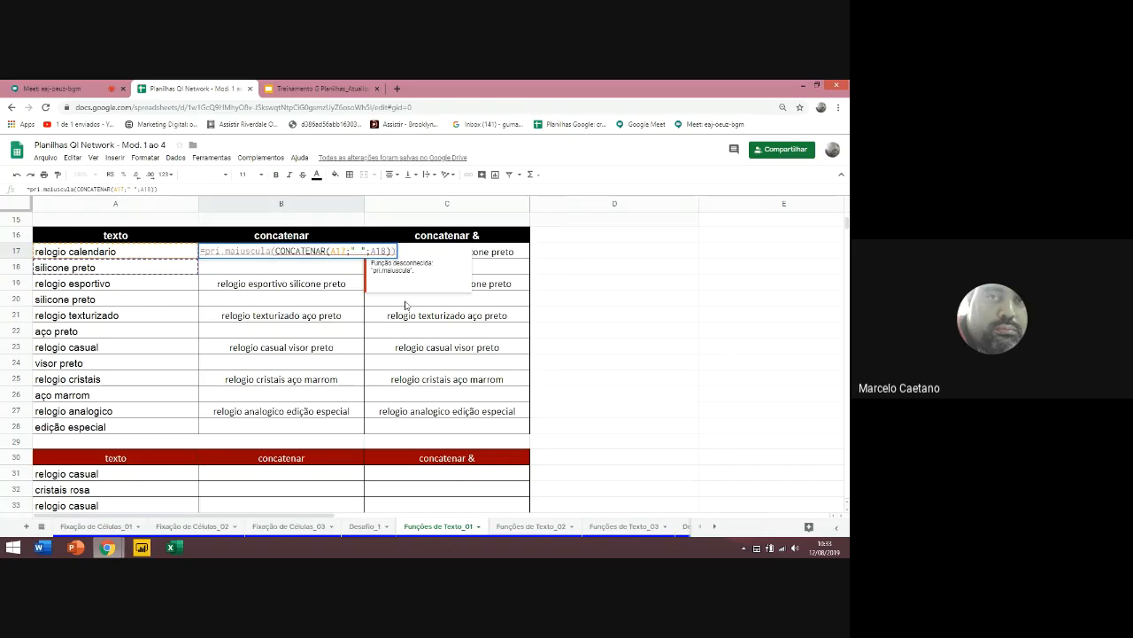
{"action": "key", "text": "BackSpace"}
{"action": "key", "text": "BackSpace"}
{"action": "key", "text": "BackSpace"}
{"action": "key", "text": "BackSpace"}
{"action": "key", "text": "BackSpace"}
{"action": "key", "text": "BackSpace"}
{"action": "key", "text": "BackSpace"}
{"action": "key", "text": "BackSpace"}
{"action": "key", "text": "BackSpace"}
{"action": "key", "text": "BackSpace"}
{"action": "key", "text": "BackSpace"}
{"action": "key", "text": "BackSpace"}
{"action": "key", "text": "BackSpace"}
{"action": "key", "text": "BackSpace"}
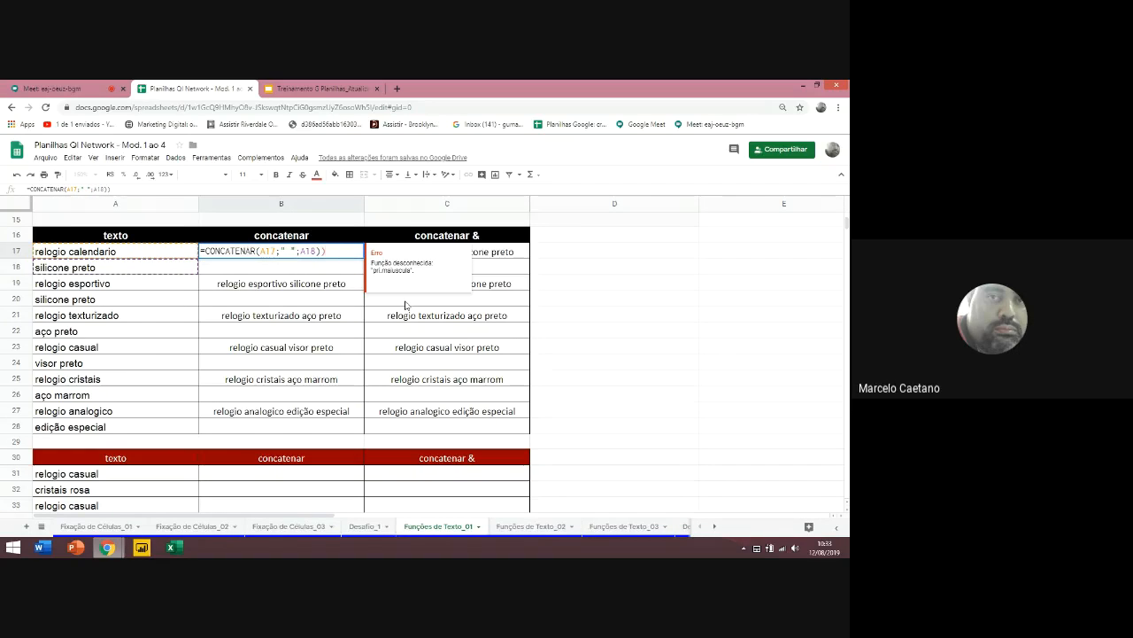
{"action": "key", "text": "Return"}
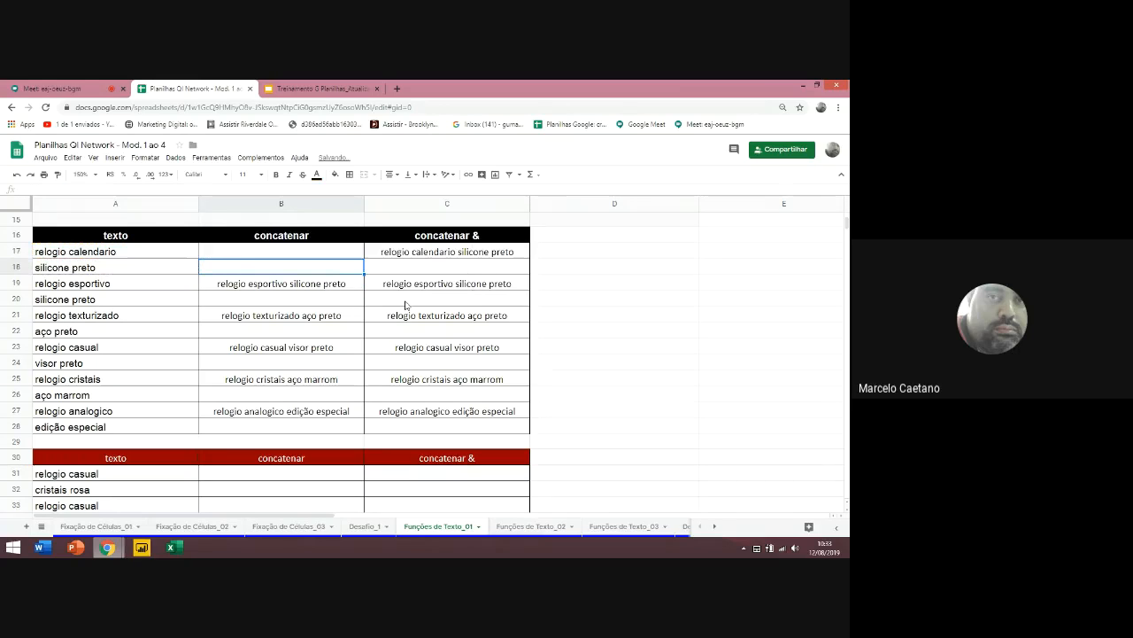
{"action": "type", "text": "="}
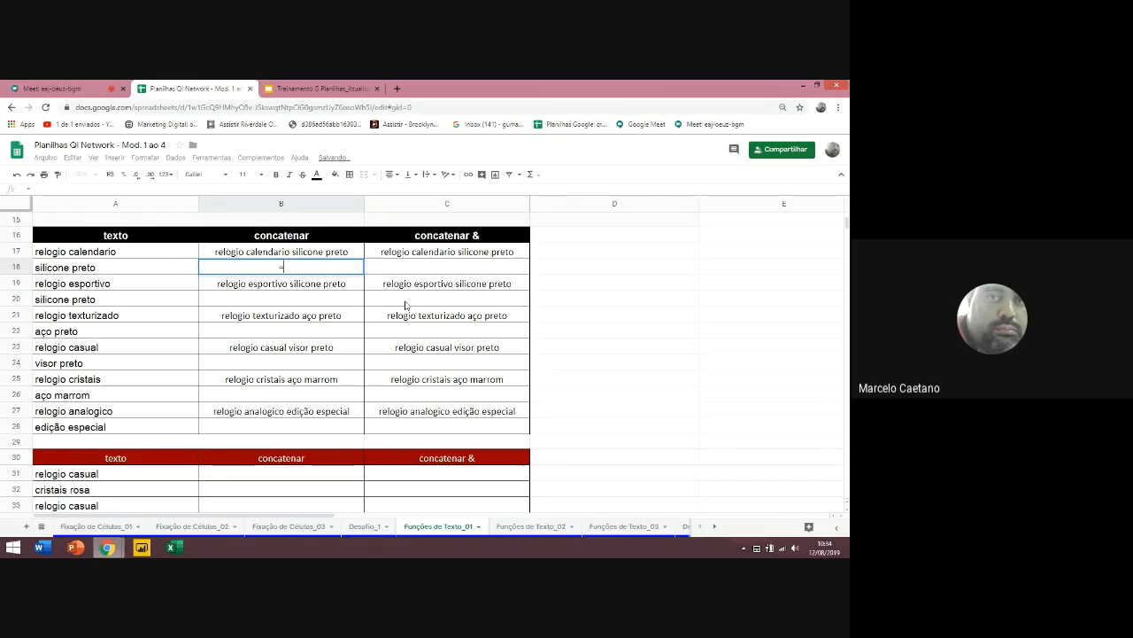
{"action": "type", "text": "pr"}
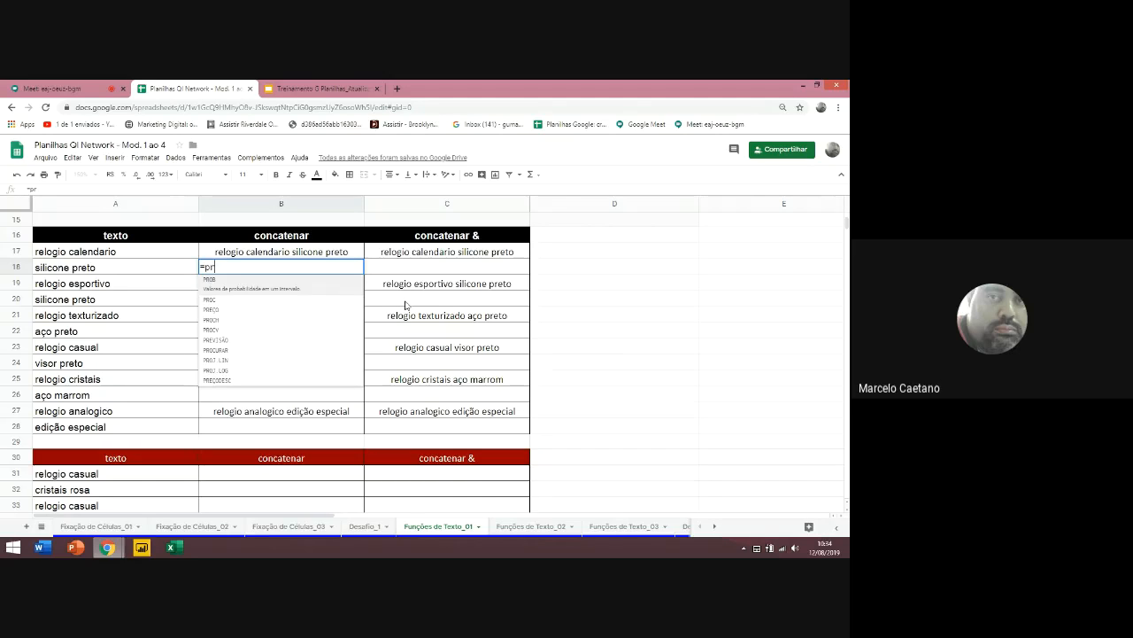
{"action": "key", "text": "Escape"}
Replace the B17 formula with =PRI.MAIÚSCULA(CONCATENAR(A17;" ";A18)) to capitalise each word of the joined text
{"action": "key", "text": "Up"}
{"action": "type", "text": "=pr"}
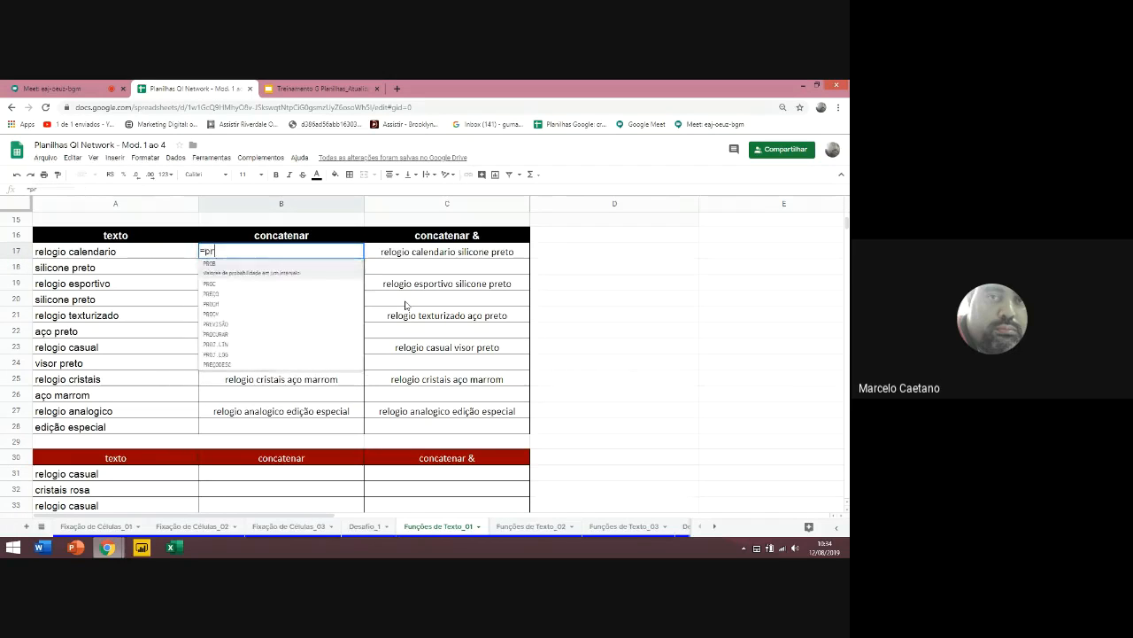
{"action": "type", "text": "i"}
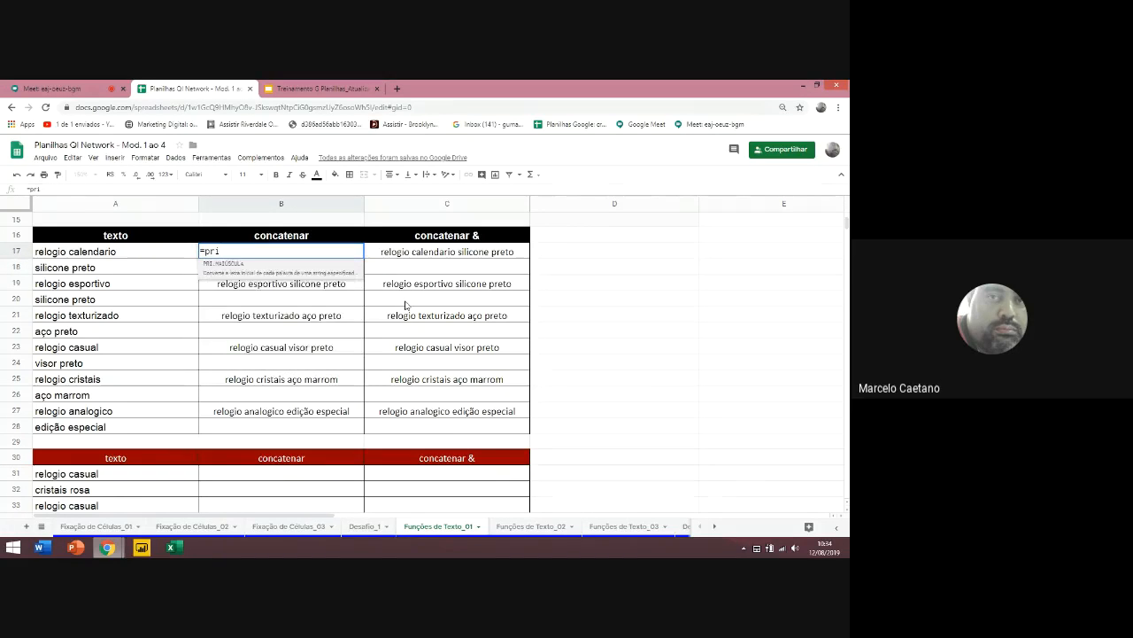
{"action": "key", "text": "Tab"}
{"action": "type", "text": "con"}
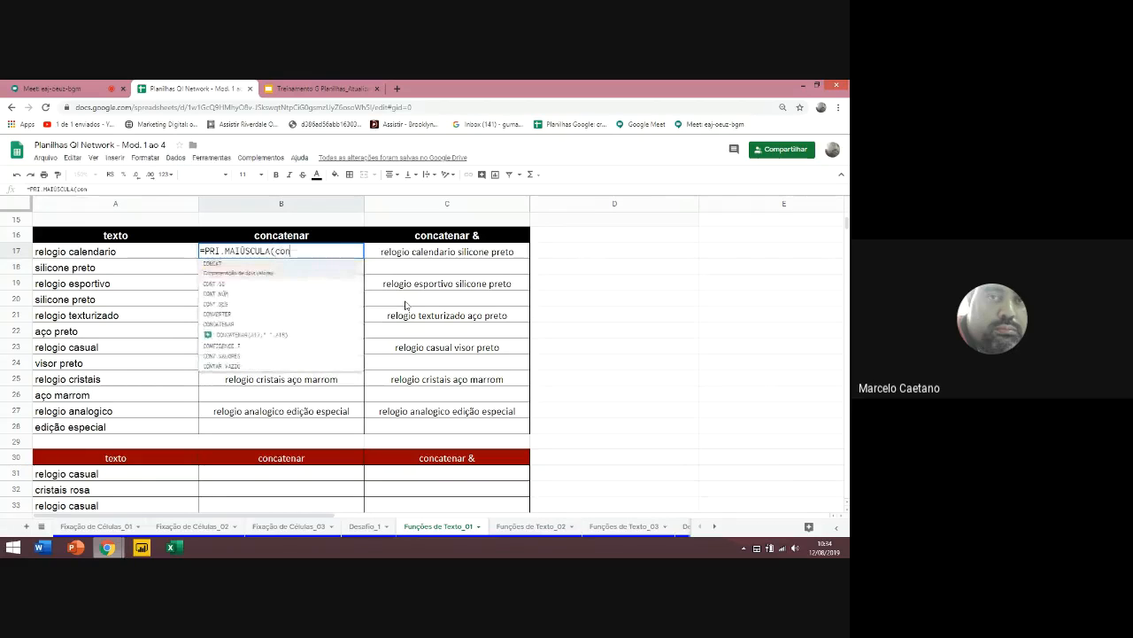
{"action": "key", "text": "Down"}
{"action": "key", "text": "Down"}
{"action": "key", "text": "Down"}
{"action": "key", "text": "Down"}
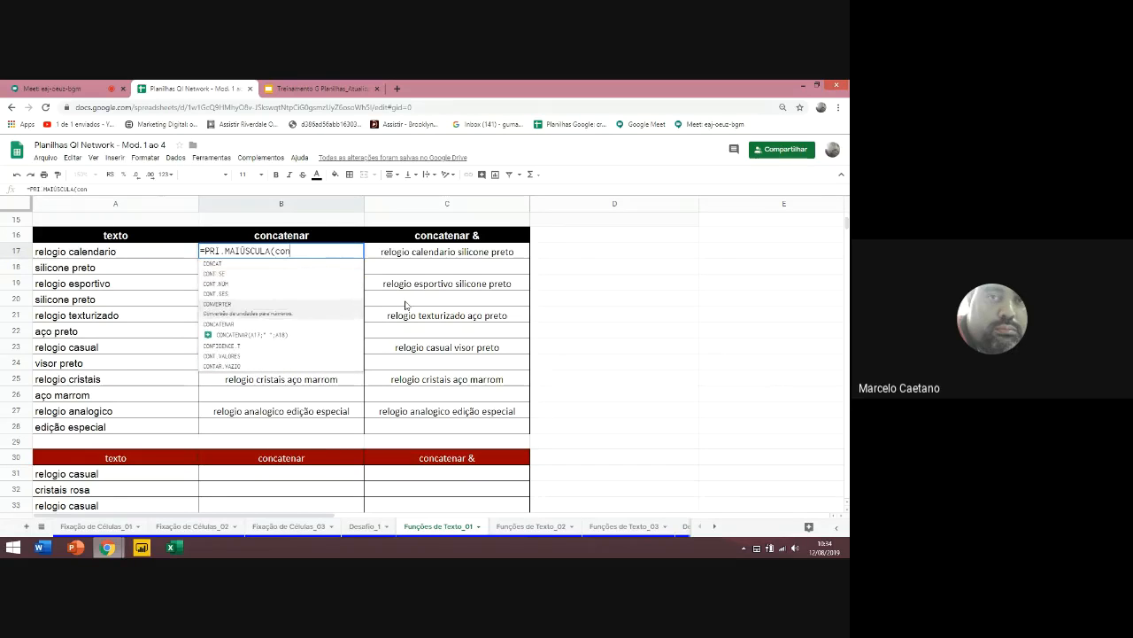
{"action": "key", "text": "Down"}
{"action": "key", "text": "Tab"}
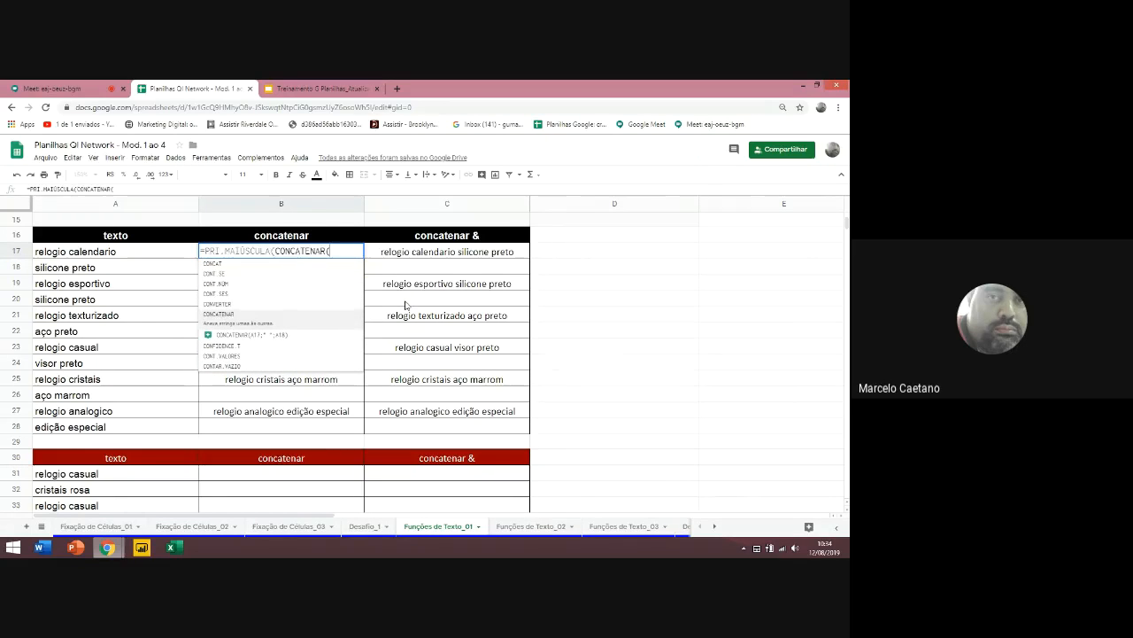
{"action": "left_click", "coordinate": [117, 254]}
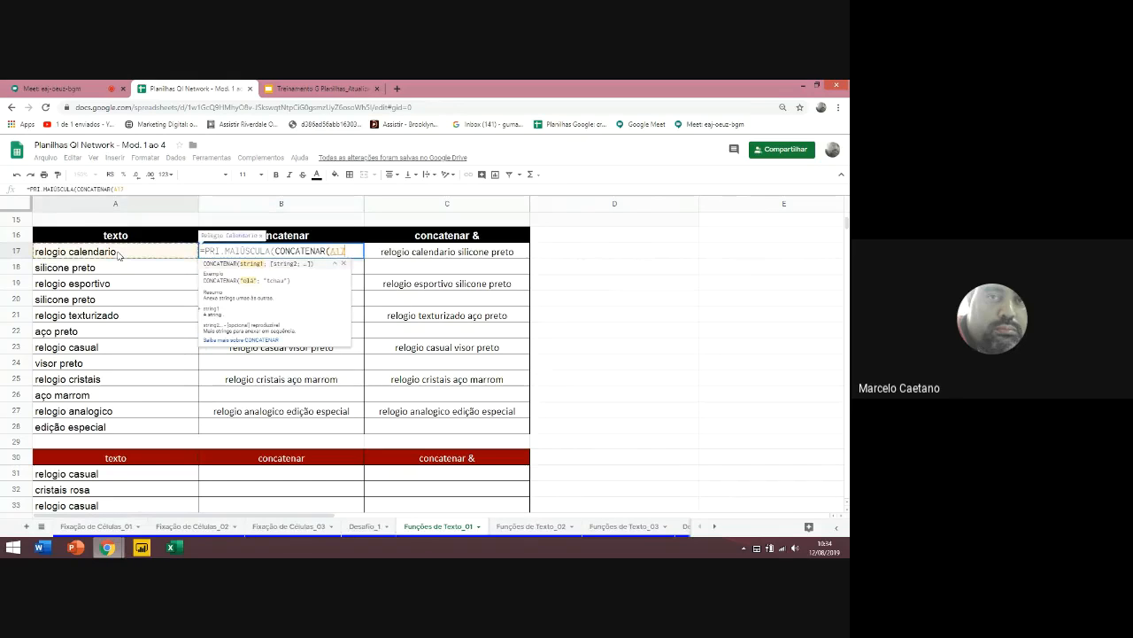
{"action": "type", "text": ";\""}
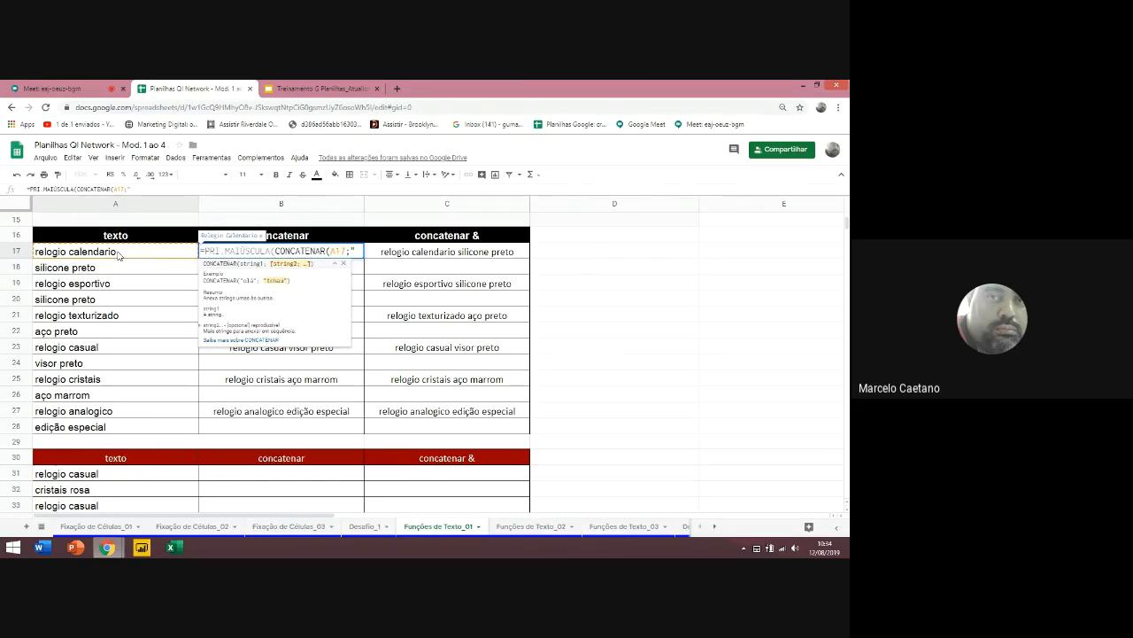
{"action": "type", "text": " \";"}
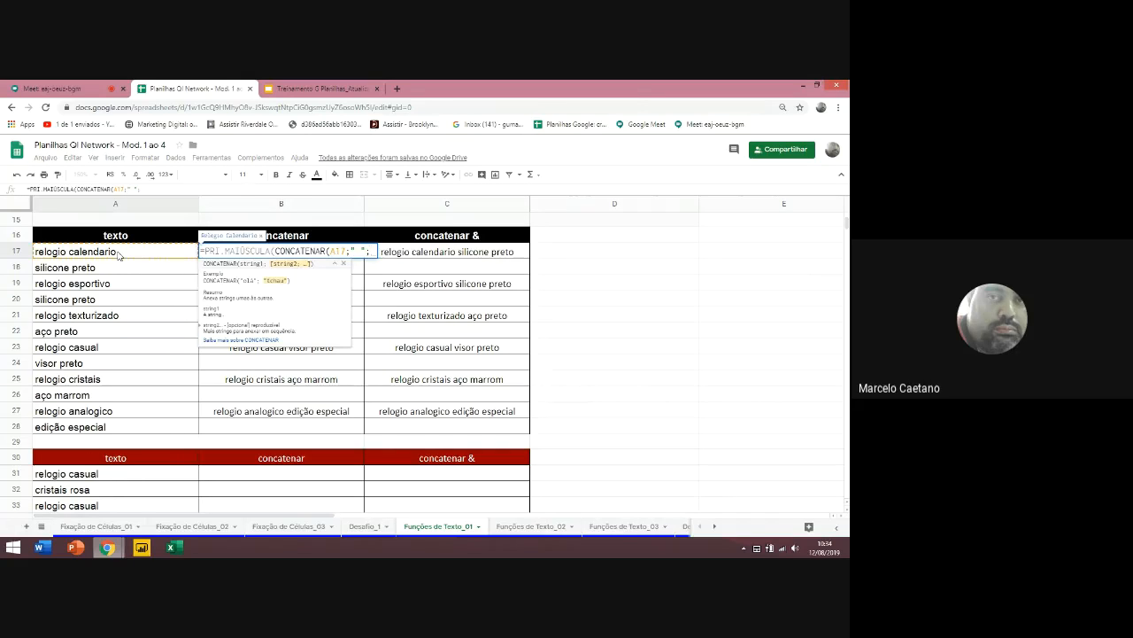
{"action": "left_click", "coordinate": [93, 270]}
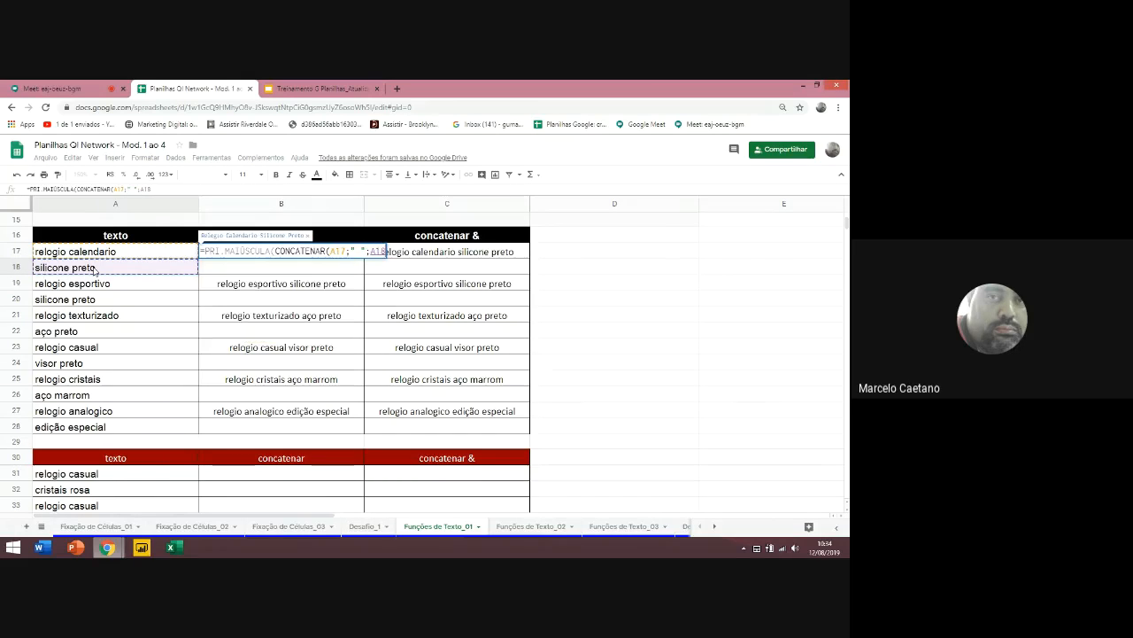
{"action": "type", "text": ")))"}
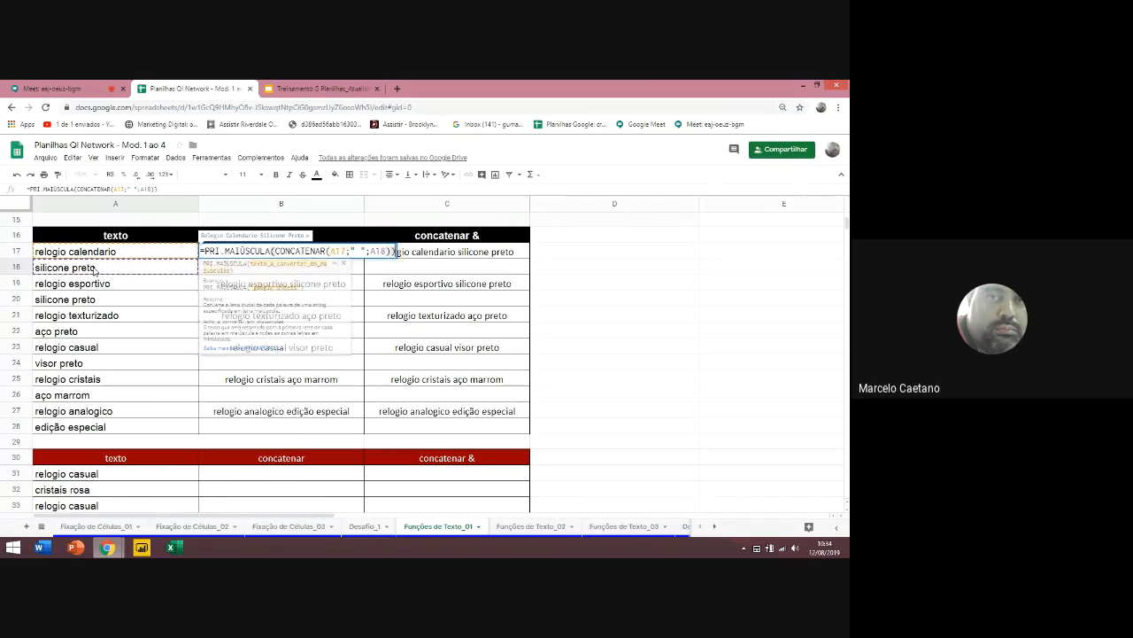
{"action": "key", "text": "Return"}
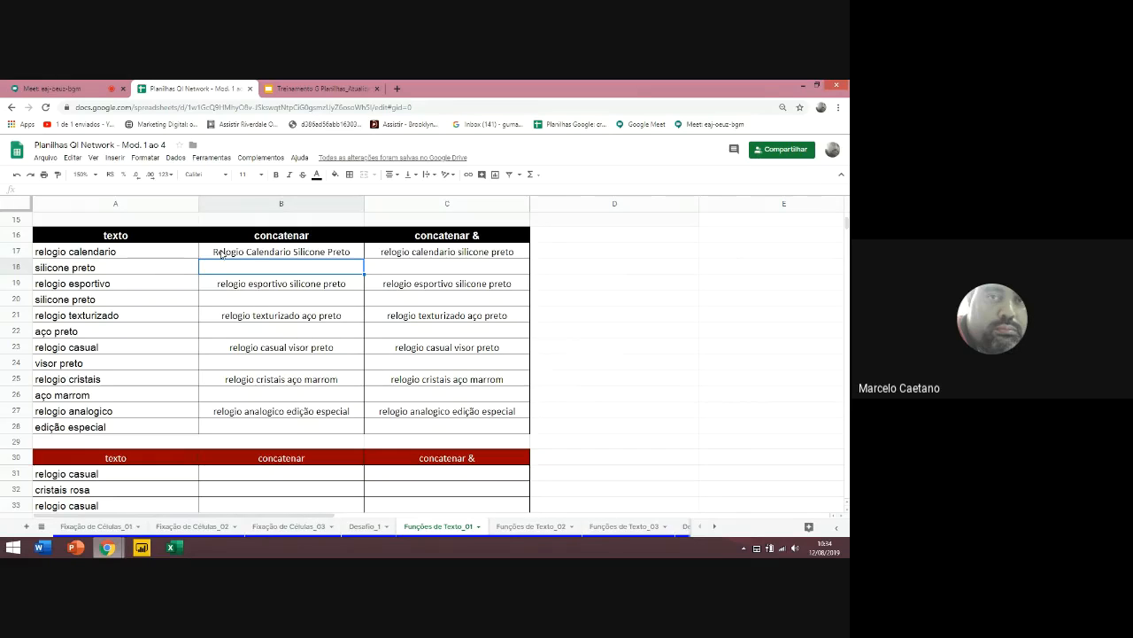
Fill the two-row pattern B17:B18 with the capitalising formula down to B28, and review the nested formula in B17
{"action": "left_click", "coordinate": [349, 254]}
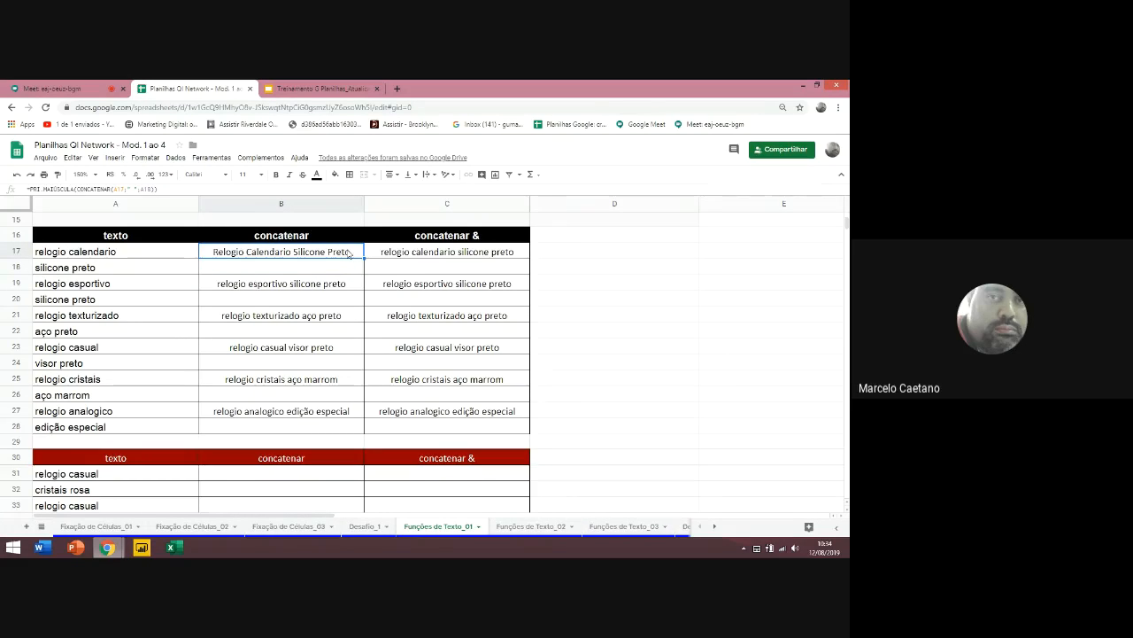
{"action": "key", "text": "shift+Down"}
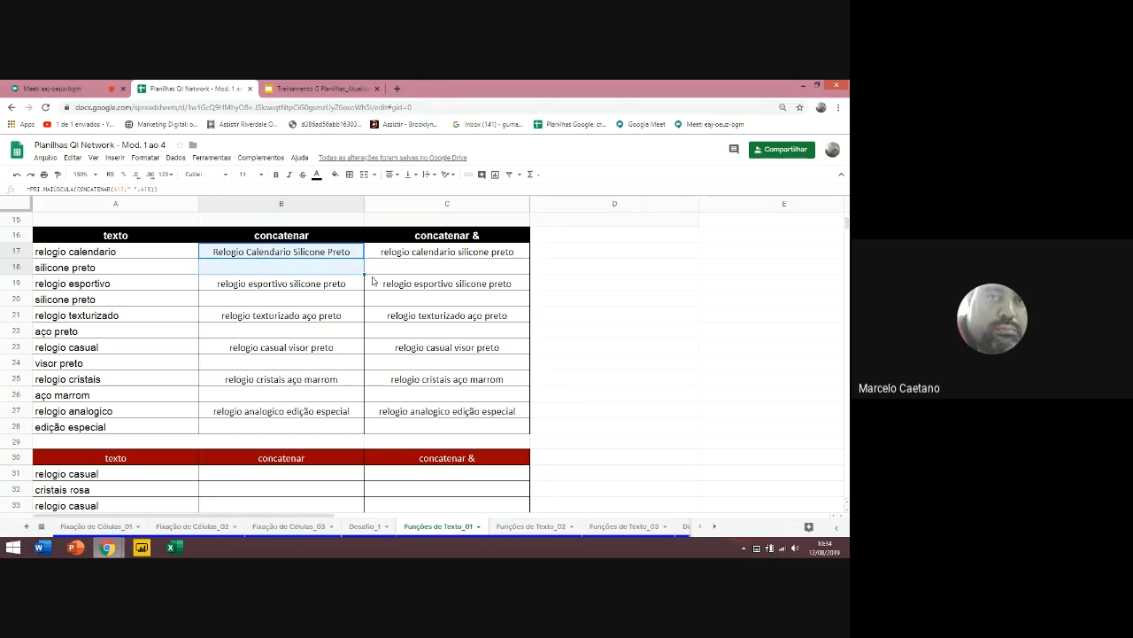
{"action": "left_click_drag", "start_coordinate": [363, 274], "coordinate": [359, 433]}
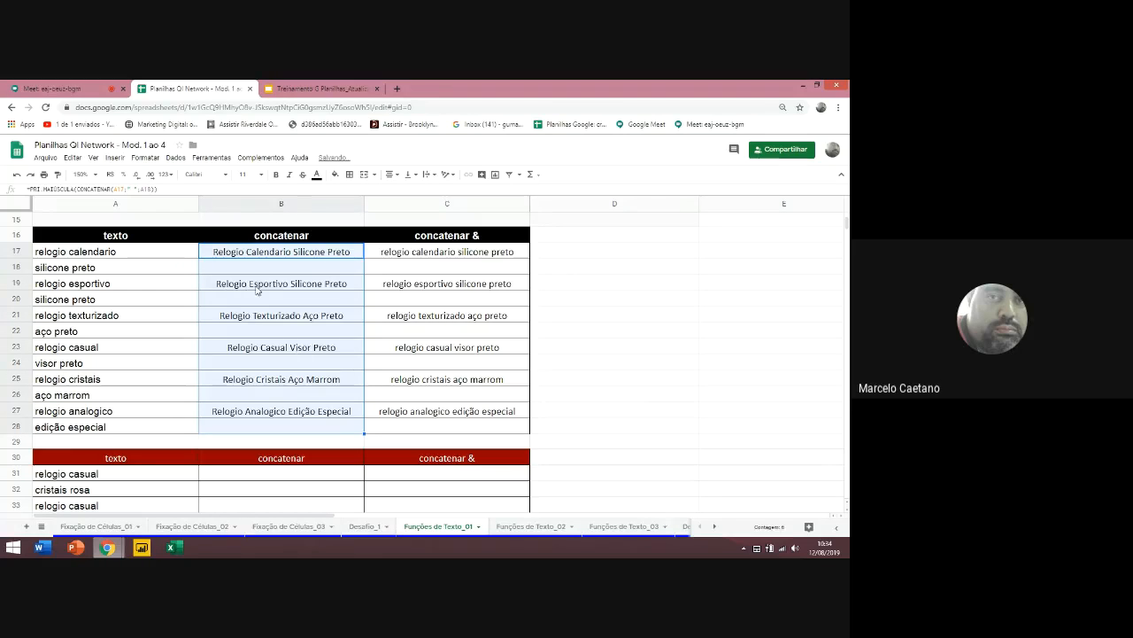
{"action": "double_click", "coordinate": [294, 254]}
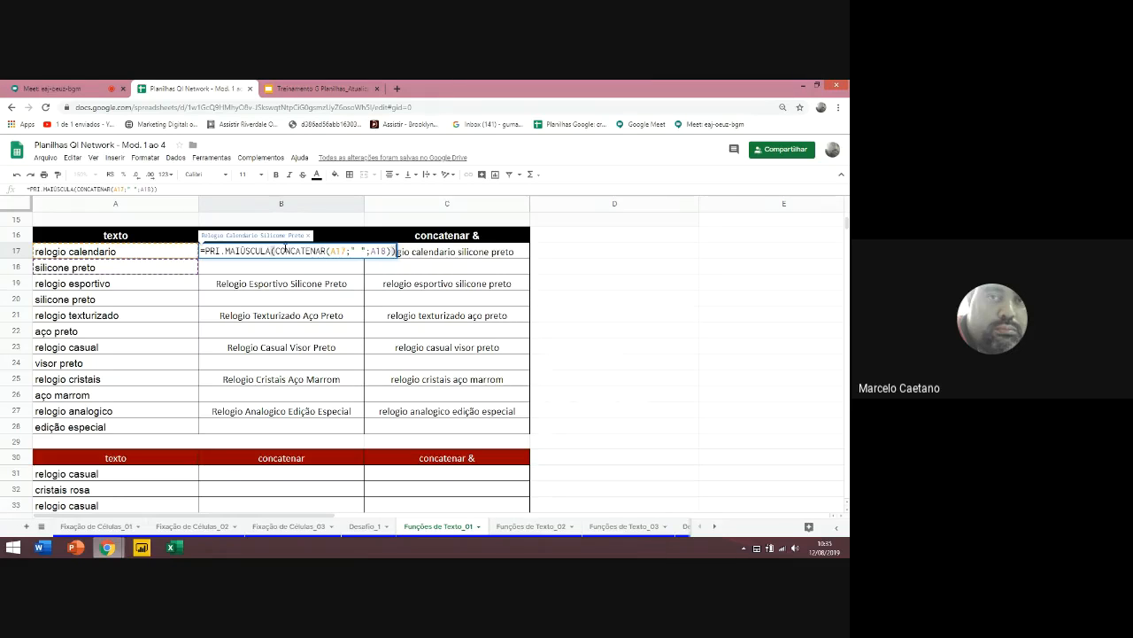
{"action": "key", "text": "Return"}
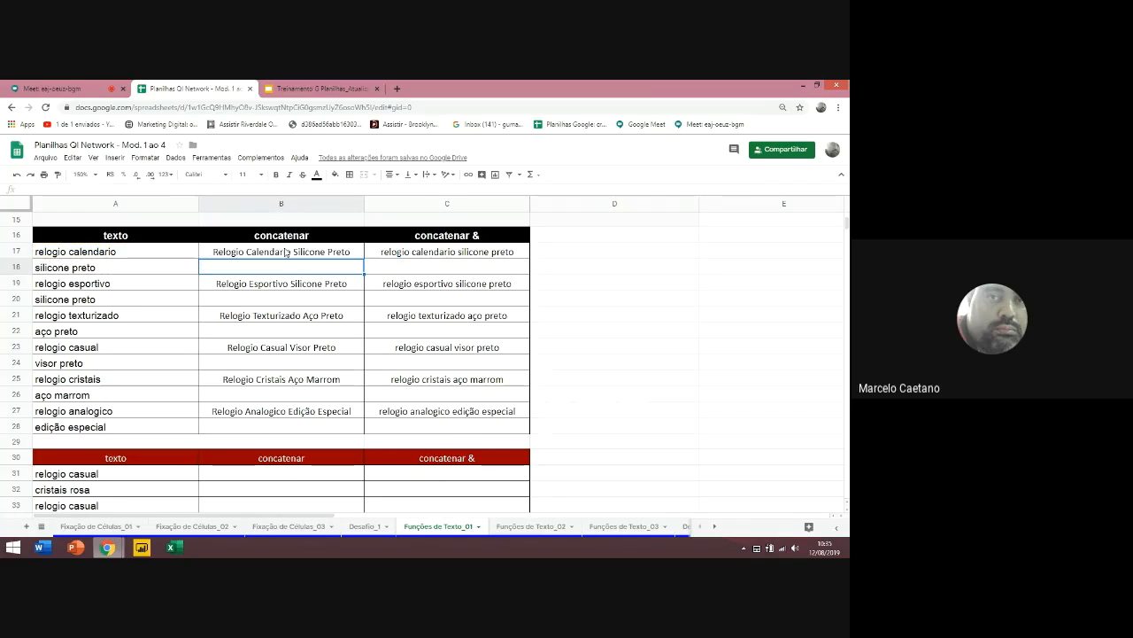
Switch to the Google Meet call, check the participant list and chat replies, and return to the Planilhas QI Network spreadsheet
{"action": "left_click", "coordinate": [71, 89]}
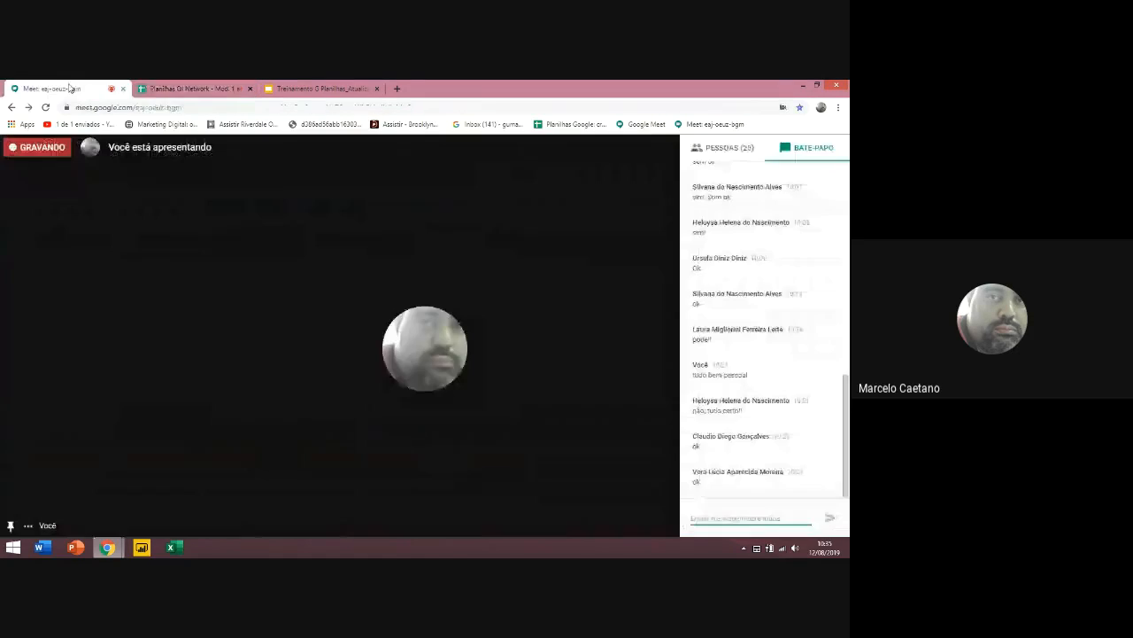
{"action": "left_click", "coordinate": [702, 148]}
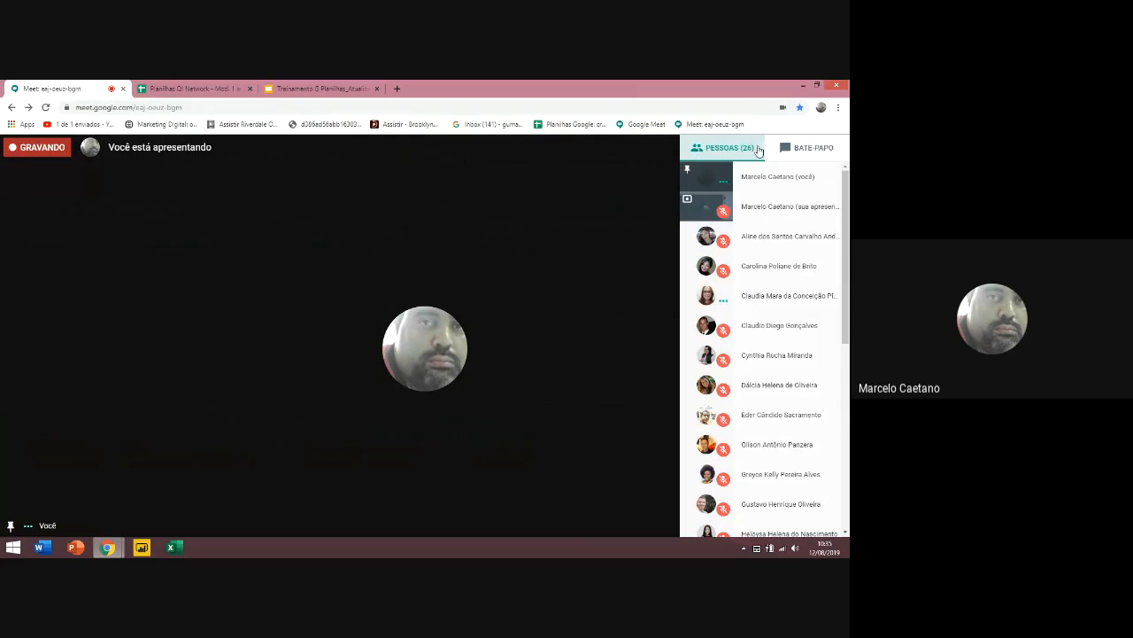
{"action": "left_click", "coordinate": [803, 149]}
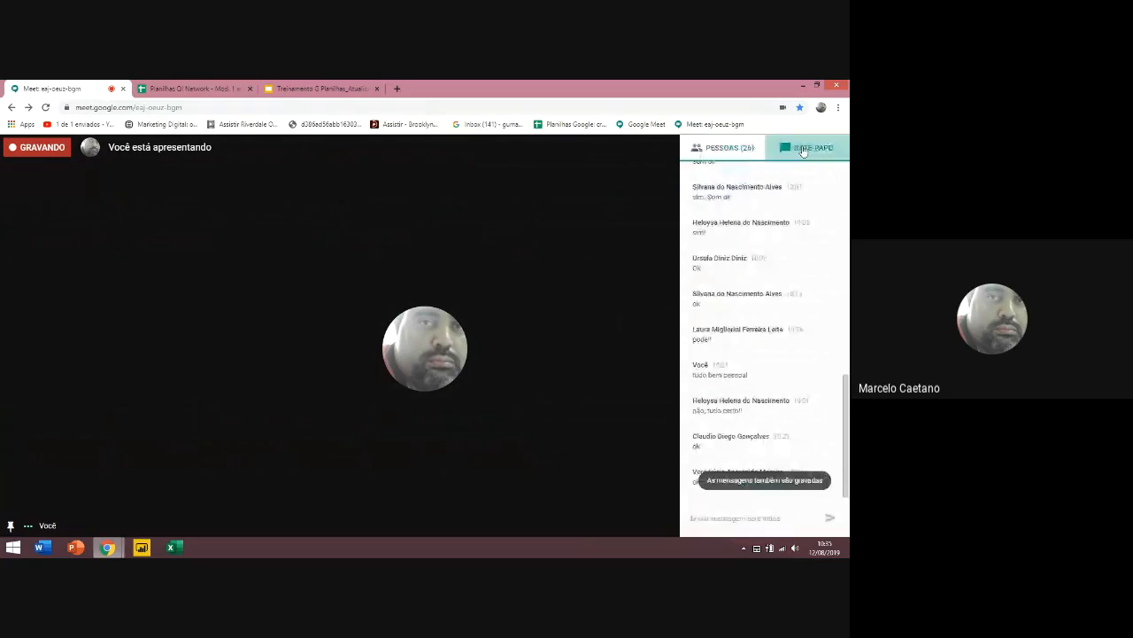
{"action": "left_click", "coordinate": [721, 518]}
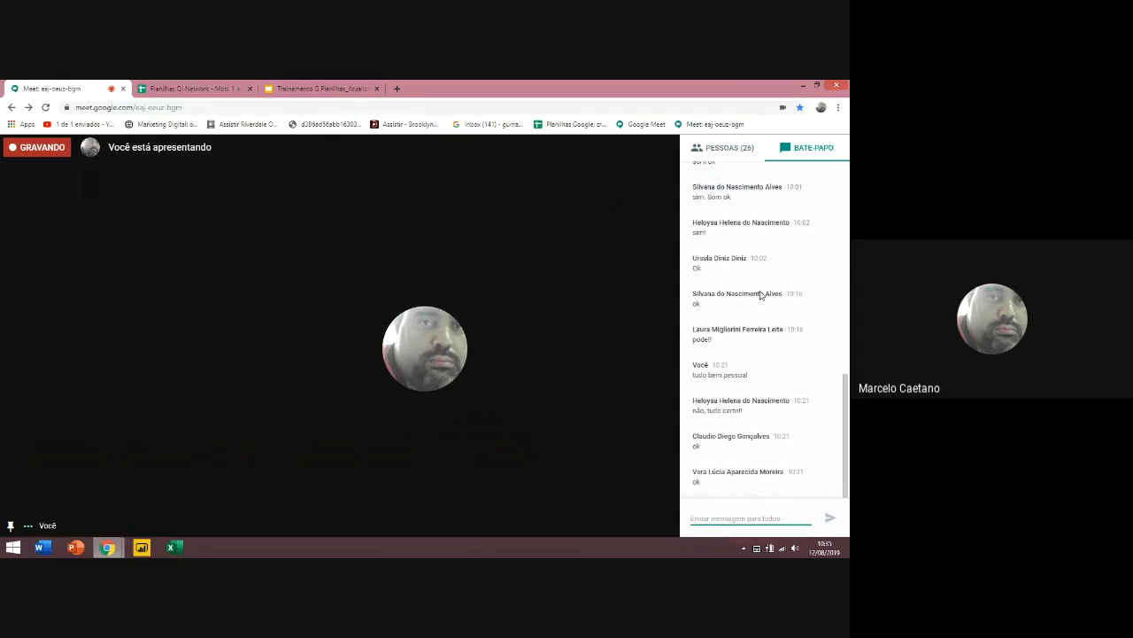
{"action": "left_click", "coordinate": [723, 154]}
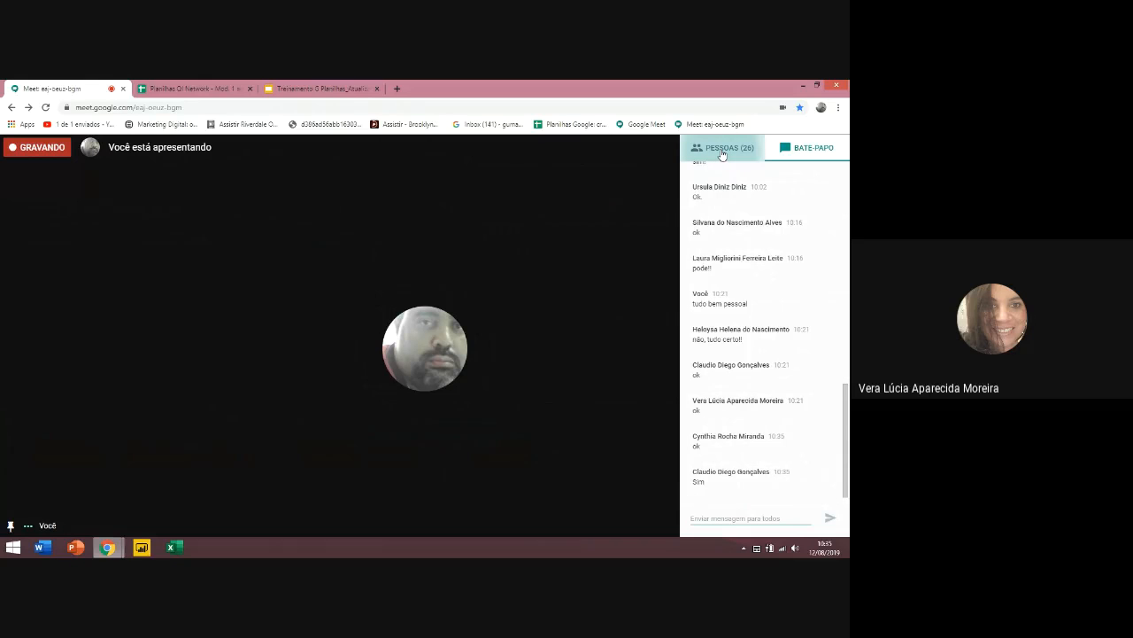
{"action": "left_click", "coordinate": [788, 144]}
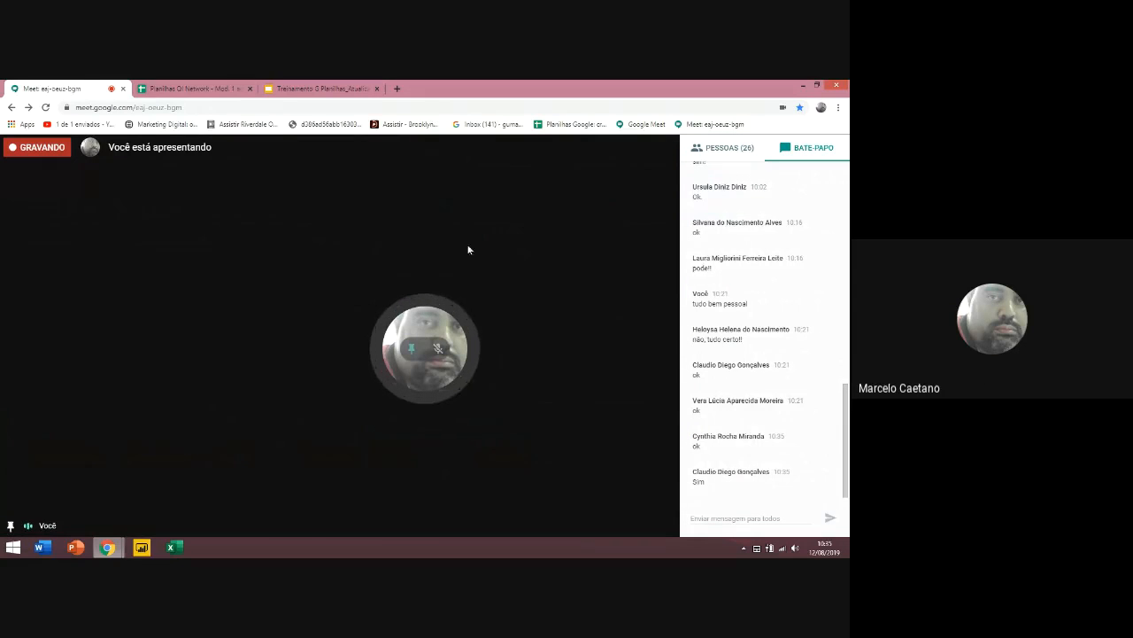
{"action": "left_click", "coordinate": [210, 87]}
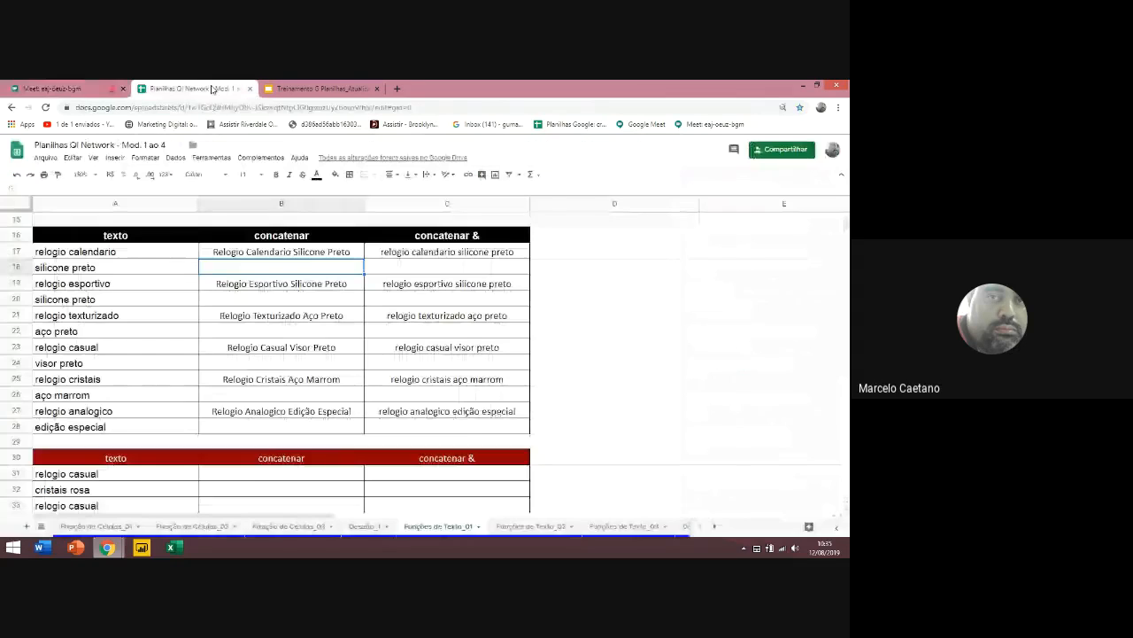
Check the chat in the Google Meet call again and return to the Planilhas QI Network spreadsheet
{"action": "left_click", "coordinate": [836, 483]}
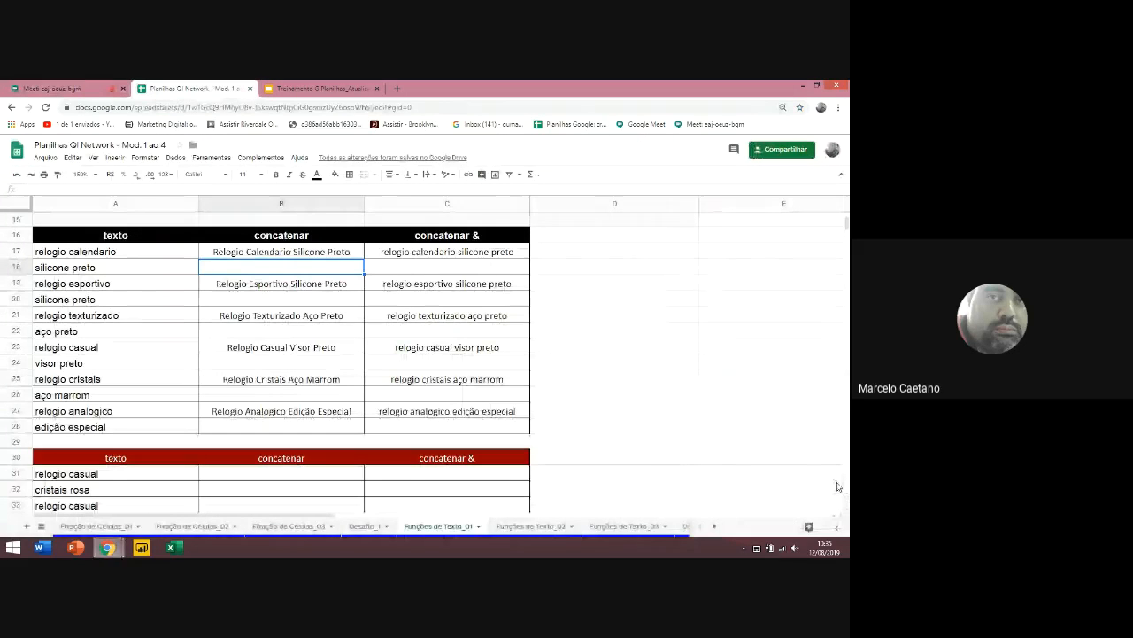
{"action": "left_click", "coordinate": [46, 88]}
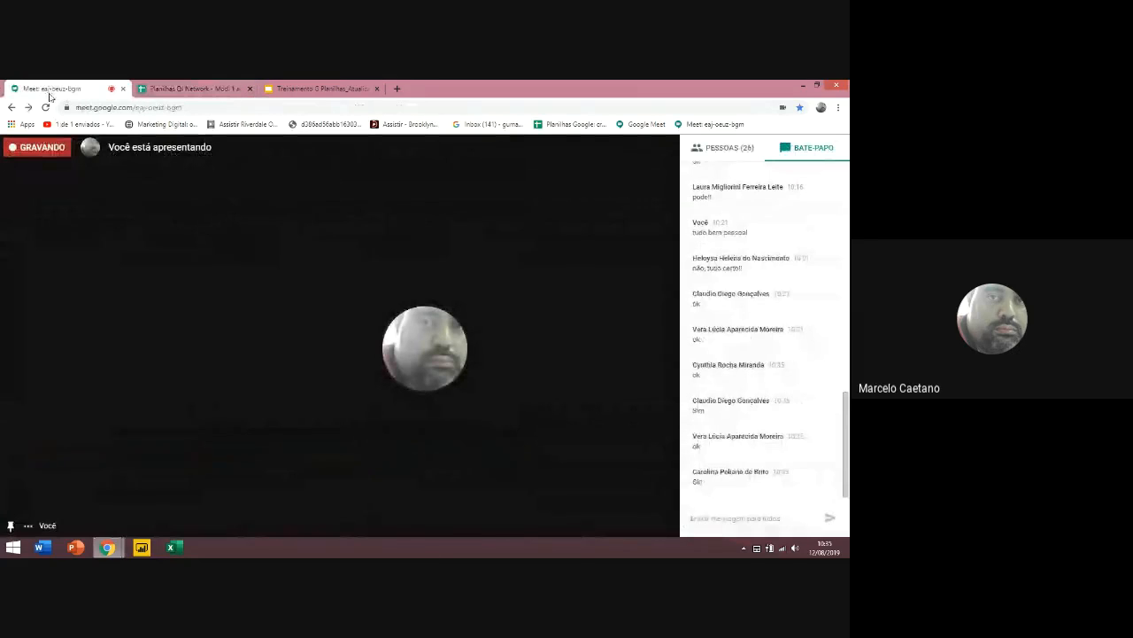
{"action": "left_click", "coordinate": [190, 89]}
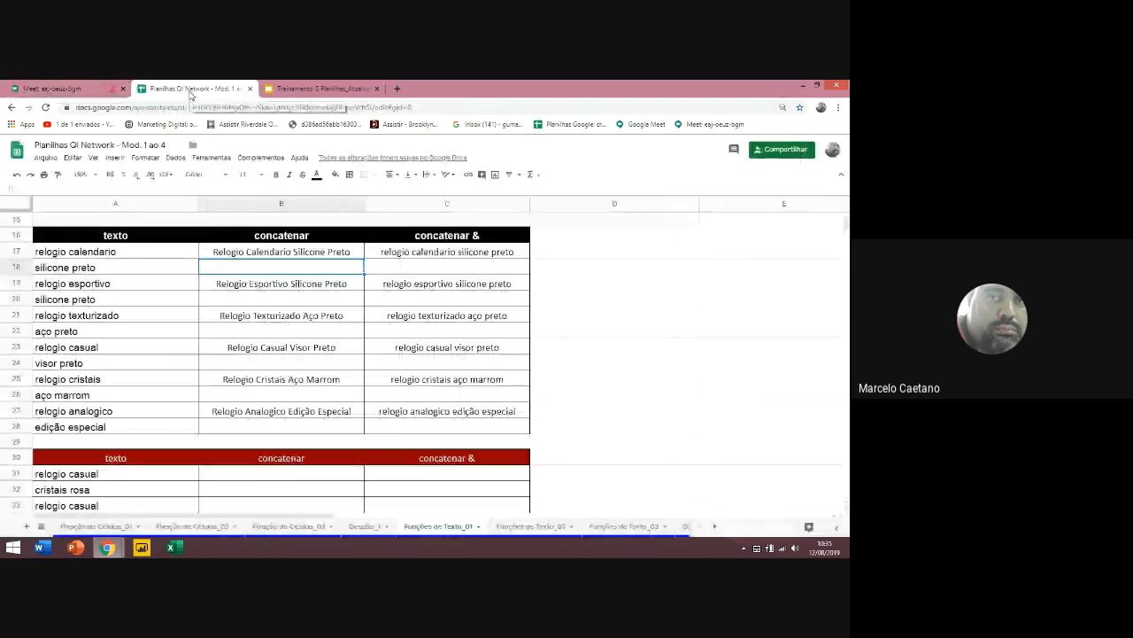
Open the Funções de Texto_02 sheet and look over its ESQUERDA, DIREITA, LOCALIZAR and EXT.TEXTO tables
{"action": "left_click", "coordinate": [534, 526]}
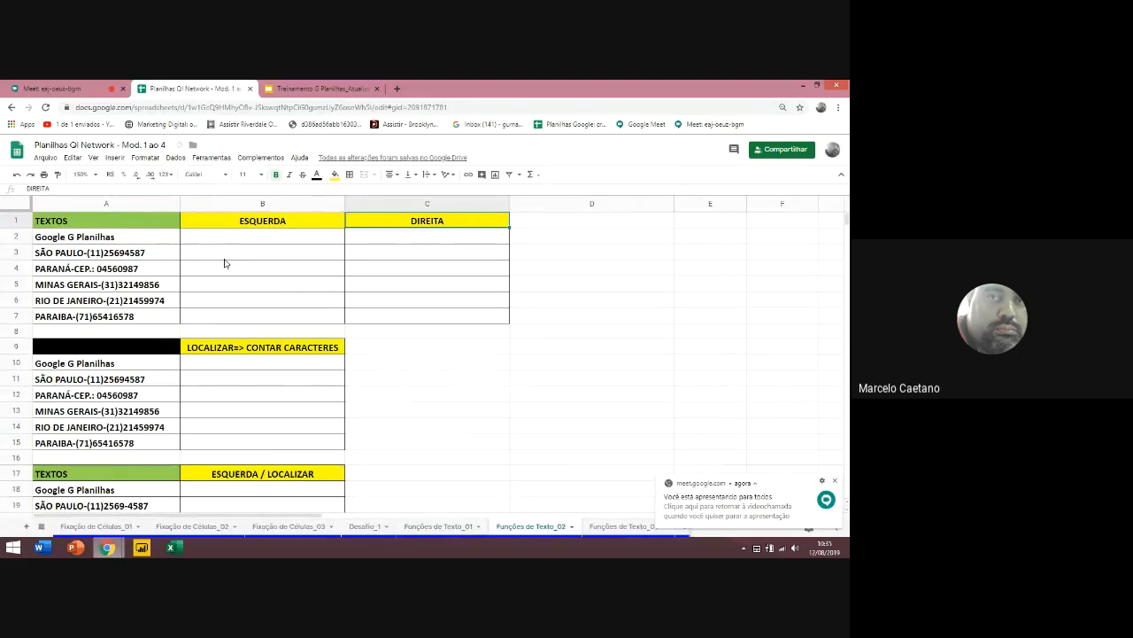
{"action": "left_click", "coordinate": [836, 483]}
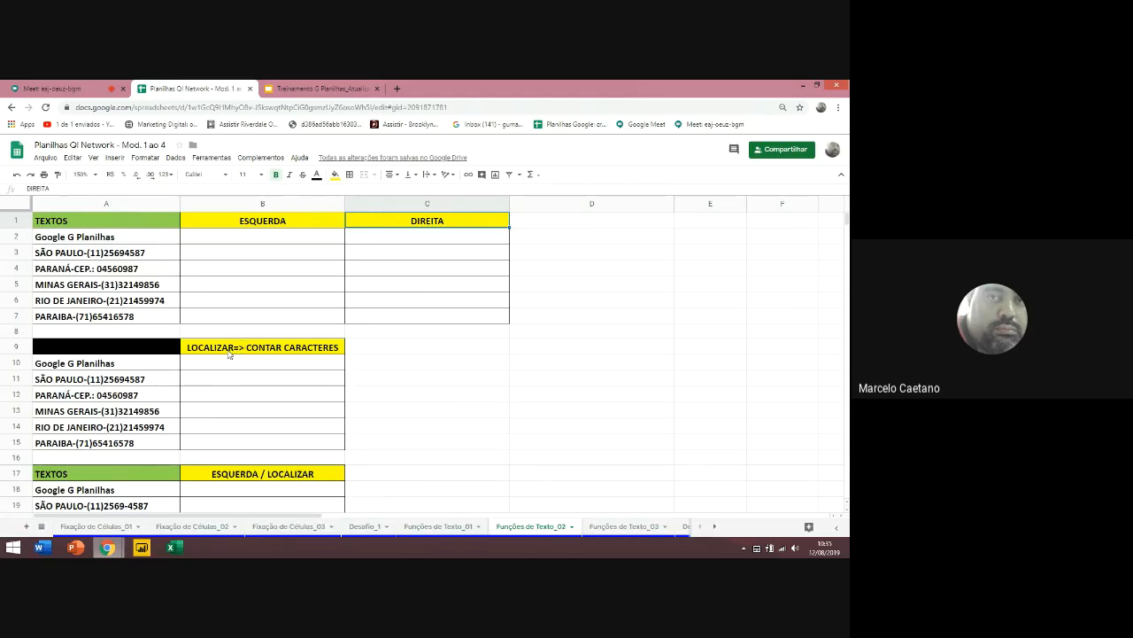
{"action": "scroll", "coordinate": [229, 354], "scroll_direction": "down", "scroll_amount": 5}
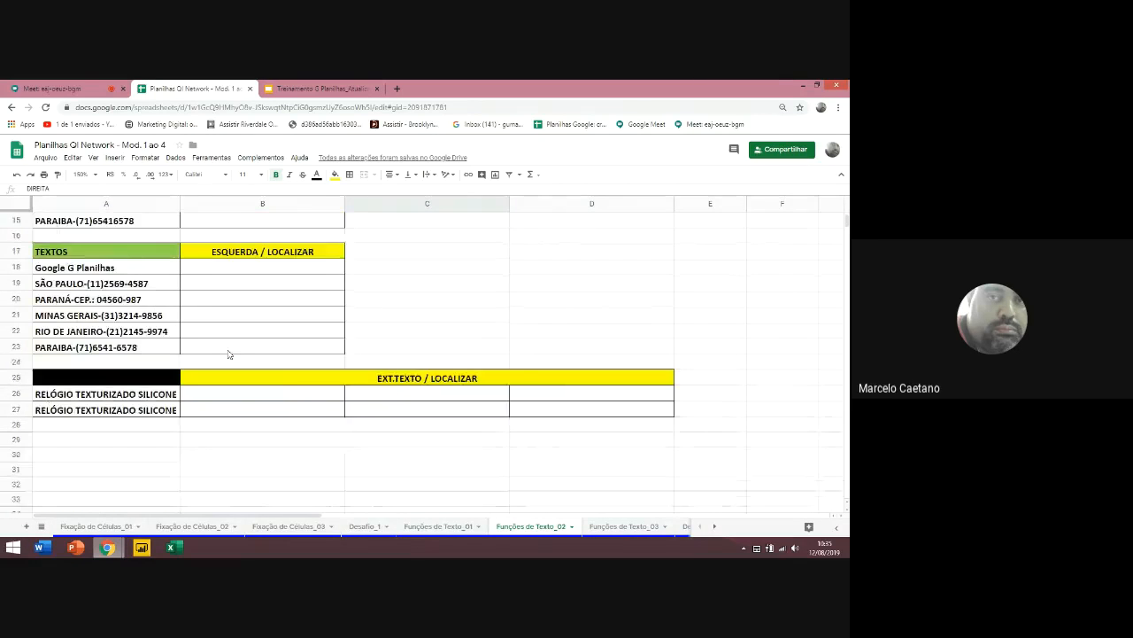
{"action": "scroll", "coordinate": [398, 384], "scroll_direction": "up", "scroll_amount": 1}
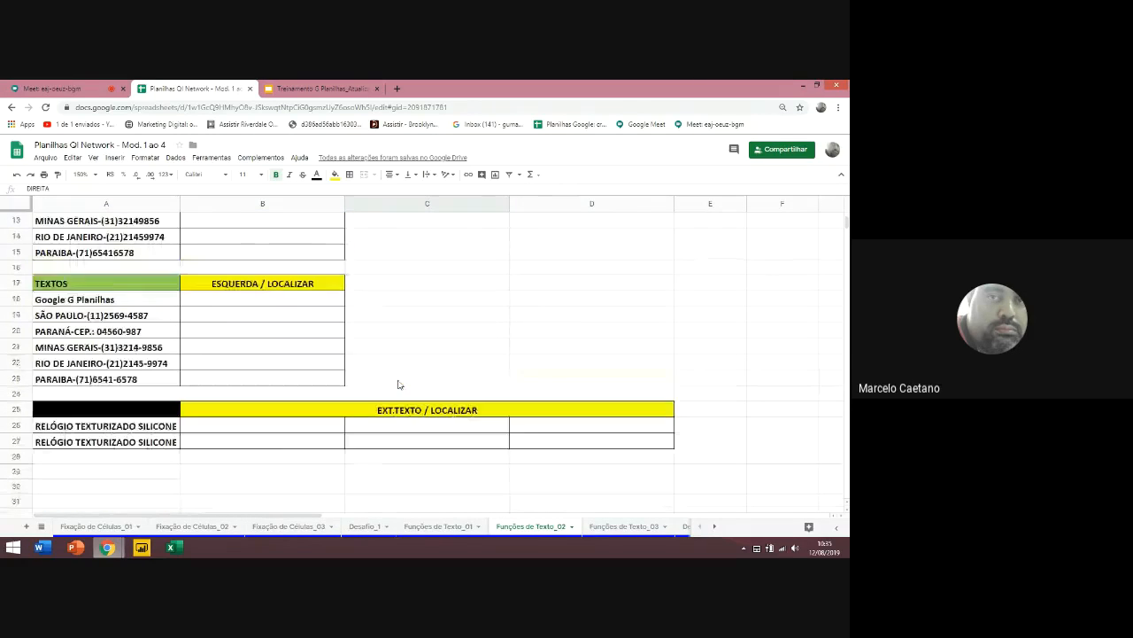
{"action": "scroll", "coordinate": [399, 383], "scroll_direction": "up", "scroll_amount": 5}
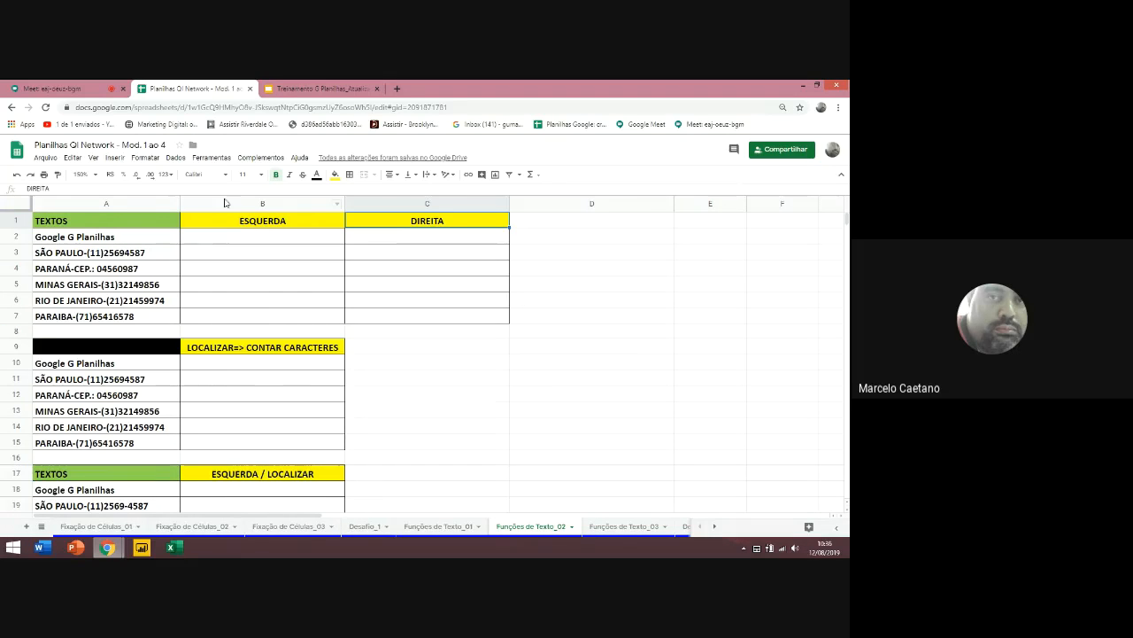
Enter =ESQUERDA(A2;6) in B2 to extract the first six characters of the text in A2
{"action": "left_click", "coordinate": [271, 239]}
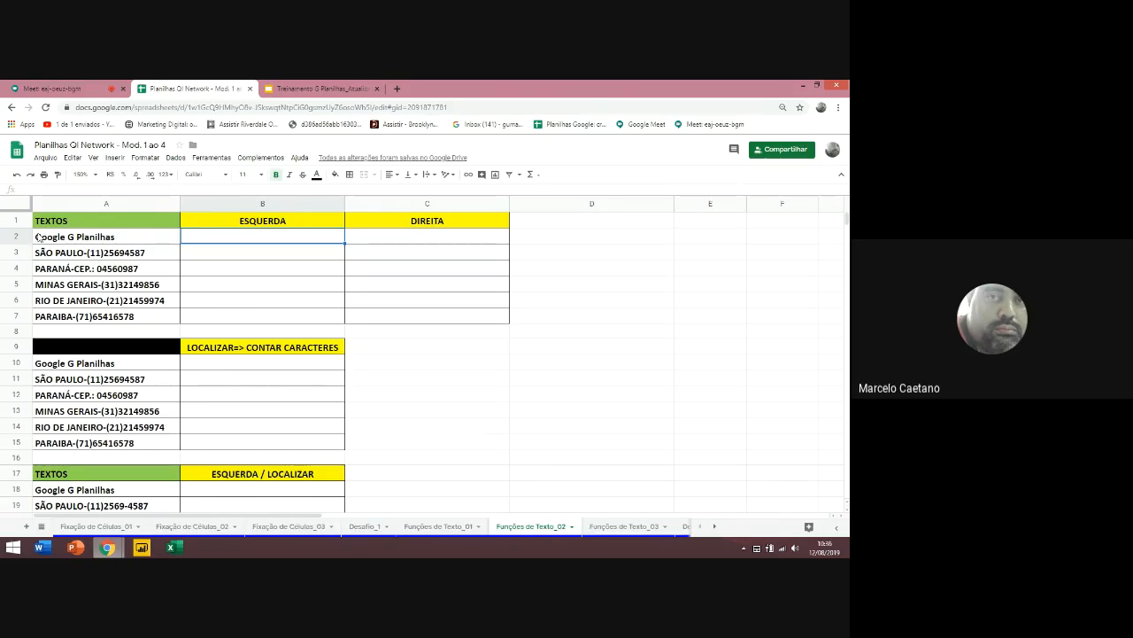
{"action": "type", "text": "=esquer"}
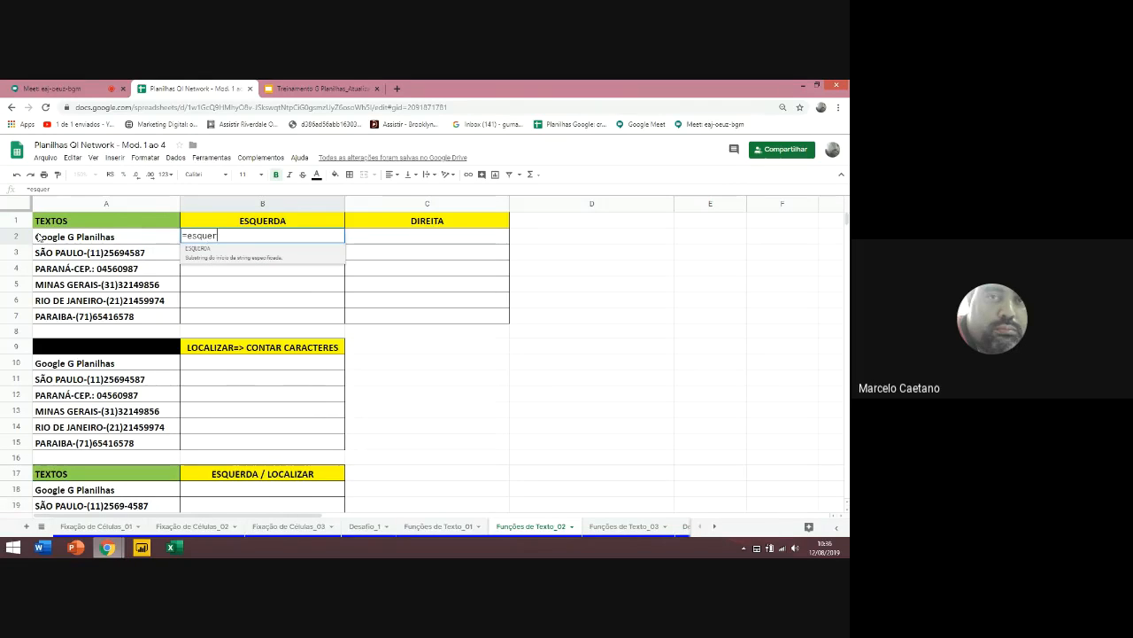
{"action": "type", "text": "da"}
{"action": "key", "text": "Tab"}
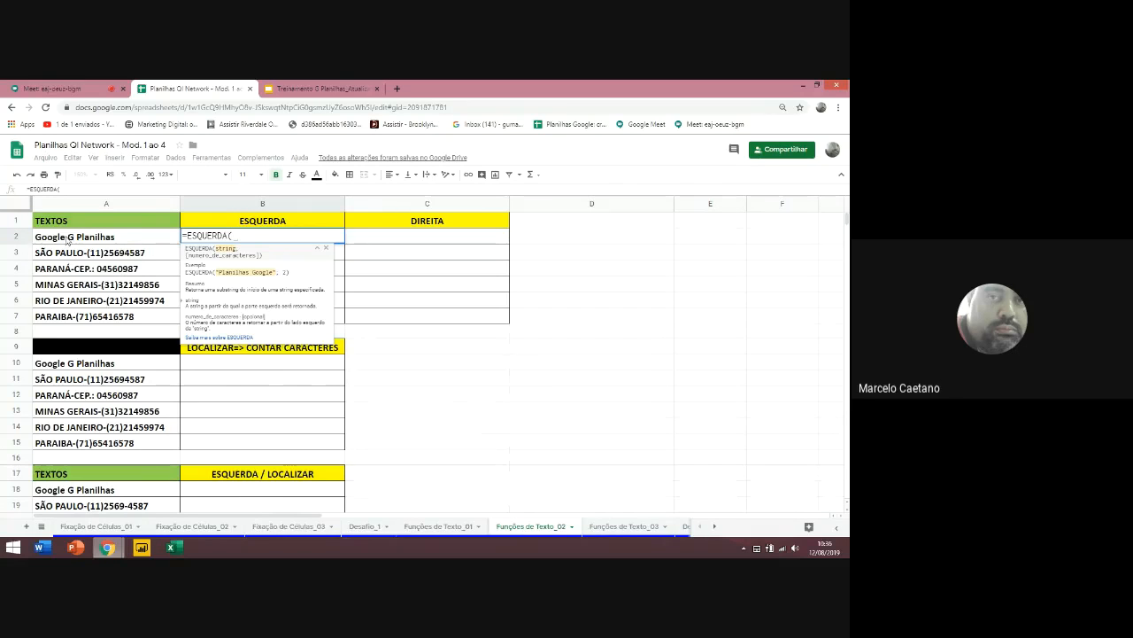
{"action": "left_click", "coordinate": [69, 241]}
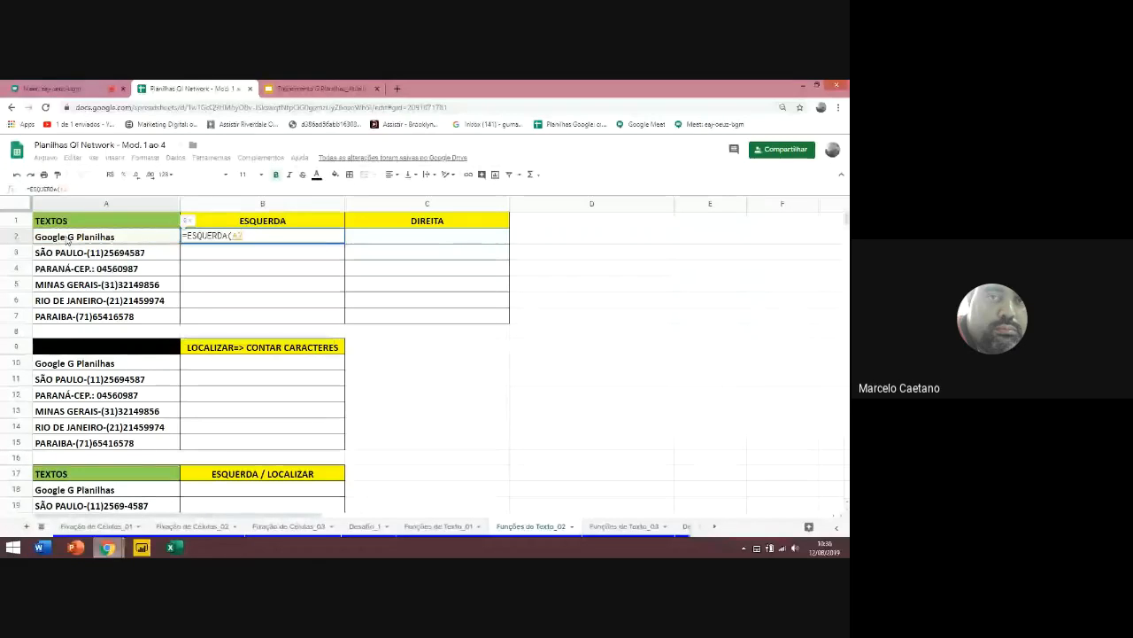
{"action": "type", "text": ";"}
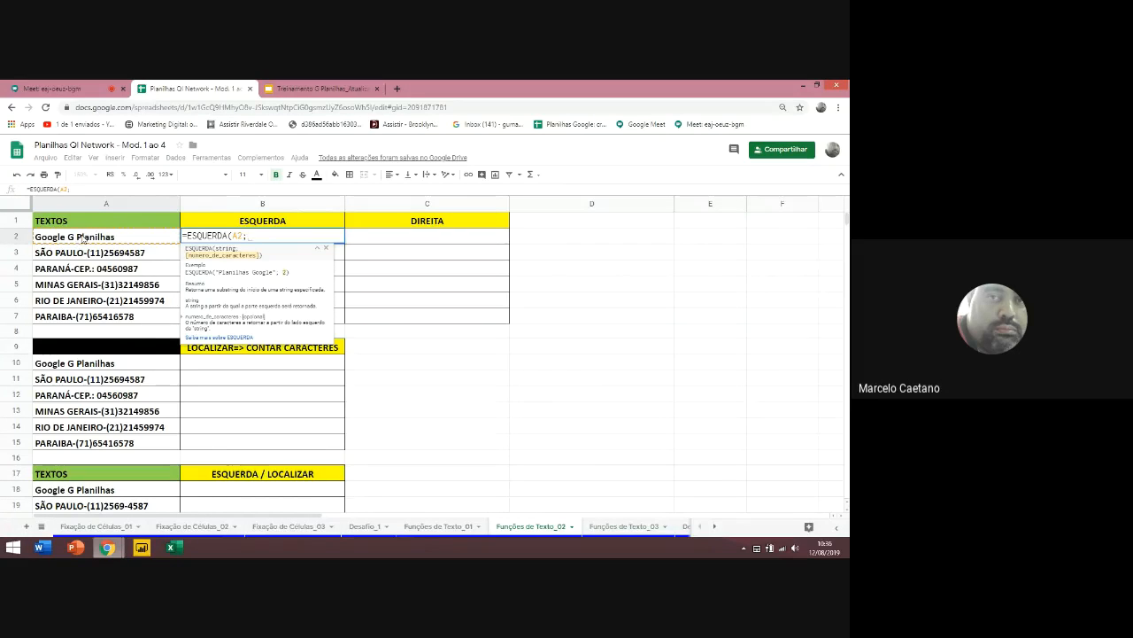
{"action": "type", "text": "6"}
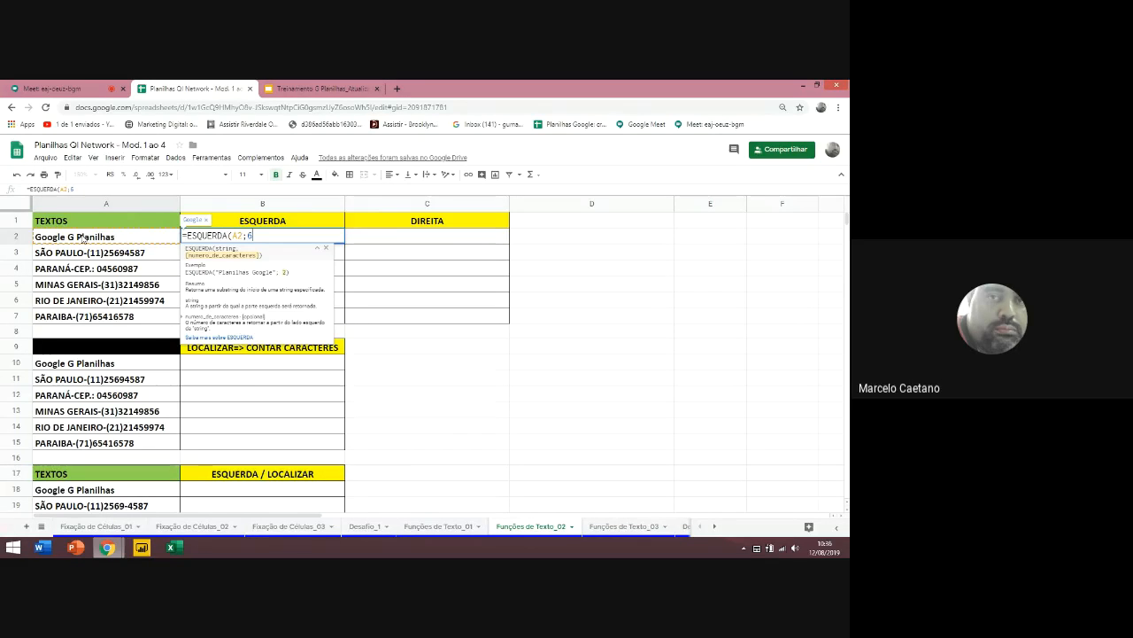
{"action": "type", "text": ")"}
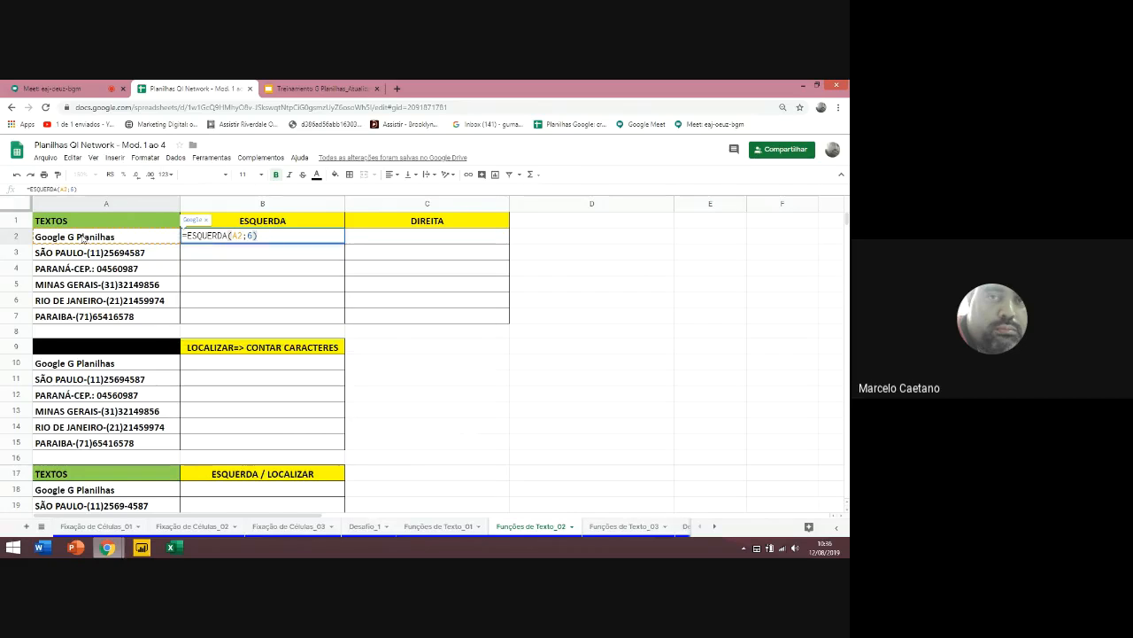
{"action": "key", "text": "Return"}
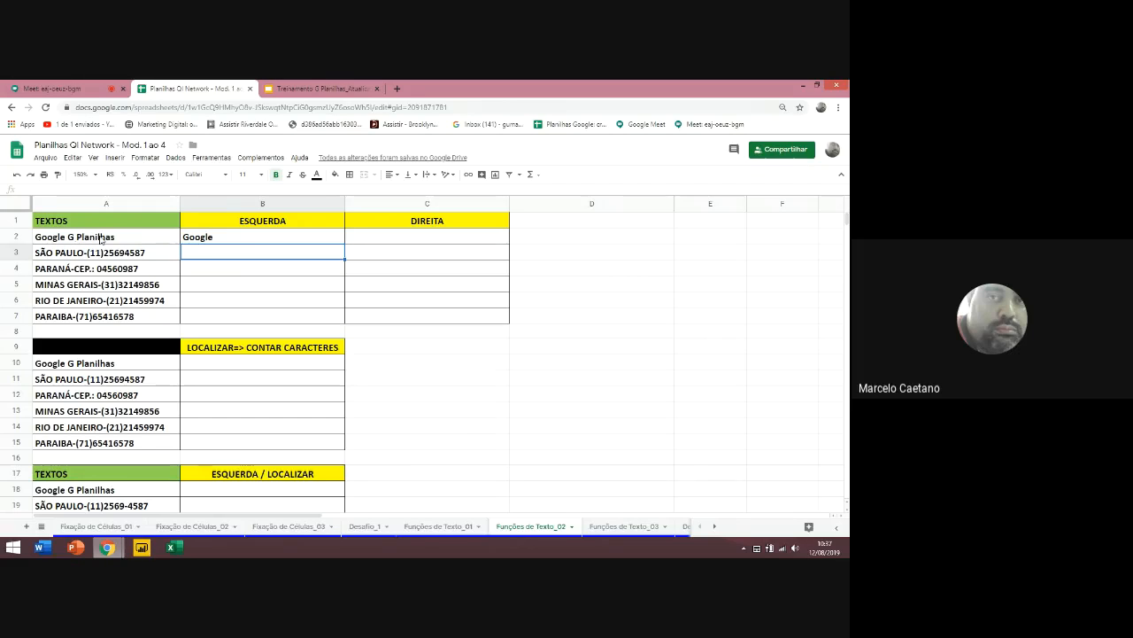
Review the B2 formula and prefix it with an apostrophe so the cell shows the formula as text
{"action": "double_click", "coordinate": [233, 236]}
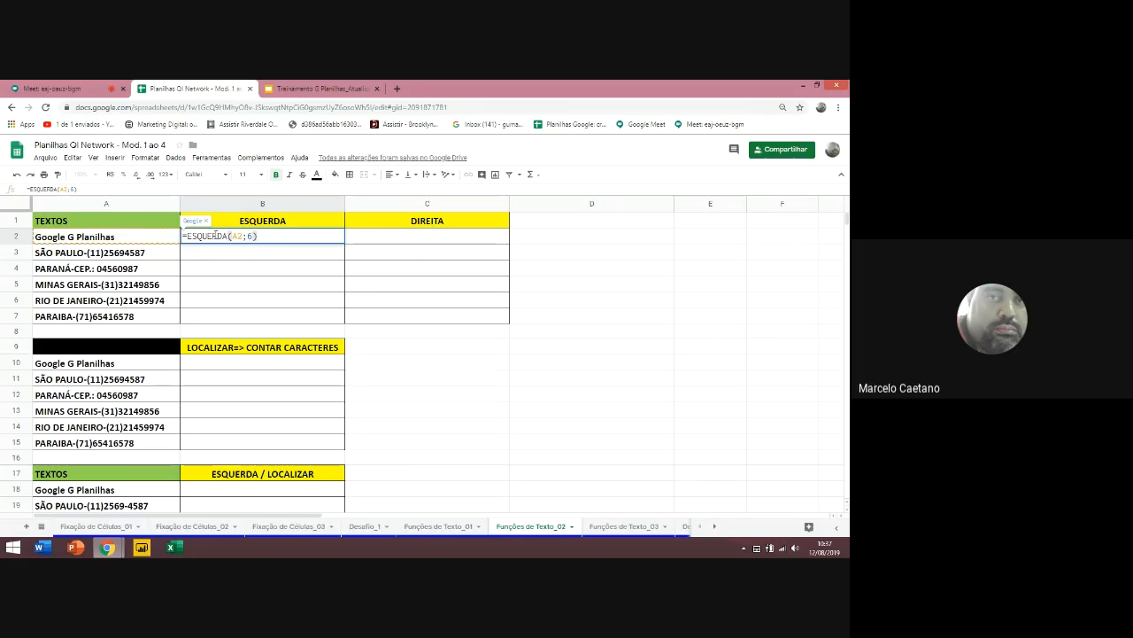
{"action": "left_click_drag", "start_coordinate": [186, 236], "coordinate": [265, 240]}
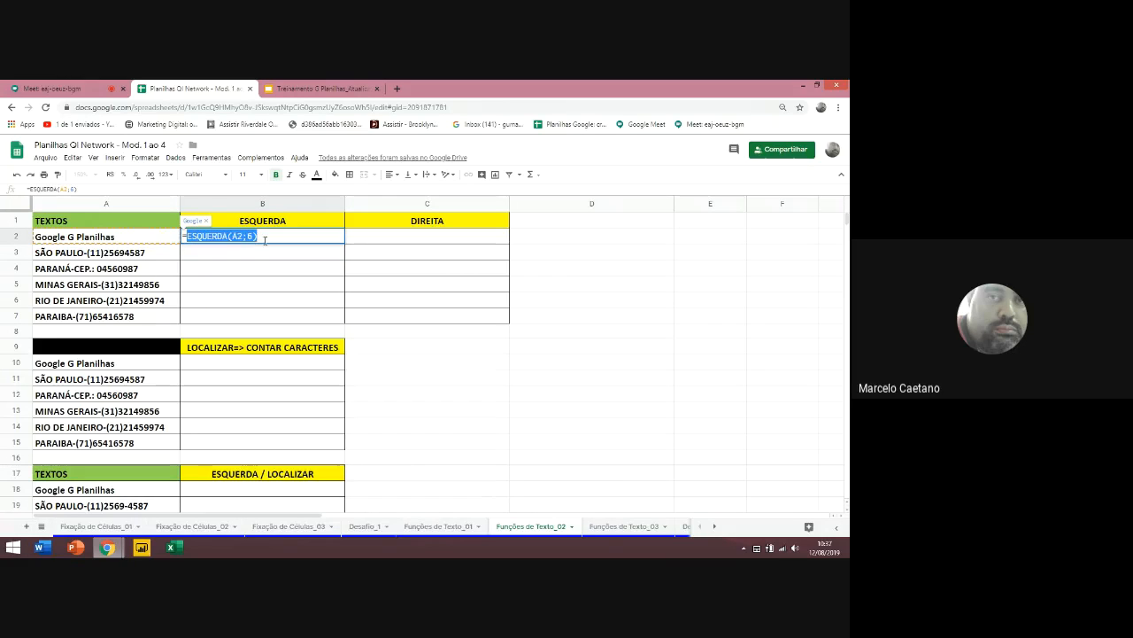
{"action": "left_click", "coordinate": [275, 237]}
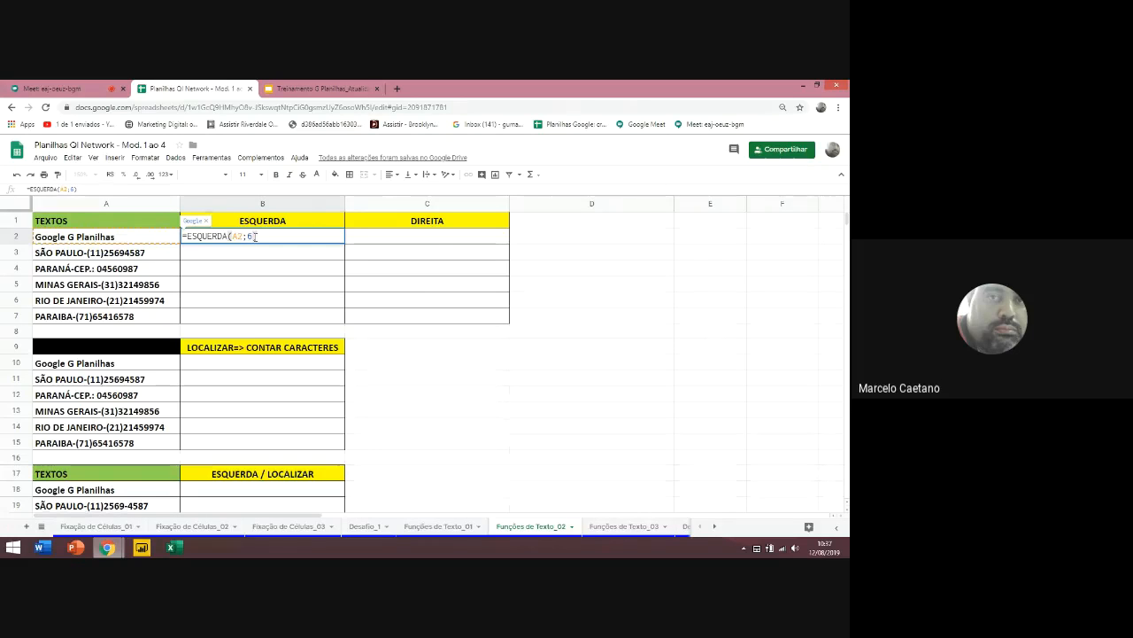
{"action": "type", "text": ")"}
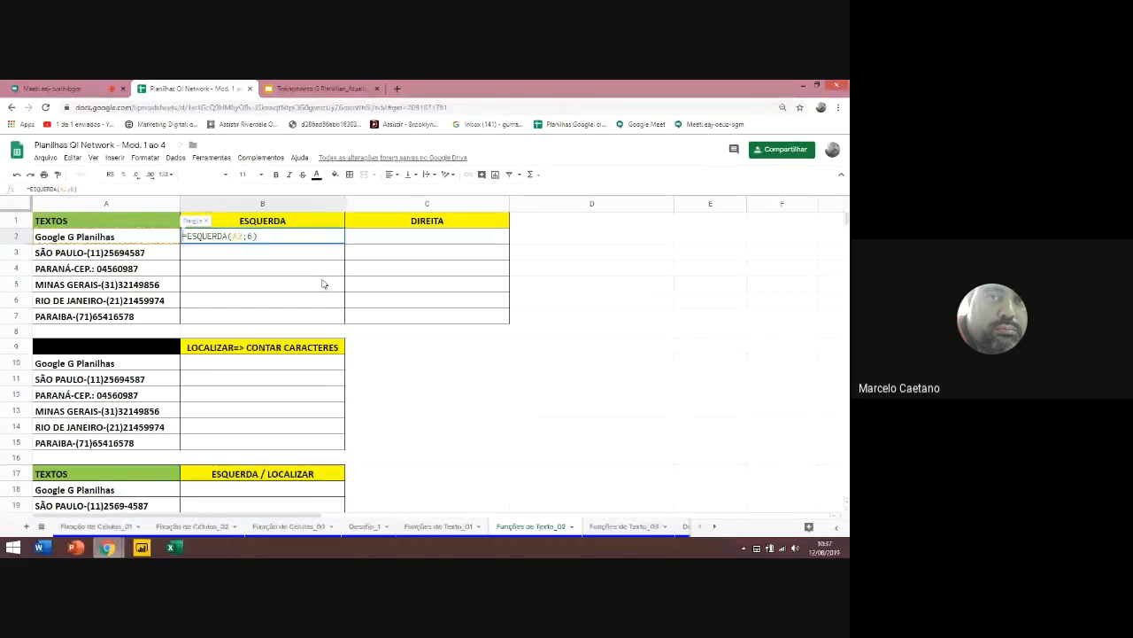
{"action": "key", "text": "Home"}
{"action": "type", "text": "'"}
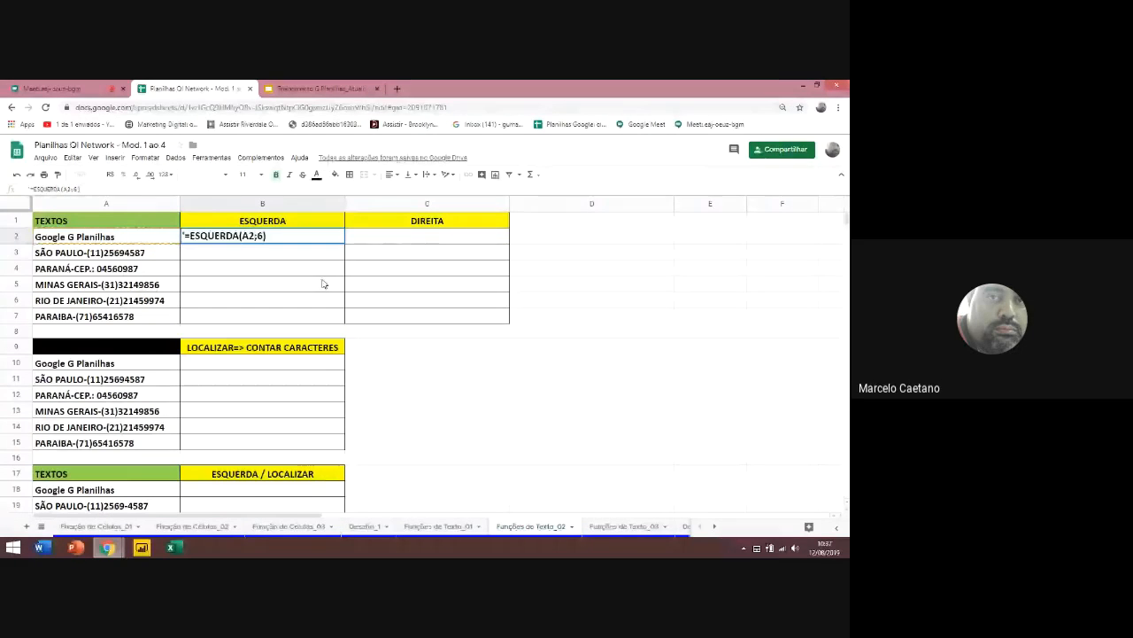
{"action": "left_click", "coordinate": [377, 230]}
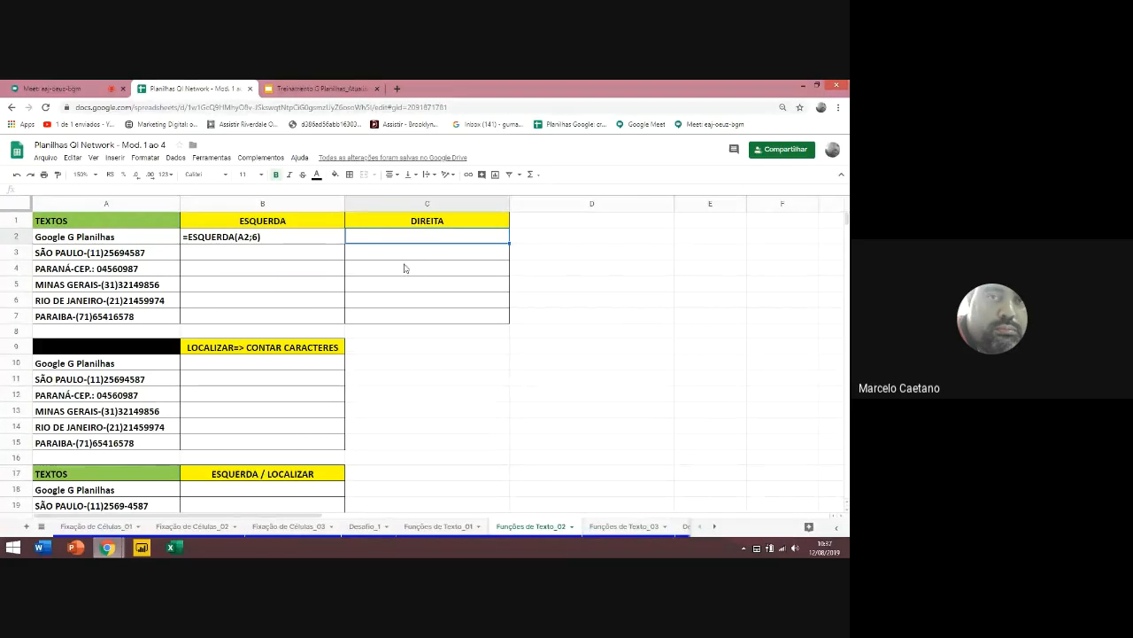
Enter =DIREITA(A2;11) in C2 to extract the last eleven characters of the text in A2
{"action": "type", "text": "="}
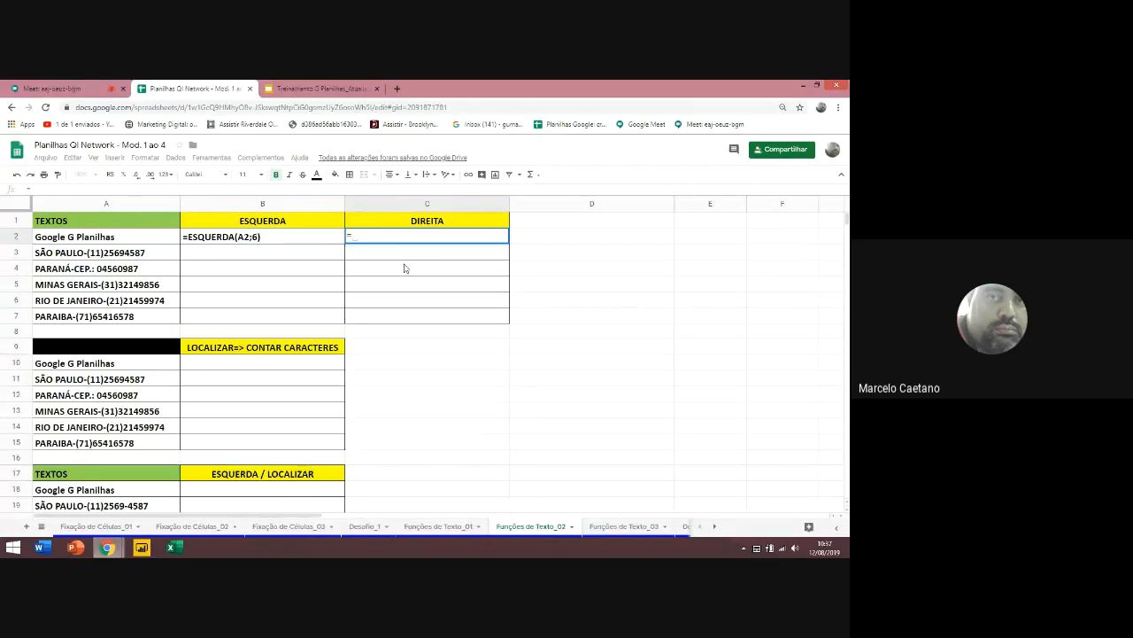
{"action": "type", "text": "direitaa"}
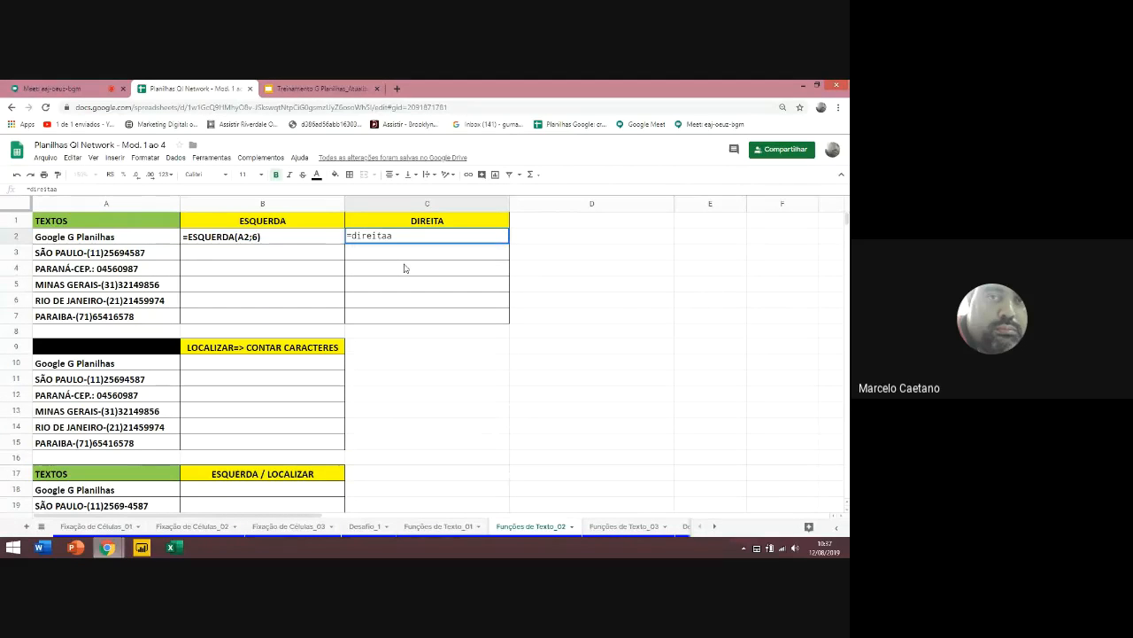
{"action": "key", "text": "BackSpace"}
{"action": "type", "text": "("}
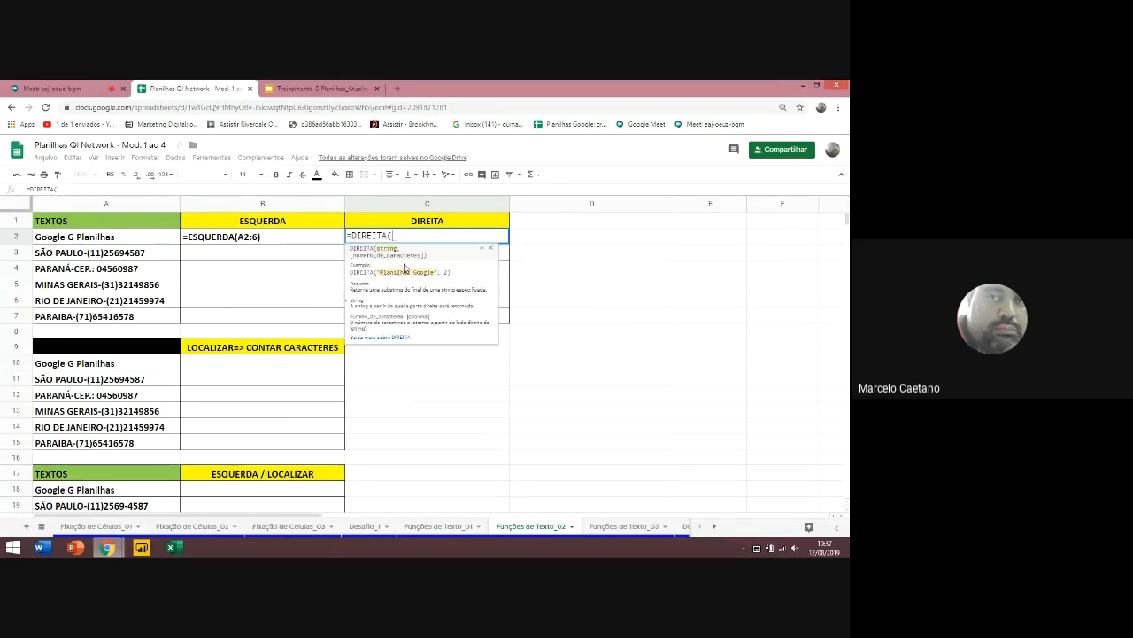
{"action": "left_click", "coordinate": [127, 240]}
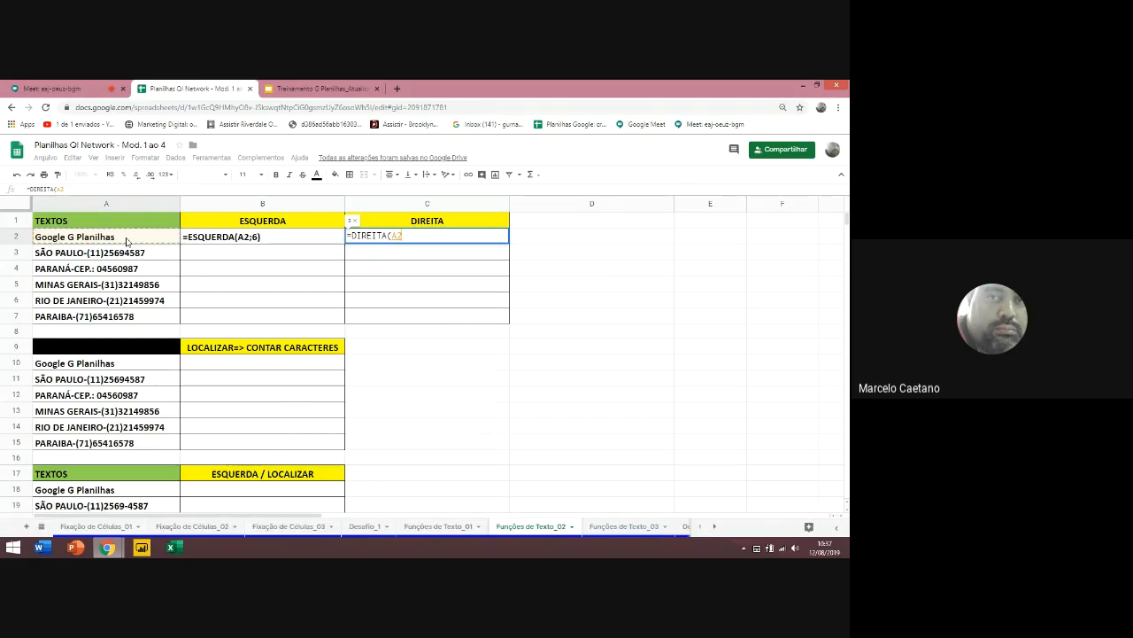
{"action": "type", "text": ";"}
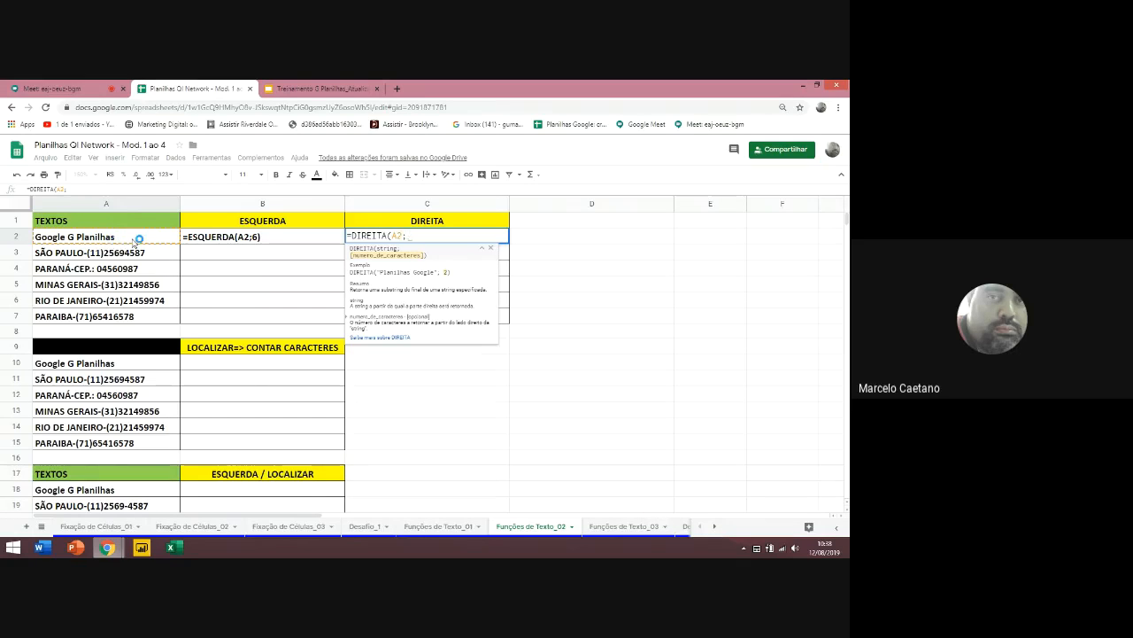
{"action": "type", "text": "11"}
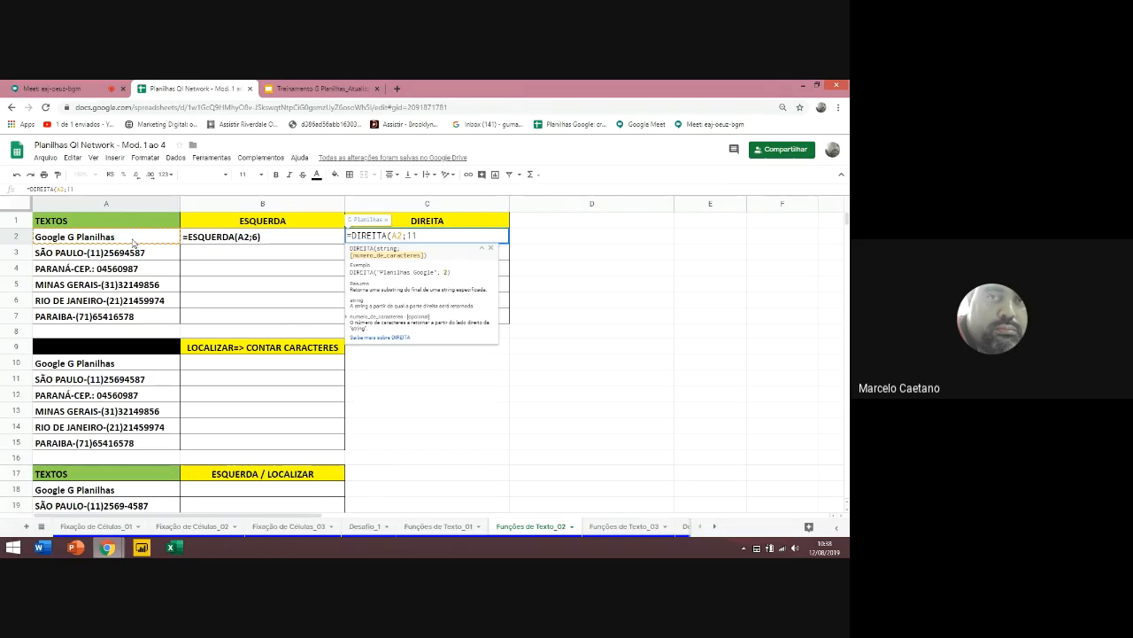
{"action": "type", "text": ")"}
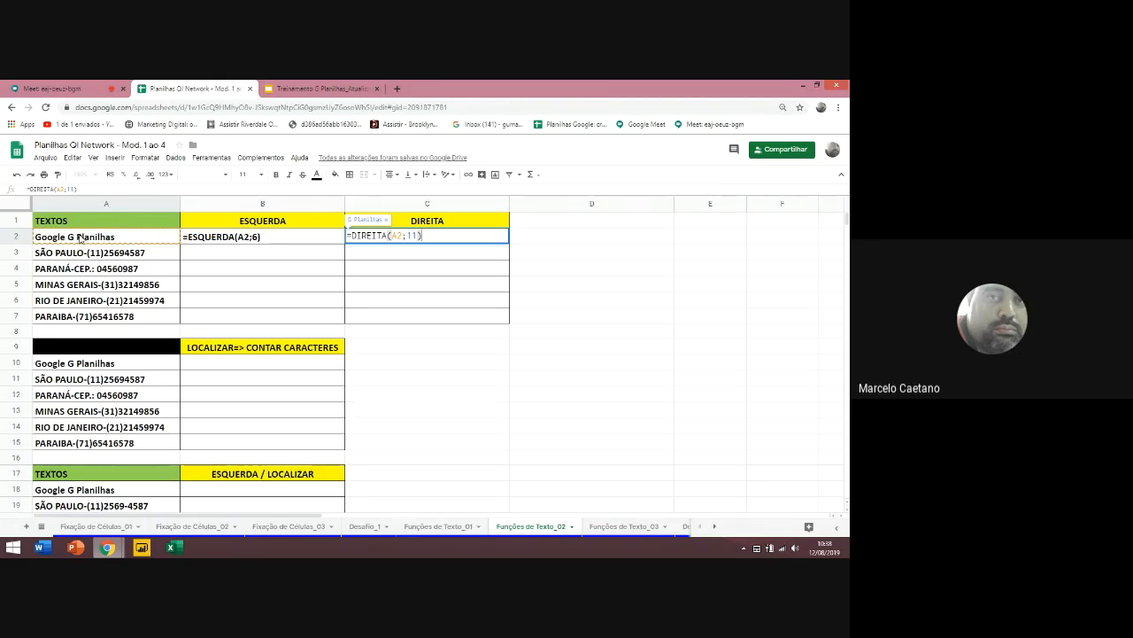
{"action": "key", "text": "Return"}
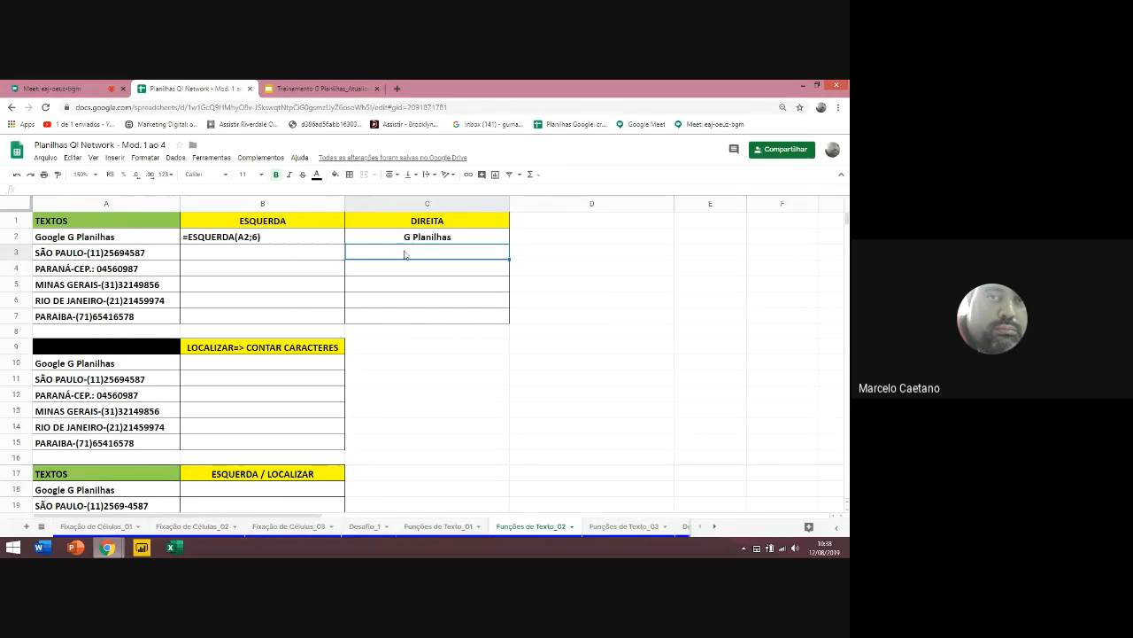
Enter =ESQUERDA(A3;9) in B3 to extract the state name from the text in A3
{"action": "left_click", "coordinate": [222, 254]}
{"action": "type", "text": "="}
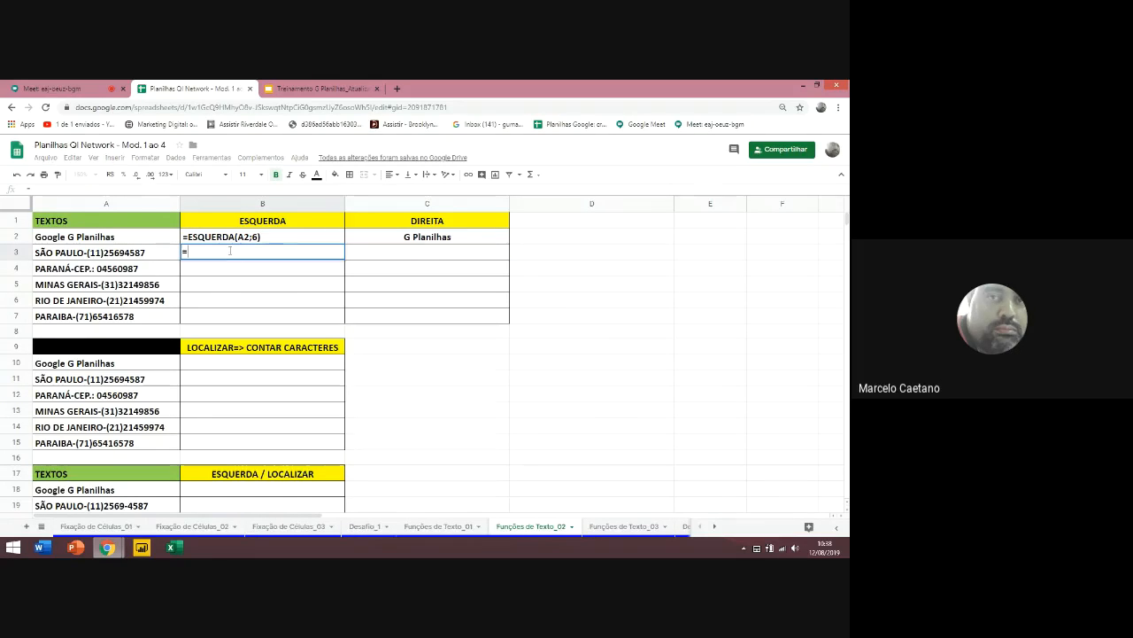
{"action": "type", "text": "ESQUERDA("}
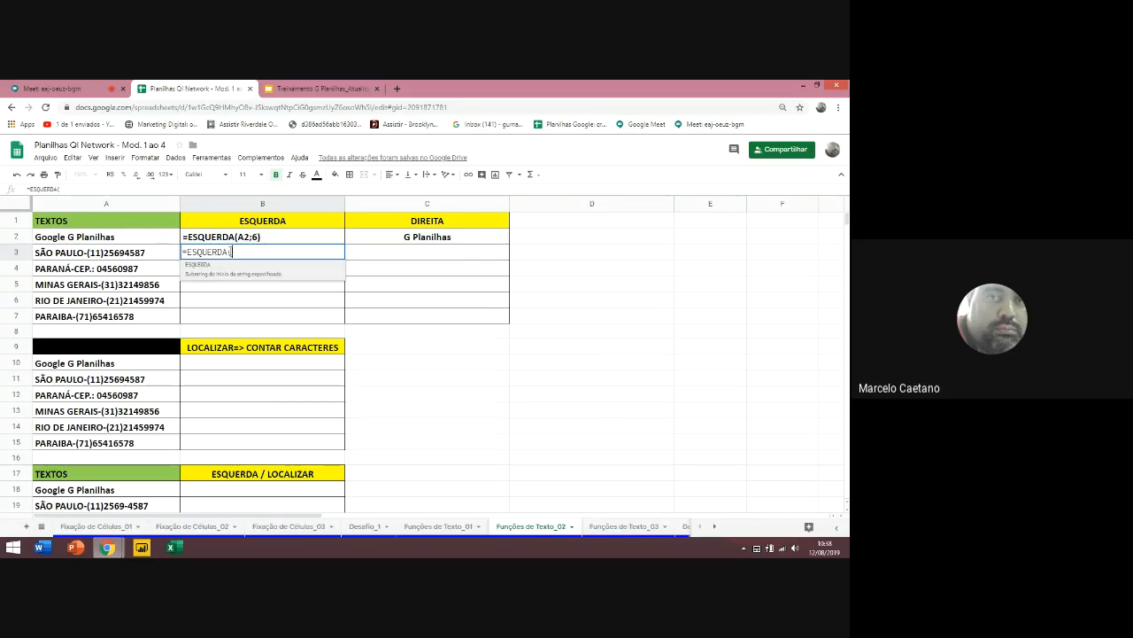
{"action": "type", "text": "A3;"}
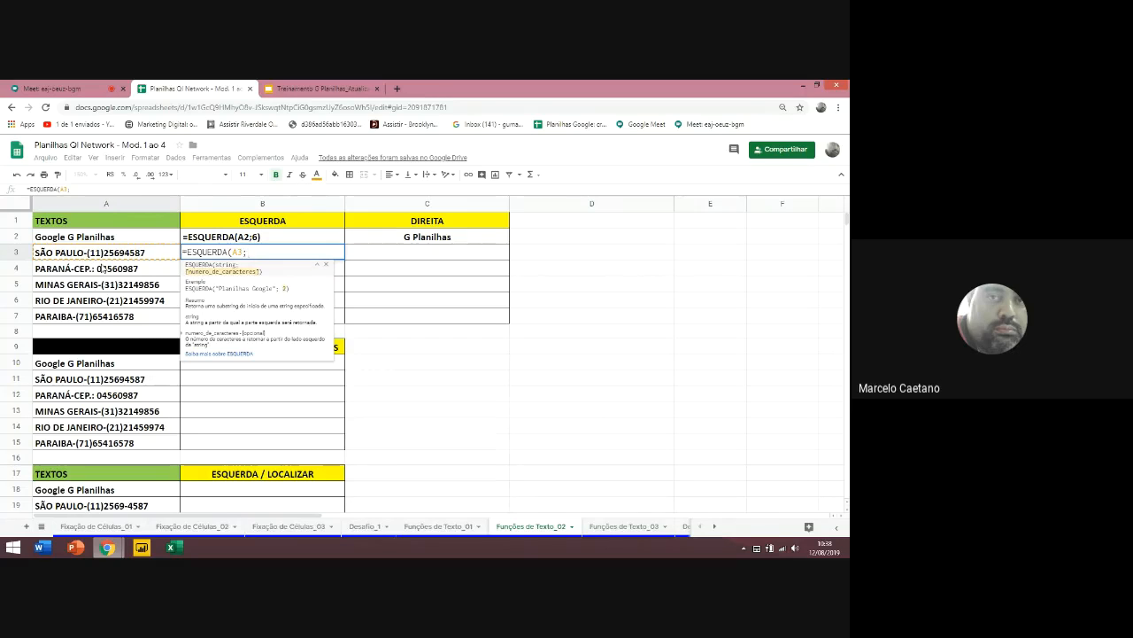
{"action": "type", "text": "9)"}
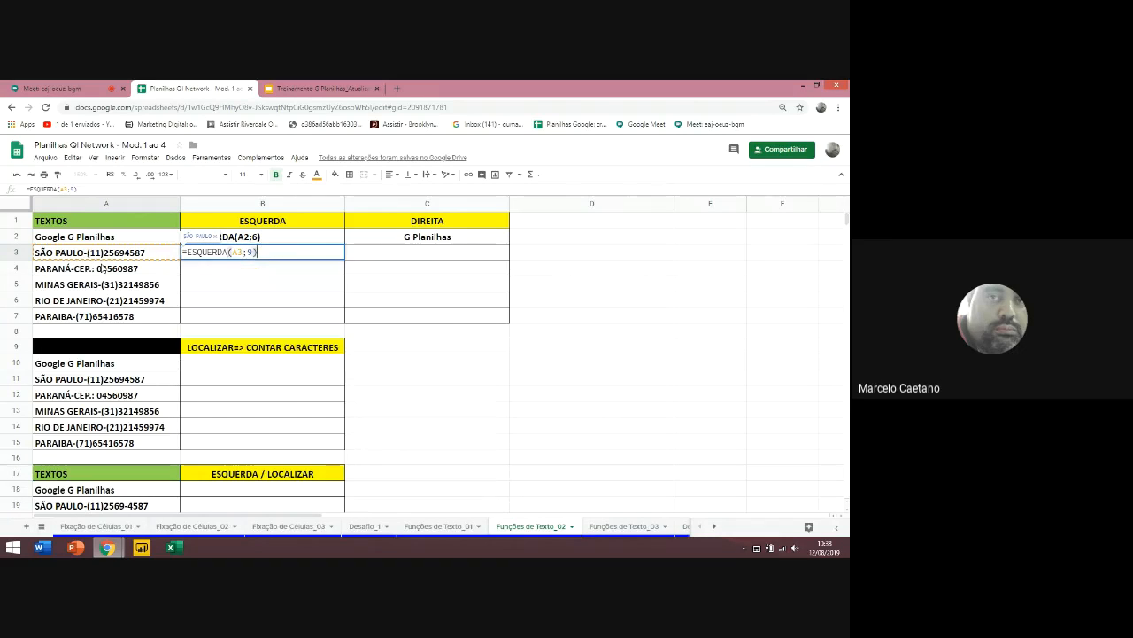
{"action": "key", "text": "Return"}
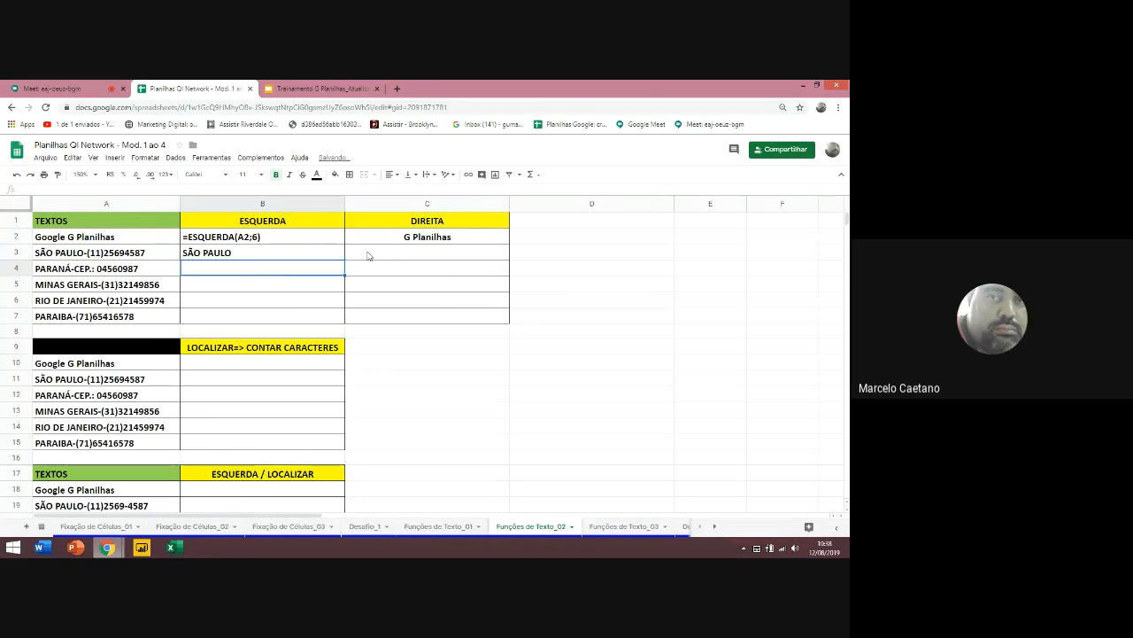
Enter =DIREITA(A3;14) in C3 to extract the last fourteen characters of the text in A3
{"action": "left_click", "coordinate": [378, 257]}
{"action": "type", "text": "="}
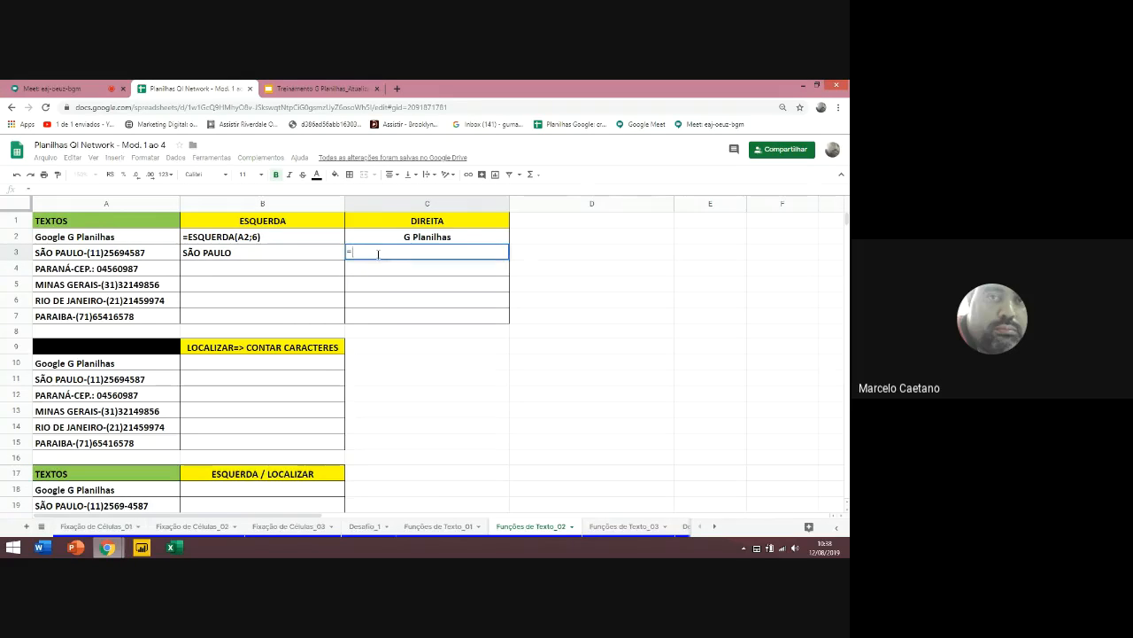
{"action": "type", "text": "direta"}
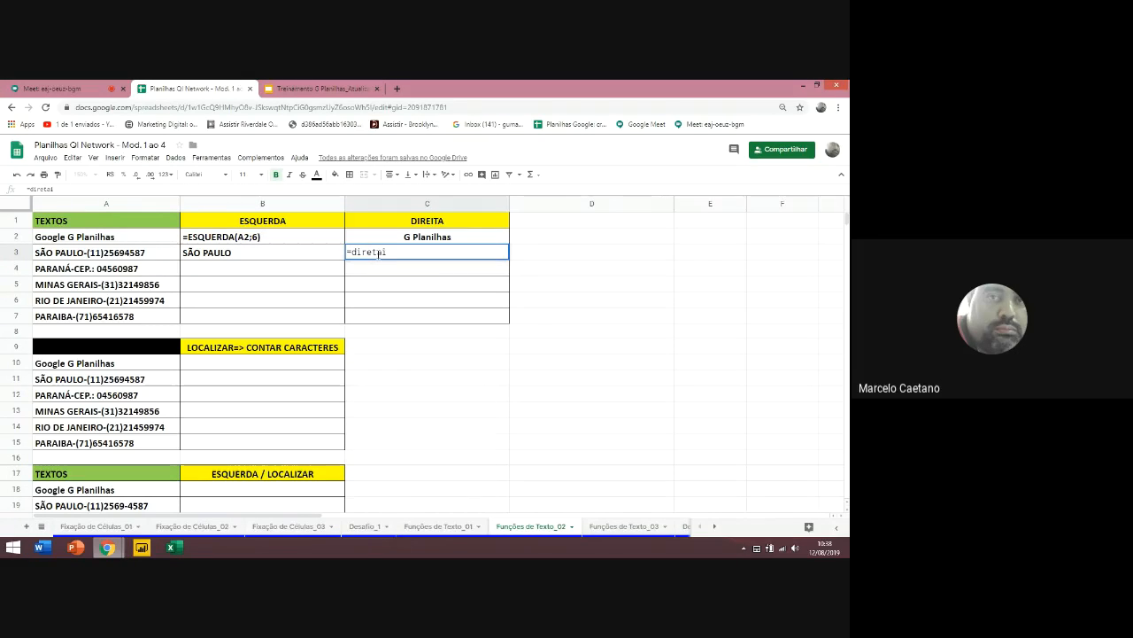
{"action": "key", "text": "BackSpace"}
{"action": "key", "text": "BackSpace"}
{"action": "key", "text": "BackSpace"}
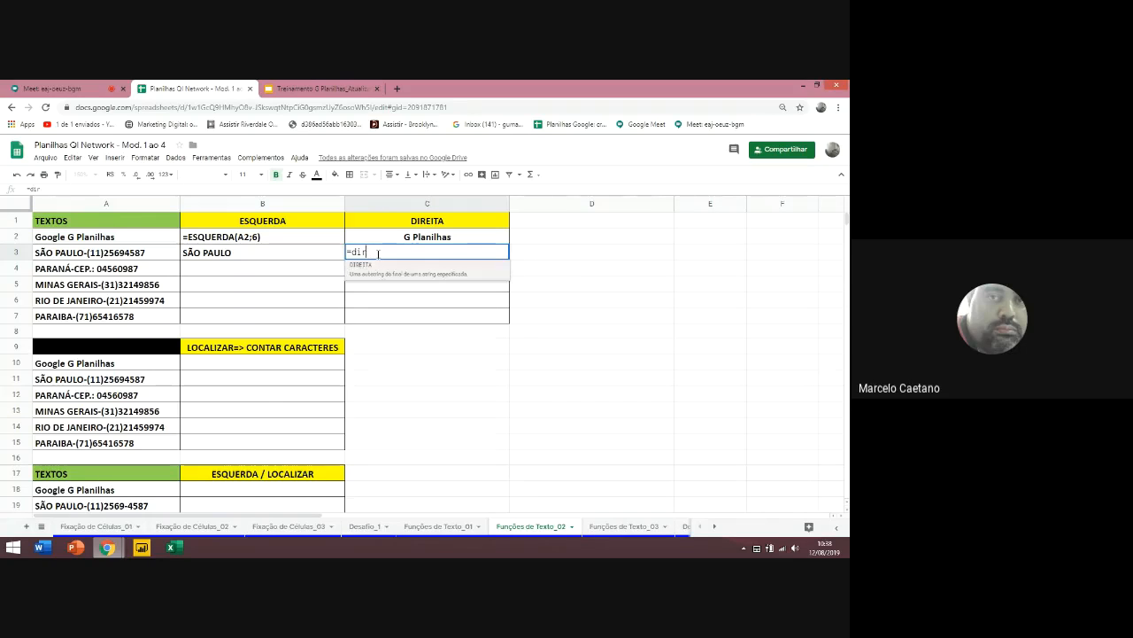
{"action": "type", "text": "reita("}
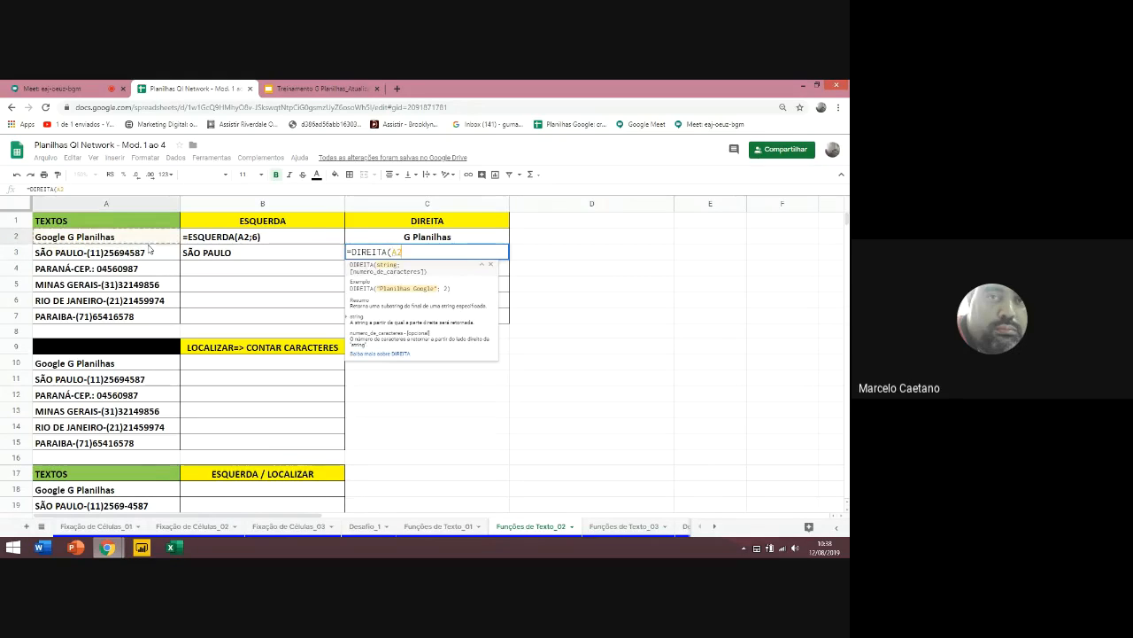
{"action": "left_click", "coordinate": [126, 256]}
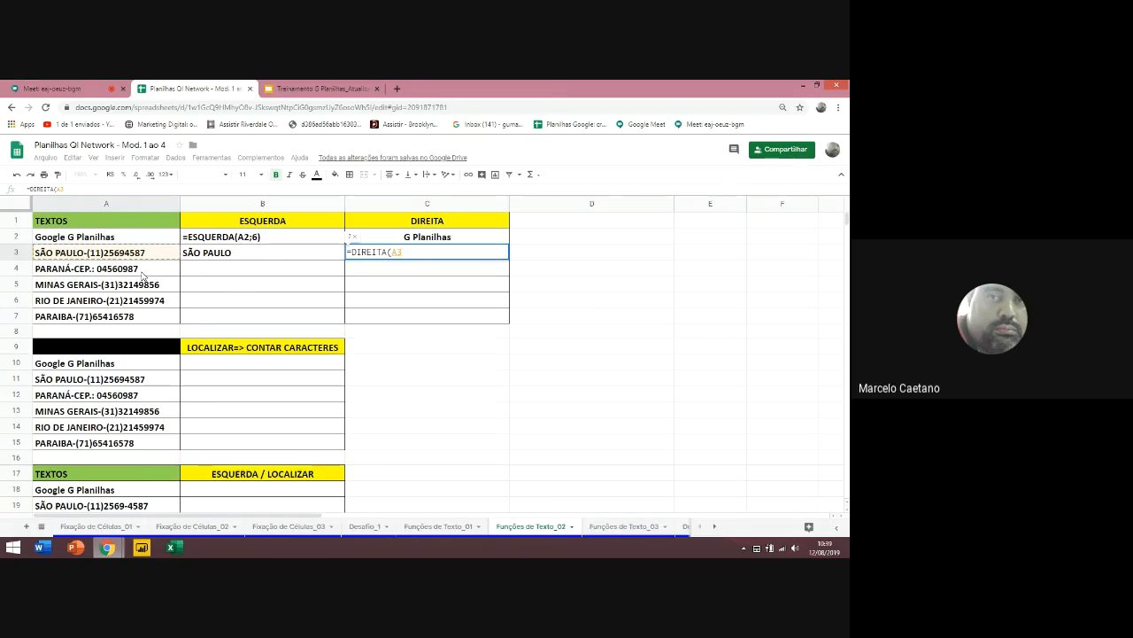
{"action": "type", "text": ";4"}
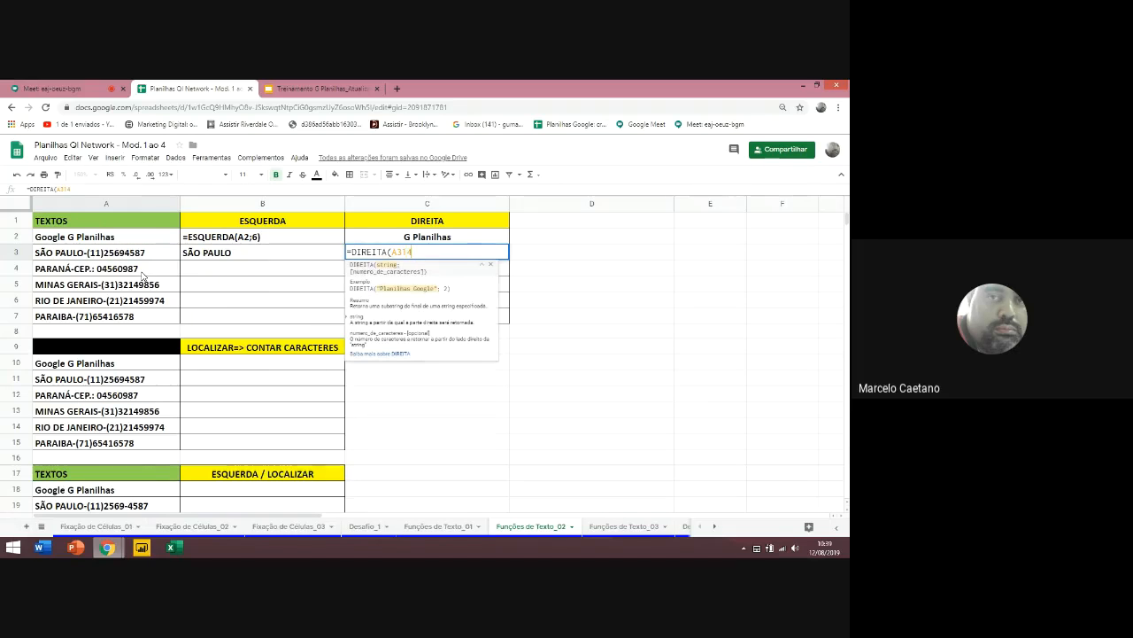
{"action": "key", "text": "BackSpace"}
{"action": "type", "text": ";14)"}
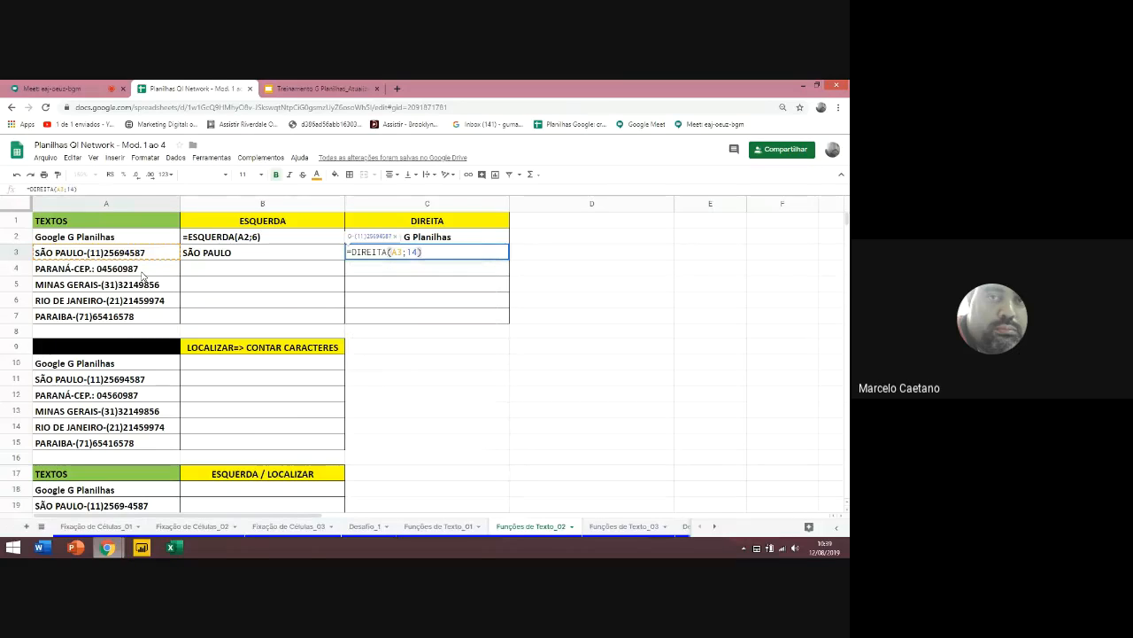
{"action": "key", "text": "Return"}
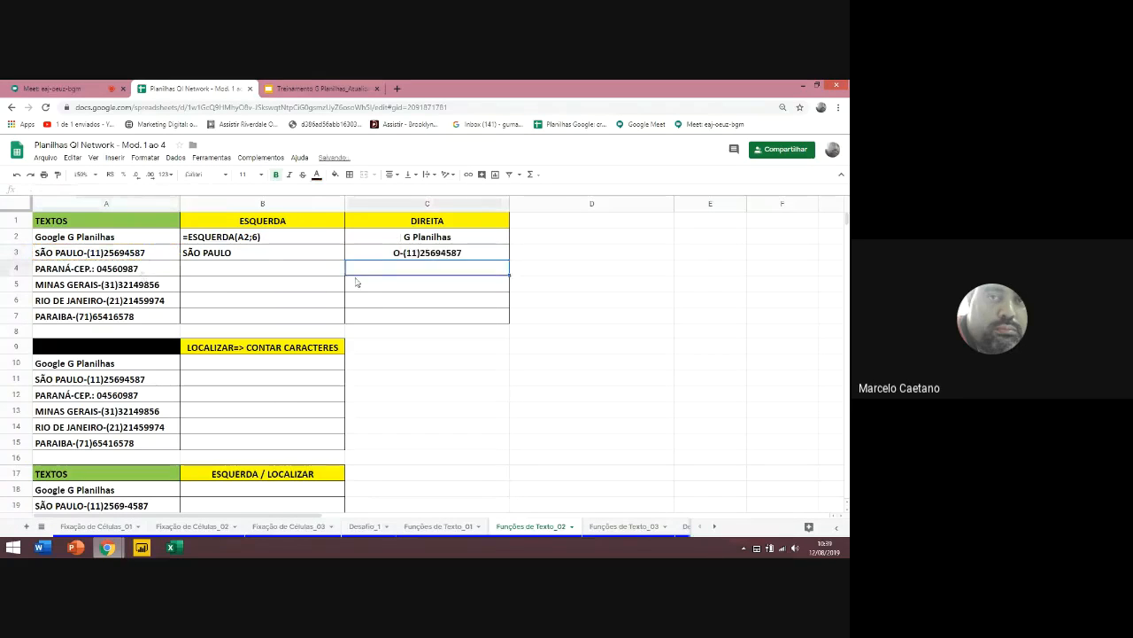
Change the number of characters in the C3 DIREITA formula to 12
{"action": "left_click", "coordinate": [412, 252]}
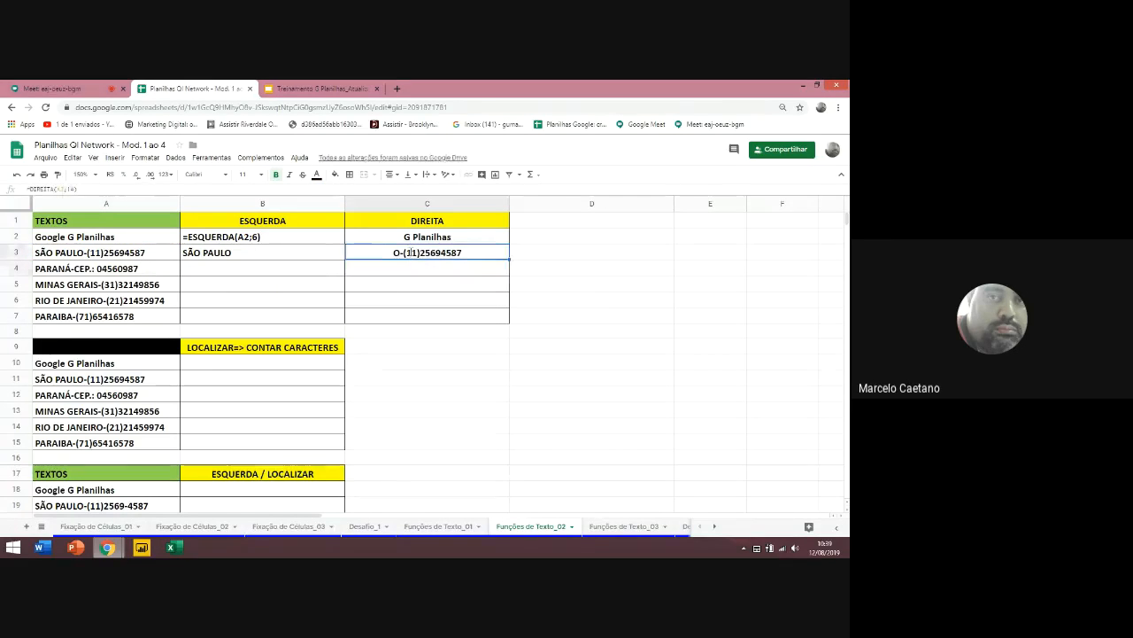
{"action": "double_click", "coordinate": [412, 252]}
{"action": "left_click_drag", "start_coordinate": [410, 252], "coordinate": [418, 252]}
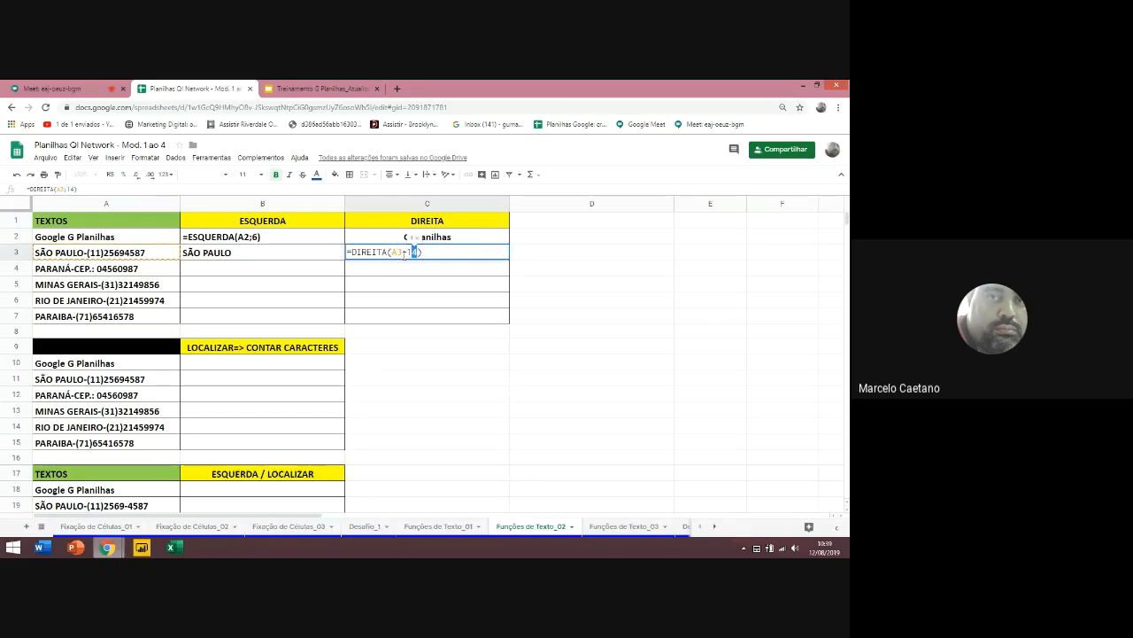
{"action": "type", "text": "0"}
{"action": "key", "text": "Return"}
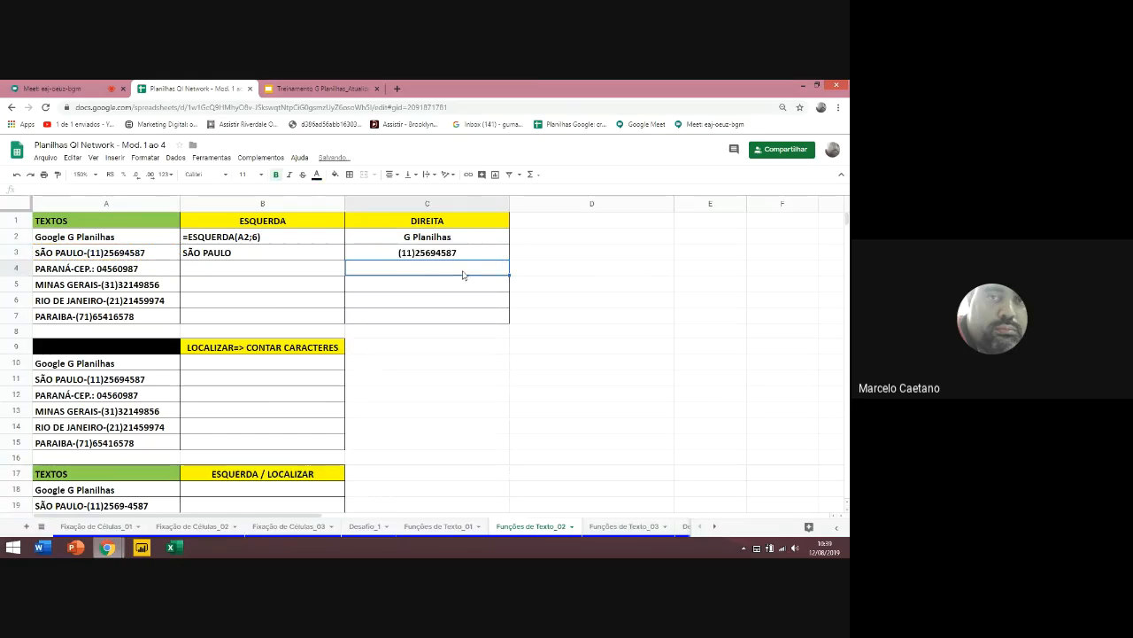
Copy the DIREITA formula from C3 into C5, C6 and C7, leaving out C4
{"action": "left_click", "coordinate": [450, 254]}
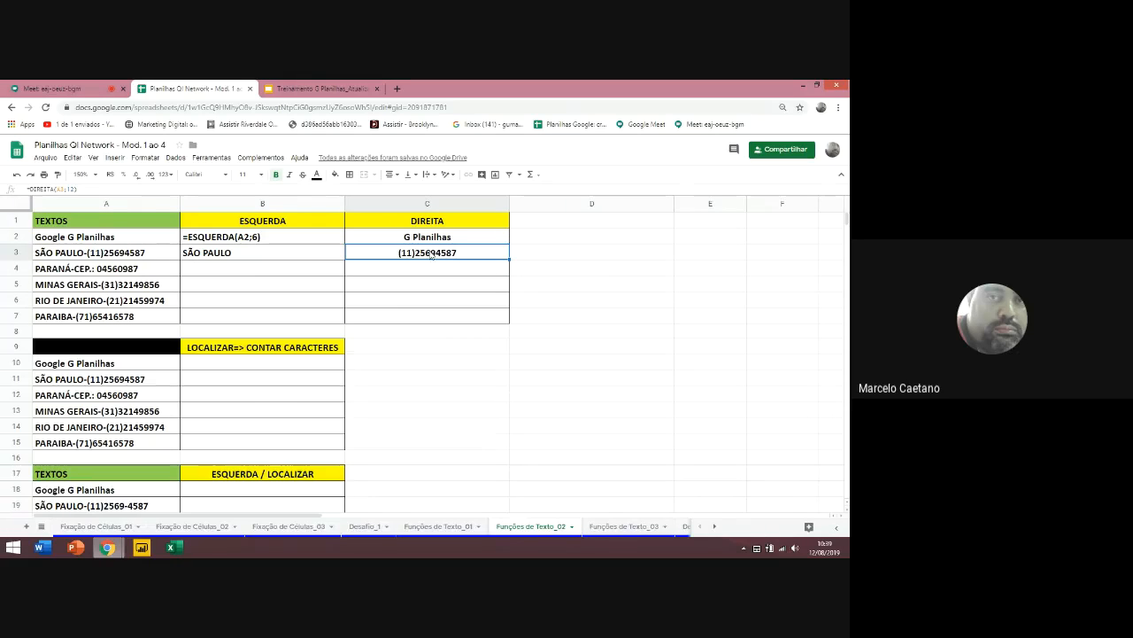
{"action": "key", "text": "ctrl+c"}
{"action": "left_click", "coordinate": [491, 288]}
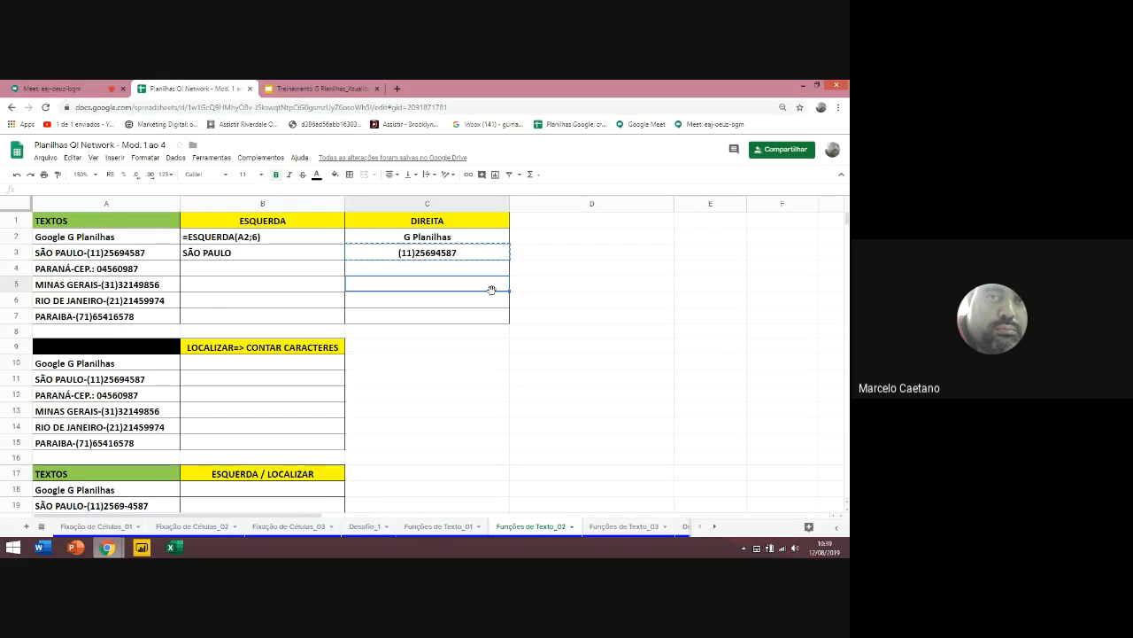
{"action": "key", "text": "ctrl+v"}
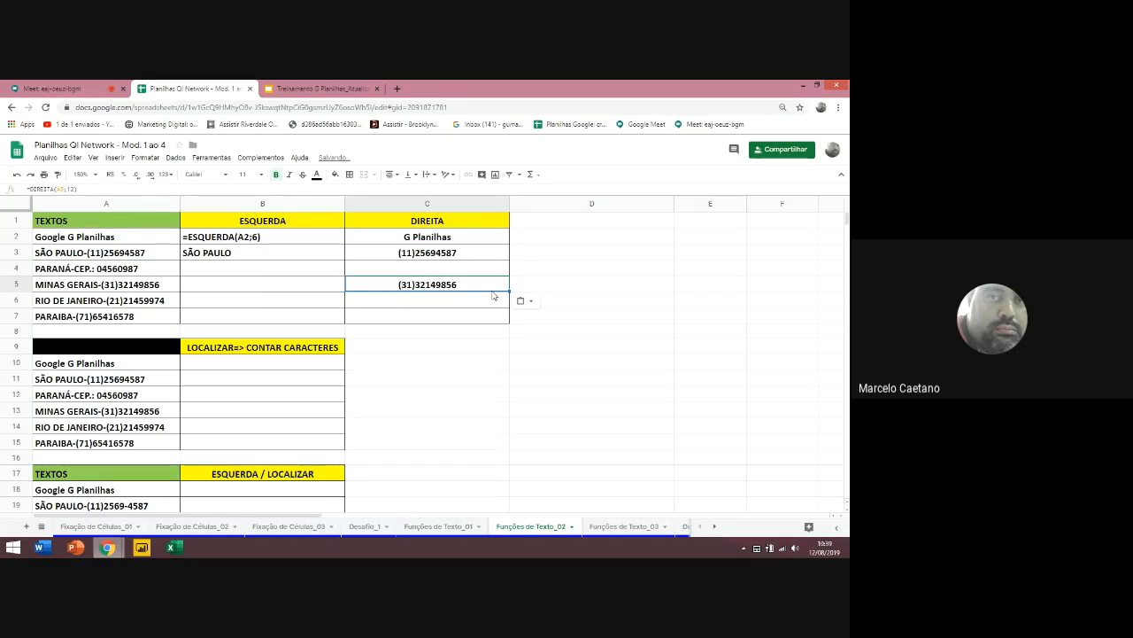
{"action": "key", "text": "Down"}
{"action": "key", "text": "ctrl+v"}
{"action": "key", "text": "Down"}
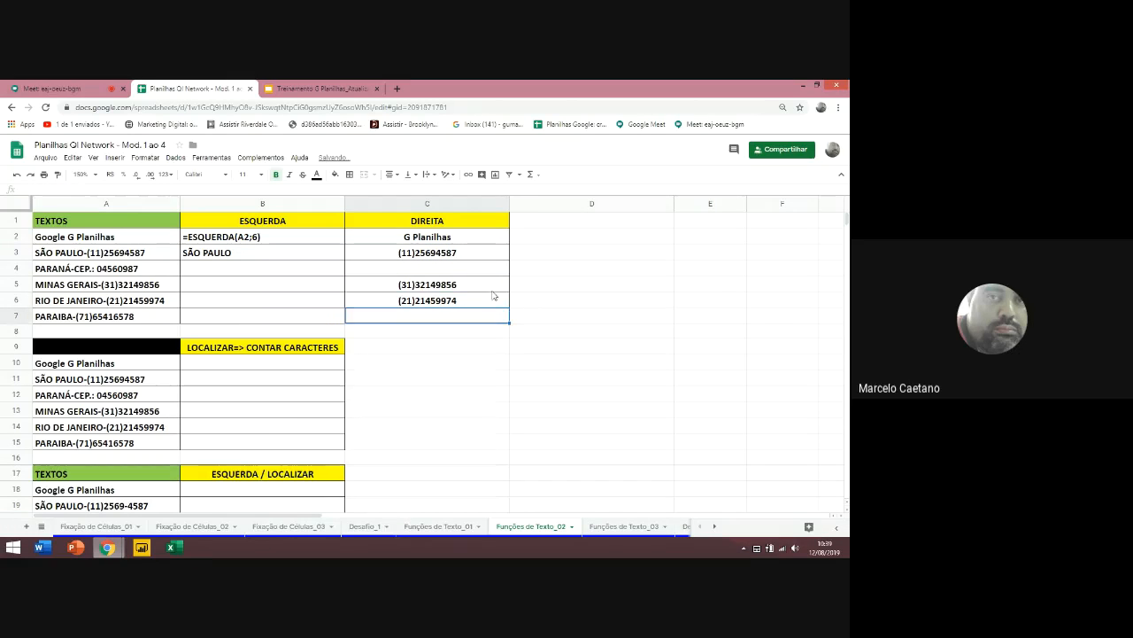
{"action": "key", "text": "ctrl+v"}
Examine the arguments of the DIREITA formula in C3 without changing it
{"action": "key", "text": "Up"}
{"action": "key", "text": "Up"}
{"action": "key", "text": "Up"}
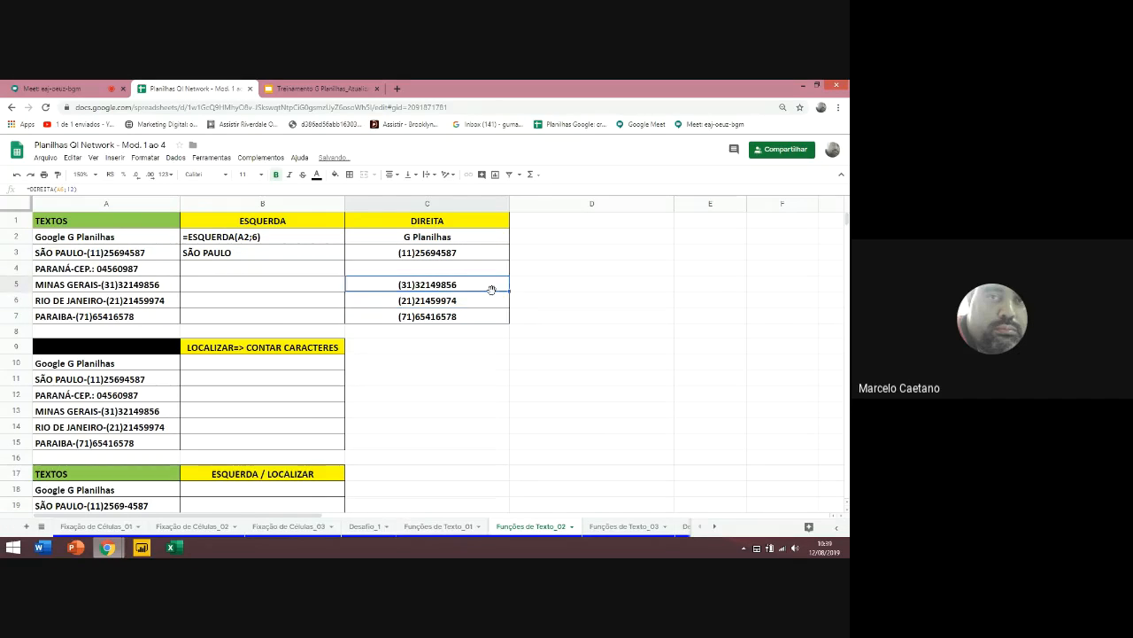
{"action": "key", "text": "Up"}
{"action": "key", "text": "Left"}
{"action": "key", "text": "Left"}
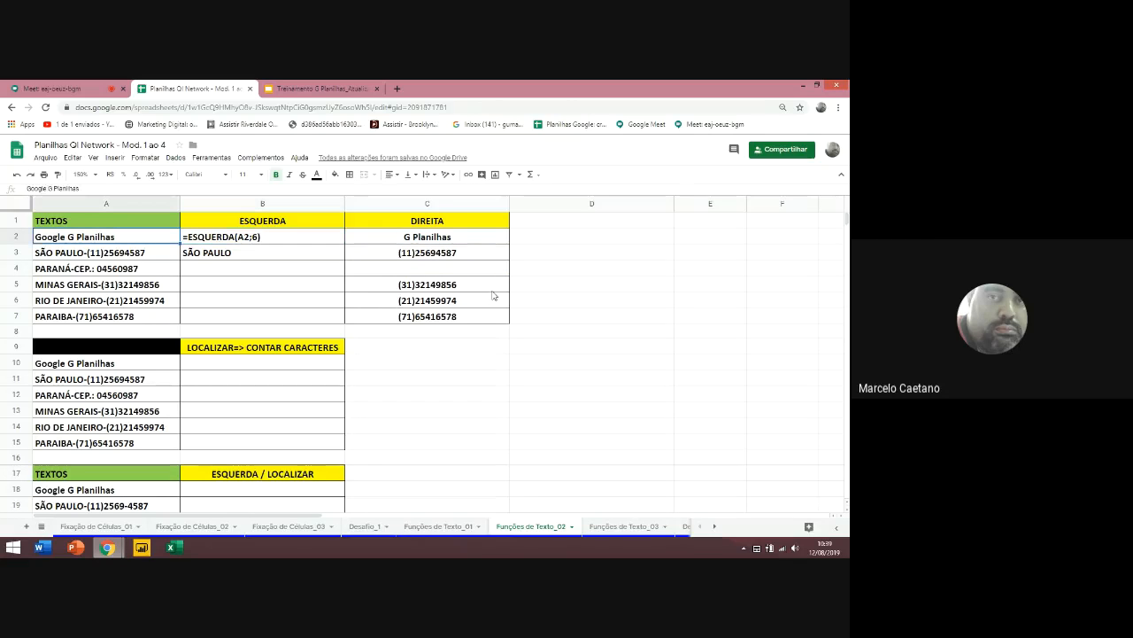
{"action": "key", "text": "Right"}
{"action": "key", "text": "Right"}
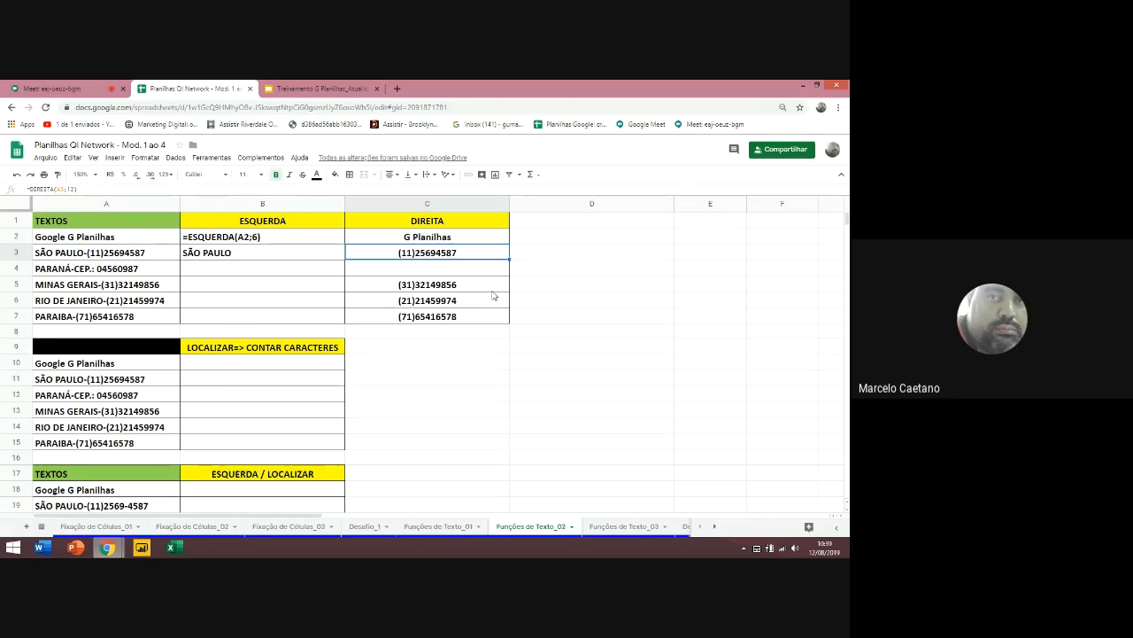
{"action": "key", "text": "F2"}
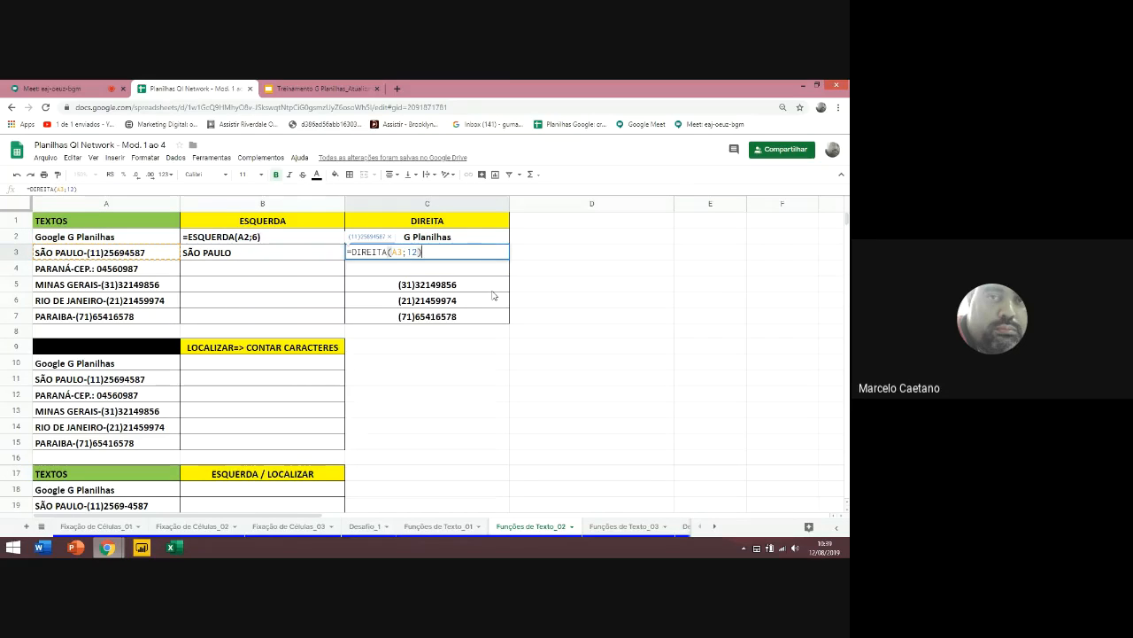
{"action": "key", "text": "Left"}
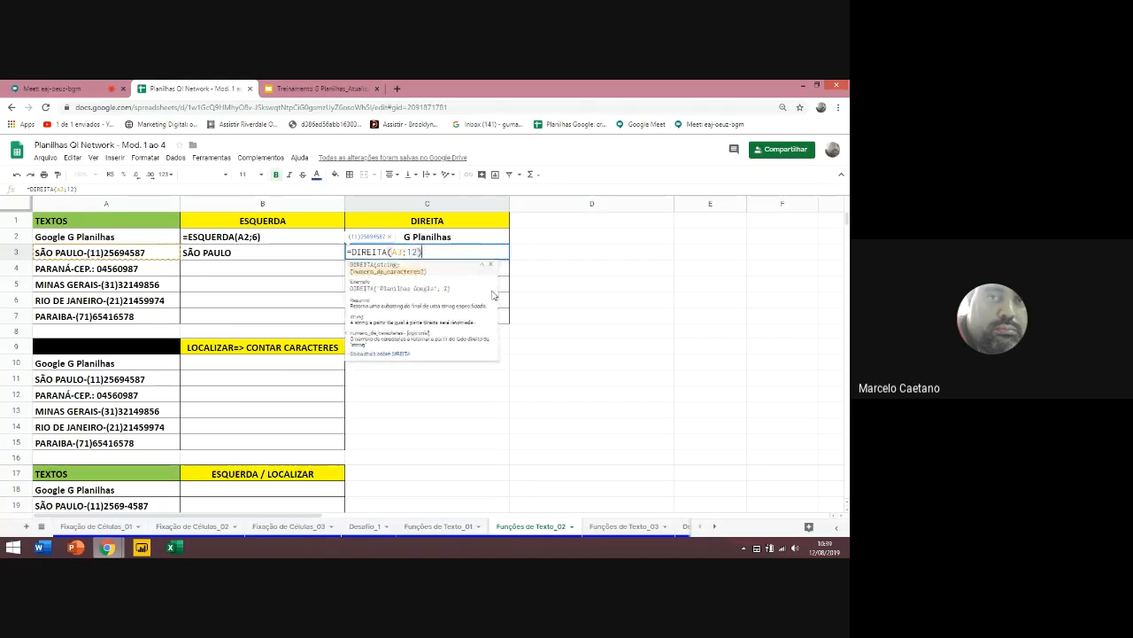
{"action": "key", "text": "Left"}
{"action": "key", "text": "Return"}
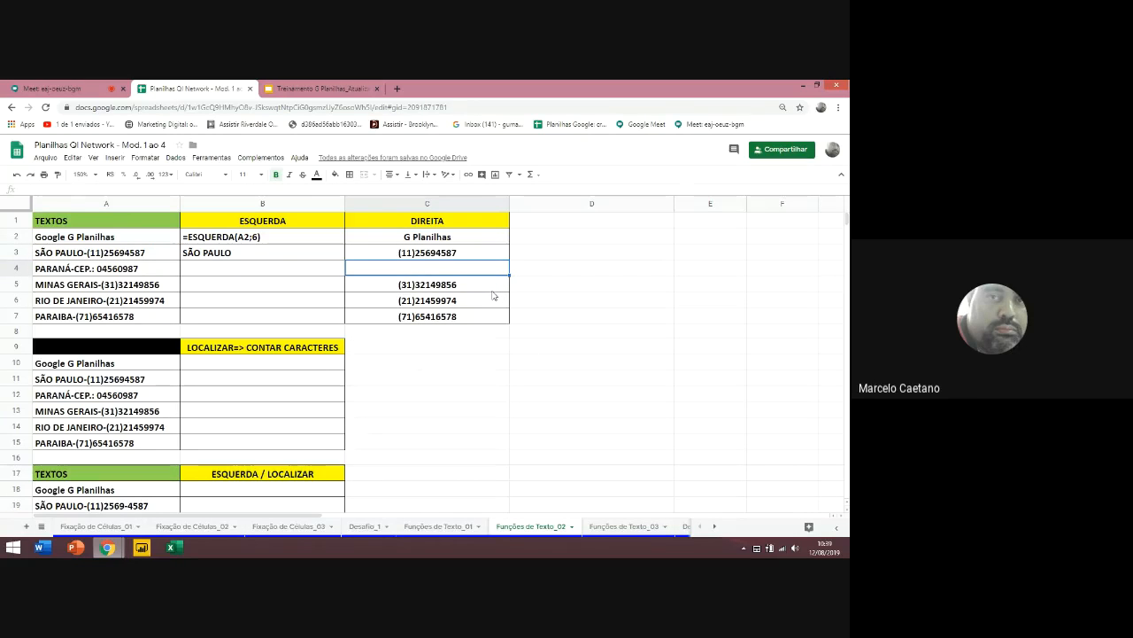
Copy the DIREITA formula from C3 into C4 on the PARANÁ row
{"action": "key", "text": "Up"}
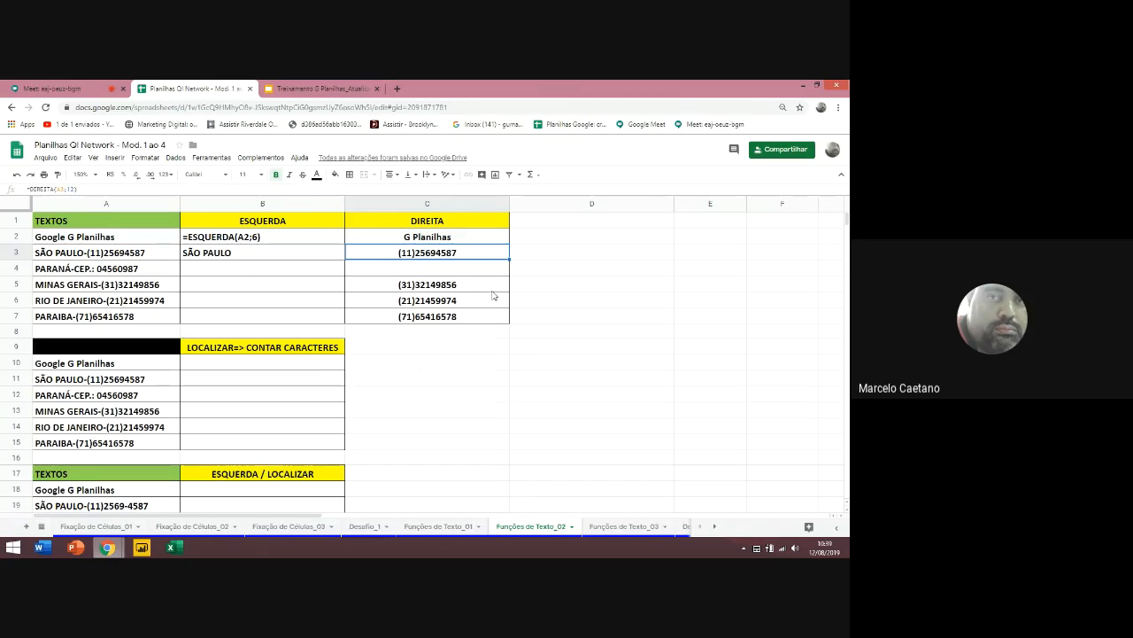
{"action": "key", "text": "ctrl+c"}
{"action": "key", "text": "Down"}
{"action": "key", "text": "ctrl+v"}
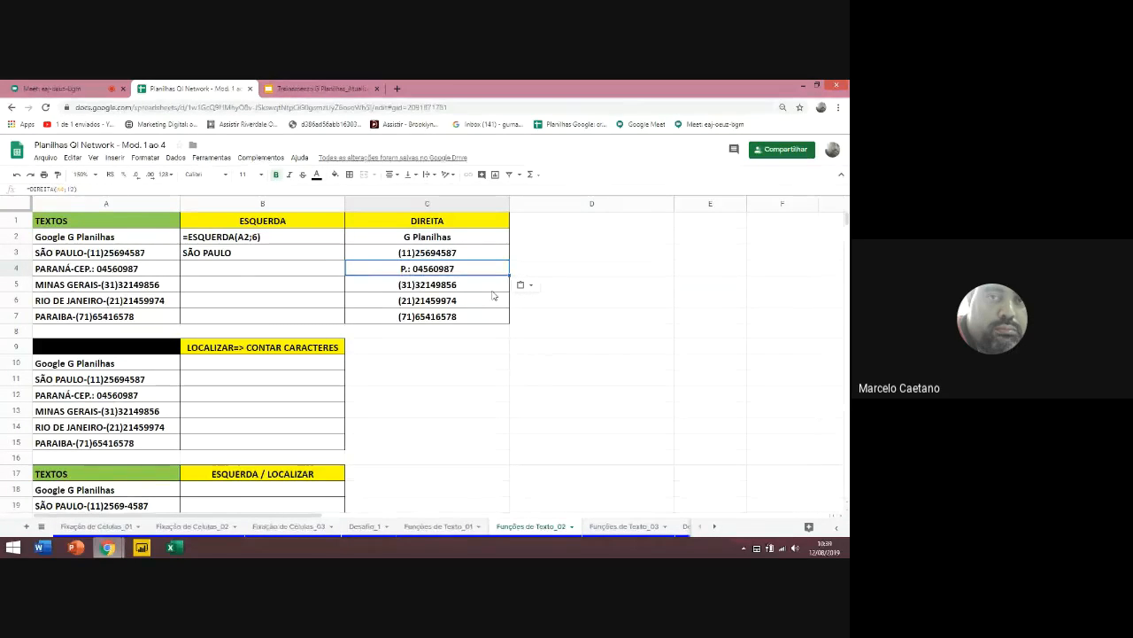
Change the number of characters in the C4 formula to 14 to extract the full CEP text
{"action": "key", "text": "F2"}
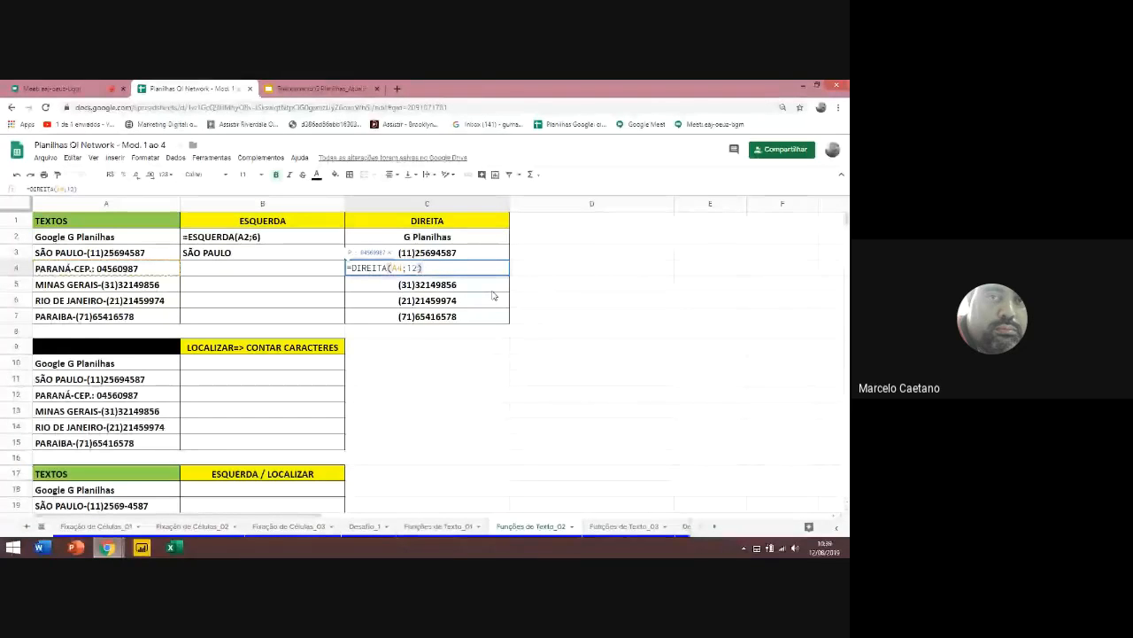
{"action": "key", "text": "Left"}
{"action": "key", "text": "BackSpace"}
{"action": "type", "text": "4"}
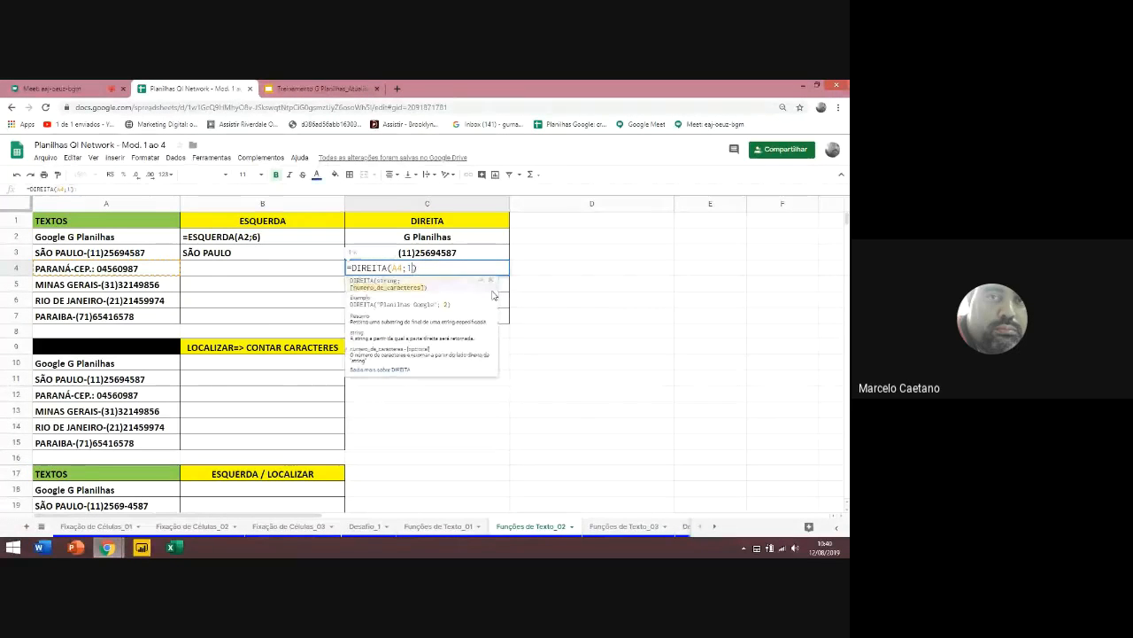
{"action": "key", "text": "Return"}
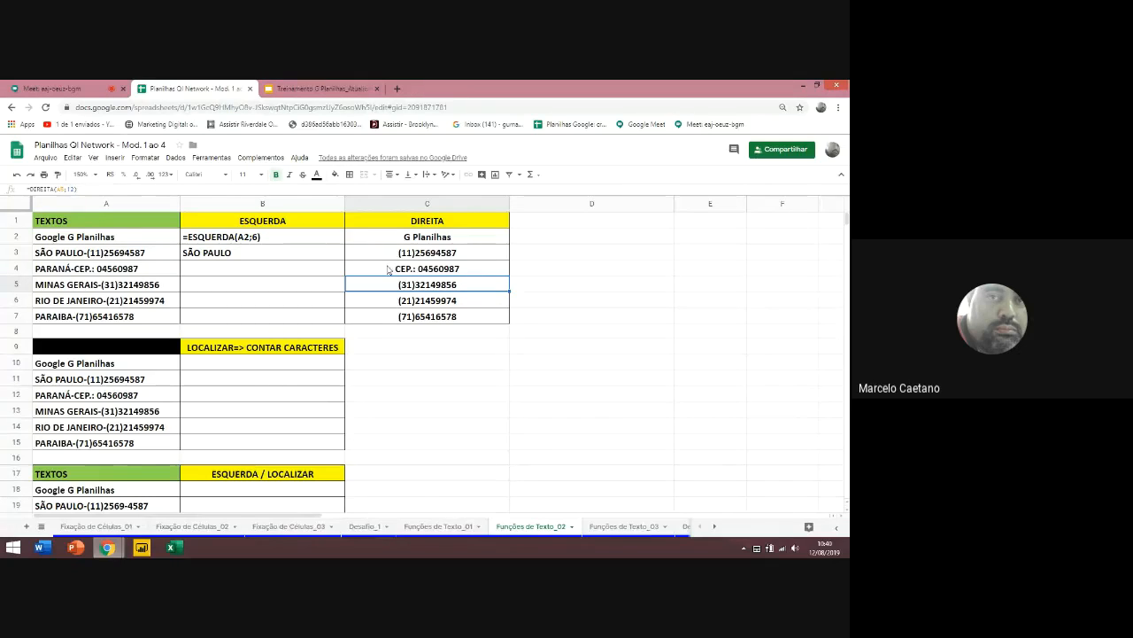
{"action": "left_click", "coordinate": [282, 227]}
{"action": "left_click", "coordinate": [411, 227]}
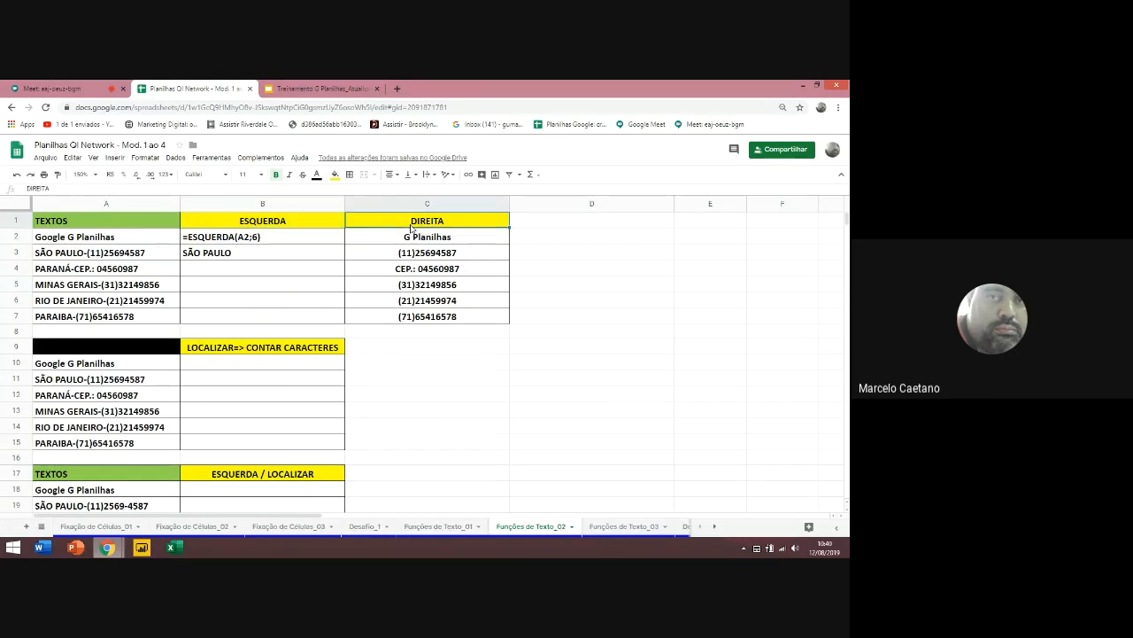
Turn the formula in C2 into visible text by prefixing it with an apostrophe: '=DIREITA(A2;11)
{"action": "left_click", "coordinate": [410, 237]}
{"action": "double_click", "coordinate": [410, 236]}
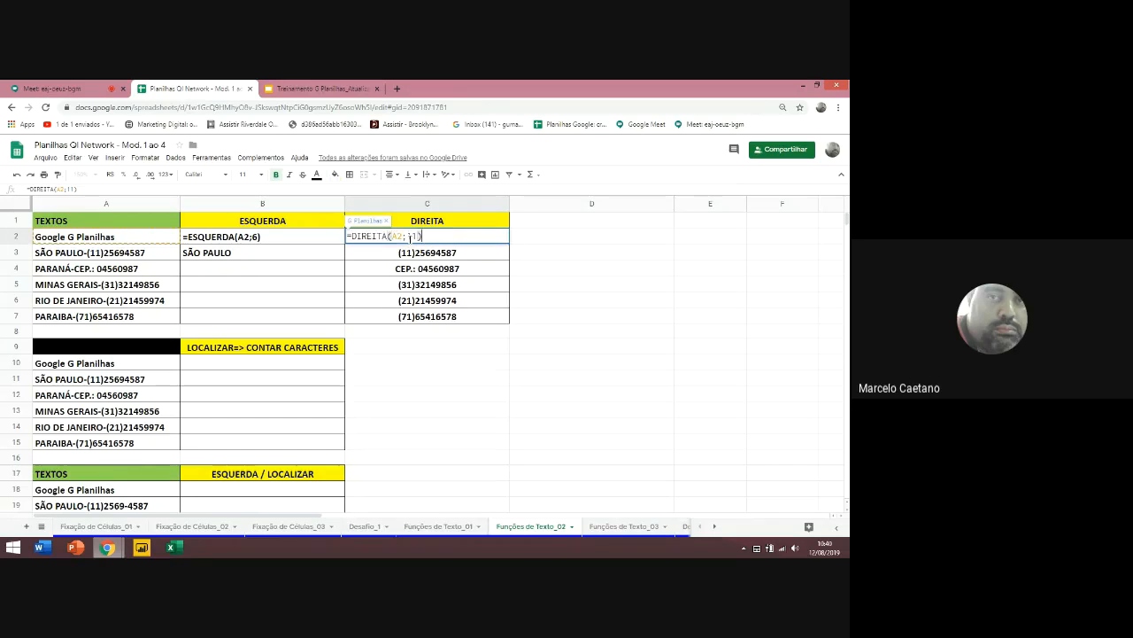
{"action": "key", "text": "Left"}
{"action": "key", "text": "Left"}
{"action": "key", "text": "Left"}
{"action": "key", "text": "Left"}
{"action": "key", "text": "Left"}
{"action": "key", "text": "Left"}
{"action": "key", "text": "Left"}
{"action": "key", "text": "Left"}
{"action": "key", "text": "Left"}
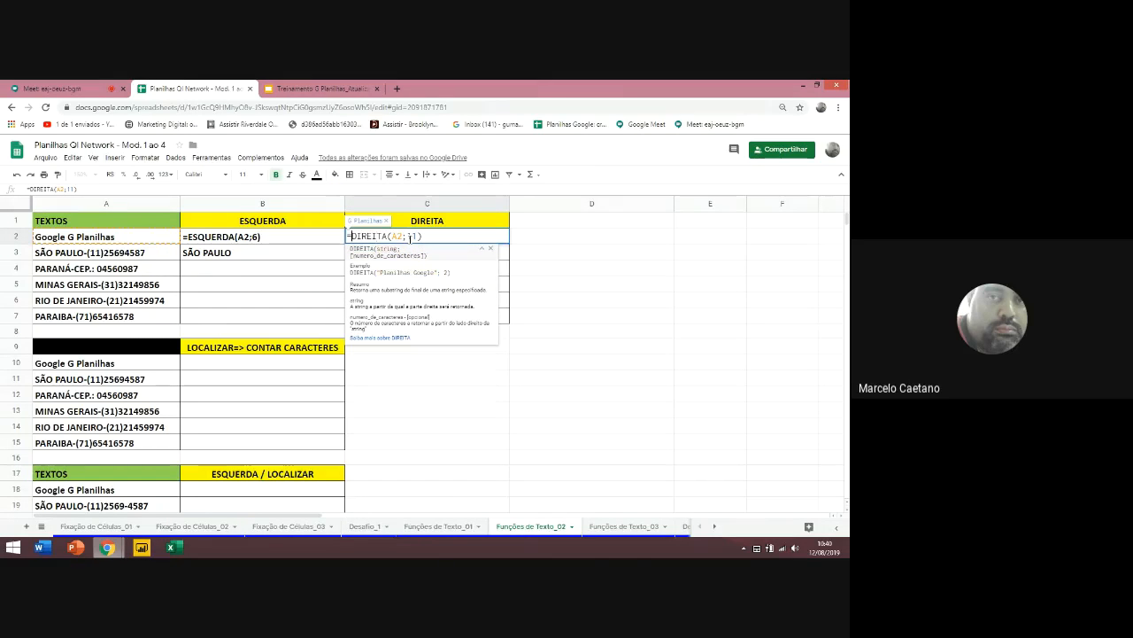
{"action": "key", "text": "Home"}
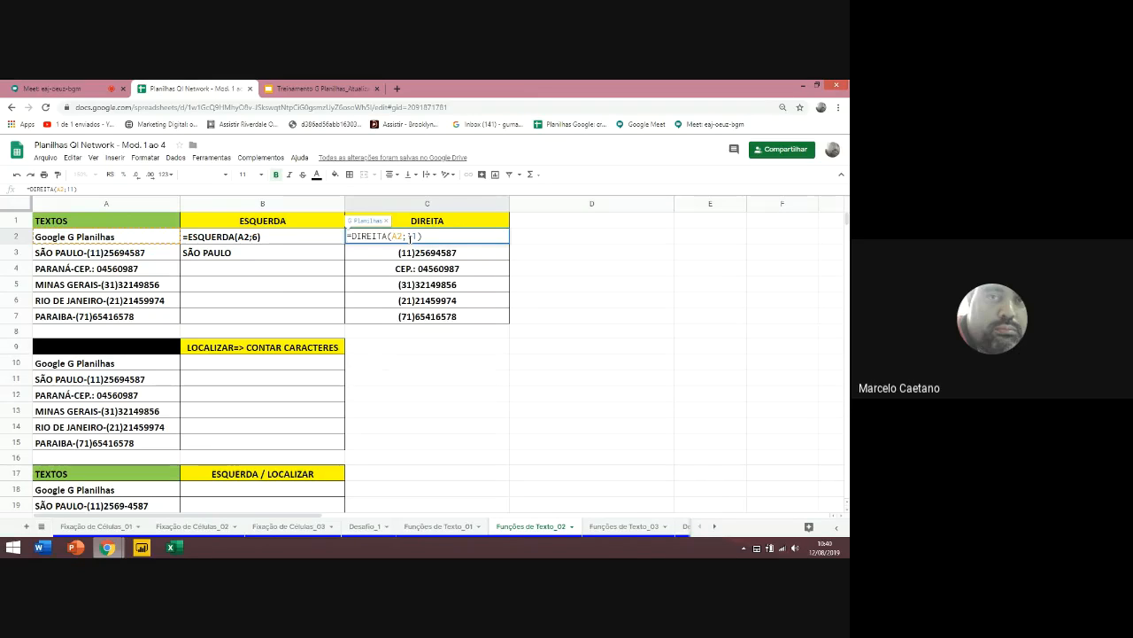
{"action": "type", "text": "'"}
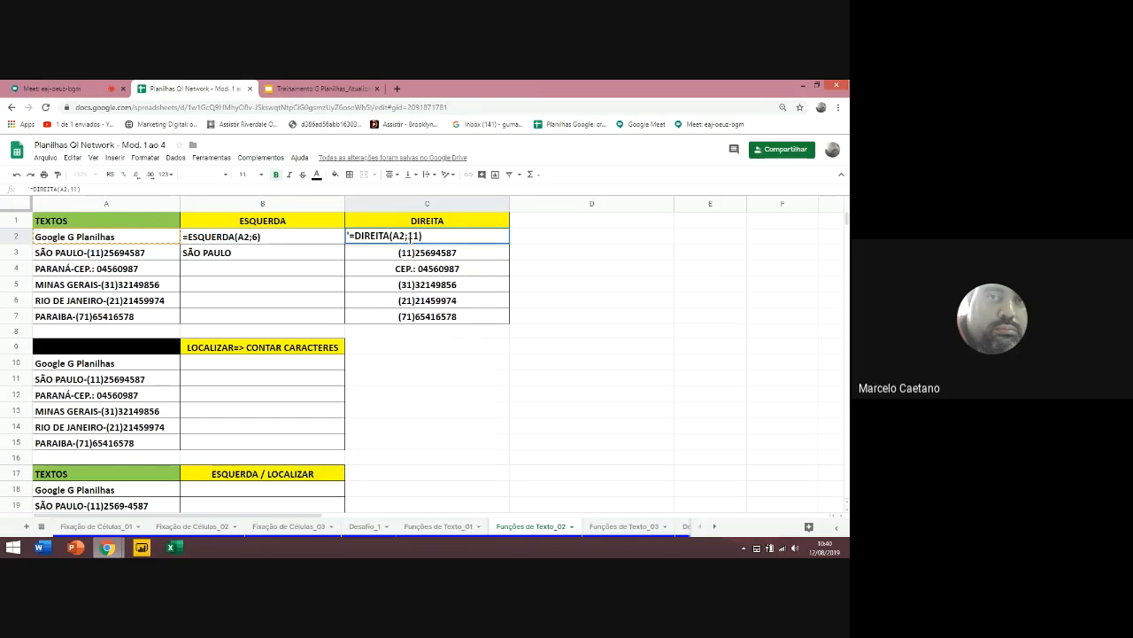
{"action": "key", "text": "End"}
{"action": "key", "text": "Return"}
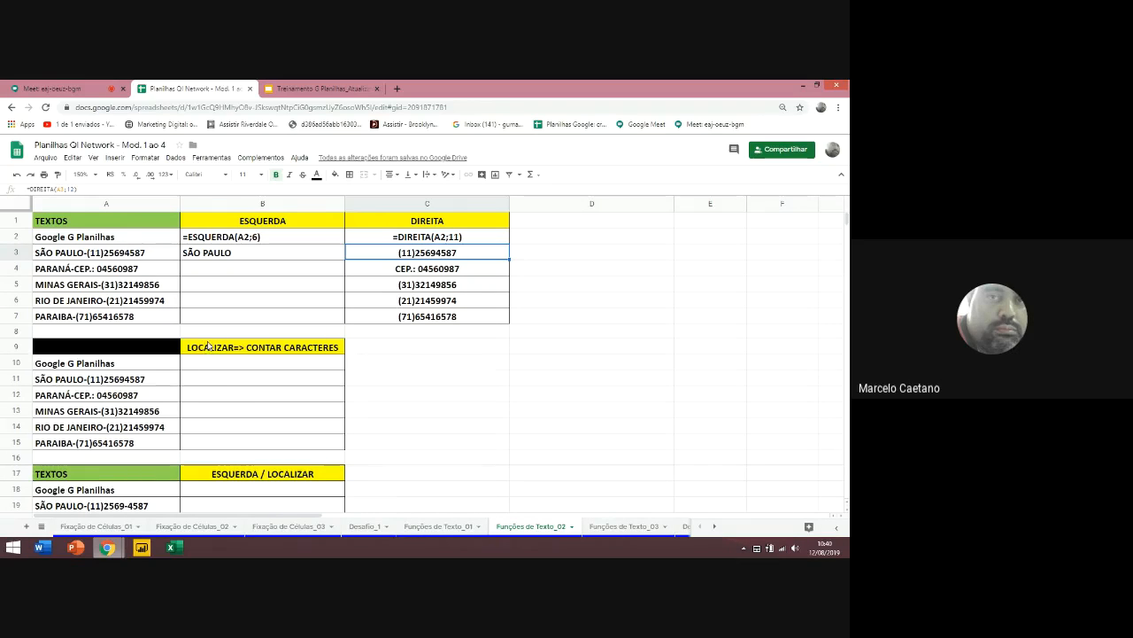
In B10, under LOCALIZAR=> CONTAR CARACTERES, enter a formula locating "e" in A10 from character 1: =LOCALIZAR("e";A10;1)
{"action": "scroll", "coordinate": [213, 350], "scroll_direction": "down", "scroll_amount": 3}
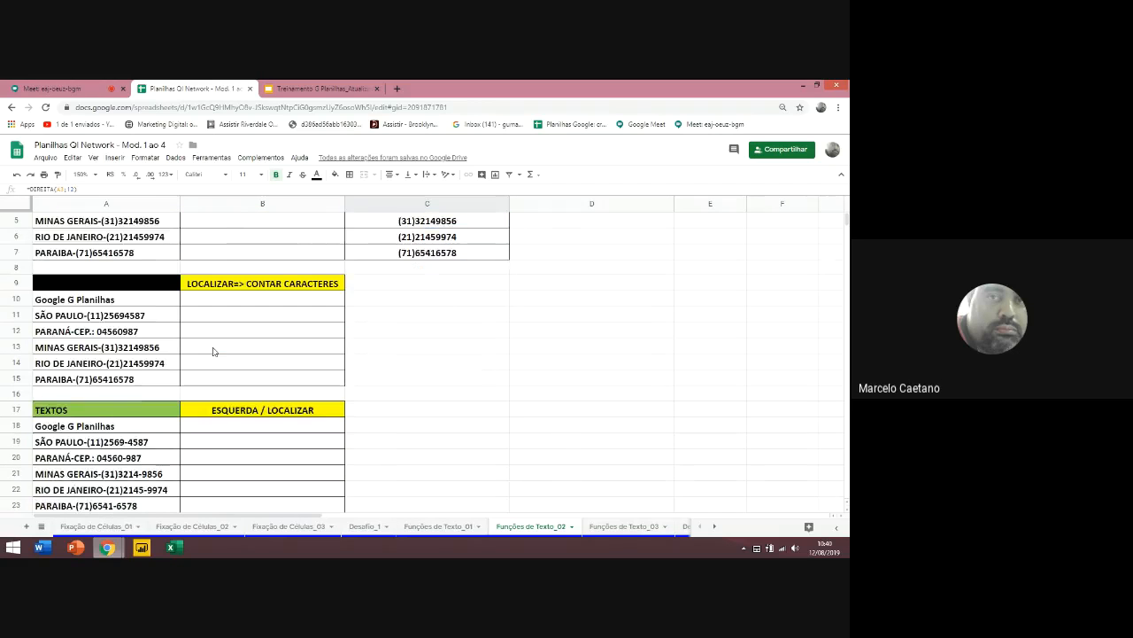
{"action": "left_click", "coordinate": [219, 273]}
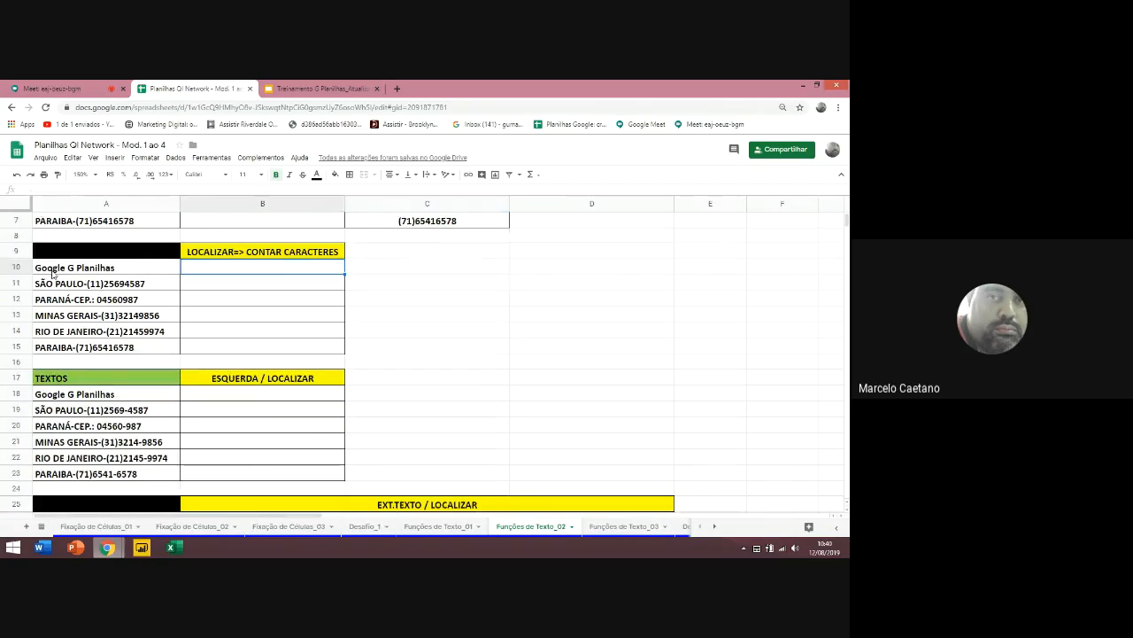
{"action": "type", "text": "=loca"}
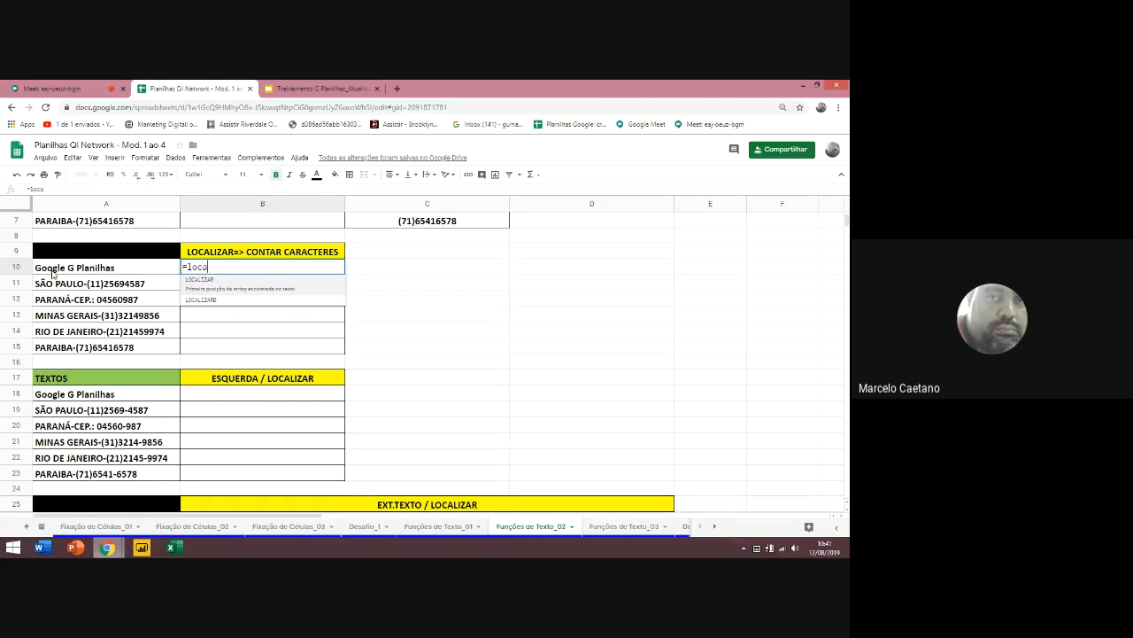
{"action": "key", "text": "Tab"}
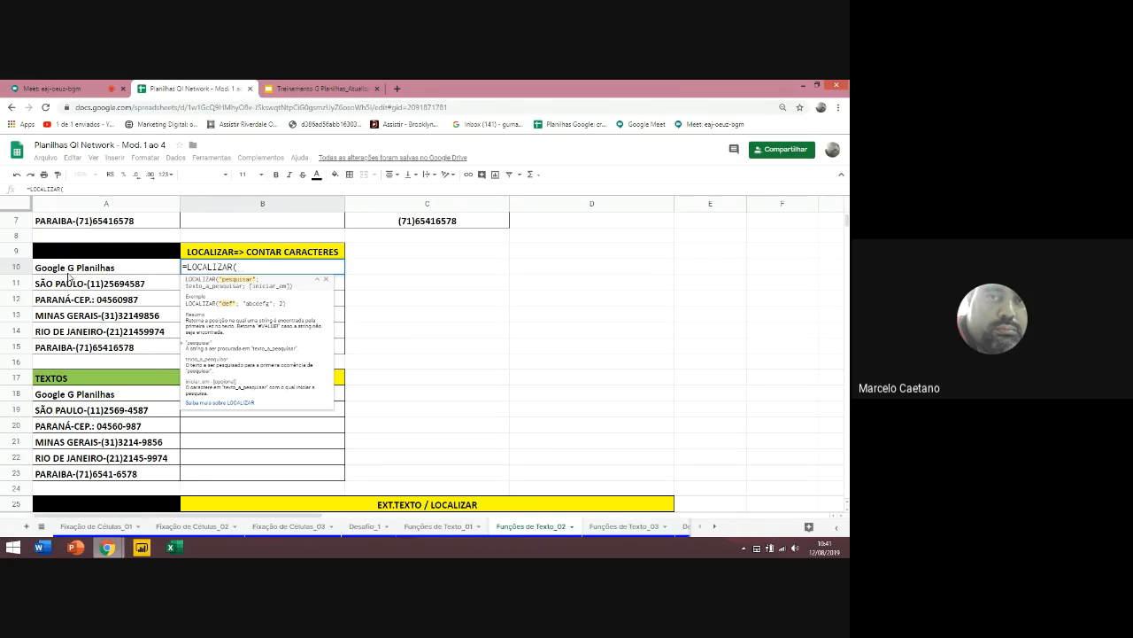
{"action": "type", "text": "\"e\";"}
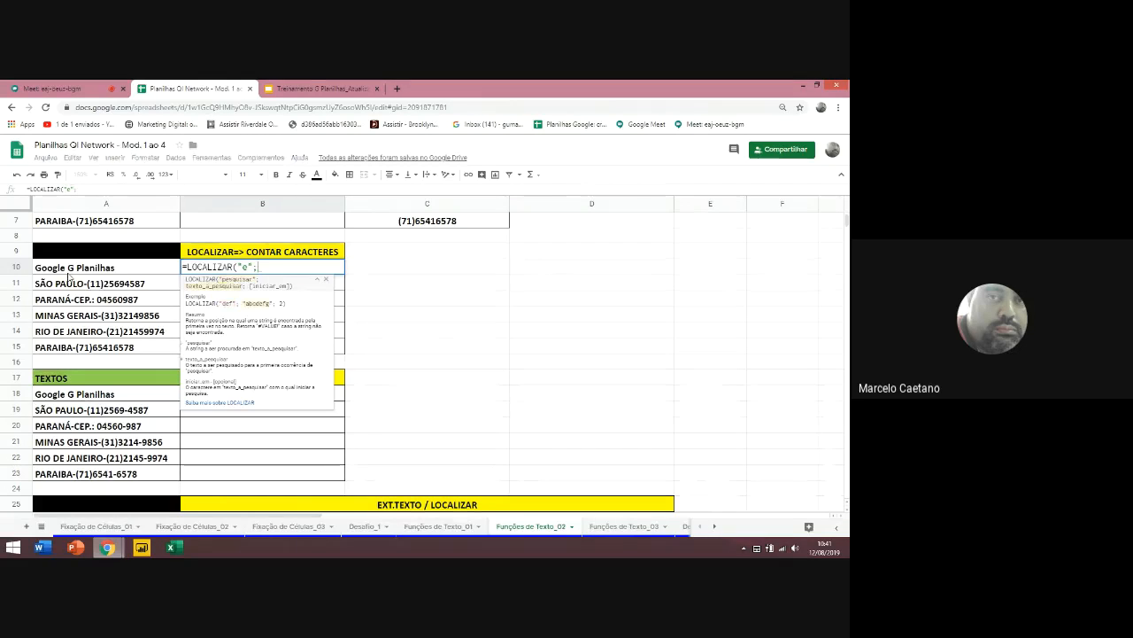
{"action": "type", "text": "a10"}
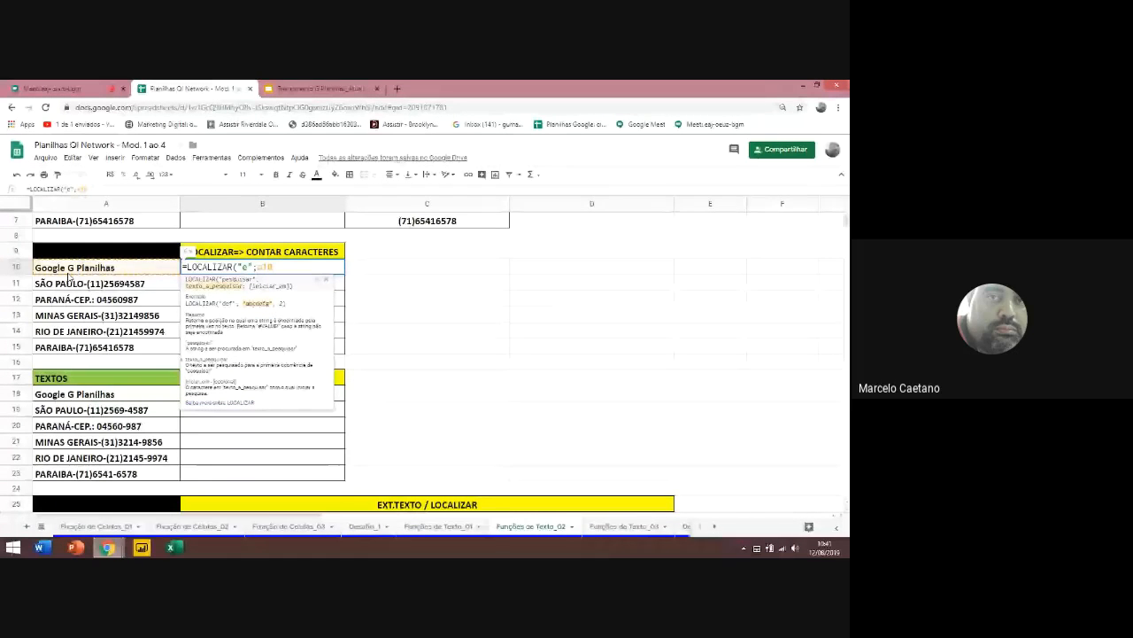
{"action": "type", "text": ";1"}
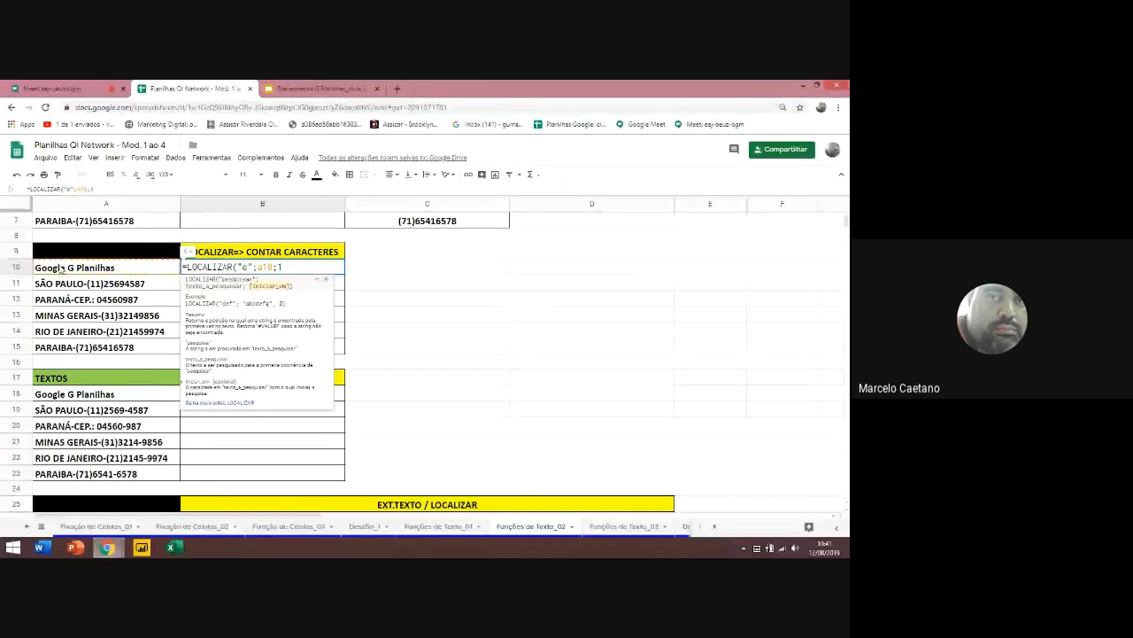
{"action": "key", "text": "Return"}
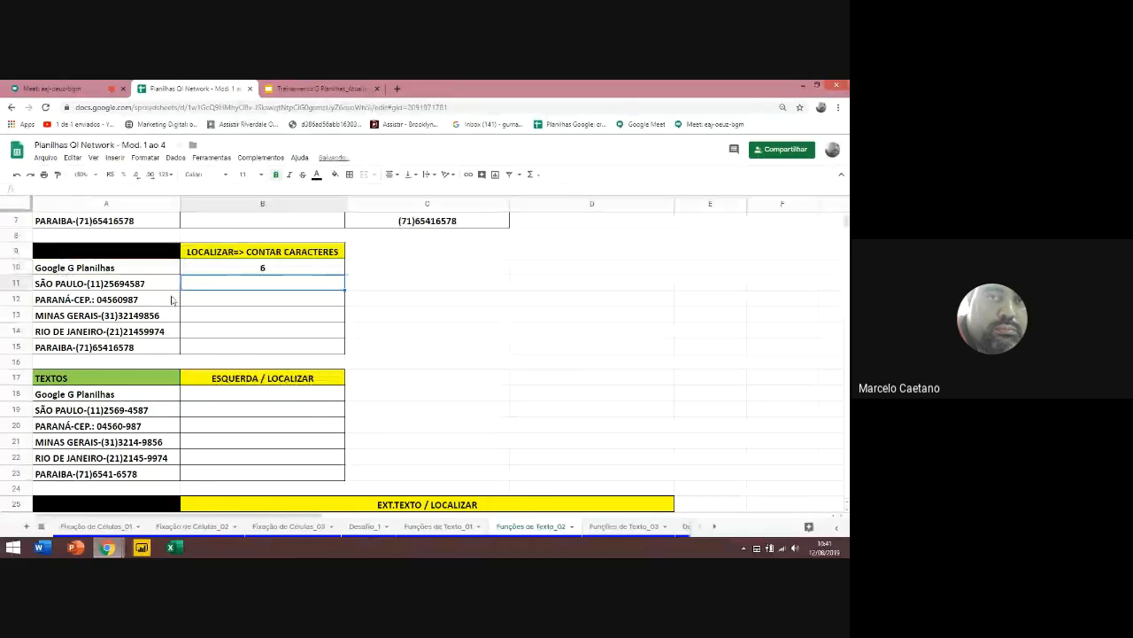
Re-enter the B10 formula from scratch as =LOCALIZAR("e";A10;1)
{"action": "left_click", "coordinate": [251, 270]}
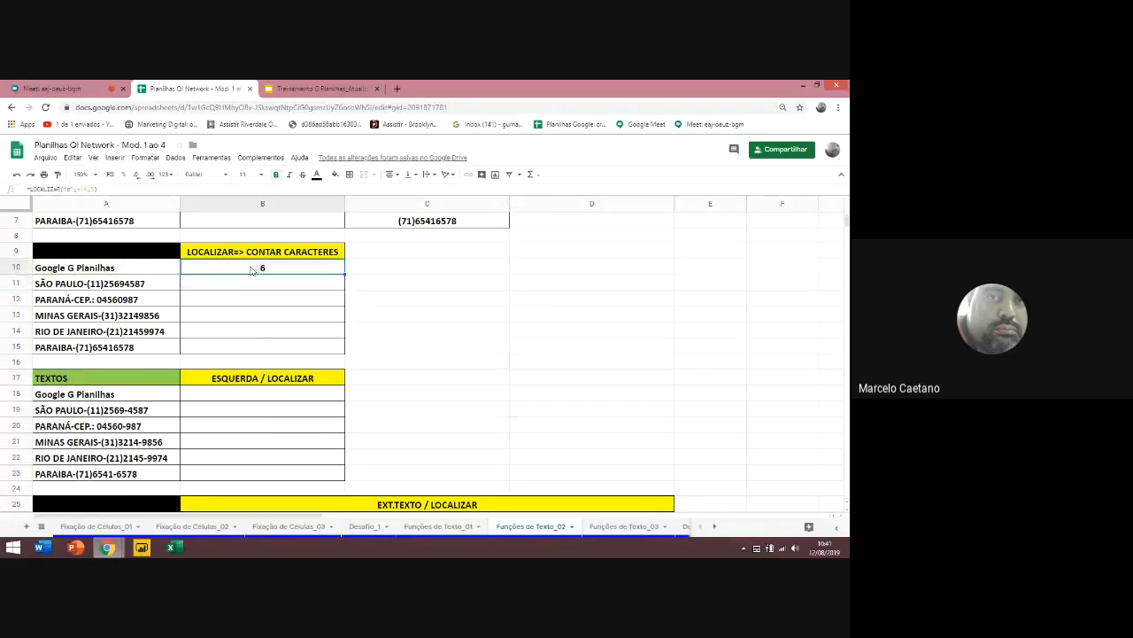
{"action": "type", "text": "=1ocalizar"}
{"action": "key", "text": "Tab"}
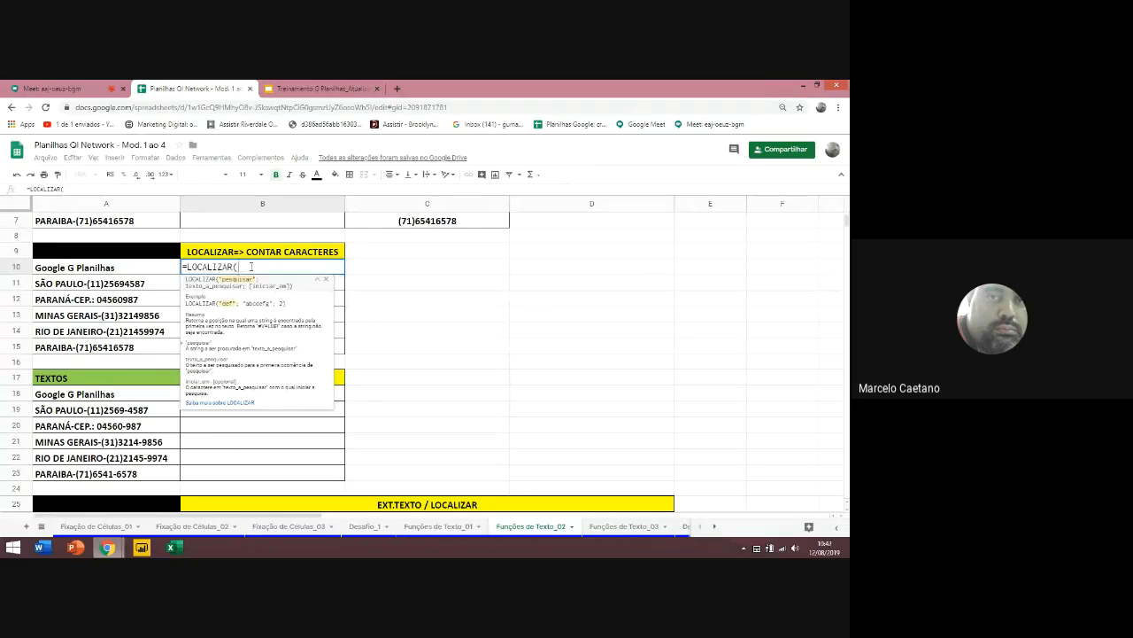
{"action": "type", "text": "\"e"}
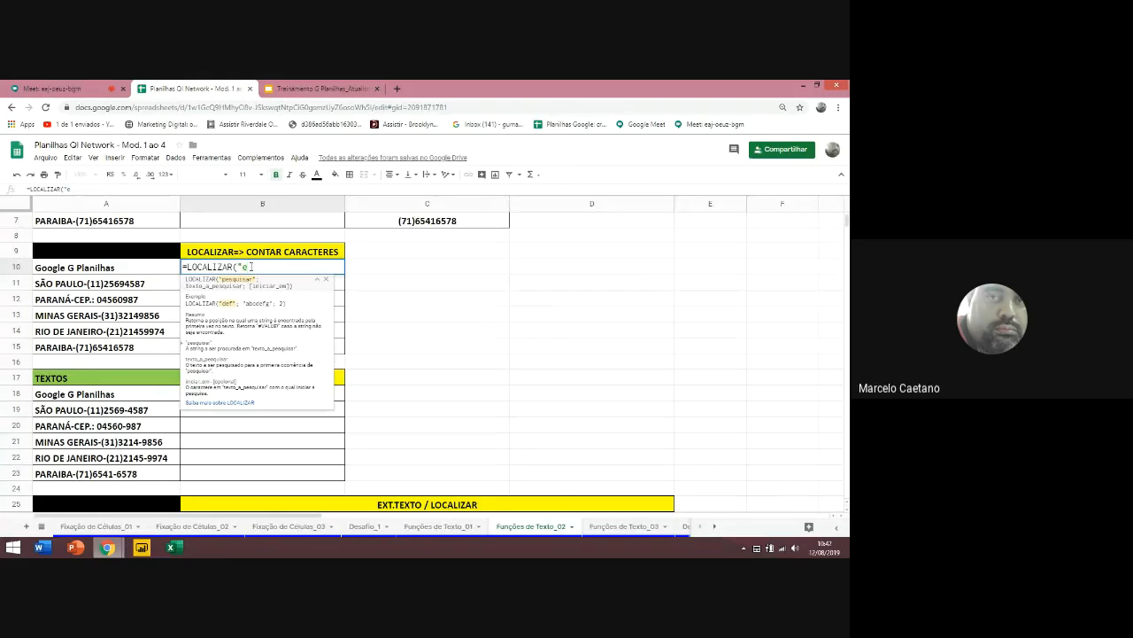
{"action": "type", "text": "\";"}
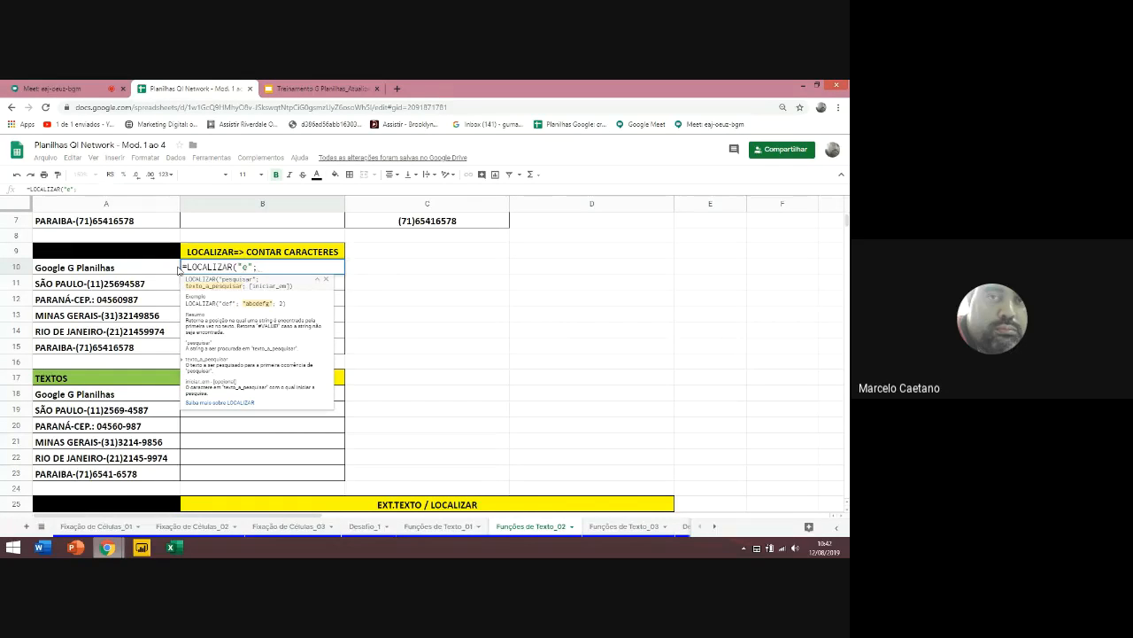
{"action": "left_click", "coordinate": [103, 268]}
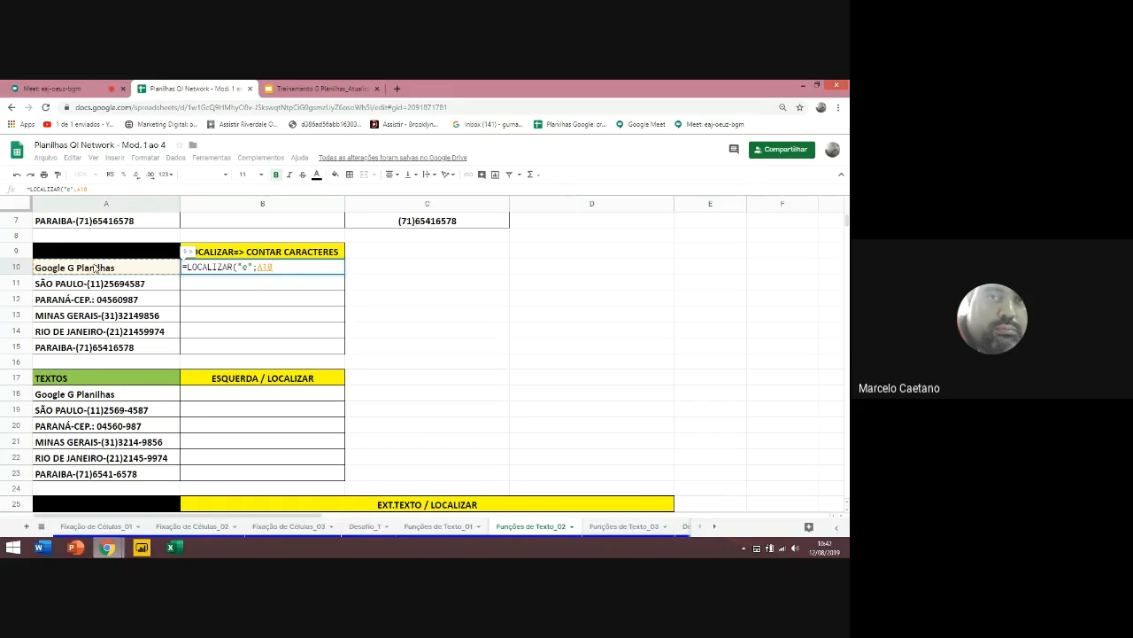
{"action": "type", "text": ";1"}
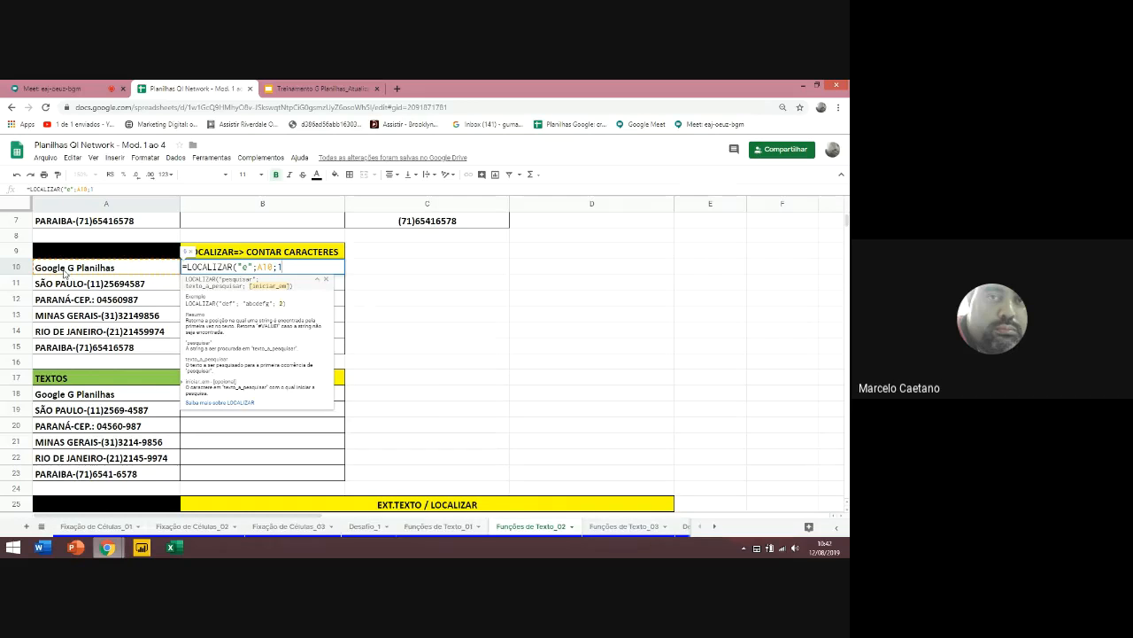
{"action": "key", "text": "Return"}
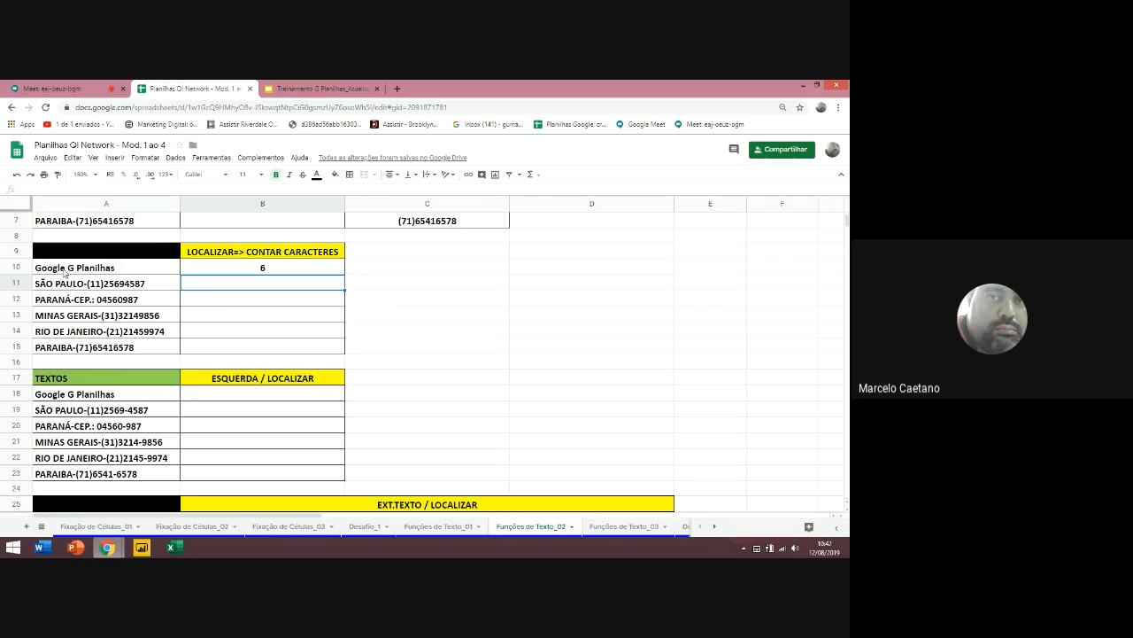
Show the LOCALIZAR formula in B10 as plain text by adding an apostrophe before its equals sign
{"action": "left_click", "coordinate": [271, 272]}
{"action": "double_click", "coordinate": [272, 272]}
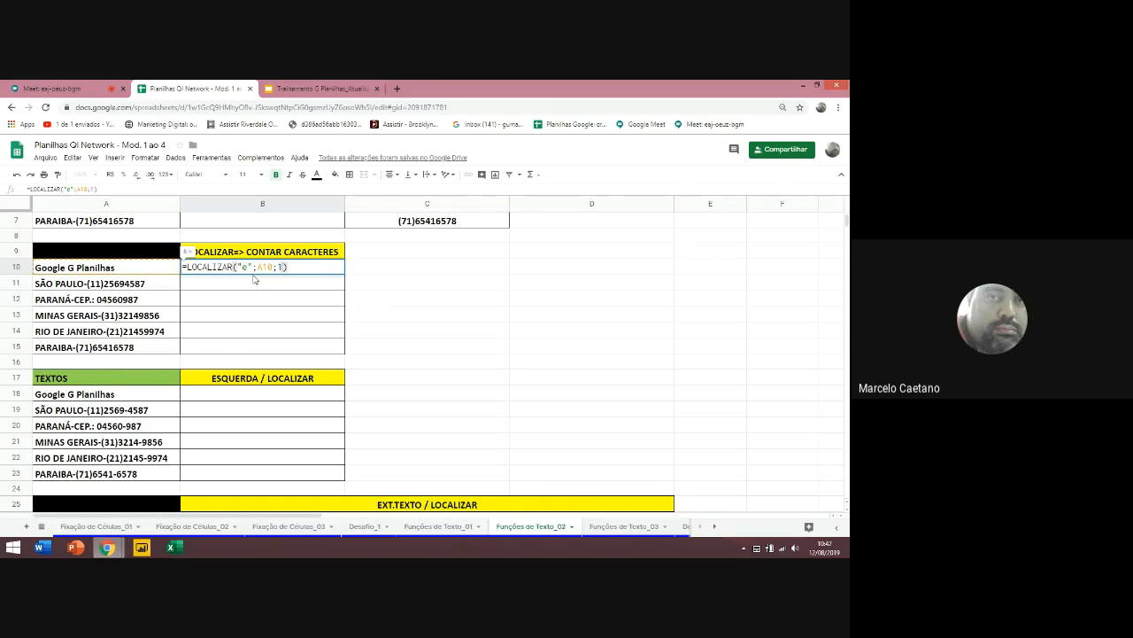
{"action": "key", "text": "Left"}
{"action": "key", "text": "Left"}
{"action": "key", "text": "Left"}
{"action": "key", "text": "Left"}
{"action": "key", "text": "Left"}
{"action": "key", "text": "Left"}
{"action": "key", "text": "Left"}
{"action": "key", "text": "Left"}
{"action": "key", "text": "Left"}
{"action": "key", "text": "Left"}
{"action": "key", "text": "Left"}
{"action": "key", "text": "Left"}
{"action": "key", "text": "Left"}
{"action": "key", "text": "Left"}
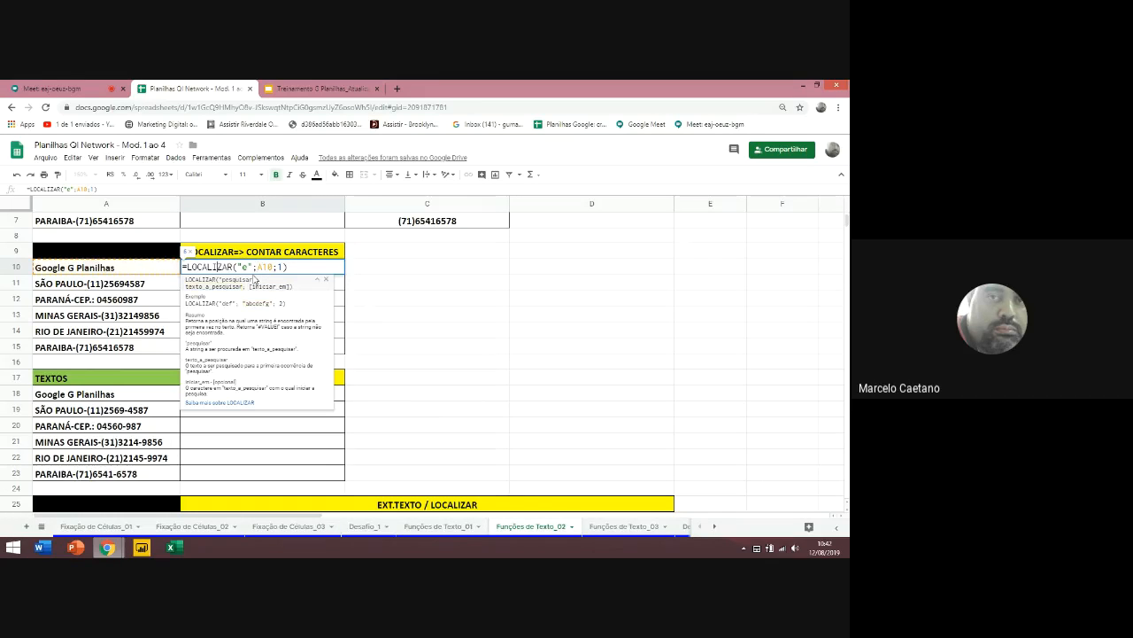
{"action": "key", "text": "Left"}
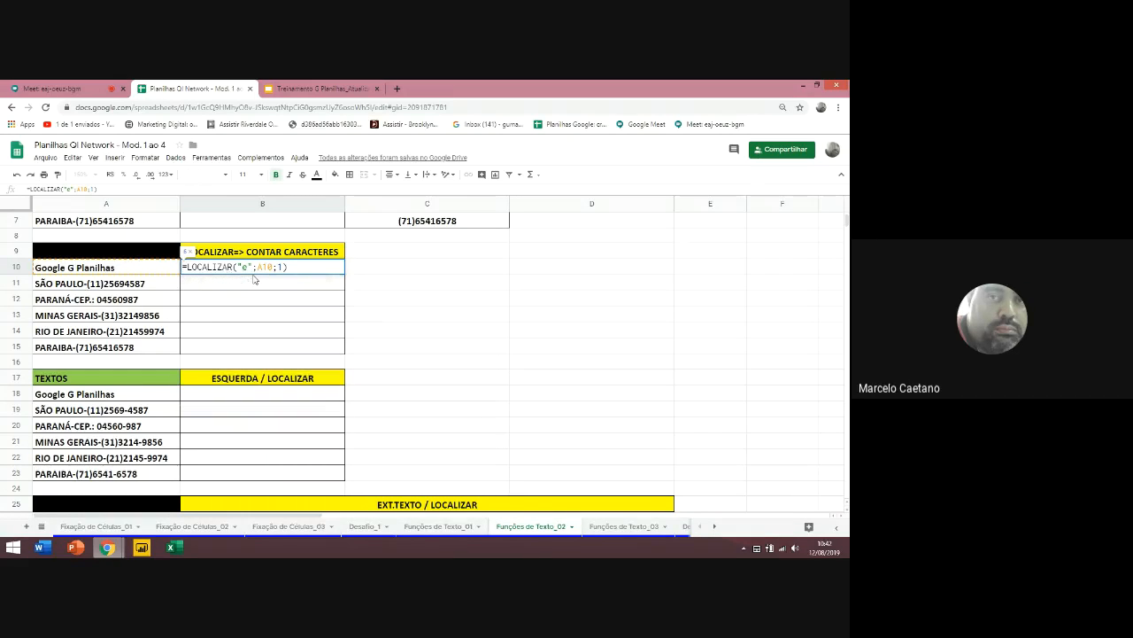
{"action": "type", "text": "'"}
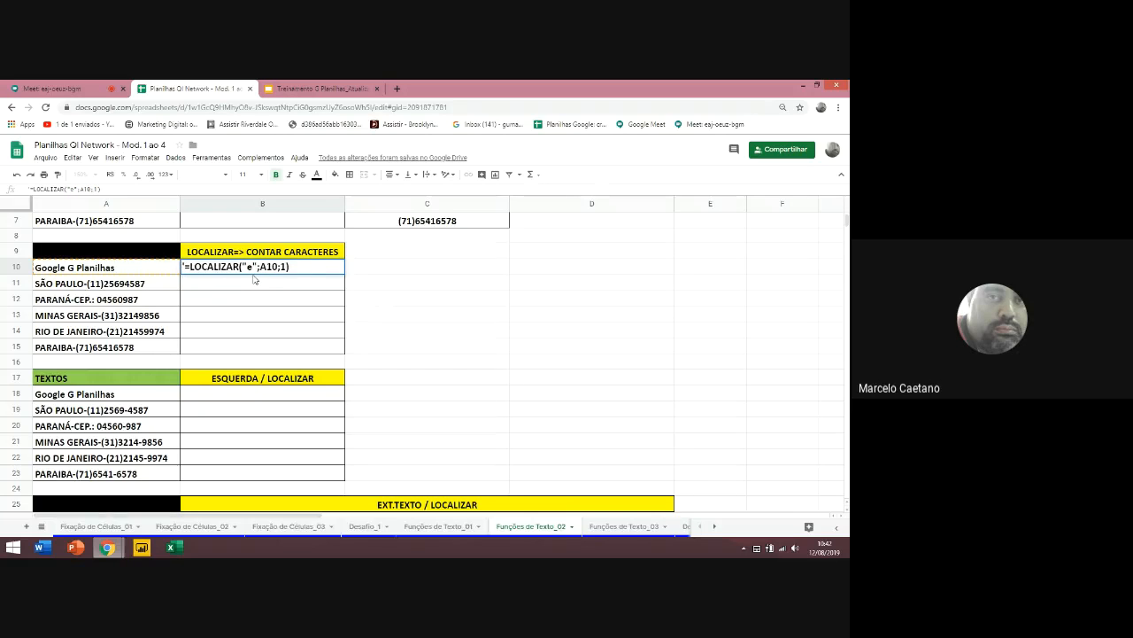
{"action": "key", "text": "Return"}
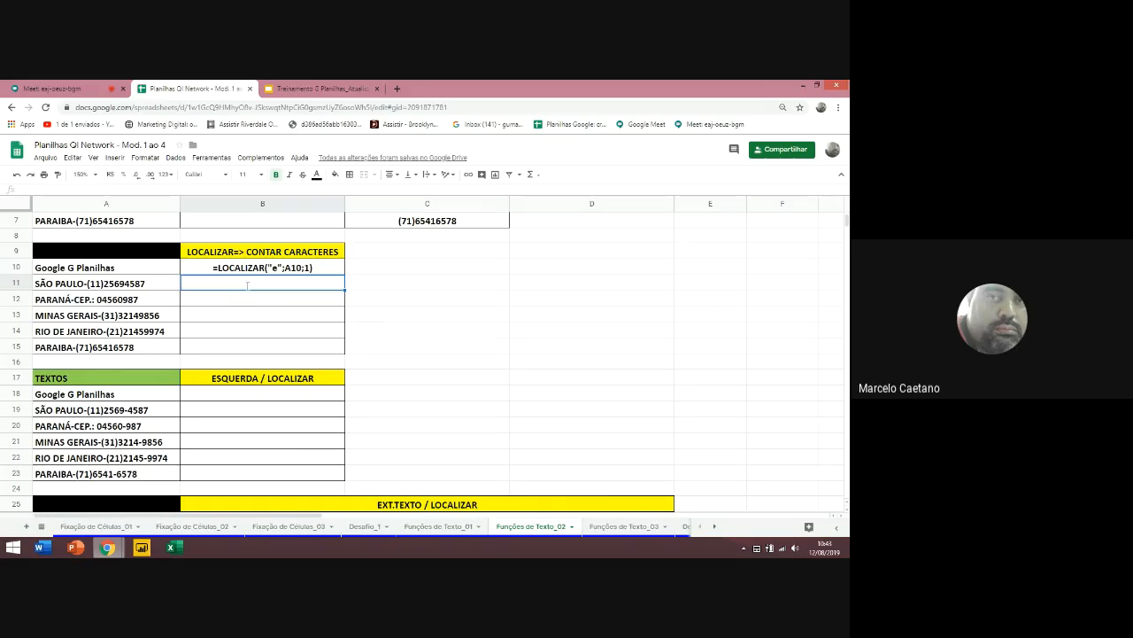
In B11, enter =LOCALIZAR("-";A11;1)-1 to count the characters before the hyphen in A11
{"action": "type", "text": "="}
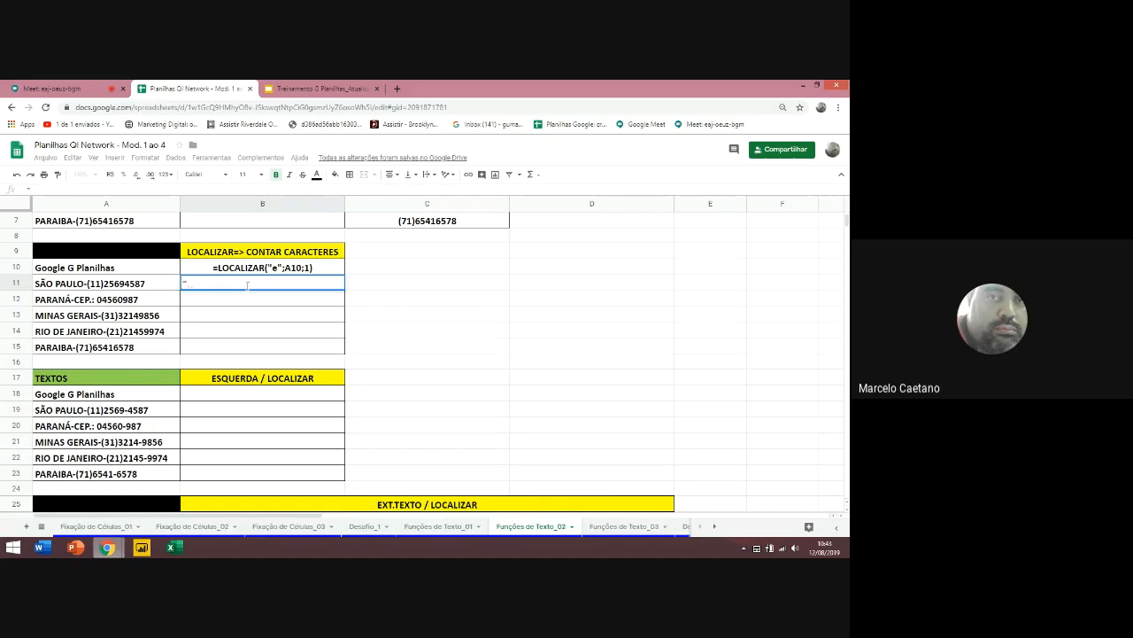
{"action": "type", "text": "locali"}
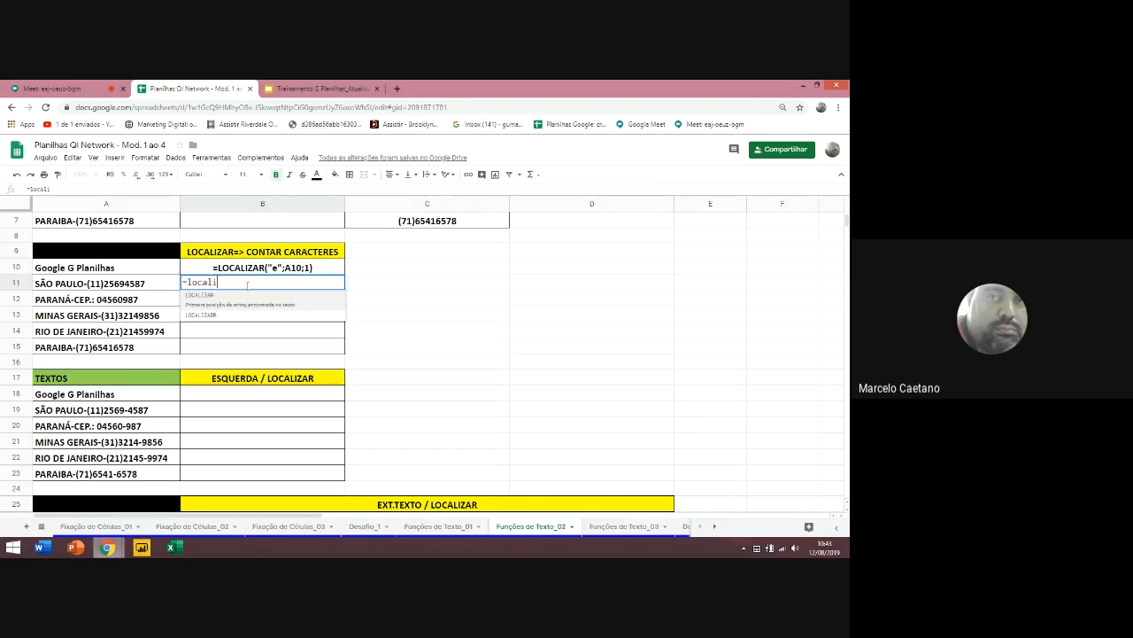
{"action": "type", "text": "zar"}
{"action": "key", "text": "Tab"}
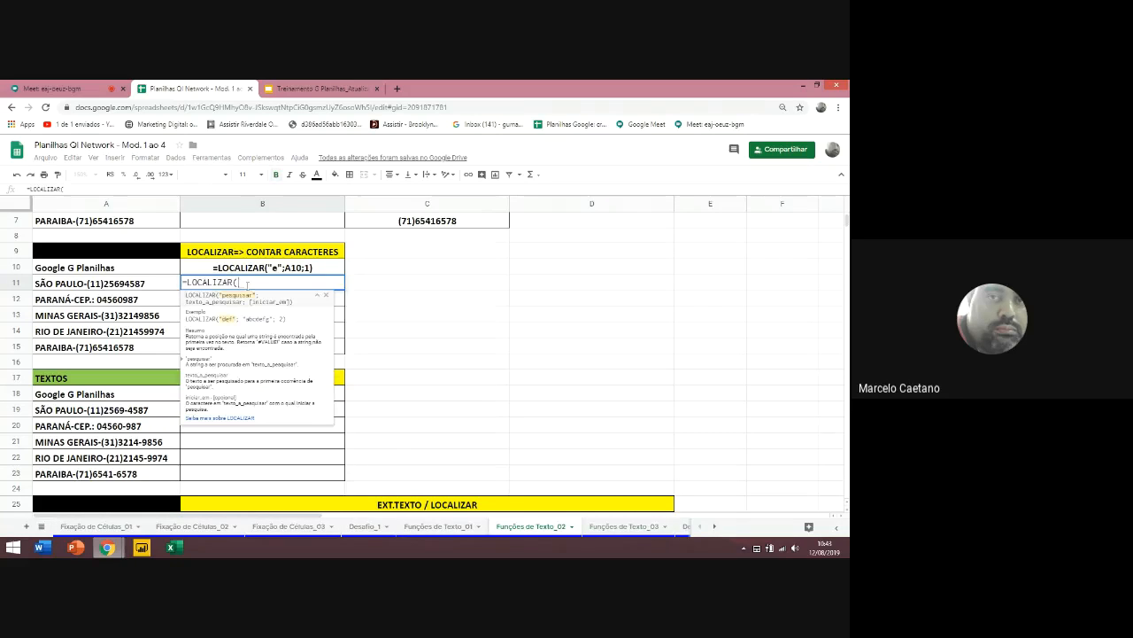
{"action": "type", "text": "\"-"}
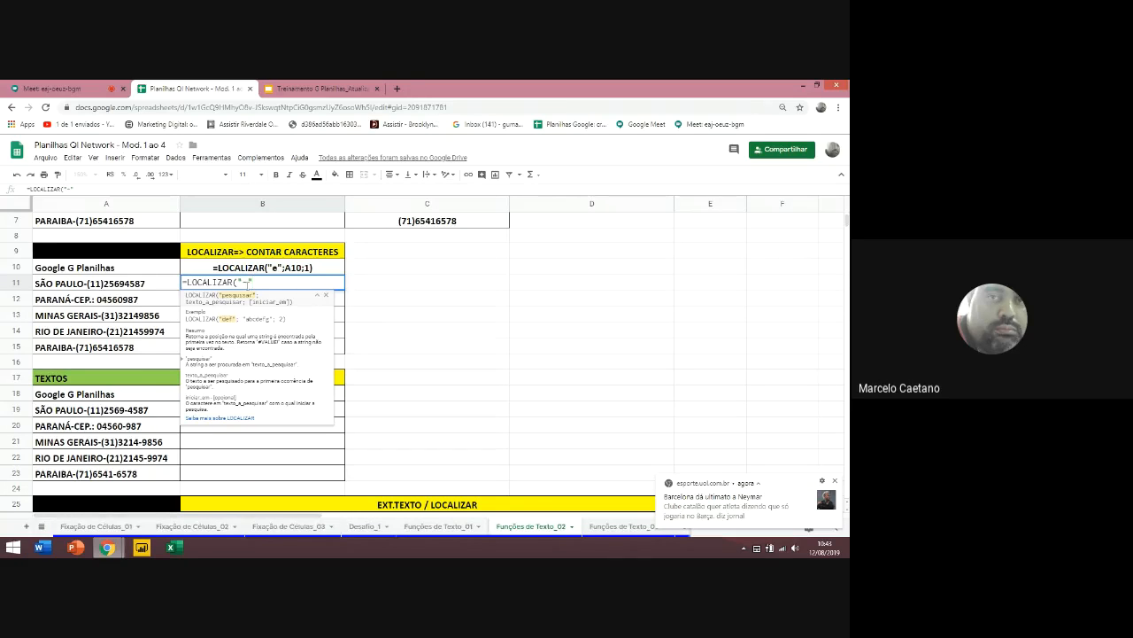
{"action": "type", "text": "\";"}
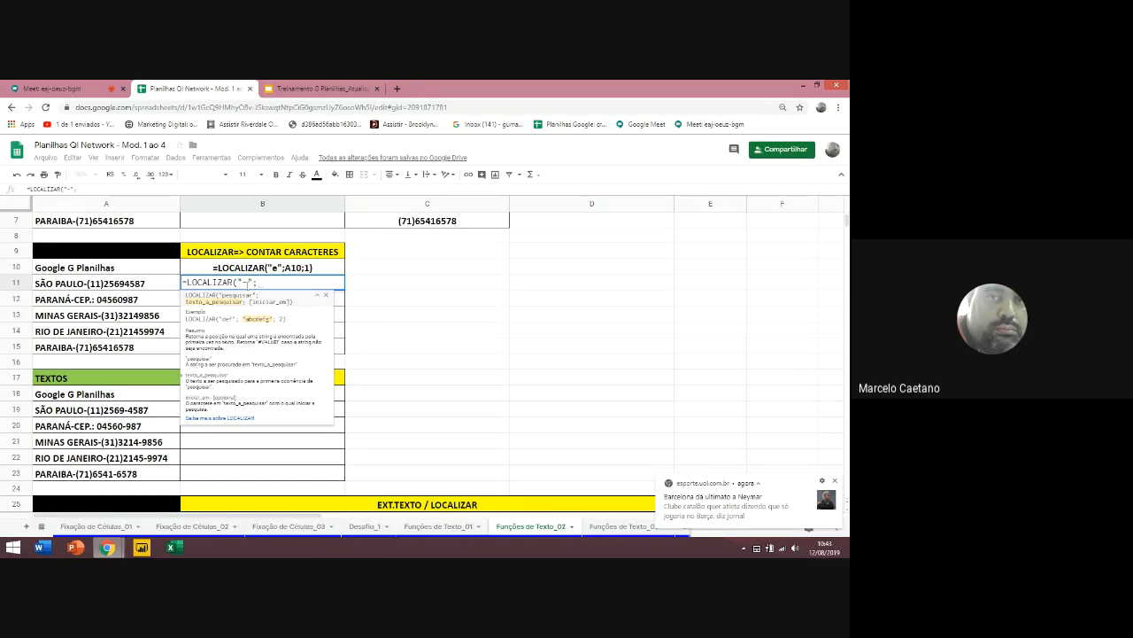
{"action": "left_click", "coordinate": [107, 285]}
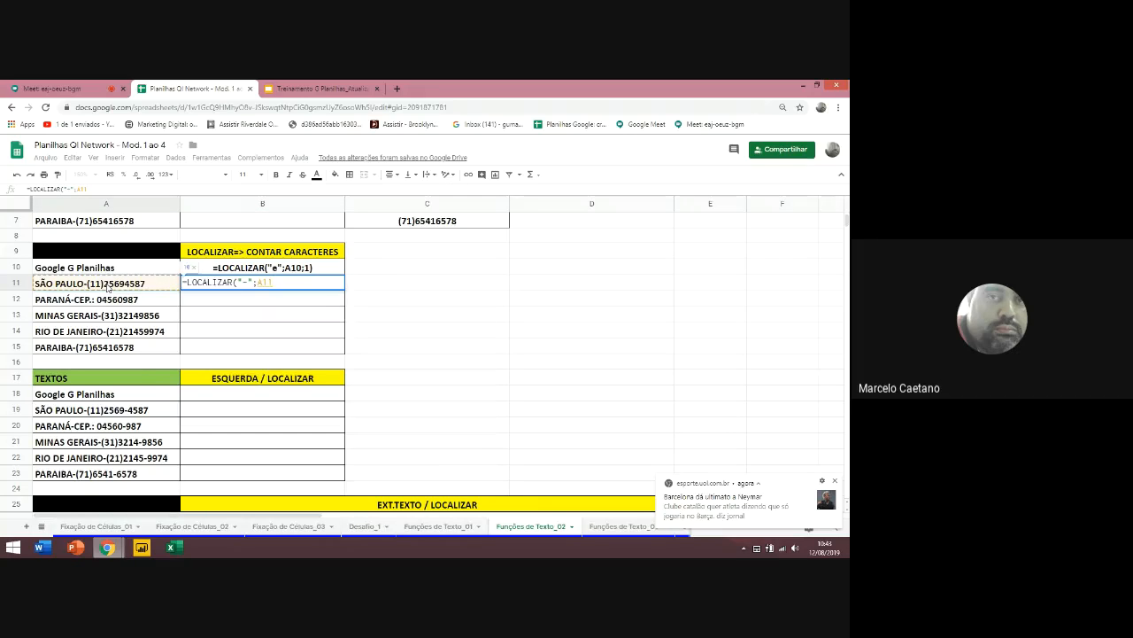
{"action": "type", "text": ";"}
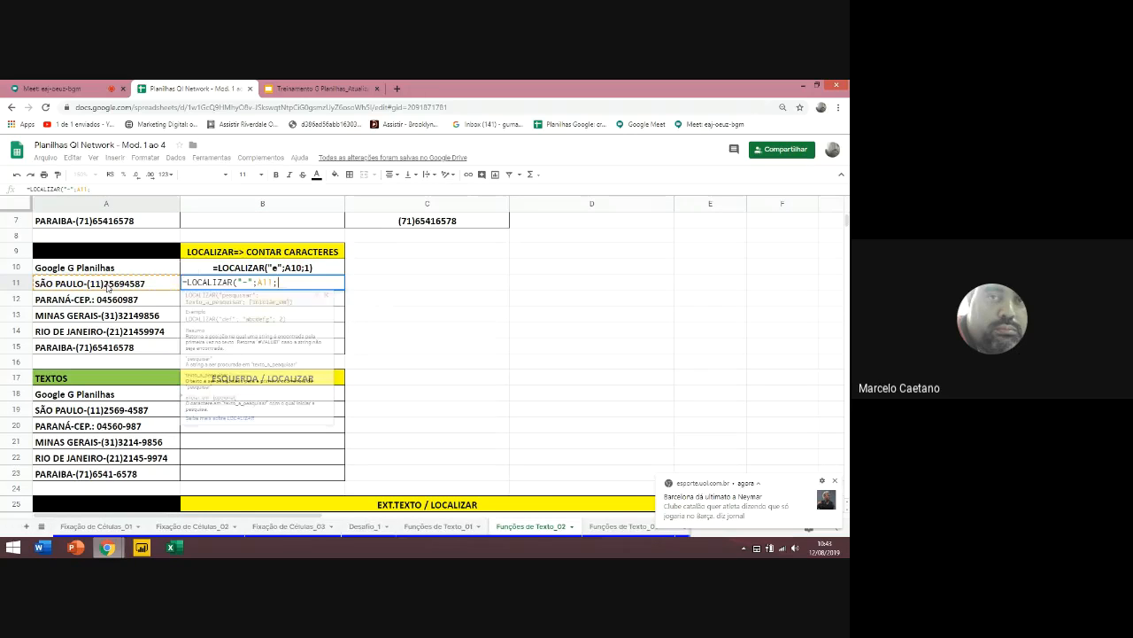
{"action": "type", "text": "1)"}
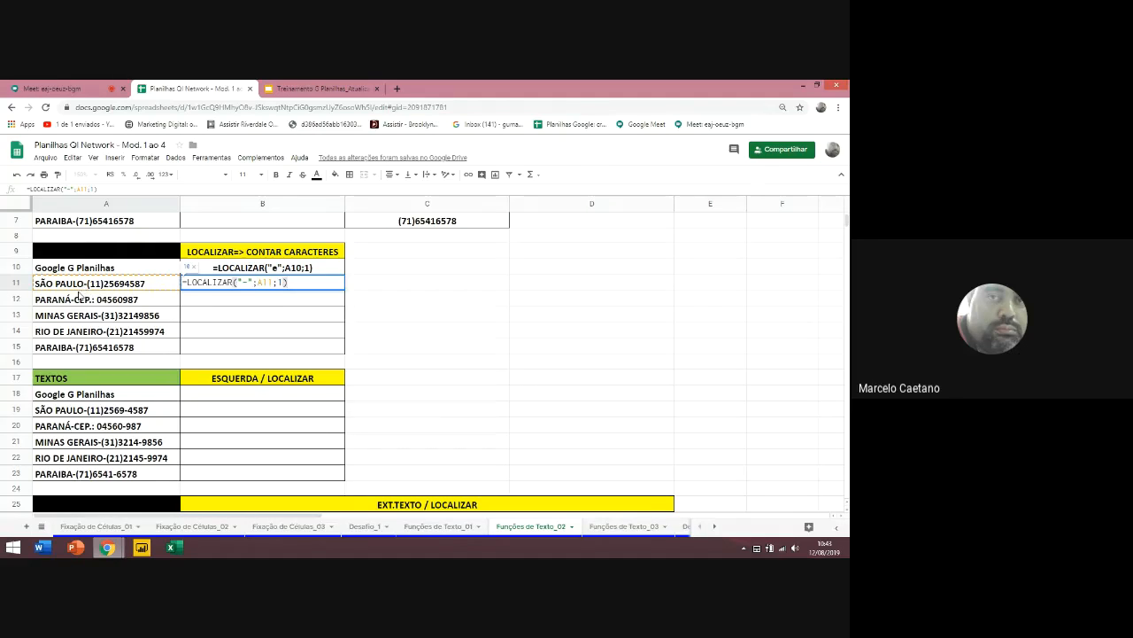
{"action": "type", "text": "-1"}
{"action": "key", "text": "Return"}
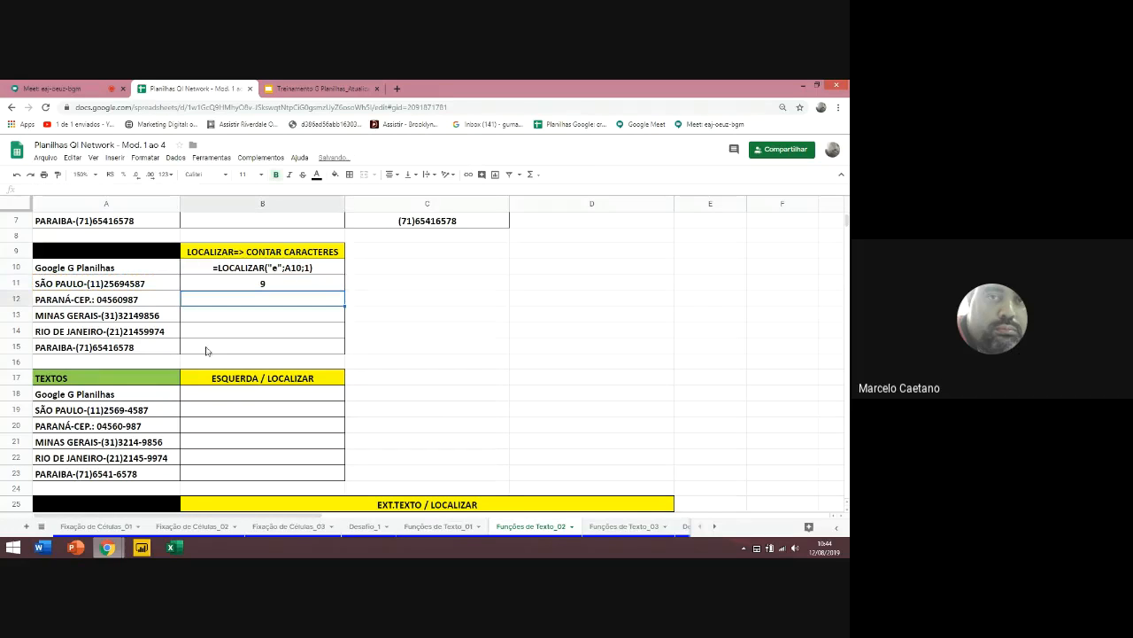
In B11, remove the -1 from the LOCALIZAR formula to compare results, and add it back as =LOCALIZAR("-";A11;1)-1
{"action": "double_click", "coordinate": [249, 284]}
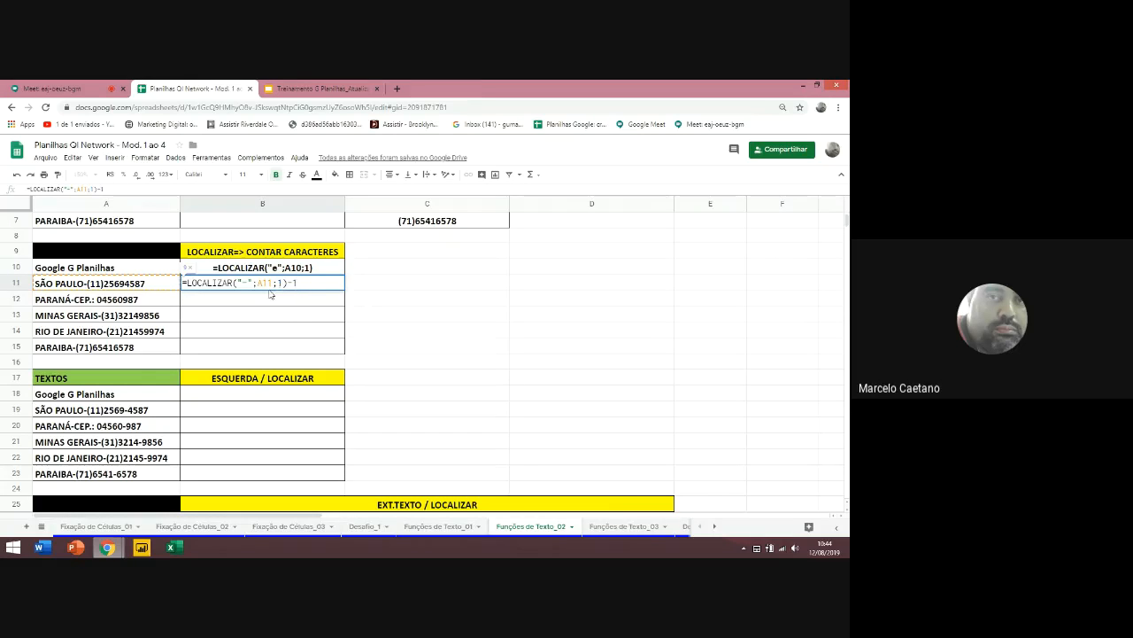
{"action": "key", "text": "BackSpace"}
{"action": "key", "text": "BackSpace"}
{"action": "key", "text": "Return"}
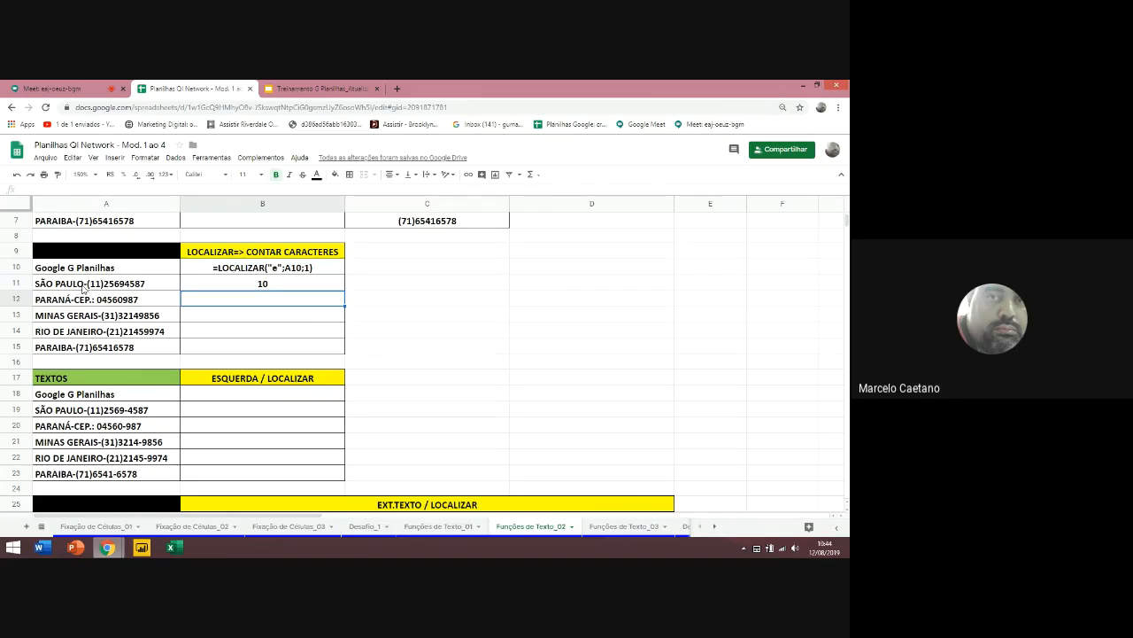
{"action": "left_click", "coordinate": [278, 289]}
{"action": "double_click", "coordinate": [319, 282]}
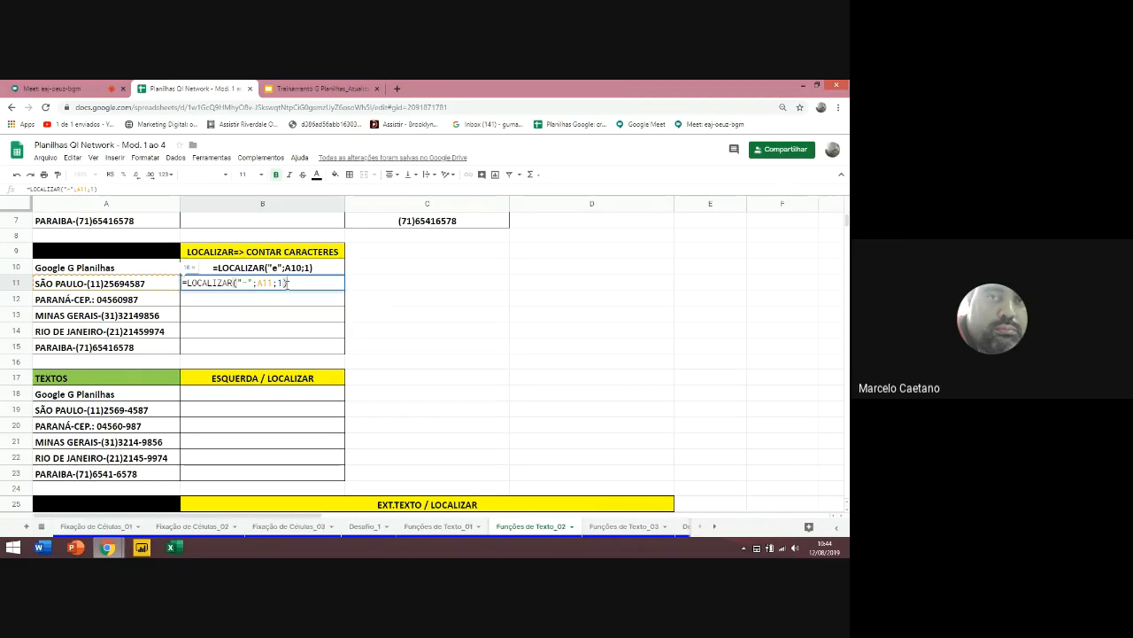
{"action": "type", "text": "-1"}
{"action": "key", "text": "Return"}
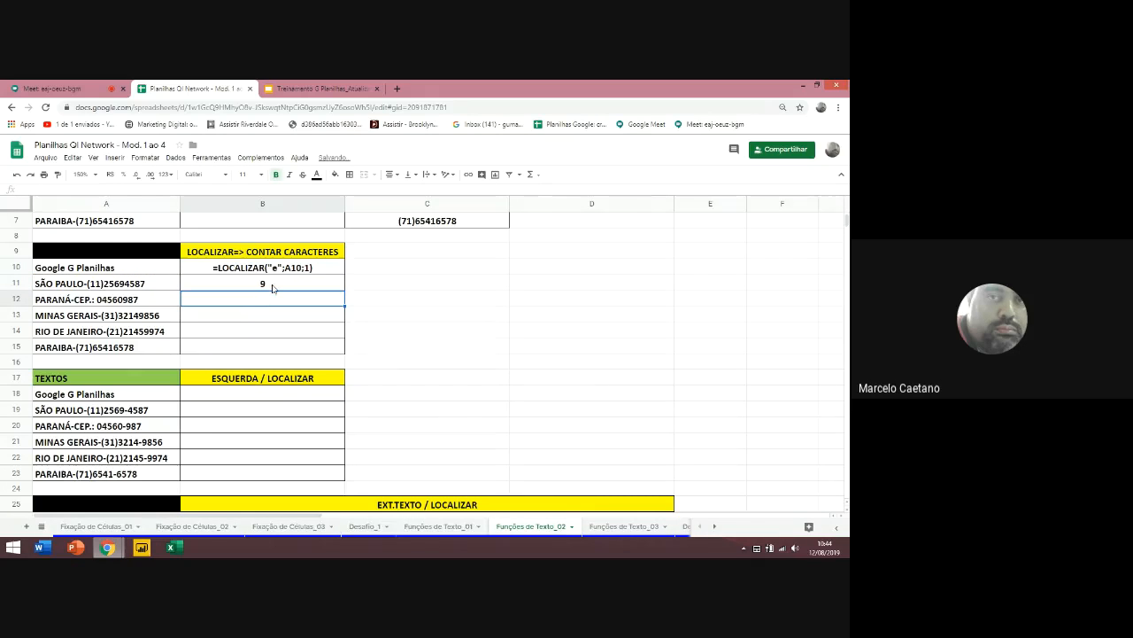
Fill the B11 LOCALIZAR formula down through B15
{"action": "left_click", "coordinate": [272, 288]}
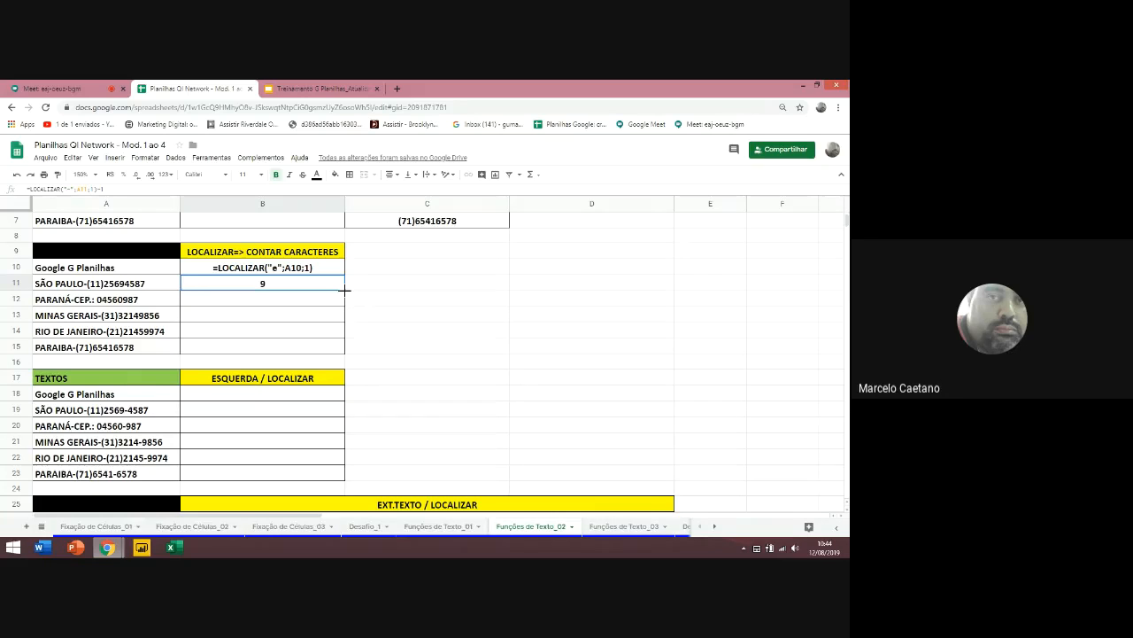
{"action": "left_click_drag", "start_coordinate": [344, 302], "coordinate": [345, 352]}
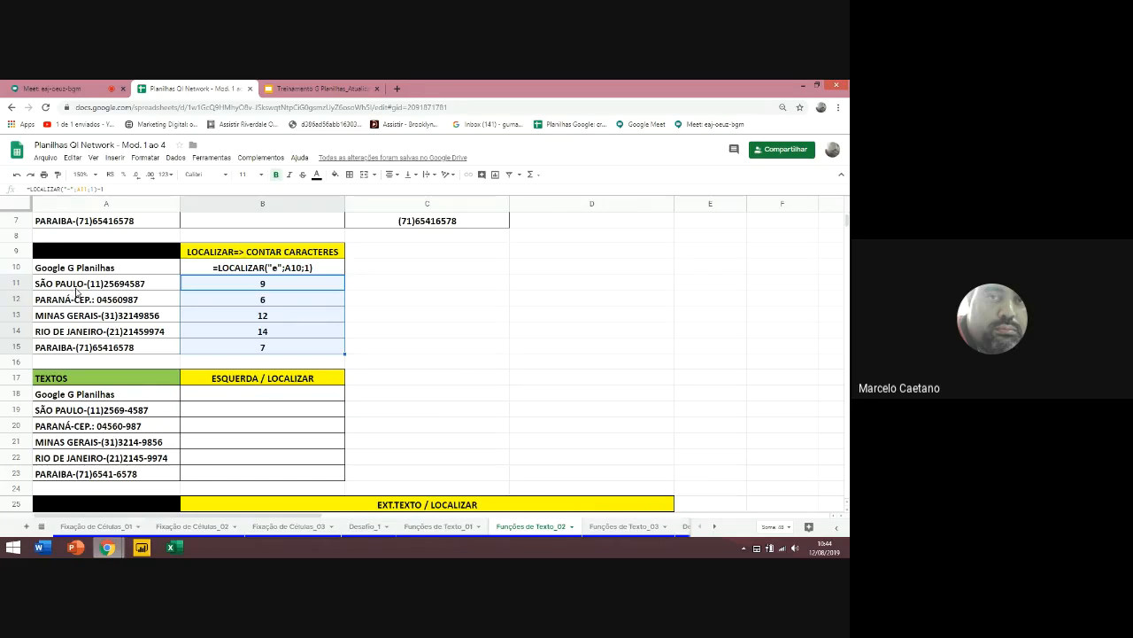
Show the LOCALIZAR formula in B11 as plain text by adding an apostrophe before its equals sign
{"action": "double_click", "coordinate": [250, 285]}
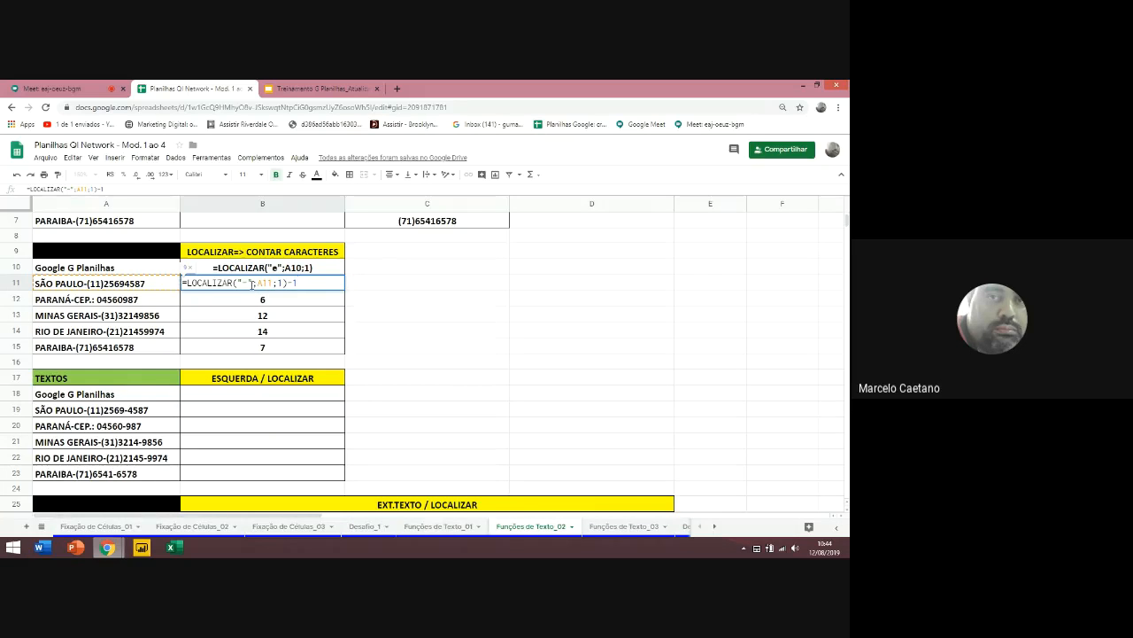
{"action": "key", "text": "Left"}
{"action": "key", "text": "Left"}
{"action": "key", "text": "Left"}
{"action": "key", "text": "Left"}
{"action": "key", "text": "Left"}
{"action": "key", "text": "Left"}
{"action": "key", "text": "Left"}
{"action": "key", "text": "Left"}
{"action": "key", "text": "Left"}
{"action": "key", "text": "Left"}
{"action": "key", "text": "Left"}
{"action": "key", "text": "Left"}
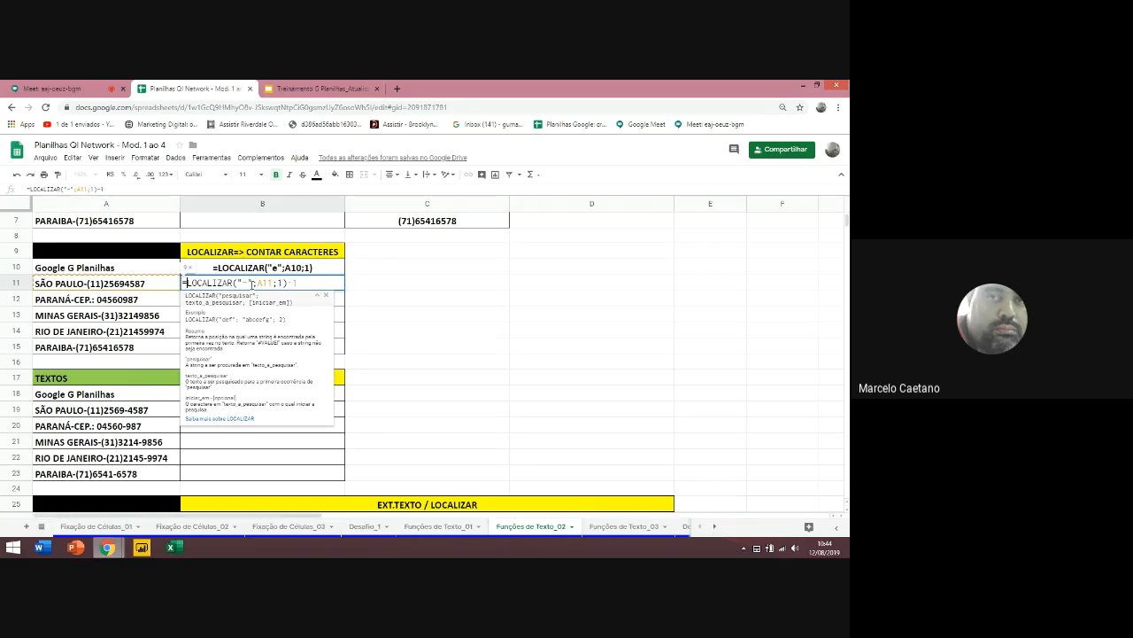
{"action": "key", "text": "Left"}
{"action": "key", "text": "Left"}
{"action": "key", "text": "Left"}
{"action": "type", "text": "'"}
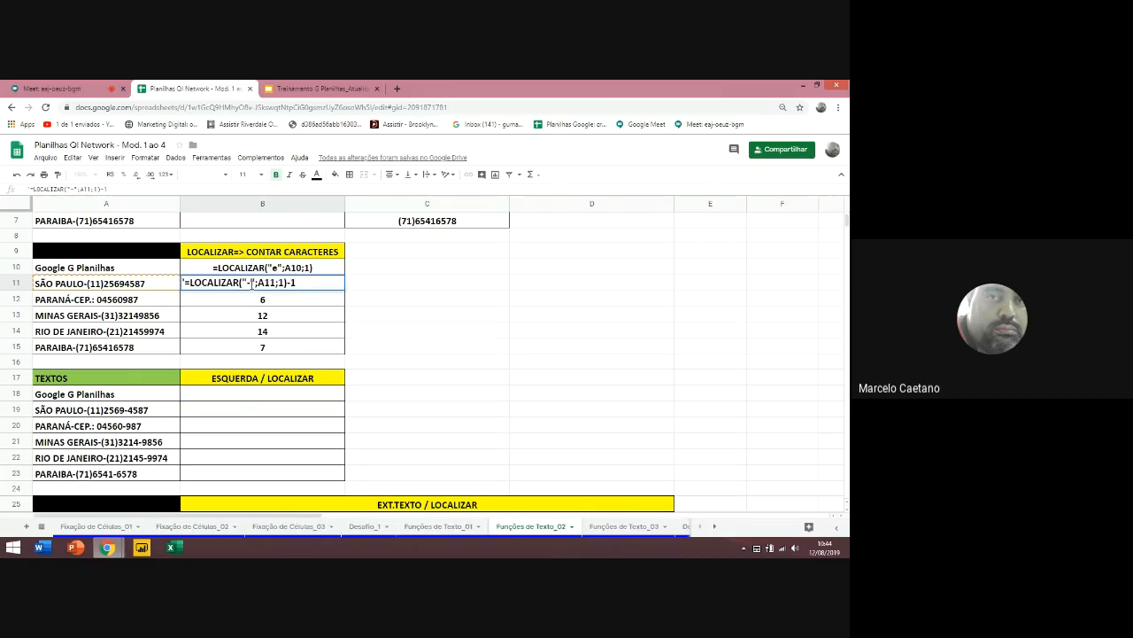
{"action": "key", "text": "Return"}
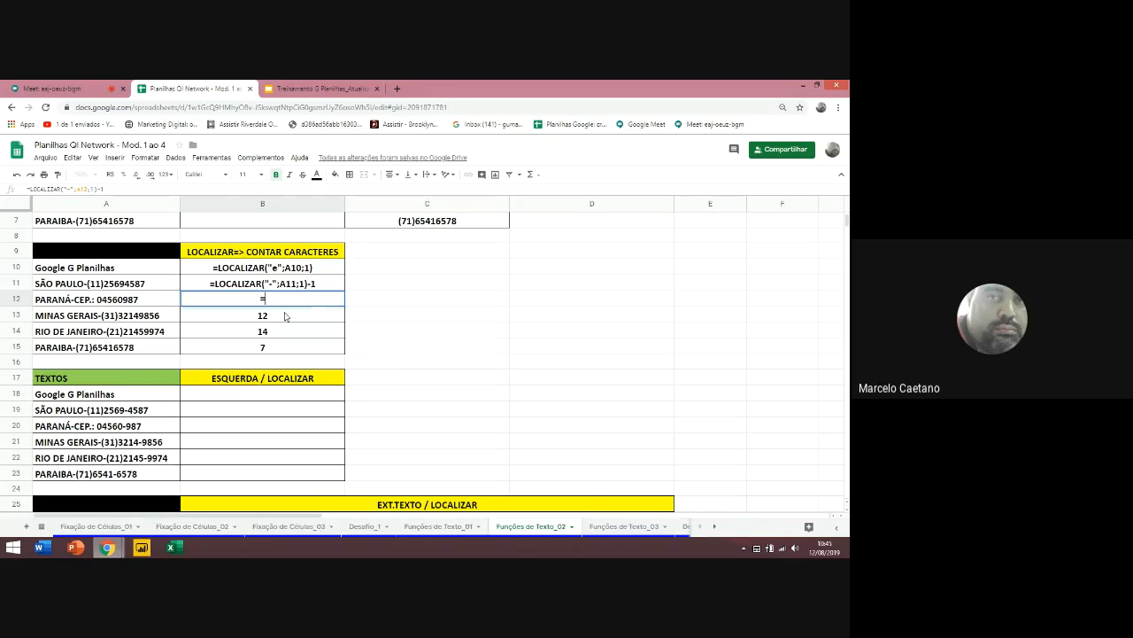
{"action": "type", "text": "=loca"}
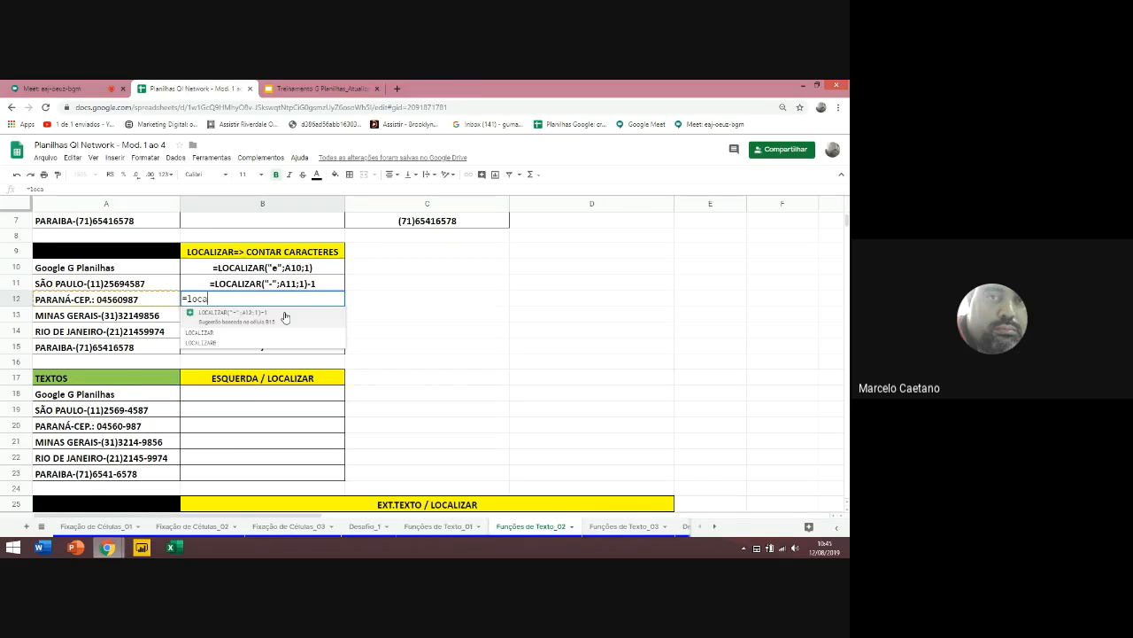
{"action": "left_click", "coordinate": [286, 316]}
{"action": "key", "text": "Escape"}
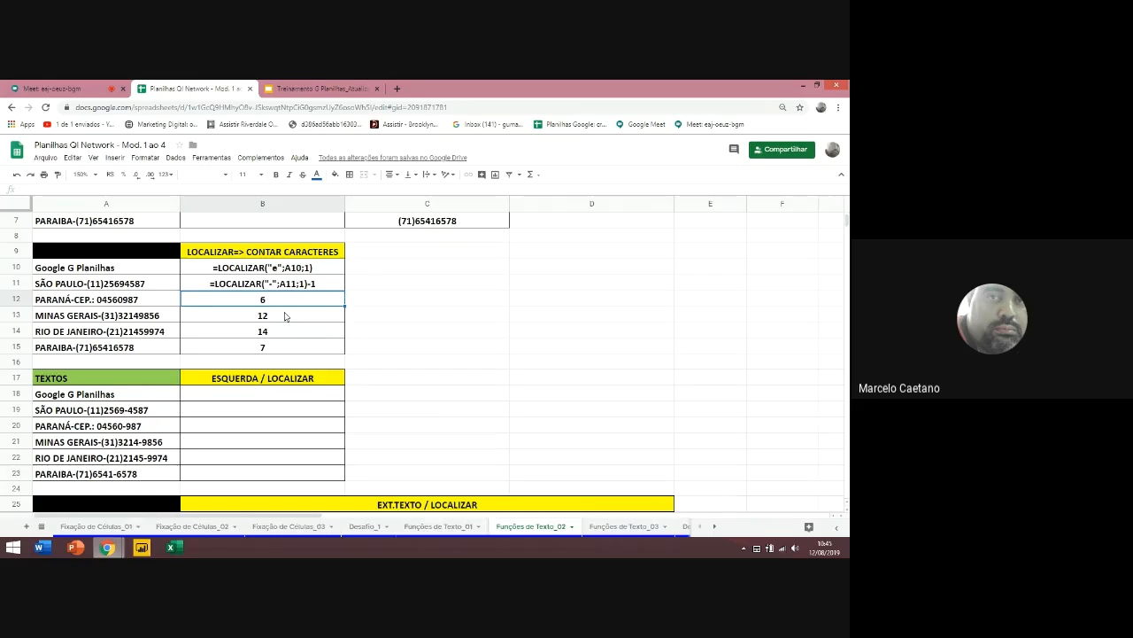
Clear B12, discard the suggested formula, and enter =LOCALIZAR("n";A12;1)+1 to locate the character after "n" in A12
{"action": "key", "text": "Delete"}
{"action": "type", "text": "=L"}
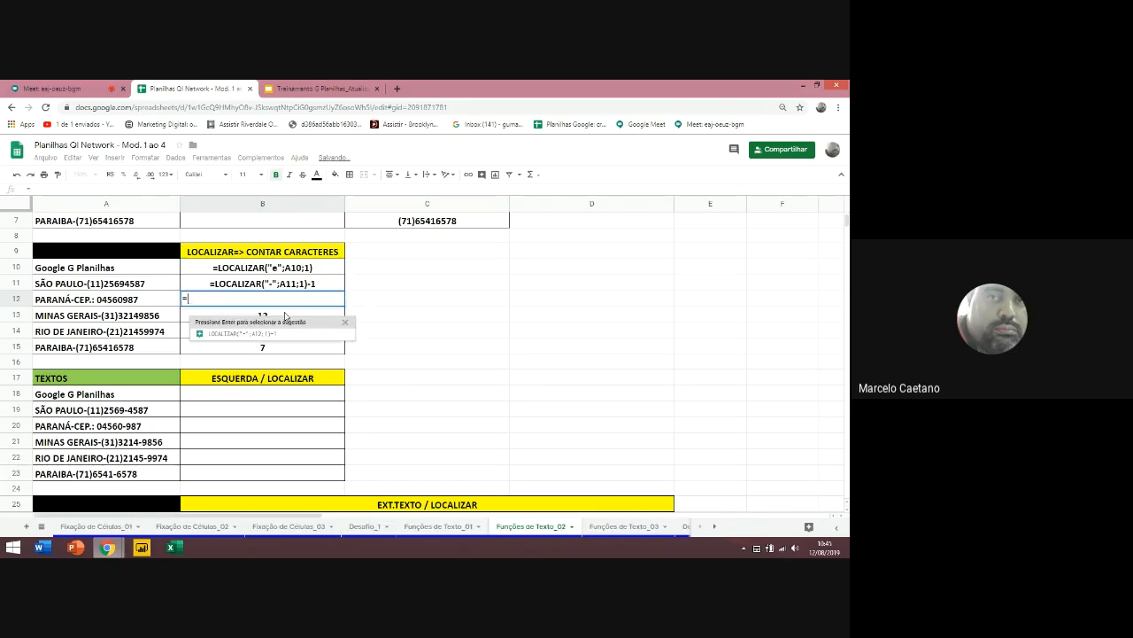
{"action": "left_click", "coordinate": [285, 316]}
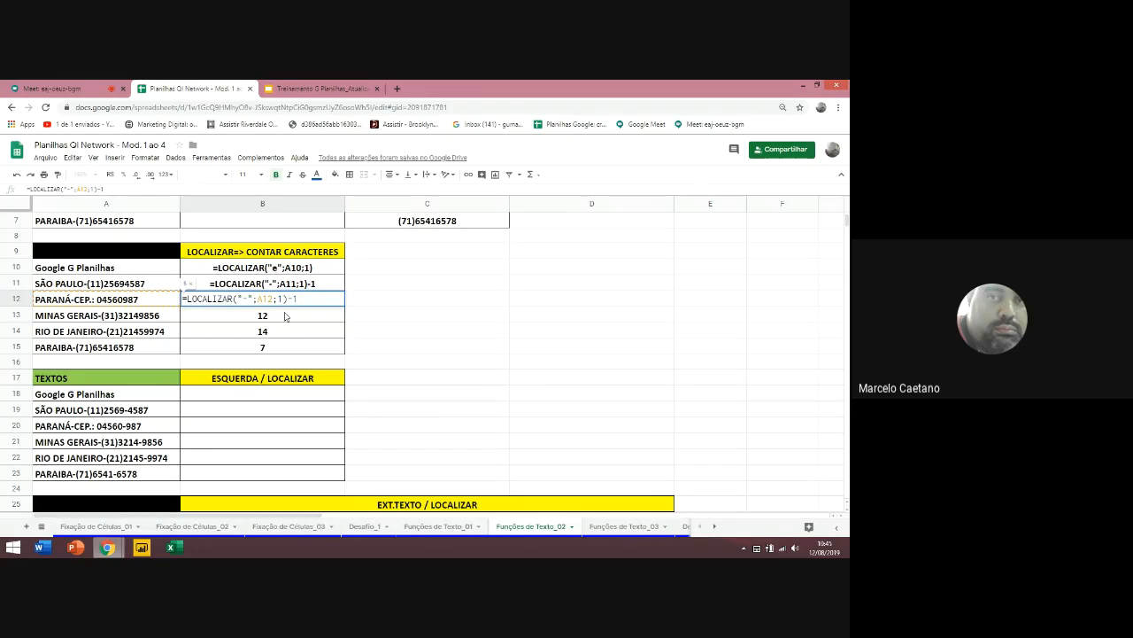
{"action": "key", "text": "BackSpace"}
{"action": "key", "text": "BackSpace"}
{"action": "key", "text": "BackSpace"}
{"action": "key", "text": "BackSpace"}
{"action": "key", "text": "BackSpace"}
{"action": "key", "text": "BackSpace"}
{"action": "key", "text": "BackSpace"}
{"action": "key", "text": "BackSpace"}
{"action": "key", "text": "BackSpace"}
{"action": "key", "text": "BackSpace"}
{"action": "key", "text": "BackSpace"}
{"action": "key", "text": "BackSpace"}
{"action": "key", "text": "BackSpace"}
{"action": "key", "text": "BackSpace"}
{"action": "key", "text": "BackSpace"}
{"action": "key", "text": "BackSpace"}
{"action": "key", "text": "BackSpace"}
{"action": "key", "text": "BackSpace"}
{"action": "key", "text": "BackSpace"}
{"action": "key", "text": "BackSpace"}
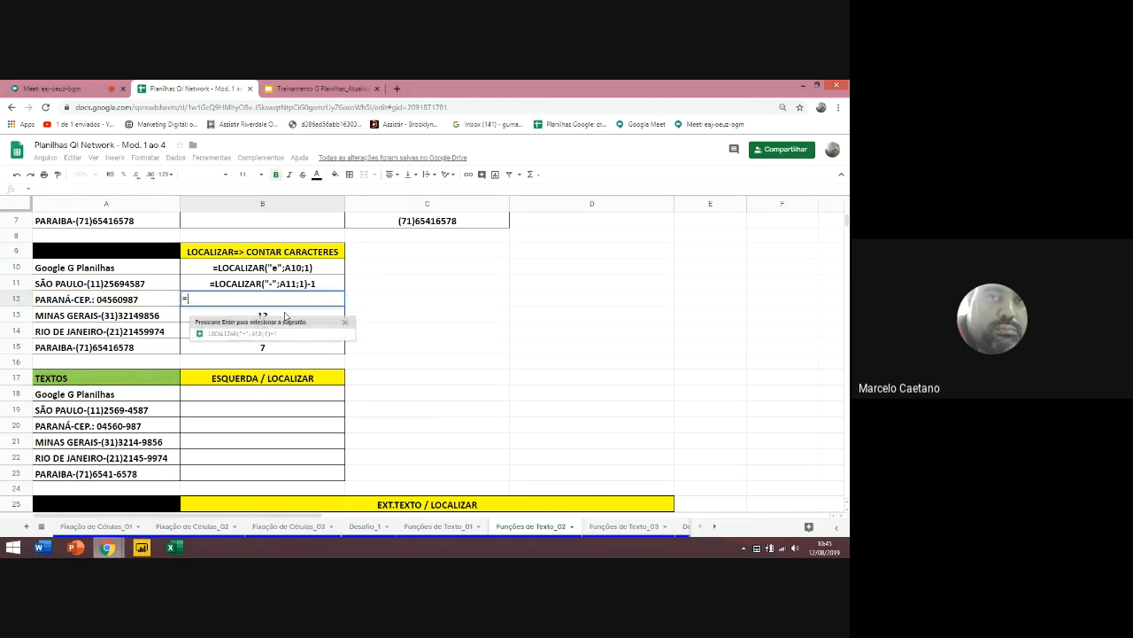
{"action": "type", "text": "localizar("}
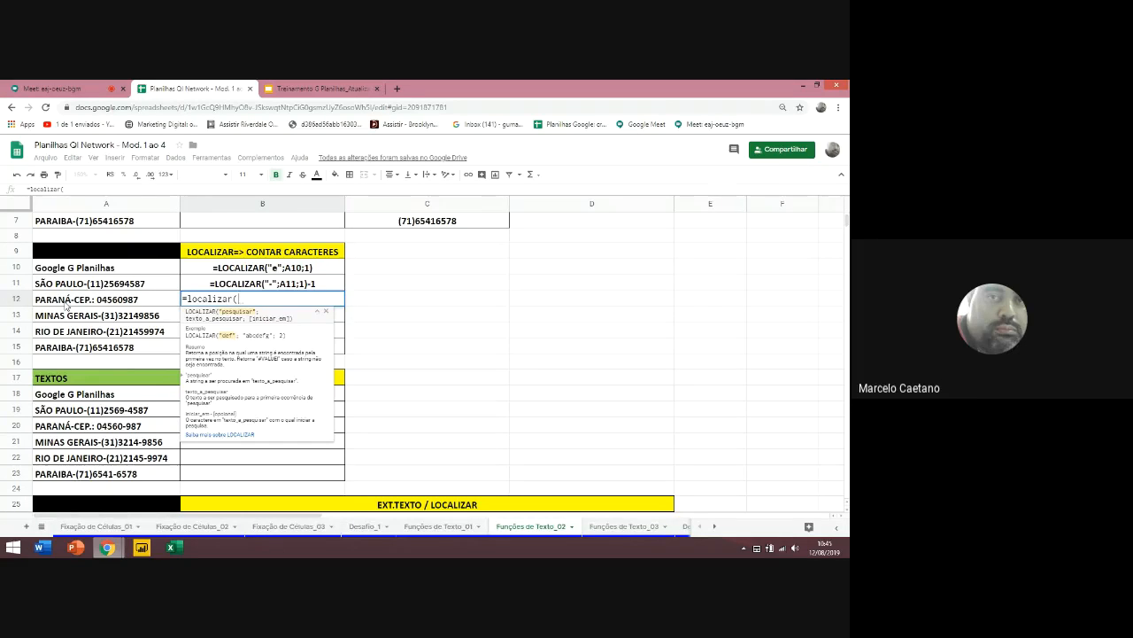
{"action": "type", "text": "\"n"}
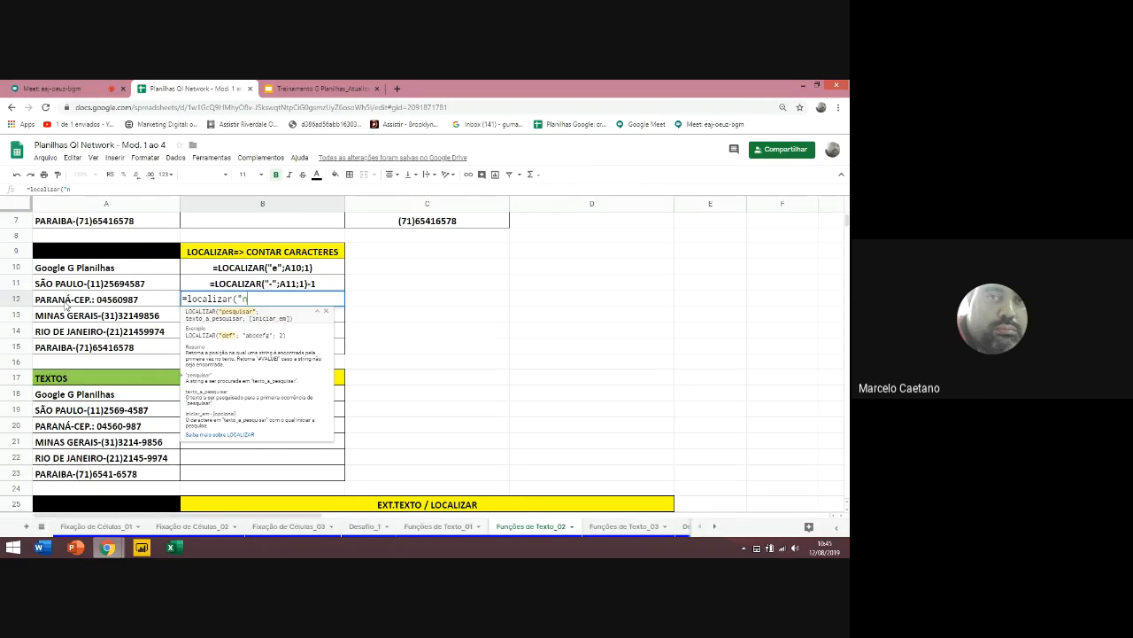
{"action": "type", "text": "\";"}
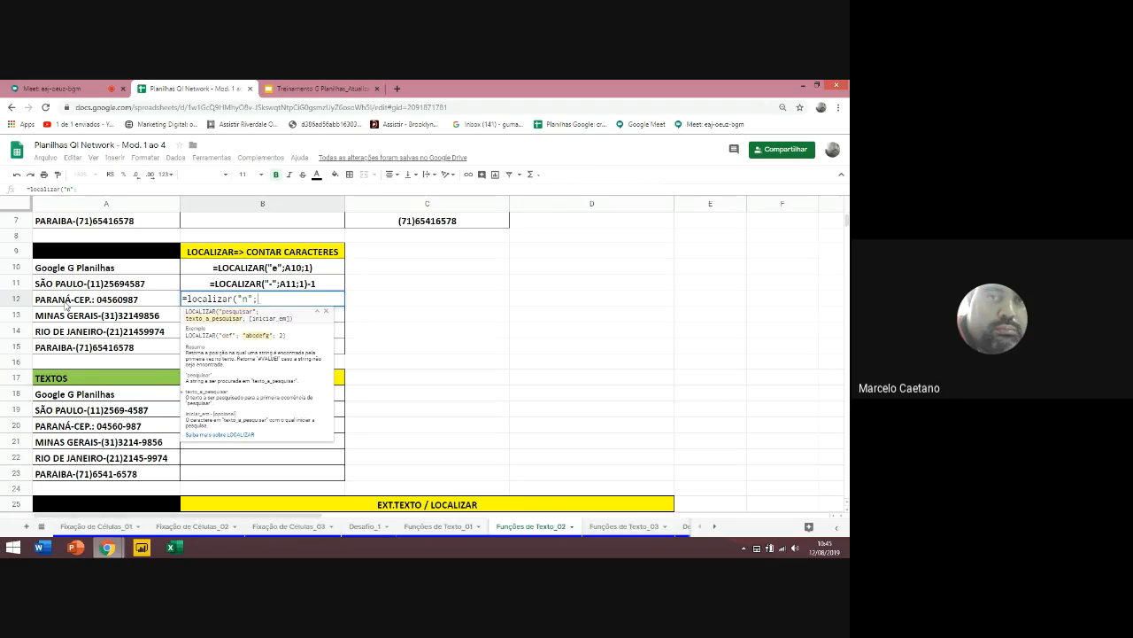
{"action": "left_click", "coordinate": [65, 305]}
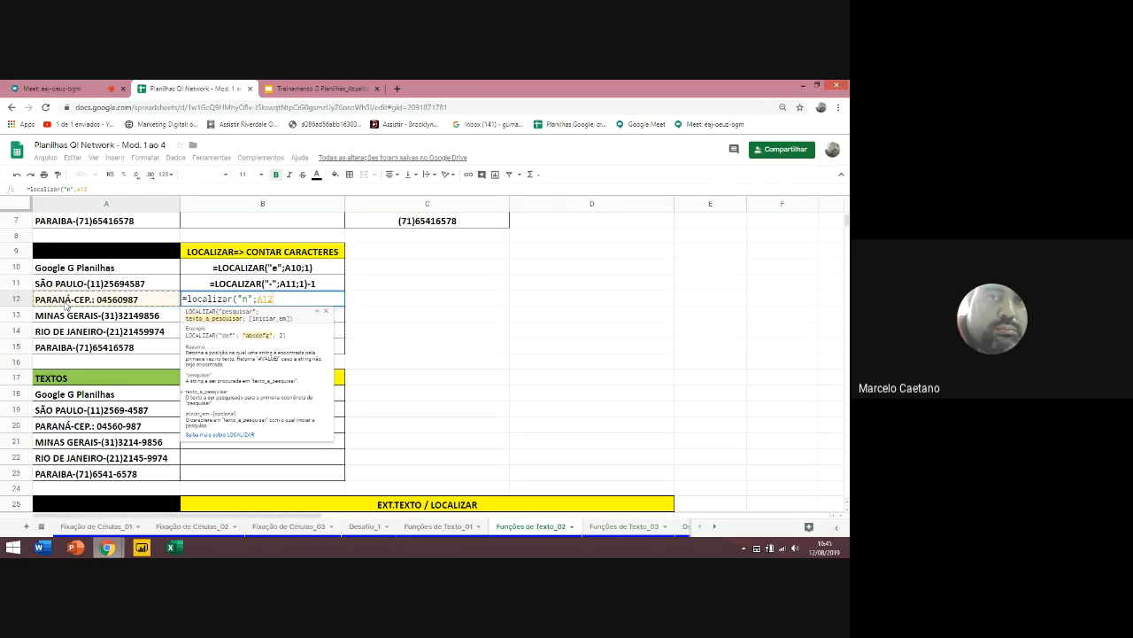
{"action": "type", "text": ";"}
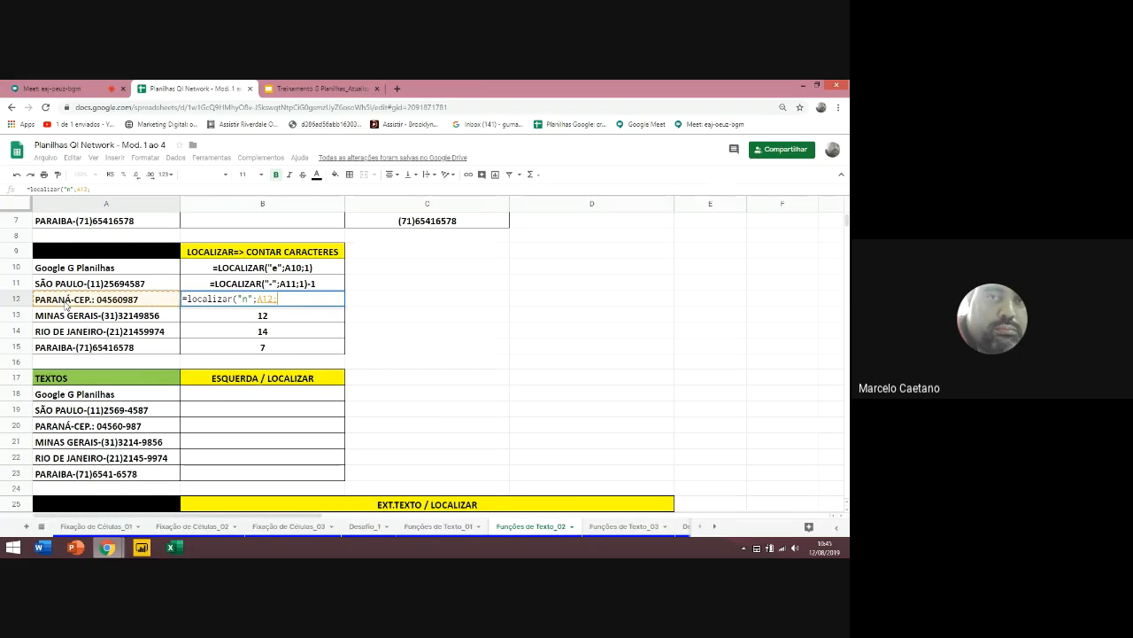
{"action": "type", "text": "1)"}
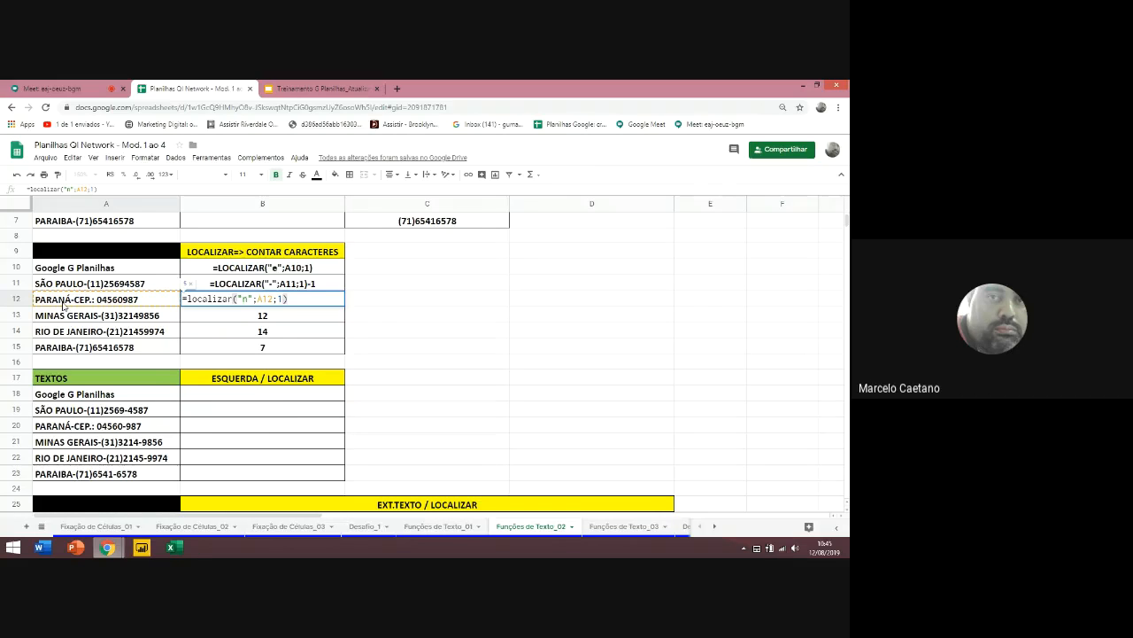
{"action": "type", "text": "+1"}
{"action": "key", "text": "Return"}
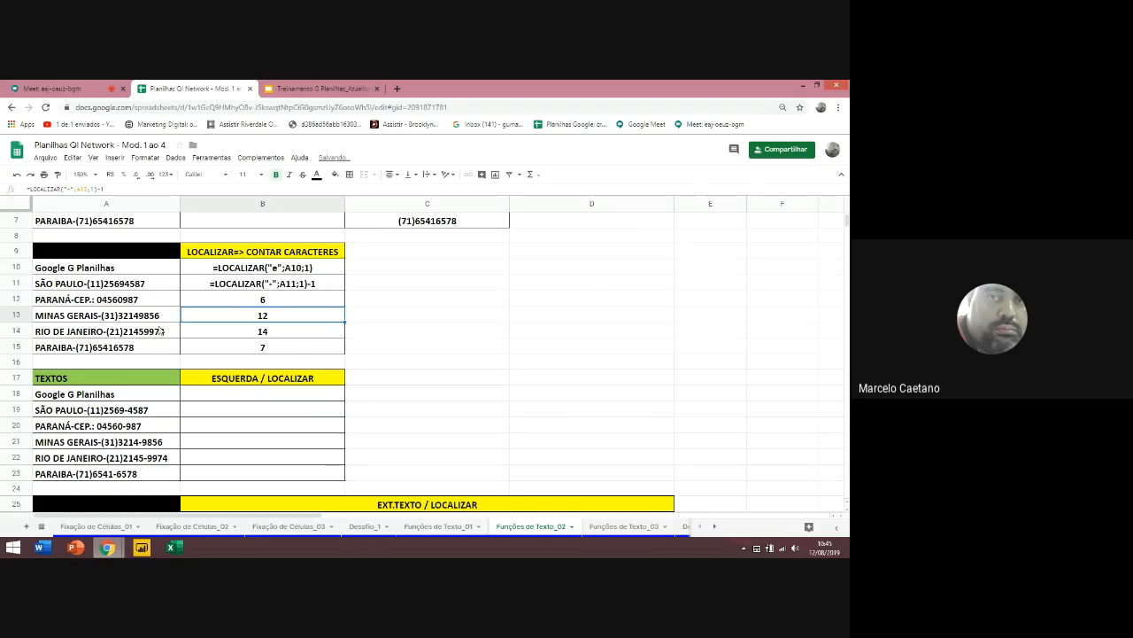
Show the LOCALIZAR formula in B12 as plain text by adding an apostrophe before its equals sign
{"action": "double_click", "coordinate": [302, 301]}
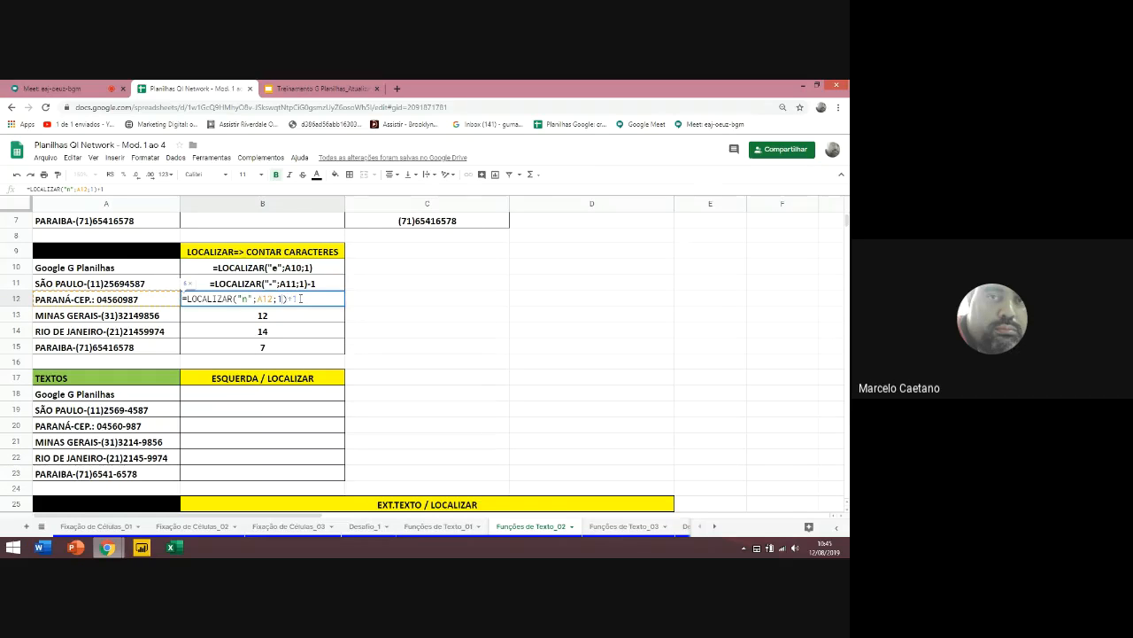
{"action": "key", "text": "Left"}
{"action": "key", "text": "Left"}
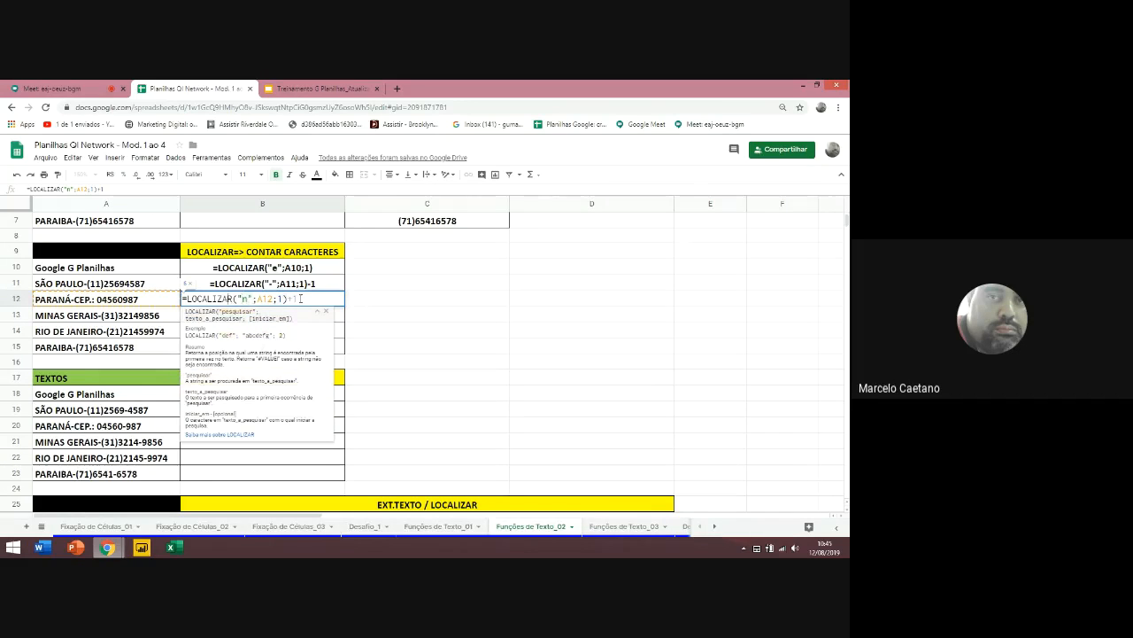
{"action": "key", "text": "Home"}
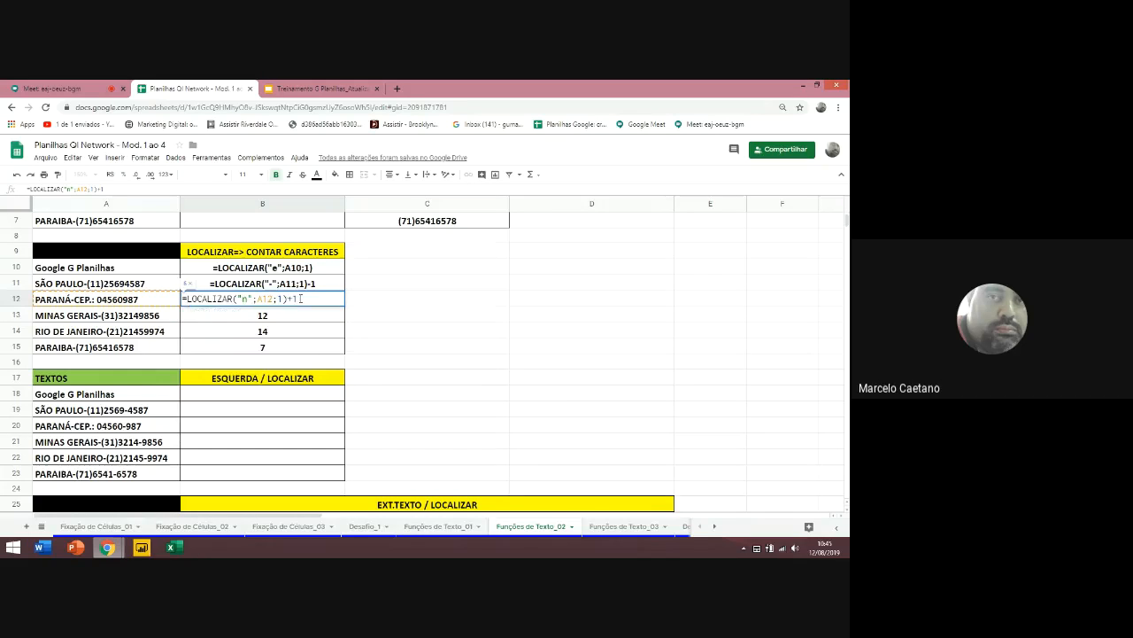
{"action": "type", "text": "'"}
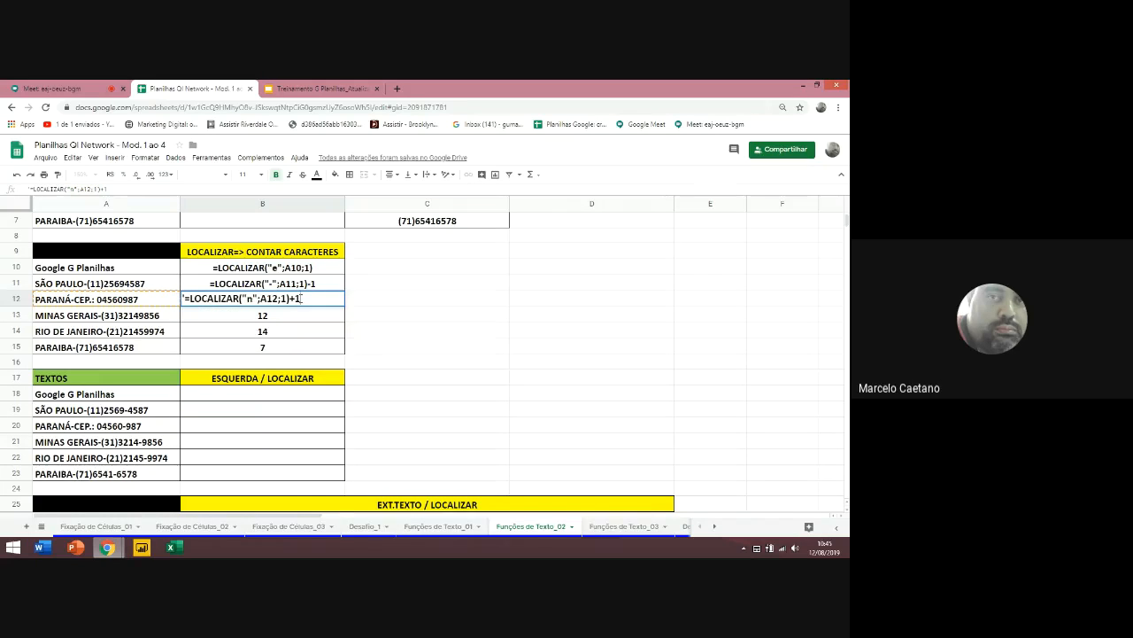
{"action": "key", "text": "Return"}
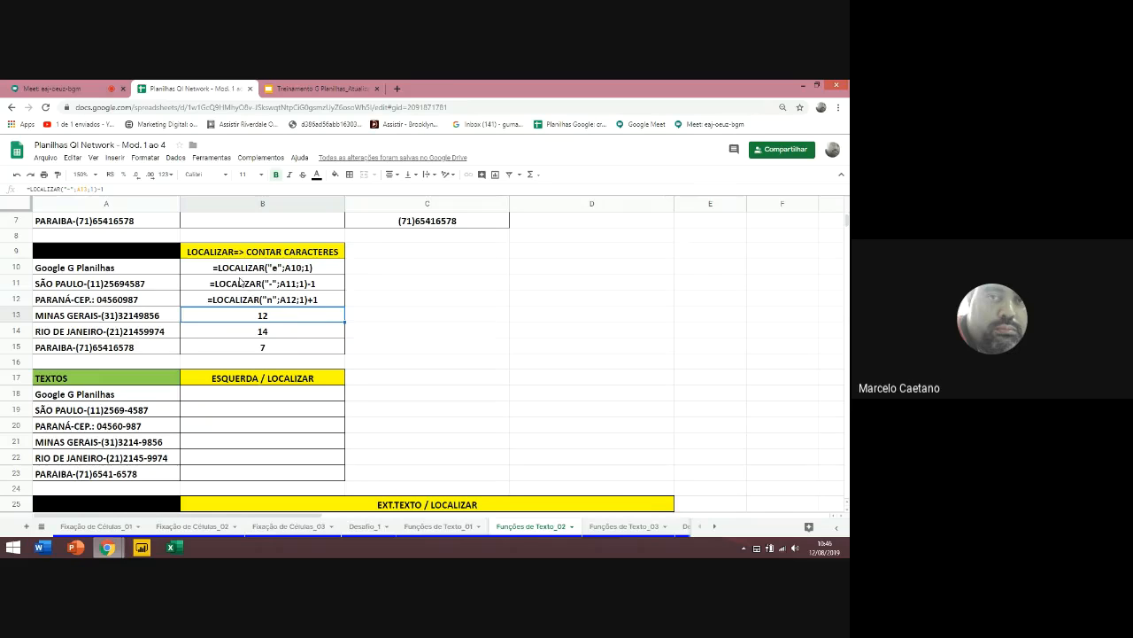
Start an ESQUERDA formula in B18 with A18 as its text argument
{"action": "left_click", "coordinate": [229, 397]}
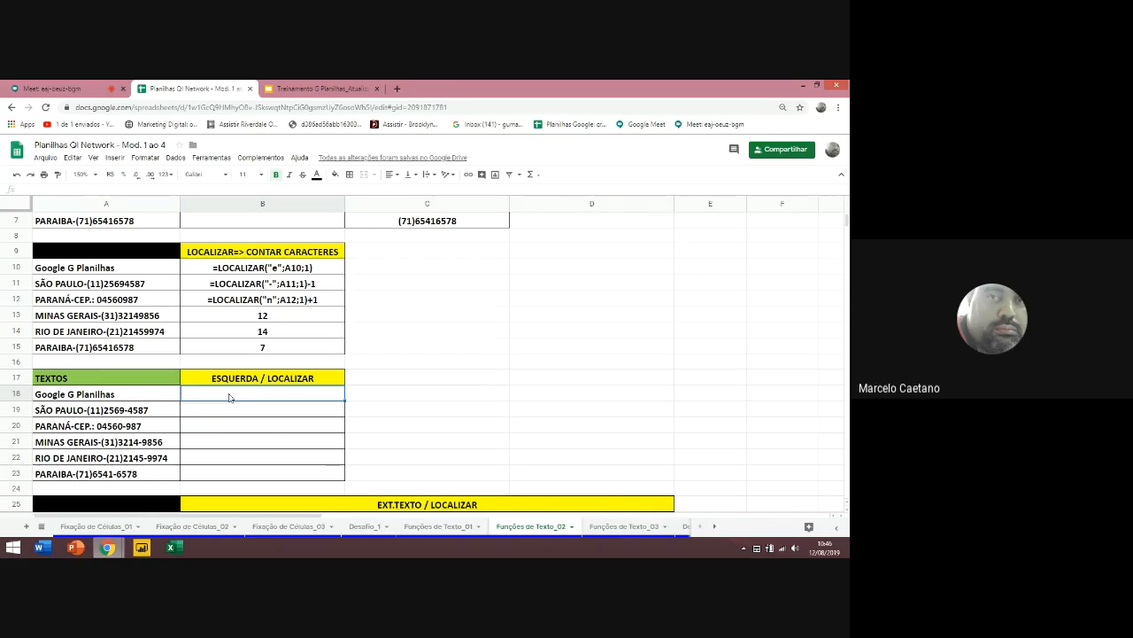
{"action": "scroll", "coordinate": [229, 396], "scroll_direction": "up", "scroll_amount": 3}
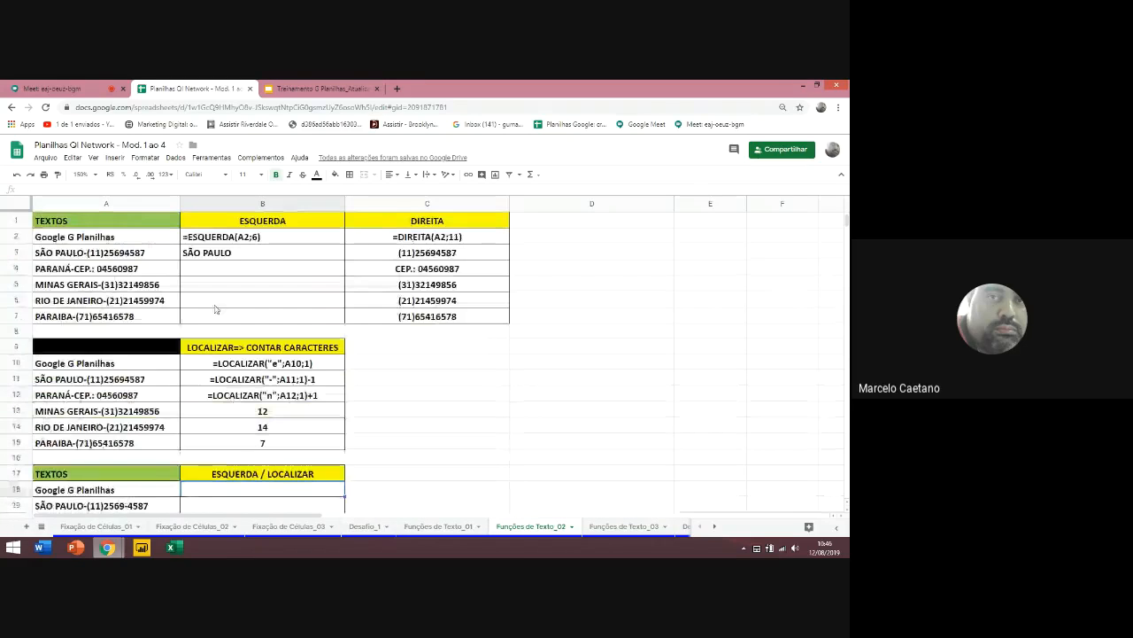
{"action": "left_click", "coordinate": [218, 239]}
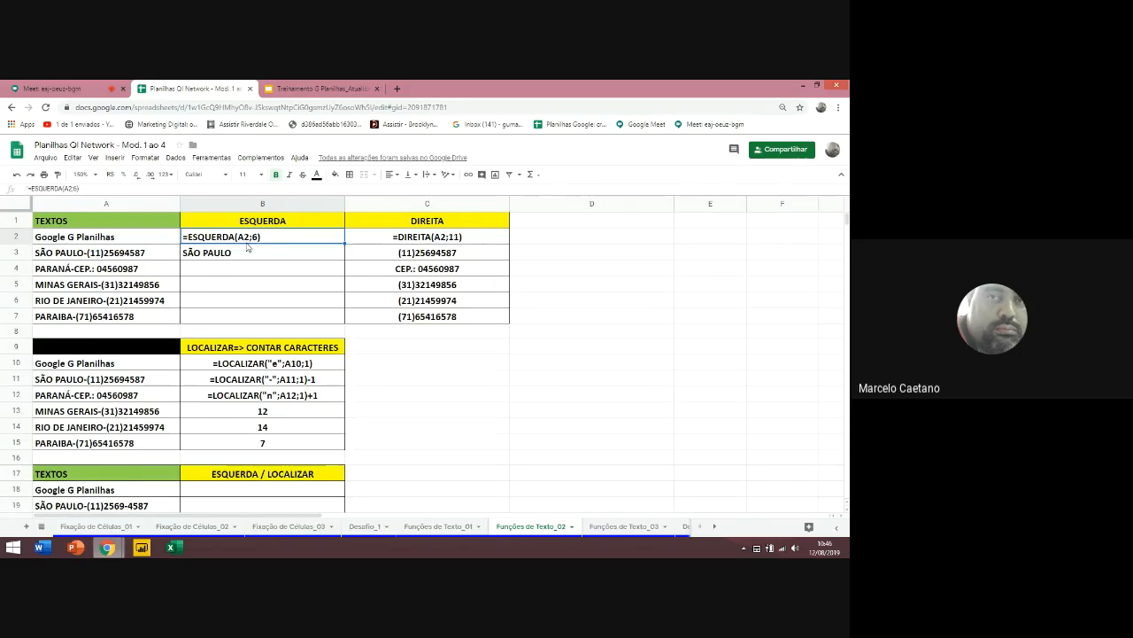
{"action": "scroll", "coordinate": [248, 257], "scroll_direction": "down", "scroll_amount": 2}
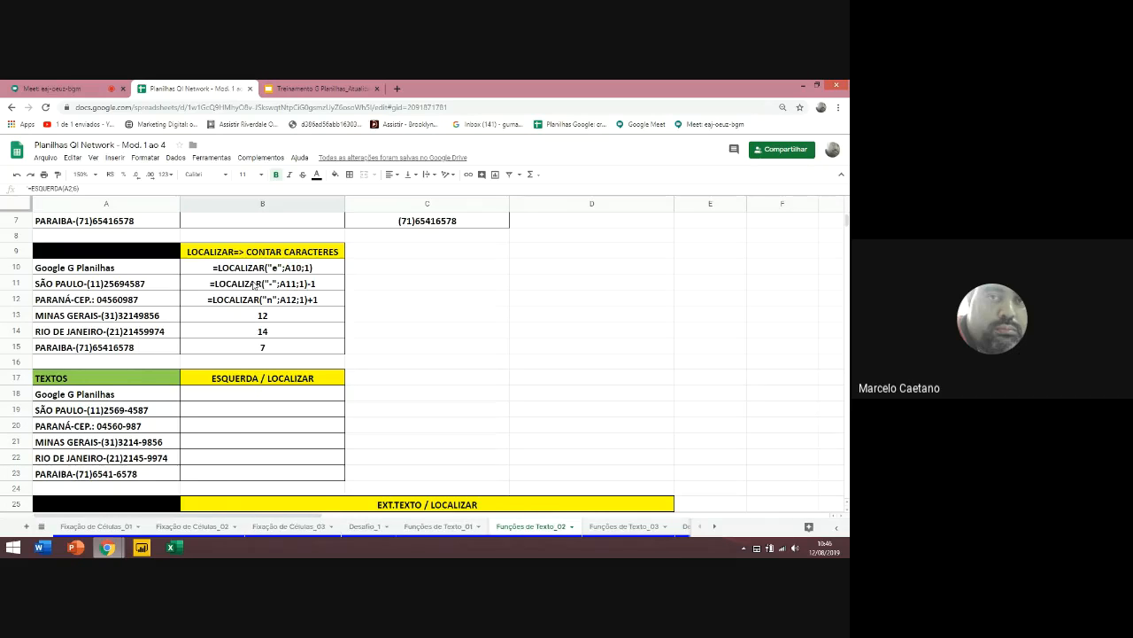
{"action": "scroll", "coordinate": [253, 292], "scroll_direction": "down", "scroll_amount": 3}
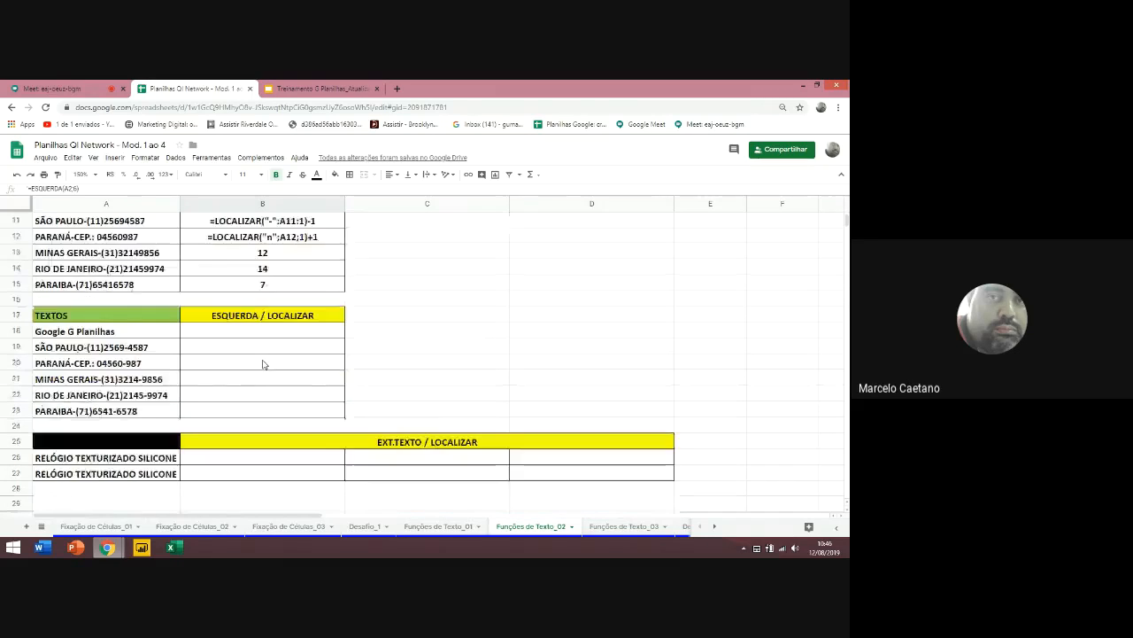
{"action": "left_click", "coordinate": [250, 306]}
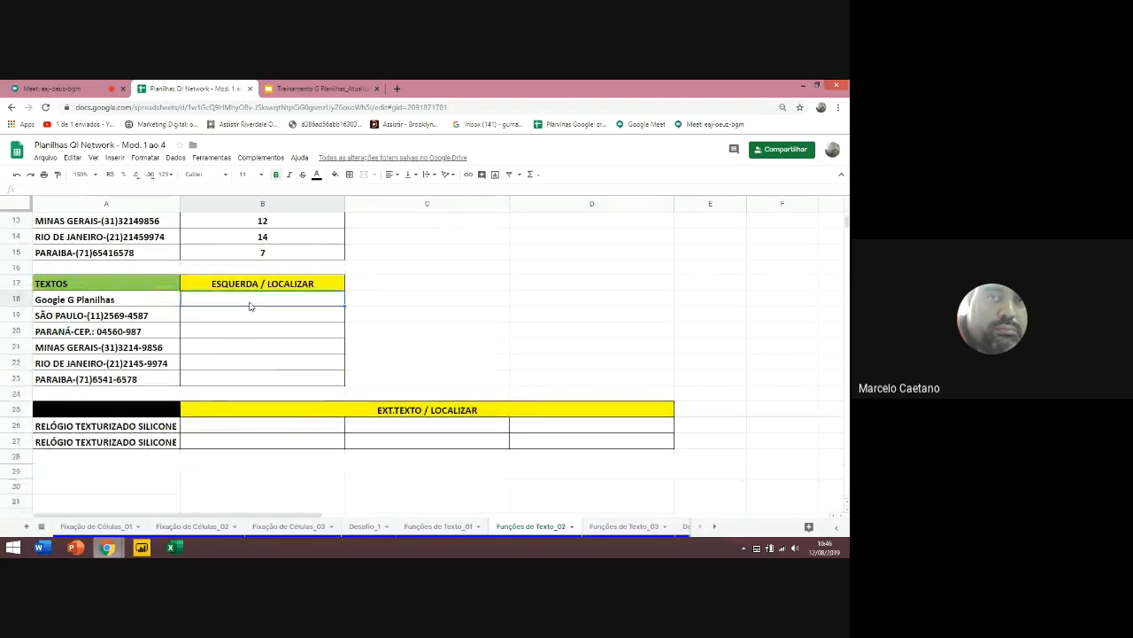
{"action": "type", "text": "=esq"}
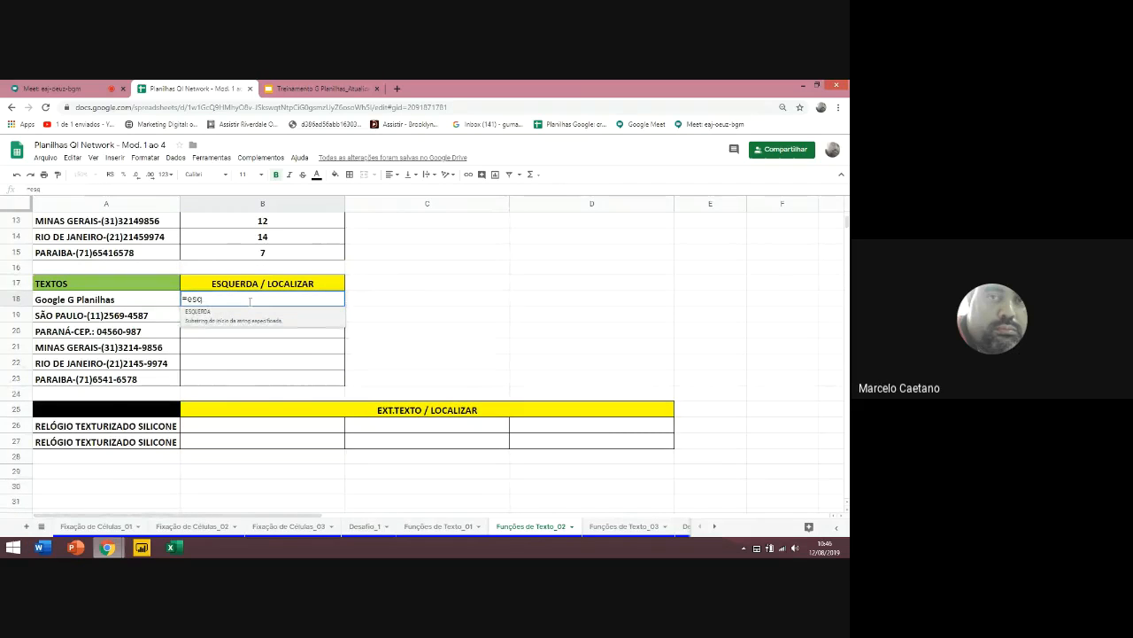
{"action": "key", "text": "Tab"}
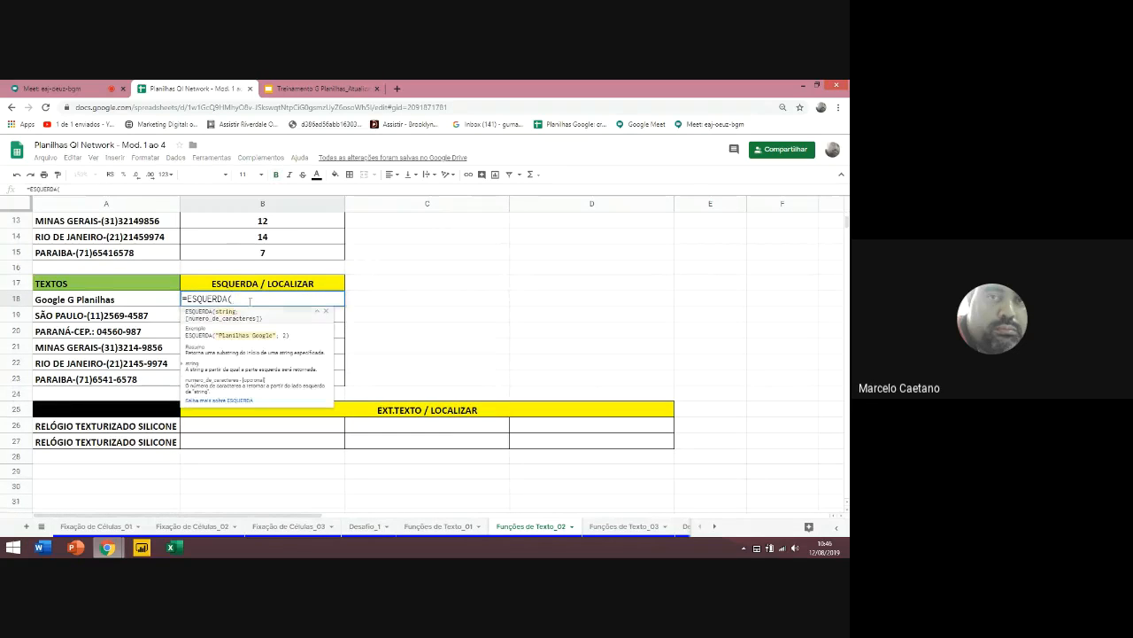
{"action": "key", "text": "Left"}
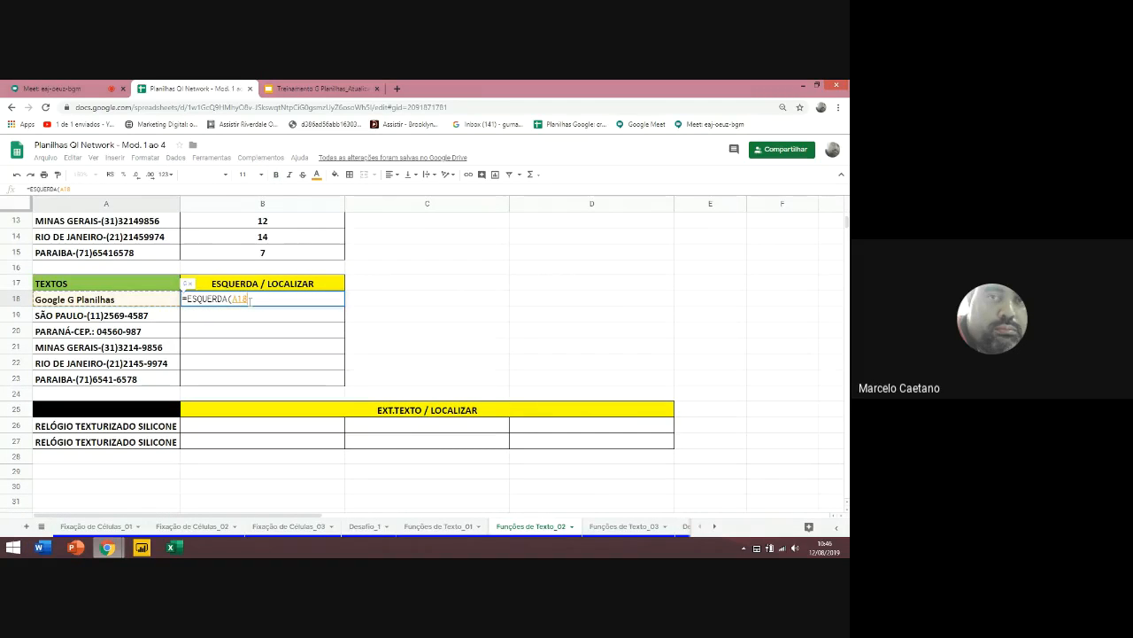
{"action": "type", "text": ";"}
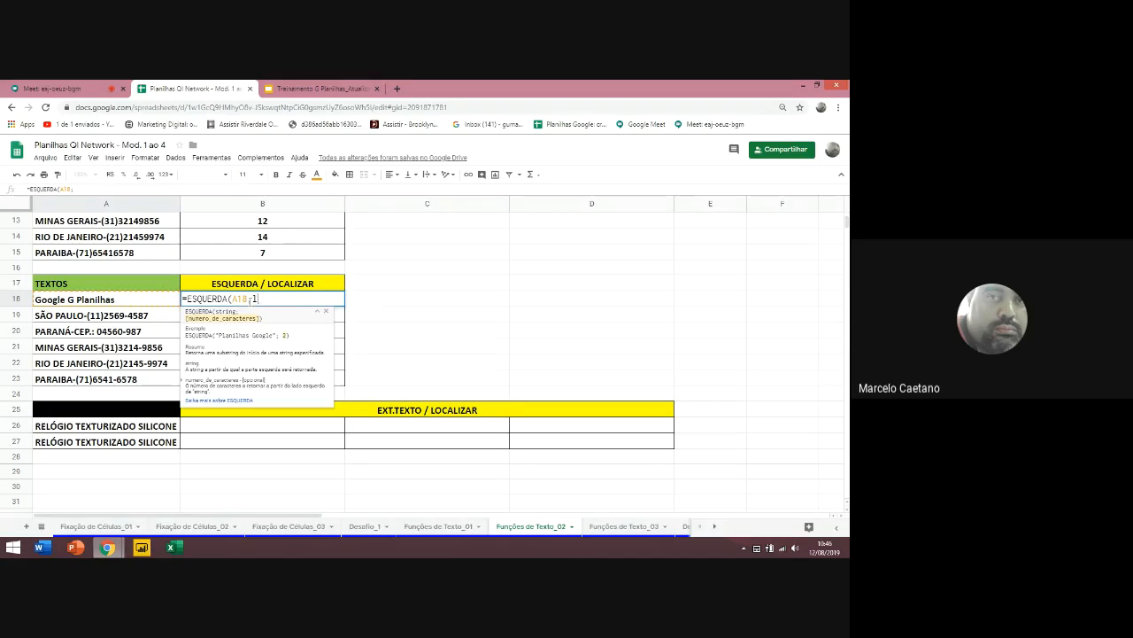
Complete the B18 formula with LOCALIZAR("e";A18;1) nested as ESQUERDA's number of characters
{"action": "type", "text": "locali"}
{"action": "key", "text": "Tab"}
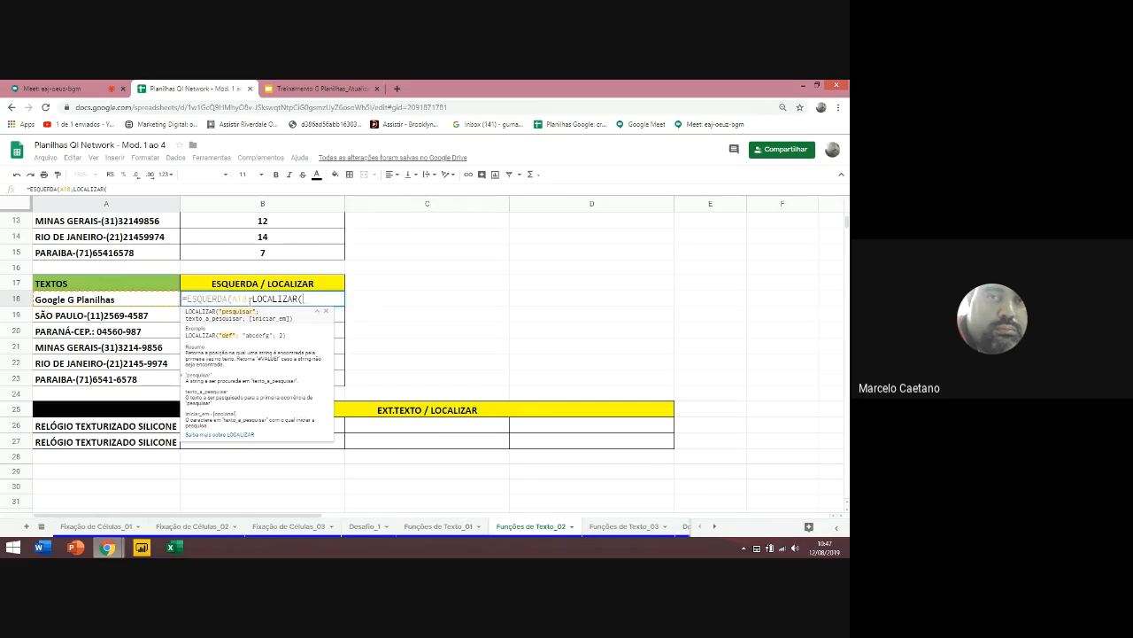
{"action": "type", "text": "\""}
{"action": "type", "text": ";"}
{"action": "key", "text": "Left"}
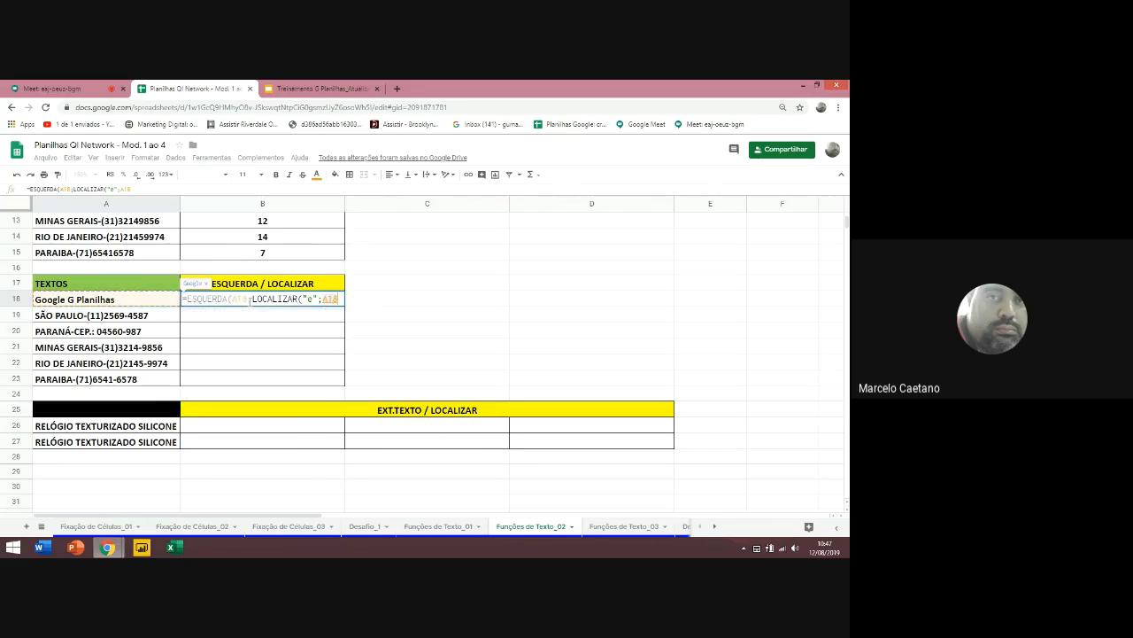
{"action": "type", "text": ";"}
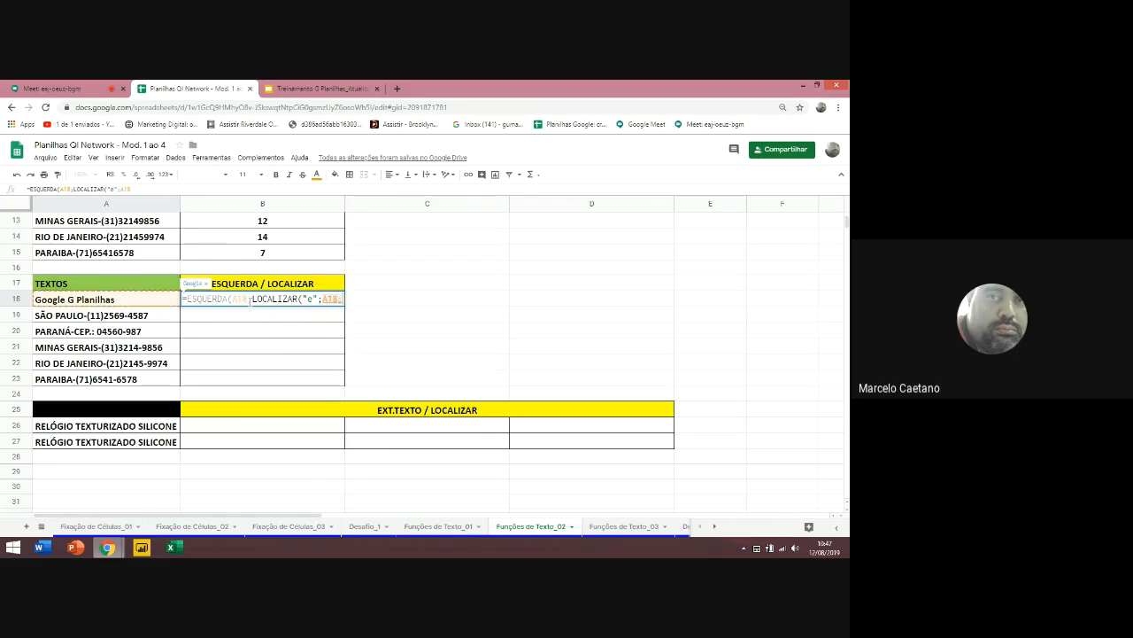
{"action": "type", "text": "1))"}
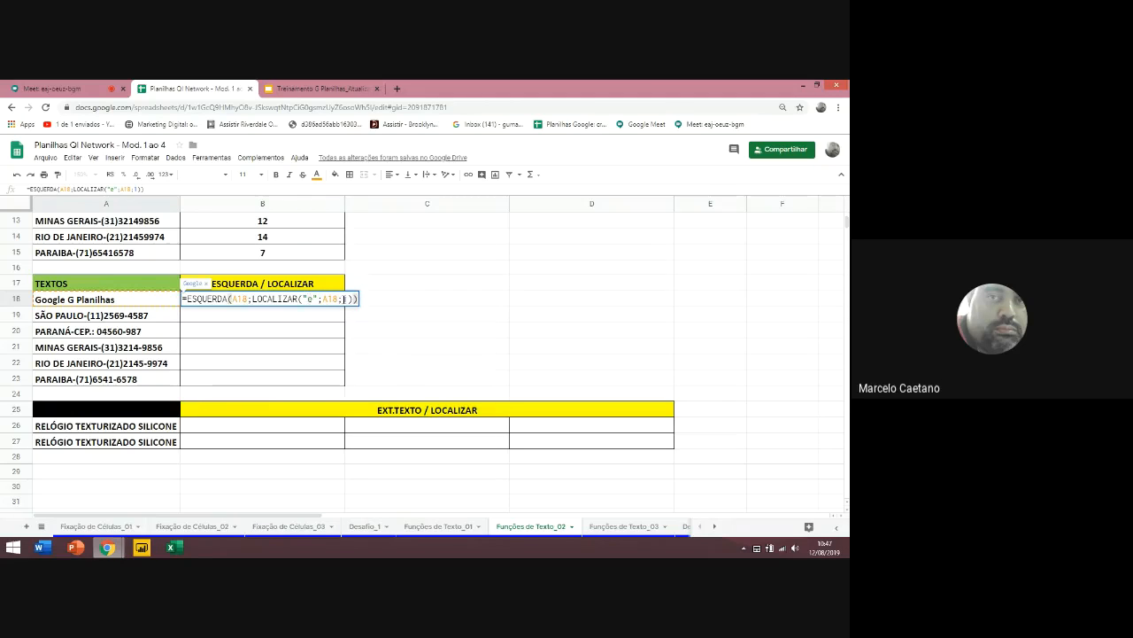
{"action": "key", "text": "Return"}
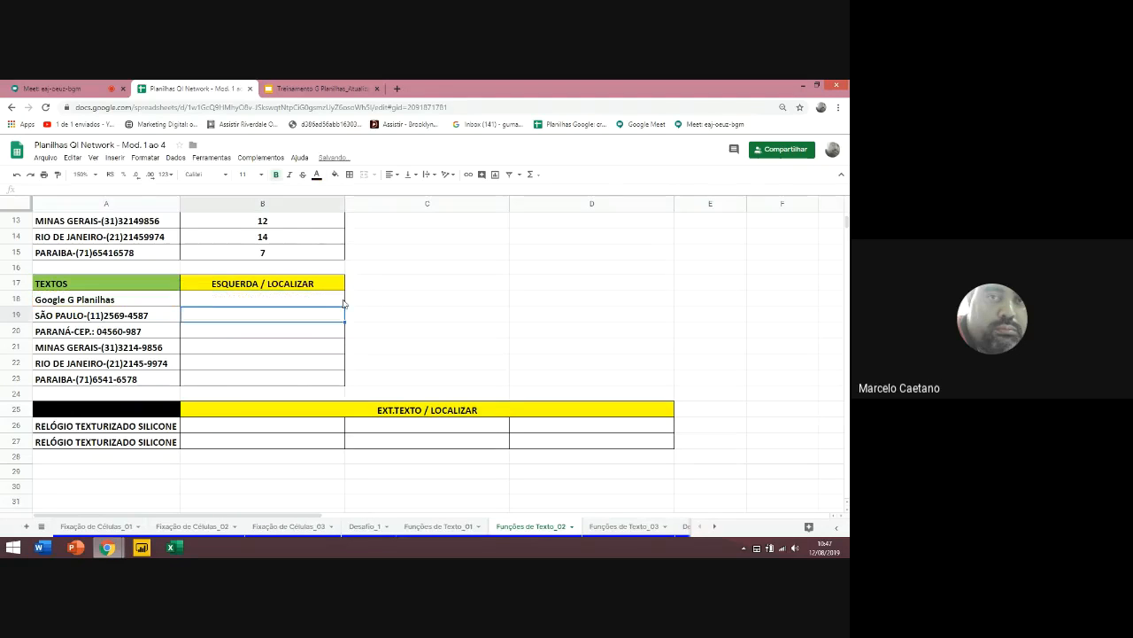
{"action": "left_click", "coordinate": [221, 299]}
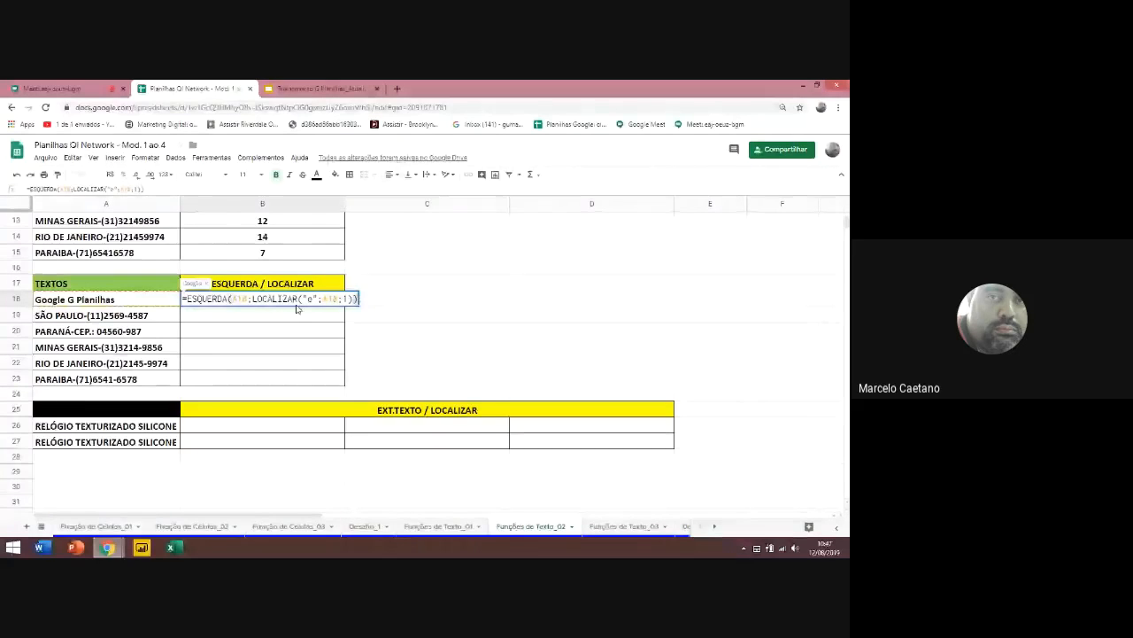
{"action": "key", "text": "Return"}
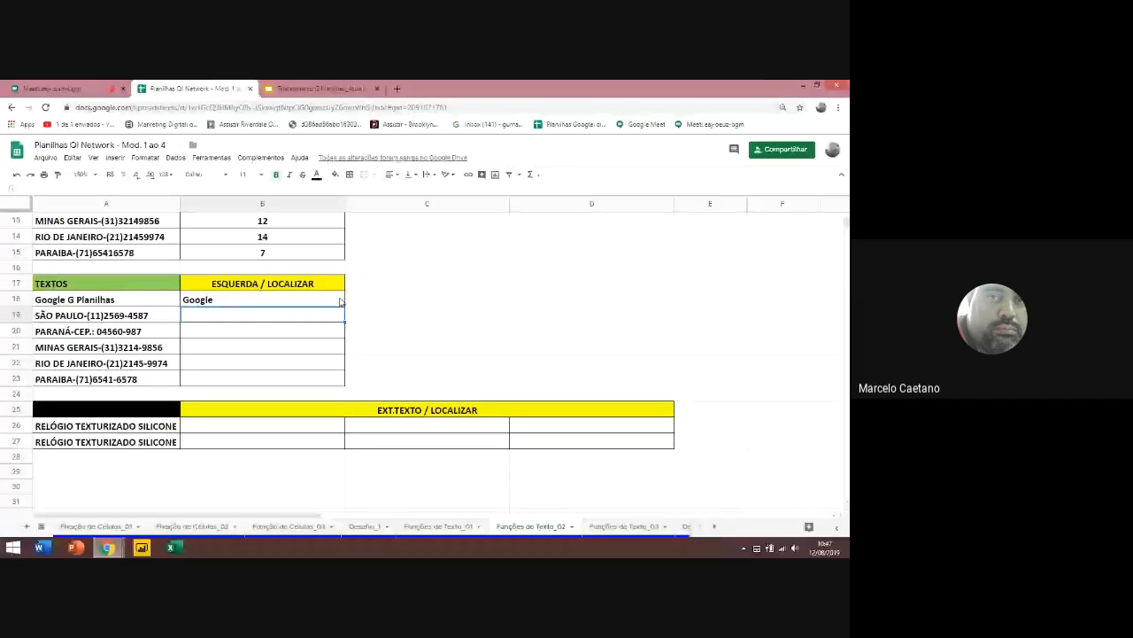
Show the B18 formula as plain text by adding an apostrophe before its equals sign, and fit column B's width to its content
{"action": "double_click", "coordinate": [211, 300]}
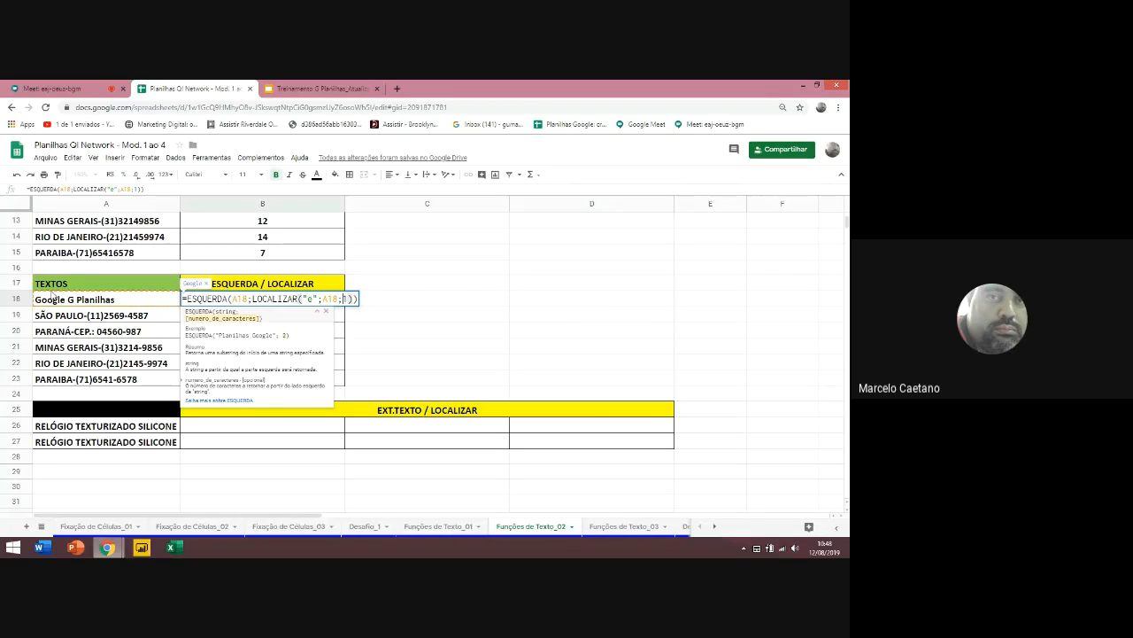
{"action": "key", "text": "Left"}
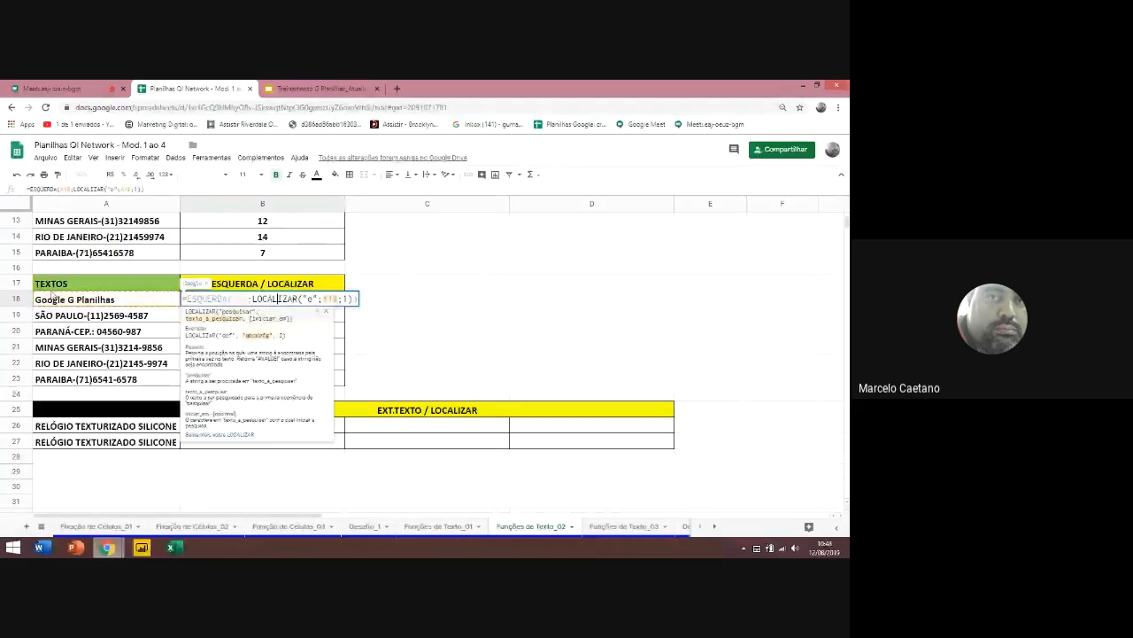
{"action": "key", "text": "Right"}
{"action": "key", "text": "Right"}
{"action": "key", "text": "Home"}
{"action": "type", "text": "'"}
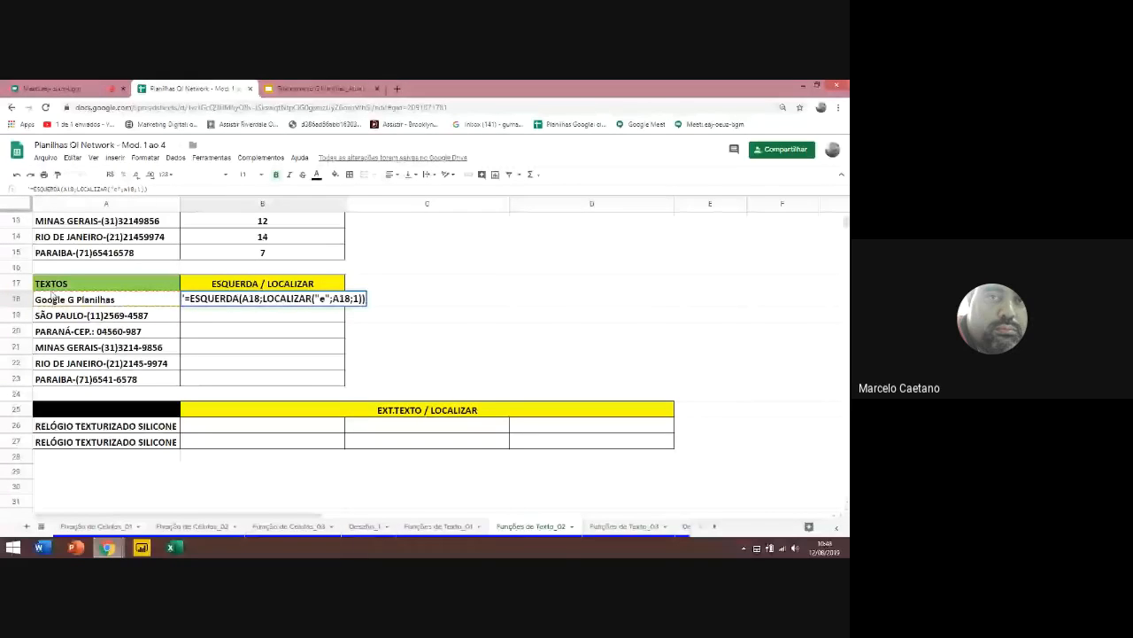
{"action": "key", "text": "Return"}
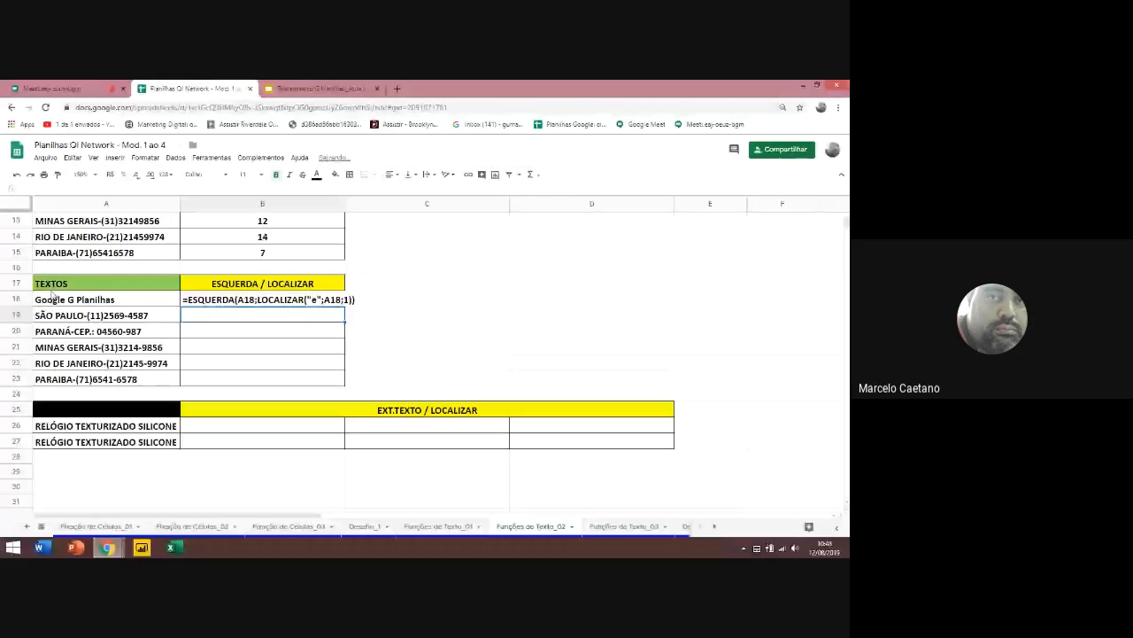
{"action": "double_click", "coordinate": [344, 203]}
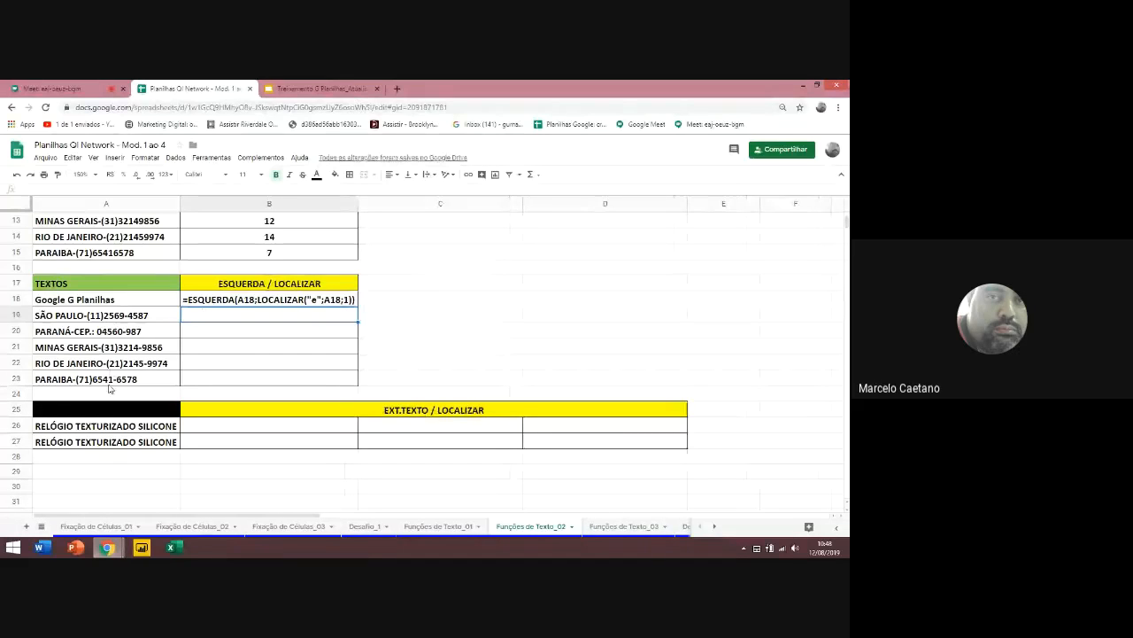
Enter =ESQUERDA(A19;LOCALIZAR("-";A19;1)-1) in B19 to extract the text before the hyphen in A19
{"action": "scroll", "coordinate": [173, 345], "scroll_direction": "up", "scroll_amount": 1}
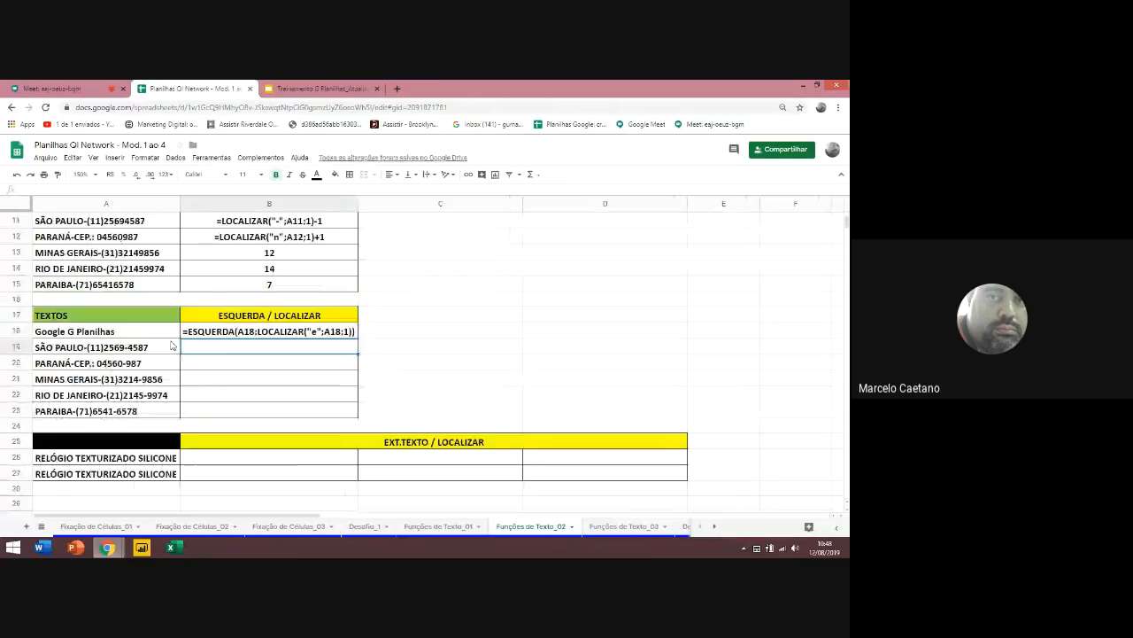
{"action": "scroll", "coordinate": [225, 262], "scroll_direction": "up", "scroll_amount": 1}
{"action": "scroll", "coordinate": [225, 263], "scroll_direction": "down", "scroll_amount": 2}
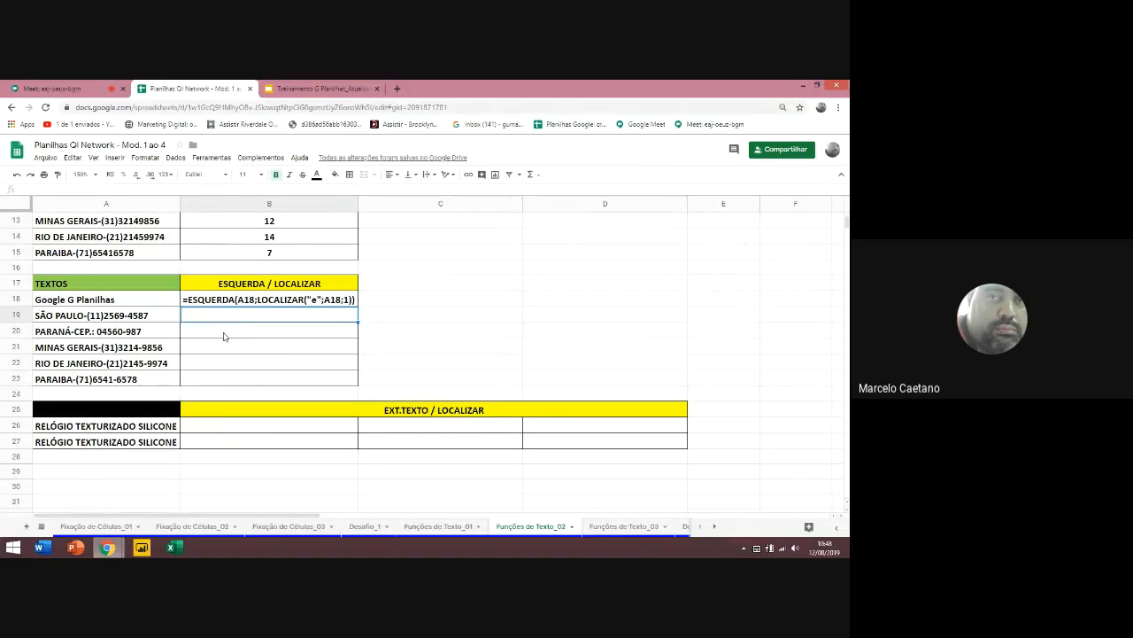
{"action": "type", "text": "=esquerda"}
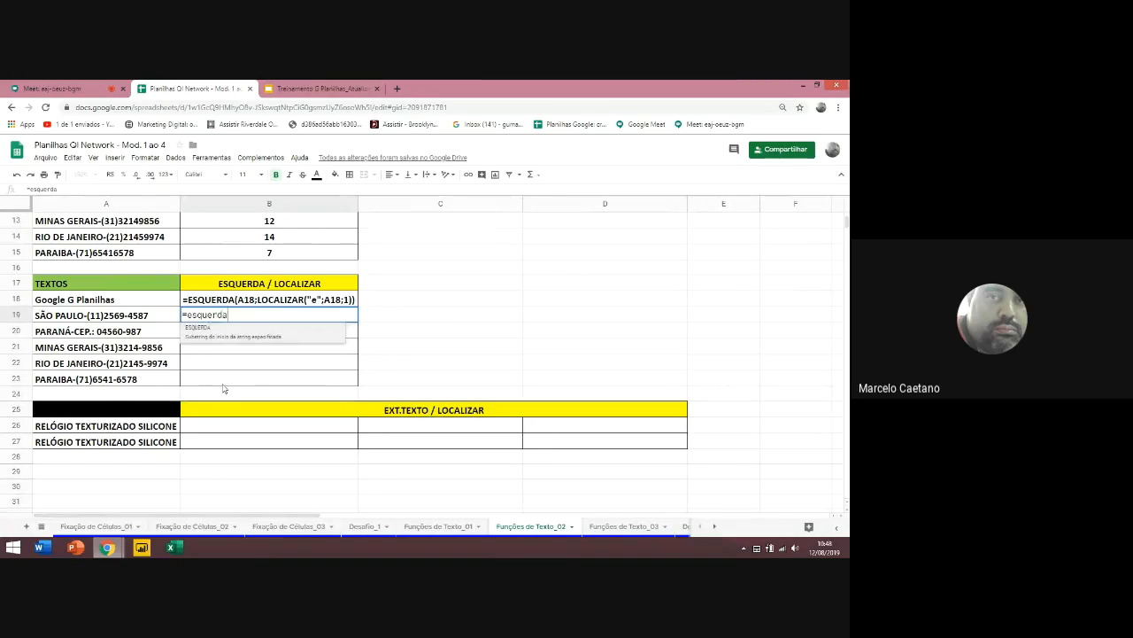
{"action": "key", "text": "Tab"}
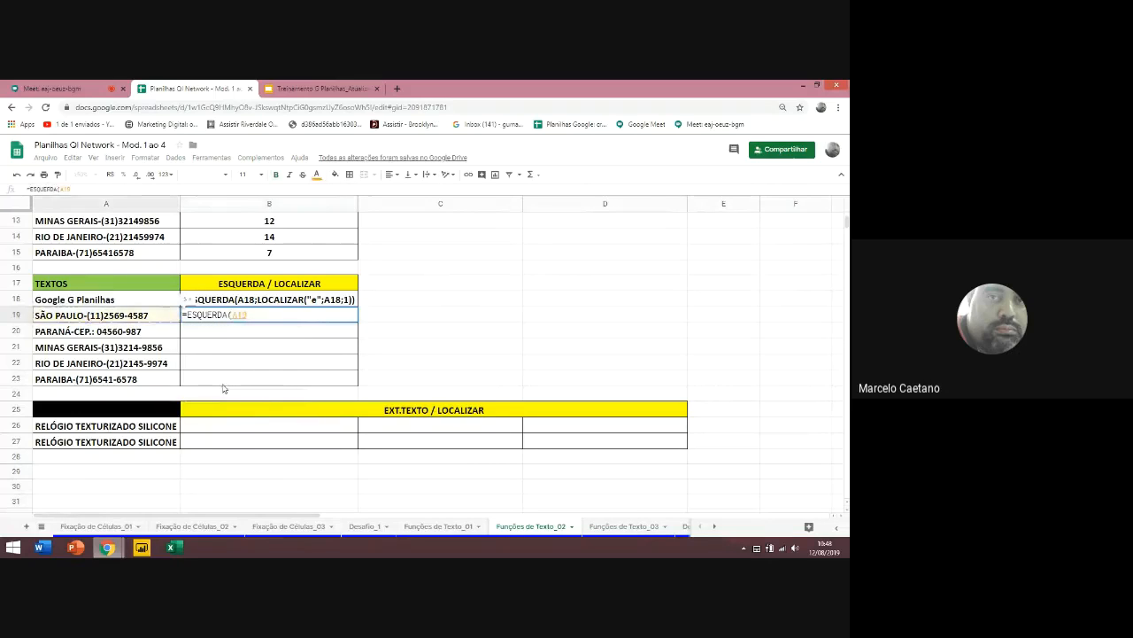
{"action": "key", "text": "Tab"}
{"action": "type", "text": ";"}
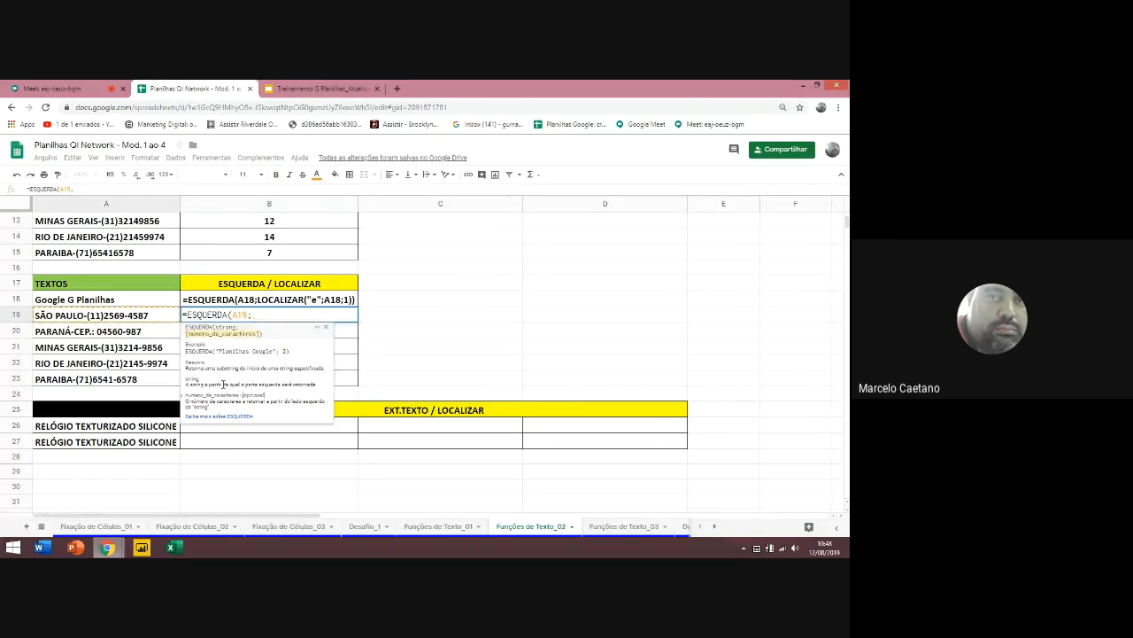
{"action": "type", "text": "localiz"}
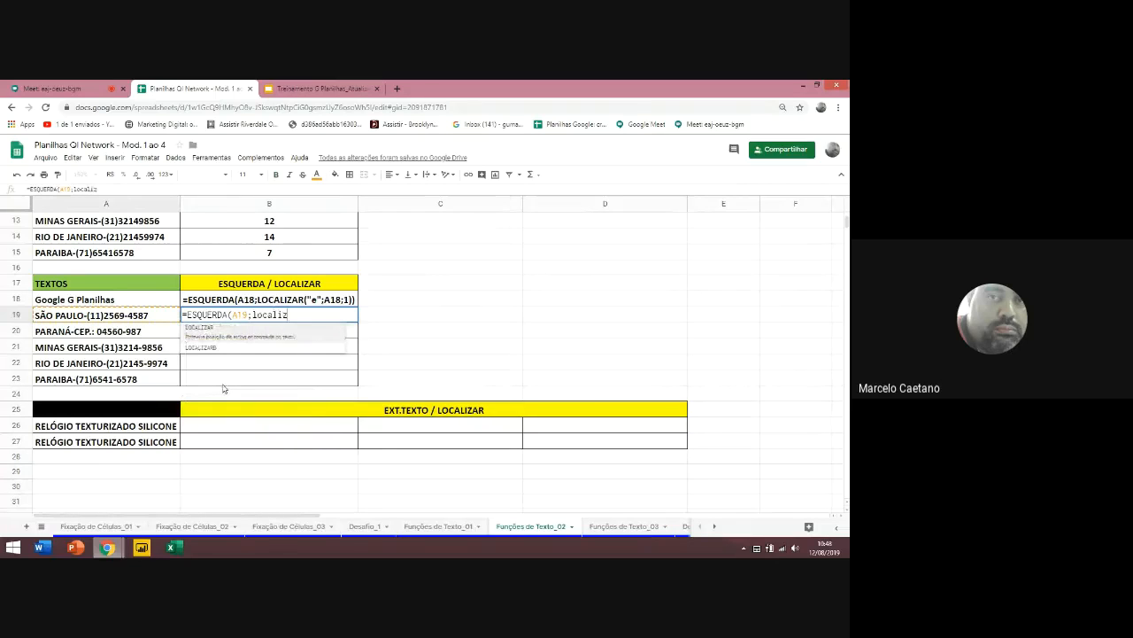
{"action": "type", "text": "ar"}
{"action": "key", "text": "Tab"}
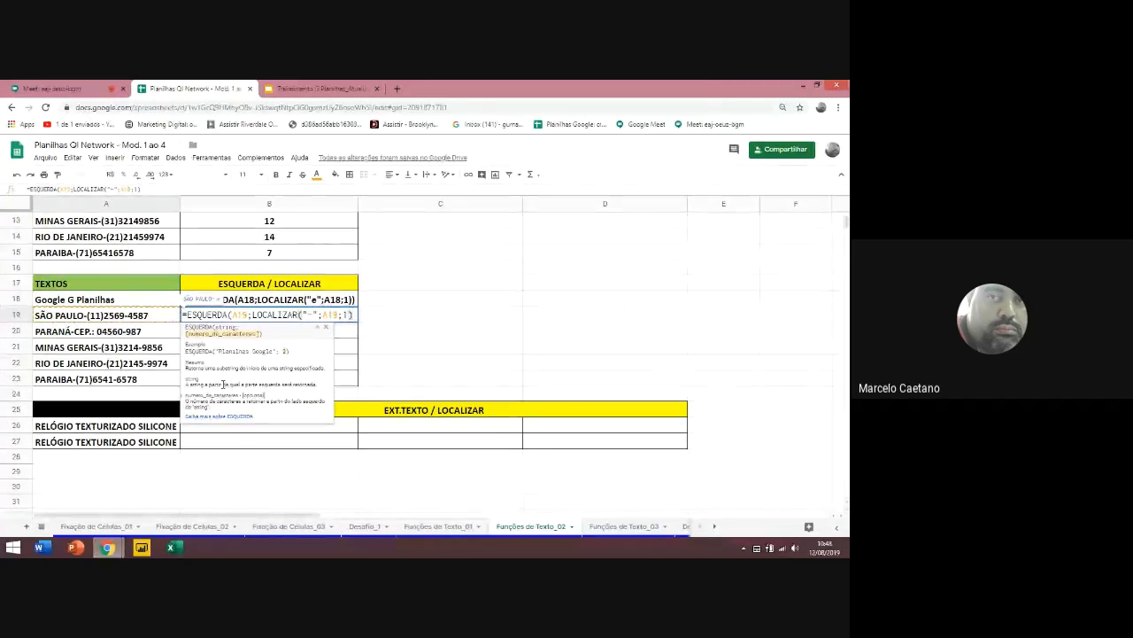
{"action": "type", "text": "-1"}
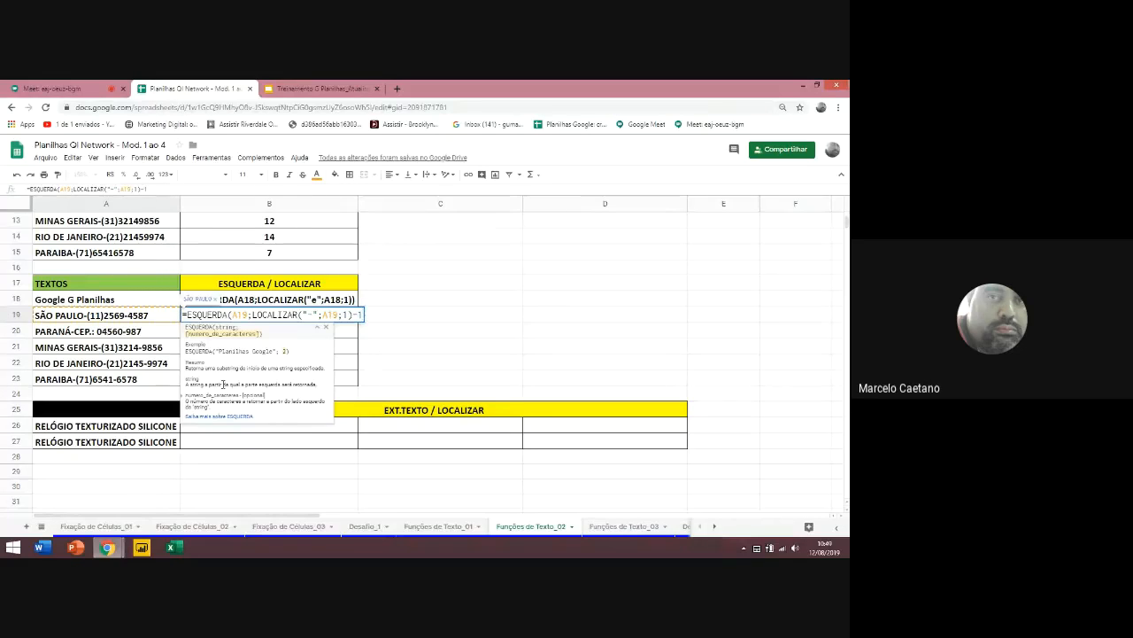
{"action": "type", "text": ")"}
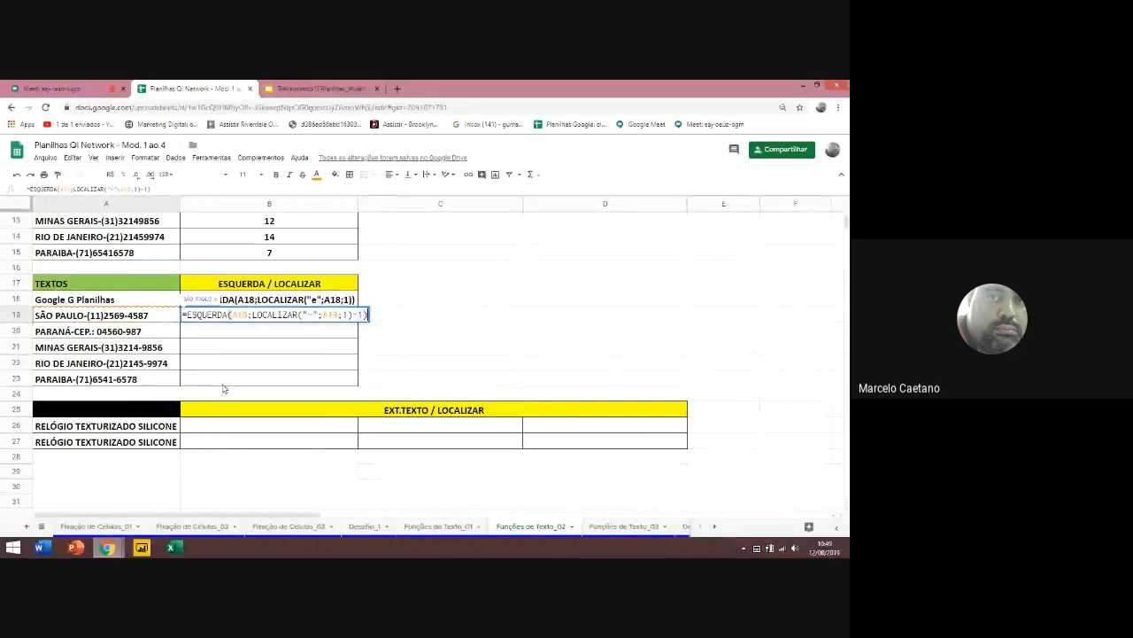
{"action": "key", "text": "Return"}
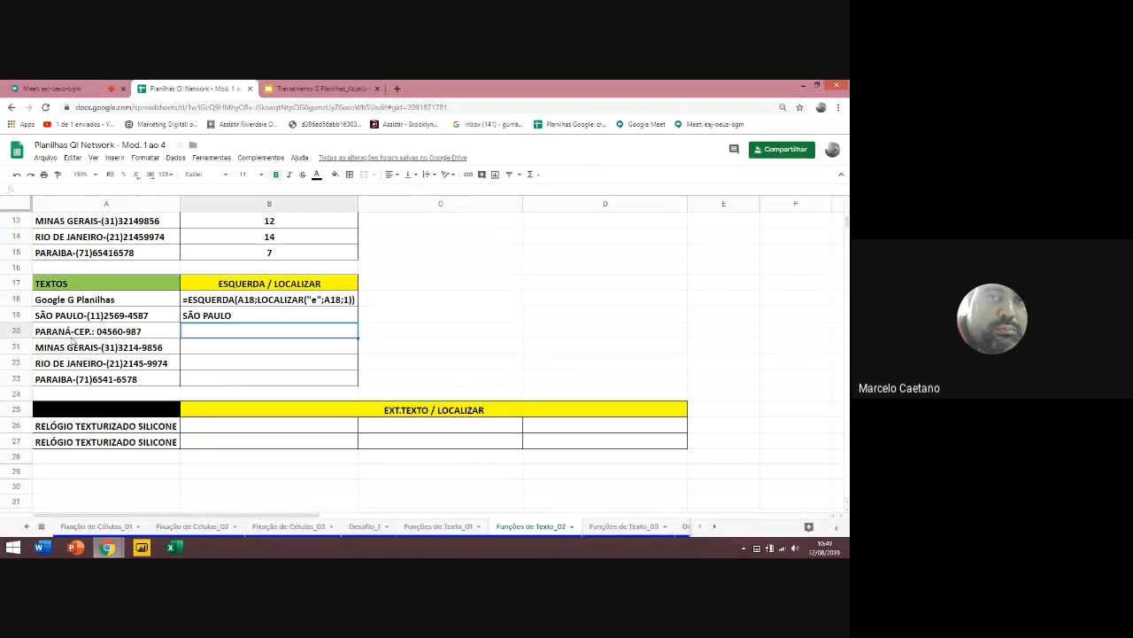
Fill the B19 formula down through B23 and select the source texts A19:A23 for comparison
{"action": "left_click", "coordinate": [205, 321]}
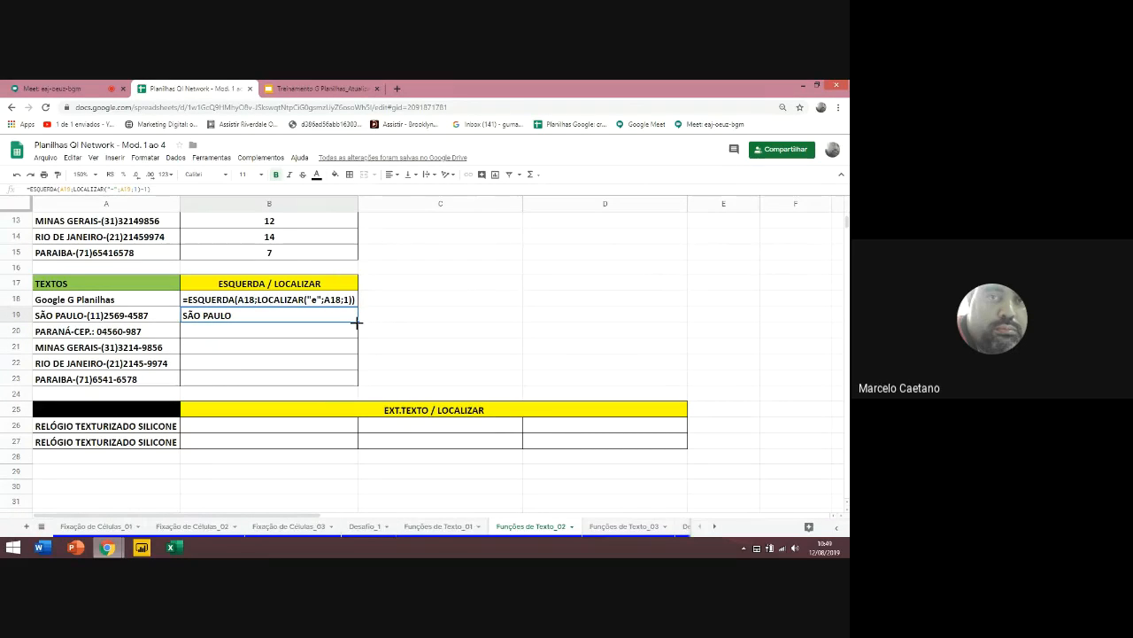
{"action": "left_click_drag", "start_coordinate": [357, 323], "coordinate": [350, 383]}
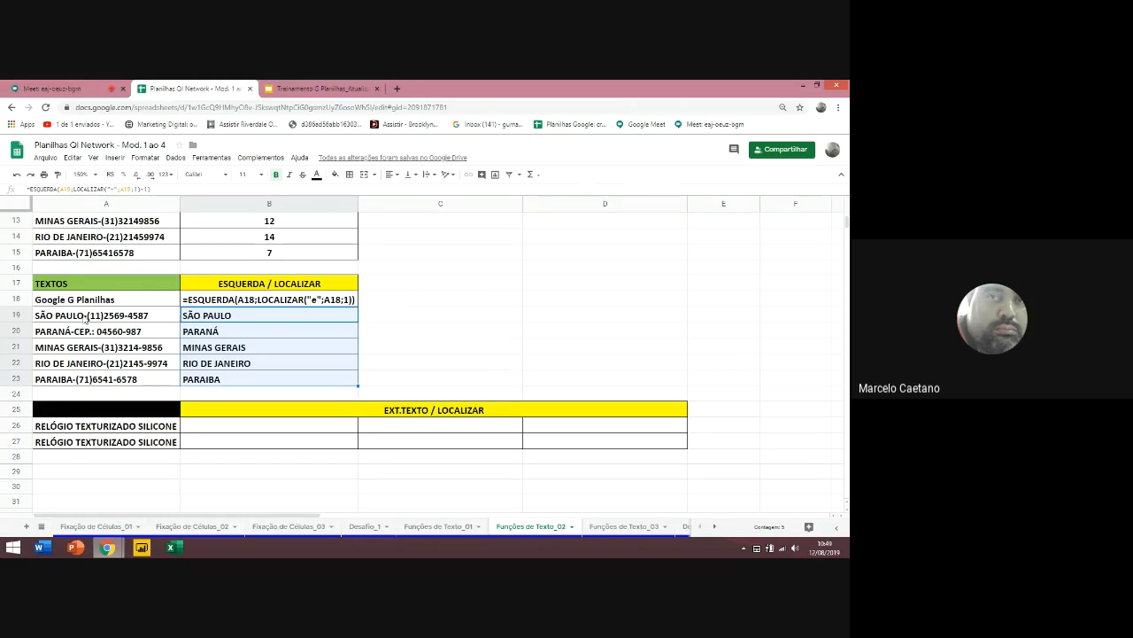
{"action": "left_click_drag", "start_coordinate": [60, 317], "coordinate": [146, 383]}
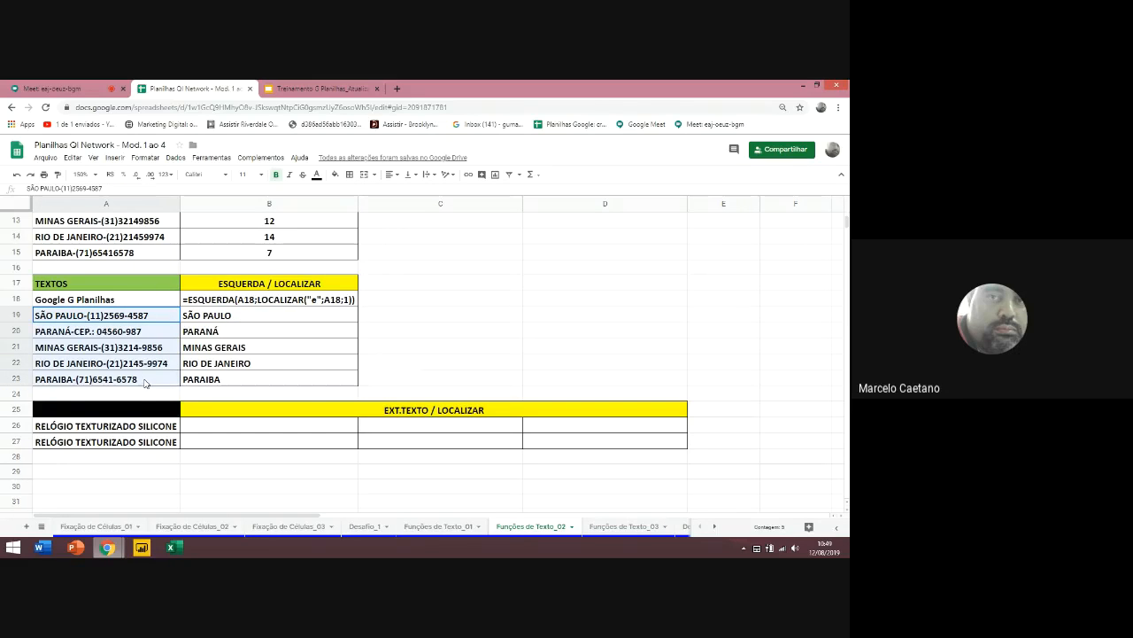
Compare the source texts A19:A23 with the results in B19:B23, and review the earlier function examples and the empty EXT.TEXTO / LOCALIZAR cells in row 26
{"action": "left_click", "coordinate": [67, 319]}
{"action": "left_click_drag", "start_coordinate": [90, 317], "coordinate": [165, 386]}
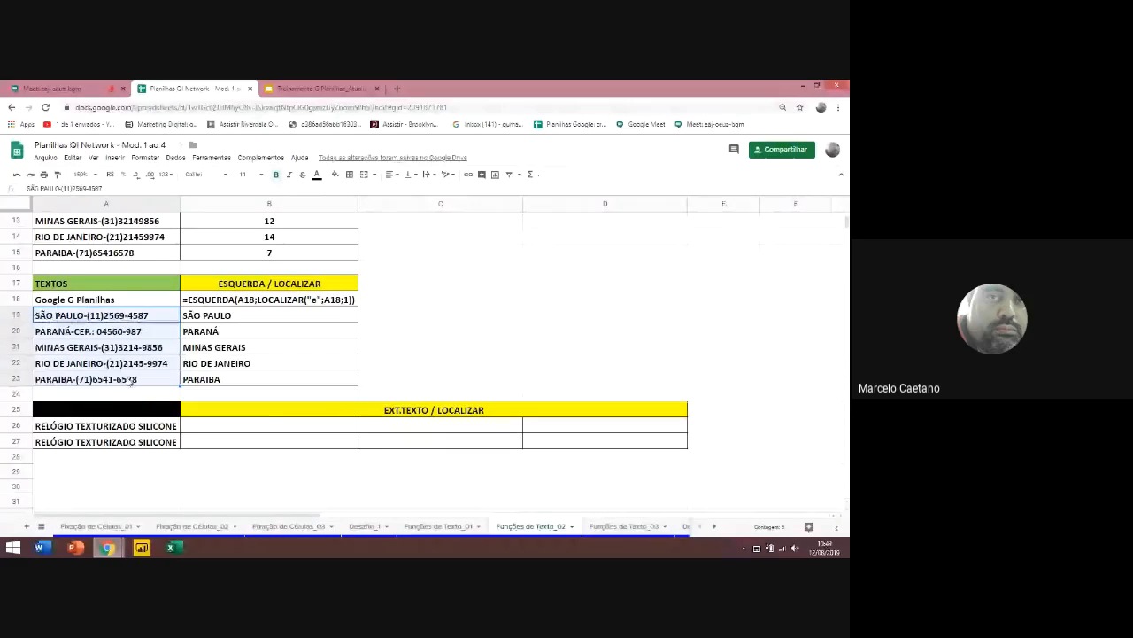
{"action": "left_click_drag", "start_coordinate": [224, 299], "coordinate": [224, 379]}
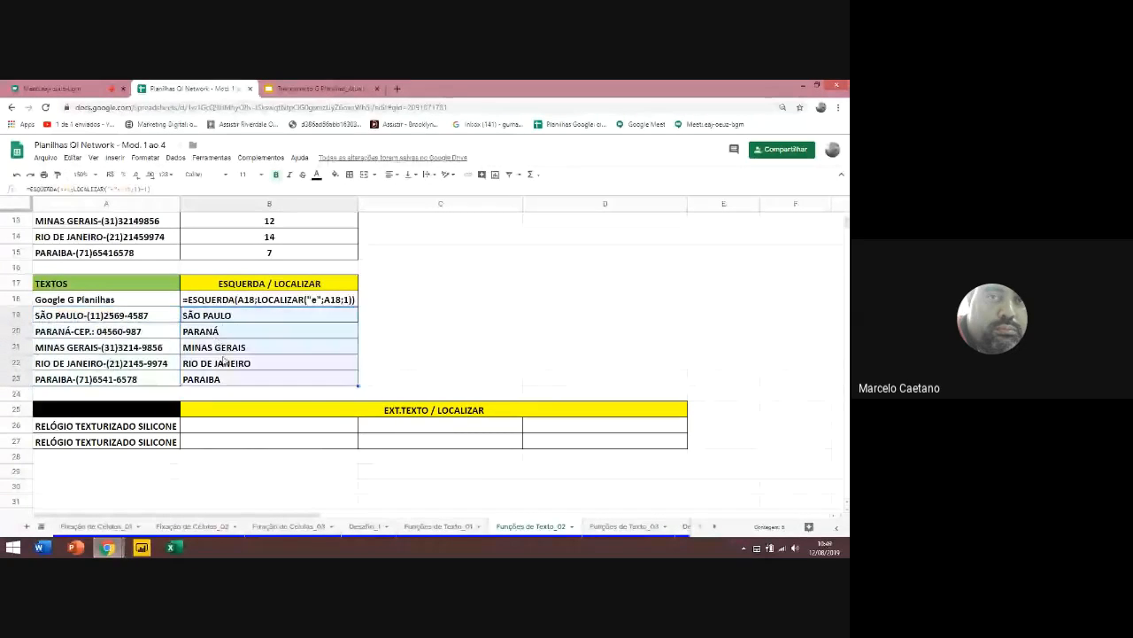
{"action": "left_click", "coordinate": [231, 320]}
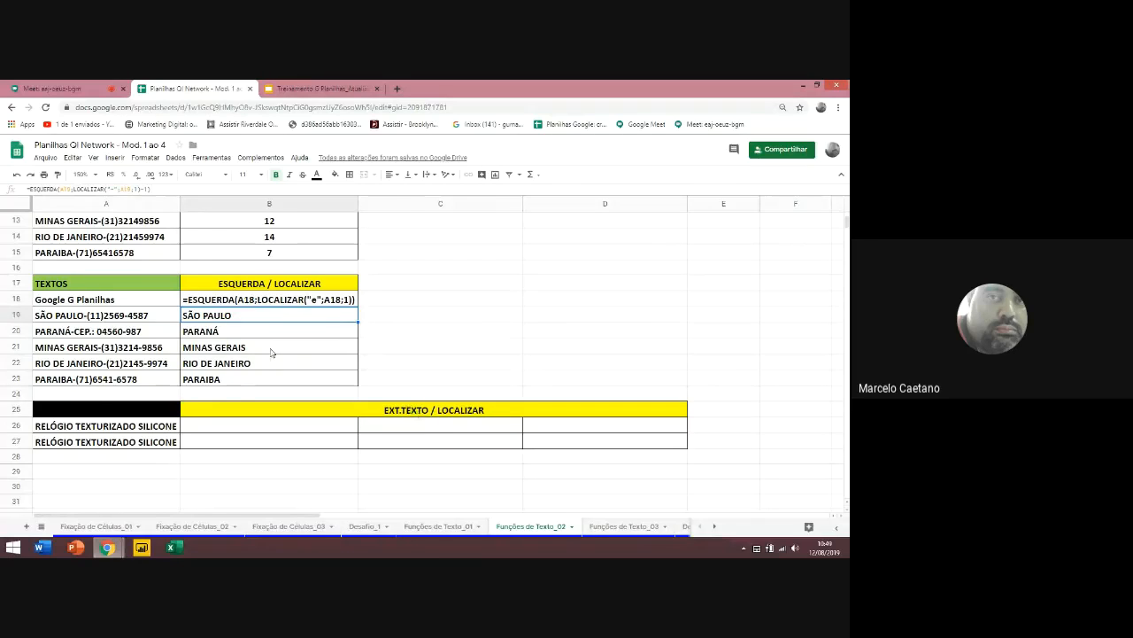
{"action": "scroll", "coordinate": [271, 352], "scroll_direction": "up", "scroll_amount": 1}
{"action": "scroll", "coordinate": [270, 352], "scroll_direction": "up", "scroll_amount": 5}
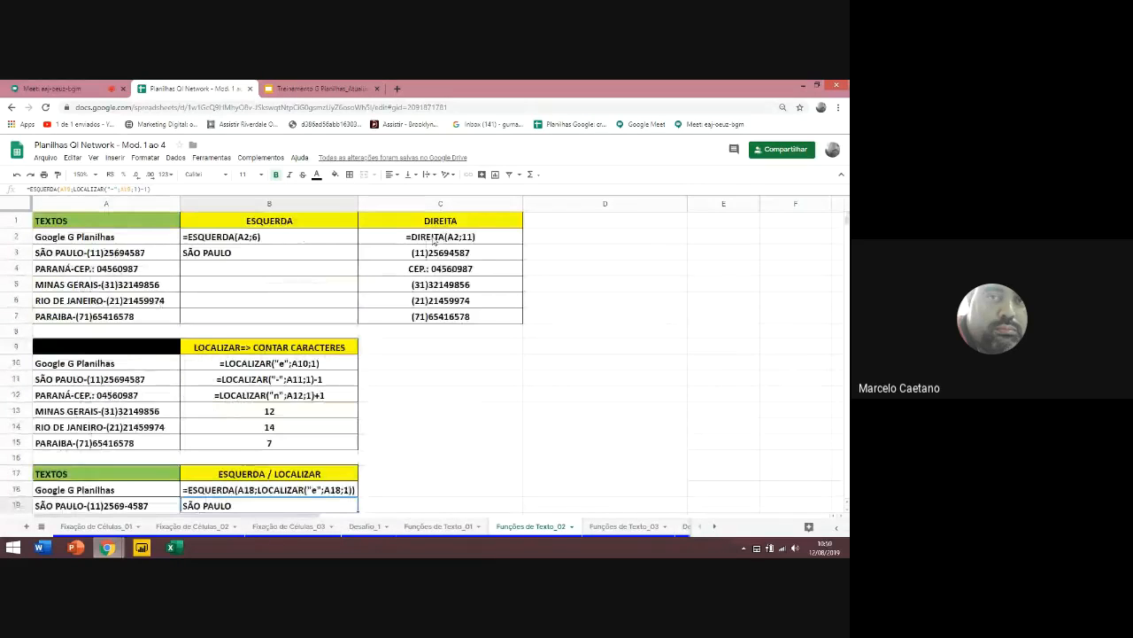
{"action": "scroll", "coordinate": [434, 256], "scroll_direction": "down", "scroll_amount": 5}
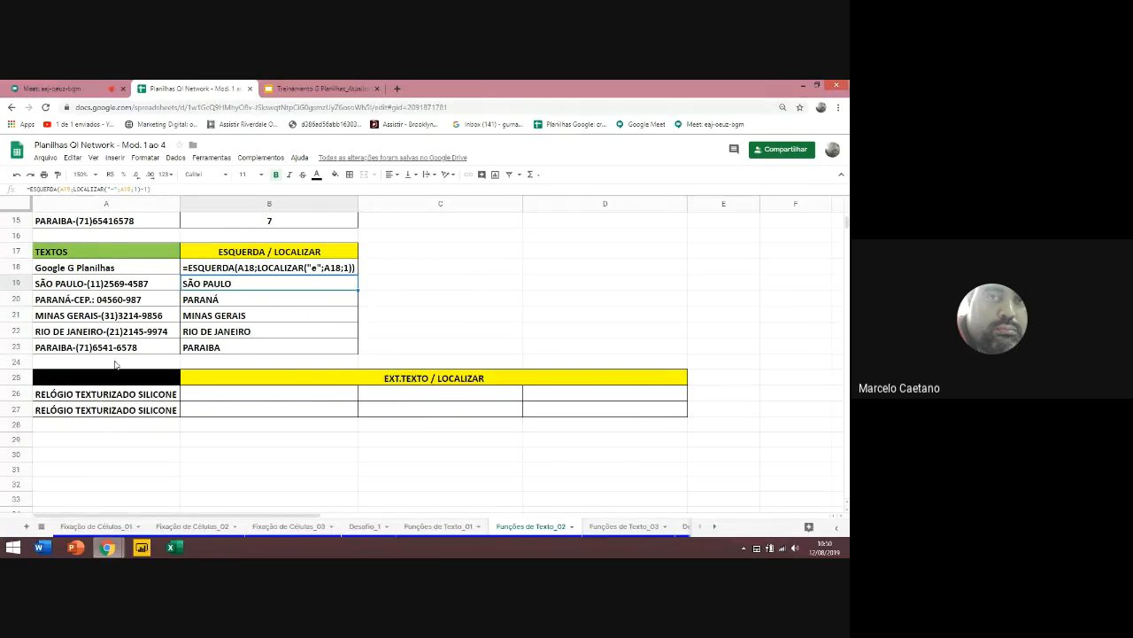
{"action": "left_click", "coordinate": [220, 400]}
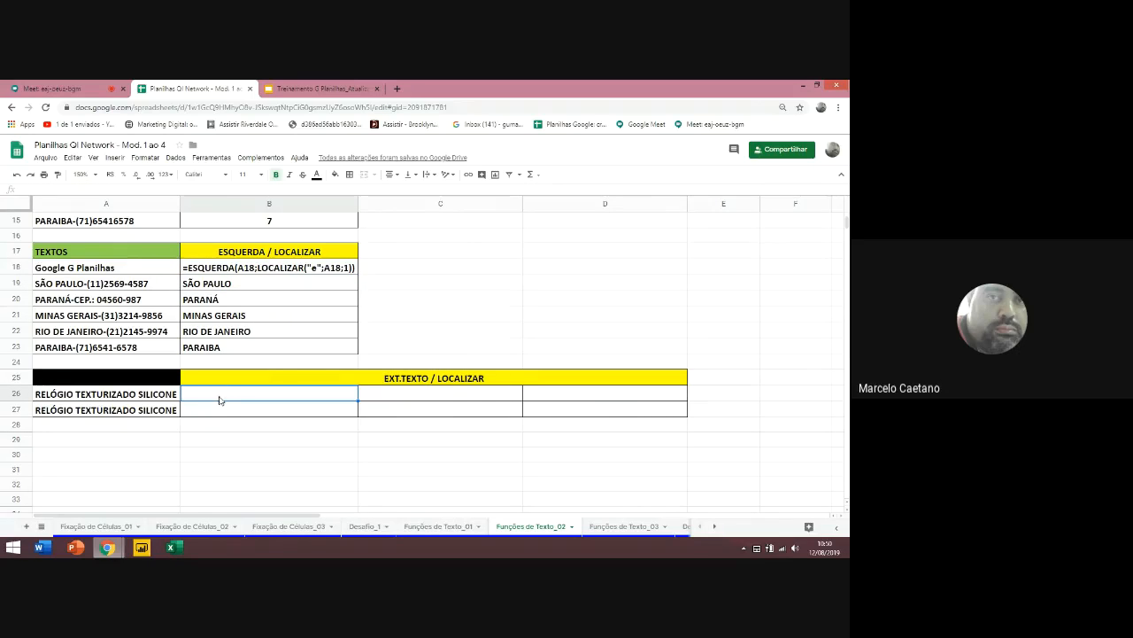
{"action": "left_click", "coordinate": [406, 395]}
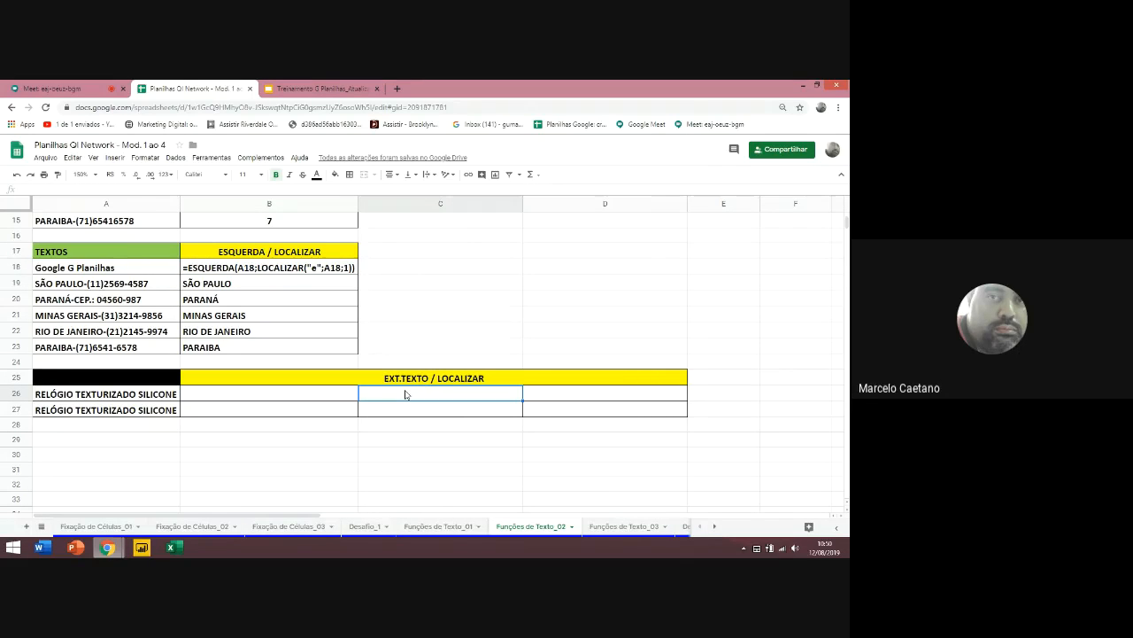
{"action": "left_click", "coordinate": [560, 402]}
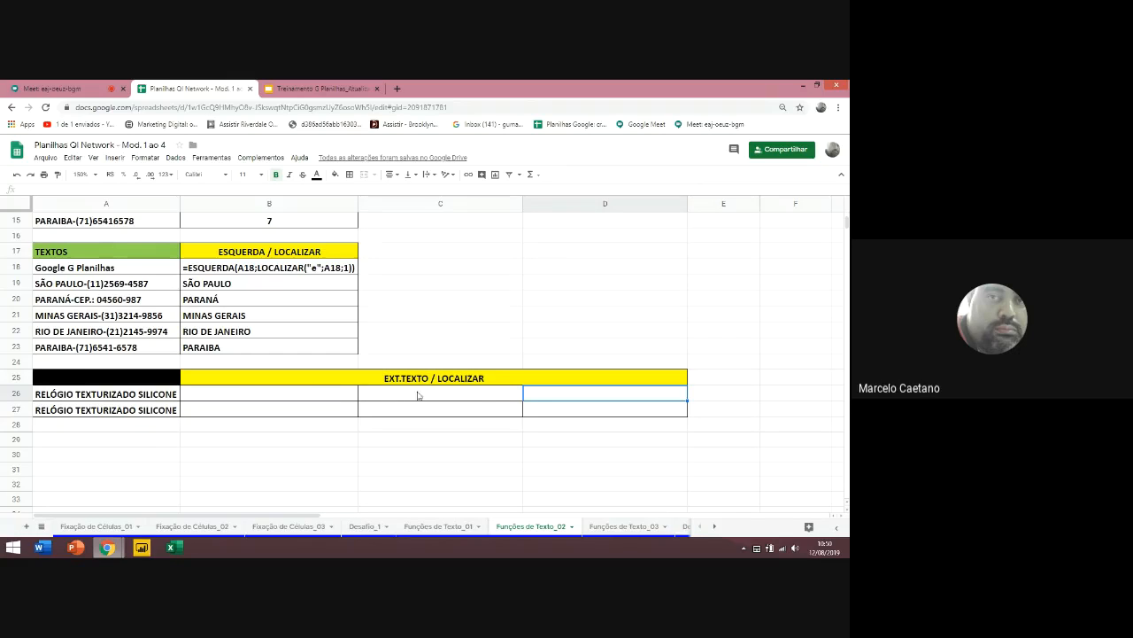
Begin an ESQUERDA formula in B26 with A26 as its source text
{"action": "left_click", "coordinate": [288, 394]}
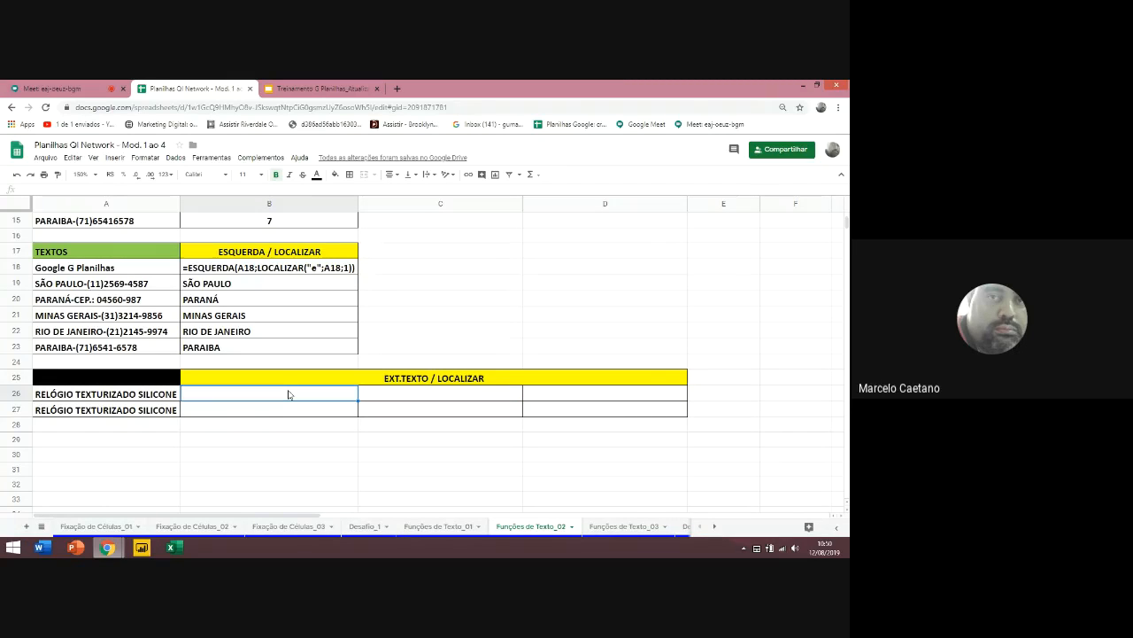
{"action": "type", "text": "=es"}
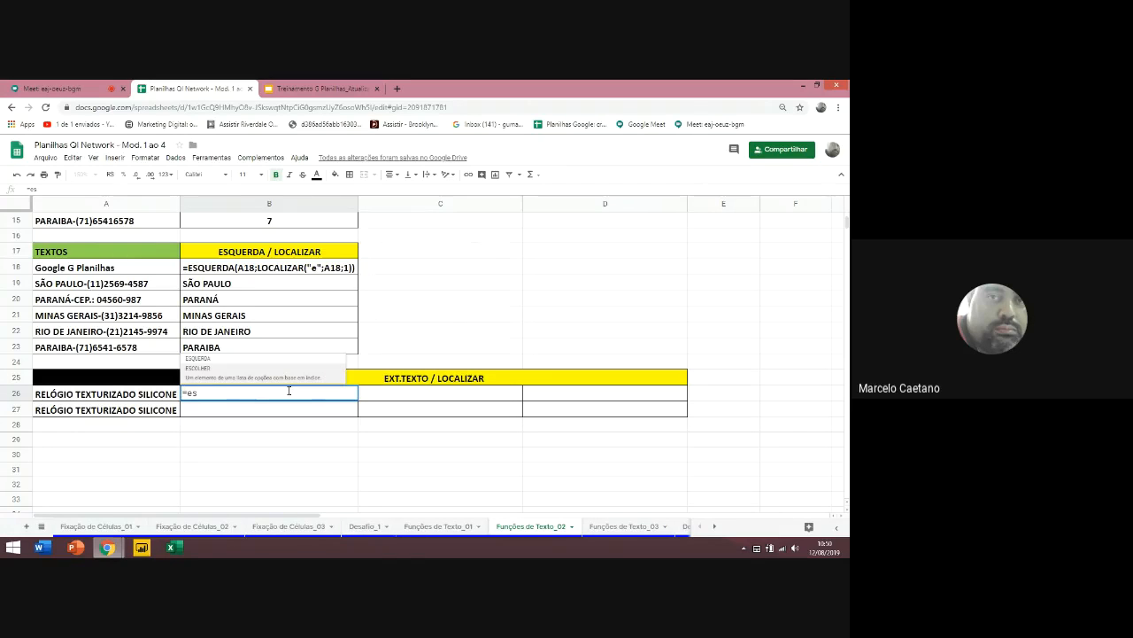
{"action": "type", "text": "querd"}
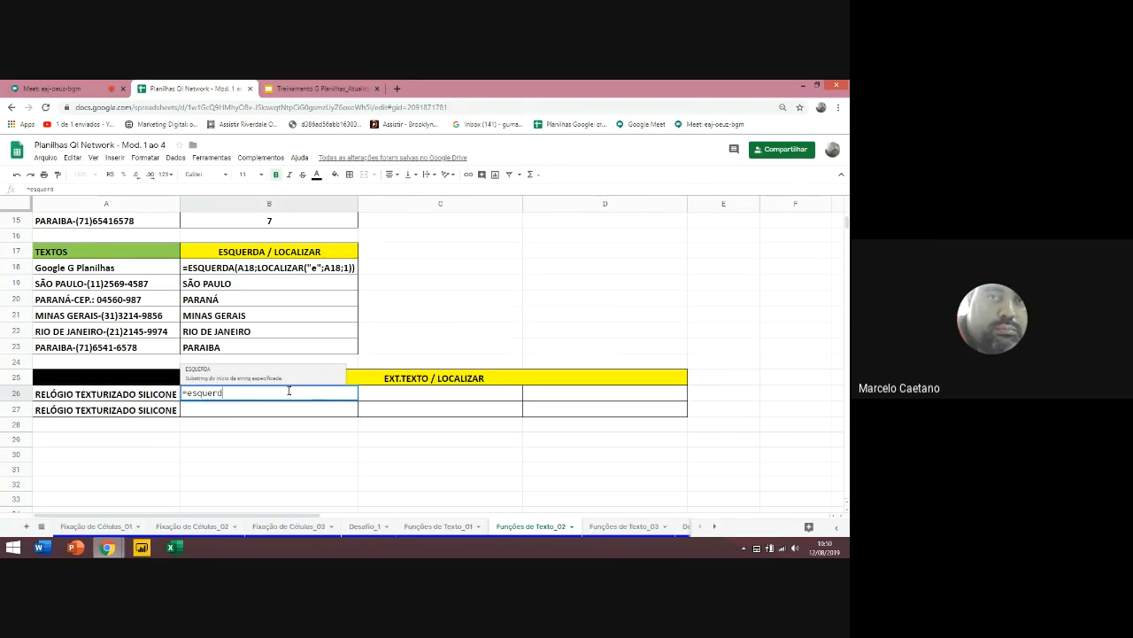
{"action": "type", "text": "a"}
{"action": "key", "text": "Tab"}
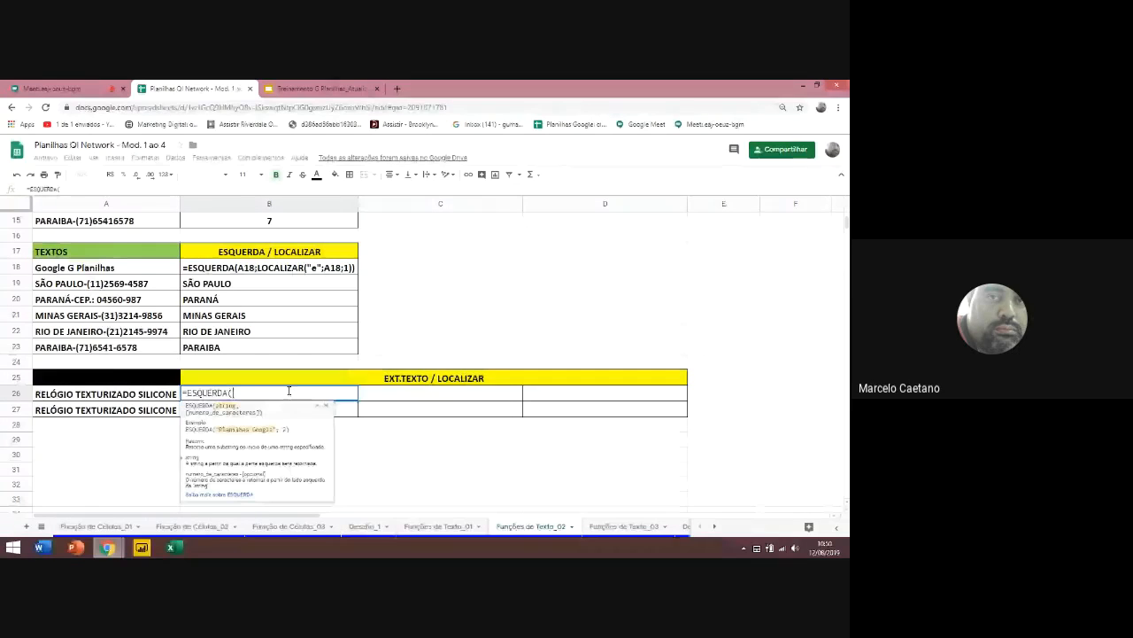
{"action": "left_click", "coordinate": [156, 395]}
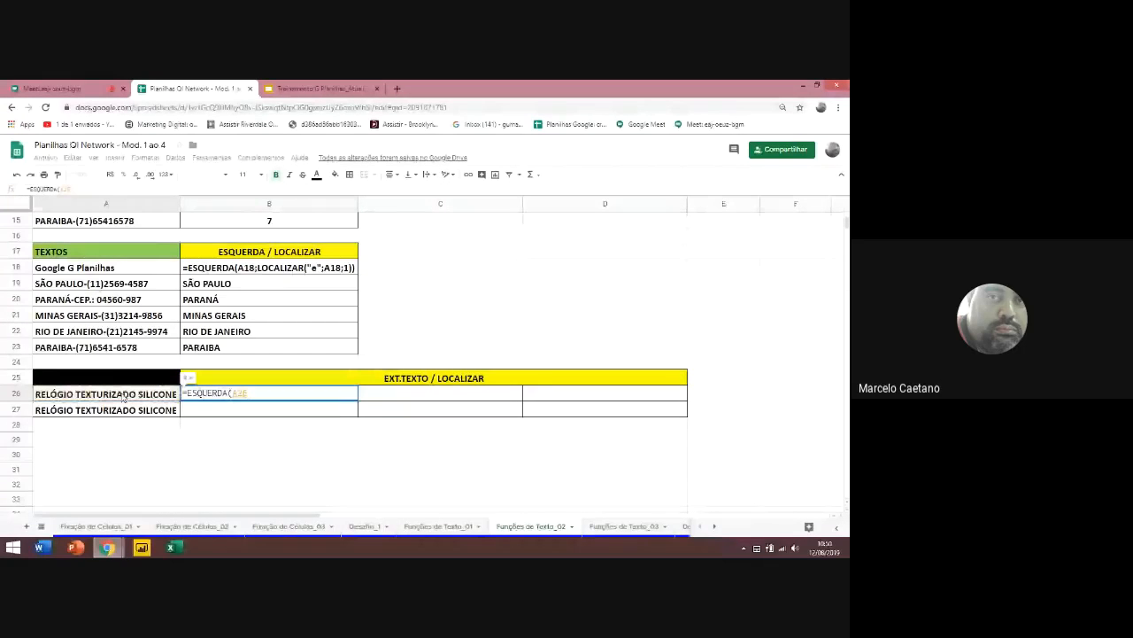
{"action": "type", "text": ";"}
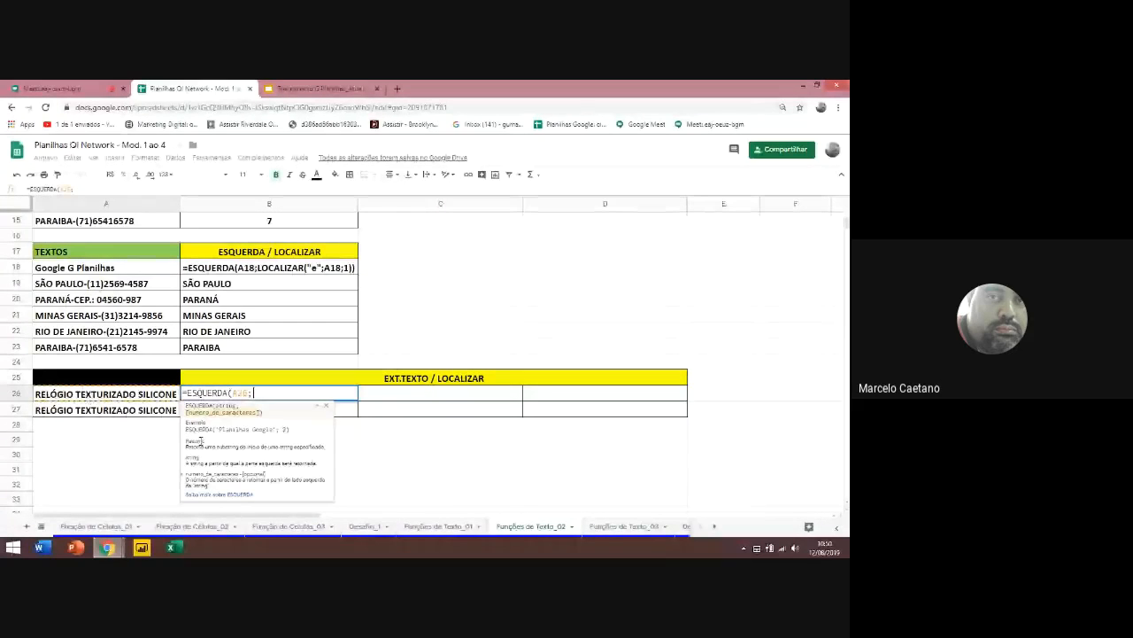
Complete the B26 formula with LOCALIZAR(" ";A26;1)-1 as ESQUERDA's number of characters, and fill it down to B27
{"action": "type", "text": "lo"}
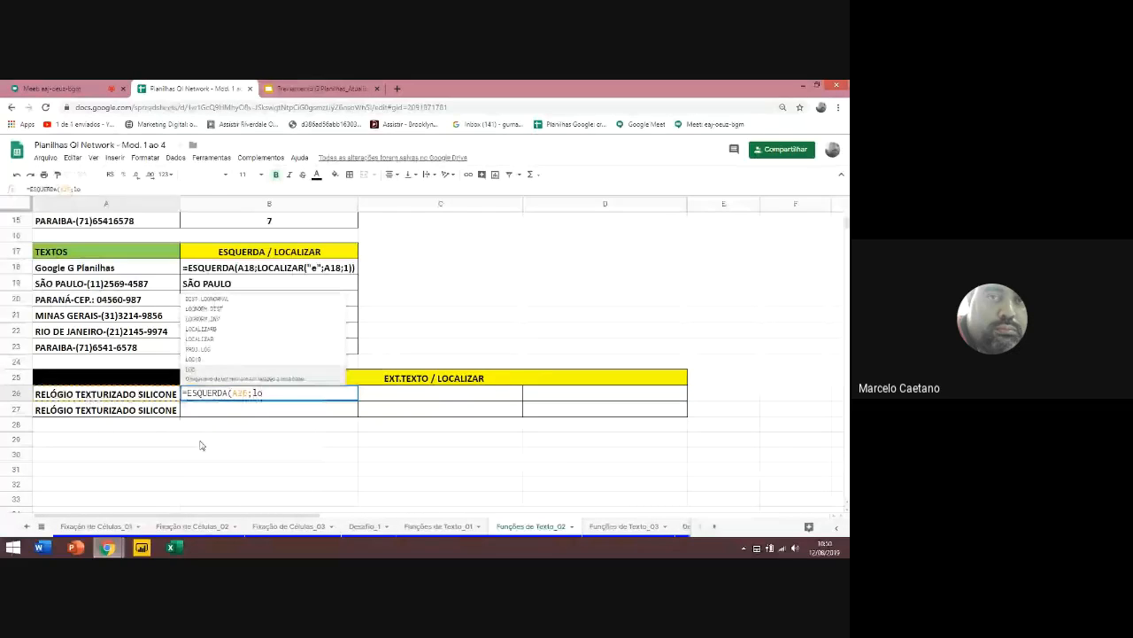
{"action": "type", "text": "c"}
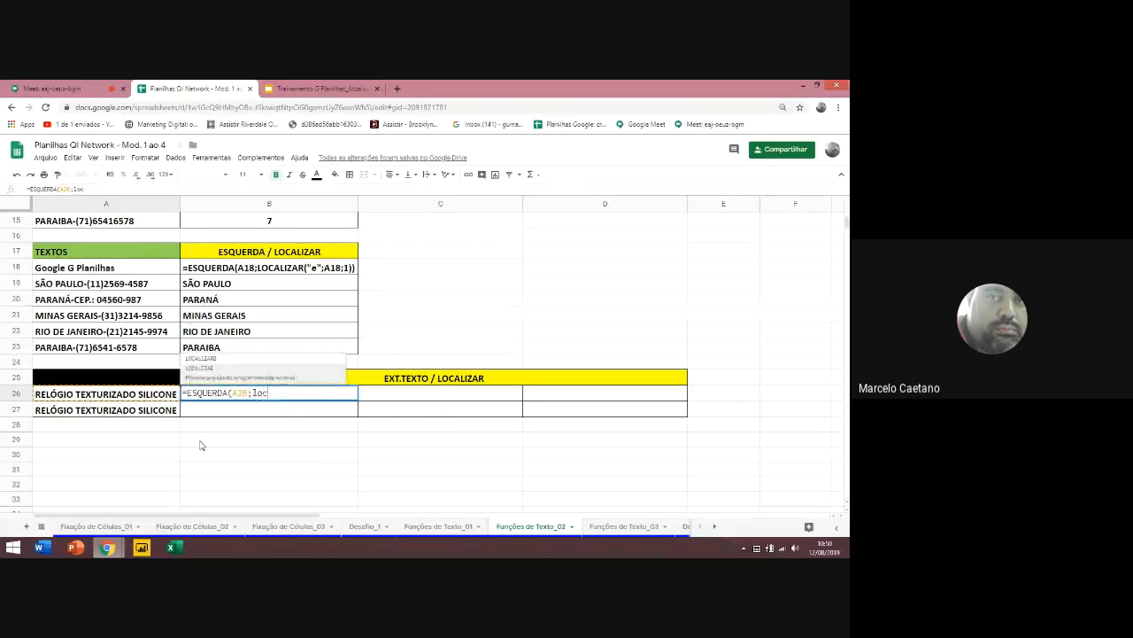
{"action": "key", "text": "Down"}
{"action": "key", "text": "Tab"}
{"action": "key", "text": "BackSpace"}
{"action": "key", "text": "BackSpace"}
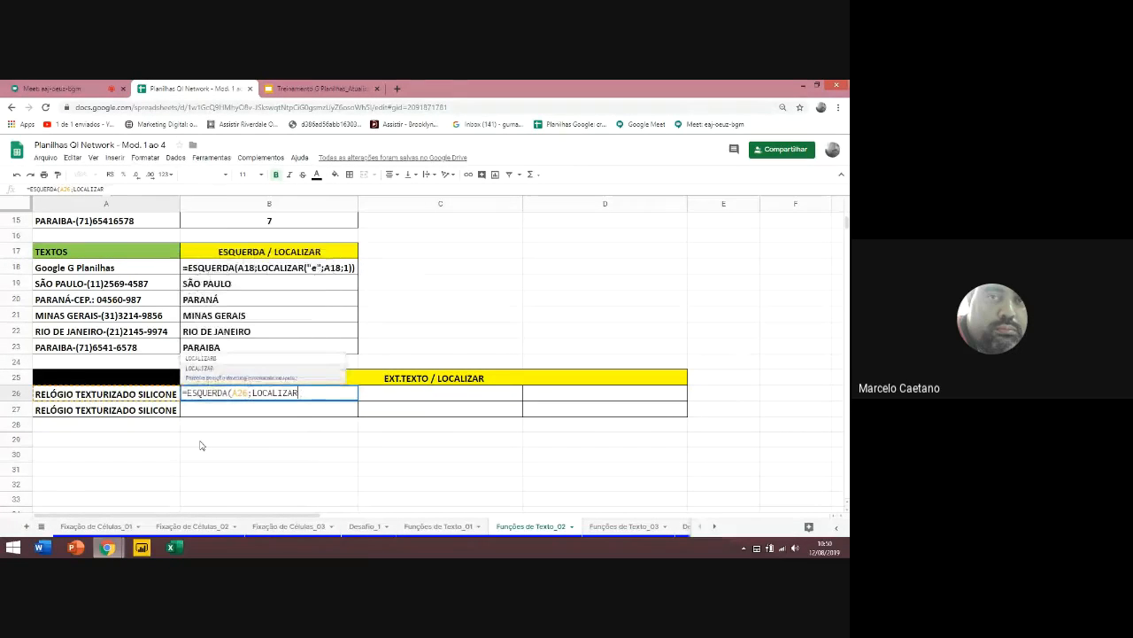
{"action": "type", "text": "("}
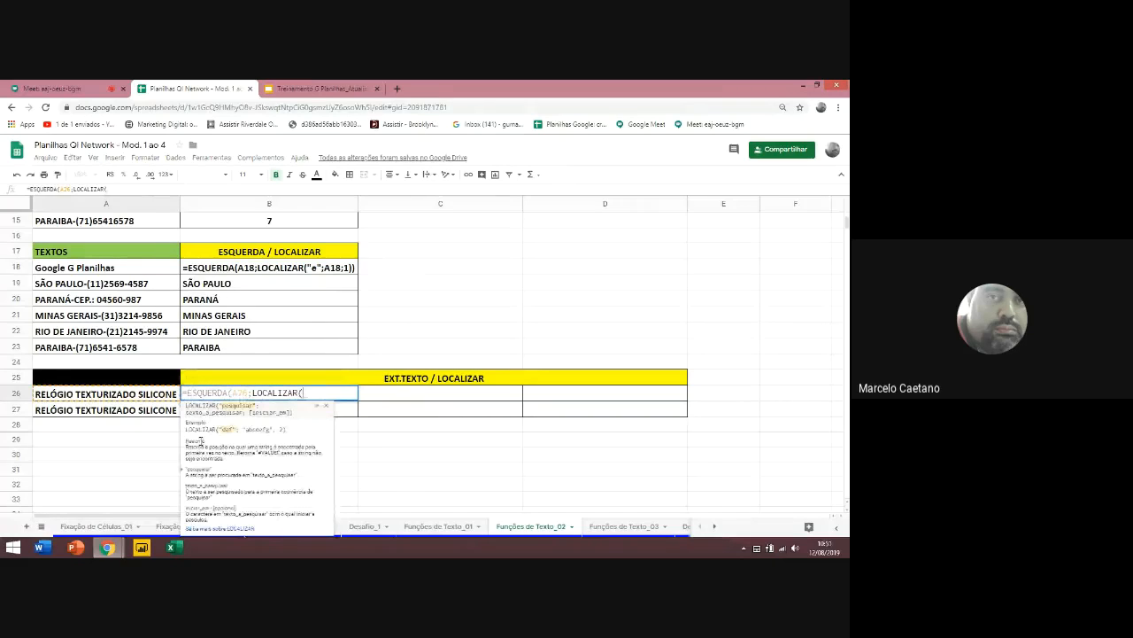
{"action": "type", "text": "\" \""}
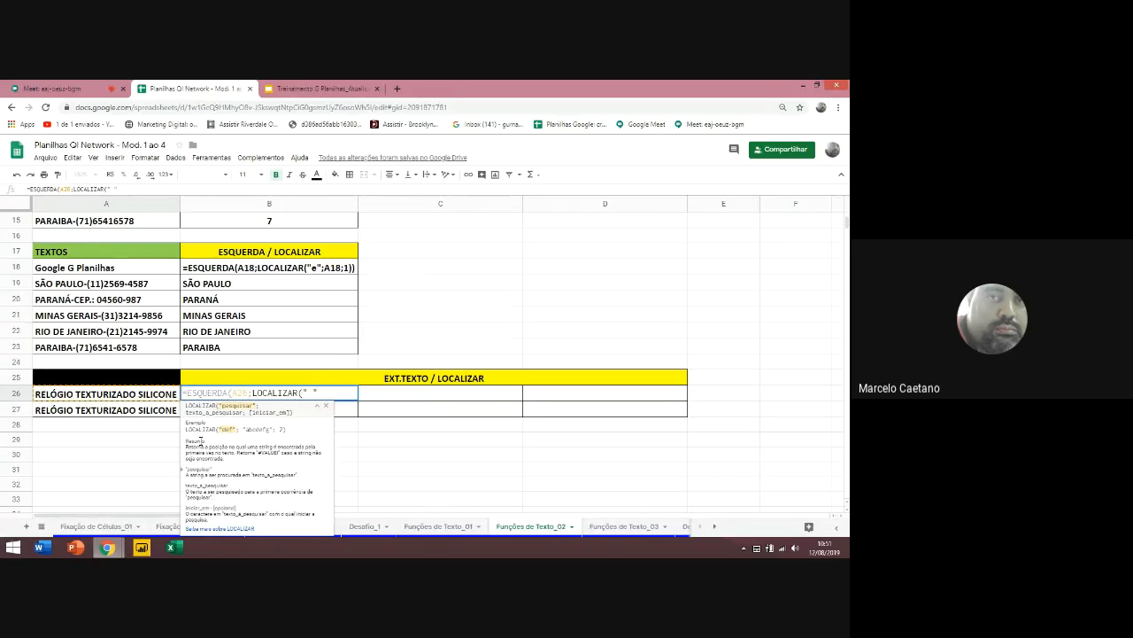
{"action": "type", "text": "\";a26;1)"}
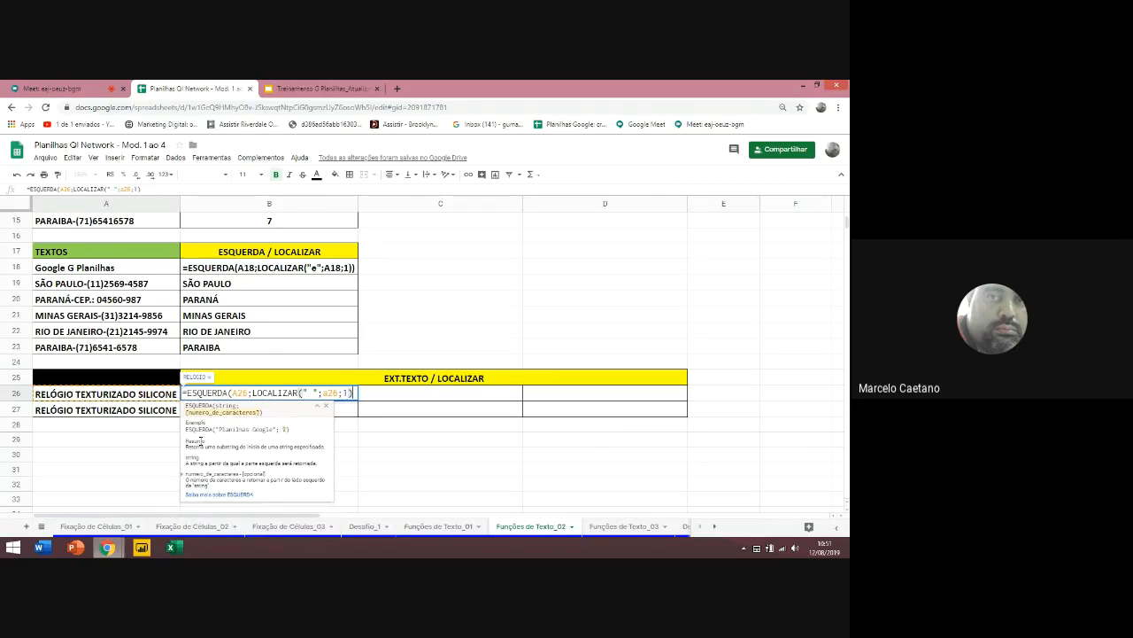
{"action": "type", "text": "-1)"}
{"action": "key", "text": "Return"}
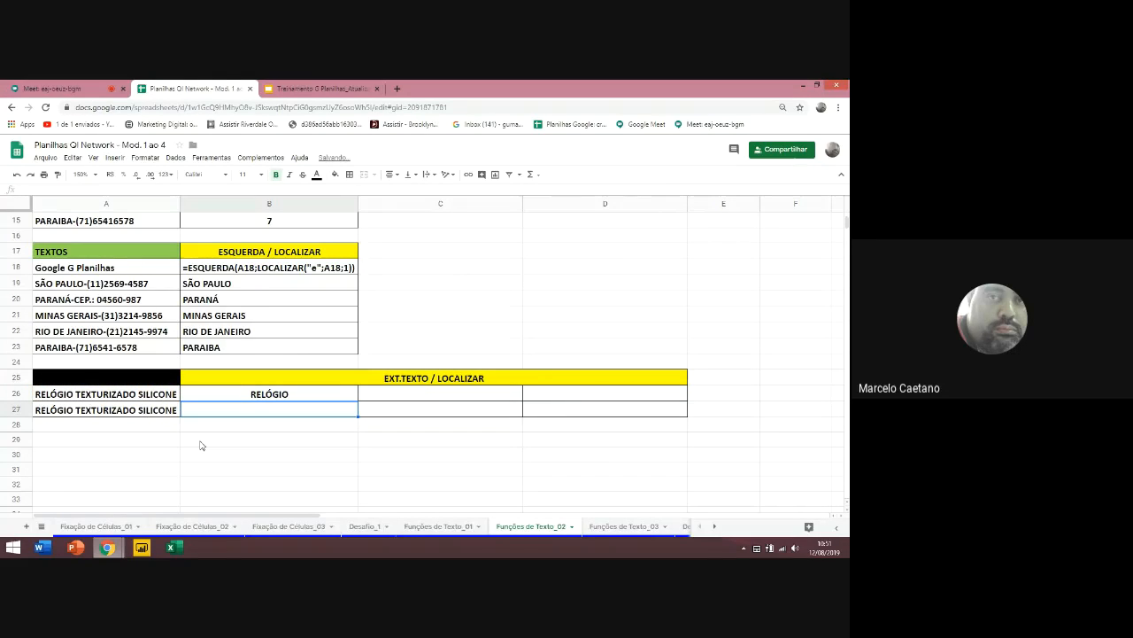
{"action": "left_click", "coordinate": [237, 399]}
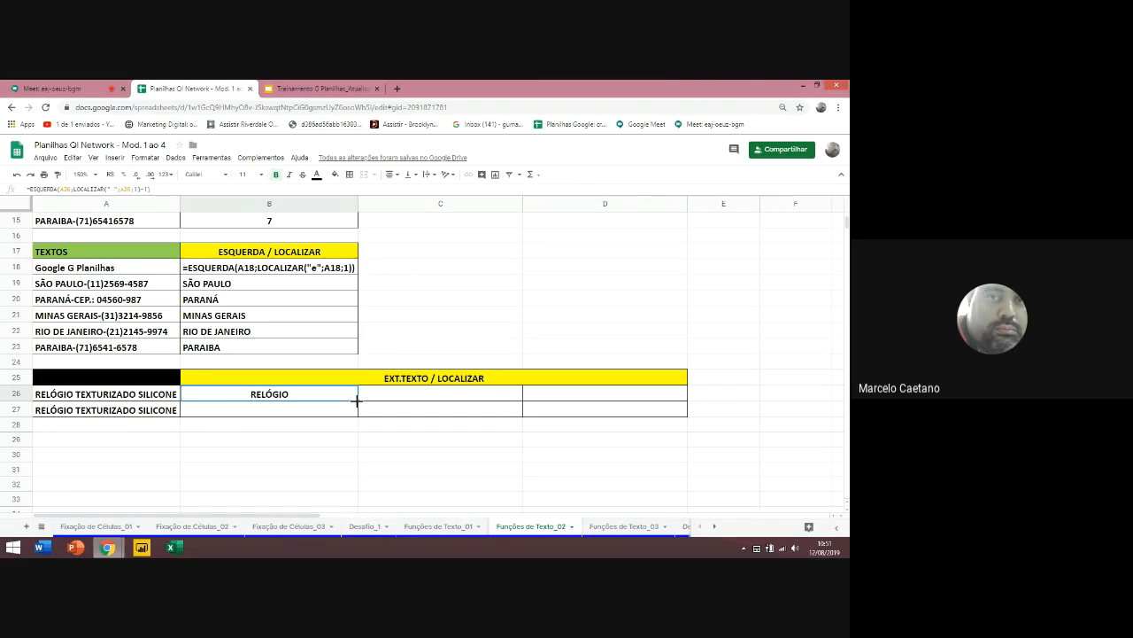
{"action": "double_click", "coordinate": [357, 400]}
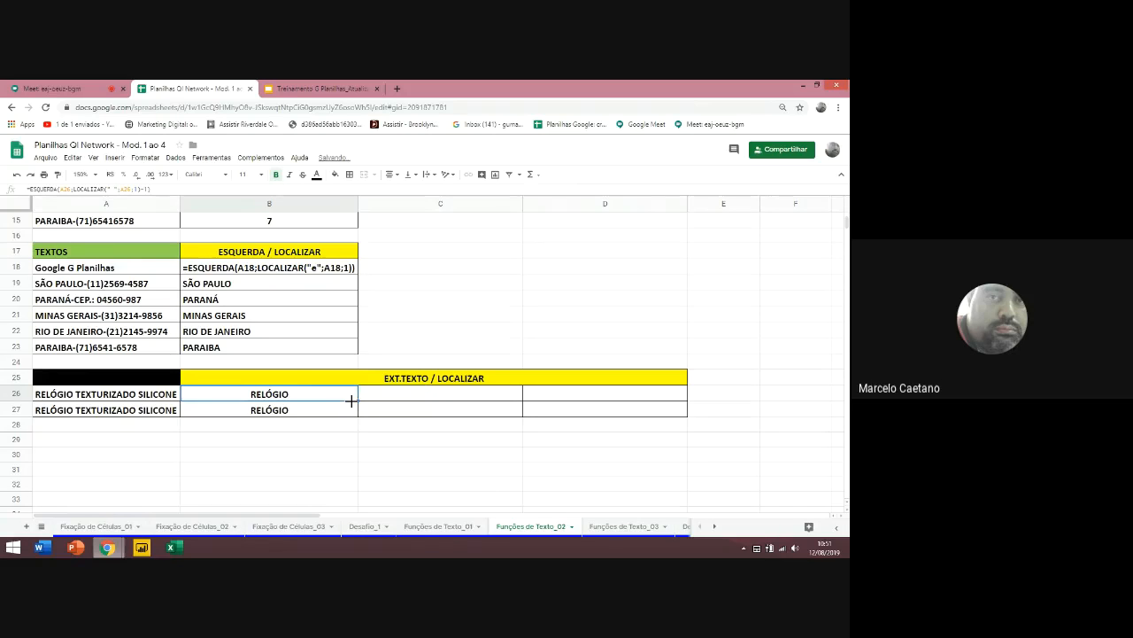
Show the B26 formula as plain text with a leading apostrophe, and widen column B slightly to fit it
{"action": "double_click", "coordinate": [313, 397]}
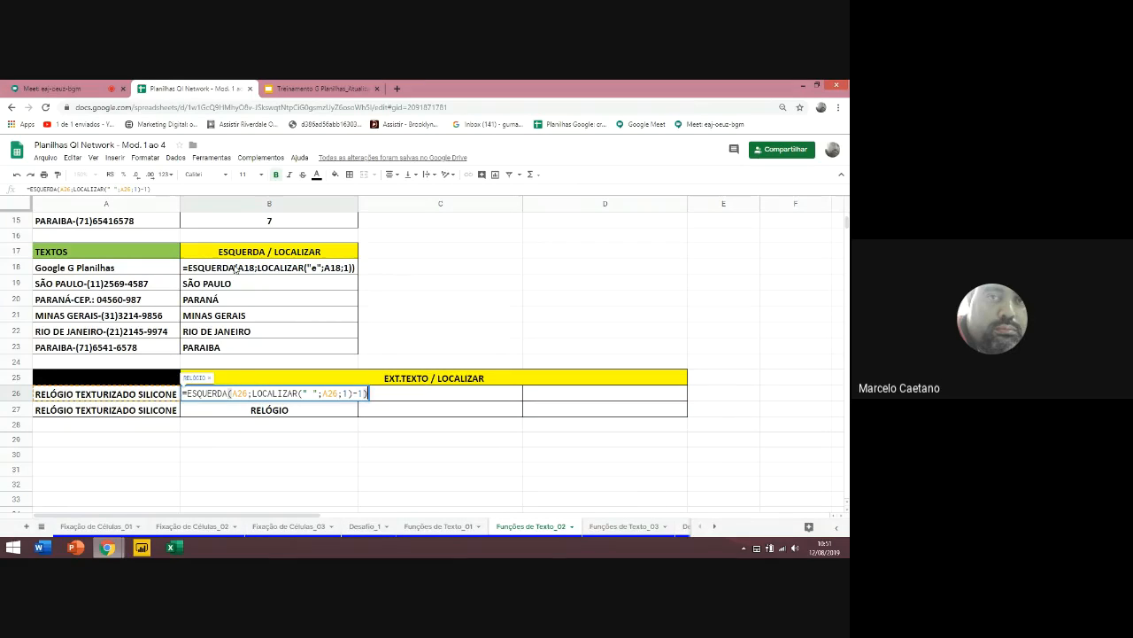
{"action": "left_click", "coordinate": [231, 393]}
{"action": "left_click", "coordinate": [286, 393]}
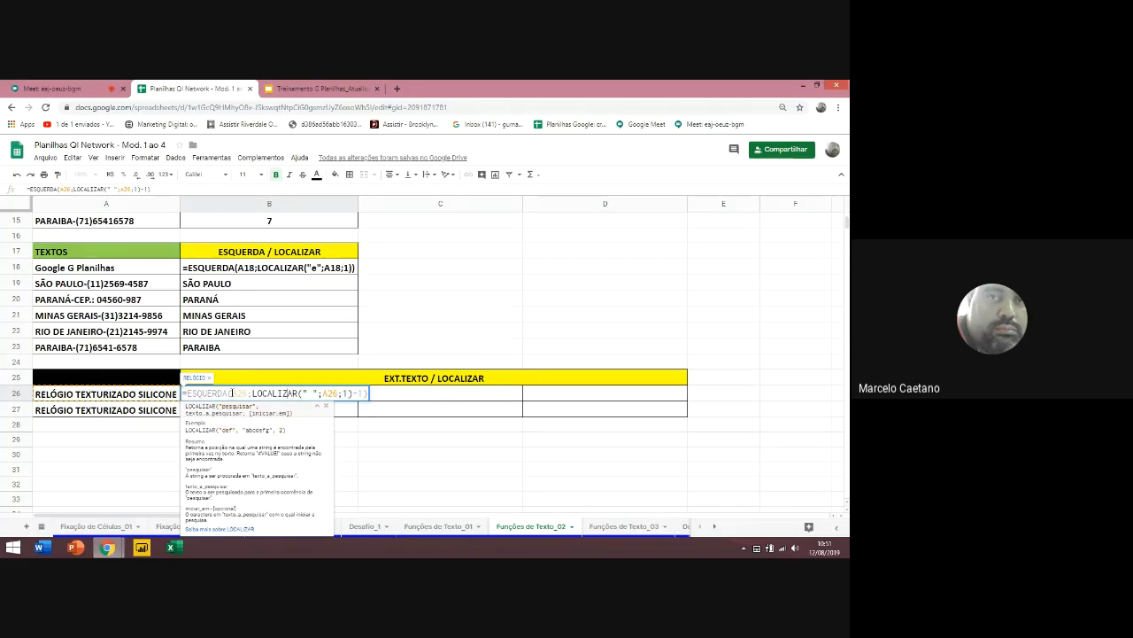
{"action": "left_click", "coordinate": [232, 393]}
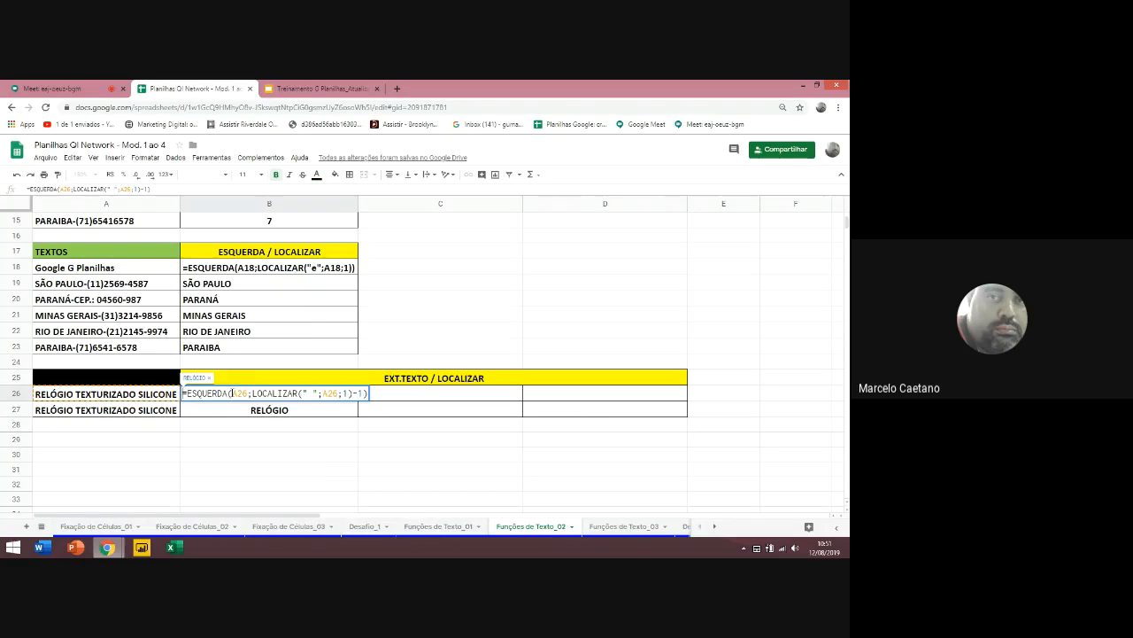
{"action": "key", "text": "Return"}
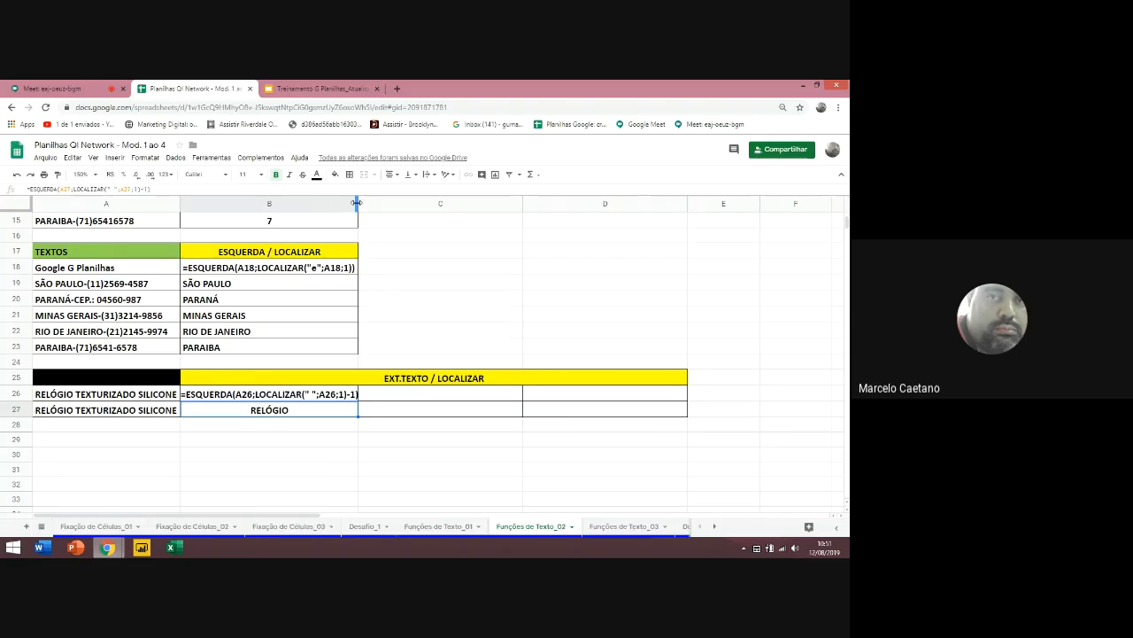
{"action": "left_click_drag", "start_coordinate": [356, 203], "coordinate": [364, 203]}
Enter =DIREITA(A26;8) in D26 to extract the last word of A26, and fill it down to D27
{"action": "left_click", "coordinate": [582, 400]}
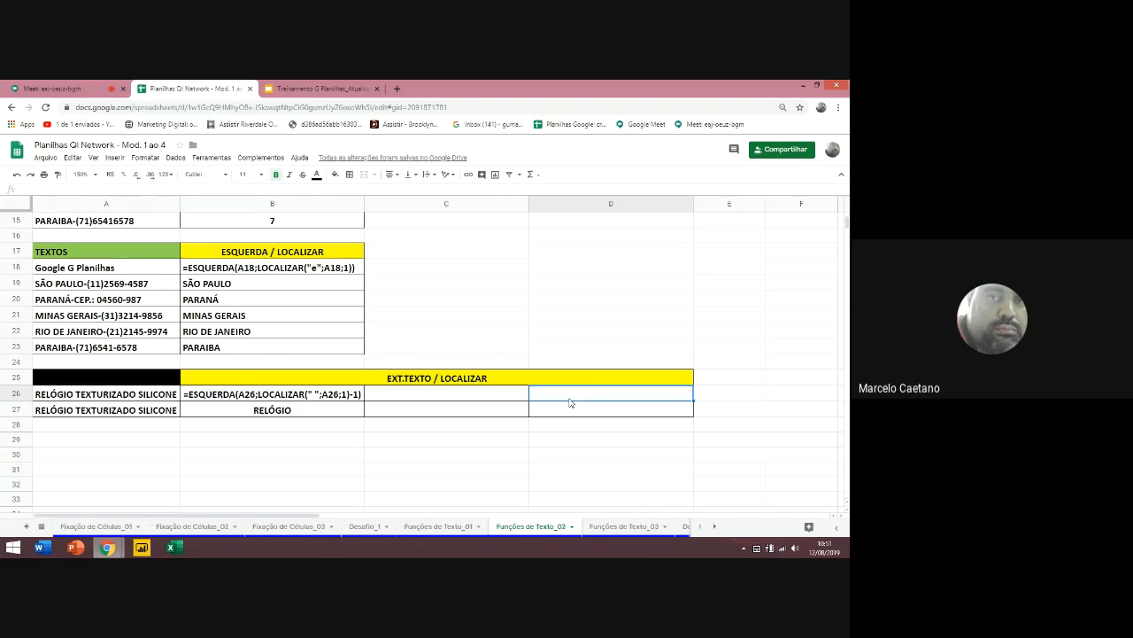
{"action": "type", "text": "=direita("}
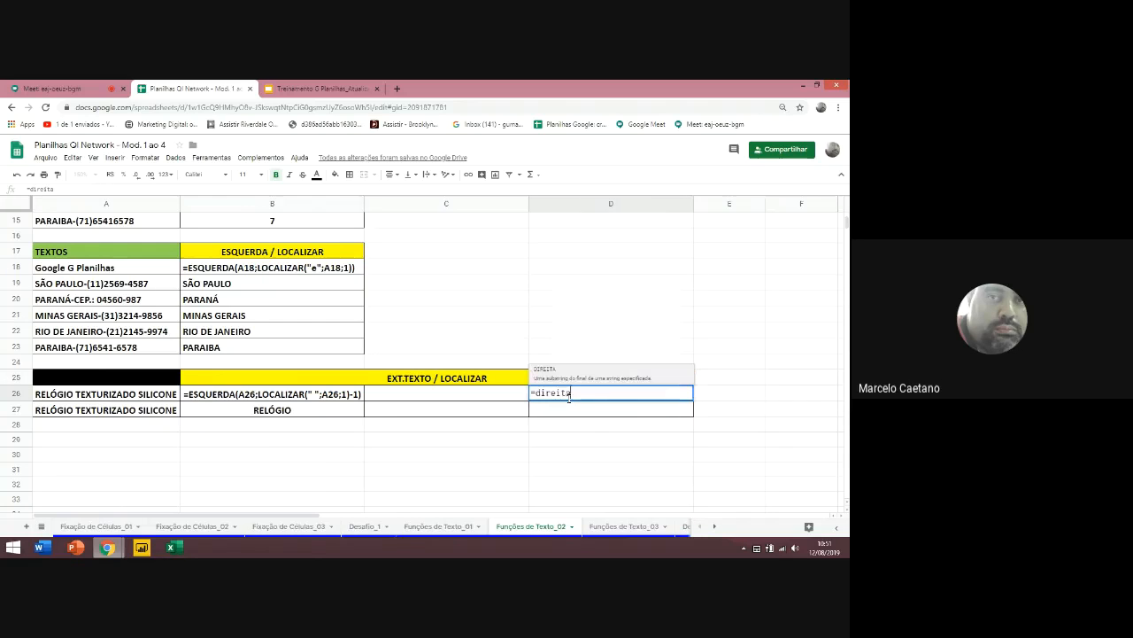
{"action": "left_click", "coordinate": [154, 398]}
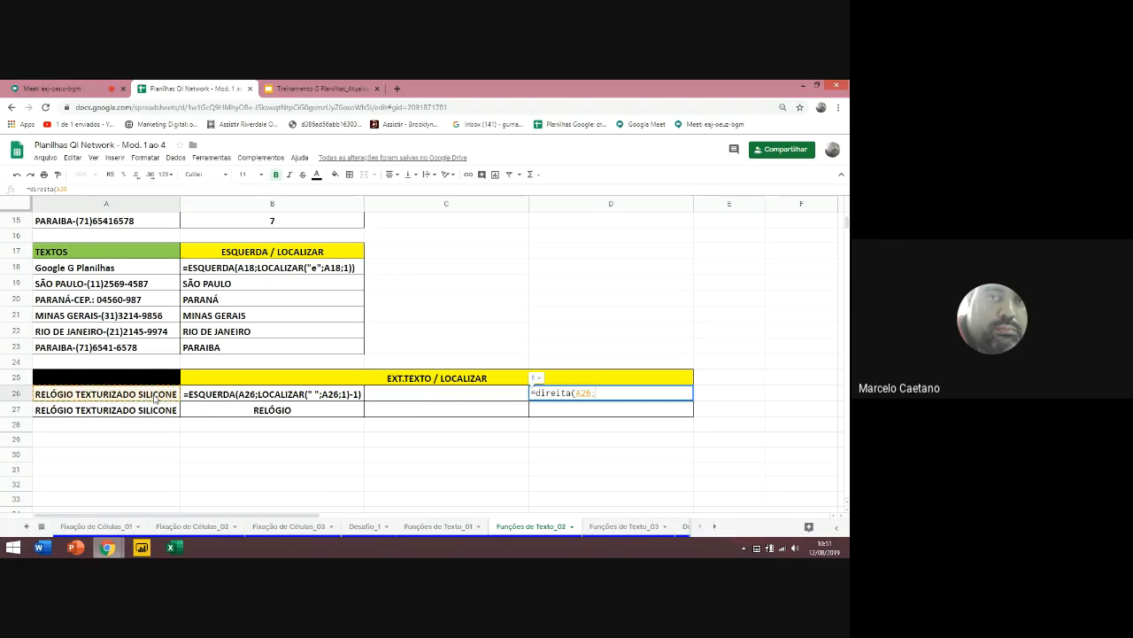
{"action": "type", "text": ";"}
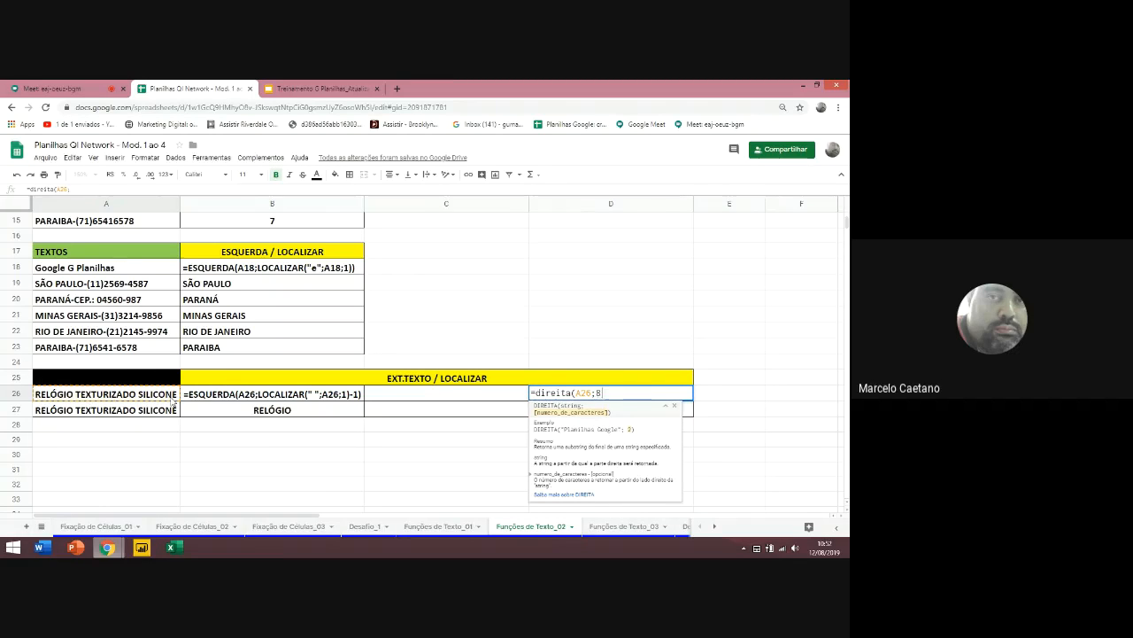
{"action": "type", "text": "8"}
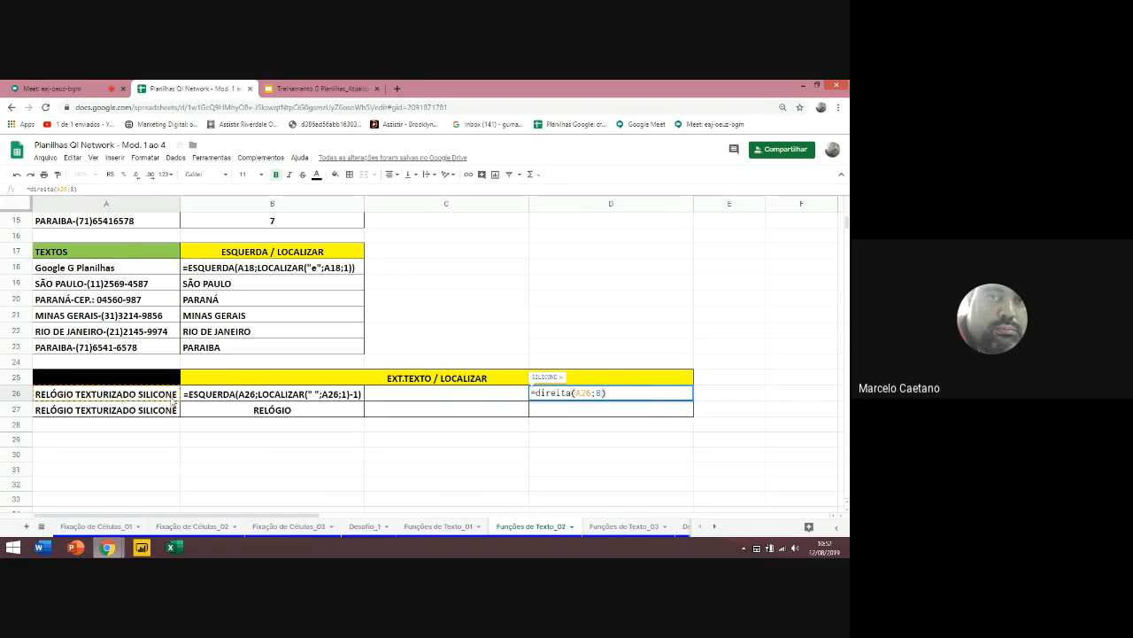
{"action": "key", "text": "Return"}
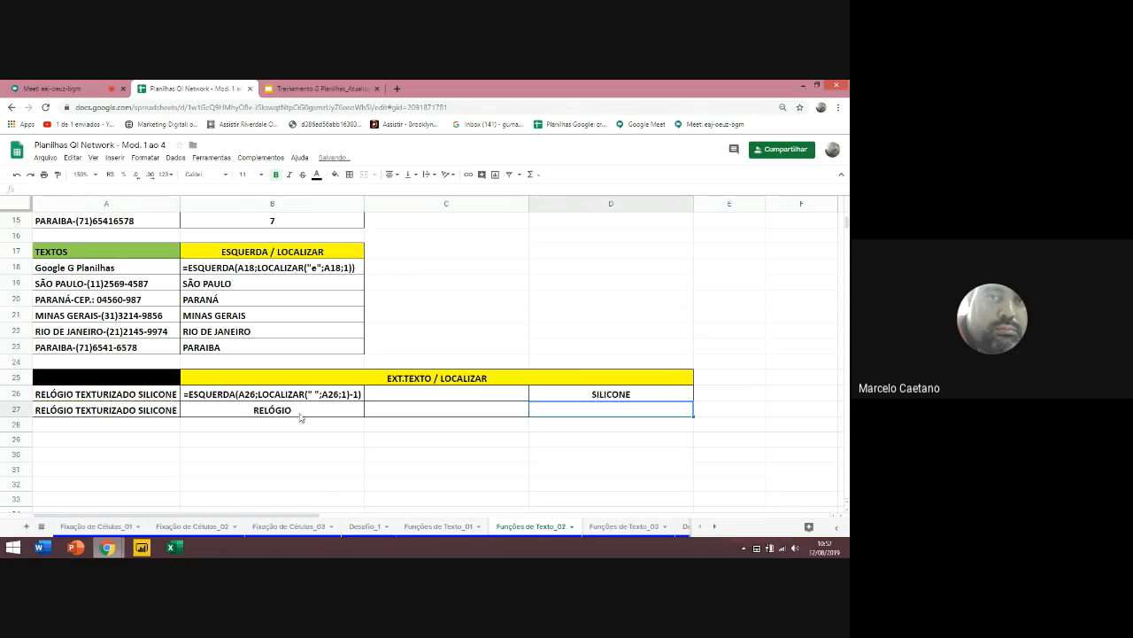
{"action": "left_click", "coordinate": [613, 399]}
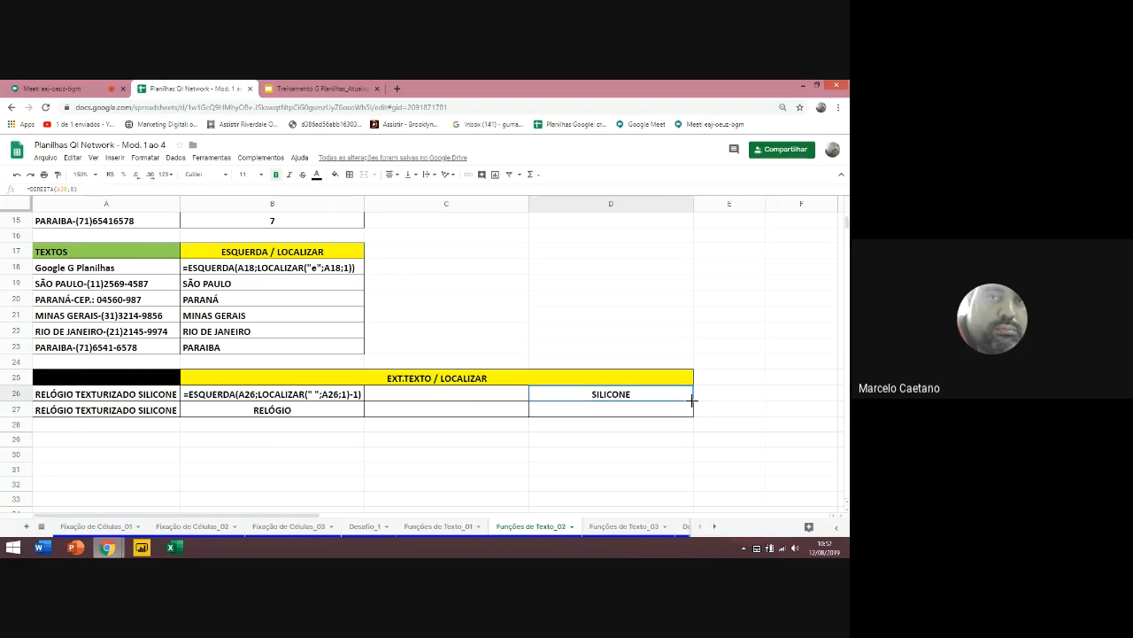
{"action": "left_click_drag", "start_coordinate": [693, 400], "coordinate": [691, 418]}
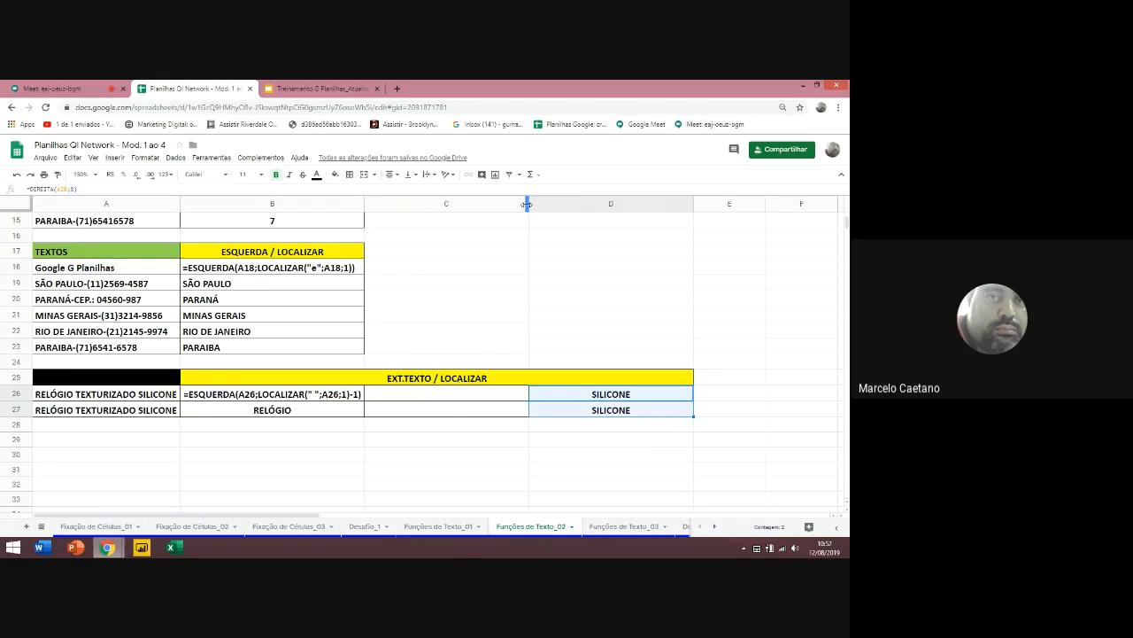
Widen column C and enter =EXT.TEXTO(A26;9;12) in C26 to extract the middle word of A26
{"action": "left_click_drag", "start_coordinate": [527, 204], "coordinate": [627, 206]}
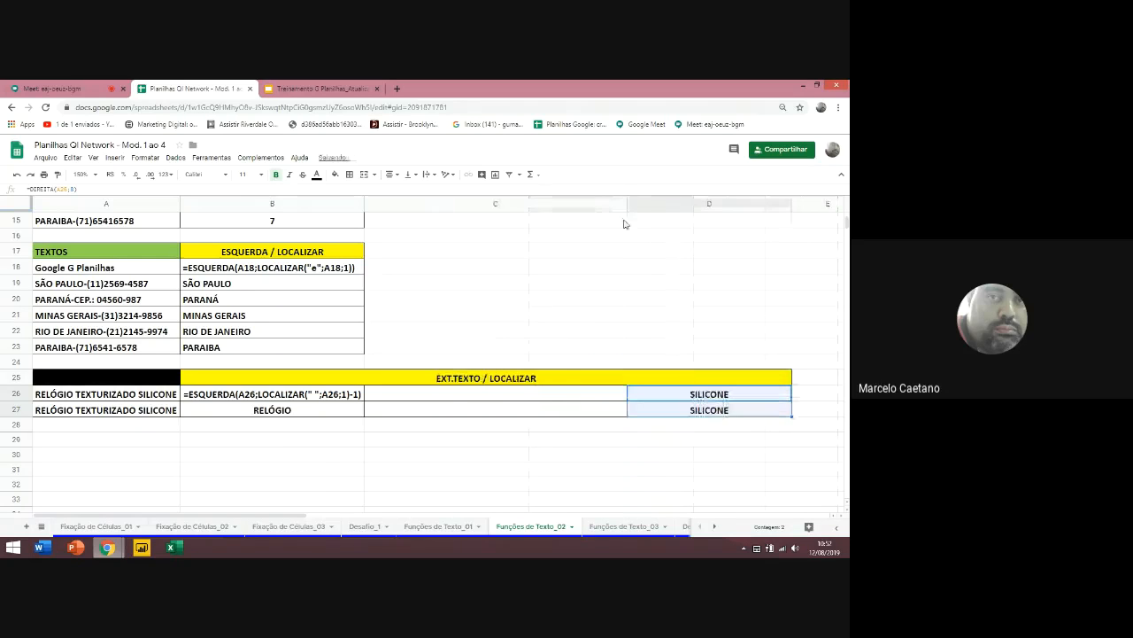
{"action": "left_click", "coordinate": [533, 397]}
{"action": "type", "text": "=EXT.TEXTO("}
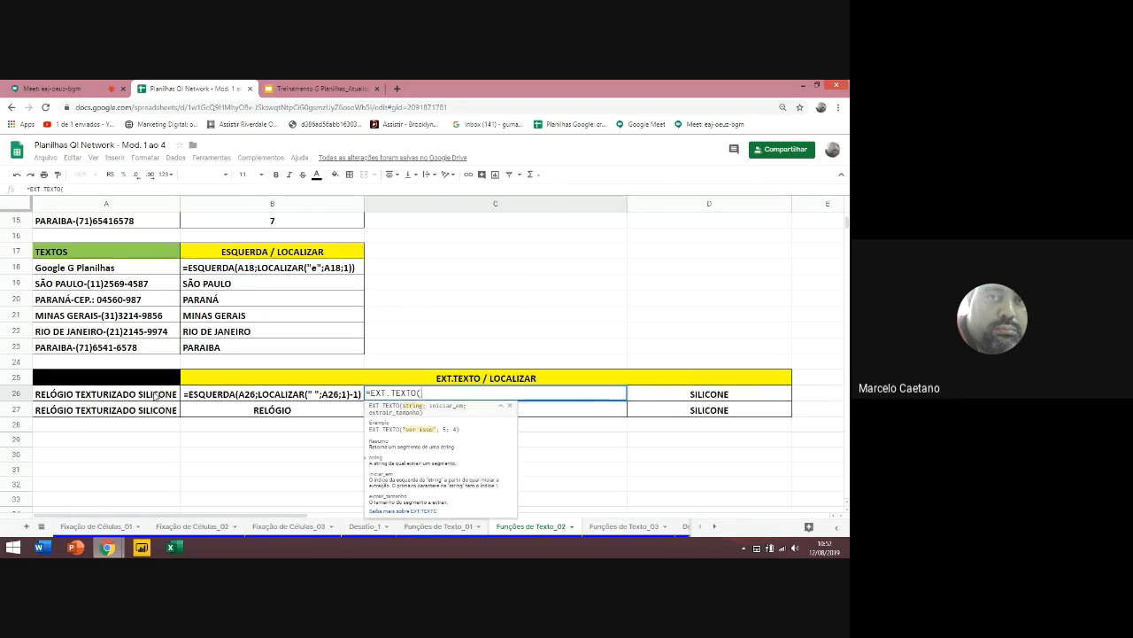
{"action": "left_click", "coordinate": [156, 396]}
{"action": "type", "text": ";"}
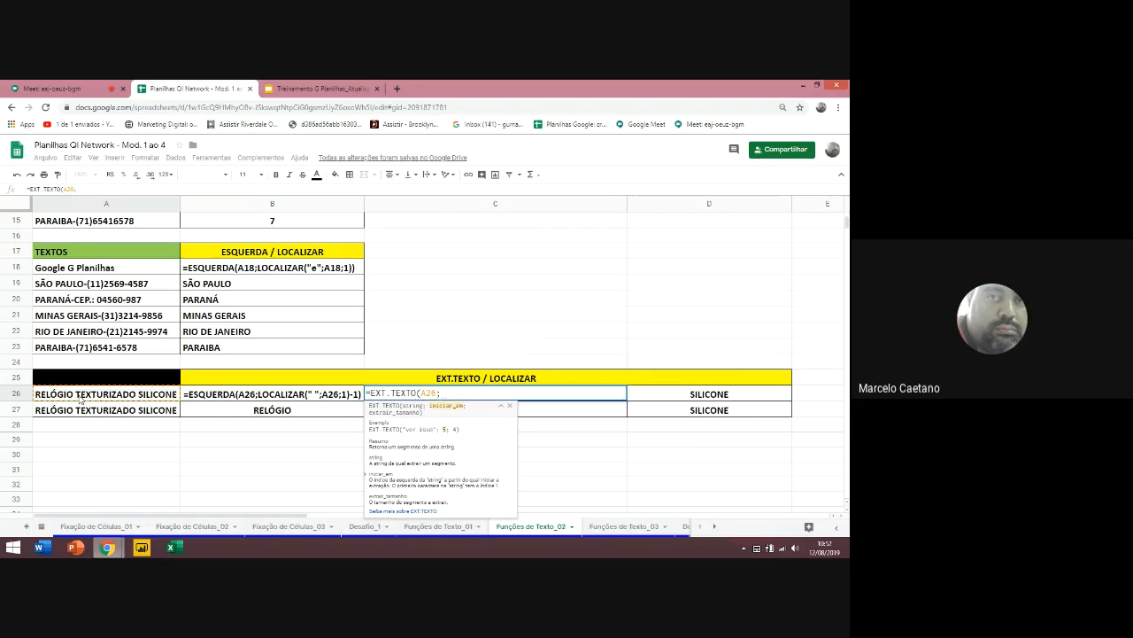
{"action": "type", "text": "9"}
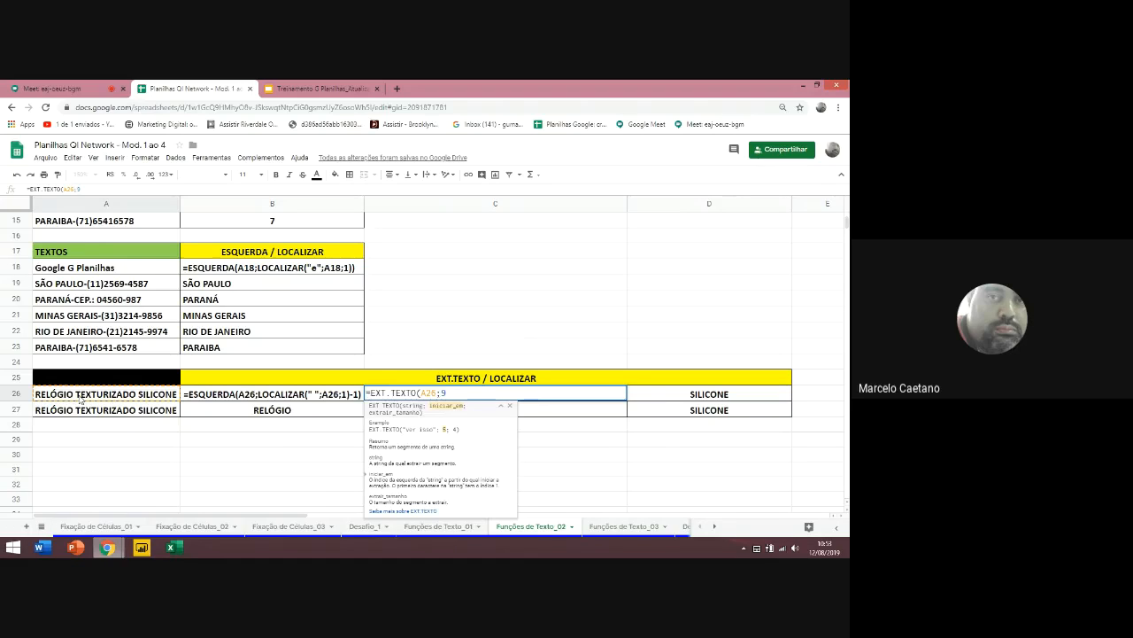
{"action": "type", "text": ";"}
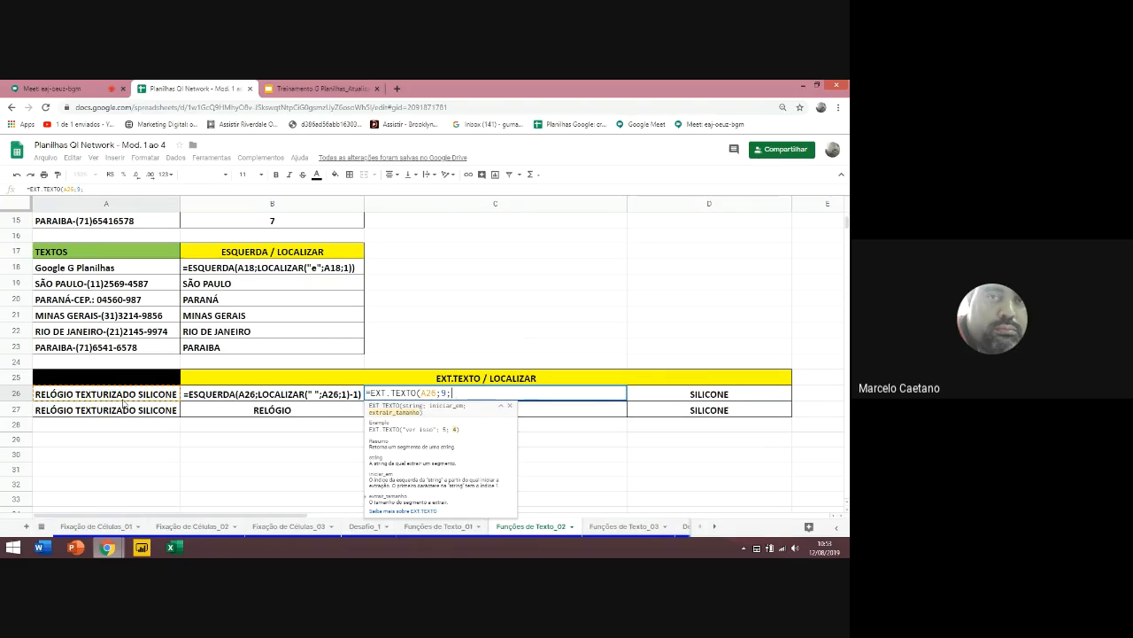
{"action": "type", "text": "12)"}
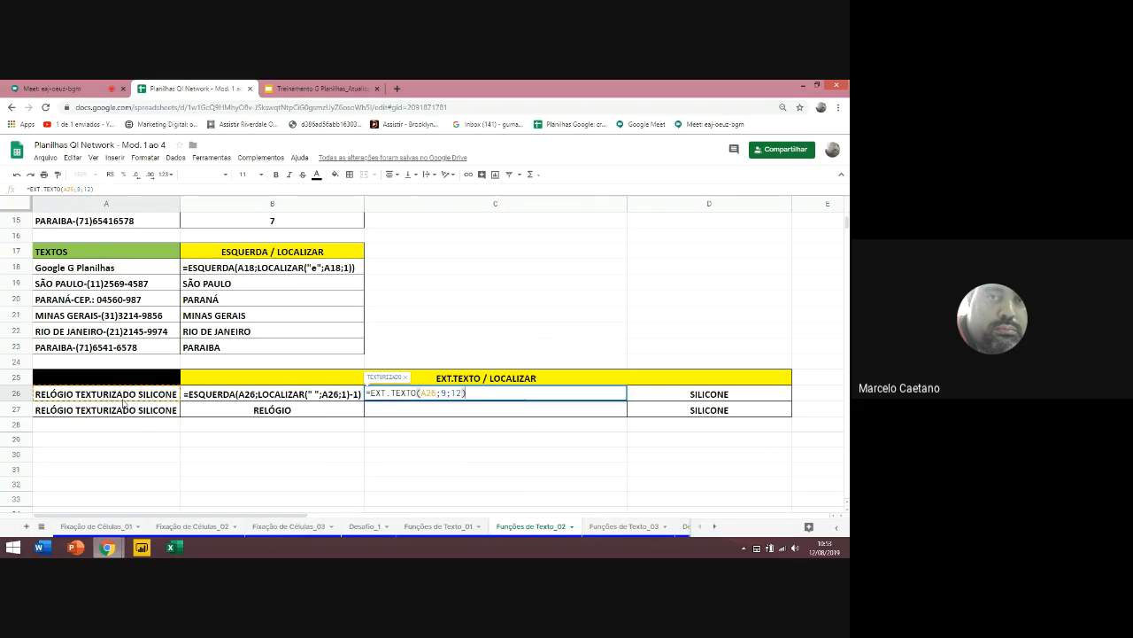
{"action": "key", "text": "Return"}
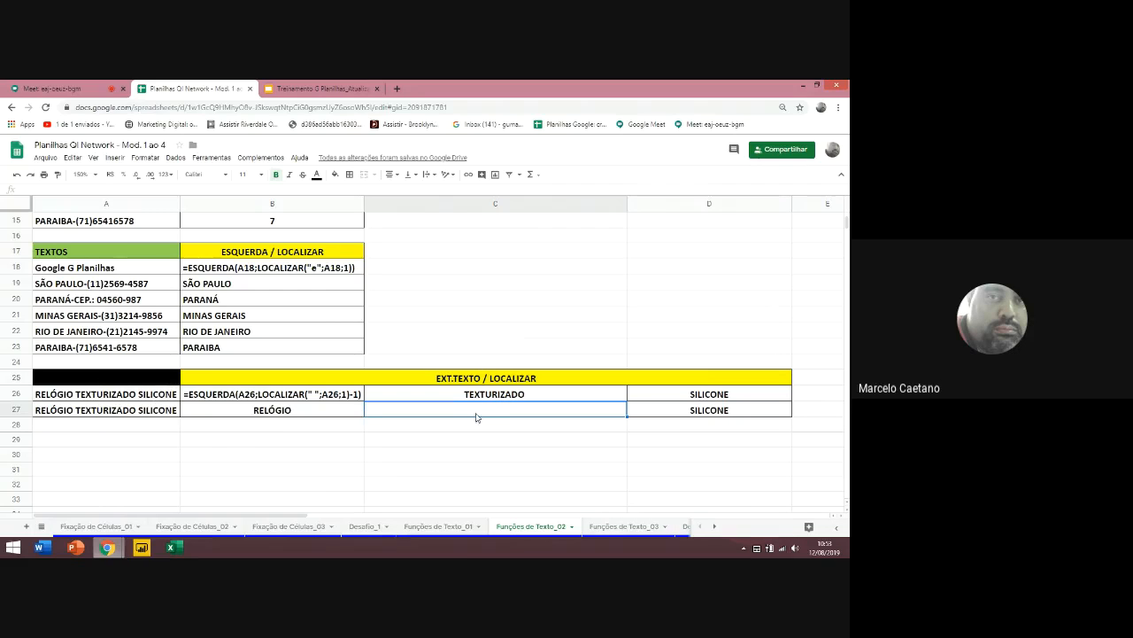
Re-enter 9 as the start position in the EXT.TEXTO formula in C26
{"action": "double_click", "coordinate": [502, 397]}
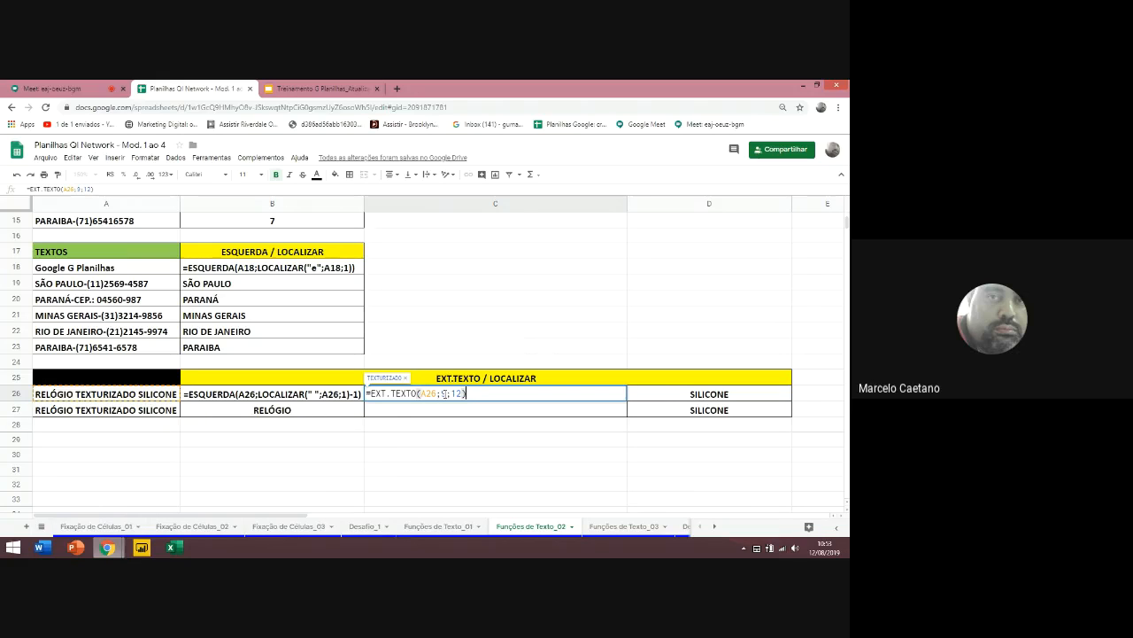
{"action": "key", "text": "BackSpace"}
{"action": "type", "text": "9"}
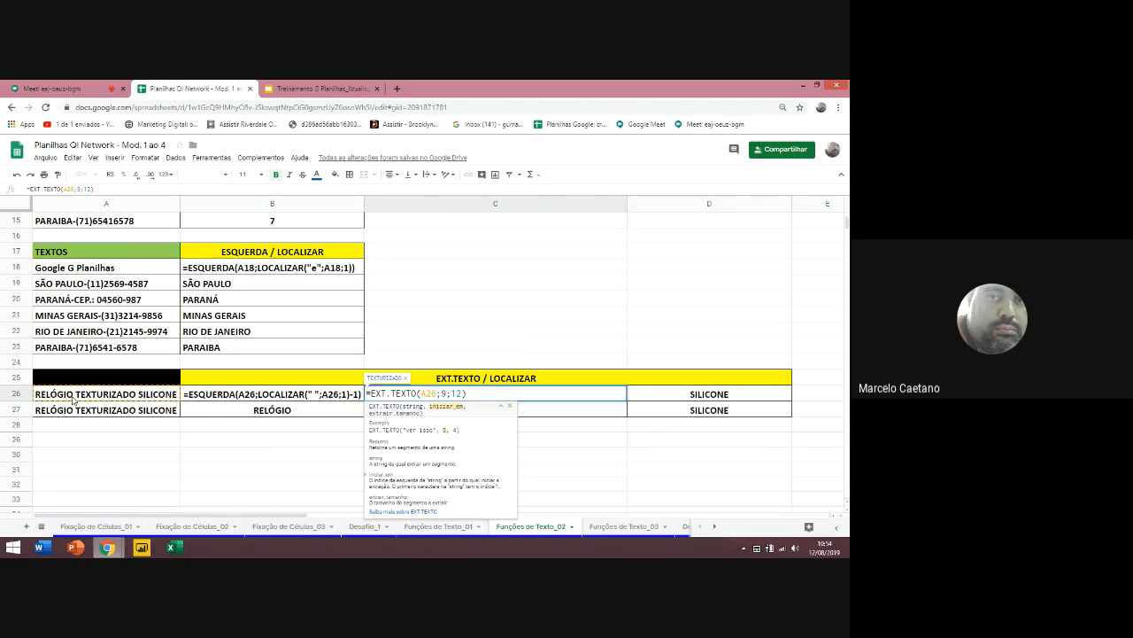
{"action": "left_click", "coordinate": [445, 394]}
{"action": "key", "text": "Return"}
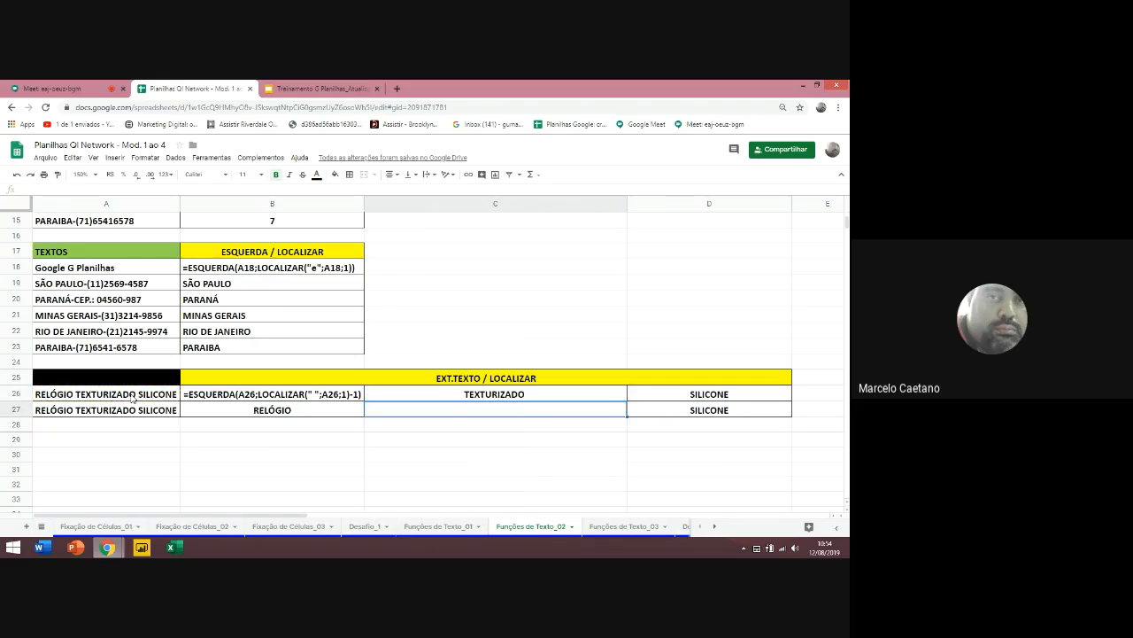
Show the C26 formula as plain text by adding a leading apostrophe
{"action": "left_click", "coordinate": [520, 396]}
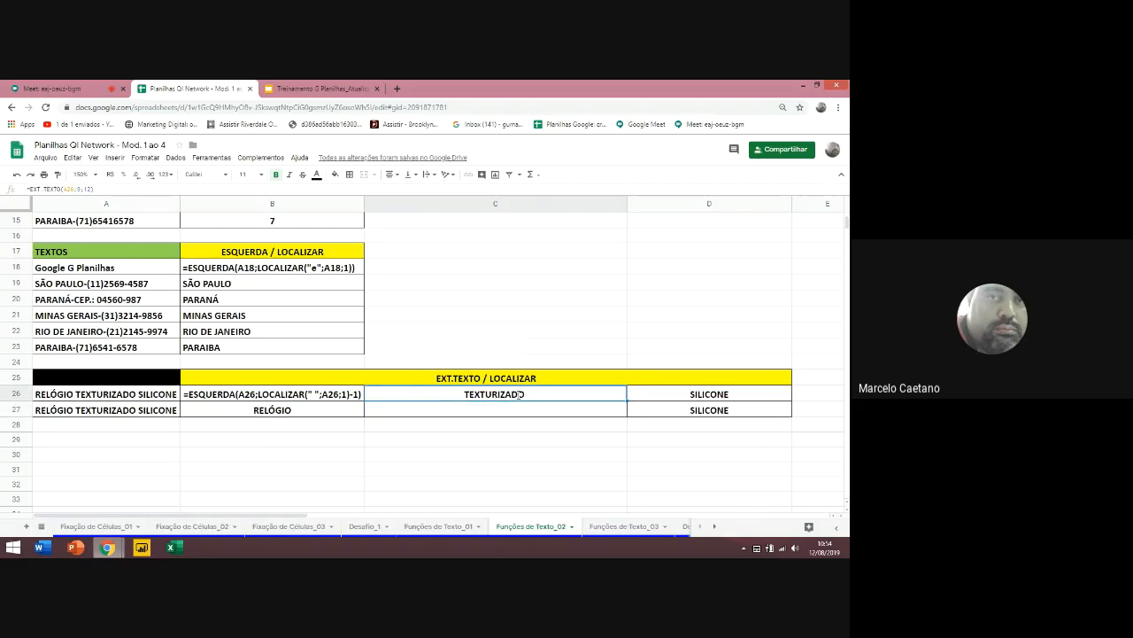
{"action": "double_click", "coordinate": [519, 395]}
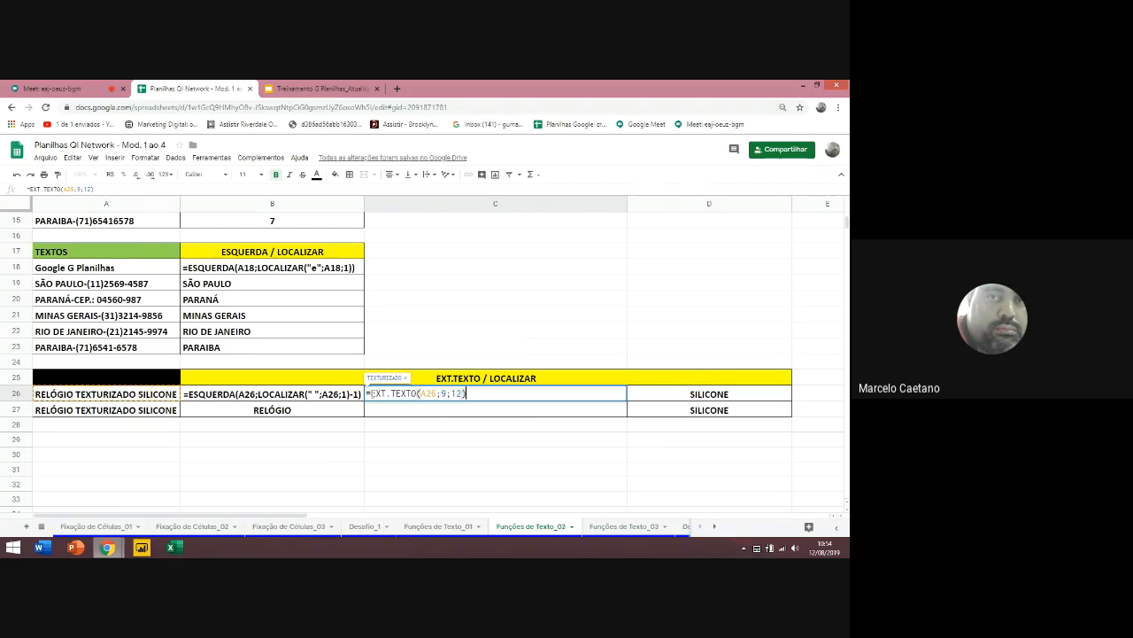
{"action": "key", "text": "Home"}
{"action": "type", "text": "'"}
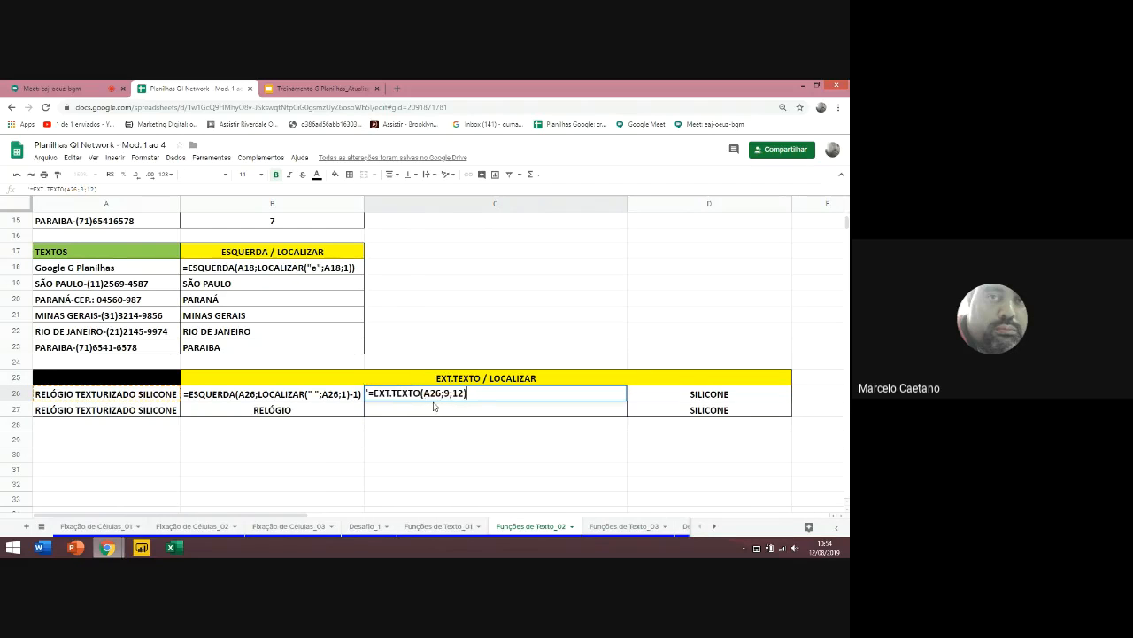
{"action": "key", "text": "Return"}
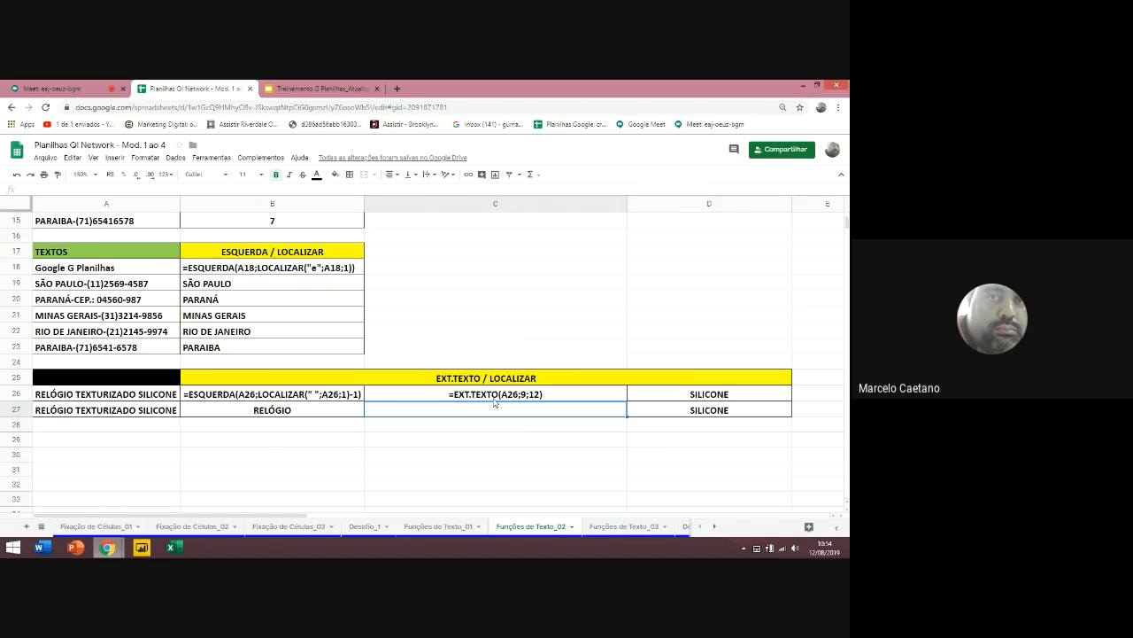
Enter =EXT.TEXTO(A27;LOCALIZAR("t";A27;1);12) in C27 to extract the middle word of A27
{"action": "type", "text": "=ext"}
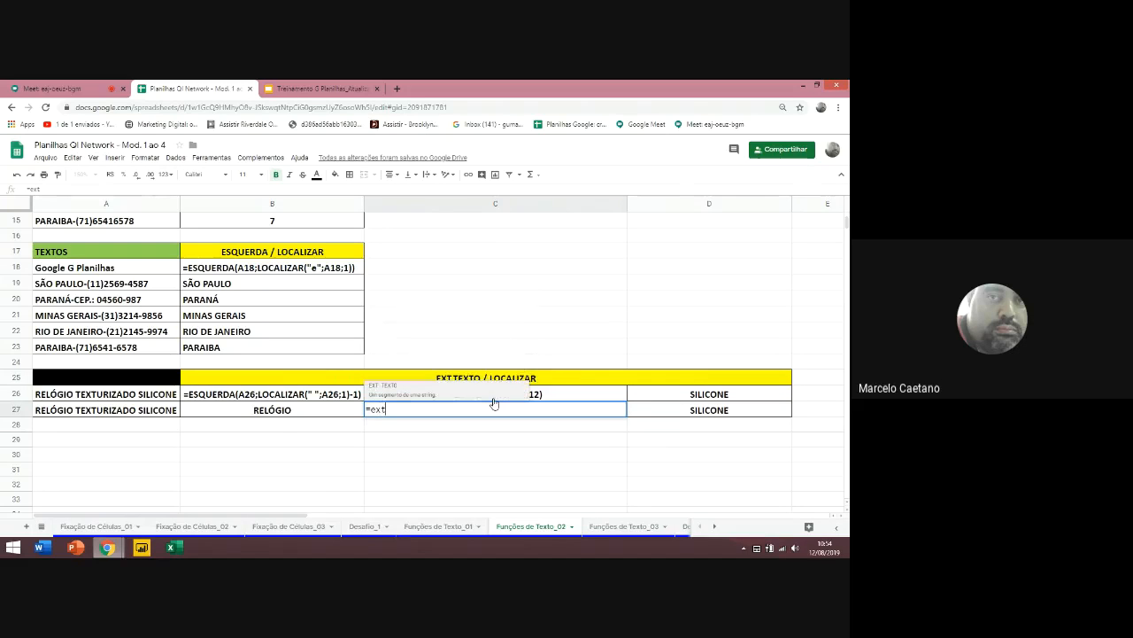
{"action": "type", "text": ".texto("}
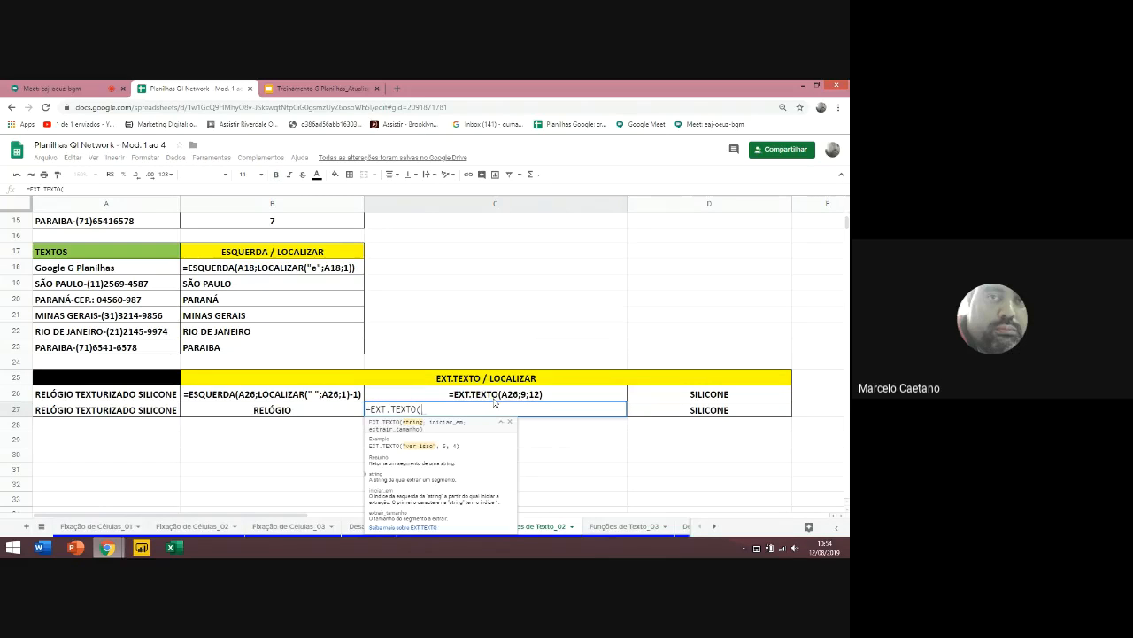
{"action": "left_click", "coordinate": [115, 412]}
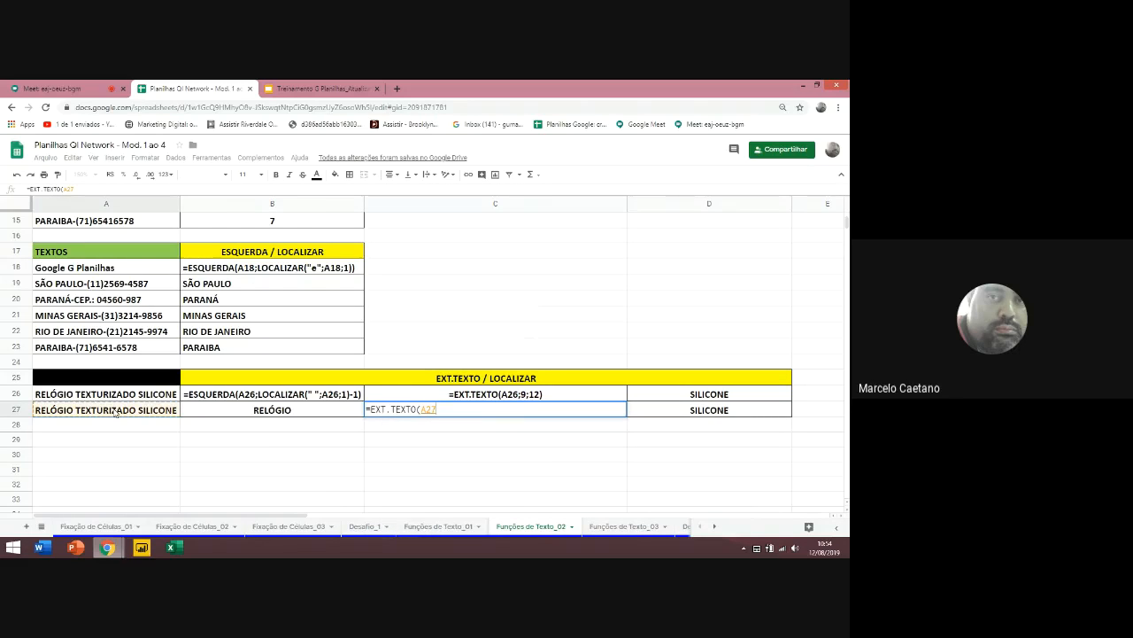
{"action": "type", "text": ";"}
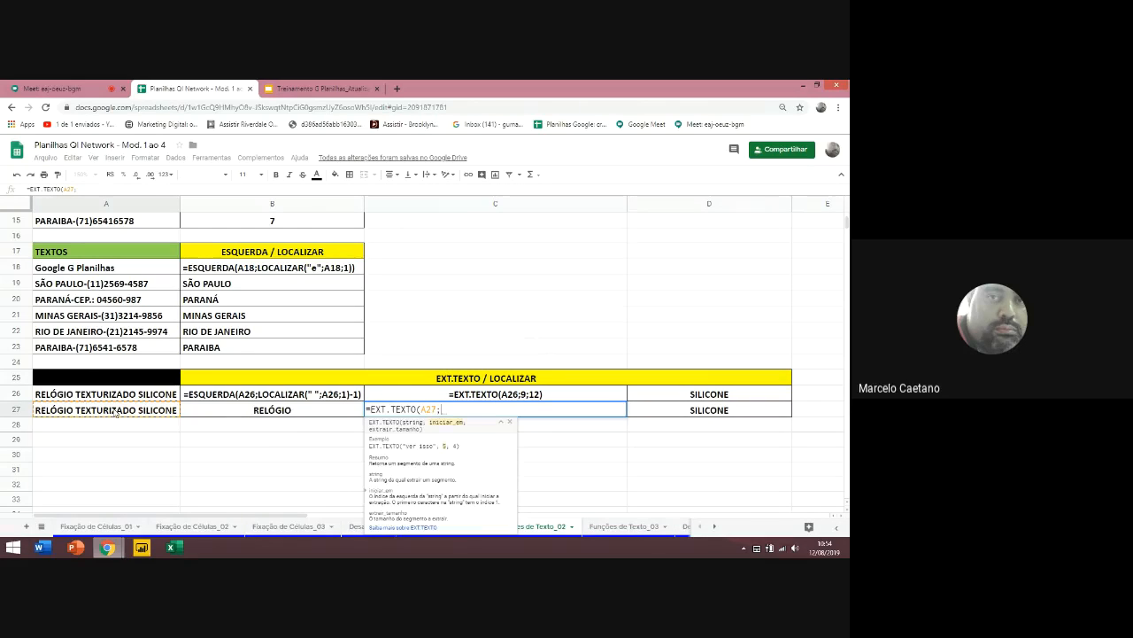
{"action": "type", "text": "locali"}
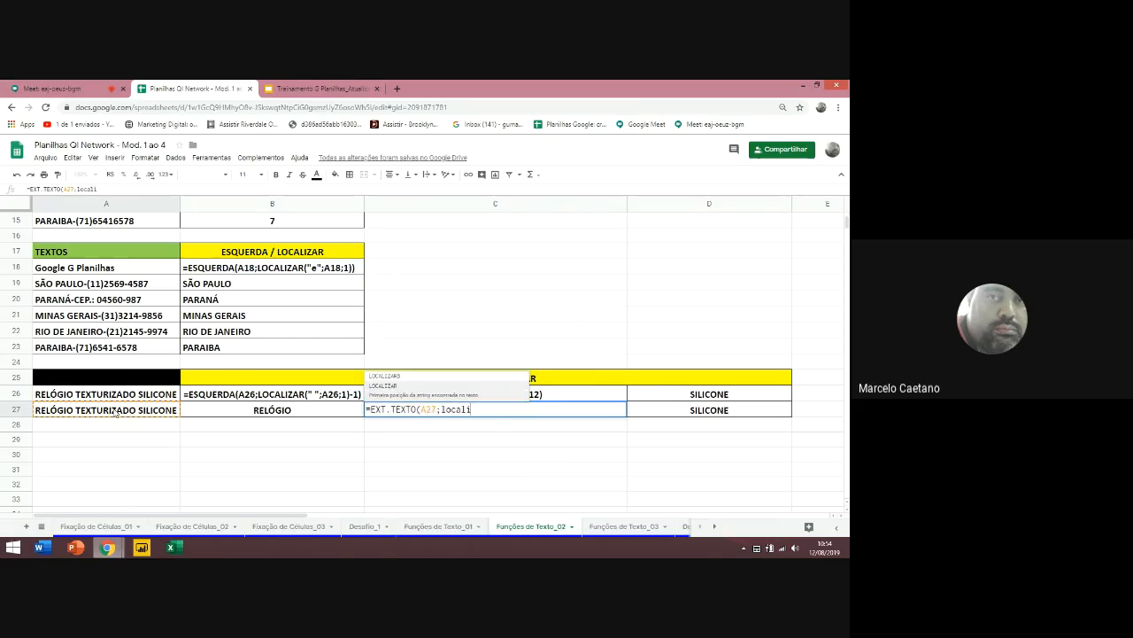
{"action": "key", "text": "Tab"}
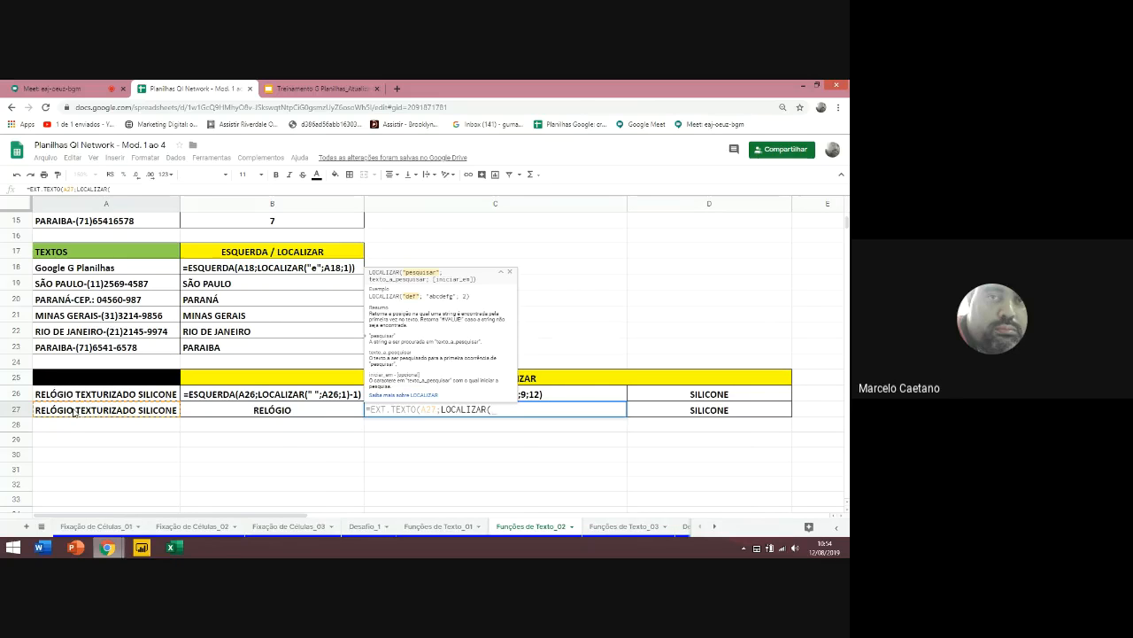
{"action": "type", "text": "\"t\""}
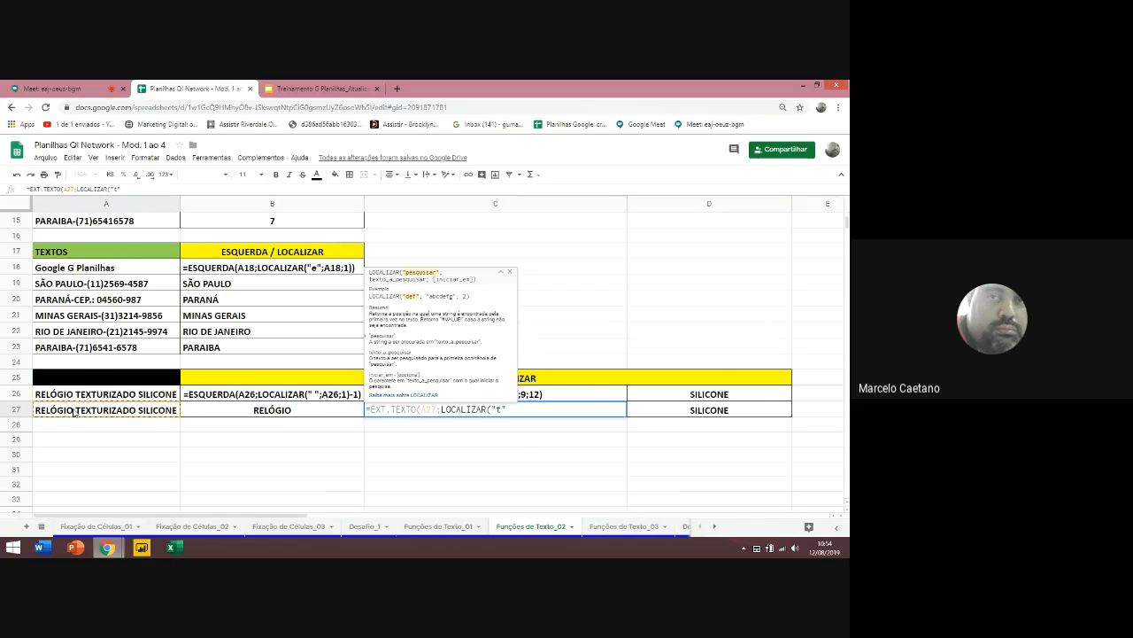
{"action": "type", "text": ";a27;1)"}
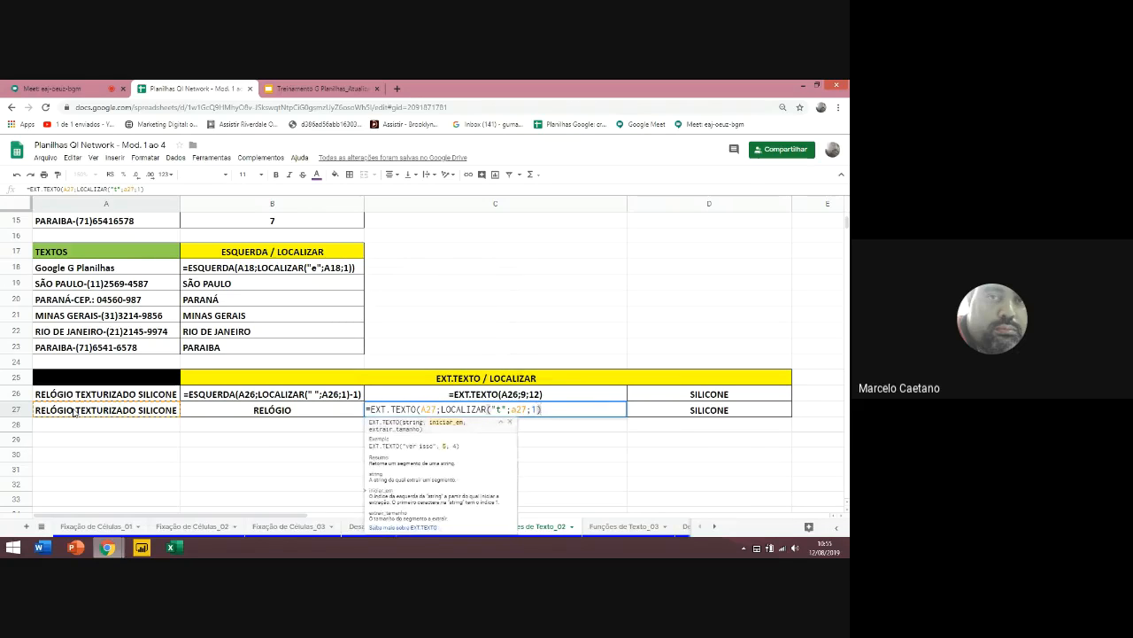
{"action": "type", "text": ";12)"}
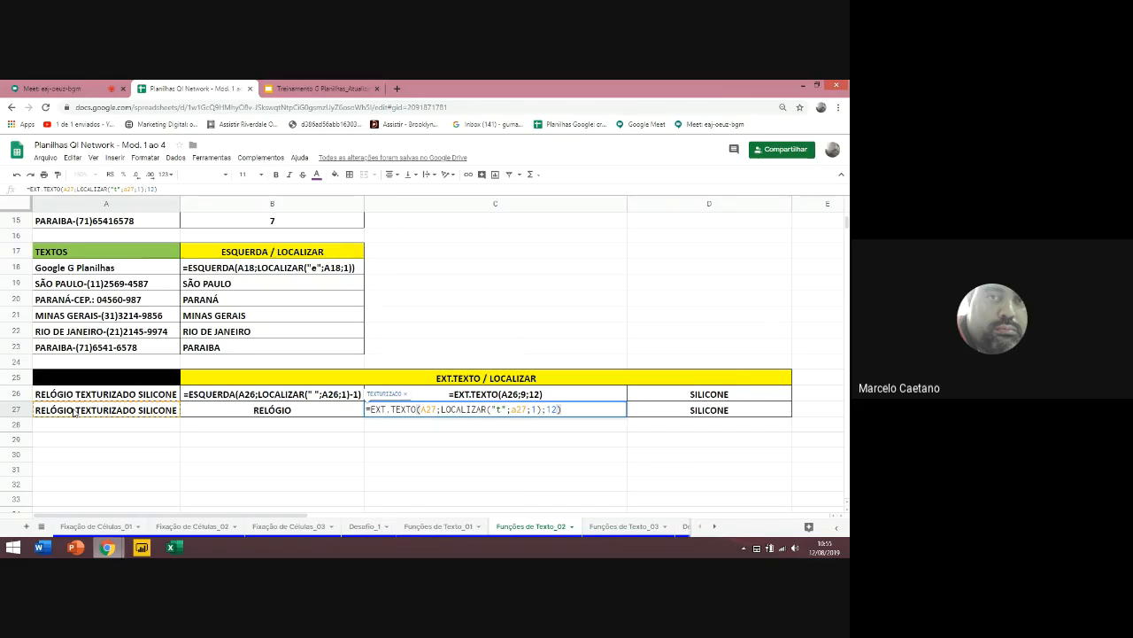
{"action": "key", "text": "Return"}
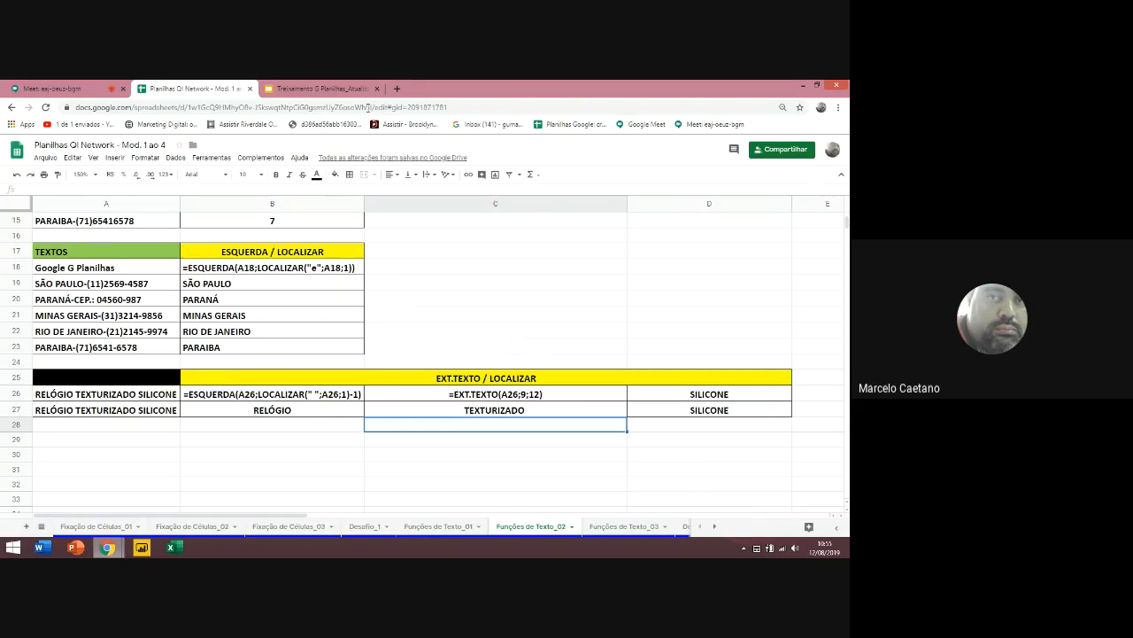
Inspect the LOCALIZAR part of the C27 formula, leaving the formula as it is
{"action": "left_click", "coordinate": [494, 410]}
{"action": "double_click", "coordinate": [496, 410]}
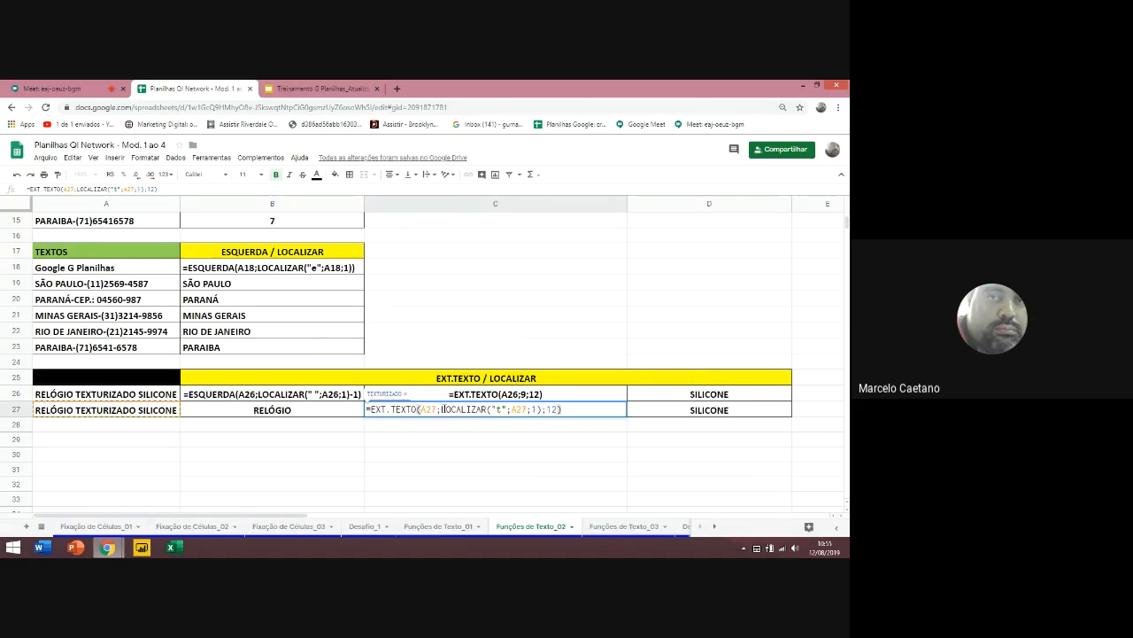
{"action": "left_click_drag", "start_coordinate": [442, 409], "coordinate": [542, 409]}
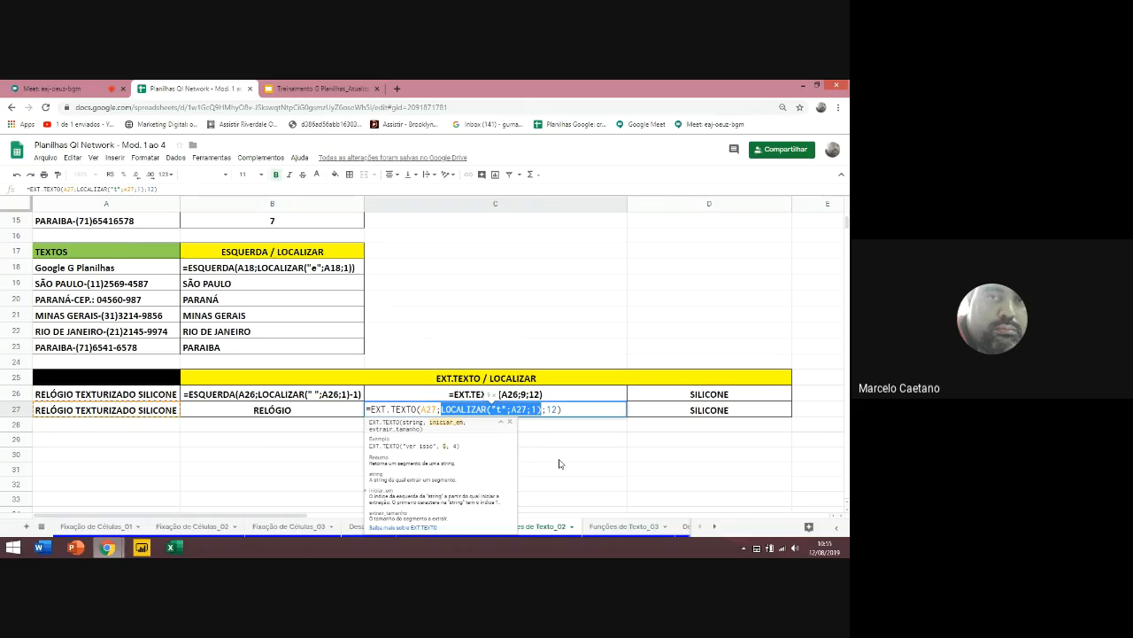
{"action": "key", "text": "Return"}
Switch to Google Meet to check the participant list and chat, then return to the spreadsheet and dismiss the presentation notification
{"action": "left_click", "coordinate": [40, 89]}
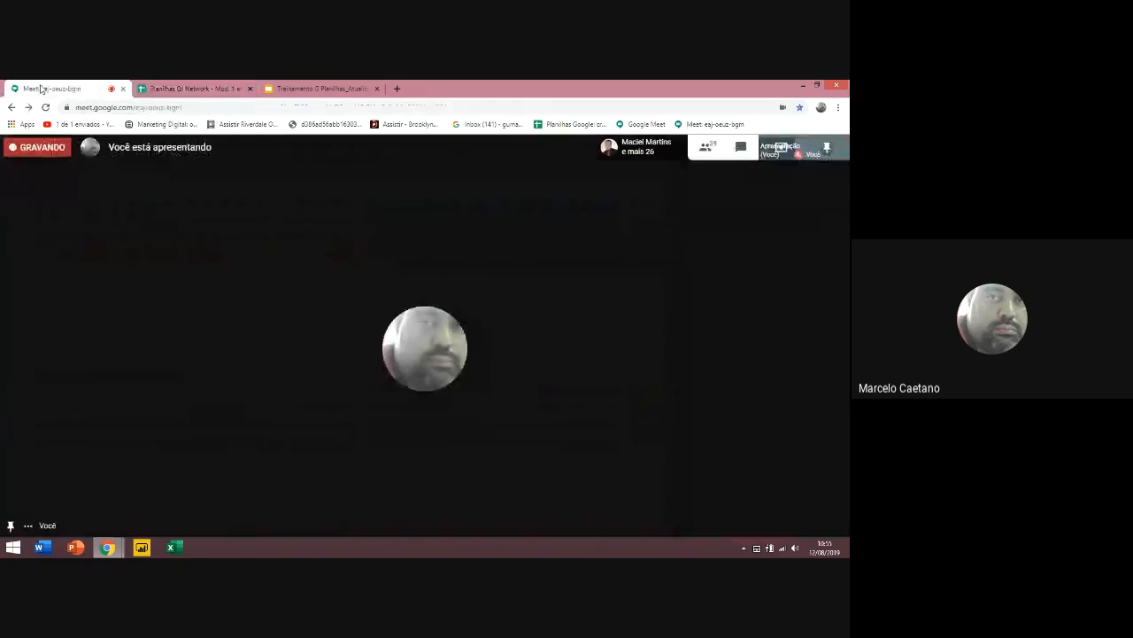
{"action": "left_click", "coordinate": [712, 160]}
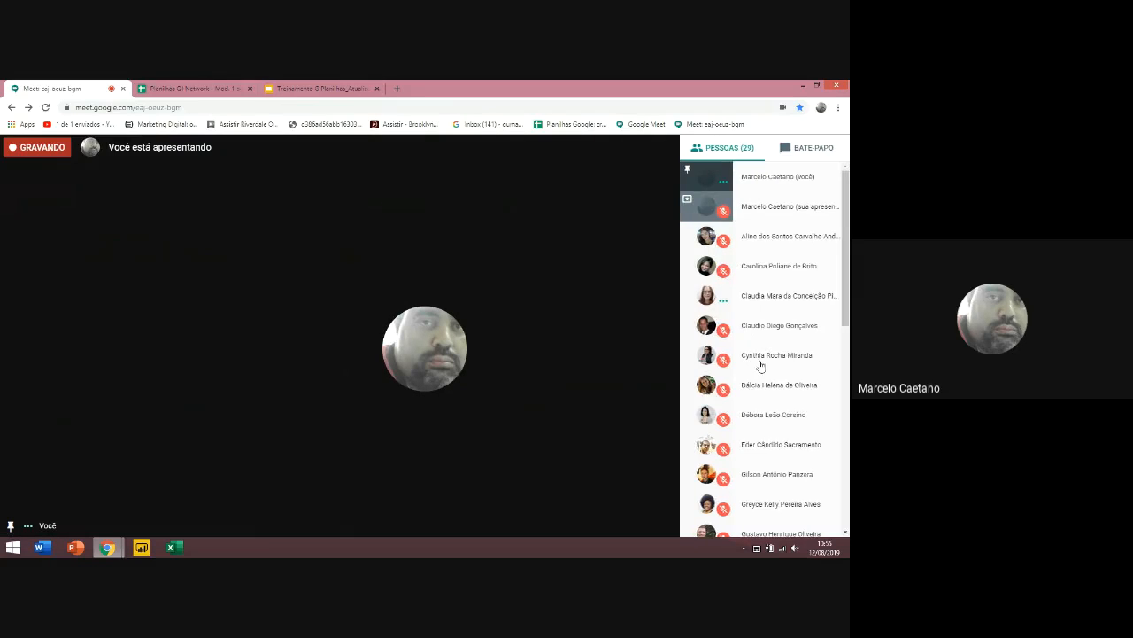
{"action": "left_click", "coordinate": [823, 154]}
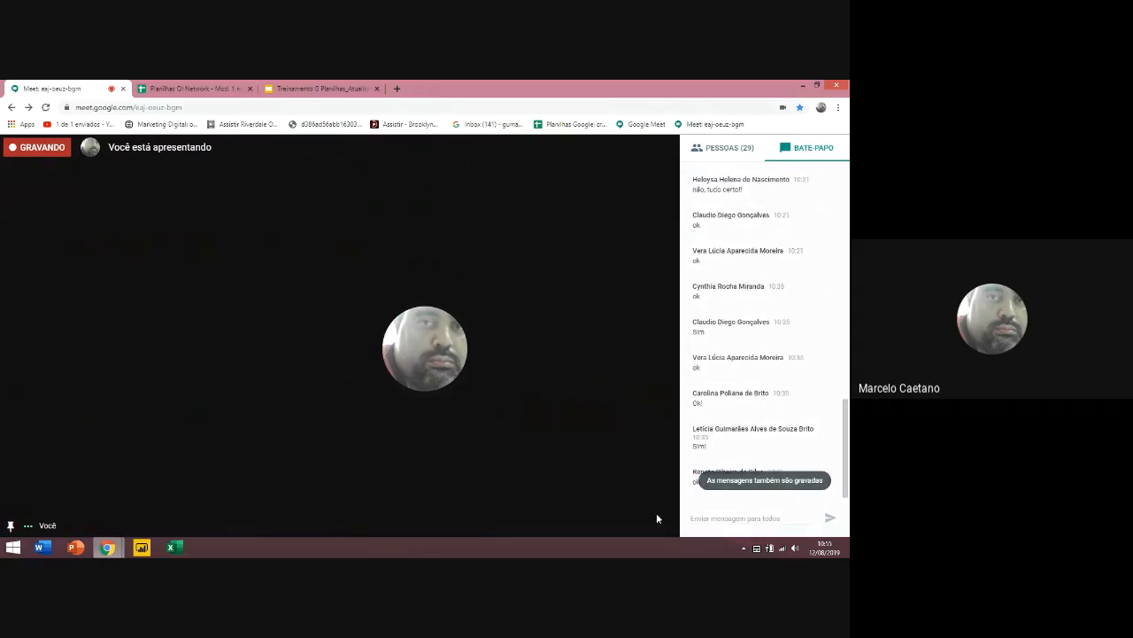
{"action": "left_click", "coordinate": [180, 86]}
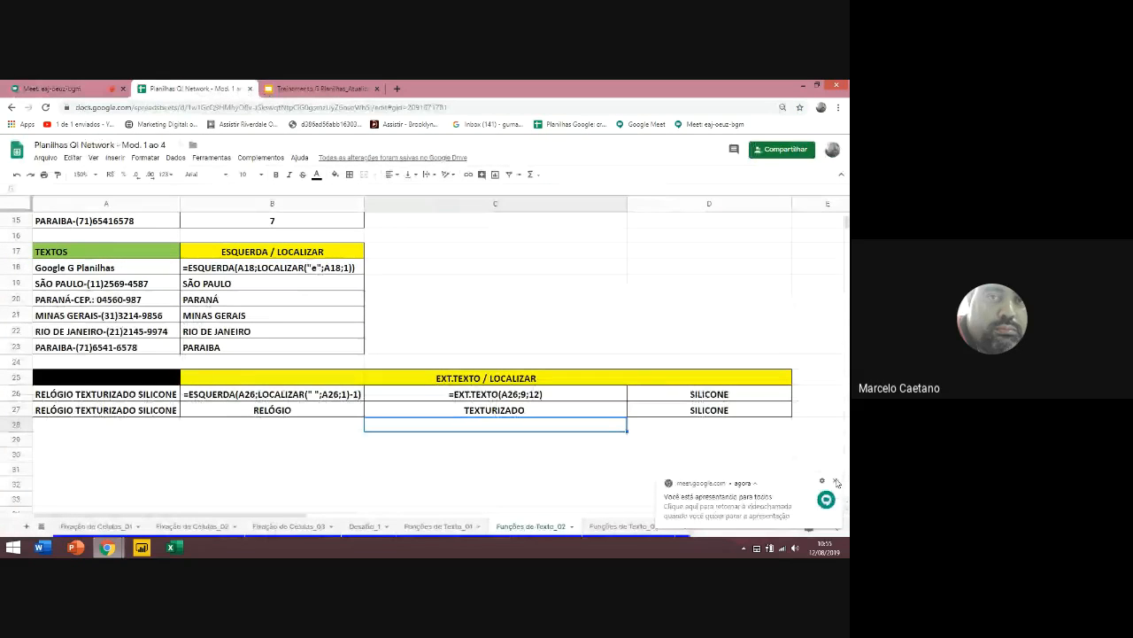
{"action": "left_click", "coordinate": [837, 482]}
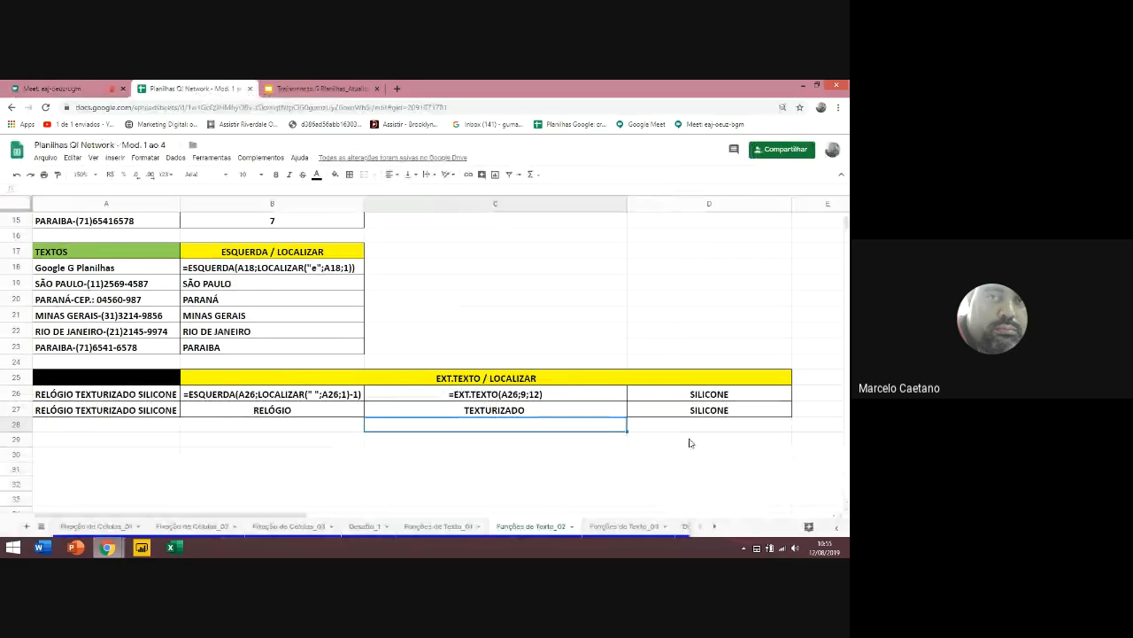
Open the Funções de Texto_03 sheet and widen its Esquerda - 3 and 5 - Direita columns
{"action": "left_click", "coordinate": [621, 526]}
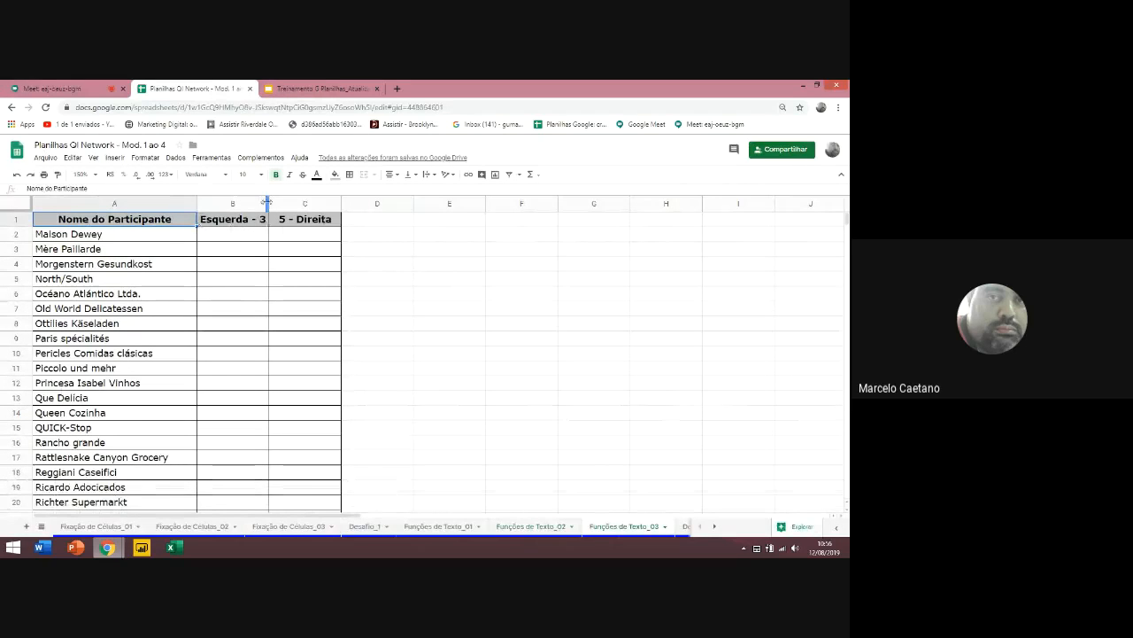
{"action": "left_click_drag", "start_coordinate": [332, 203], "coordinate": [334, 204]}
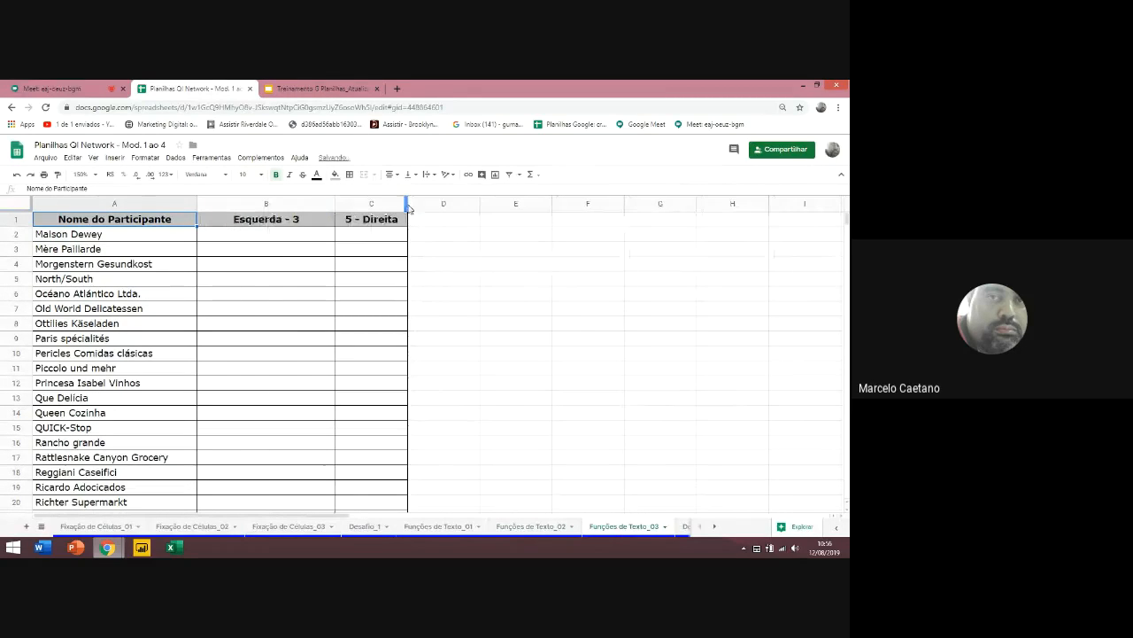
{"action": "left_click_drag", "start_coordinate": [425, 204], "coordinate": [476, 265]}
Enter =ESQUERDA(A2;3) in B2 and fill it down the Esquerda - 3 column for all participants
{"action": "left_click", "coordinate": [261, 236]}
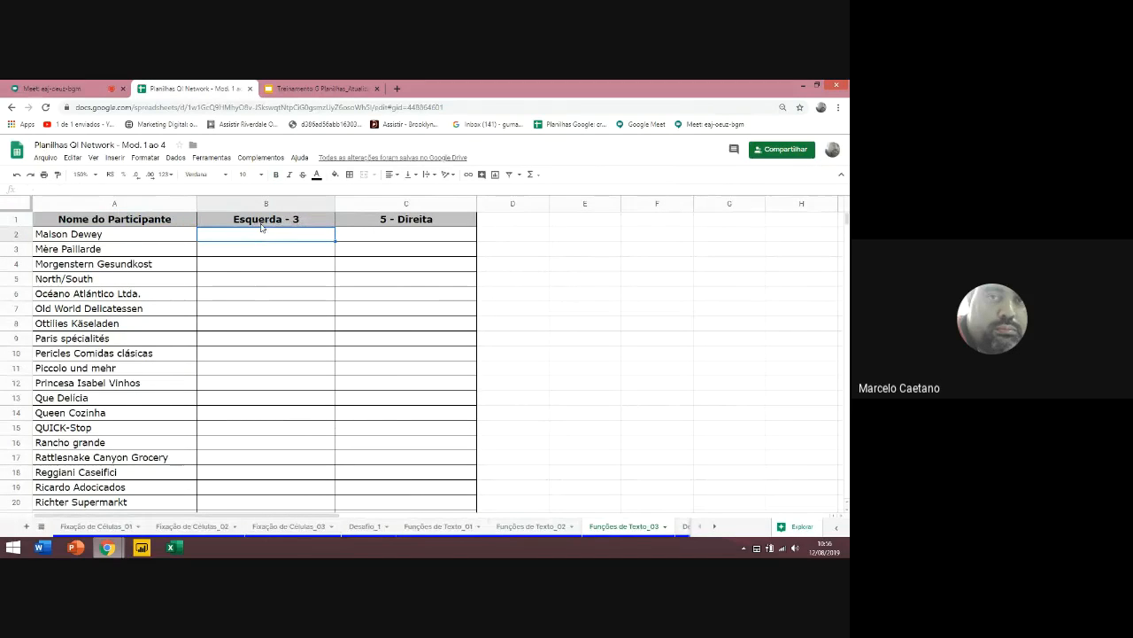
{"action": "type", "text": "=esquer"}
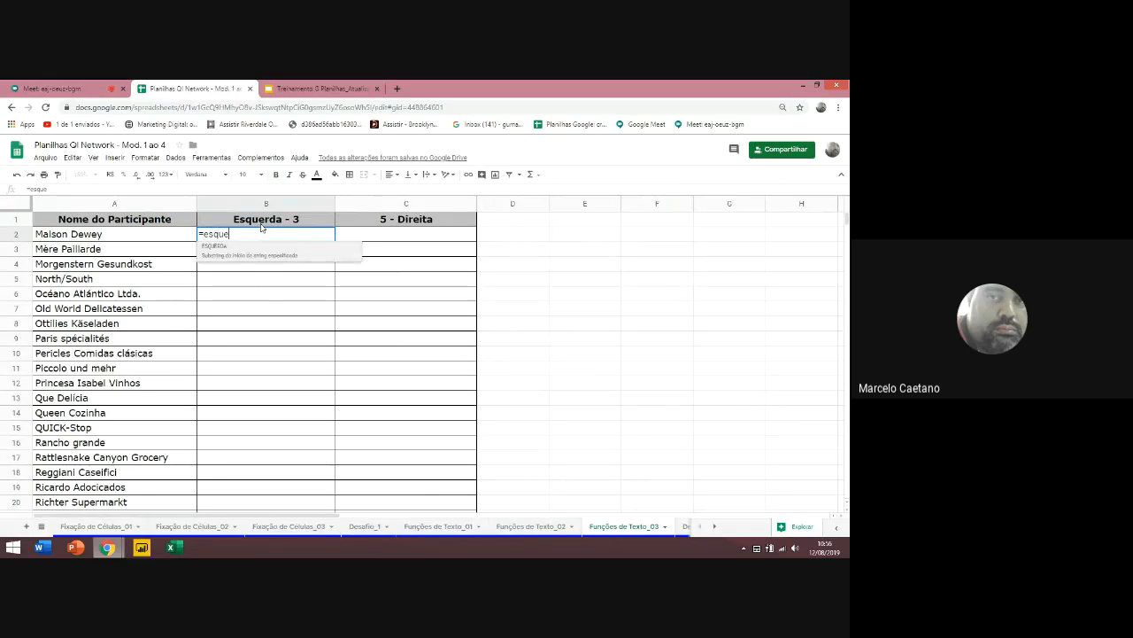
{"action": "key", "text": "Tab"}
{"action": "key", "text": "Left"}
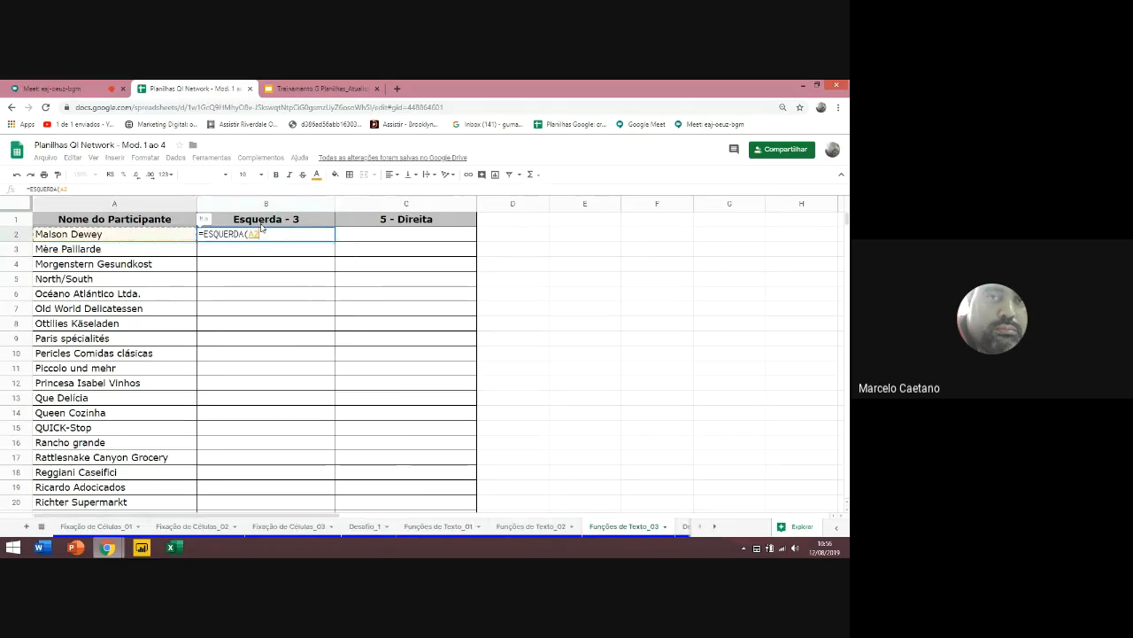
{"action": "type", "text": ";3)"}
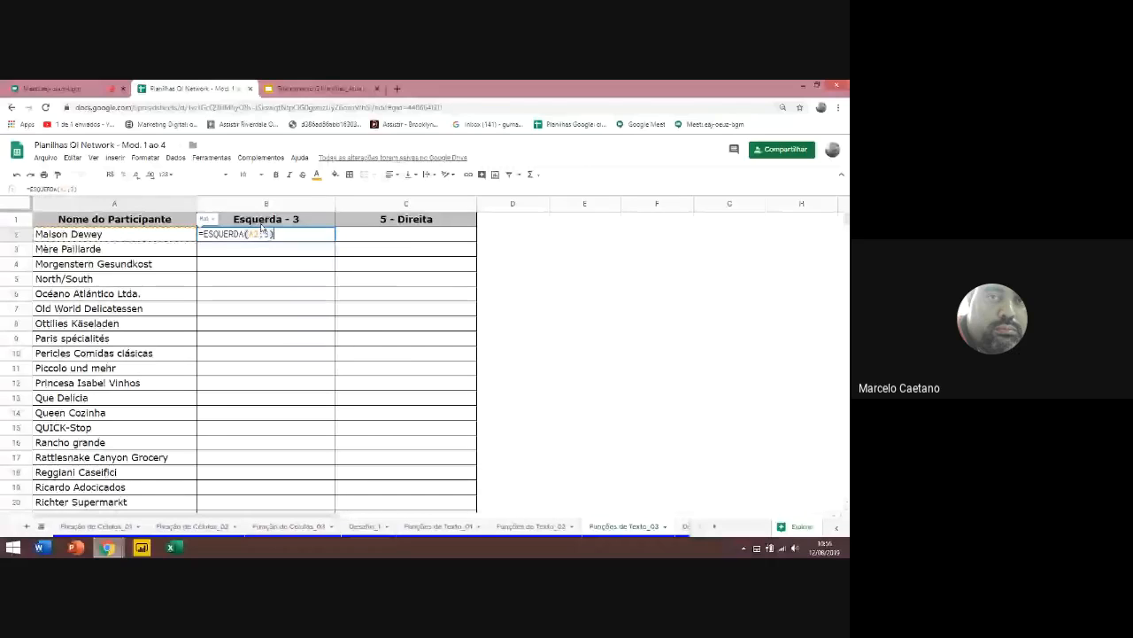
{"action": "key", "text": "Return"}
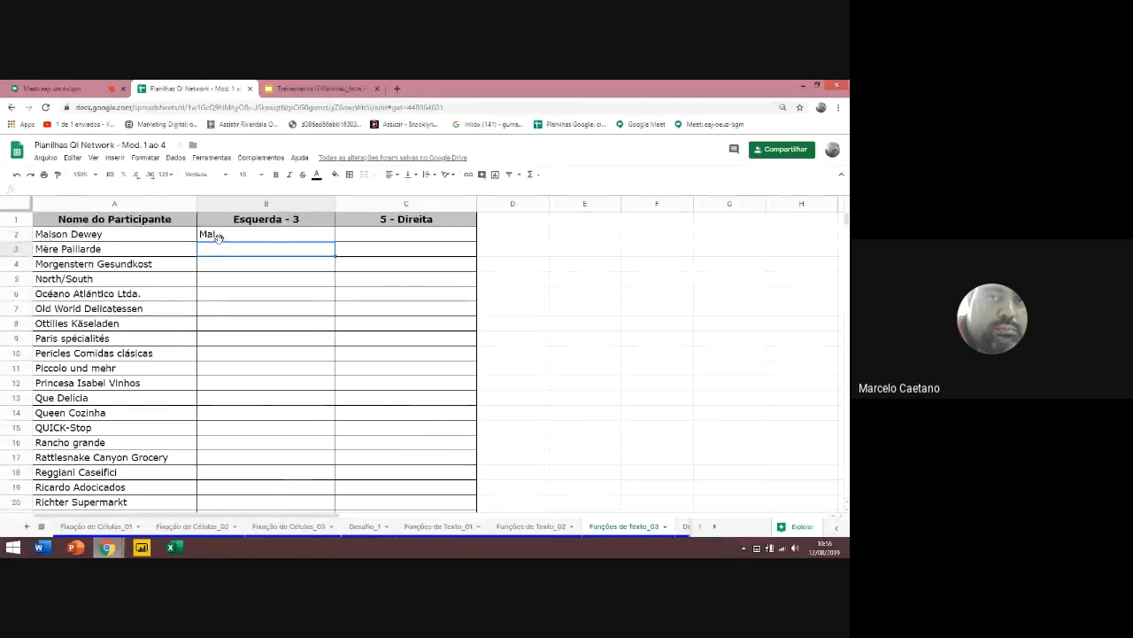
{"action": "key", "text": "Up"}
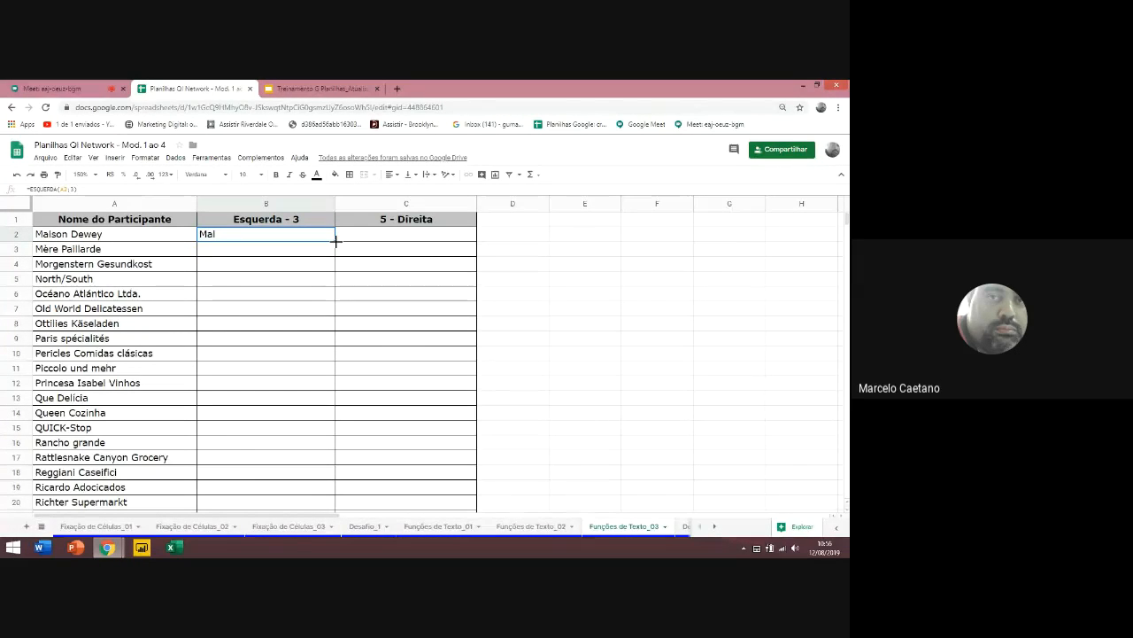
{"action": "double_click", "coordinate": [336, 240]}
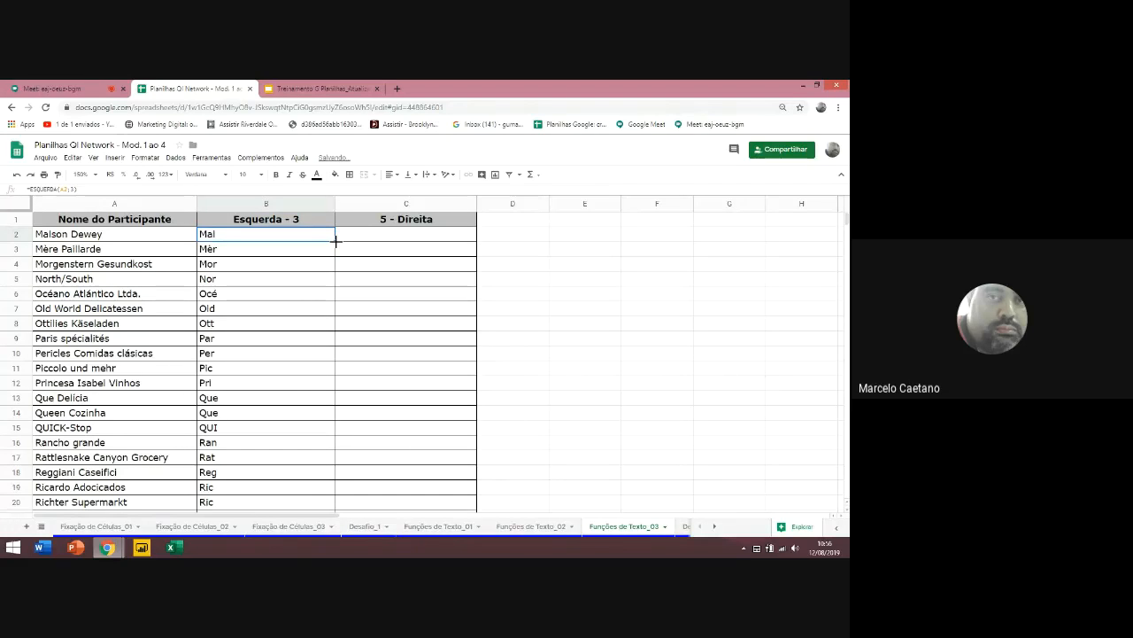
Enter =DIREITA(A2;5) in C2 and fill it down the 5 - Direita column for all participants
{"action": "left_click", "coordinate": [370, 241]}
{"action": "type", "text": "="}
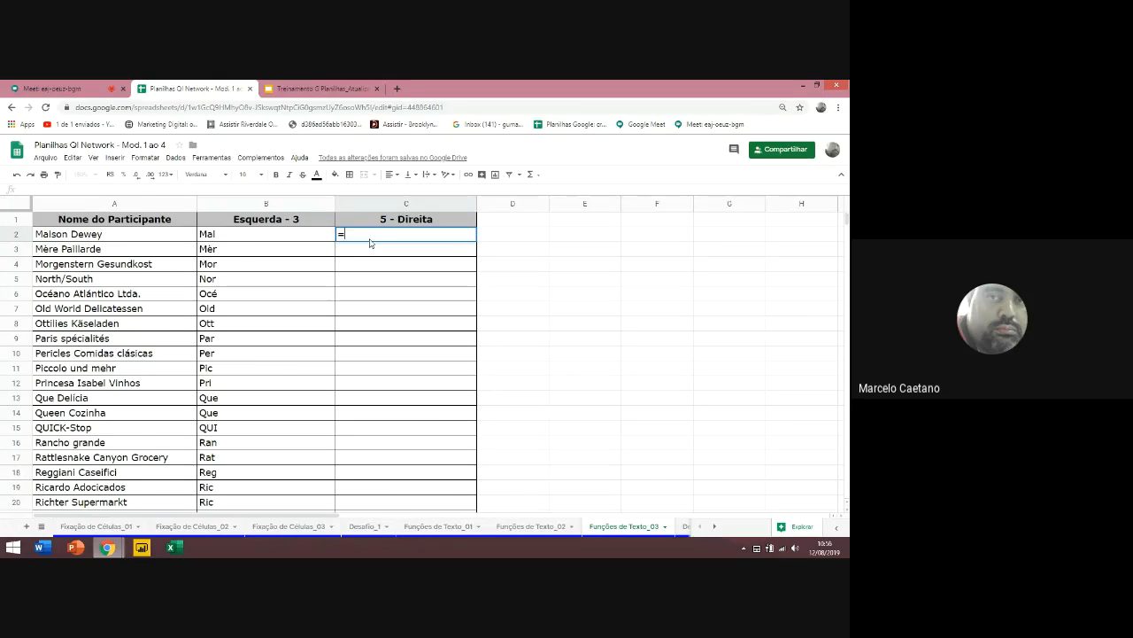
{"action": "type", "text": "DIREITA("}
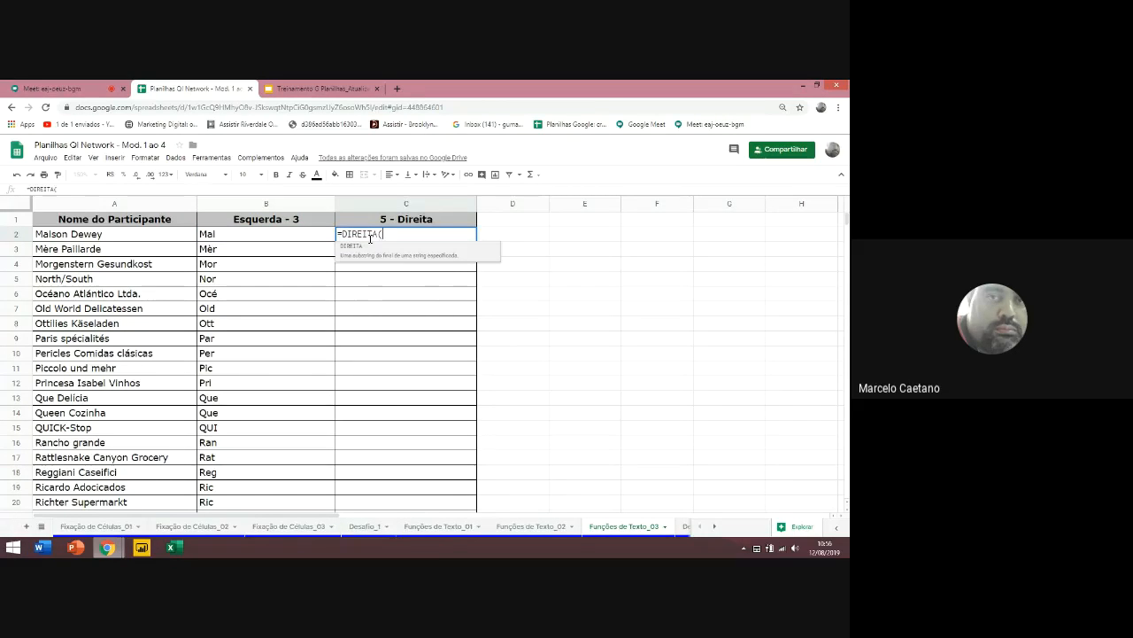
{"action": "key", "text": "Left"}
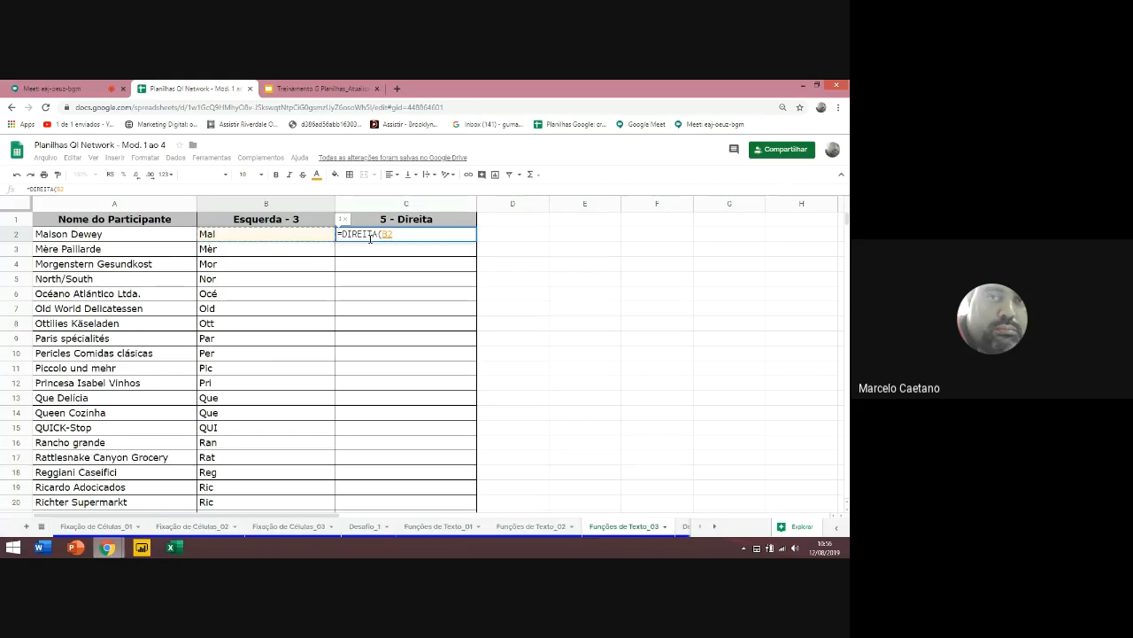
{"action": "key", "text": "Left"}
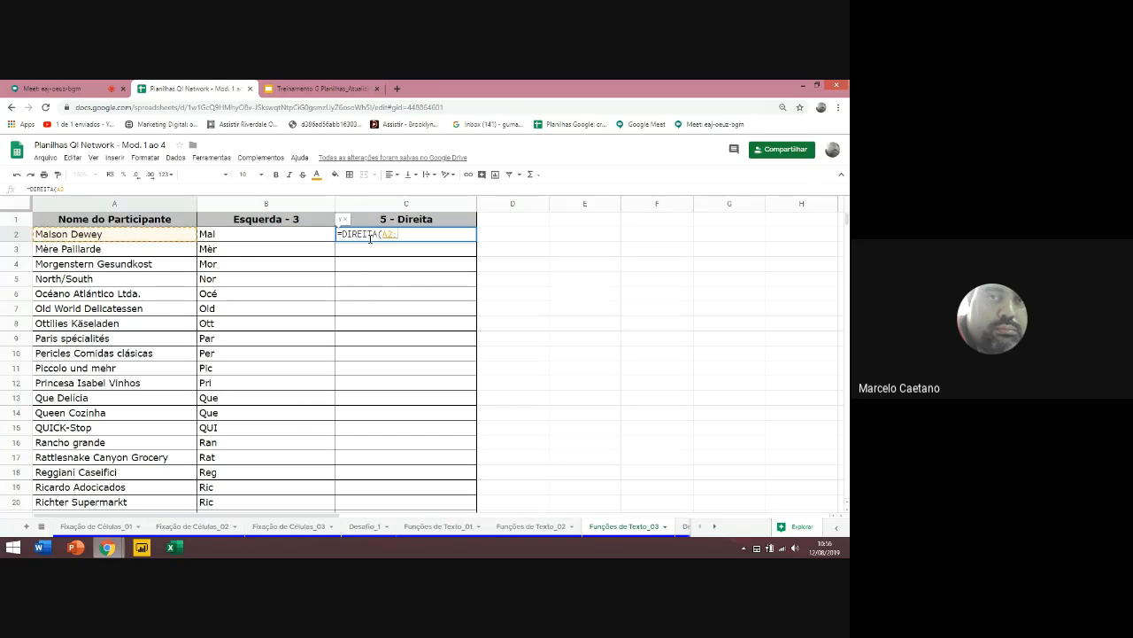
{"action": "type", "text": ";5)"}
{"action": "key", "text": "Return"}
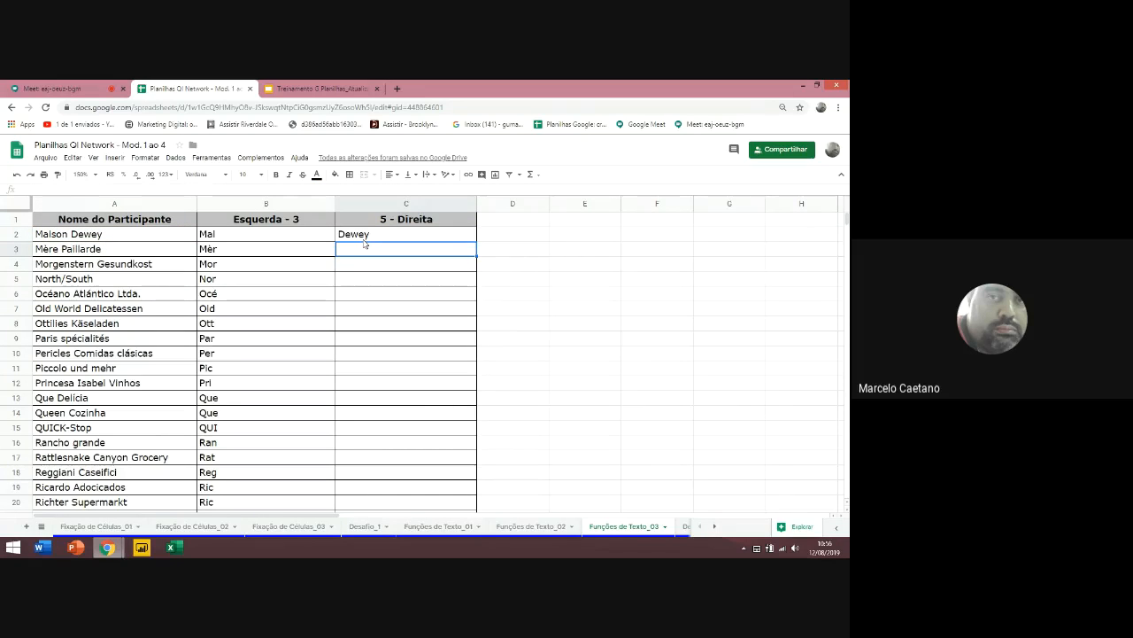
{"action": "left_click", "coordinate": [364, 238]}
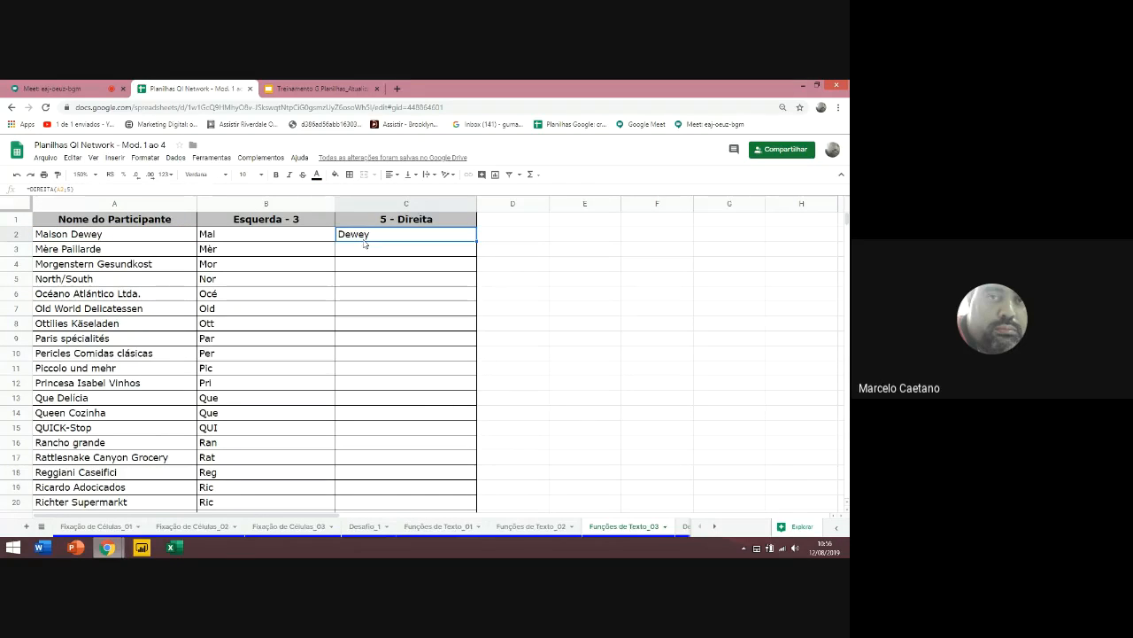
{"action": "double_click", "coordinate": [477, 238]}
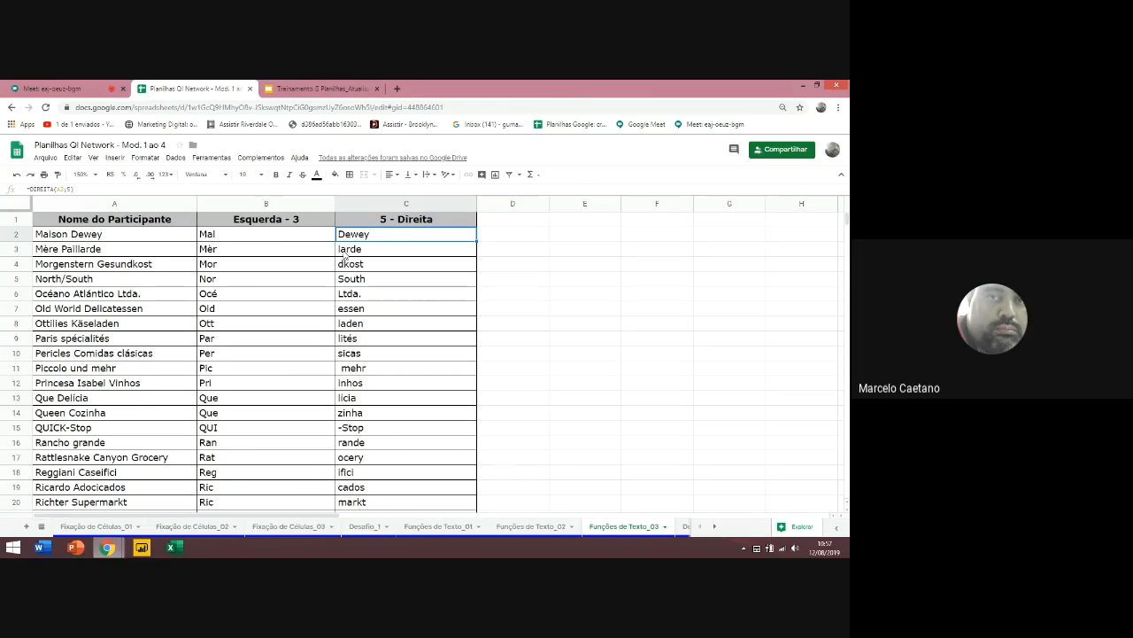
On the Desafio_2 sheet, enter =EXT.TEXTO(A2;7;6) in B2 to extract the word LPI101 from A2
{"action": "left_click", "coordinate": [684, 526]}
{"action": "left_click", "coordinate": [683, 526]}
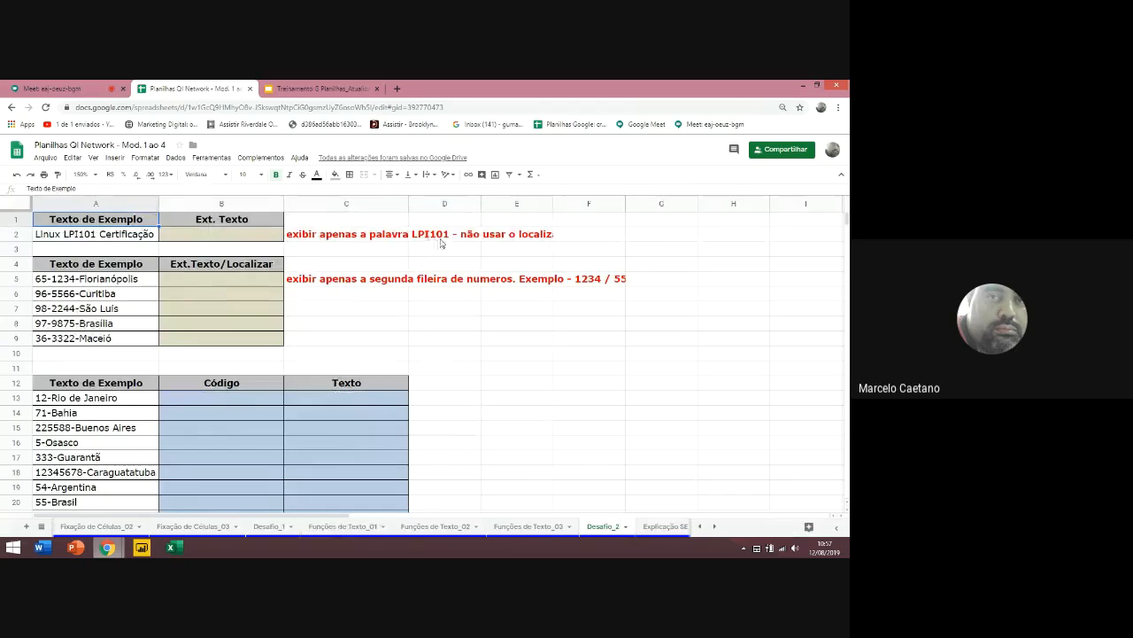
{"action": "left_click", "coordinate": [225, 233]}
{"action": "type", "text": "="}
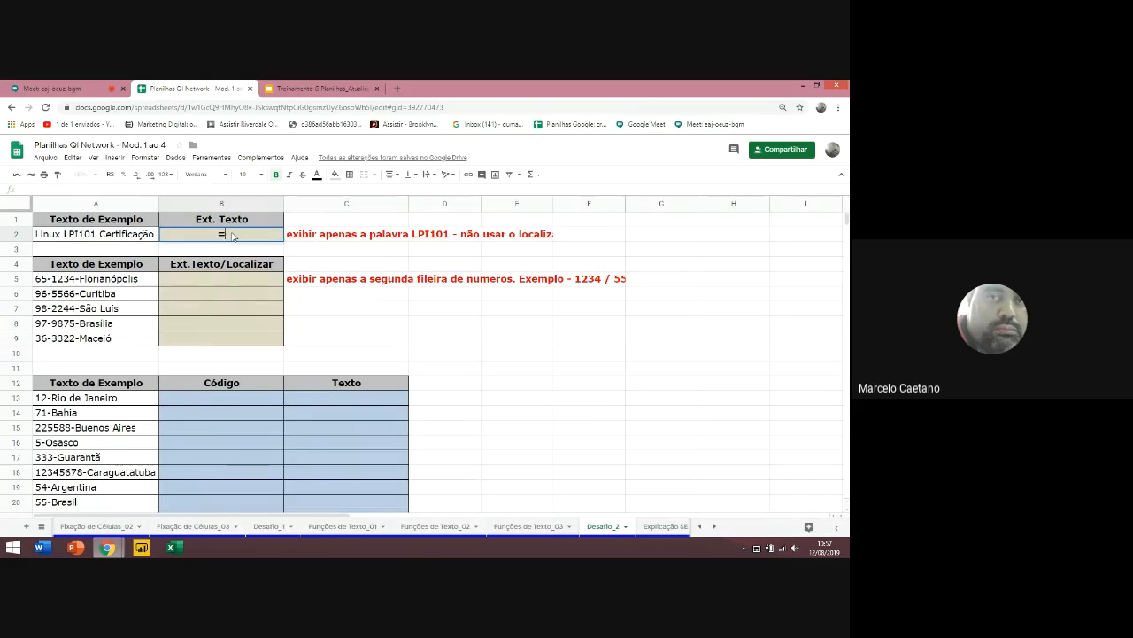
{"action": "type", "text": "EXT.TEXTO("}
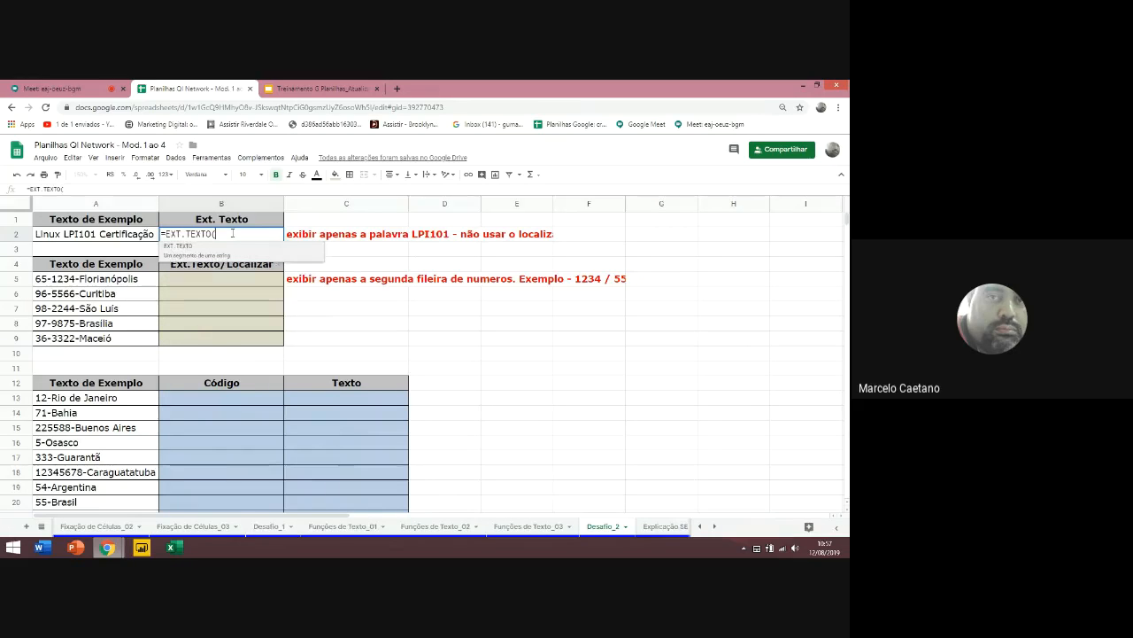
{"action": "type", "text": "A2"}
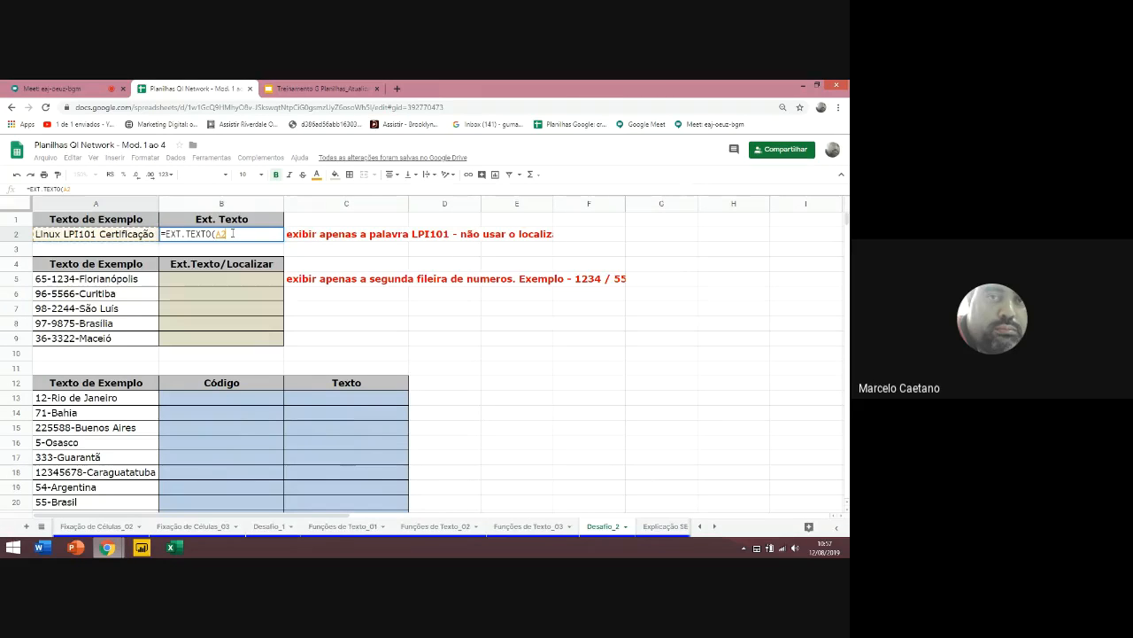
{"action": "type", "text": ";"}
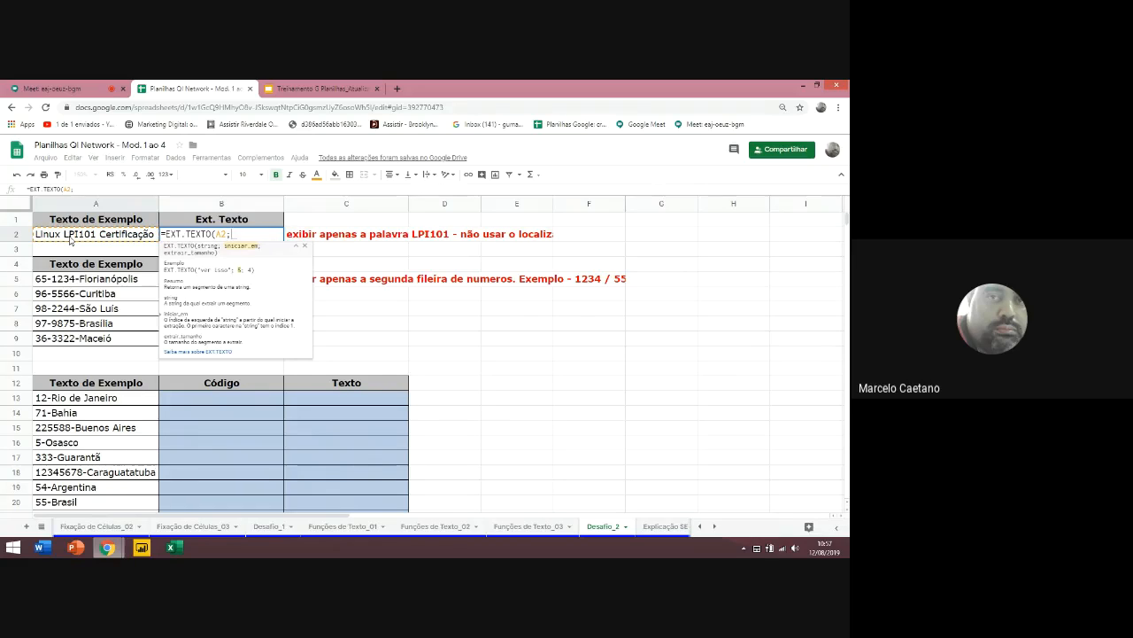
{"action": "type", "text": "7;6"}
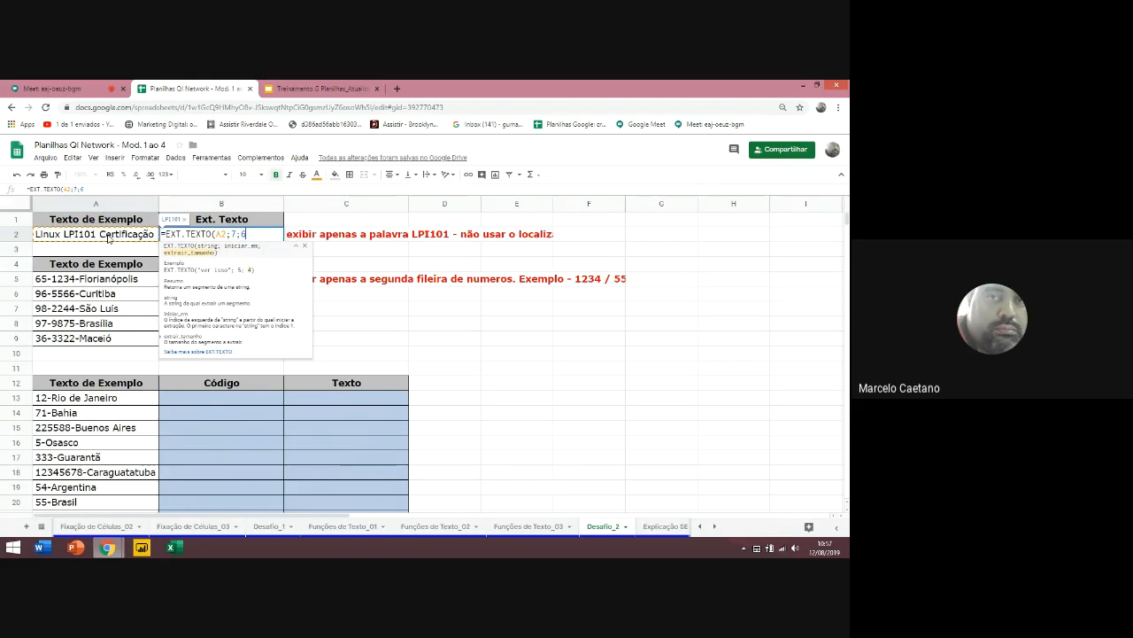
{"action": "key", "text": "Return"}
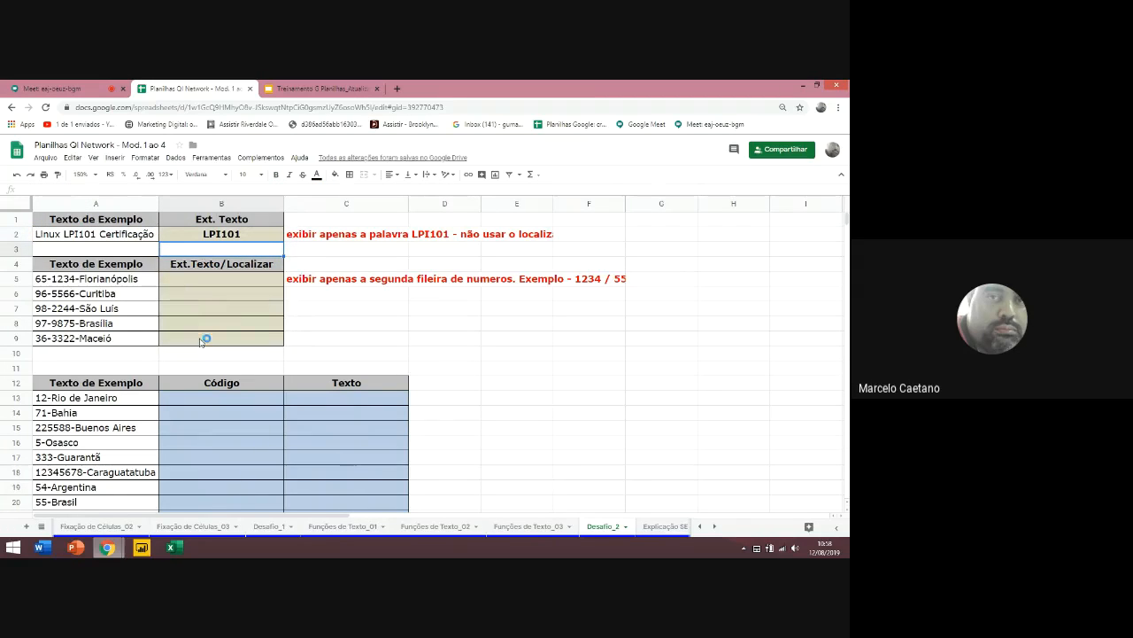
Prefix the B2 formula with an apostrophe so the cell displays it as text
{"action": "double_click", "coordinate": [251, 235]}
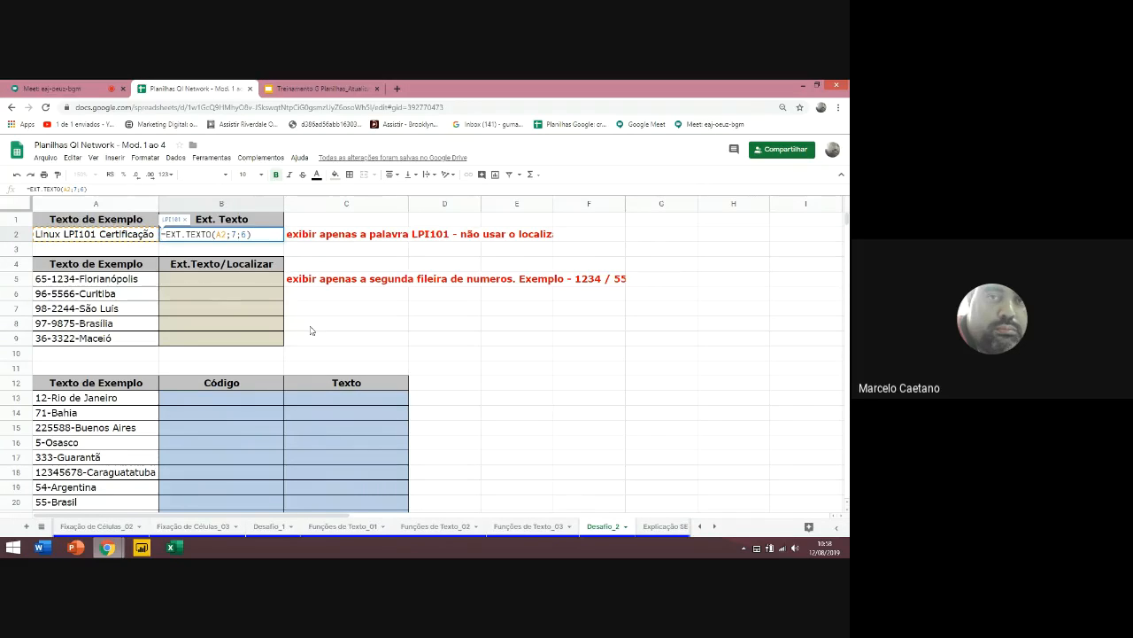
{"action": "type", "text": "'"}
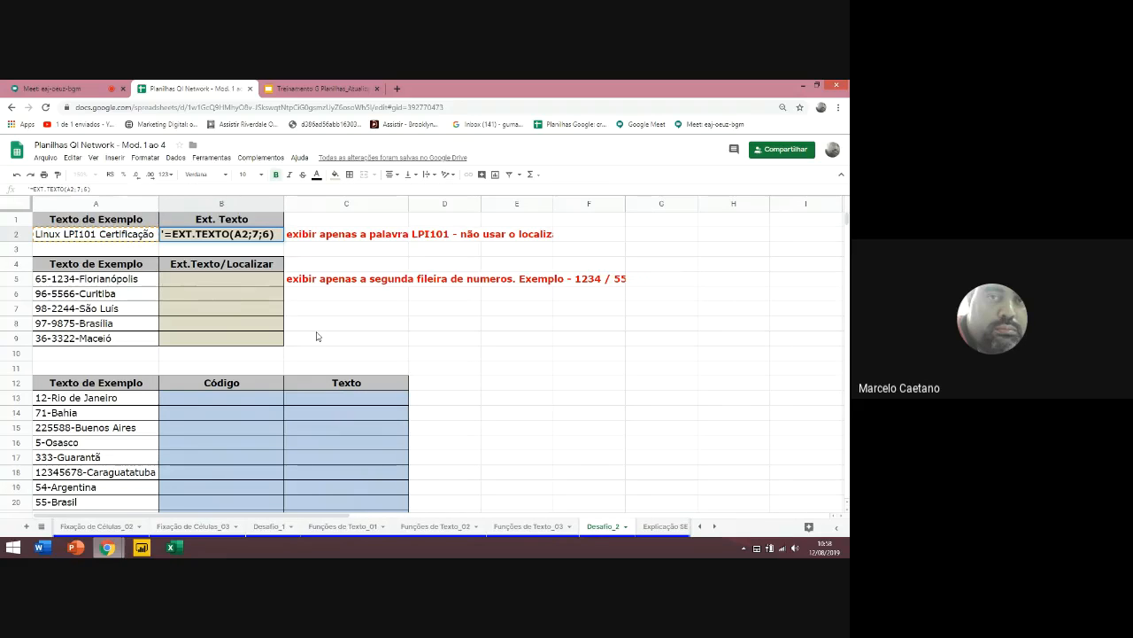
{"action": "key", "text": "Return"}
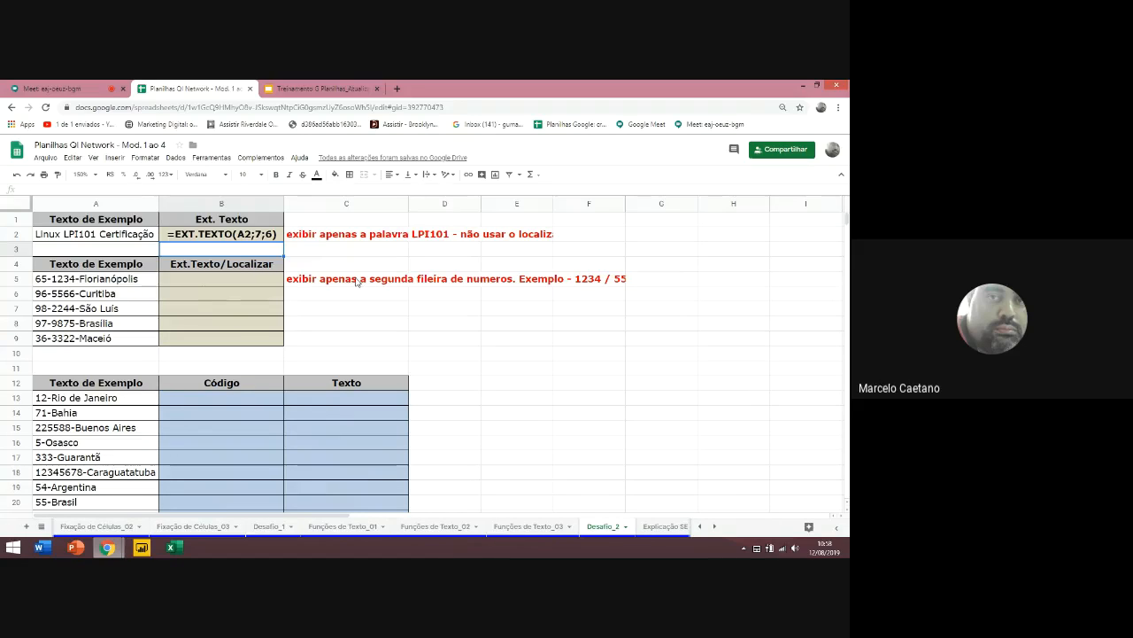
Start an EXT.TEXTO formula in B5 with A5 as the text to extract from
{"action": "left_click", "coordinate": [202, 279]}
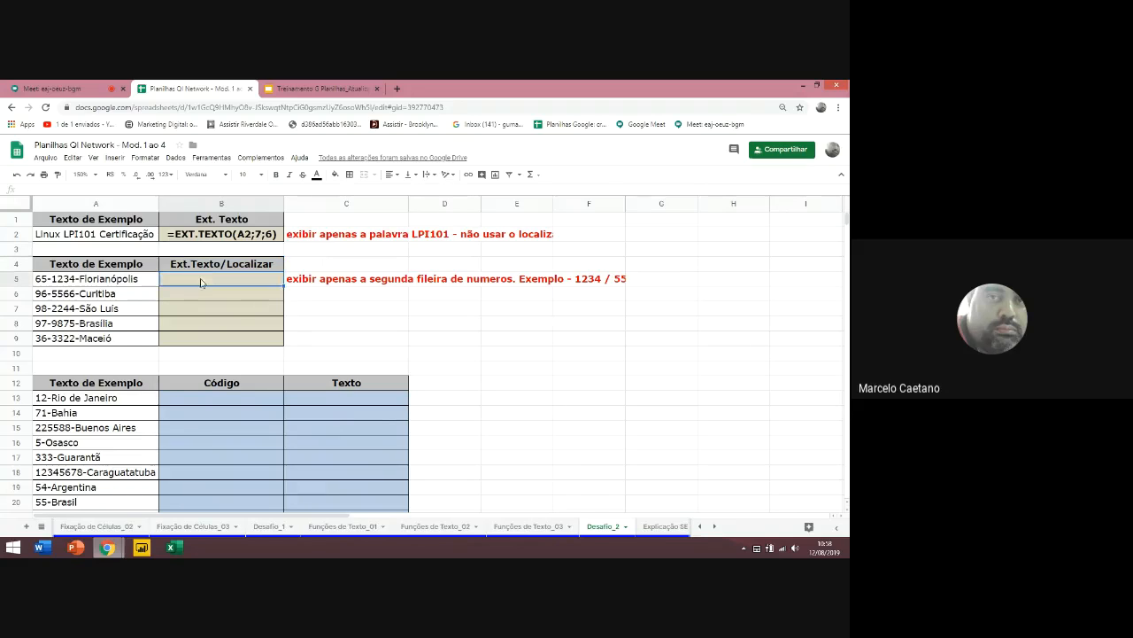
{"action": "type", "text": "="}
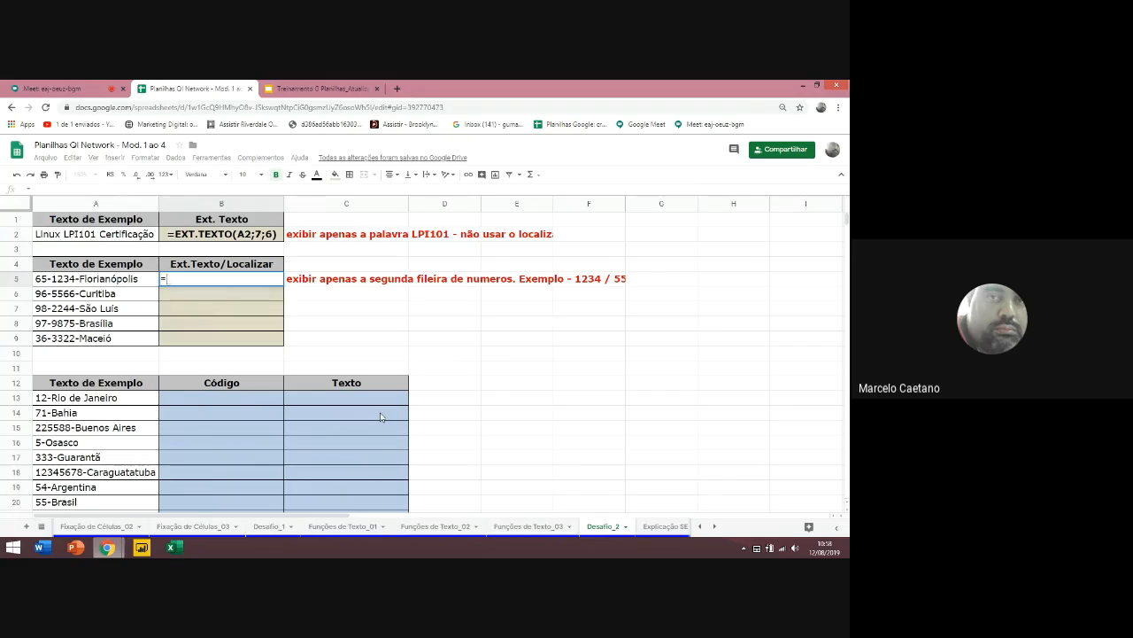
{"action": "type", "text": "ext"}
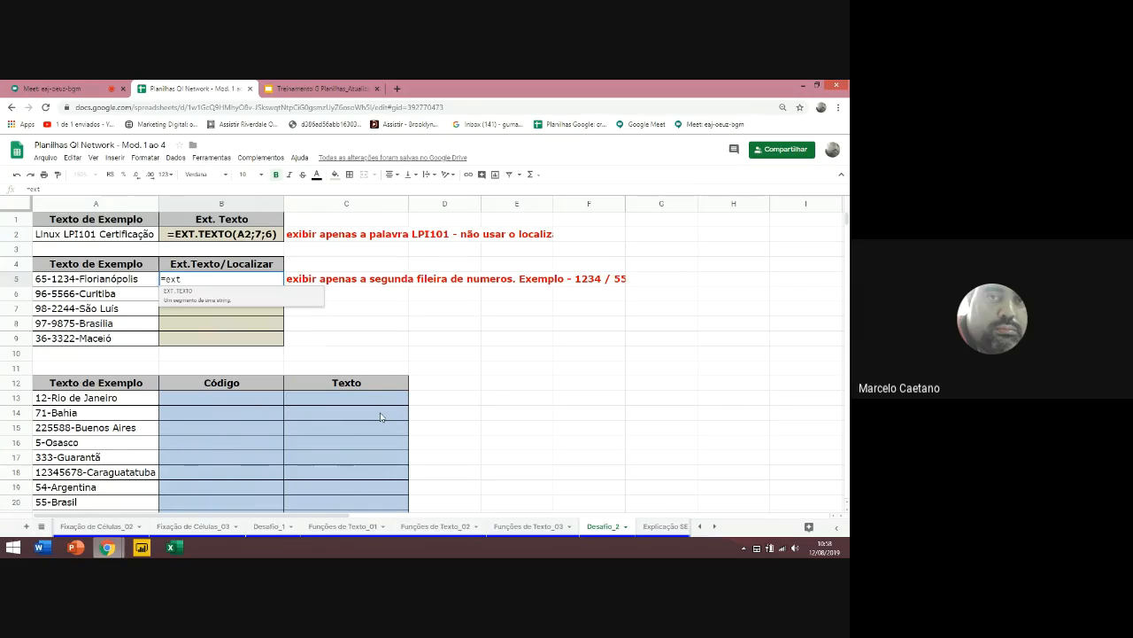
{"action": "key", "text": "Tab"}
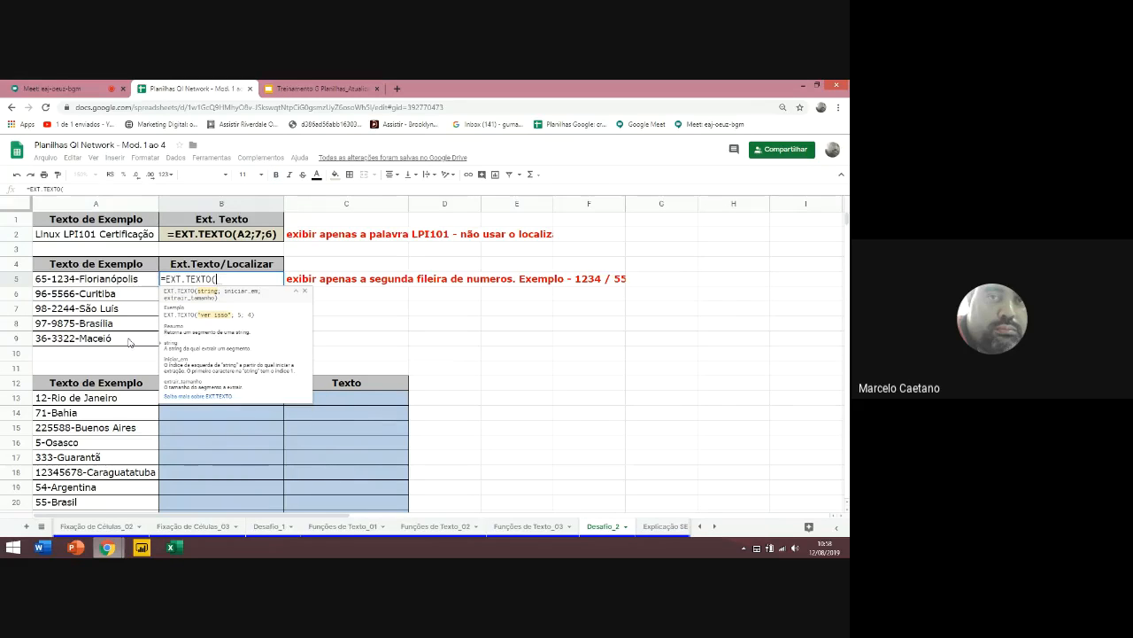
{"action": "left_click", "coordinate": [95, 282]}
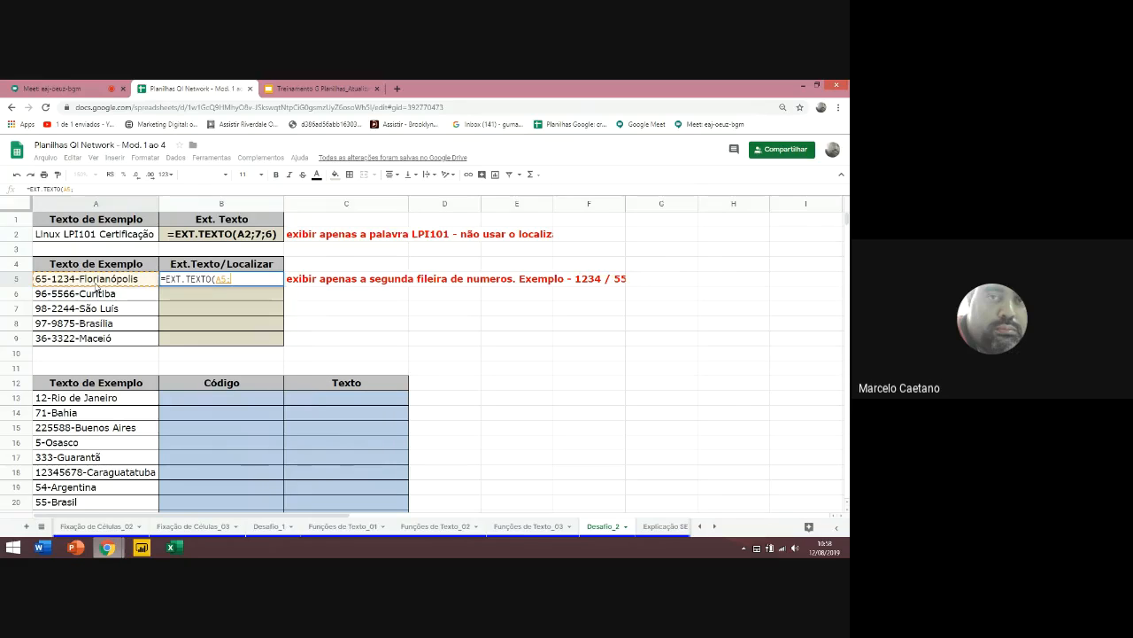
{"action": "type", "text": ";"}
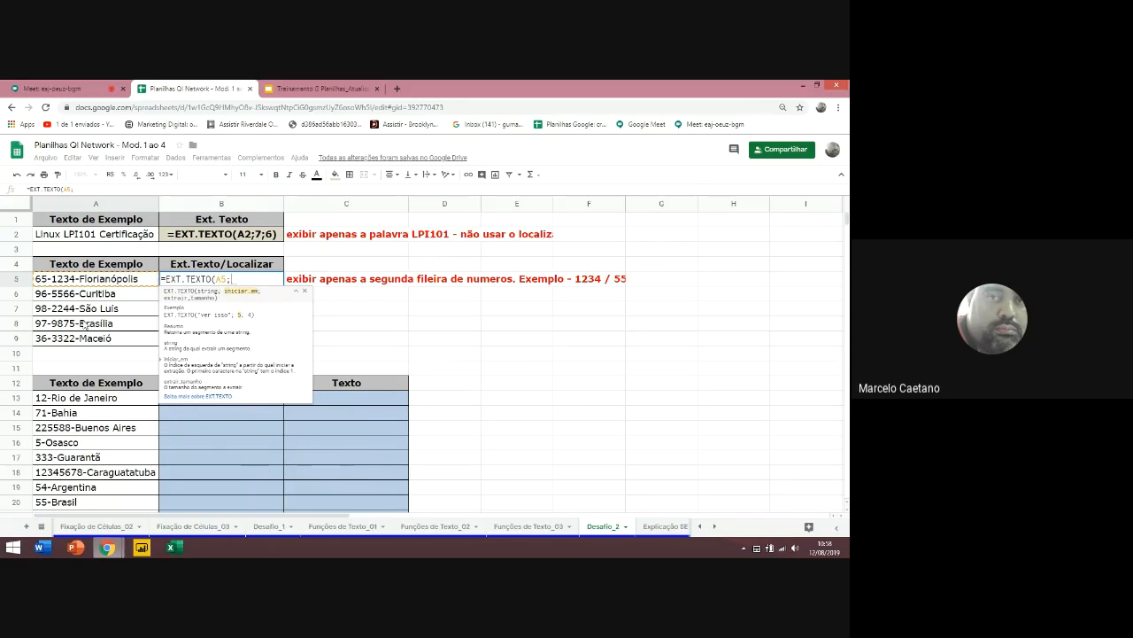
Complete the B5 formula with LOCALIZAR("-";A5;1)+1 as the start position and 4 as the number of characters
{"action": "type", "text": "localu"}
{"action": "key", "text": "BackSpace"}
{"action": "type", "text": "i"}
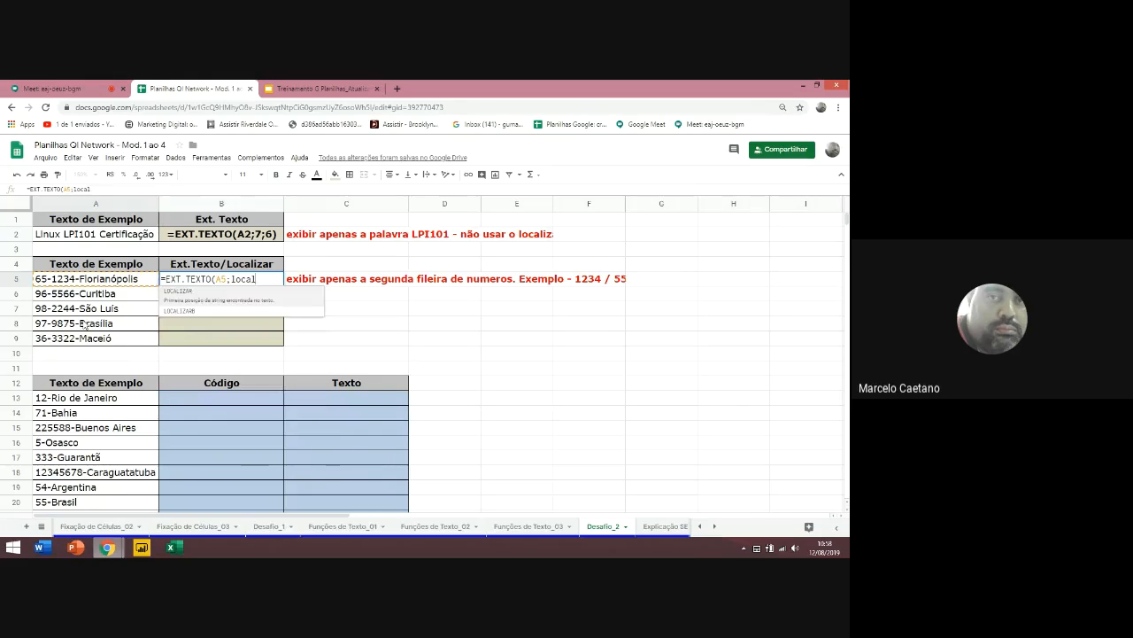
{"action": "key", "text": "Tab"}
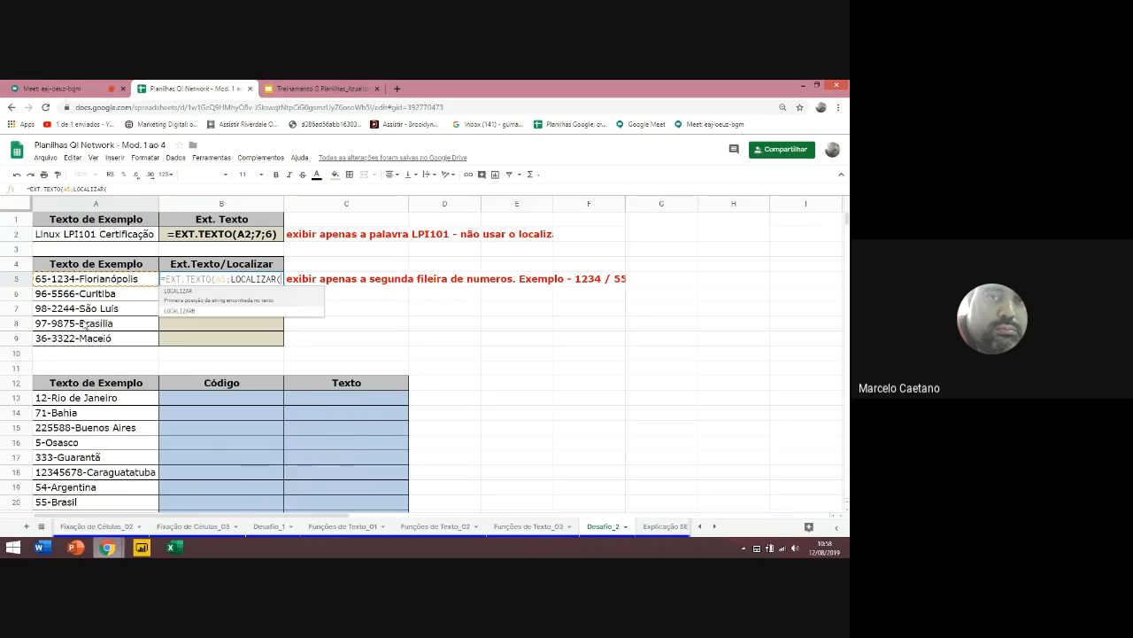
{"action": "type", "text": "\""}
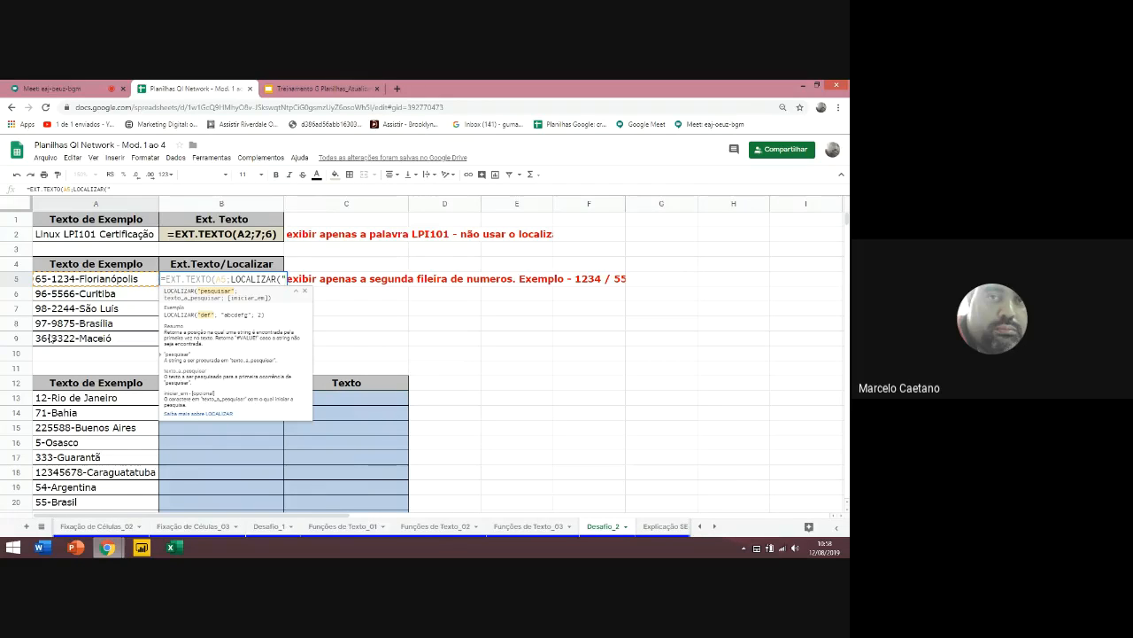
{"action": "type", "text": "-\";"}
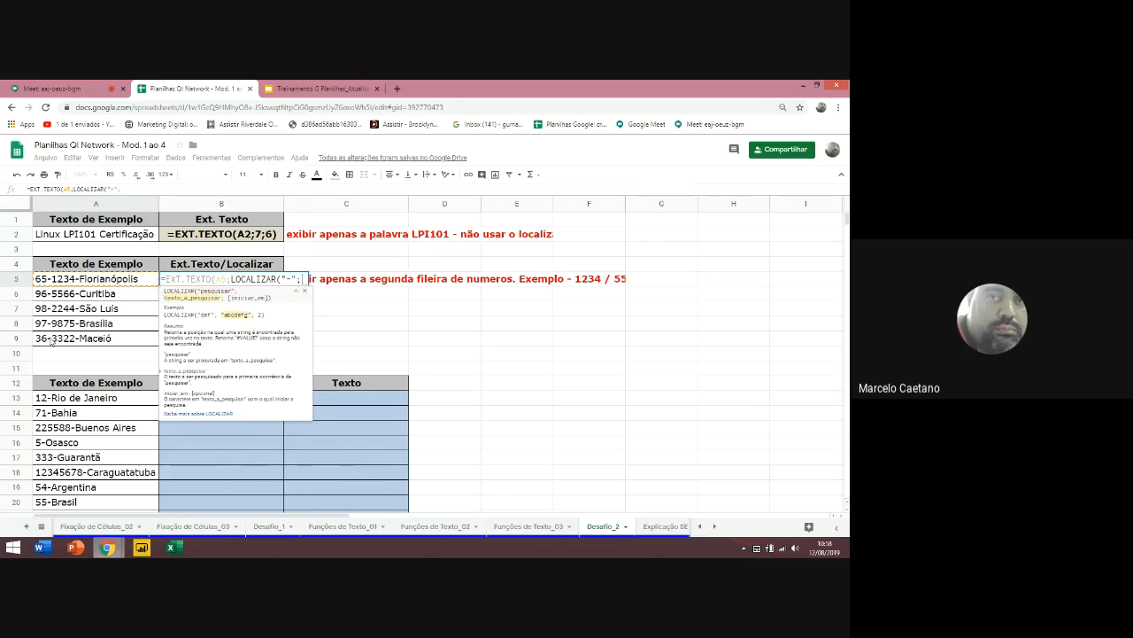
{"action": "type", "text": "a"}
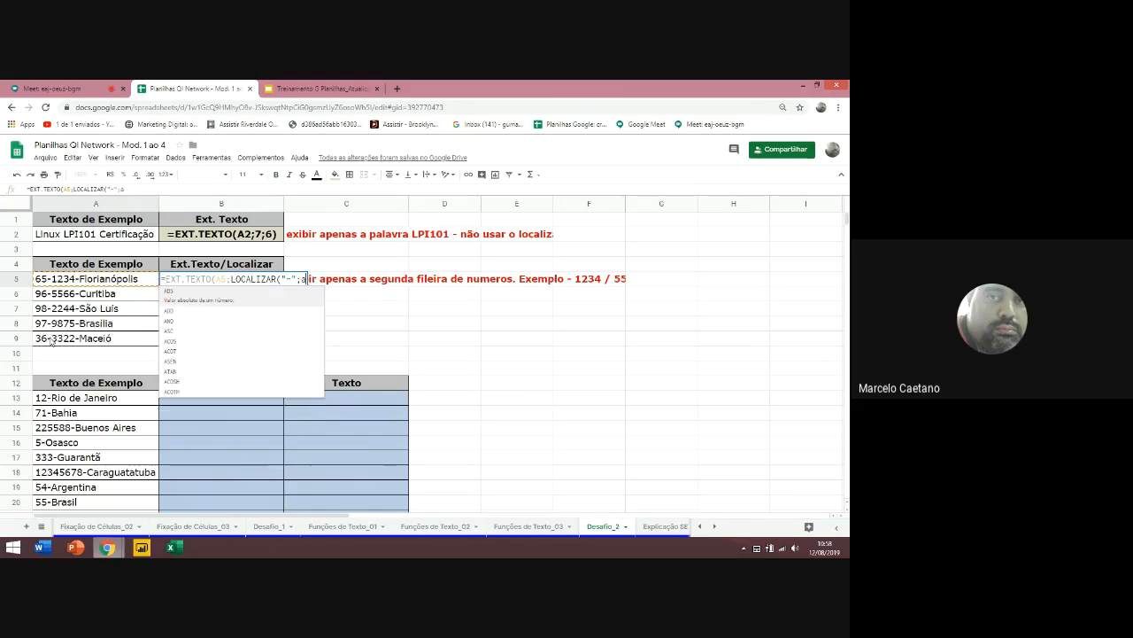
{"action": "type", "text": "5;"}
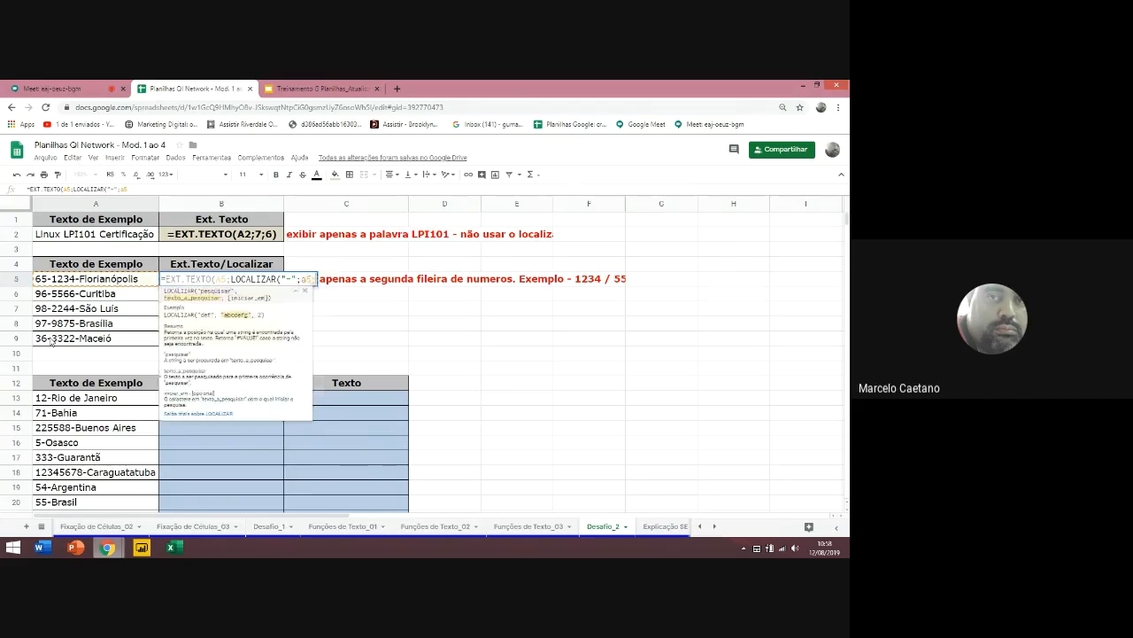
{"action": "type", "text": "1)"}
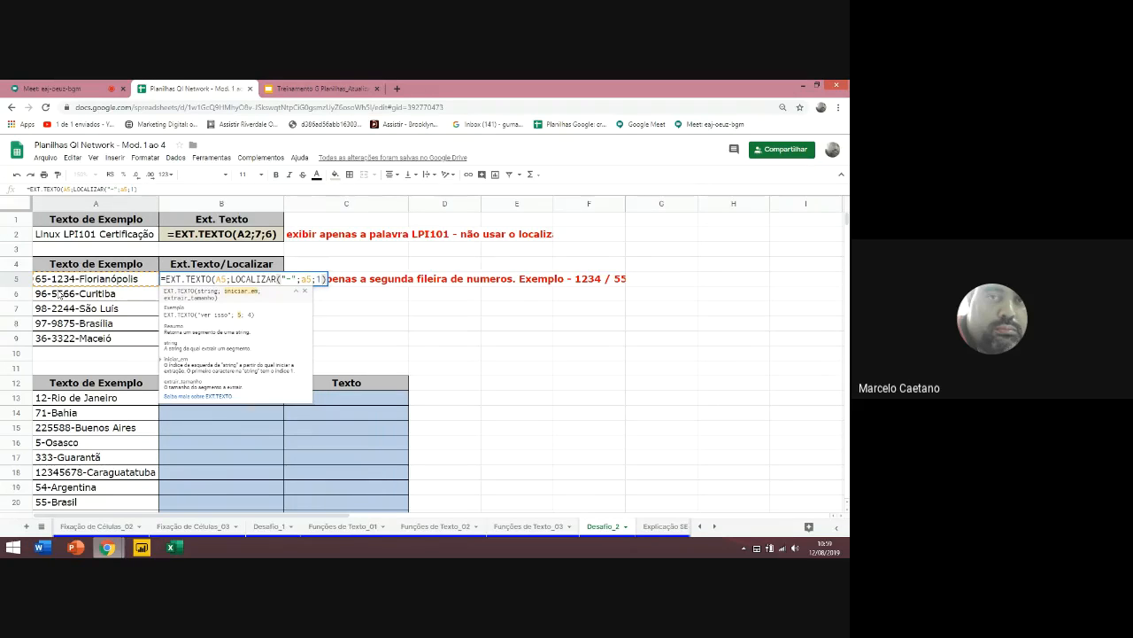
{"action": "type", "text": "+"}
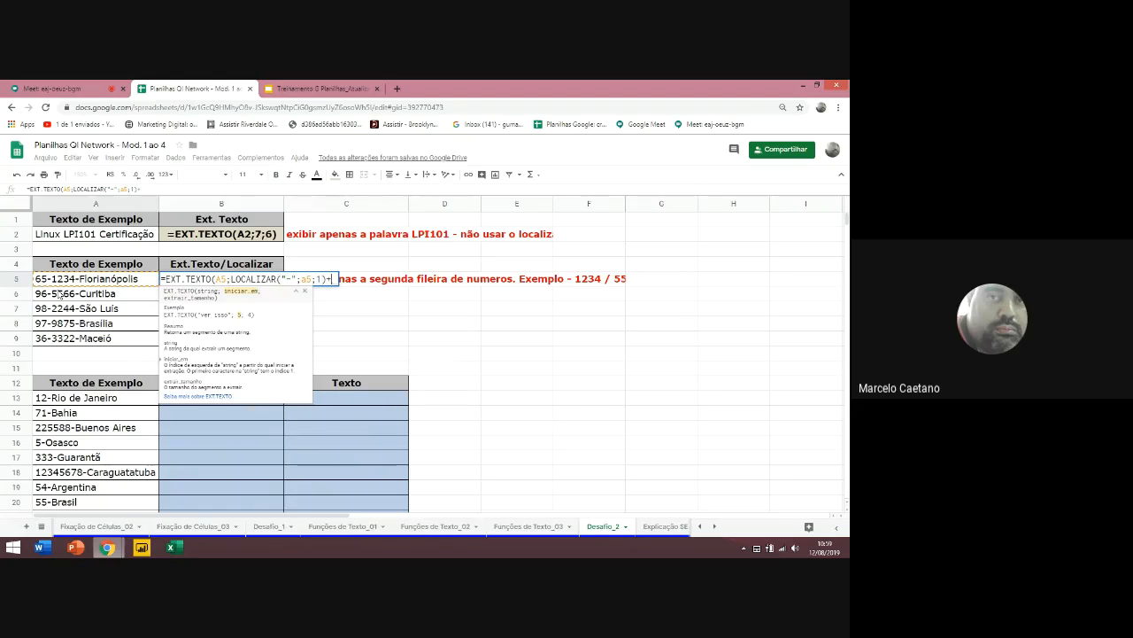
{"action": "type", "text": "1;4)"}
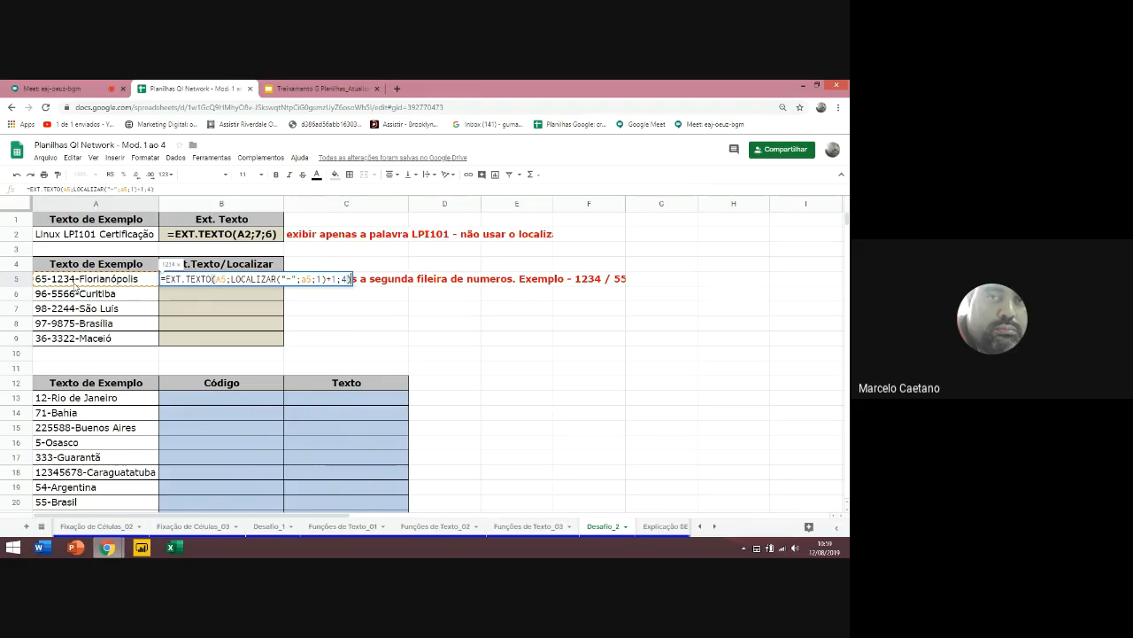
{"action": "key", "text": "Return"}
Review the B5 formula and fill it down the Ext.Texto/Localizar column to B9
{"action": "left_click", "coordinate": [237, 281]}
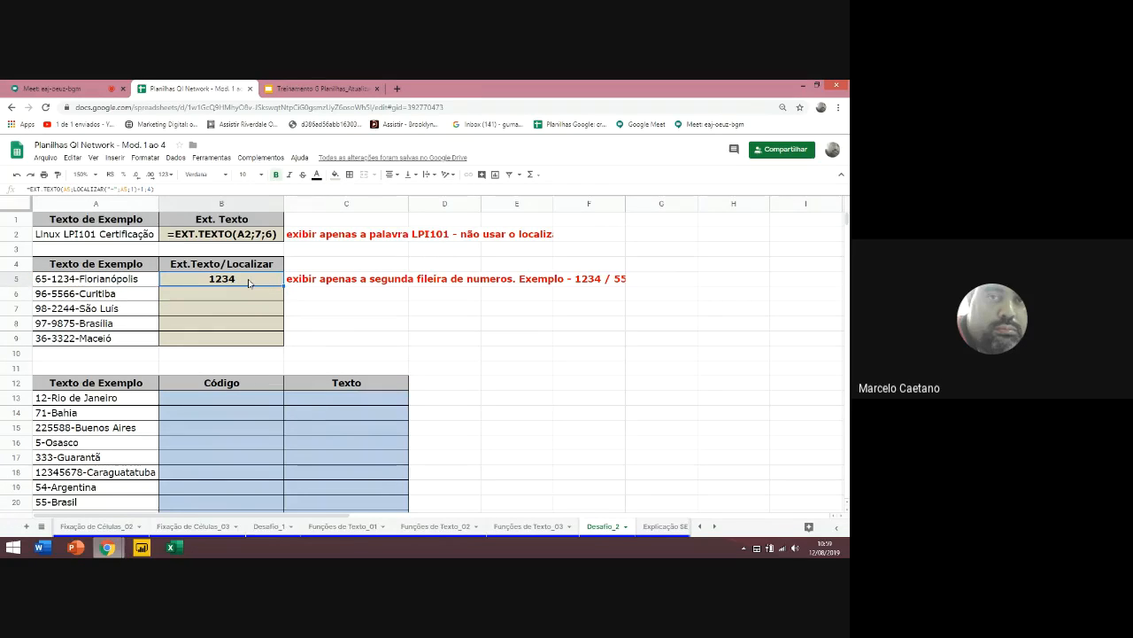
{"action": "double_click", "coordinate": [237, 280]}
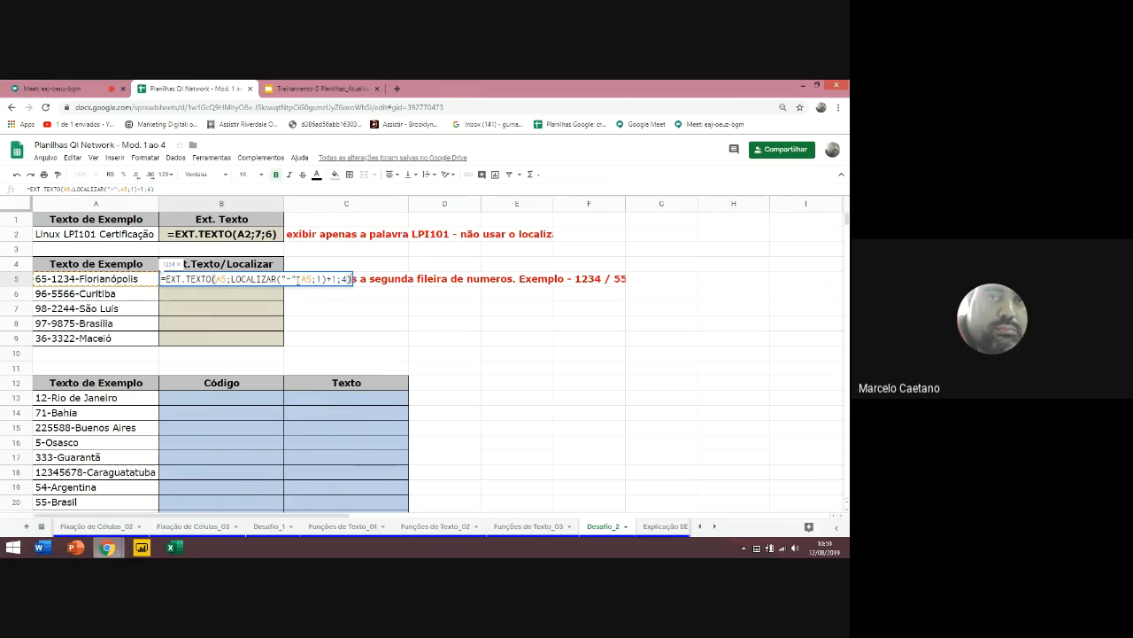
{"action": "key", "text": "Return"}
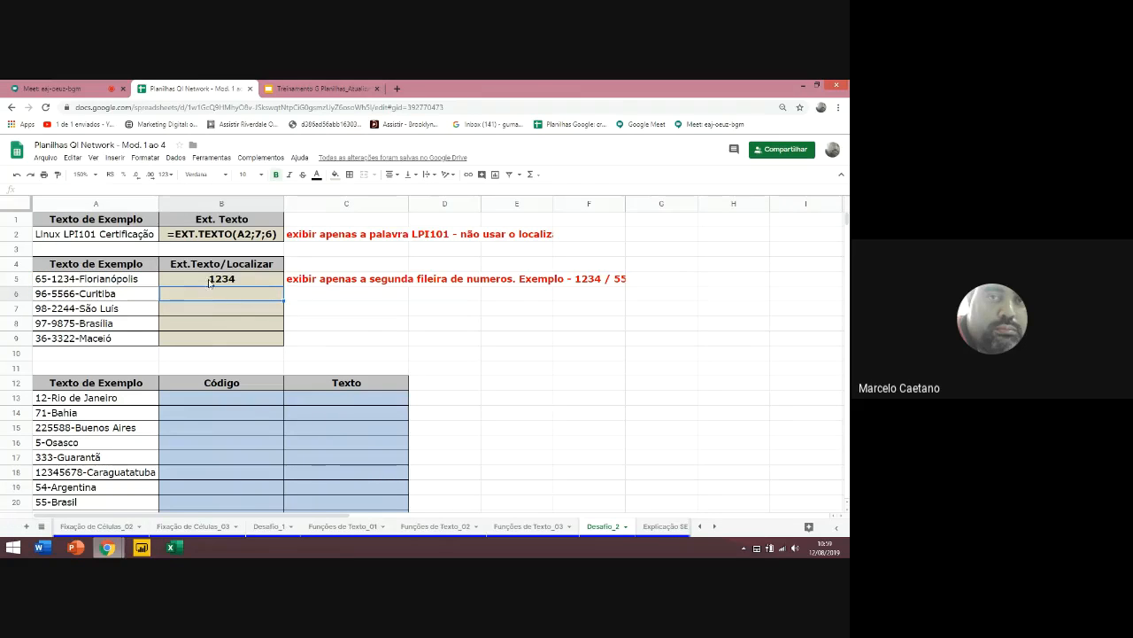
{"action": "left_click", "coordinate": [211, 279]}
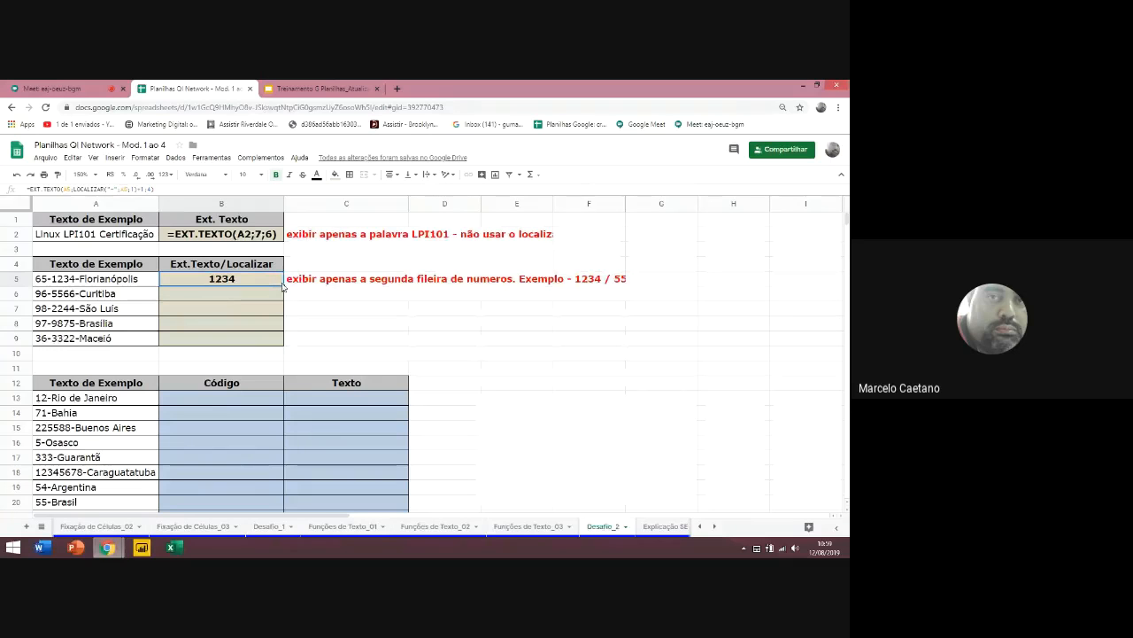
{"action": "left_click_drag", "start_coordinate": [283, 286], "coordinate": [284, 343]}
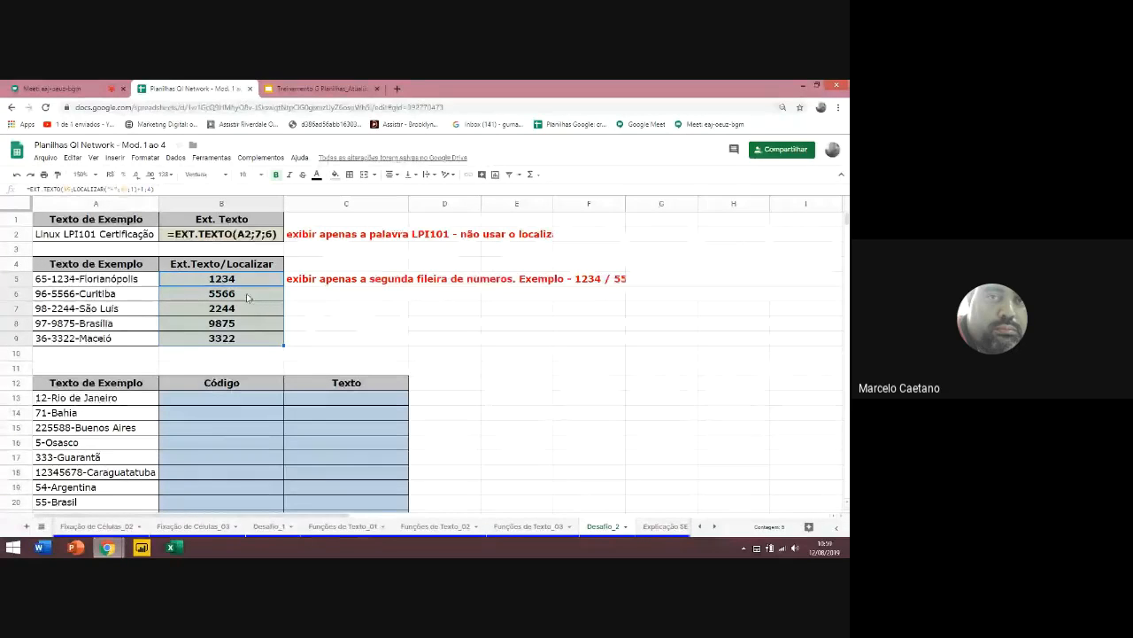
Examine the third exercise's sample texts from A13 down and its empty Código and Texto columns
{"action": "scroll", "coordinate": [251, 299], "scroll_direction": "down", "scroll_amount": 3}
{"action": "scroll", "coordinate": [250, 297], "scroll_direction": "down", "scroll_amount": 1}
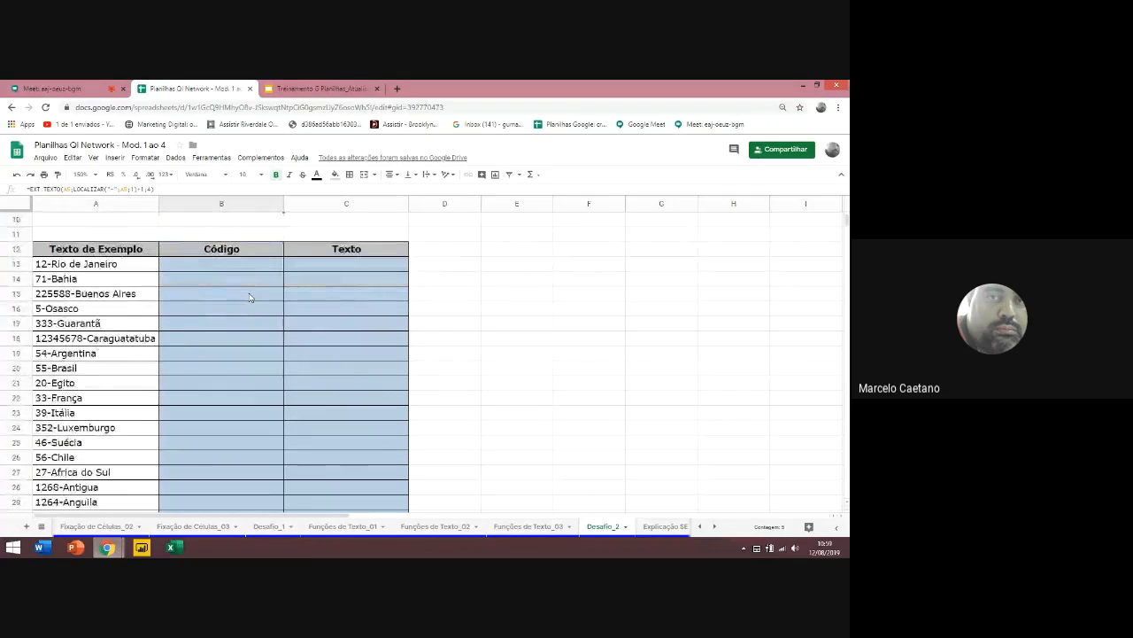
{"action": "left_click", "coordinate": [243, 265]}
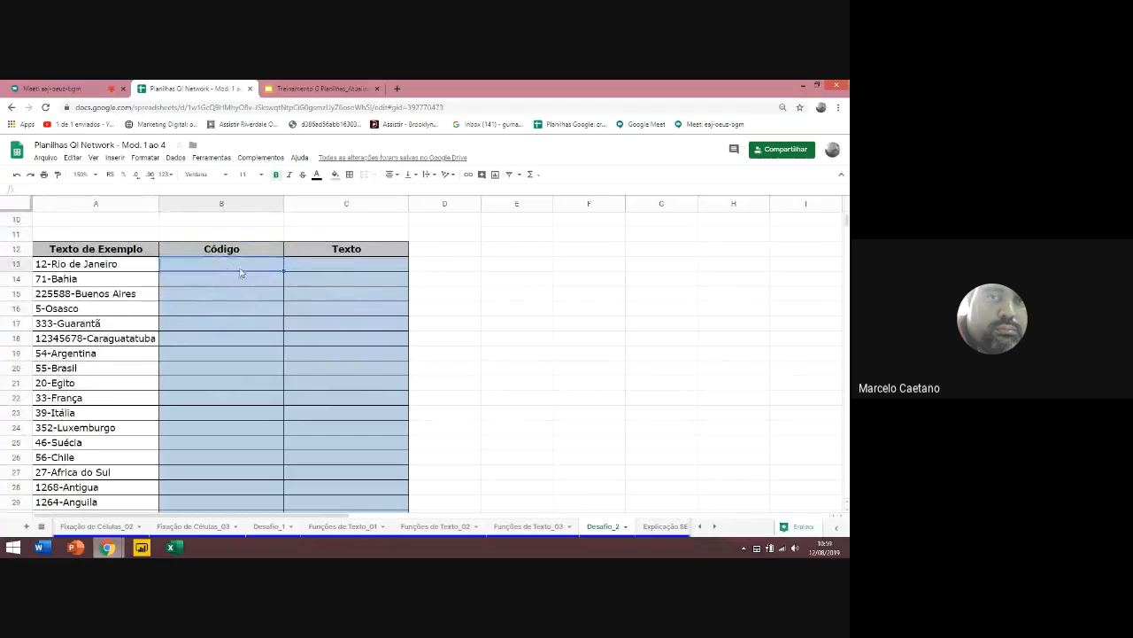
{"action": "left_click", "coordinate": [346, 270]}
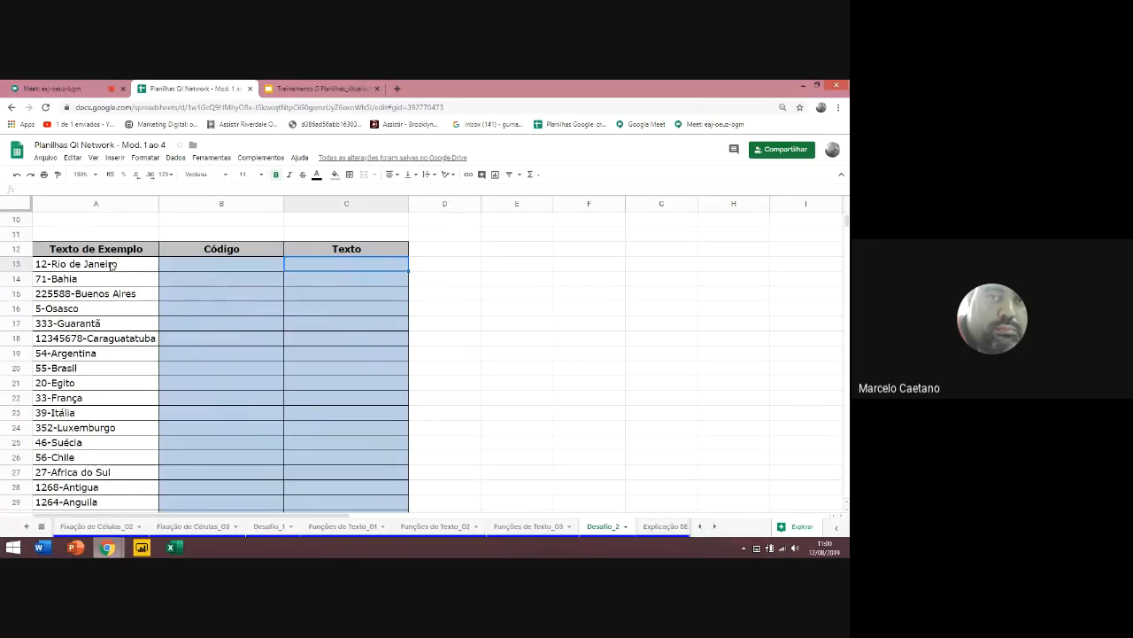
{"action": "left_click_drag", "start_coordinate": [111, 265], "coordinate": [74, 476]}
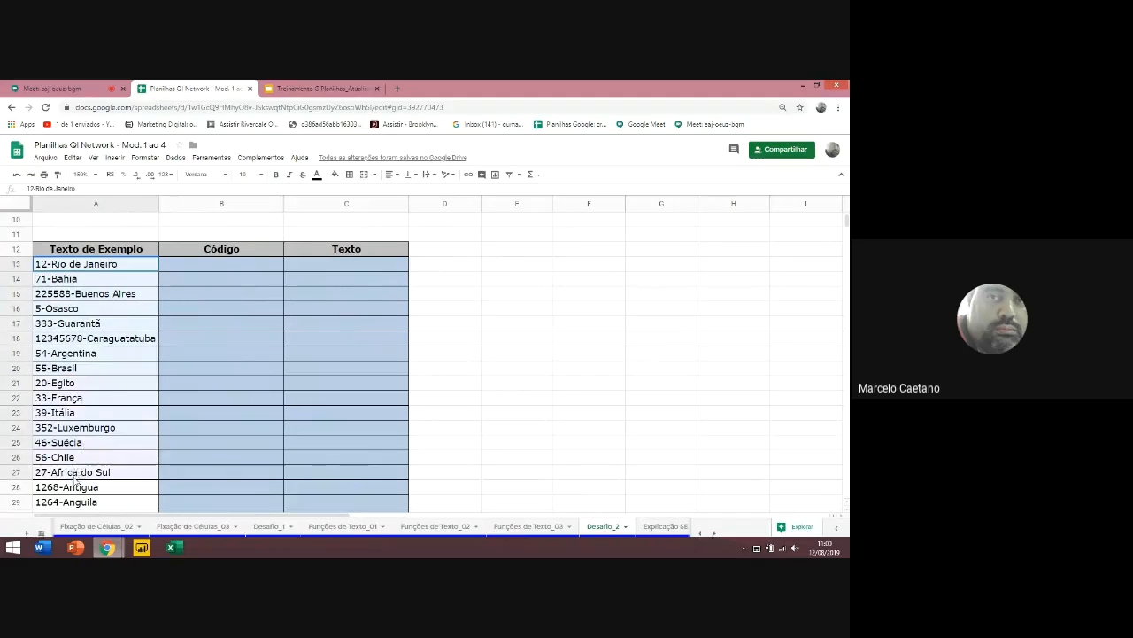
{"action": "left_click", "coordinate": [43, 276]}
{"action": "left_click", "coordinate": [43, 296]}
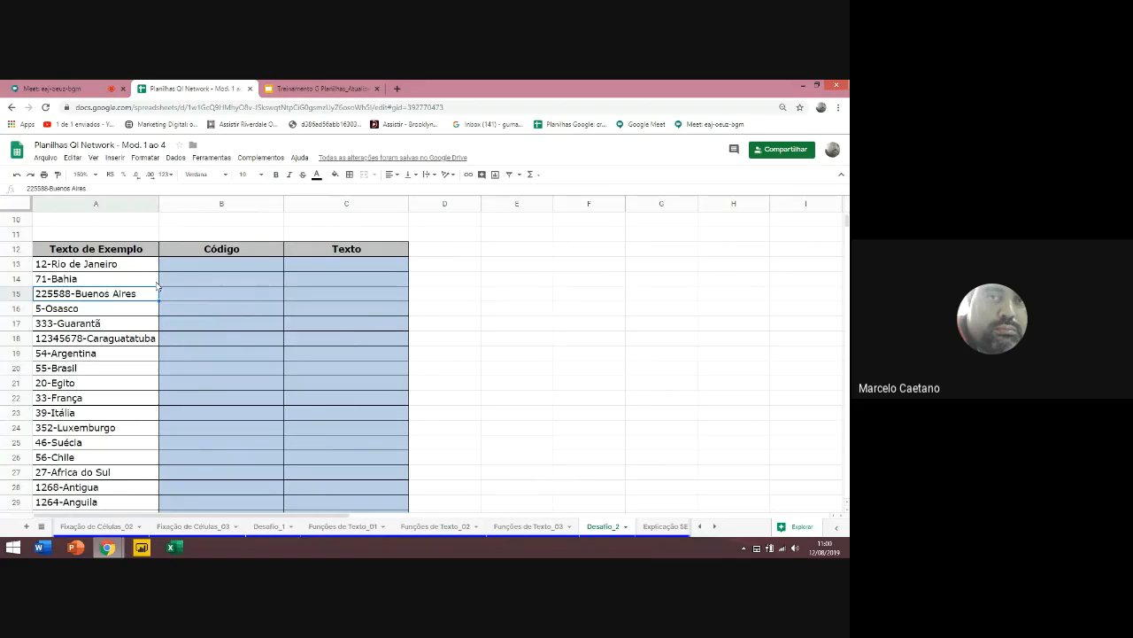
{"action": "left_click", "coordinate": [156, 280]}
{"action": "left_click", "coordinate": [202, 270]}
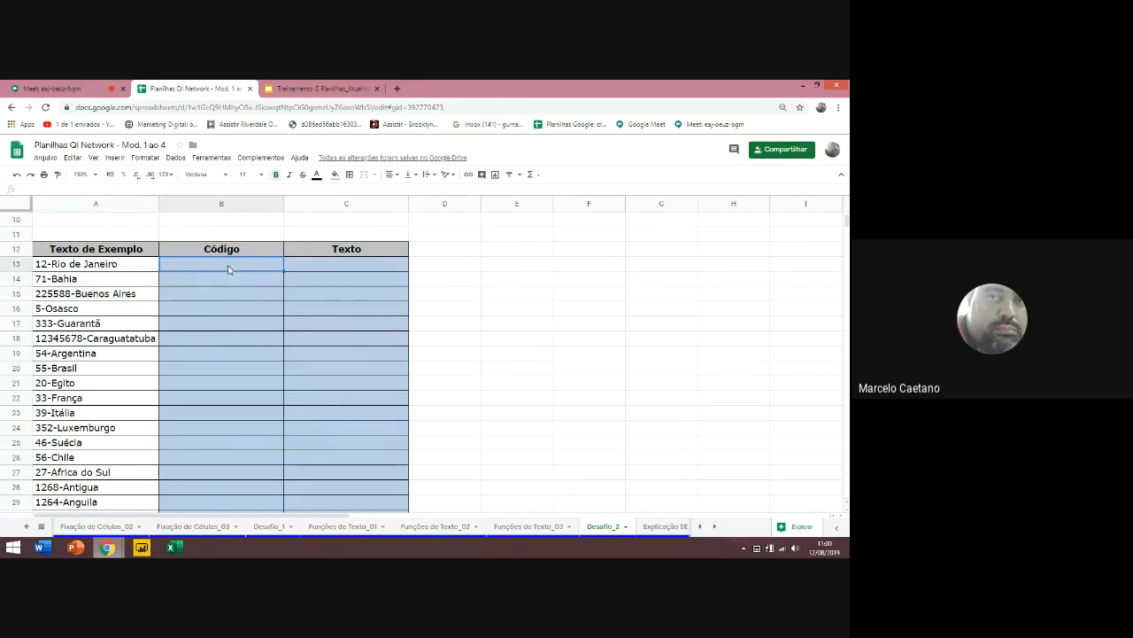
{"action": "left_click", "coordinate": [312, 266]}
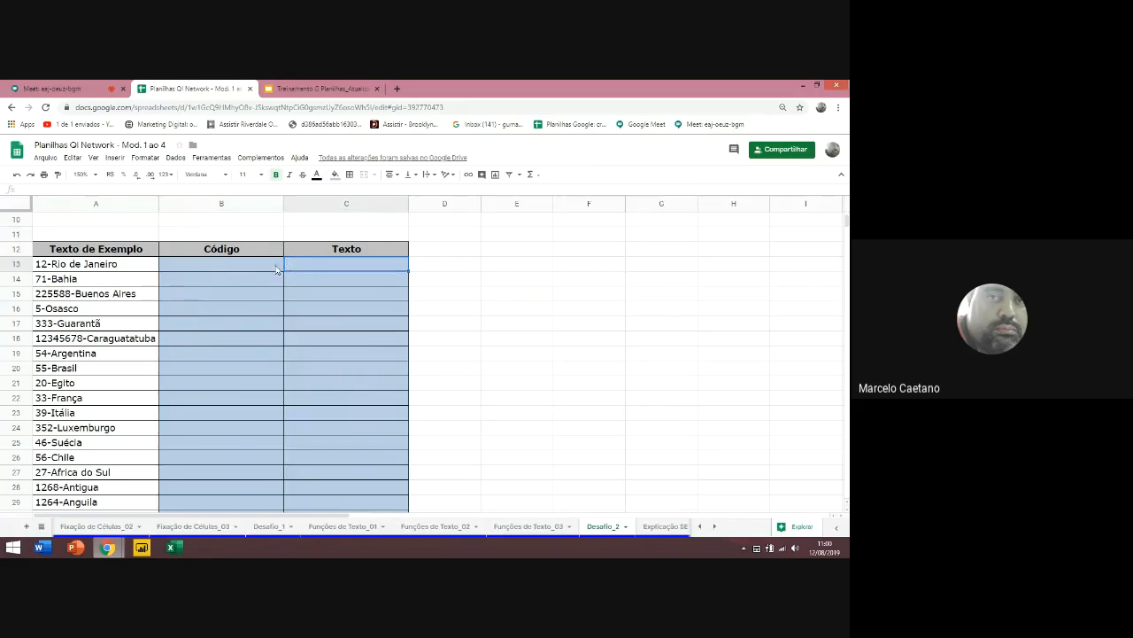
{"action": "left_click", "coordinate": [268, 266]}
{"action": "left_click", "coordinate": [288, 269]}
{"action": "left_click", "coordinate": [235, 268]}
{"action": "left_click", "coordinate": [340, 272]}
Start an ESQUERDA formula in B13 with A13 as the text to extract from
{"action": "left_click", "coordinate": [238, 266]}
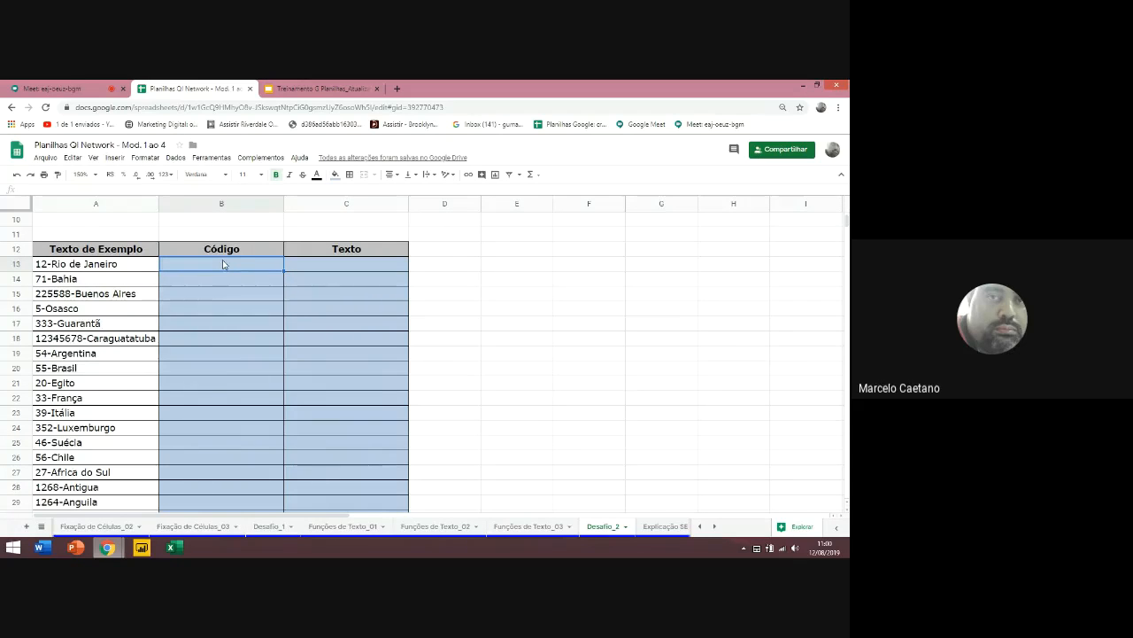
{"action": "type", "text": "=esqe"}
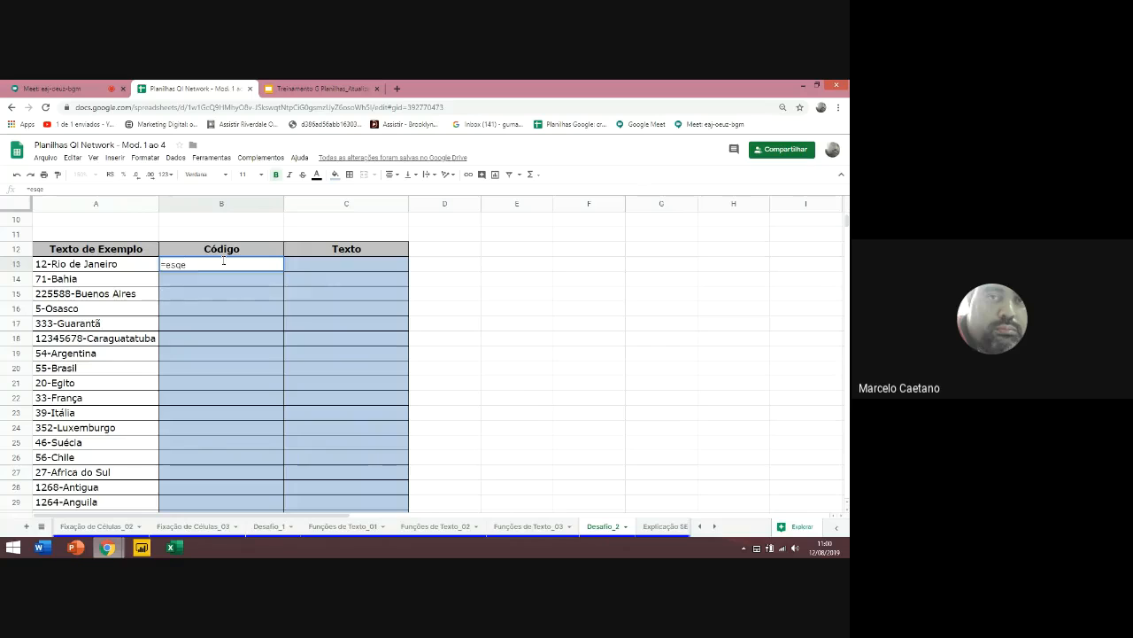
{"action": "key", "text": "BackSpace"}
{"action": "type", "text": "u"}
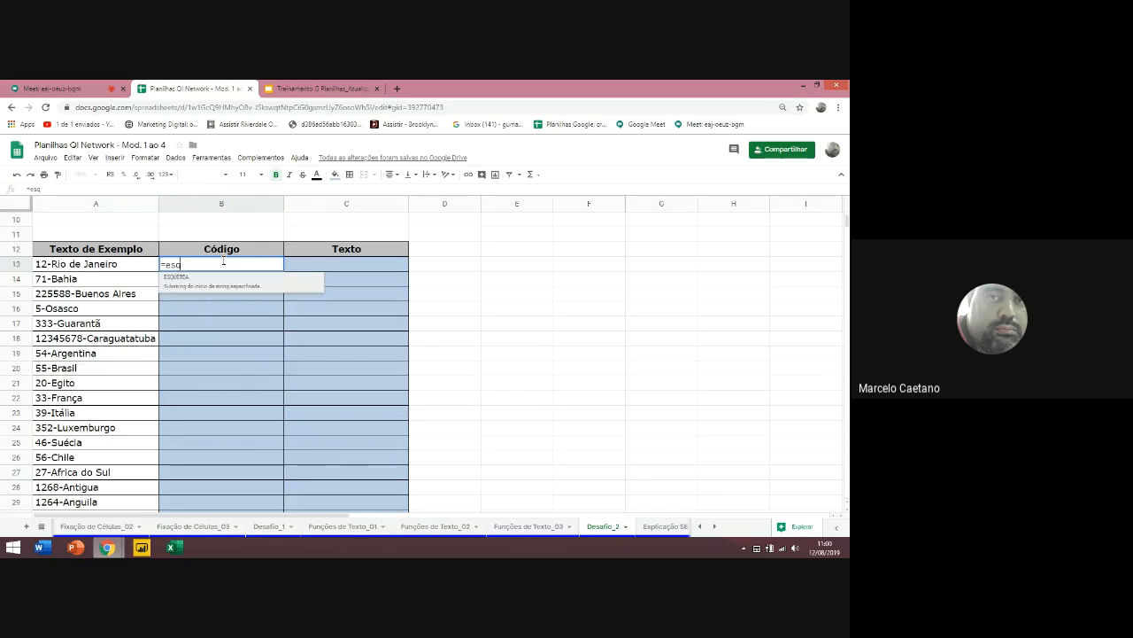
{"action": "key", "text": "Tab"}
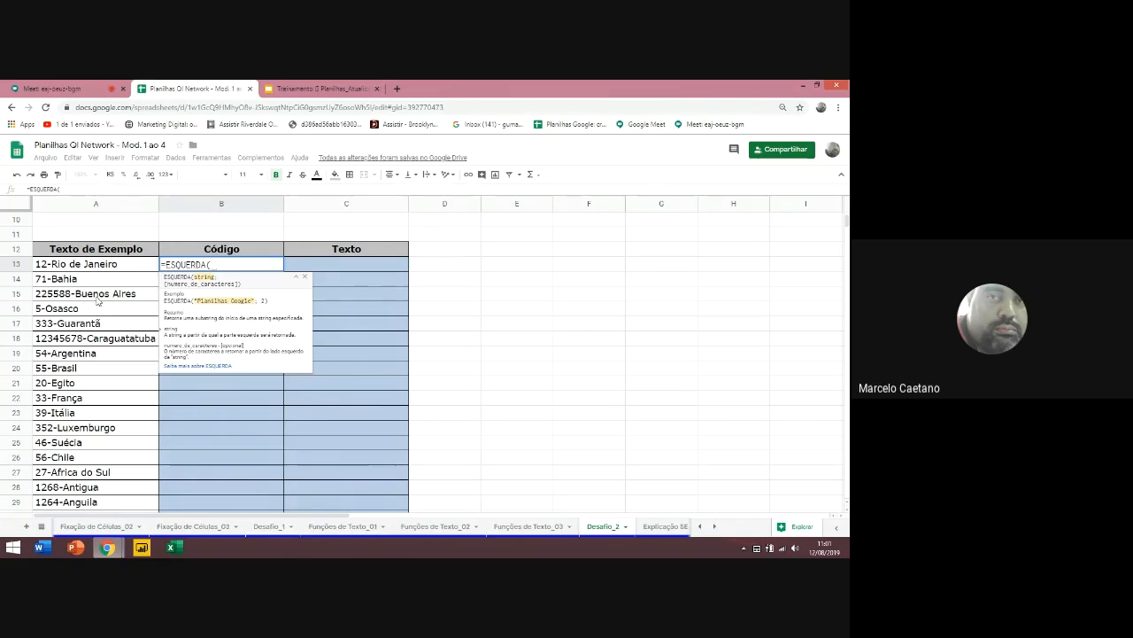
{"action": "left_click", "coordinate": [96, 269]}
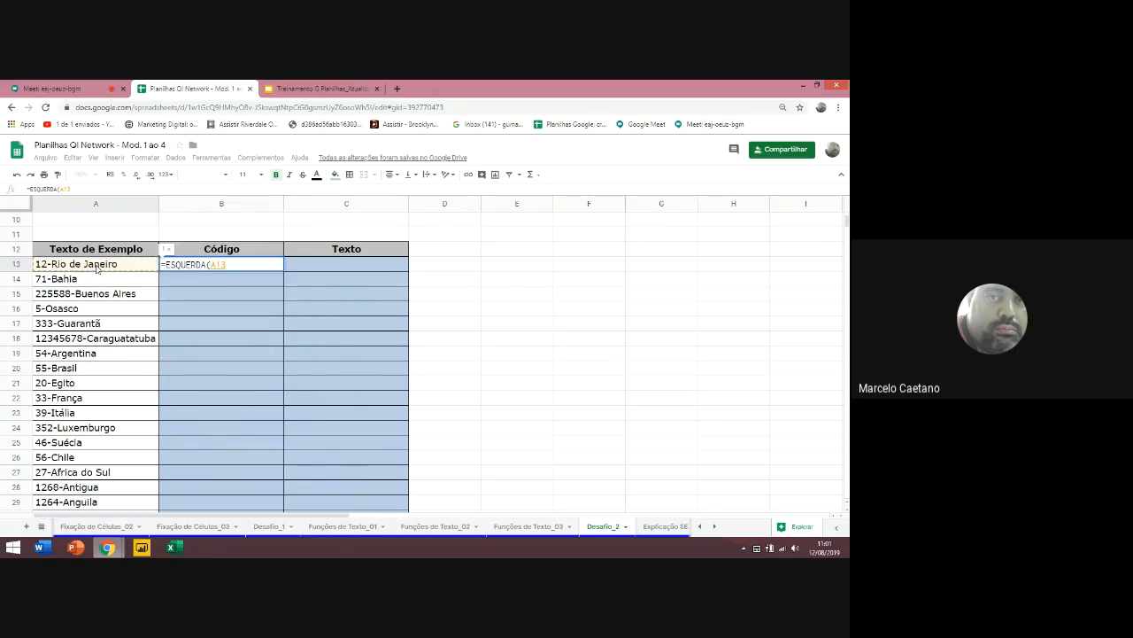
{"action": "type", "text": ";"}
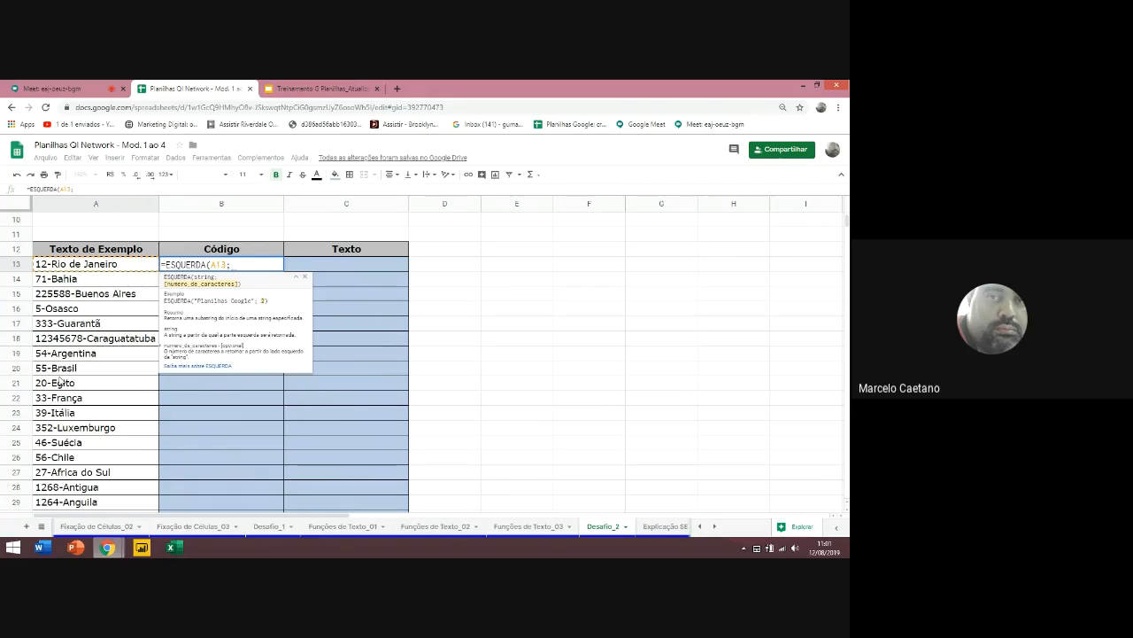
Complete the B13 formula with LOCALIZAR("-";A13;1)-1 as the number of characters and fill it down the Código column to B58
{"action": "type", "text": "LOCALIZAR("}
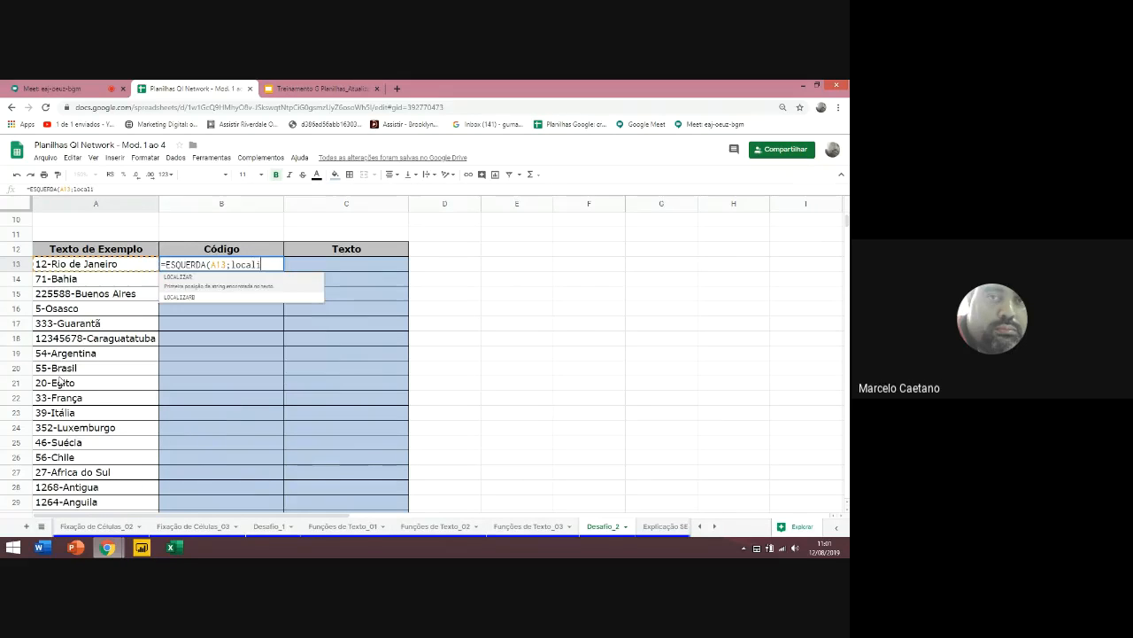
{"action": "type", "text": "\"-"}
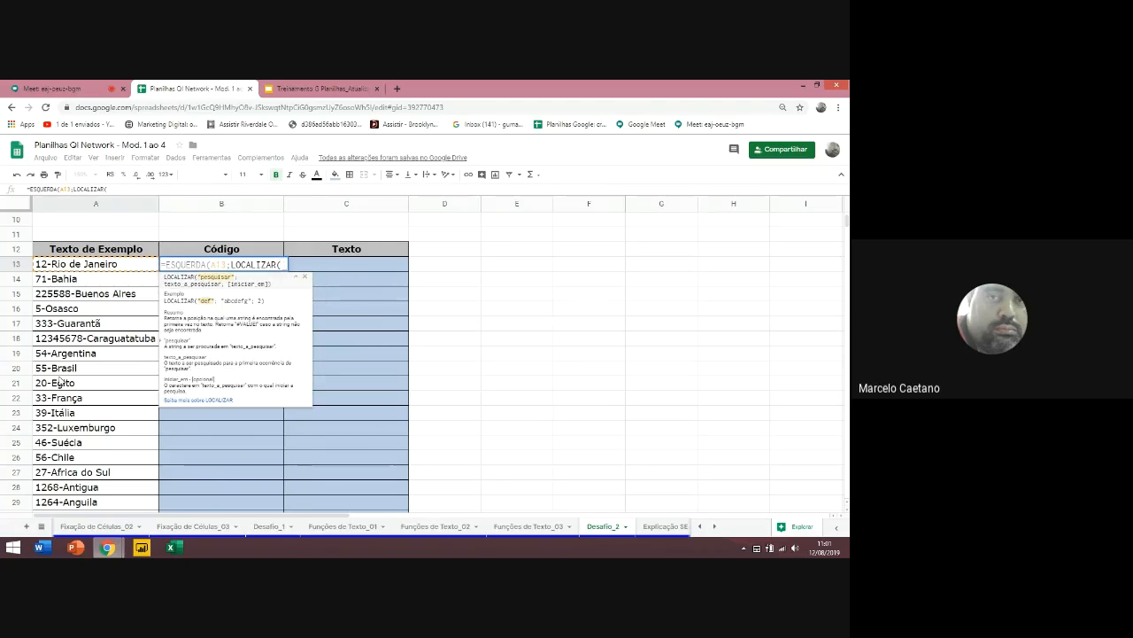
{"action": "type", "text": "\""}
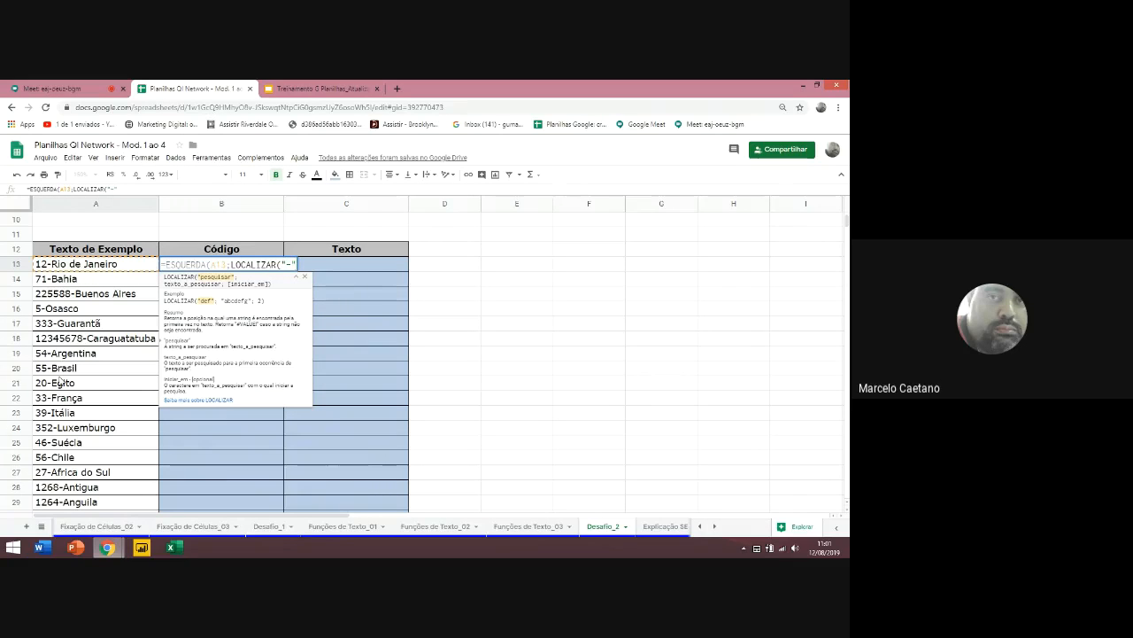
{"action": "type", "text": ";a"}
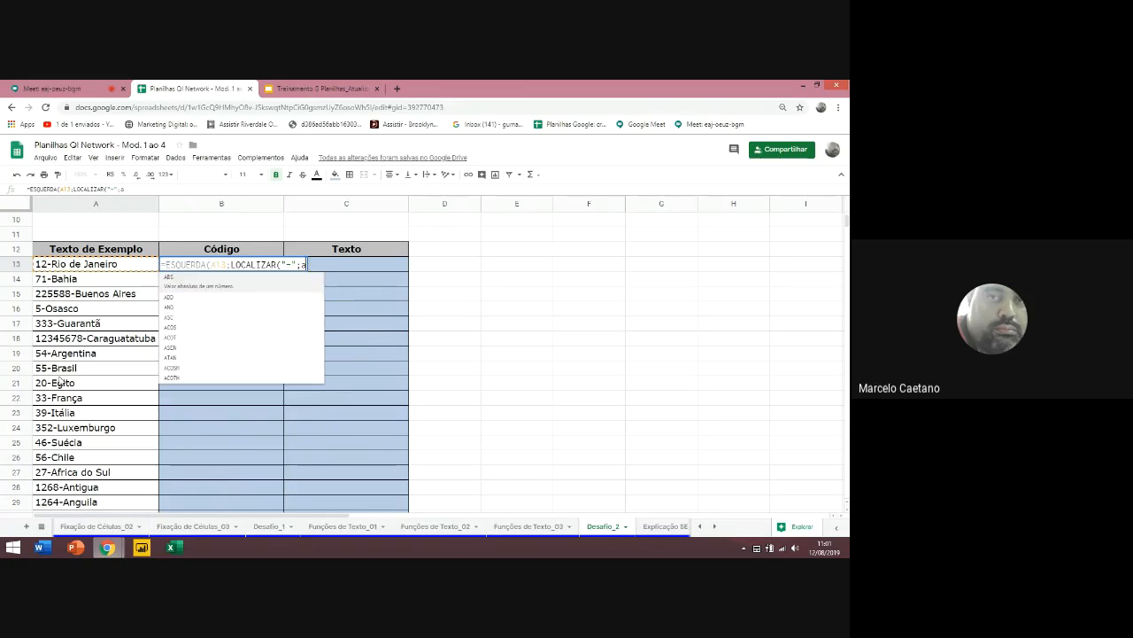
{"action": "type", "text": "13;"}
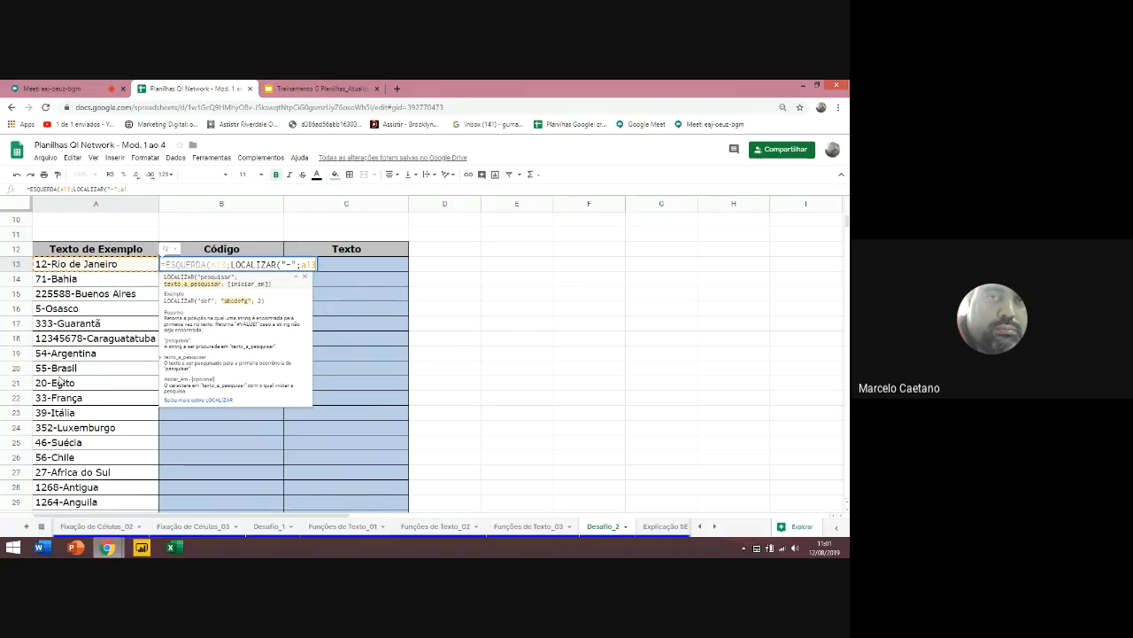
{"action": "type", "text": "1)"}
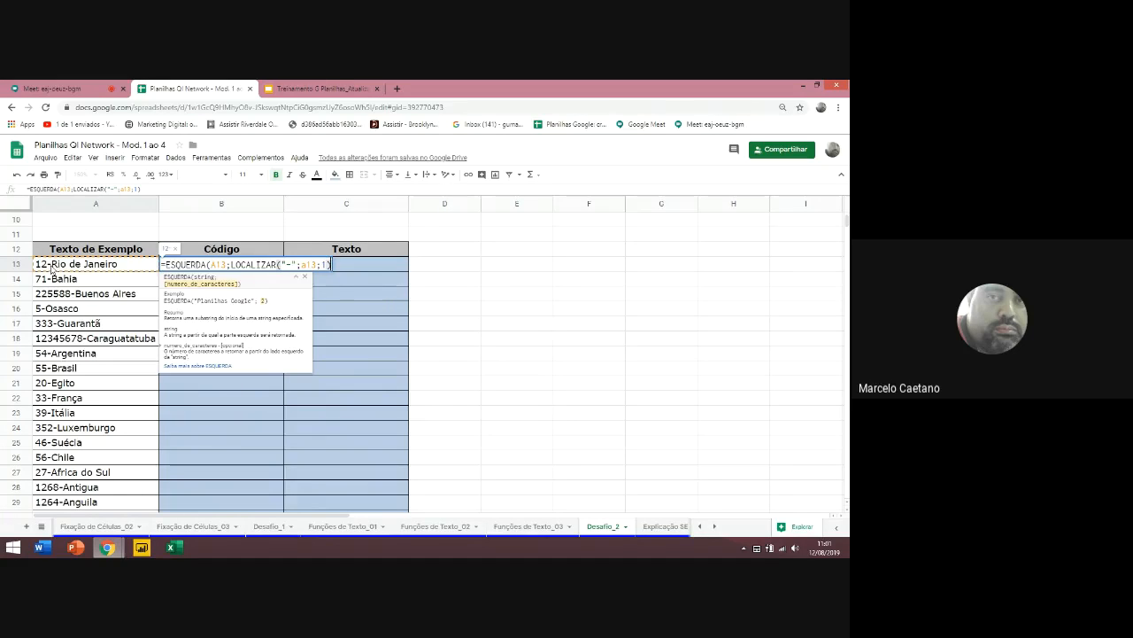
{"action": "type", "text": "-1"}
{"action": "type", "text": ")"}
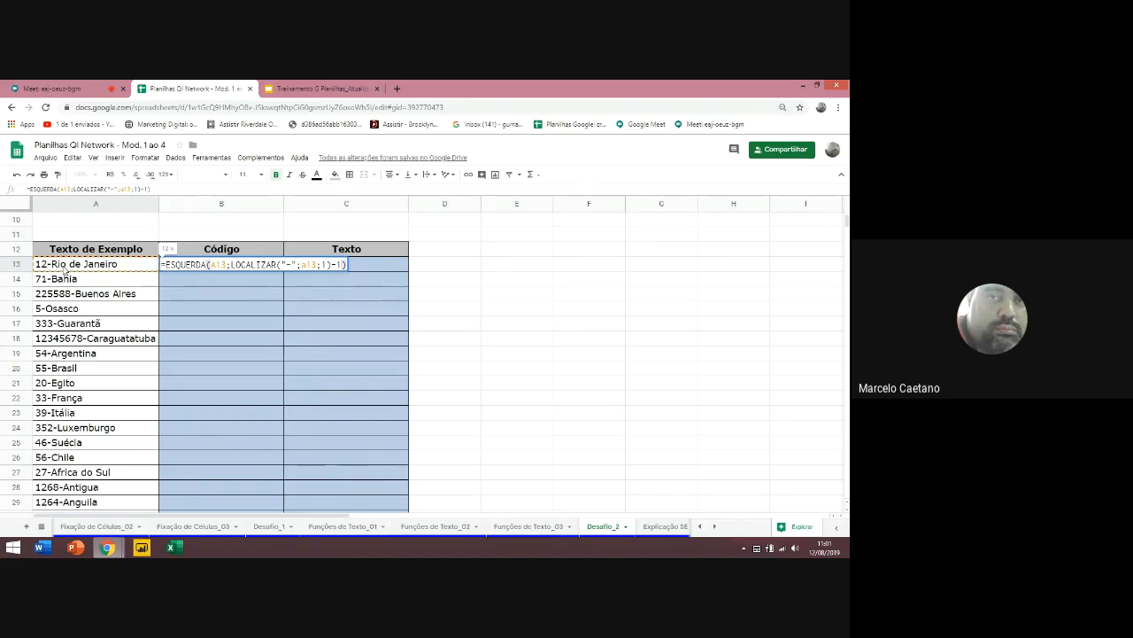
{"action": "key", "text": "Return"}
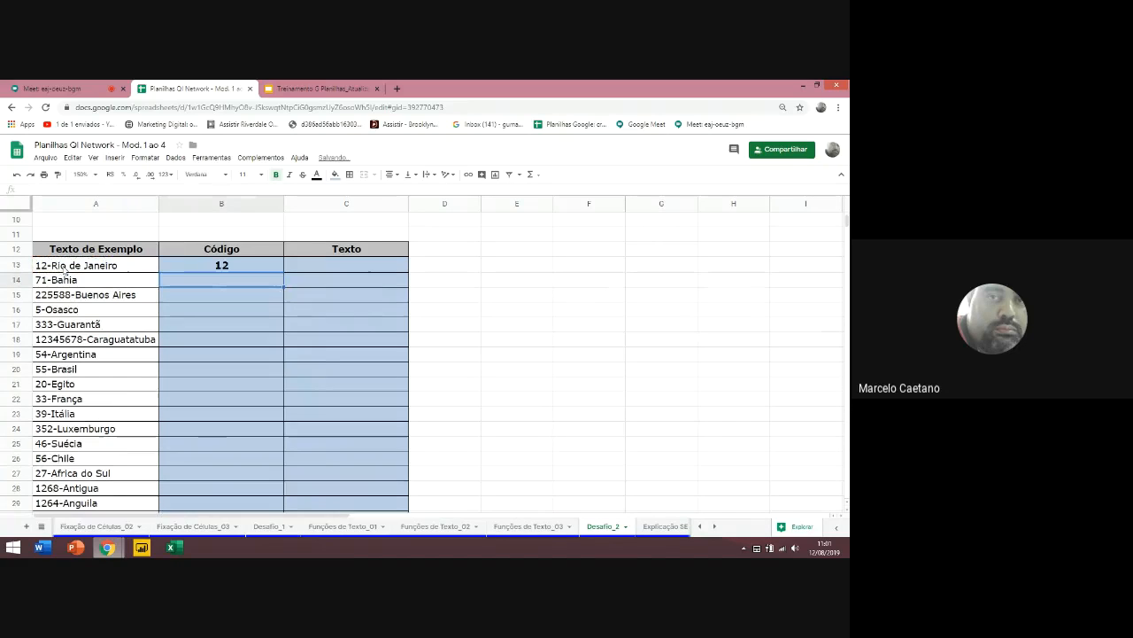
{"action": "left_click", "coordinate": [237, 264]}
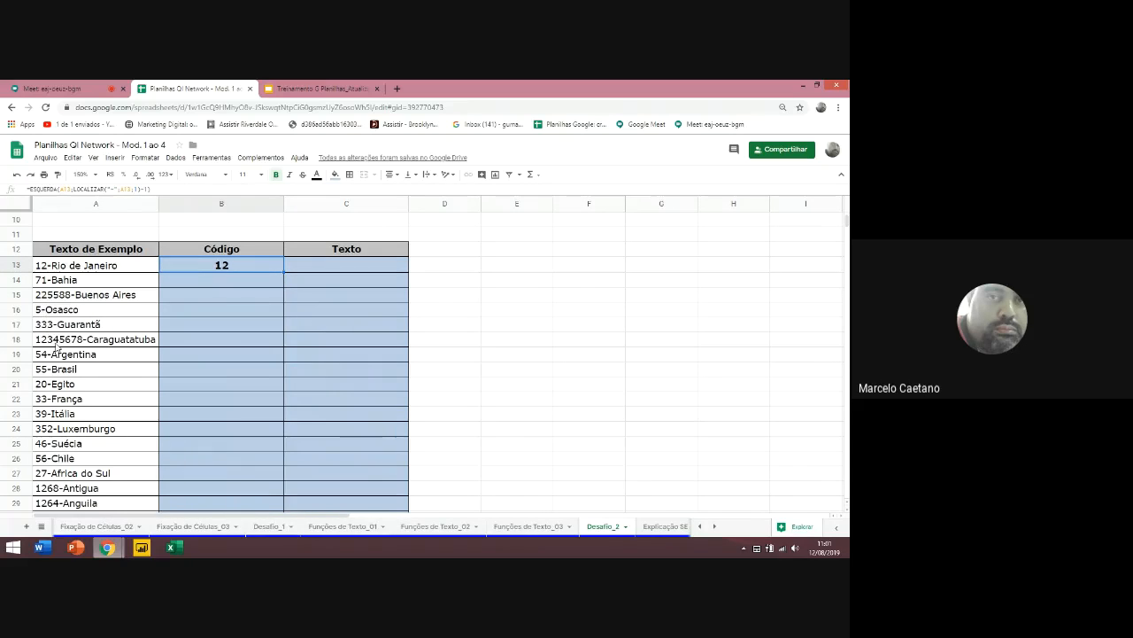
{"action": "double_click", "coordinate": [285, 271]}
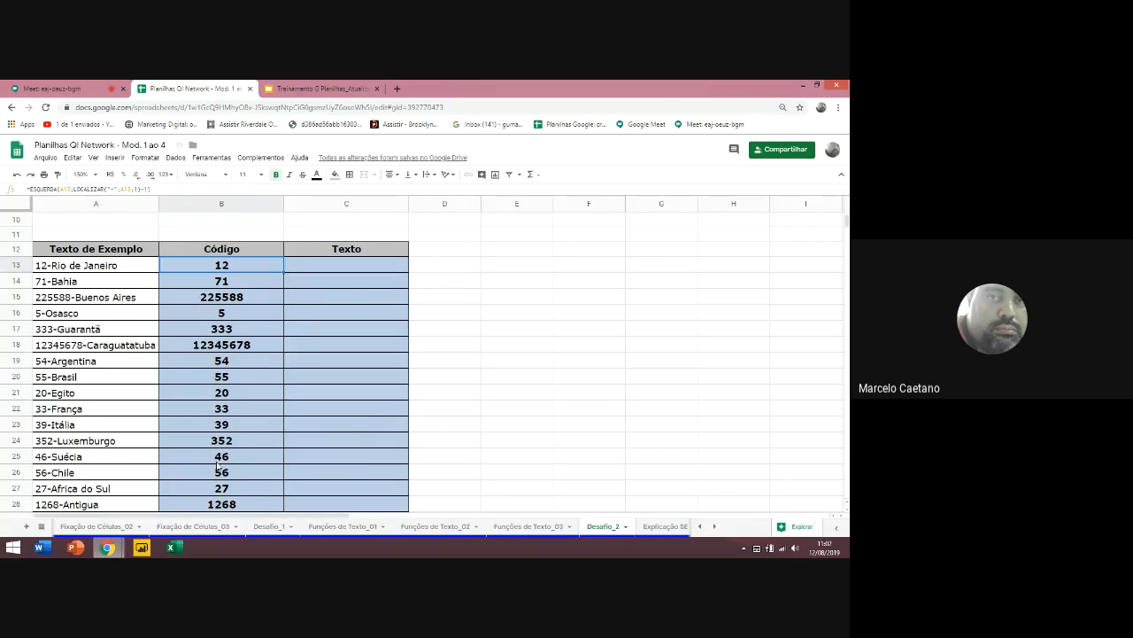
Check the extracted codes in the Código column against the sample texts down to row 58
{"action": "scroll", "coordinate": [229, 470], "scroll_direction": "down", "scroll_amount": 3}
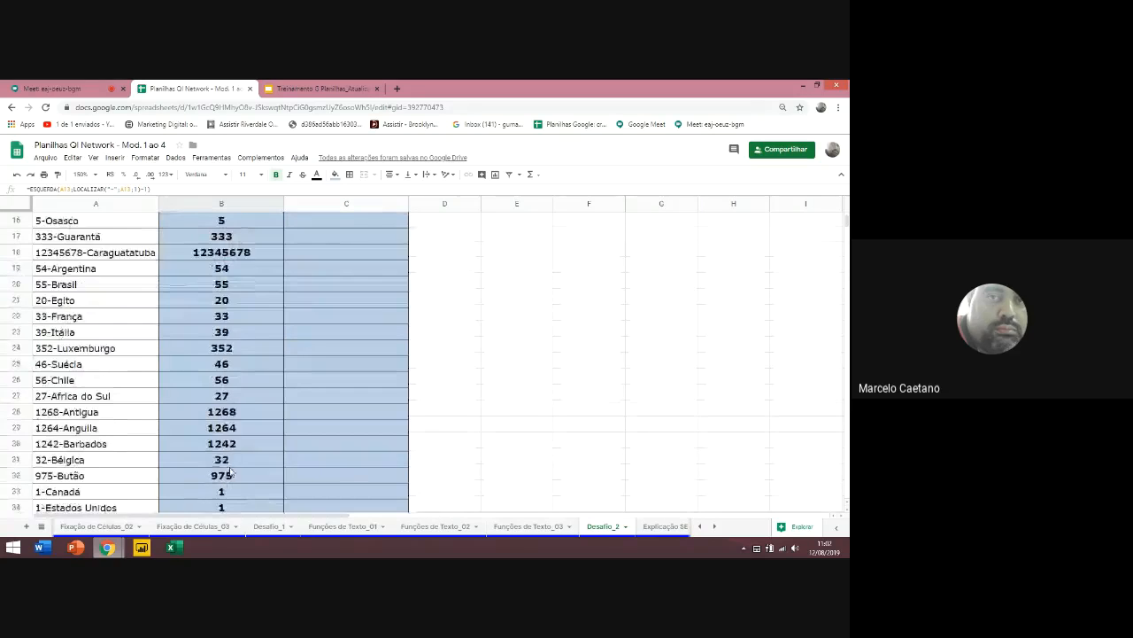
{"action": "scroll", "coordinate": [229, 470], "scroll_direction": "down", "scroll_amount": 5}
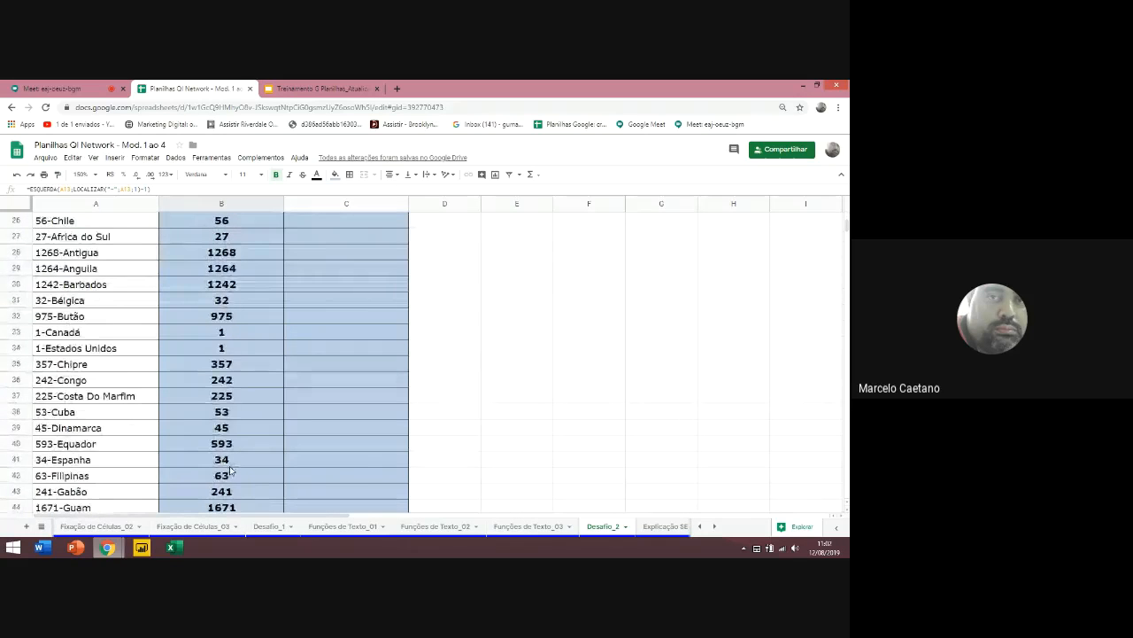
{"action": "scroll", "coordinate": [229, 466], "scroll_direction": "up", "scroll_amount": 2}
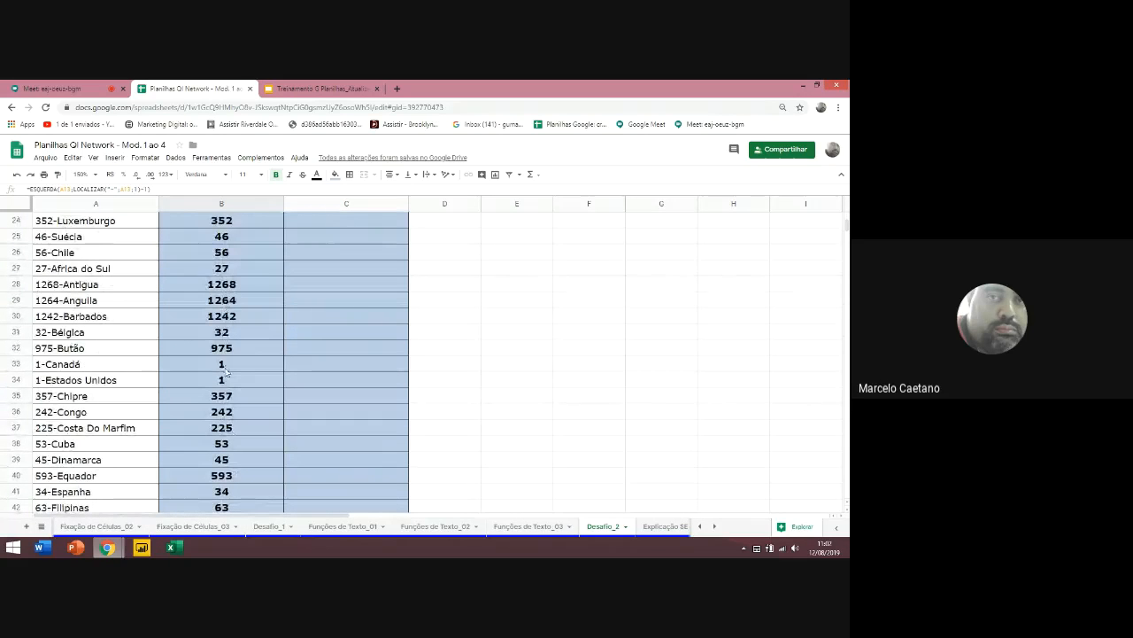
{"action": "scroll", "coordinate": [225, 314], "scroll_direction": "up", "scroll_amount": 2}
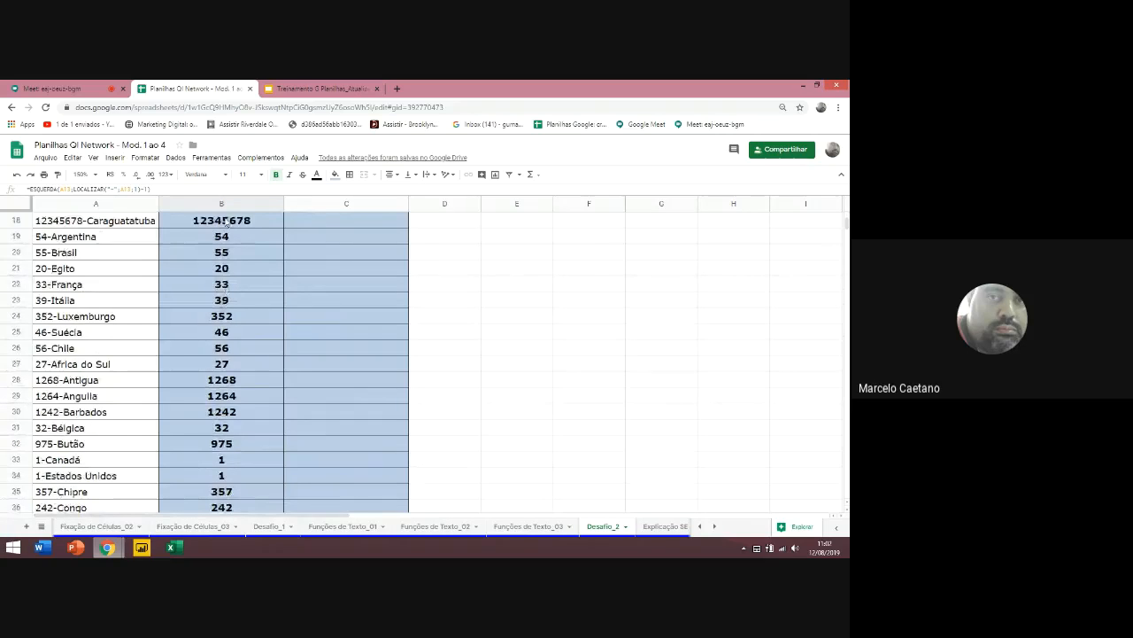
{"action": "scroll", "coordinate": [224, 256], "scroll_direction": "down", "scroll_amount": 1}
{"action": "scroll", "coordinate": [224, 256], "scroll_direction": "down", "scroll_amount": 5}
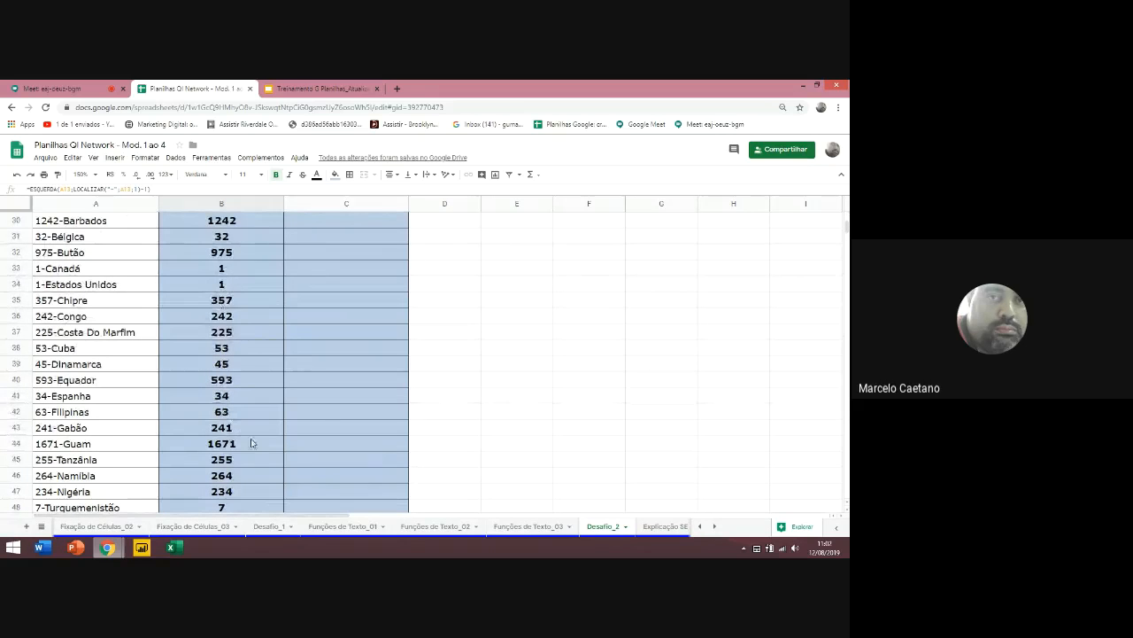
{"action": "scroll", "coordinate": [268, 409], "scroll_direction": "up", "scroll_amount": 14}
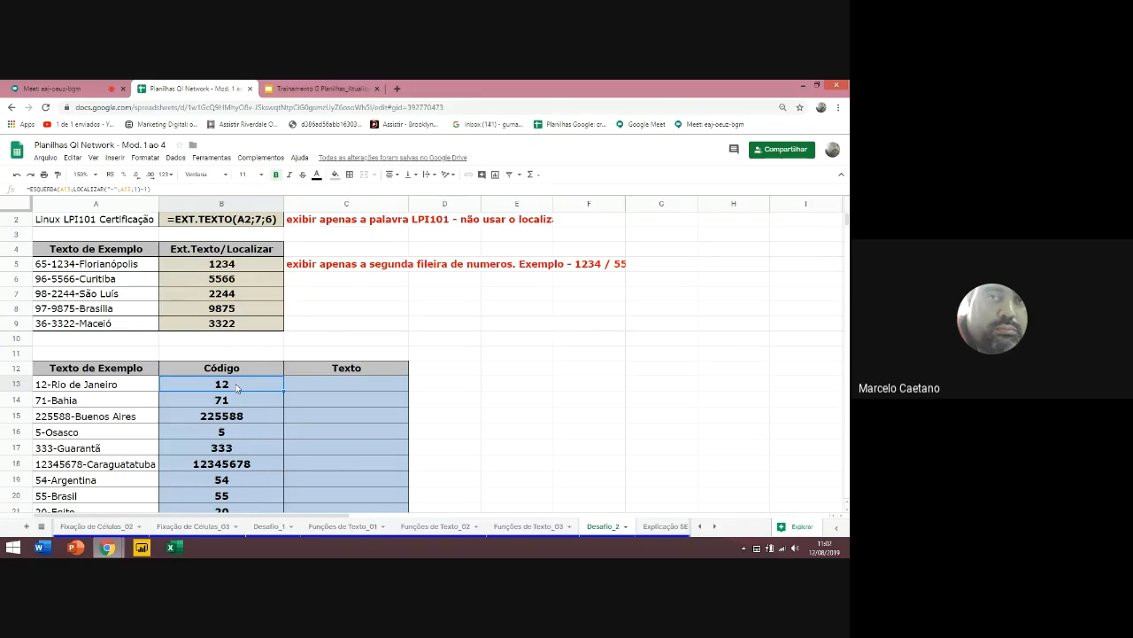
{"action": "scroll", "coordinate": [190, 394], "scroll_direction": "down", "scroll_amount": 6}
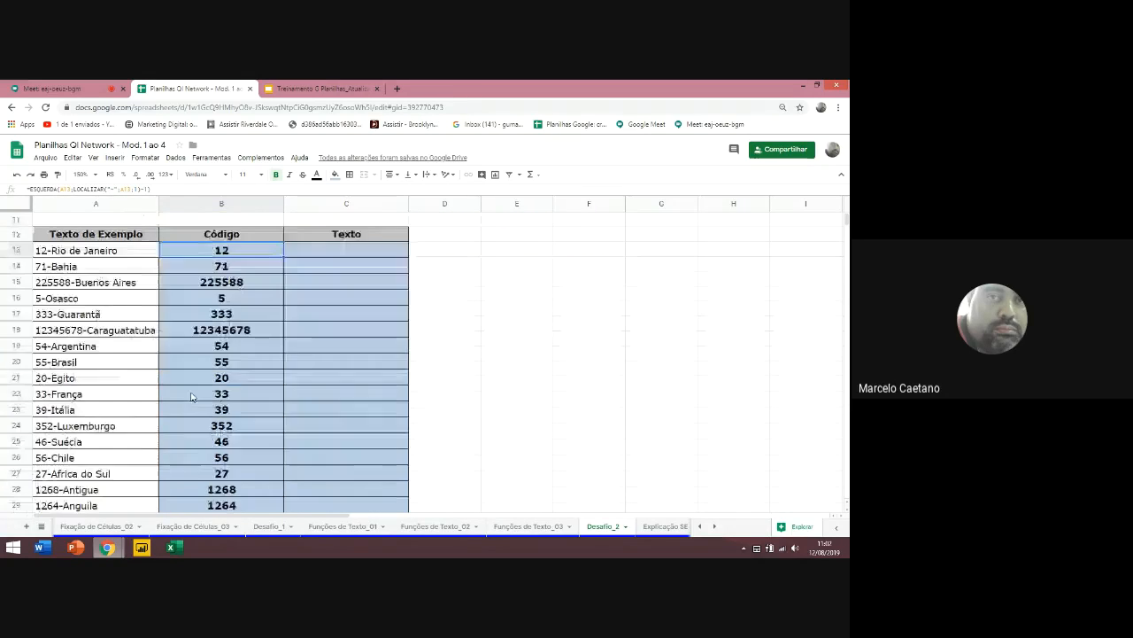
{"action": "scroll", "coordinate": [191, 404], "scroll_direction": "down", "scroll_amount": 9}
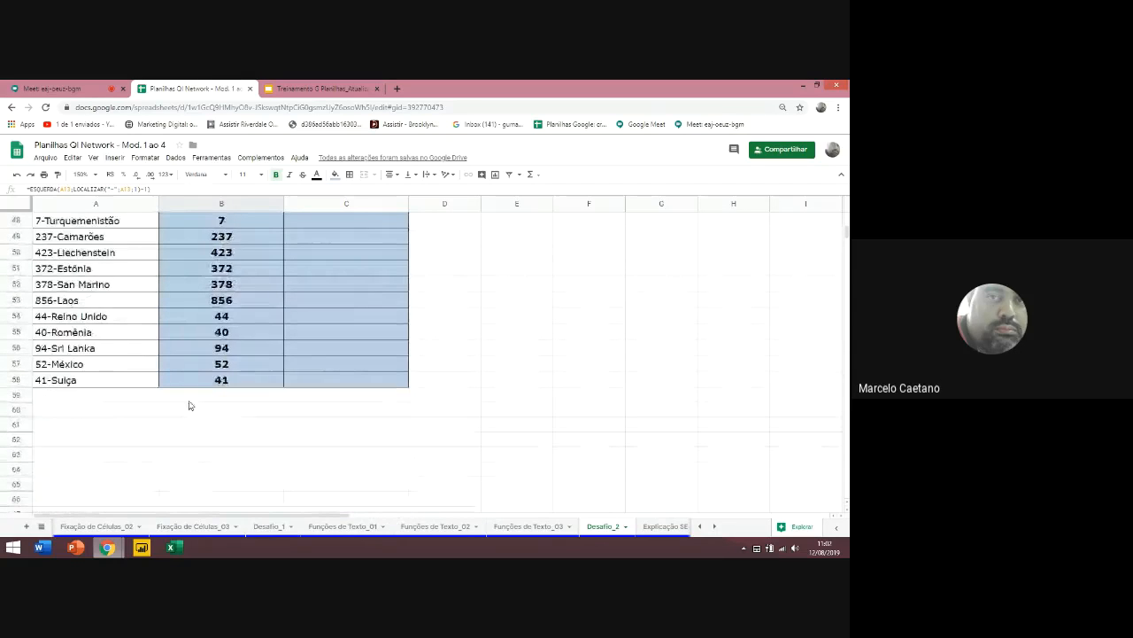
{"action": "scroll", "coordinate": [189, 406], "scroll_direction": "up", "scroll_amount": 5}
{"action": "scroll", "coordinate": [189, 405], "scroll_direction": "up", "scroll_amount": 8}
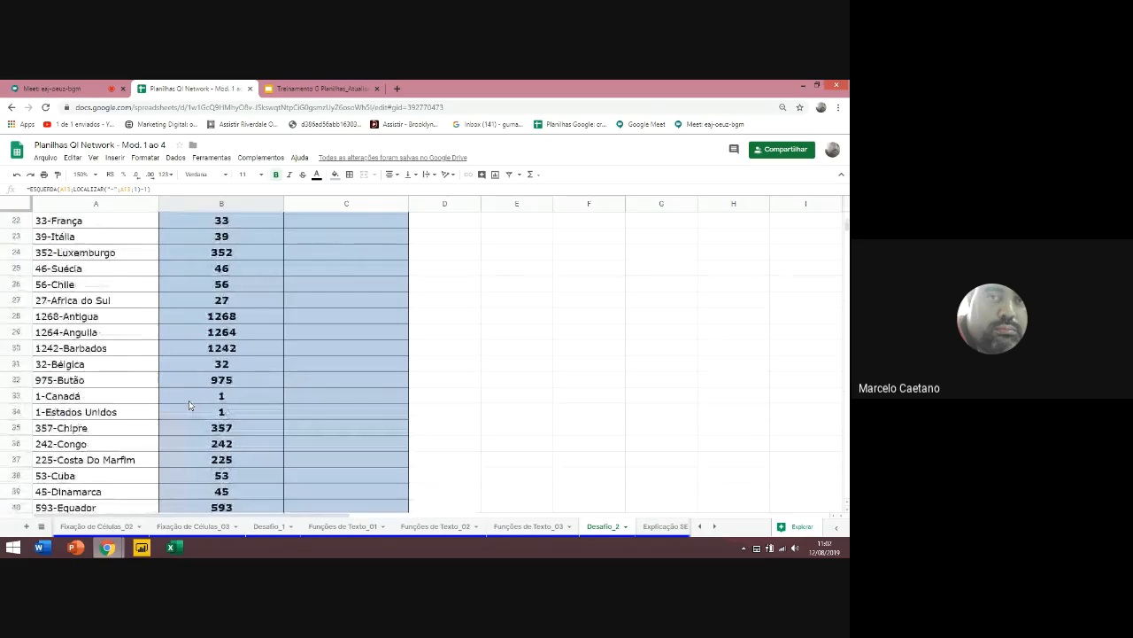
{"action": "scroll", "coordinate": [188, 404], "scroll_direction": "up", "scroll_amount": 1}
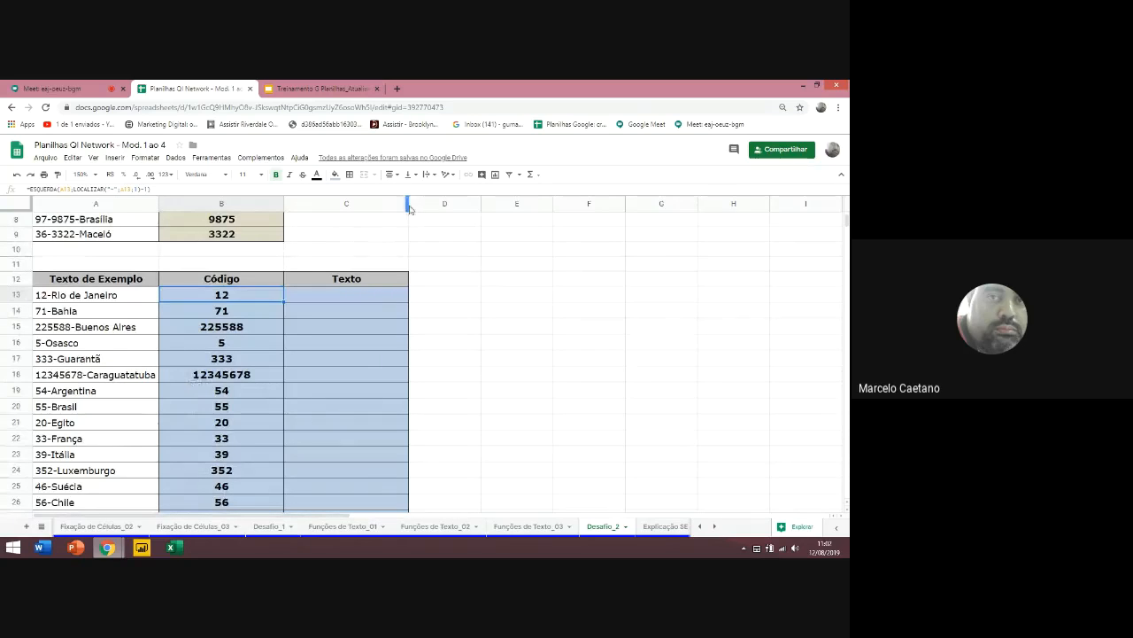
Widen the Texto column and start an EXT.TEXTO formula in C13 with A13 as the text to extract from
{"action": "left_click_drag", "start_coordinate": [414, 202], "coordinate": [571, 203]}
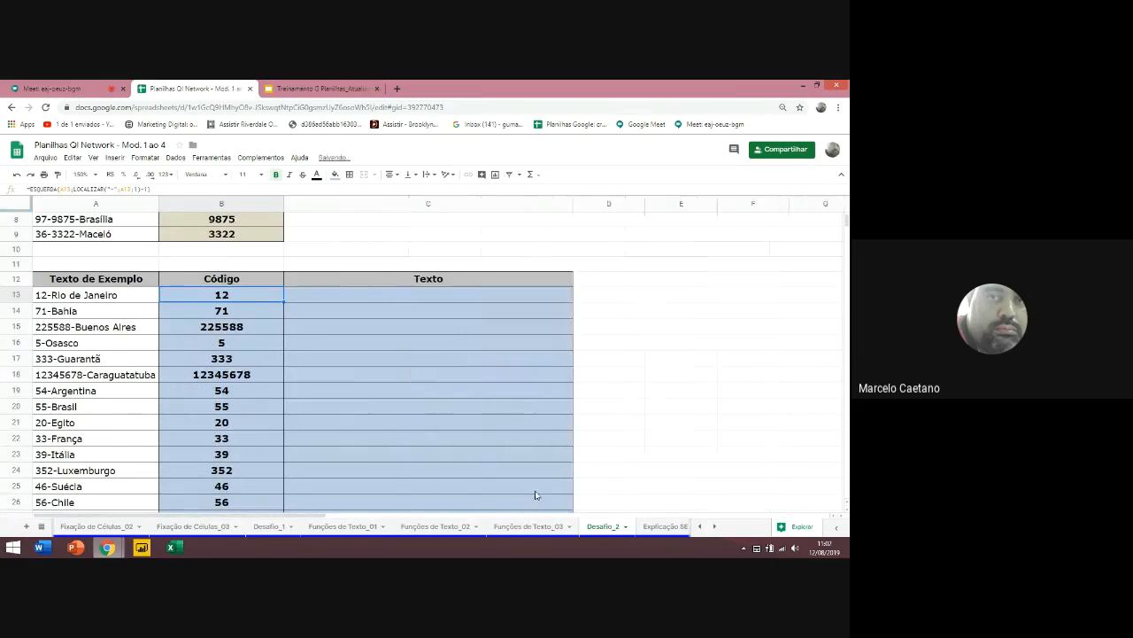
{"action": "key", "text": "Tab"}
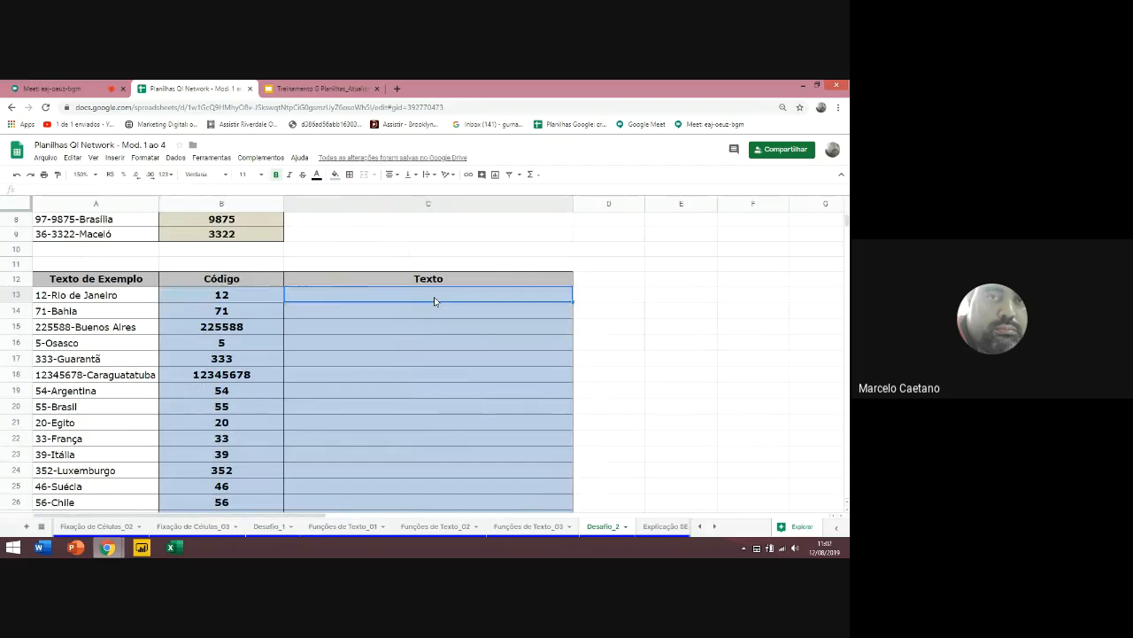
{"action": "type", "text": "="}
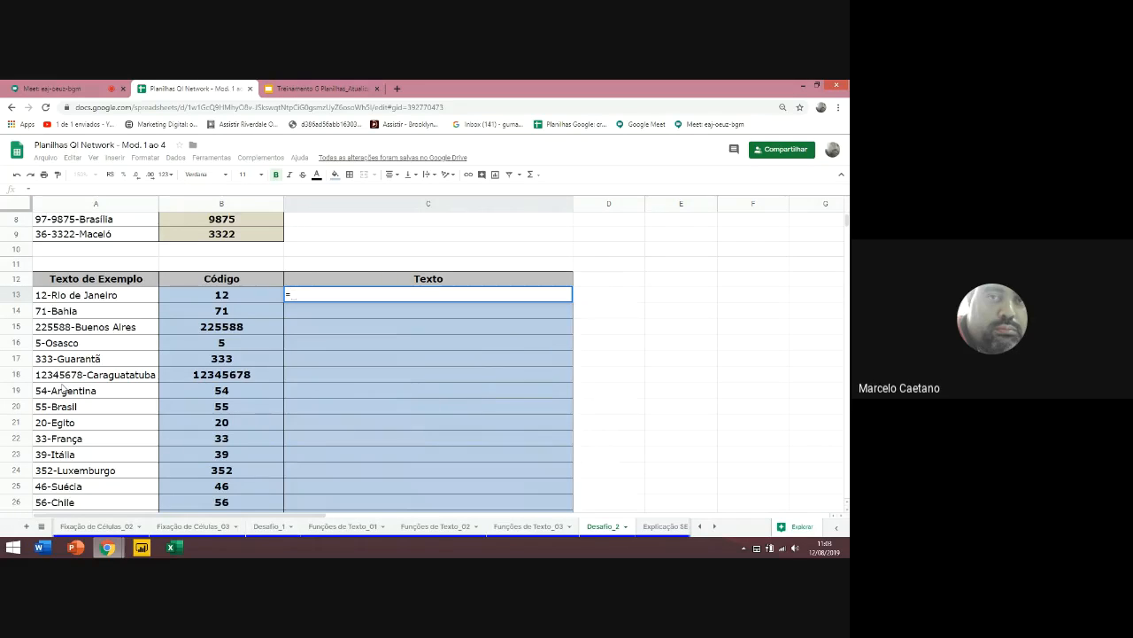
{"action": "type", "text": "ex"}
{"action": "key", "text": "Tab"}
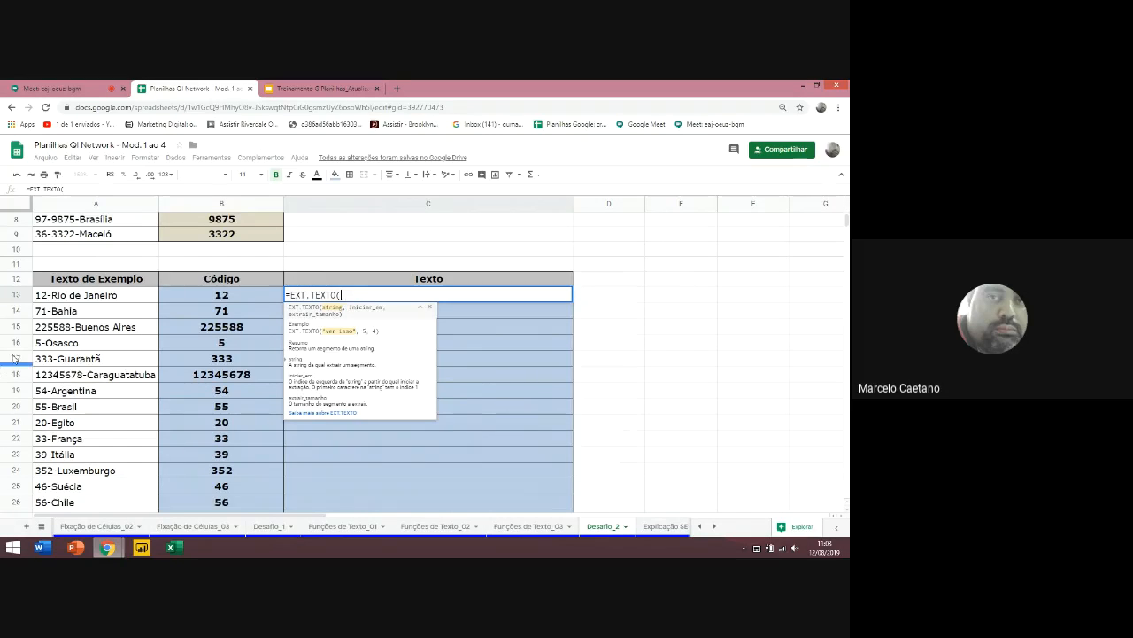
{"action": "left_click", "coordinate": [58, 298]}
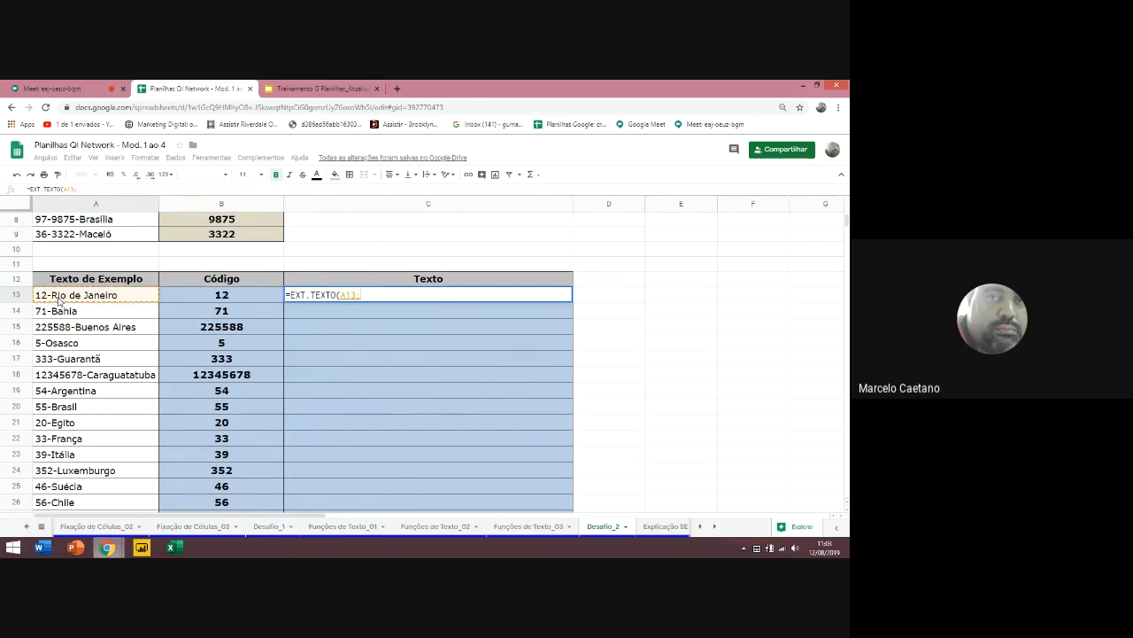
{"action": "type", "text": ";"}
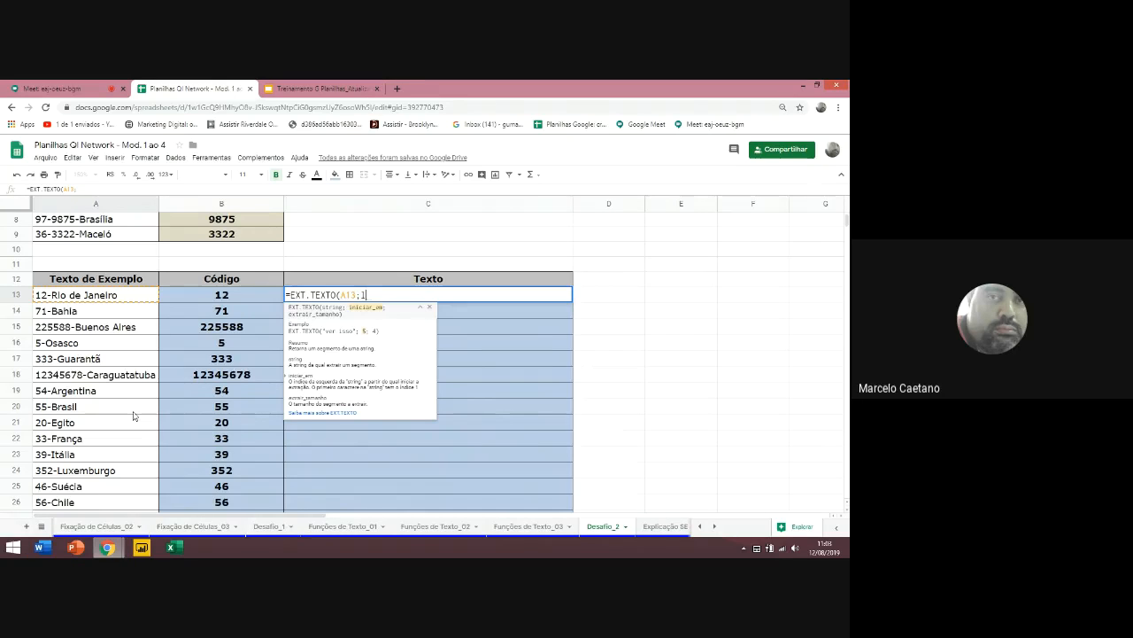
Add LOCALIZAR("-";A13;1)+1 as the starting position in the C13 EXT.TEXTO formula
{"action": "type", "text": "locali"}
{"action": "key", "text": "Tab"}
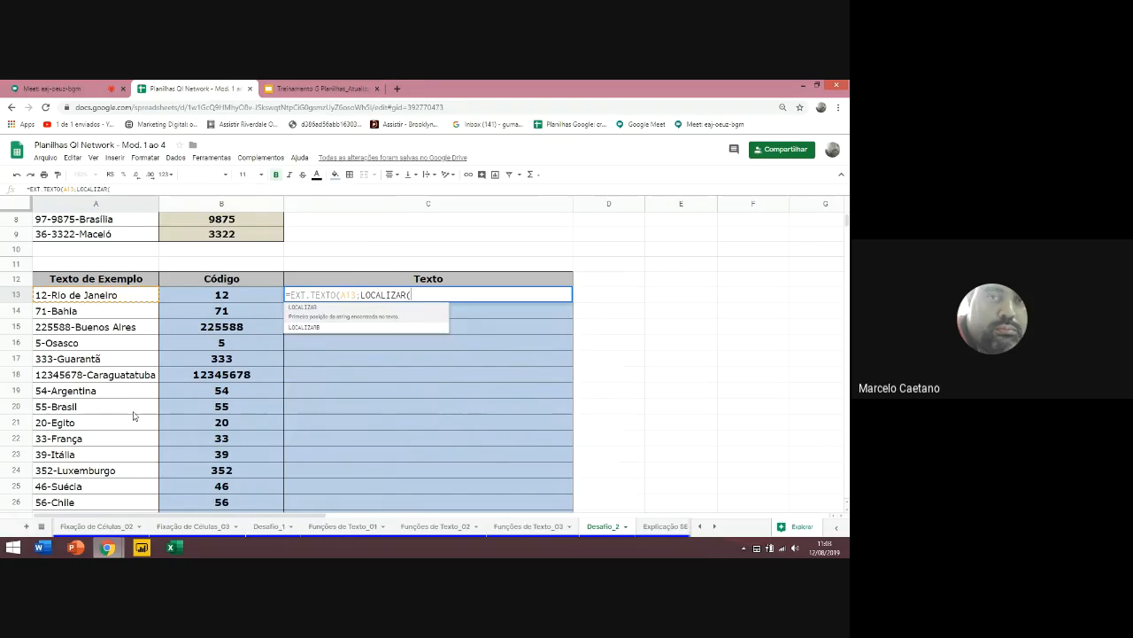
{"action": "type", "text": "\""}
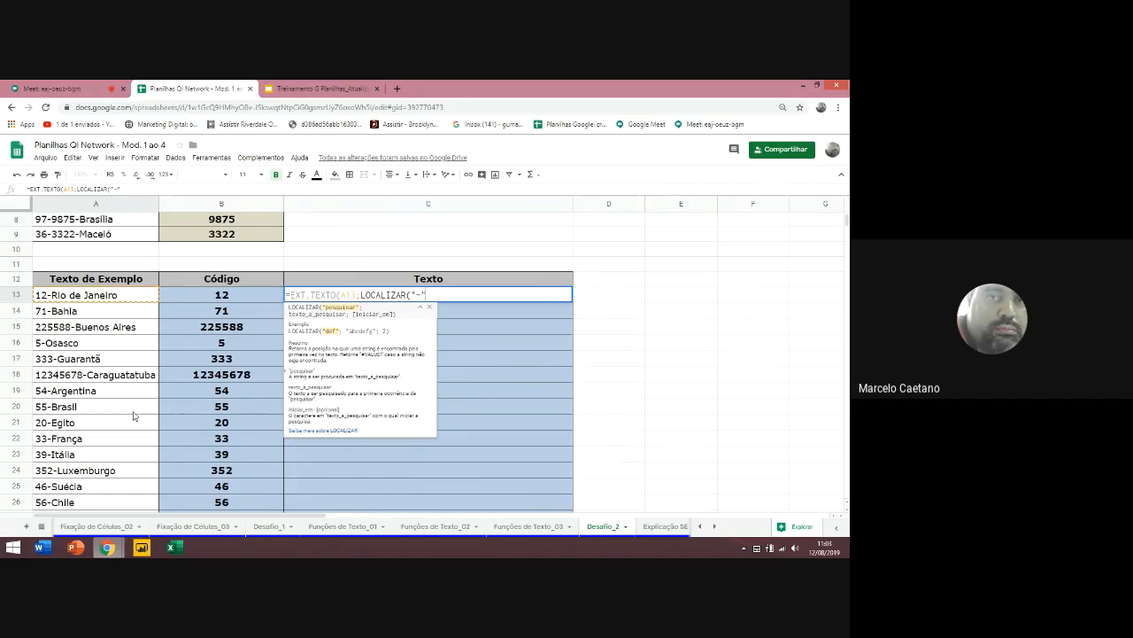
{"action": "type", "text": "-\";"}
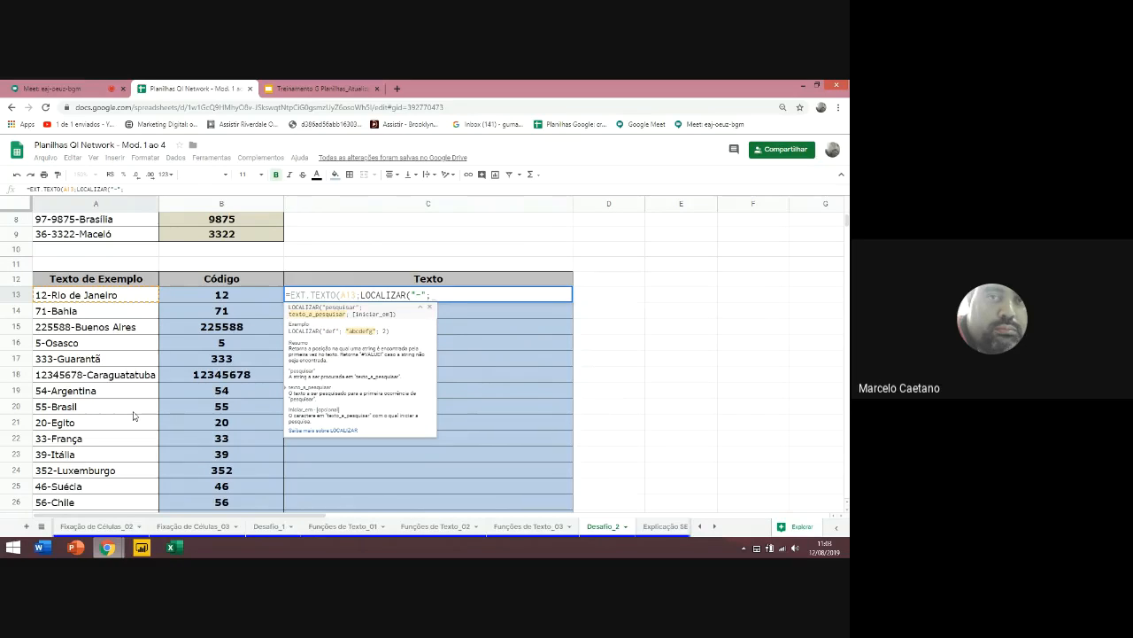
{"action": "type", "text": "a13"}
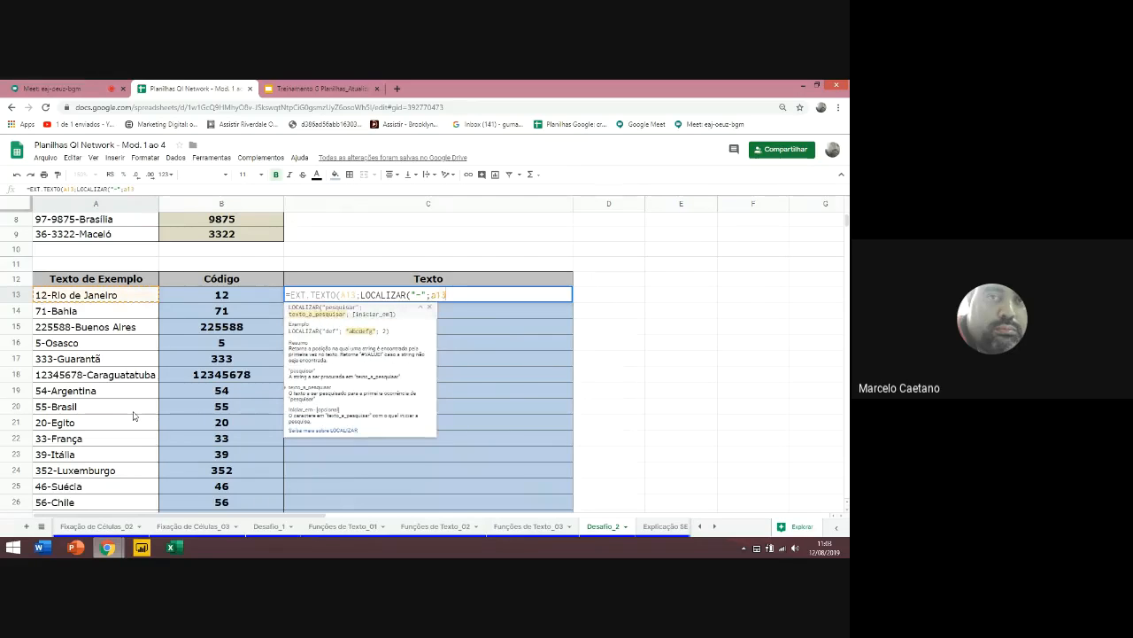
{"action": "type", "text": ";1)"}
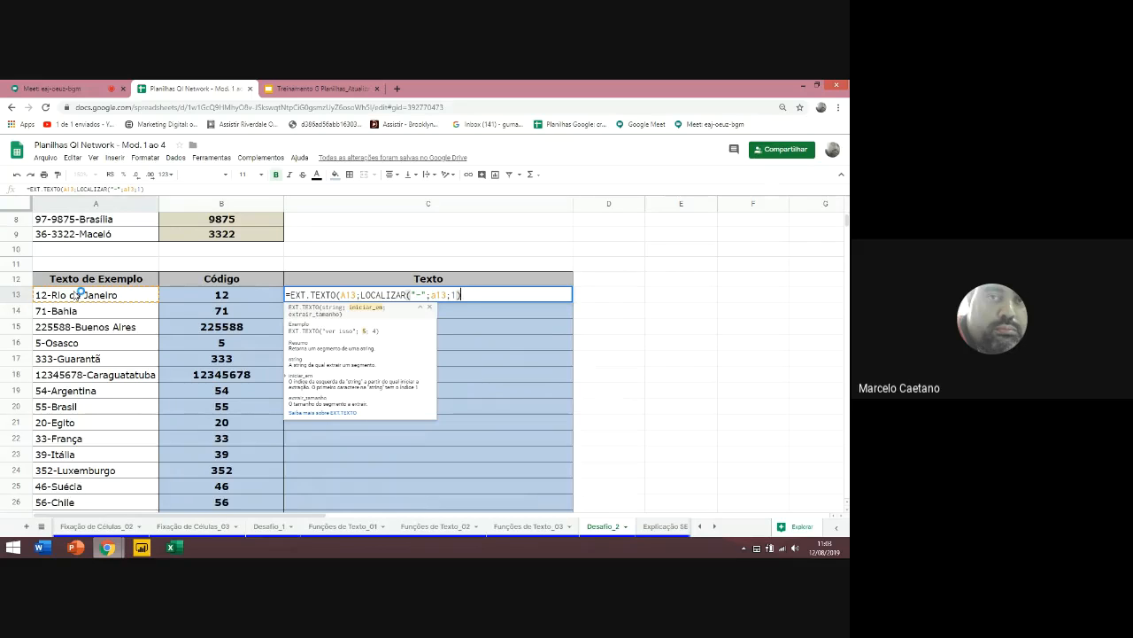
{"action": "type", "text": "+1"}
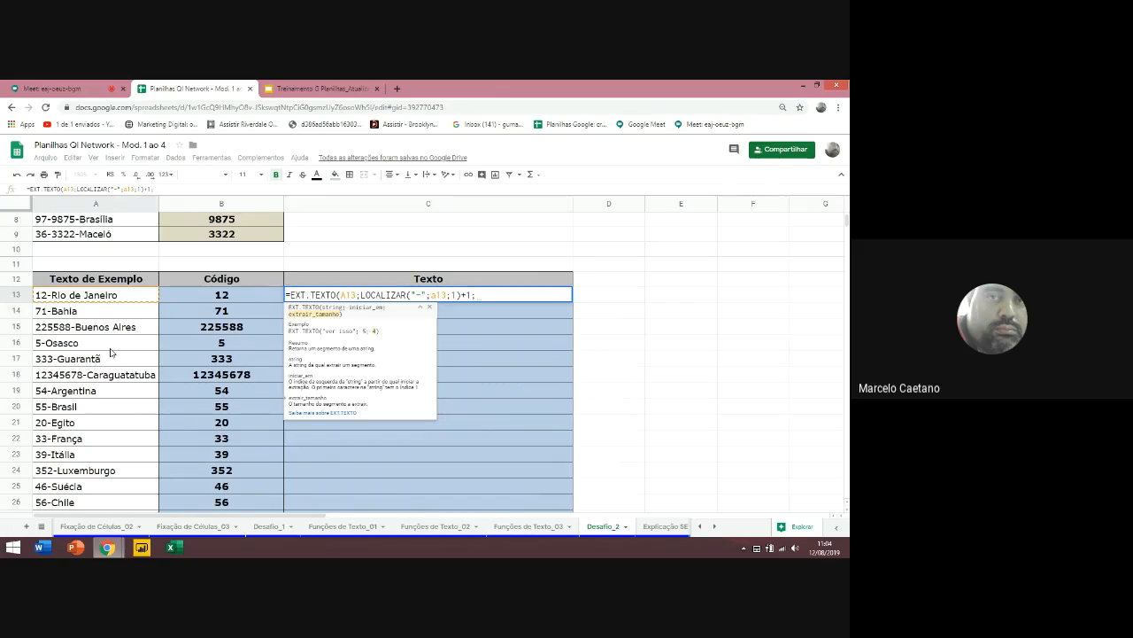
Finish the C13 formula with 100 as the number of characters to extract
{"action": "type", "text": "100"}
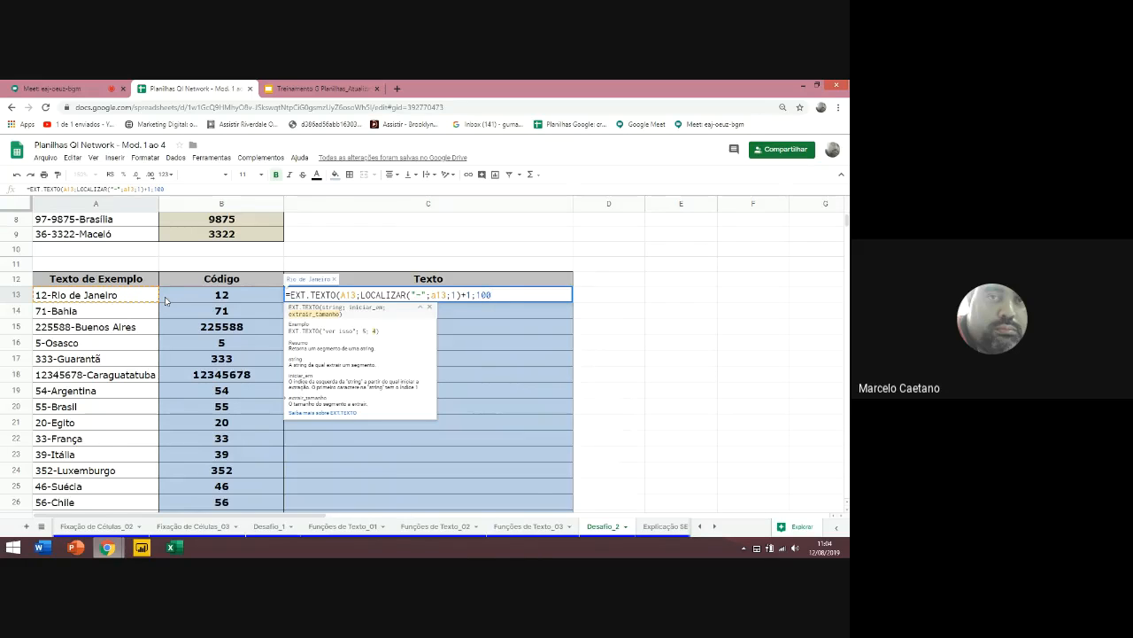
{"action": "type", "text": ")"}
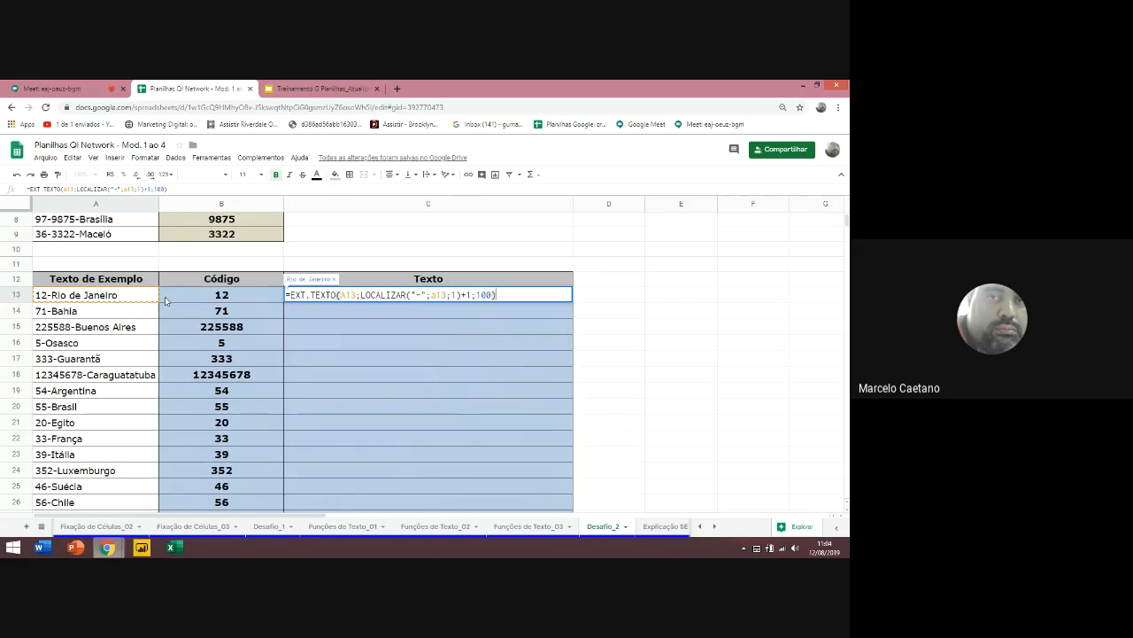
{"action": "key", "text": "Return"}
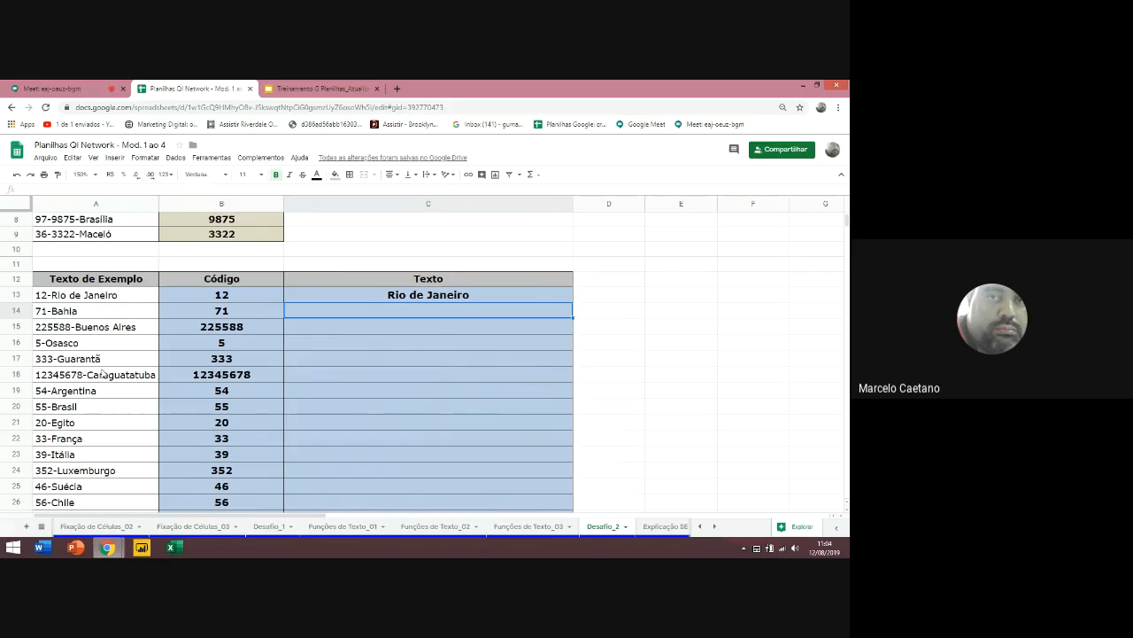
Review the extraction length argument in the C13 formula and fill the formula down the Texto column
{"action": "left_click", "coordinate": [385, 299]}
{"action": "double_click", "coordinate": [385, 299]}
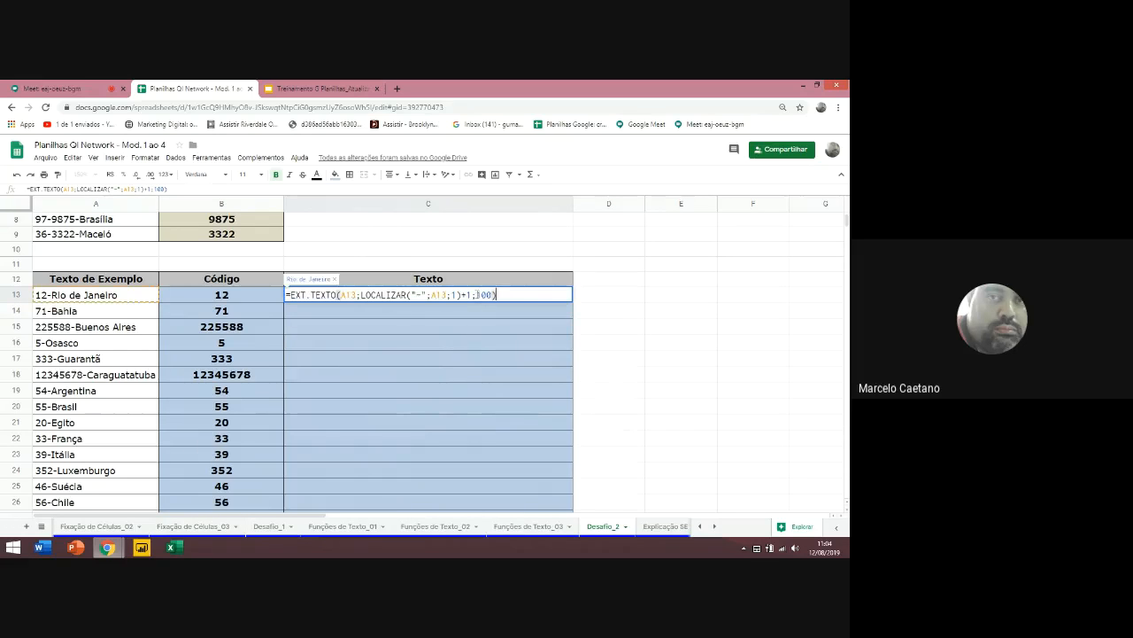
{"action": "double_click", "coordinate": [478, 294]}
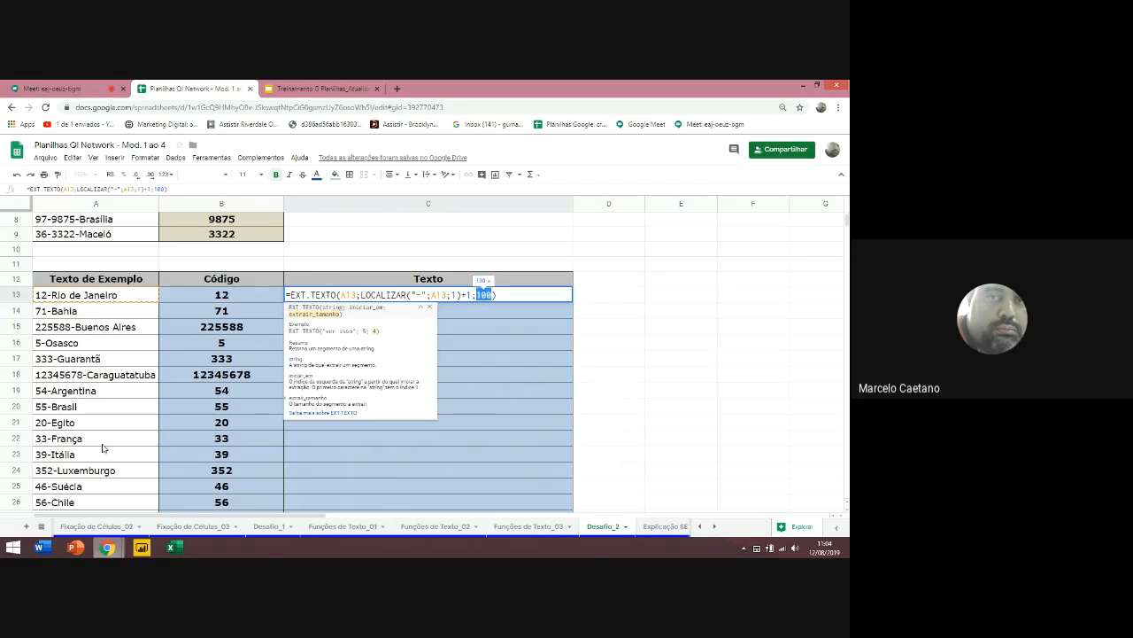
{"action": "key", "text": "Return"}
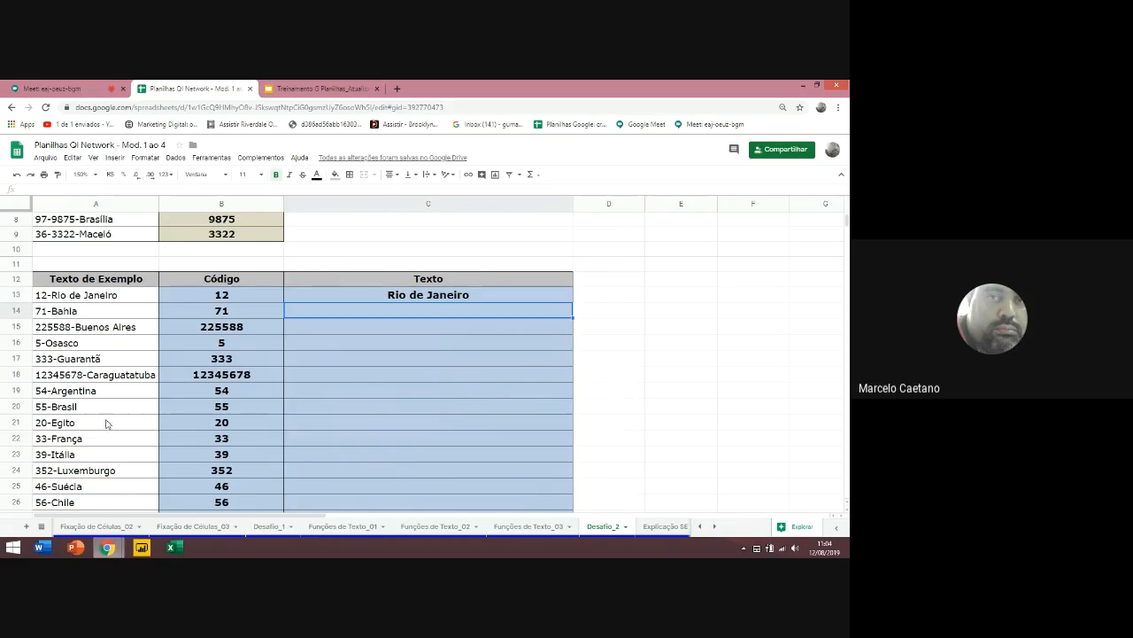
{"action": "left_click", "coordinate": [487, 300]}
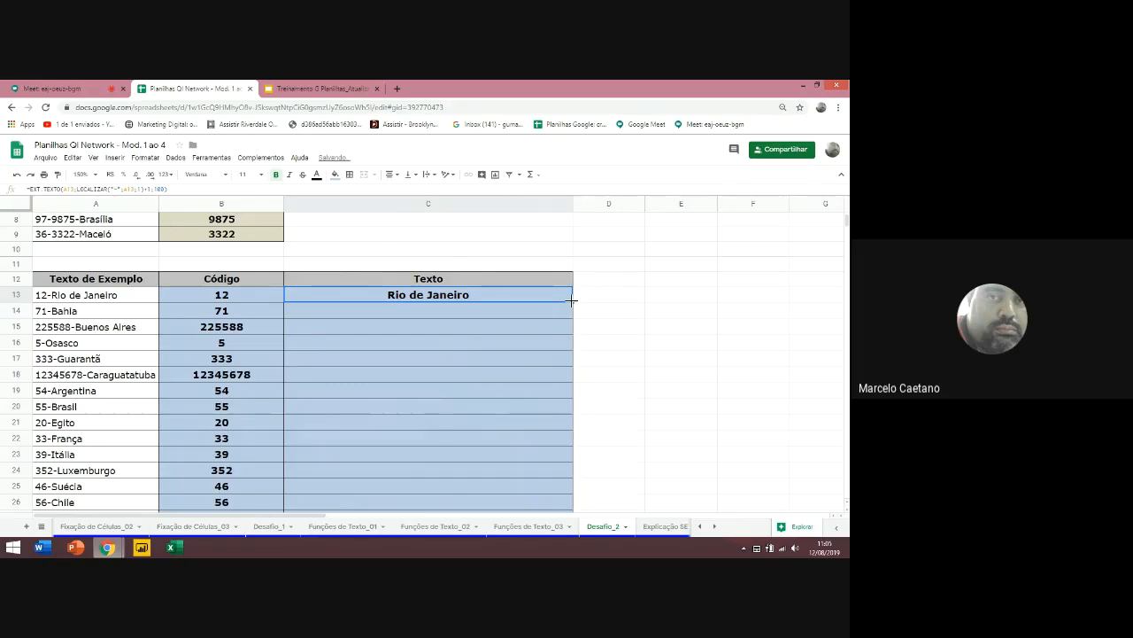
{"action": "double_click", "coordinate": [571, 301]}
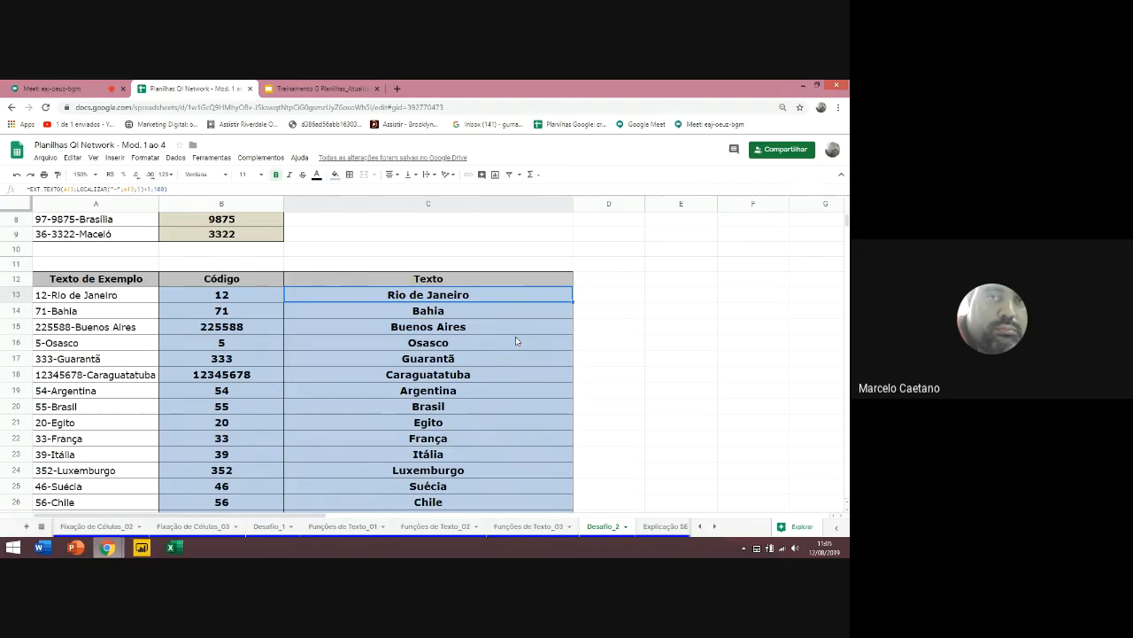
Switch to the Google Meet call, send "perguntas?" in the chat, and return to the Desafio_2 sheet
{"action": "left_click", "coordinate": [56, 89]}
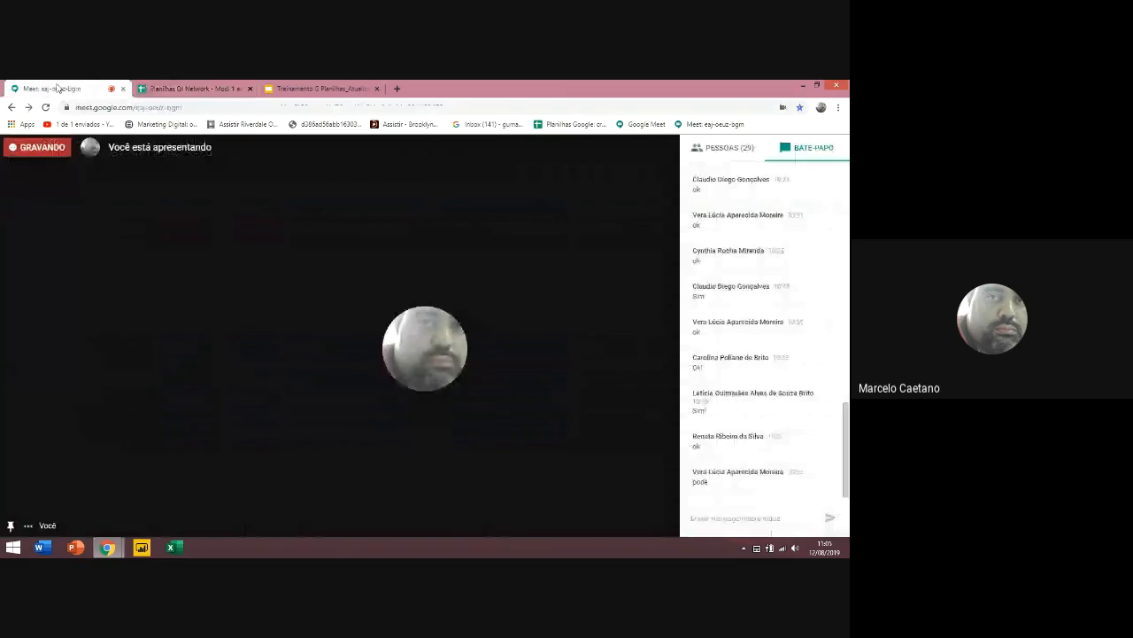
{"action": "left_click", "coordinate": [755, 520]}
{"action": "type", "text": "perguntas?"}
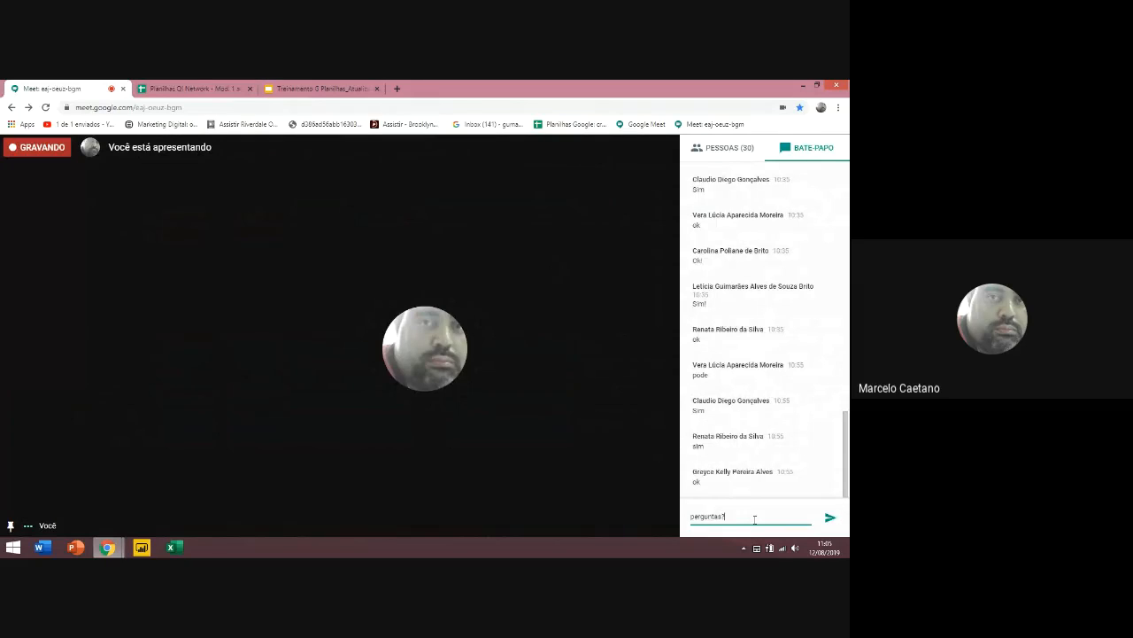
{"action": "key", "text": "Return"}
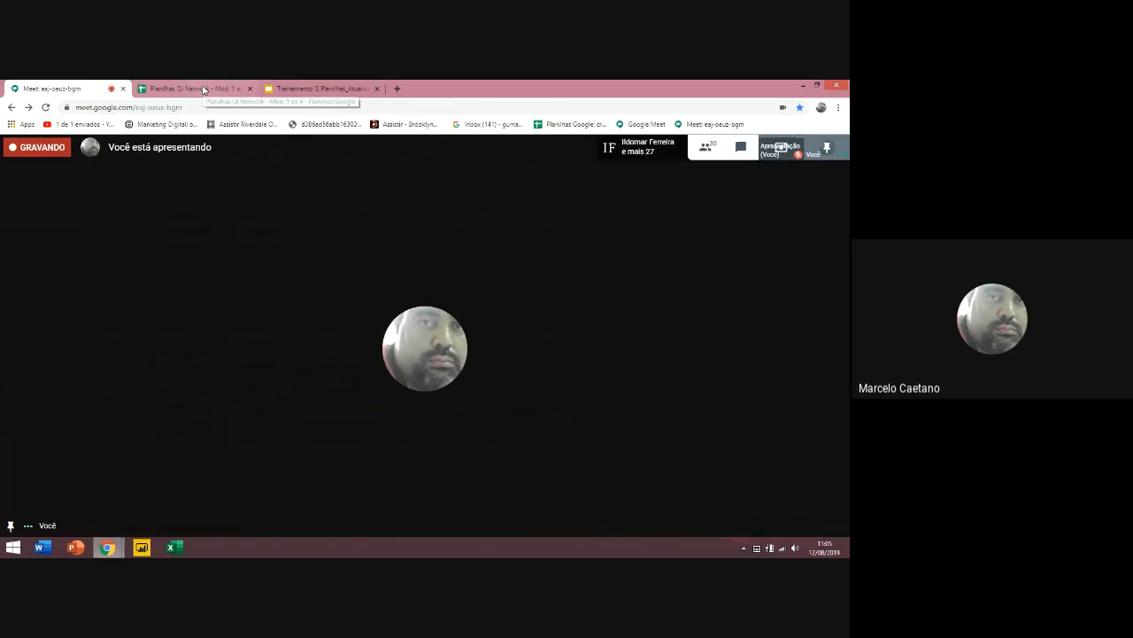
{"action": "left_click", "coordinate": [203, 89]}
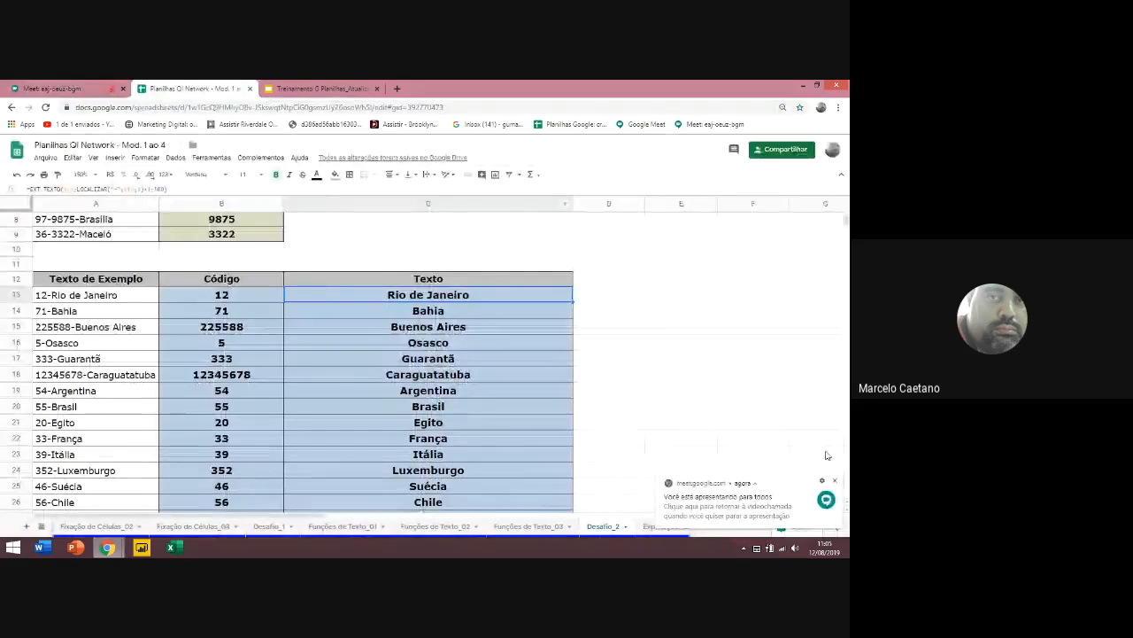
{"action": "left_click", "coordinate": [92, 88]}
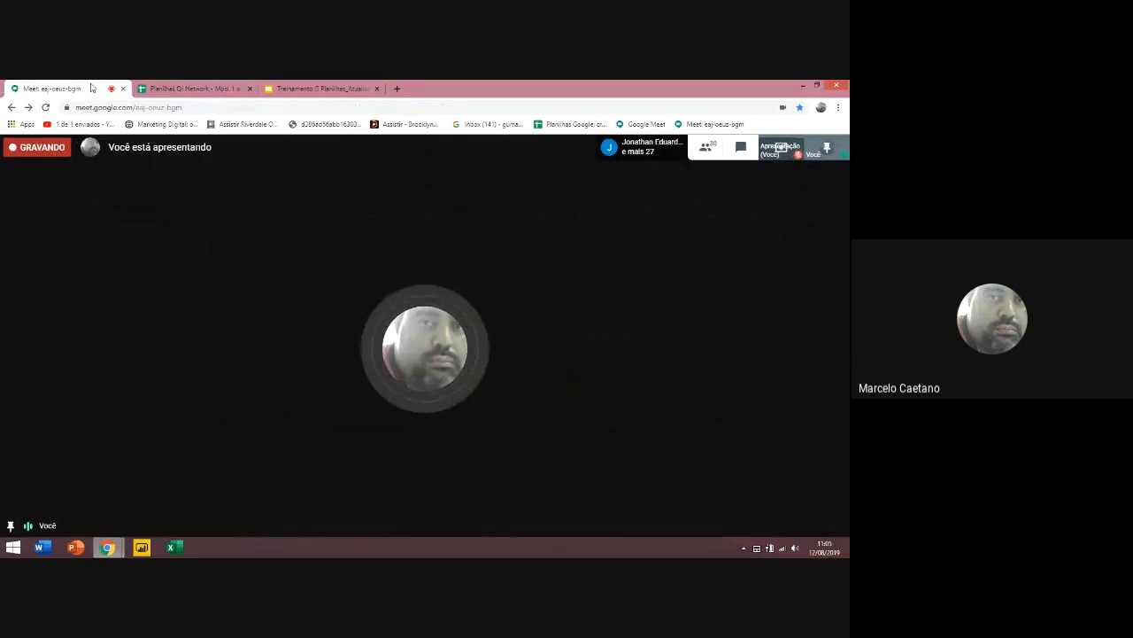
{"action": "left_click", "coordinate": [197, 87]}
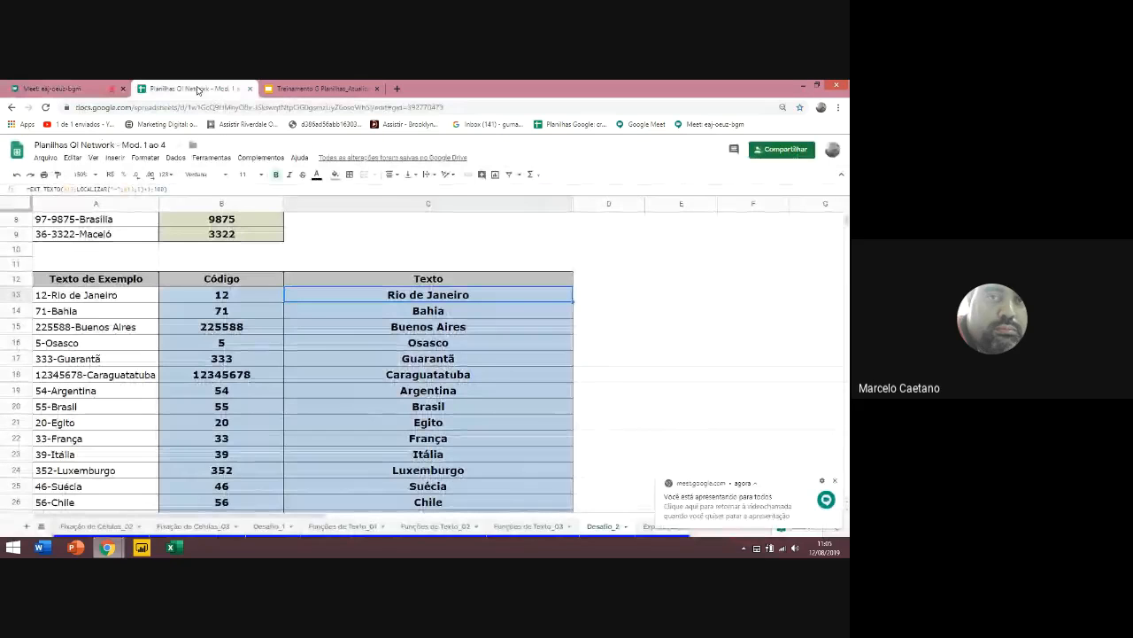
{"action": "left_click", "coordinate": [835, 482]}
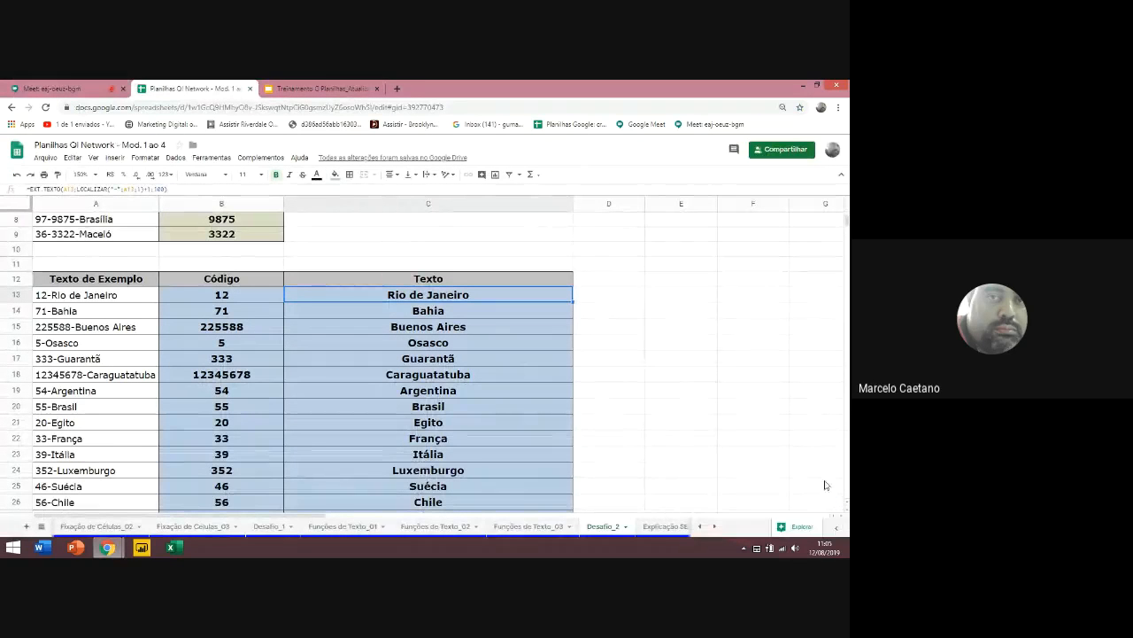
Open the Explicação SE sheet, select the SE function heading, and briefly check the Google Meet call
{"action": "left_click", "coordinate": [664, 526]}
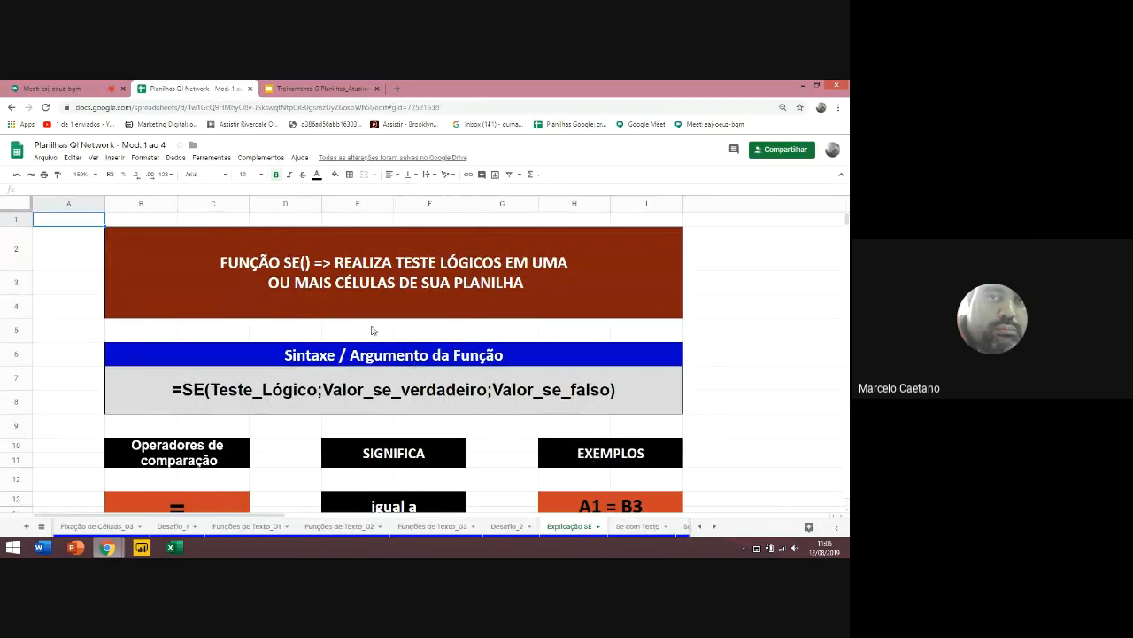
{"action": "left_click", "coordinate": [228, 262]}
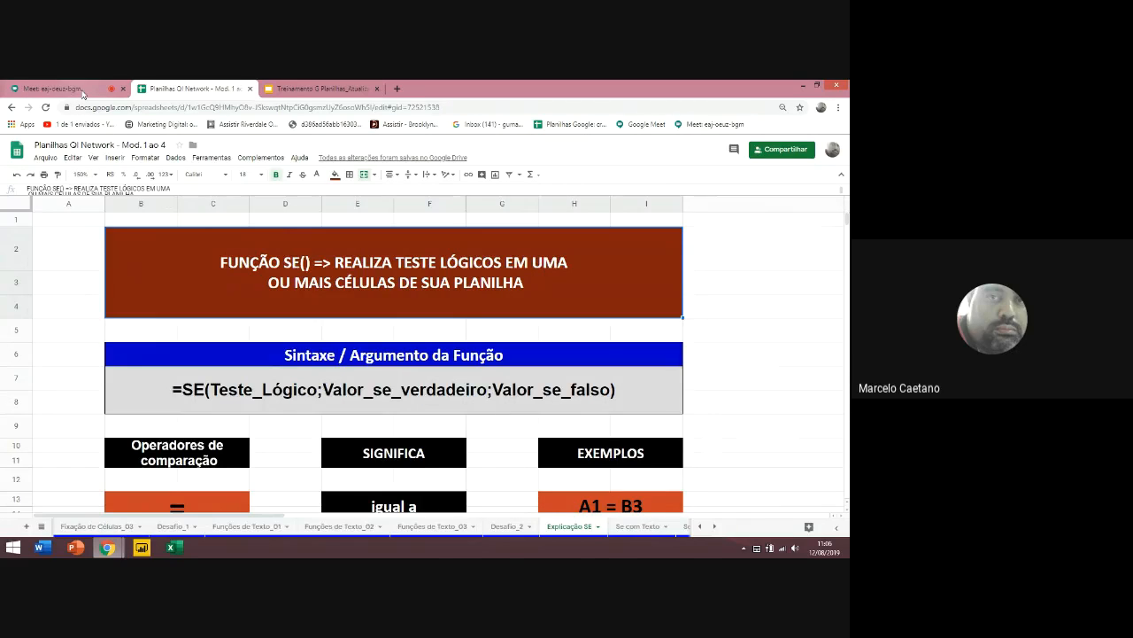
{"action": "left_click", "coordinate": [53, 89]}
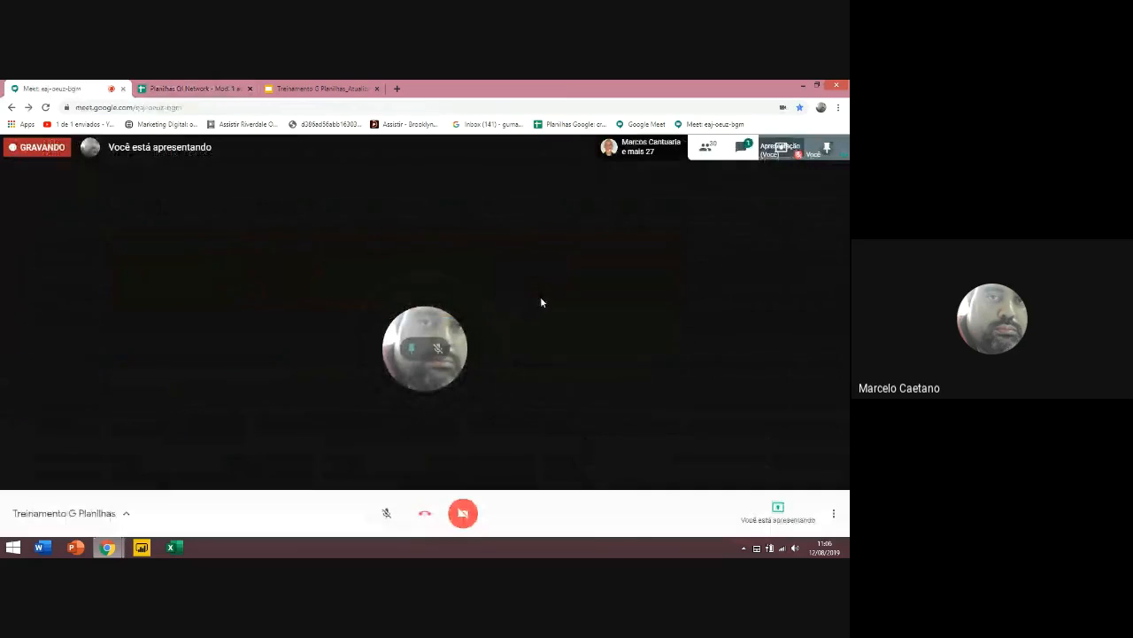
{"action": "left_click", "coordinate": [171, 90]}
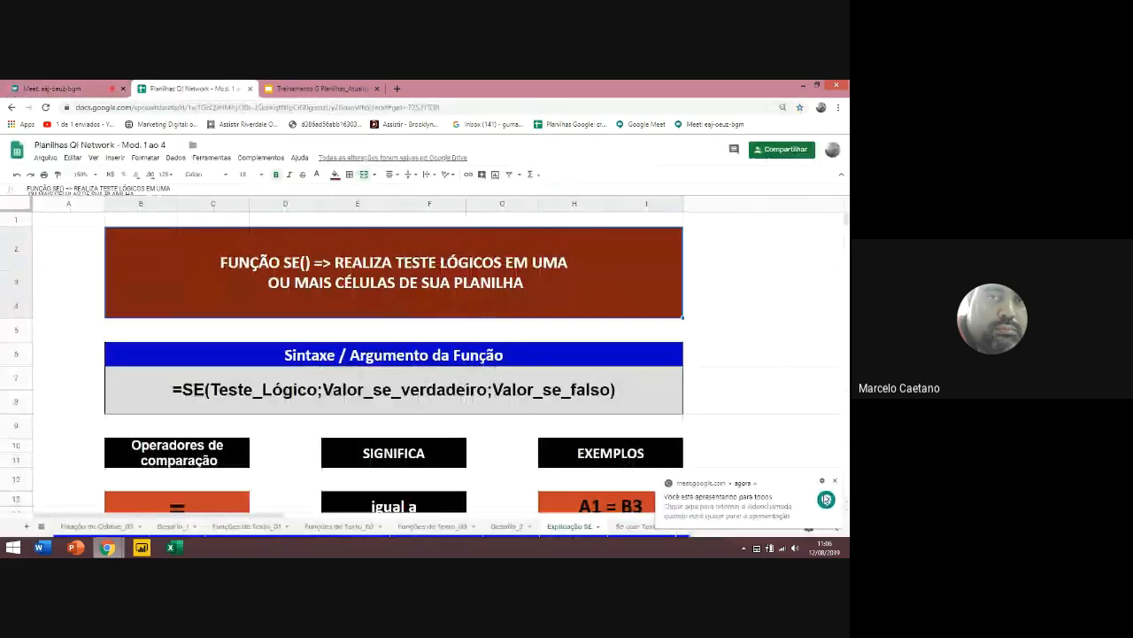
{"action": "left_click", "coordinate": [836, 483]}
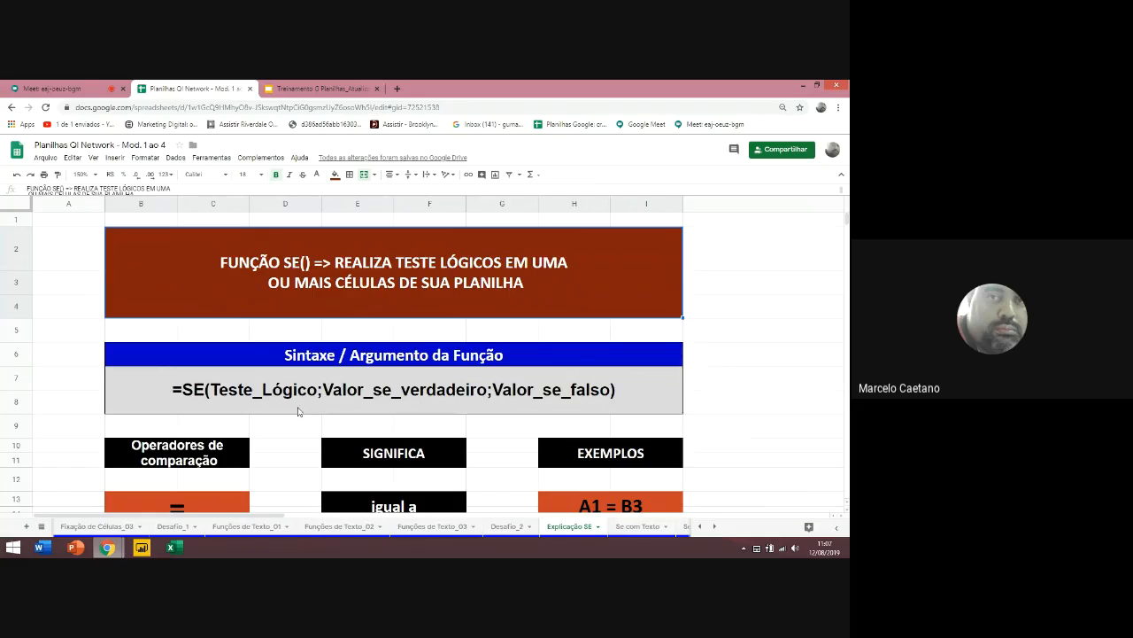
Examine the SE function syntax and the table of comparison operators with their meanings and examples
{"action": "scroll", "coordinate": [298, 411], "scroll_direction": "down", "scroll_amount": 1}
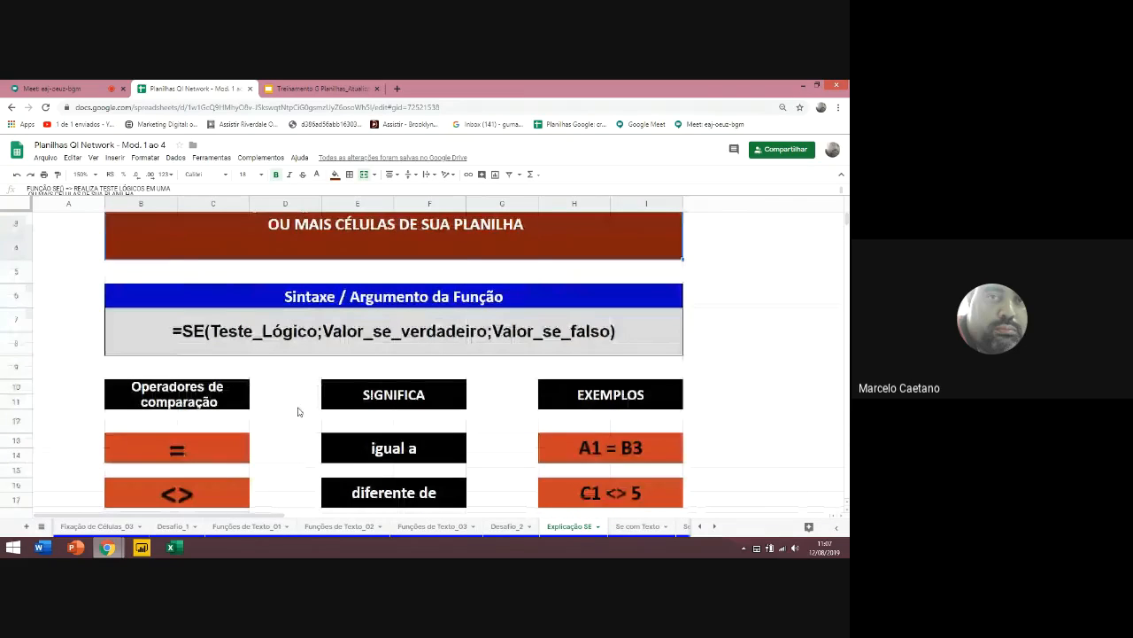
{"action": "scroll", "coordinate": [299, 411], "scroll_direction": "down", "scroll_amount": 3}
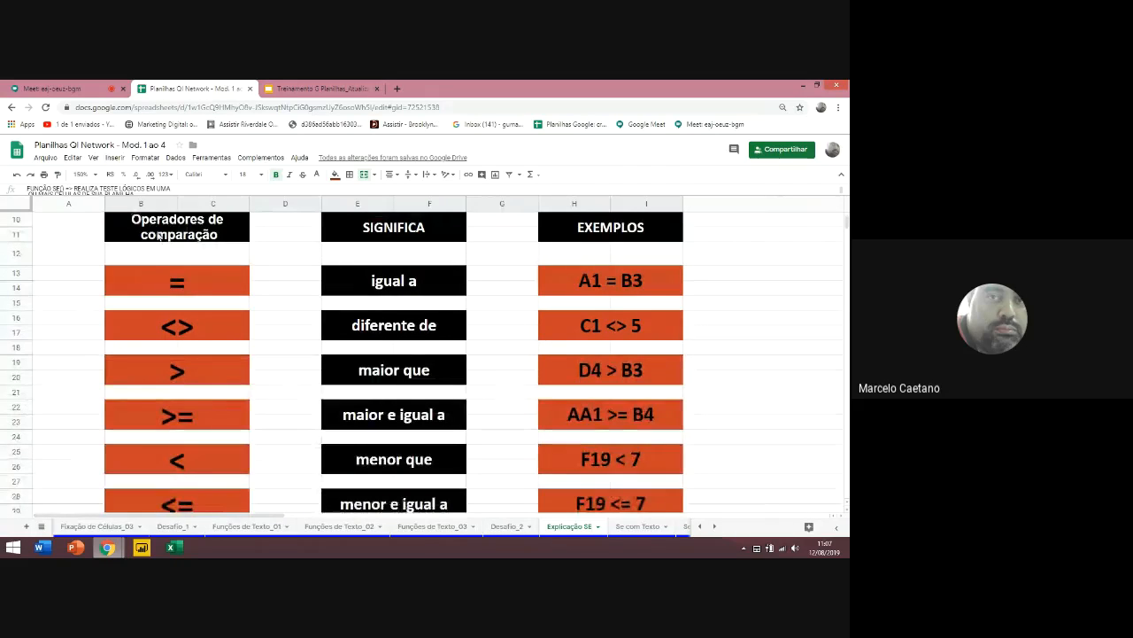
{"action": "scroll", "coordinate": [306, 324], "scroll_direction": "up", "scroll_amount": 3}
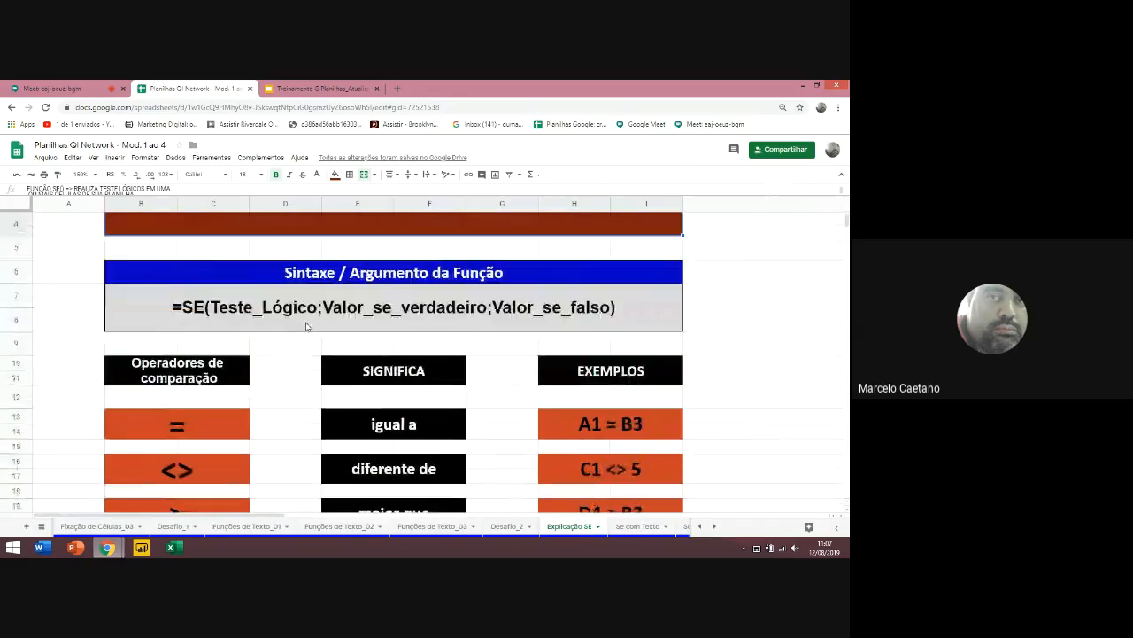
{"action": "scroll", "coordinate": [306, 326], "scroll_direction": "up", "scroll_amount": 1}
{"action": "scroll", "coordinate": [267, 376], "scroll_direction": "down", "scroll_amount": 2}
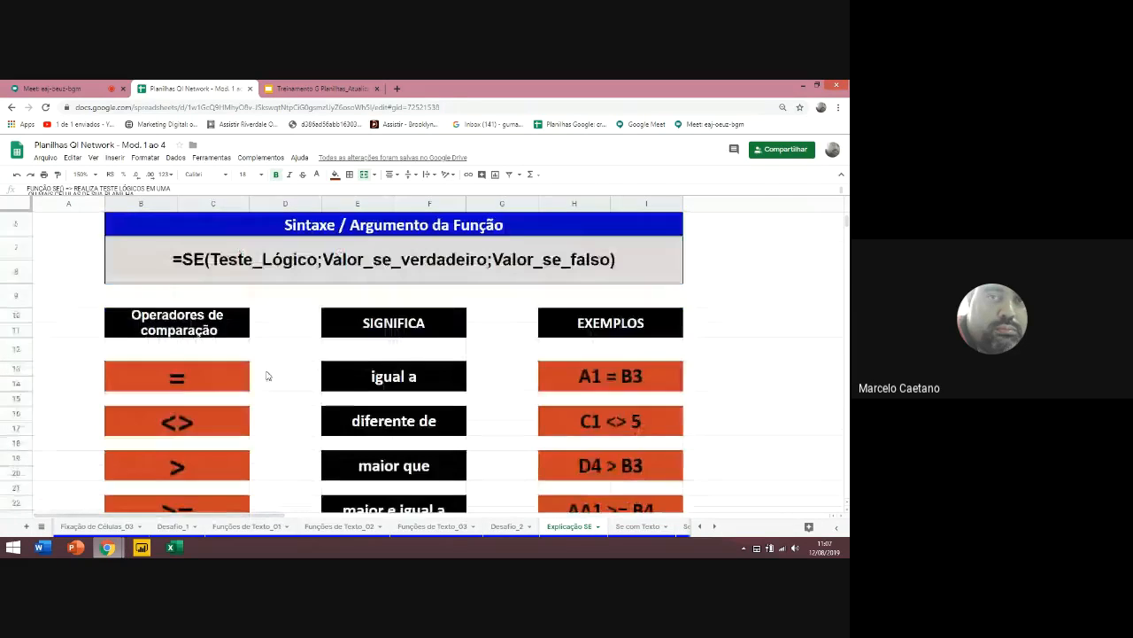
{"action": "scroll", "coordinate": [266, 376], "scroll_direction": "down", "scroll_amount": 1}
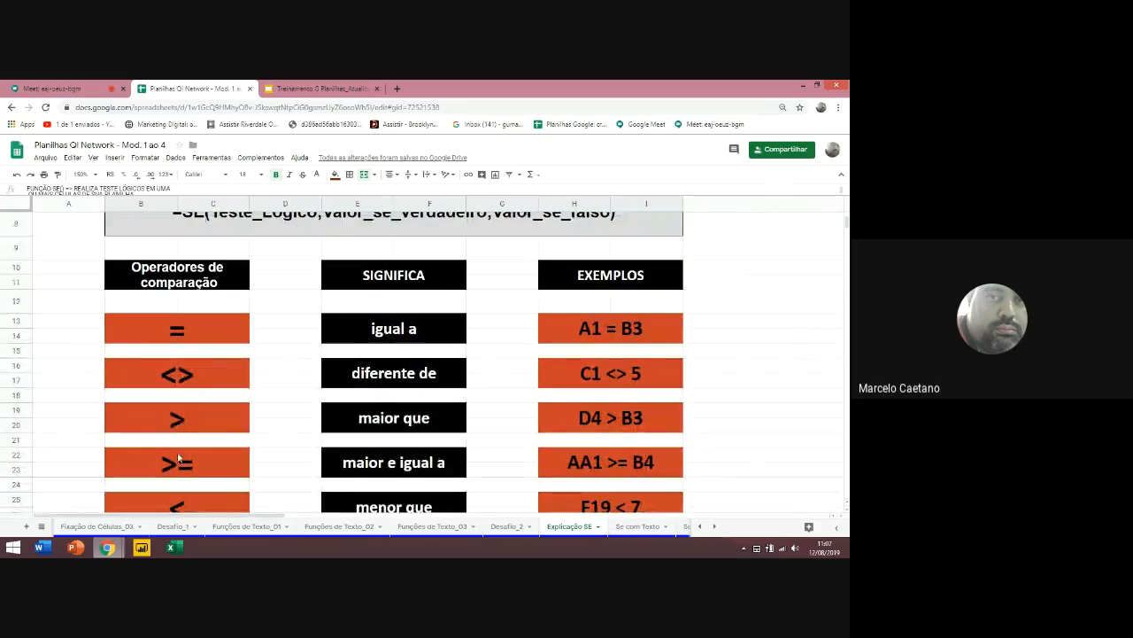
{"action": "scroll", "coordinate": [179, 460], "scroll_direction": "down", "scroll_amount": 2}
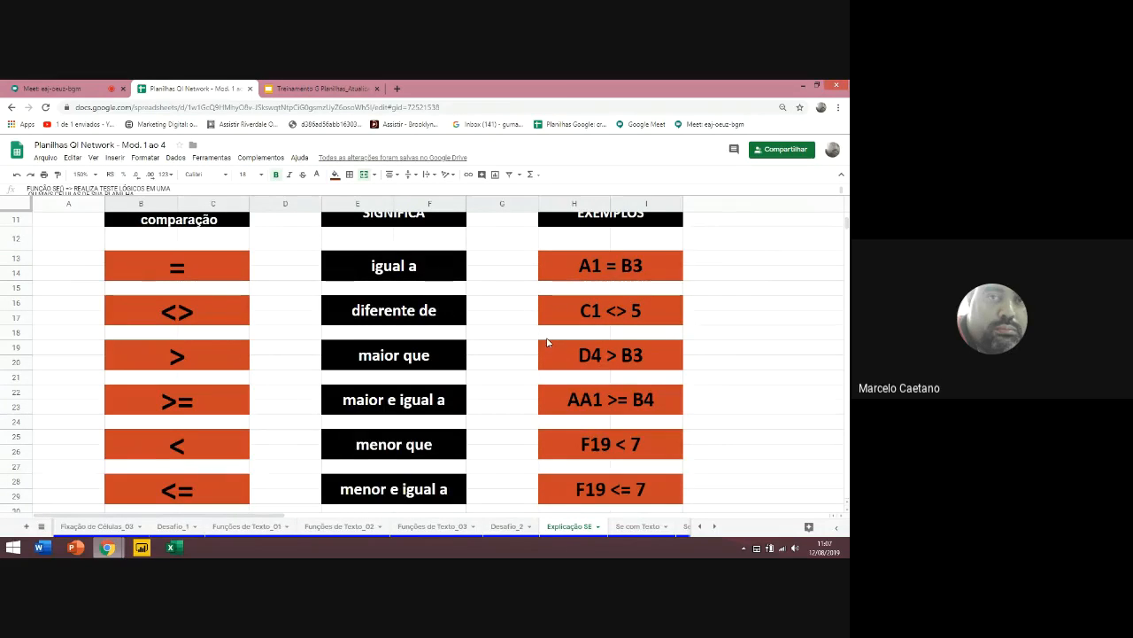
{"action": "scroll", "coordinate": [547, 342], "scroll_direction": "up", "scroll_amount": 1}
{"action": "scroll", "coordinate": [547, 341], "scroll_direction": "up", "scroll_amount": 3}
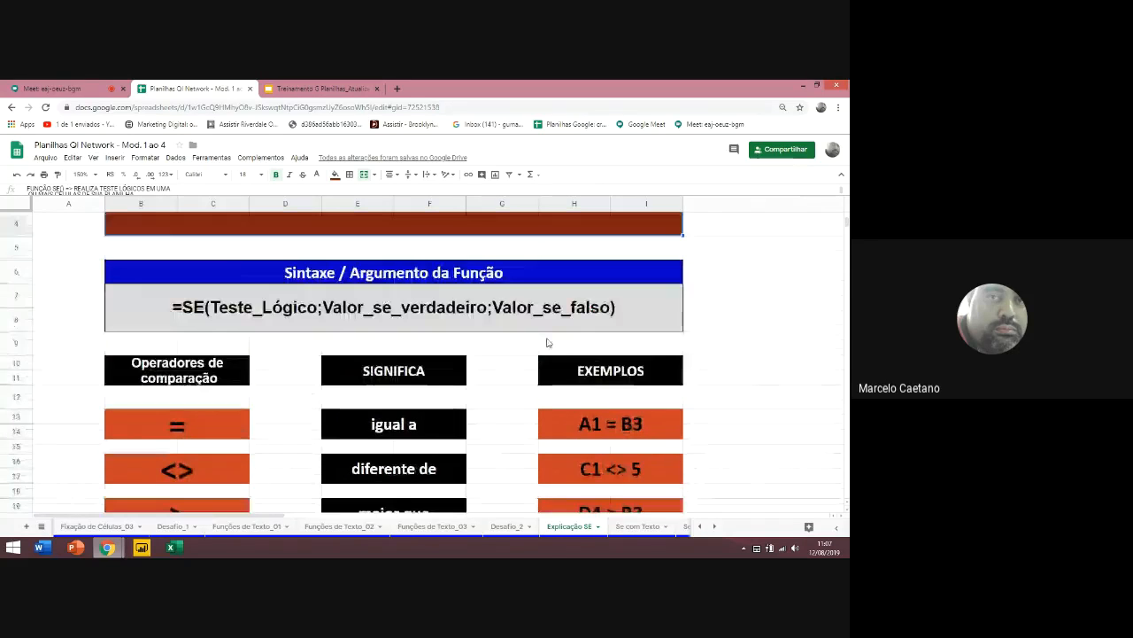
{"action": "scroll", "coordinate": [548, 342], "scroll_direction": "up", "scroll_amount": 1}
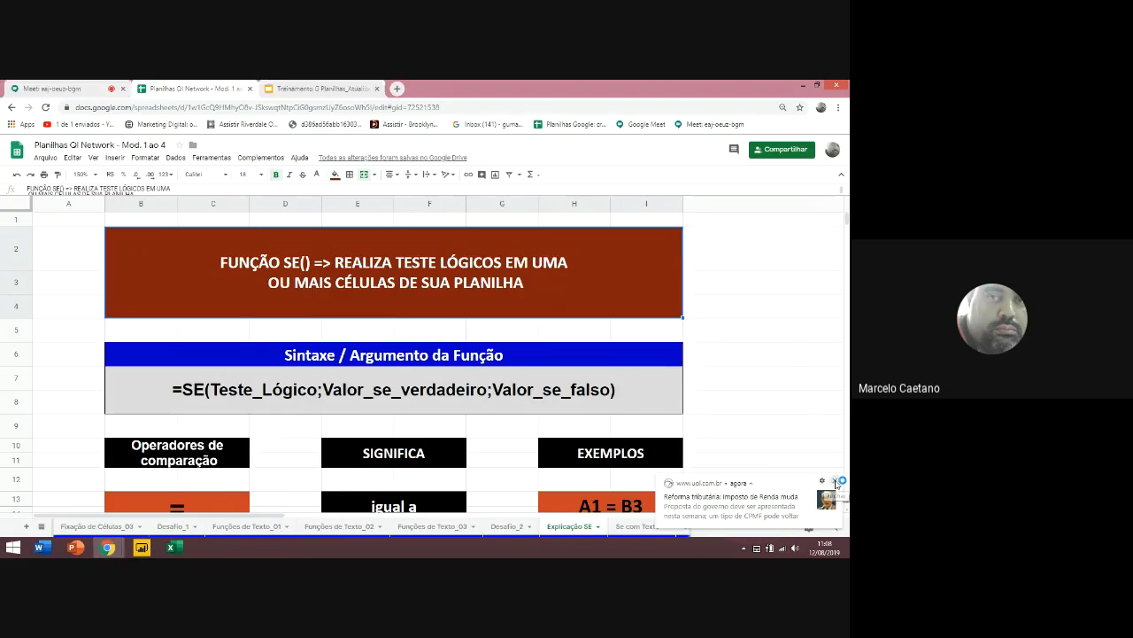
{"action": "left_click", "coordinate": [837, 483]}
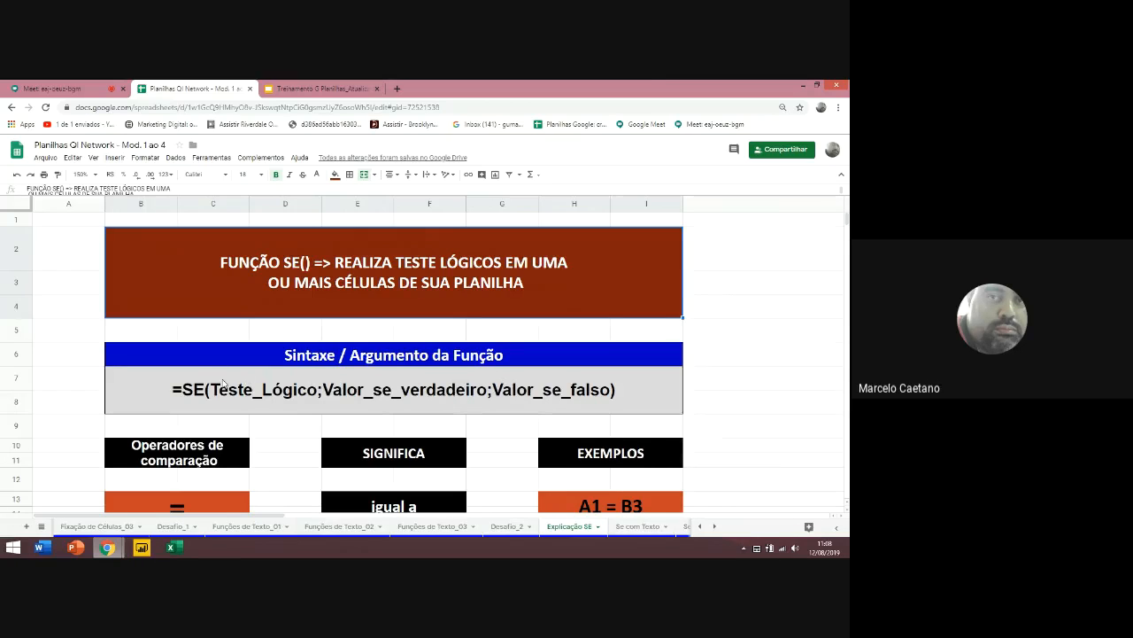
Examine the SE syntax cell, the products table and the CRITÉRIO box with the discount rule on the Explicação SE sheet
{"action": "left_click", "coordinate": [300, 395]}
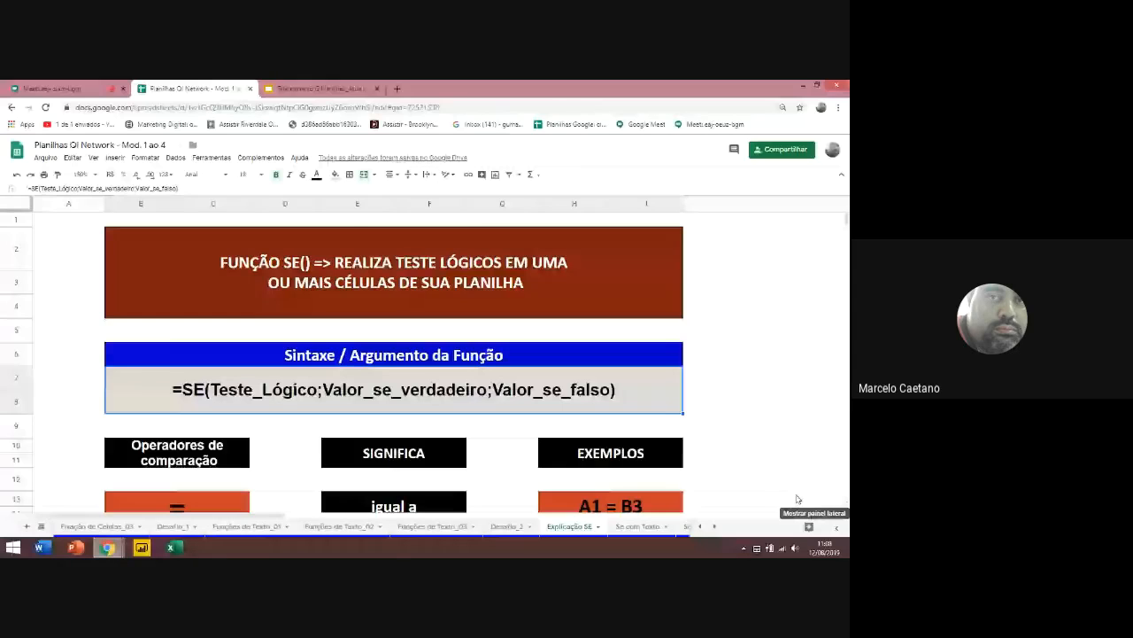
{"action": "left_click", "coordinate": [715, 390]}
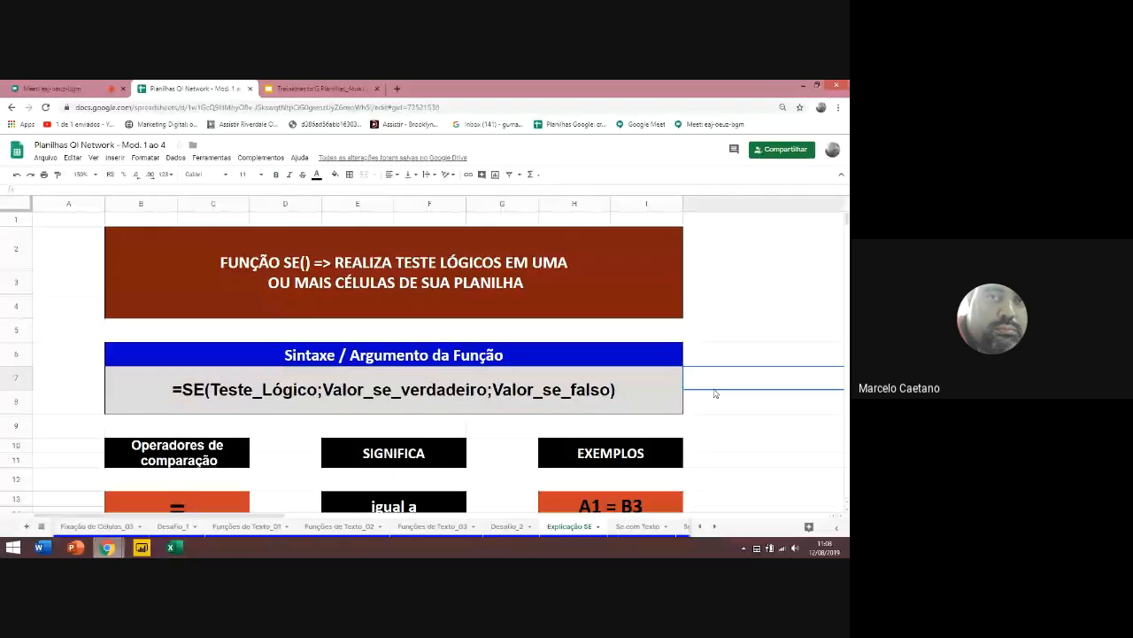
{"action": "key", "text": "Right"}
{"action": "key", "text": "Right"}
{"action": "key", "text": "Right"}
{"action": "key", "text": "Right"}
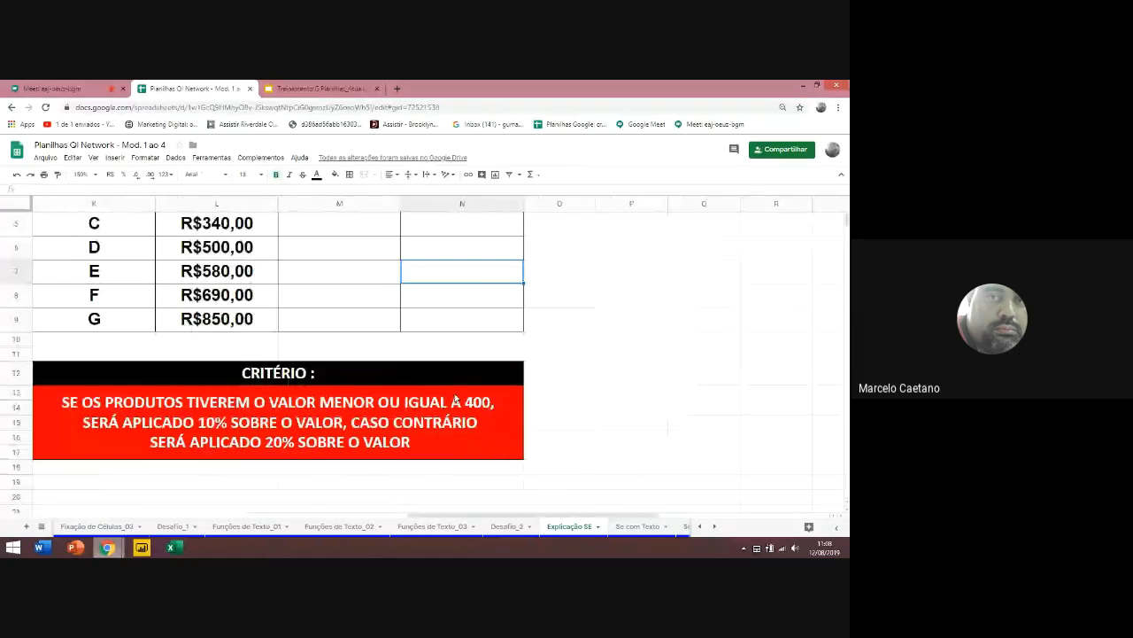
{"action": "scroll", "coordinate": [456, 400], "scroll_direction": "up", "scroll_amount": 3}
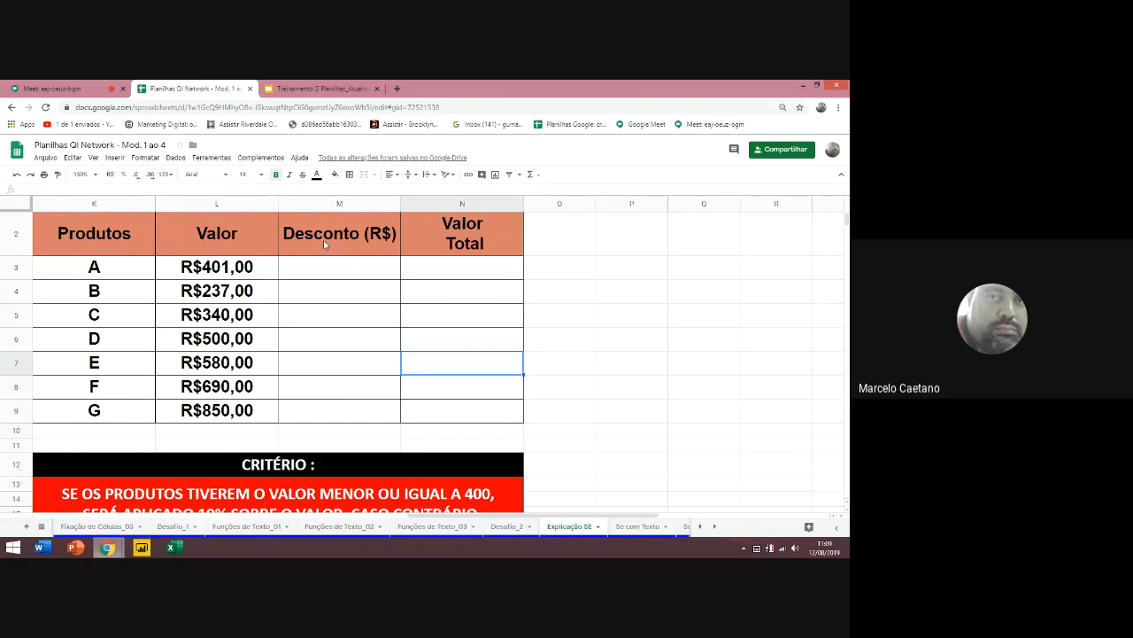
{"action": "scroll", "coordinate": [286, 281], "scroll_direction": "down", "scroll_amount": 3}
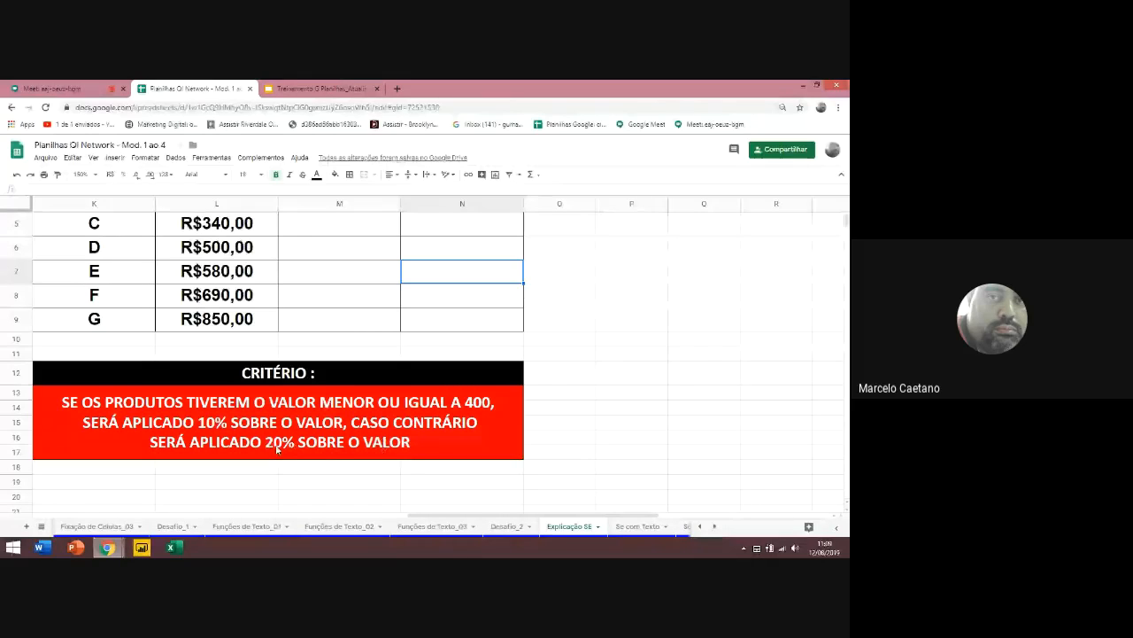
{"action": "left_click", "coordinate": [219, 424]}
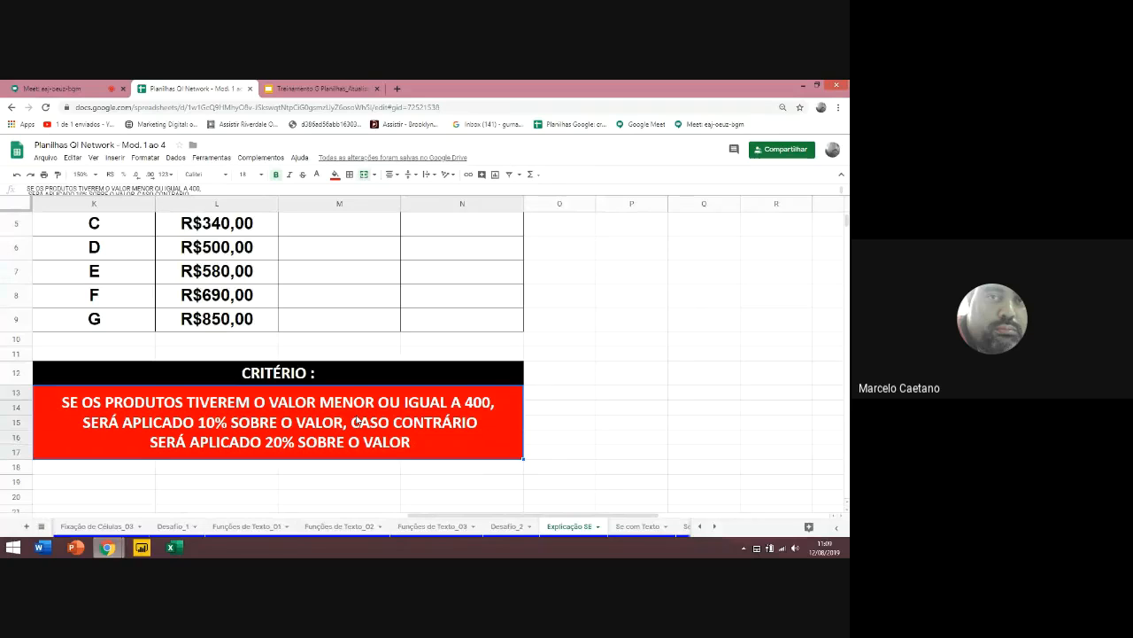
Start an SE formula in M3 of the Desconto (R$) column with the logical test L3<=400
{"action": "scroll", "coordinate": [358, 421], "scroll_direction": "up", "scroll_amount": 2}
{"action": "left_click", "coordinate": [339, 270]}
{"action": "type", "text": "="}
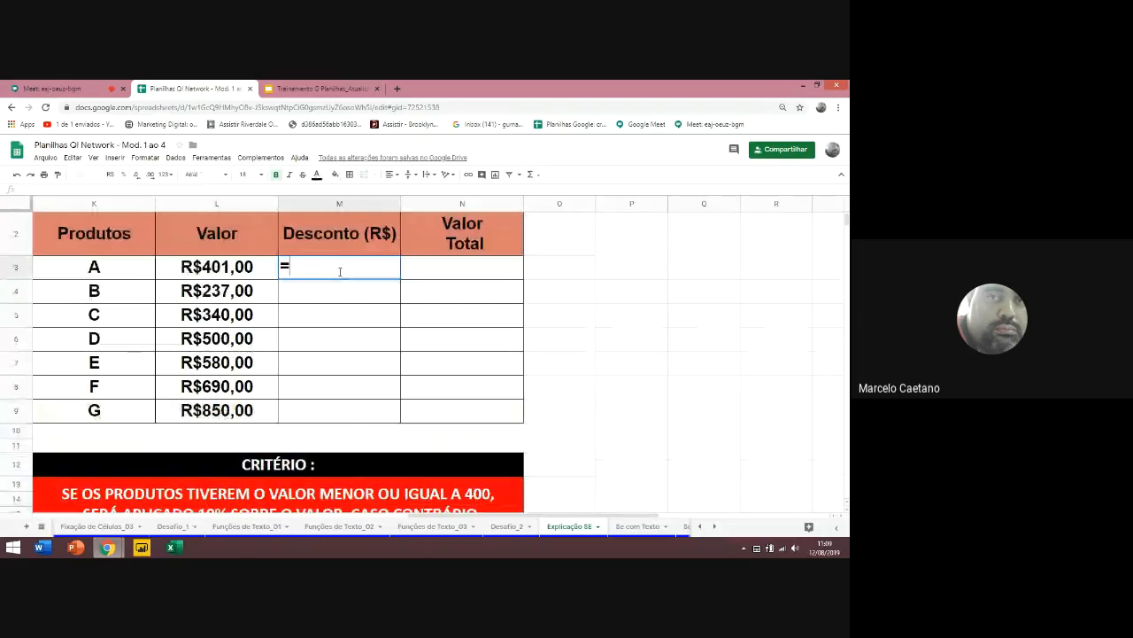
{"action": "type", "text": "SE("}
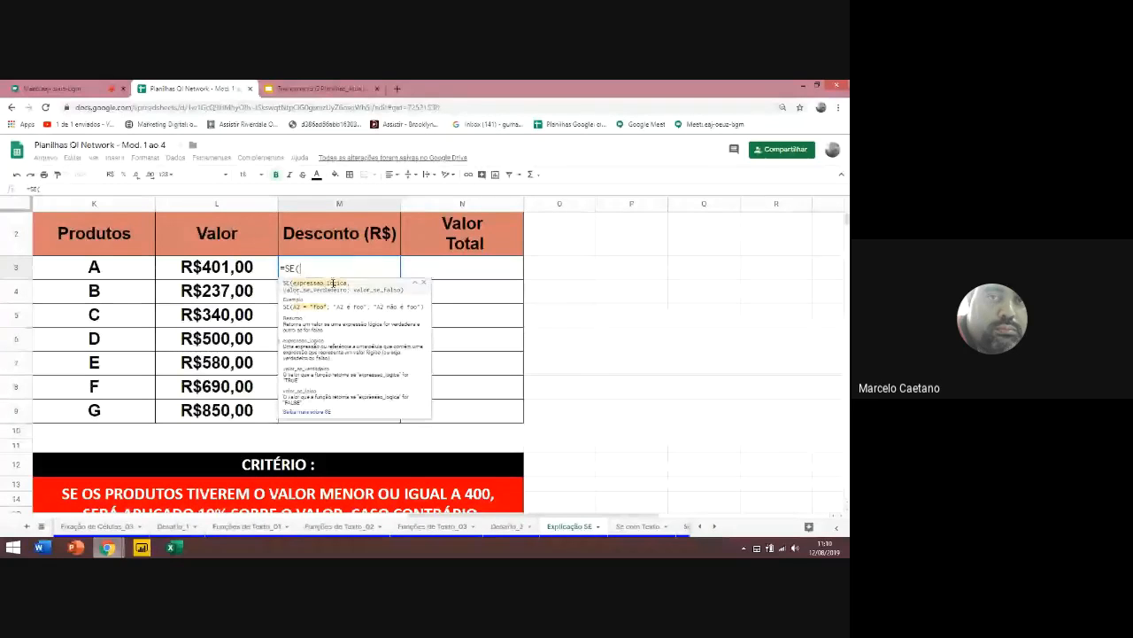
{"action": "left_click", "coordinate": [229, 273]}
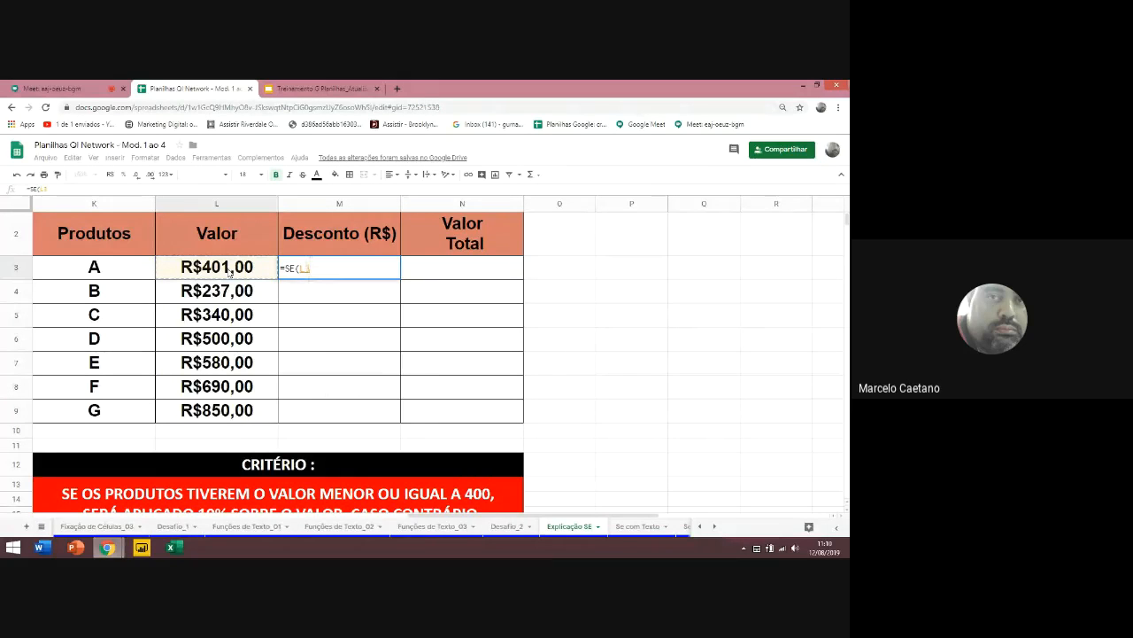
{"action": "type", "text": "<="}
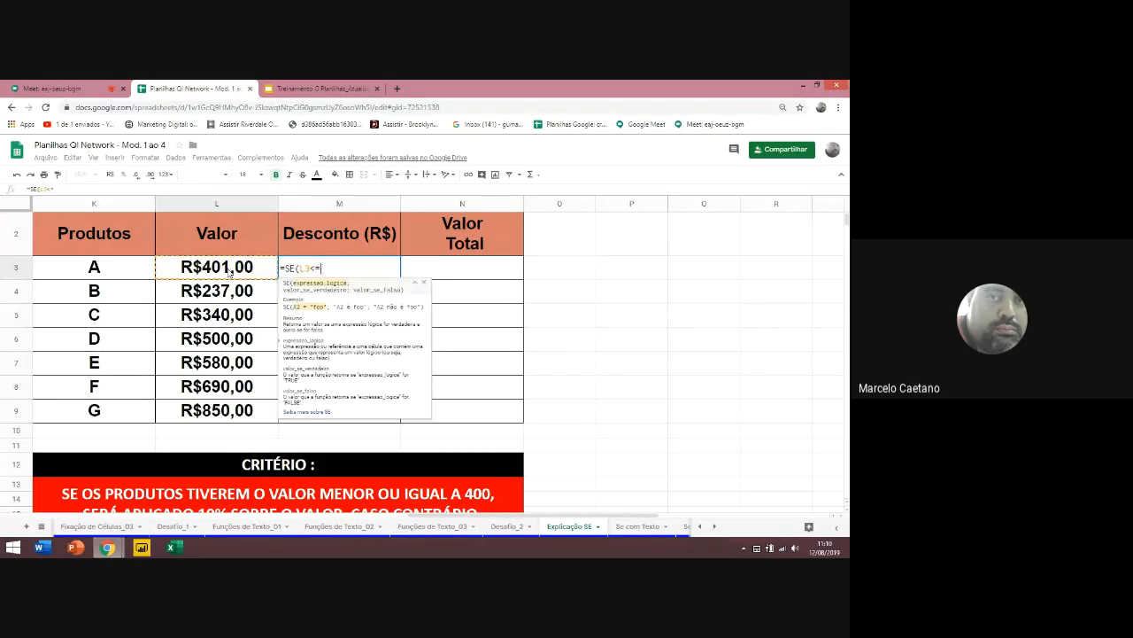
{"action": "type", "text": "4"}
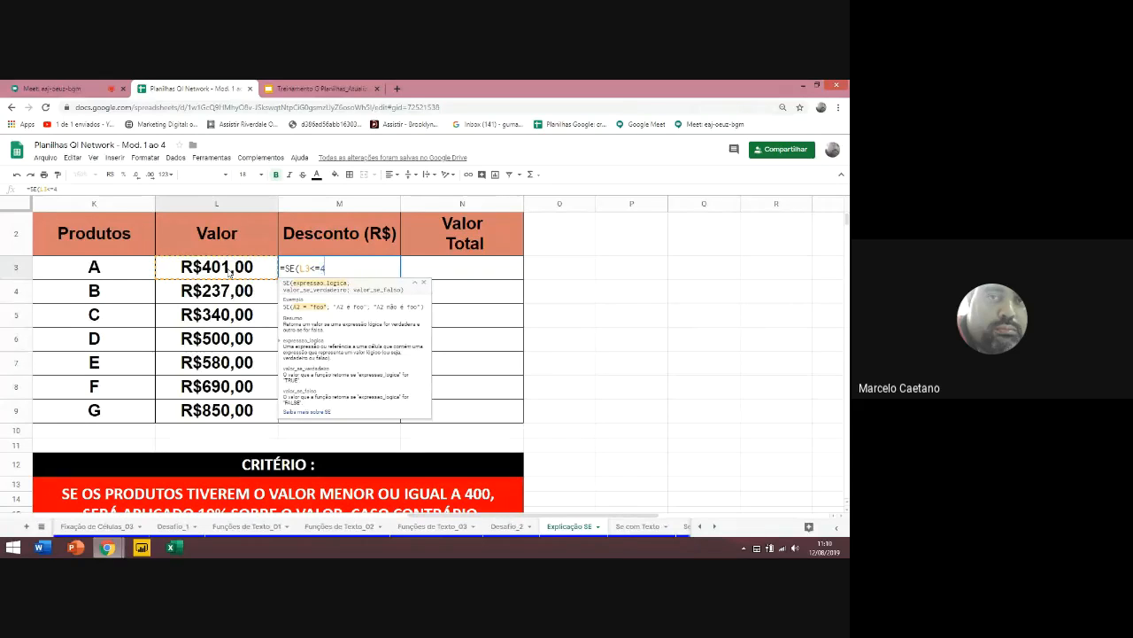
{"action": "type", "text": "00"}
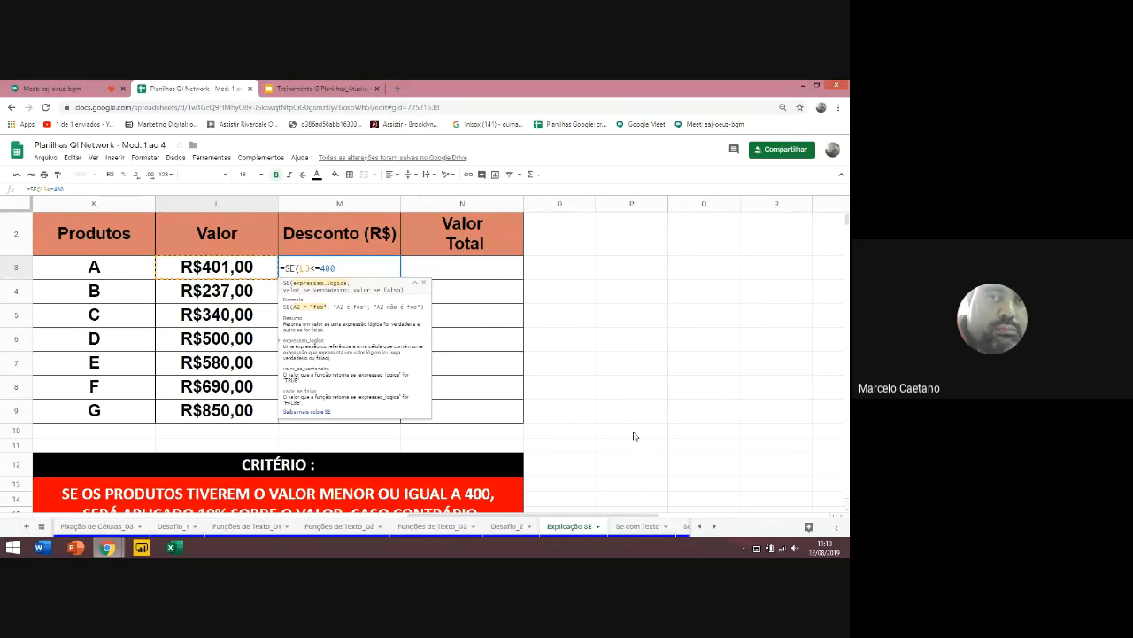
{"action": "scroll", "coordinate": [628, 437], "scroll_direction": "down", "scroll_amount": 1}
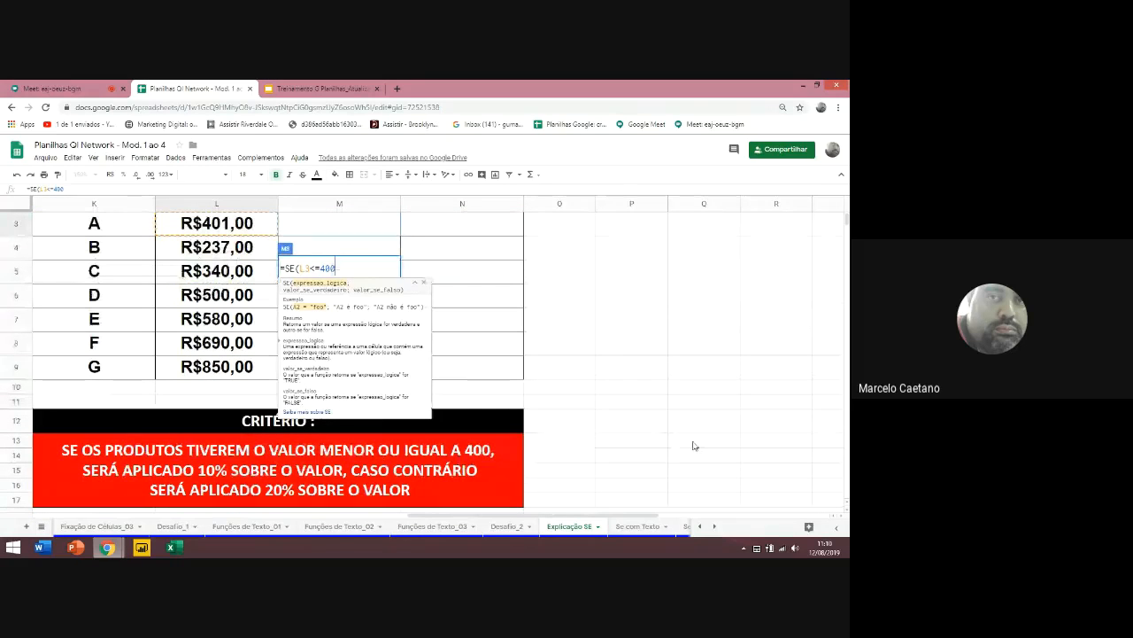
{"action": "scroll", "coordinate": [694, 446], "scroll_direction": "up", "scroll_amount": 1}
{"action": "type", "text": ";"}
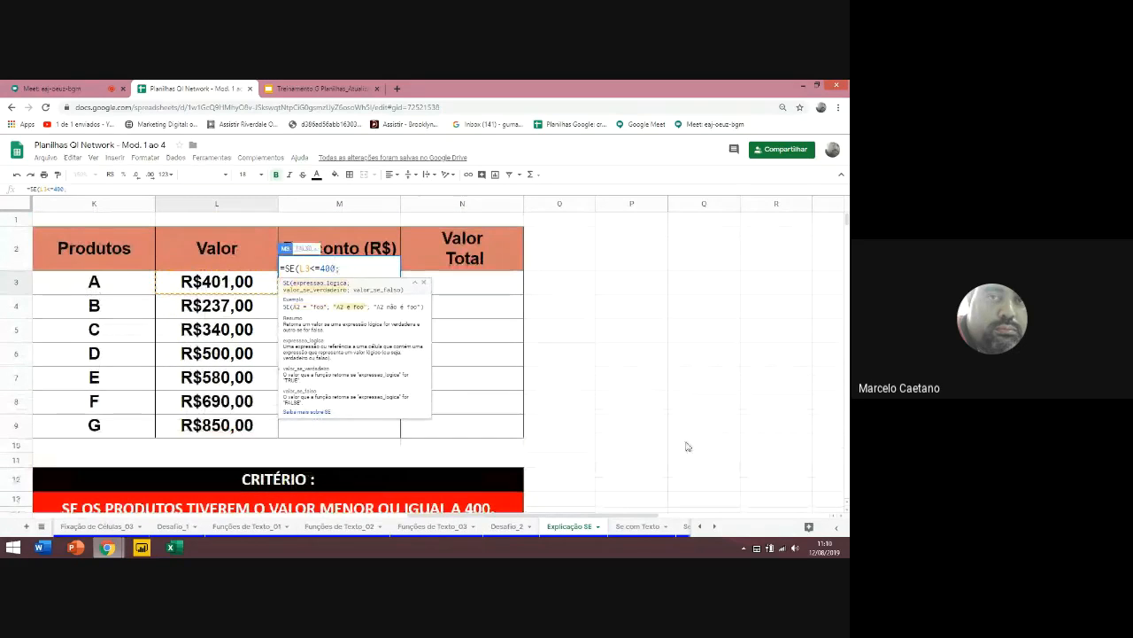
Complete the M3 formula with L3*10% as the value if true and L3*20% as the value if false
{"action": "left_click", "coordinate": [222, 282]}
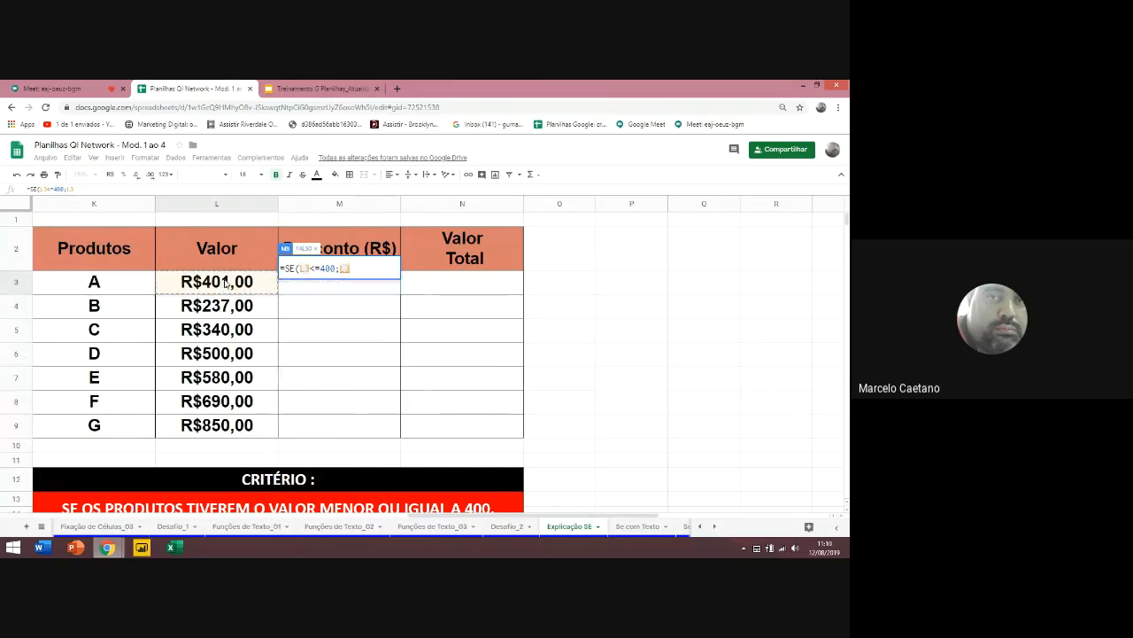
{"action": "type", "text": "*"}
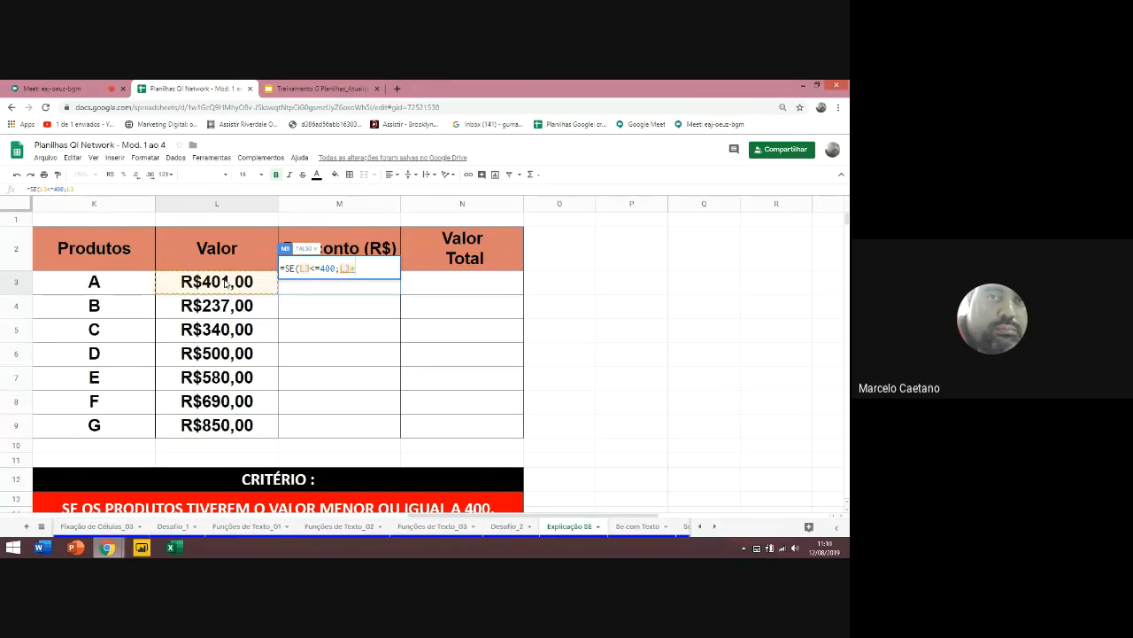
{"action": "type", "text": "10"}
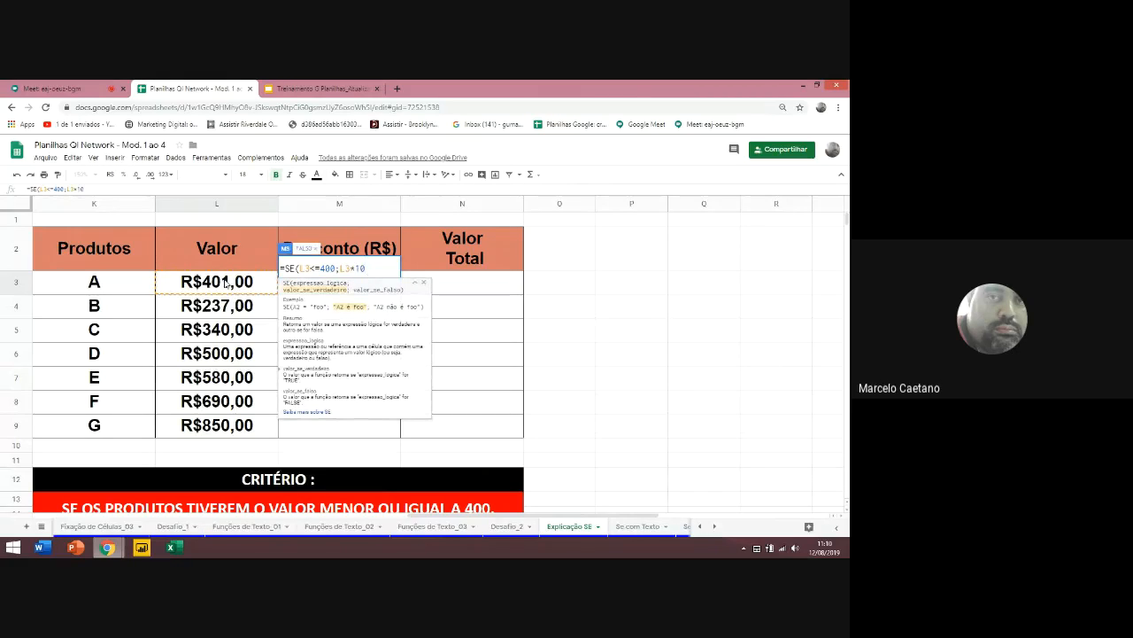
{"action": "type", "text": "%;"}
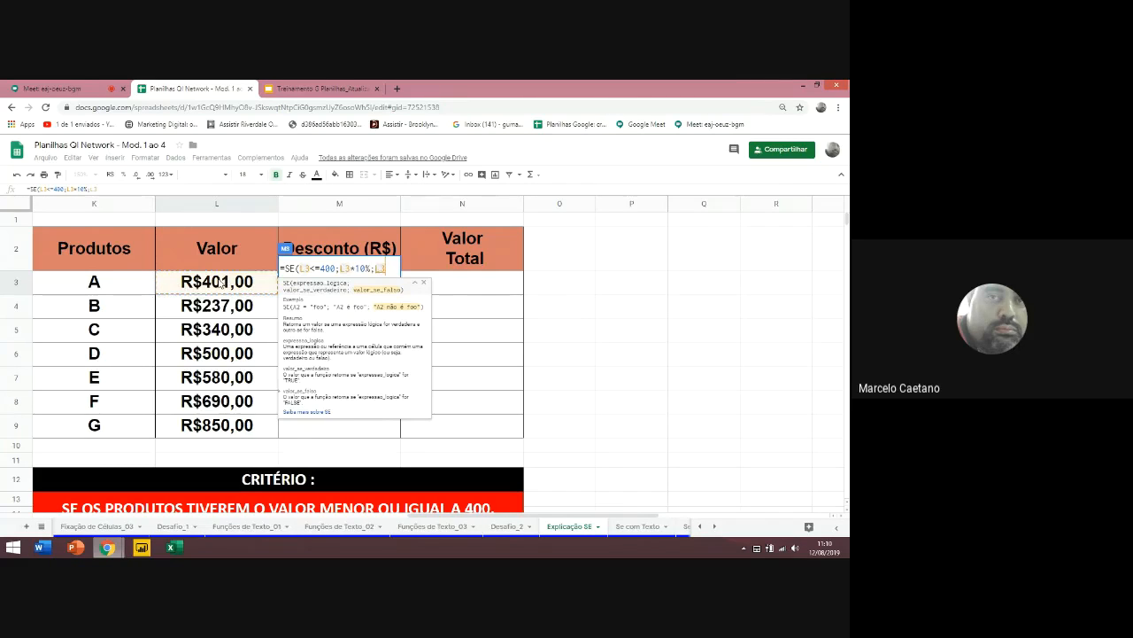
{"action": "left_click", "coordinate": [220, 282]}
{"action": "type", "text": "*"}
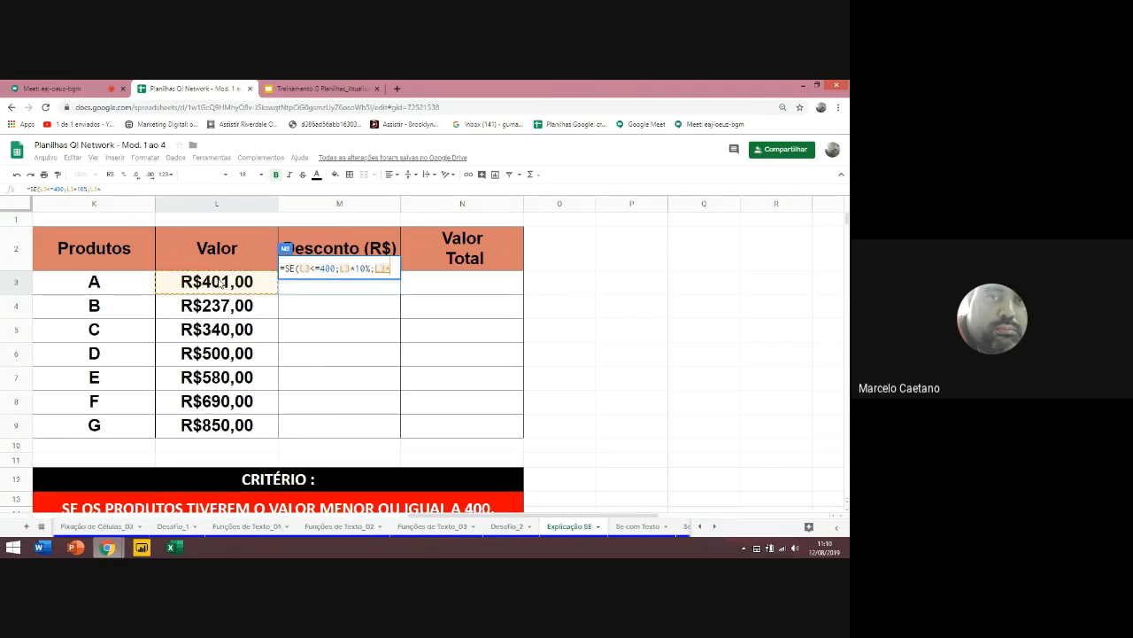
{"action": "type", "text": "20"}
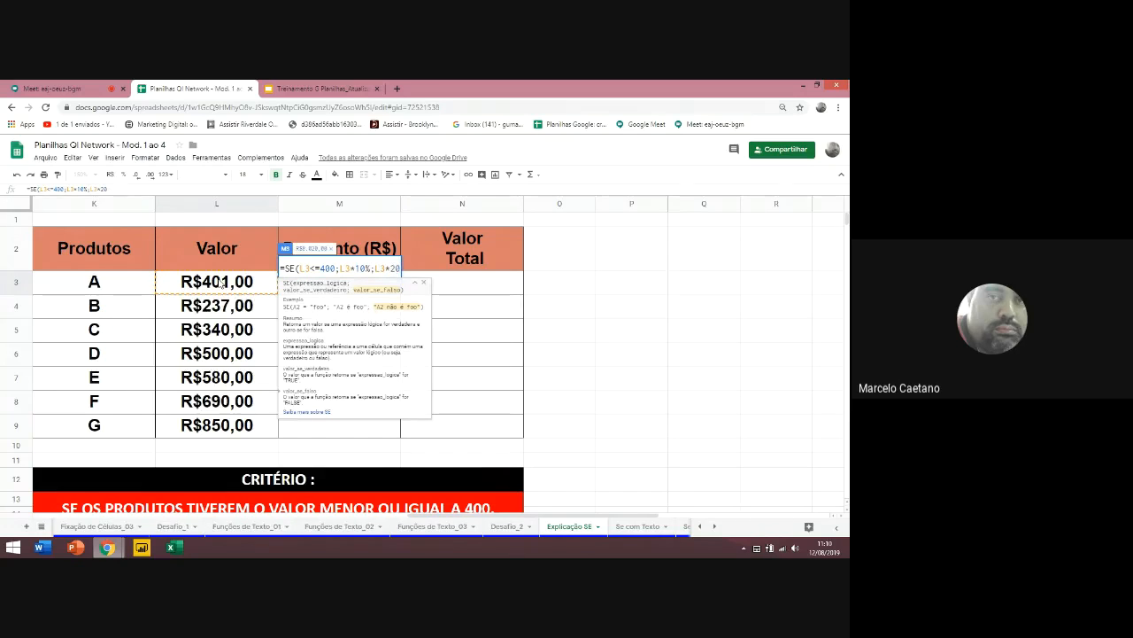
{"action": "type", "text": "%"}
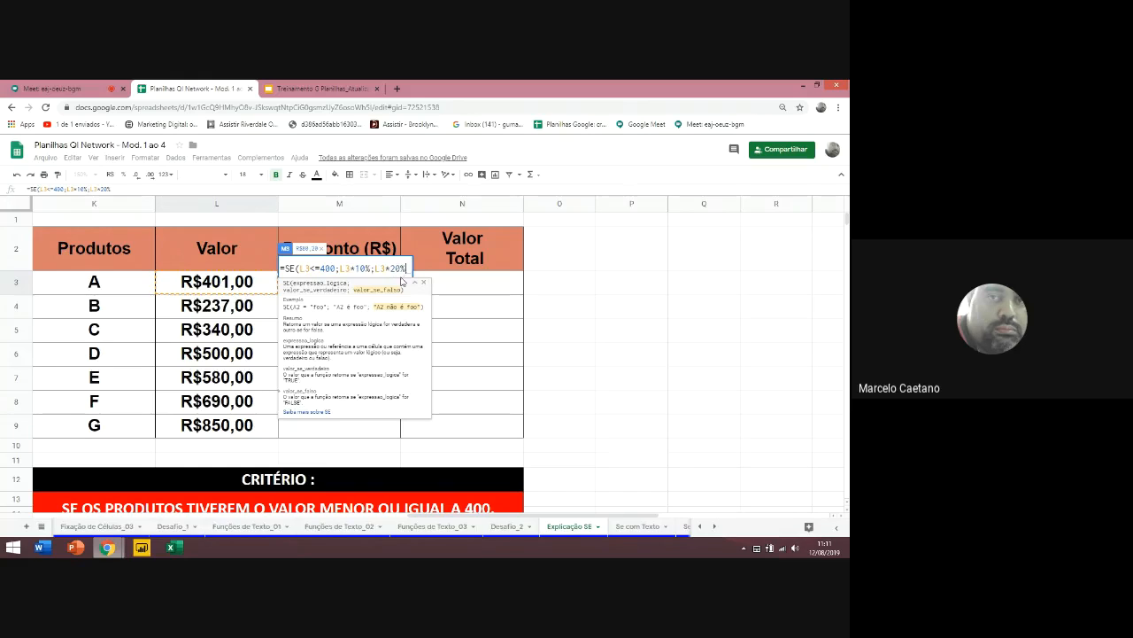
{"action": "type", "text": ")"}
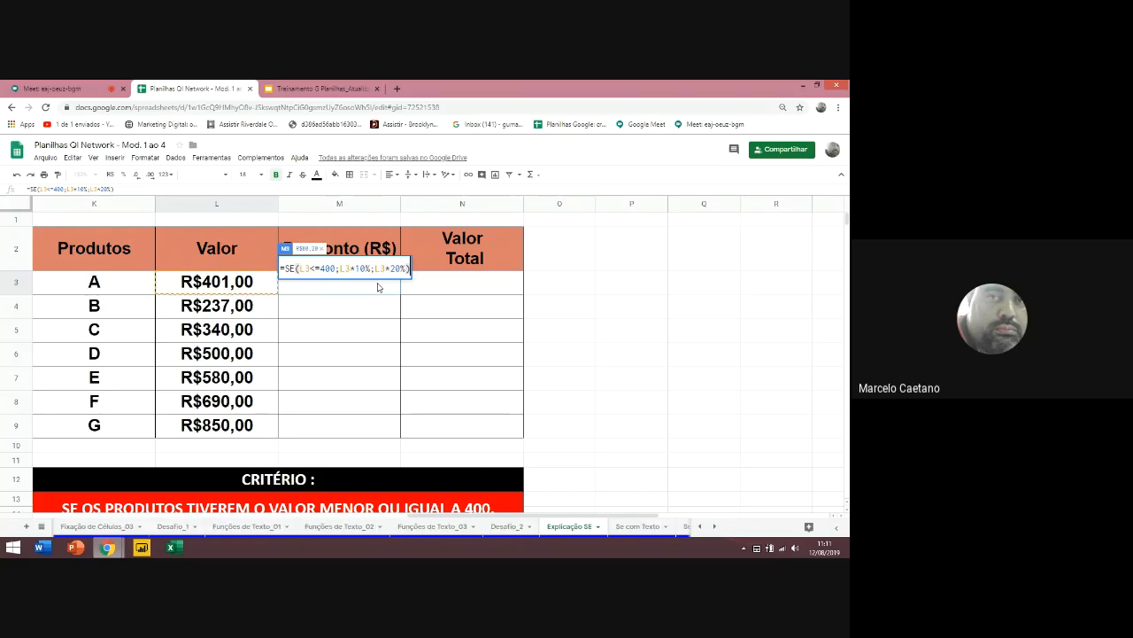
{"action": "left_click", "coordinate": [358, 283]}
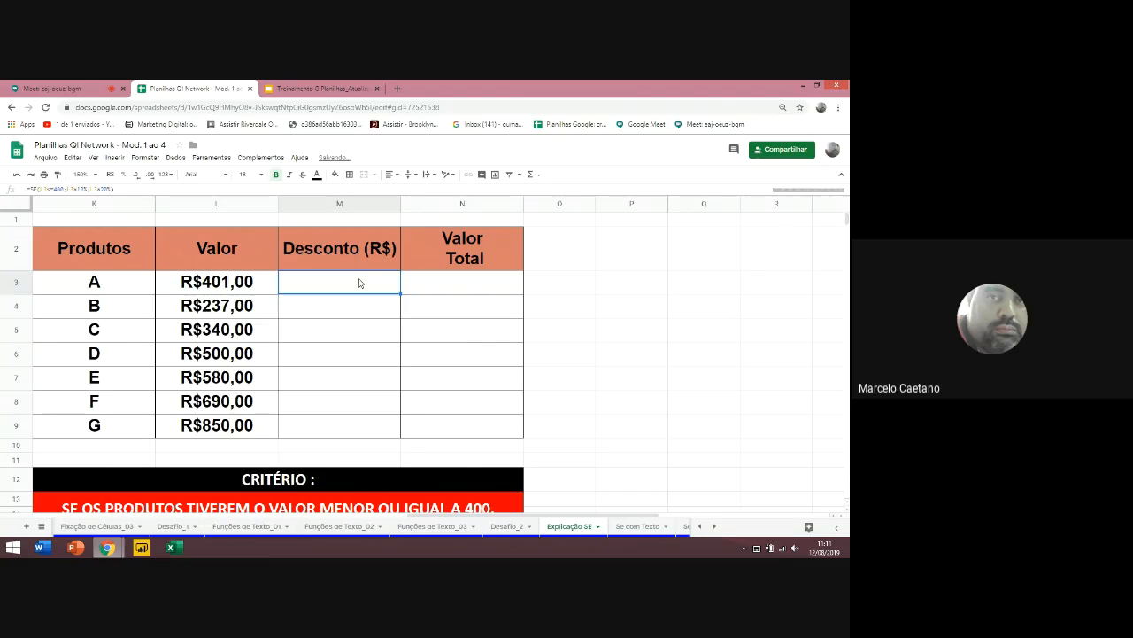
Center the discount in M3 horizontally and fill its formula down to product B in M4
{"action": "left_click", "coordinate": [393, 176]}
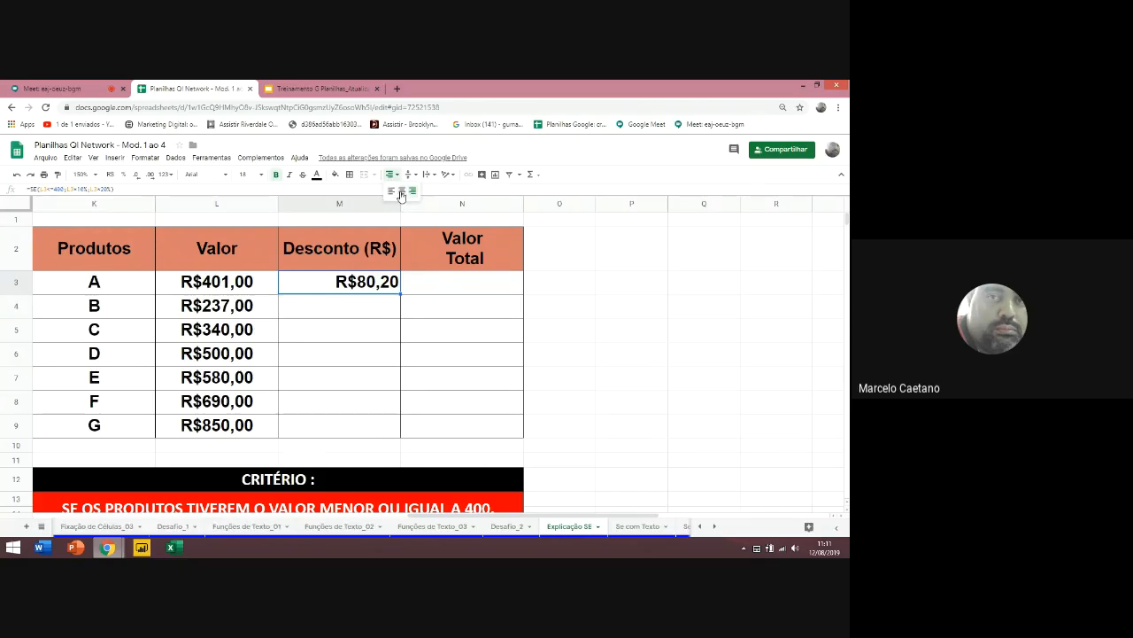
{"action": "left_click", "coordinate": [401, 191]}
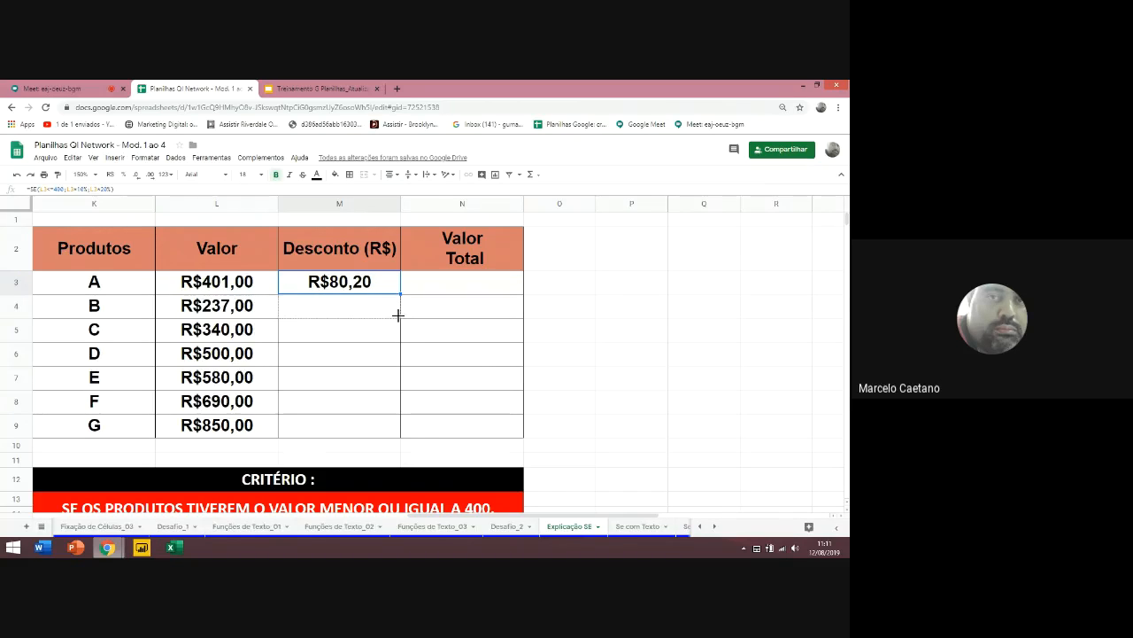
{"action": "left_click_drag", "start_coordinate": [397, 314], "coordinate": [400, 316]}
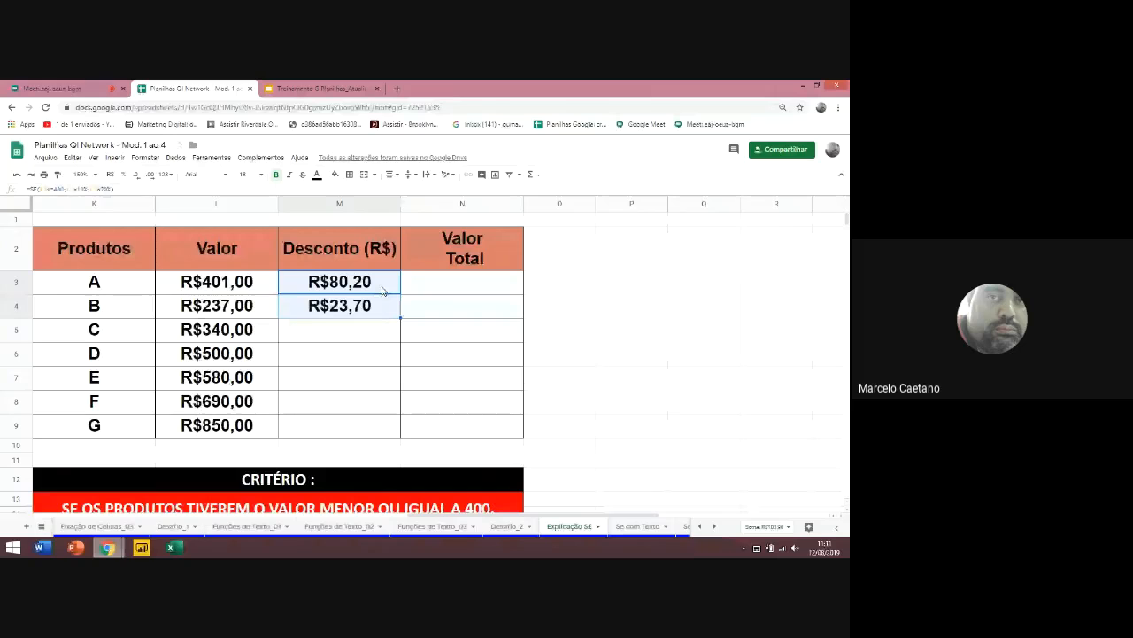
Review the value-if-true and value-if-false arguments in the M3 discount formula, leaving the formula as it is
{"action": "double_click", "coordinate": [383, 286]}
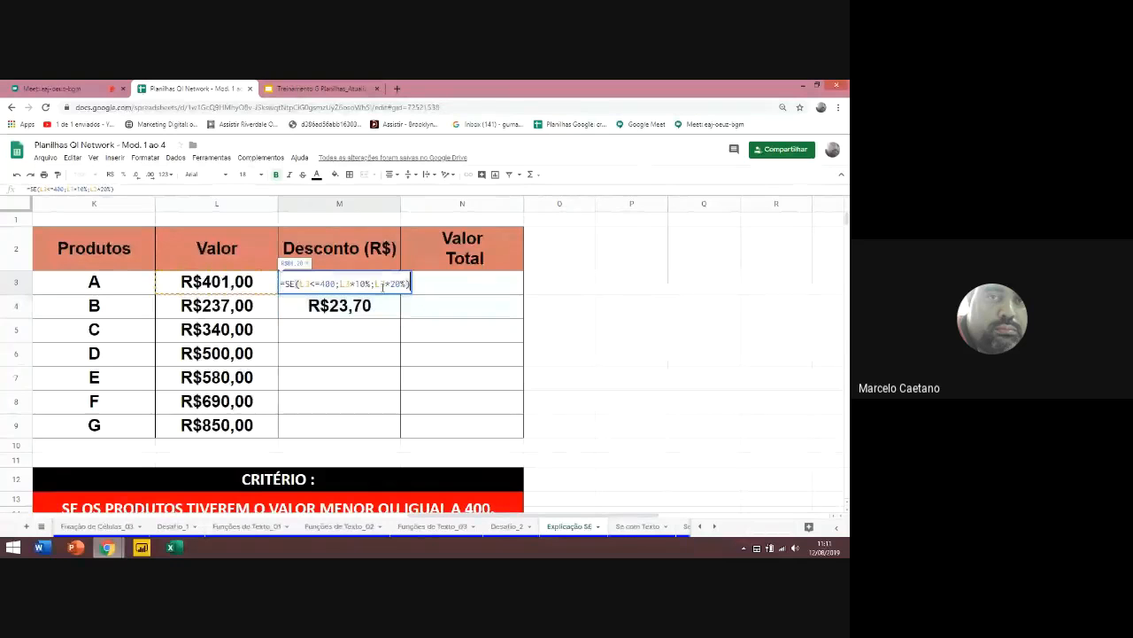
{"action": "left_click_drag", "start_coordinate": [341, 282], "coordinate": [410, 283]}
{"action": "left_click", "coordinate": [357, 284]}
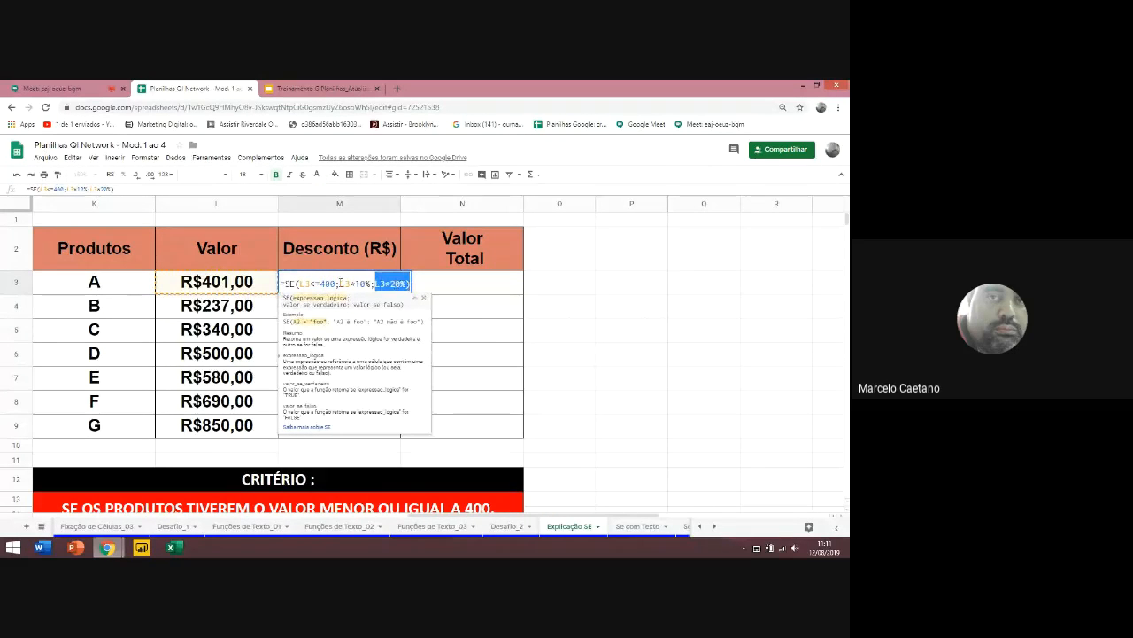
{"action": "key", "text": "Tab"}
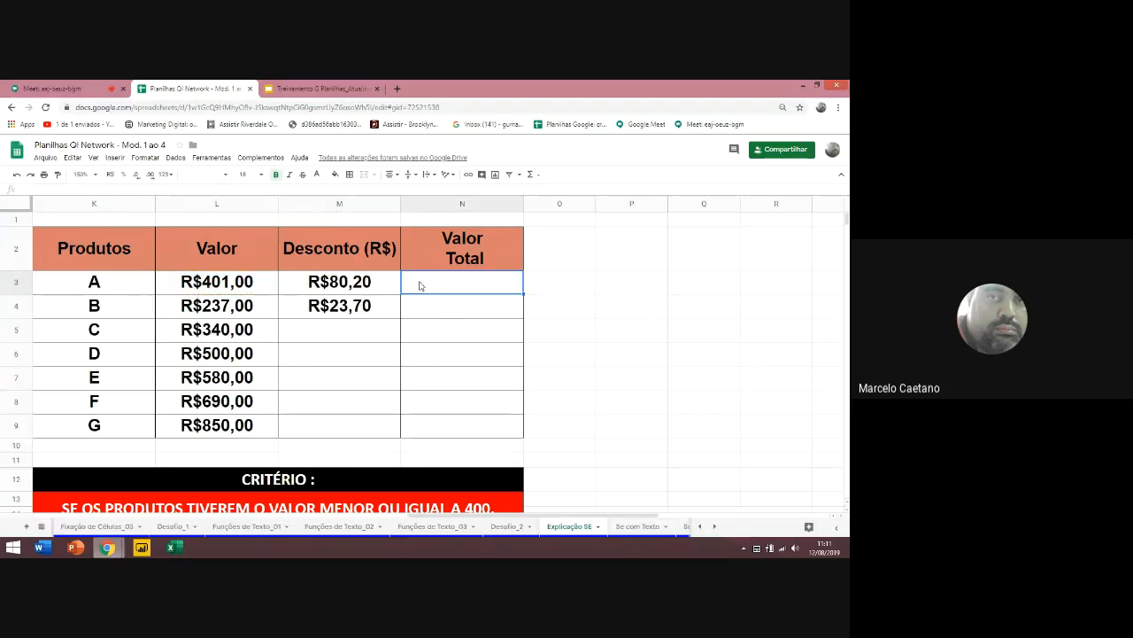
Fill the discount formula from M4 down to product G in M9 and select the discounts M3:M9
{"action": "left_click", "coordinate": [379, 292]}
{"action": "left_click", "coordinate": [391, 305]}
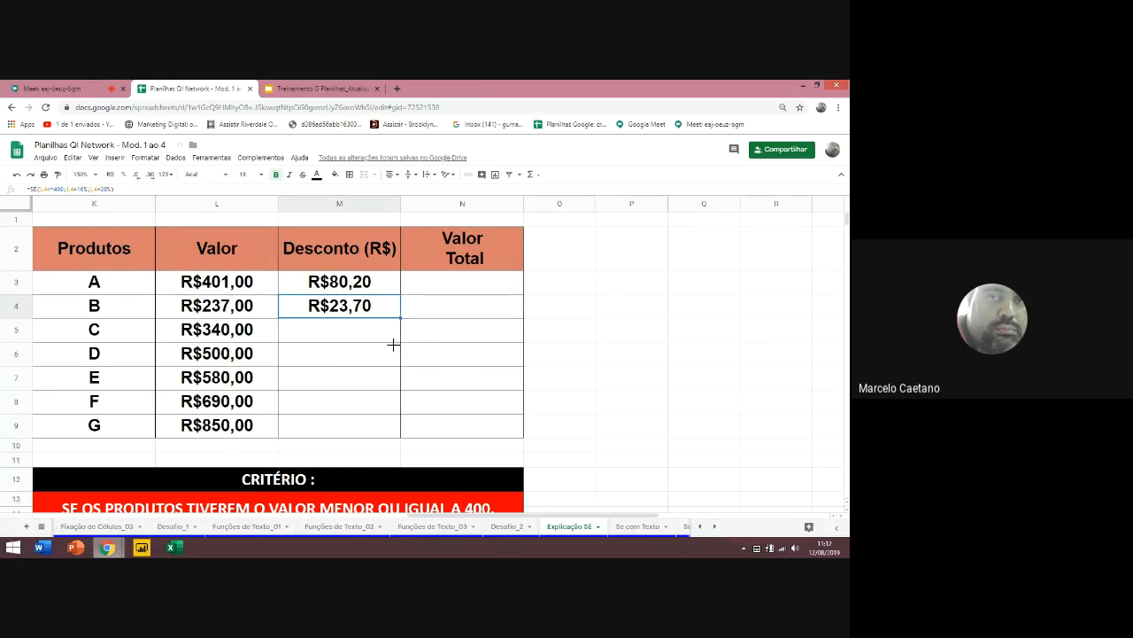
{"action": "left_click_drag", "start_coordinate": [393, 415], "coordinate": [390, 432]}
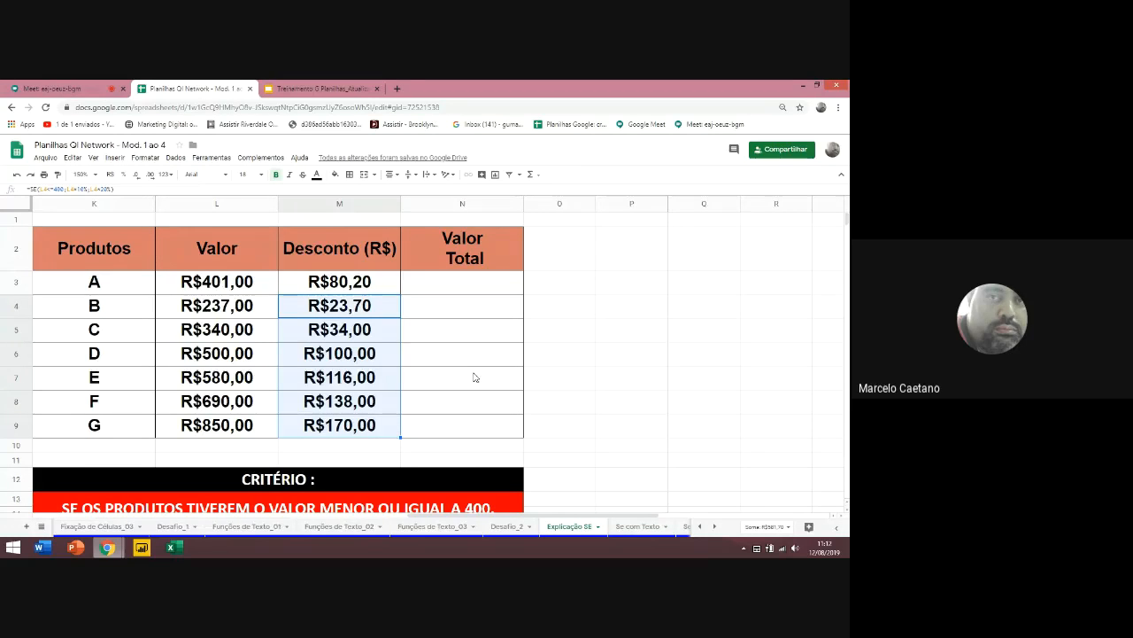
{"action": "left_click_drag", "start_coordinate": [370, 285], "coordinate": [382, 427]}
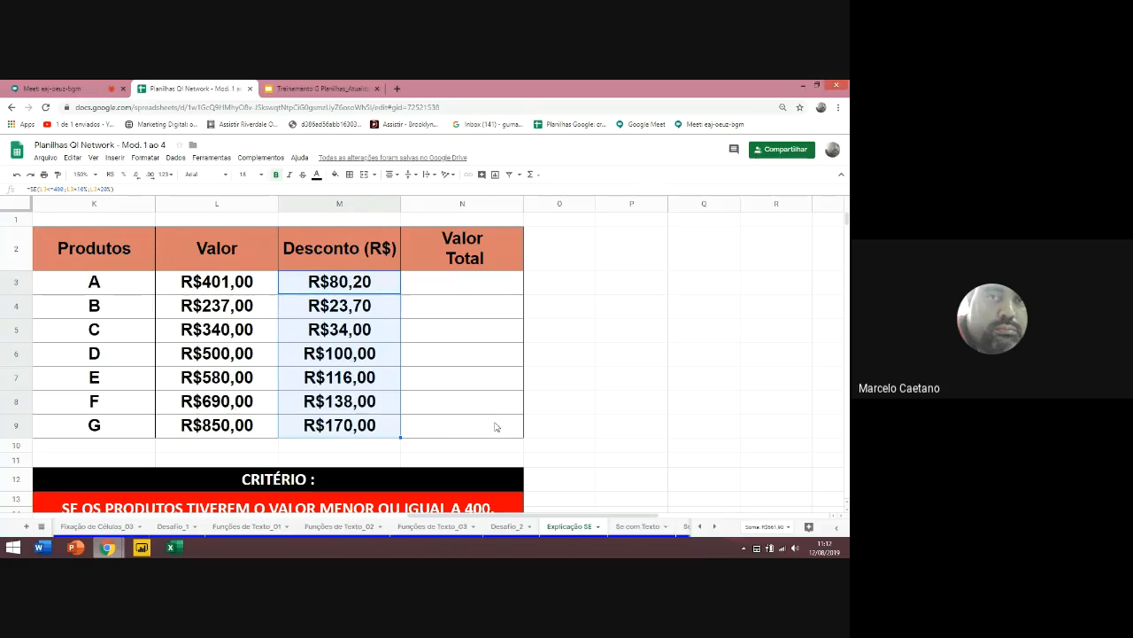
Examine the 10% and 20% arguments of the discount formula in M3, leaving the formula as it is
{"action": "double_click", "coordinate": [324, 281]}
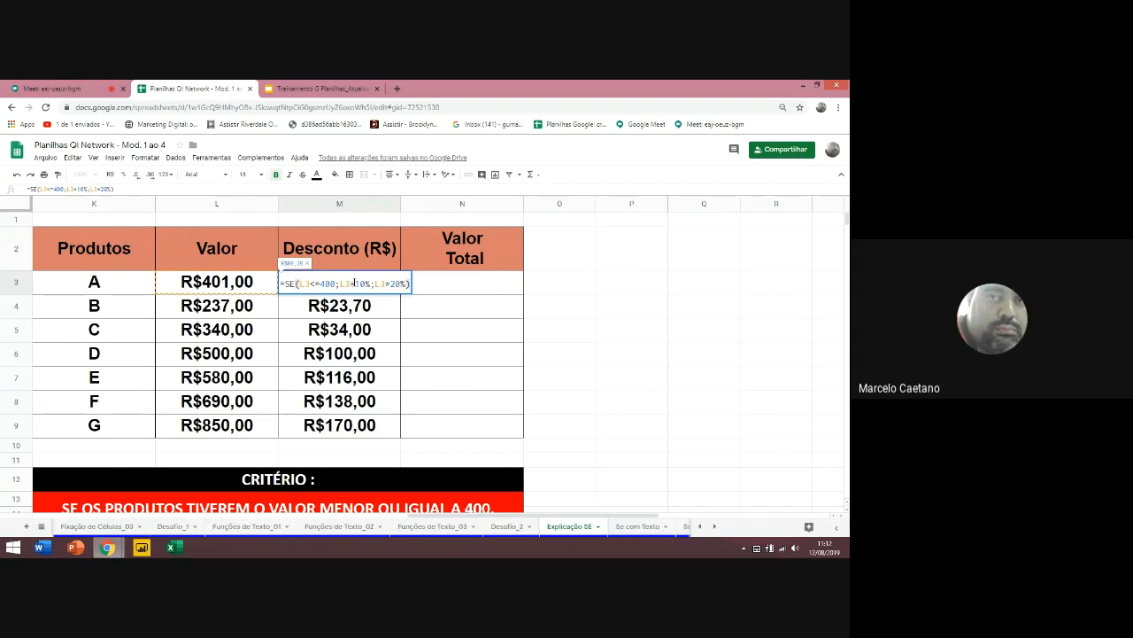
{"action": "double_click", "coordinate": [359, 283]}
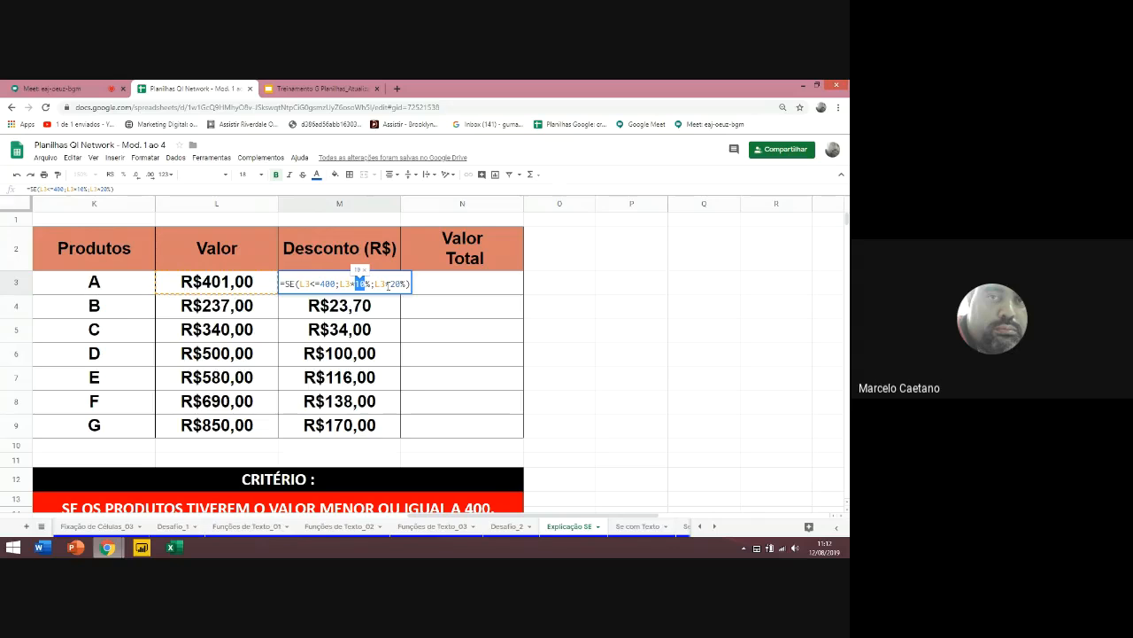
{"action": "double_click", "coordinate": [396, 283]}
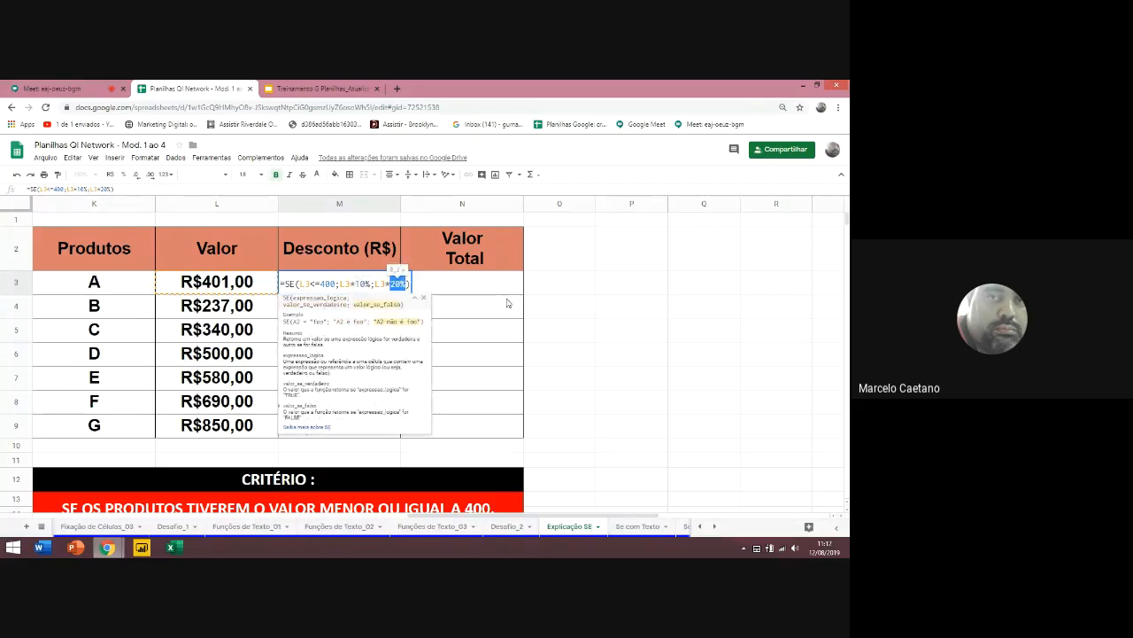
{"action": "key", "text": "Return"}
Calculate product A's total in N3 as =L3-M3 and fill the formula down to product G in N9
{"action": "left_click", "coordinate": [461, 290]}
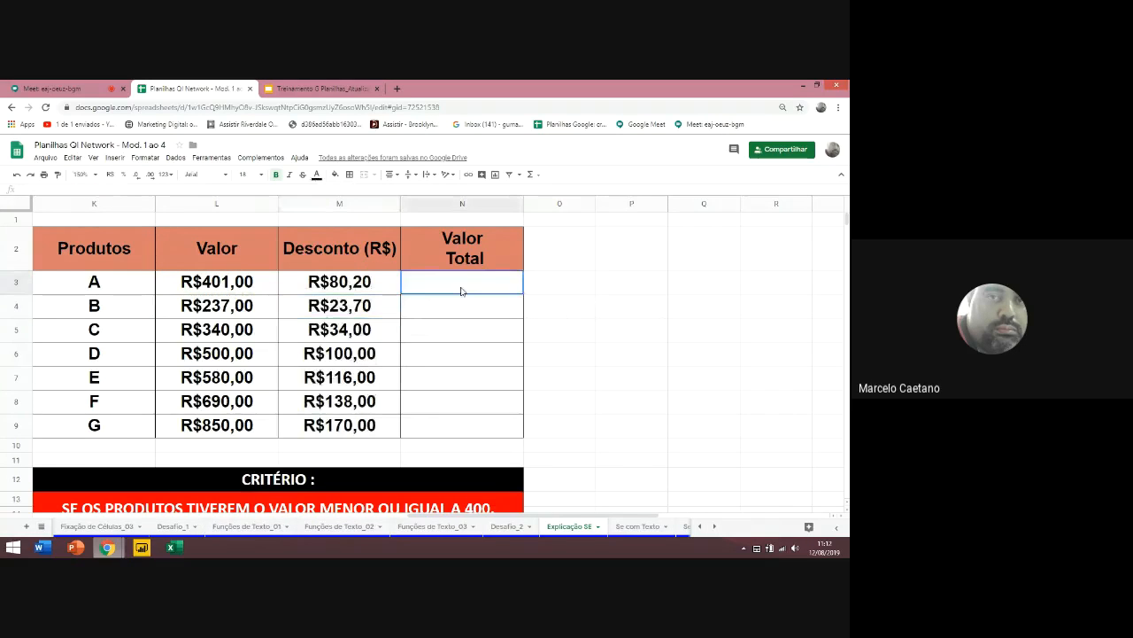
{"action": "type", "text": "="}
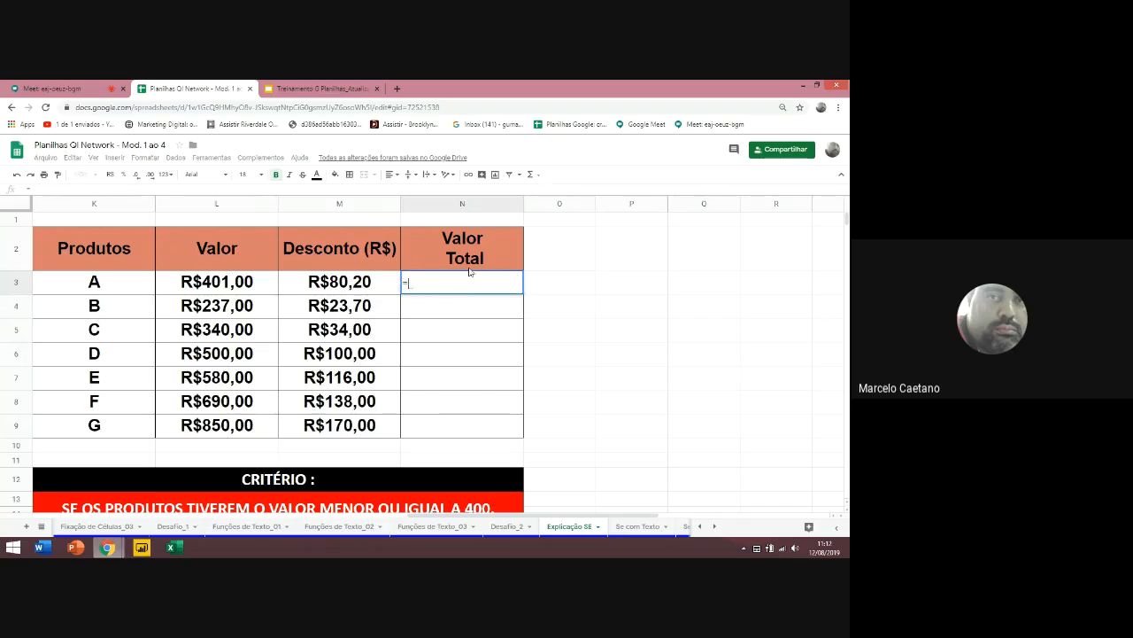
{"action": "left_click", "coordinate": [204, 279]}
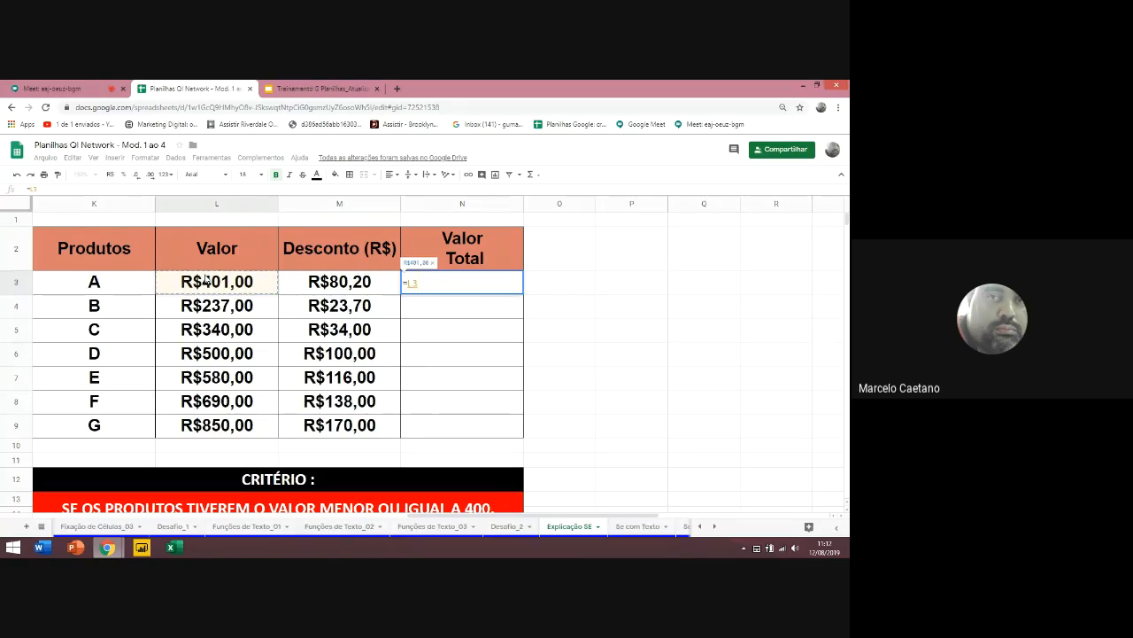
{"action": "type", "text": "-"}
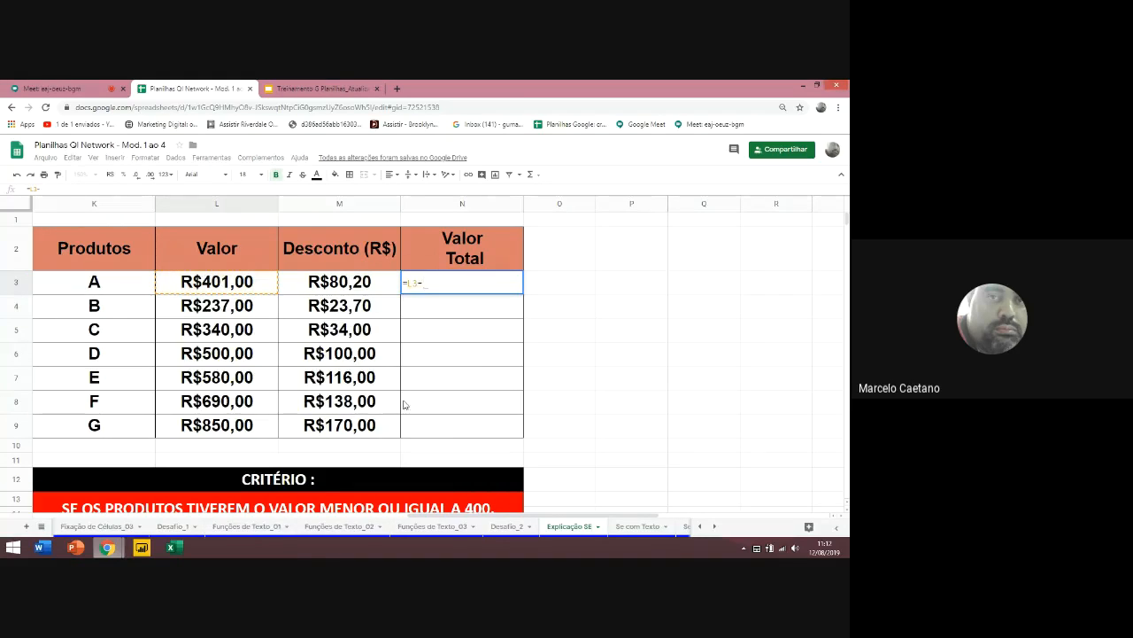
{"action": "left_click", "coordinate": [345, 287]}
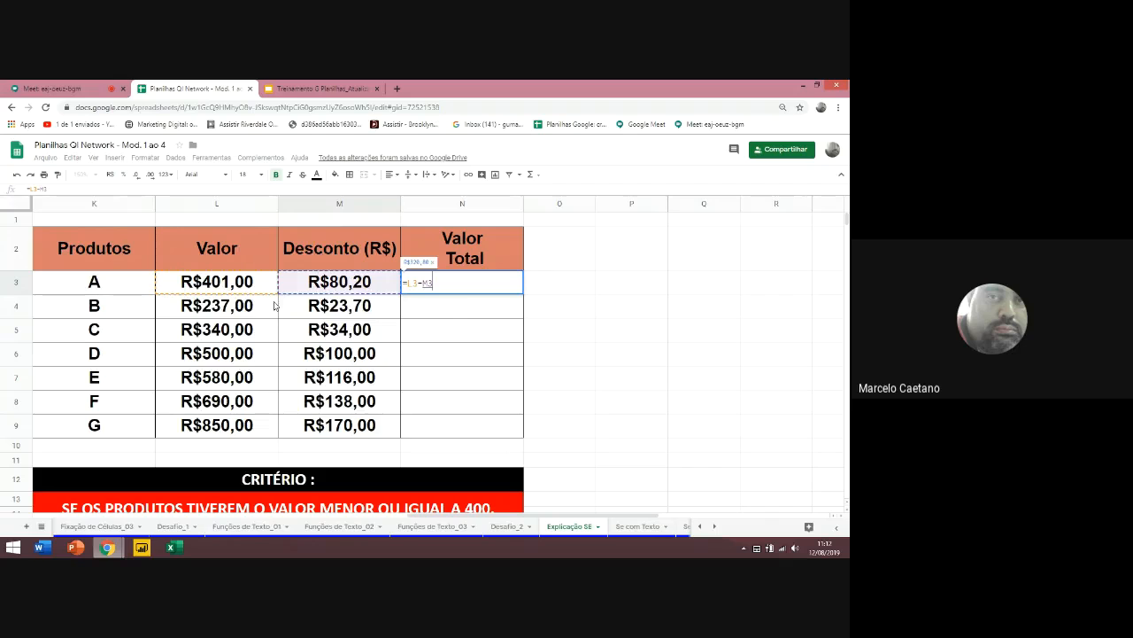
{"action": "key", "text": "Return"}
{"action": "left_click", "coordinate": [496, 288]}
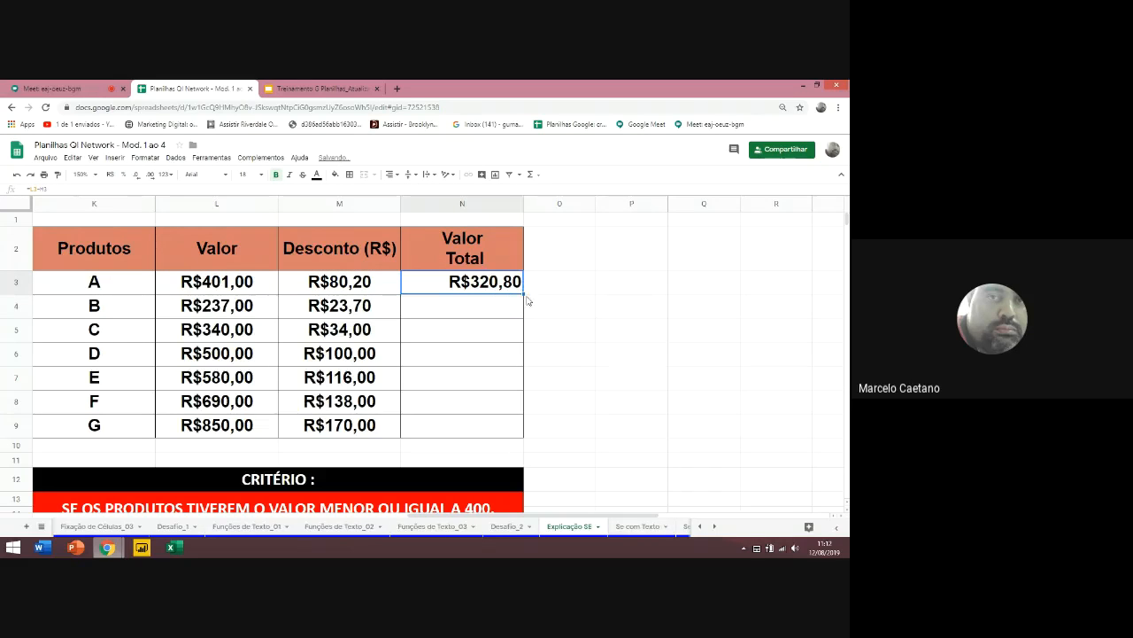
{"action": "left_click_drag", "start_coordinate": [522, 292], "coordinate": [584, 375]}
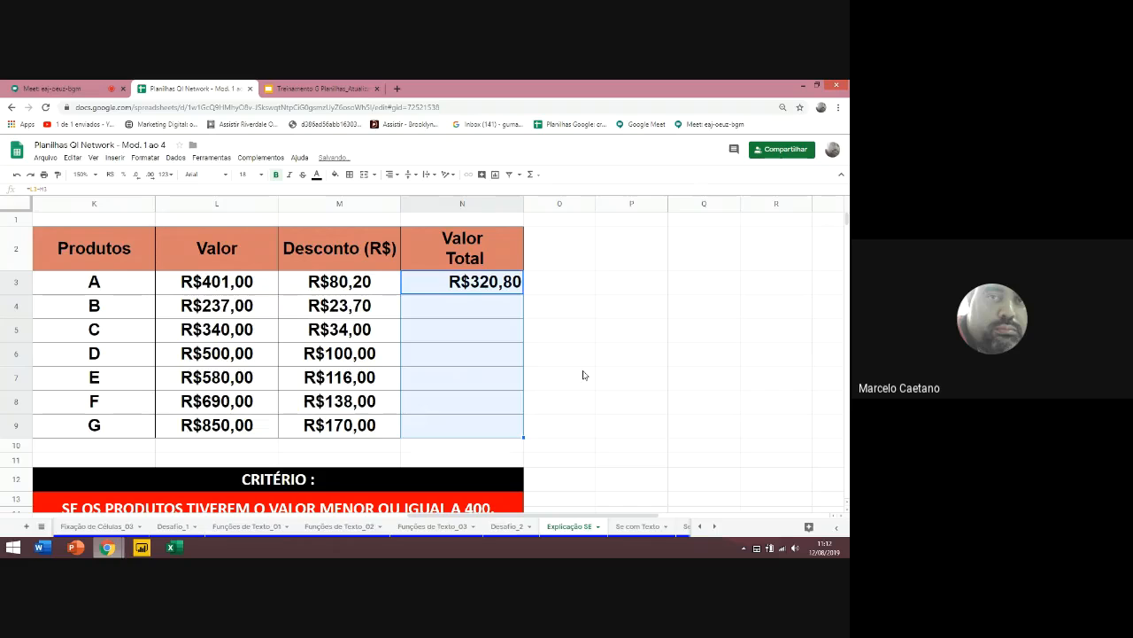
Review product A's name and value, as well as the whole discount column from its header to product G
{"action": "left_click", "coordinate": [122, 286]}
{"action": "left_click", "coordinate": [228, 289]}
{"action": "left_click_drag", "start_coordinate": [346, 252], "coordinate": [361, 430]}
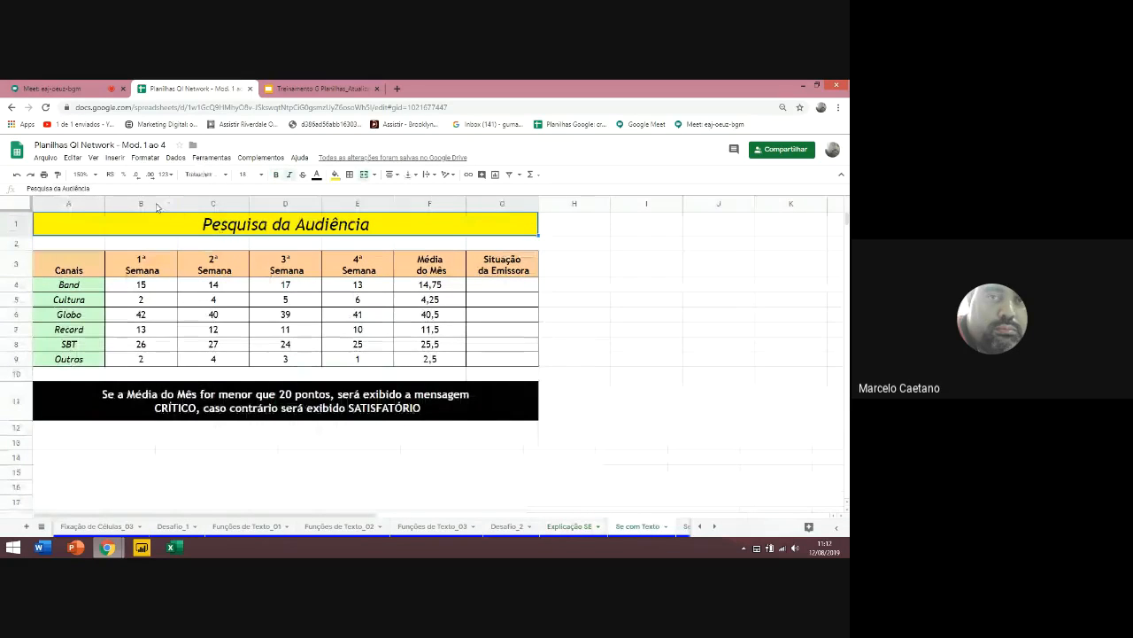
On the Se com Texto sheet, autofit columns B through G of the audience table and select G4
{"action": "left_click_drag", "start_coordinate": [157, 207], "coordinate": [513, 219]}
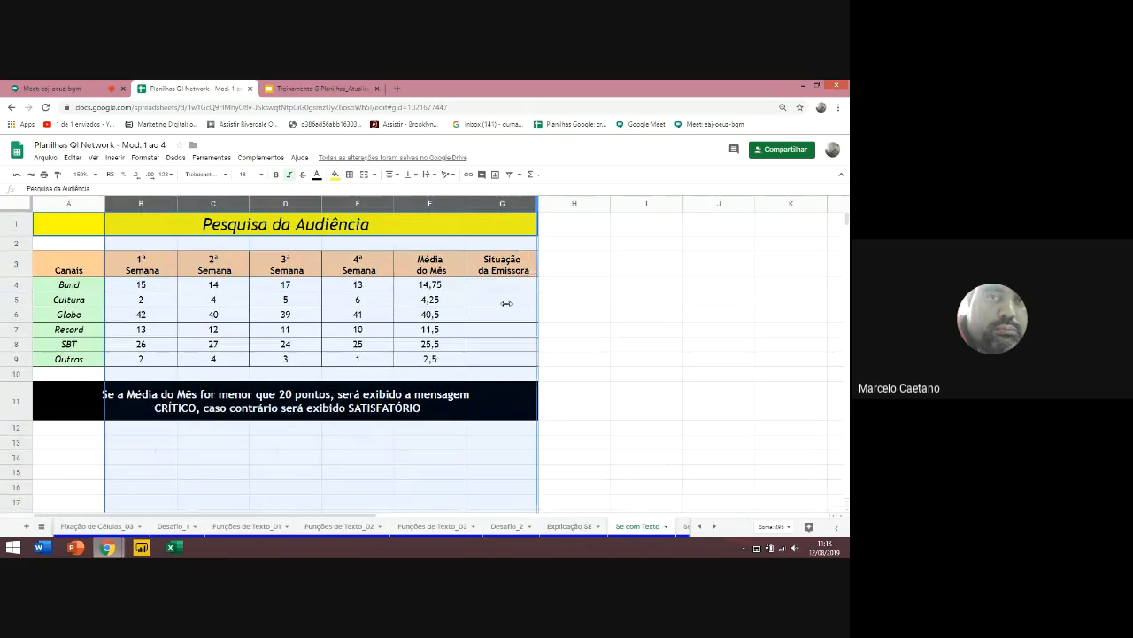
{"action": "double_click", "coordinate": [506, 303]}
{"action": "left_click", "coordinate": [354, 287]}
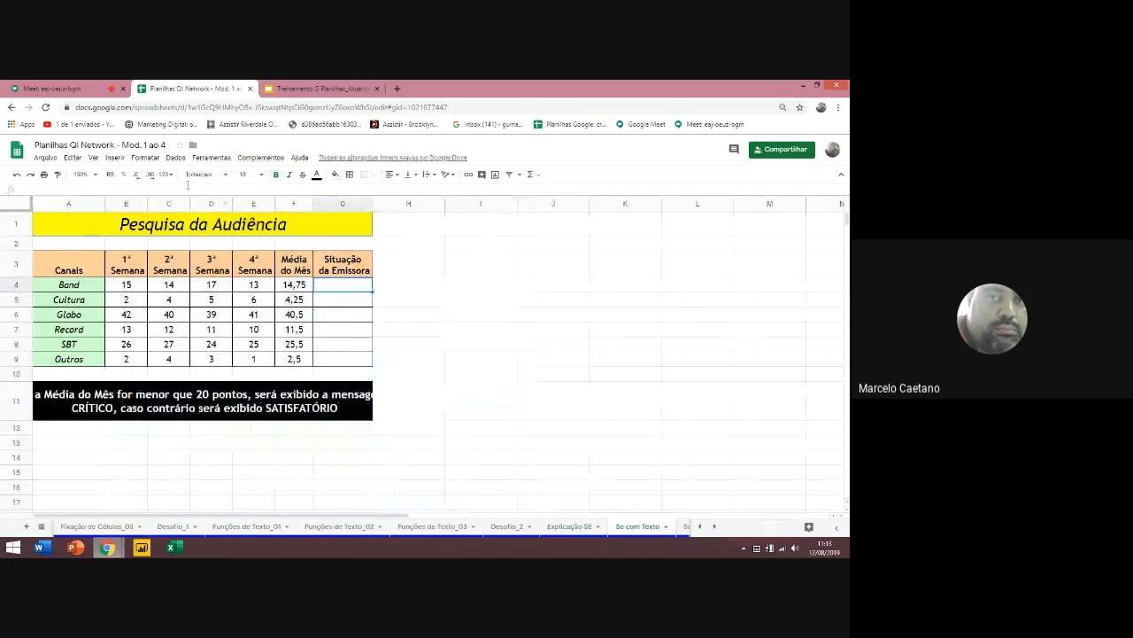
Widen columns B through F of the audience table equally and select the criterion text in row 11
{"action": "left_click", "coordinate": [81, 174]}
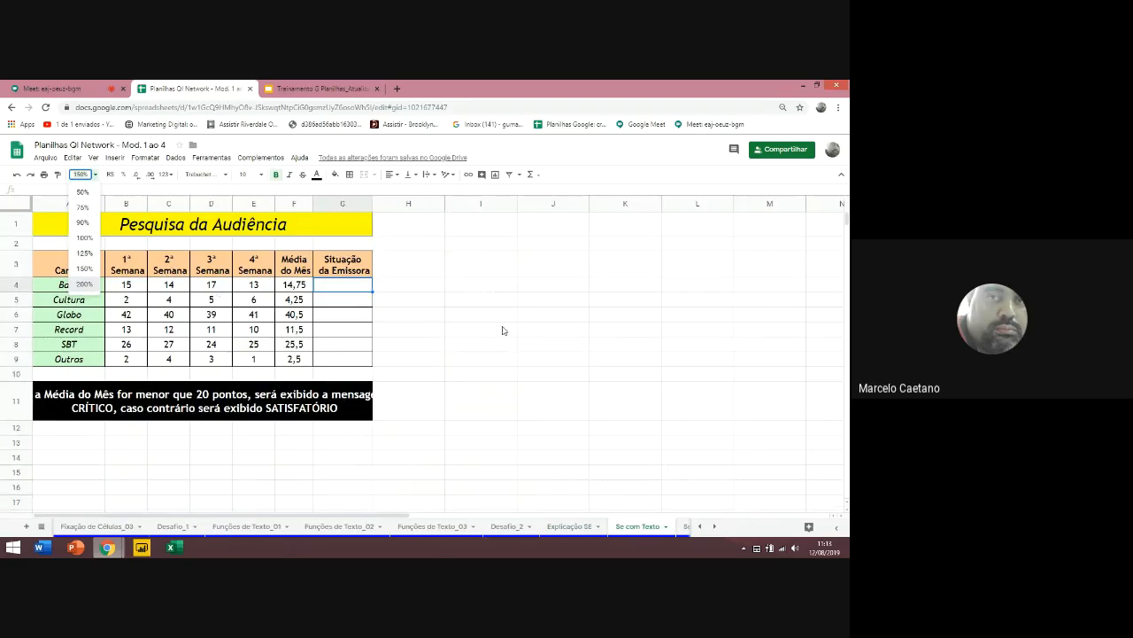
{"action": "key", "text": "Return"}
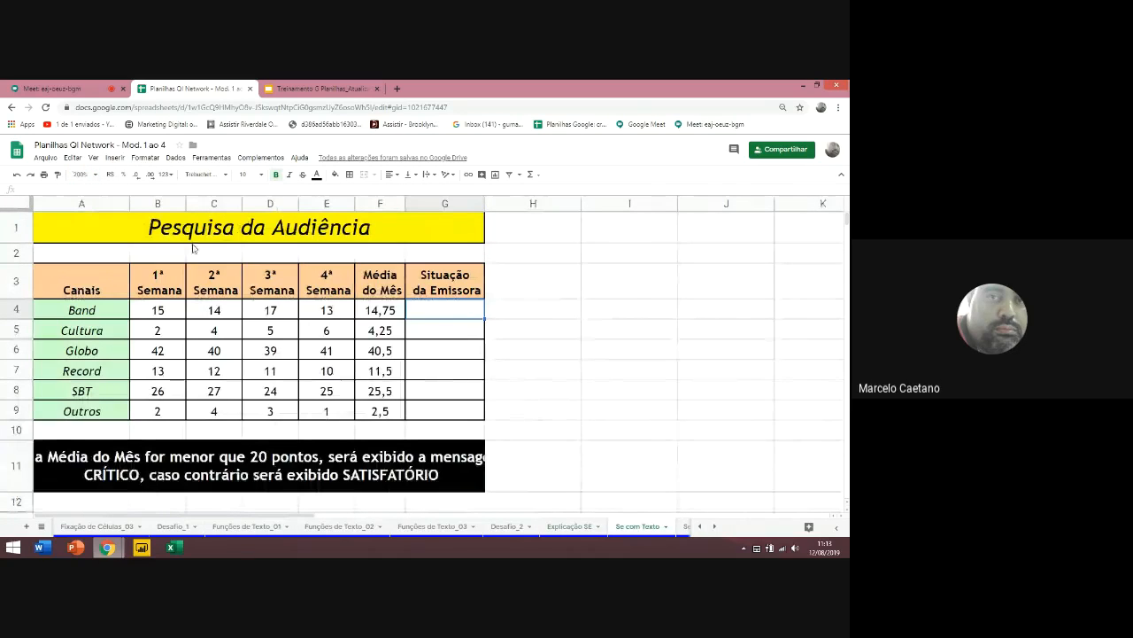
{"action": "left_click", "coordinate": [159, 203]}
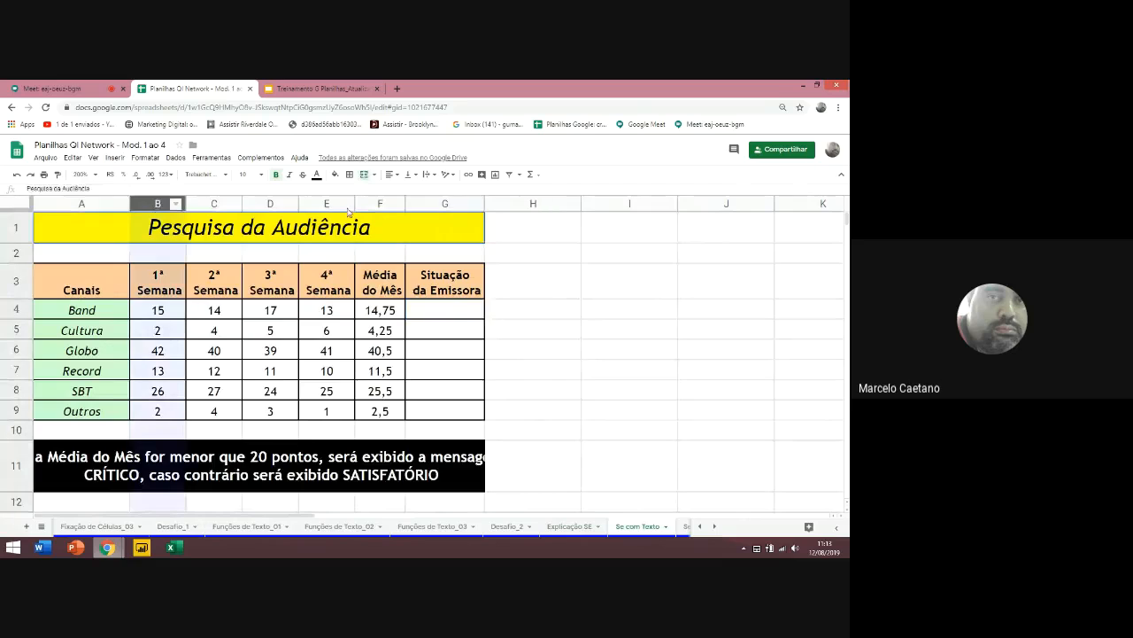
{"action": "left_click", "coordinate": [402, 203], "text": "shift"}
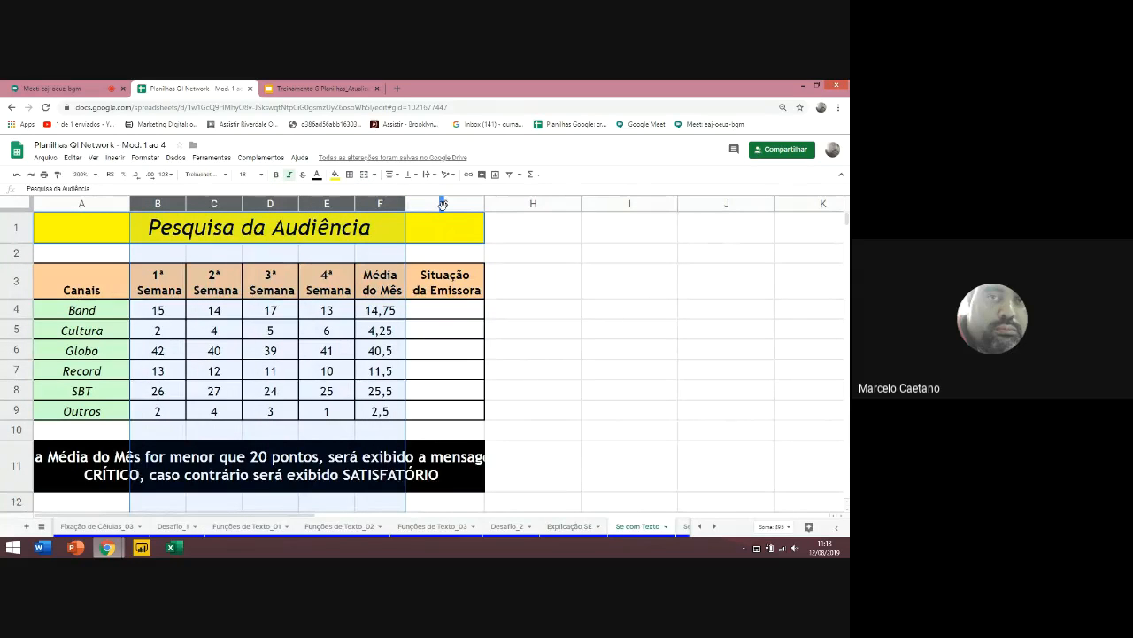
{"action": "left_click_drag", "start_coordinate": [406, 204], "coordinate": [444, 203]}
{"action": "left_click", "coordinate": [237, 466]}
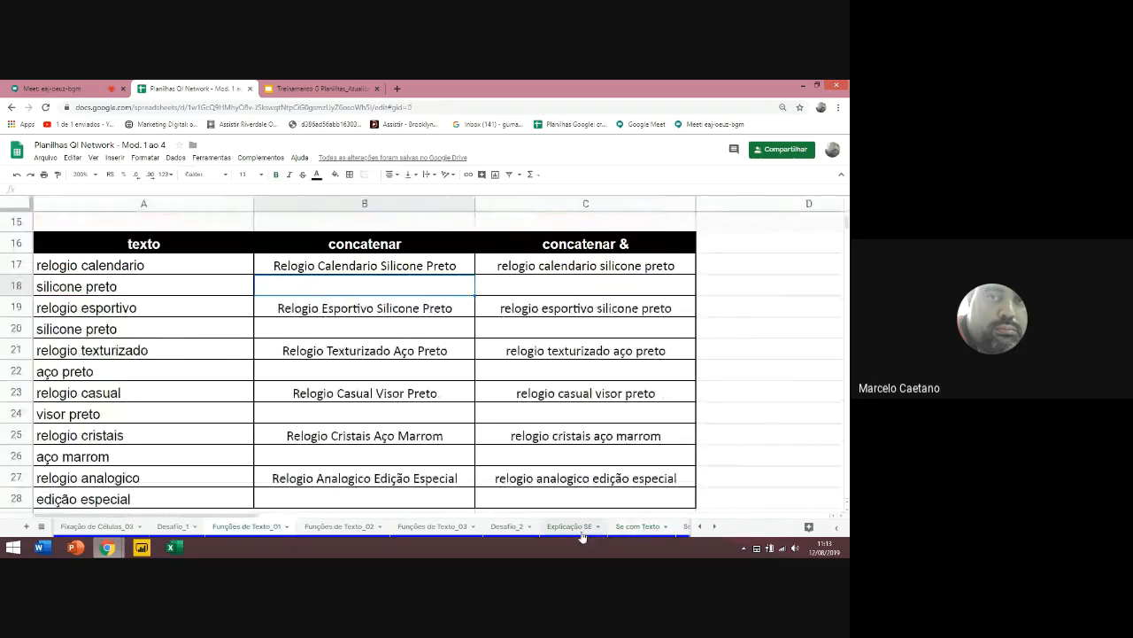
Return to the Explicação SE sheet and review the arguments of the M3 discount formula without changing them
{"action": "left_click", "coordinate": [580, 529]}
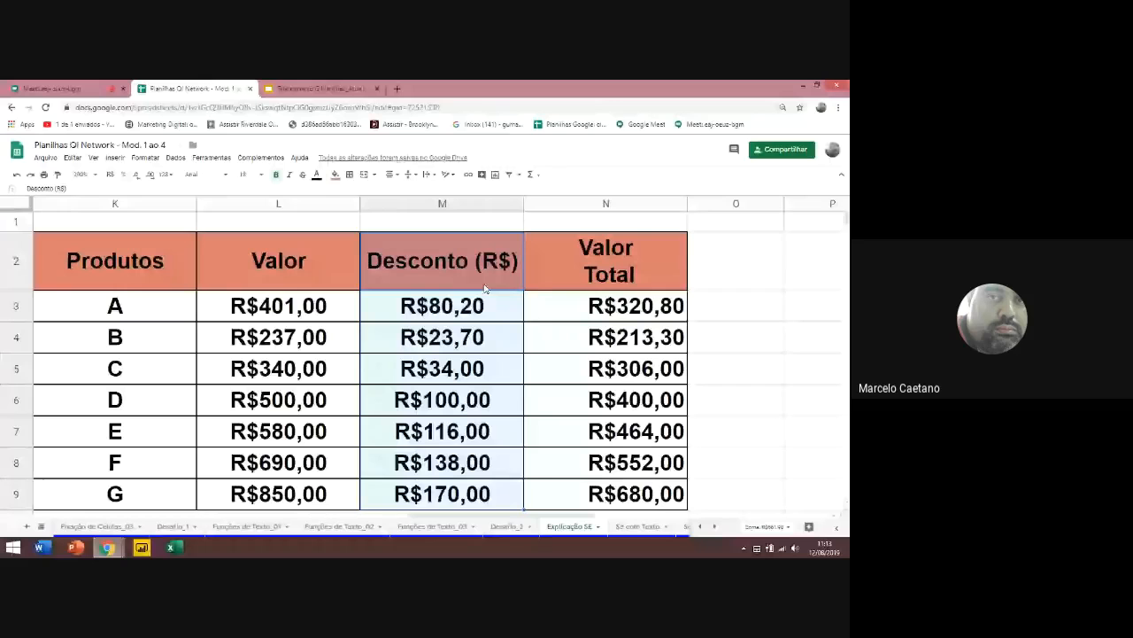
{"action": "double_click", "coordinate": [442, 307]}
{"action": "left_click_drag", "start_coordinate": [442, 308], "coordinate": [484, 307]}
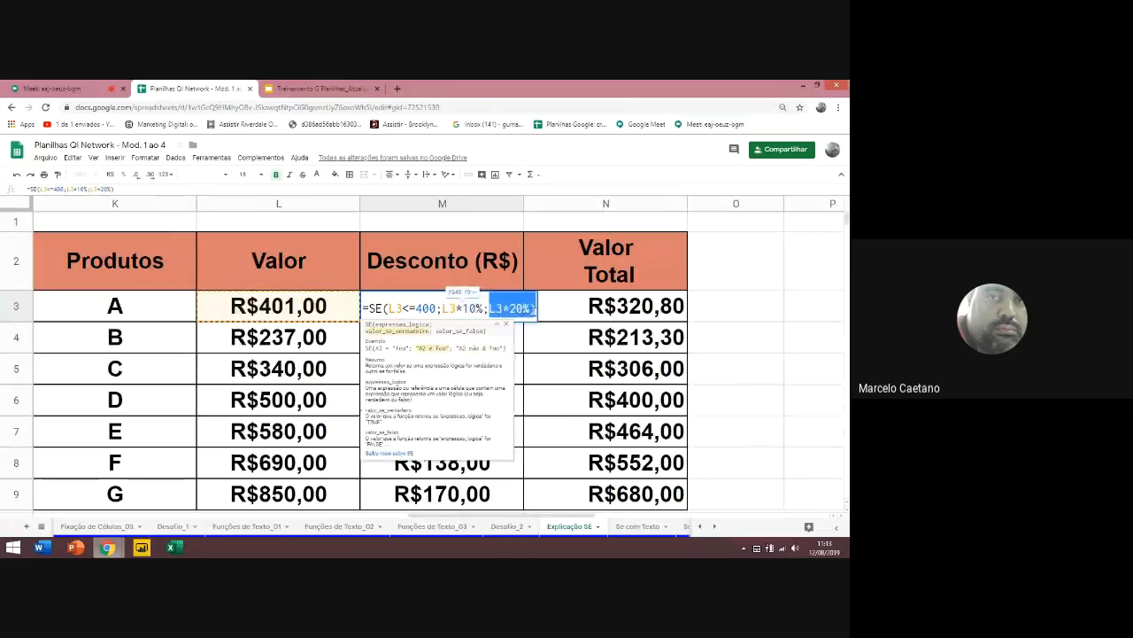
{"action": "key", "text": "Return"}
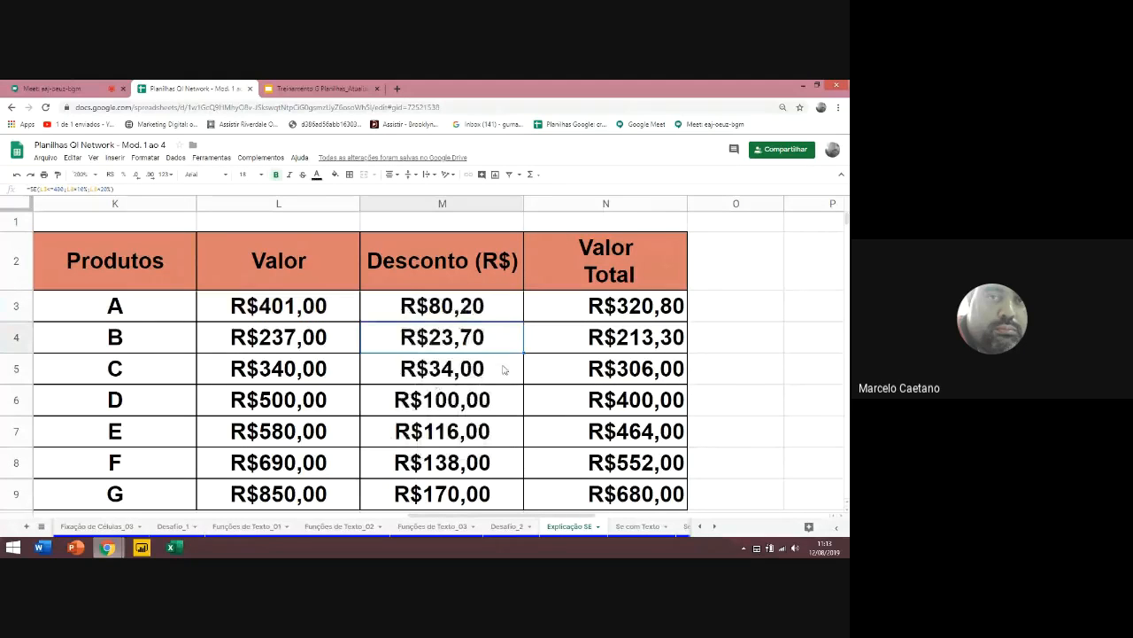
On the Se com Texto sheet, widen the Situação da Emissora column to about three times its width
{"action": "left_click", "coordinate": [635, 528]}
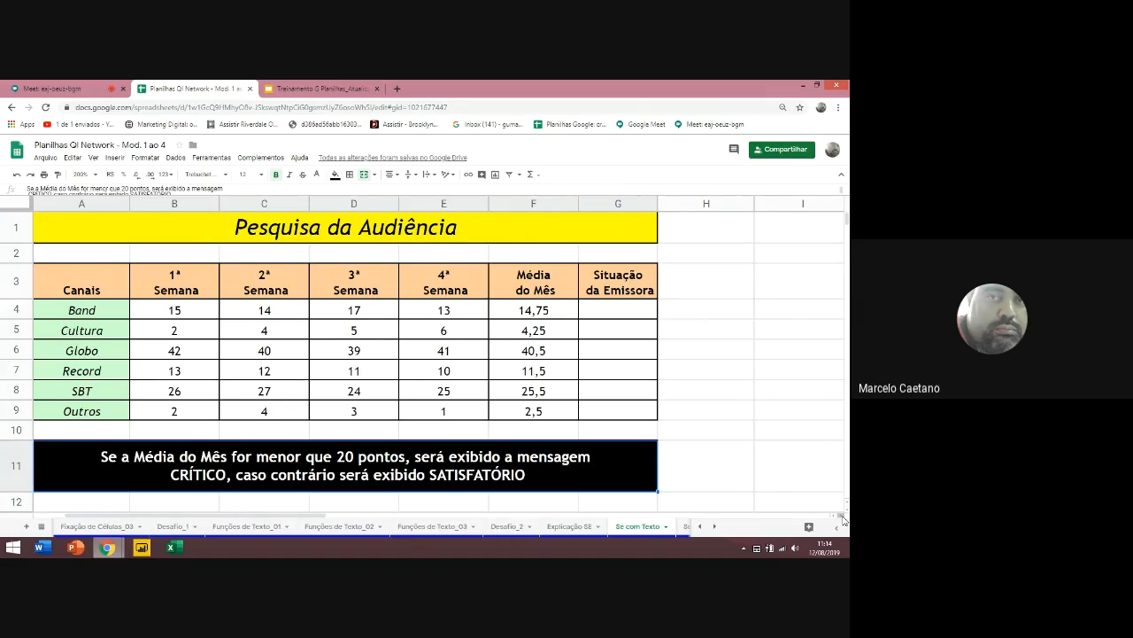
{"action": "left_click", "coordinate": [630, 329]}
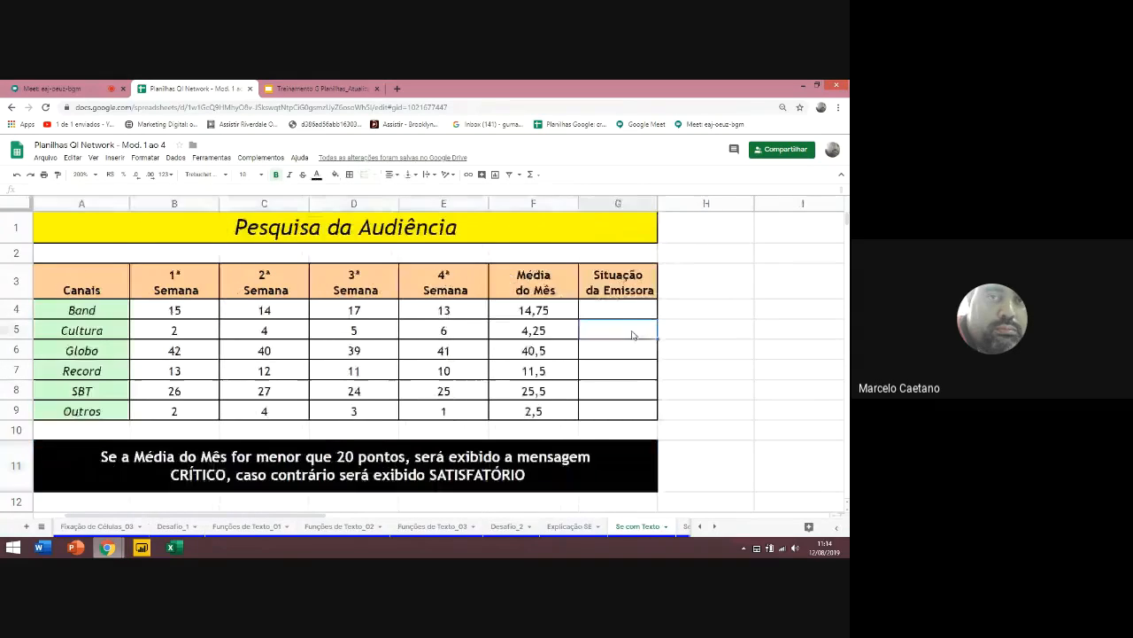
{"action": "key", "text": "Right"}
{"action": "key", "text": "Right"}
{"action": "key", "text": "Right"}
{"action": "key", "text": "Right"}
{"action": "key", "text": "Right"}
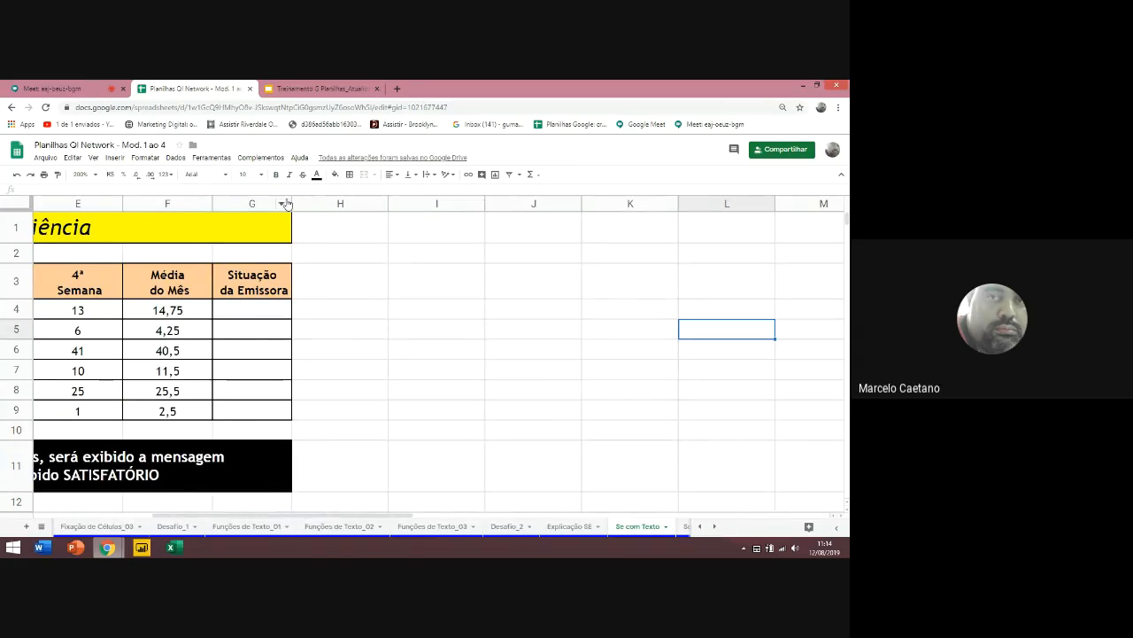
{"action": "left_click_drag", "start_coordinate": [291, 201], "coordinate": [469, 207]}
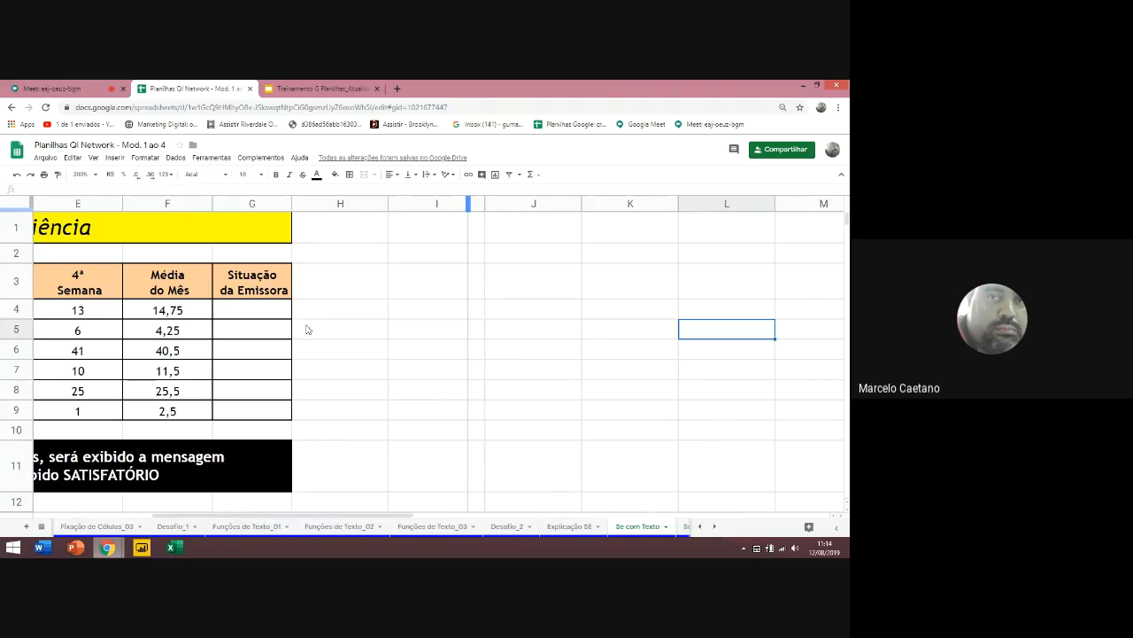
Start an SE formula in G4 for Band with the logical test F4<20
{"action": "left_click", "coordinate": [292, 313]}
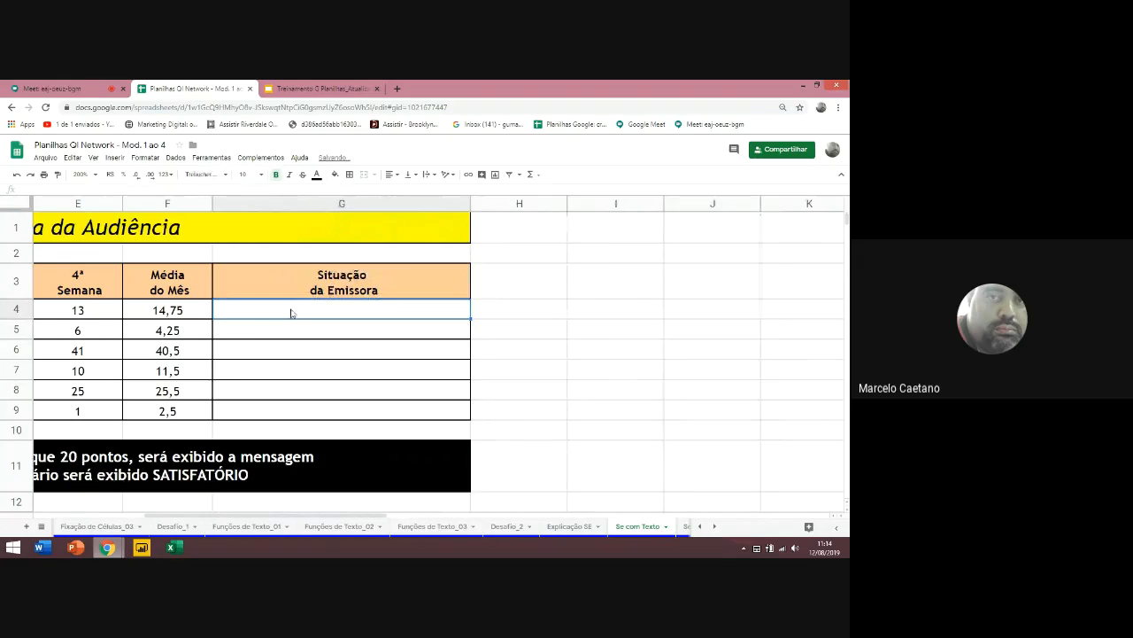
{"action": "type", "text": "=se("}
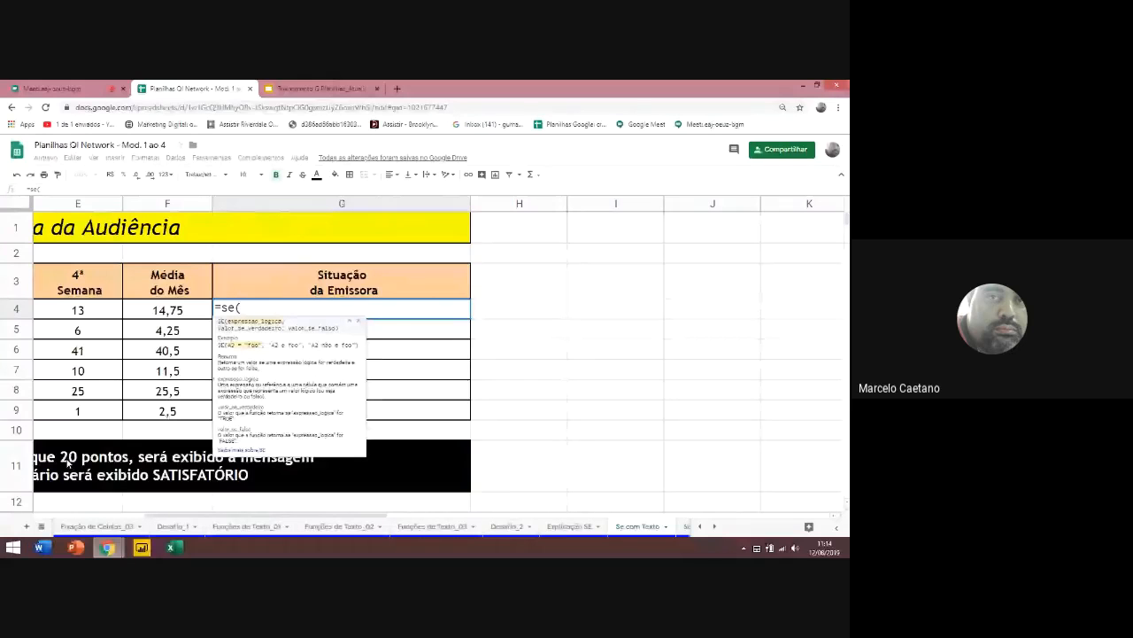
{"action": "left_click", "coordinate": [179, 312]}
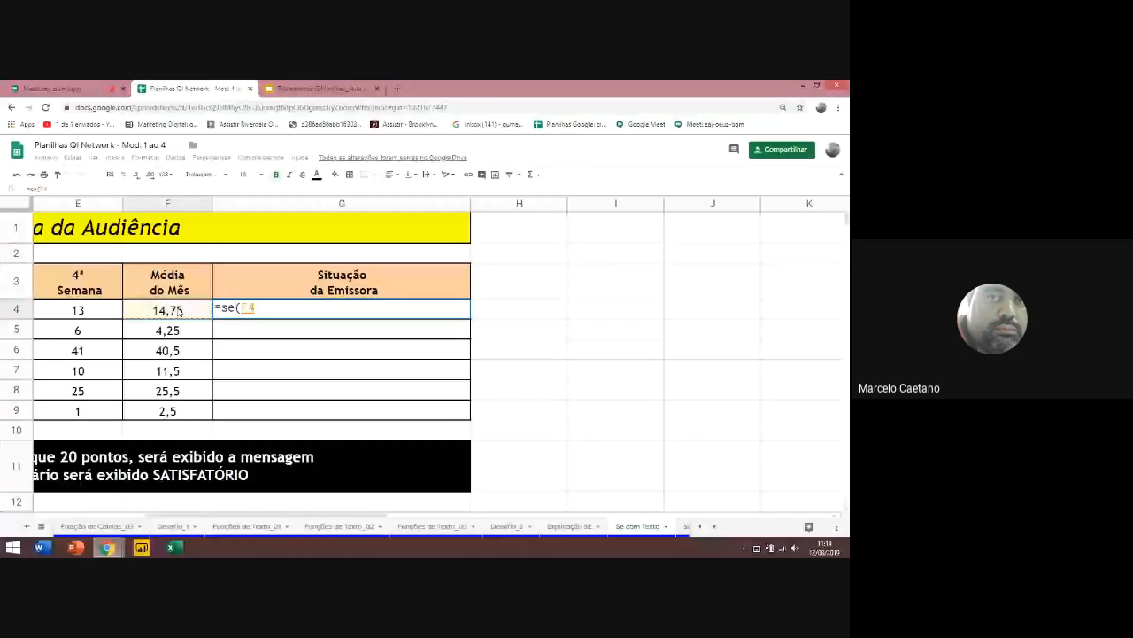
{"action": "type", "text": "<"}
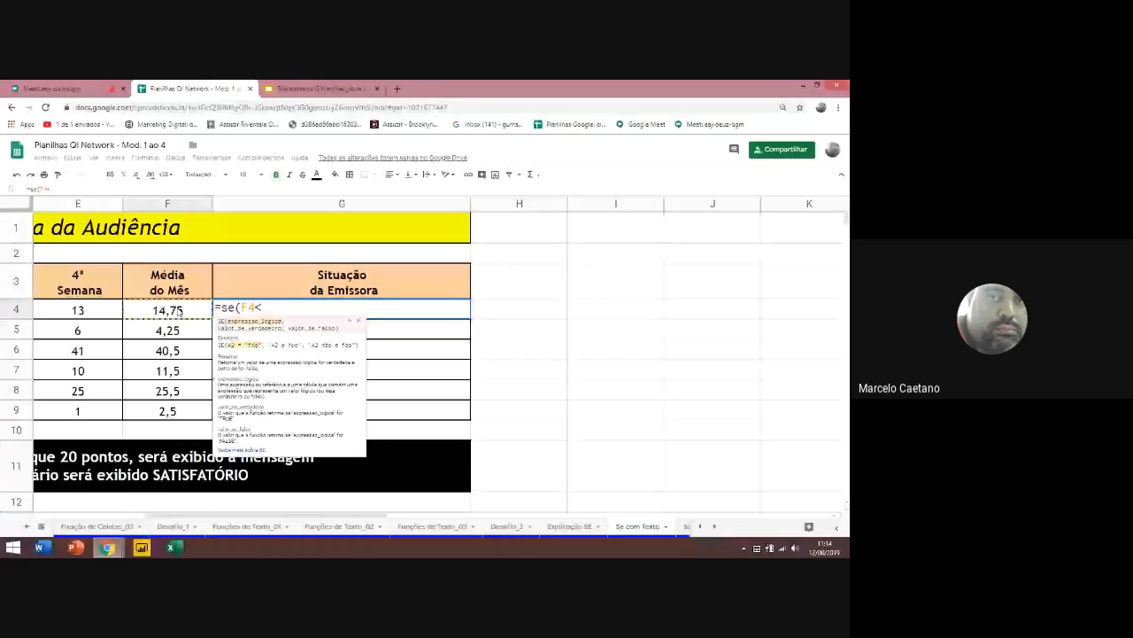
{"action": "type", "text": "20"}
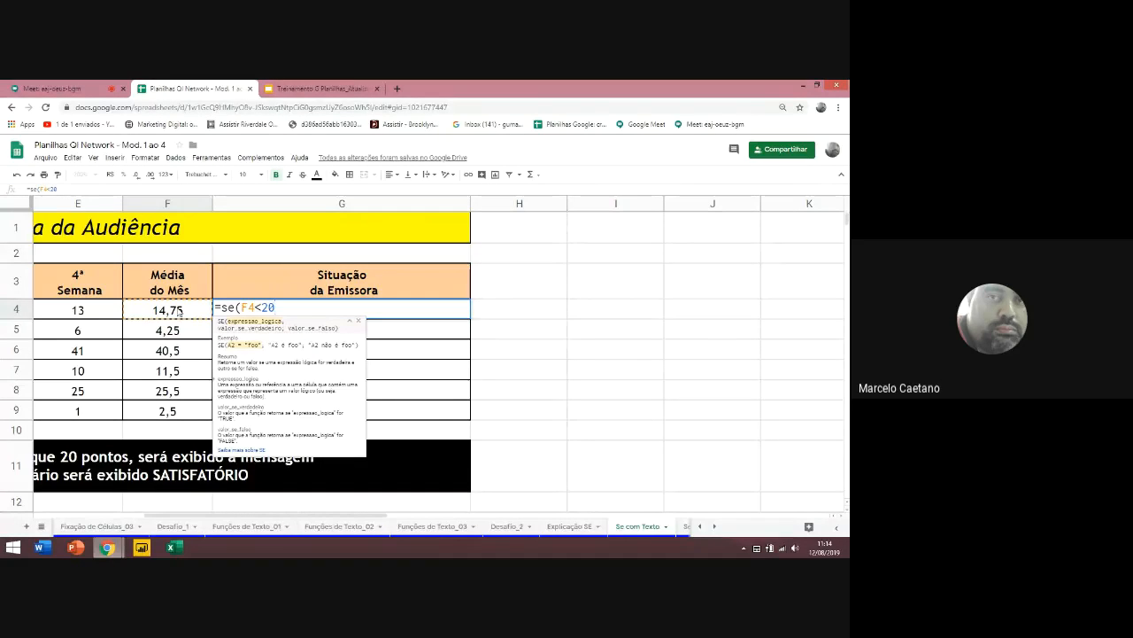
Complete the G4 formula with "Critico" as the true result and "Satisfatorio" as the false result, dismissing the anti-malware pop-up
{"action": "type", "text": ";"}
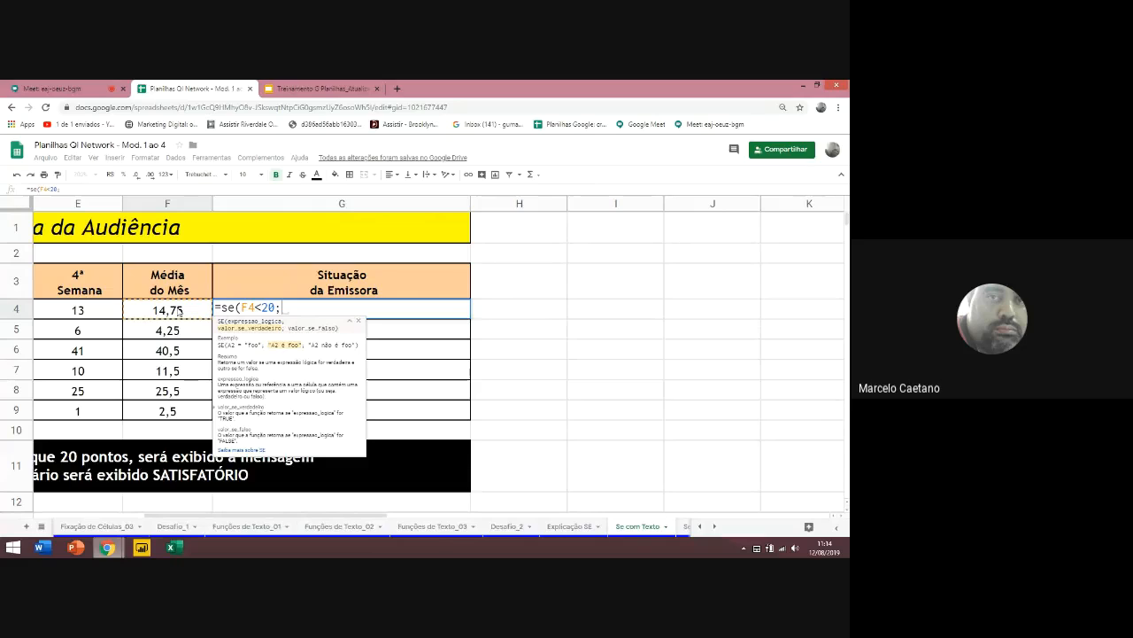
{"action": "type", "text": "\""}
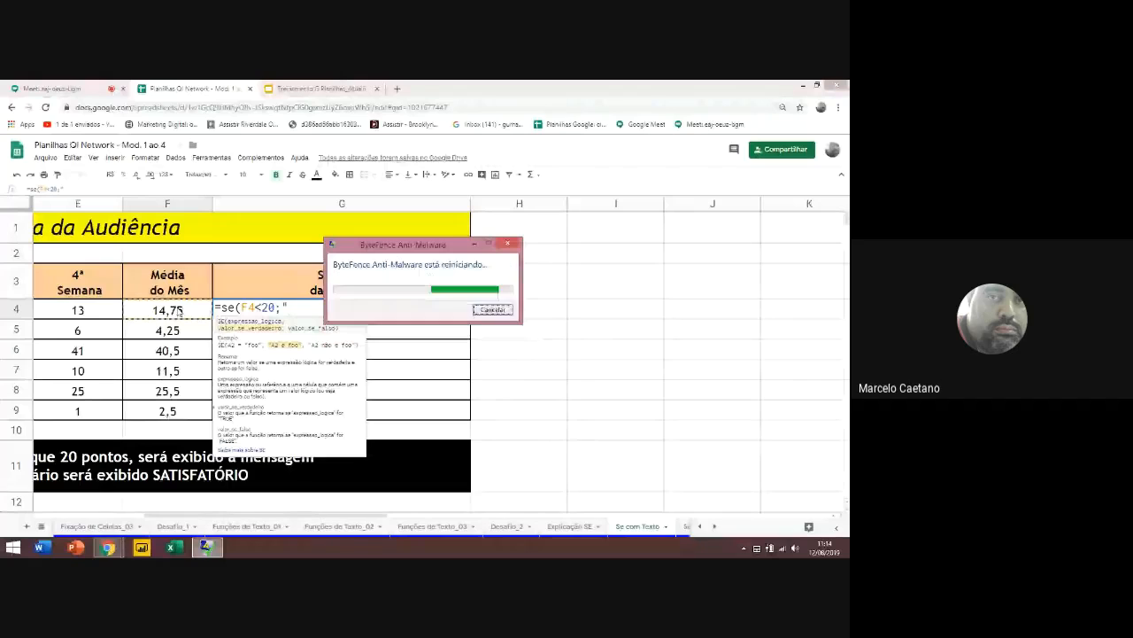
{"action": "left_click", "coordinate": [507, 244]}
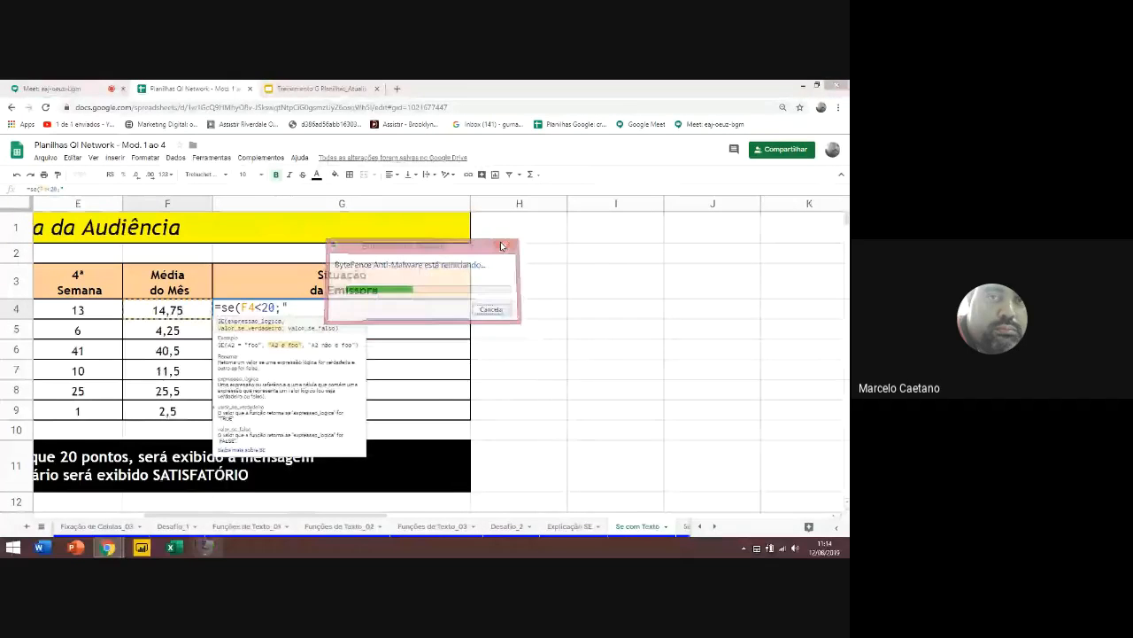
{"action": "type", "text": "C"}
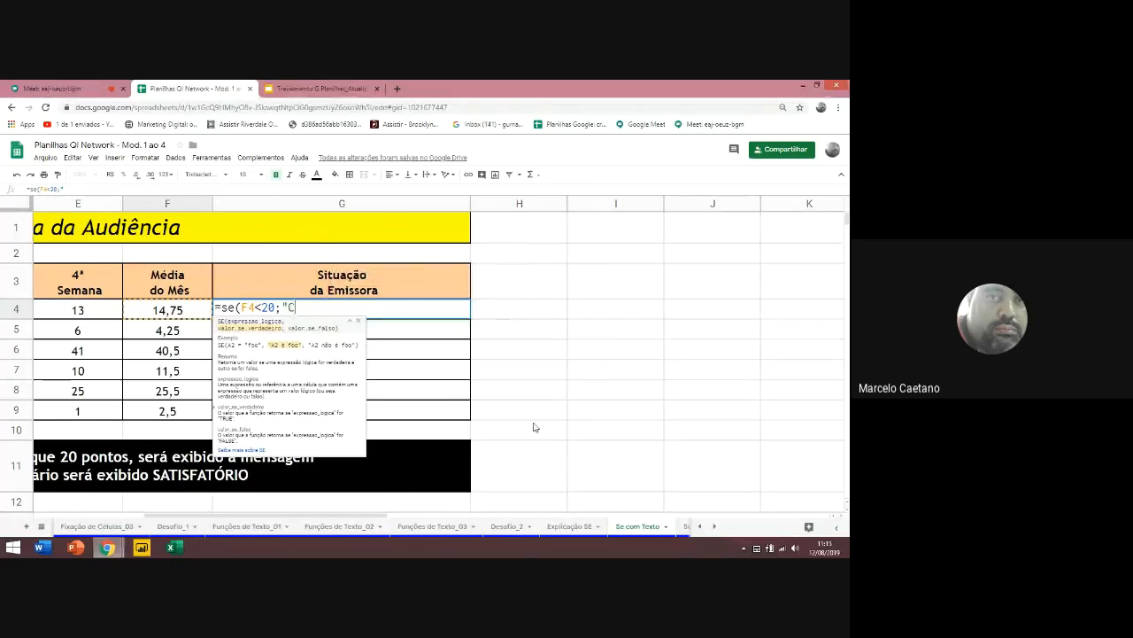
{"action": "type", "text": "ritico"}
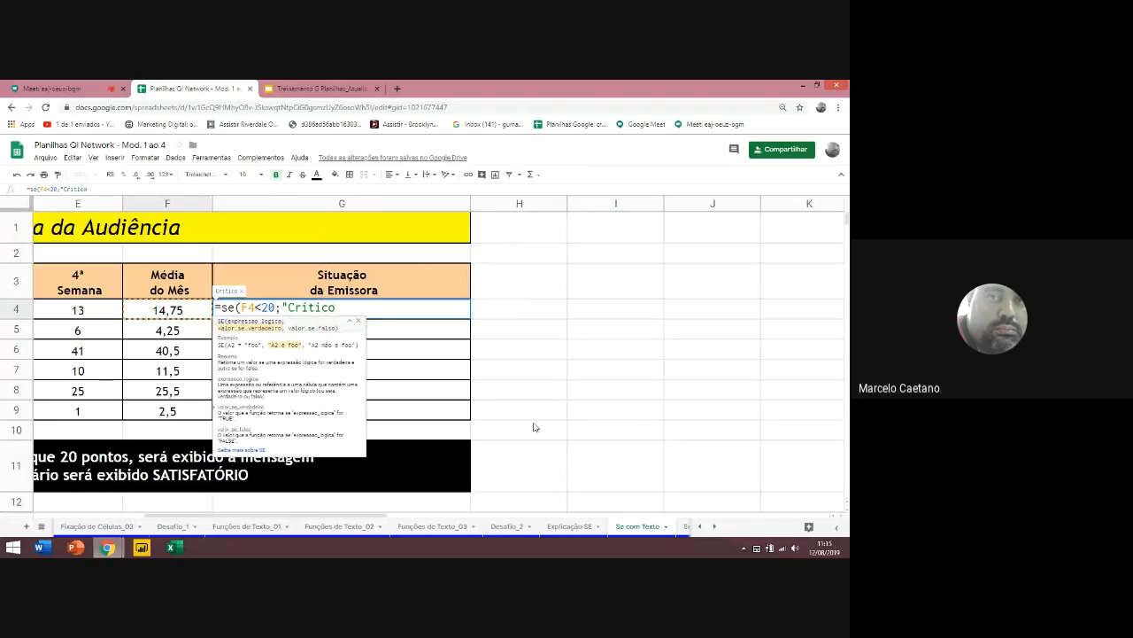
{"action": "type", "text": "\";"}
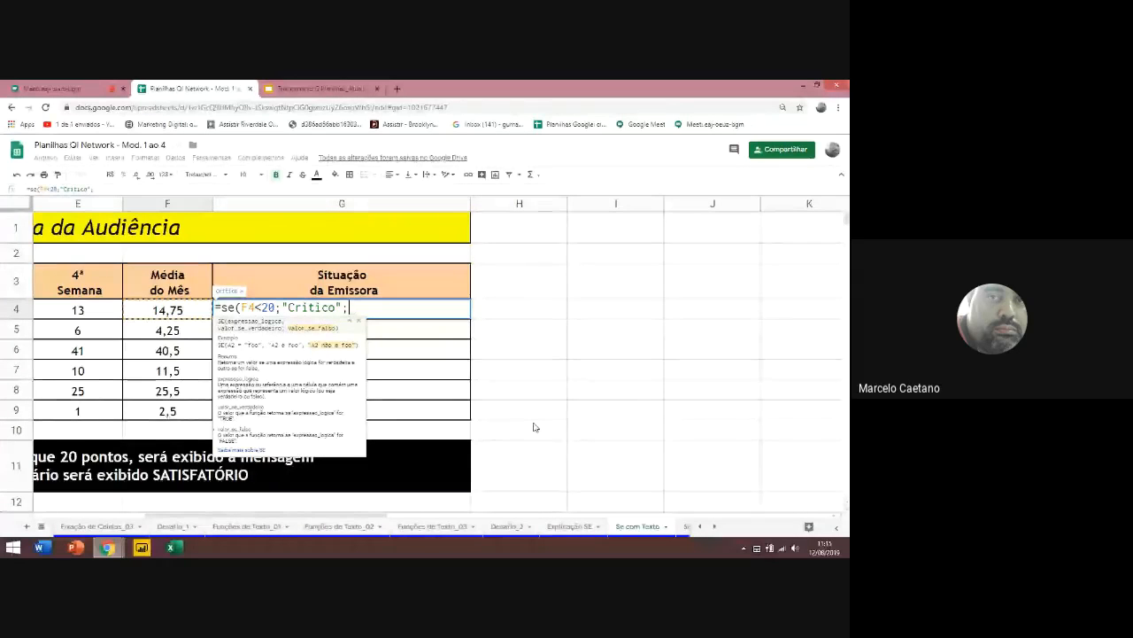
{"action": "type", "text": "\"Satisaf"}
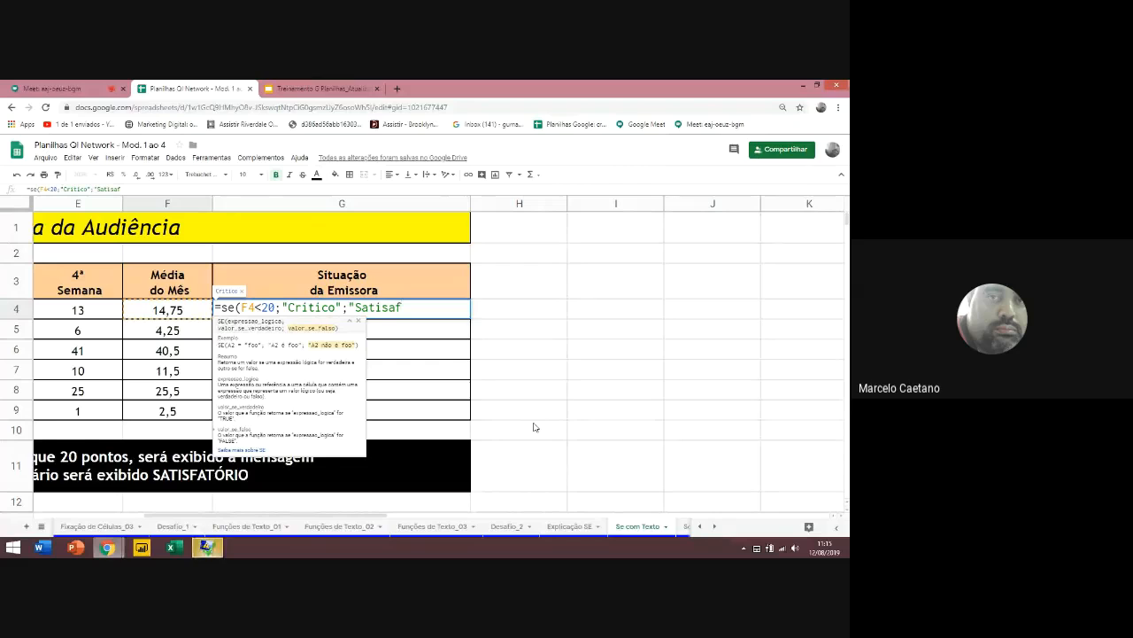
{"action": "key", "text": "BackSpace"}
{"action": "key", "text": "BackSpace"}
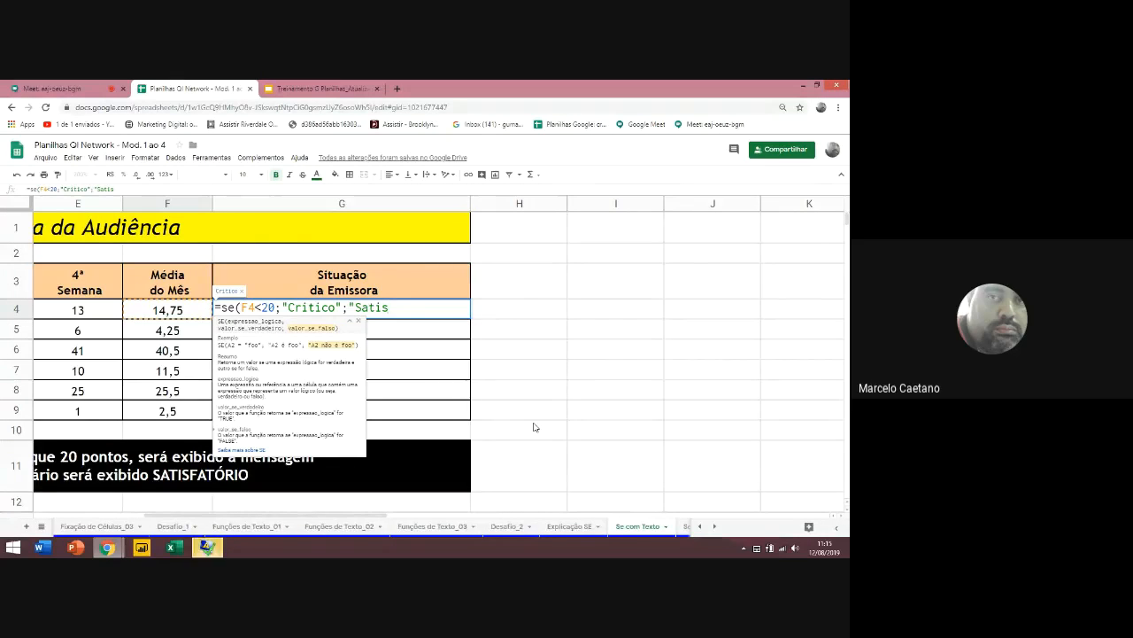
{"action": "type", "text": "fatorio\")"}
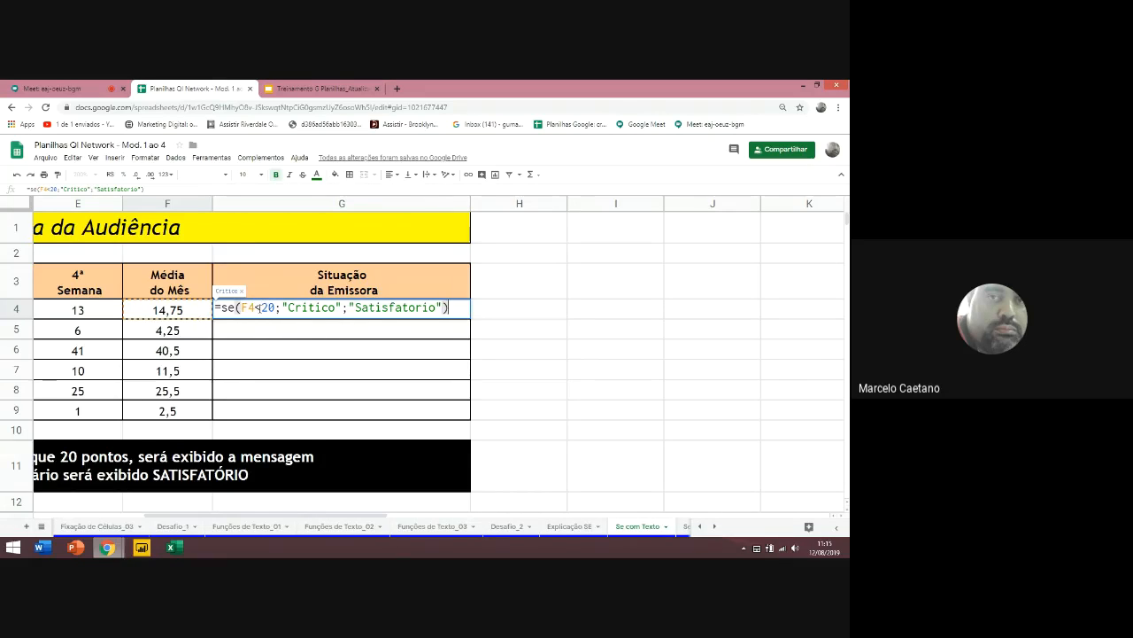
{"action": "key", "text": "Return"}
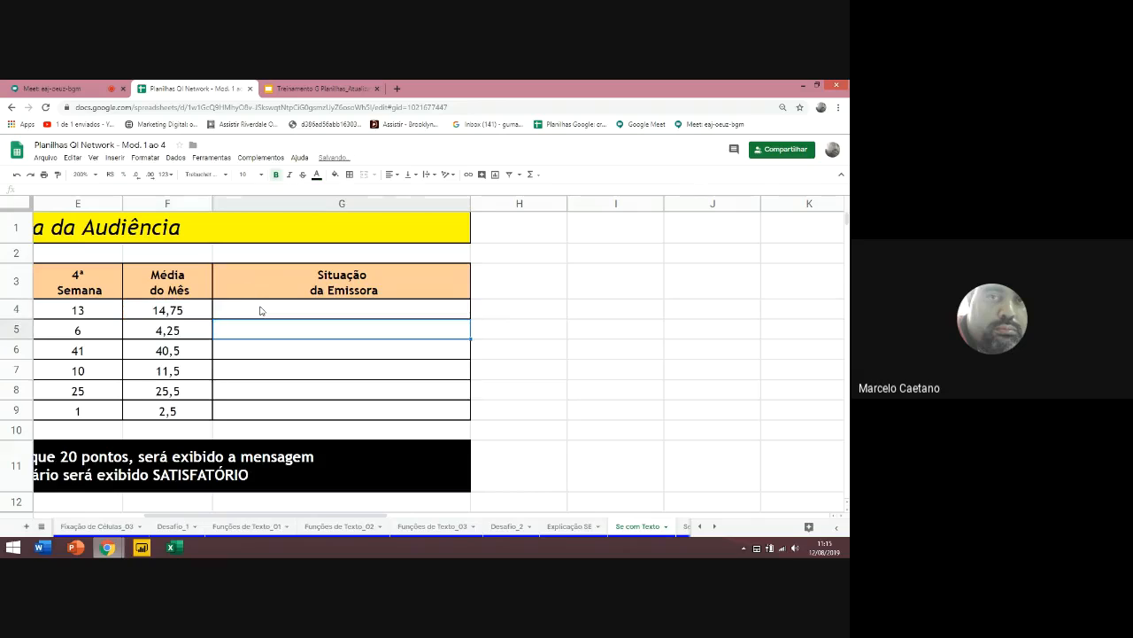
Review the two text results in the G4 formula and fill the formula down through G9
{"action": "left_click", "coordinate": [254, 310]}
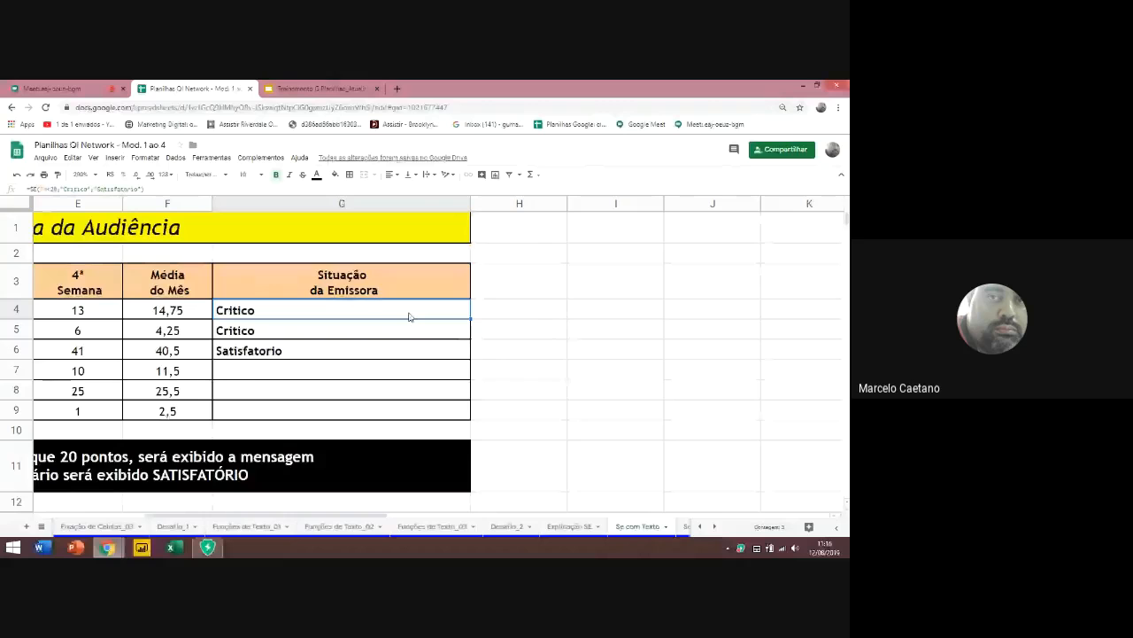
{"action": "double_click", "coordinate": [410, 316]}
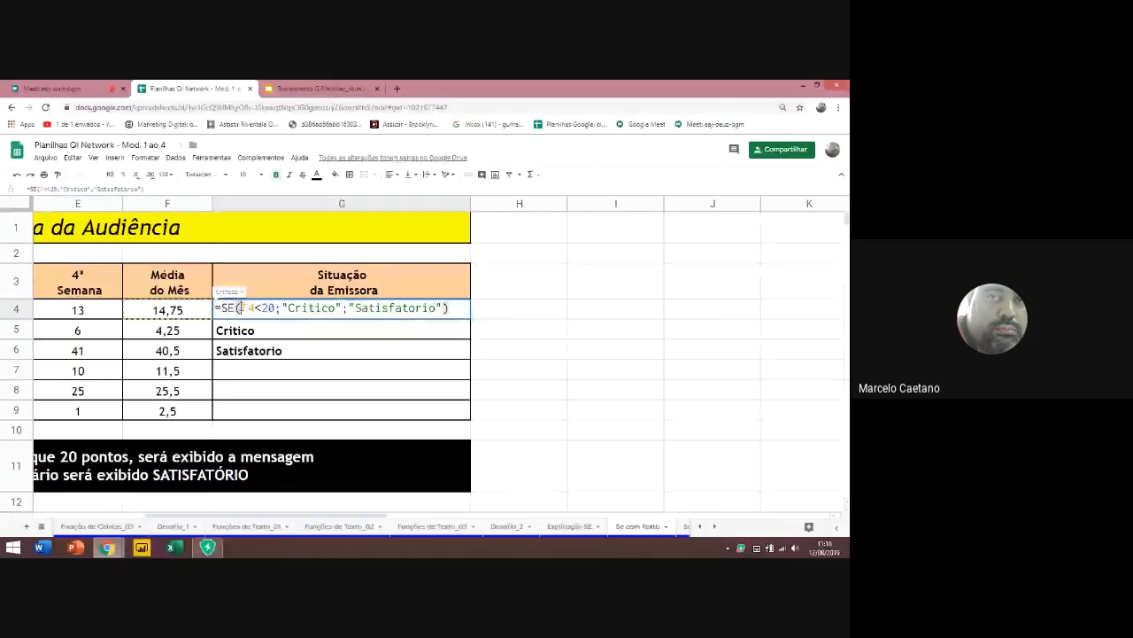
{"action": "double_click", "coordinate": [311, 308]}
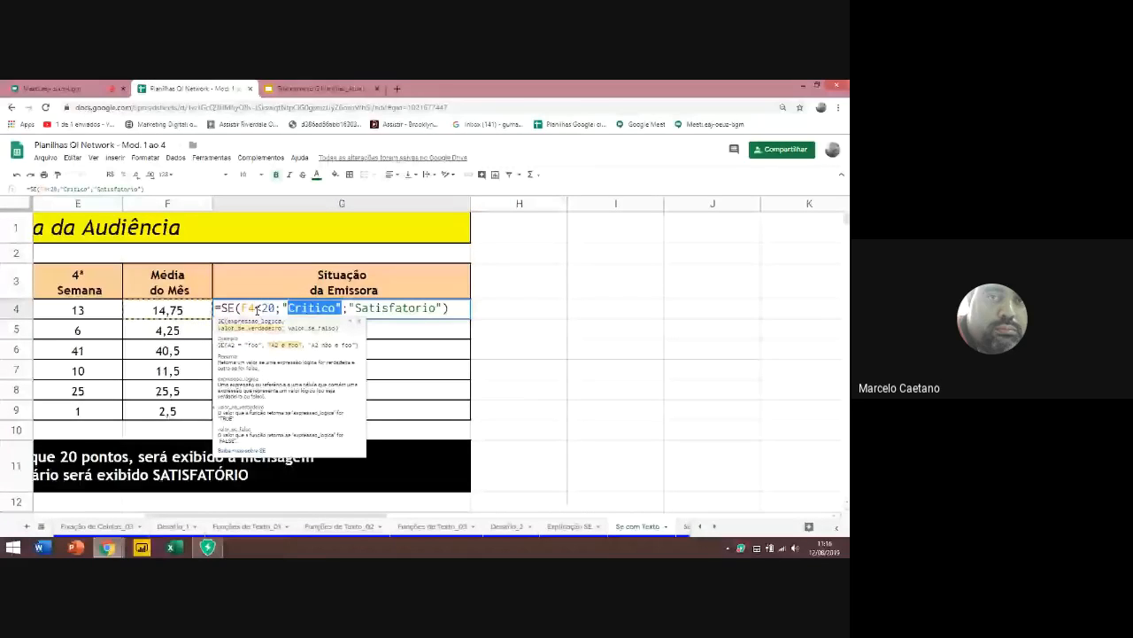
{"action": "left_click_drag", "start_coordinate": [349, 307], "coordinate": [384, 307]}
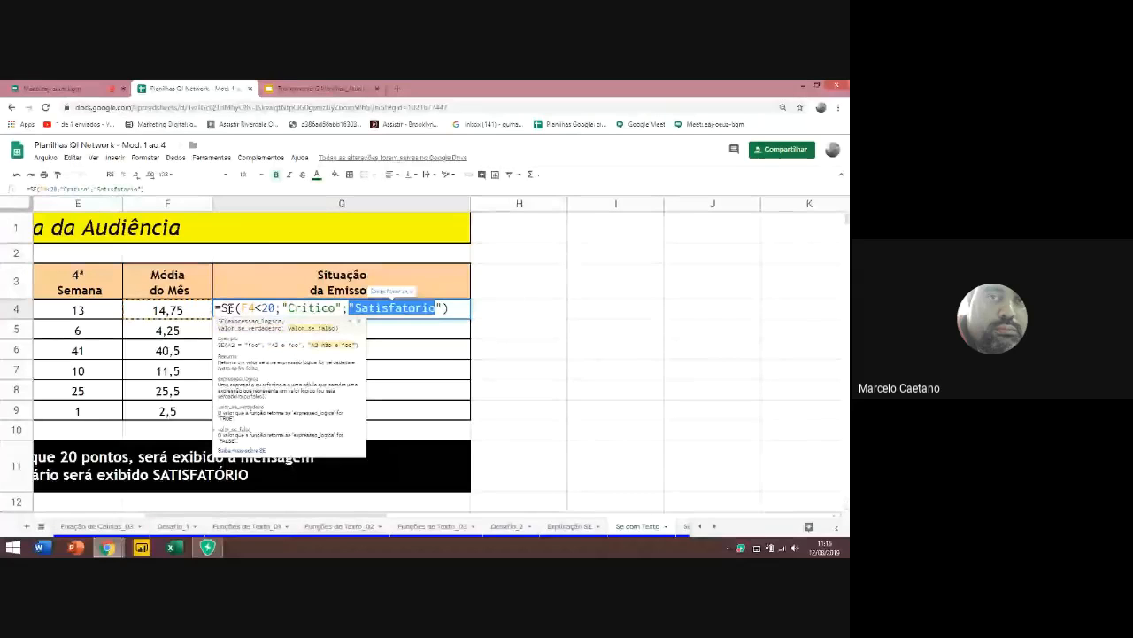
{"action": "key", "text": "Escape"}
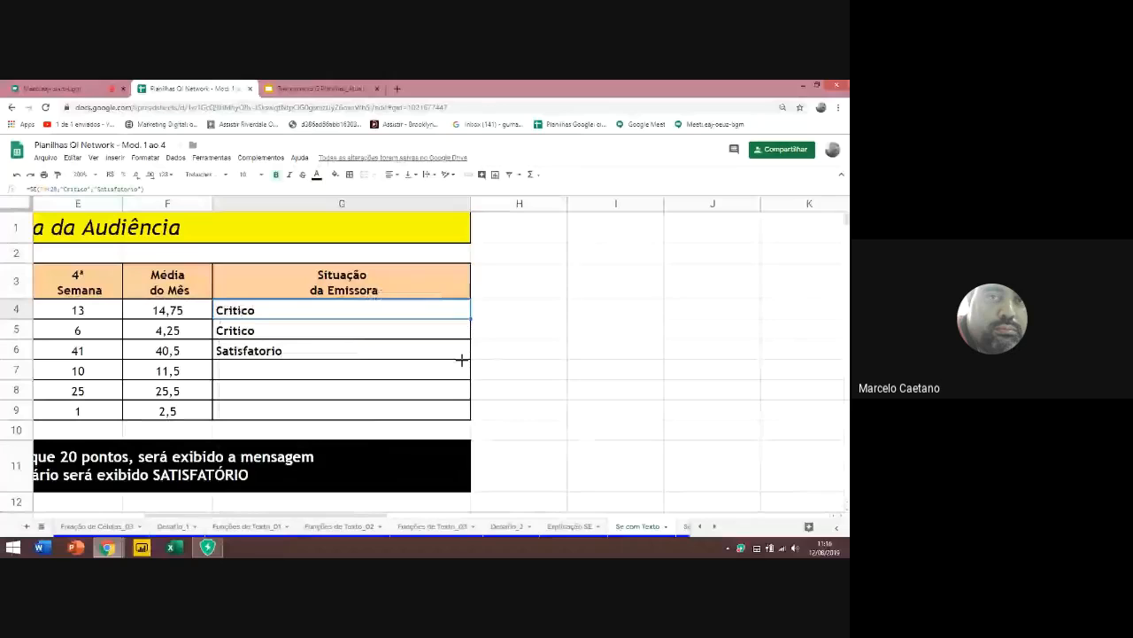
{"action": "left_click", "coordinate": [467, 415], "text": "shift"}
{"action": "key", "text": "ctrl+d"}
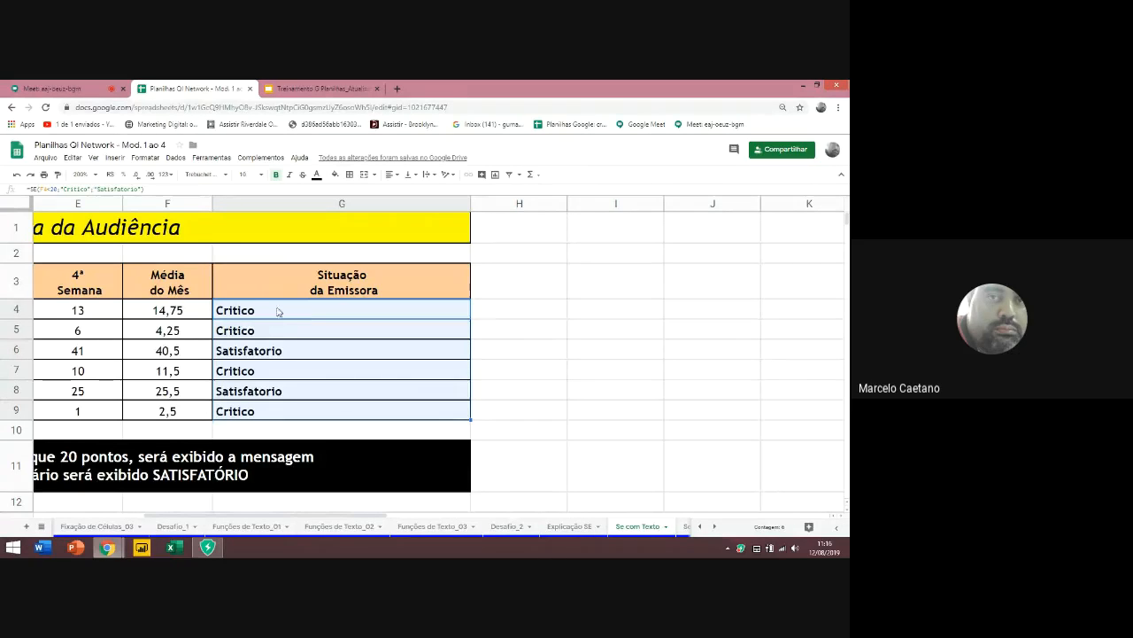
Reopen the G4 formula and examine its quoted text results and the logical test F4<20 without changing them
{"action": "left_click", "coordinate": [237, 311]}
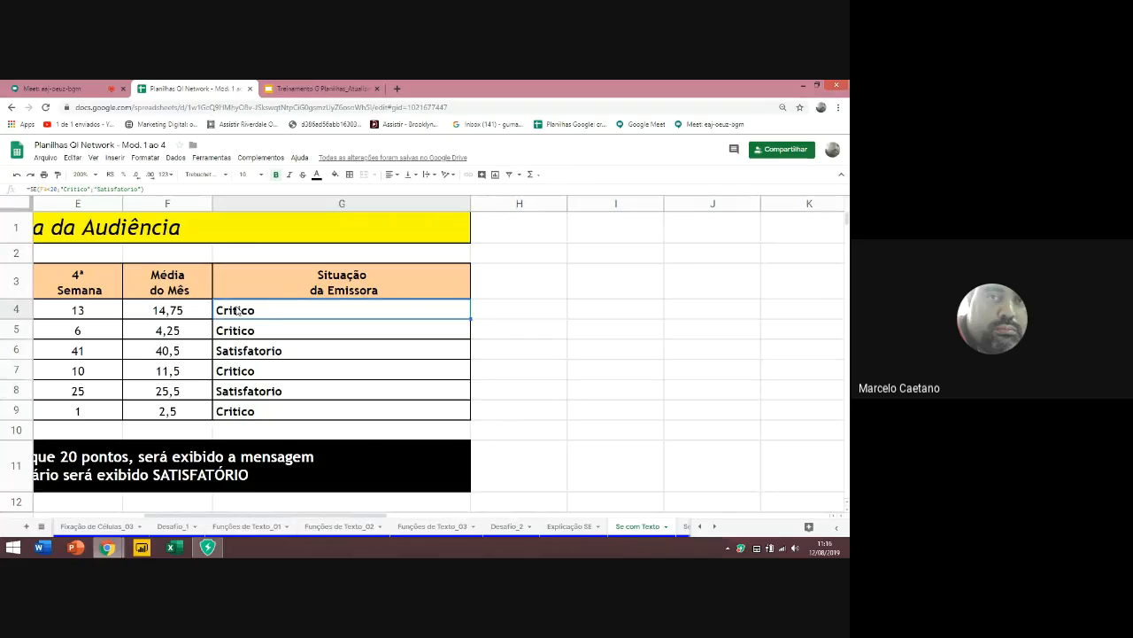
{"action": "double_click", "coordinate": [237, 311]}
{"action": "left_click_drag", "start_coordinate": [281, 307], "coordinate": [447, 309]}
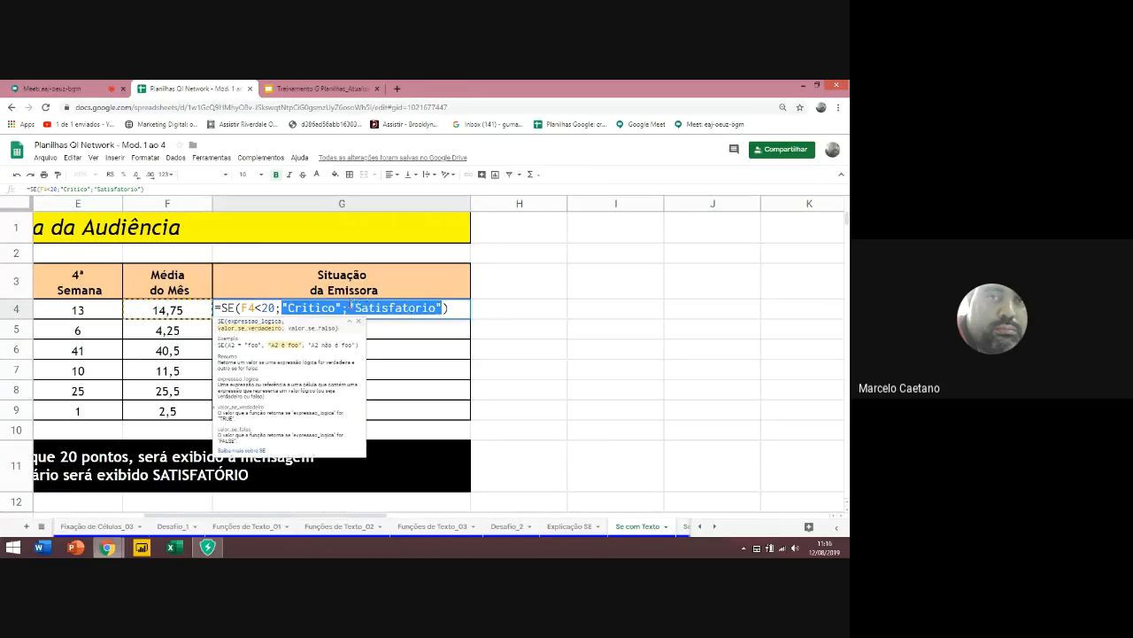
{"action": "left_click", "coordinate": [268, 307]}
{"action": "left_click_drag", "start_coordinate": [241, 307], "coordinate": [277, 307]}
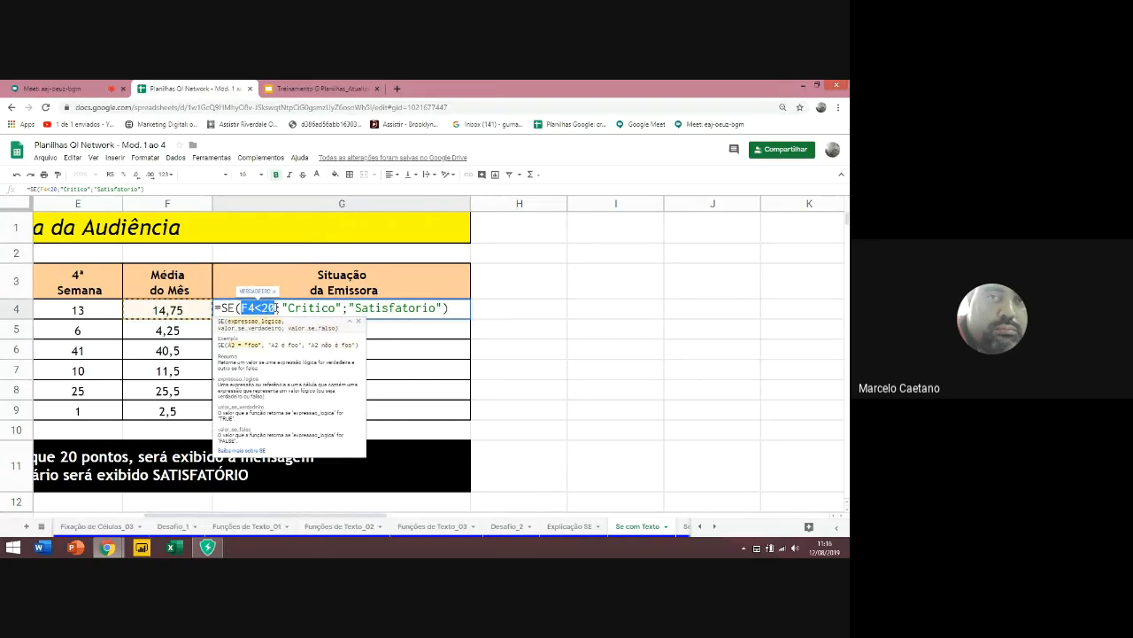
{"action": "left_click_drag", "start_coordinate": [245, 307], "coordinate": [279, 310]}
{"action": "key", "text": "Return"}
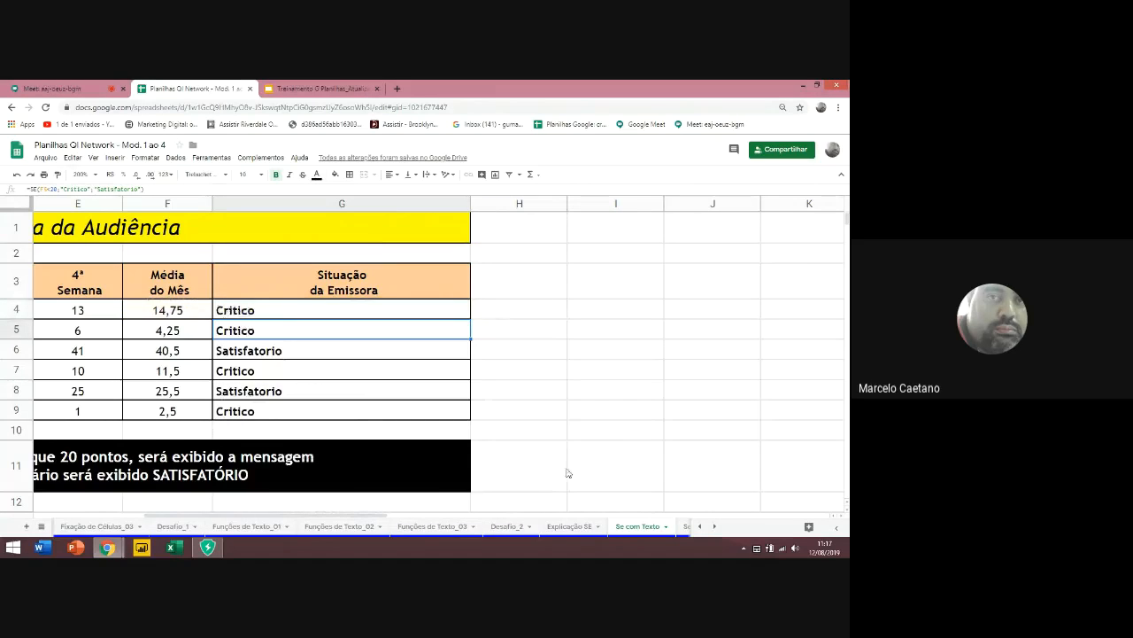
Move on to the sheet that follows Se com Texto
{"action": "left_click", "coordinate": [715, 527]}
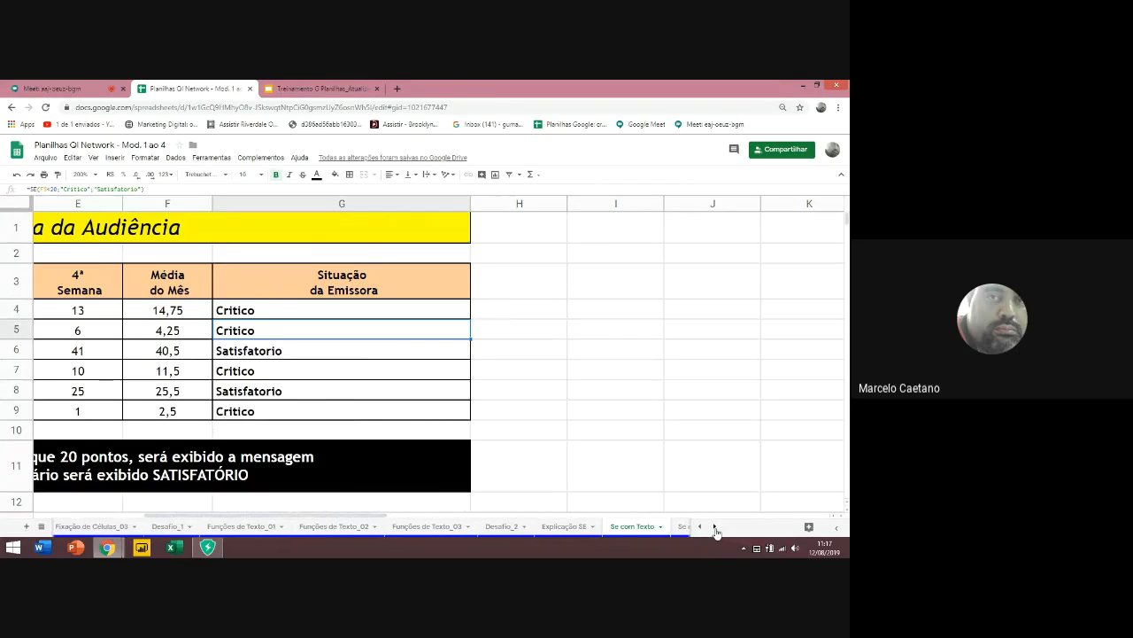
Open the "Se com Texto e Fórmula" sheet and widen the TOTAL column D
{"action": "left_click", "coordinate": [715, 527]}
{"action": "left_click", "coordinate": [714, 527]}
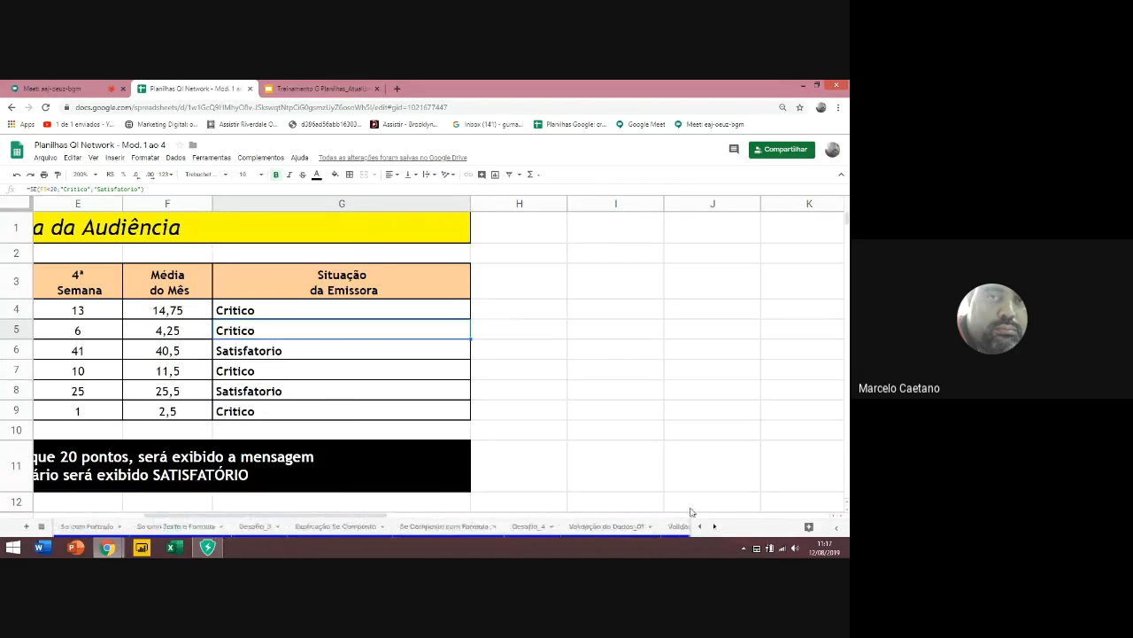
{"action": "left_click", "coordinate": [173, 528]}
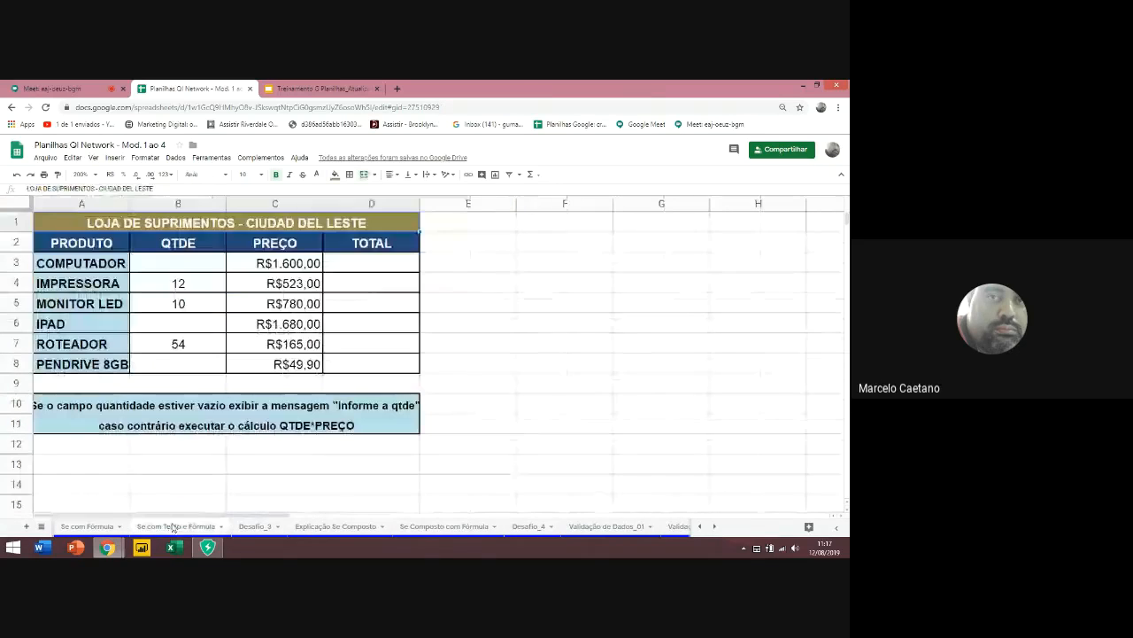
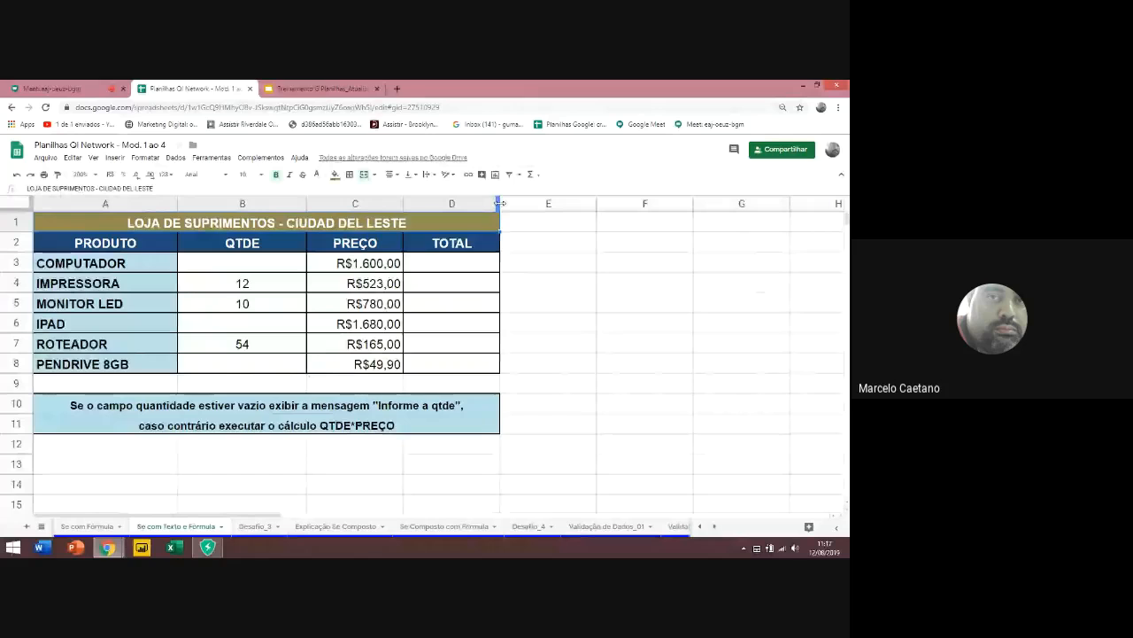
{"action": "left_click_drag", "start_coordinate": [500, 203], "coordinate": [610, 203]}
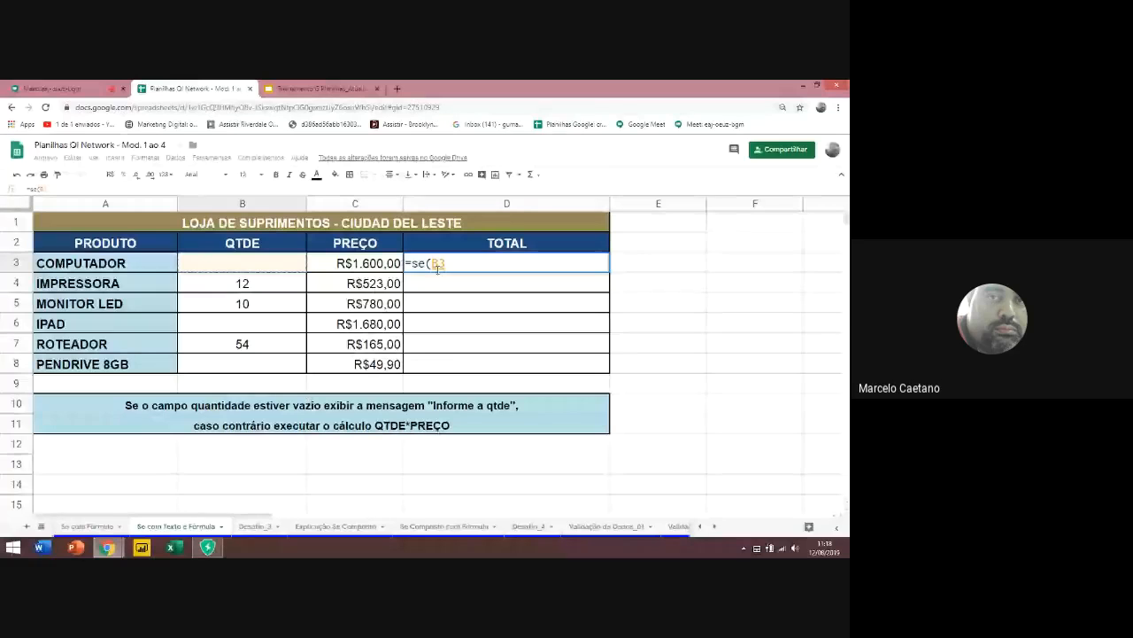
Enter =SE(B3="";"Informe a Qtde";B3*C3) in D3 and fill the formula down to D8
{"action": "type", "text": "=se(B3="}
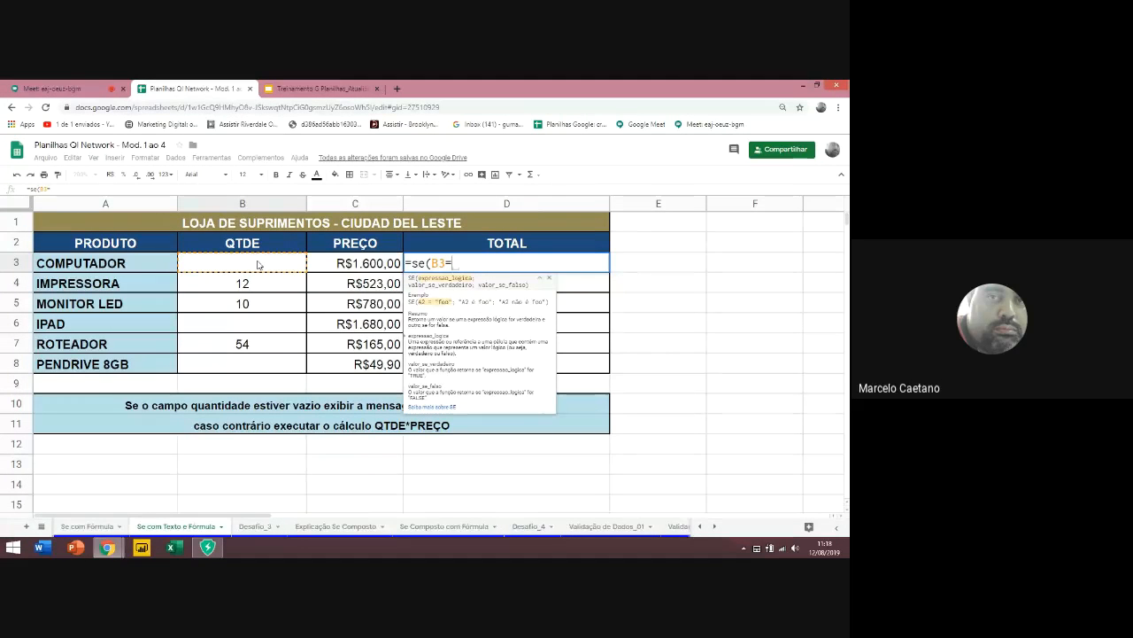
{"action": "type", "text": "\"\""}
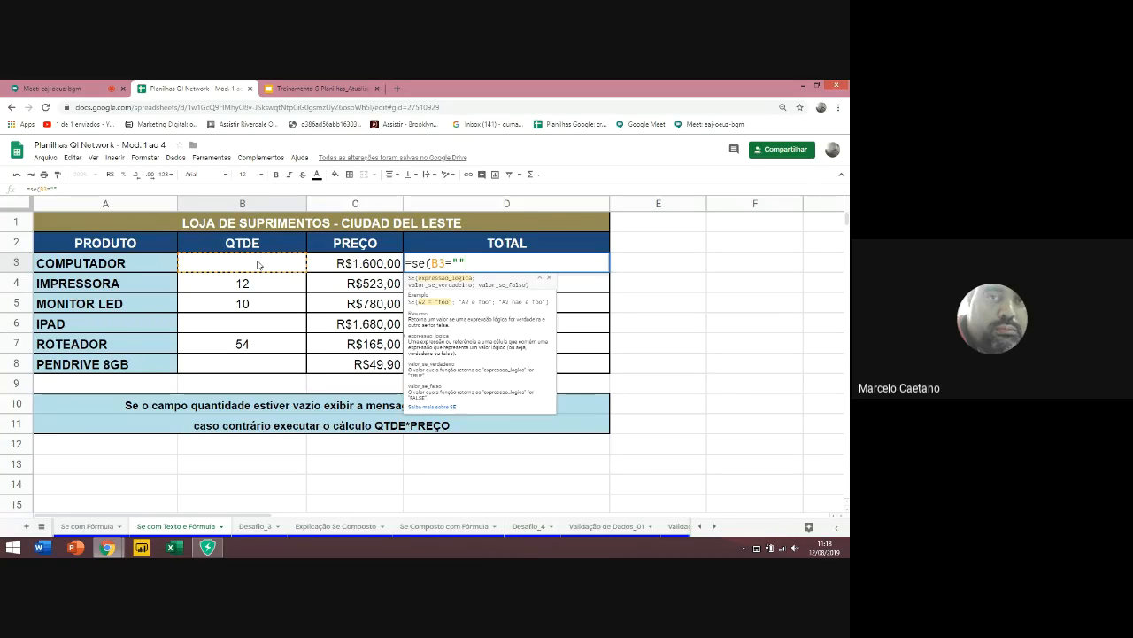
{"action": "key", "text": "BackSpace"}
{"action": "key", "text": "BackSpace"}
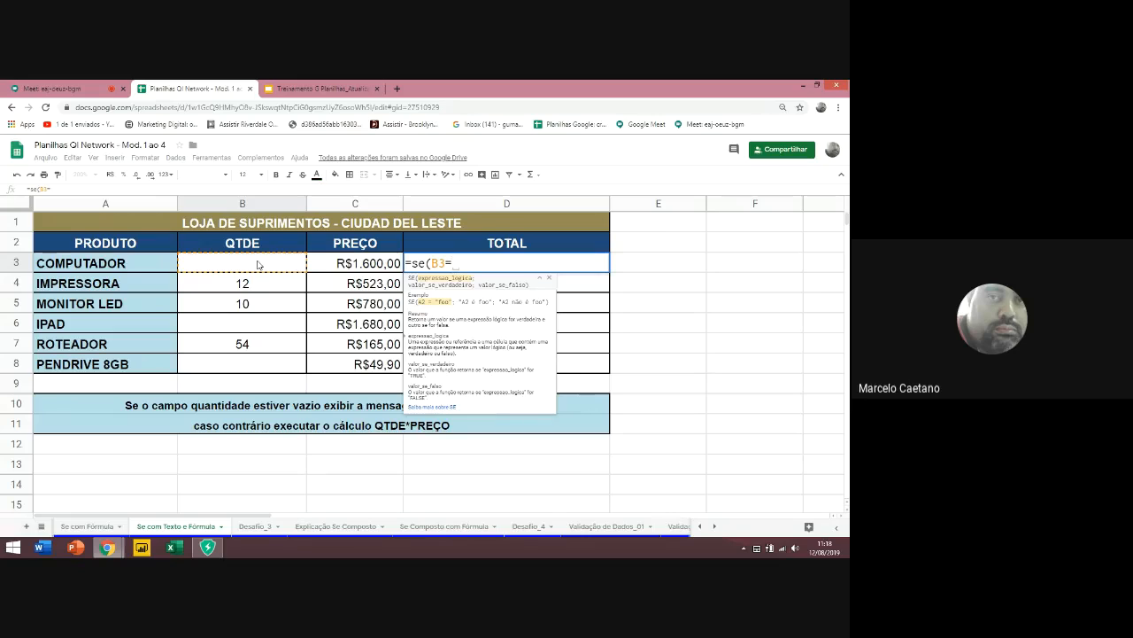
{"action": "type", "text": "0"}
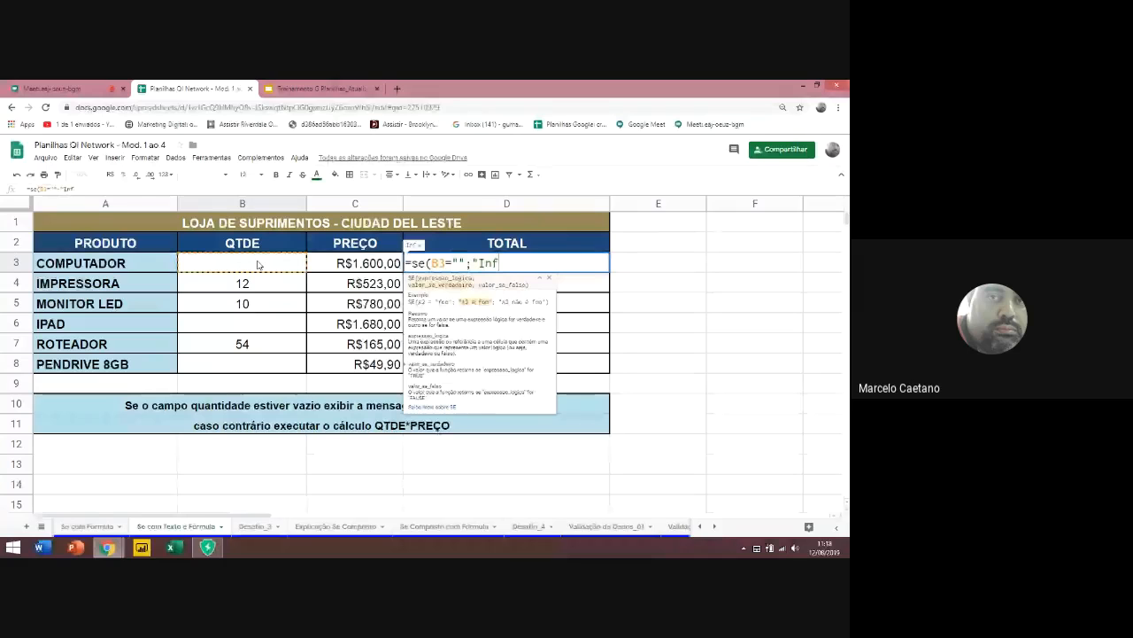
{"action": "type", "text": "orme a Qtde\""}
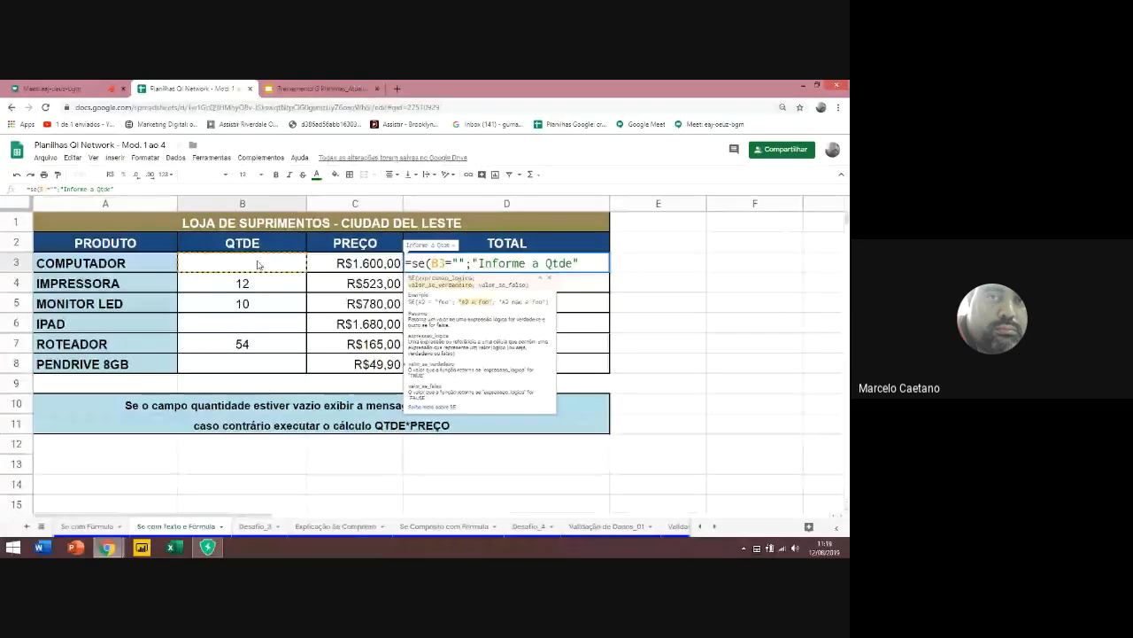
{"action": "type", "text": ";"}
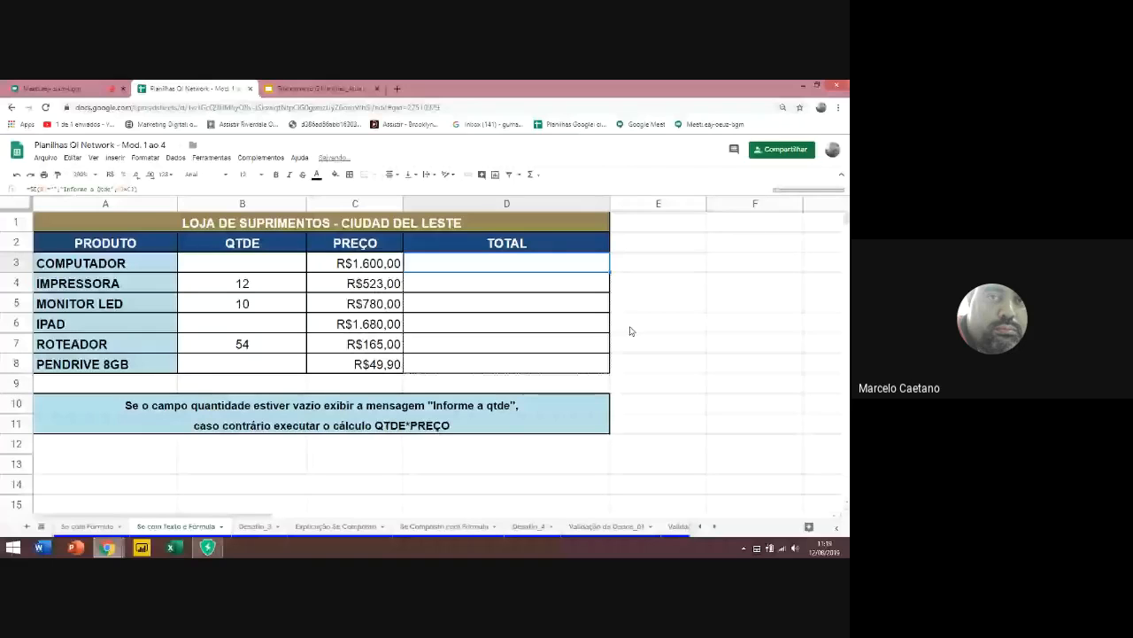
{"action": "key", "text": "ctrl+Return"}
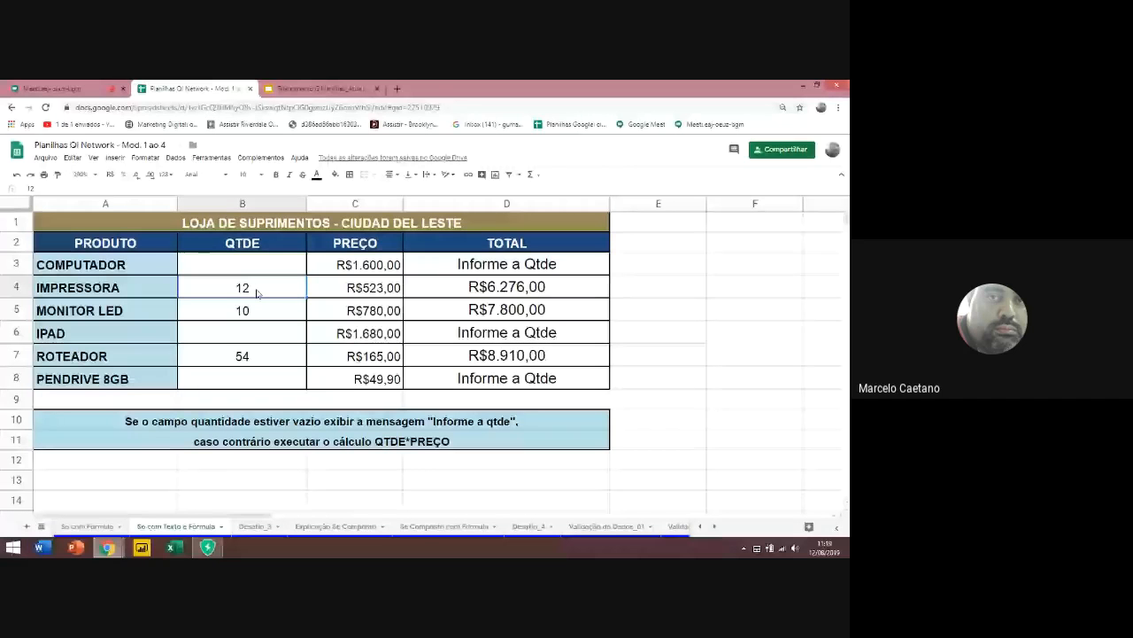
Clear the IMPRESSORA quantity and set the COMPUTADOR quantity to 23 to test the formula
{"action": "key", "text": "Delete"}
{"action": "key", "text": "Up"}
{"action": "type", "text": "23"}
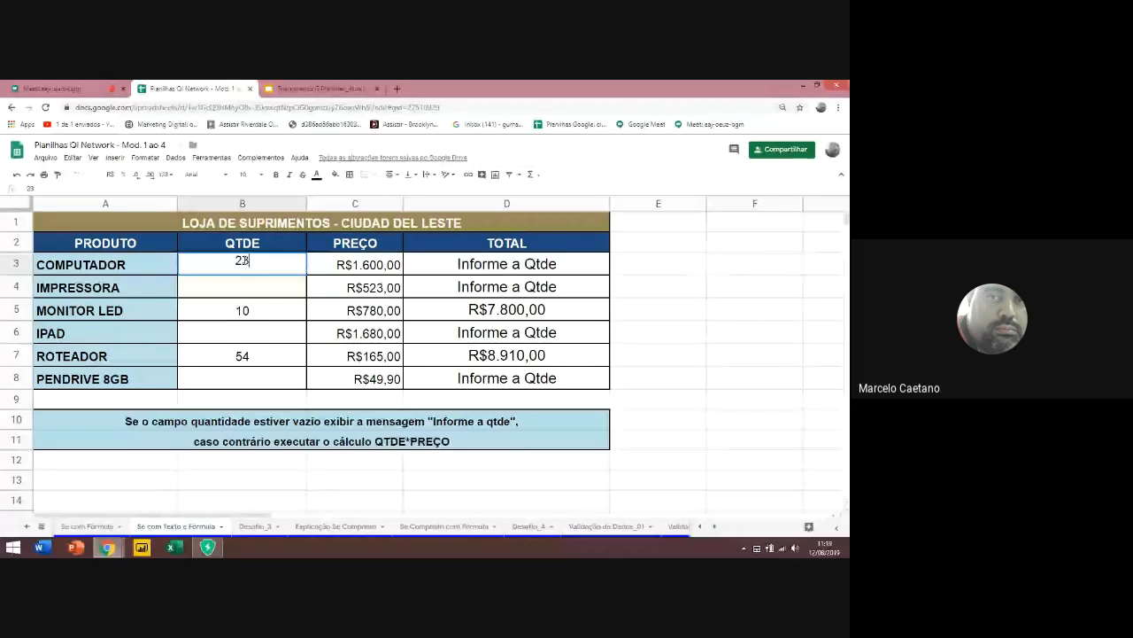
{"action": "key", "text": "Return"}
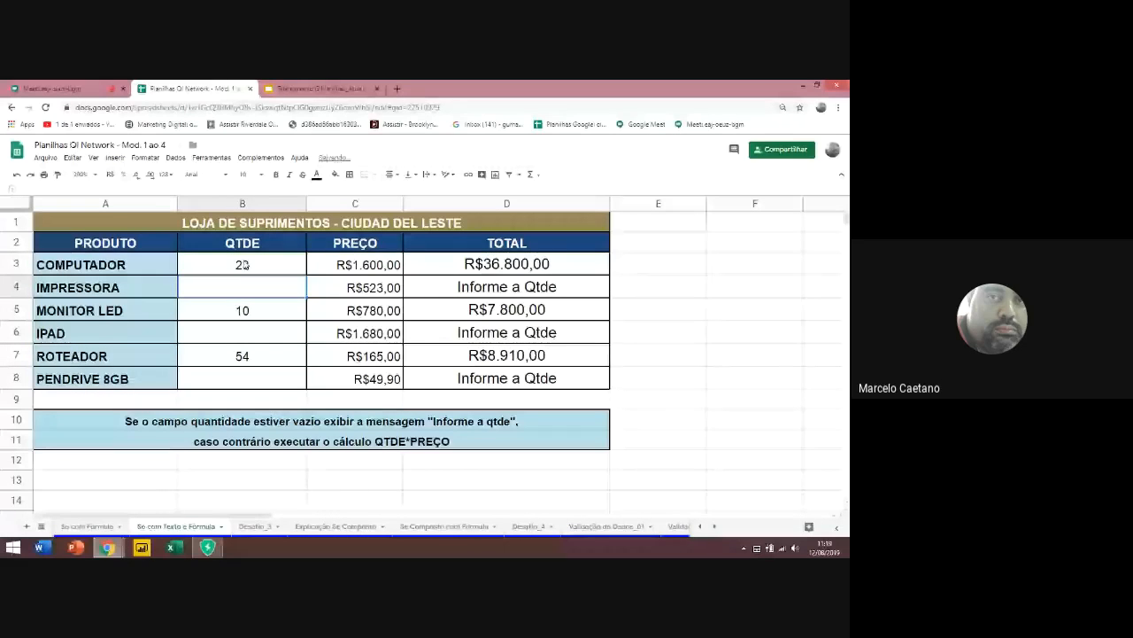
Examine the formula in D3, highlighting its logical test B3=""
{"action": "double_click", "coordinate": [498, 264]}
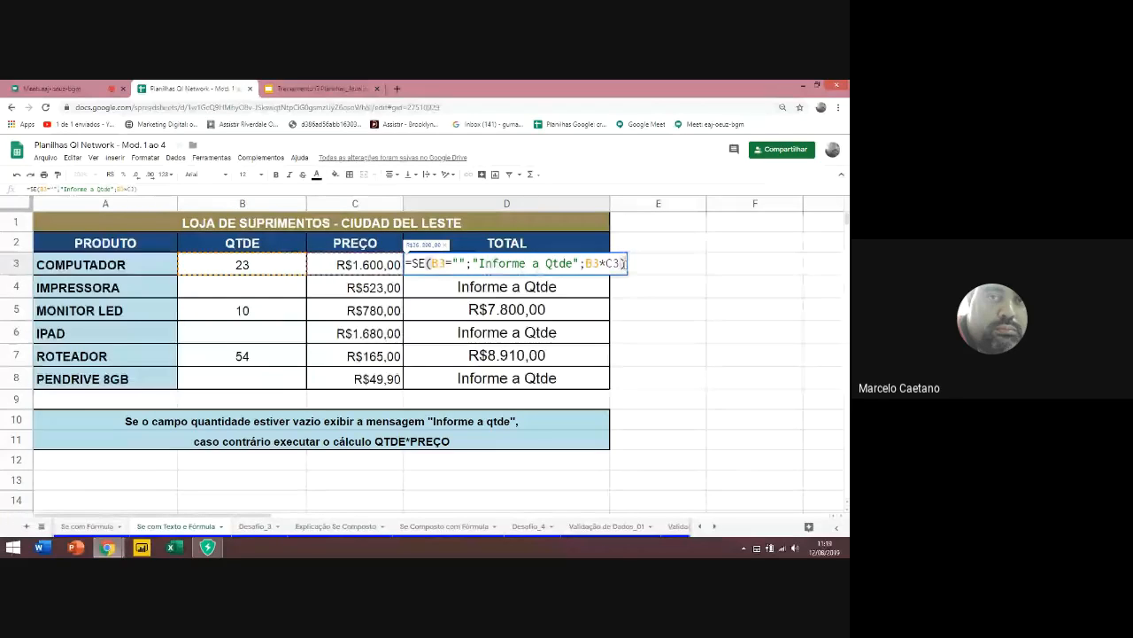
{"action": "left_click", "coordinate": [432, 263]}
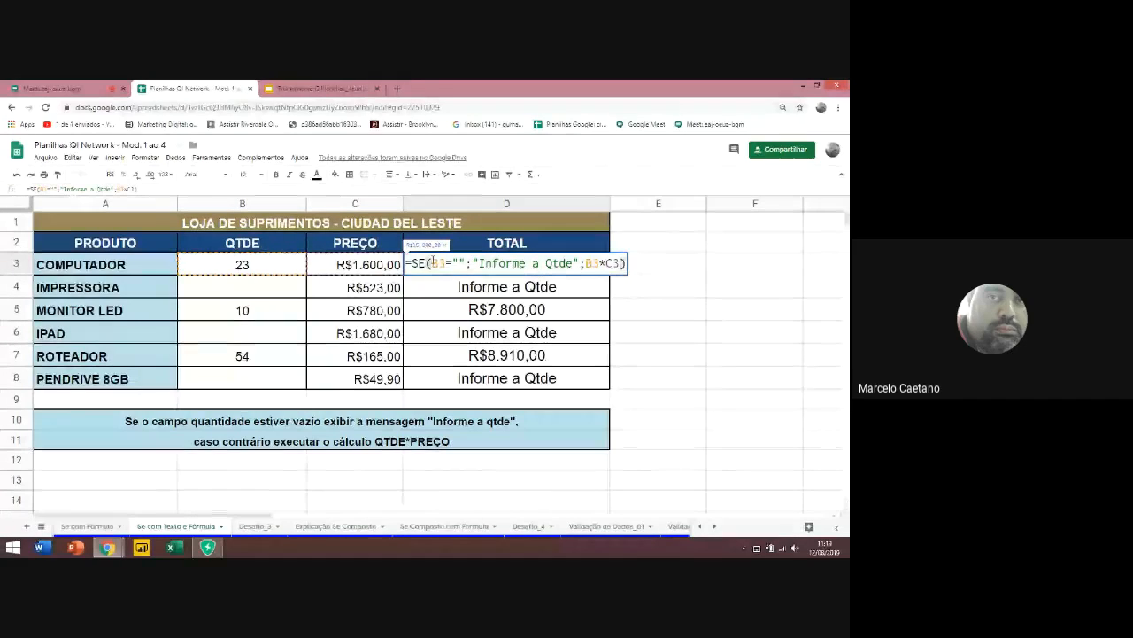
{"action": "left_click_drag", "start_coordinate": [432, 263], "coordinate": [464, 263]}
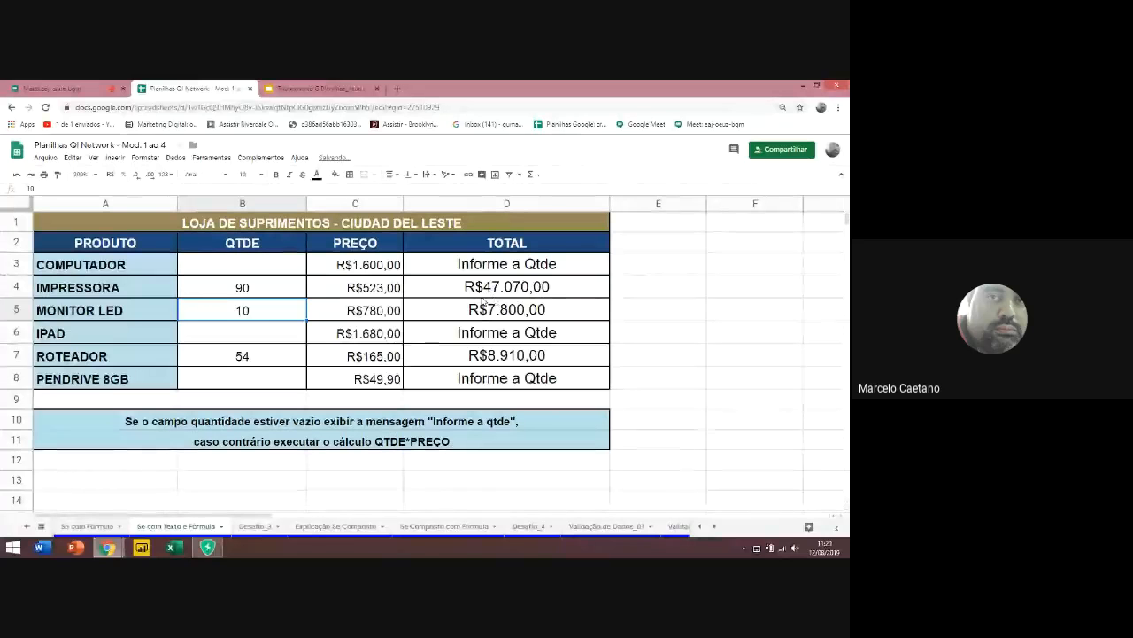
Set the IMPRESSORA quantity in B4 to 0 to test the formula with a zero
{"action": "left_click", "coordinate": [242, 287]}
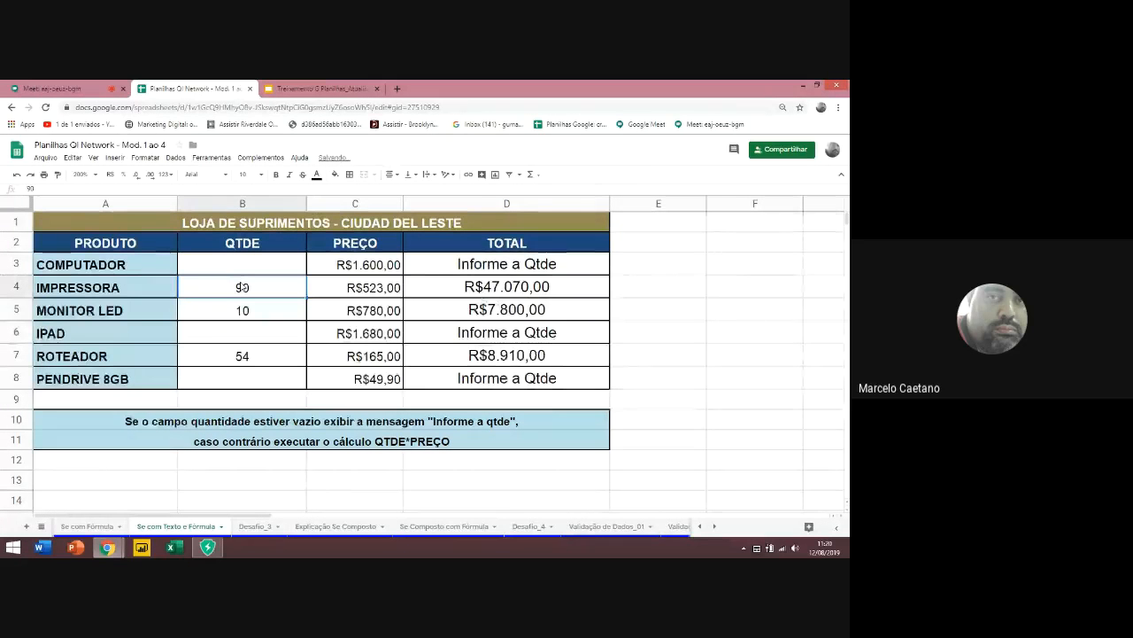
{"action": "type", "text": "0"}
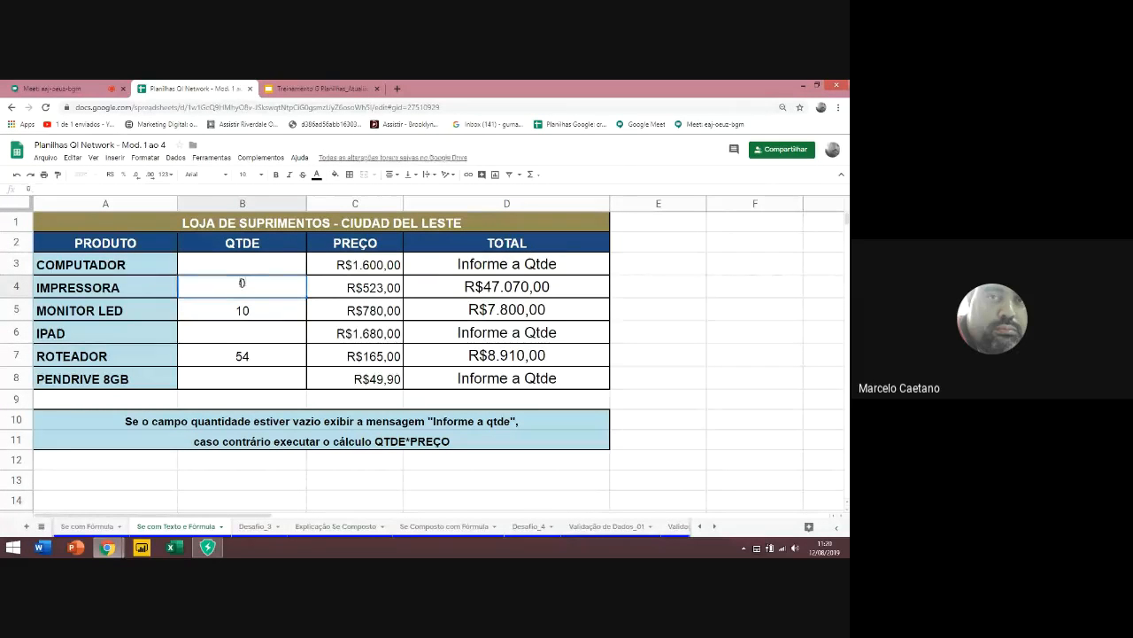
{"action": "key", "text": "Return"}
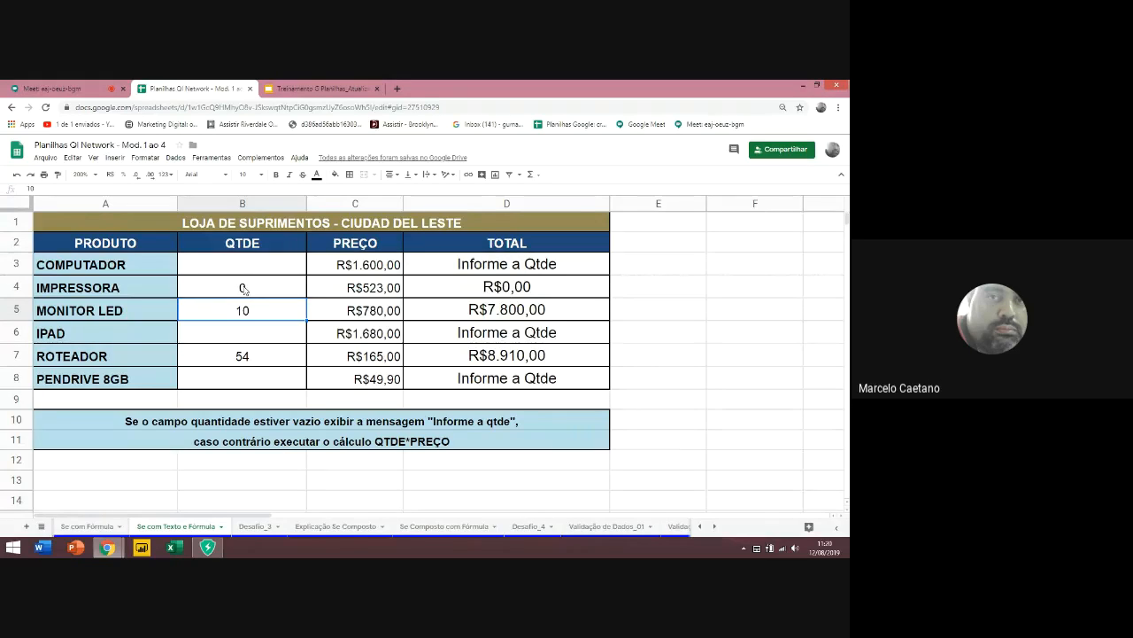
Set the IMPRESSORA quantity in B4 to 78
{"action": "left_click", "coordinate": [243, 290]}
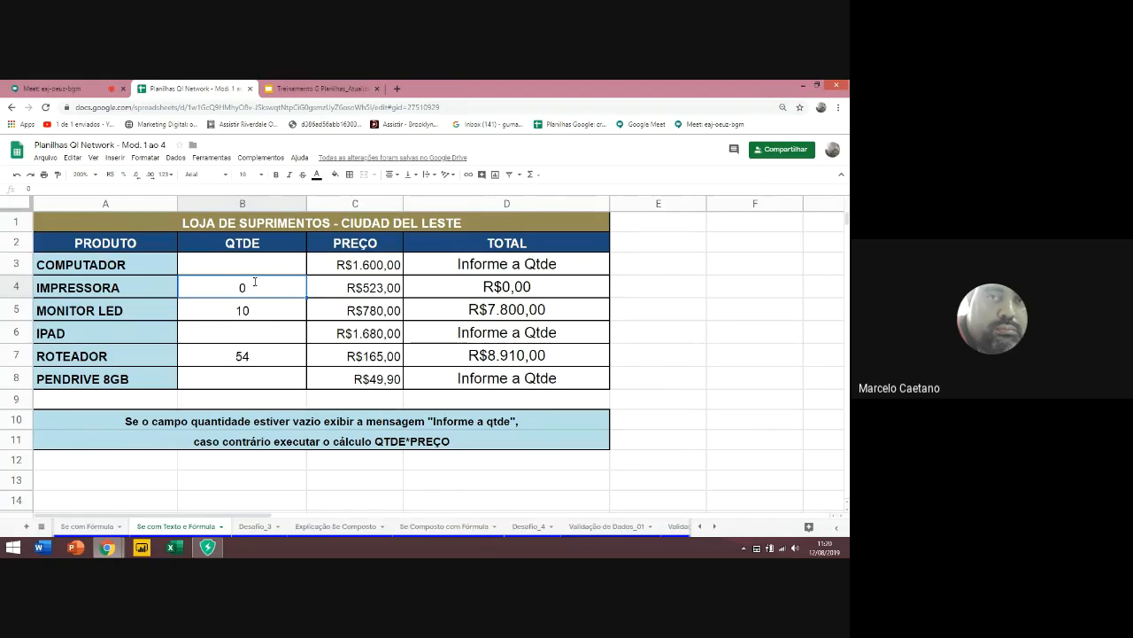
{"action": "type", "text": "78"}
{"action": "key", "text": "Return"}
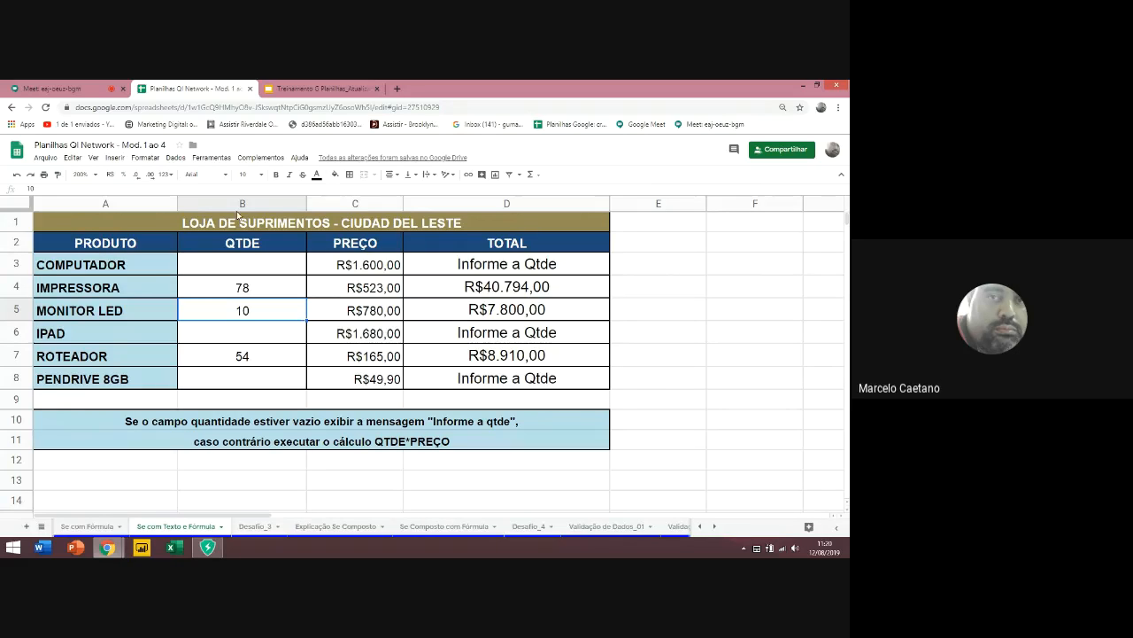
Switch to the Google Meet call, open the meeting chat and send the message "ok"
{"action": "left_click", "coordinate": [71, 90]}
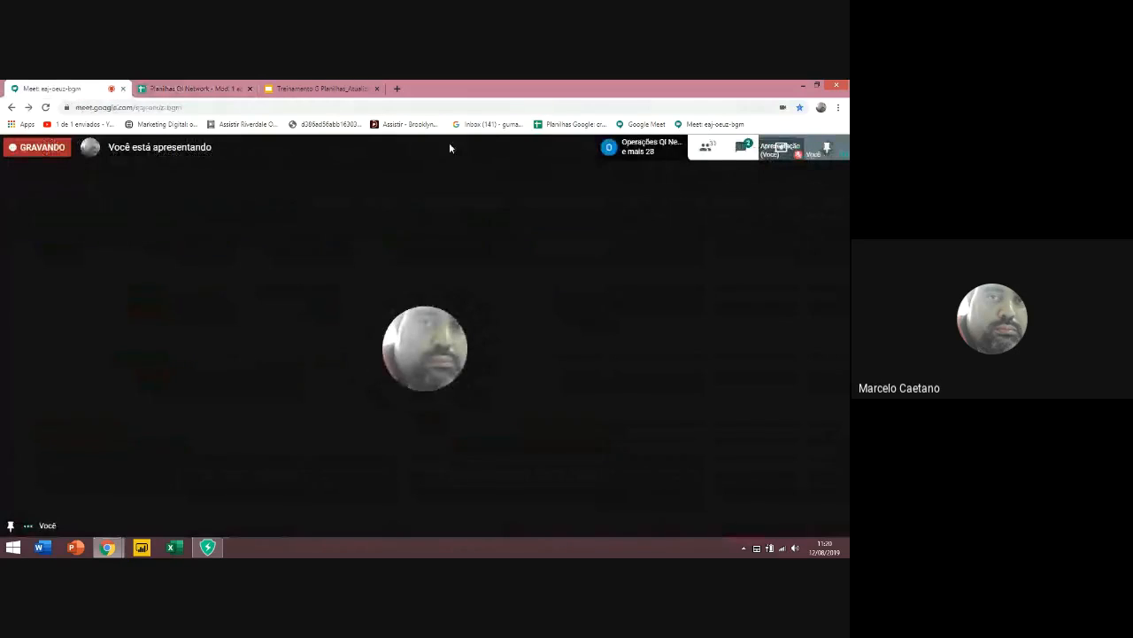
{"action": "left_click", "coordinate": [706, 148]}
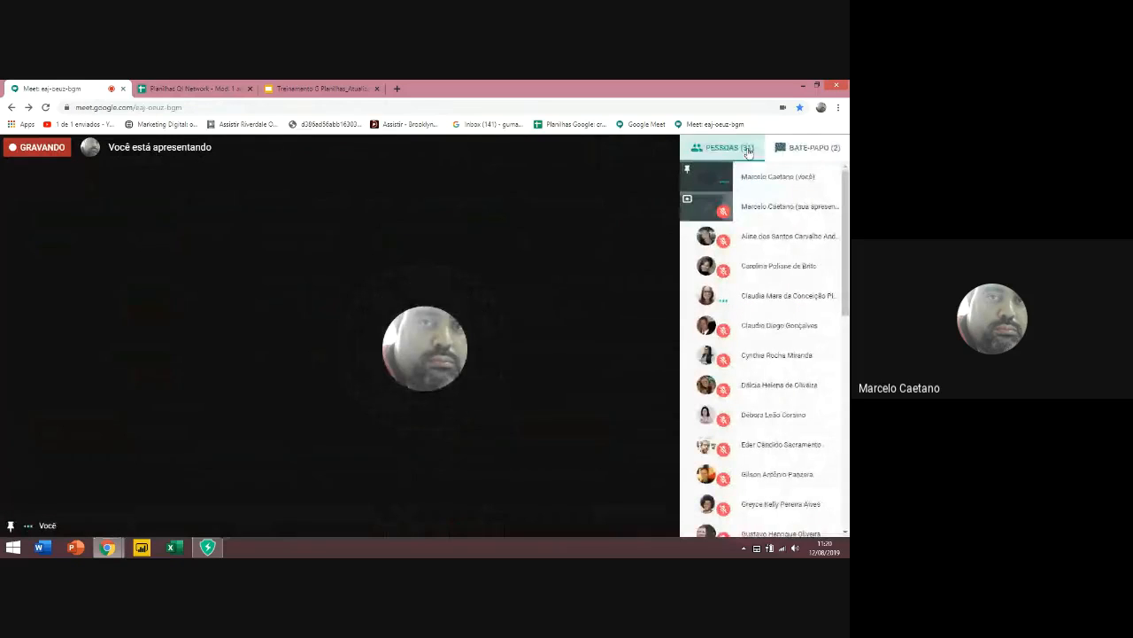
{"action": "left_click", "coordinate": [796, 153]}
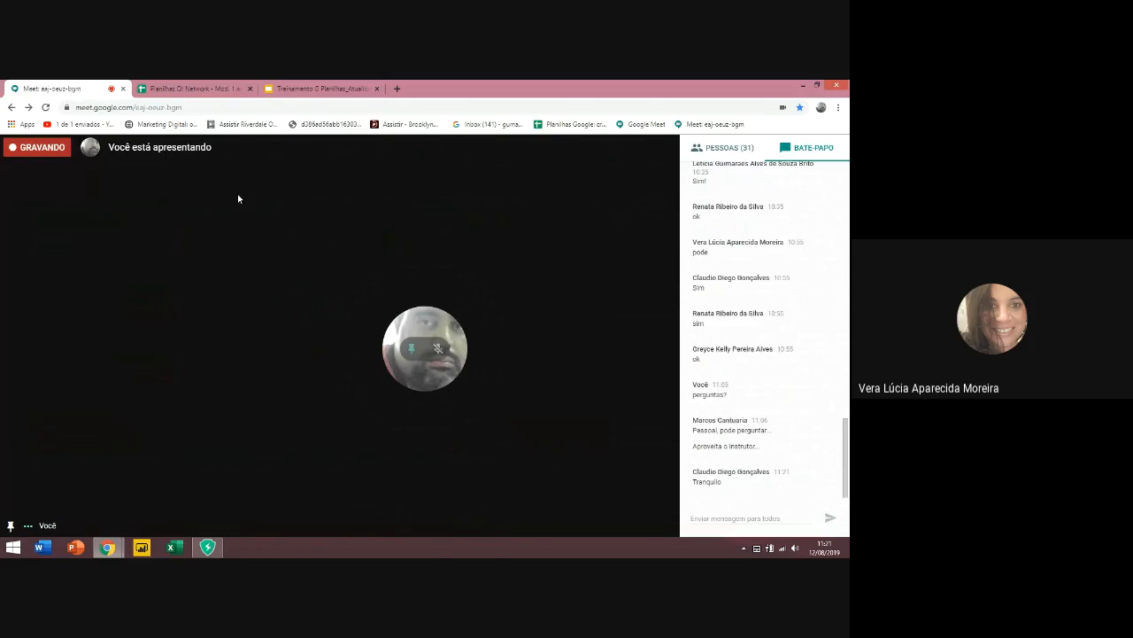
{"action": "left_click", "coordinate": [709, 516]}
{"action": "type", "text": "ok"}
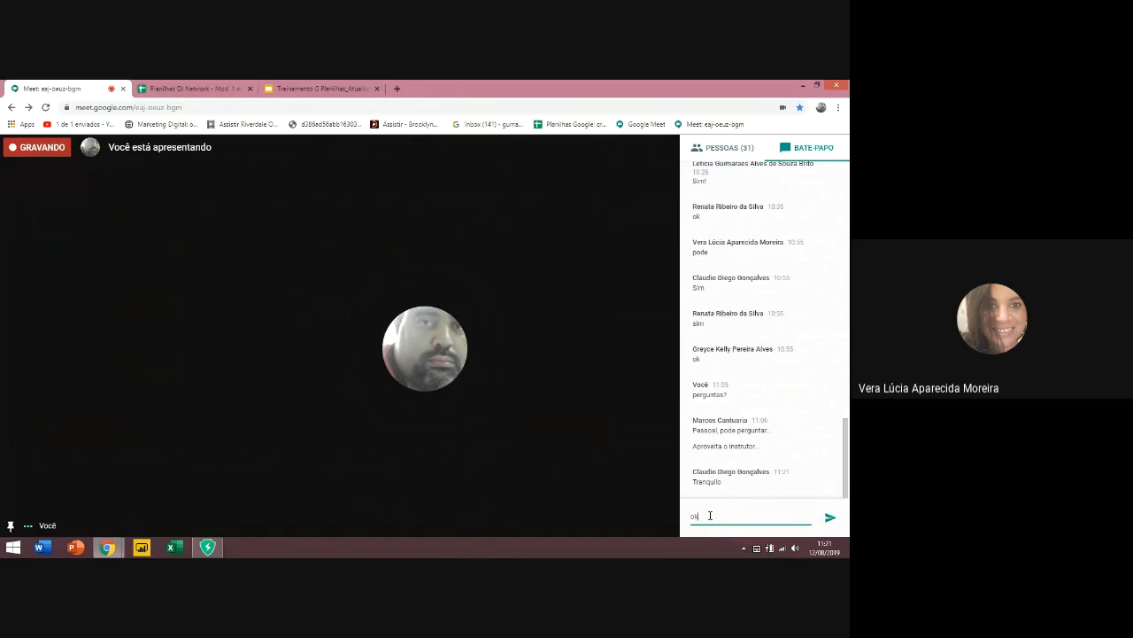
{"action": "key", "text": "Return"}
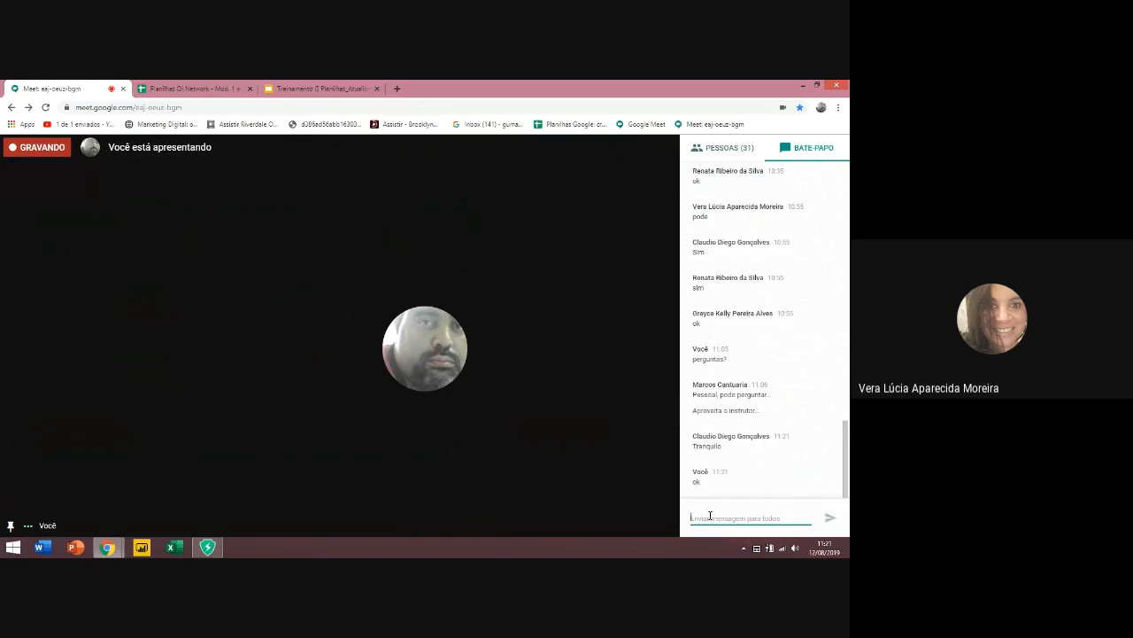
Send the chat message "por favor podem pergutar" to all participants
{"action": "type", "text": "por"}
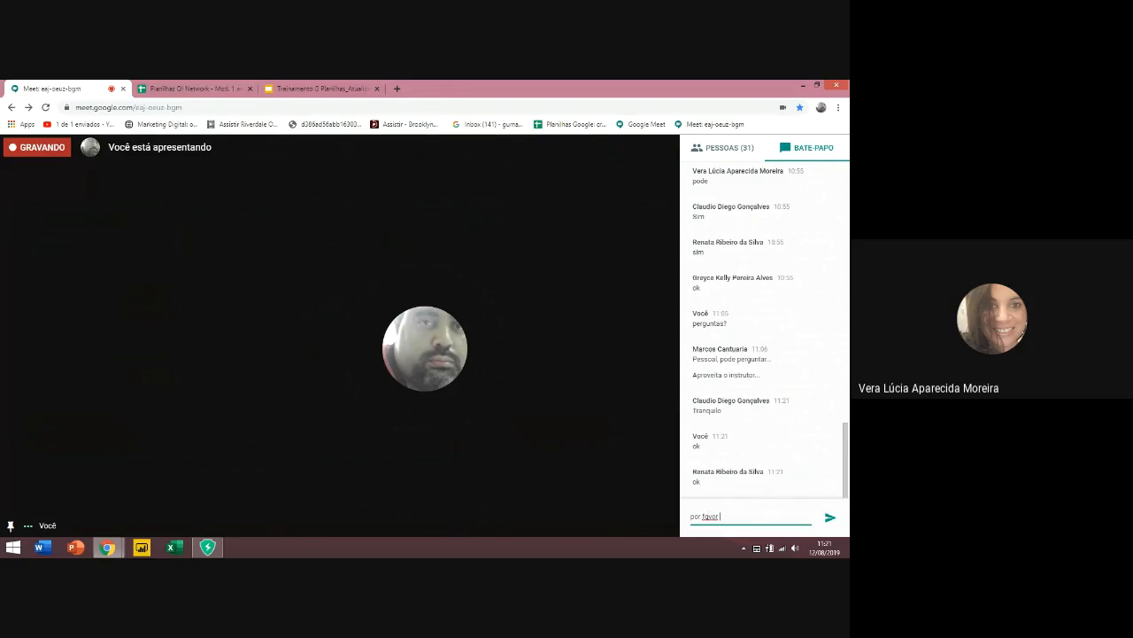
{"action": "type", "text": " favor"}
{"action": "key", "text": "BackSpace"}
{"action": "key", "text": "BackSpace"}
{"action": "key", "text": "BackSpace"}
{"action": "key", "text": "BackSpace"}
{"action": "type", "text": "l"}
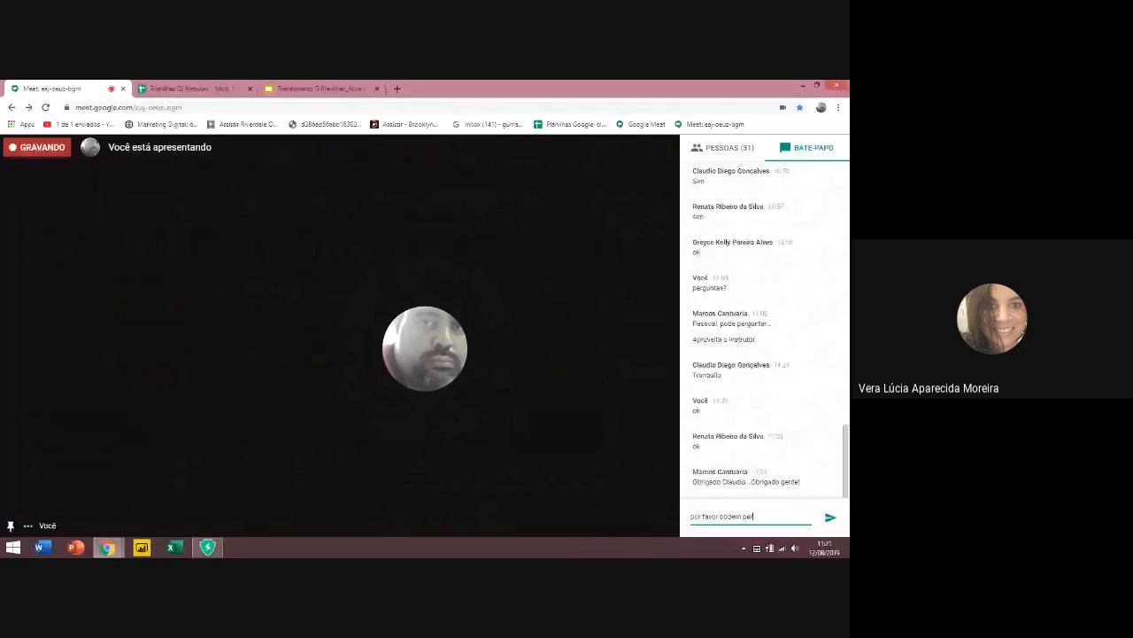
{"action": "type", "text": "guntar"}
{"action": "key", "text": "Return"}
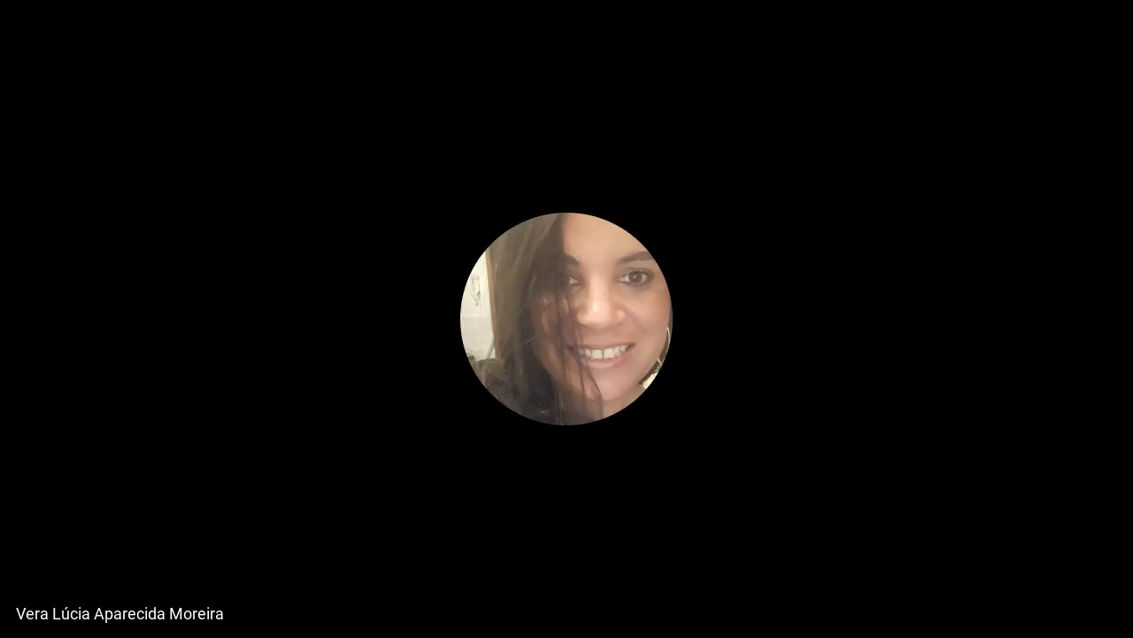
Send the chat message "nao fiquem timidos" to all participants
{"action": "type", "text": "nao t"}
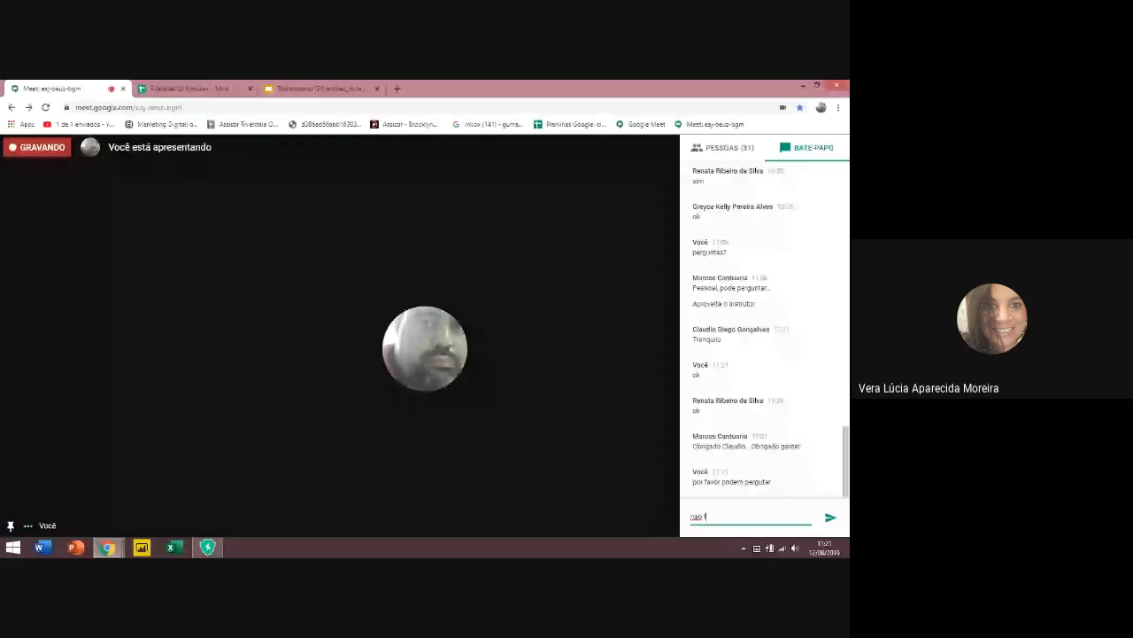
{"action": "type", "text": "iquem timidos"}
{"action": "key", "text": "Return"}
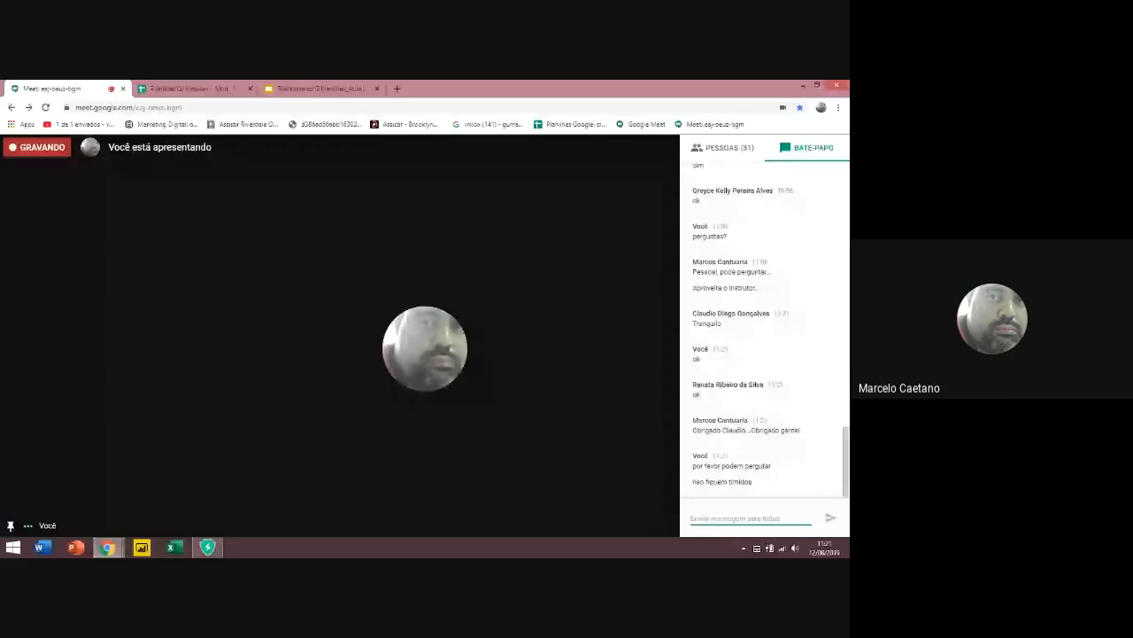
Return to the Google Sheets spreadsheet and examine the grade table and pass rules on the "Explicação Se Composto" sheet
{"action": "left_click", "coordinate": [186, 90]}
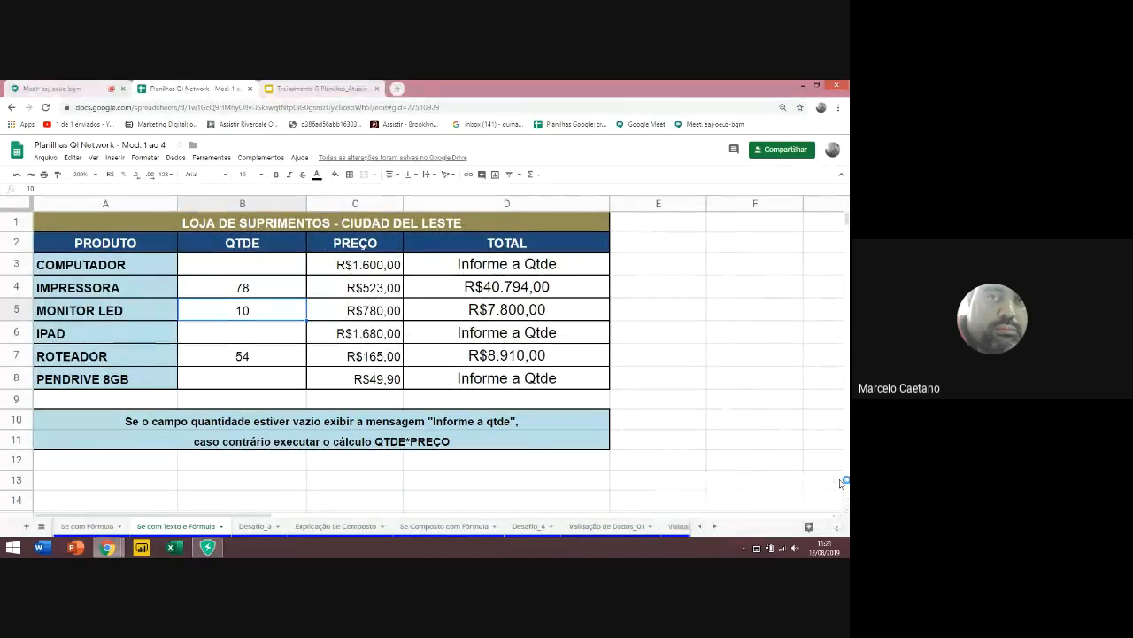
{"action": "left_click", "coordinate": [834, 480]}
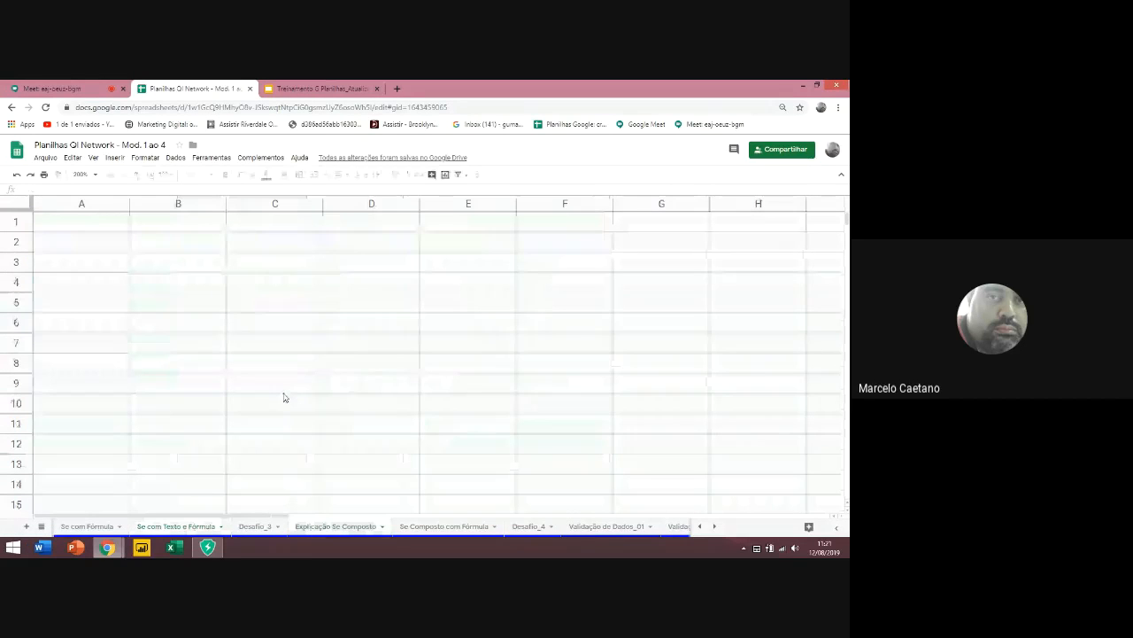
{"action": "scroll", "coordinate": [275, 305], "scroll_direction": "down", "scroll_amount": 1}
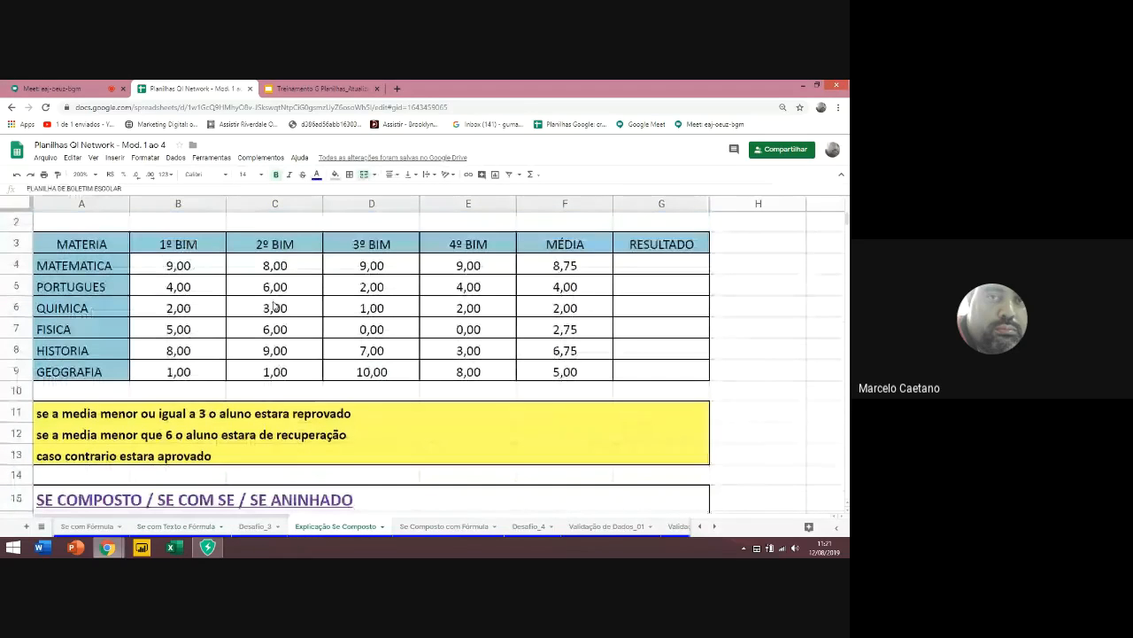
{"action": "scroll", "coordinate": [275, 305], "scroll_direction": "down", "scroll_amount": 1}
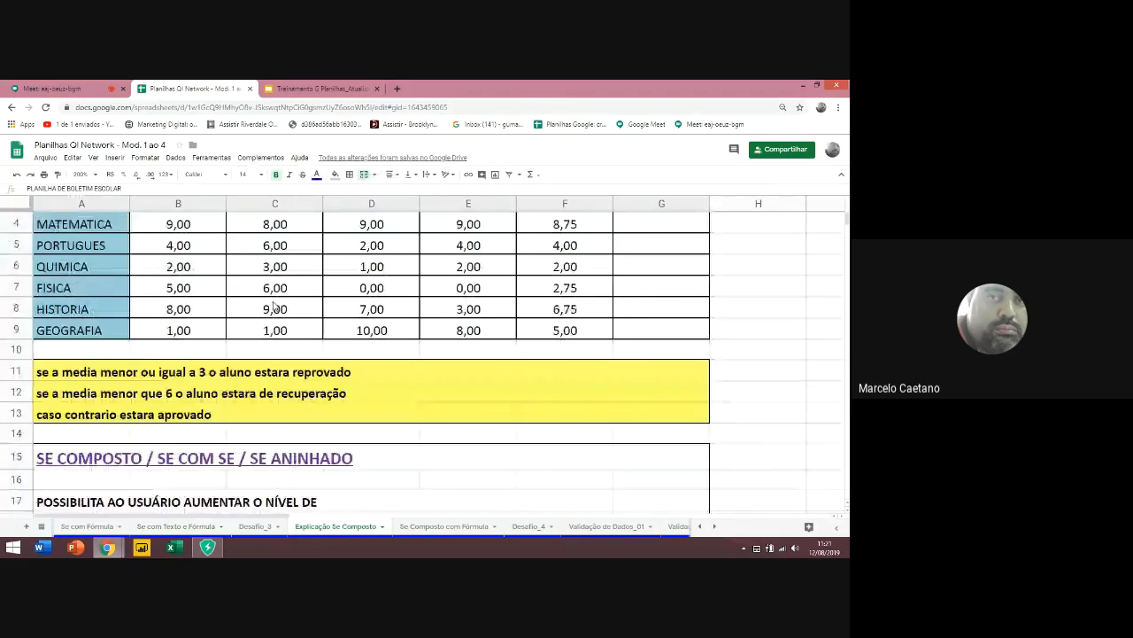
Examine the nested SE explanation and syntax on the "Explicação Se Composto" sheet together with the grade table and pass rules
{"action": "scroll", "coordinate": [275, 305], "scroll_direction": "down", "scroll_amount": 3}
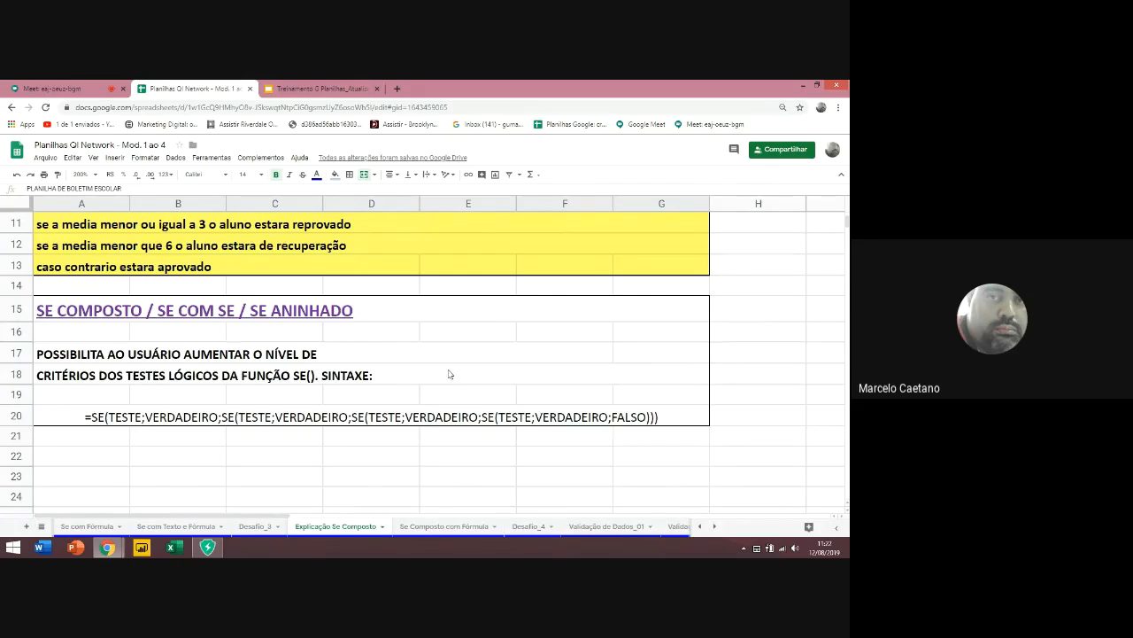
{"action": "scroll", "coordinate": [361, 386], "scroll_direction": "up", "scroll_amount": 1}
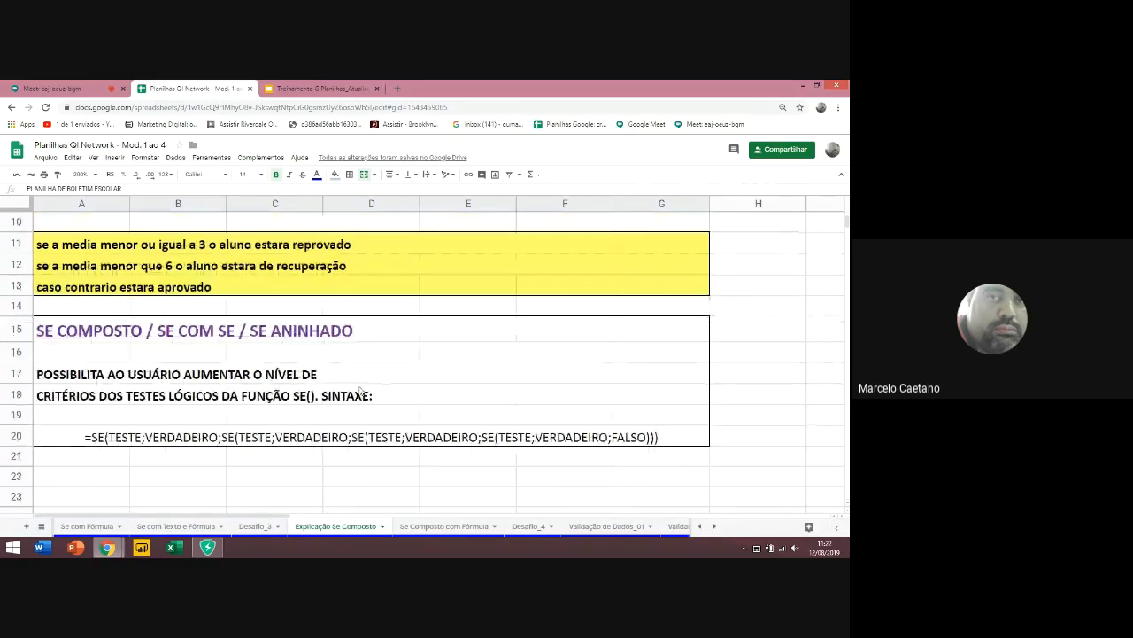
{"action": "scroll", "coordinate": [360, 390], "scroll_direction": "up", "scroll_amount": 2}
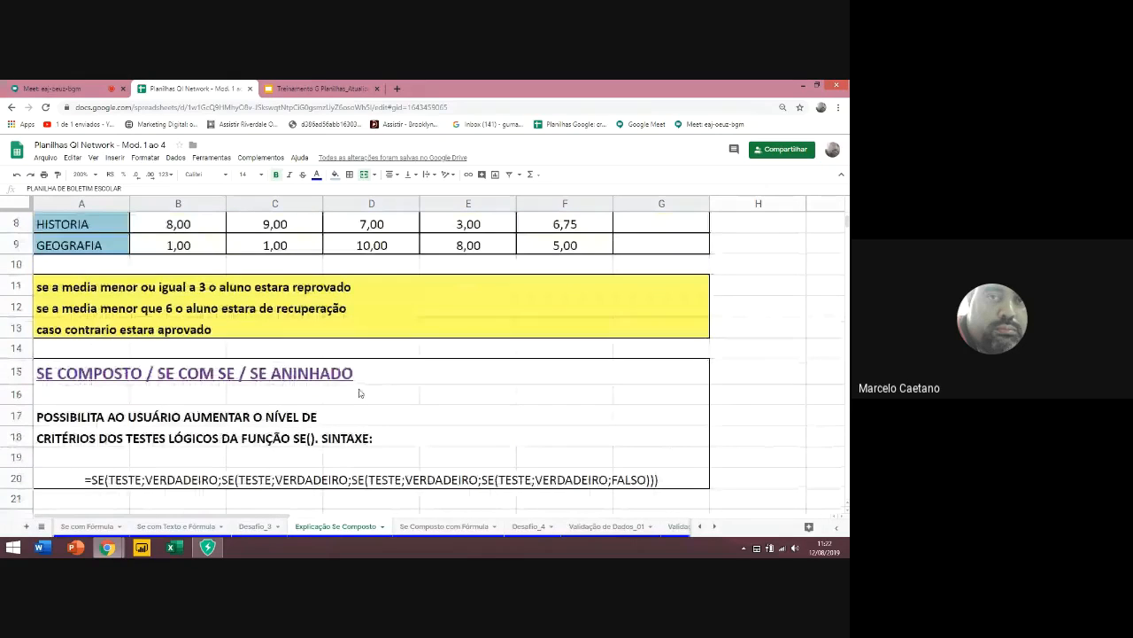
{"action": "scroll", "coordinate": [359, 393], "scroll_direction": "up", "scroll_amount": 3}
{"action": "scroll", "coordinate": [360, 399], "scroll_direction": "up", "scroll_amount": 4}
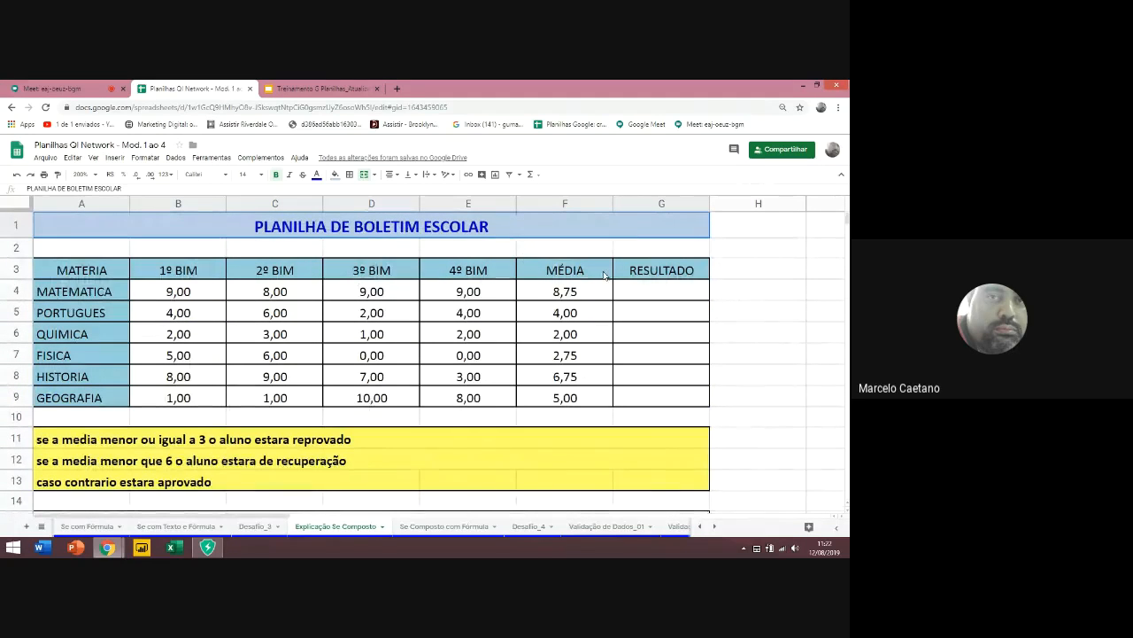
{"action": "scroll", "coordinate": [604, 279], "scroll_direction": "down", "scroll_amount": 3}
{"action": "scroll", "coordinate": [604, 279], "scroll_direction": "down", "scroll_amount": 3}
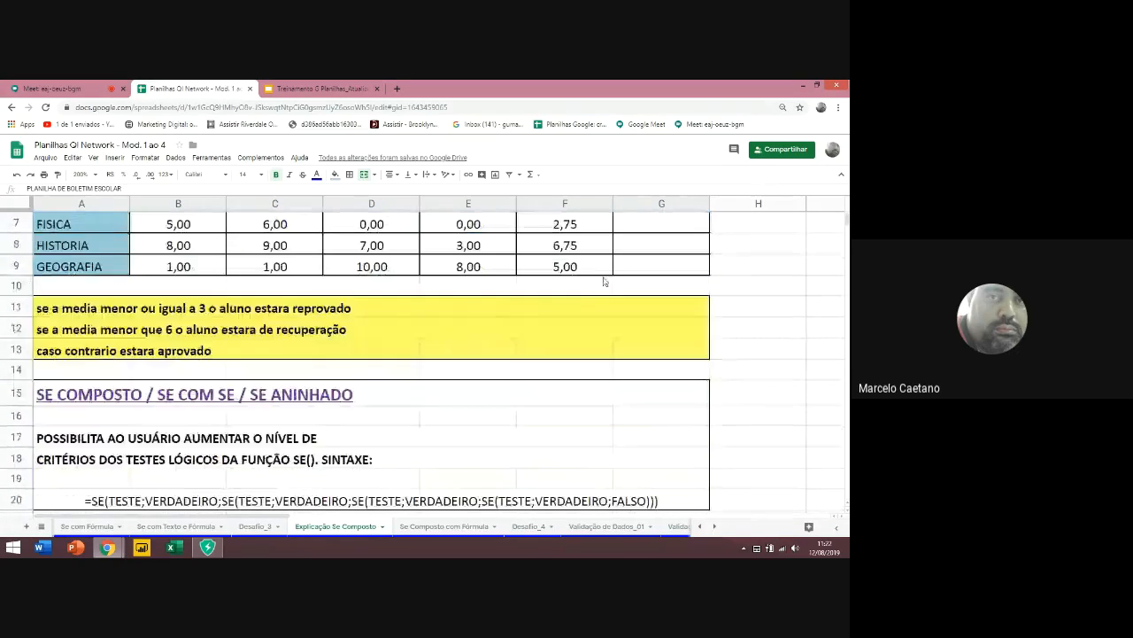
{"action": "scroll", "coordinate": [604, 282], "scroll_direction": "down", "scroll_amount": 2}
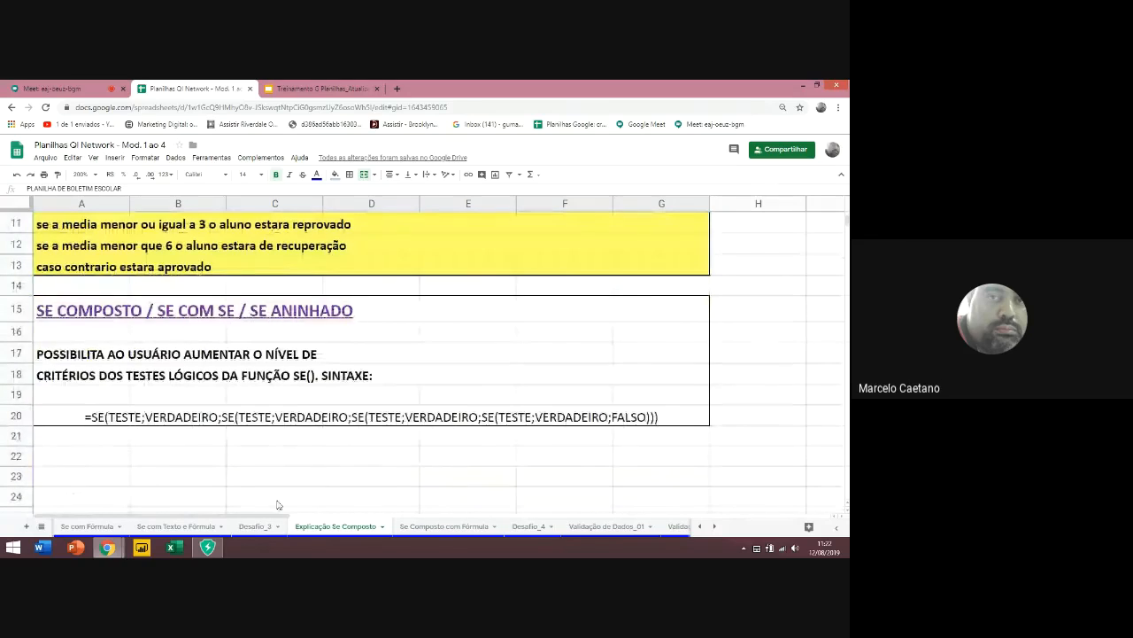
Review the text and calculation arguments of the COMPUTADOR total's SE formula on "Se com Texto e Fórmula", then return to the "Explicação Se Composto" heading
{"action": "left_click", "coordinate": [179, 526]}
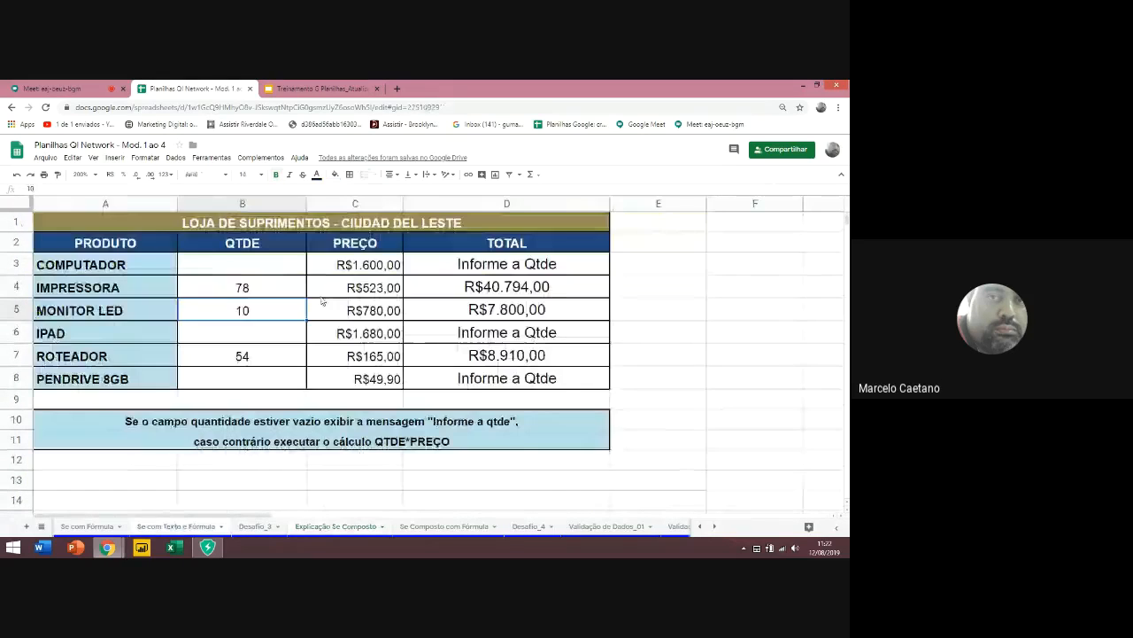
{"action": "left_click", "coordinate": [471, 266]}
{"action": "double_click", "coordinate": [472, 265]}
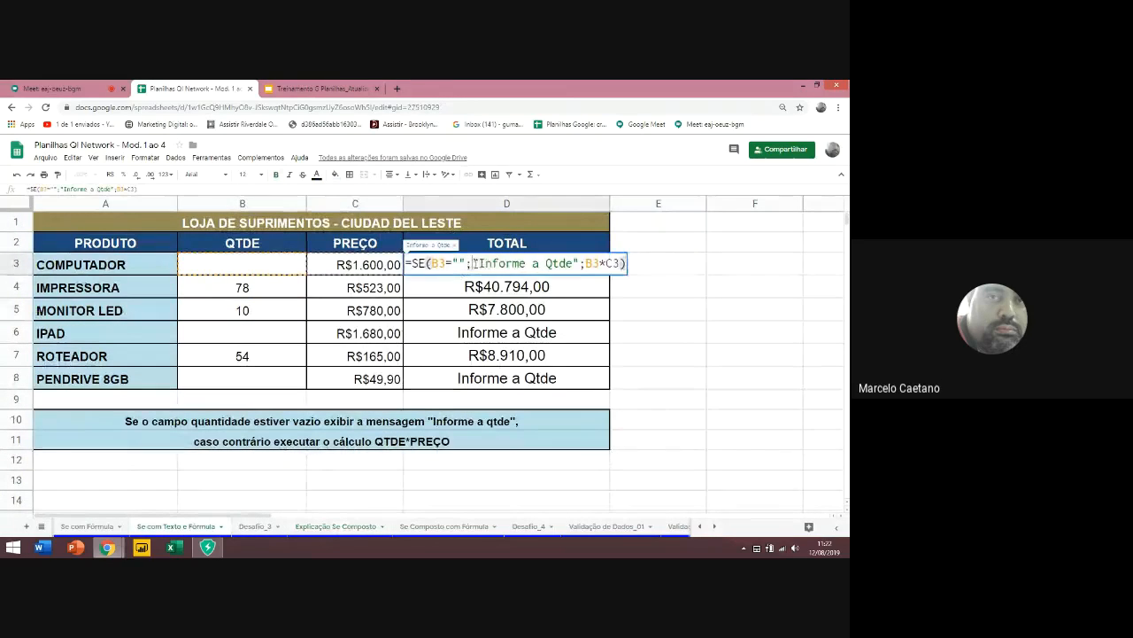
{"action": "left_click_drag", "start_coordinate": [472, 263], "coordinate": [618, 263]}
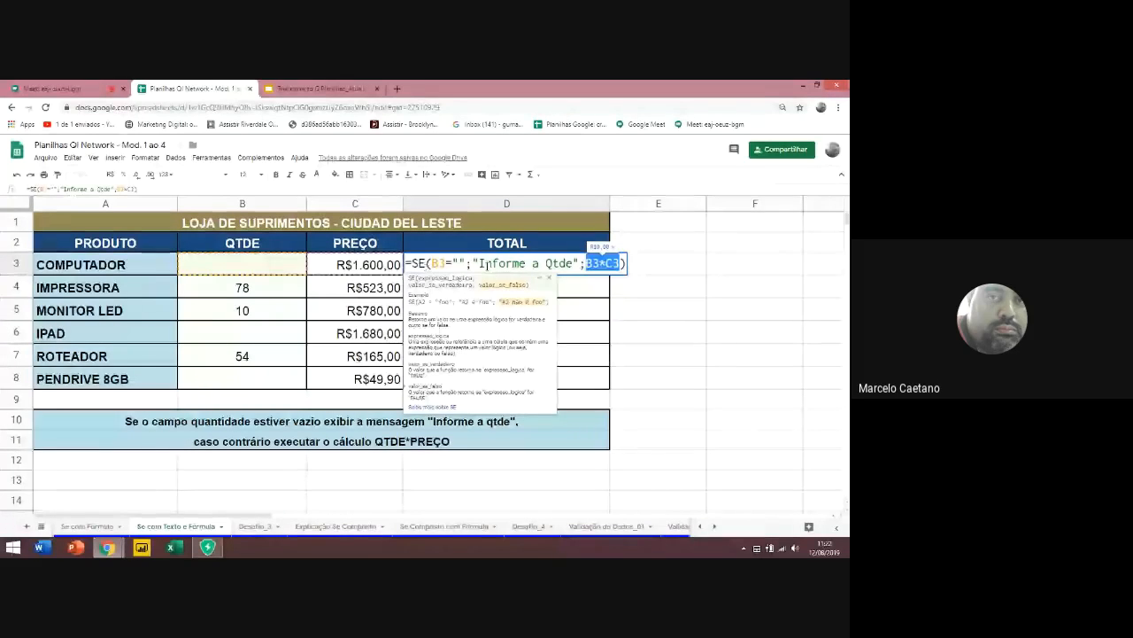
{"action": "left_click", "coordinate": [474, 263]}
{"action": "left_click_drag", "start_coordinate": [473, 263], "coordinate": [621, 264]}
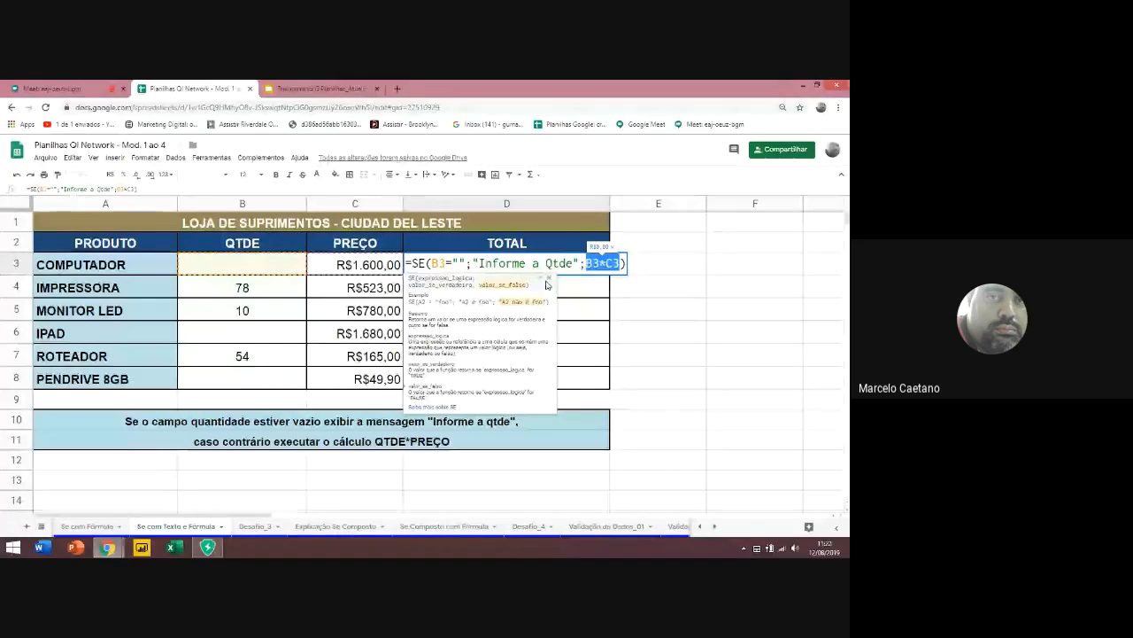
{"action": "key", "text": "Return"}
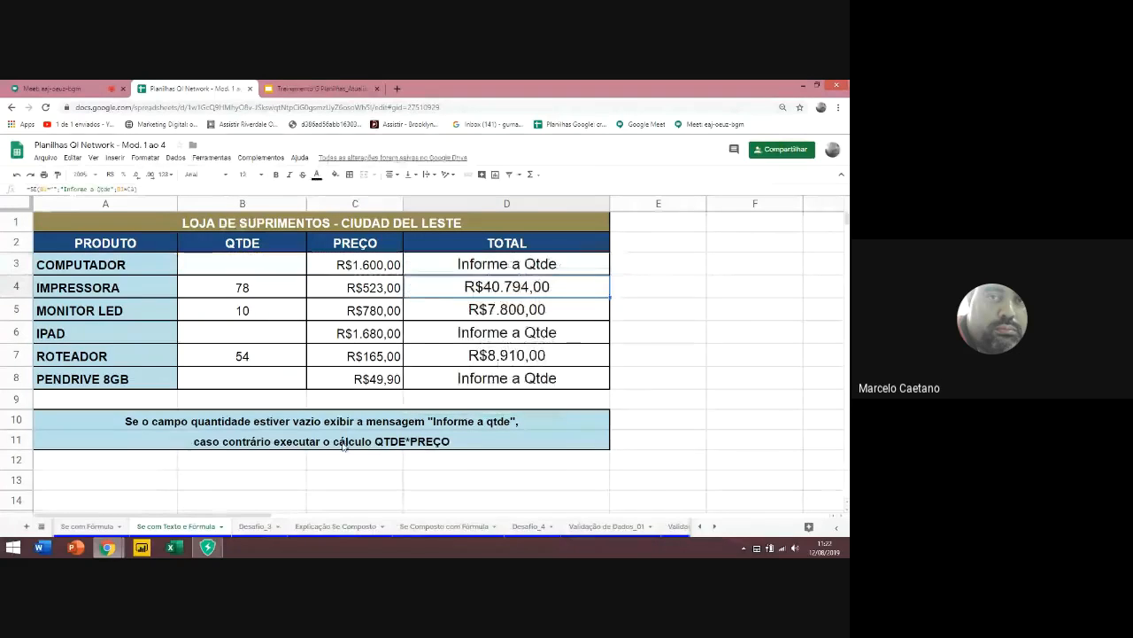
{"action": "left_click", "coordinate": [323, 528]}
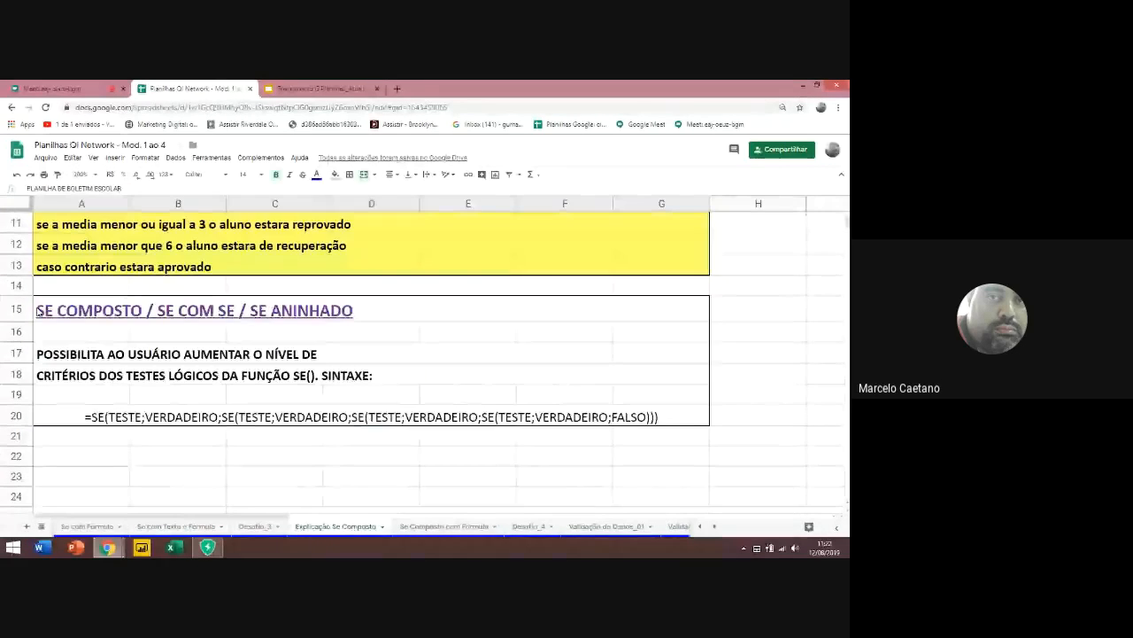
{"action": "left_click", "coordinate": [38, 313]}
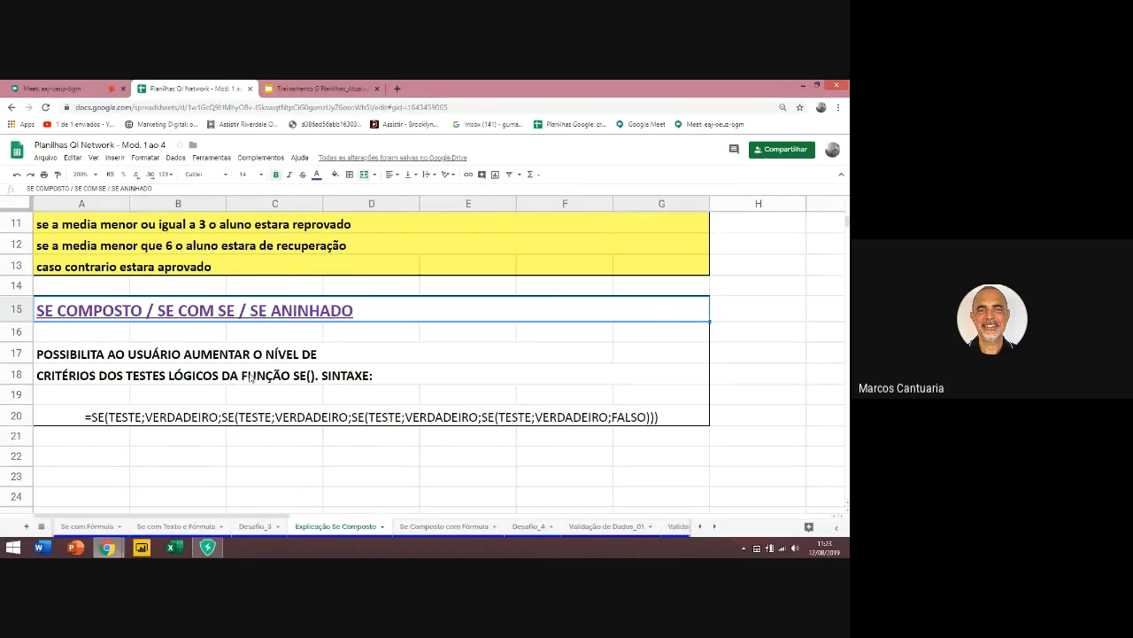
Switch to the Google Meet call and read the participant's chat question about using the "OU" function for an empty or zero quantity
{"action": "left_click", "coordinate": [54, 89]}
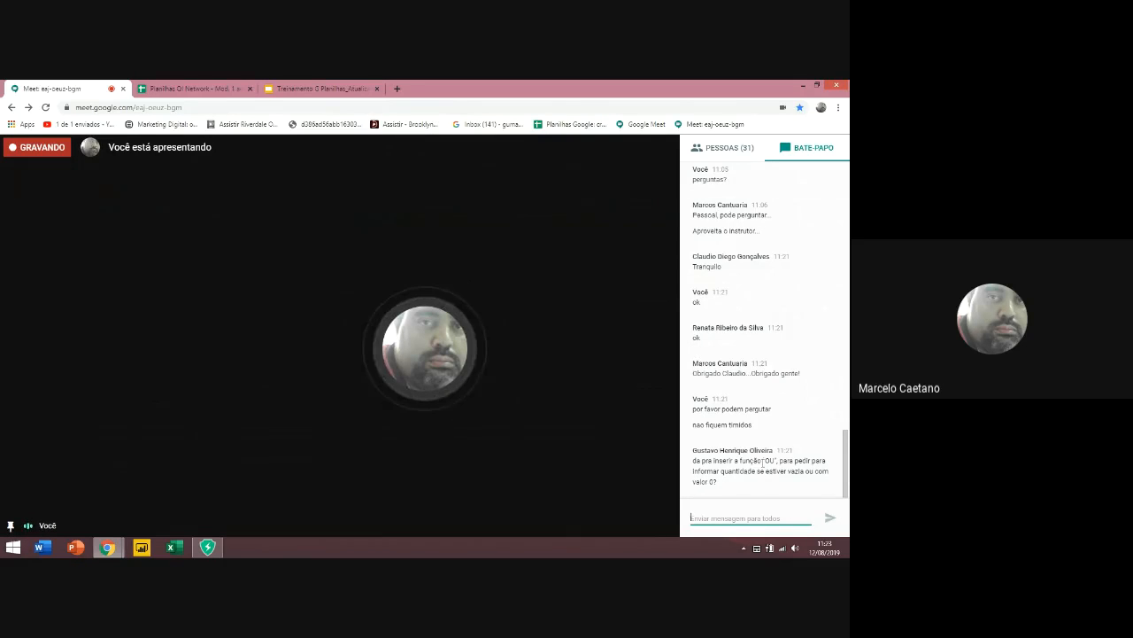
{"action": "double_click", "coordinate": [767, 460]}
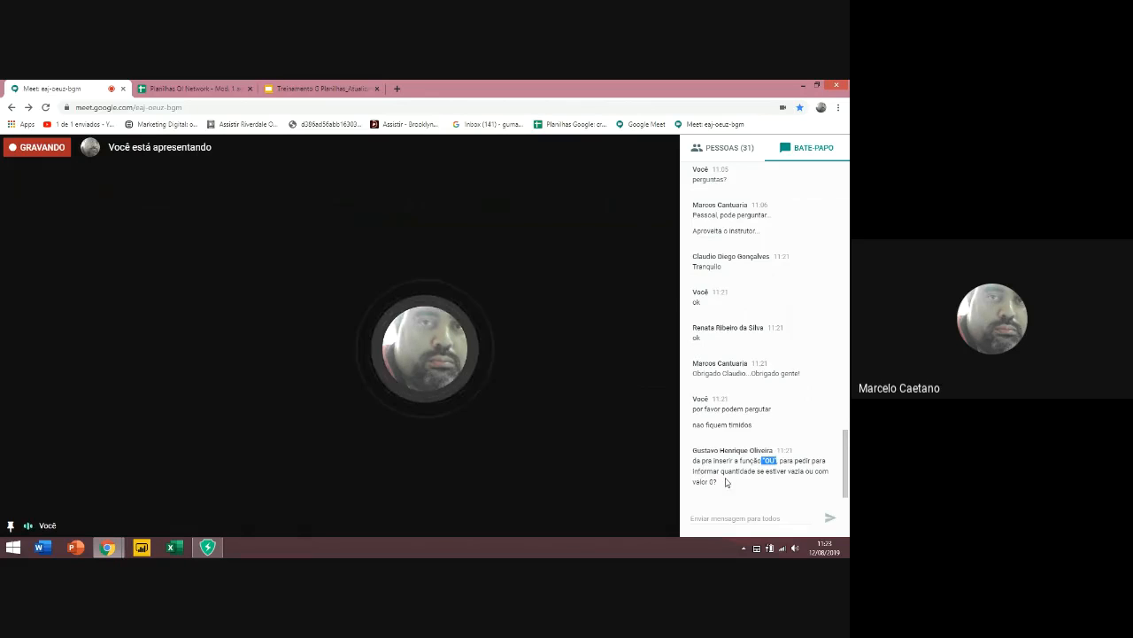
{"action": "left_click_drag", "start_coordinate": [723, 488], "coordinate": [688, 466]}
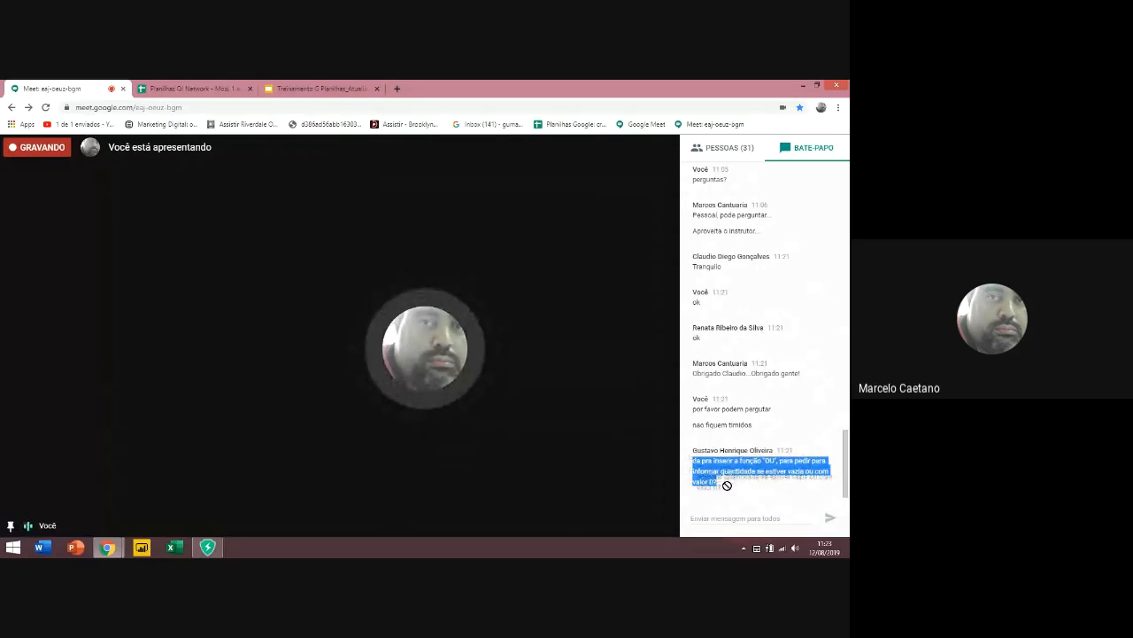
{"action": "left_click", "coordinate": [696, 461]}
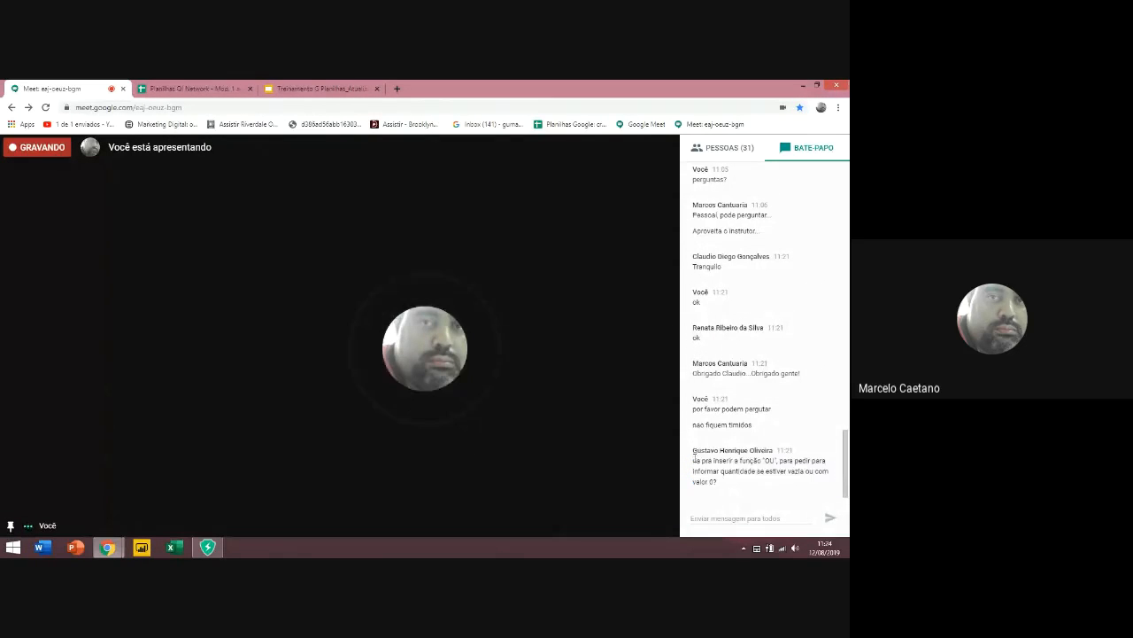
{"action": "left_click_drag", "start_coordinate": [695, 458], "coordinate": [774, 465]}
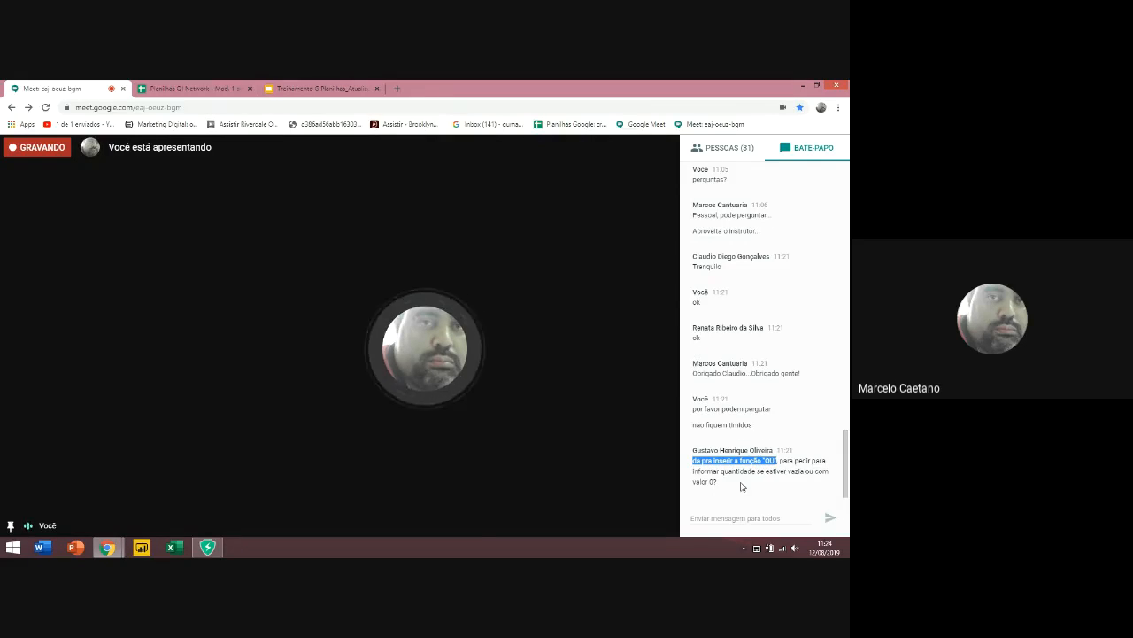
{"action": "left_click", "coordinate": [207, 89]}
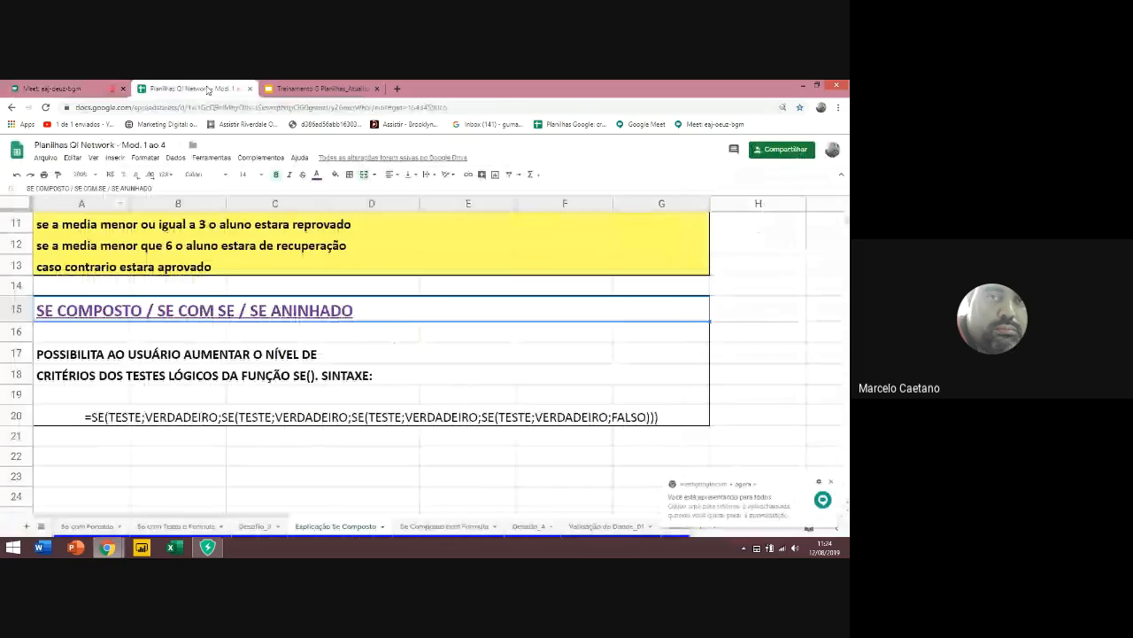
{"action": "left_click", "coordinate": [834, 482]}
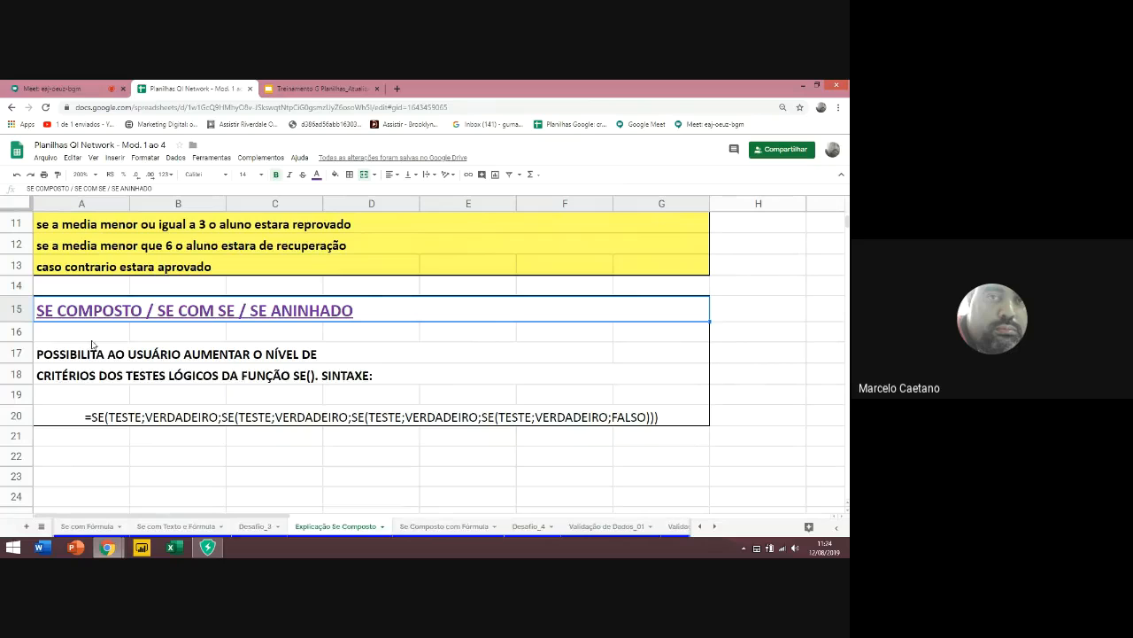
{"action": "left_click", "coordinate": [55, 96]}
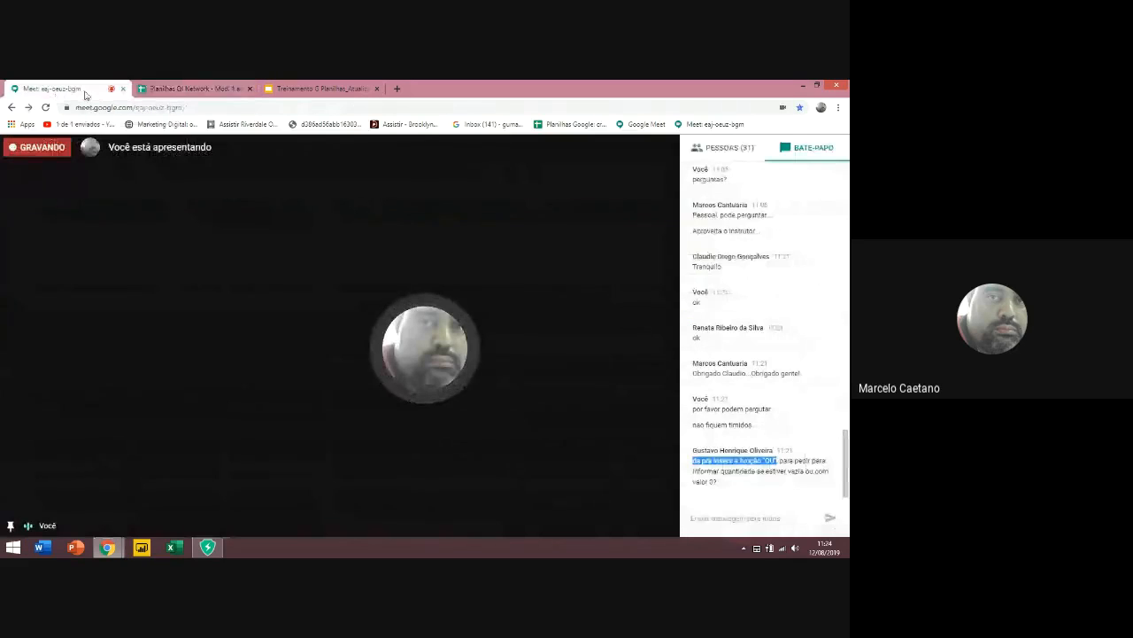
Return to the Google Sheets spreadsheet and add a fourth closing parenthesis to the end of the nested SE syntax in row 20
{"action": "left_click", "coordinate": [182, 89]}
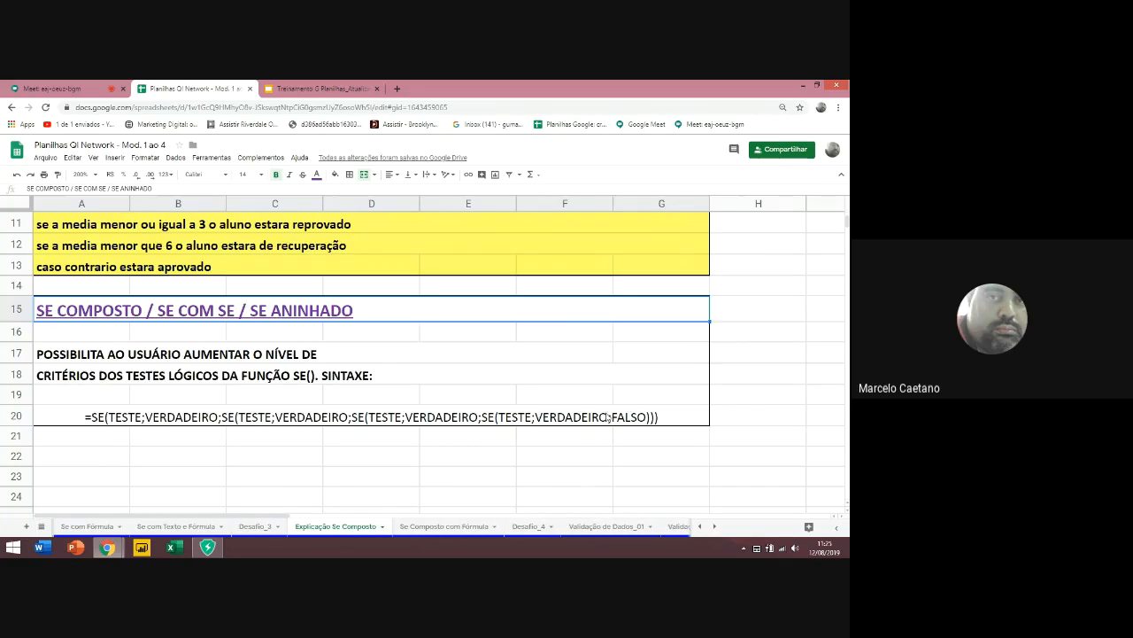
{"action": "left_click", "coordinate": [665, 422]}
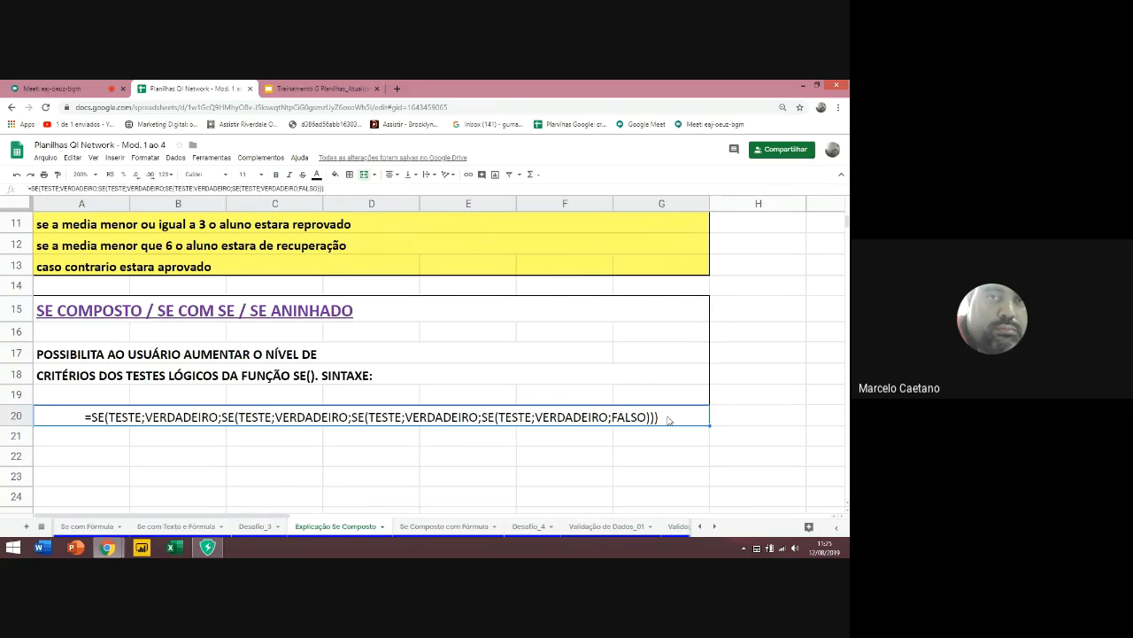
{"action": "double_click", "coordinate": [676, 414]}
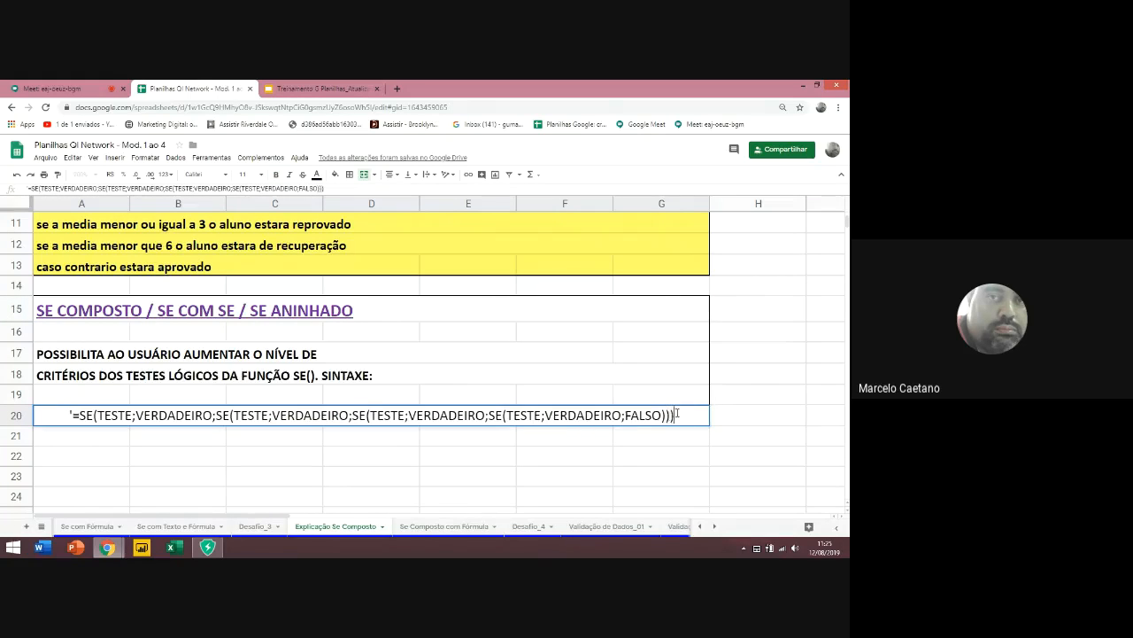
{"action": "type", "text": ")"}
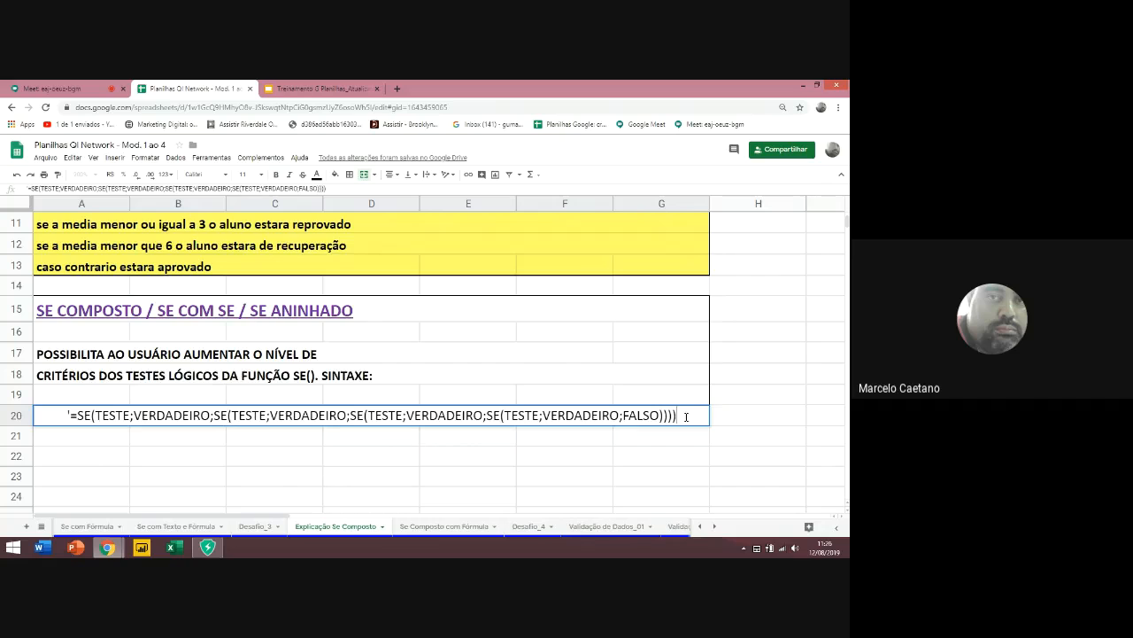
{"action": "left_click_drag", "start_coordinate": [661, 415], "coordinate": [681, 415]}
{"action": "left_click", "coordinate": [680, 417]}
{"action": "scroll", "coordinate": [198, 376], "scroll_direction": "up", "scroll_amount": 1}
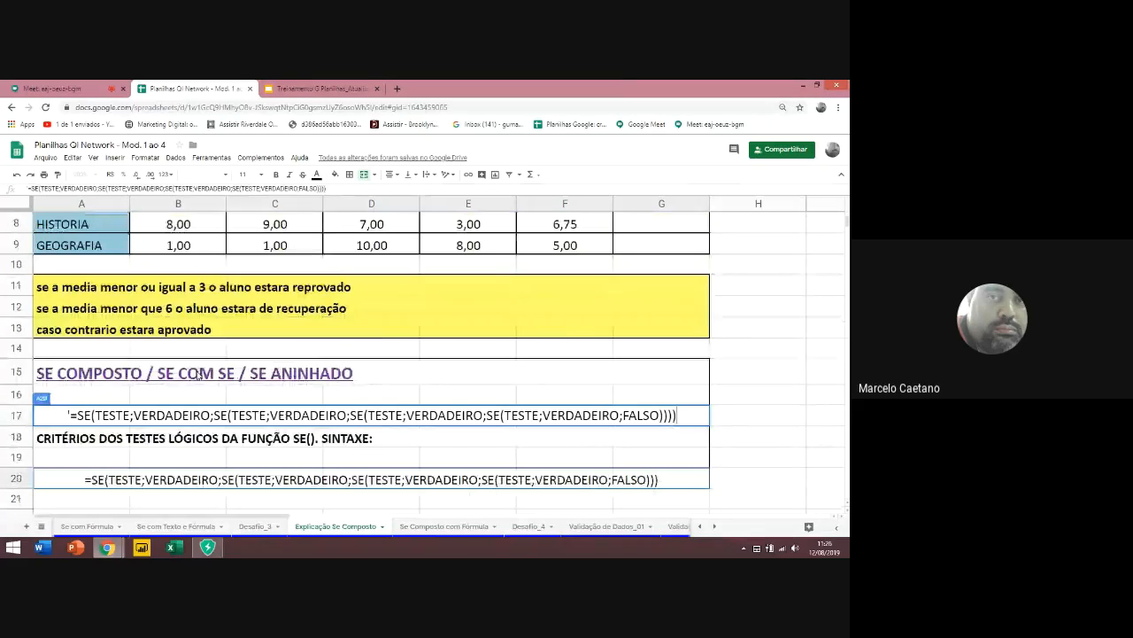
{"action": "scroll", "coordinate": [198, 376], "scroll_direction": "up", "scroll_amount": 3}
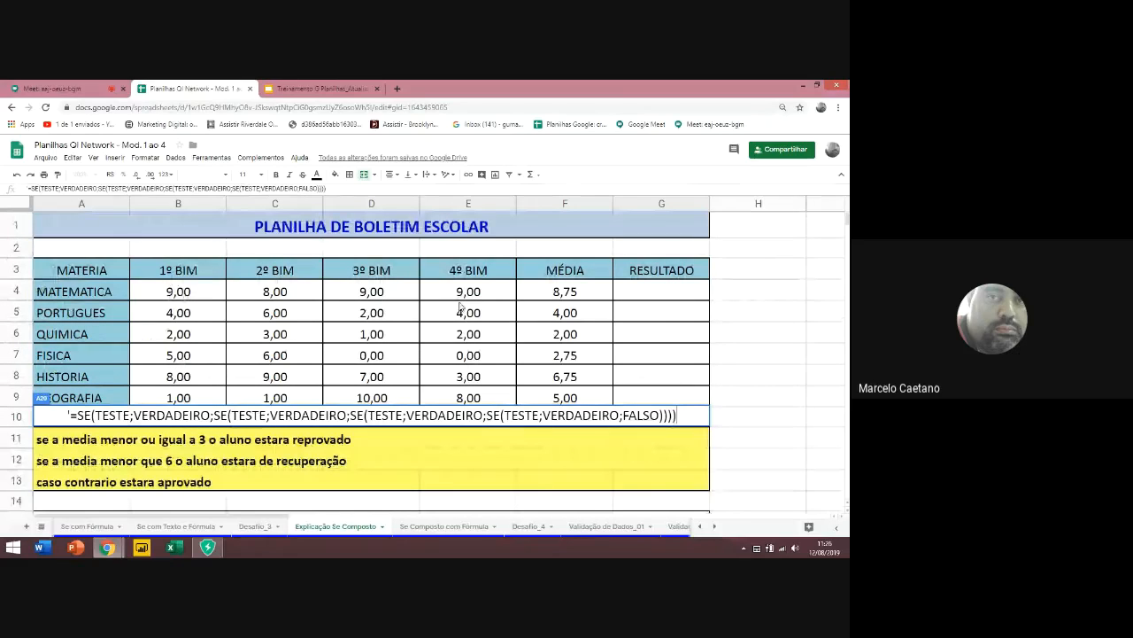
{"action": "left_click", "coordinate": [183, 295]}
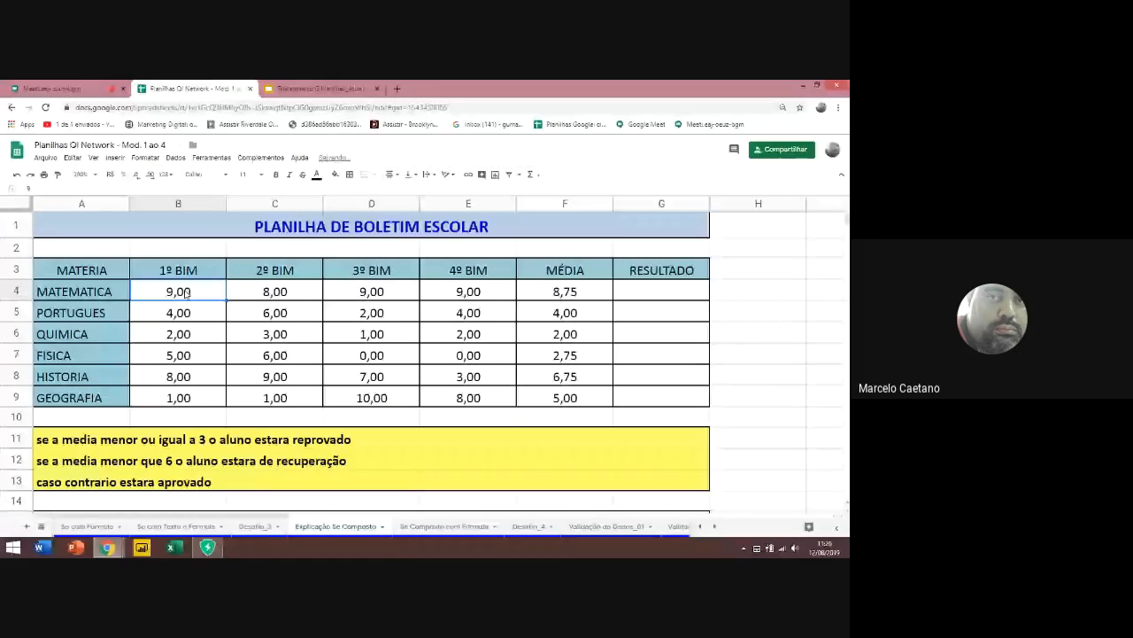
Clear all grades from 1º BIM to 4º BIM for every subject in cells B4:E9
{"action": "mouse_move", "coordinate": [185, 293]}
{"action": "left_mouse_down"}
{"action": "mouse_move", "coordinate": [478, 334]}
{"action": "mouse_move", "coordinate": [485, 399]}
{"action": "left_mouse_up"}
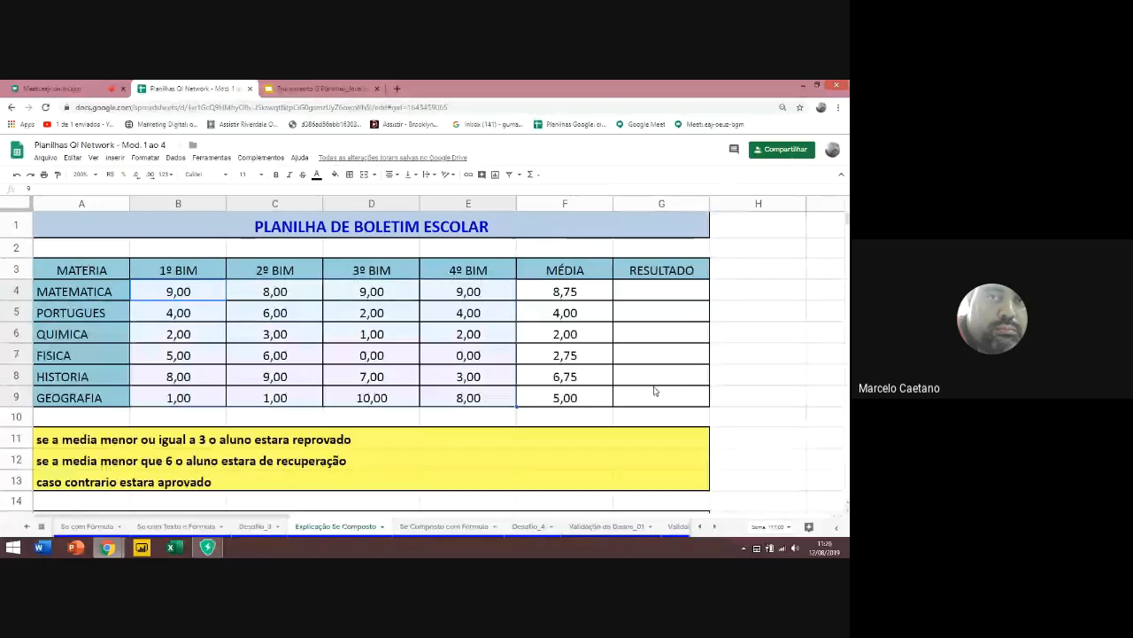
{"action": "key", "text": "Delete"}
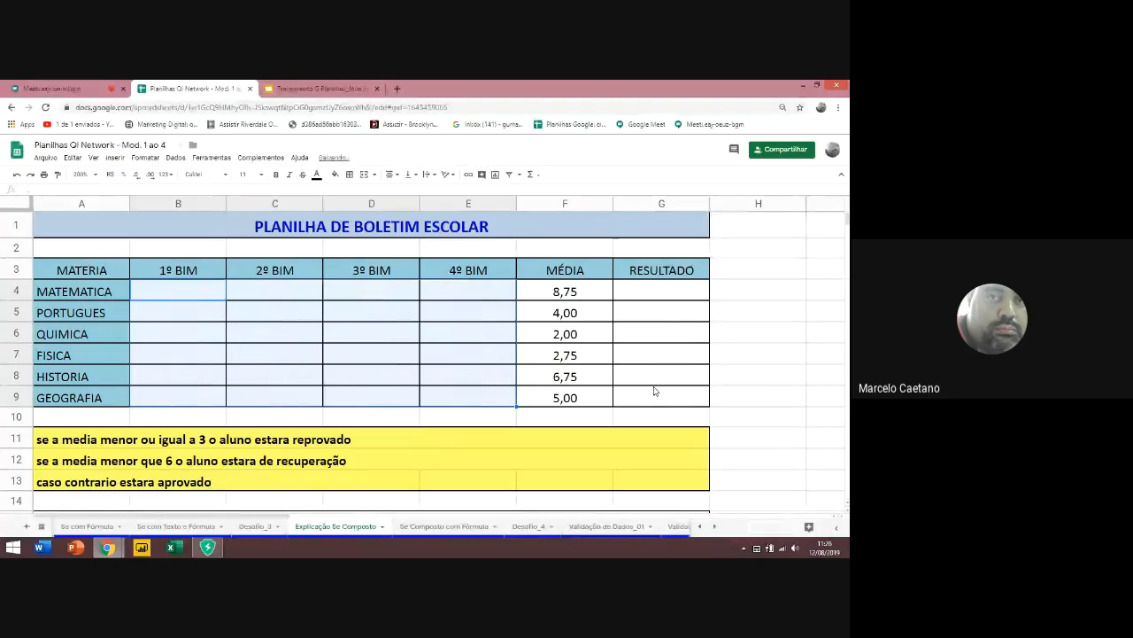
{"action": "left_click", "coordinate": [202, 291]}
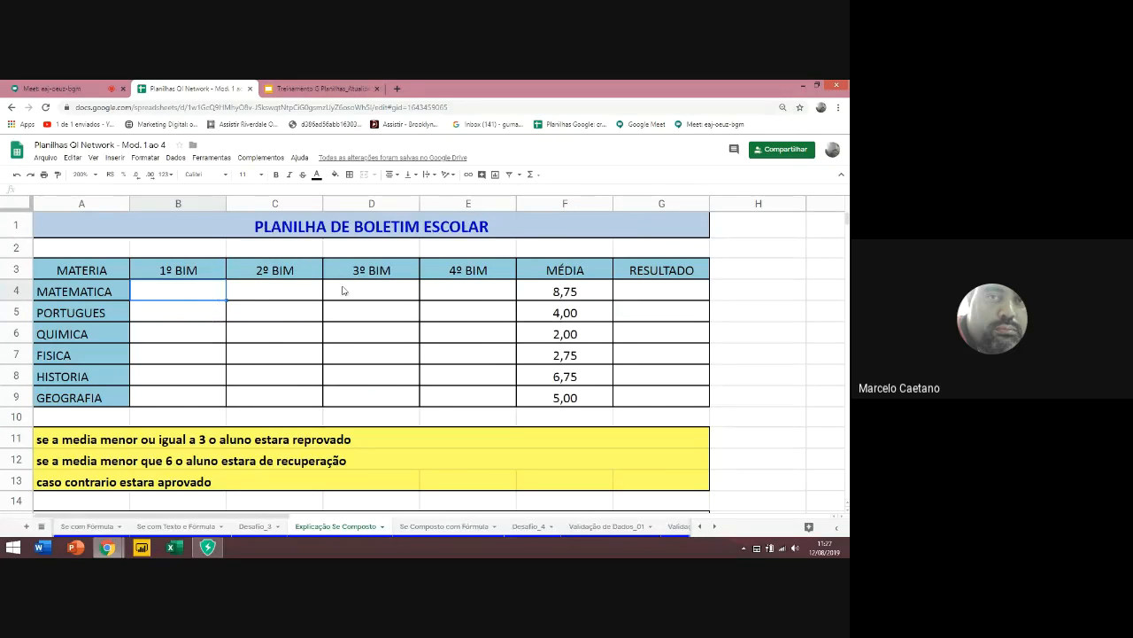
Clear the MÉDIA values of all subjects in F4:F9 and select the MATEMATICA 1º BIM cell
{"action": "left_click", "coordinate": [582, 300]}
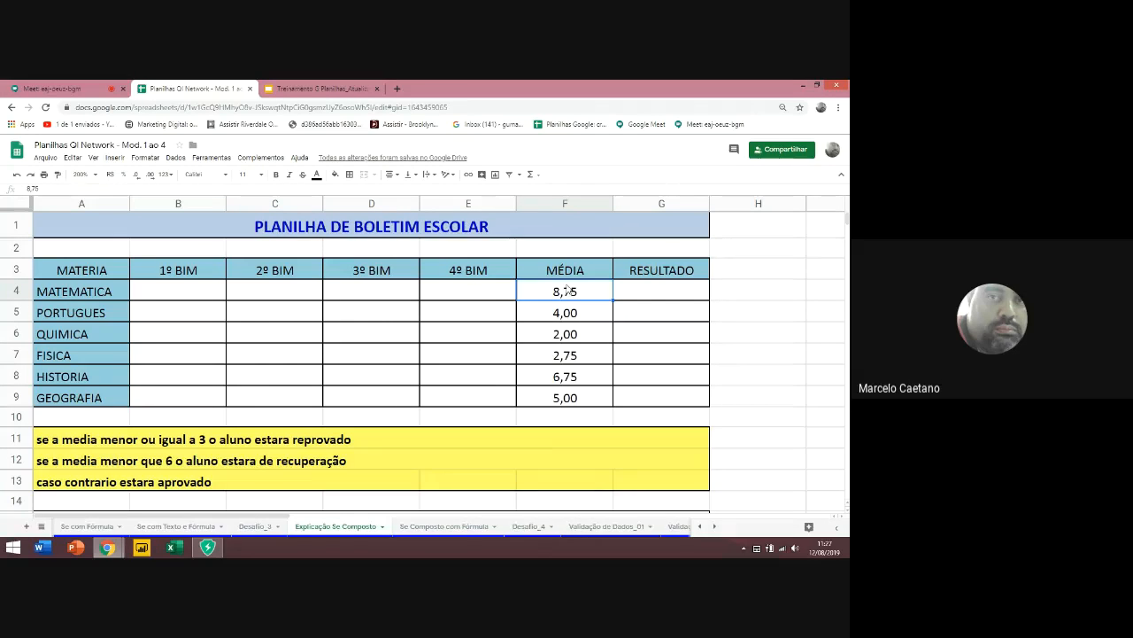
{"action": "key", "text": "shift+Down"}
{"action": "key", "text": "shift+Down"}
{"action": "key", "text": "shift+Down"}
{"action": "key", "text": "shift+Down"}
{"action": "key", "text": "shift+Down"}
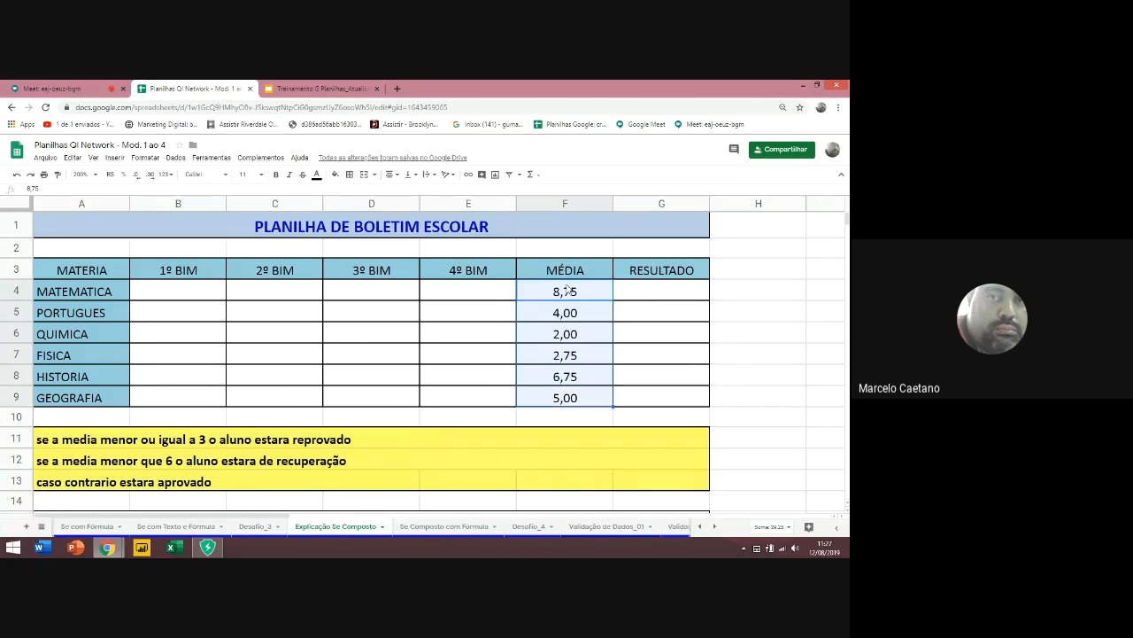
{"action": "key", "text": "Delete"}
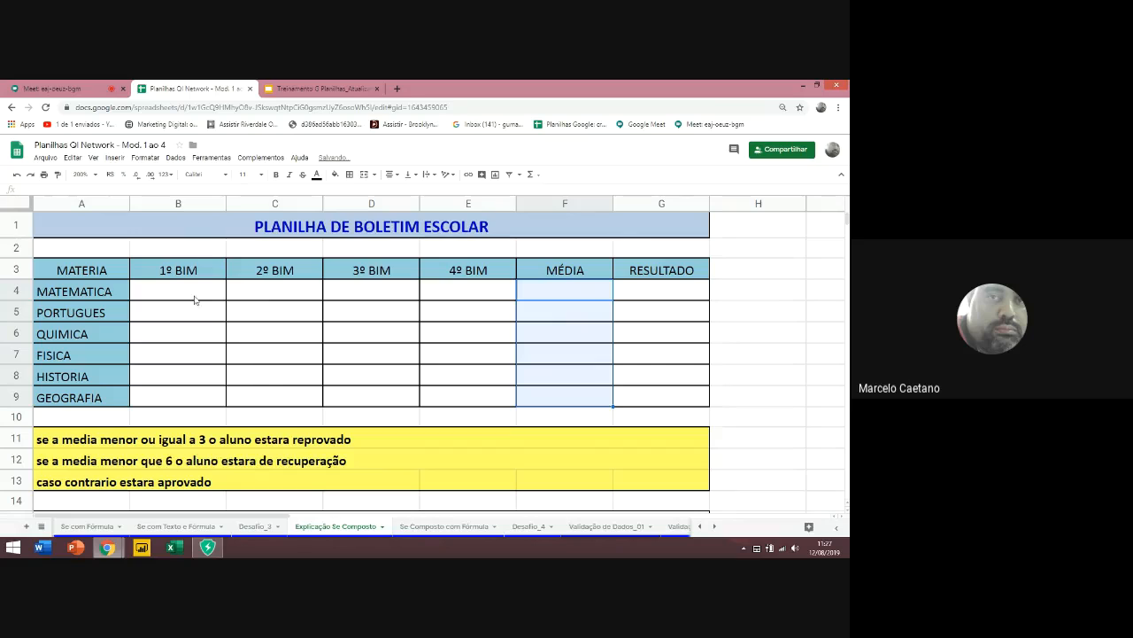
{"action": "left_click", "coordinate": [187, 296]}
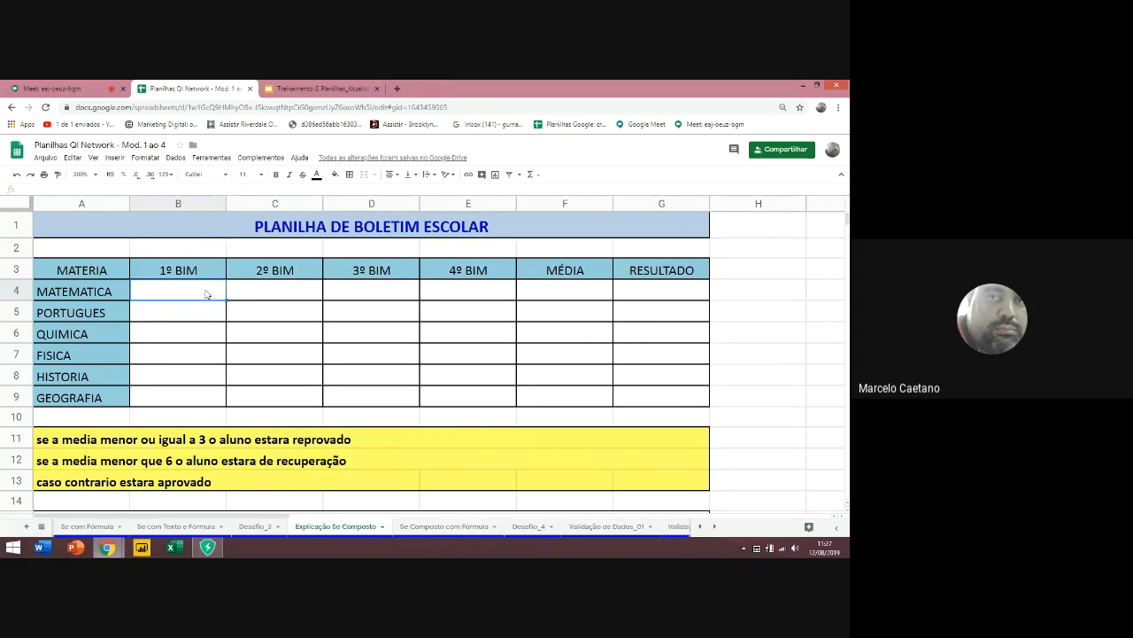
Enter =ALEATÓRIOENTRE(0;10) in the MATEMATICA 1º BIM cell B4 to generate a random grade
{"action": "type", "text": "=ale"}
{"action": "key", "text": "Down"}
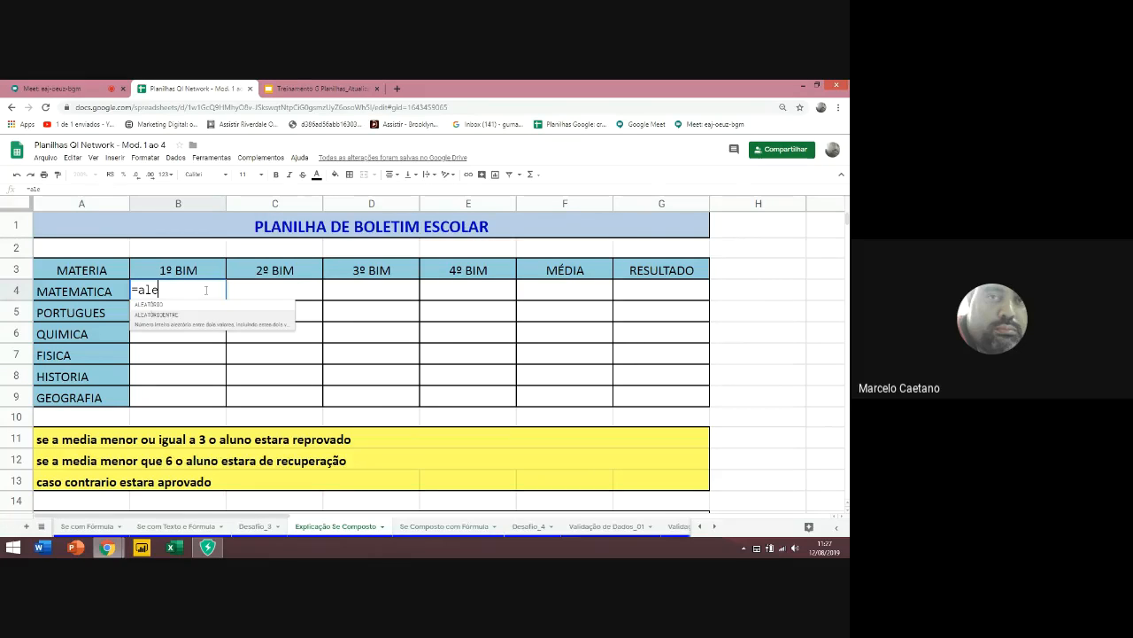
{"action": "key", "text": "Up"}
{"action": "key", "text": "Down"}
{"action": "key", "text": "Tab"}
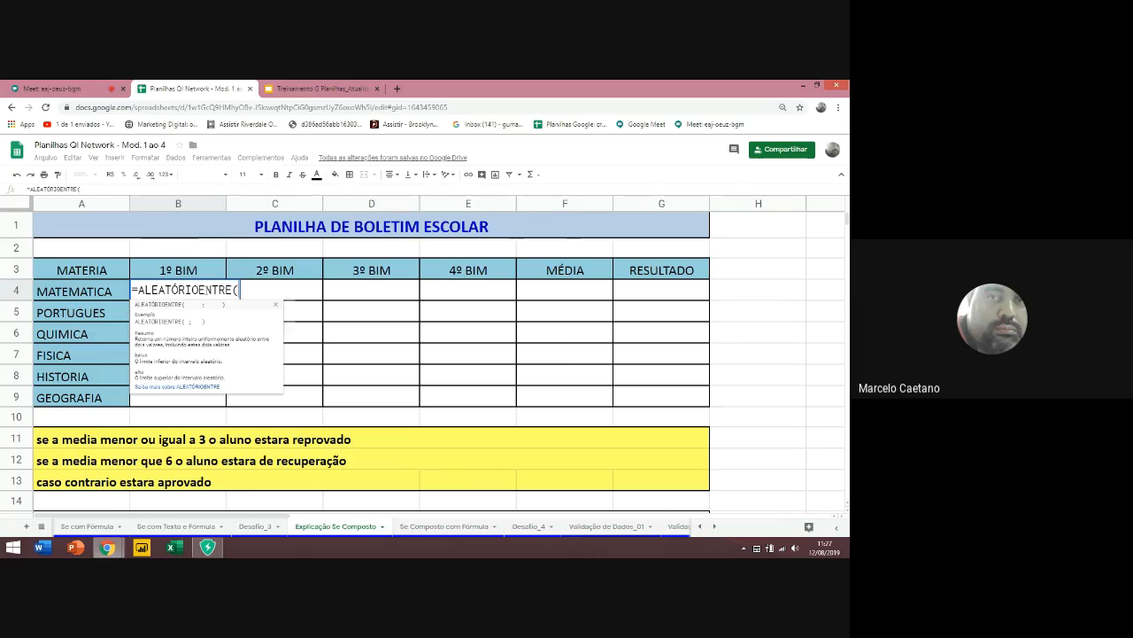
{"action": "type", "text": "0"}
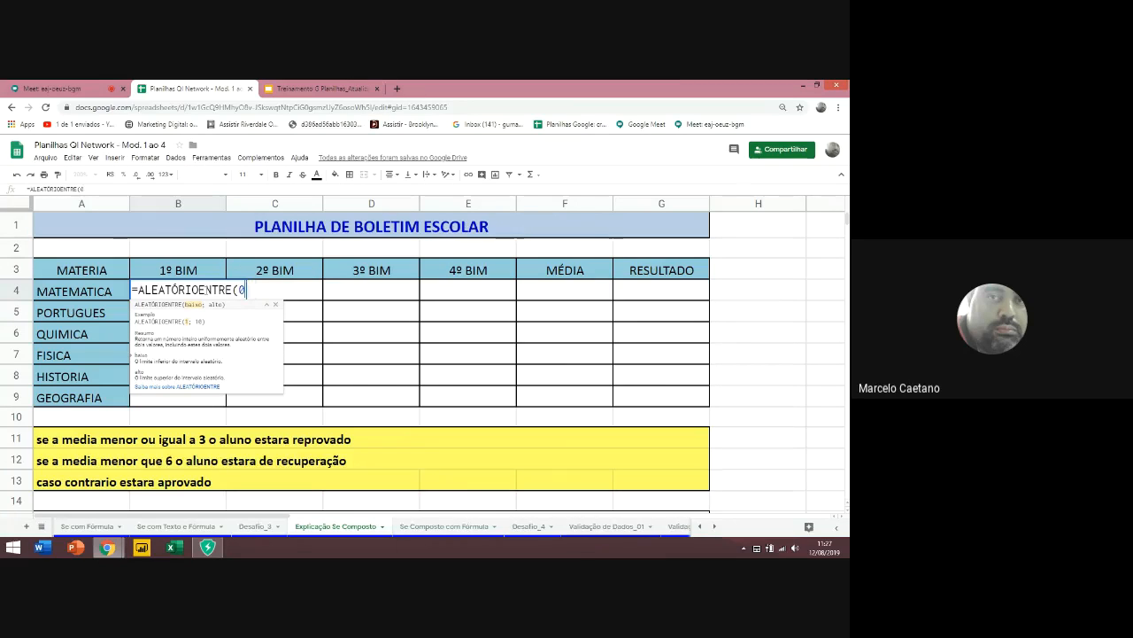
{"action": "type", "text": ";"}
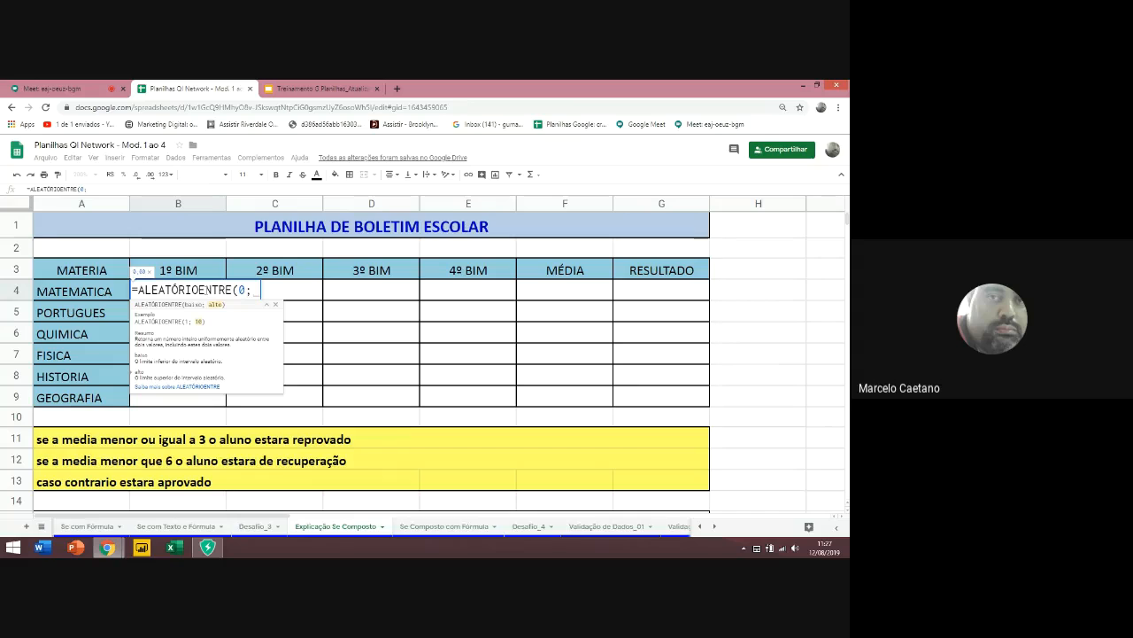
{"action": "type", "text": "10"}
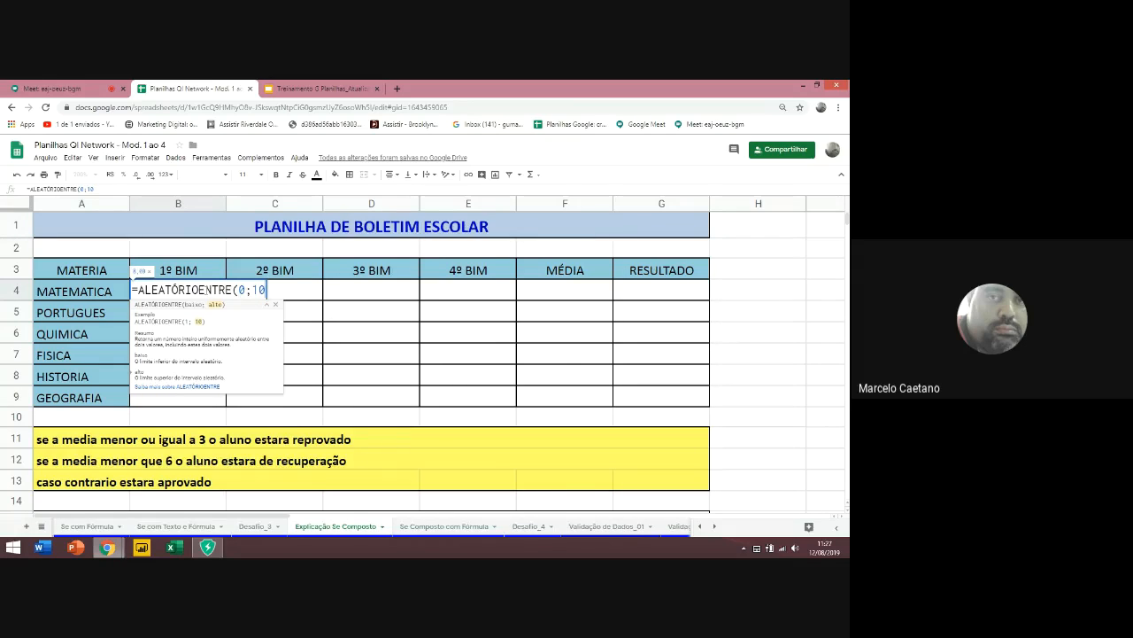
{"action": "type", "text": ")"}
{"action": "key", "text": "Return"}
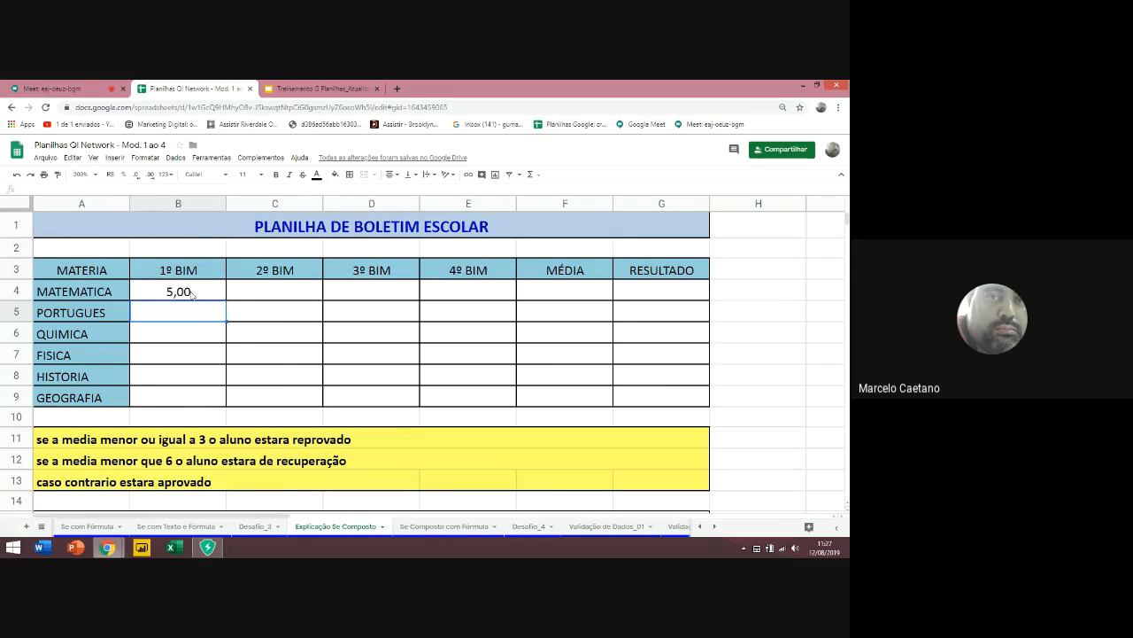
Fill the random-grade formula from B4 across B4:E9 and inspect the formula in the MATEMATICA 1º BIM cell
{"action": "left_click", "coordinate": [191, 294]}
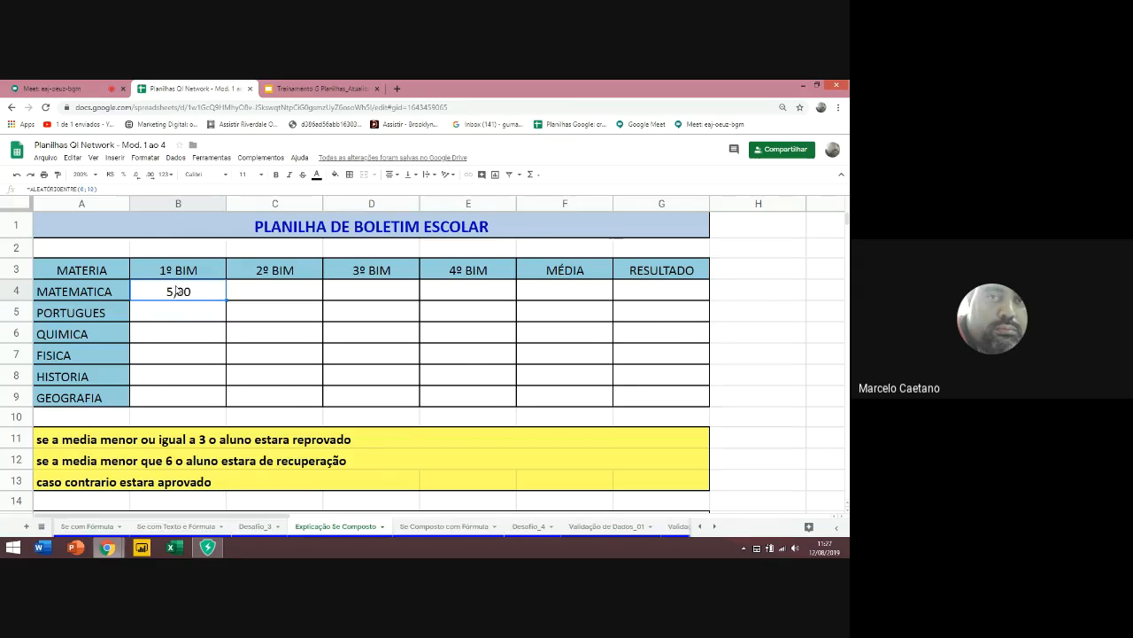
{"action": "left_click_drag", "start_coordinate": [226, 301], "coordinate": [518, 362]}
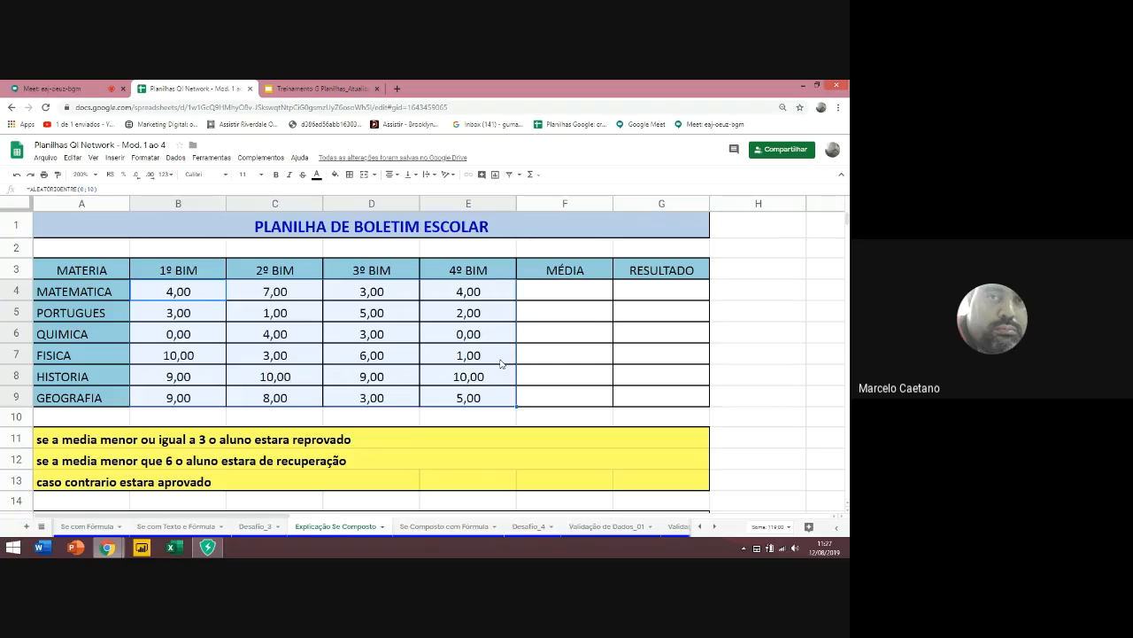
{"action": "left_click", "coordinate": [200, 298]}
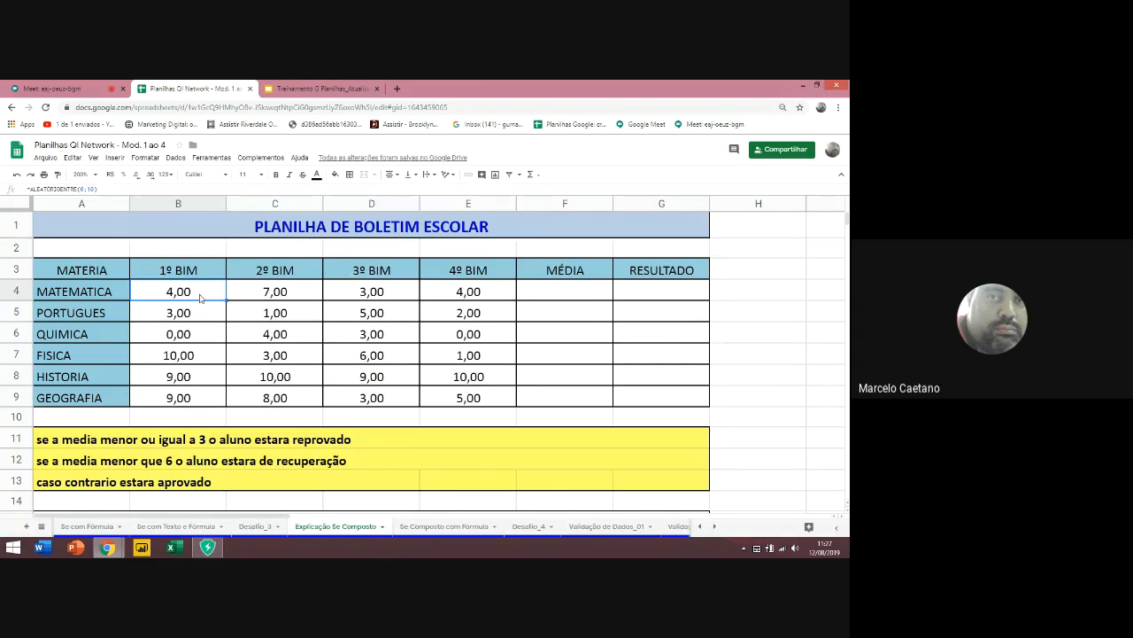
{"action": "double_click", "coordinate": [200, 299]}
{"action": "key", "text": "Return"}
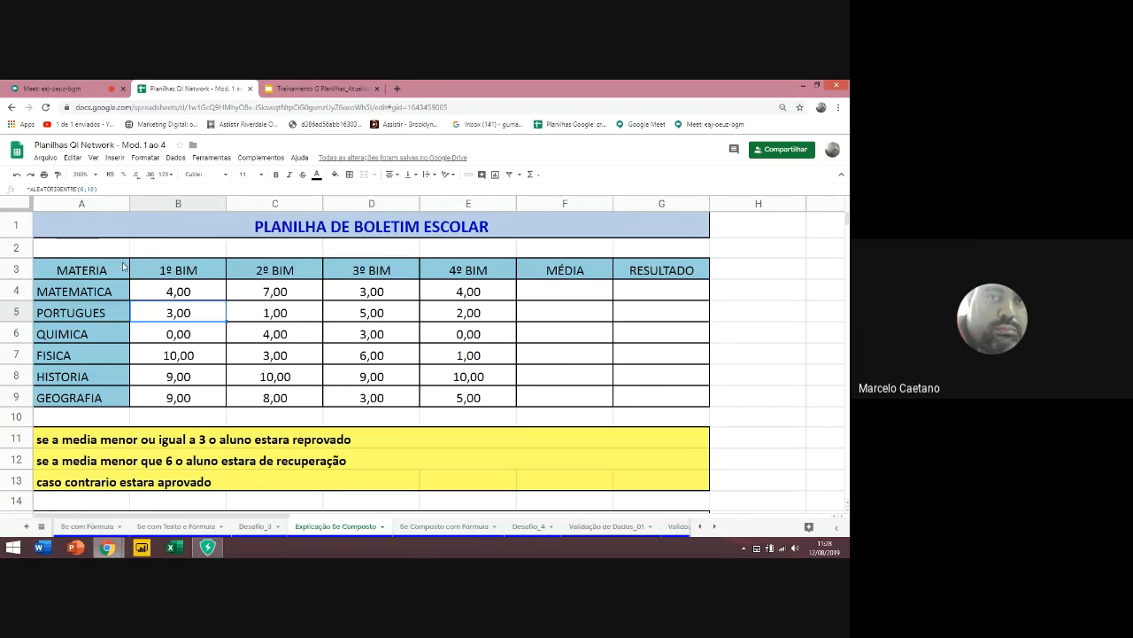
{"action": "left_click", "coordinate": [195, 300]}
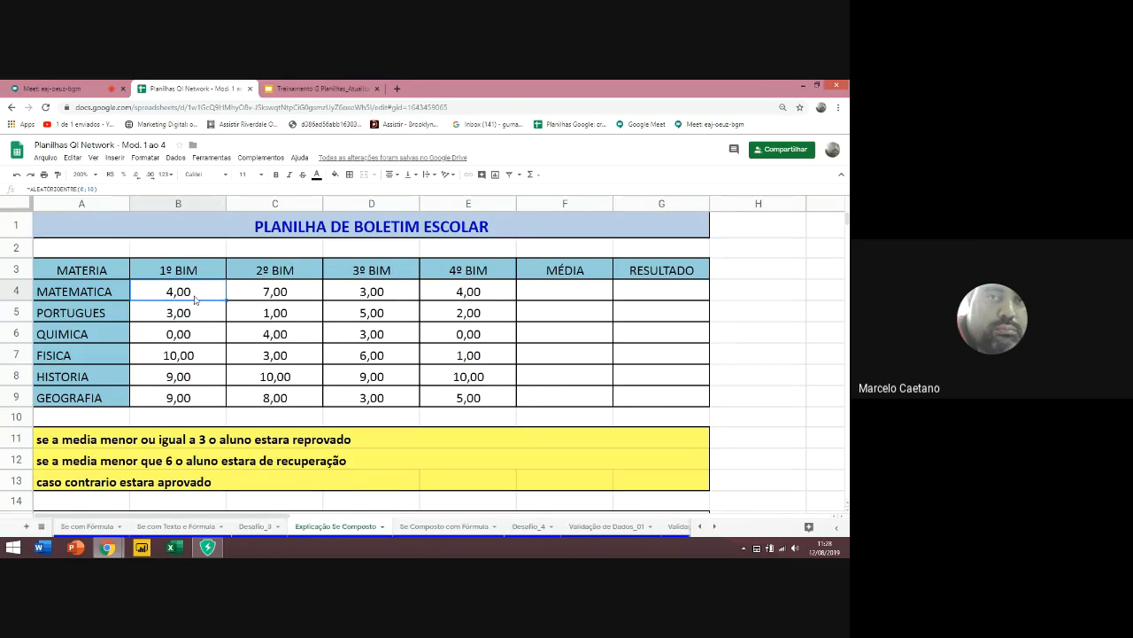
Calculate the MATEMATICA average in F4 with =MÉDIA(B4:E4) and copy the formula down to F9
{"action": "left_click", "coordinate": [536, 296]}
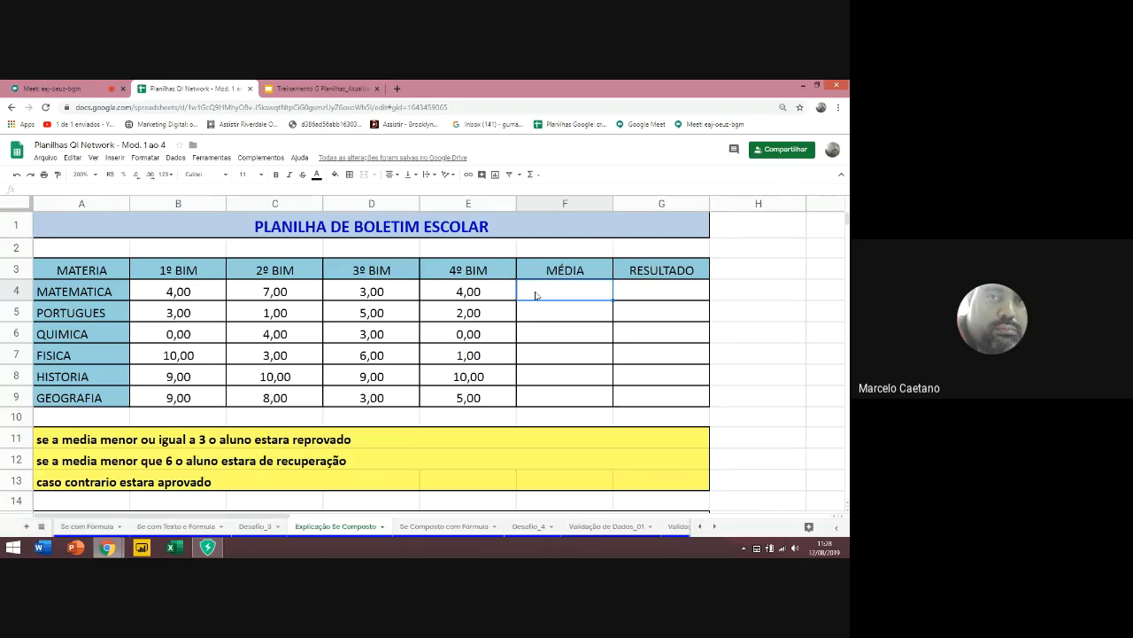
{"action": "type", "text": "="}
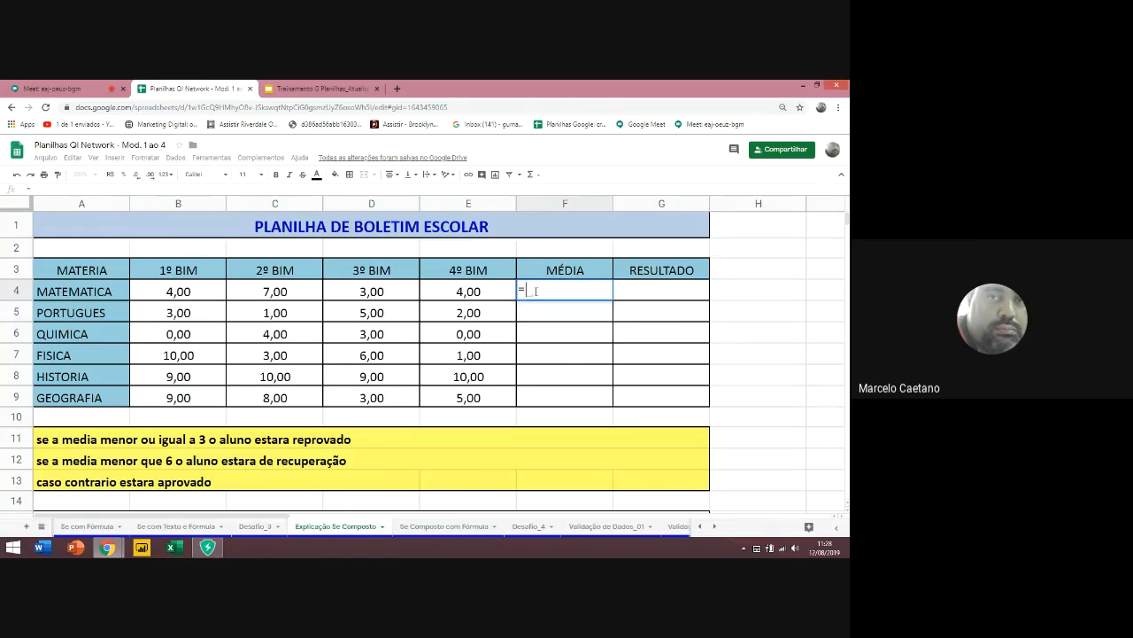
{"action": "type", "text": "media("}
{"action": "left_click", "coordinate": [207, 289]}
{"action": "left_click_drag", "start_coordinate": [317, 290], "coordinate": [483, 297]}
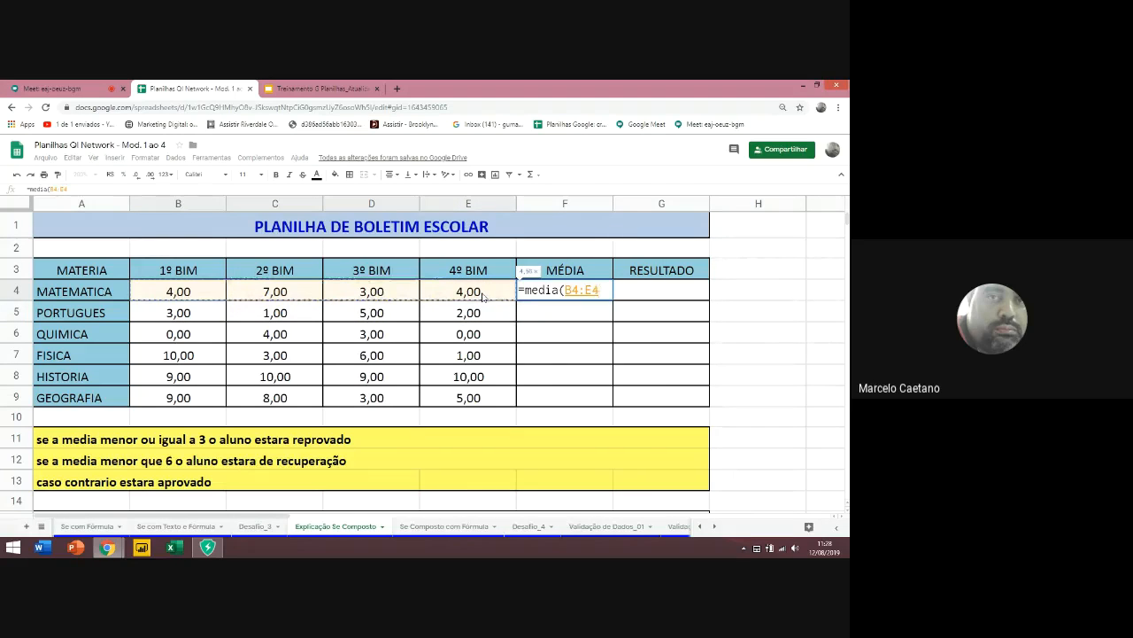
{"action": "key", "text": "Return"}
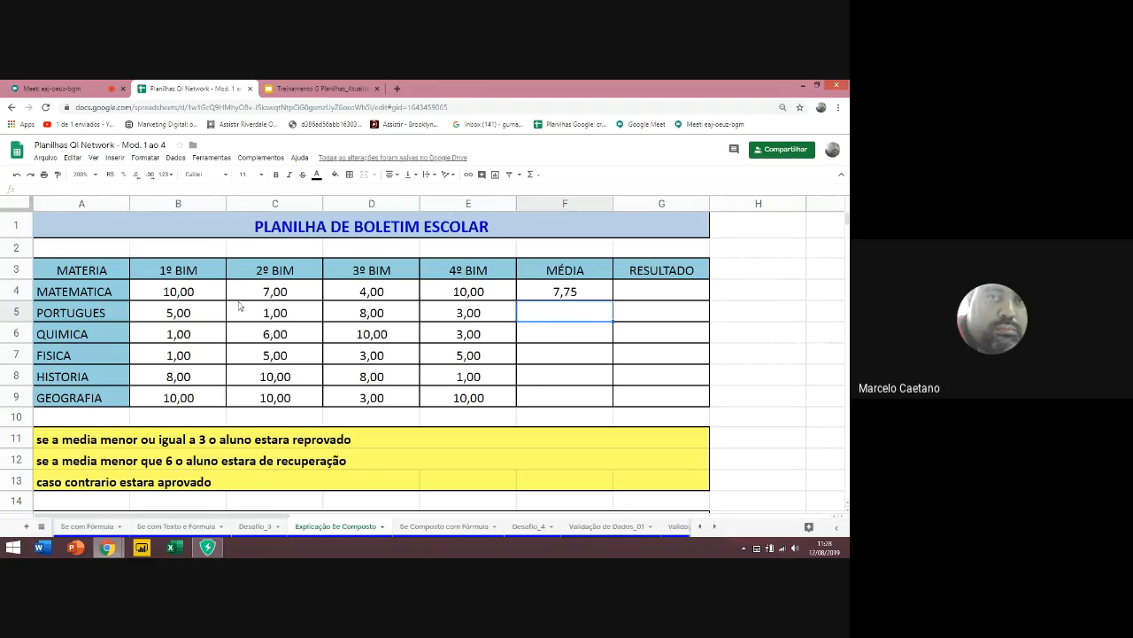
{"action": "left_click", "coordinate": [549, 297]}
{"action": "left_click_drag", "start_coordinate": [613, 299], "coordinate": [641, 382]}
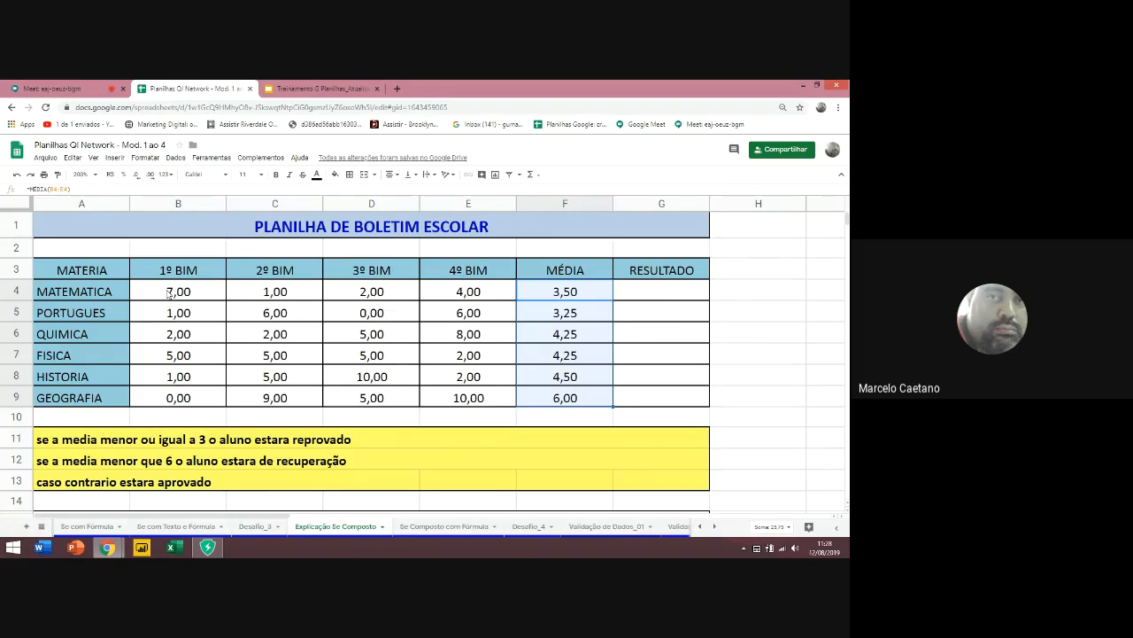
Replace the random formulas in B4:E9 with fixed grades by copying the range and pasting only its values in place
{"action": "left_click_drag", "start_coordinate": [168, 295], "coordinate": [470, 401]}
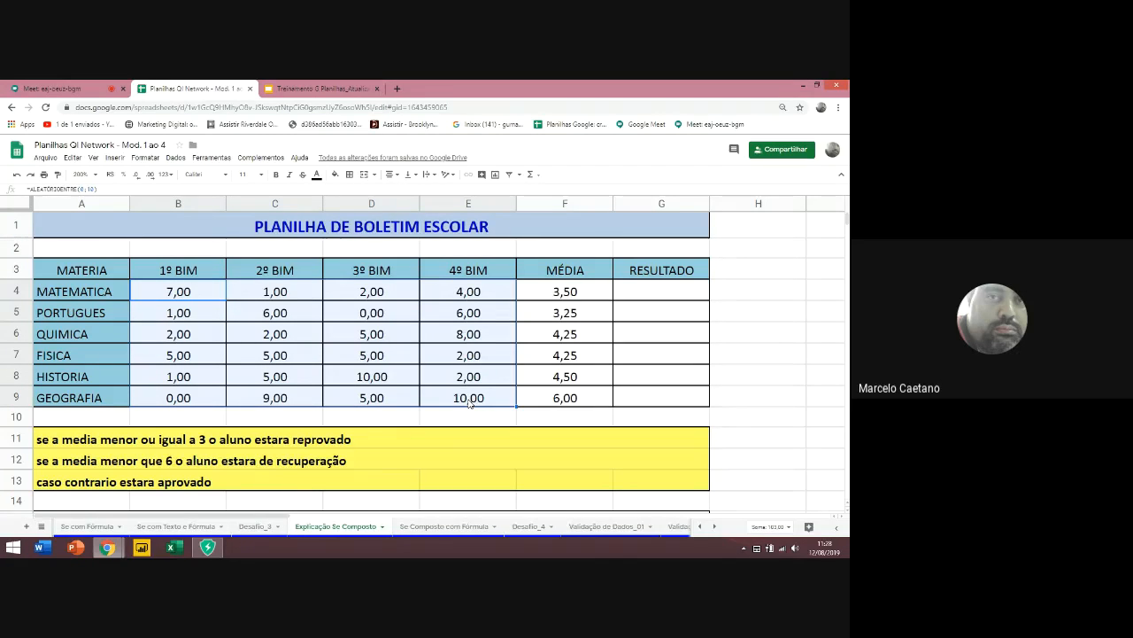
{"action": "key", "text": "ctrl+c"}
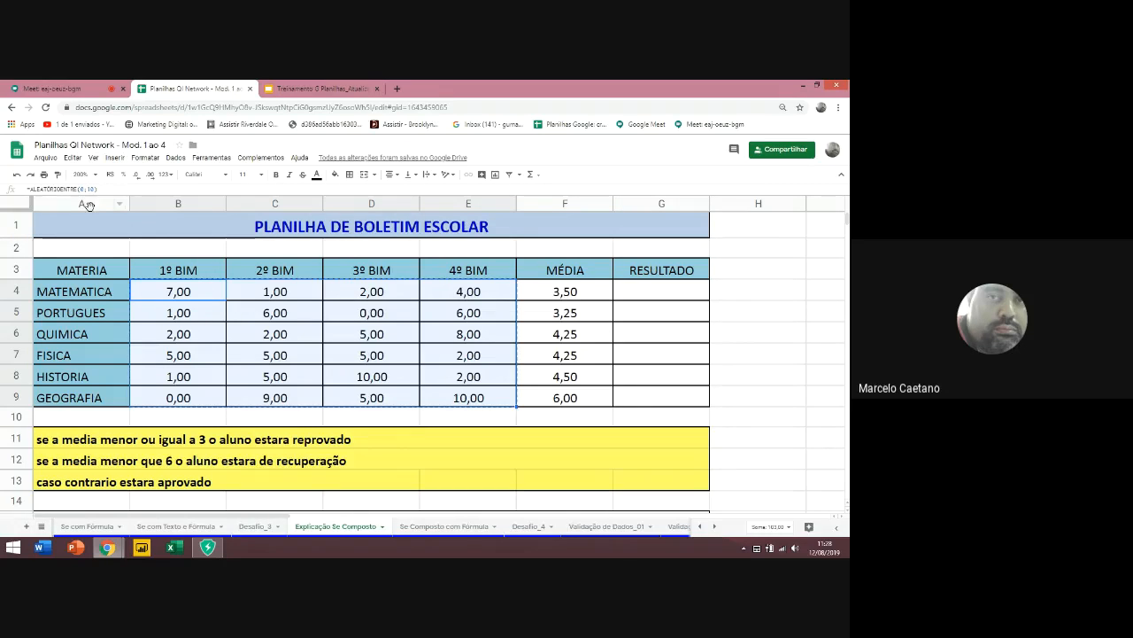
{"action": "left_click", "coordinate": [75, 160]}
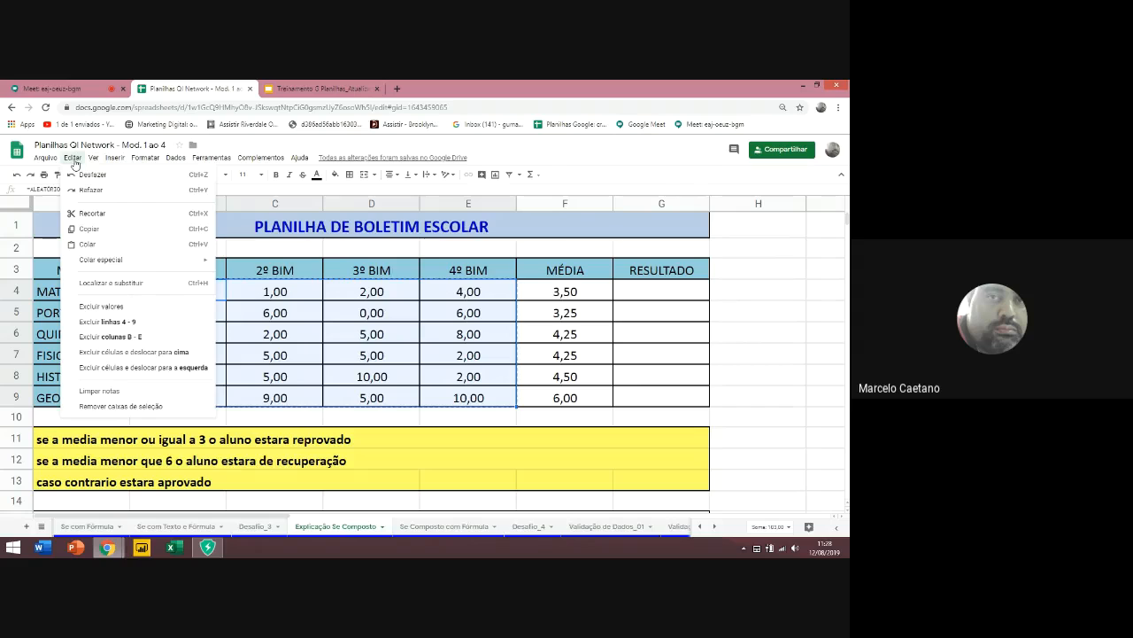
{"action": "mouse_move", "coordinate": [152, 265]}
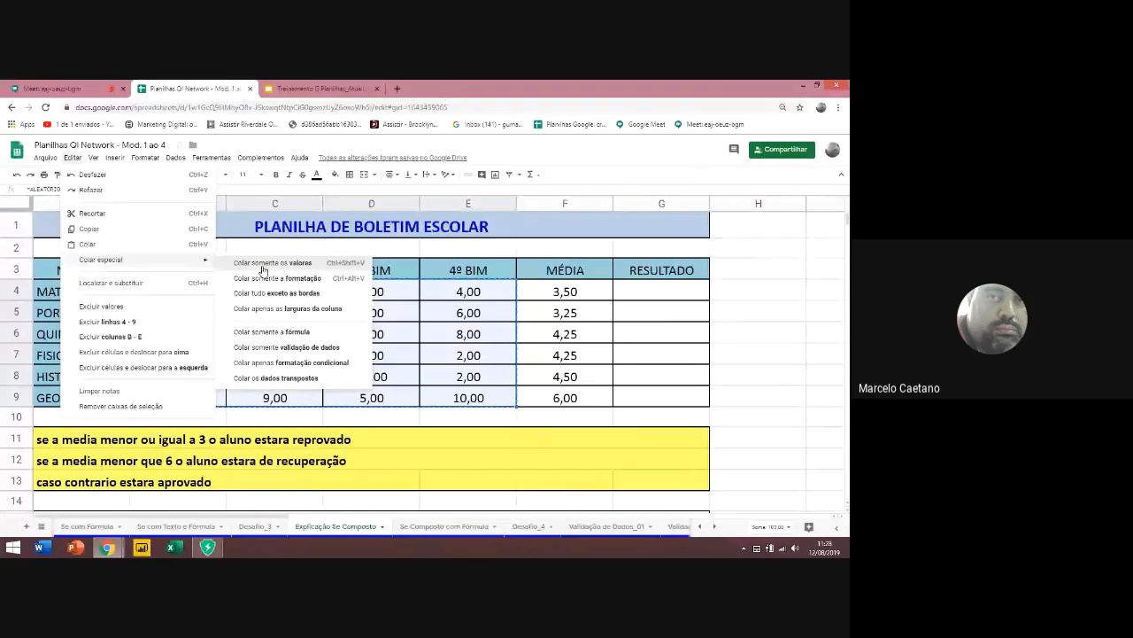
{"action": "left_click", "coordinate": [262, 265]}
Examine the contents of several grade cells and the MÉDIA cells F4 and F5 to compare fixed values with formulas
{"action": "left_click", "coordinate": [193, 349]}
{"action": "left_click", "coordinate": [271, 344]}
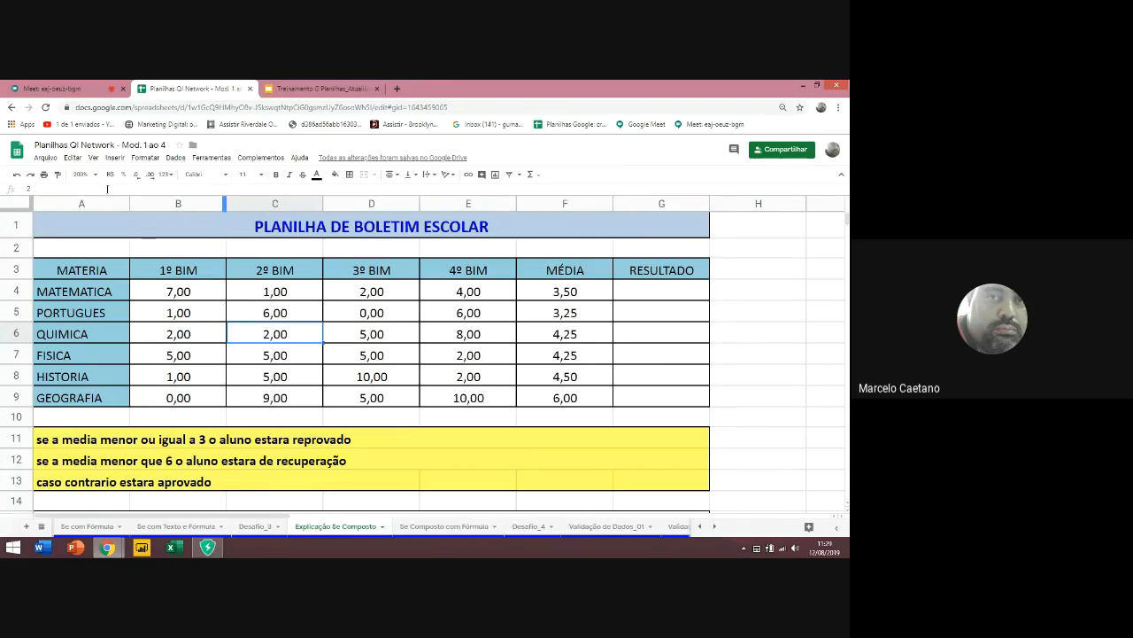
{"action": "left_click", "coordinate": [29, 189]}
{"action": "left_click", "coordinate": [246, 297]}
{"action": "left_click", "coordinate": [254, 314]}
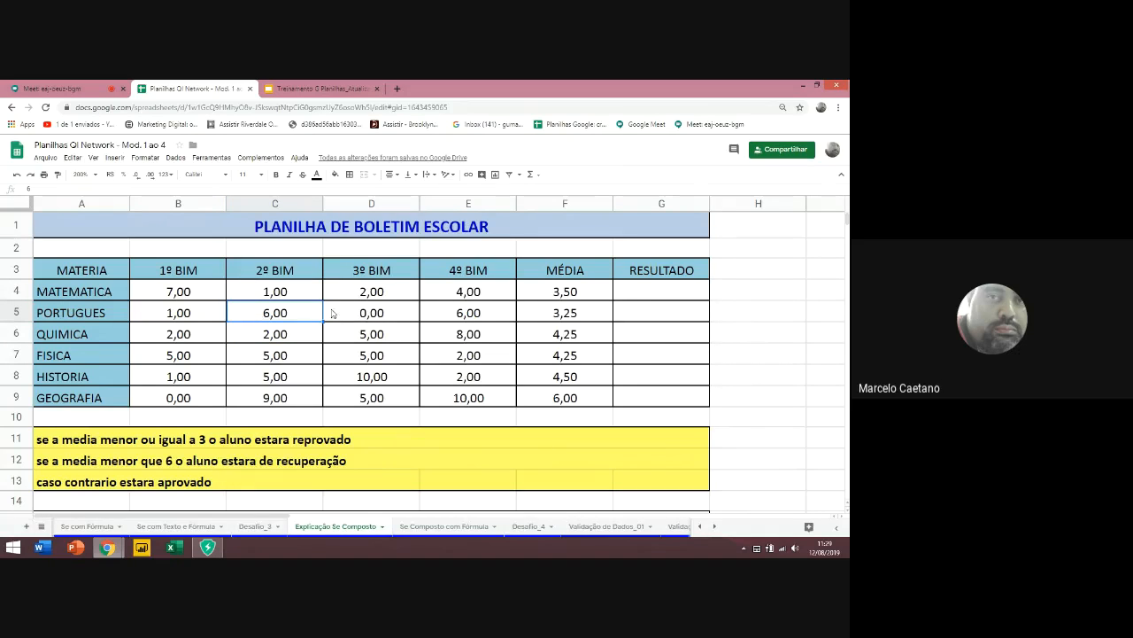
{"action": "left_click", "coordinate": [330, 313]}
{"action": "left_click", "coordinate": [349, 295]}
{"action": "left_click", "coordinate": [550, 299]}
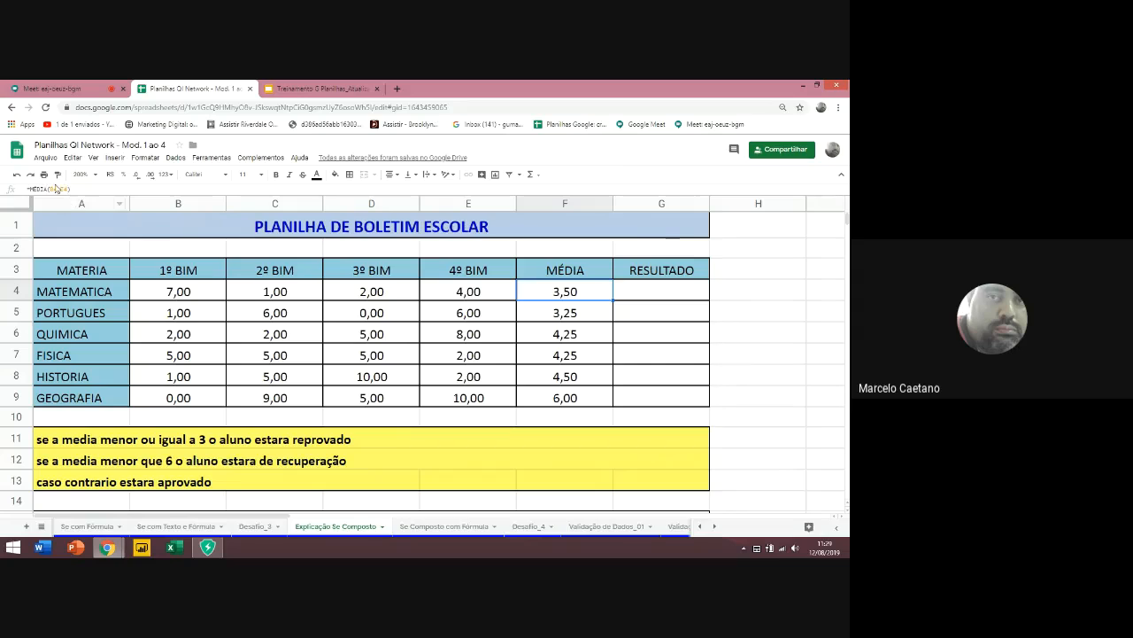
{"action": "left_click", "coordinate": [569, 315]}
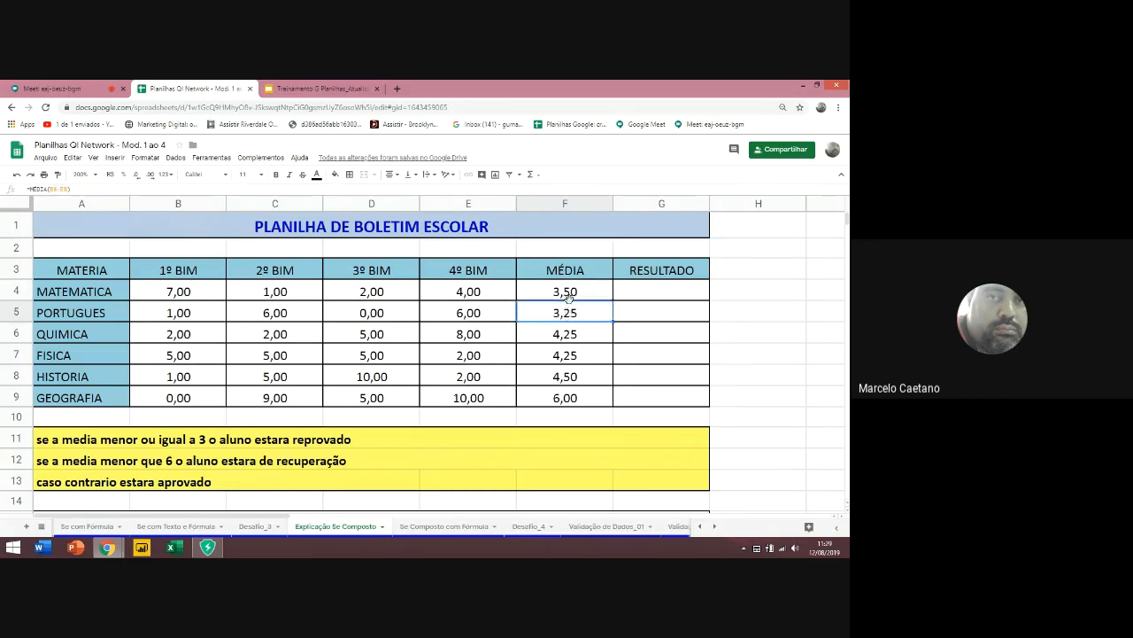
{"action": "left_click", "coordinate": [276, 296]}
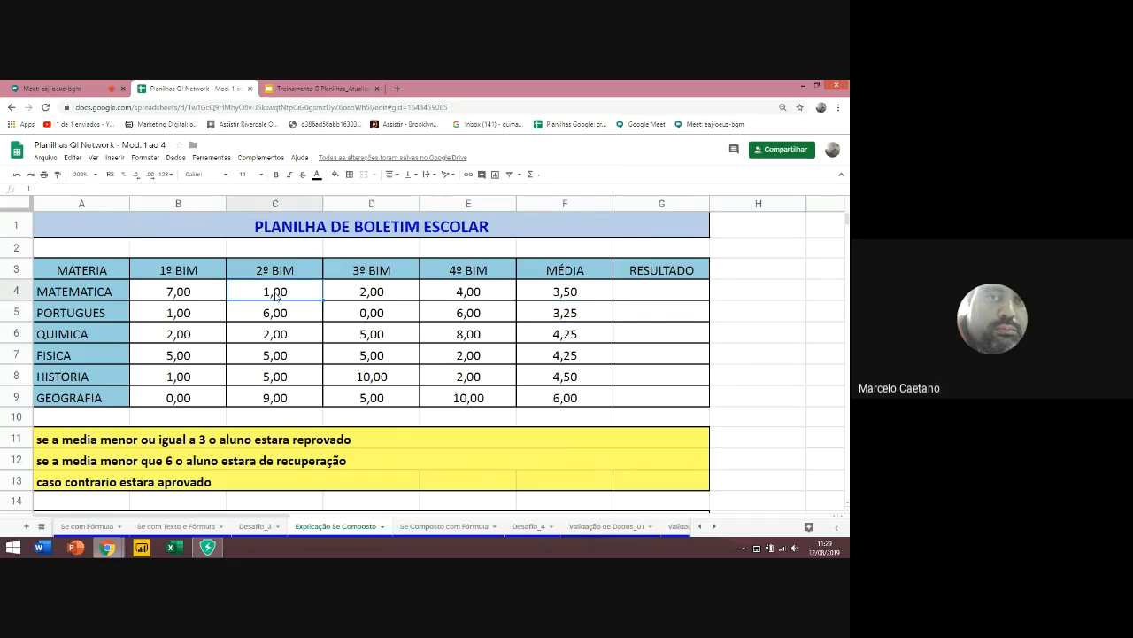
{"action": "left_click", "coordinate": [203, 297]}
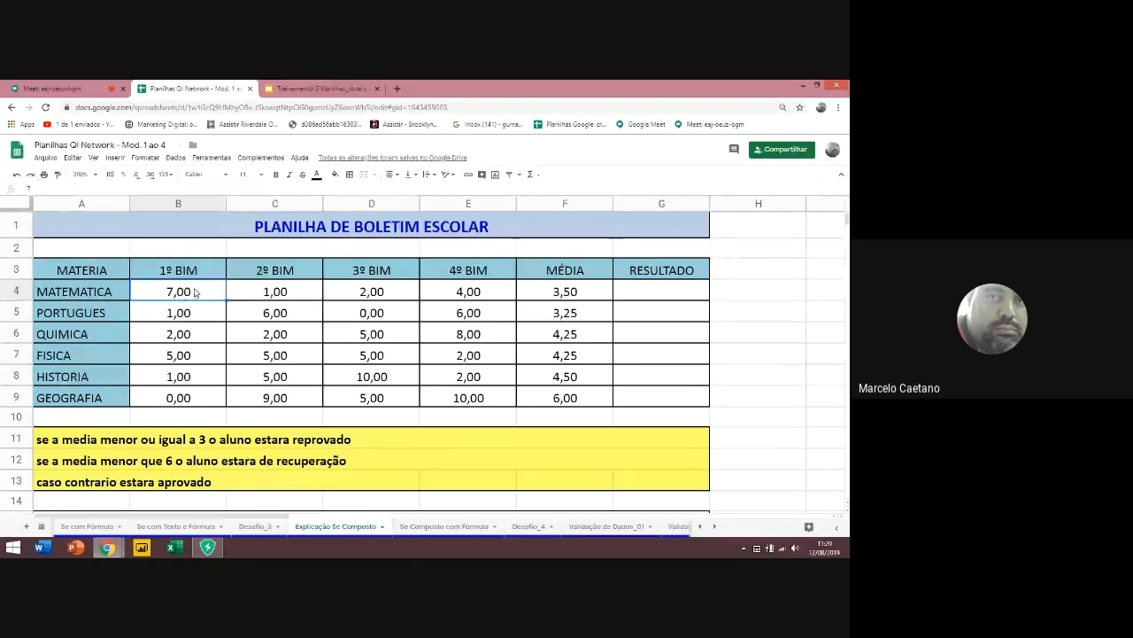
Complete the MATEMATICA result formula in G4 as =SE(F4<=3;"Reprovado";SE(F4<6;"Recuperação";"Aprovado"))
{"action": "left_click", "coordinate": [661, 292]}
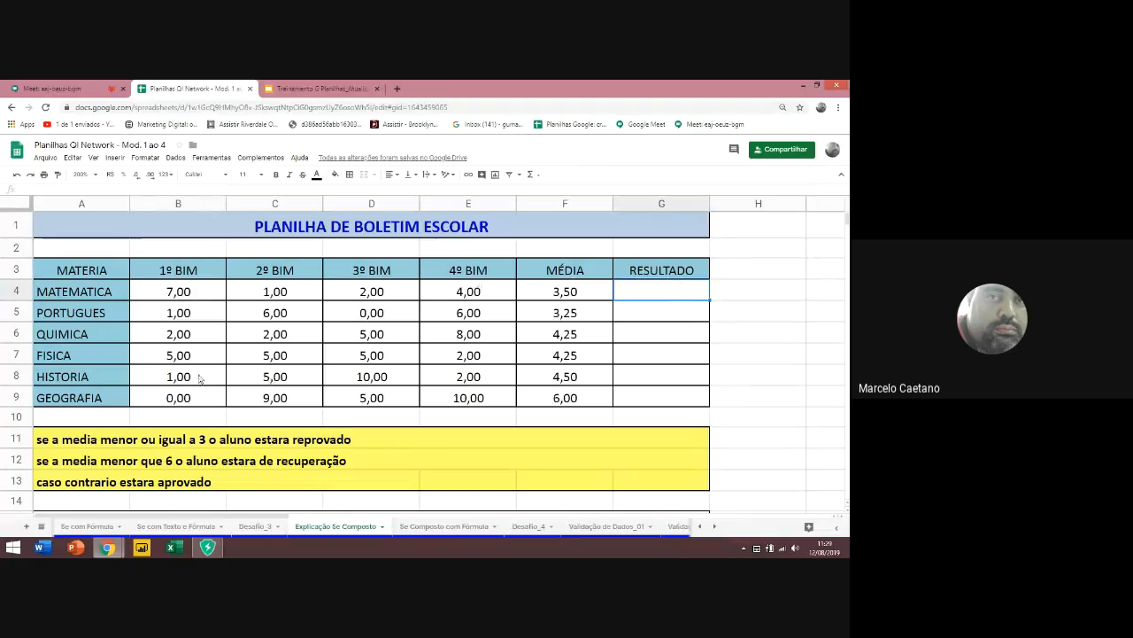
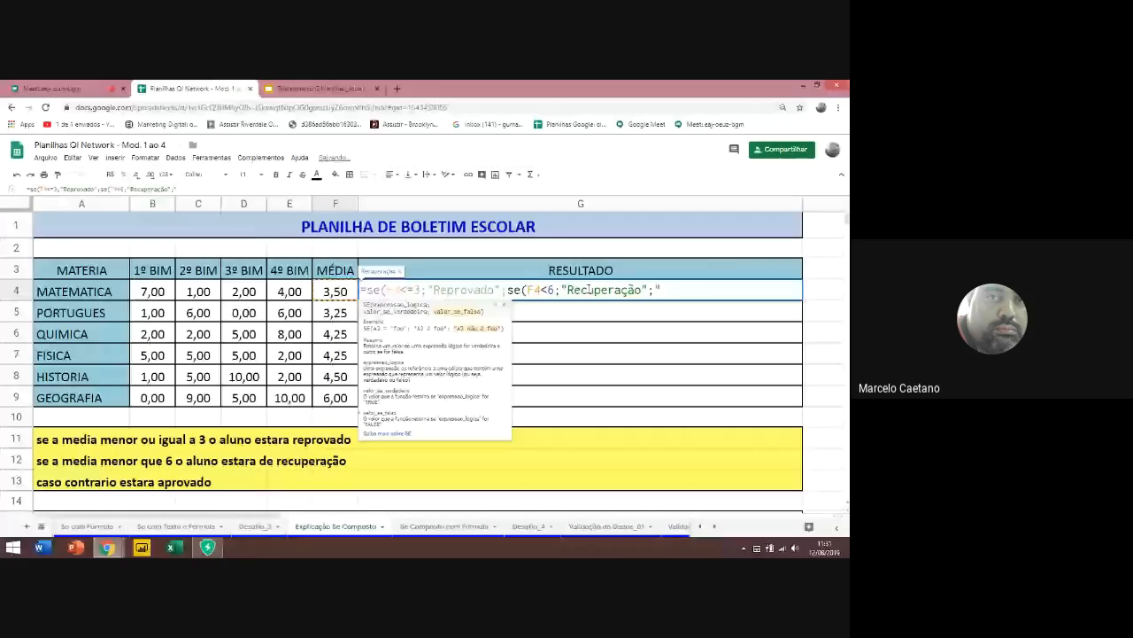
{"action": "type", "text": "Aprovado\""}
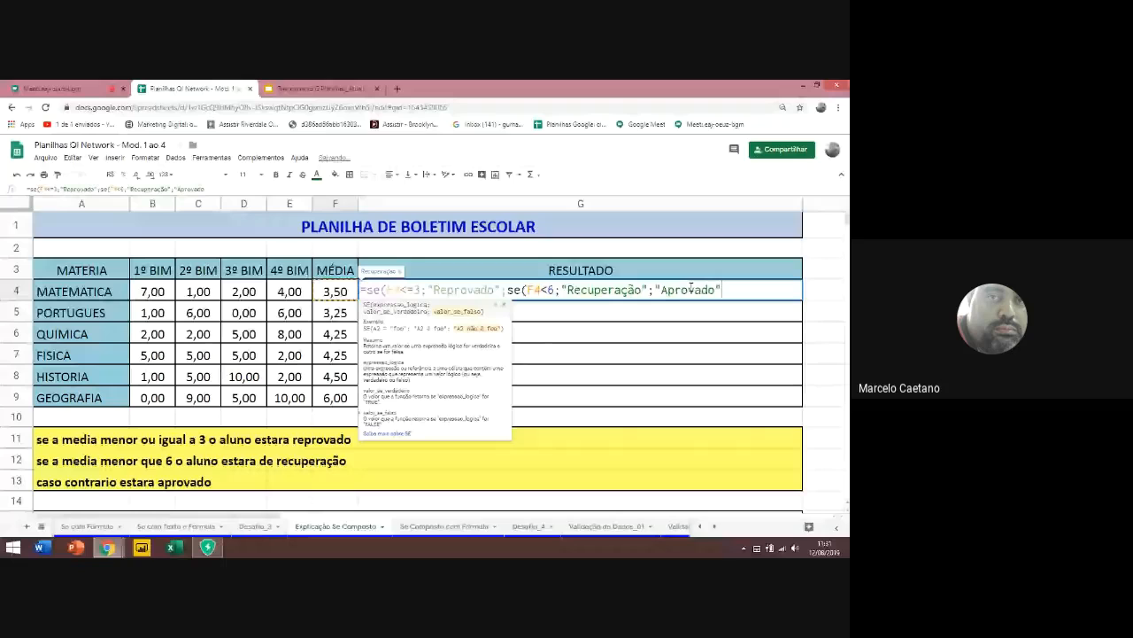
{"action": "type", "text": ")"}
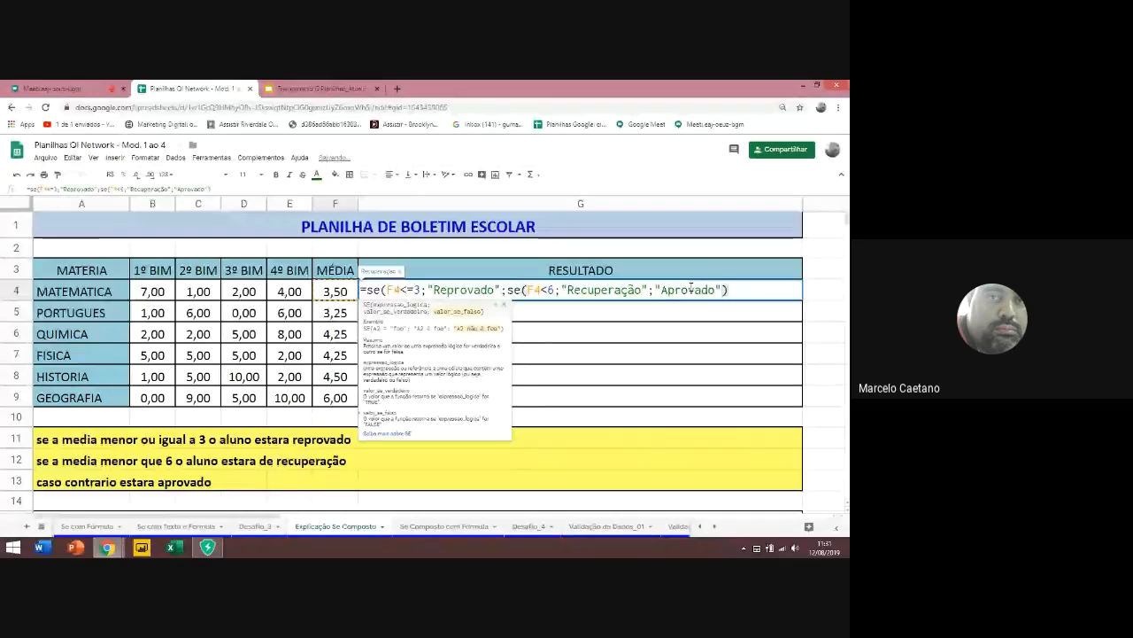
{"action": "type", "text": ")"}
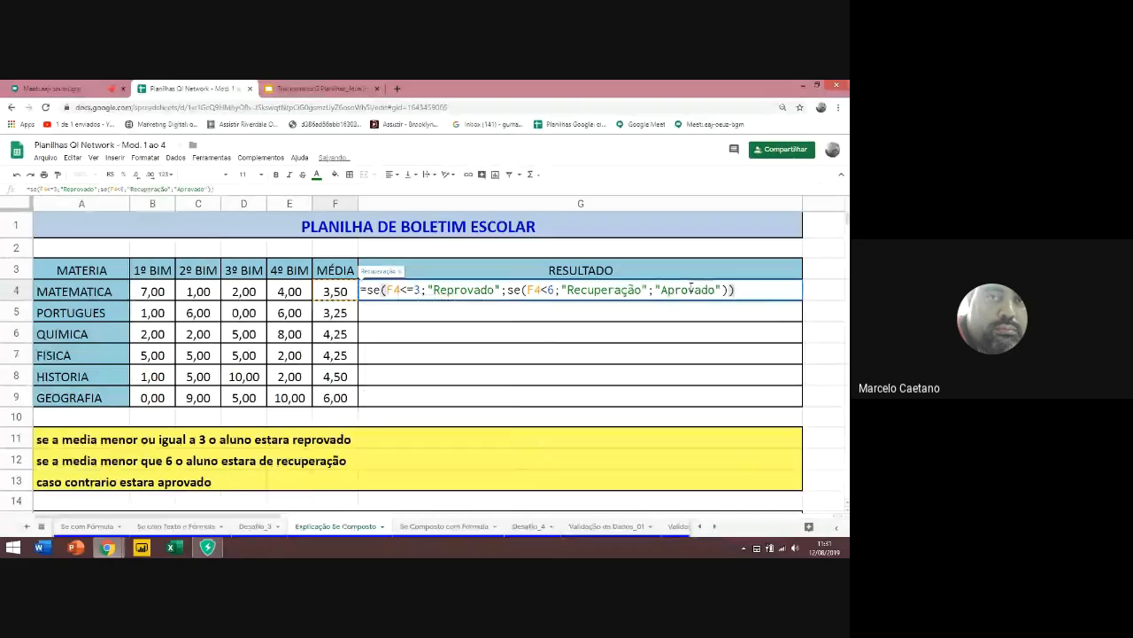
{"action": "key", "text": "Return"}
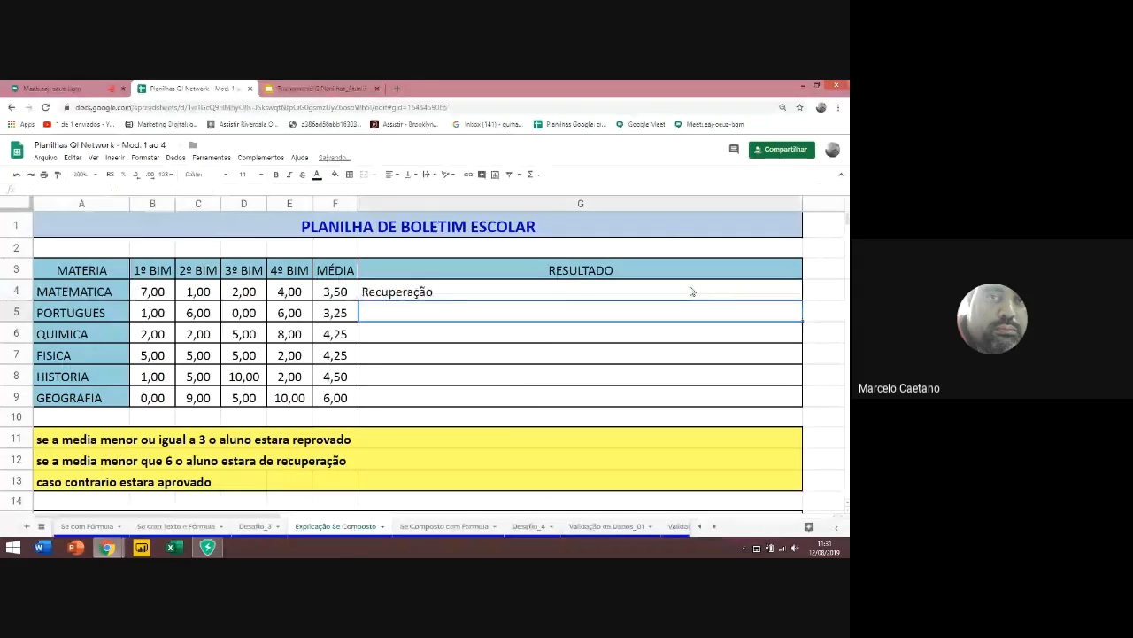
Open the nested SE formula in G4 to review its F4 condition, and leave the cell without editing it
{"action": "double_click", "coordinate": [457, 292]}
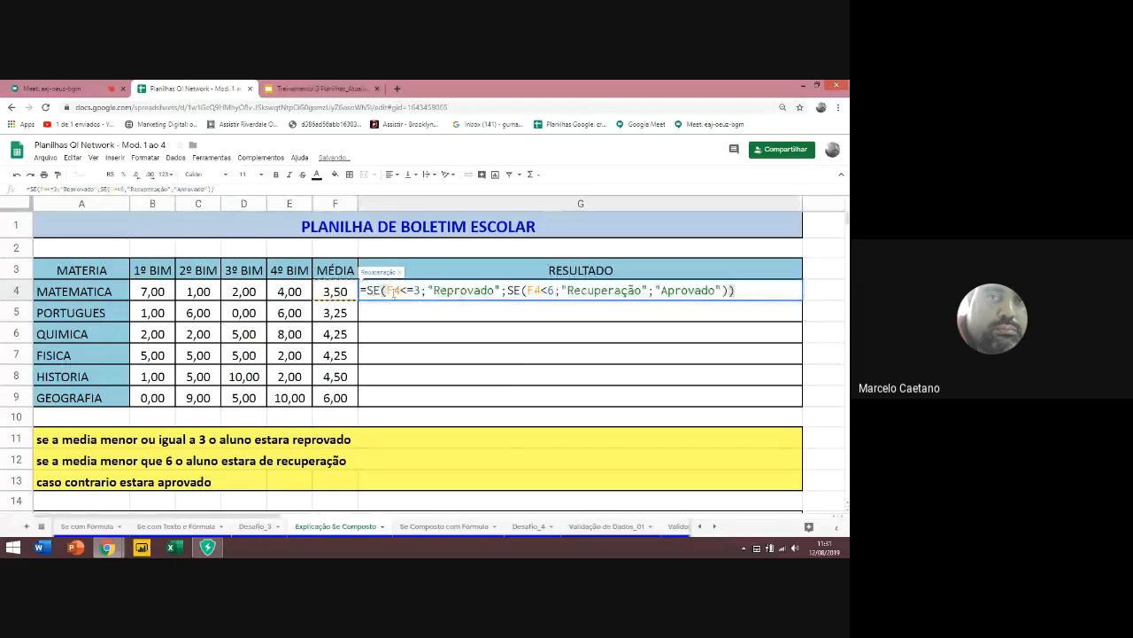
{"action": "left_click", "coordinate": [409, 290]}
{"action": "right_click", "coordinate": [409, 291]}
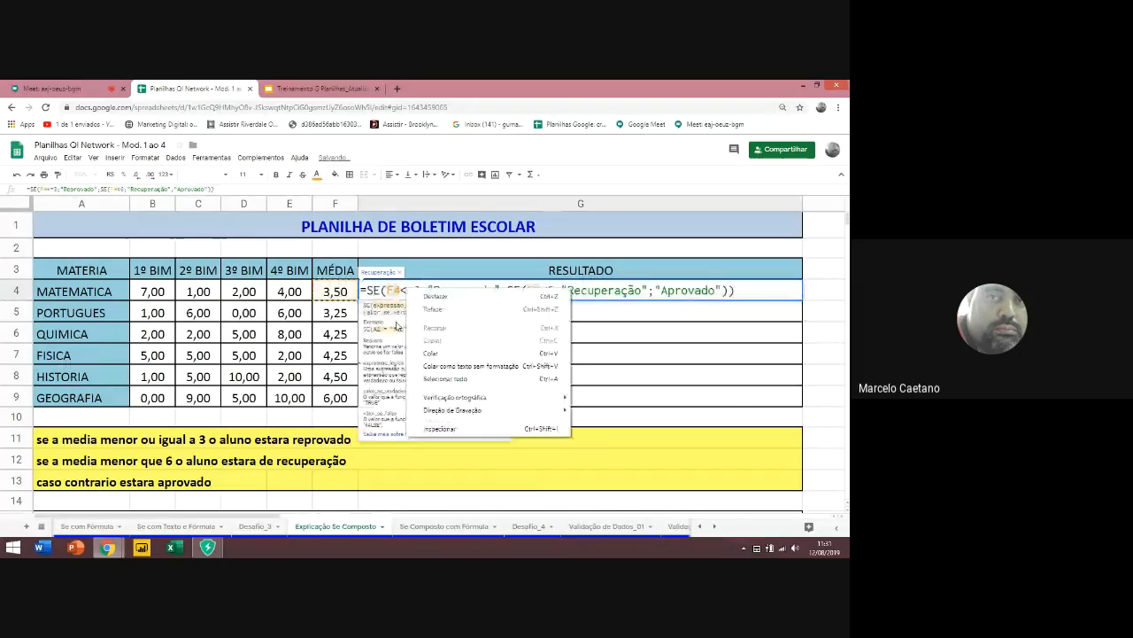
{"action": "left_click", "coordinate": [643, 385]}
{"action": "key", "text": "Escape"}
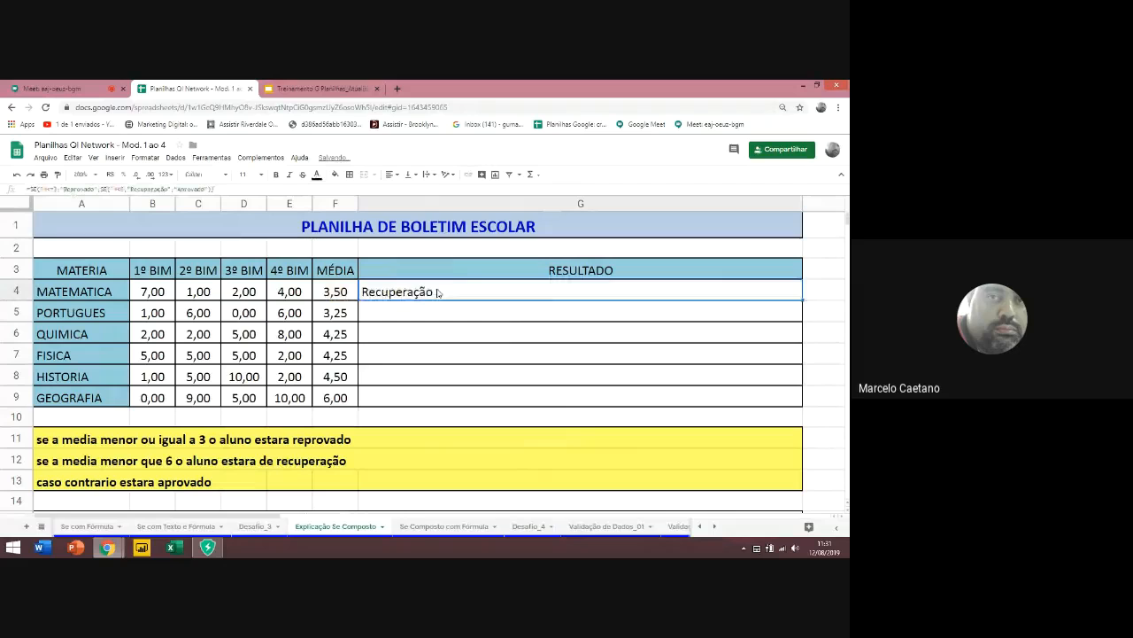
Reopen the formula in G4 to review the arguments of its inner SE, and leave the cell without changing it
{"action": "double_click", "coordinate": [438, 292]}
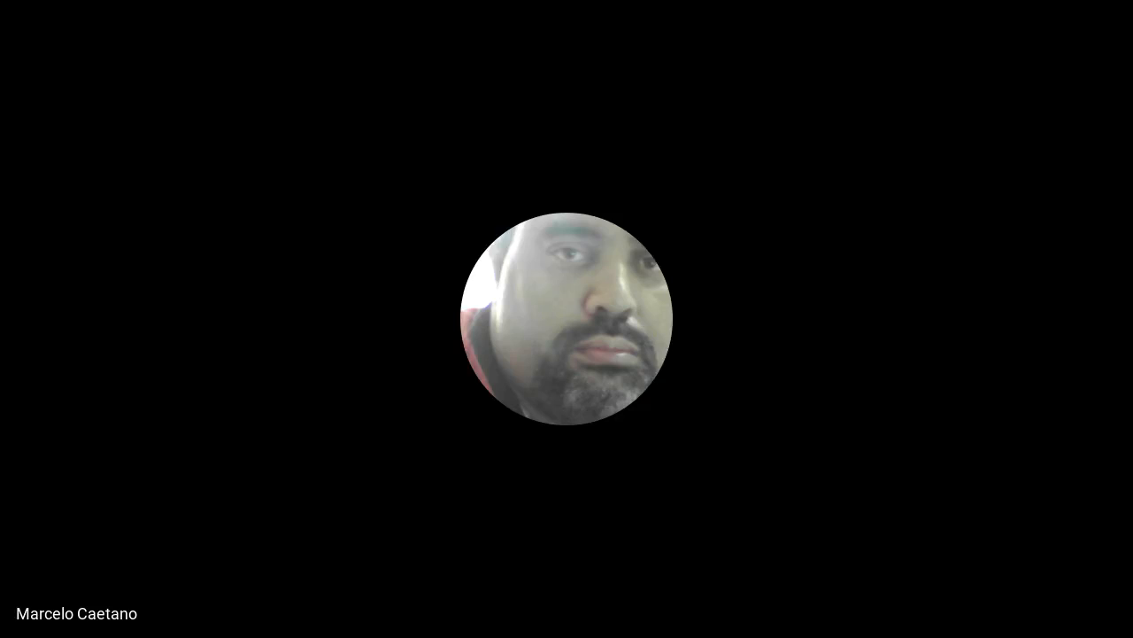
{"action": "left_click", "coordinate": [561, 290]}
{"action": "key", "text": "Left"}
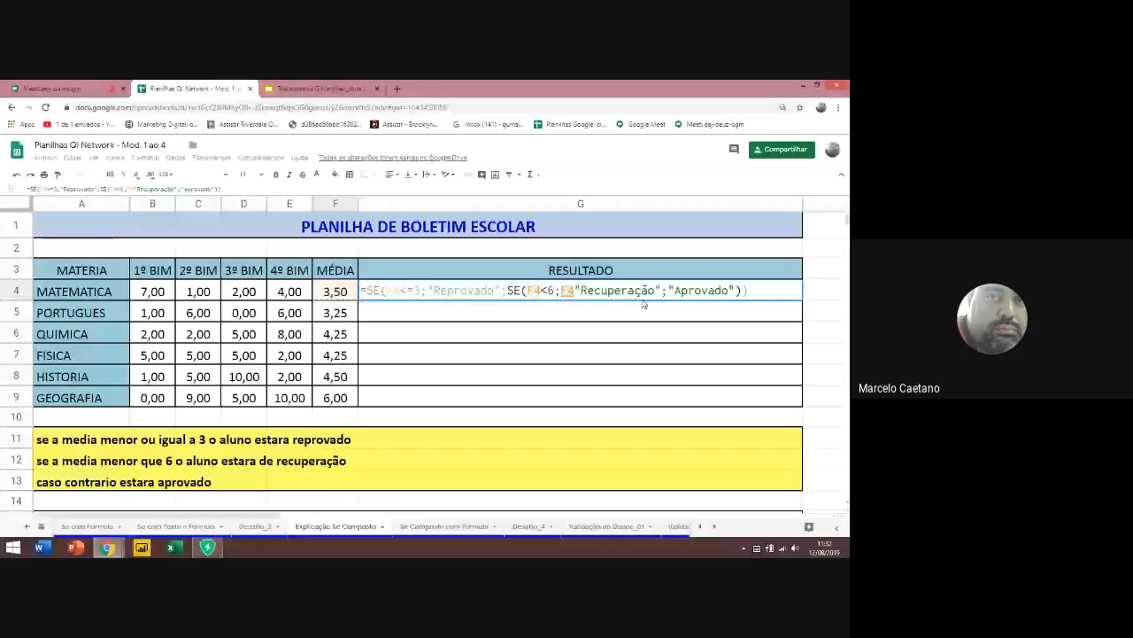
{"action": "left_click_drag", "start_coordinate": [613, 293], "coordinate": [624, 296]}
{"action": "key", "text": "Escape"}
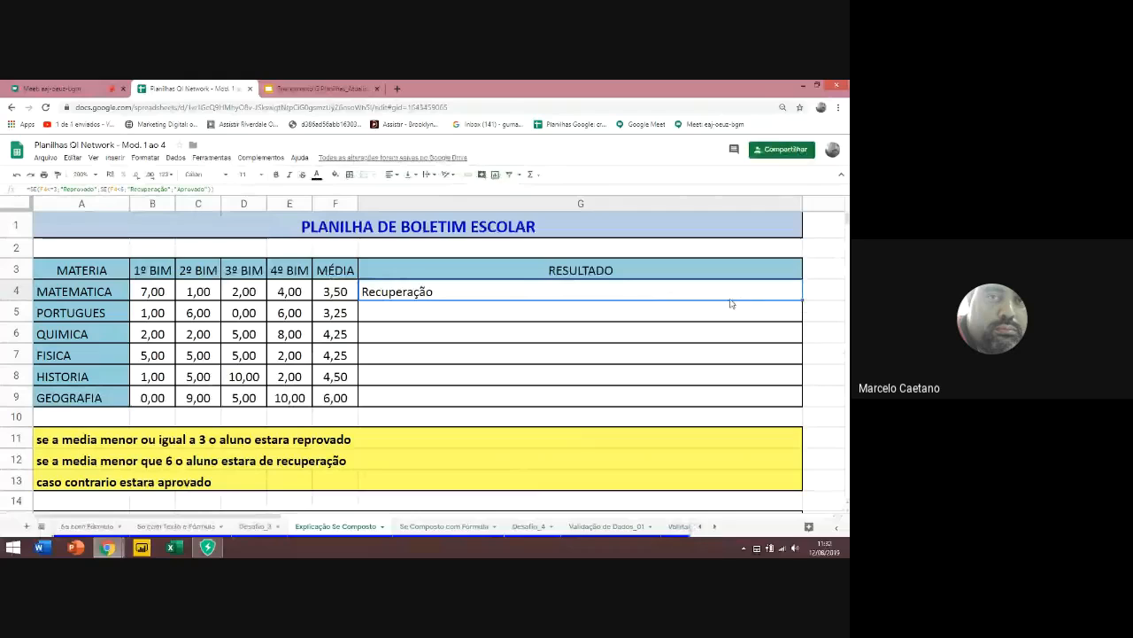
Copy the nested SE formula from G4 to the remaining RESULTADO cells G5:G9
{"action": "key", "text": "ctrl+c"}
{"action": "key", "text": "shift+Down"}
{"action": "key", "text": "shift+Down"}
{"action": "key", "text": "shift+Down"}
{"action": "key", "text": "shift+Down"}
{"action": "key", "text": "shift+Down"}
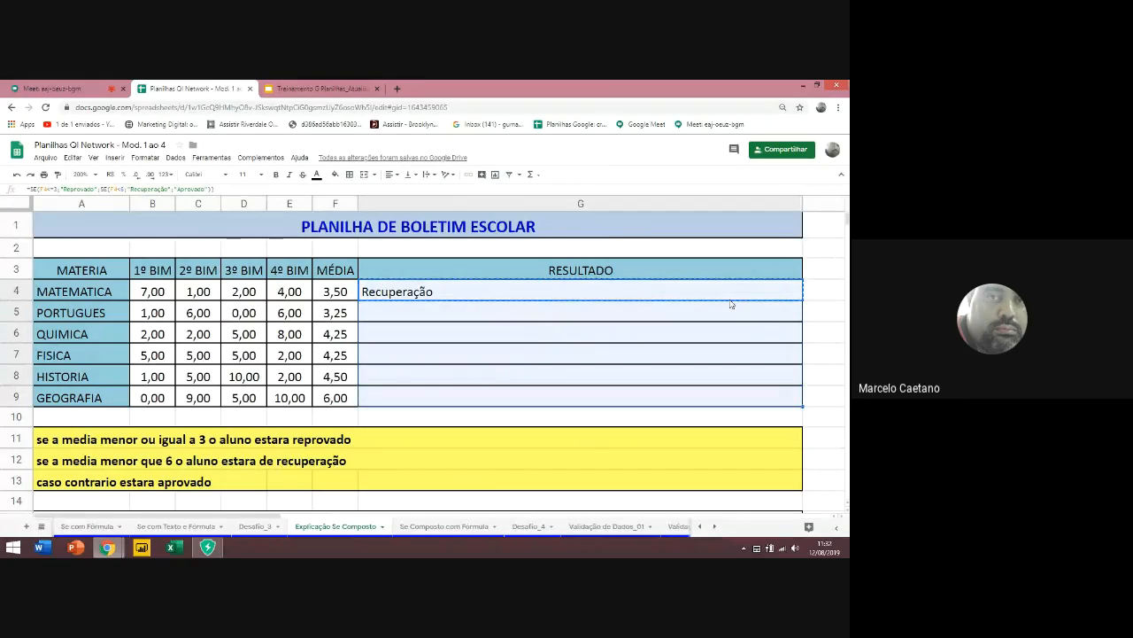
{"action": "key", "text": "ctrl+v"}
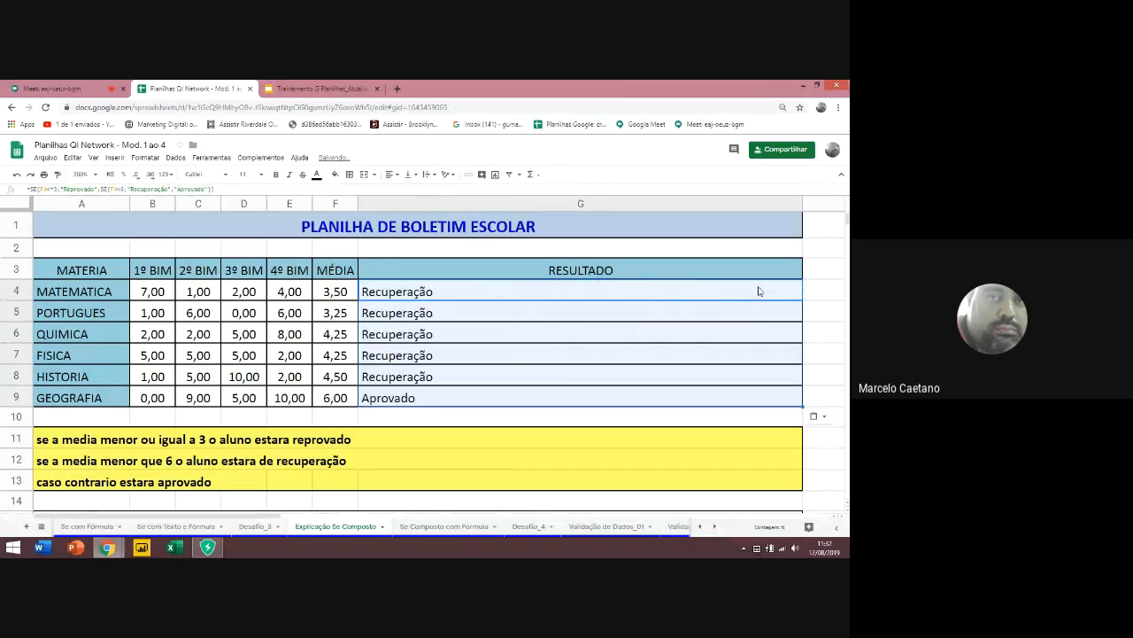
Set the PORTUGUES grades to 1 for 2º BIM and 2 for 4º BIM
{"action": "left_click", "coordinate": [141, 311]}
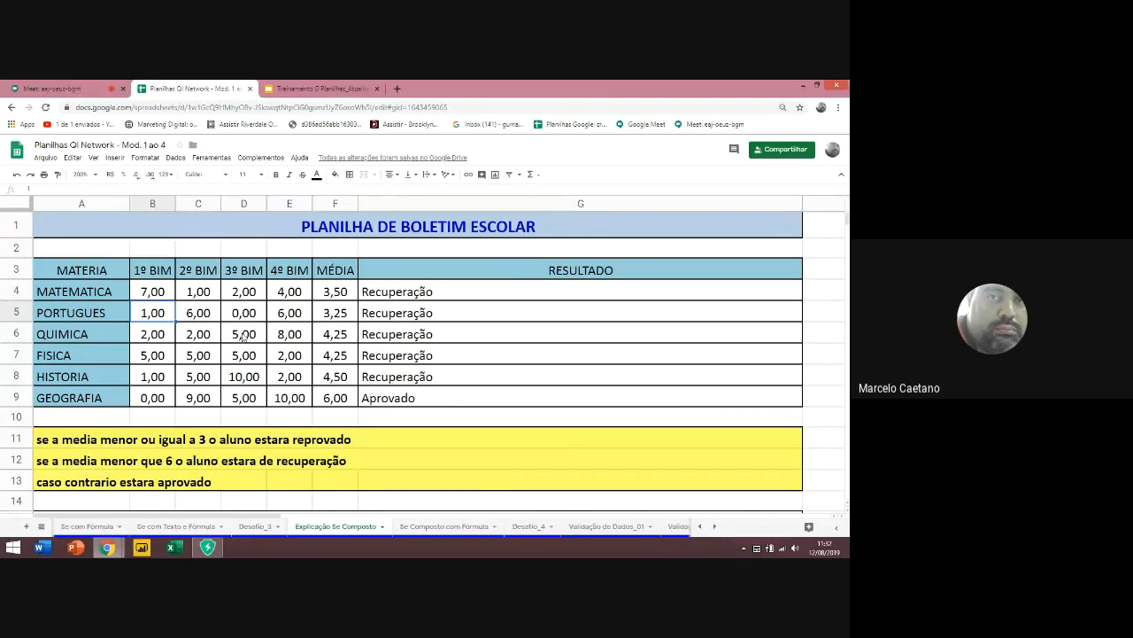
{"action": "key", "text": "Right"}
{"action": "type", "text": "1"}
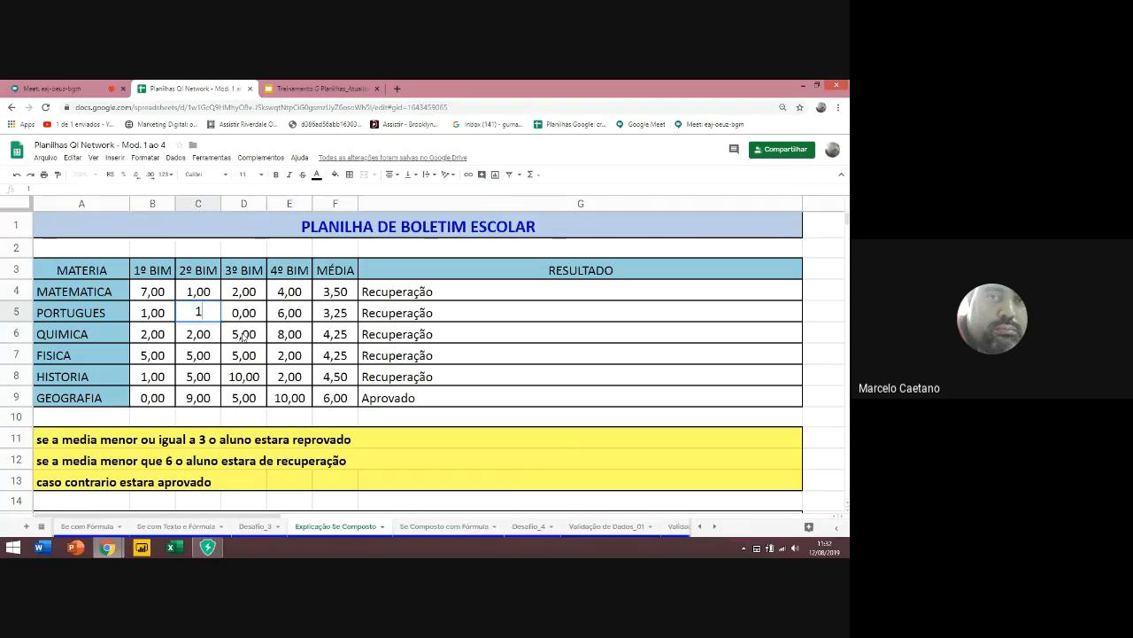
{"action": "key", "text": "Right"}
{"action": "key", "text": "Right"}
{"action": "type", "text": "2"}
{"action": "key", "text": "Right"}
{"action": "key", "text": "Right"}
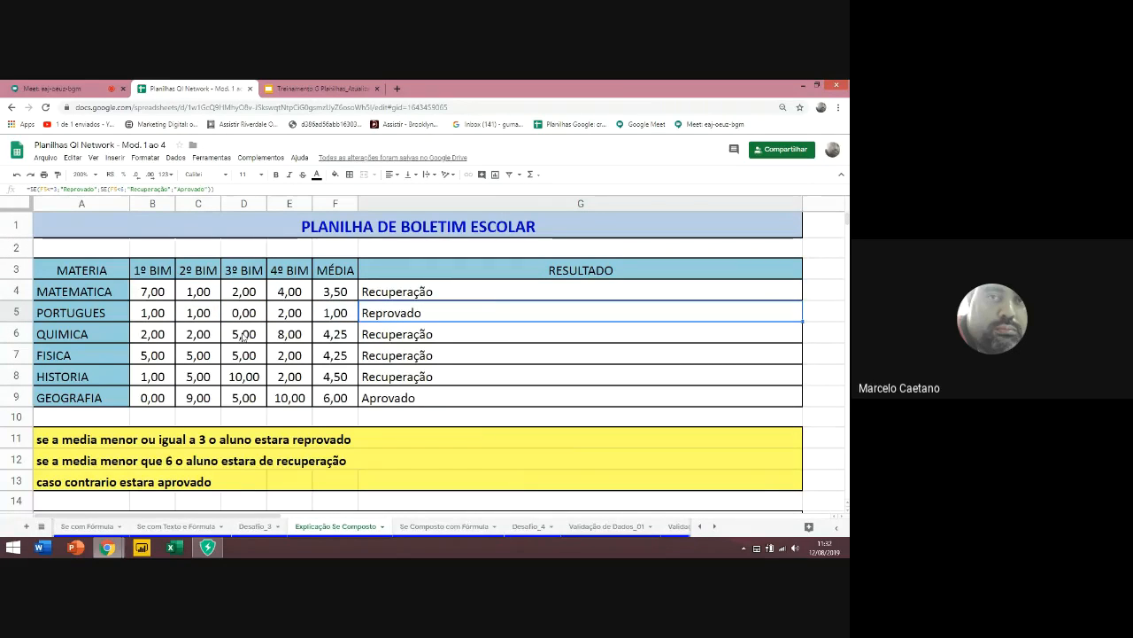
Set the FISICA grades for 1º BIM, 2º BIM and 3º BIM to 9 each
{"action": "key", "text": "Down"}
{"action": "key", "text": "Down"}
{"action": "key", "text": "Left"}
{"action": "key", "text": "Left"}
{"action": "key", "text": "Left"}
{"action": "key", "text": "Left"}
{"action": "key", "text": "Left"}
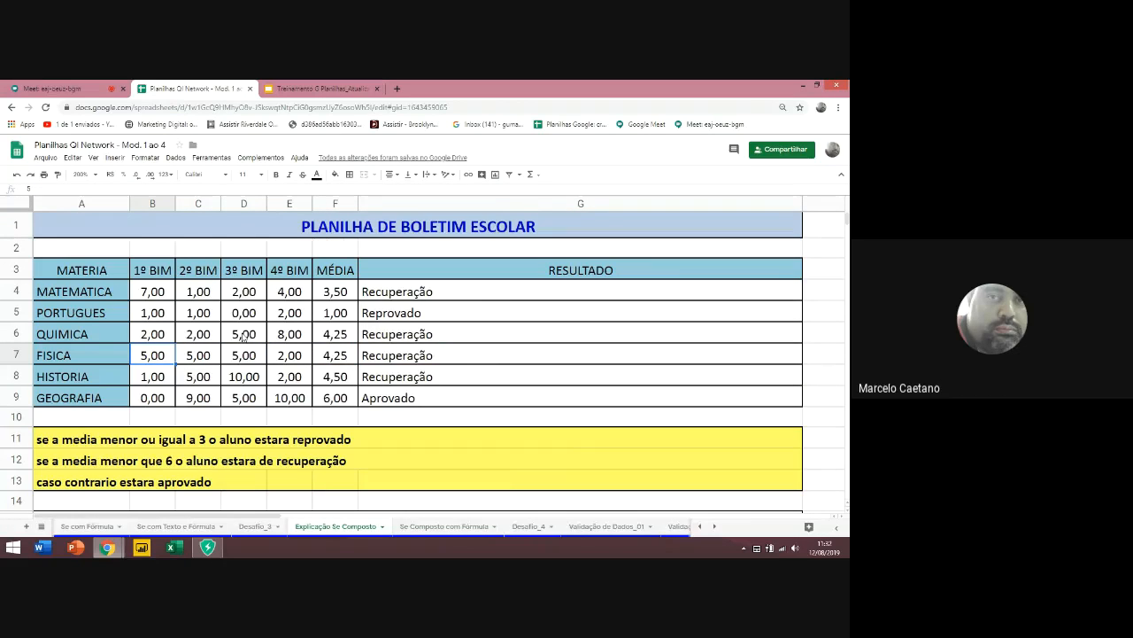
{"action": "type", "text": "9"}
{"action": "key", "text": "Right"}
{"action": "type", "text": "9"}
{"action": "key", "text": "Right"}
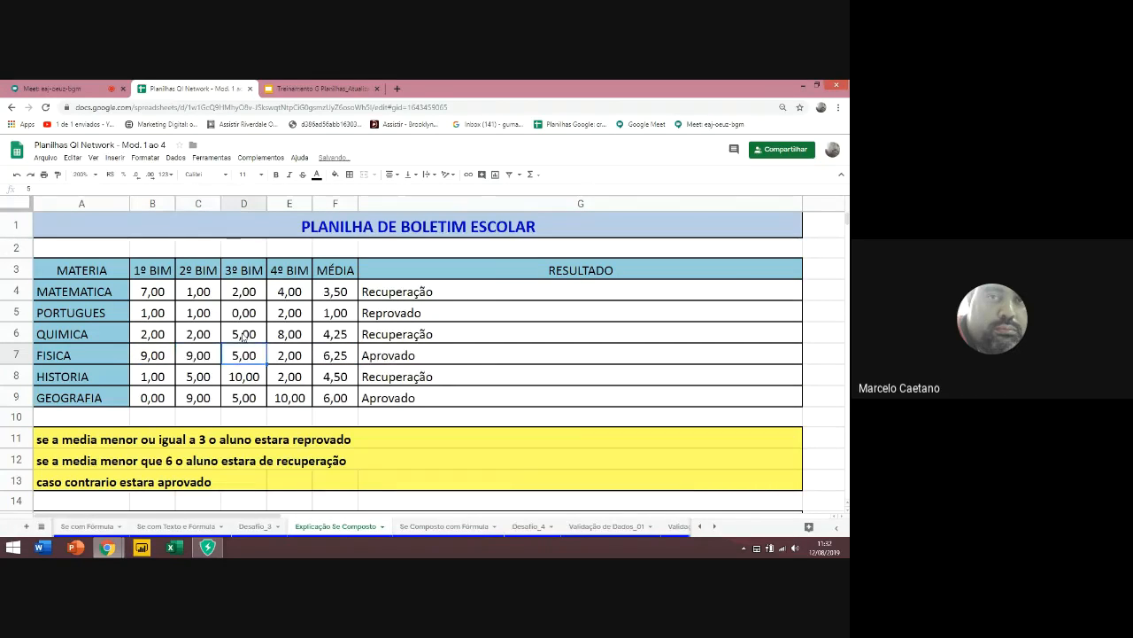
{"action": "type", "text": "9"}
{"action": "key", "text": "Right"}
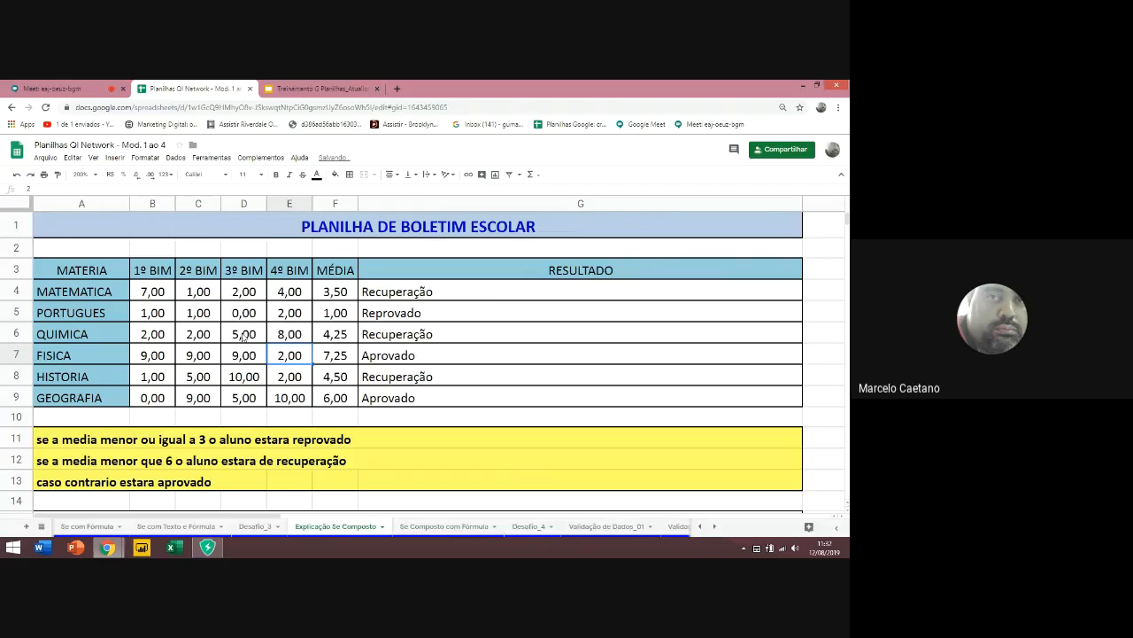
Go through the report card cells to compare the MÉDIA and RESULTADO entries of the different subjects
{"action": "key", "text": "Right"}
{"action": "key", "text": "Right"}
{"action": "key", "text": "Up"}
{"action": "key", "text": "Up"}
{"action": "key", "text": "Up"}
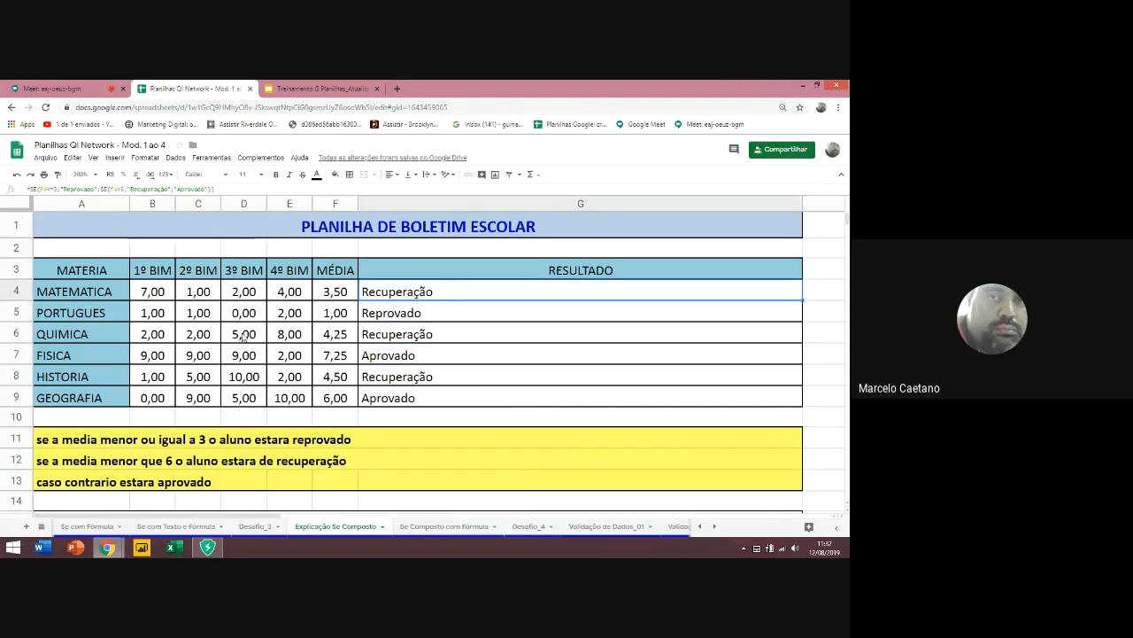
{"action": "key", "text": "Left"}
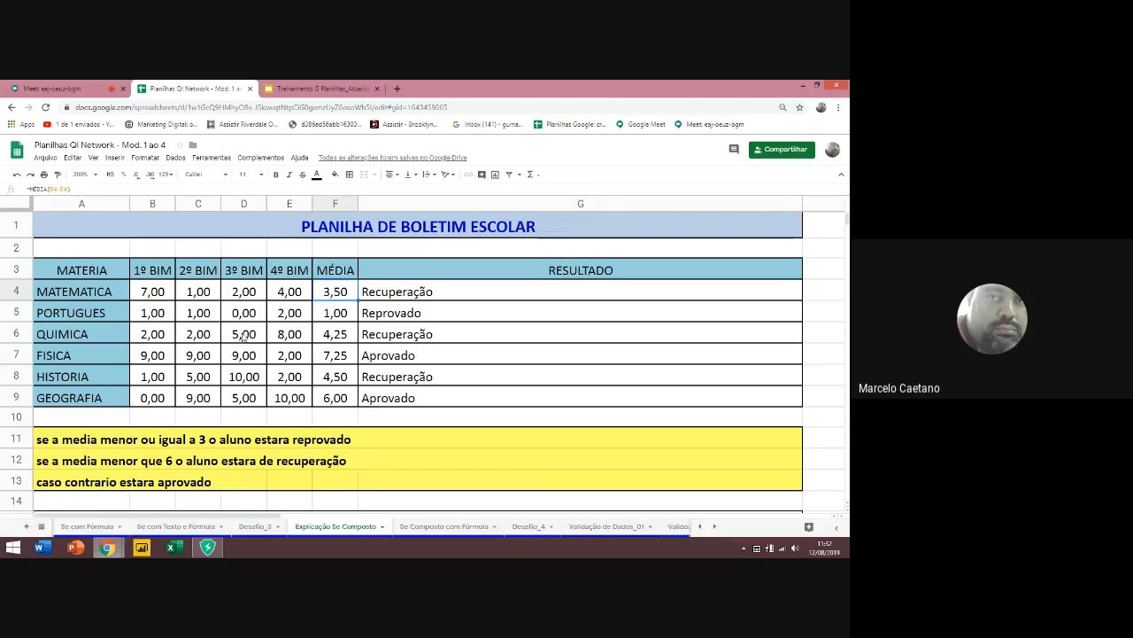
{"action": "key", "text": "Left"}
{"action": "key", "text": "Left"}
{"action": "key", "text": "Down"}
{"action": "key", "text": "Down"}
{"action": "key", "text": "Down"}
{"action": "key", "text": "Down"}
{"action": "key", "text": "Down"}
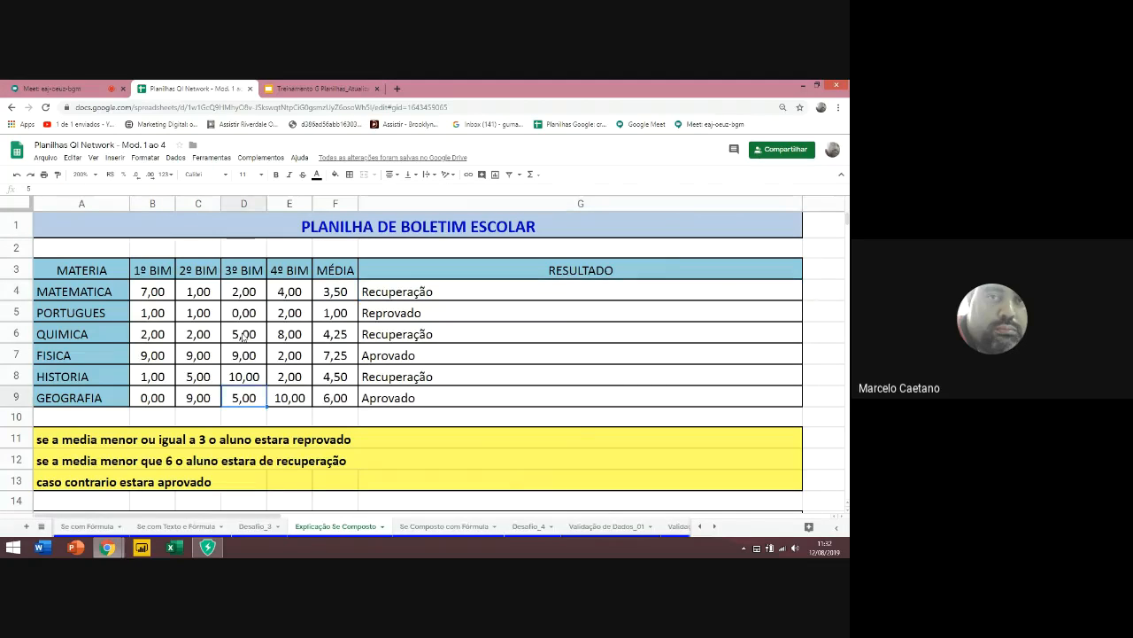
{"action": "key", "text": "Up"}
{"action": "key", "text": "Up"}
{"action": "key", "text": "Up"}
{"action": "key", "text": "Right"}
{"action": "key", "text": "Right"}
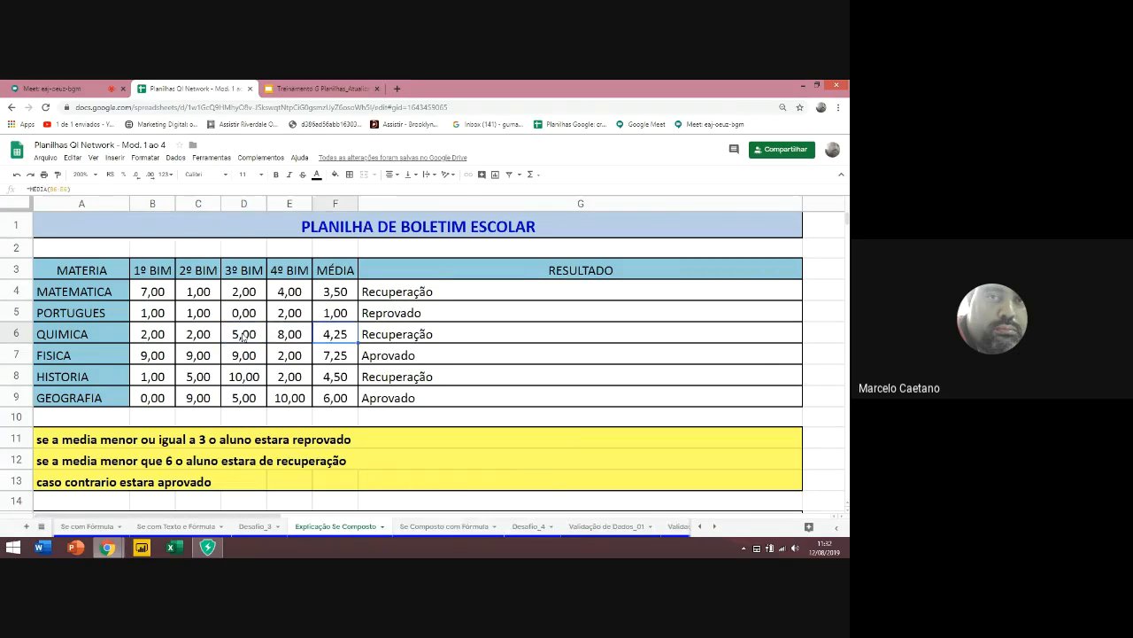
{"action": "key", "text": "Right"}
{"action": "key", "text": "Down"}
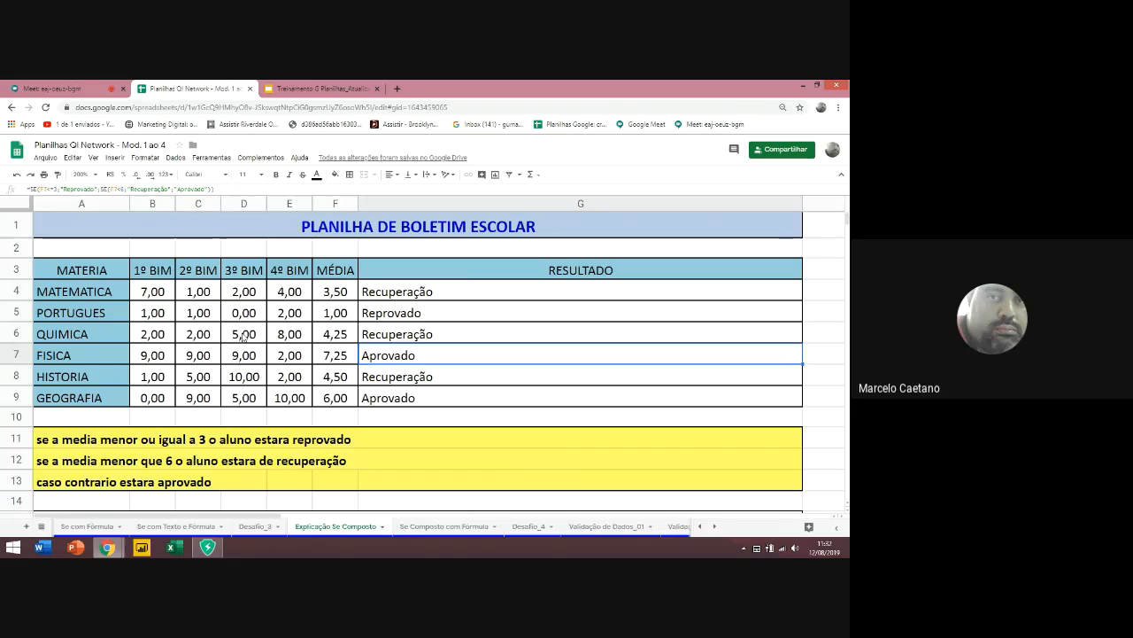
Open the FISICA result formula in G7 to examine the whole nested SE, and leave it unchanged
{"action": "key", "text": "Return"}
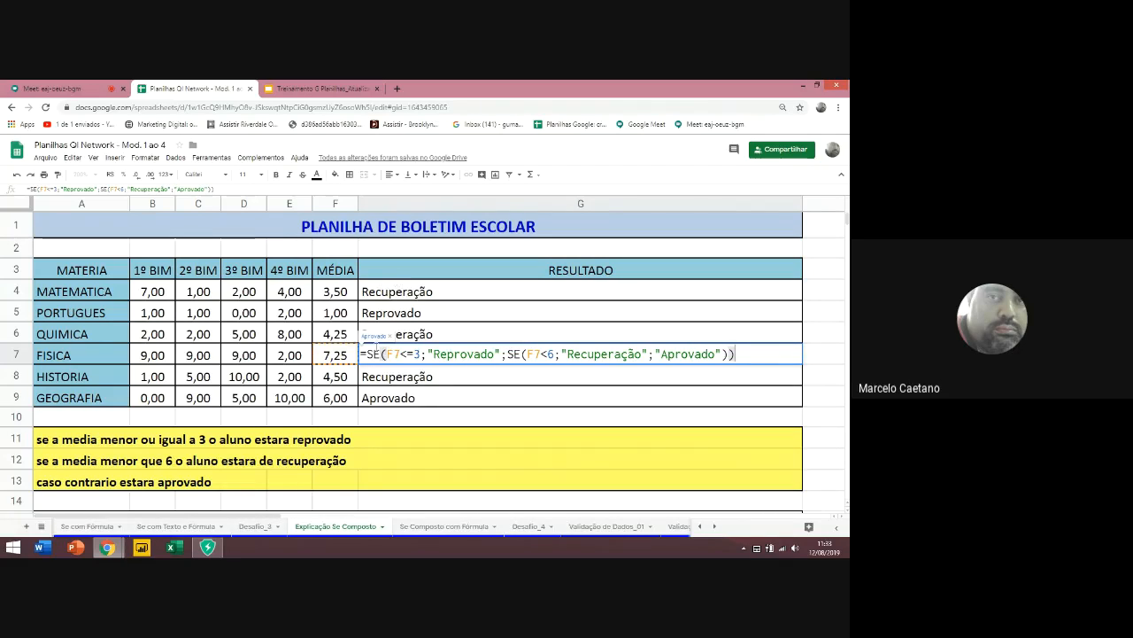
{"action": "left_click_drag", "start_coordinate": [362, 353], "coordinate": [743, 355]}
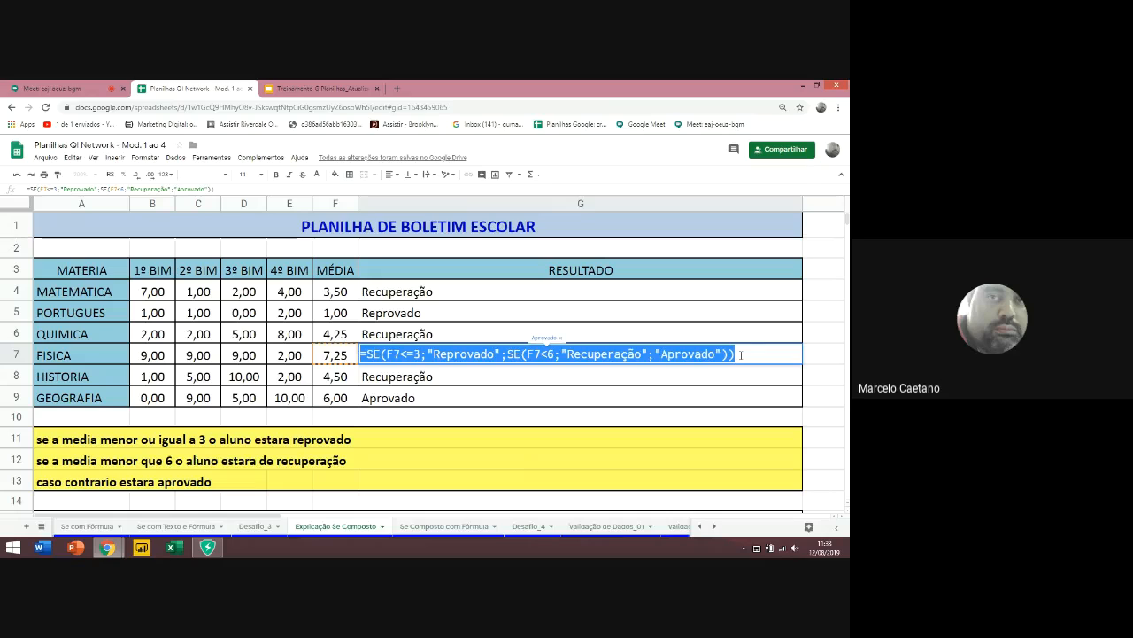
{"action": "left_click", "coordinate": [435, 354]}
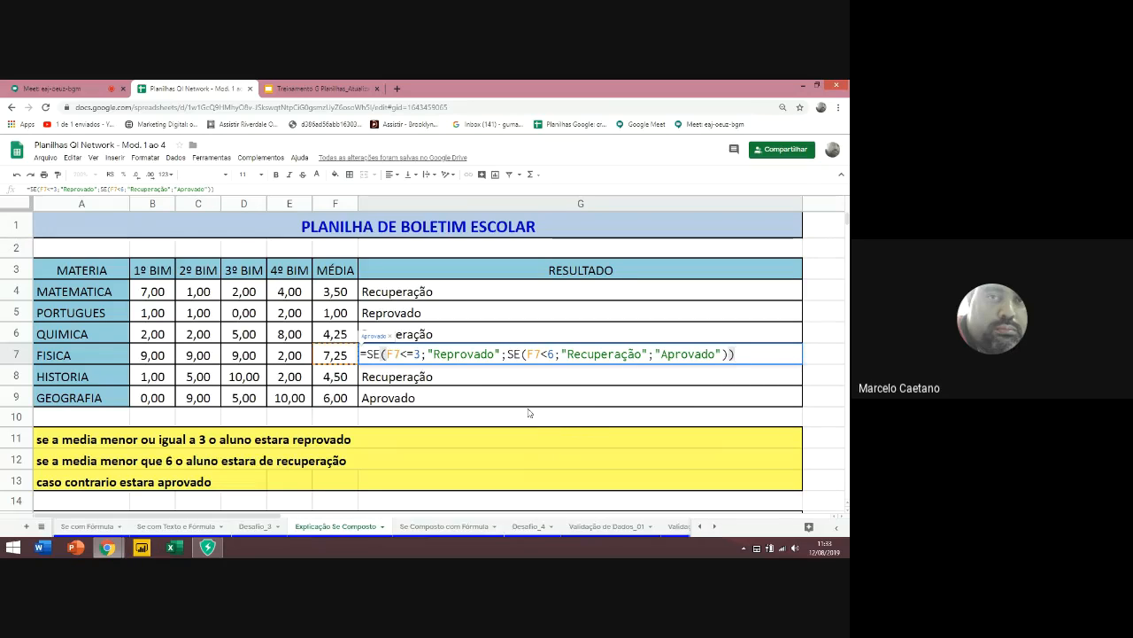
{"action": "key", "text": "Return"}
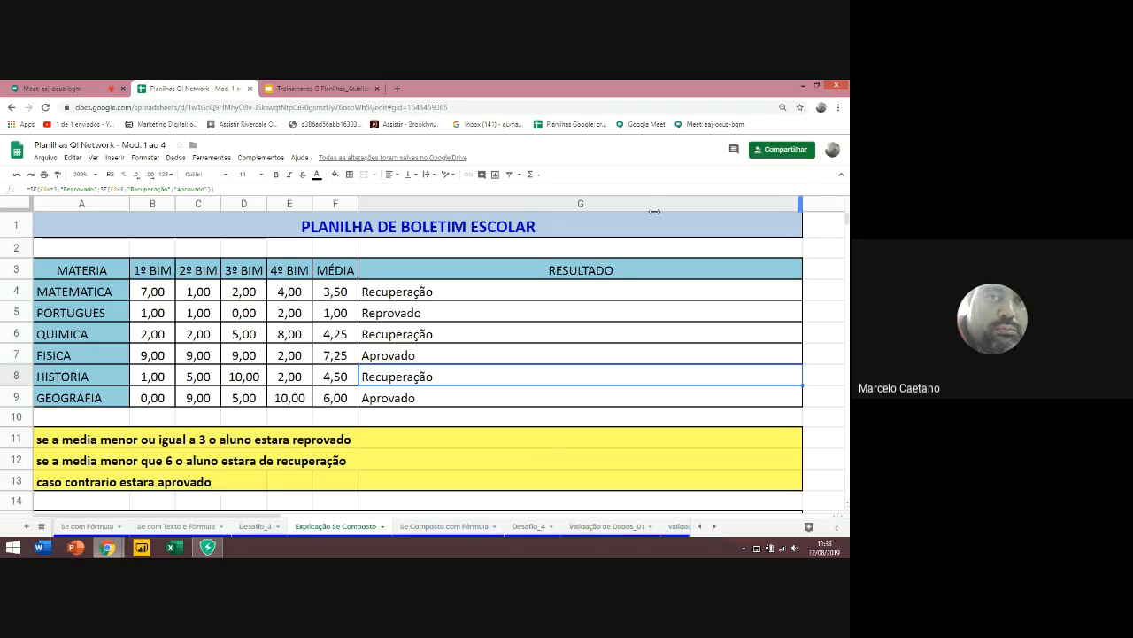
Narrow the RESULTADO column G to fit its contents and widen the empty column H for a long formula
{"action": "left_click_drag", "start_coordinate": [805, 206], "coordinate": [434, 228]}
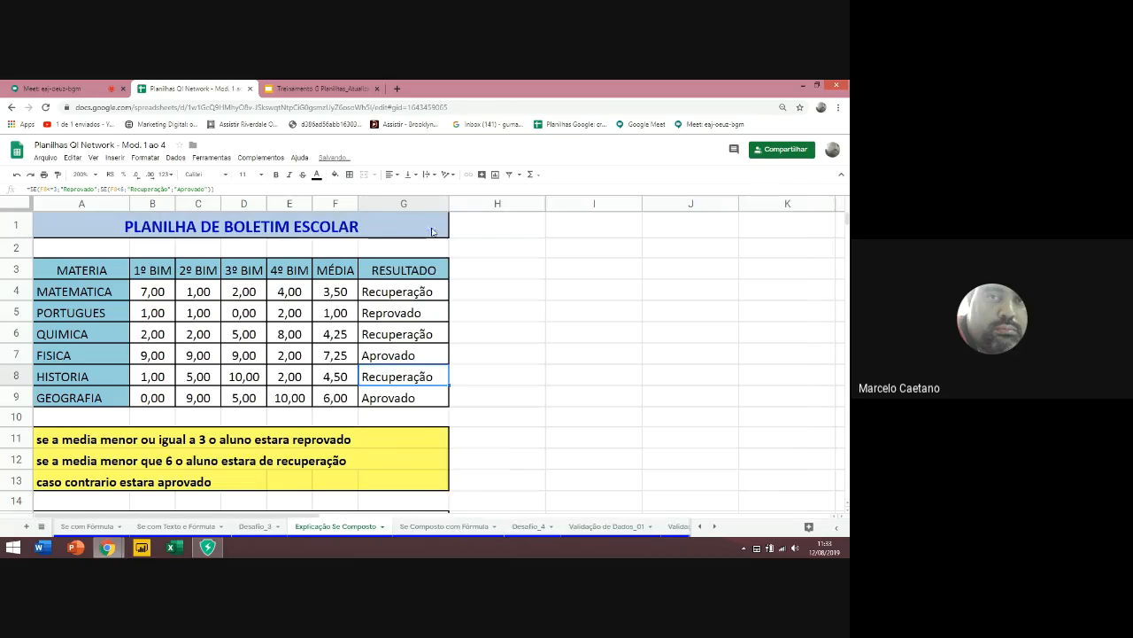
{"action": "left_click", "coordinate": [487, 297]}
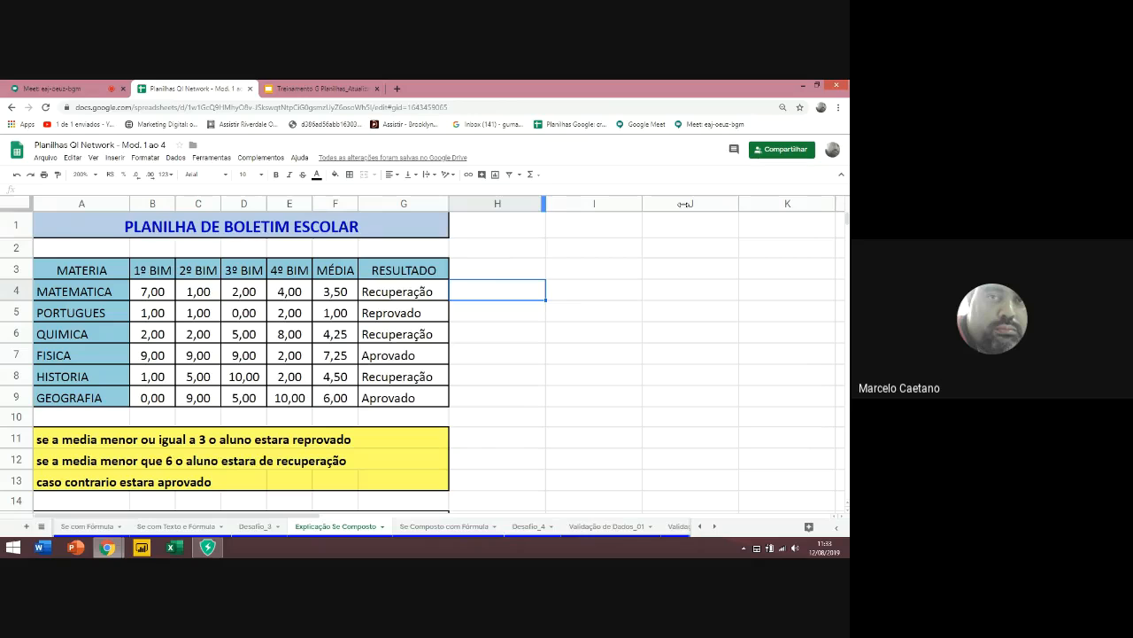
{"action": "left_click_drag", "start_coordinate": [739, 204], "coordinate": [833, 208]}
Begin an alternative SE formula in H4 that tests F4<6 and returns "REC" when true
{"action": "type", "text": "="}
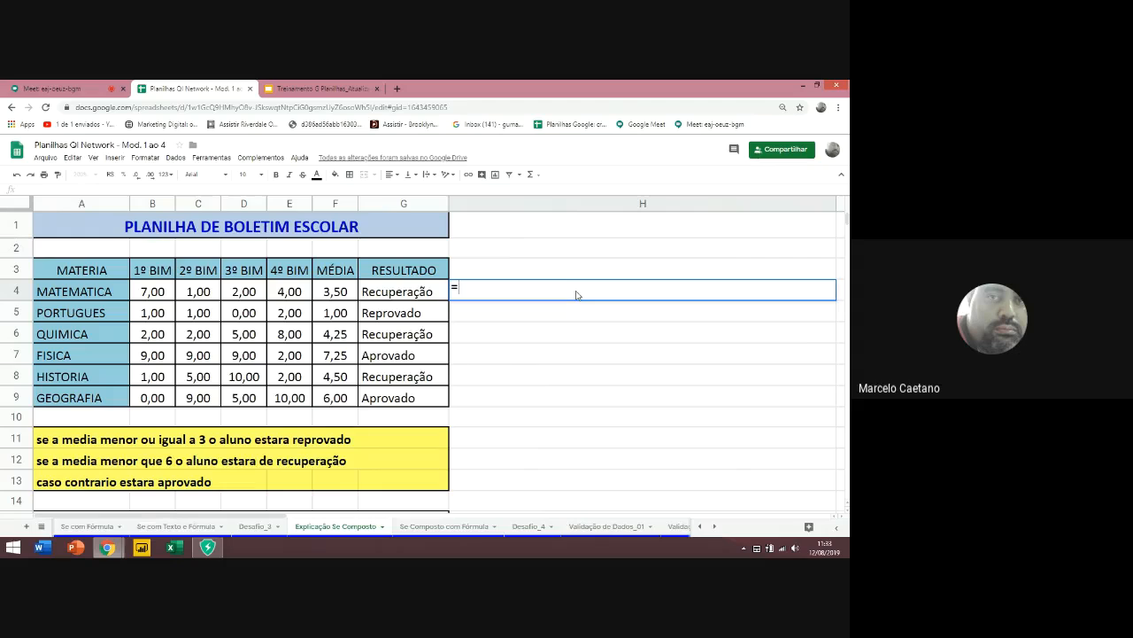
{"action": "type", "text": "se("}
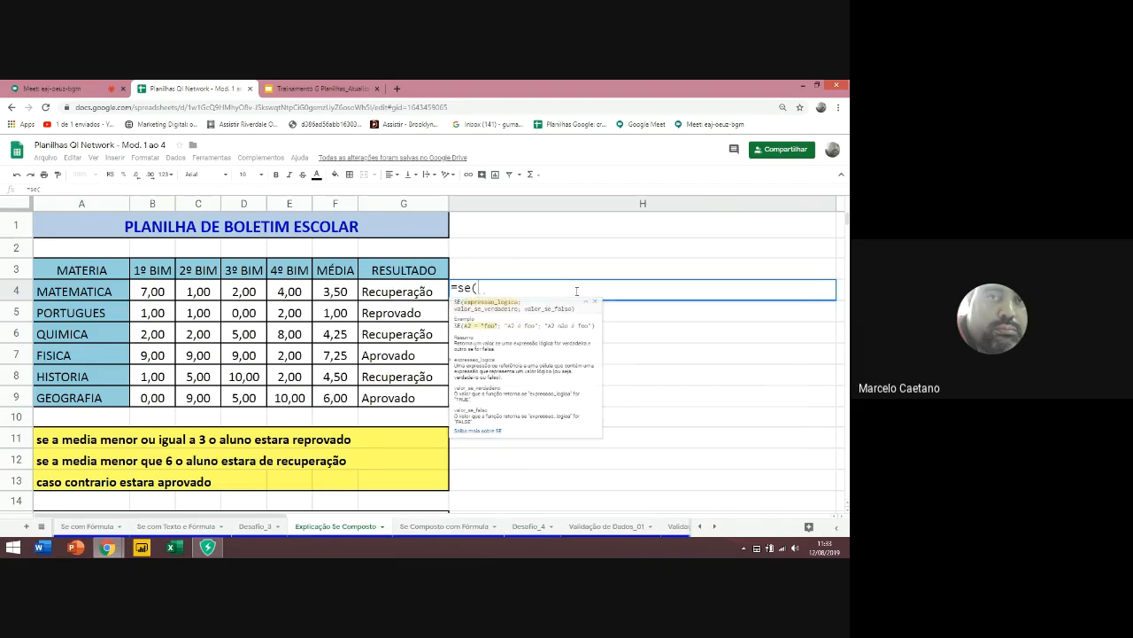
{"action": "key", "text": "BackSpace"}
{"action": "key", "text": "BackSpace"}
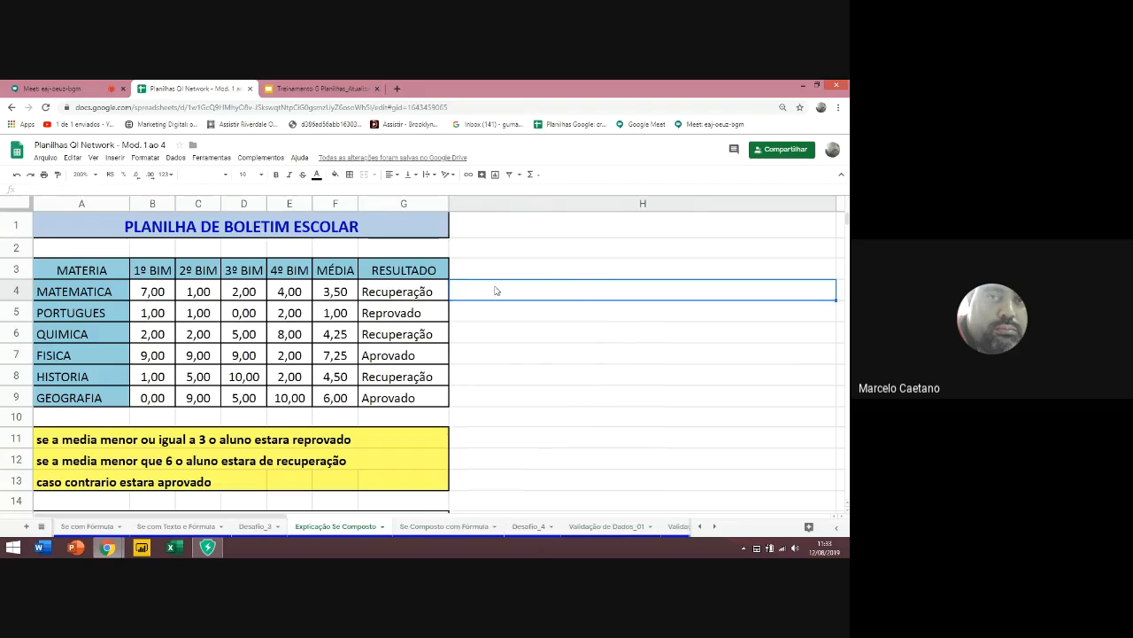
{"action": "type", "text": "e("}
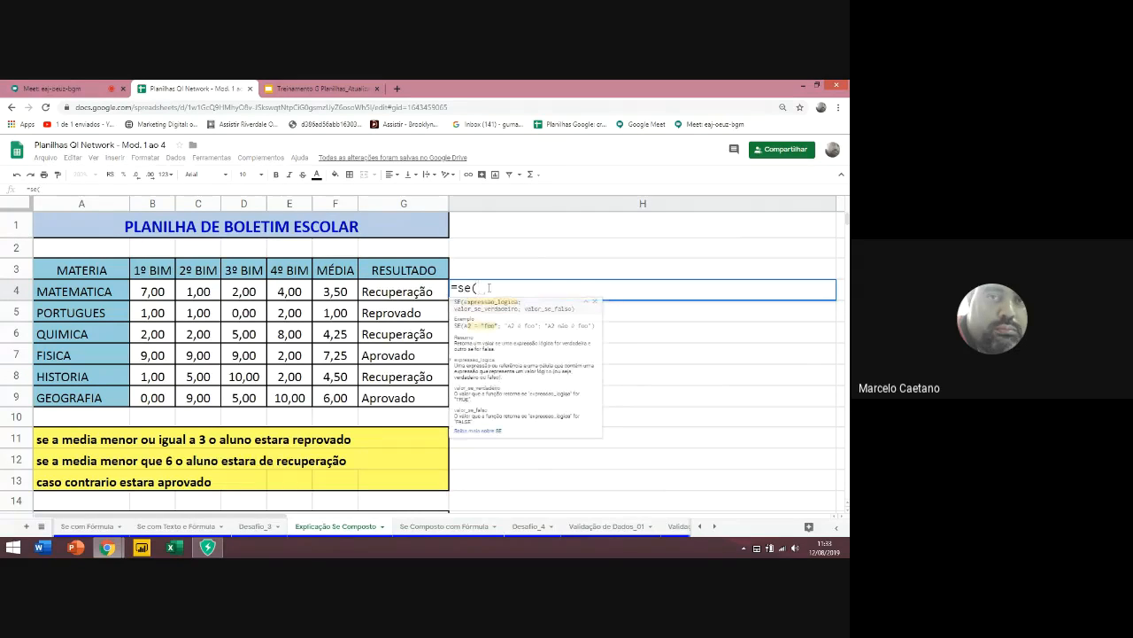
{"action": "left_click", "coordinate": [342, 291]}
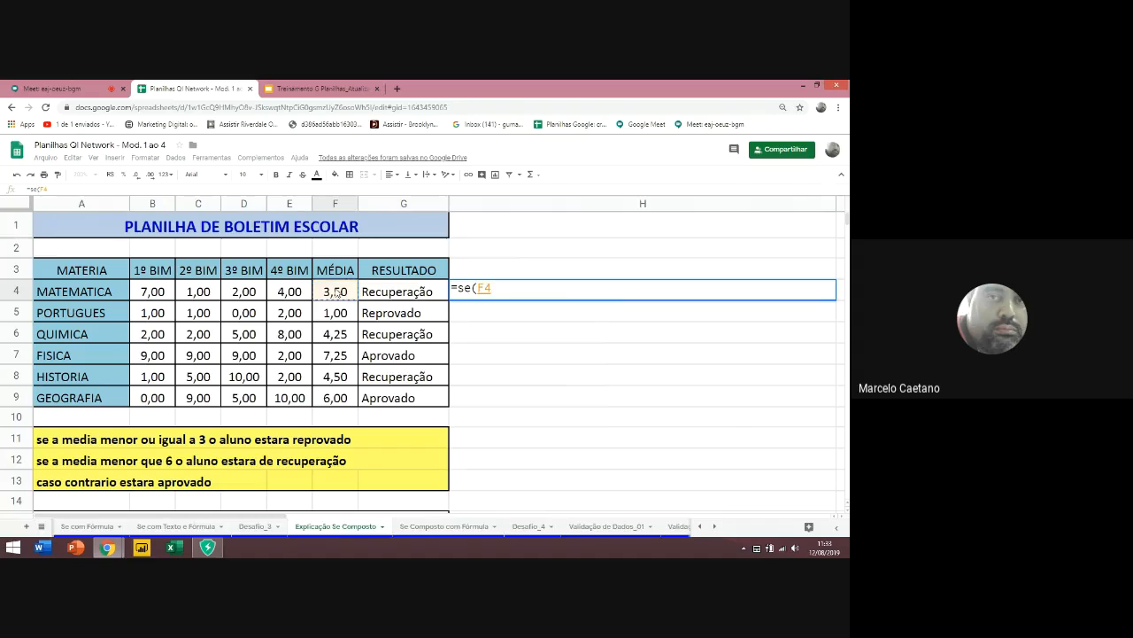
{"action": "type", "text": "<6;"}
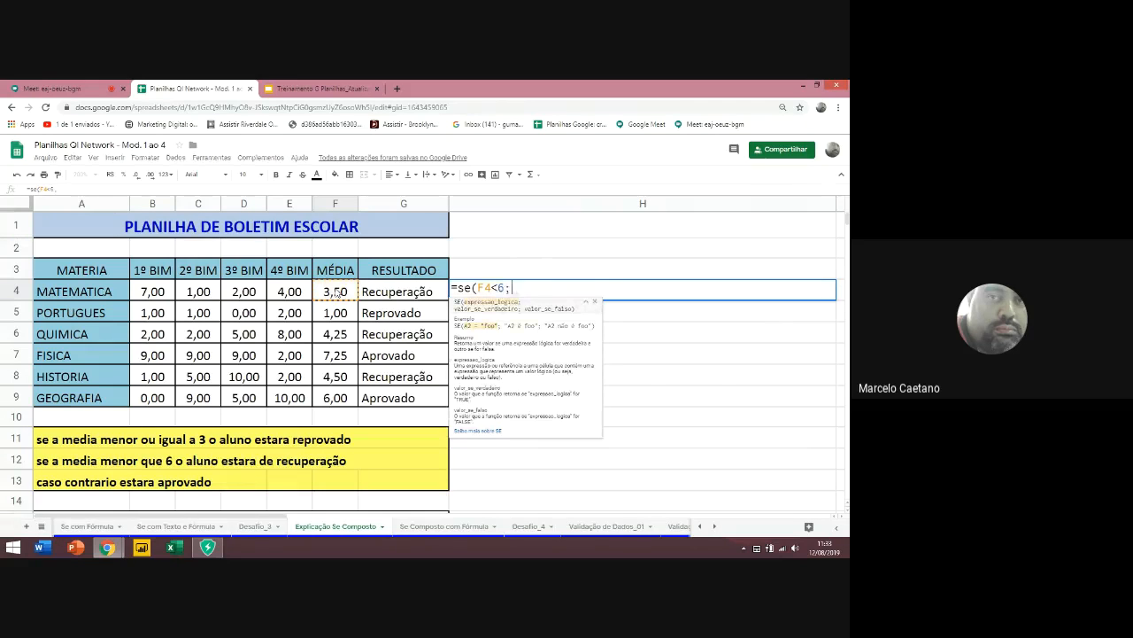
{"action": "type", "text": "\"REC"}
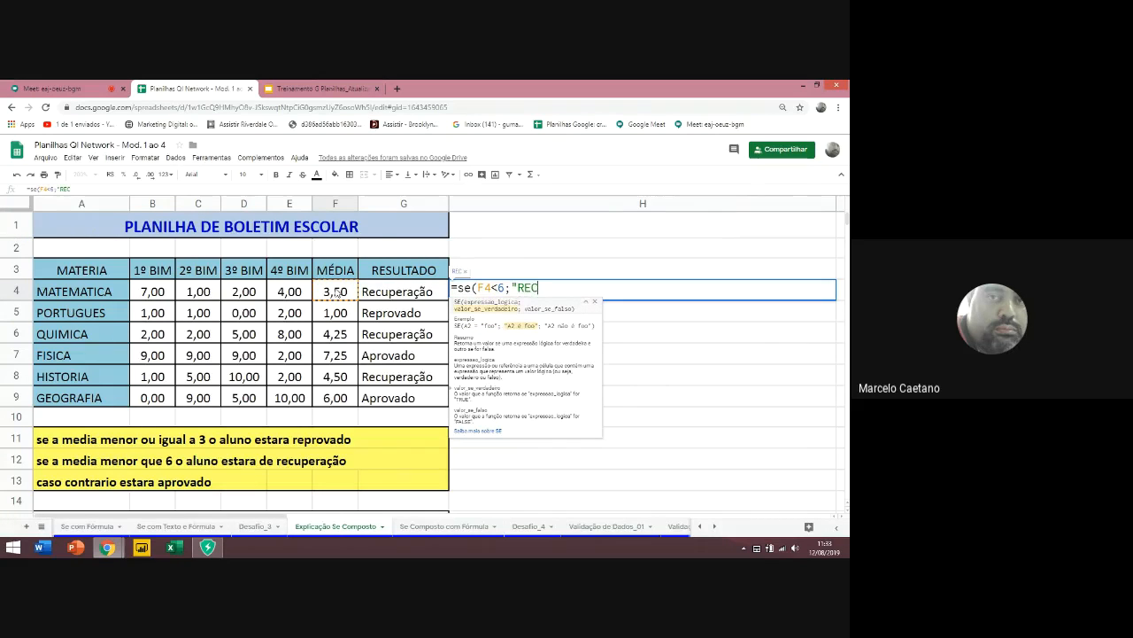
Complete the H4 formula with a nested SE that returns "REP" when F4<=3 and "APR" otherwise
{"action": "type", "text": "\";se"}
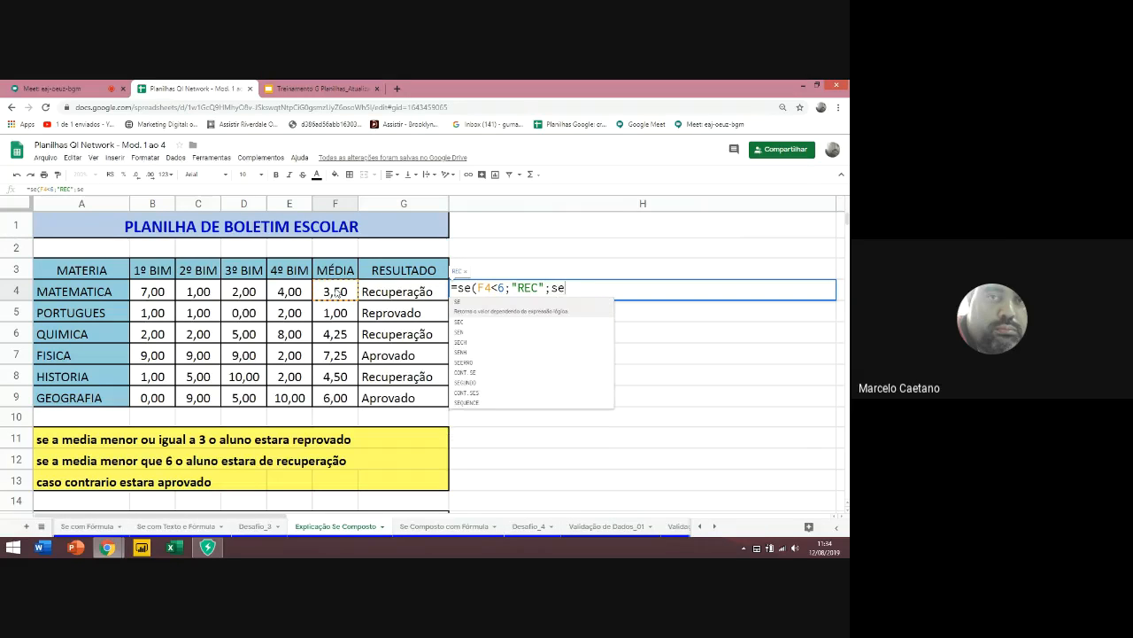
{"action": "type", "text": "("}
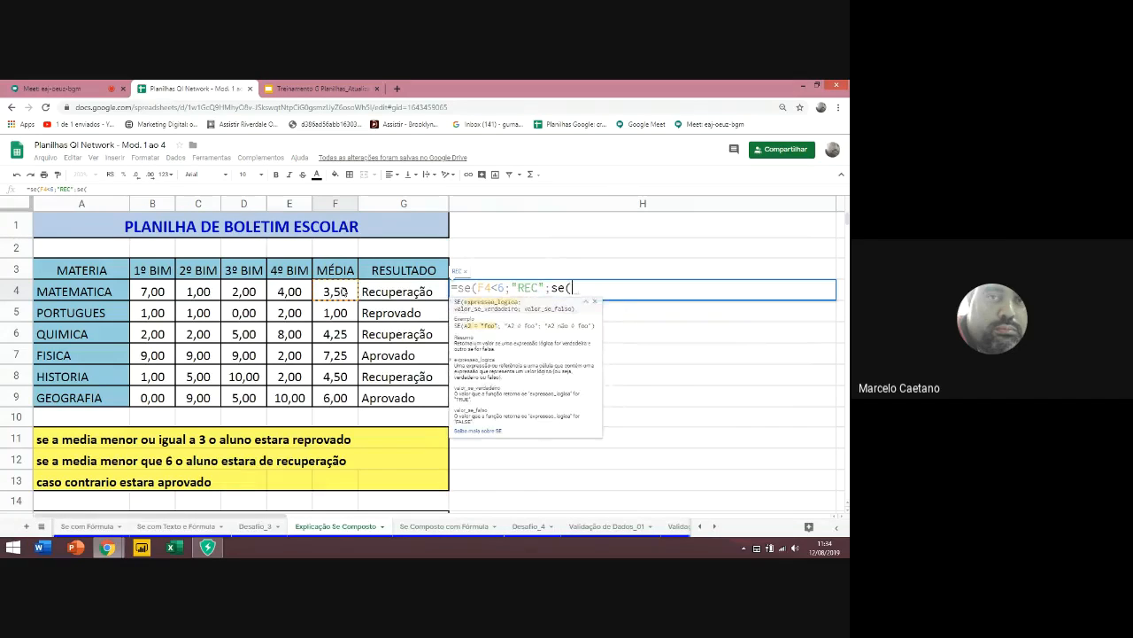
{"action": "left_click", "coordinate": [340, 290]}
{"action": "type", "text": "<"}
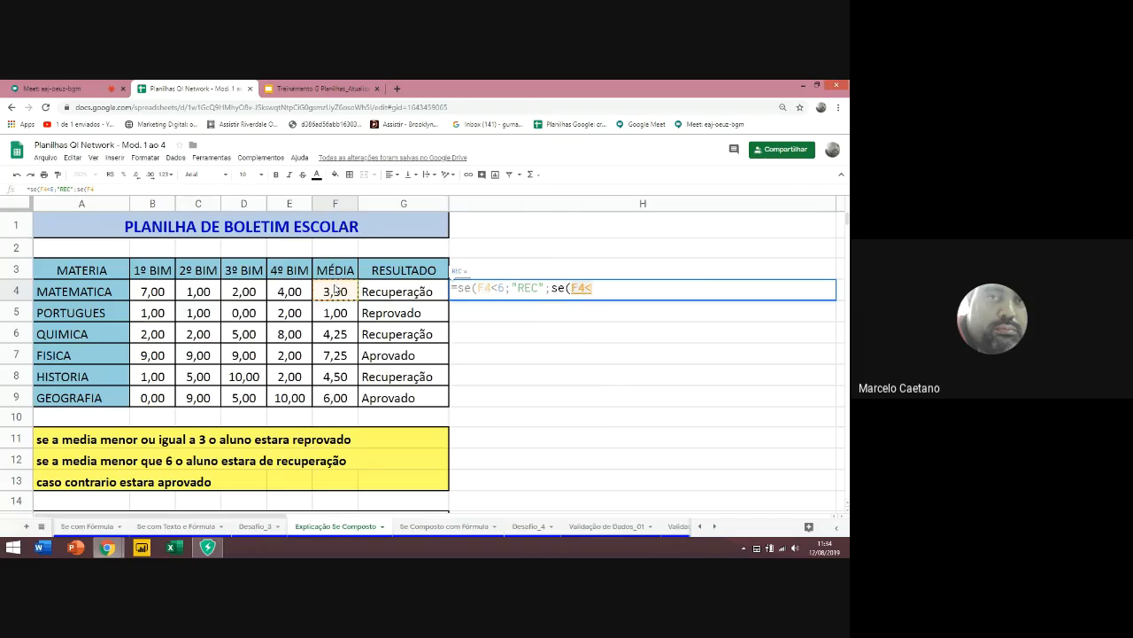
{"action": "type", "text": "3;"}
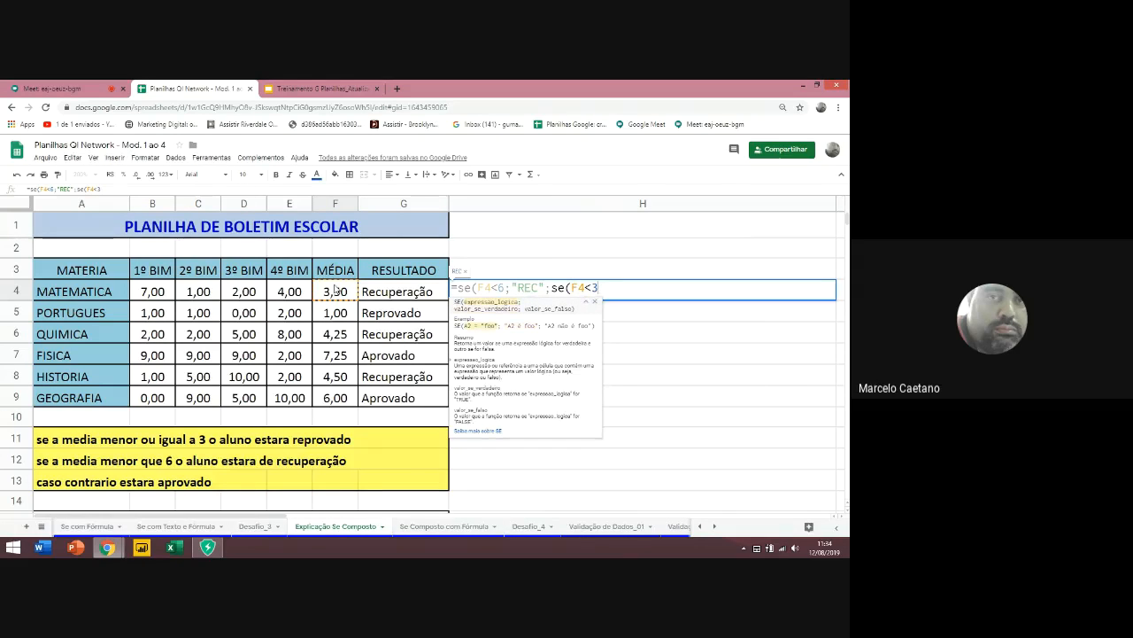
{"action": "key", "text": "BackSpace"}
{"action": "key", "text": "BackSpace"}
{"action": "type", "text": "=3;\"RE"}
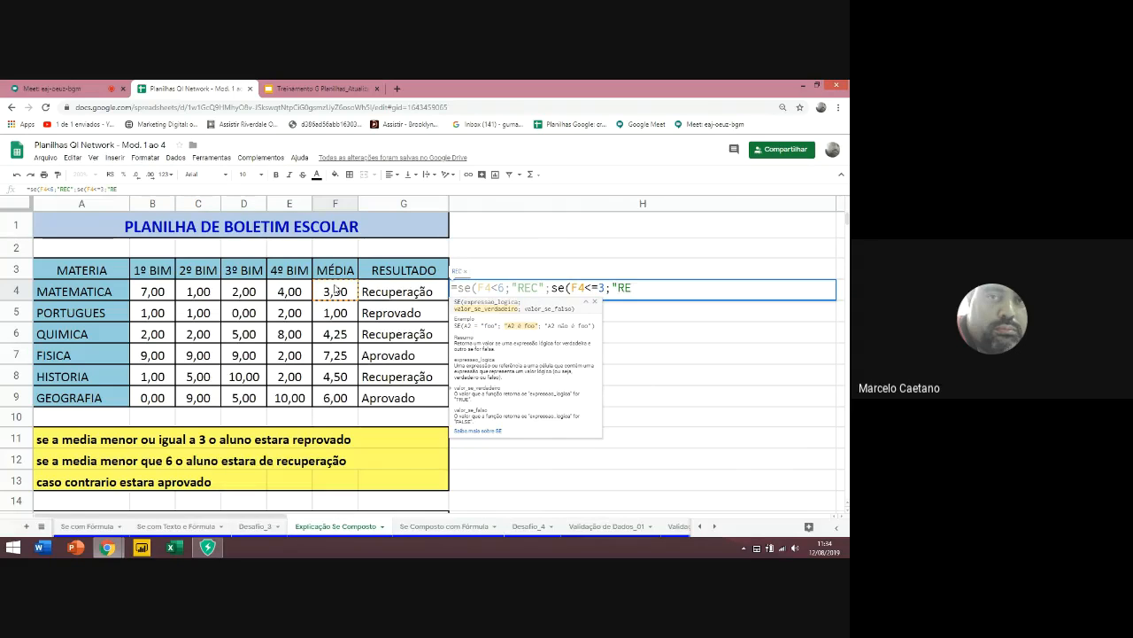
{"action": "type", "text": "P\";"}
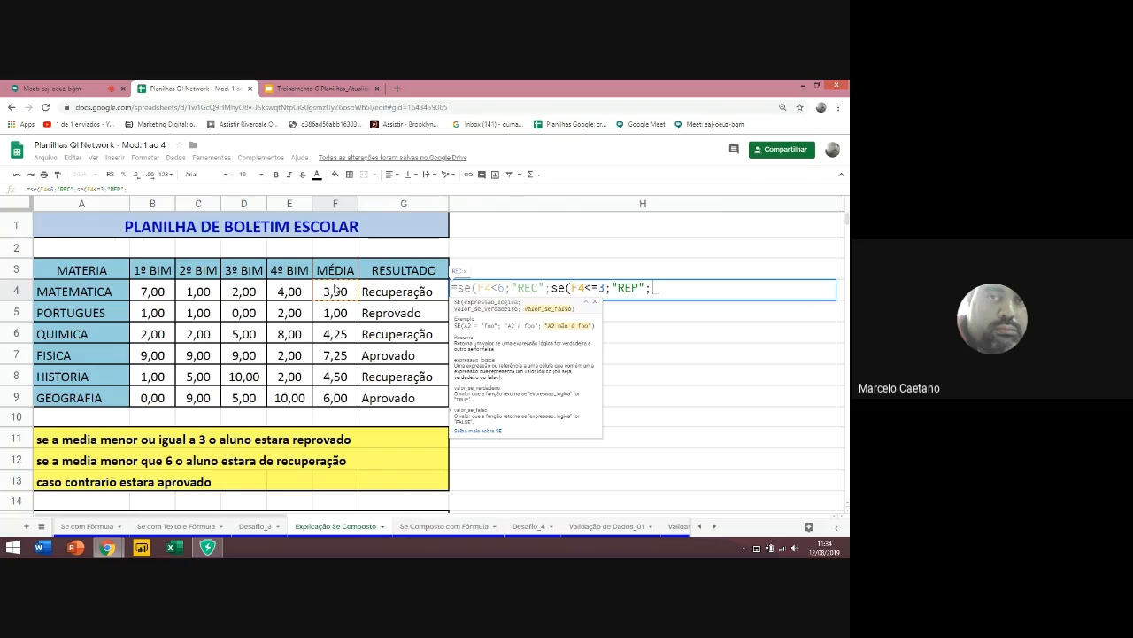
{"action": "type", "text": "\"APR"}
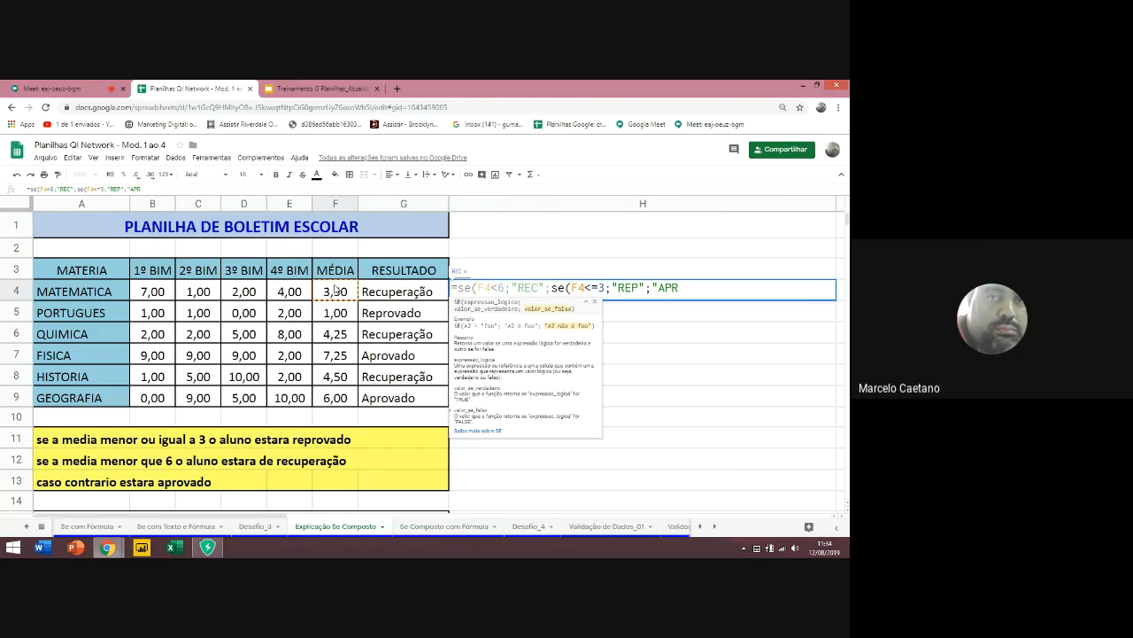
{"action": "type", "text": "\"))"}
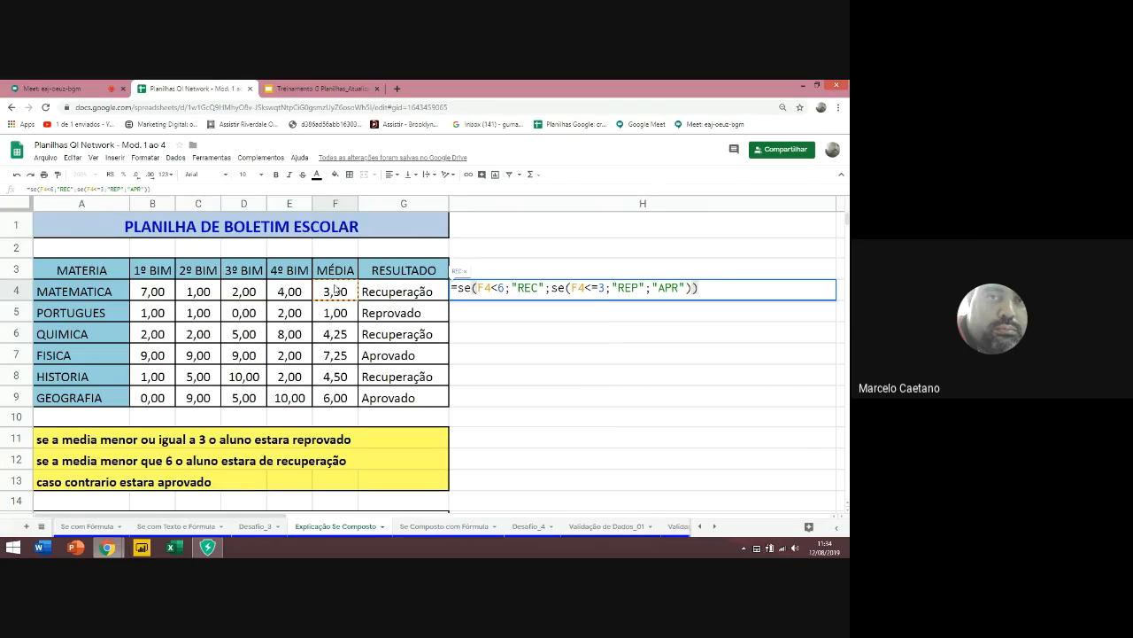
{"action": "key", "text": "Return"}
Fill the alternative SE formula from H4 down to H9 for the remaining subjects
{"action": "left_click", "coordinate": [726, 296]}
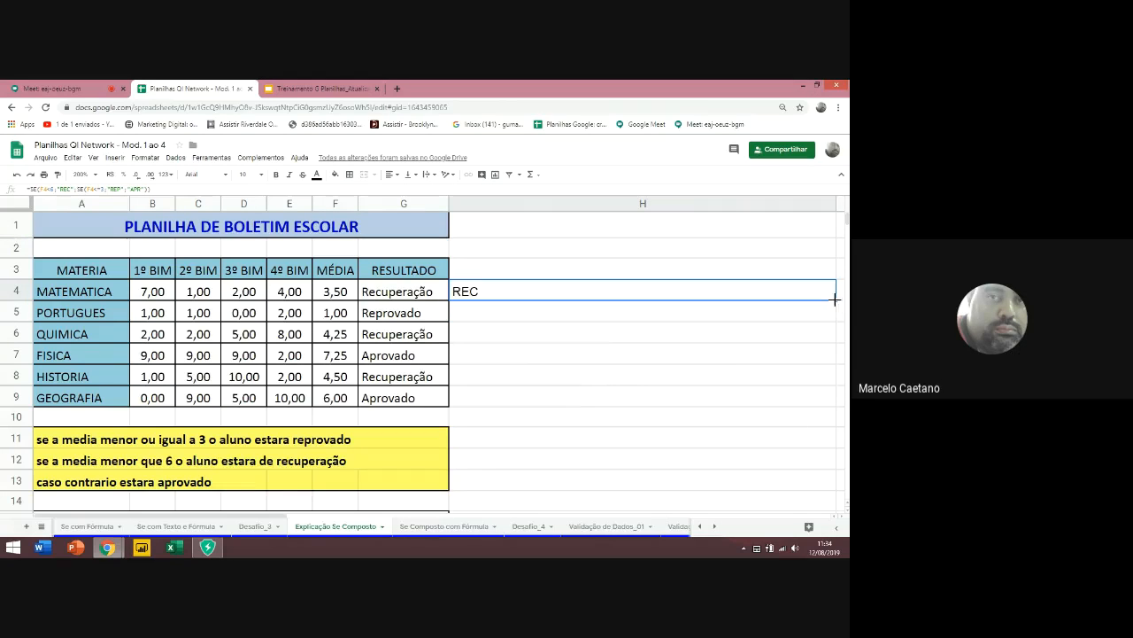
{"action": "left_click_drag", "start_coordinate": [829, 386], "coordinate": [827, 403]}
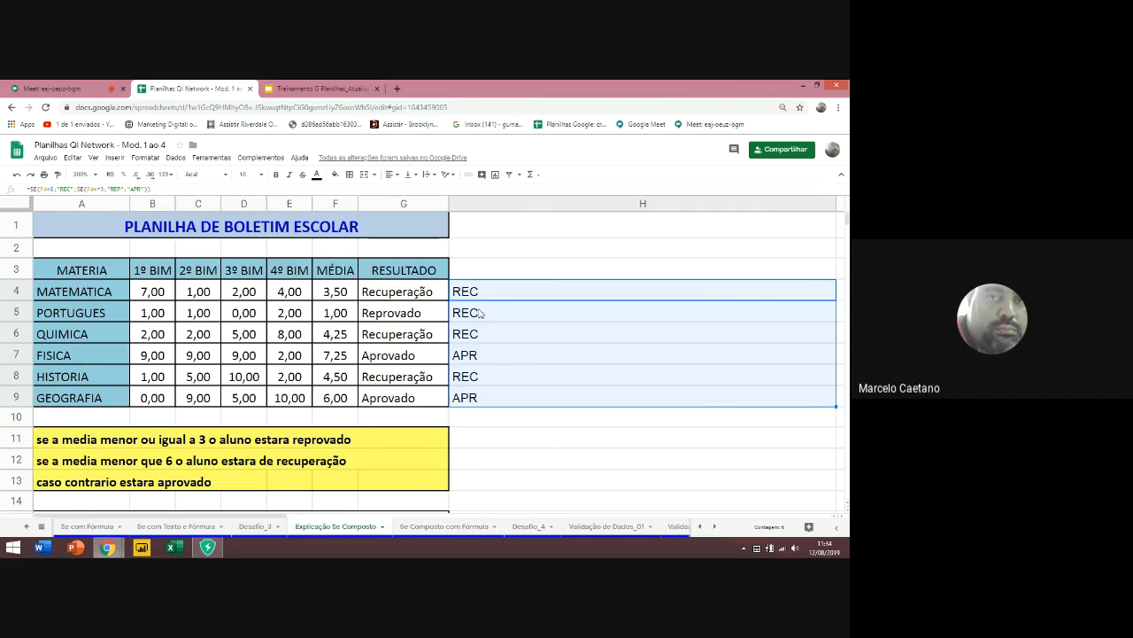
{"action": "right_click", "coordinate": [401, 316]}
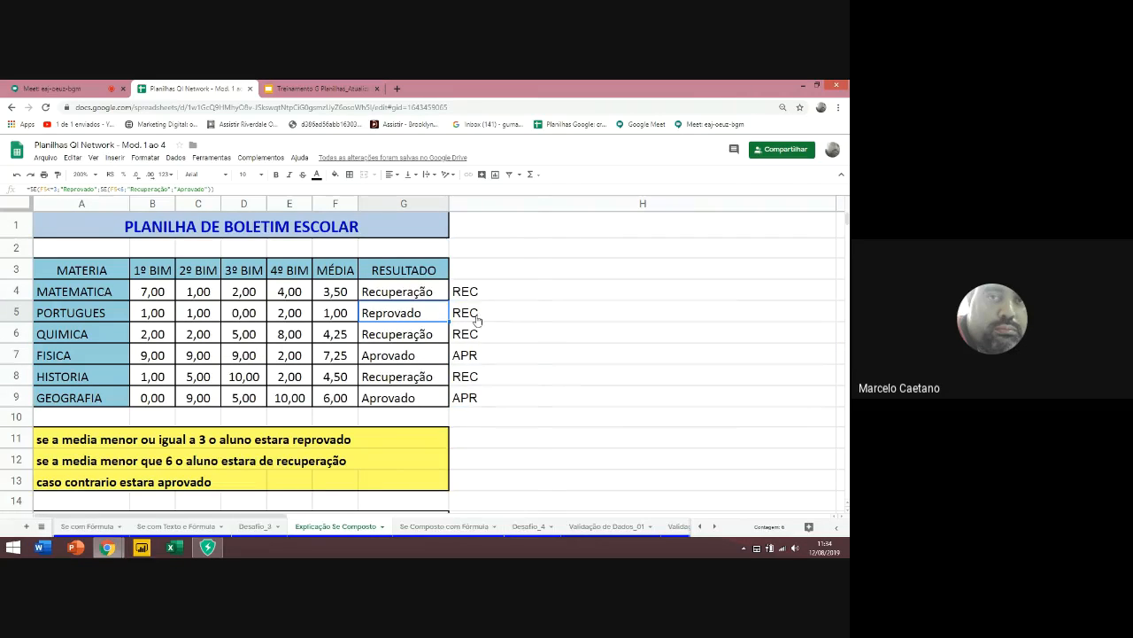
Set all four bimester grades of QUIMICA in B6:E6 to 1
{"action": "left_click", "coordinate": [151, 340]}
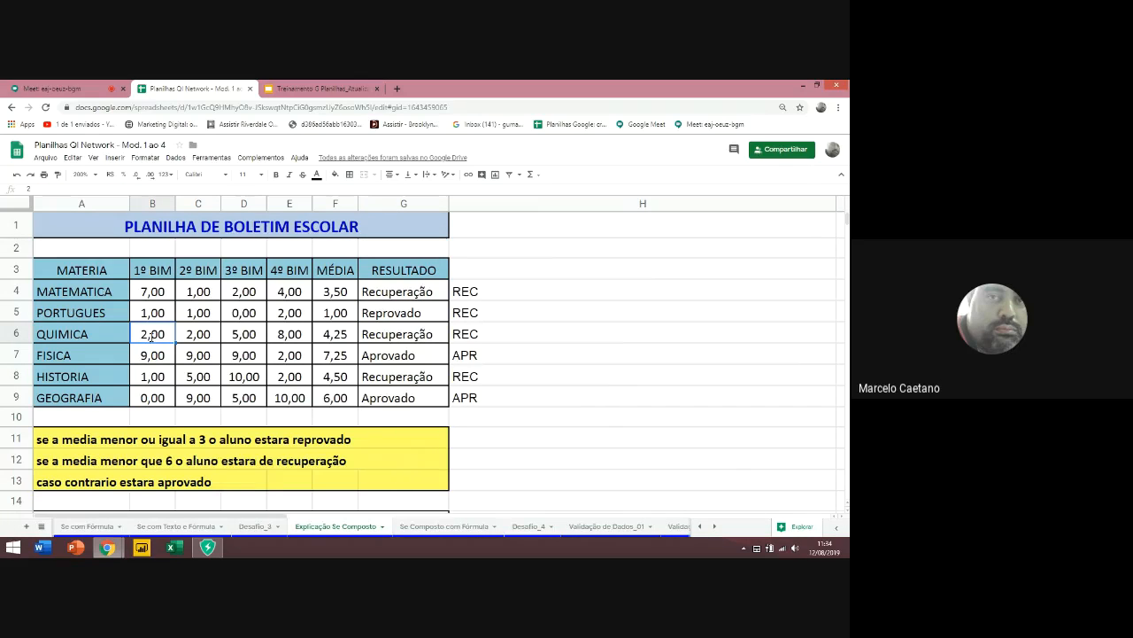
{"action": "type", "text": "1"}
{"action": "key", "text": "Tab"}
{"action": "type", "text": "1"}
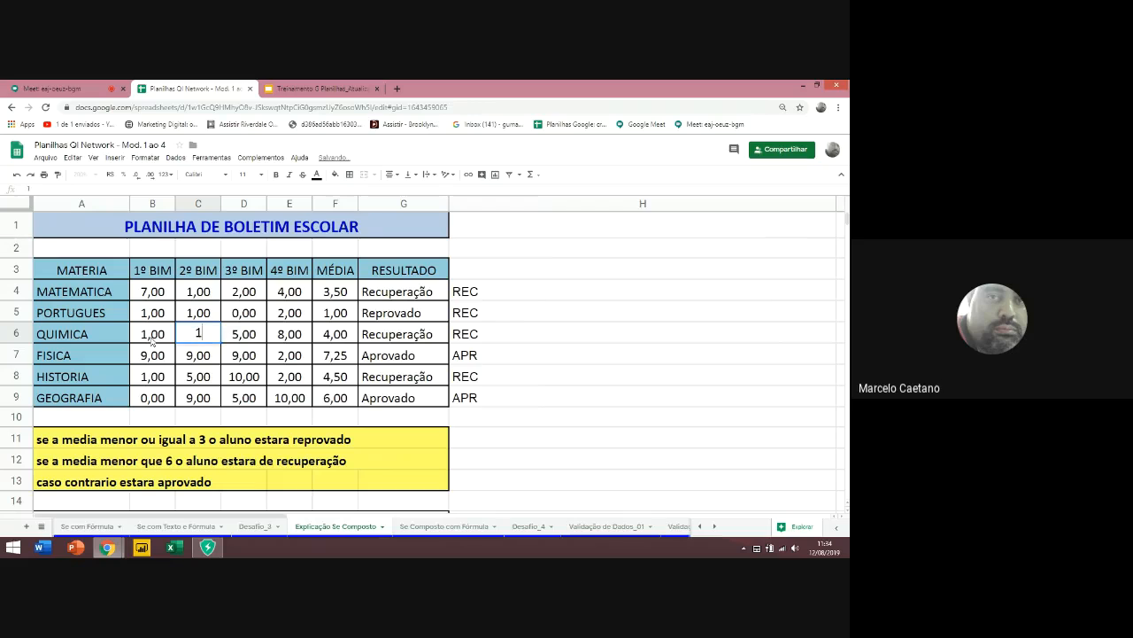
{"action": "key", "text": "Tab"}
{"action": "type", "text": "1"}
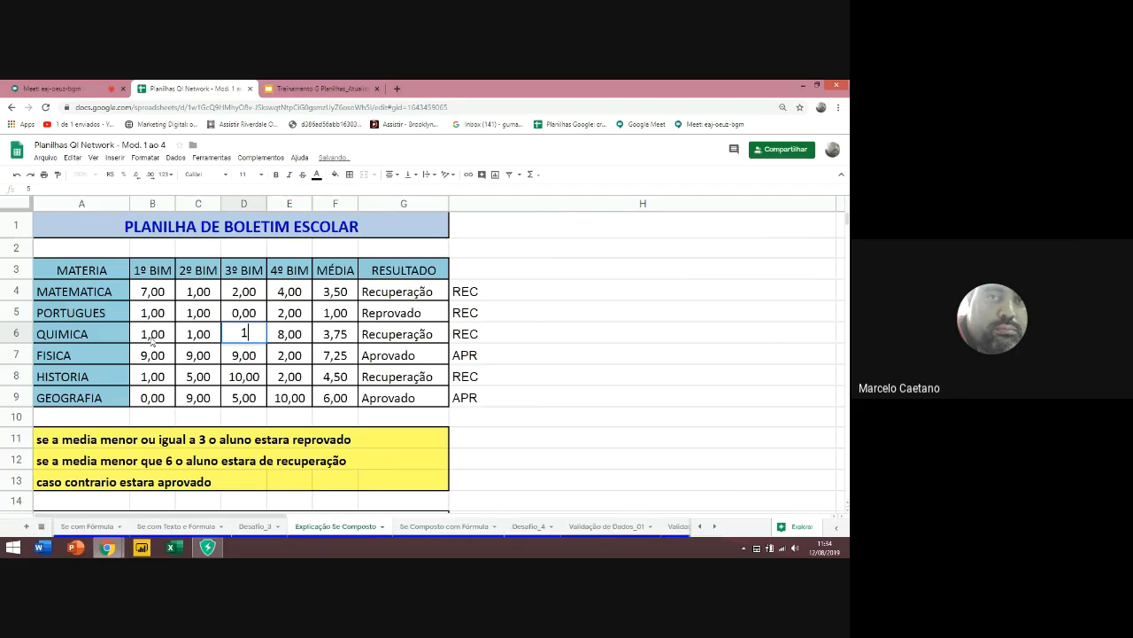
{"action": "key", "text": "Tab"}
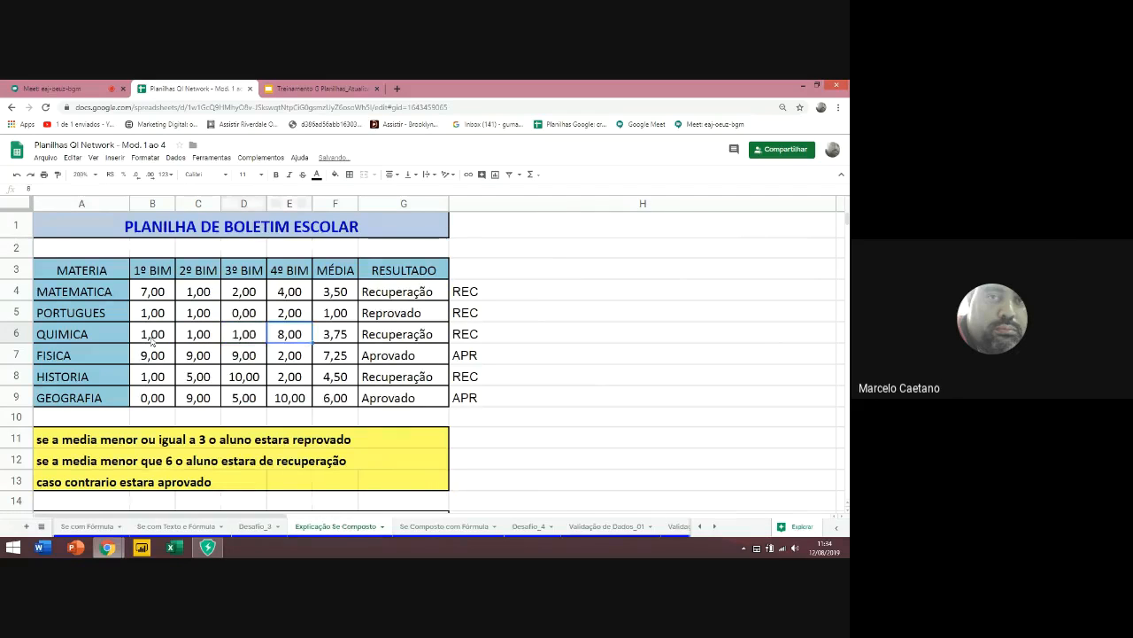
{"action": "type", "text": "1"}
{"action": "key", "text": "Tab"}
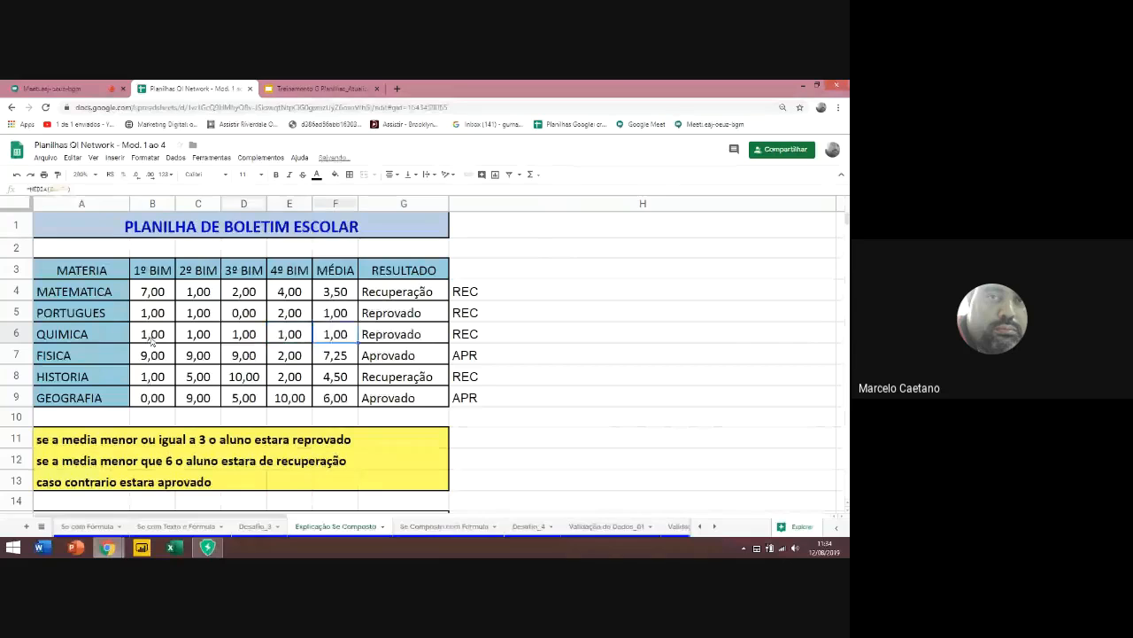
{"action": "key", "text": "Tab"}
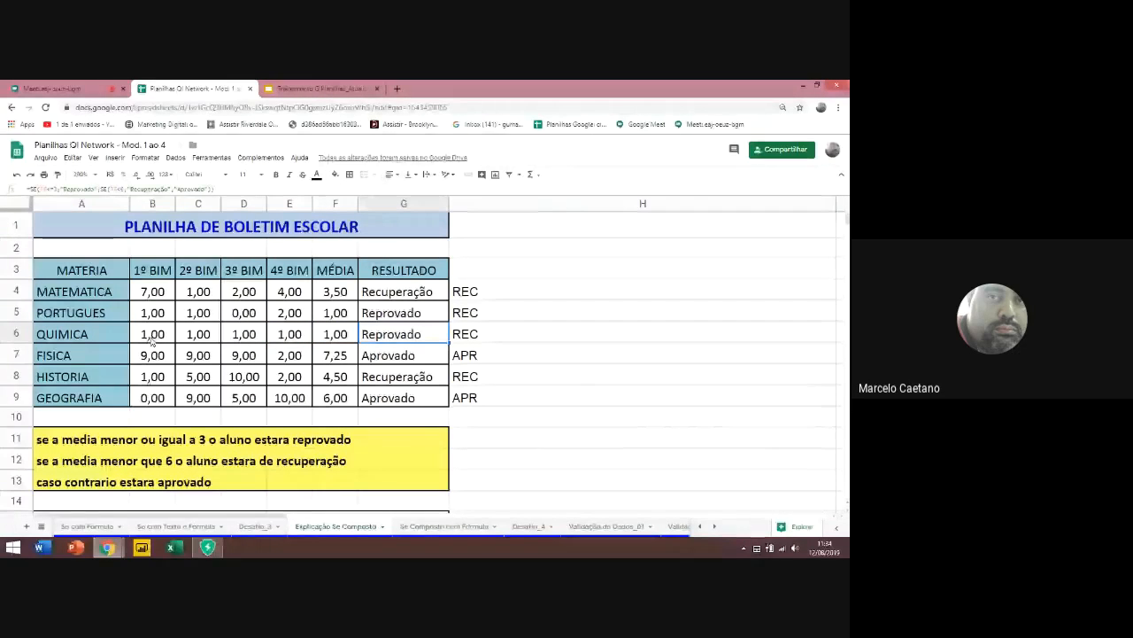
Go through the cells in columns G and H to compare the two formulas' results for each subject
{"action": "key", "text": "Up"}
{"action": "key", "text": "Right"}
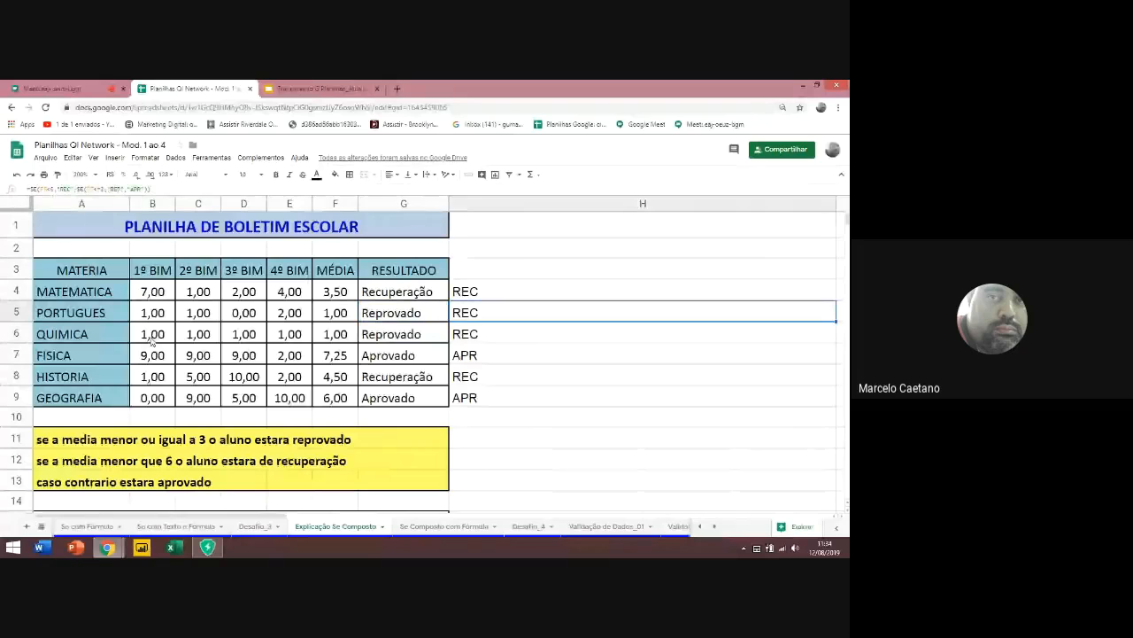
{"action": "key", "text": "Up"}
{"action": "key", "text": "Down"}
{"action": "key", "text": "Down"}
{"action": "key", "text": "Down"}
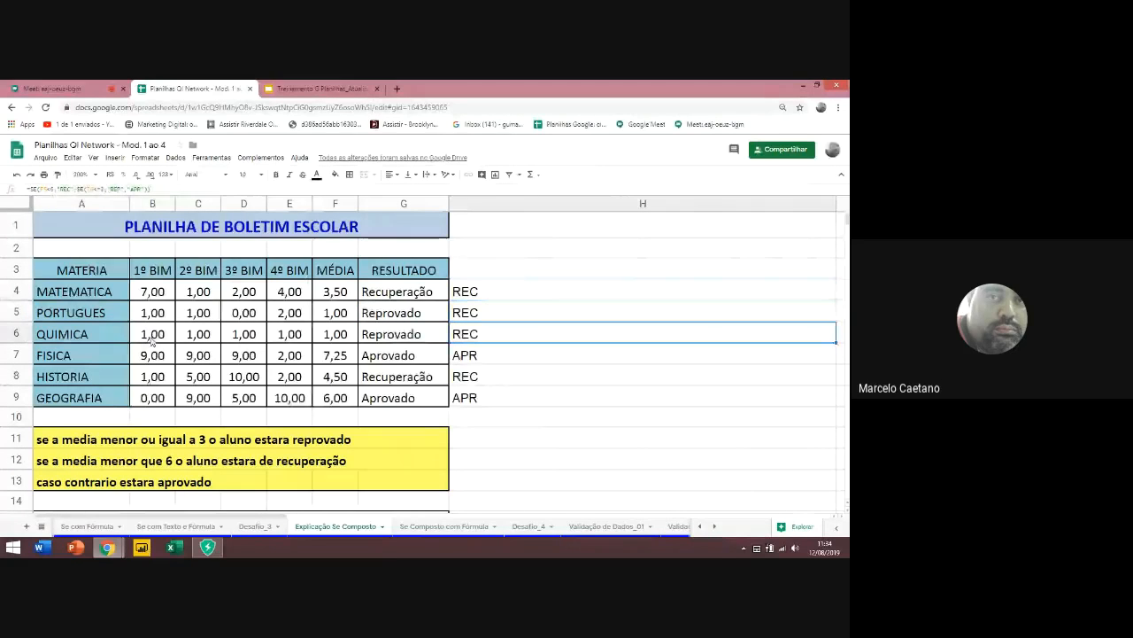
{"action": "key", "text": "Up"}
{"action": "key", "text": "Up"}
{"action": "key", "text": "Up"}
{"action": "key", "text": "Up"}
{"action": "key", "text": "Down"}
{"action": "key", "text": "Down"}
{"action": "key", "text": "Down"}
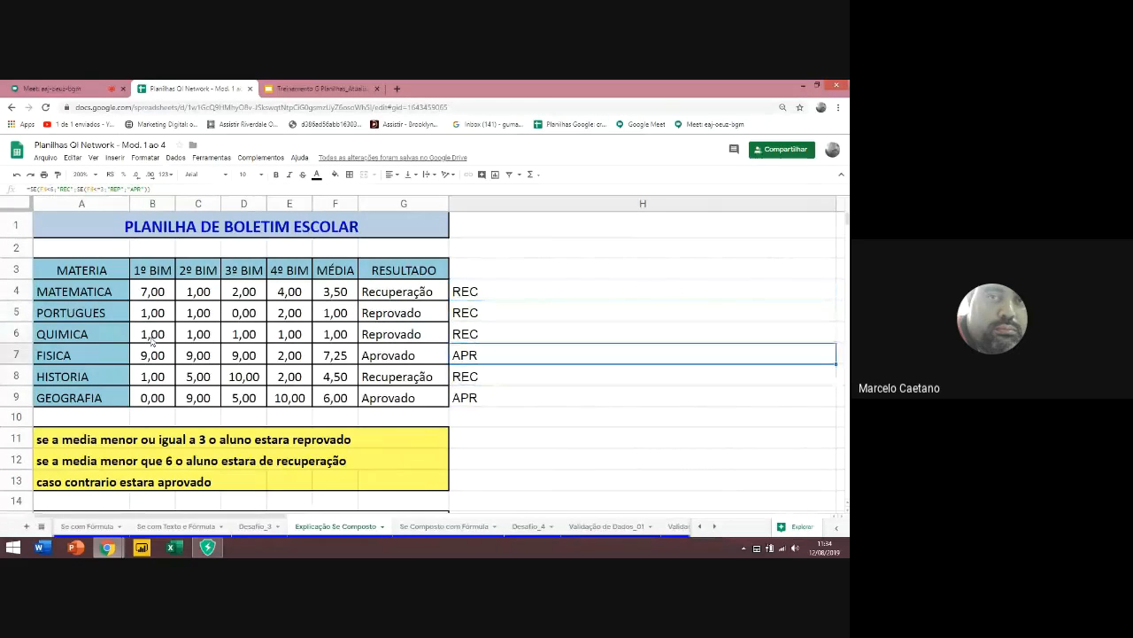
{"action": "key", "text": "Up"}
{"action": "key", "text": "Up"}
{"action": "key", "text": "Down"}
{"action": "key", "text": "Up"}
{"action": "key", "text": "Up"}
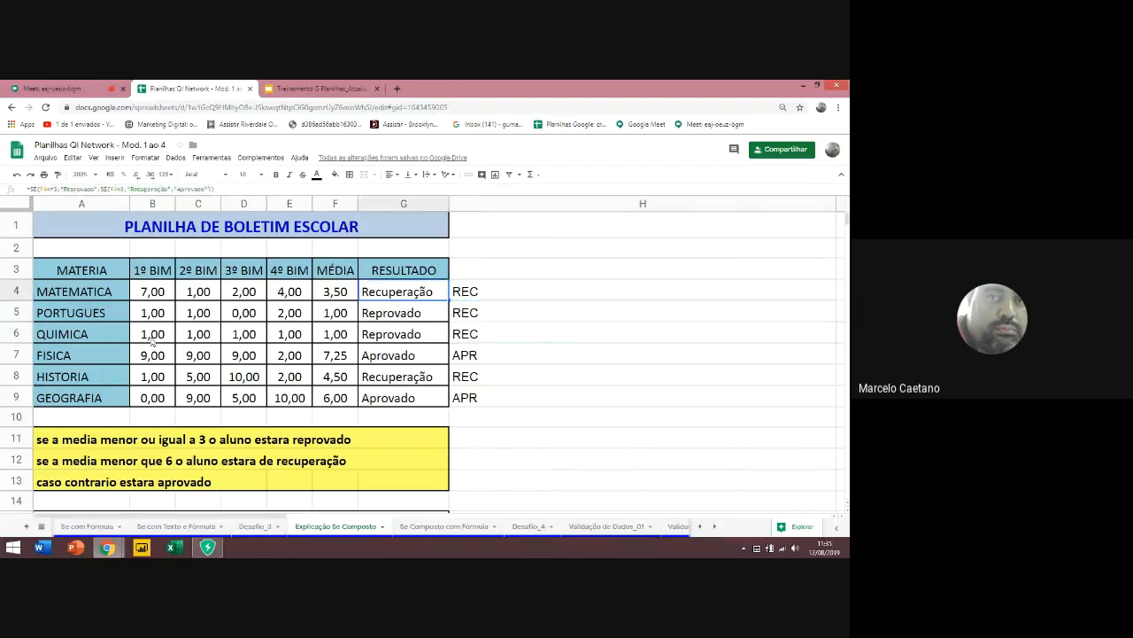
{"action": "key", "text": "Down"}
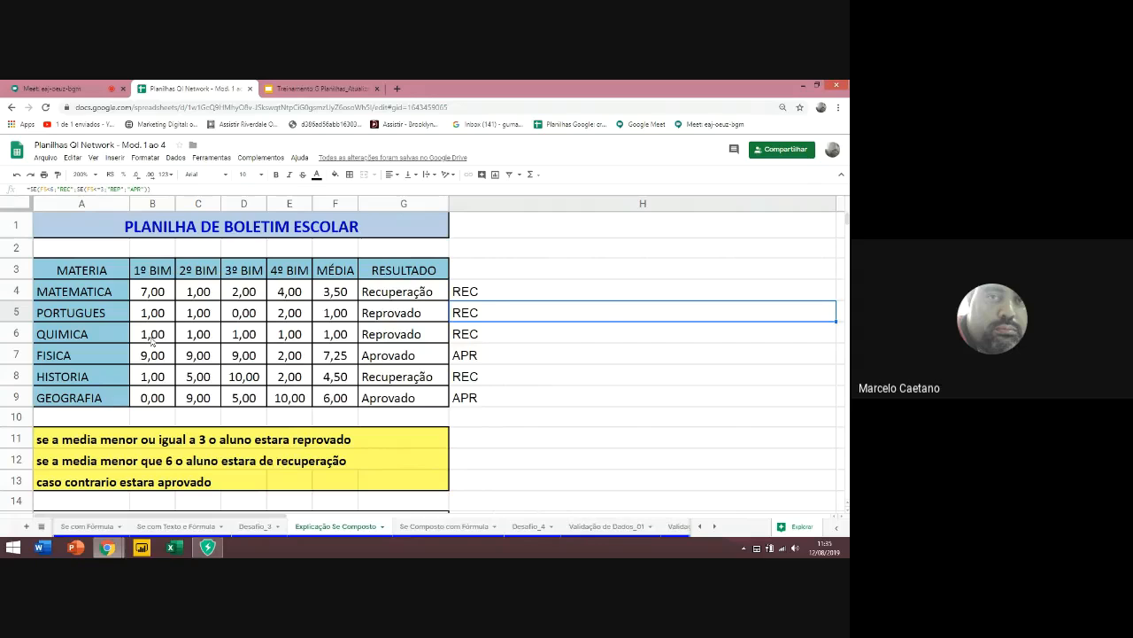
Open the PORTUGUES formula in H5 to examine its order of conditions, and leave it unchanged
{"action": "key", "text": "F2"}
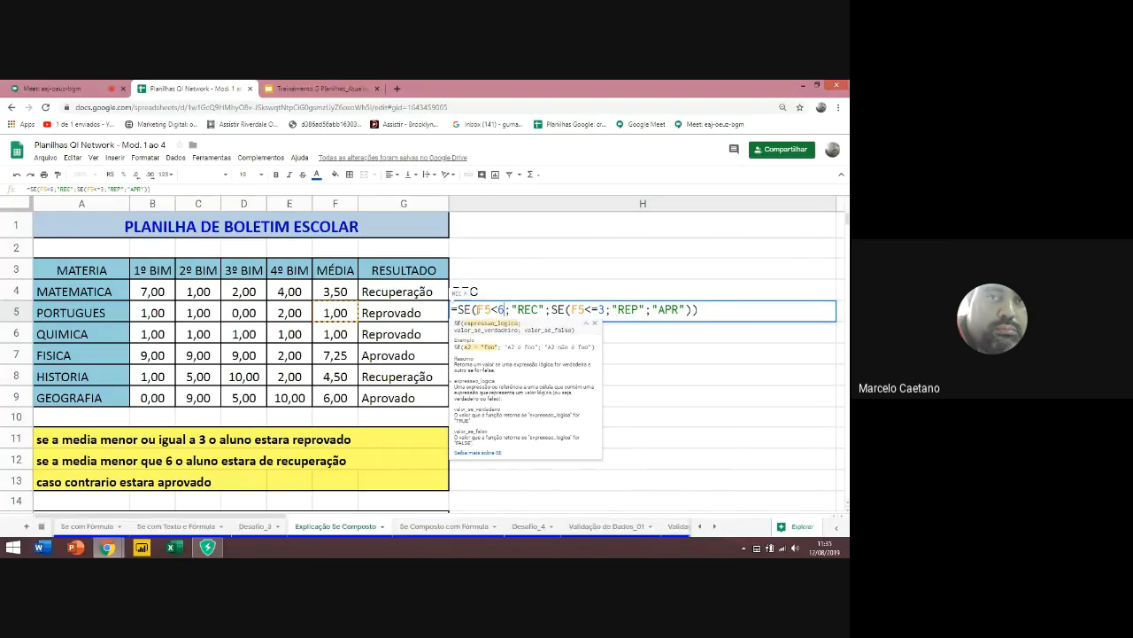
{"action": "left_click_drag", "start_coordinate": [457, 310], "coordinate": [699, 310]}
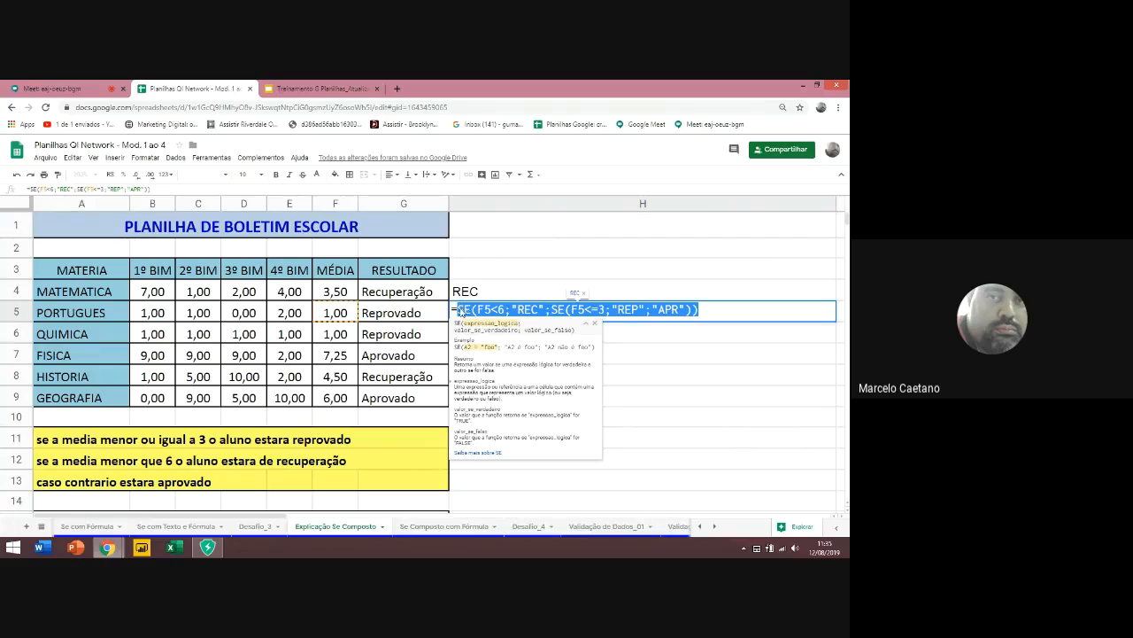
{"action": "key", "text": "Return"}
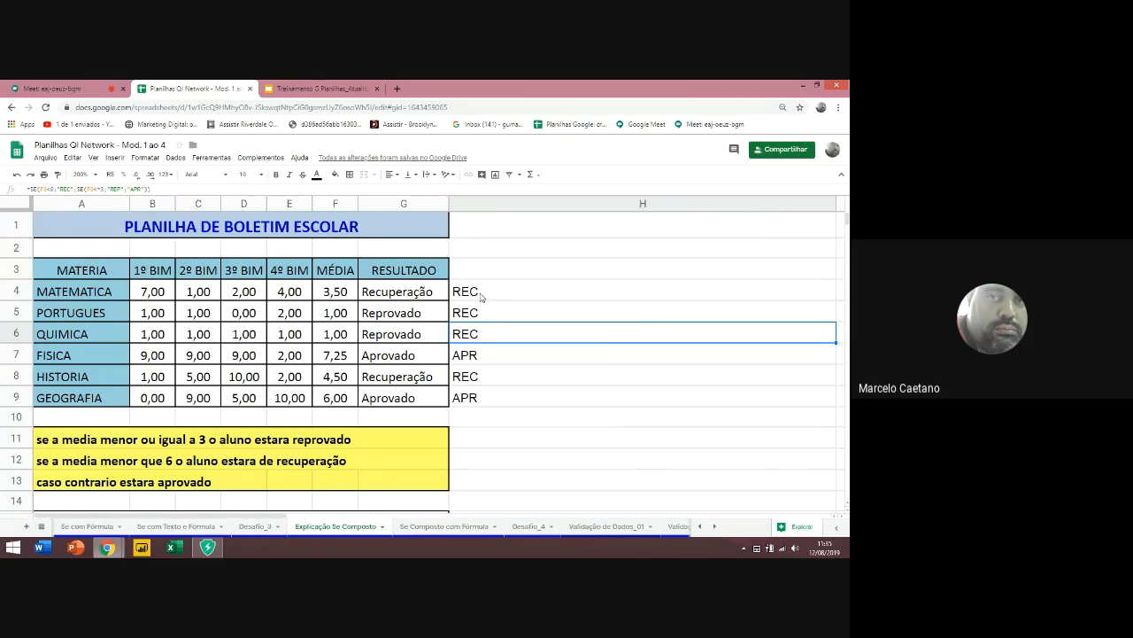
Clear the alternative formulas from H4:H9 and narrow column H to a width similar to its neighbouring columns
{"action": "left_click", "coordinate": [480, 295]}
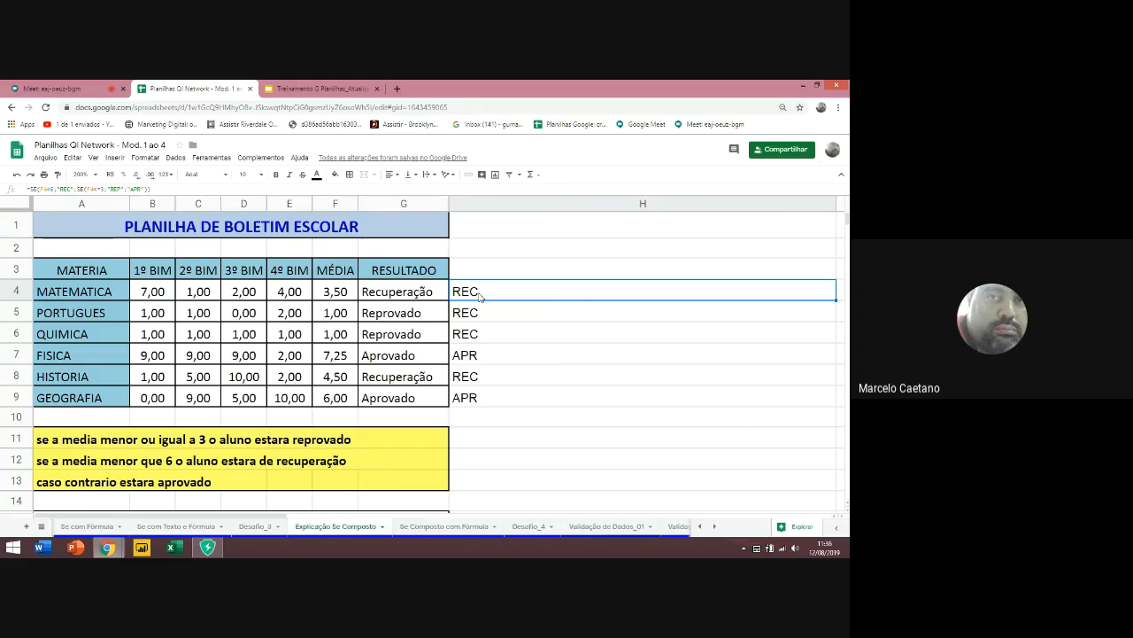
{"action": "key", "text": "ctrl+shift+Down"}
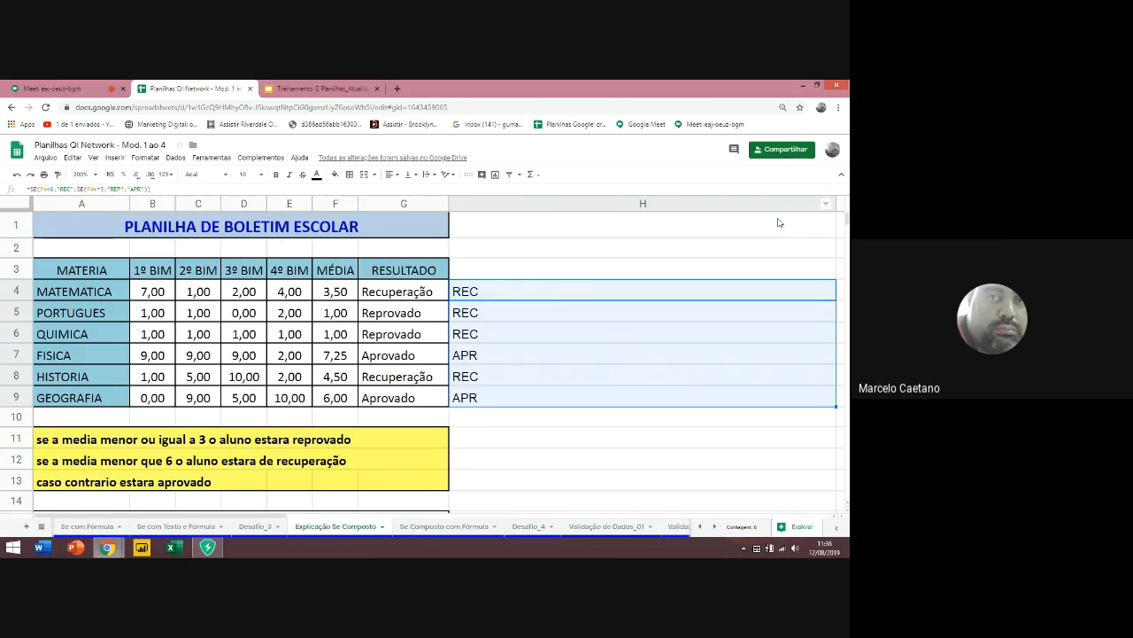
{"action": "key", "text": "Delete"}
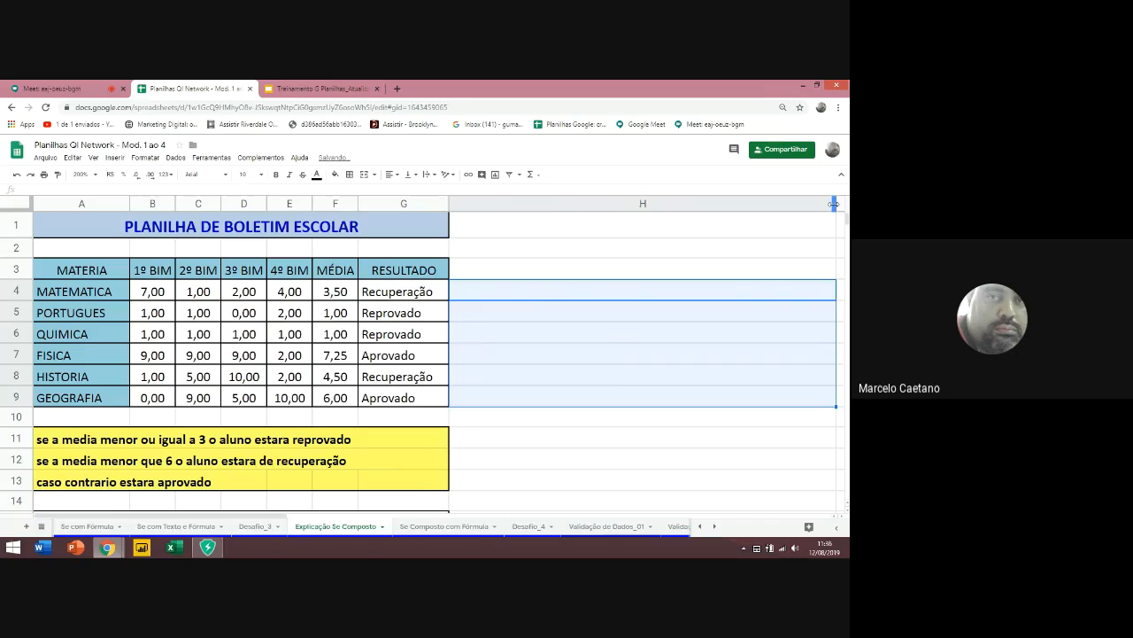
{"action": "left_click_drag", "start_coordinate": [833, 204], "coordinate": [532, 204]}
{"action": "left_click_drag", "start_coordinate": [640, 394], "coordinate": [641, 375]}
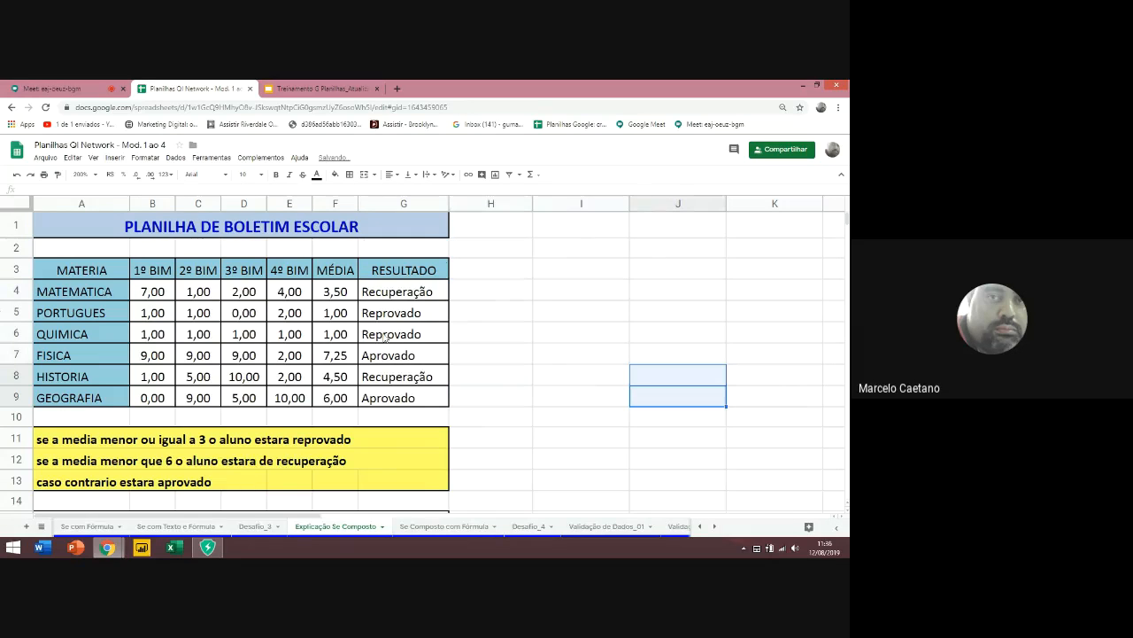
Switch to the Google Meet call, look over the participant list, and close it again
{"action": "left_click", "coordinate": [53, 88]}
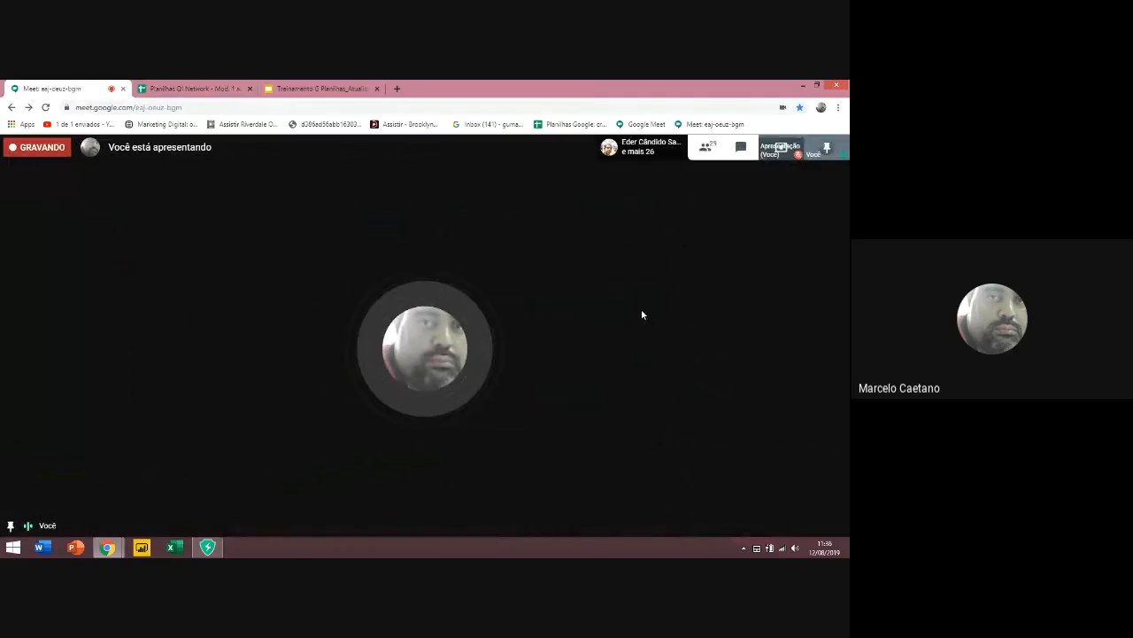
{"action": "left_click", "coordinate": [706, 149]}
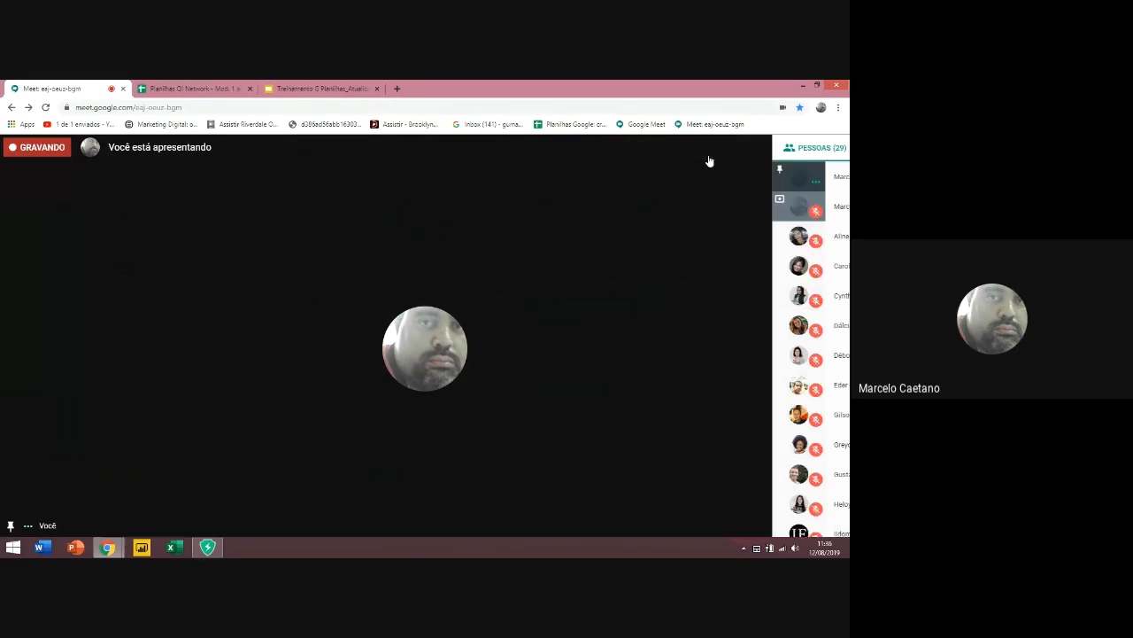
{"action": "right_click", "coordinate": [788, 314]}
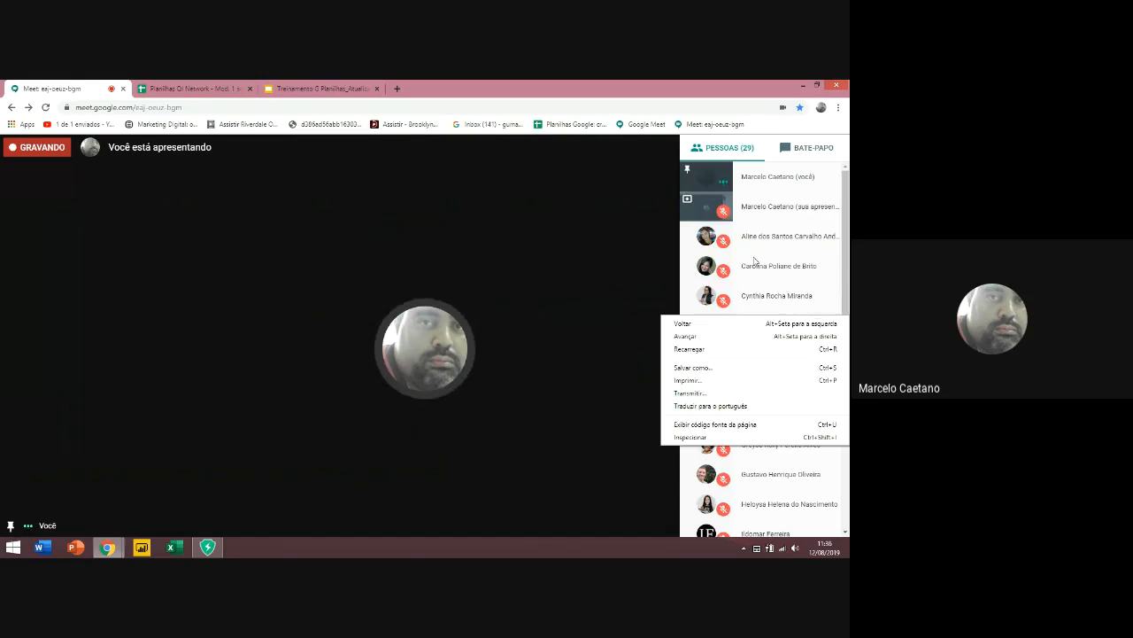
{"action": "left_click", "coordinate": [632, 248]}
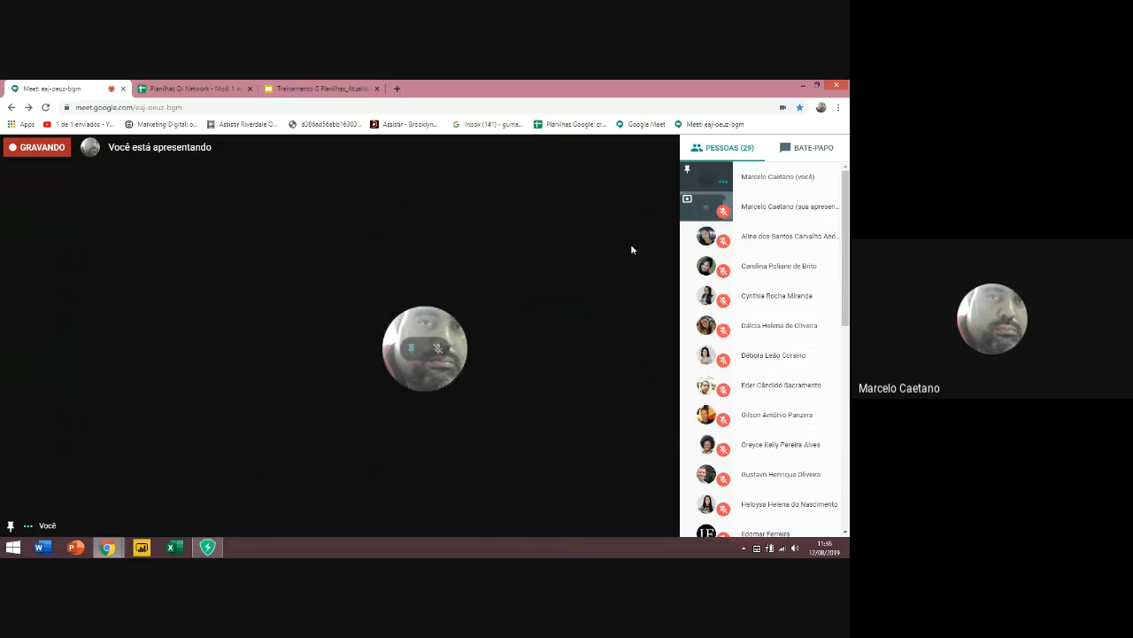
{"action": "right_click", "coordinate": [516, 228]}
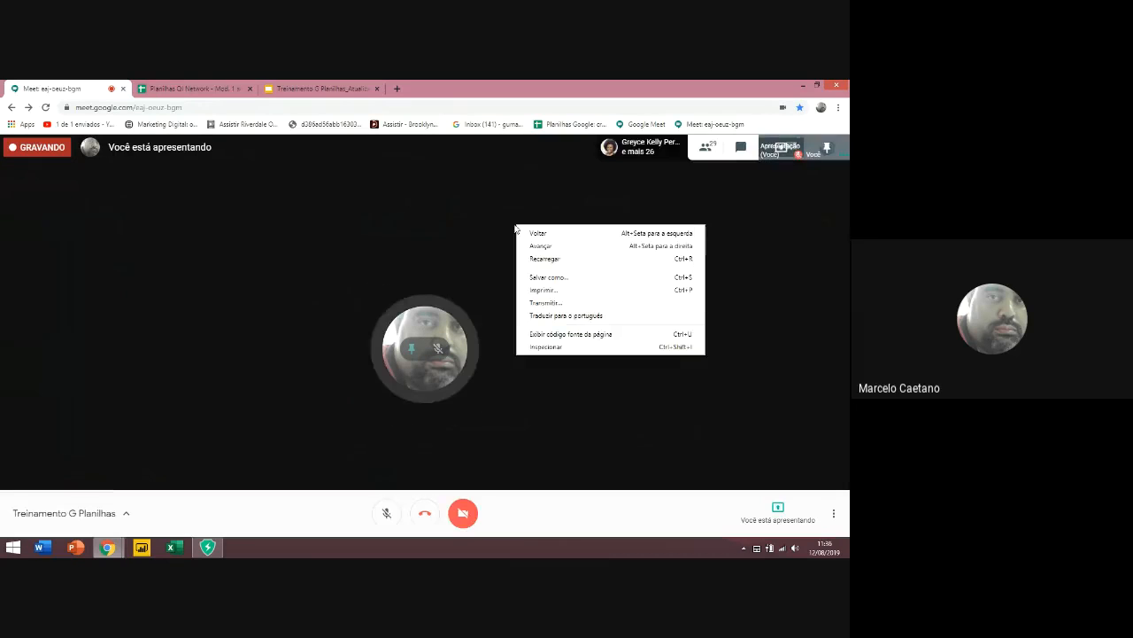
{"action": "left_click", "coordinate": [500, 204]}
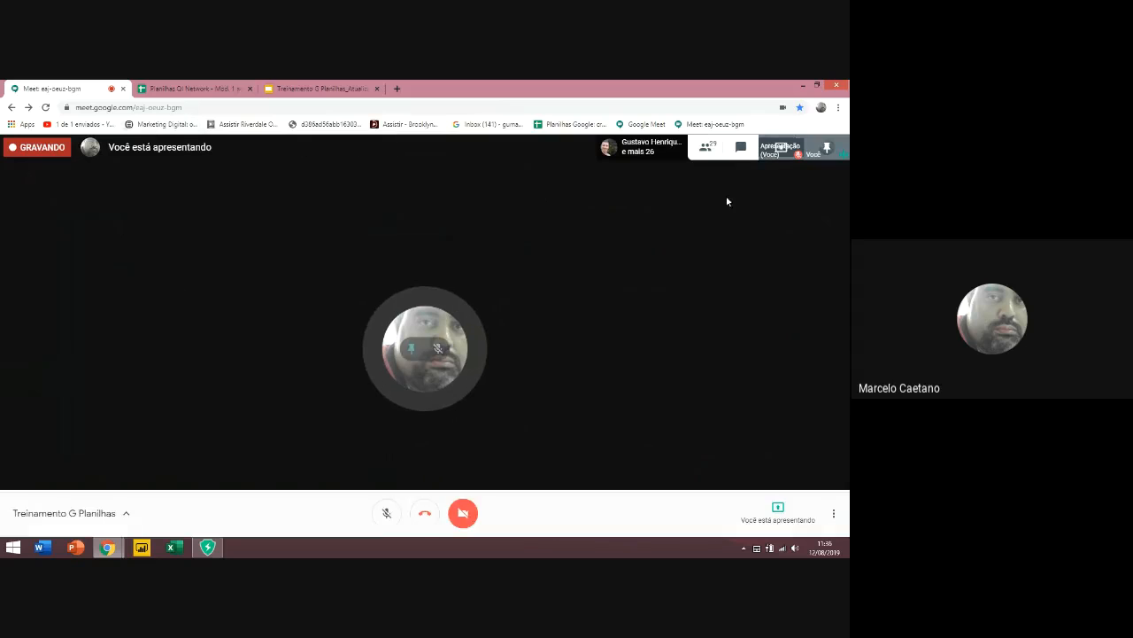
Look over the Meet call's participant list and its chat messages
{"action": "left_click", "coordinate": [651, 156]}
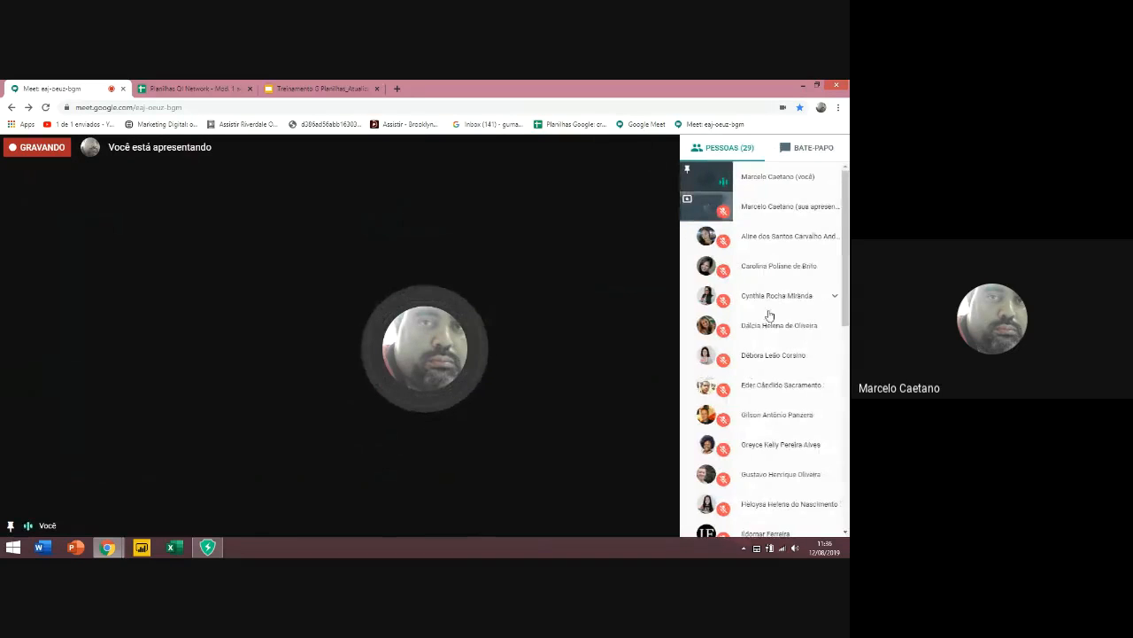
{"action": "scroll", "coordinate": [731, 314], "scroll_direction": "down", "scroll_amount": 1}
{"action": "left_click", "coordinate": [804, 152]}
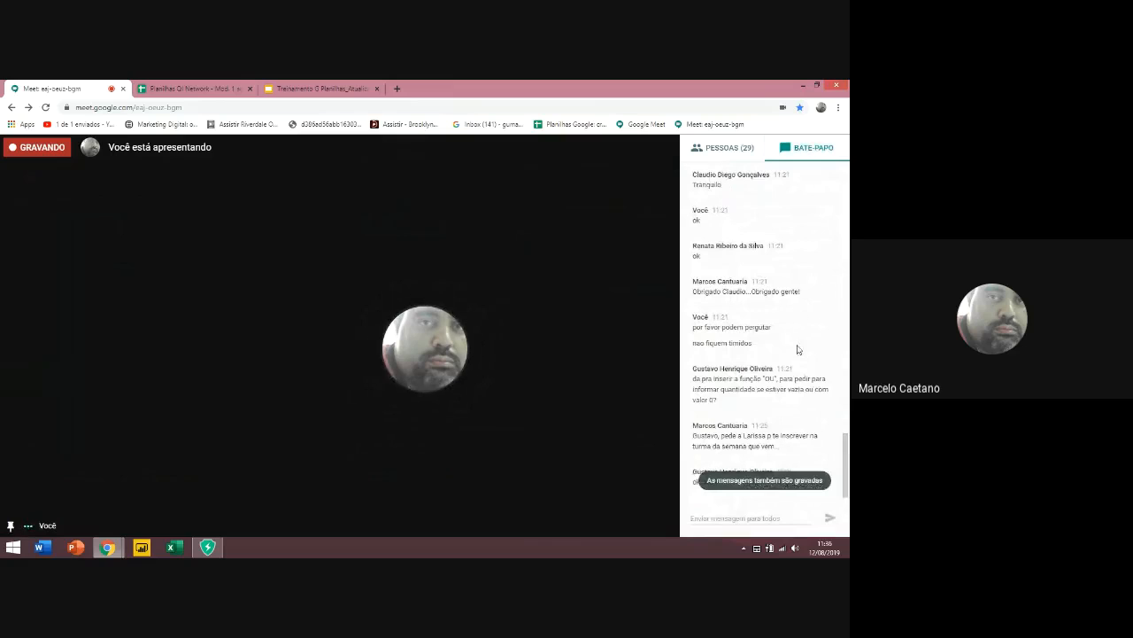
Return to the Planilhas QI Network spreadsheet and go to the Validação de Dados_01 sheet
{"action": "left_click", "coordinate": [204, 87]}
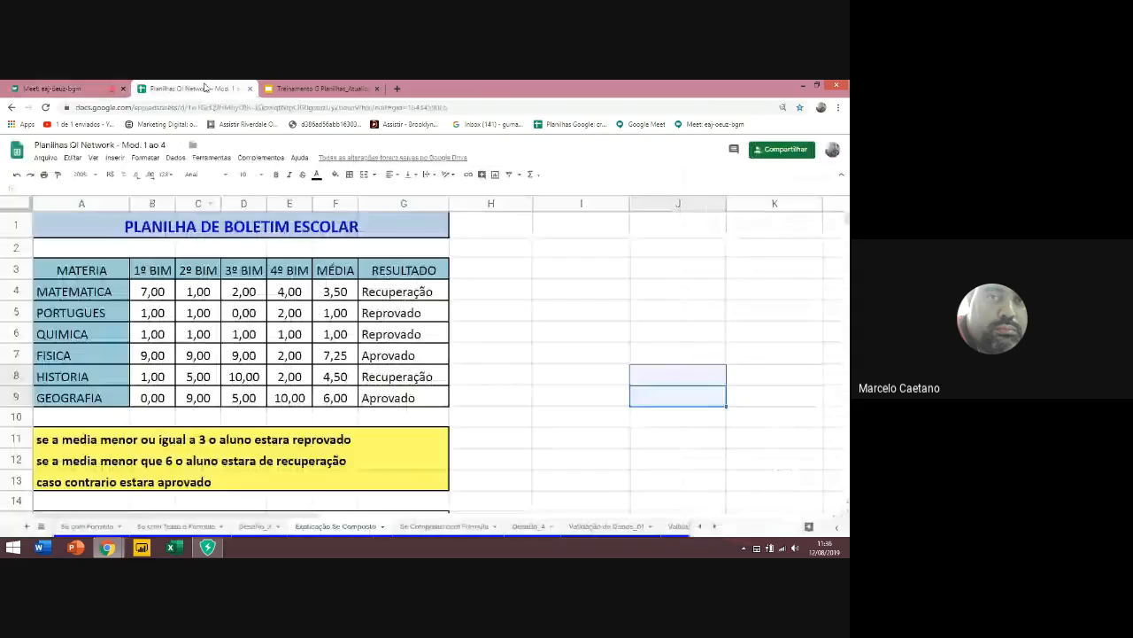
{"action": "left_click", "coordinate": [838, 481]}
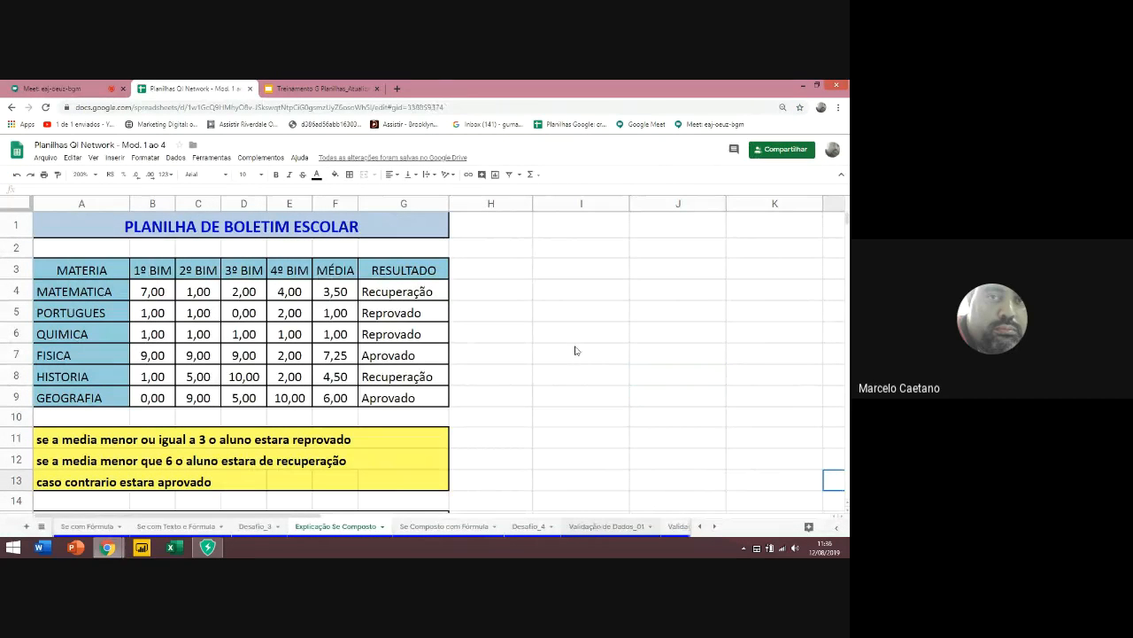
{"action": "key", "text": "ctrl+shift+Page_Down"}
{"action": "key", "text": "ctrl+shift+Page_Down"}
{"action": "key", "text": "ctrl+shift+Page_Down"}
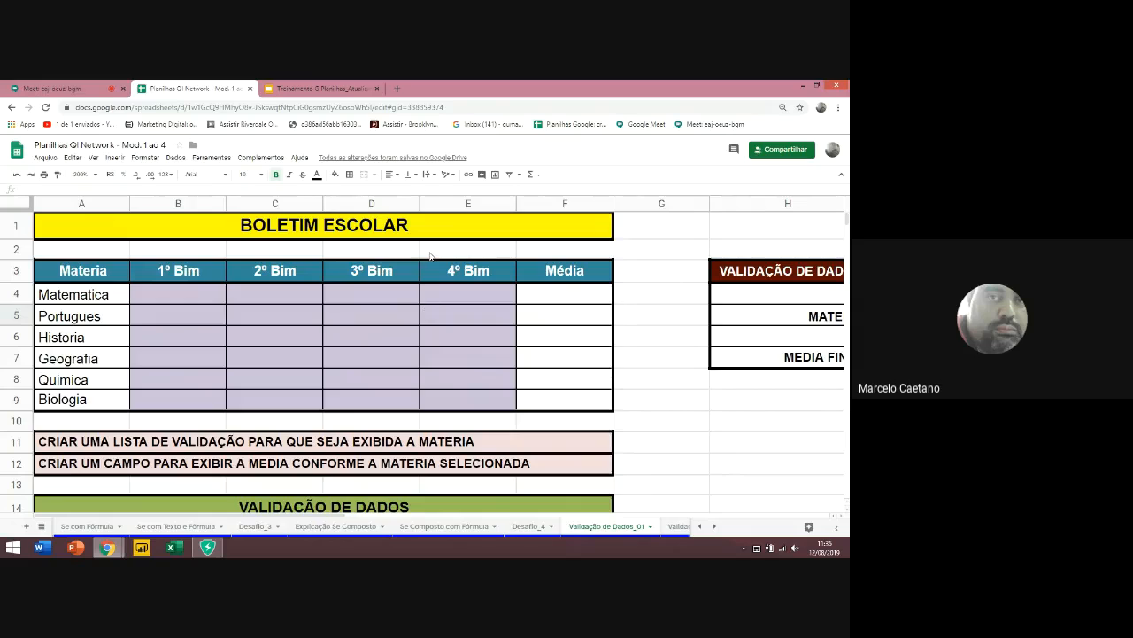
Select the bimester grade cells B4:E9 and open the data validation settings for them
{"action": "left_click", "coordinate": [175, 298]}
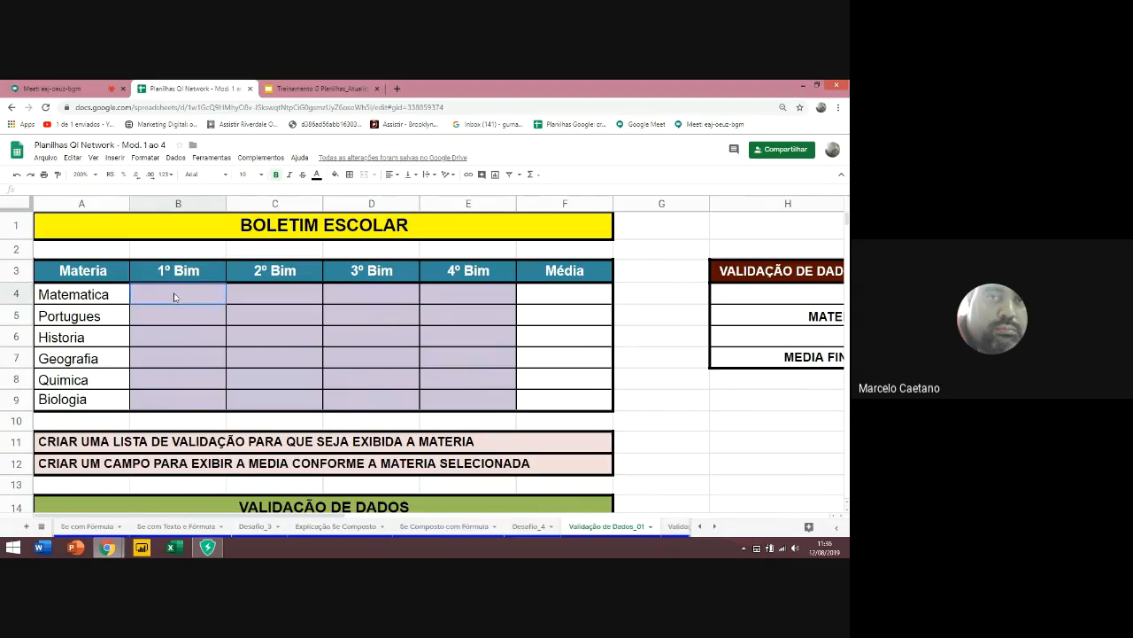
{"action": "left_click_drag", "start_coordinate": [175, 298], "coordinate": [470, 394]}
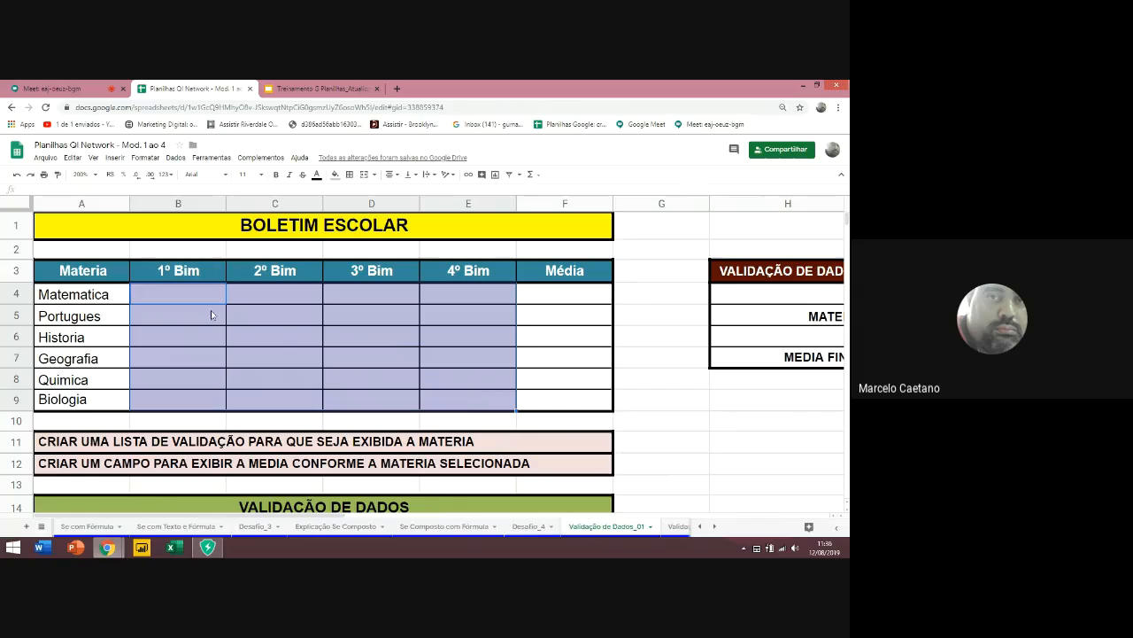
{"action": "left_click_drag", "start_coordinate": [210, 297], "coordinate": [481, 398]}
{"action": "left_click_drag", "start_coordinate": [200, 290], "coordinate": [472, 400]}
{"action": "left_click", "coordinate": [210, 298]}
{"action": "left_click_drag", "start_coordinate": [194, 293], "coordinate": [491, 401]}
{"action": "left_click", "coordinate": [174, 159]}
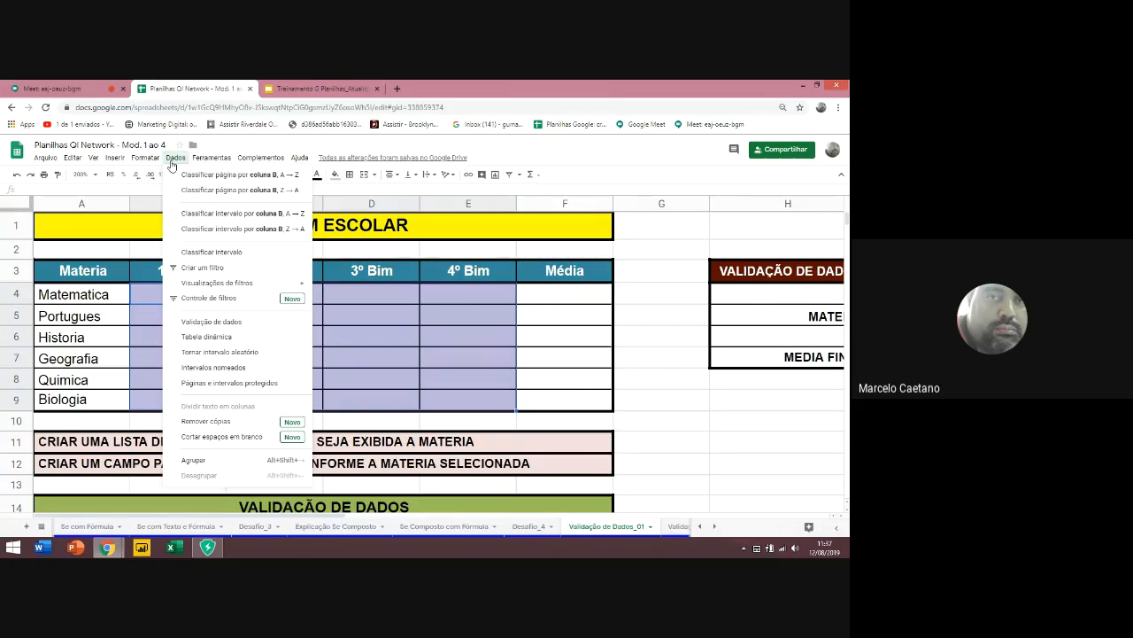
{"action": "left_click", "coordinate": [222, 322]}
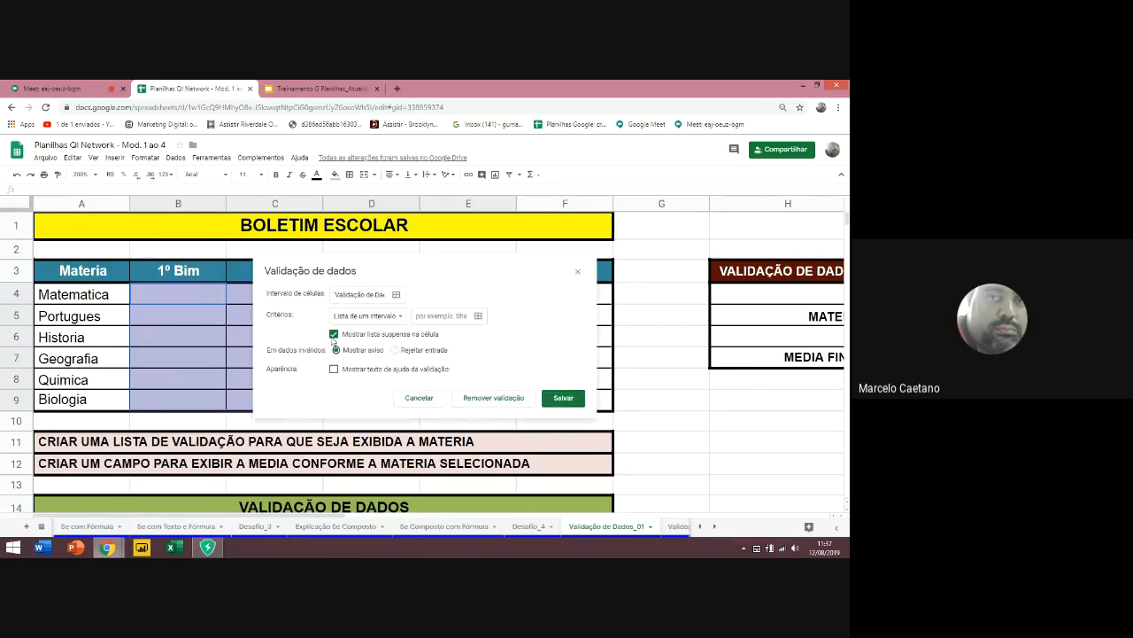
Clear the validation's cell range and reselect the grade cells B4:E9 on the sheet as its range
{"action": "left_click_drag", "start_coordinate": [345, 296], "coordinate": [363, 295]}
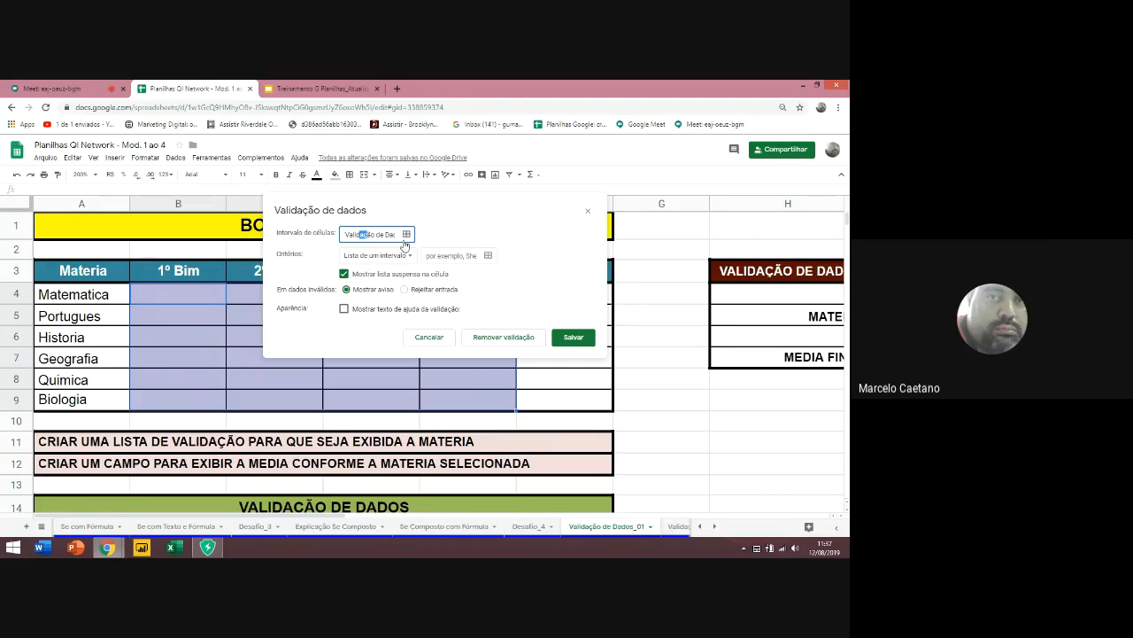
{"action": "left_click", "coordinate": [406, 237]}
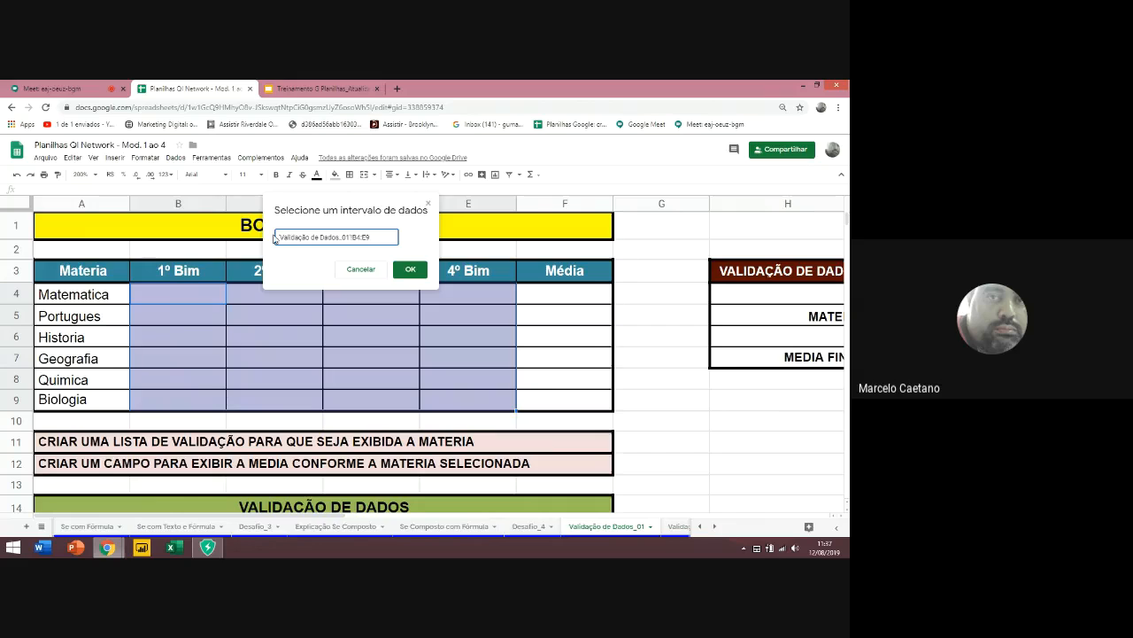
{"action": "left_click_drag", "start_coordinate": [320, 236], "coordinate": [283, 237]}
{"action": "left_click", "coordinate": [397, 237]}
{"action": "key", "text": "BackSpace"}
{"action": "key", "text": "BackSpace"}
{"action": "key", "text": "BackSpace"}
{"action": "key", "text": "BackSpace"}
{"action": "key", "text": "BackSpace"}
{"action": "key", "text": "BackSpace"}
{"action": "key", "text": "BackSpace"}
{"action": "key", "text": "BackSpace"}
{"action": "key", "text": "BackSpace"}
{"action": "key", "text": "BackSpace"}
{"action": "key", "text": "BackSpace"}
{"action": "key", "text": "BackSpace"}
{"action": "key", "text": "BackSpace"}
{"action": "key", "text": "BackSpace"}
{"action": "key", "text": "BackSpace"}
{"action": "key", "text": "BackSpace"}
{"action": "key", "text": "BackSpace"}
{"action": "key", "text": "BackSpace"}
{"action": "key", "text": "BackSpace"}
{"action": "key", "text": "BackSpace"}
{"action": "left_click_drag", "start_coordinate": [177, 294], "coordinate": [489, 398]}
{"action": "left_click", "coordinate": [409, 270]}
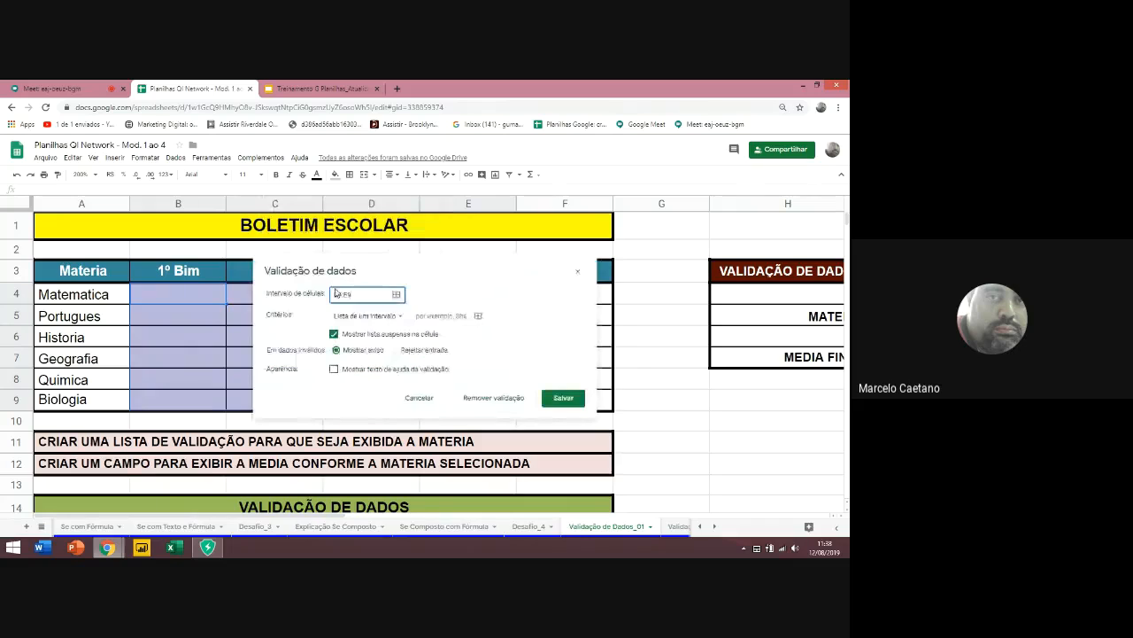
Set the validation criterion to a number between 0 and 10
{"action": "left_click", "coordinate": [347, 316]}
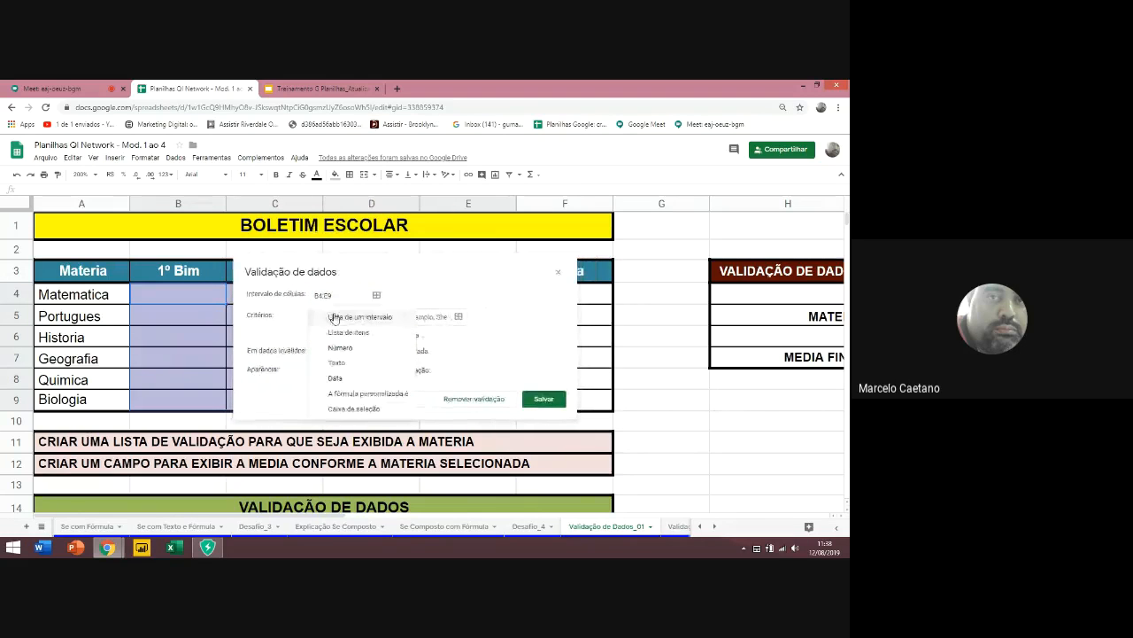
{"action": "left_click", "coordinate": [343, 350]}
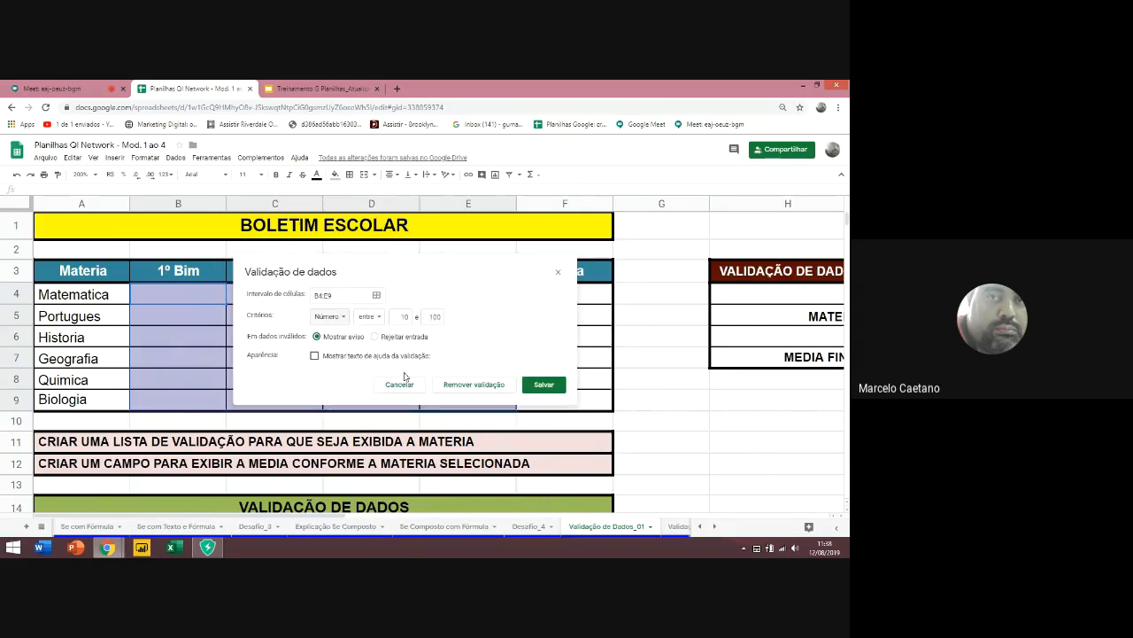
{"action": "left_click", "coordinate": [336, 316]}
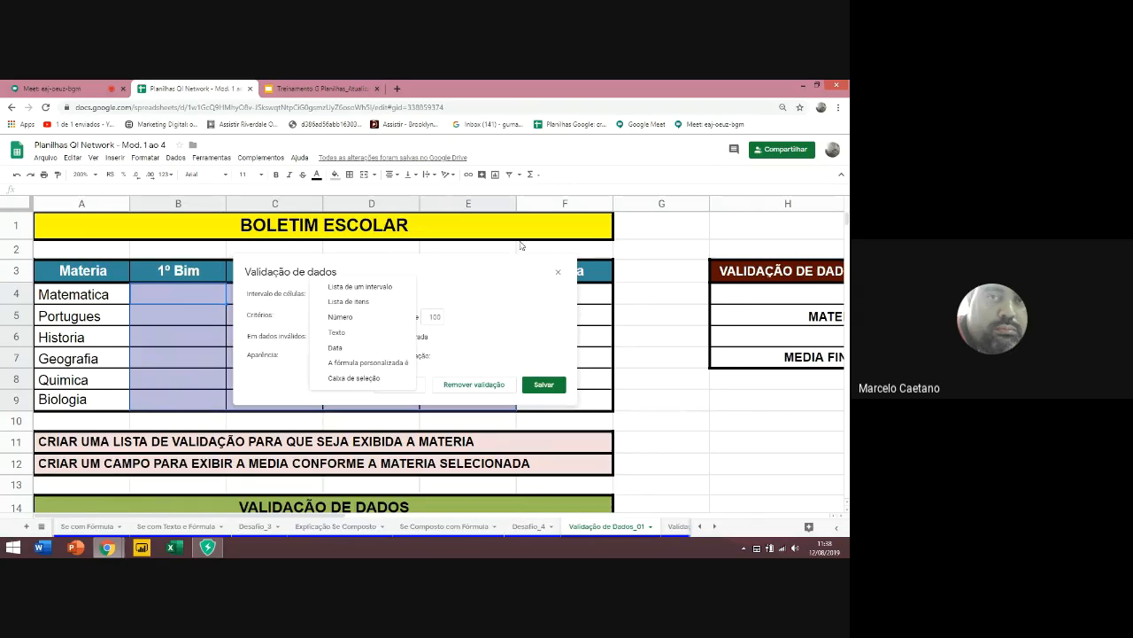
{"action": "left_click", "coordinate": [471, 265]}
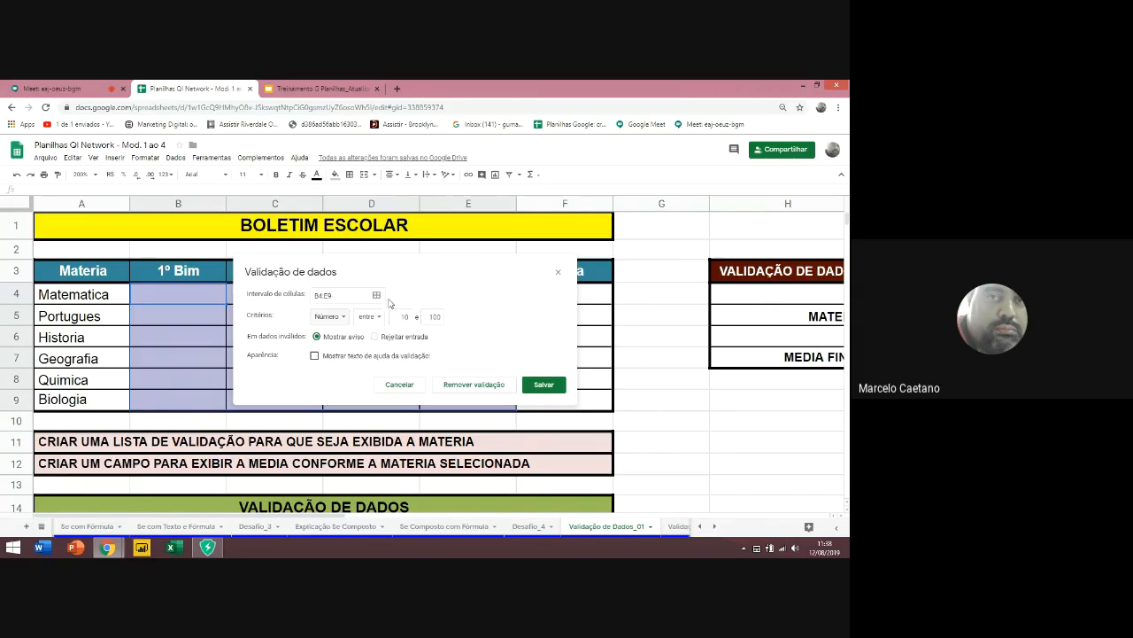
{"action": "left_click", "coordinate": [381, 319]}
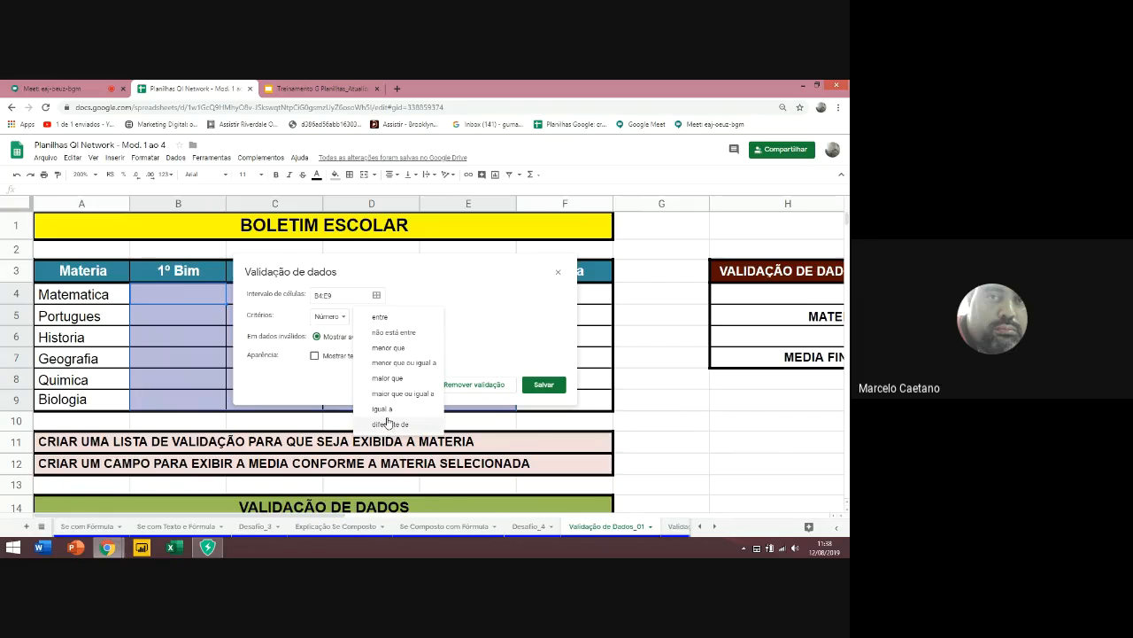
{"action": "left_click", "coordinate": [381, 321]}
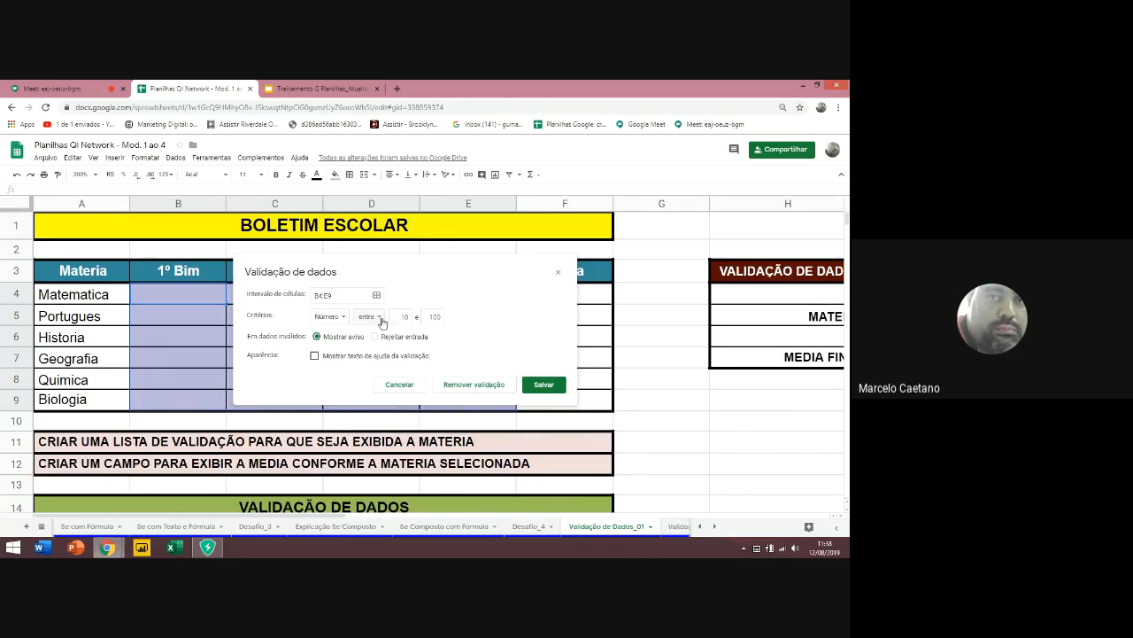
{"action": "left_click", "coordinate": [403, 317]}
{"action": "key", "text": "Tab"}
Make the rule reject invalid entries and show the help text "Insira um número entre 0 e 10", and save the validation
{"action": "left_click", "coordinate": [375, 338]}
{"action": "left_click", "coordinate": [315, 357]}
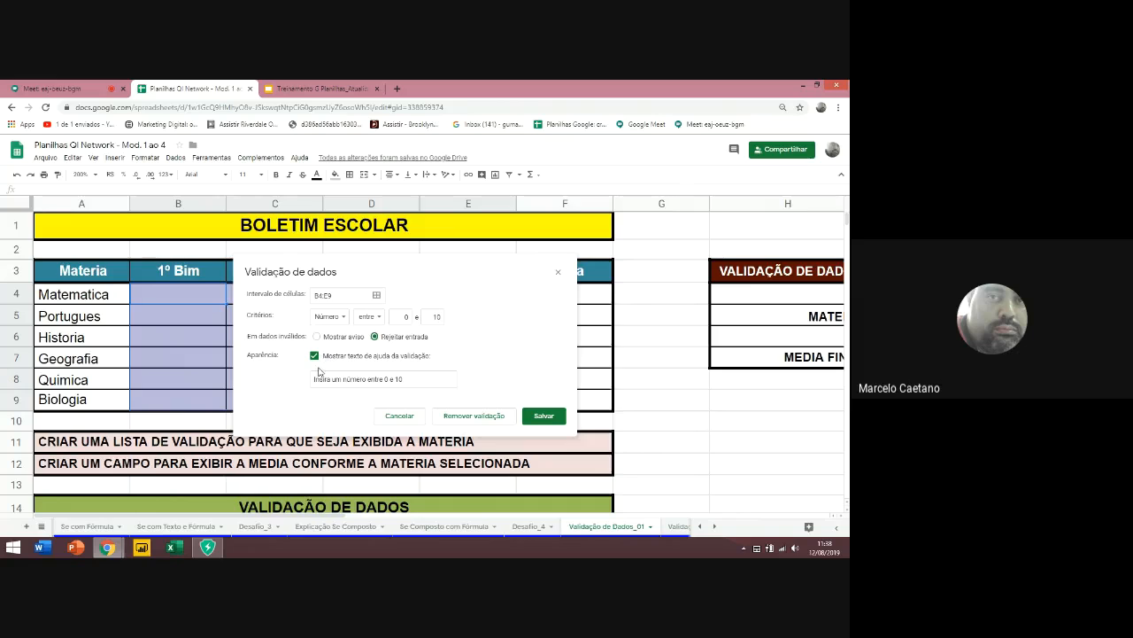
{"action": "left_click", "coordinate": [317, 379]}
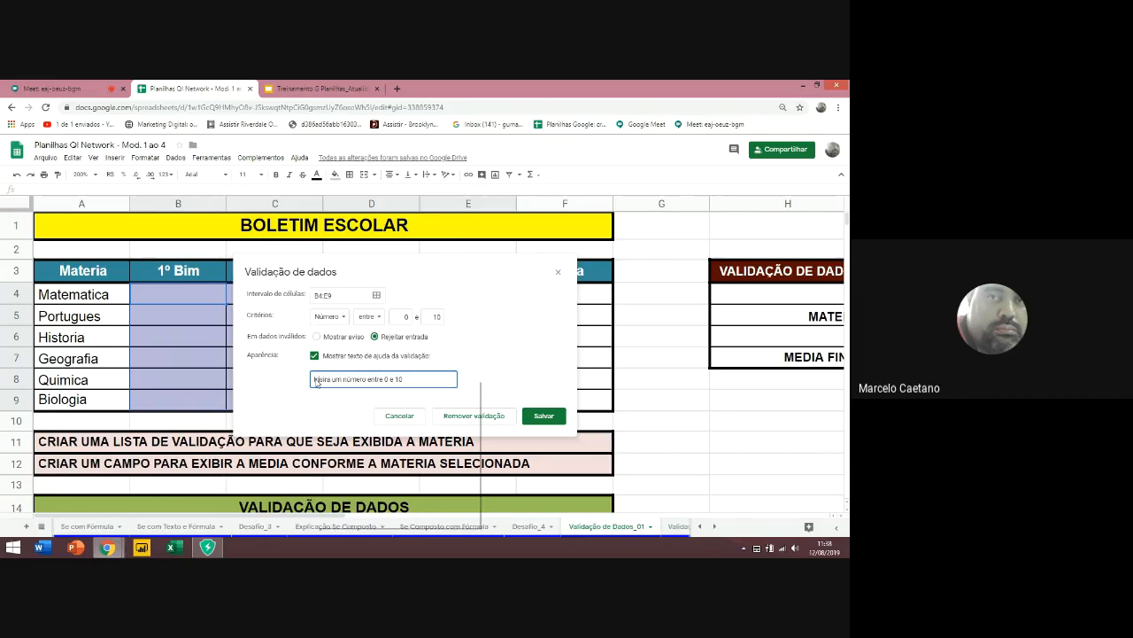
{"action": "right_click", "coordinate": [353, 382]}
{"action": "left_click", "coordinate": [514, 346]}
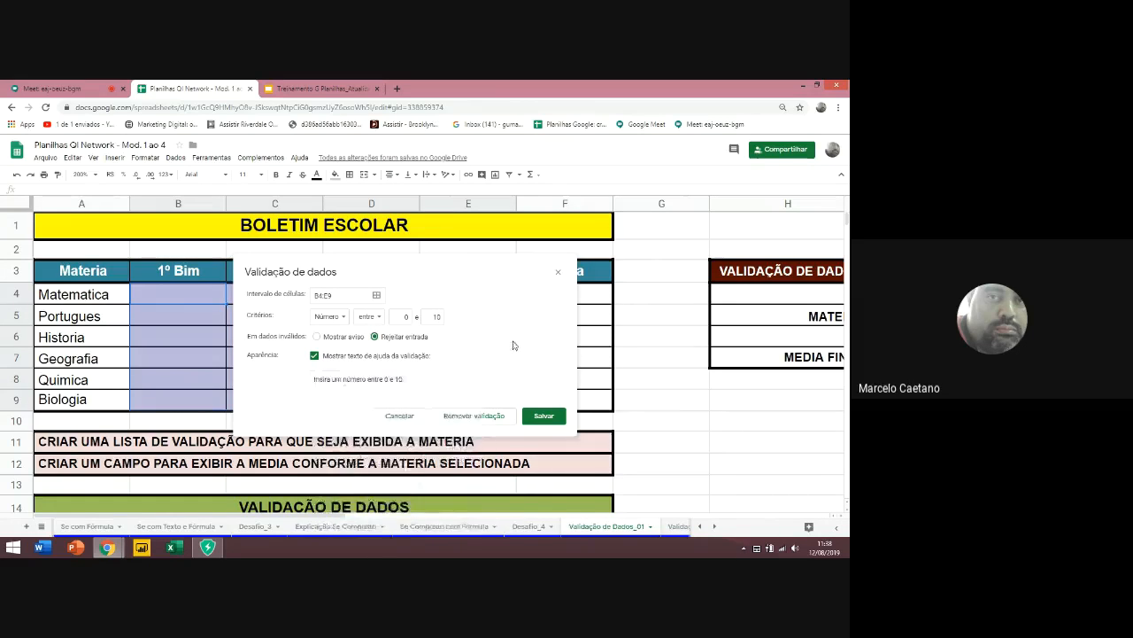
{"action": "left_click_drag", "start_coordinate": [353, 263], "coordinate": [341, 208]}
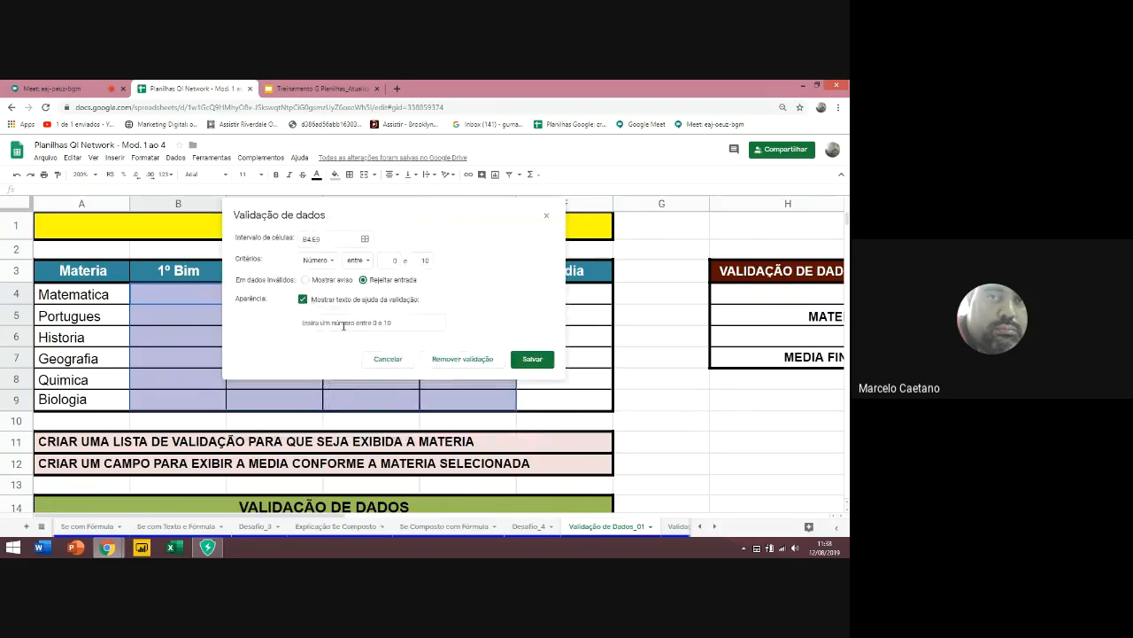
{"action": "left_click", "coordinate": [387, 324]}
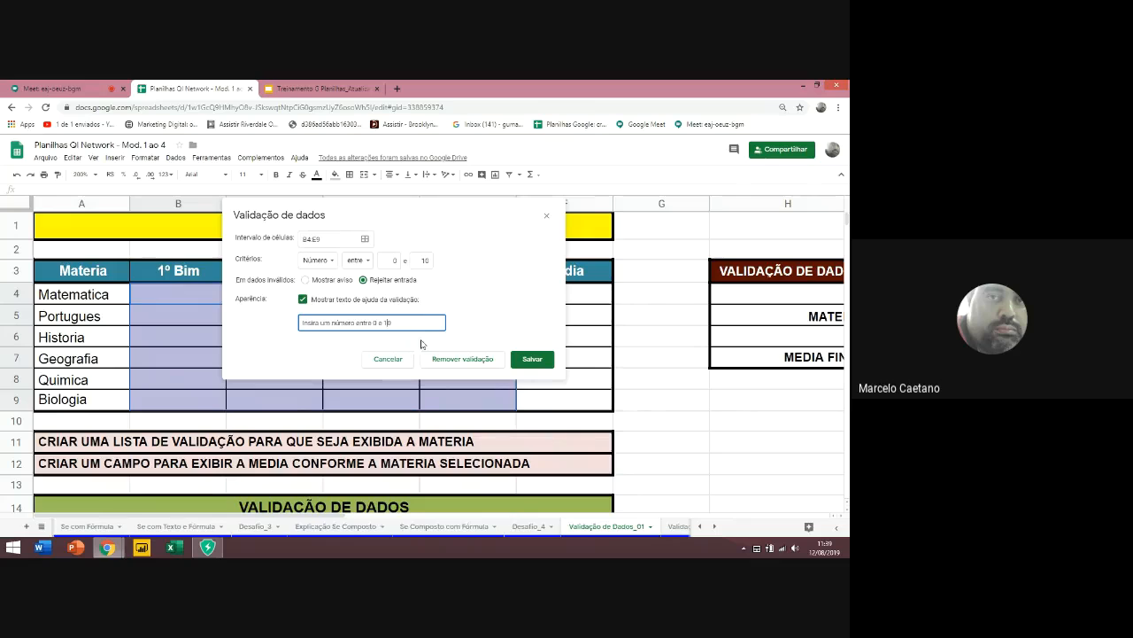
{"action": "left_click", "coordinate": [525, 361]}
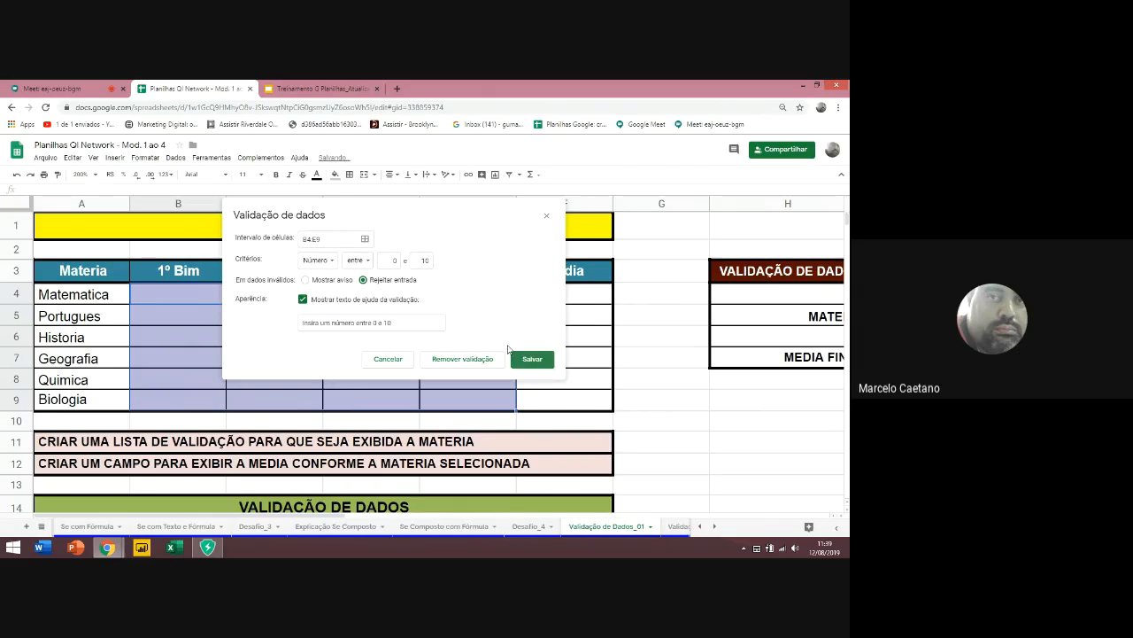
Enter 1 as the Matematica grade for 1º Bim and test the validation with 90 for Portugues
{"action": "left_click", "coordinate": [183, 299]}
{"action": "type", "text": "1"}
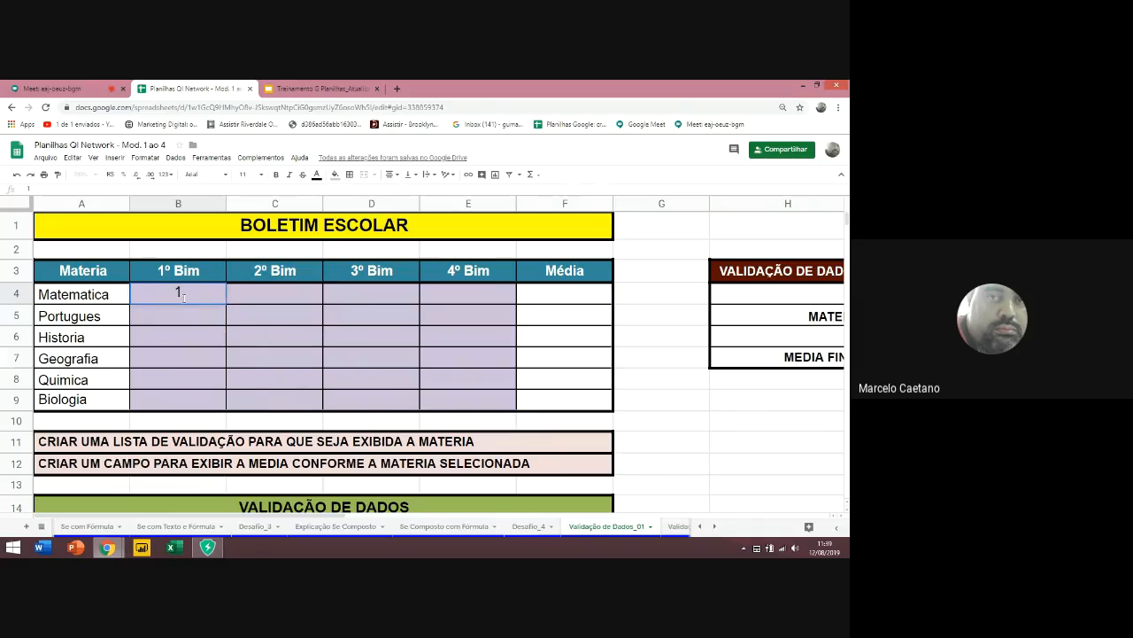
{"action": "key", "text": "Return"}
{"action": "type", "text": "90"}
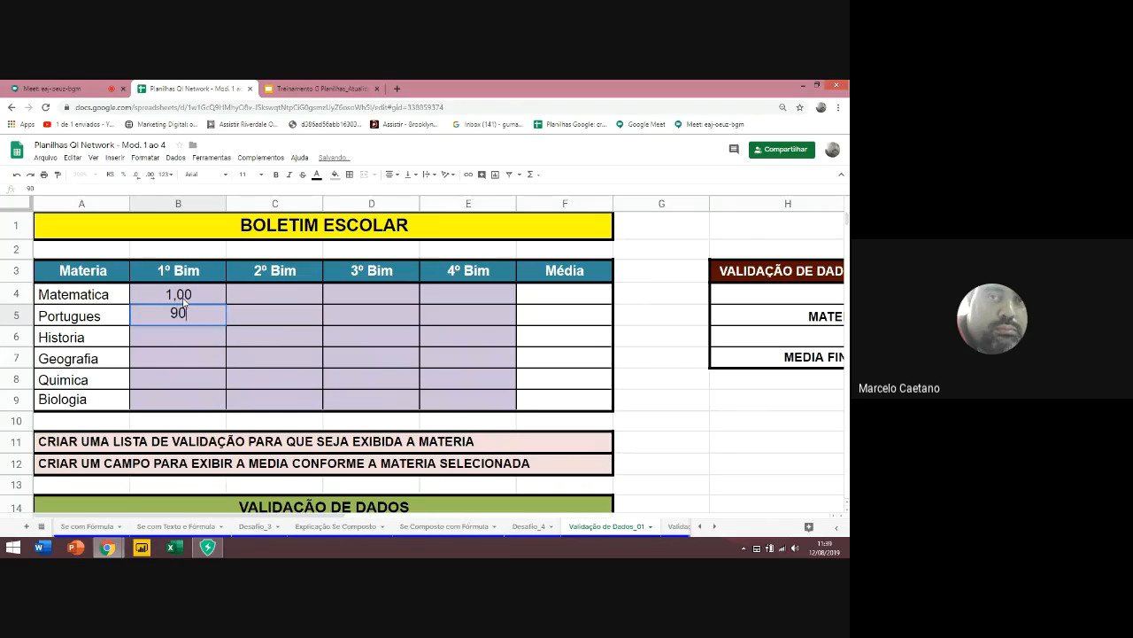
{"action": "key", "text": "Return"}
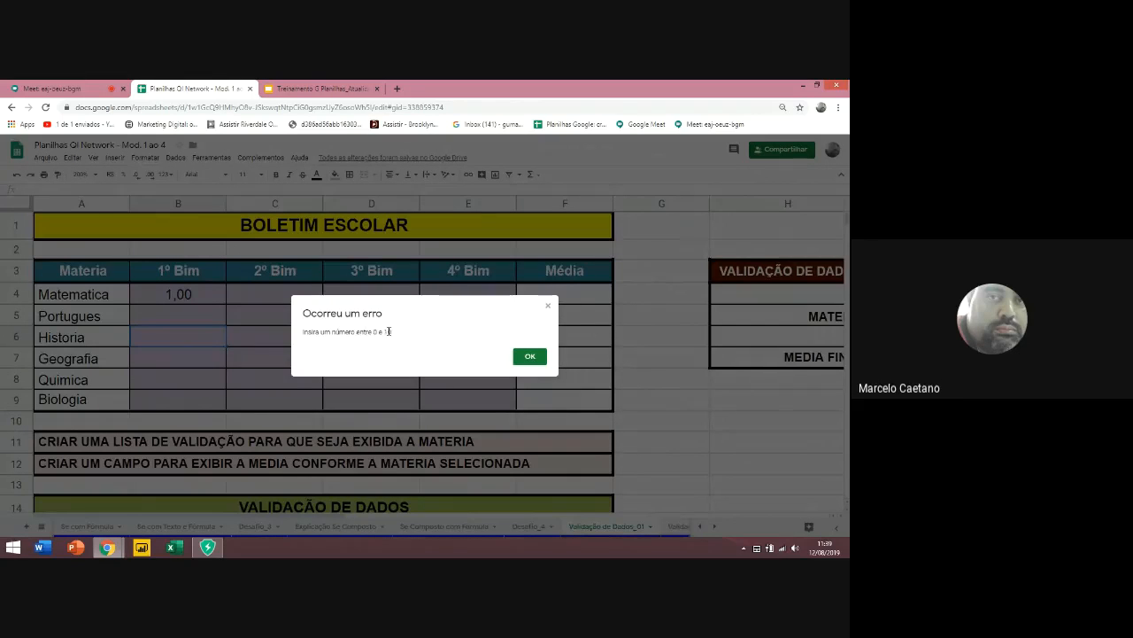
{"action": "left_click", "coordinate": [529, 357]}
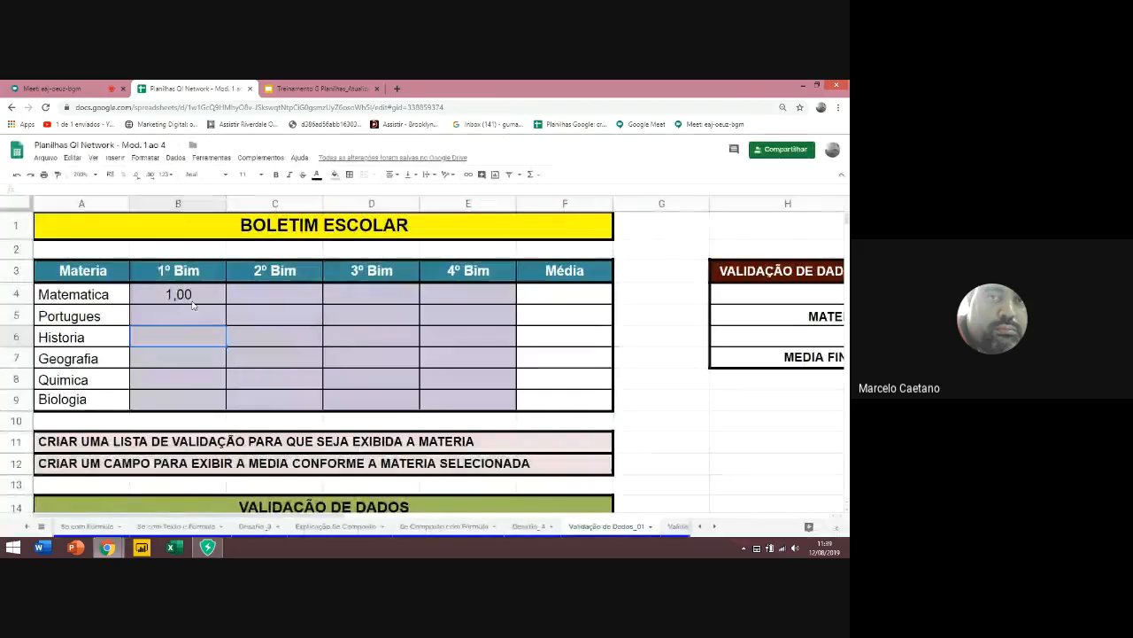
Try to replace the Matematica grade for 1º Bim with -2 to test the rule's lower limit
{"action": "left_click", "coordinate": [190, 297]}
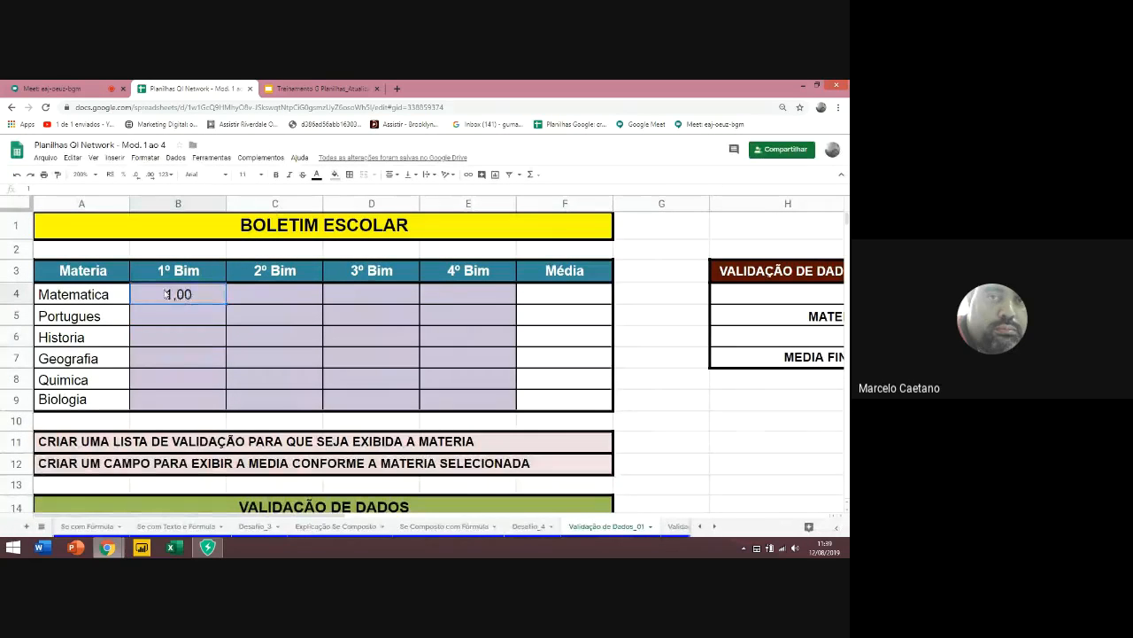
{"action": "left_click", "coordinate": [181, 298]}
{"action": "type", "text": "-2"}
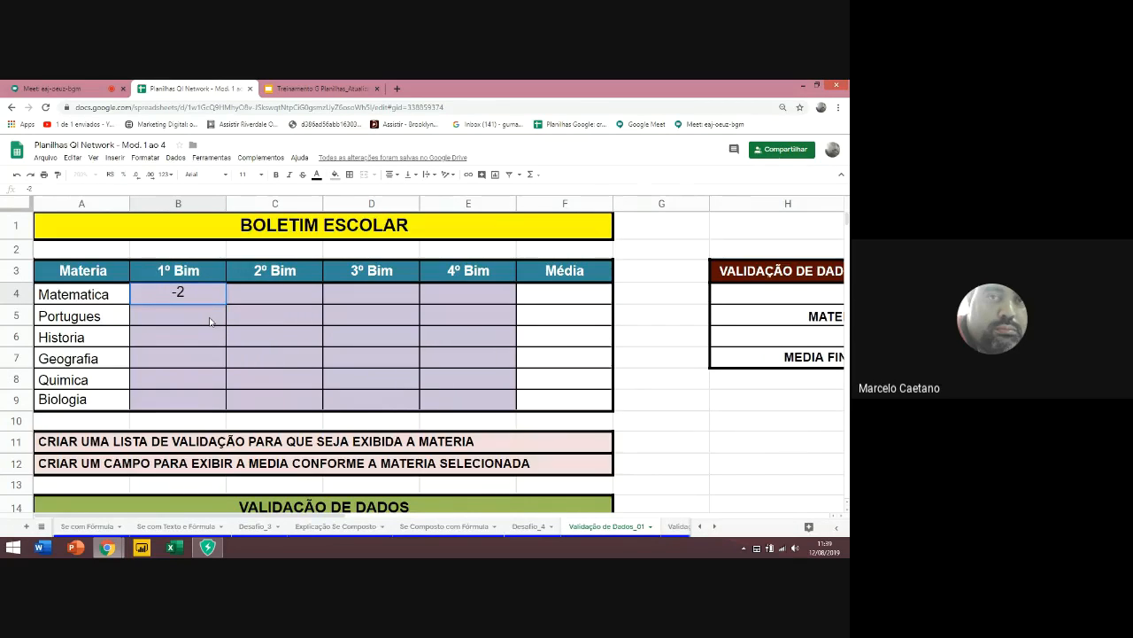
{"action": "key", "text": "Return"}
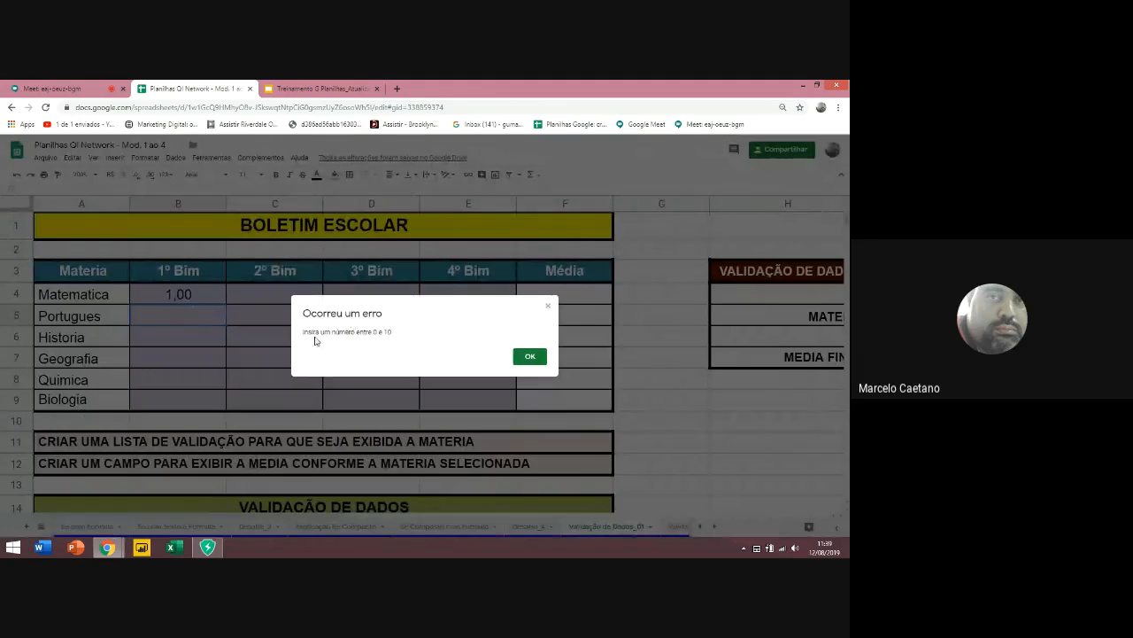
{"action": "left_click", "coordinate": [524, 359]}
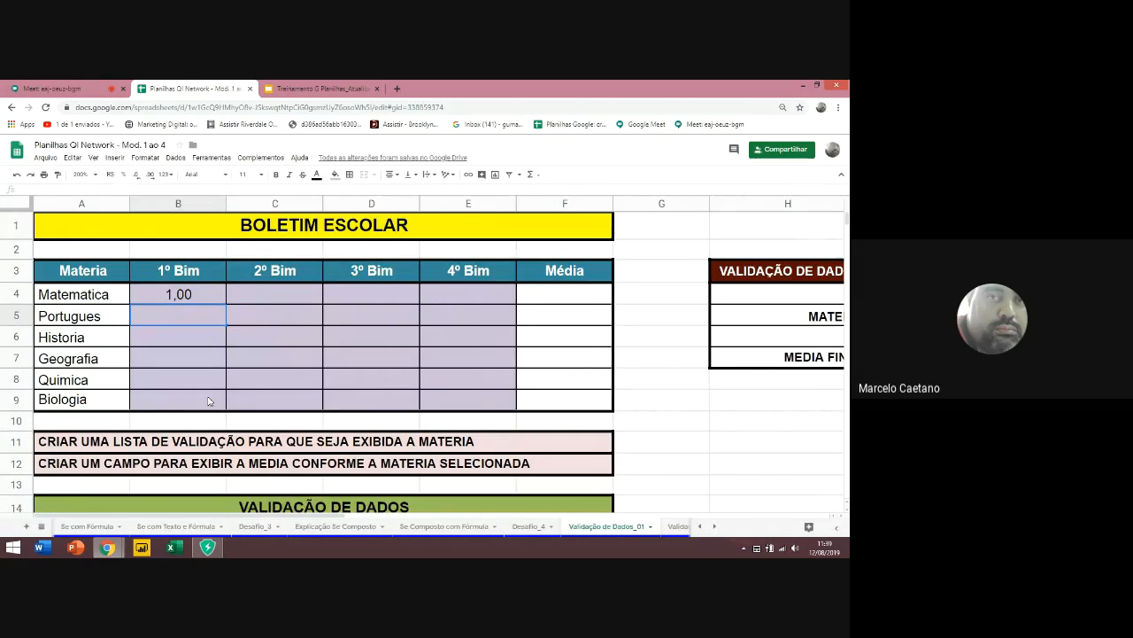
Try to enter 14 as the Portugues grade for 1º Bim, and reselect the Matematica grade
{"action": "type", "text": "14"}
{"action": "key", "text": "Return"}
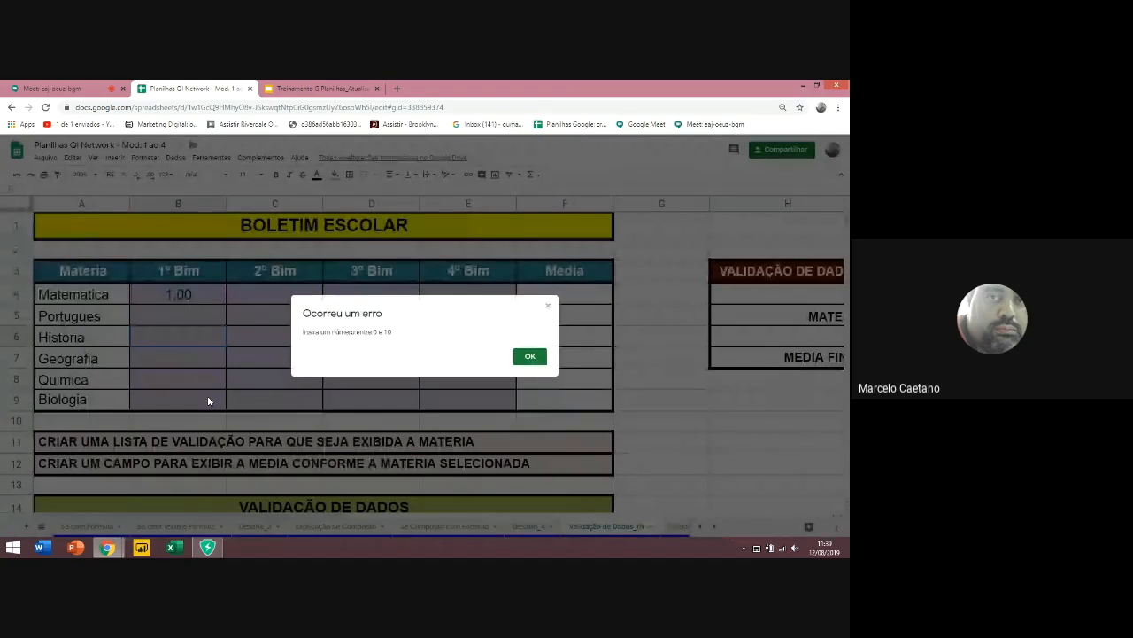
{"action": "left_click", "coordinate": [526, 357]}
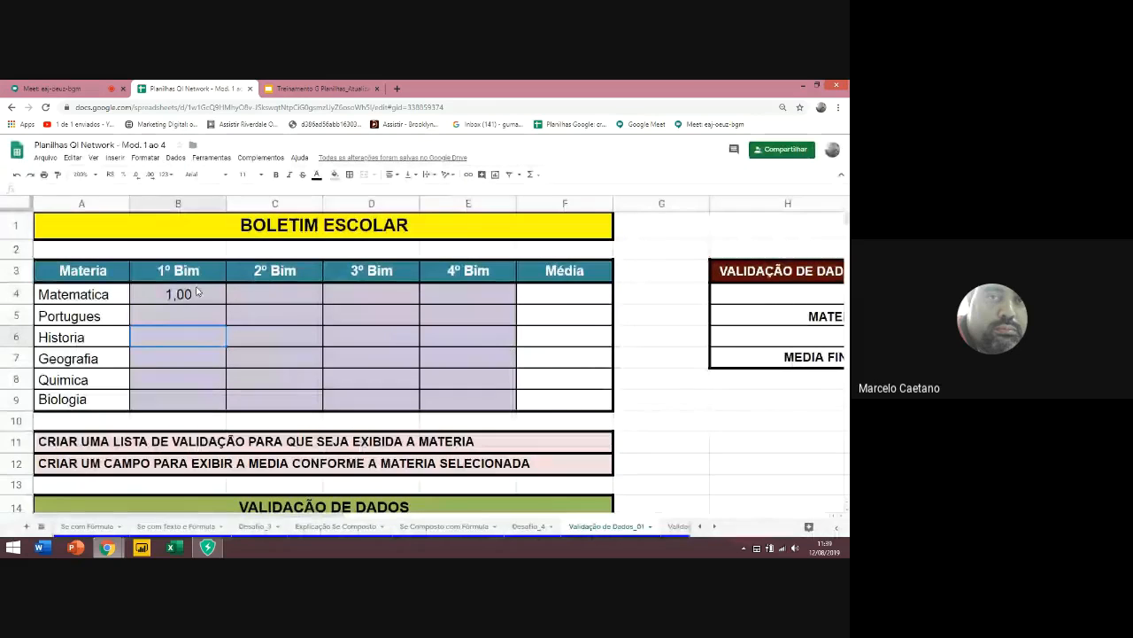
{"action": "left_click", "coordinate": [177, 298]}
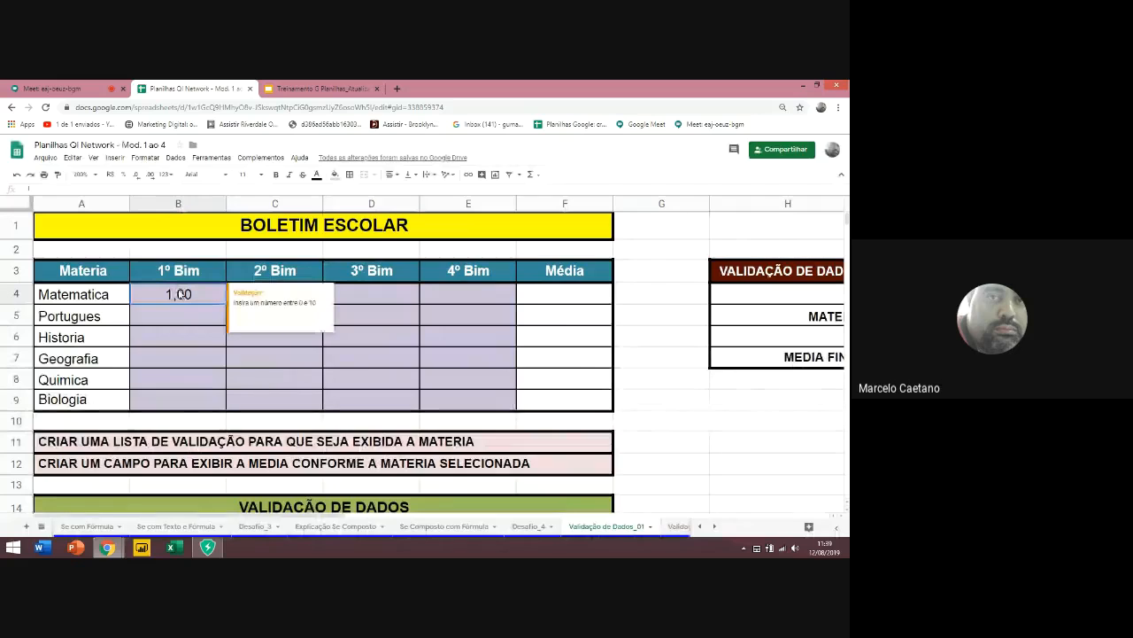
{"action": "left_click", "coordinate": [189, 355]}
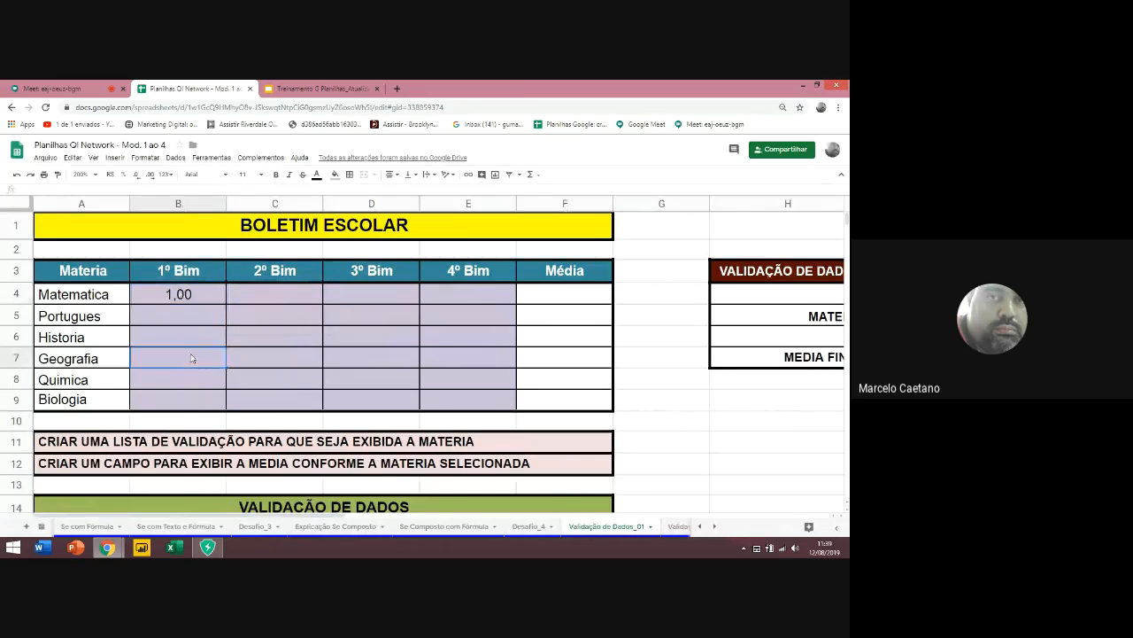
{"action": "left_click", "coordinate": [247, 338]}
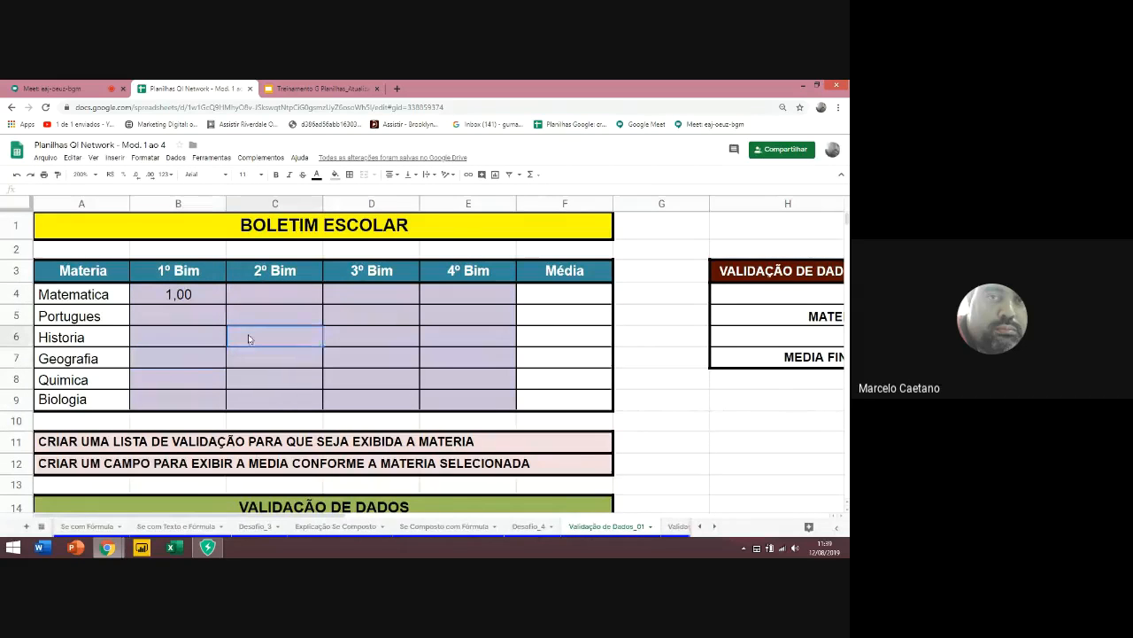
{"action": "left_click", "coordinate": [285, 303]}
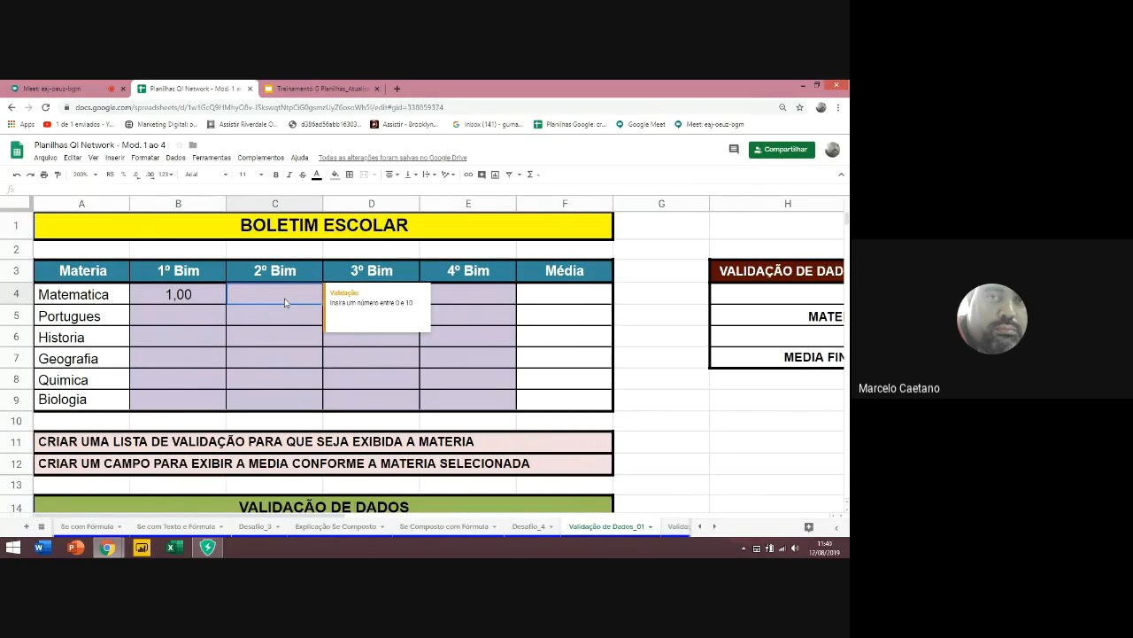
{"action": "left_click", "coordinate": [189, 294]}
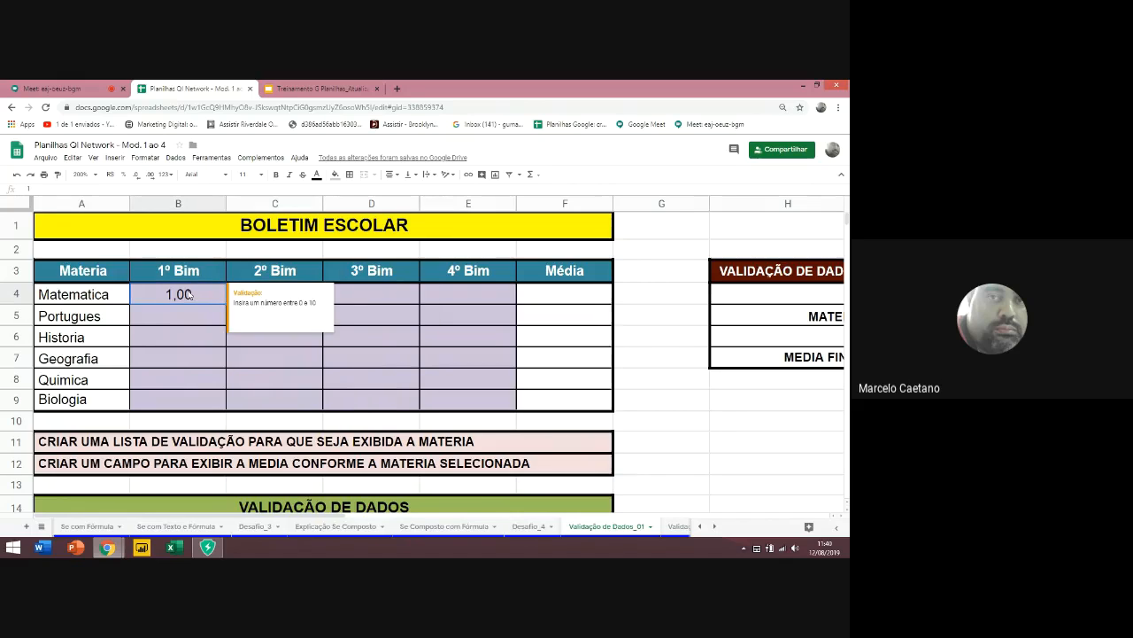
{"action": "left_click_drag", "start_coordinate": [419, 305], "coordinate": [495, 398]}
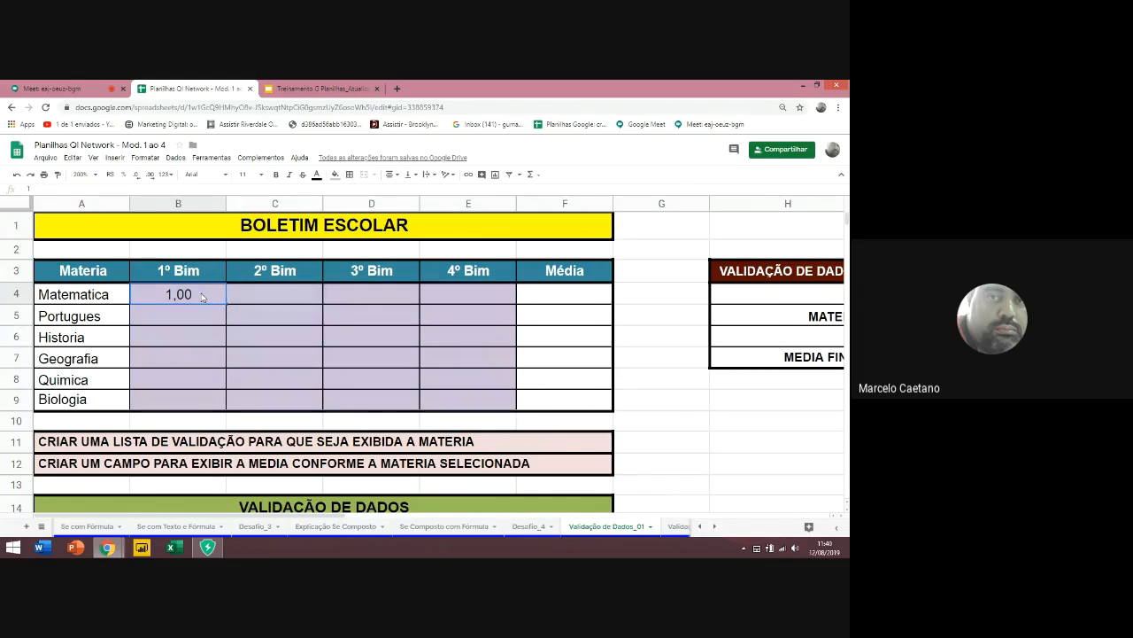
{"action": "type", "text": "1"}
{"action": "left_click", "coordinate": [174, 332]}
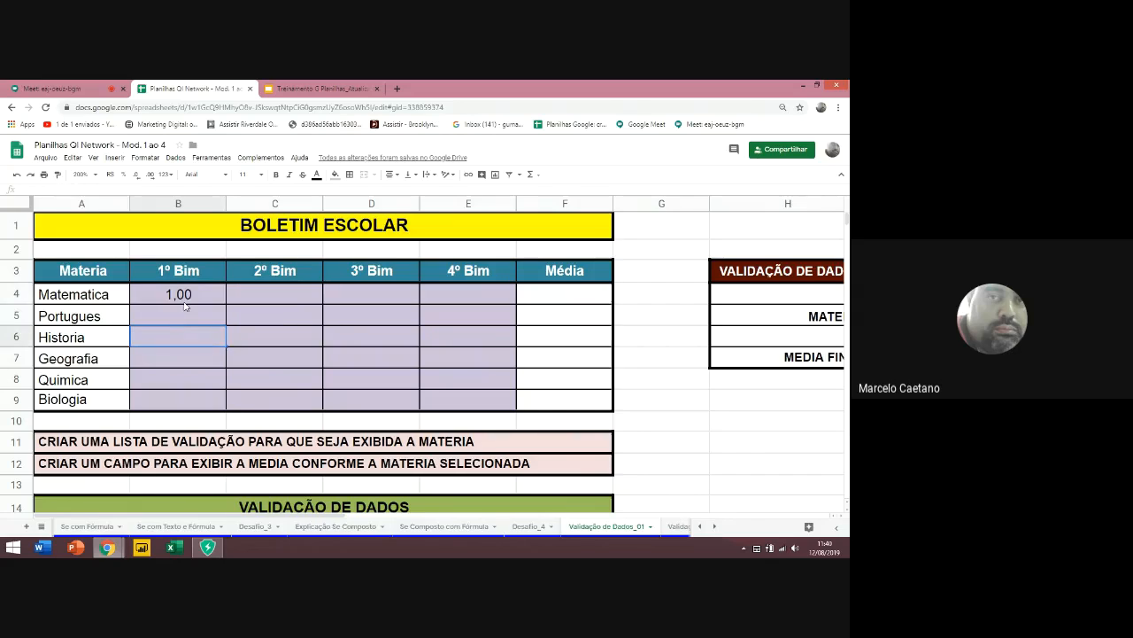
Replace the Matematica grade for 1º Bim with the formula =ALEATÓRIOENTRE(0;10)
{"action": "left_click", "coordinate": [185, 302]}
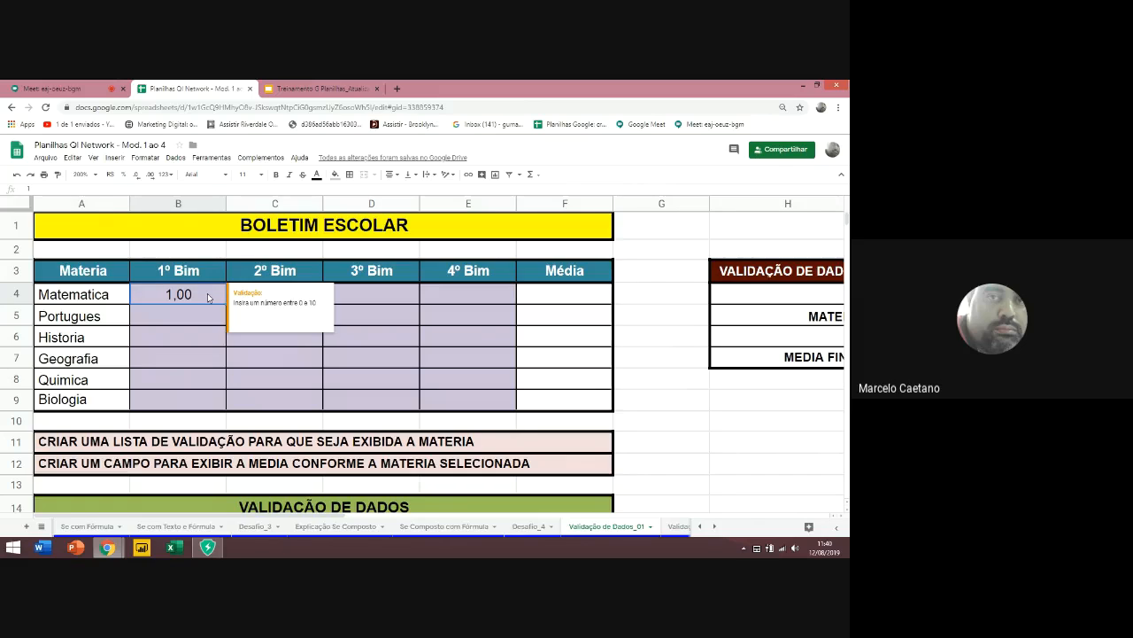
{"action": "key", "text": "Delete"}
{"action": "type", "text": "=ale"}
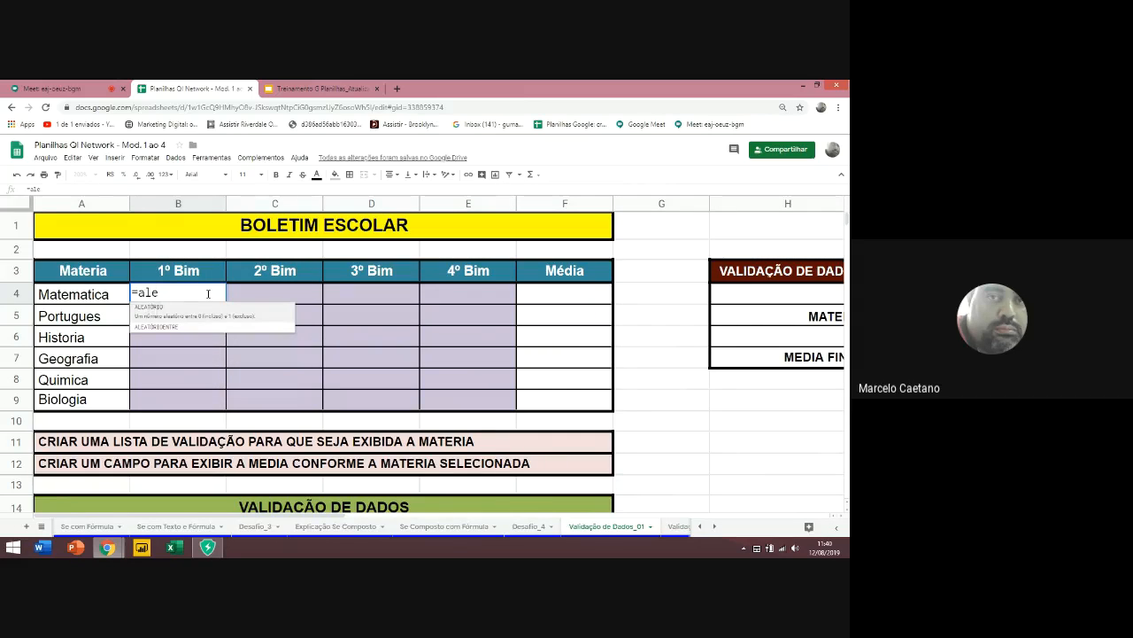
{"action": "key", "text": "Down"}
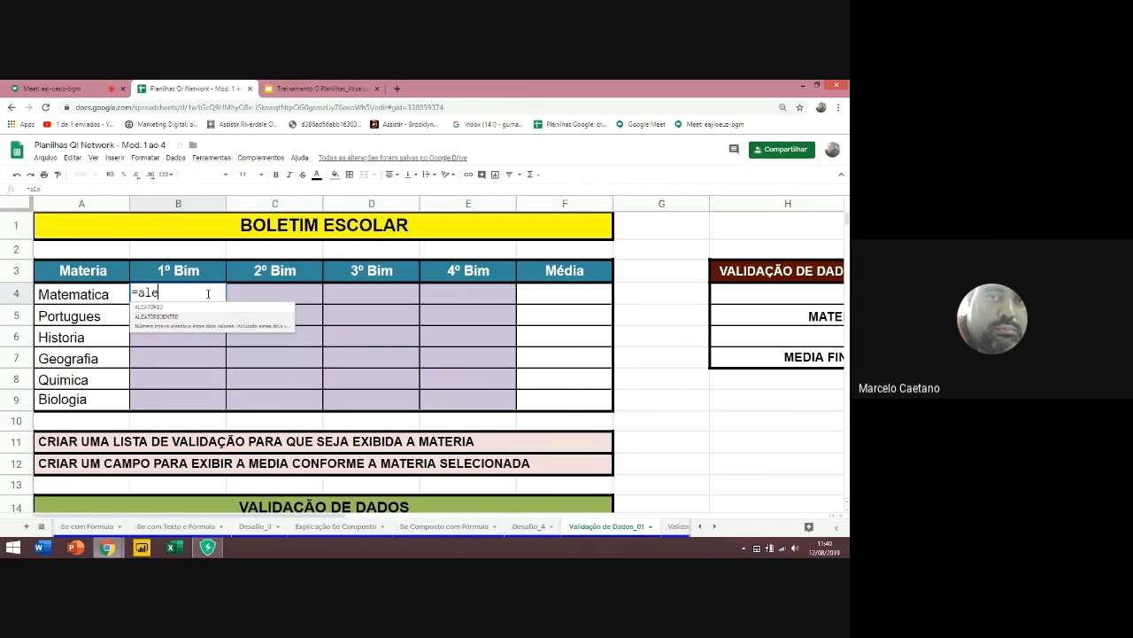
{"action": "key", "text": "Tab"}
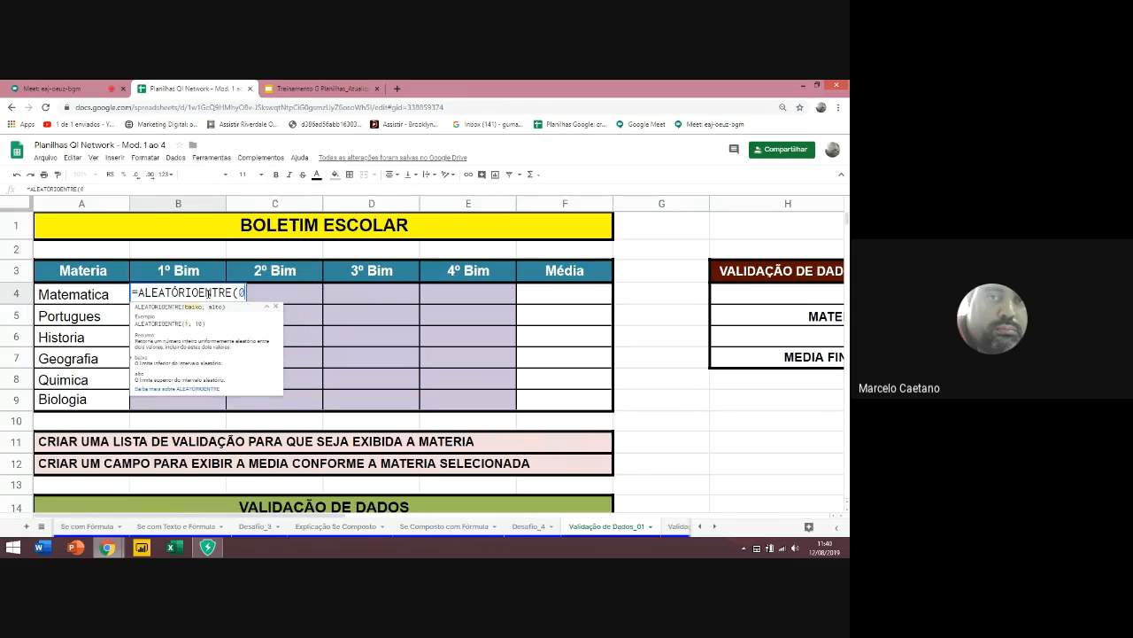
{"action": "type", "text": "0;10)"}
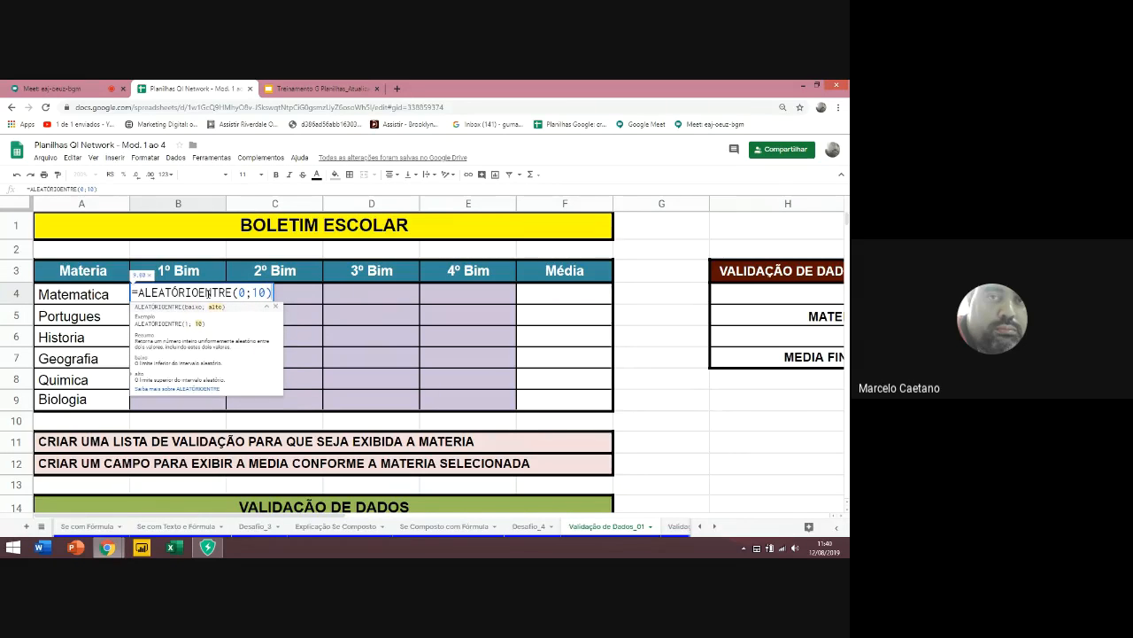
{"action": "key", "text": "Return"}
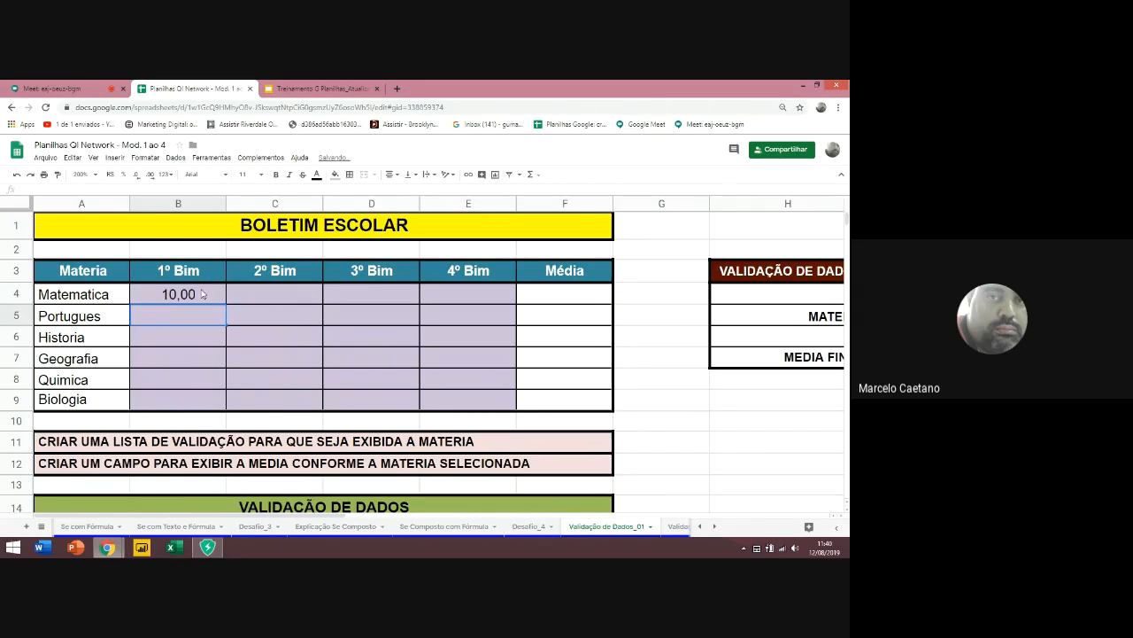
Fill the Matematica random-number formula across all four bimesters and down through Biologia
{"action": "right_click", "coordinate": [201, 294]}
{"action": "left_click", "coordinate": [187, 304]}
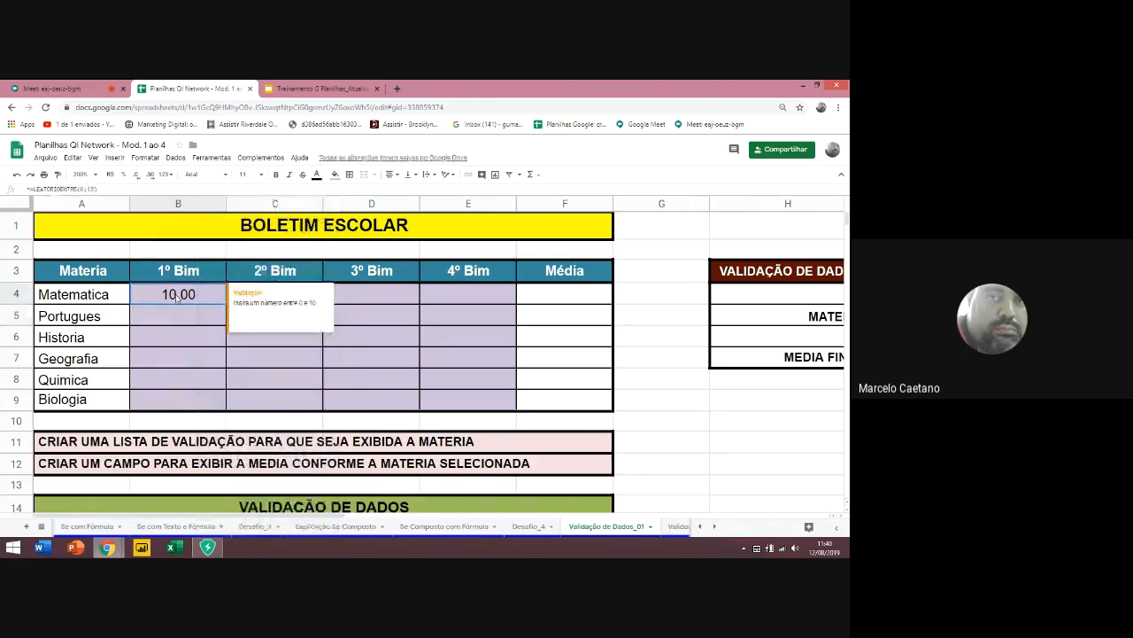
{"action": "left_click", "coordinate": [473, 304], "text": "shift"}
{"action": "key", "text": "ctrl+r"}
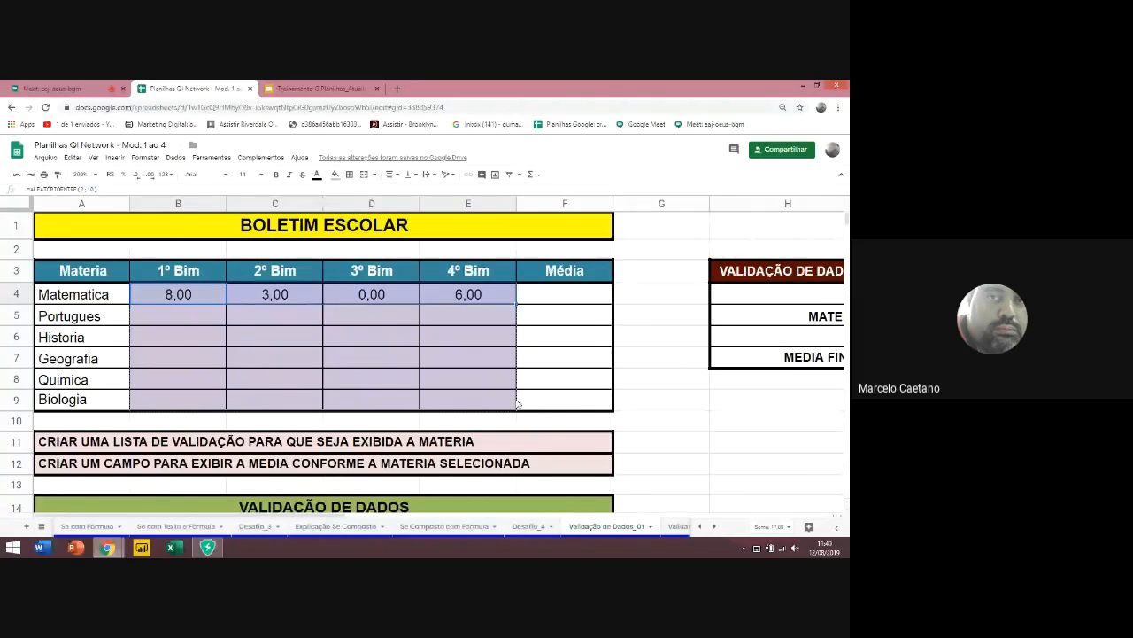
{"action": "key", "text": "ctrl+d"}
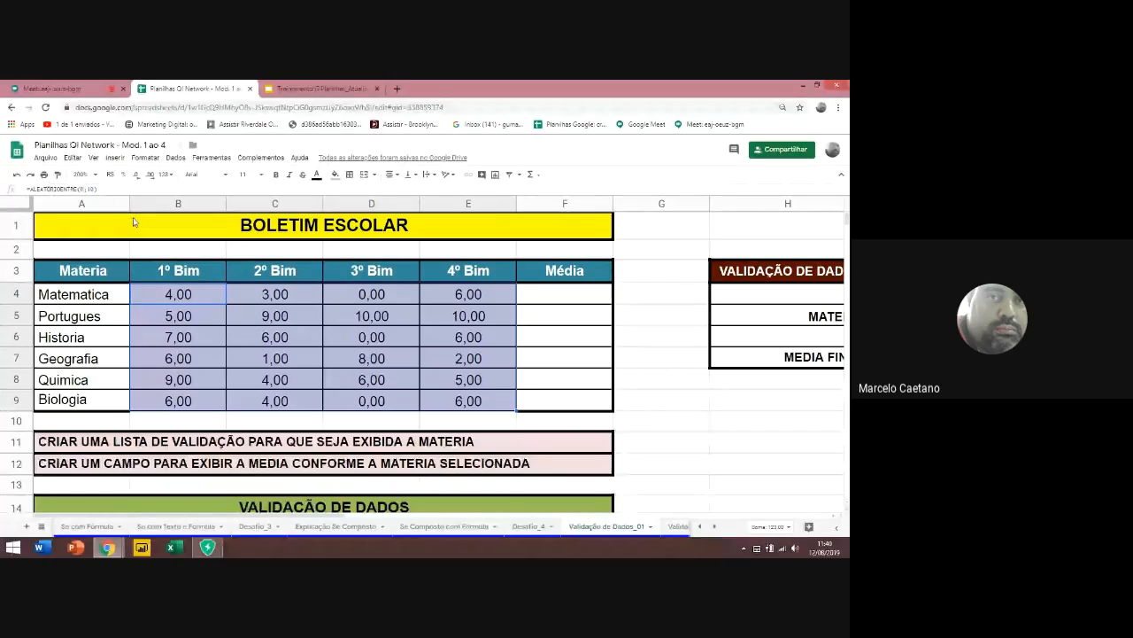
Try to paste the copied grade block as values only over the BOLETIM ESCOLAR title, and undo the paste
{"action": "key", "text": "ctrl+c"}
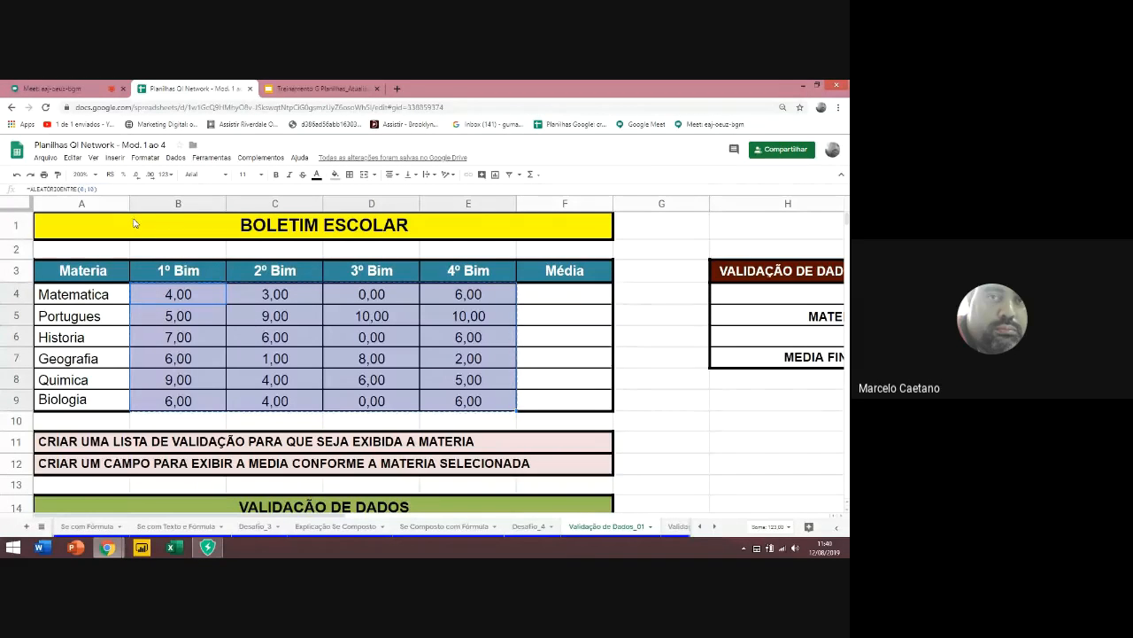
{"action": "left_click", "coordinate": [134, 222]}
{"action": "left_click", "coordinate": [77, 157]}
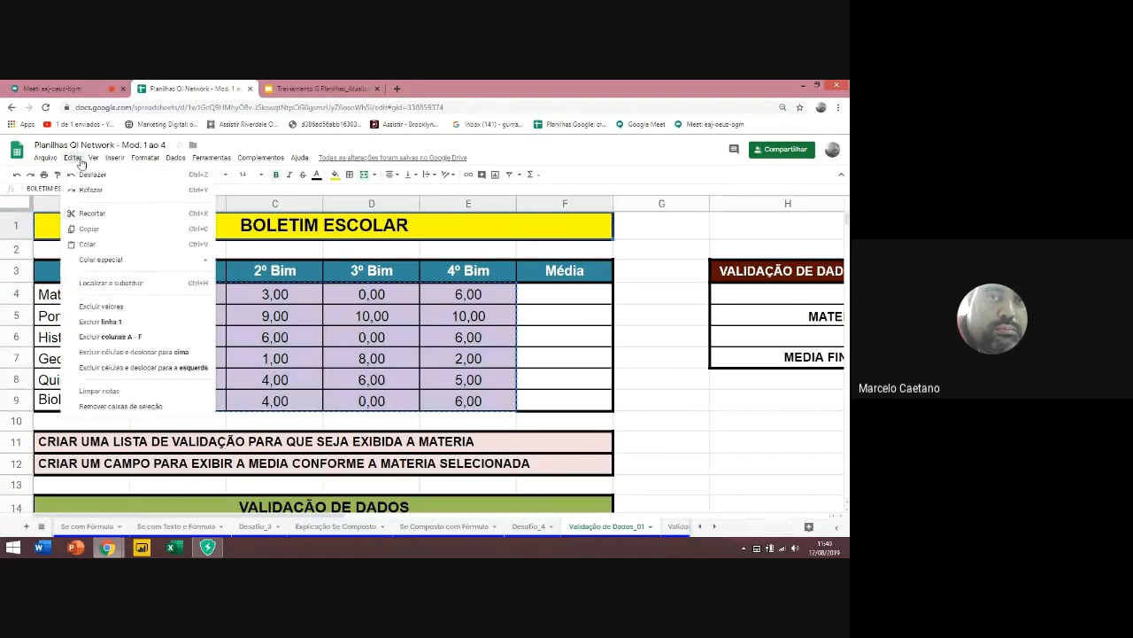
{"action": "mouse_move", "coordinate": [185, 262]}
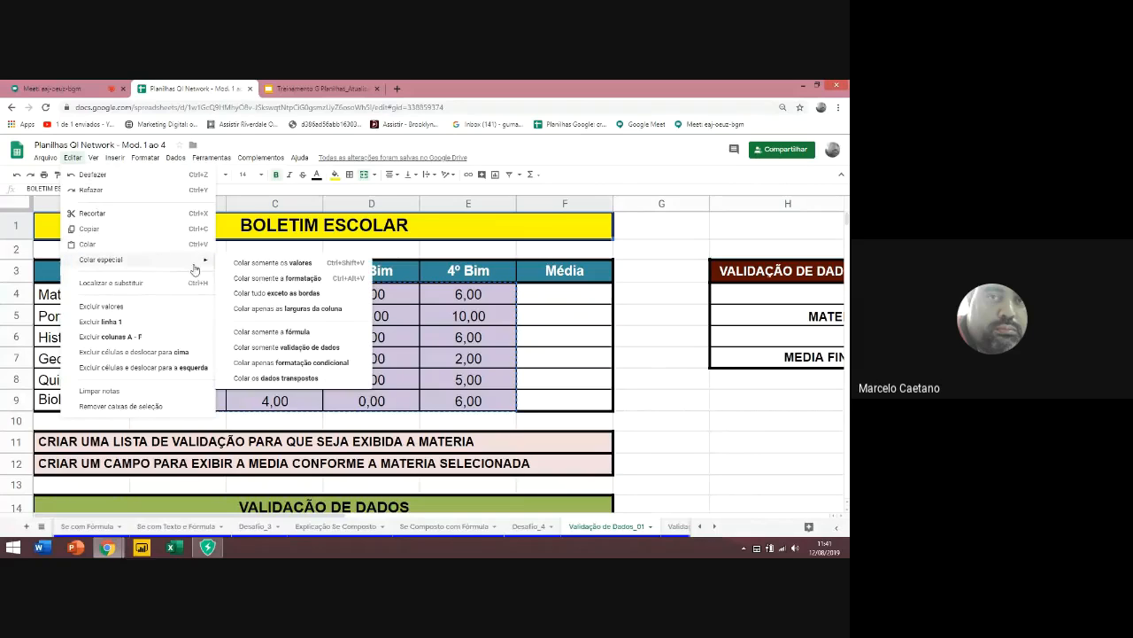
{"action": "left_click", "coordinate": [286, 264]}
{"action": "right_click", "coordinate": [285, 270]}
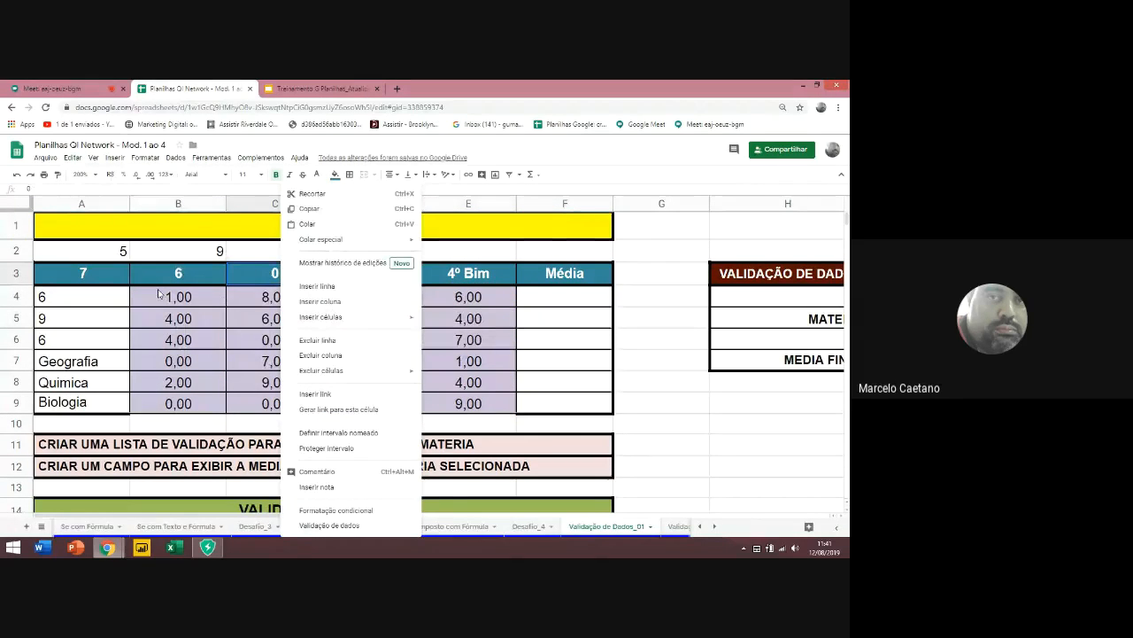
{"action": "key", "text": "ctrl+z"}
Copy the Matematica grade for 1º Bim and paste only its value across the grade range
{"action": "left_click", "coordinate": [187, 297]}
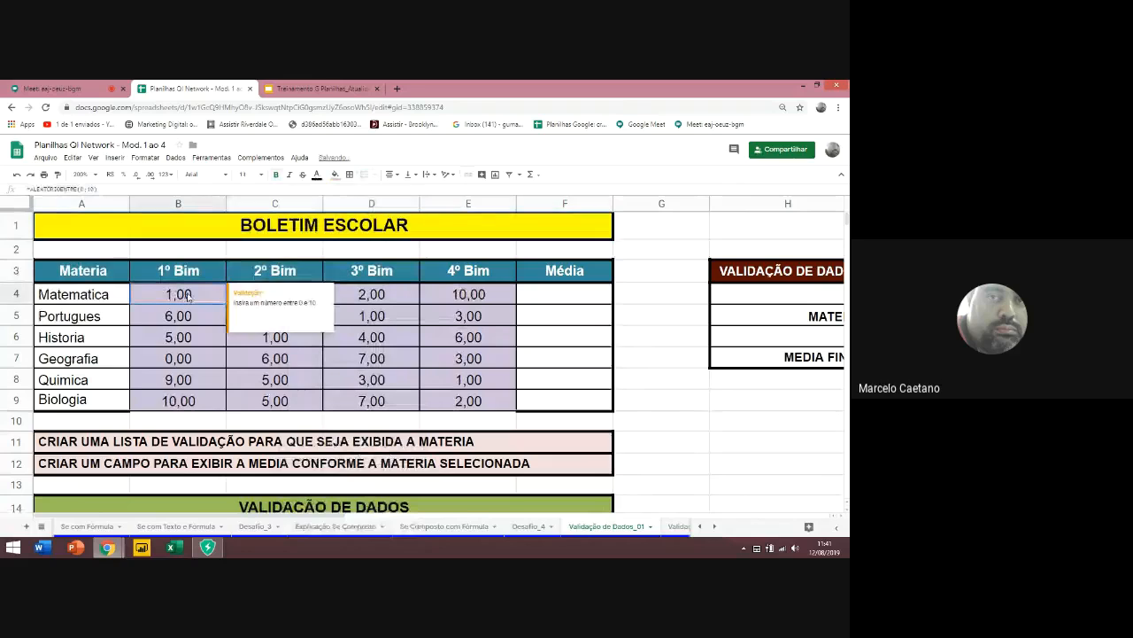
{"action": "key", "text": "ctrl+shift+Down"}
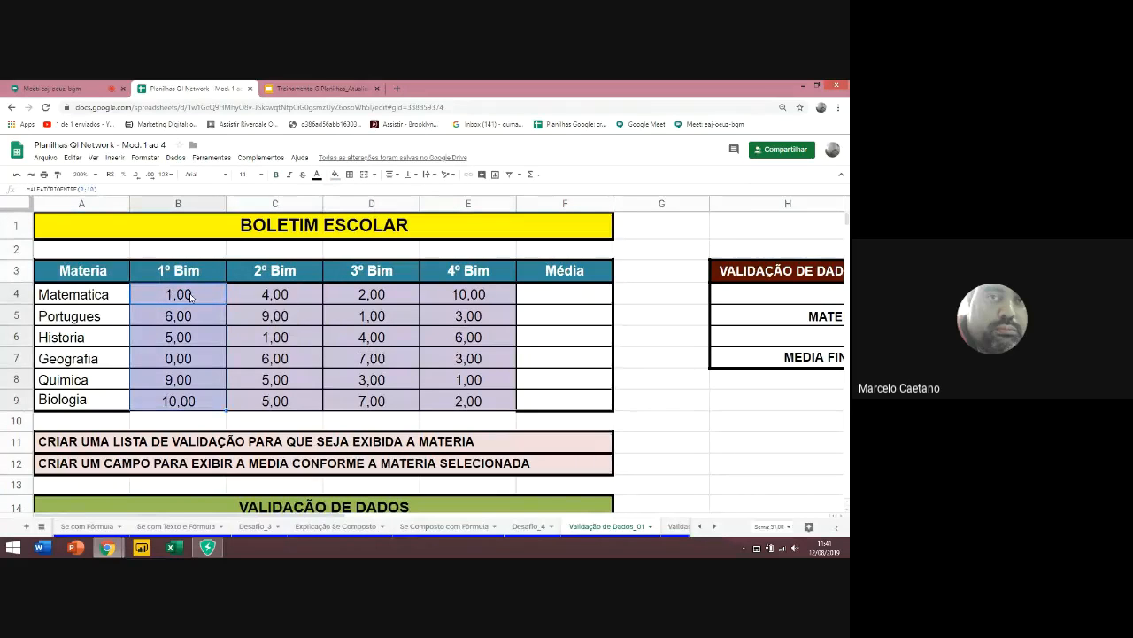
{"action": "key", "text": "ctrl+shift+Right"}
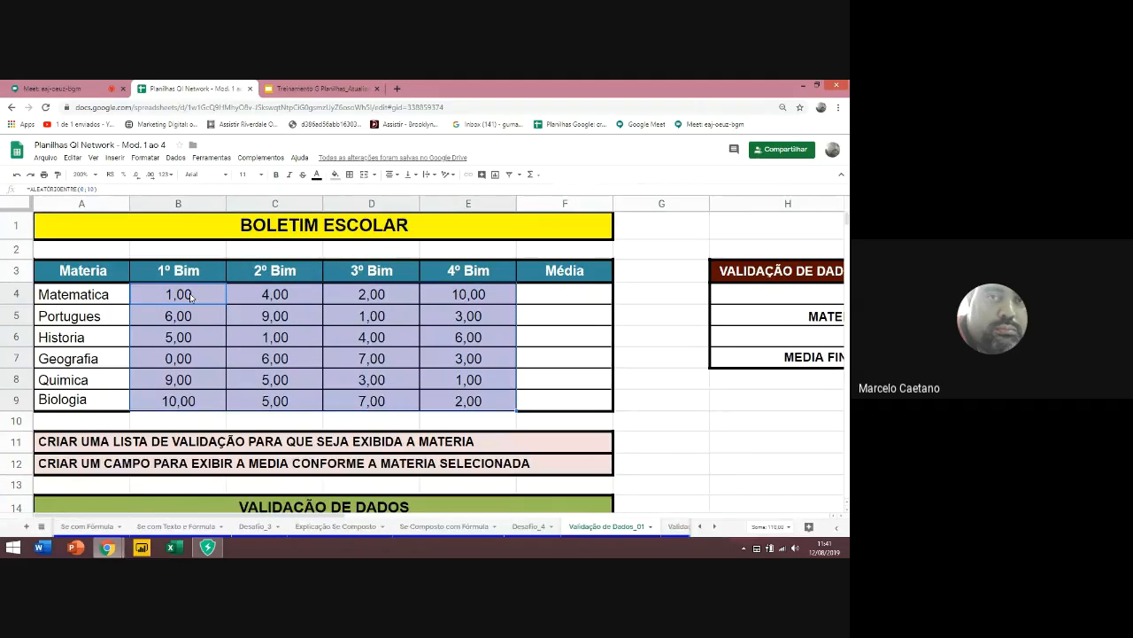
{"action": "key", "text": "ctrl+c"}
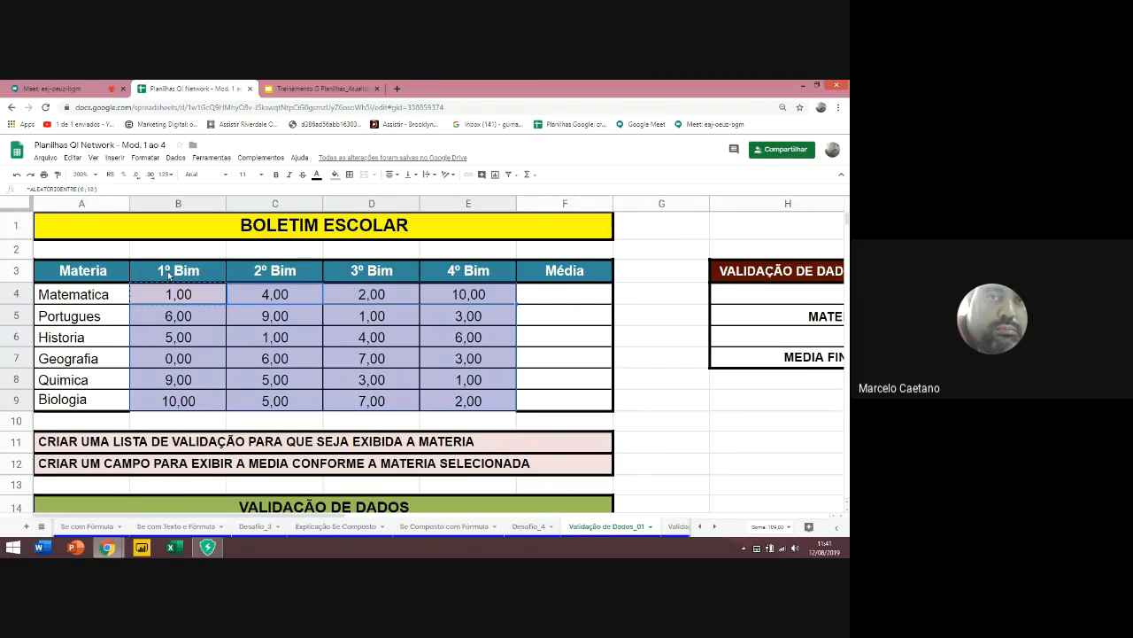
{"action": "left_click", "coordinate": [75, 160]}
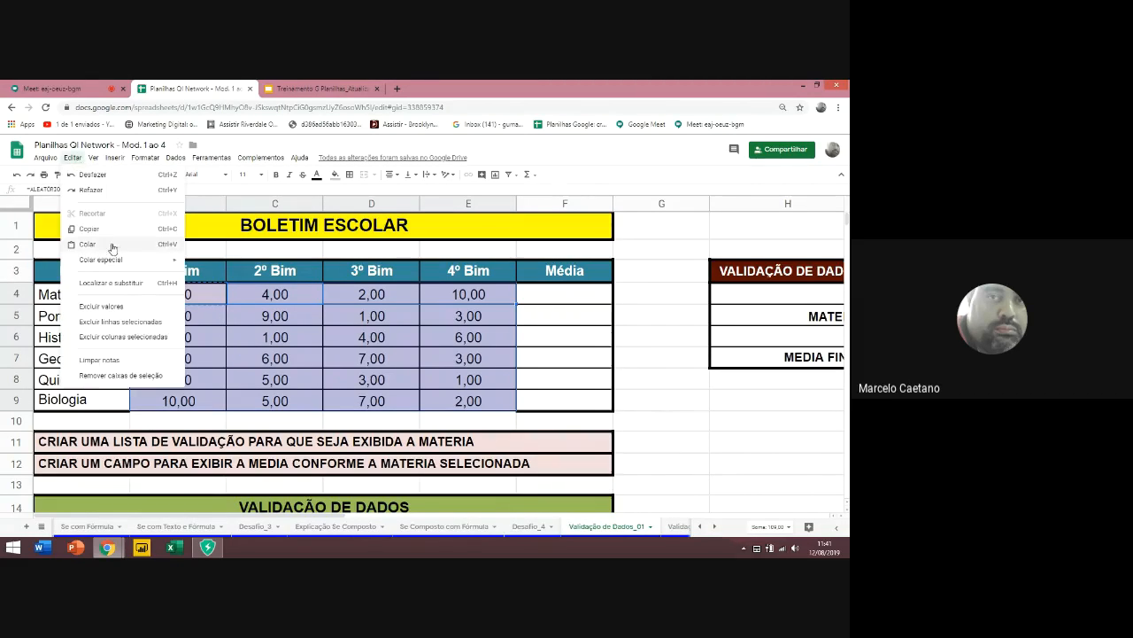
{"action": "mouse_move", "coordinate": [168, 259]}
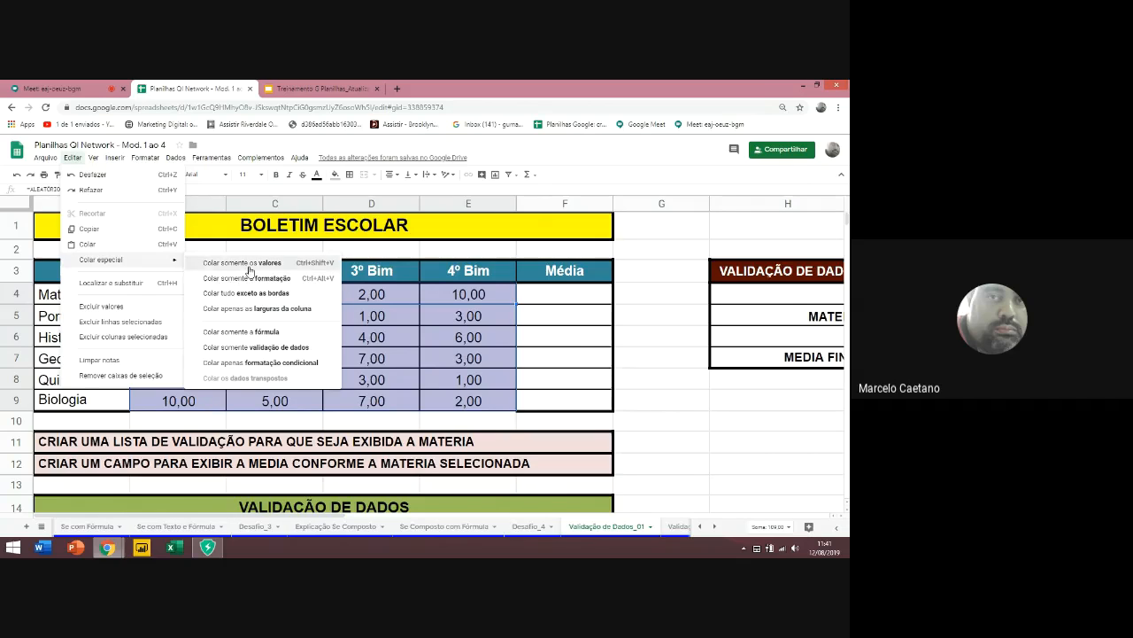
{"action": "left_click", "coordinate": [247, 266]}
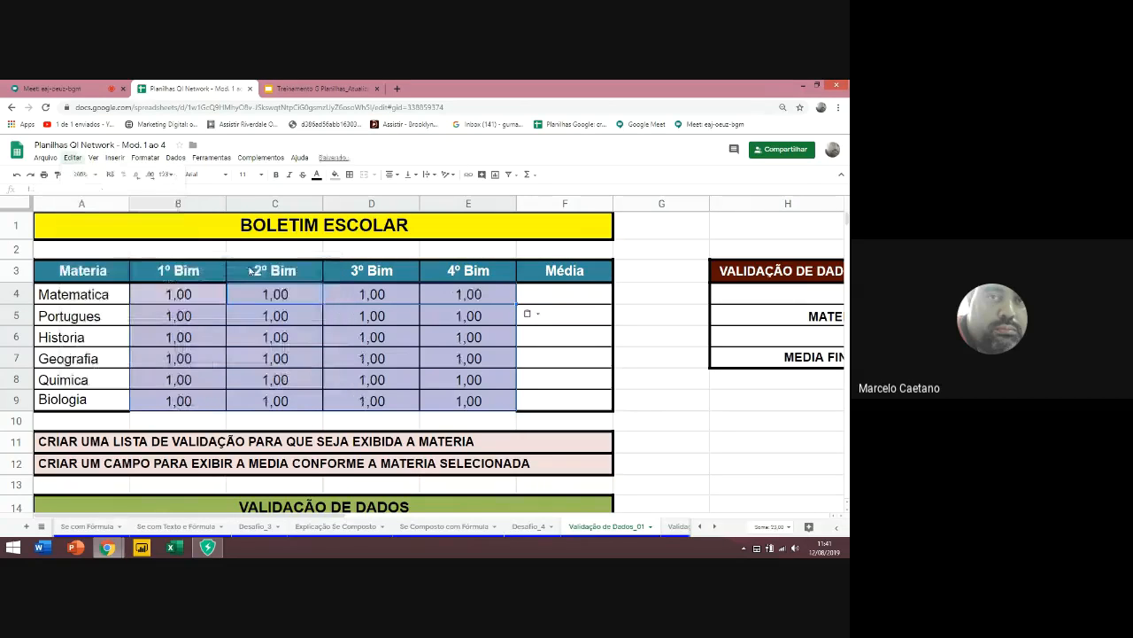
Inspect the formula behind the Matematica grade for 1º Bim without changing it
{"action": "left_click", "coordinate": [193, 301]}
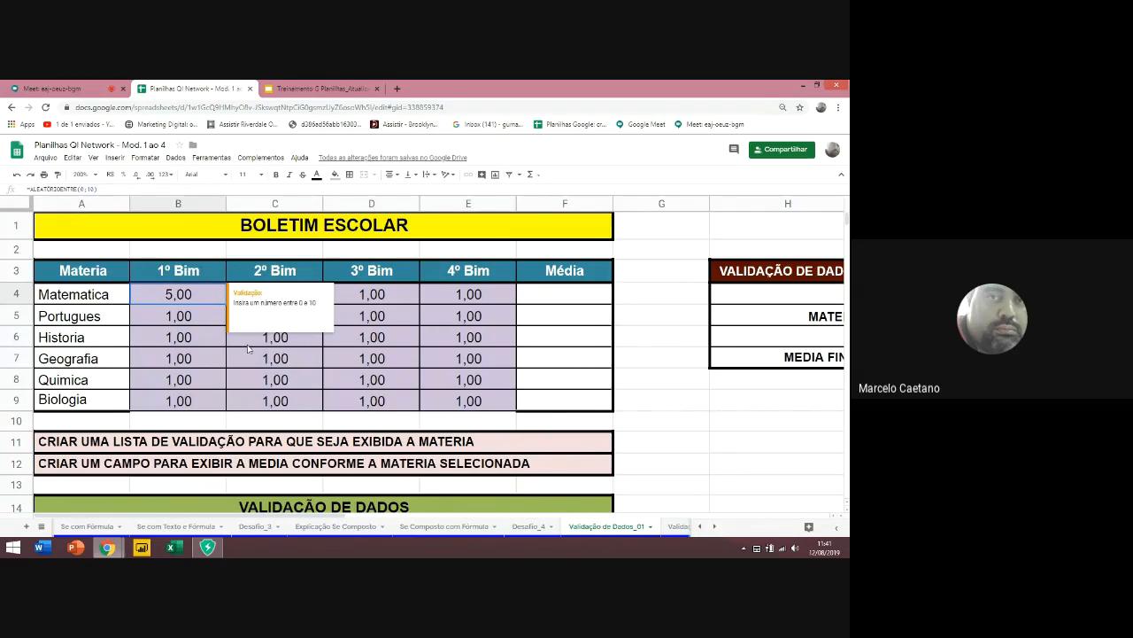
{"action": "left_click", "coordinate": [396, 344]}
{"action": "left_click", "coordinate": [192, 296]}
{"action": "double_click", "coordinate": [192, 296]}
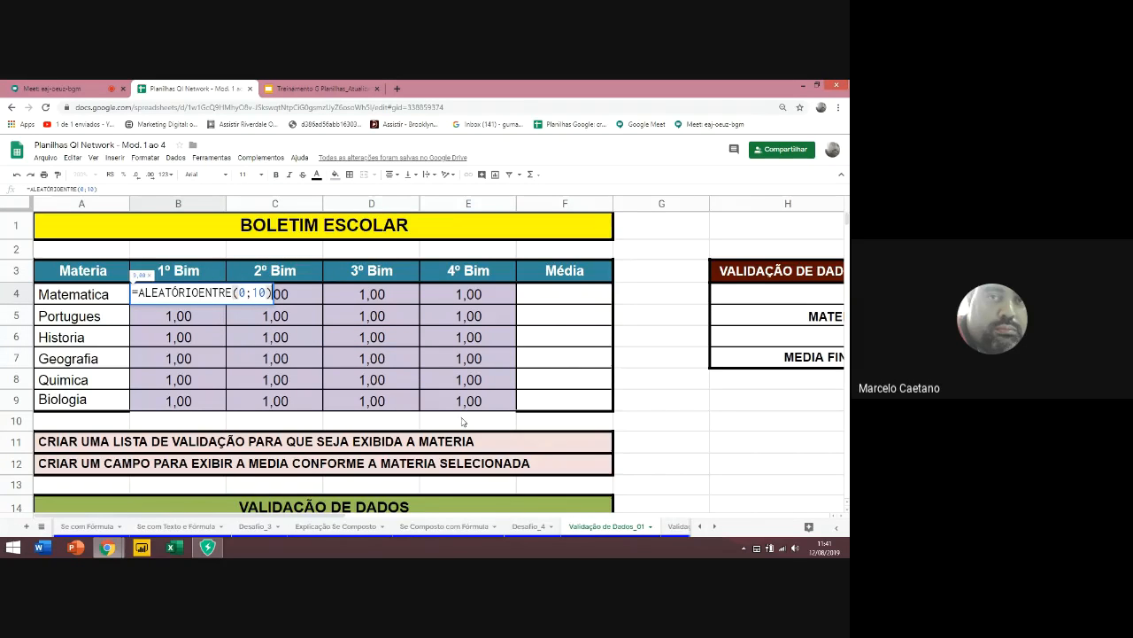
{"action": "left_click", "coordinate": [389, 361]}
{"action": "left_click", "coordinate": [209, 300]}
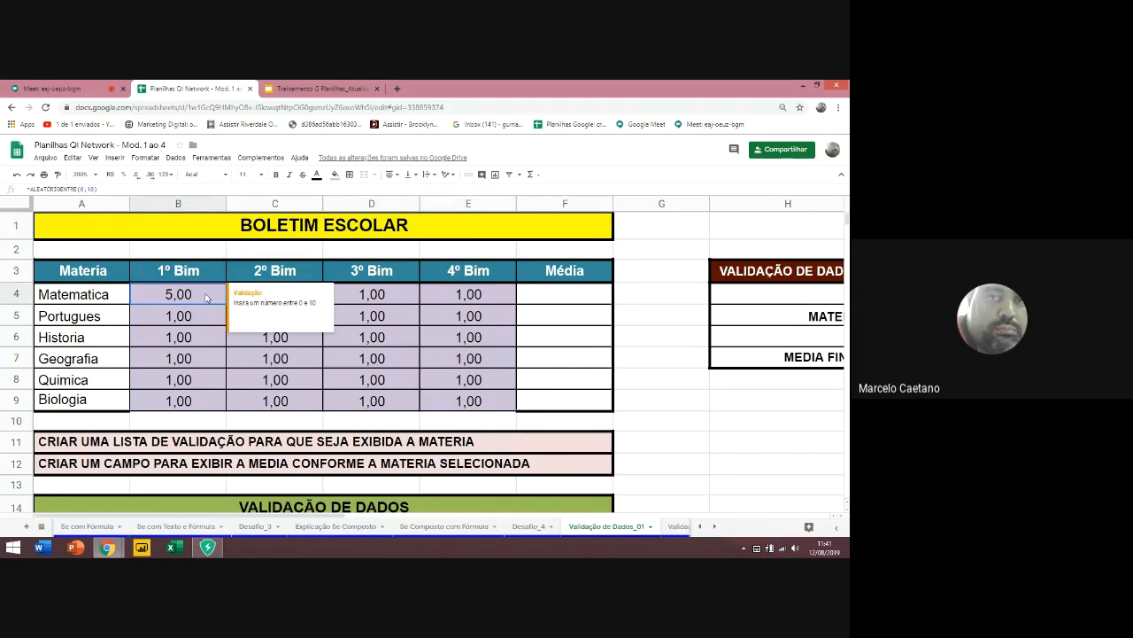
Try to copy the Matematica formula for 1º Bim onto the whole grade range from Matematica to Biologia
{"action": "key", "text": "ctrl+c"}
{"action": "key", "text": "shift+Right"}
{"action": "key", "text": "shift+Right"}
{"action": "key", "text": "shift+Right"}
{"action": "key", "text": "shift+Down"}
{"action": "key", "text": "shift+Down"}
{"action": "key", "text": "shift+Down"}
{"action": "key", "text": "shift+Down"}
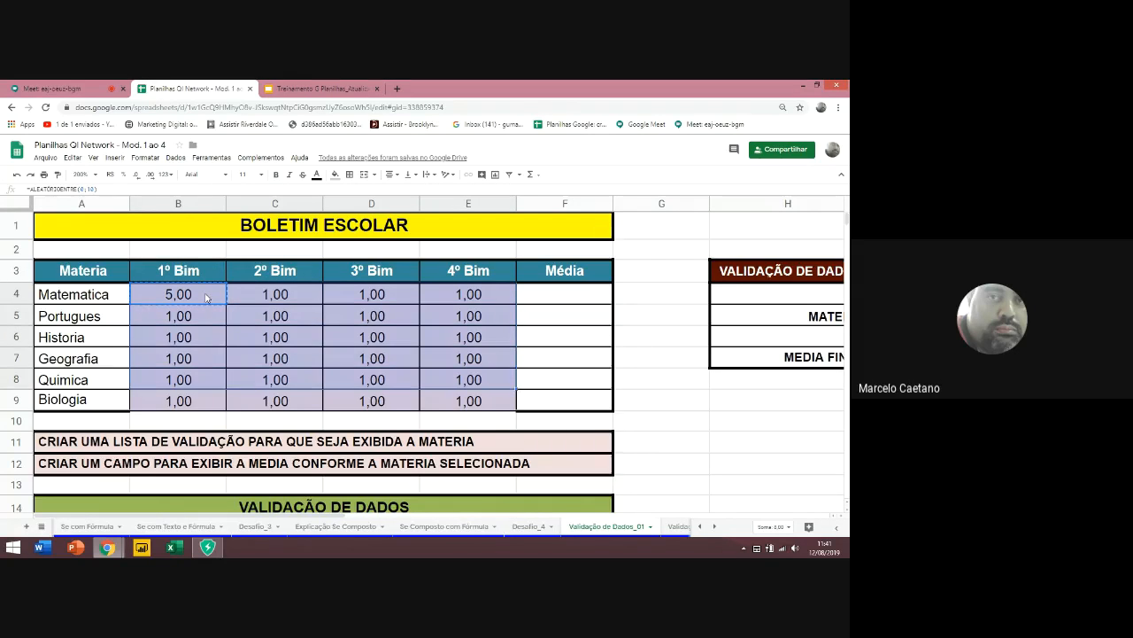
{"action": "key", "text": "shift+Down"}
{"action": "key", "text": "Return"}
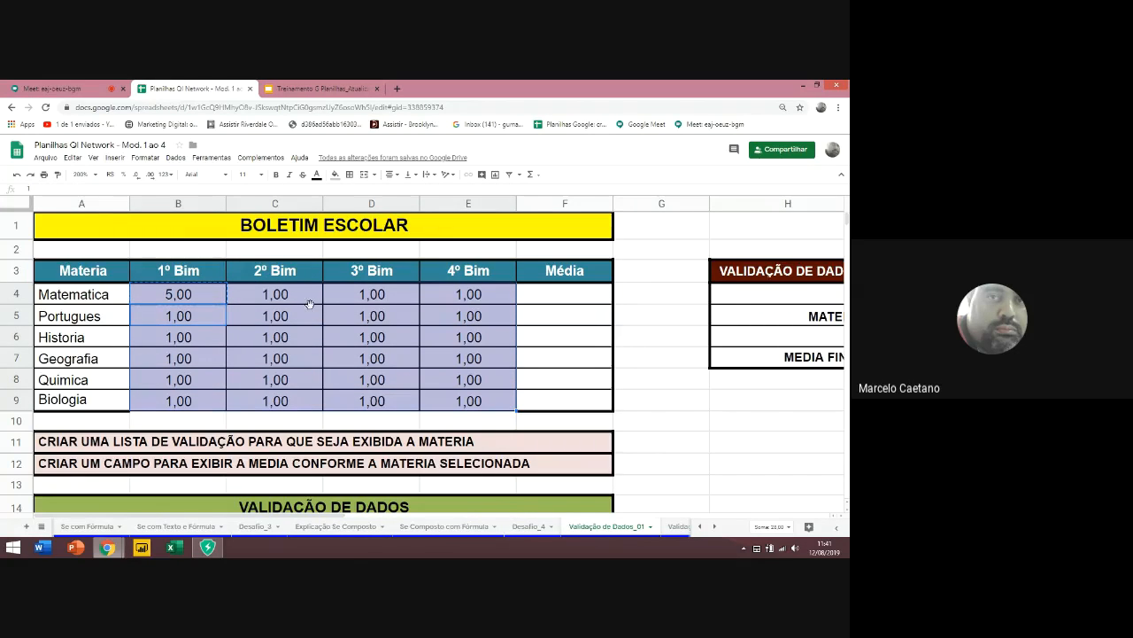
{"action": "left_click", "coordinate": [391, 316]}
{"action": "left_click", "coordinate": [548, 302]}
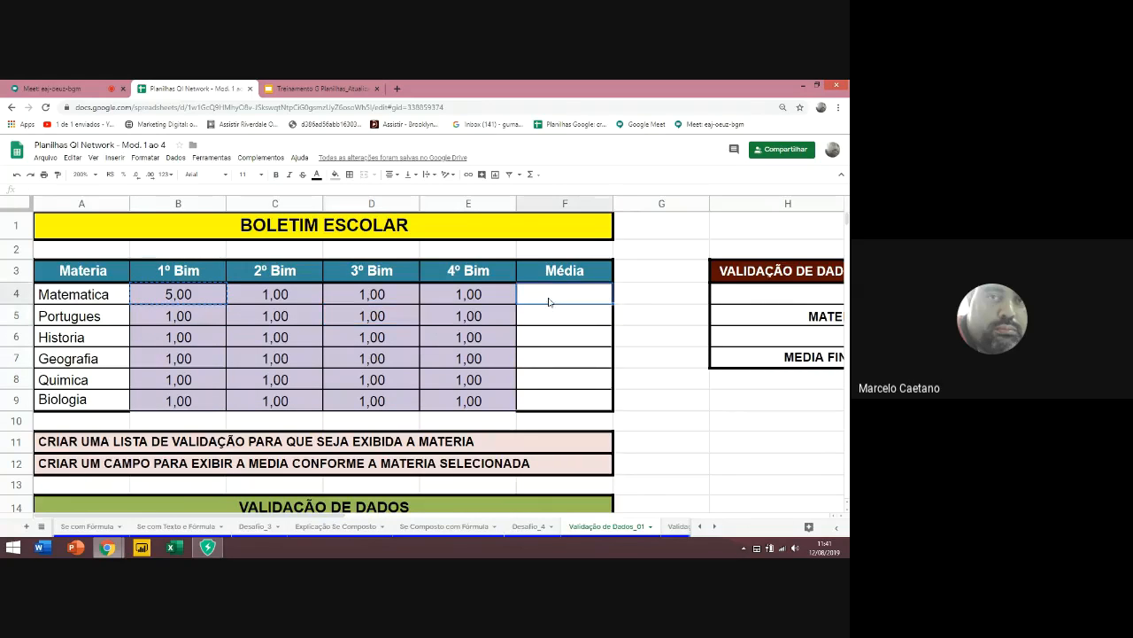
{"action": "left_click", "coordinate": [301, 298]}
Clear all grades from Matematica to Biologia for the four bimesters
{"action": "left_click", "coordinate": [195, 297]}
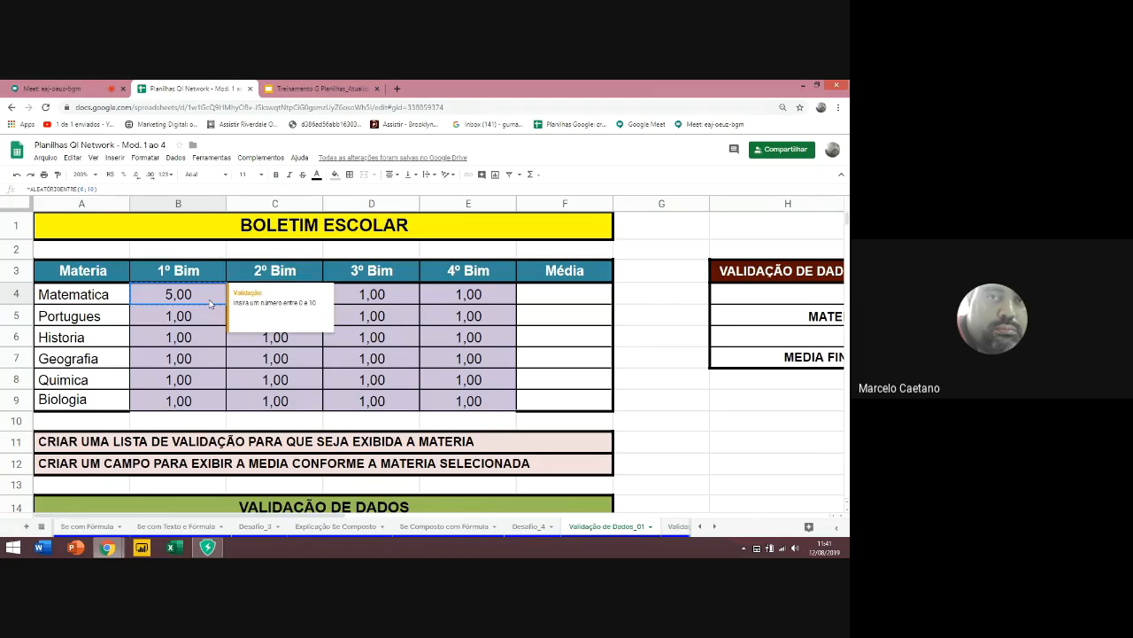
{"action": "key", "text": "ctrl+shift+Down"}
{"action": "key", "text": "ctrl+shift+Right"}
{"action": "key", "text": "Delete"}
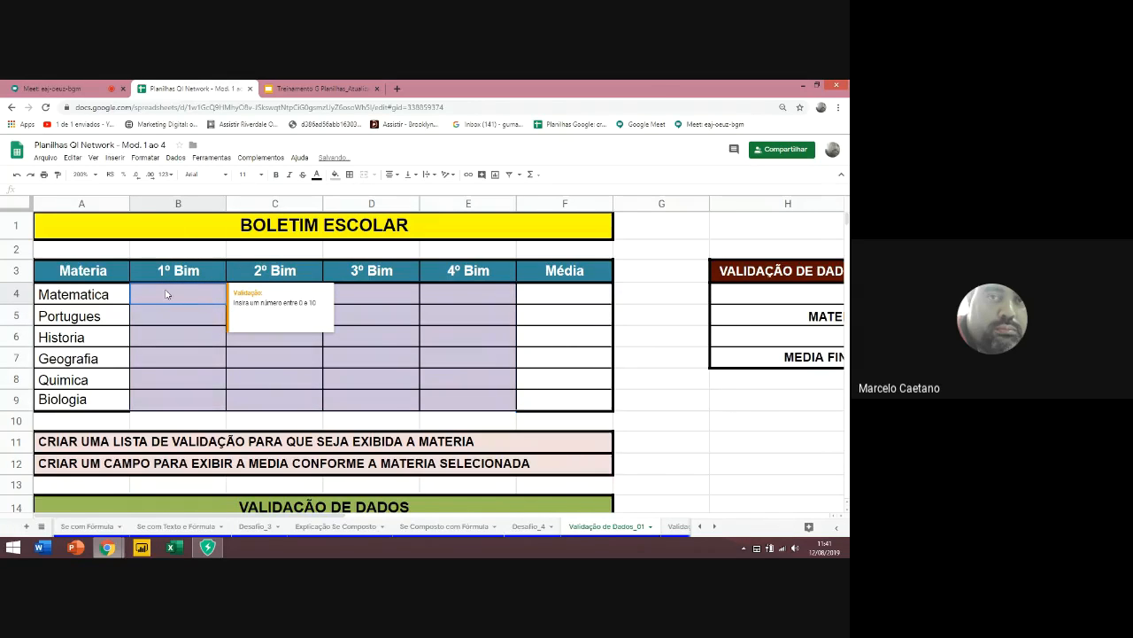
Enter =ALEATÓRIOENTRE(0;10) as the Matematica grade for 1º Bim
{"action": "left_click", "coordinate": [166, 294]}
{"action": "type", "text": "=a"}
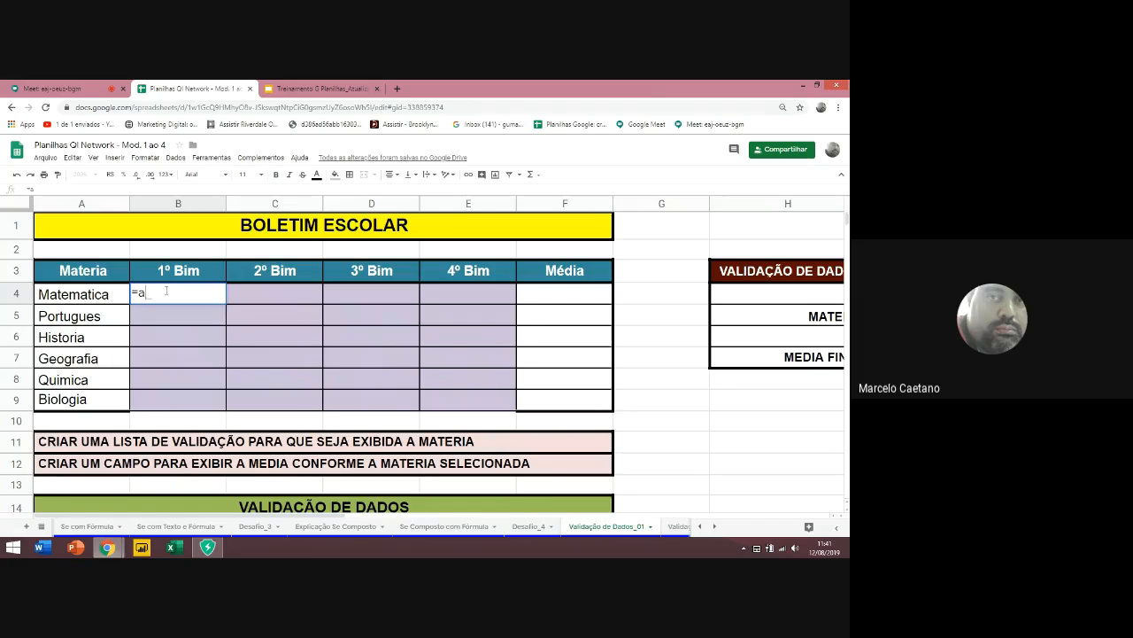
{"action": "type", "text": "le"}
{"action": "key", "text": "Down"}
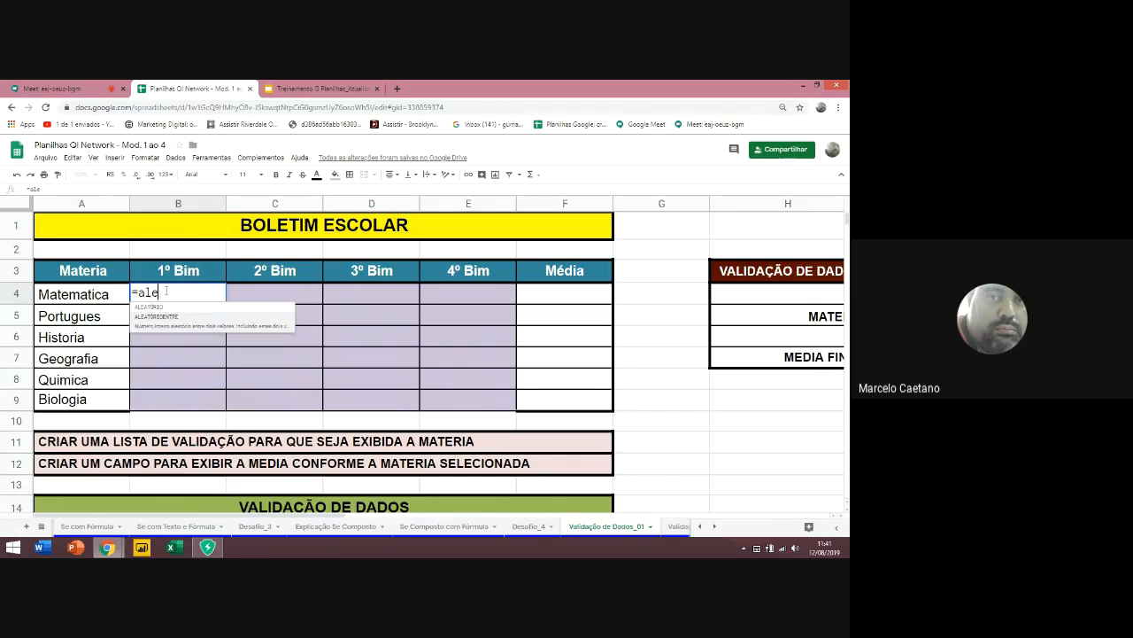
{"action": "key", "text": "Tab"}
{"action": "type", "text": "0;"}
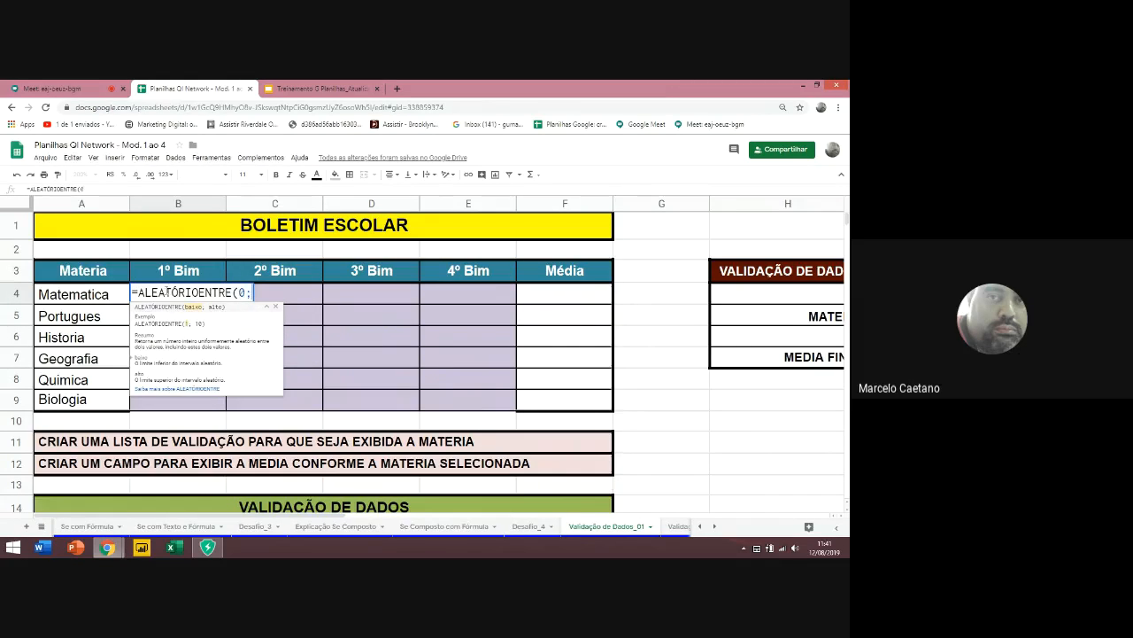
{"action": "type", "text": "10"}
{"action": "key", "text": "Return"}
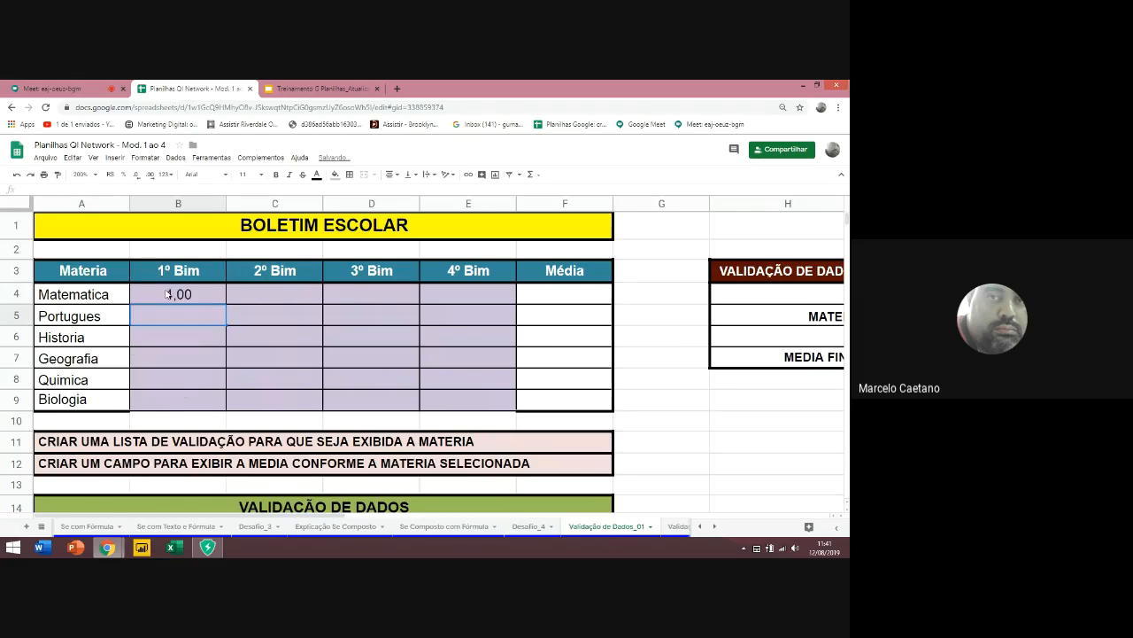
Copy the Matematica random-grade formula down the 1º Bim column through Biologia
{"action": "key", "text": "Up"}
{"action": "key", "text": "ctrl+c"}
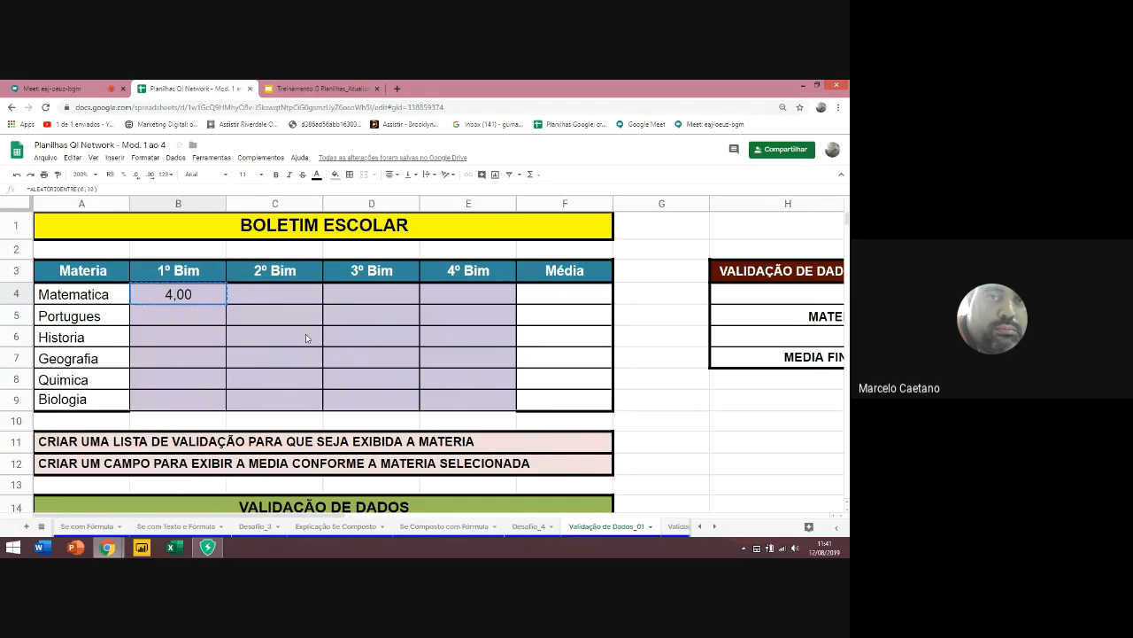
{"action": "key", "text": "shift+Down"}
{"action": "key", "text": "shift+Down"}
{"action": "key", "text": "shift+Down"}
{"action": "key", "text": "shift+Down"}
{"action": "key", "text": "shift+Down"}
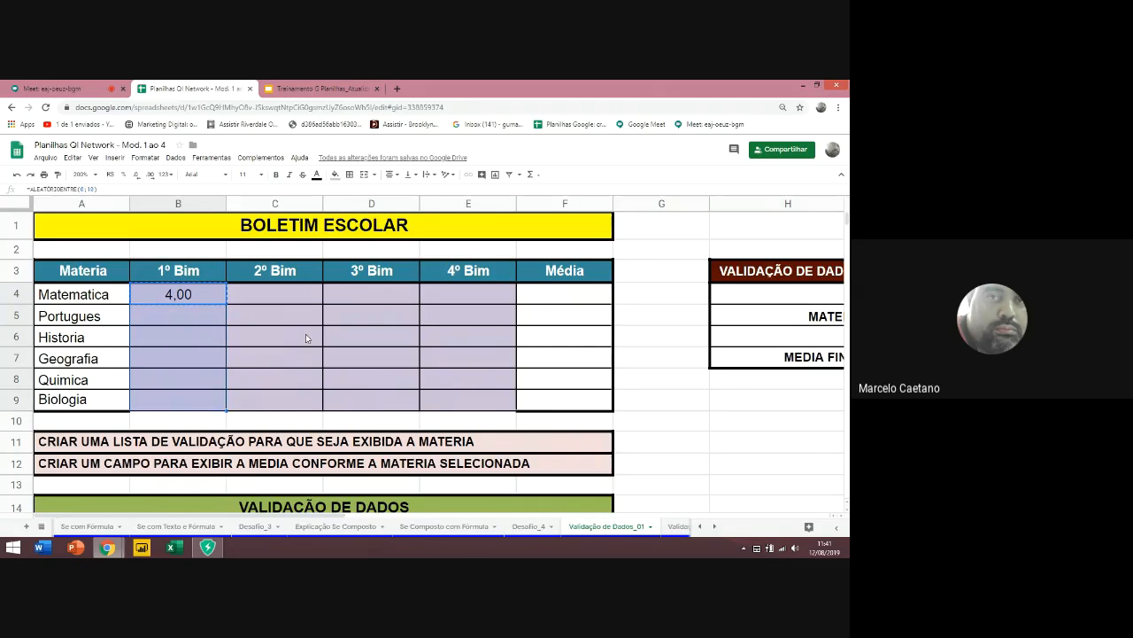
{"action": "key", "text": "ctrl+v"}
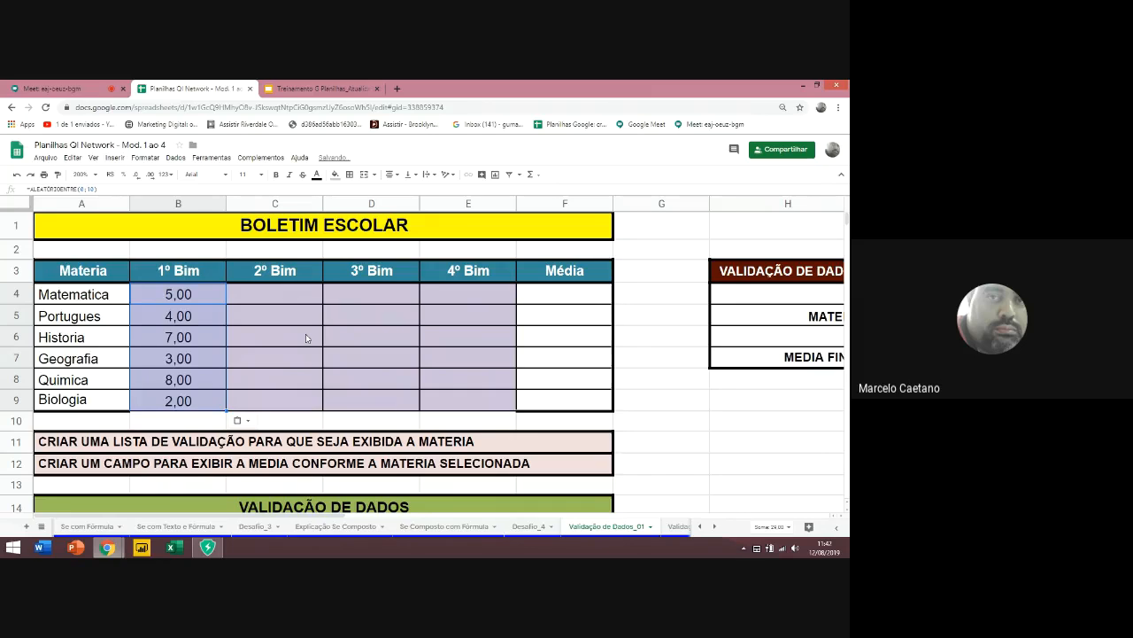
Copy the 1º Bim formulas, clear the whole grade range and paste them across all four bimesters for every subject
{"action": "key", "text": "ctrl+c"}
{"action": "key", "text": "shift+Right"}
{"action": "key", "text": "shift+Right"}
{"action": "key", "text": "shift+Right"}
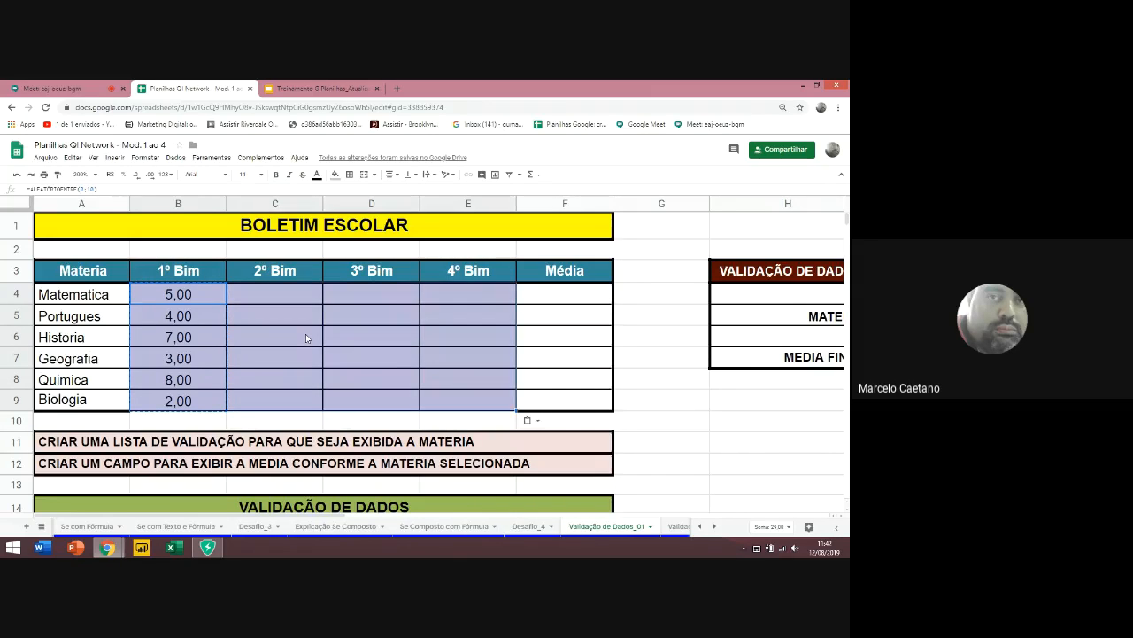
{"action": "key", "text": "shift+Right"}
{"action": "key", "text": "shift+Left"}
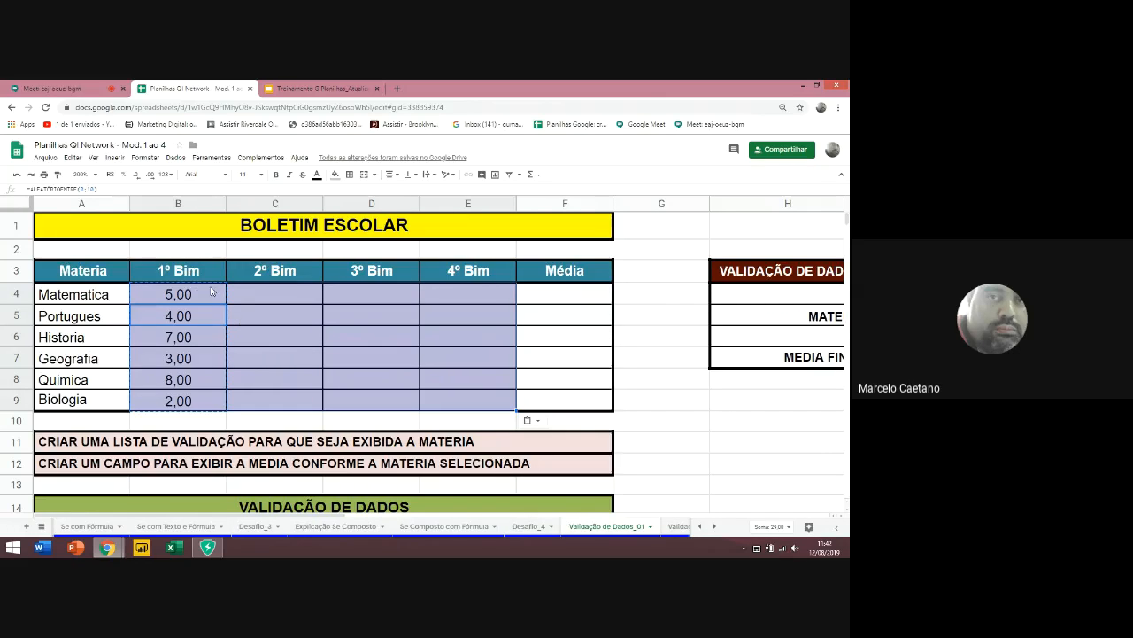
{"action": "key", "text": "Delete"}
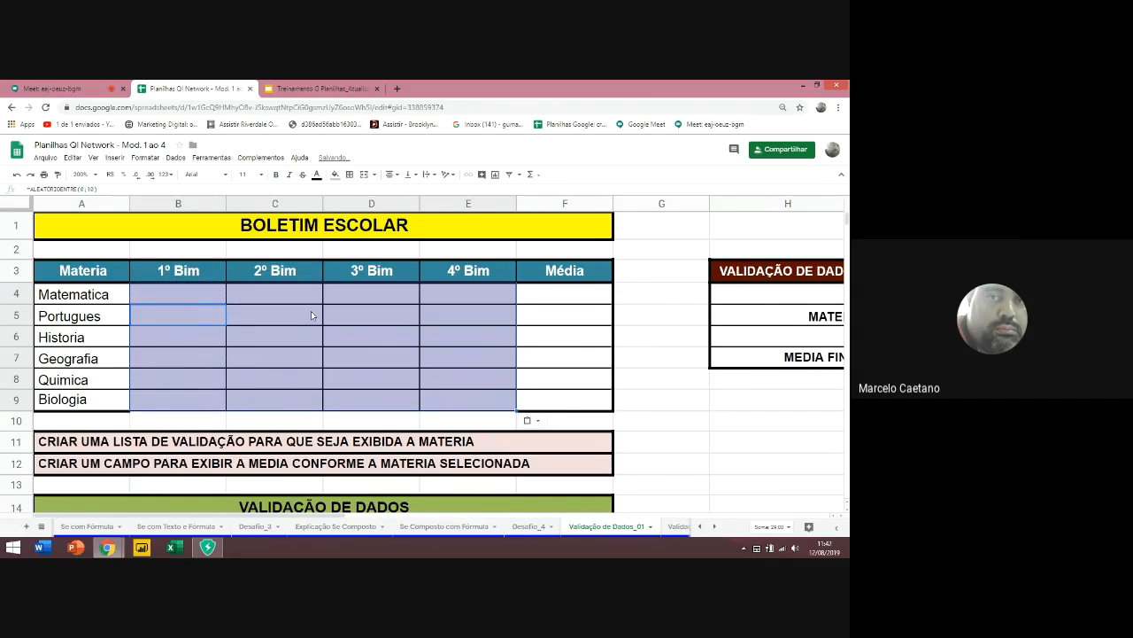
{"action": "key", "text": "ctrl+v"}
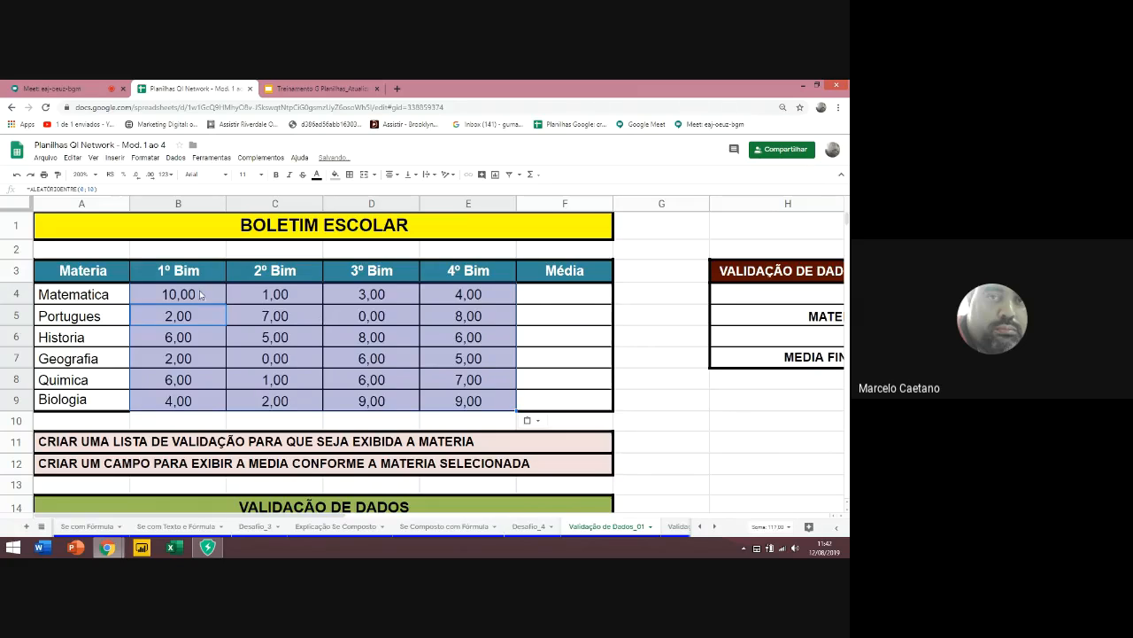
{"action": "left_click", "coordinate": [196, 295]}
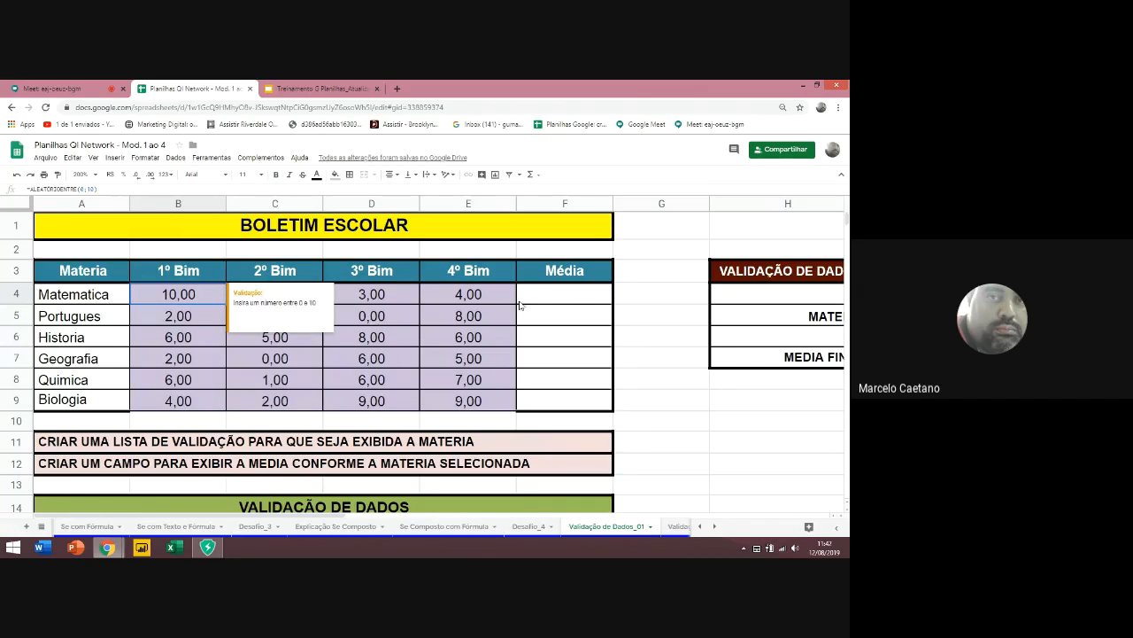
Calculate the Média for Matematica with the MÉDIA function over B4:E4
{"action": "left_click", "coordinate": [547, 303]}
{"action": "type", "text": "="}
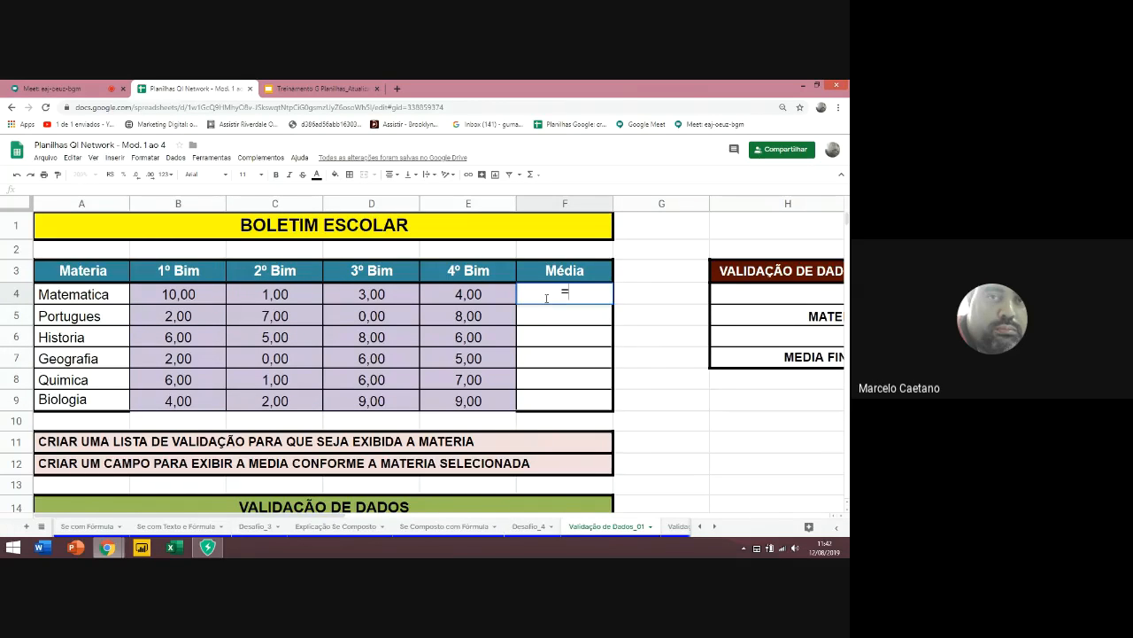
{"action": "type", "text": "media("}
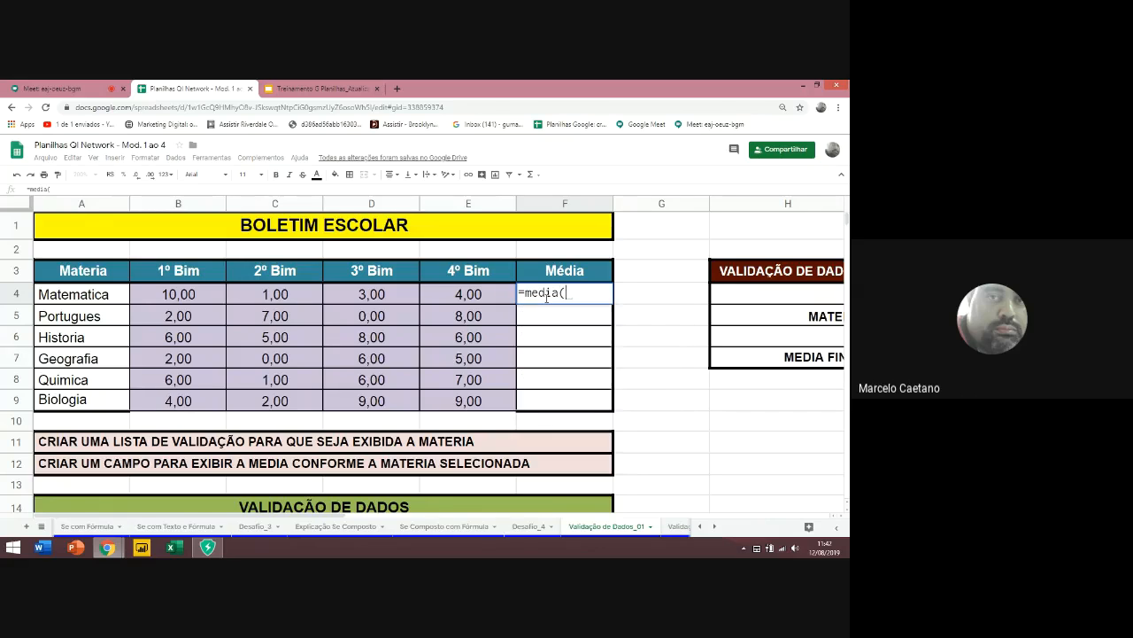
{"action": "key", "text": "Left"}
{"action": "key", "text": "shift+Left"}
{"action": "key", "text": "shift+Left"}
{"action": "key", "text": "shift+Left"}
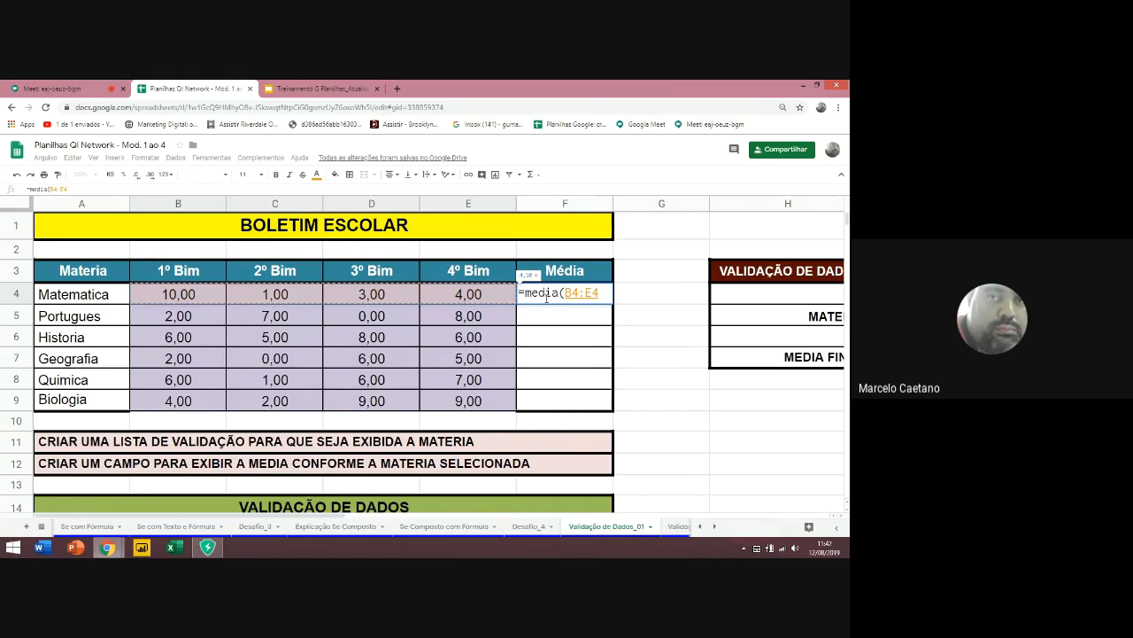
{"action": "key", "text": "Return"}
Copy the Matematica average formula down the Média column through Biologia
{"action": "left_click", "coordinate": [591, 299]}
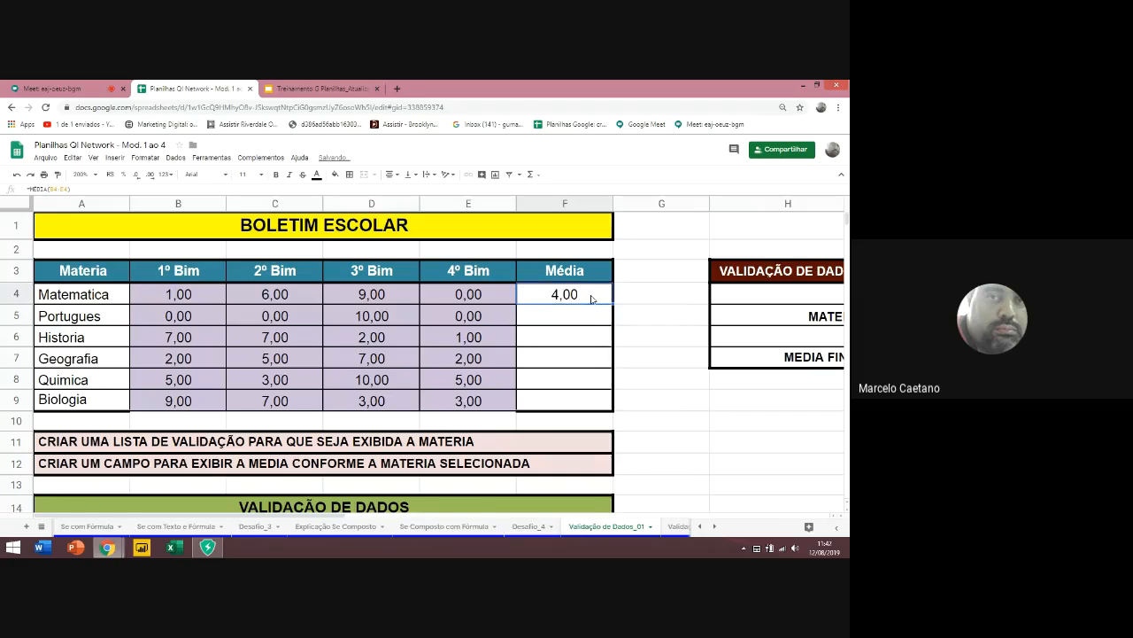
{"action": "key", "text": "ctrl+c"}
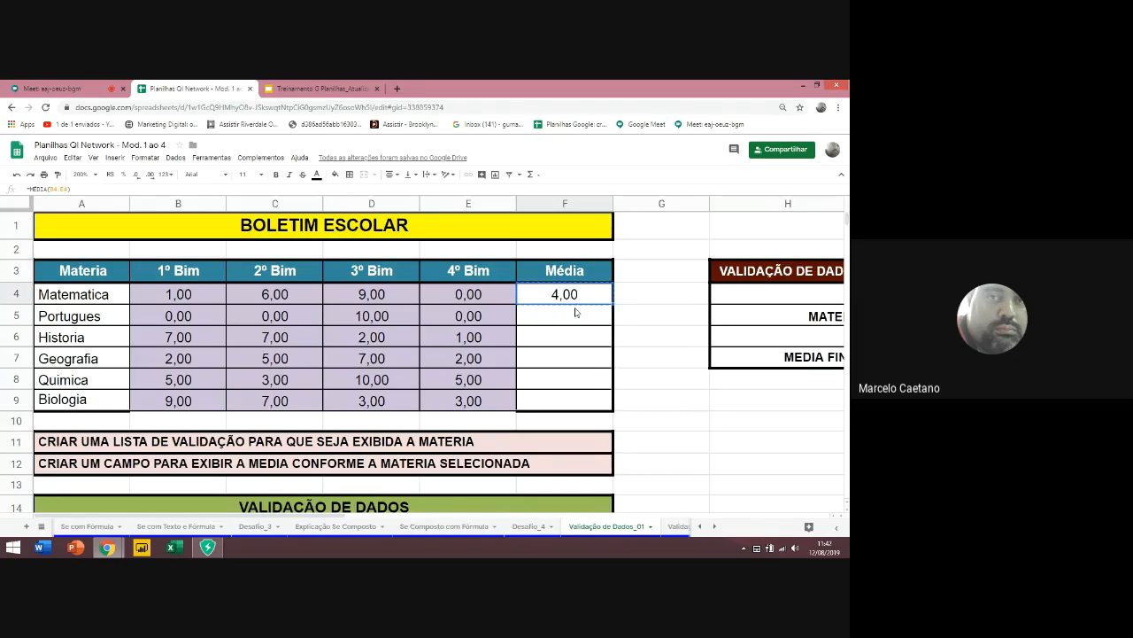
{"action": "key", "text": "shift+Down"}
{"action": "key", "text": "shift+Down"}
{"action": "key", "text": "shift+Down"}
{"action": "key", "text": "shift+Down"}
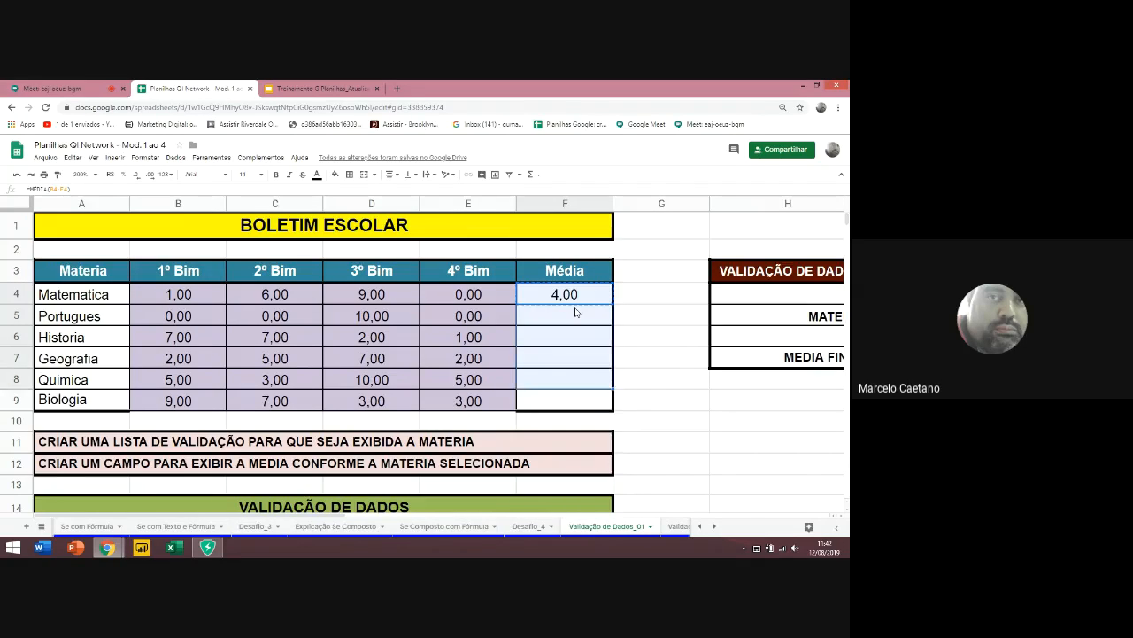
{"action": "key", "text": "shift+Down"}
{"action": "key", "text": "ctrl+v"}
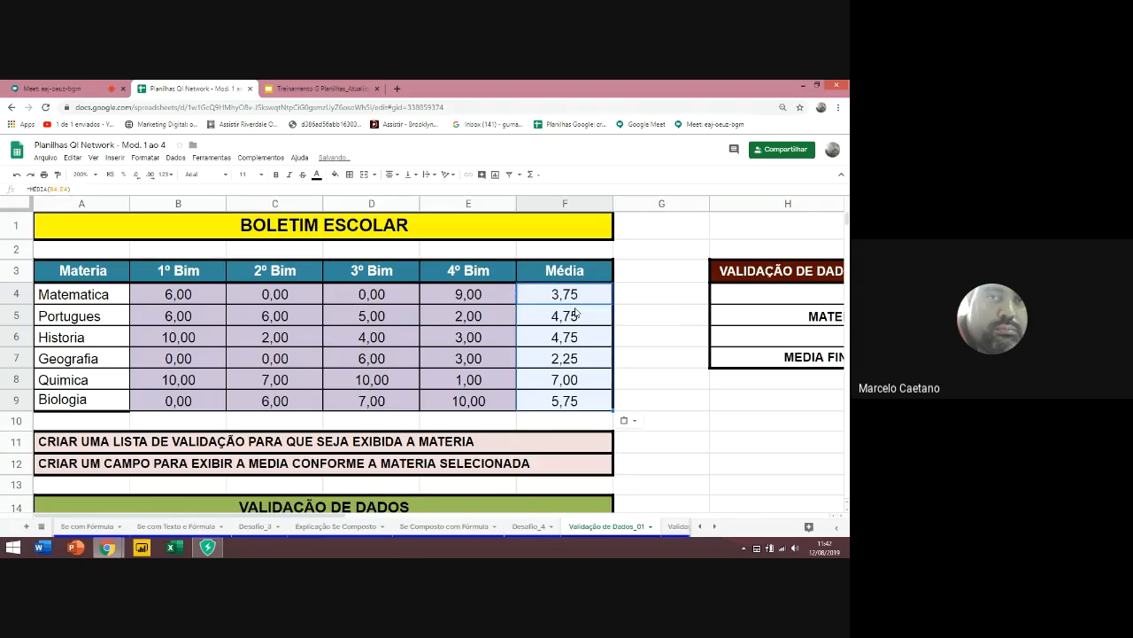
Inspect the formulas behind several grades, including Matematica 1º Bim and Biologia 2º Bim
{"action": "left_click", "coordinate": [171, 299]}
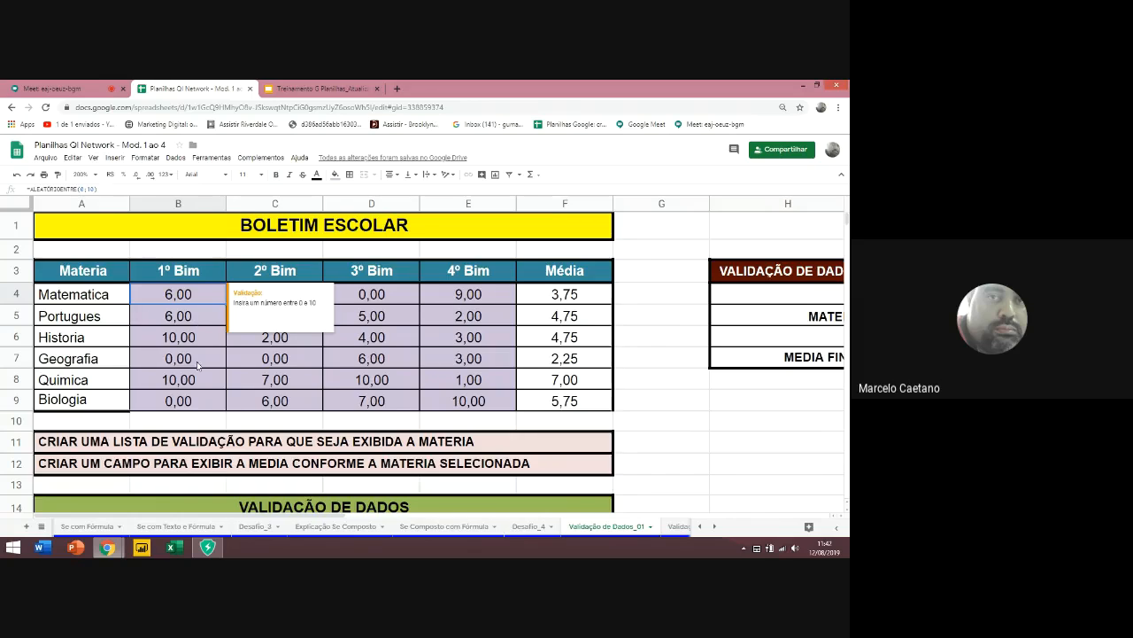
{"action": "left_click", "coordinate": [283, 401]}
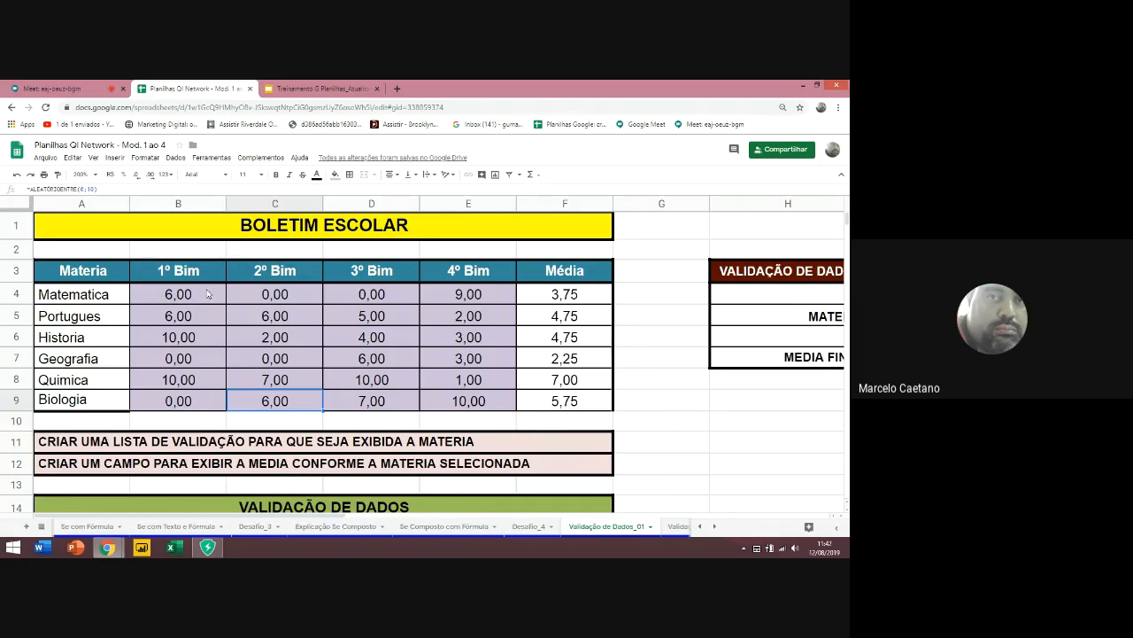
{"action": "left_click_drag", "start_coordinate": [323, 342], "coordinate": [265, 344]}
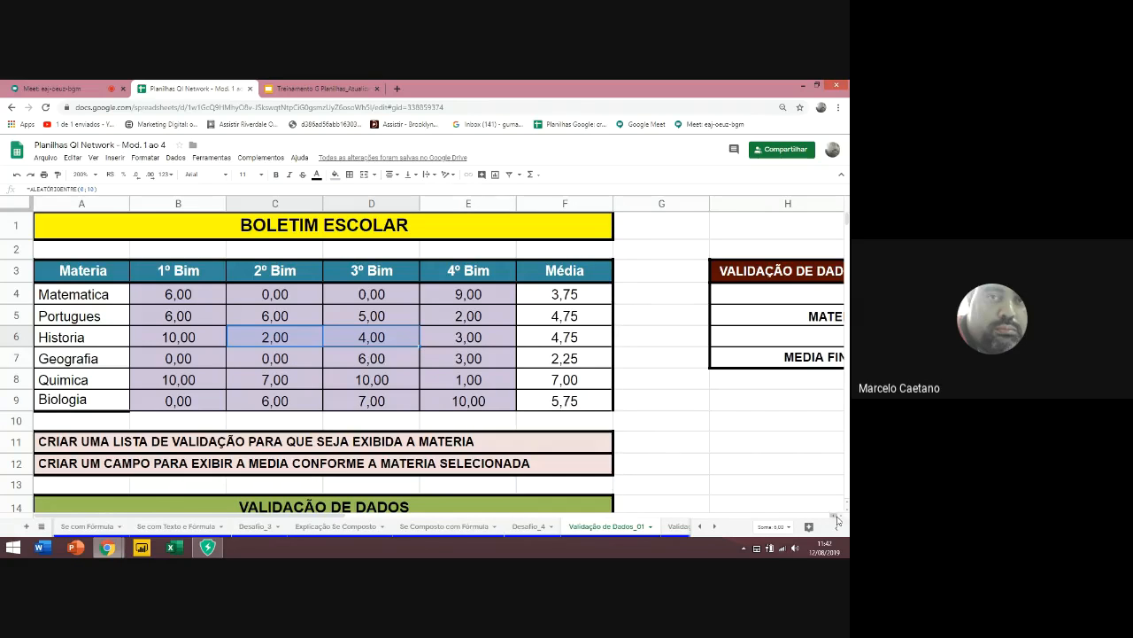
Examine the validation list table beside the report card, including its MATERIA and MEDIA FINAL fields
{"action": "scroll", "coordinate": [770, 442], "scroll_direction": "right", "scroll_amount": 2}
{"action": "scroll", "coordinate": [736, 392], "scroll_direction": "left", "scroll_amount": 2}
{"action": "left_click", "coordinate": [725, 383]}
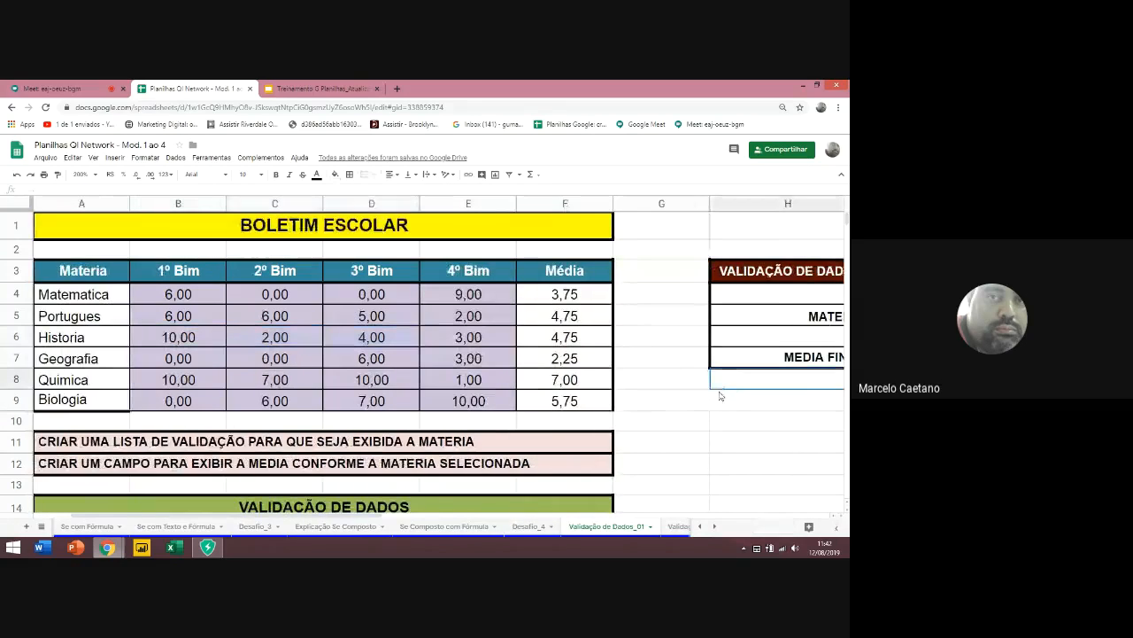
{"action": "key", "text": "Right"}
{"action": "key", "text": "Right"}
{"action": "key", "text": "Right"}
{"action": "key", "text": "Right"}
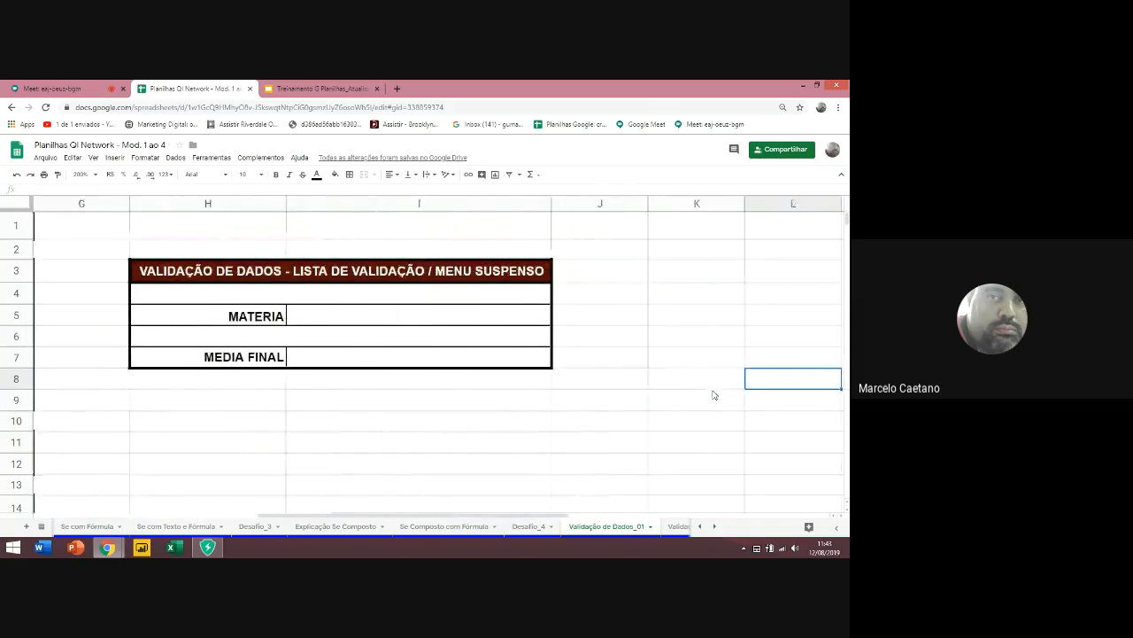
{"action": "left_click", "coordinate": [713, 394]}
{"action": "key", "text": "Left"}
{"action": "key", "text": "Left"}
{"action": "key", "text": "Up"}
{"action": "key", "text": "Up"}
{"action": "key", "text": "Up"}
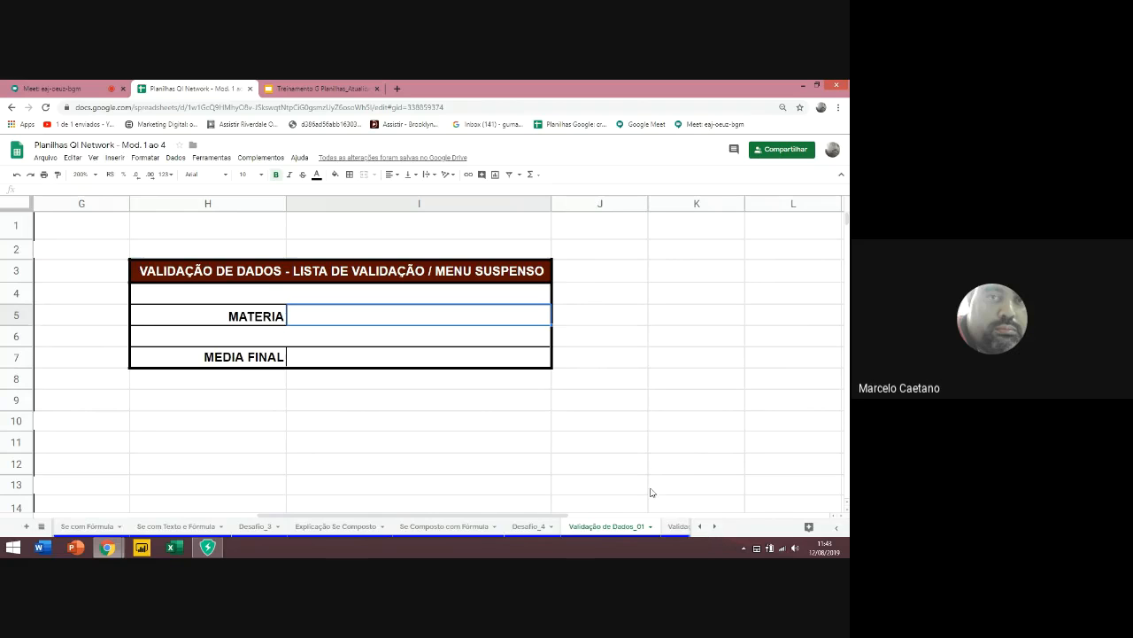
Review the subject names in the Materia column of the report card, from Matematica to Biologia
{"action": "left_click", "coordinate": [460, 407]}
{"action": "key", "text": "Left"}
{"action": "key", "text": "Left"}
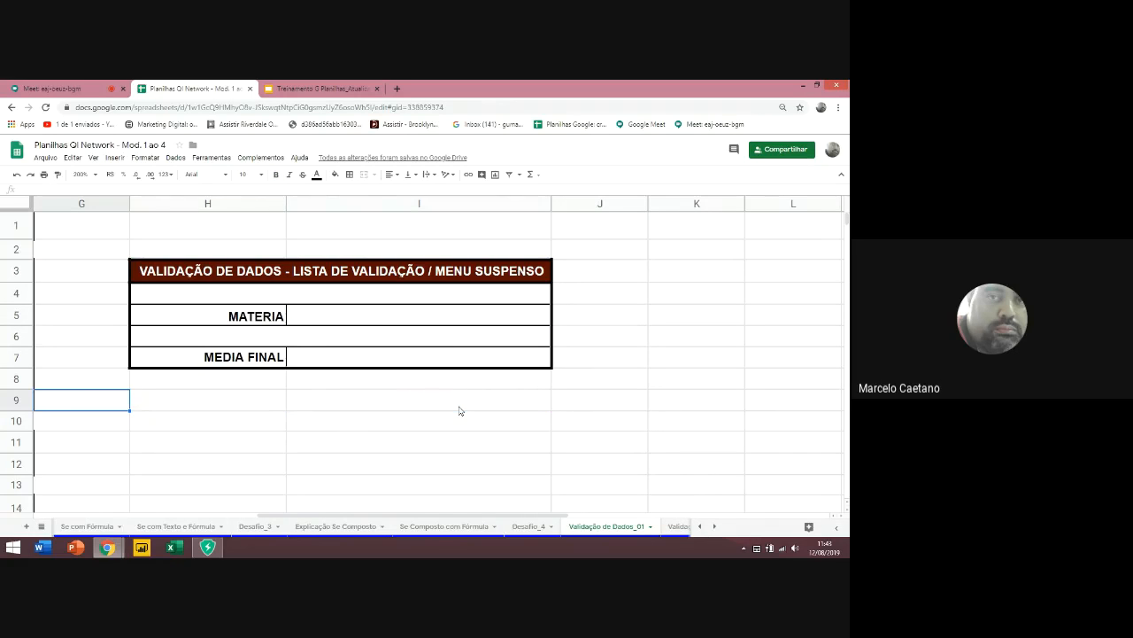
{"action": "key", "text": "Left"}
{"action": "key", "text": "Left"}
{"action": "key", "text": "Left"}
{"action": "key", "text": "Left"}
{"action": "key", "text": "Left"}
{"action": "key", "text": "Left"}
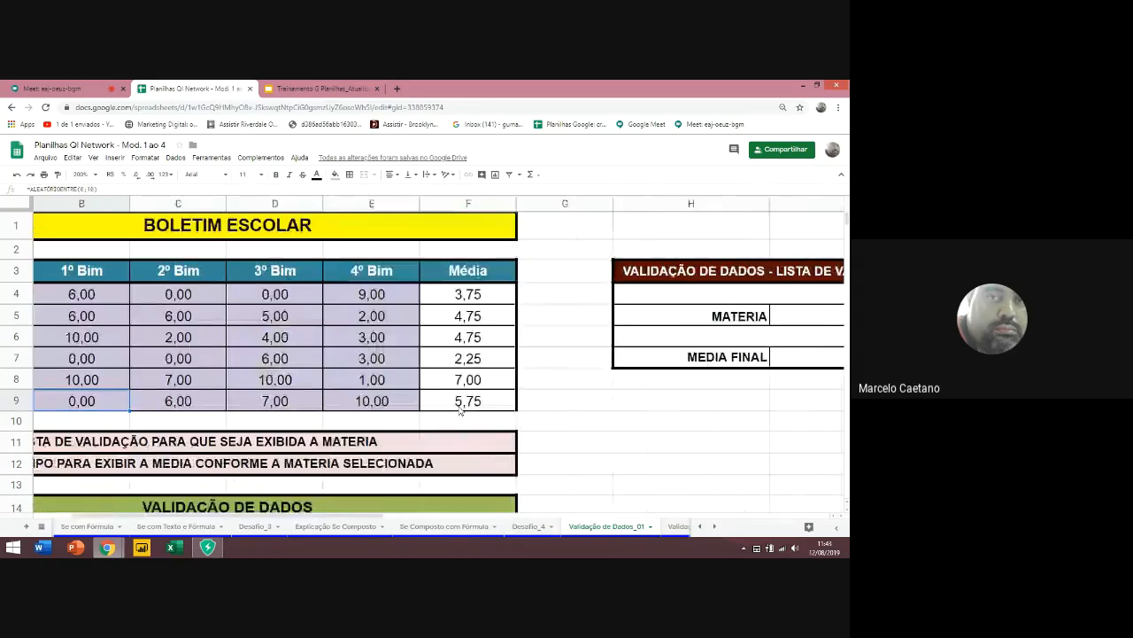
{"action": "key", "text": "Up"}
{"action": "key", "text": "Up"}
{"action": "key", "text": "Up"}
{"action": "key", "text": "Up"}
{"action": "key", "text": "Up"}
{"action": "key", "text": "Down"}
{"action": "key", "text": "Down"}
{"action": "key", "text": "Down"}
{"action": "key", "text": "Down"}
{"action": "key", "text": "Down"}
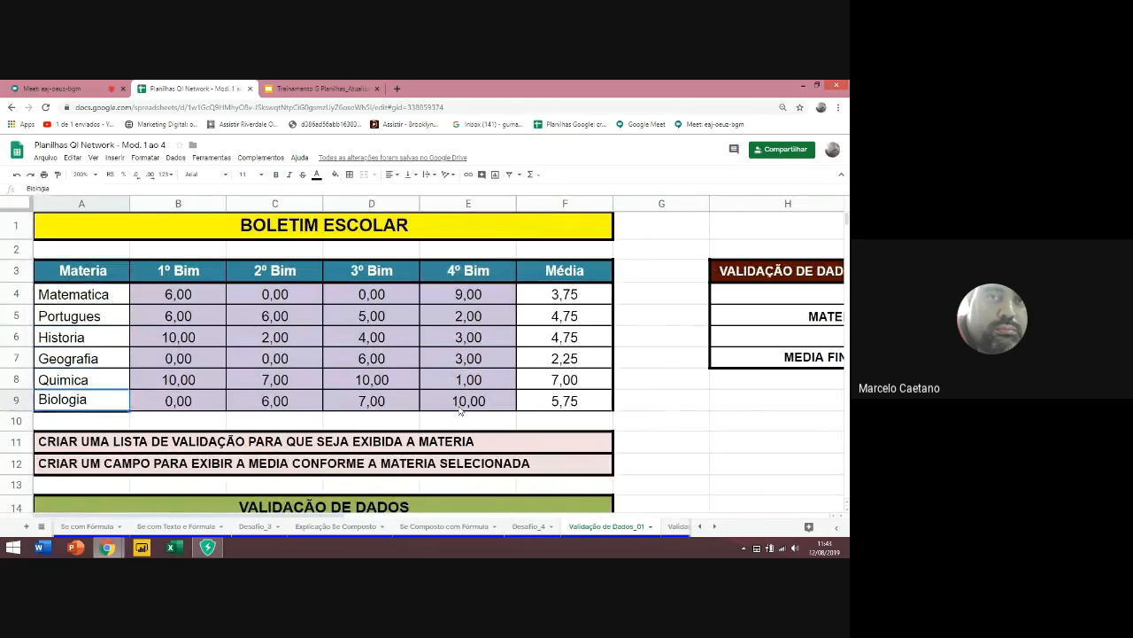
{"action": "key", "text": "Up"}
{"action": "key", "text": "Up"}
{"action": "key", "text": "Up"}
{"action": "key", "text": "Up"}
{"action": "key", "text": "Up"}
{"action": "key", "text": "Up"}
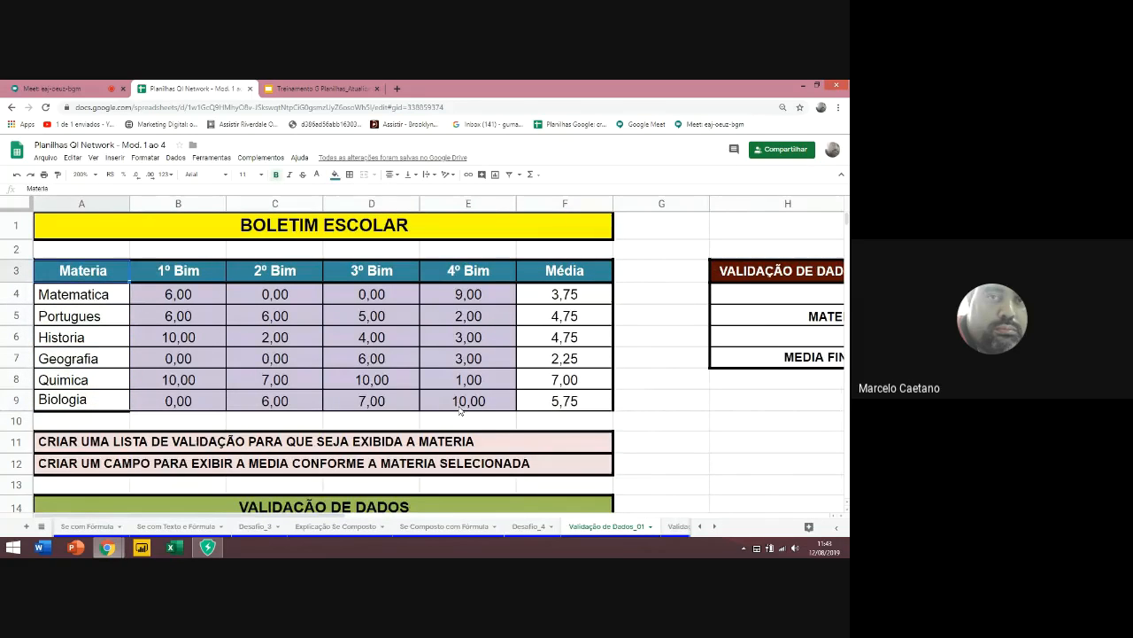
{"action": "key", "text": "Down"}
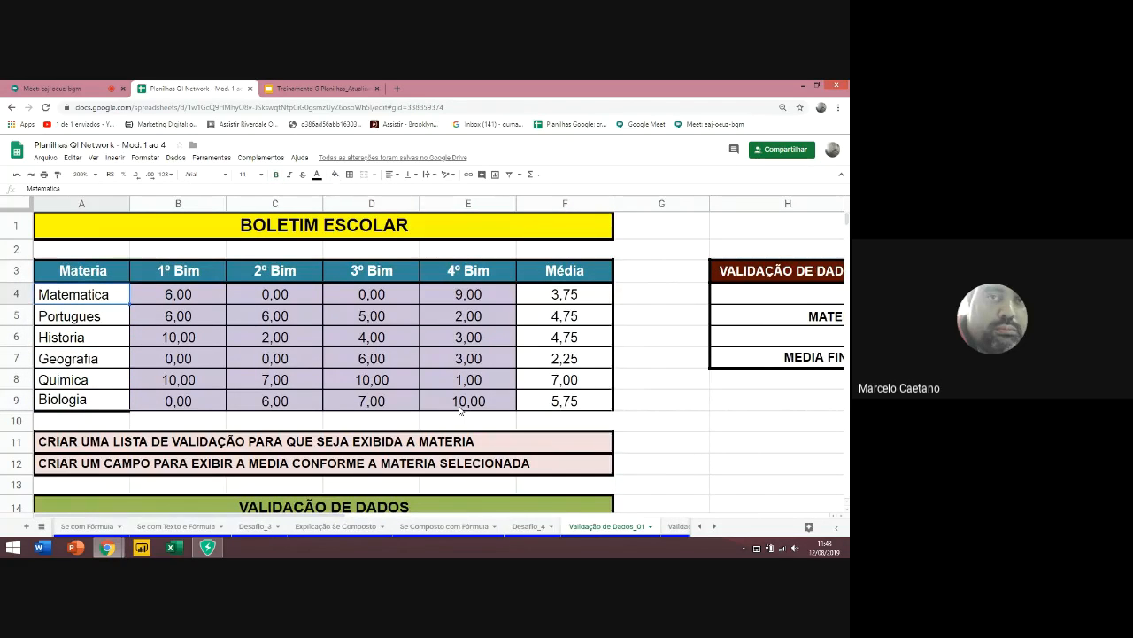
Trace the Matematica row across its four bimester grades to its Média
{"action": "key", "text": "Right"}
{"action": "key", "text": "Right"}
{"action": "key", "text": "Right"}
{"action": "key", "text": "Right"}
{"action": "key", "text": "Right"}
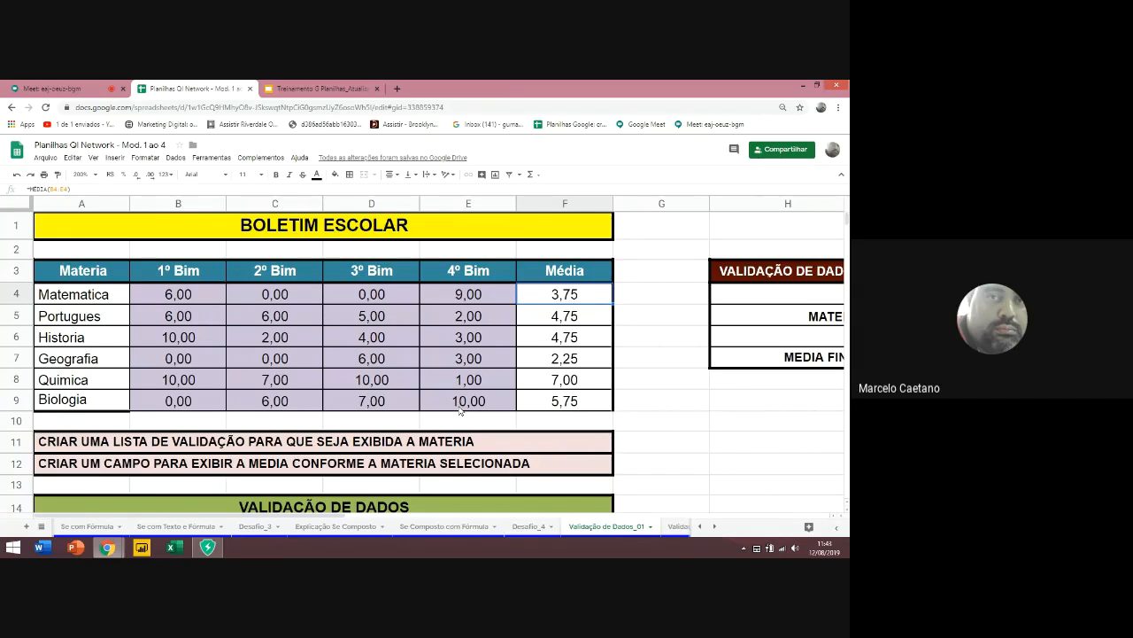
{"action": "key", "text": "Left"}
{"action": "key", "text": "Left"}
{"action": "key", "text": "Left"}
{"action": "key", "text": "Left"}
{"action": "key", "text": "Left"}
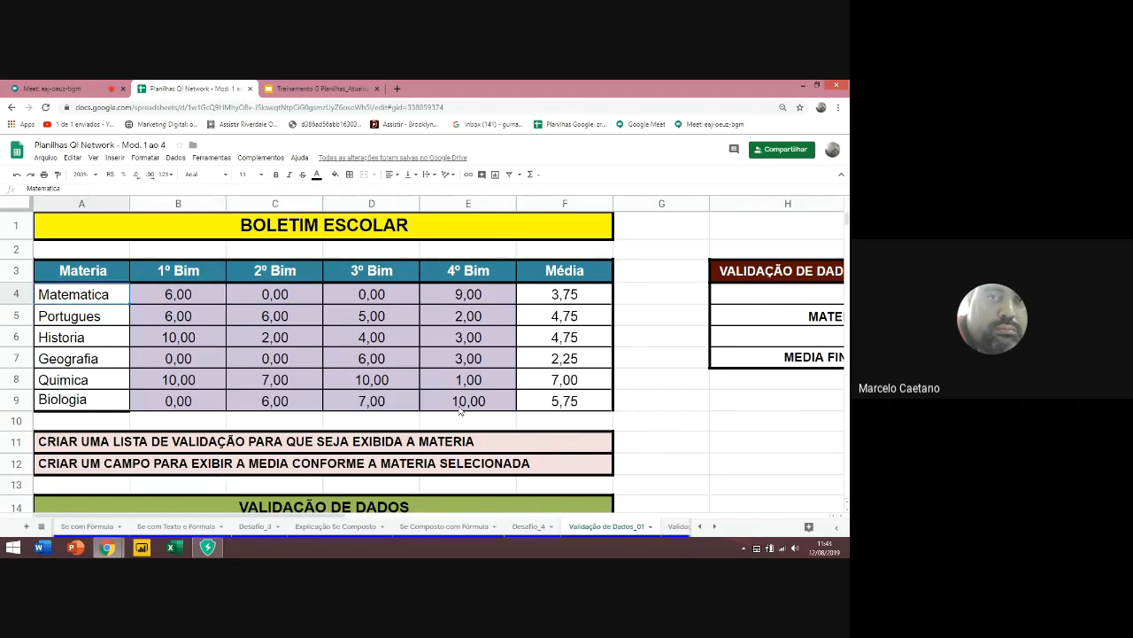
Start a data validation rule for the empty cell beside MATERIA, using I5 as its cell range
{"action": "key", "text": "Right"}
{"action": "key", "text": "Right"}
{"action": "key", "text": "Right"}
{"action": "key", "text": "Right"}
{"action": "key", "text": "Right"}
{"action": "key", "text": "Right"}
{"action": "key", "text": "Right"}
{"action": "key", "text": "Right"}
{"action": "key", "text": "Right"}
{"action": "key", "text": "Right"}
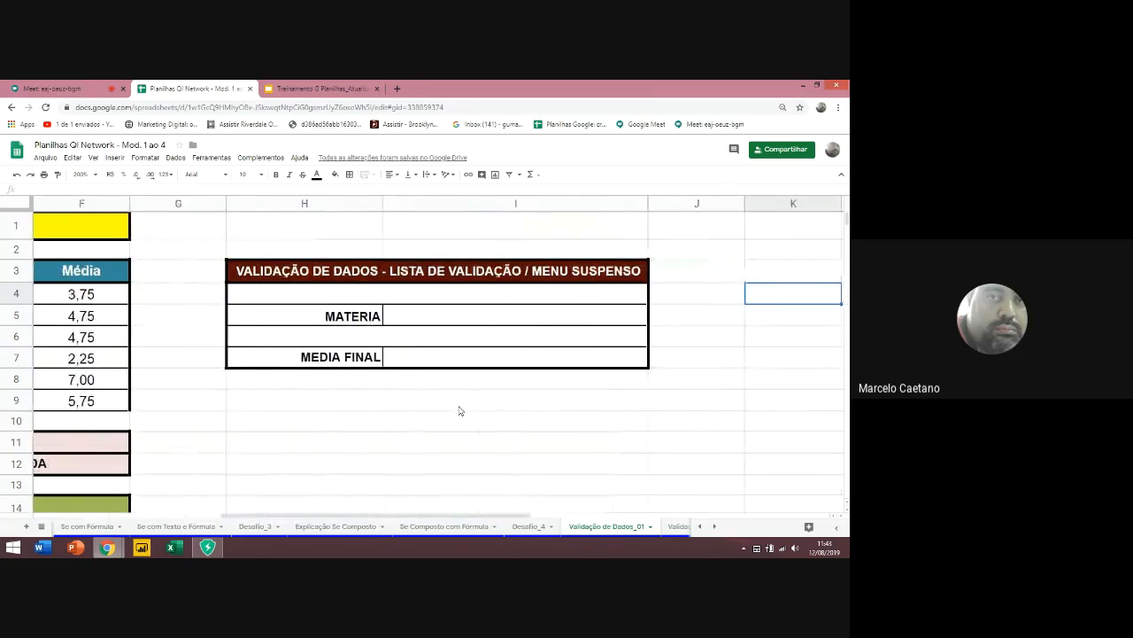
{"action": "key", "text": "Left"}
{"action": "key", "text": "Left"}
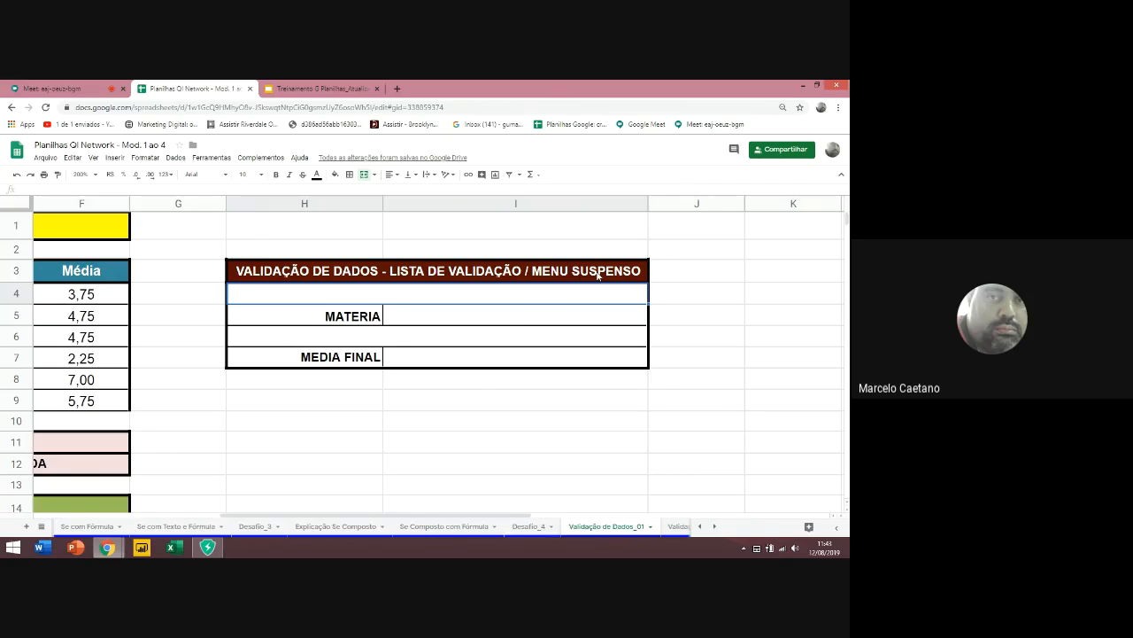
{"action": "left_click", "coordinate": [507, 315]}
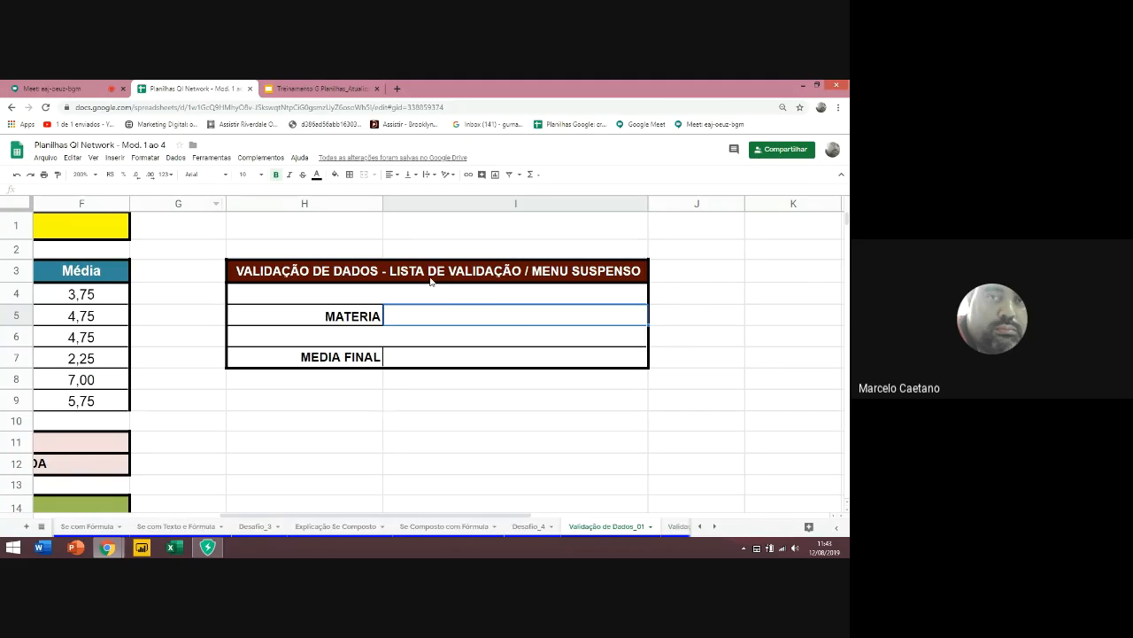
{"action": "left_click", "coordinate": [175, 158]}
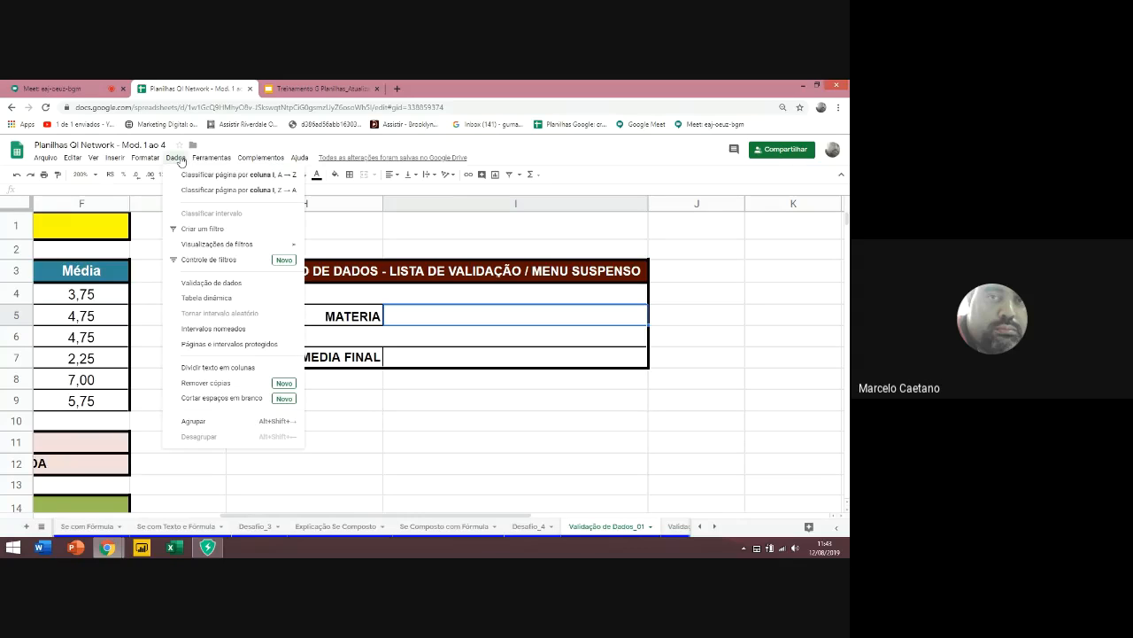
{"action": "left_click", "coordinate": [212, 284]}
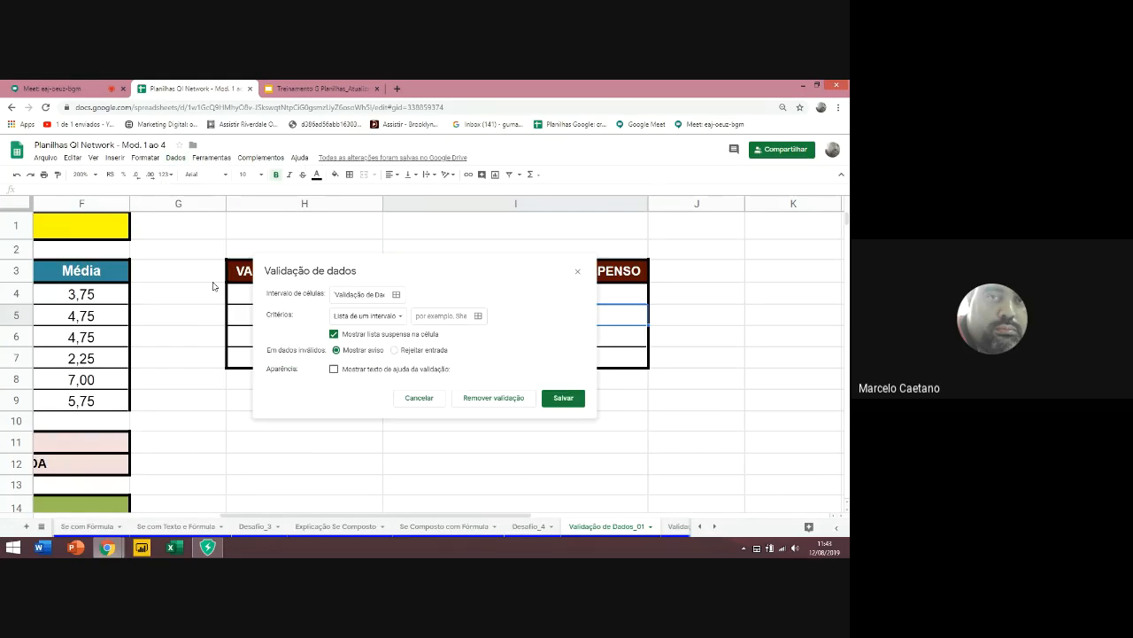
{"action": "left_click", "coordinate": [397, 295]}
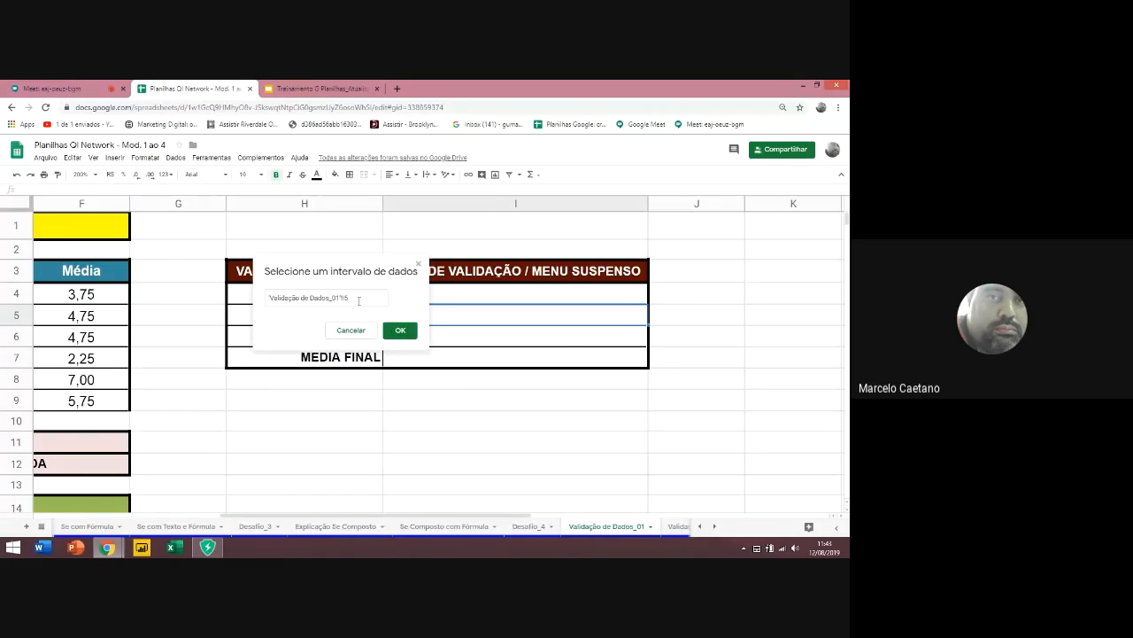
{"action": "left_click", "coordinate": [502, 316]}
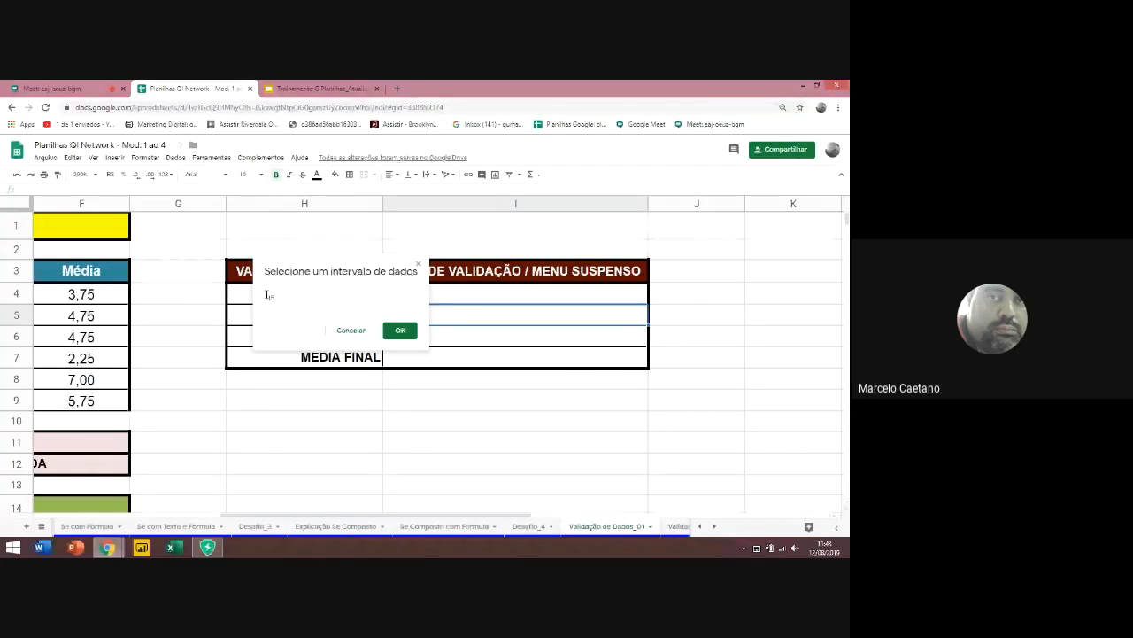
{"action": "key", "text": "Return"}
Set the validation criterion to Lista de um intervalo with the subject names in A4:A9, and save the rule
{"action": "left_click", "coordinate": [371, 317]}
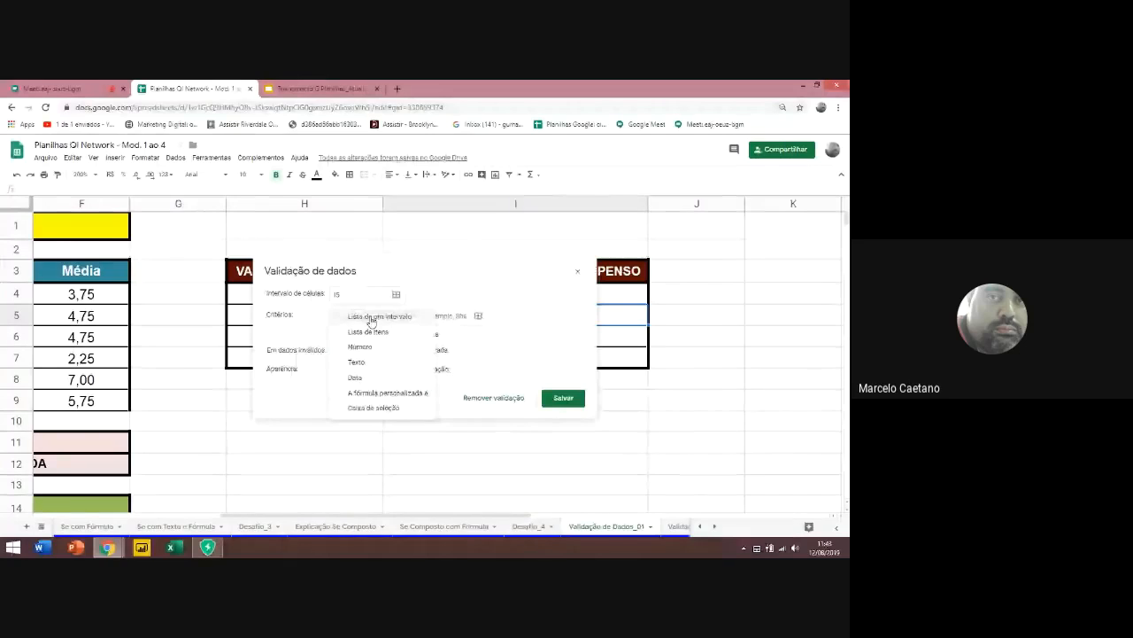
{"action": "left_click", "coordinate": [371, 319]}
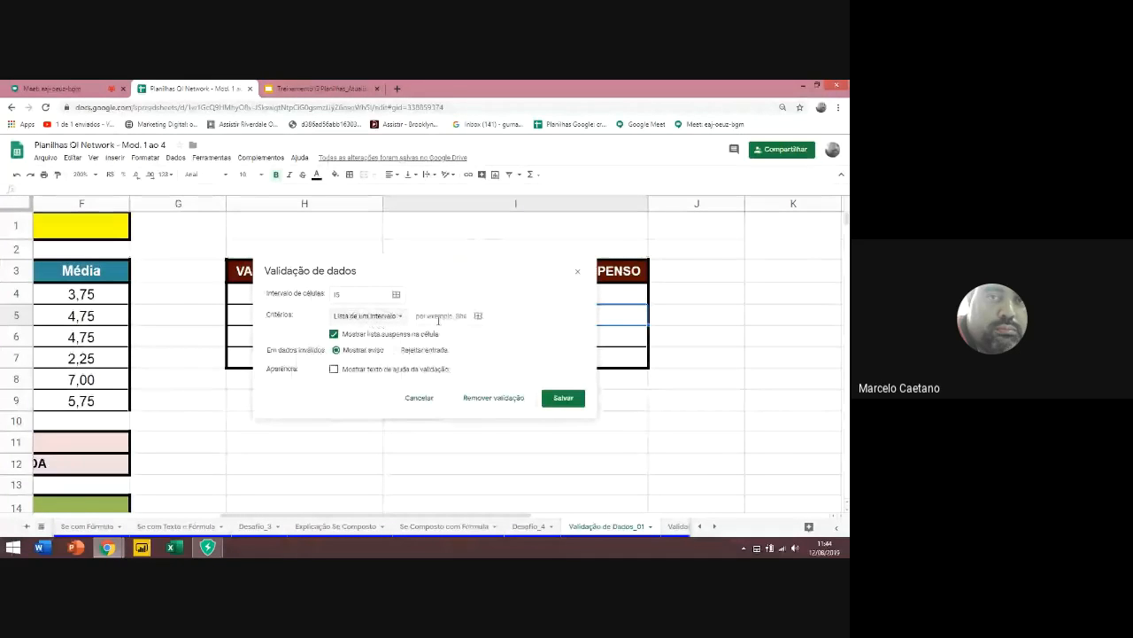
{"action": "left_click", "coordinate": [387, 319]}
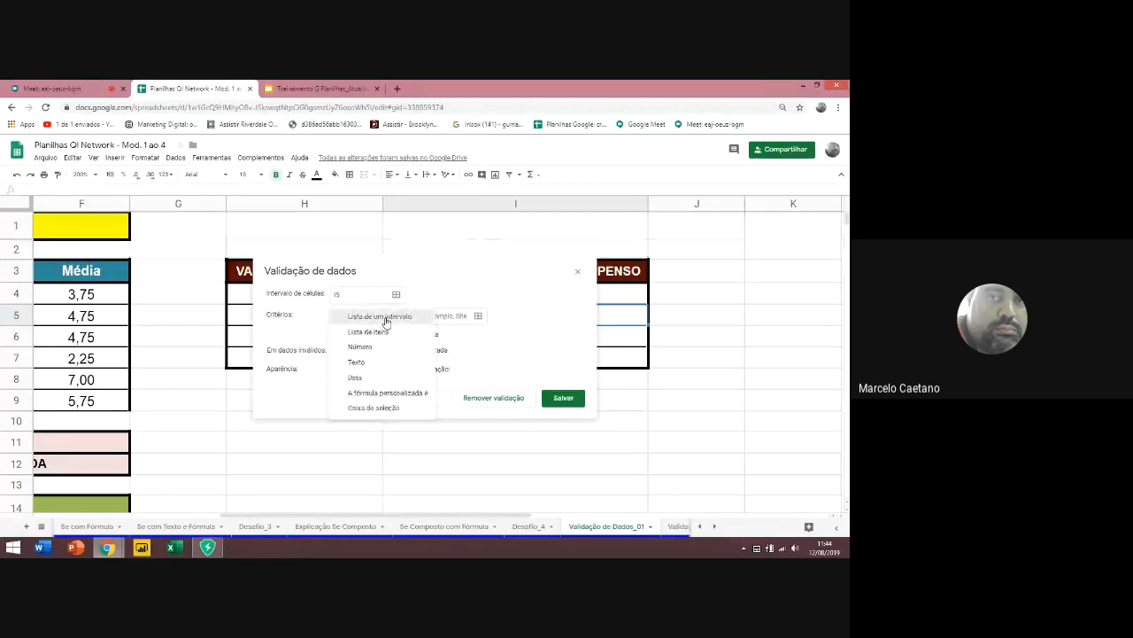
{"action": "left_click", "coordinate": [386, 319]}
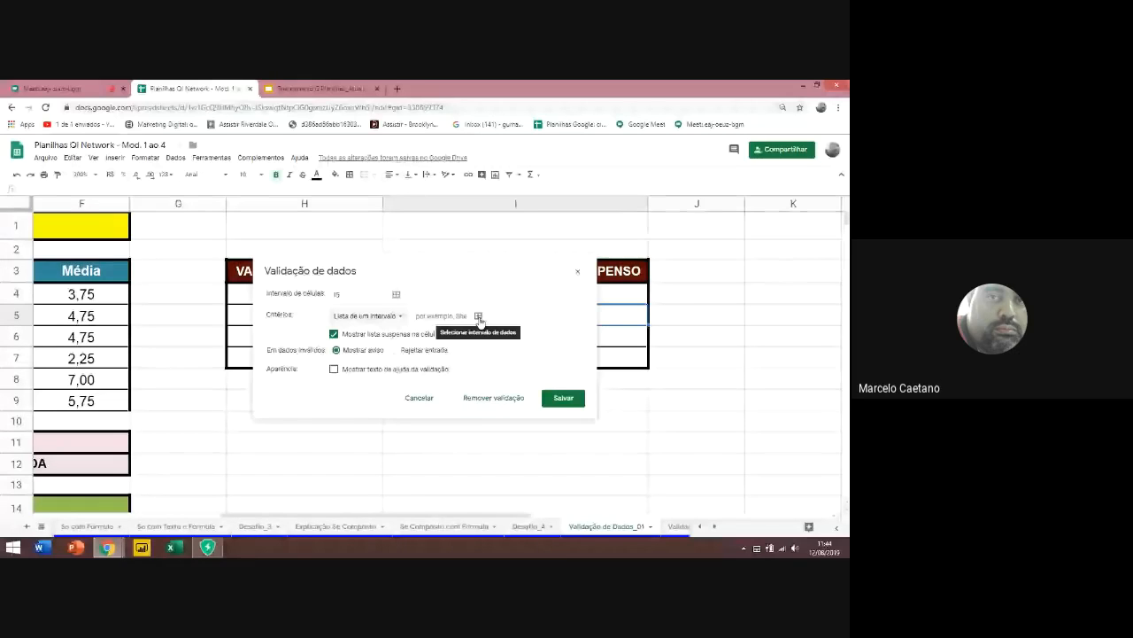
{"action": "left_click", "coordinate": [478, 316]}
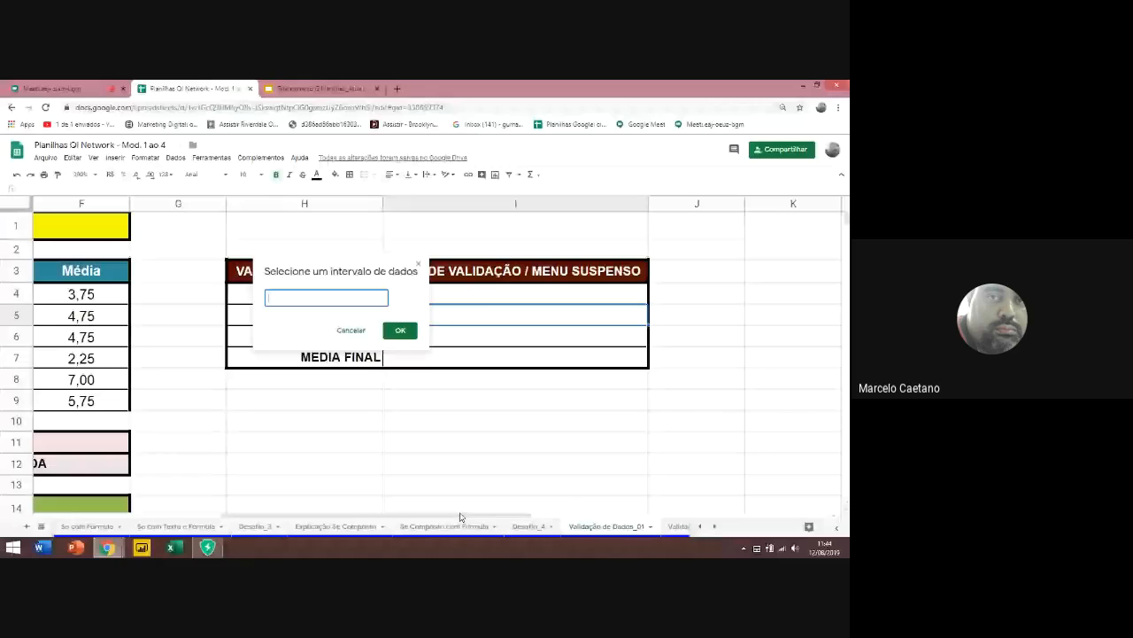
{"action": "left_click_drag", "start_coordinate": [445, 516], "coordinate": [265, 515]}
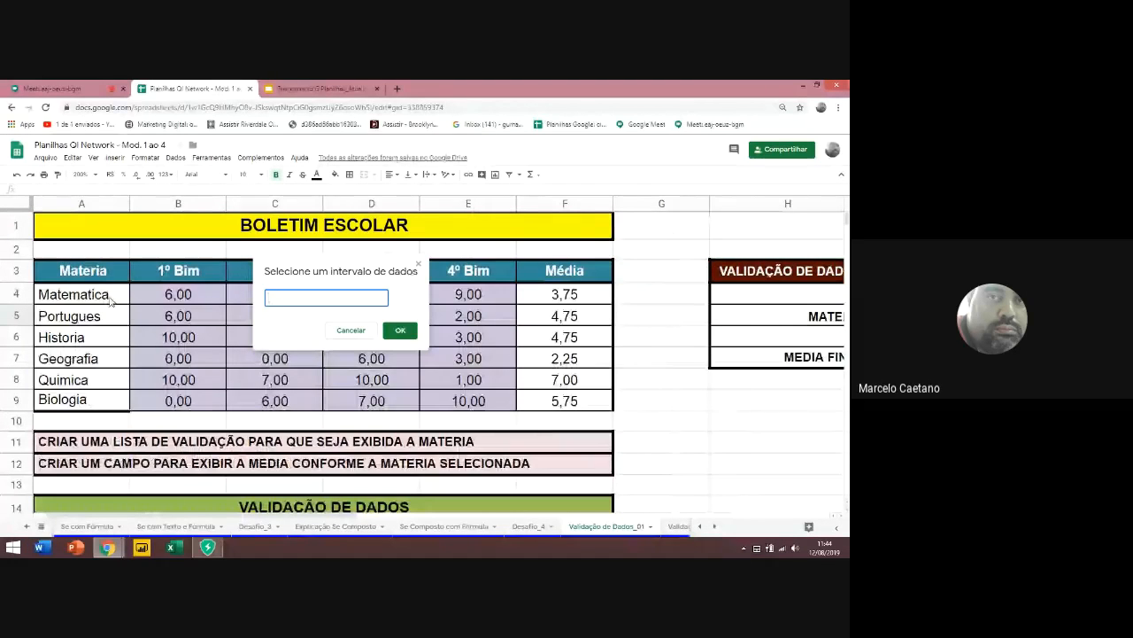
{"action": "left_click_drag", "start_coordinate": [111, 301], "coordinate": [107, 402]}
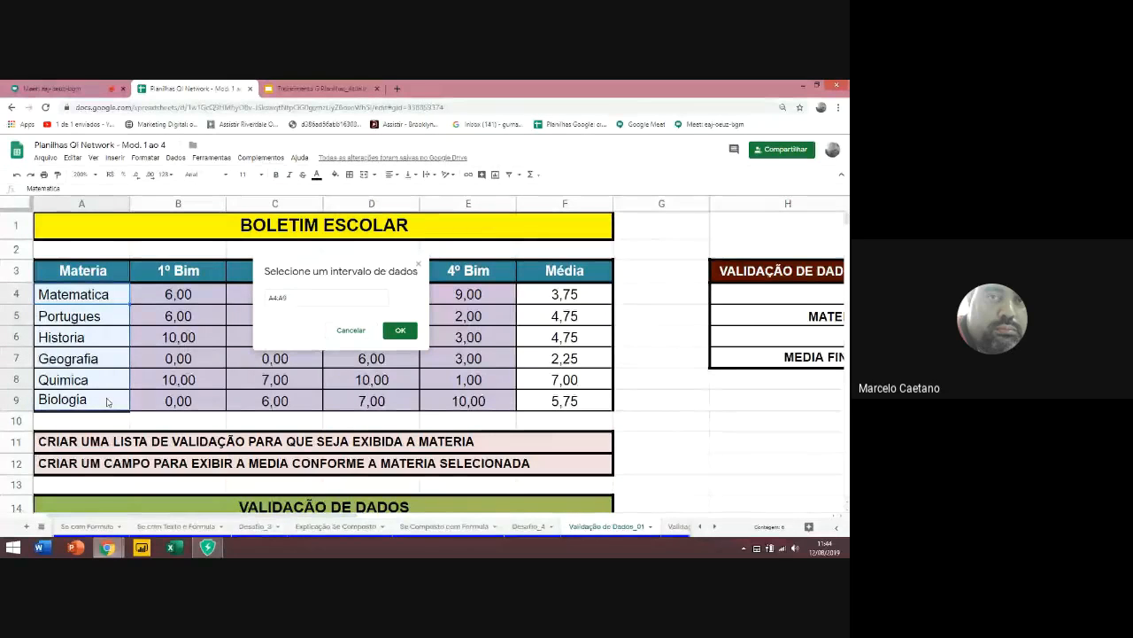
{"action": "left_click", "coordinate": [96, 298]}
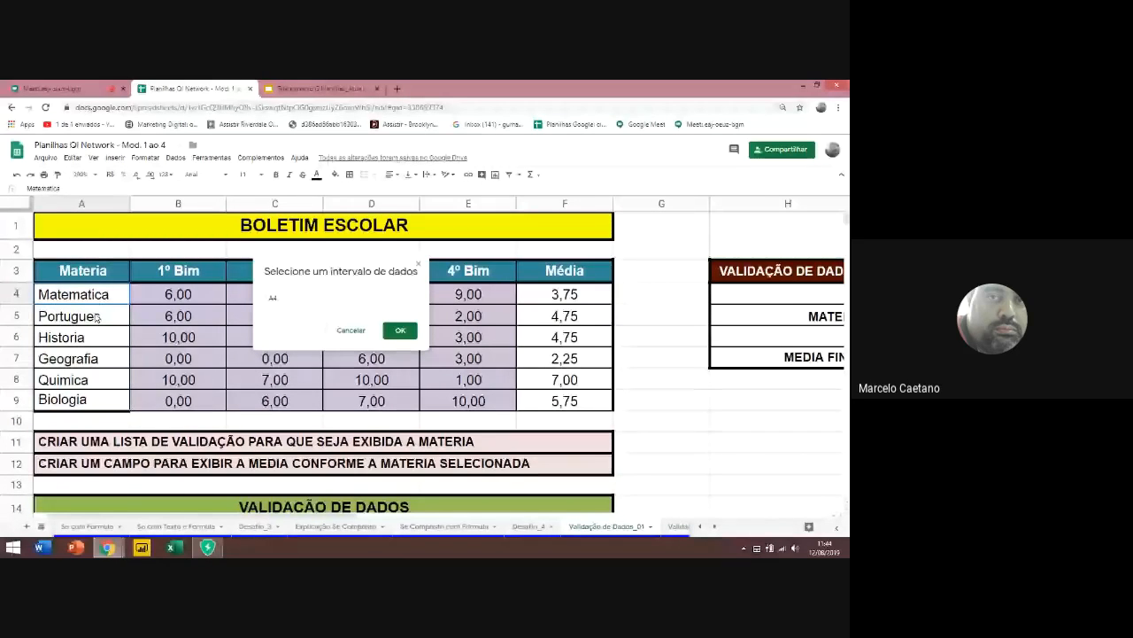
{"action": "left_click_drag", "start_coordinate": [95, 317], "coordinate": [84, 400]}
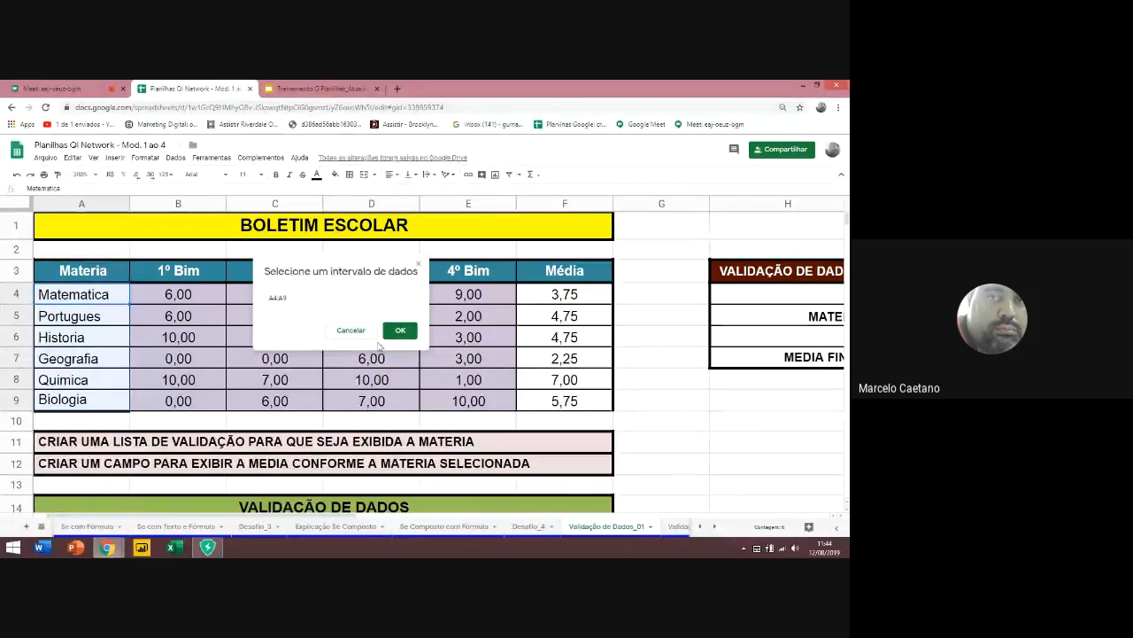
{"action": "left_click", "coordinate": [398, 331]}
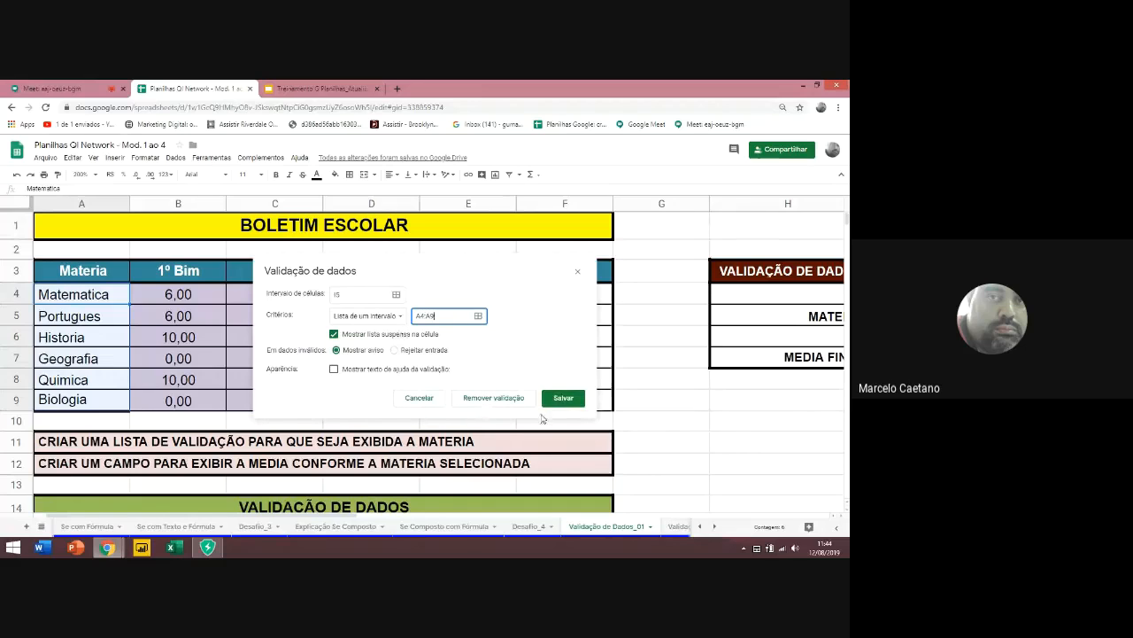
{"action": "left_click", "coordinate": [563, 398]}
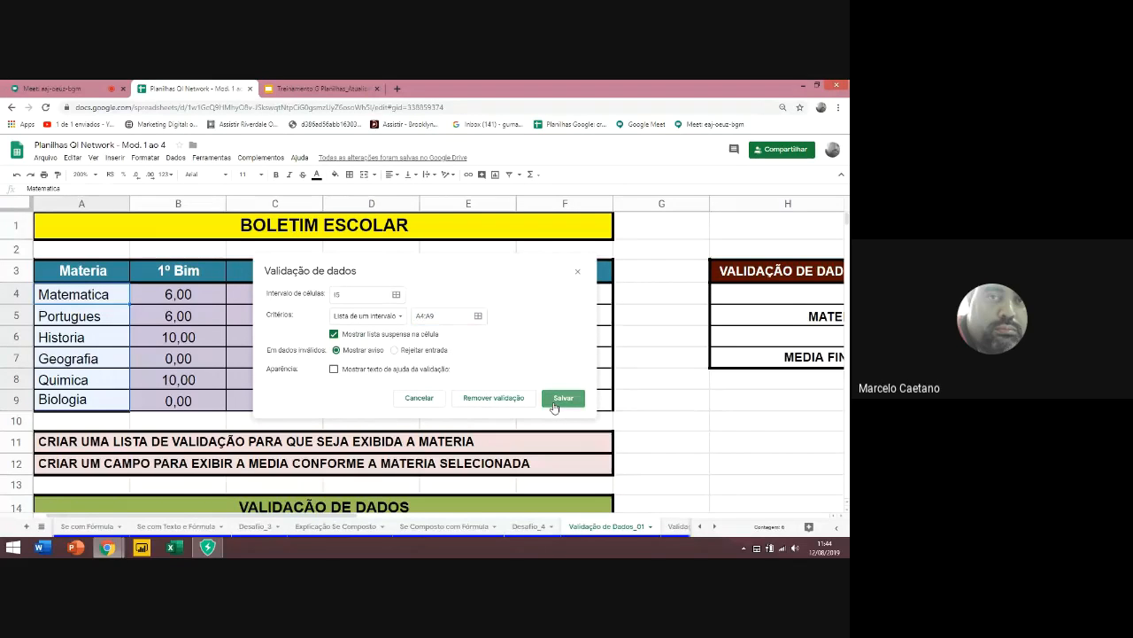
Choose Matematica from the new dropdown list beside MATERIA
{"action": "left_click", "coordinate": [713, 443]}
{"action": "key", "text": "Right"}
{"action": "key", "text": "Right"}
{"action": "key", "text": "Right"}
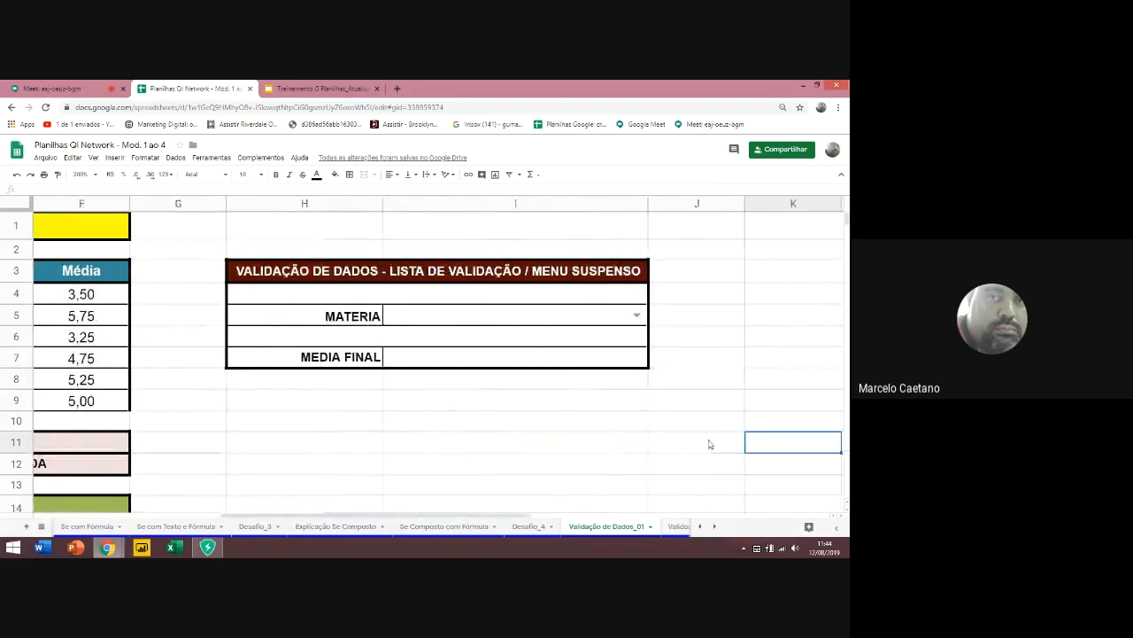
{"action": "left_click", "coordinate": [637, 316]}
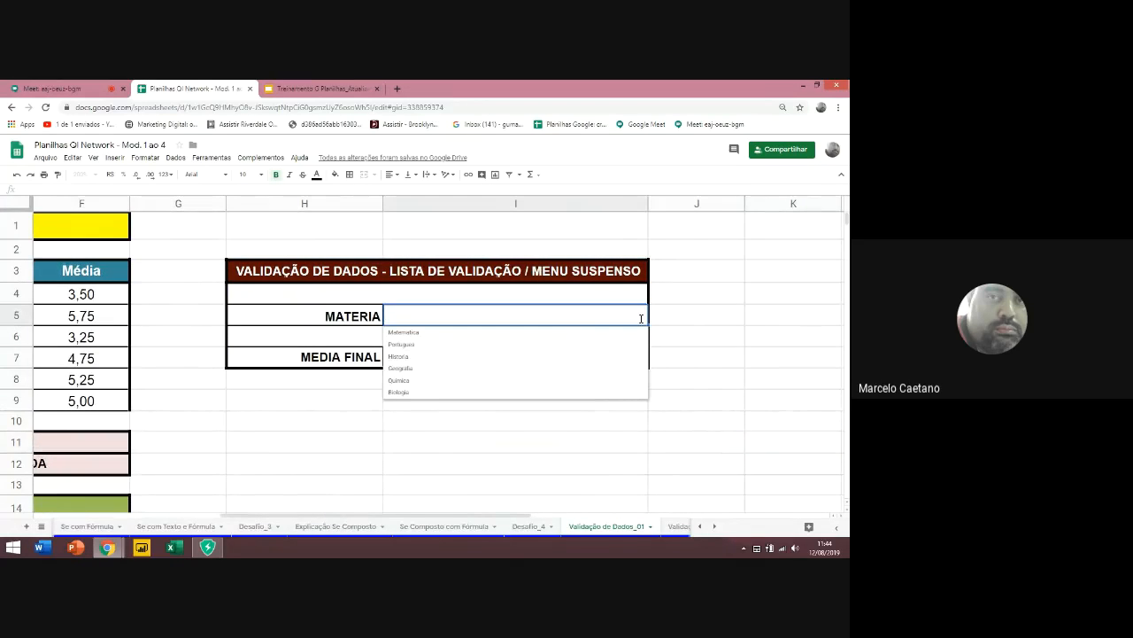
{"action": "left_click", "coordinate": [499, 333]}
{"action": "left_click", "coordinate": [499, 335]}
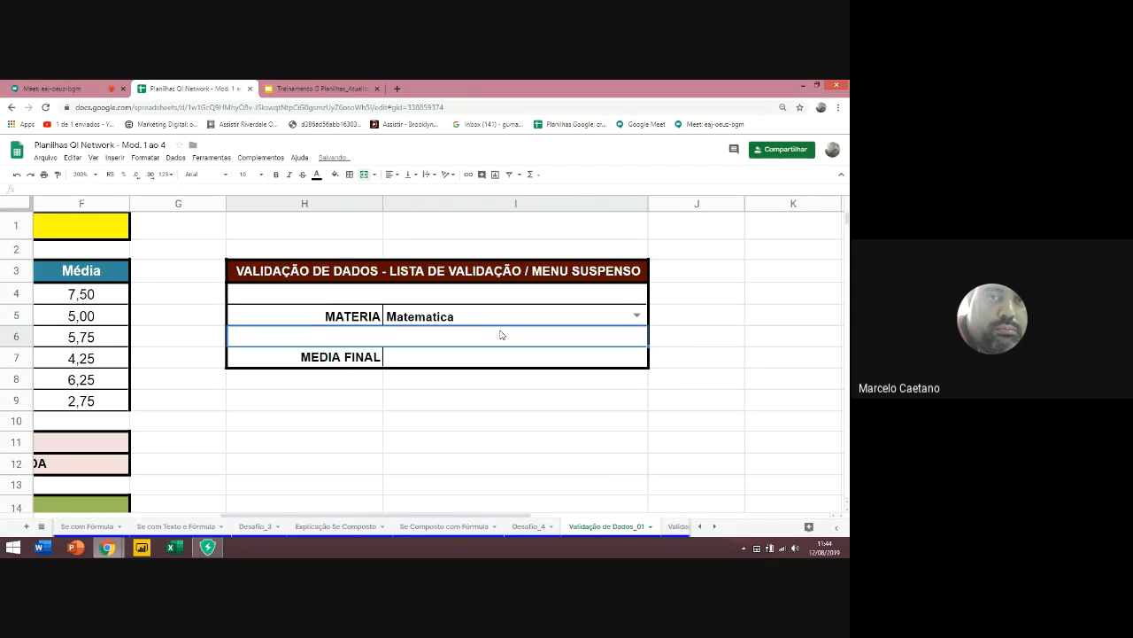
{"action": "left_click", "coordinate": [444, 363]}
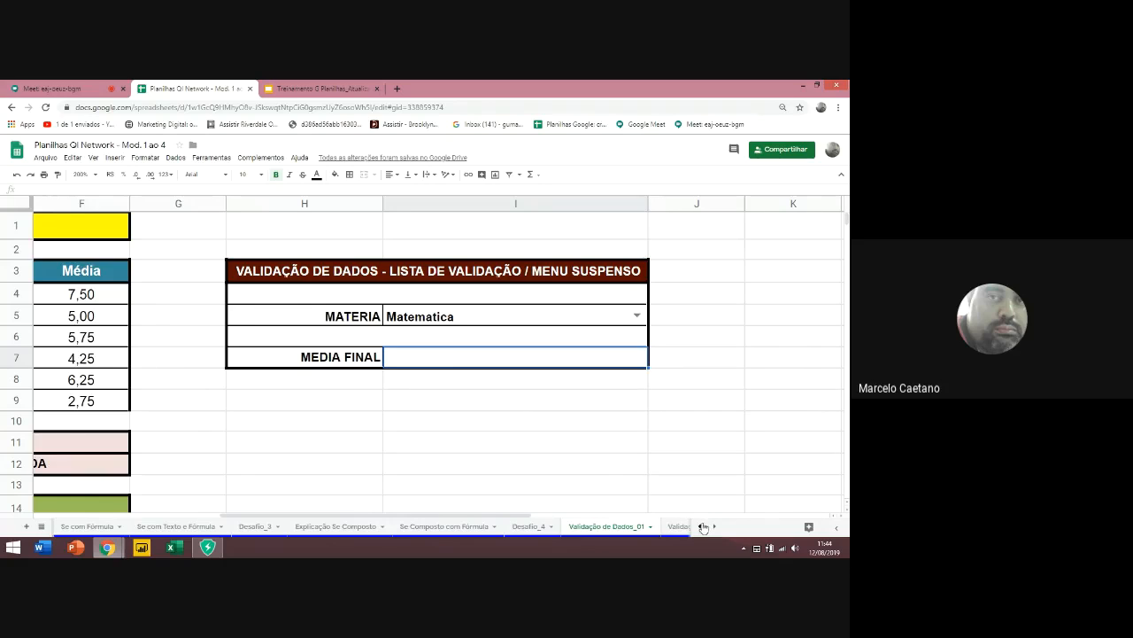
Switch the MATERIA dropdown to Quimica and finally to Portugues, and dismiss the news notification
{"action": "left_click", "coordinate": [424, 322]}
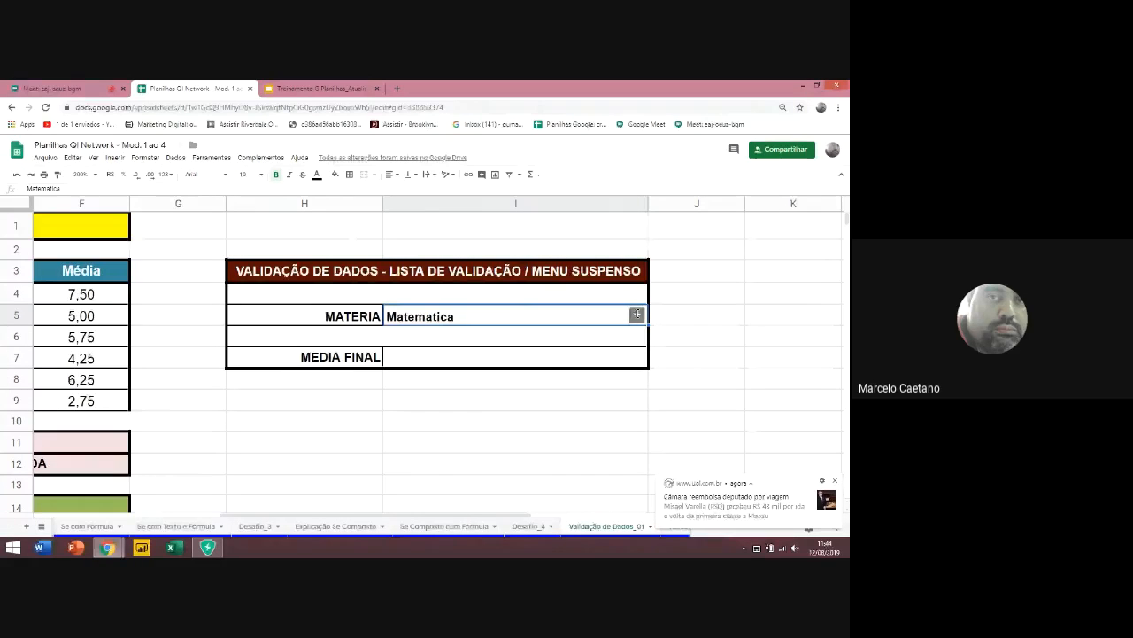
{"action": "left_click", "coordinate": [636, 315]}
{"action": "left_click", "coordinate": [500, 328]}
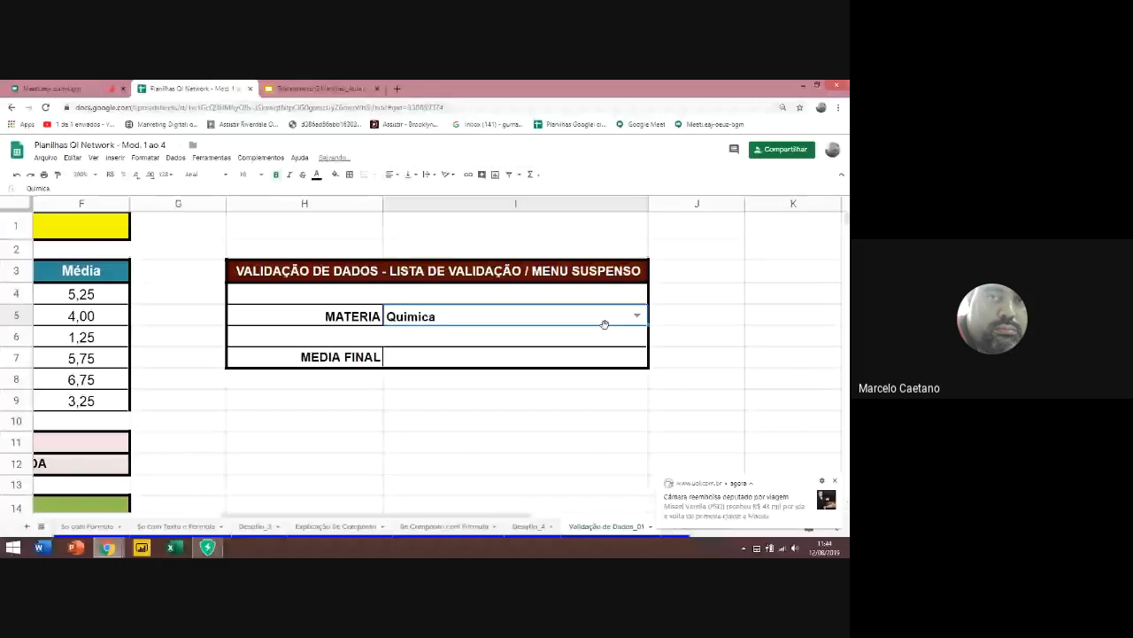
{"action": "left_click", "coordinate": [637, 316]}
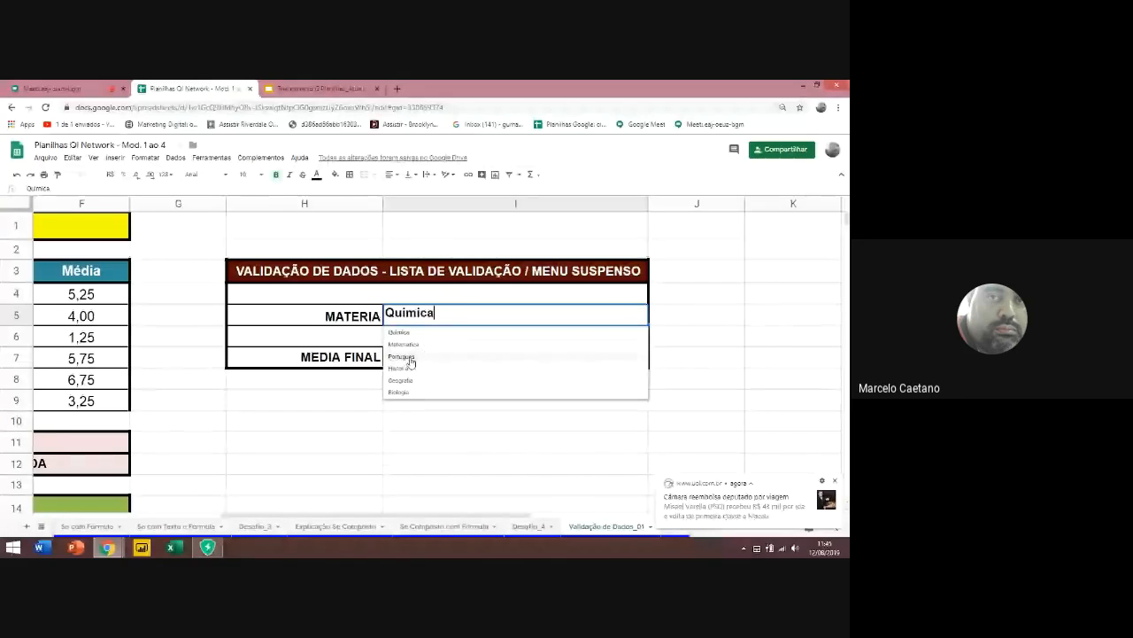
{"action": "left_click", "coordinate": [443, 363]}
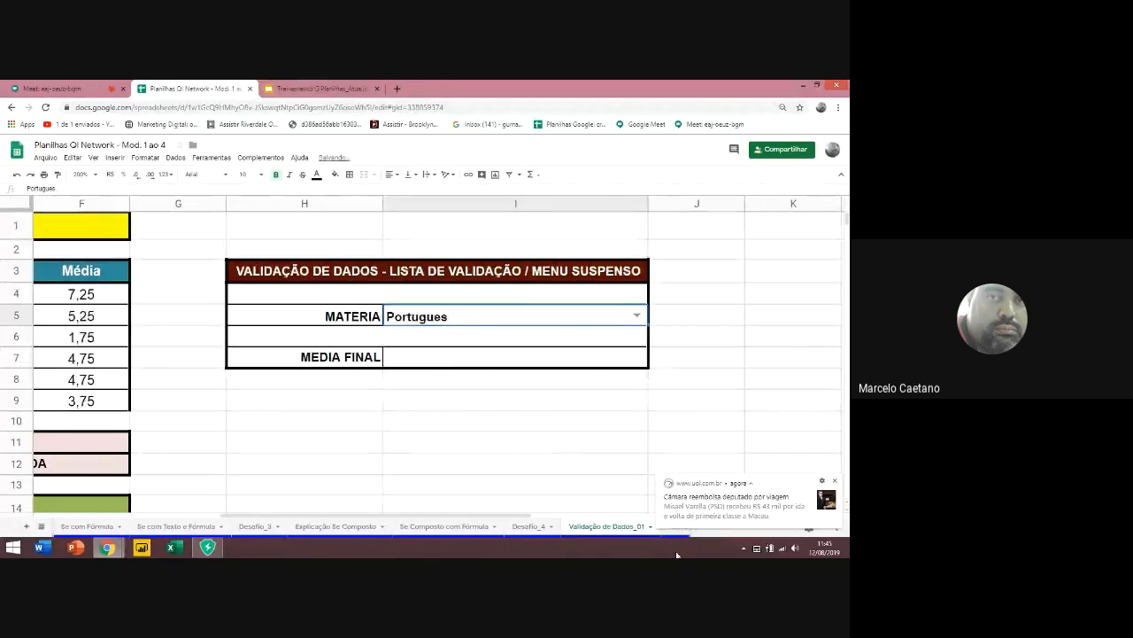
{"action": "left_click", "coordinate": [835, 486]}
Trace the Portugues row of the report card from its subject name to its Média
{"action": "left_click", "coordinate": [438, 441]}
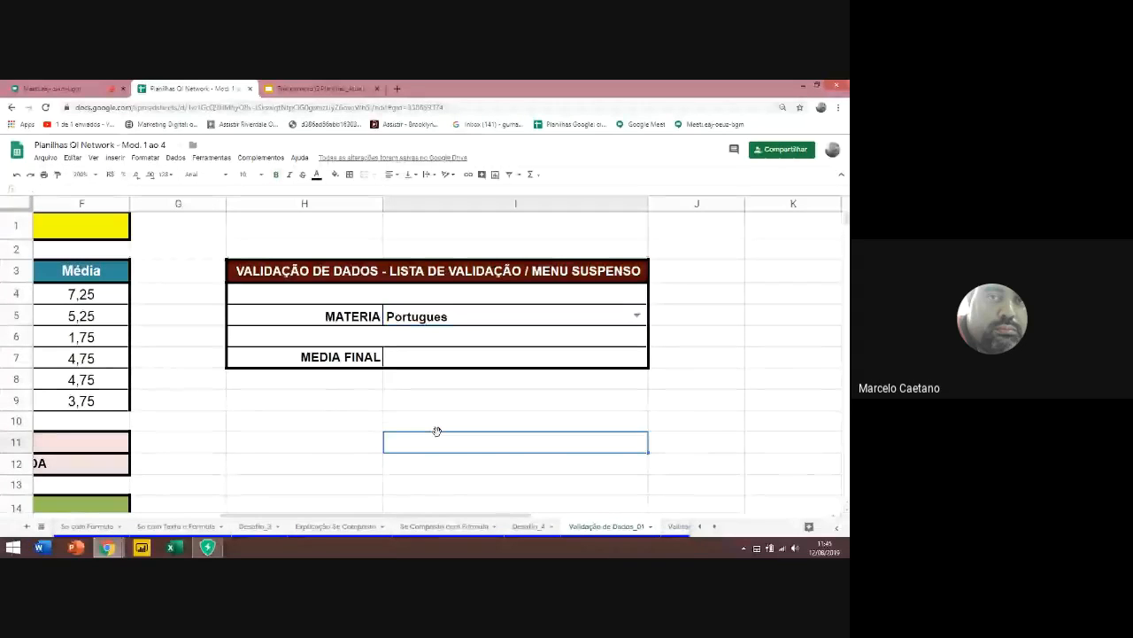
{"action": "key", "text": "Left"}
{"action": "key", "text": "Left"}
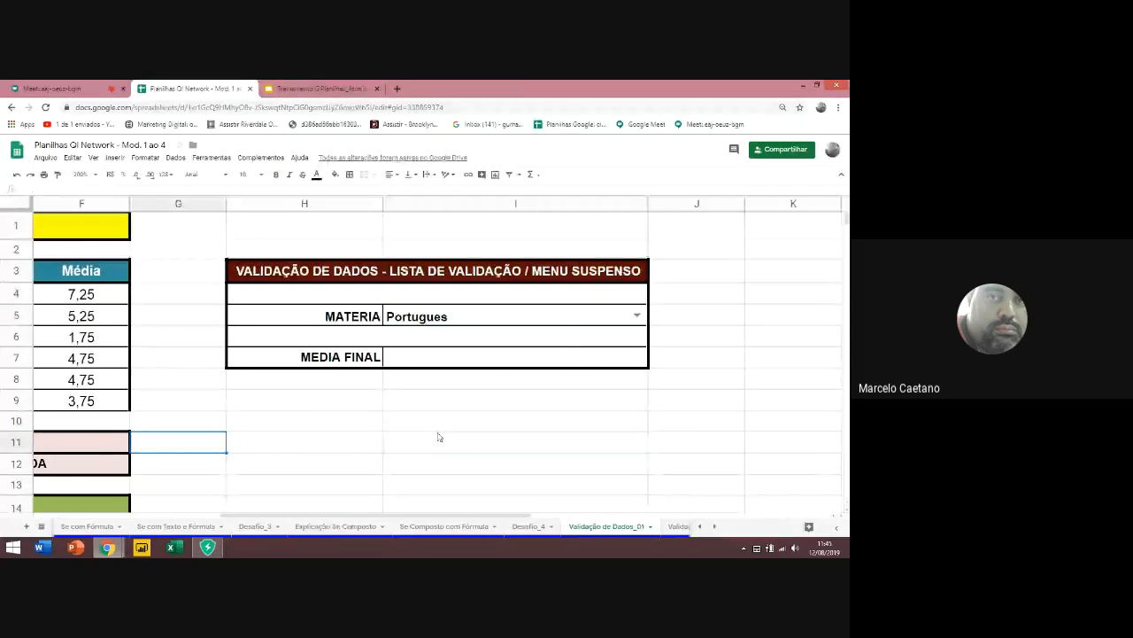
{"action": "key", "text": "Left"}
{"action": "key", "text": "Up"}
{"action": "key", "text": "Up"}
{"action": "key", "text": "Up"}
{"action": "key", "text": "Up"}
{"action": "key", "text": "Up"}
{"action": "key", "text": "Up"}
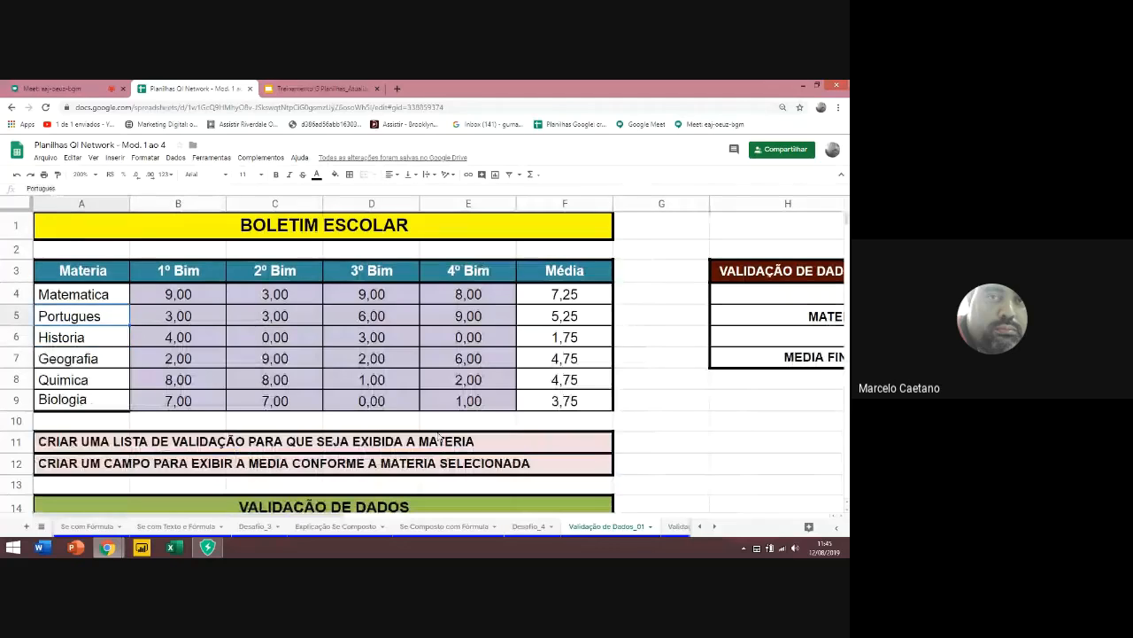
{"action": "key", "text": "Right"}
{"action": "key", "text": "Right"}
{"action": "key", "text": "Right"}
{"action": "key", "text": "Right"}
{"action": "key", "text": "Right"}
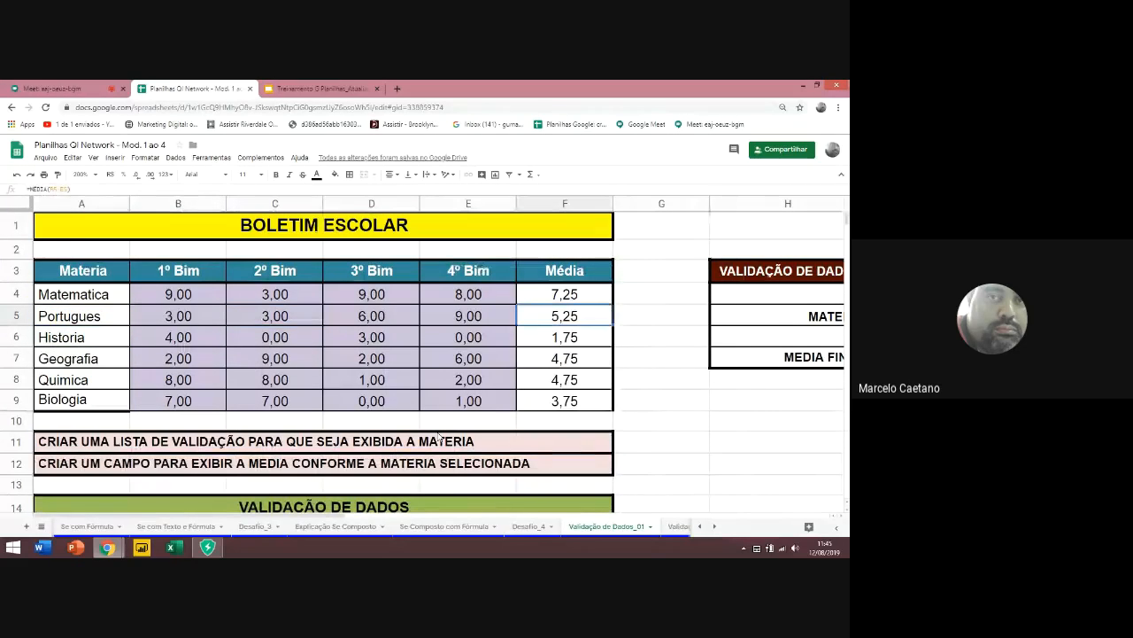
Trace the Matematica row to its Média, and review the averages down the column to Geografia
{"action": "key", "text": "Left"}
{"action": "key", "text": "Left"}
{"action": "key", "text": "Left"}
{"action": "key", "text": "Left"}
{"action": "key", "text": "Left"}
{"action": "key", "text": "Up"}
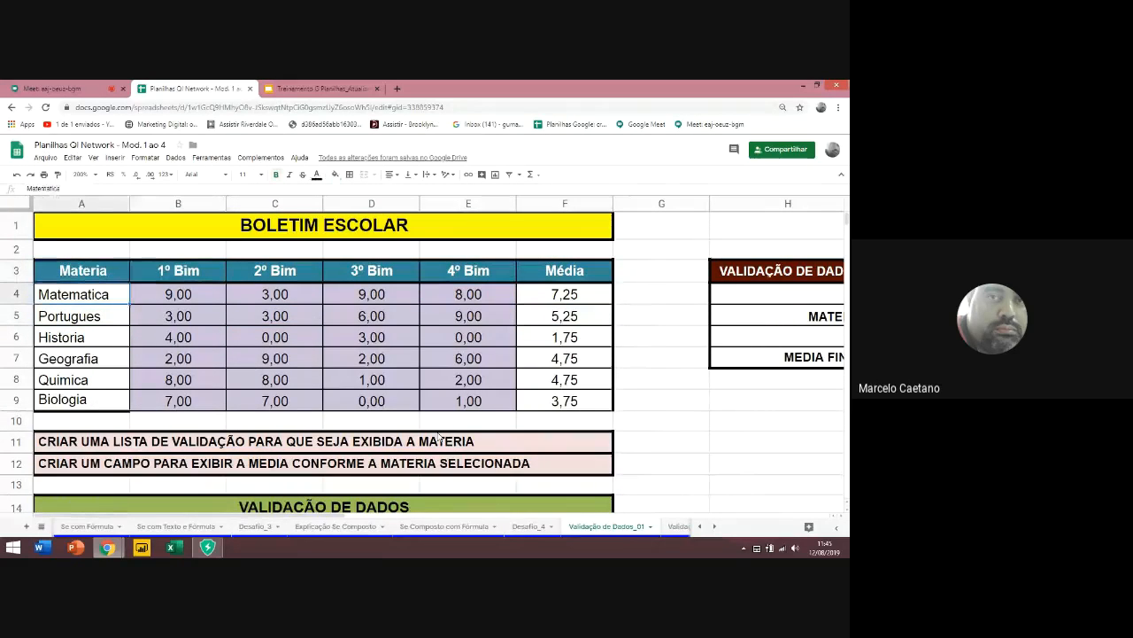
{"action": "key", "text": "Right"}
{"action": "key", "text": "Right"}
{"action": "key", "text": "Right"}
{"action": "key", "text": "Right"}
{"action": "key", "text": "Right"}
{"action": "key", "text": "Down"}
{"action": "key", "text": "Down"}
{"action": "key", "text": "Down"}
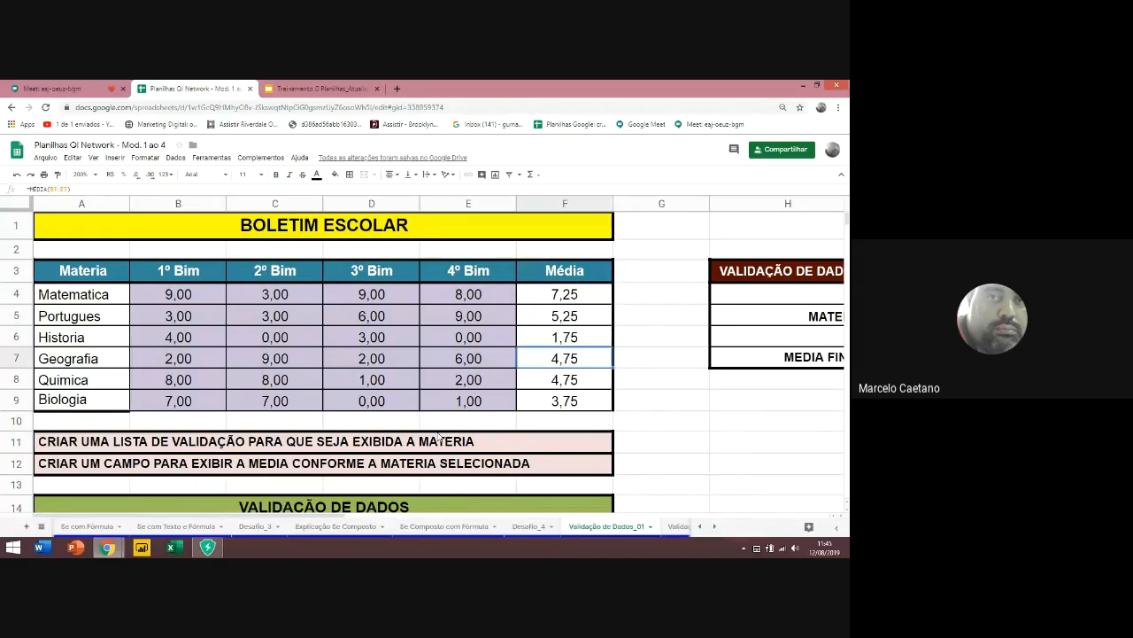
Begin an SE formula in the cell beside MEDIA FINAL, with an equality test on the selected subject in I5
{"action": "key", "text": "Right"}
{"action": "key", "text": "Right"}
{"action": "key", "text": "Right"}
{"action": "key", "text": "Right"}
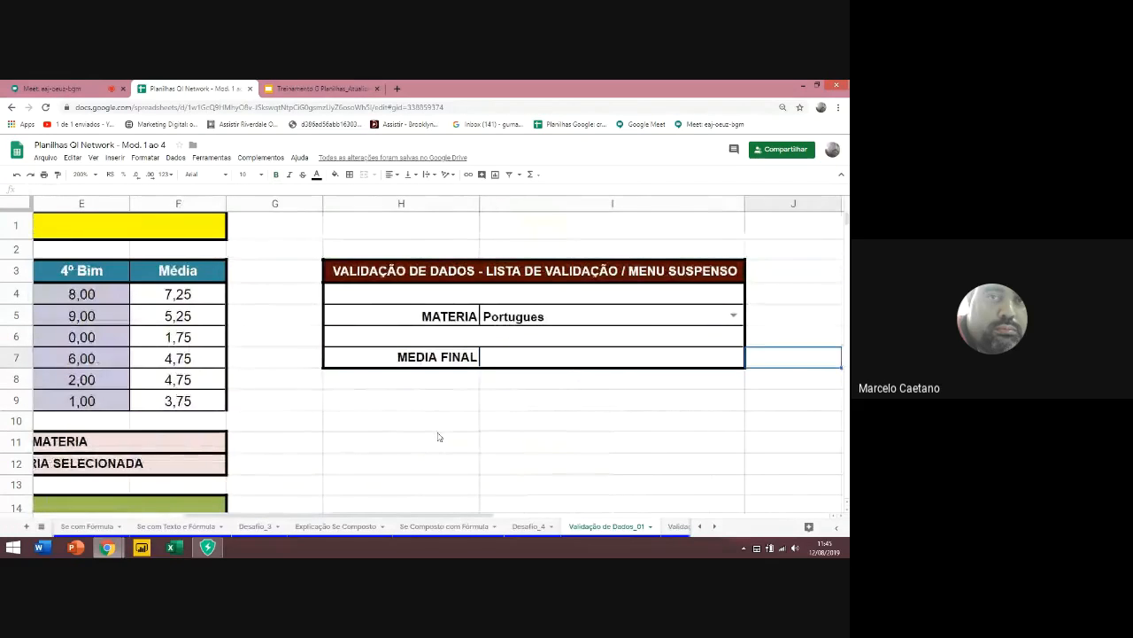
{"action": "key", "text": "Left"}
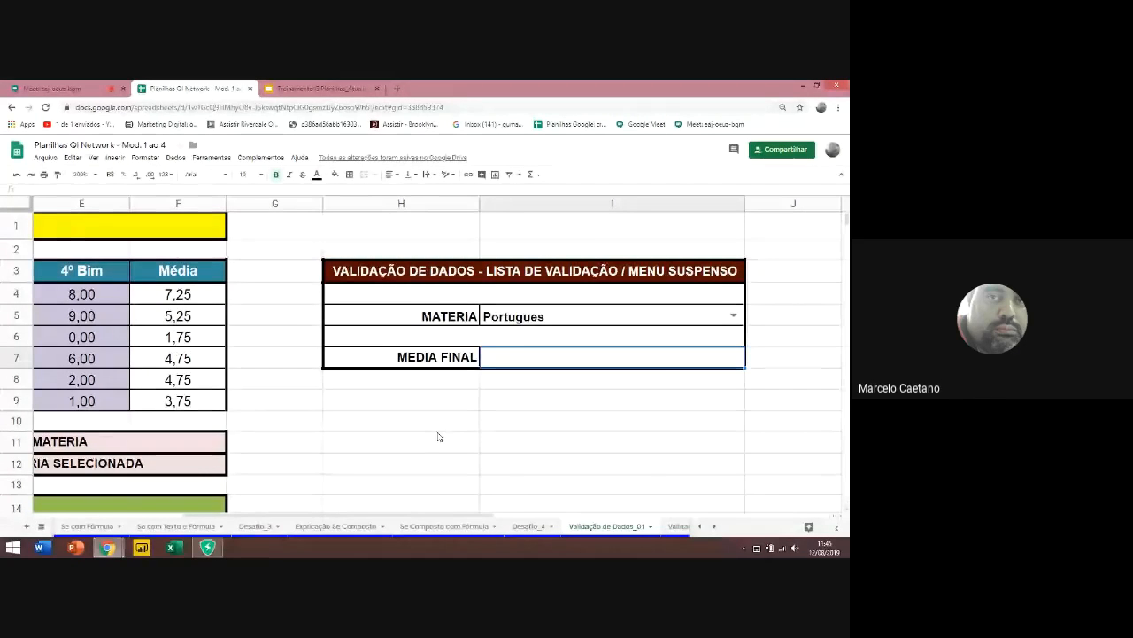
{"action": "type", "text": "=se("}
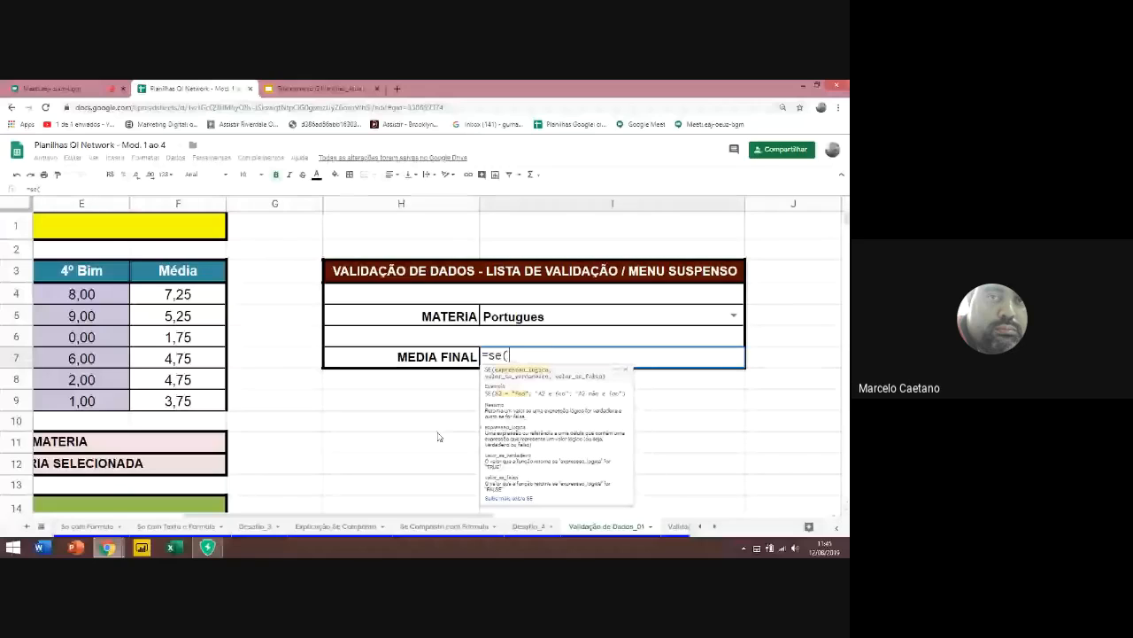
{"action": "left_click", "coordinate": [529, 315]}
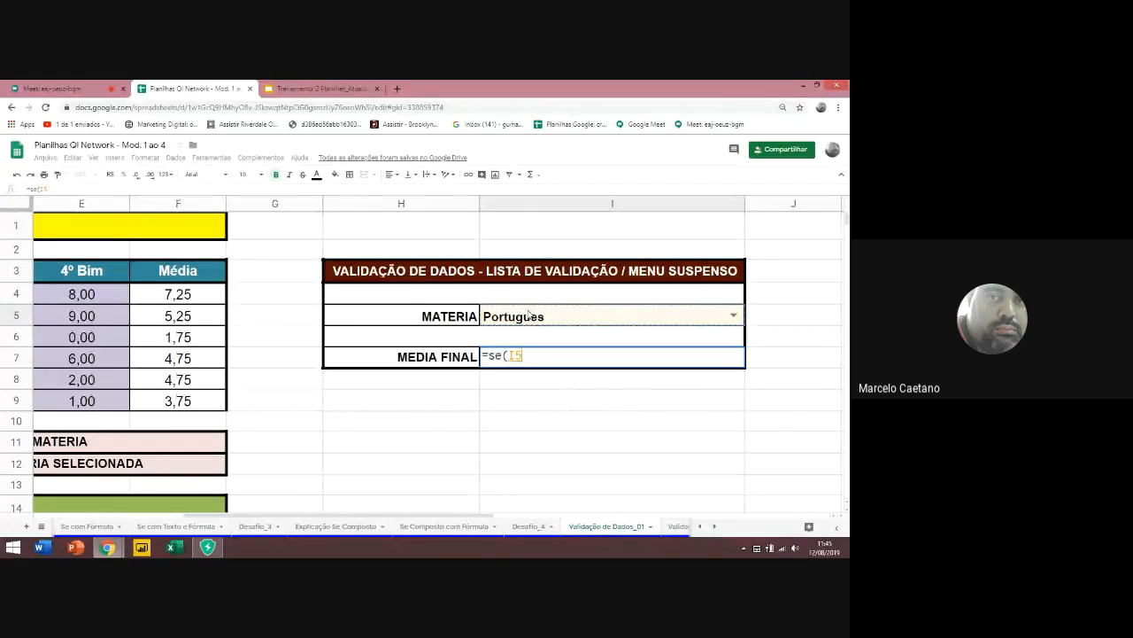
{"action": "type", "text": "="}
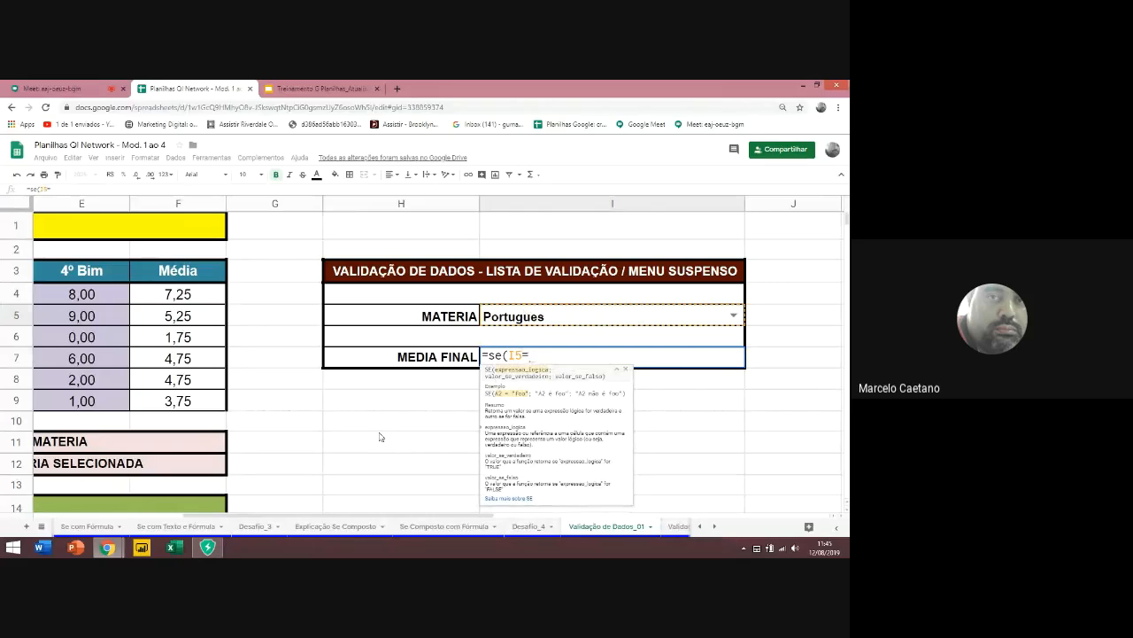
Complete the first SE test against Portugues in A5 and return its average from F5 when true
{"action": "type", "text": "E7"}
{"action": "key", "text": "Left"}
{"action": "key", "text": "Left"}
{"action": "key", "text": "Left"}
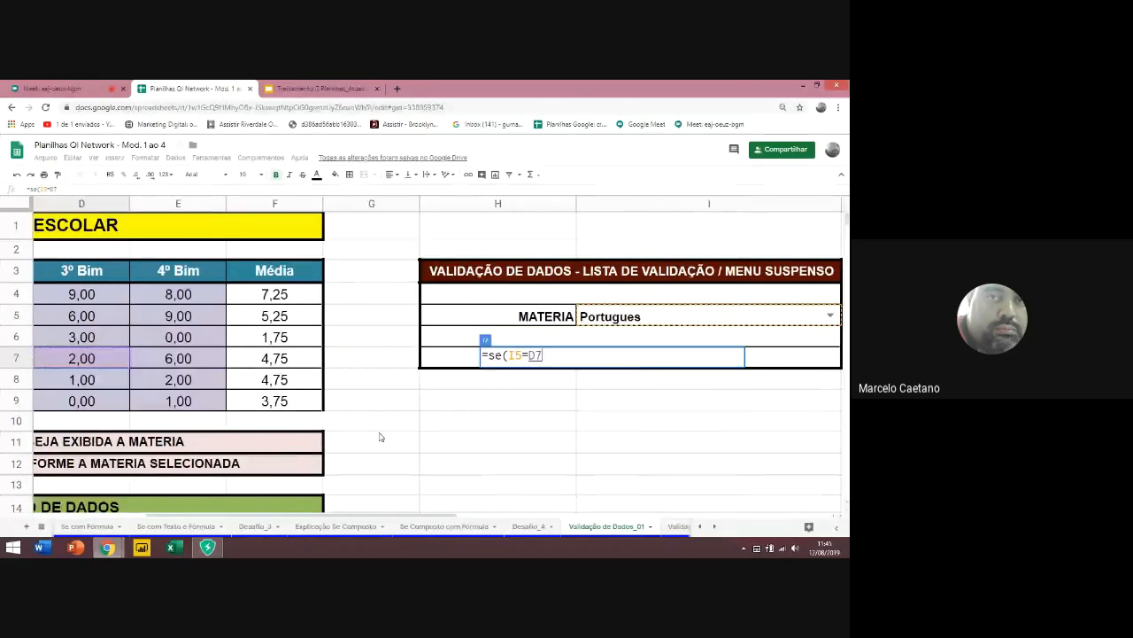
{"action": "key", "text": "Left"}
{"action": "key", "text": "Up"}
{"action": "key", "text": "Up"}
{"action": "key", "text": "Up"}
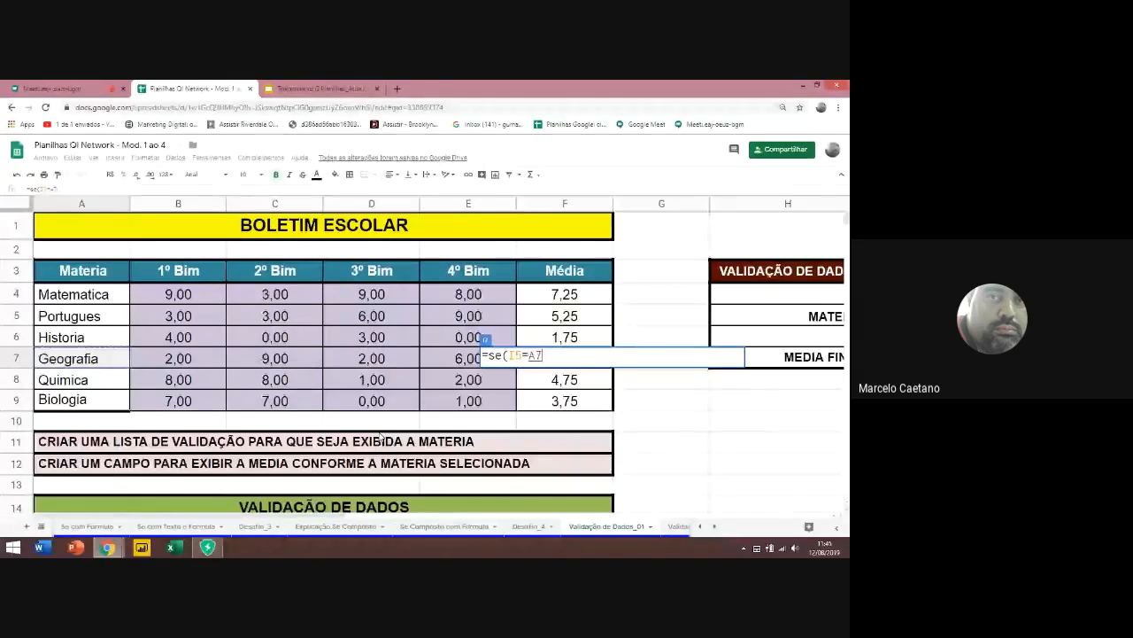
{"action": "key", "text": "Down"}
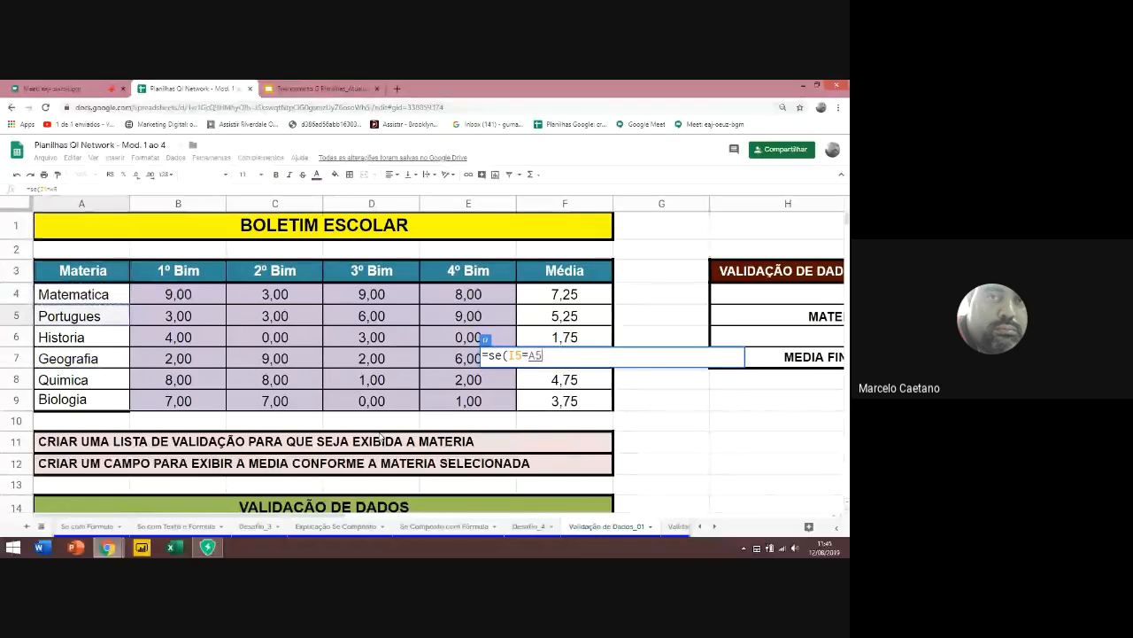
{"action": "type", "text": ";"}
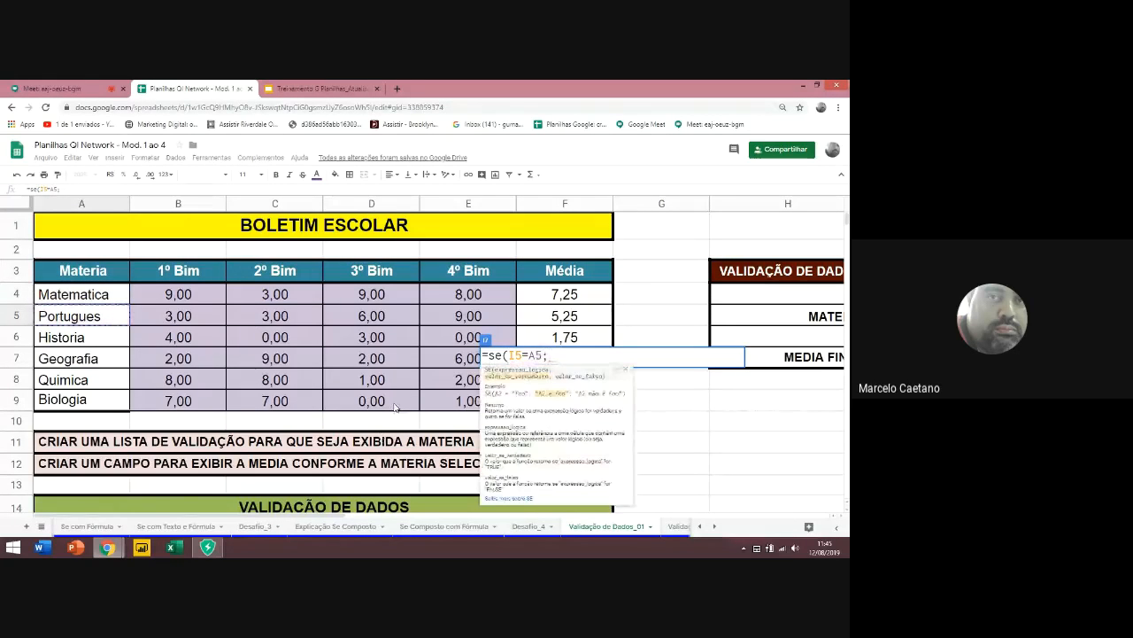
{"action": "left_click", "coordinate": [564, 316]}
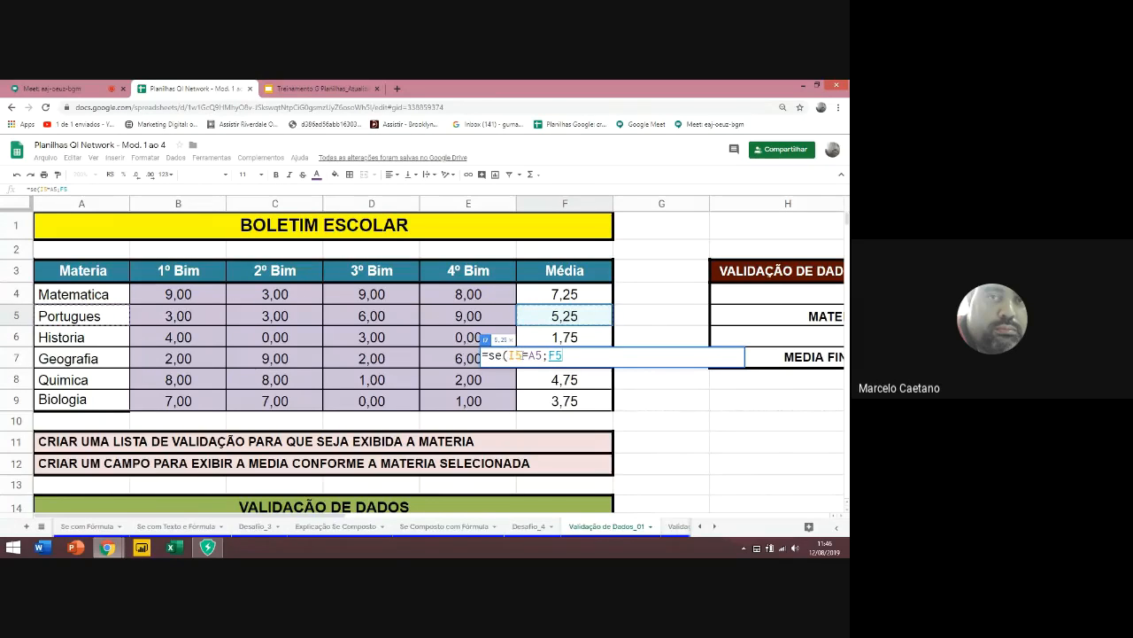
{"action": "left_click", "coordinate": [521, 355]}
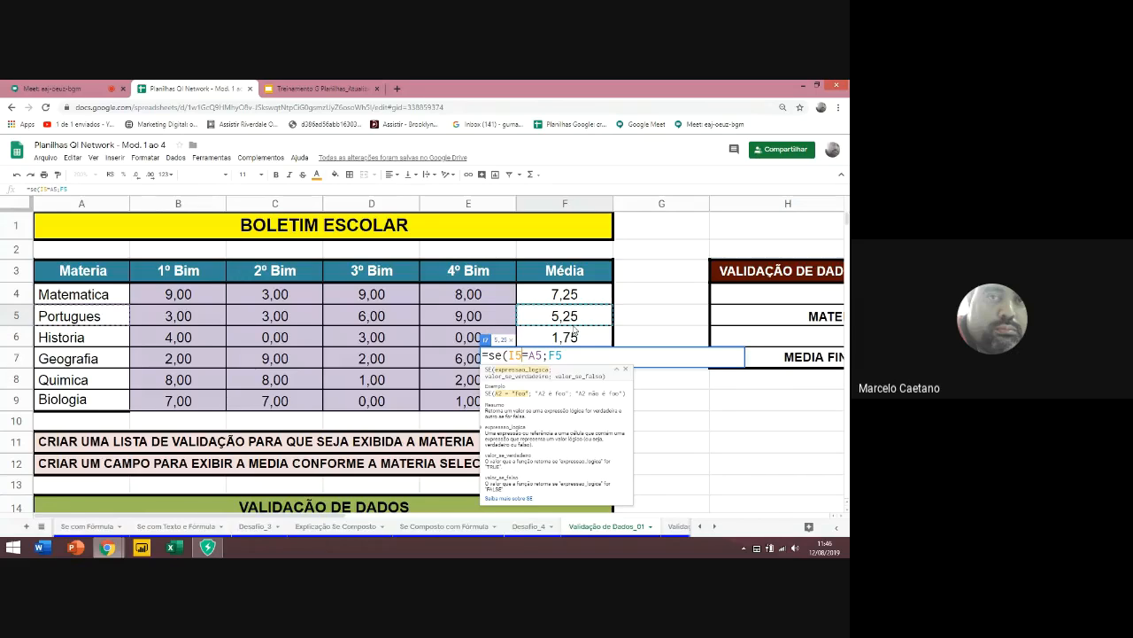
{"action": "left_click", "coordinate": [573, 355]}
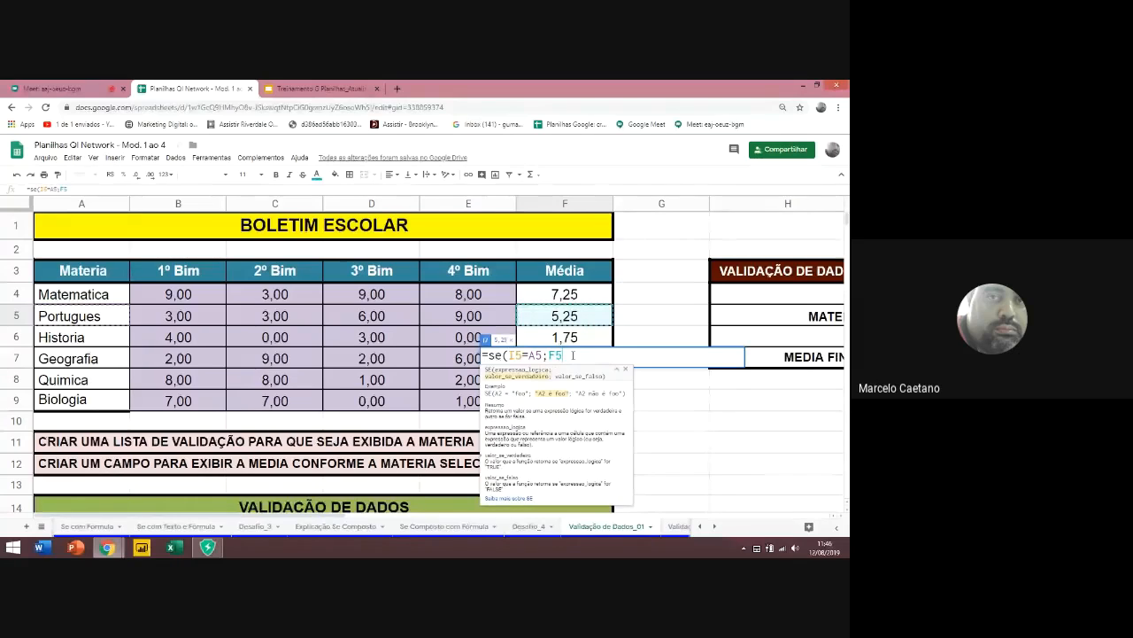
Nest a second SE as the false value, starting its test with the selected subject in I5
{"action": "type", "text": ";se("}
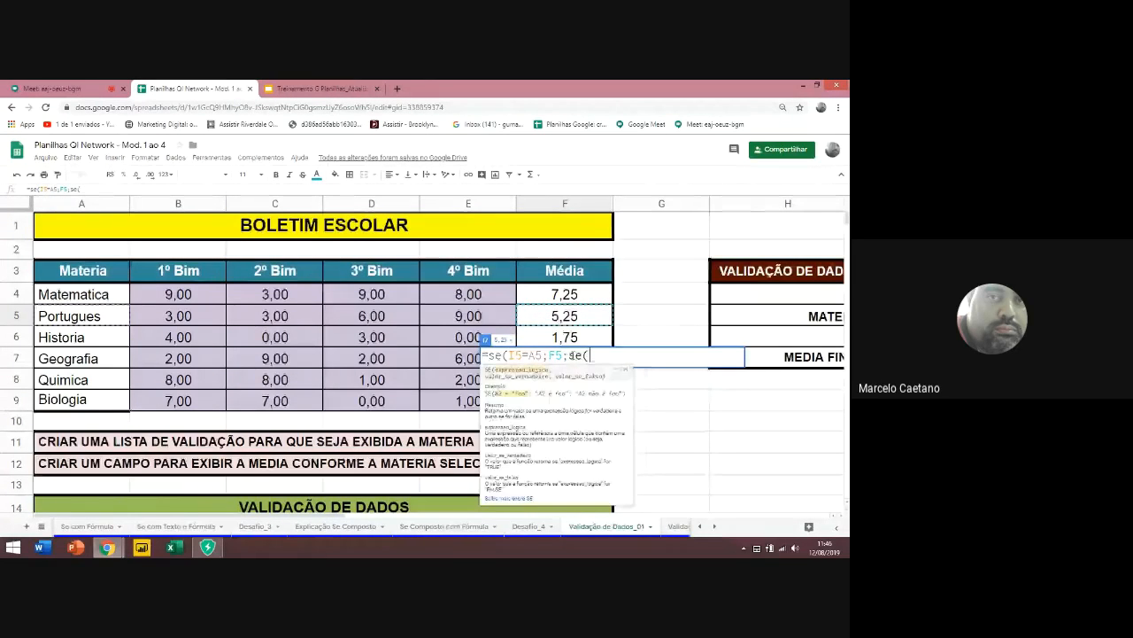
{"action": "scroll", "coordinate": [532, 354], "scroll_direction": "right", "scroll_amount": 3}
{"action": "left_click", "coordinate": [709, 316]}
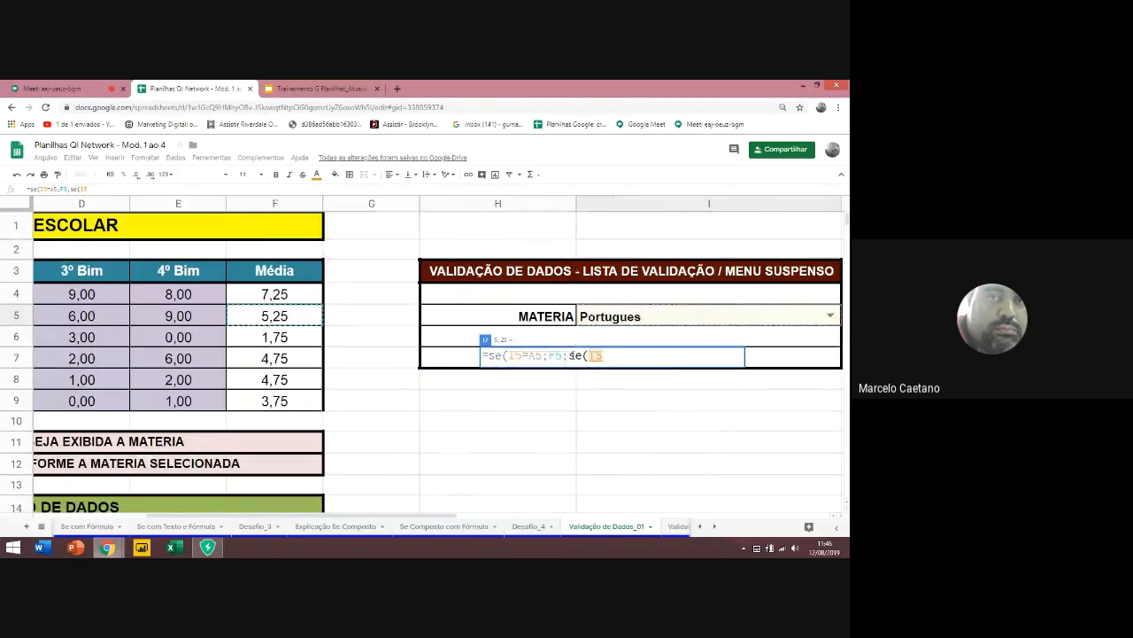
Compare I5 with Matematica in A4 in the second SE and return its average from F4
{"action": "type", "text": "=G6"}
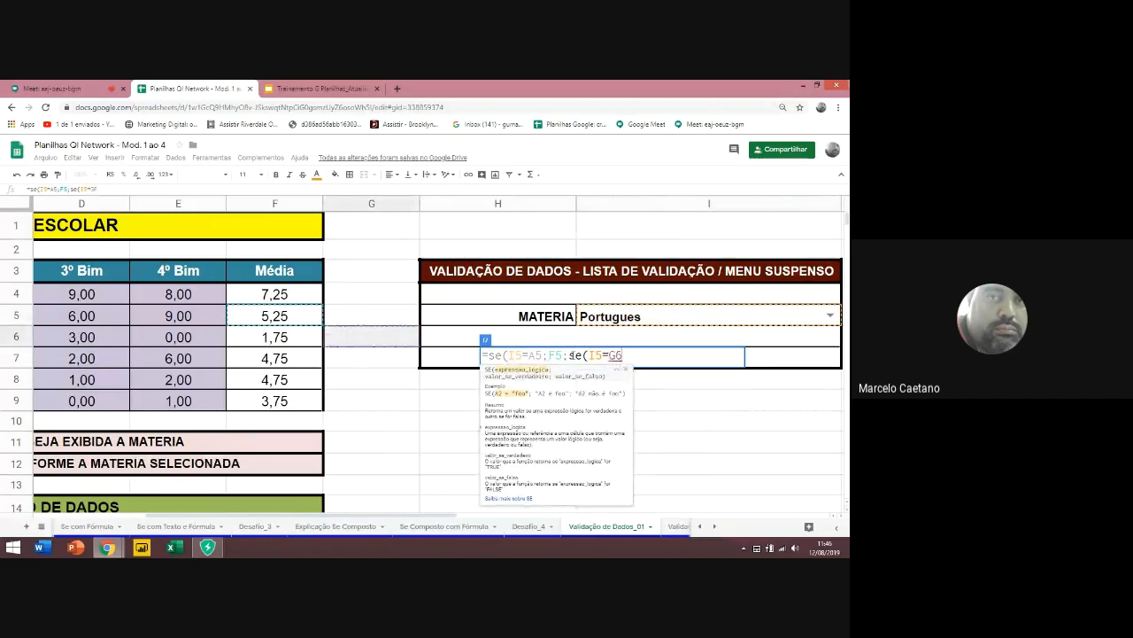
{"action": "key", "text": "Left"}
{"action": "key", "text": "Left"}
{"action": "key", "text": "Left"}
{"action": "key", "text": "Left"}
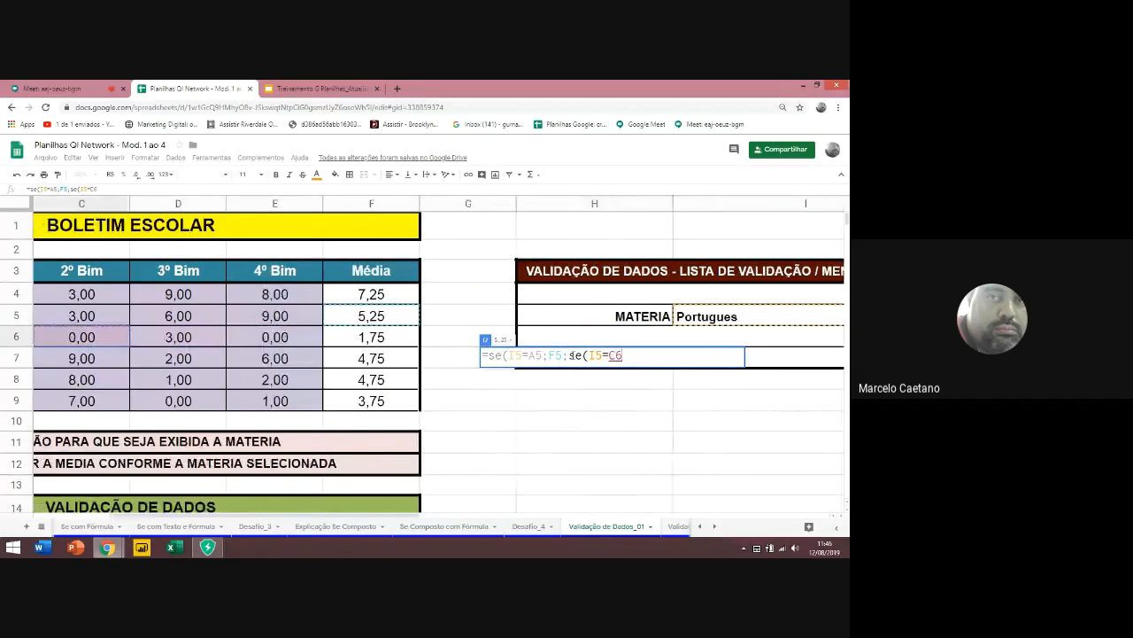
{"action": "key", "text": "Left"}
{"action": "key", "text": "Left"}
{"action": "key", "text": "Up"}
{"action": "key", "text": "Up"}
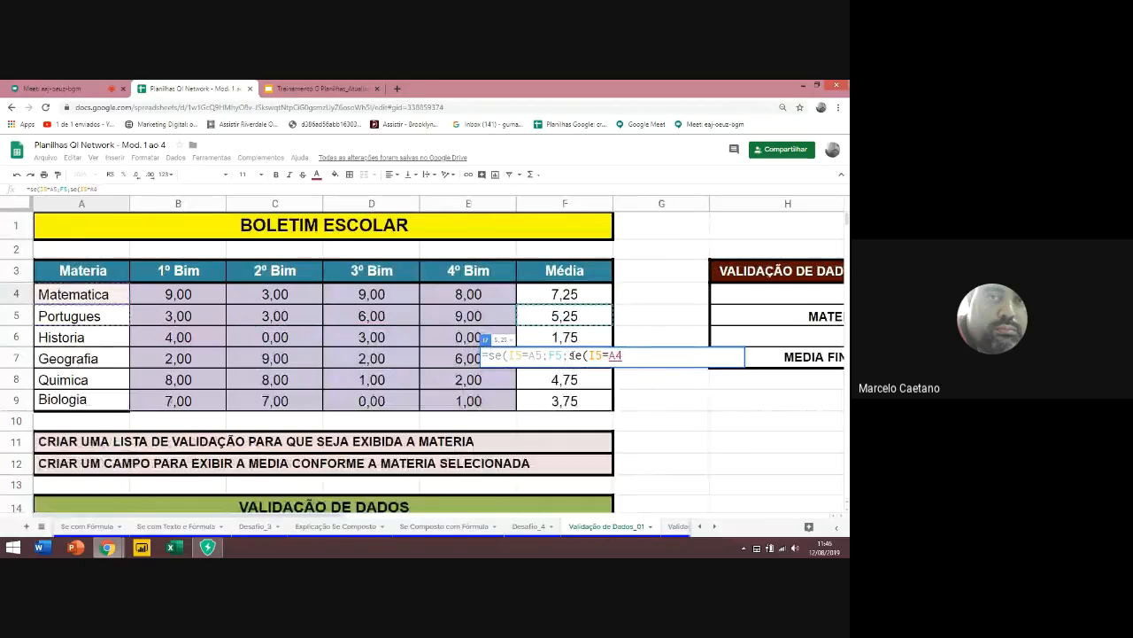
{"action": "type", "text": ";"}
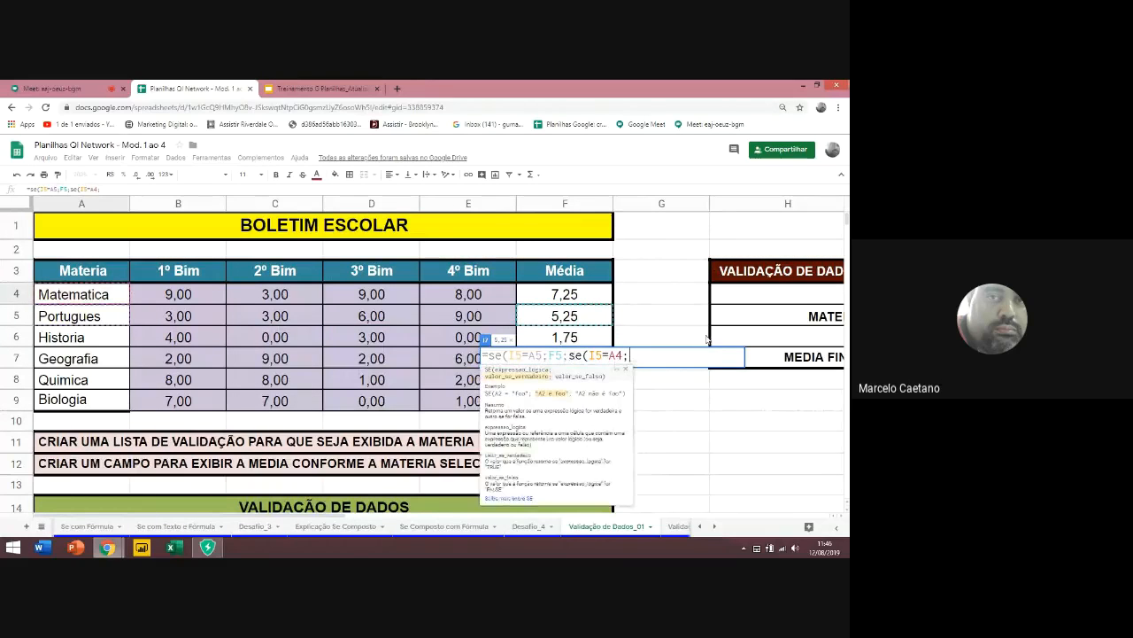
{"action": "left_click", "coordinate": [573, 296]}
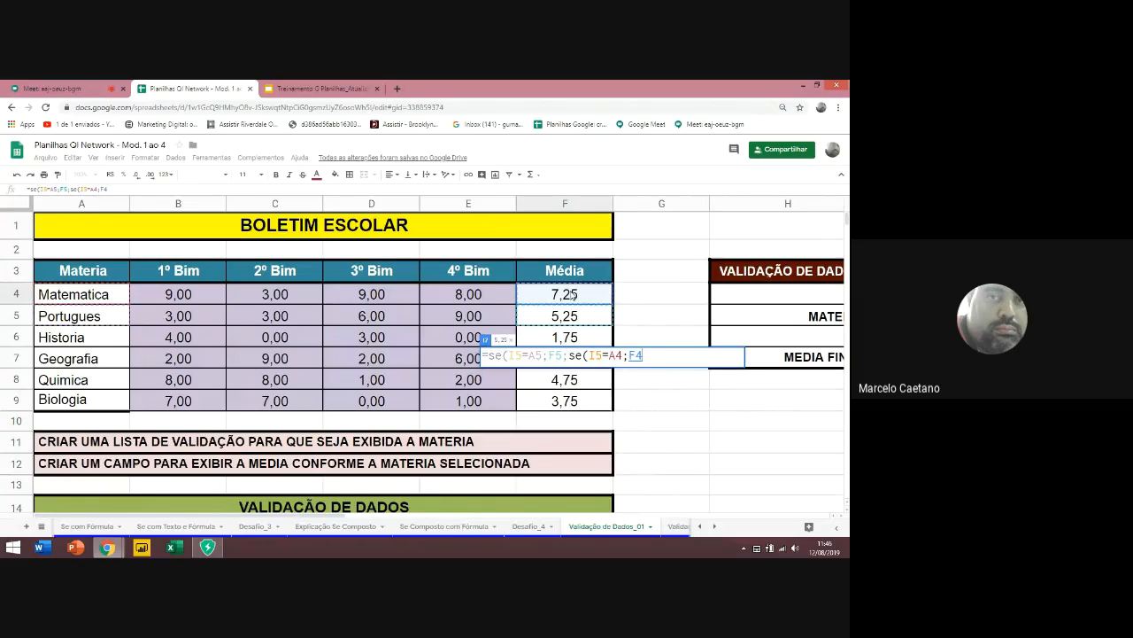
Nest a third SE as the second one's false value, referencing the selected subject in I5 for its test
{"action": "type", "text": ";se"}
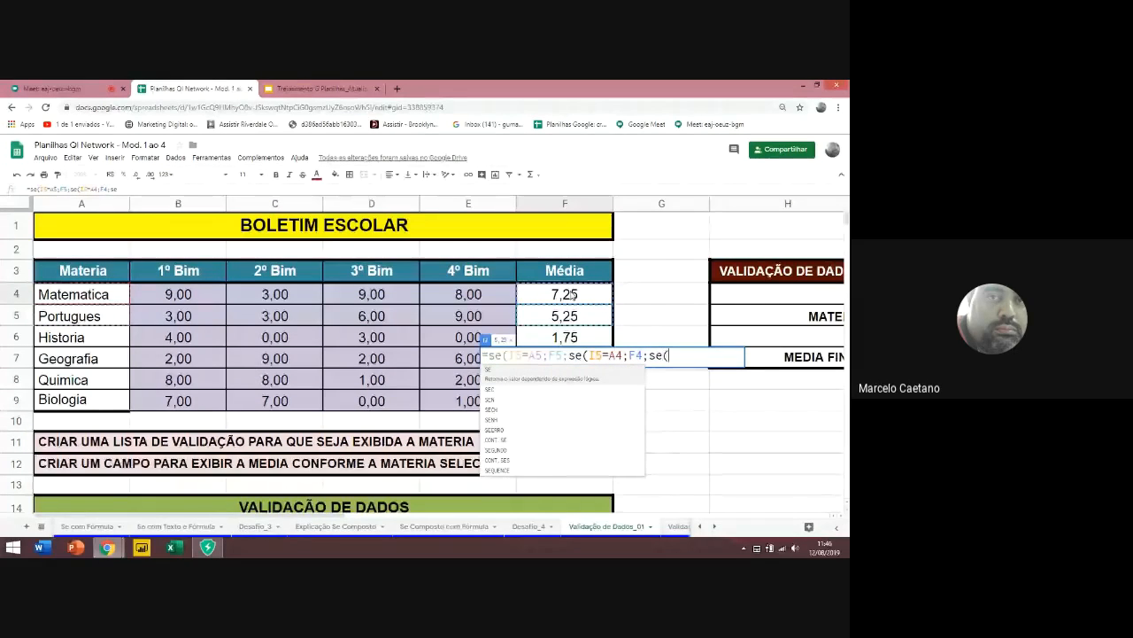
{"action": "type", "text": "("}
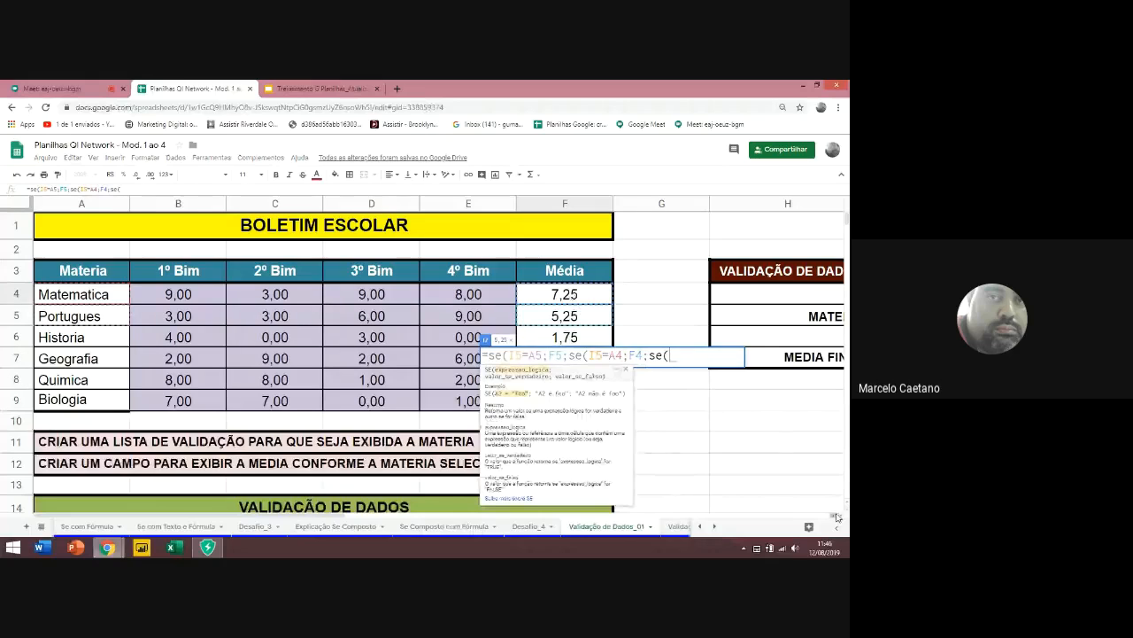
{"action": "left_click", "coordinate": [818, 453]}
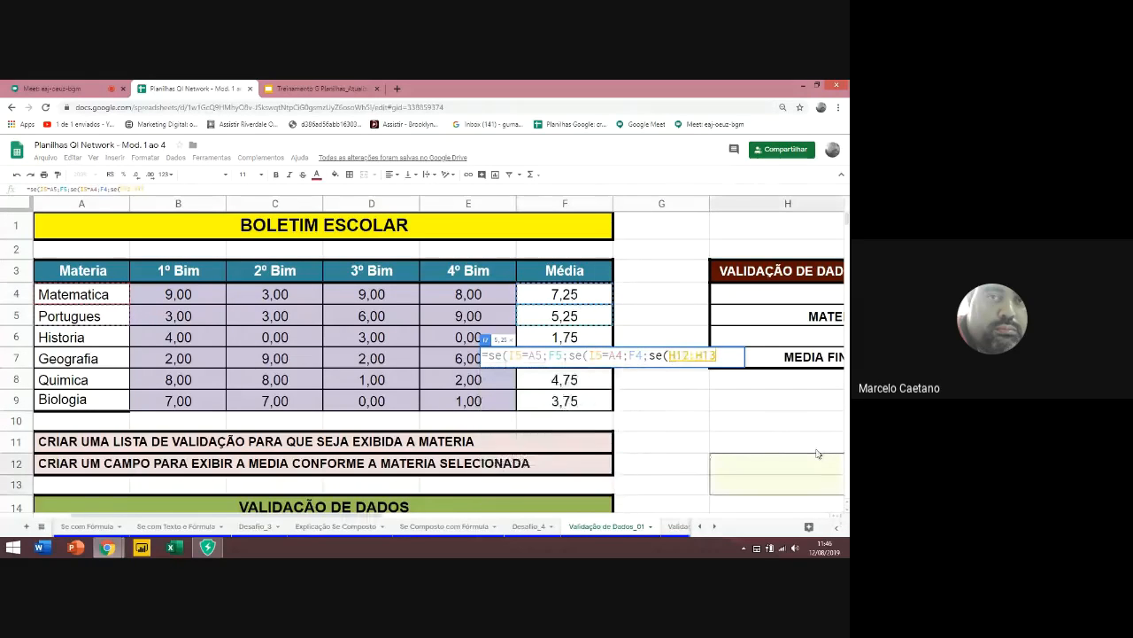
{"action": "key", "text": "Right"}
{"action": "key", "text": "Right"}
{"action": "key", "text": "Up"}
{"action": "key", "text": "Up"}
{"action": "key", "text": "Up"}
{"action": "key", "text": "Up"}
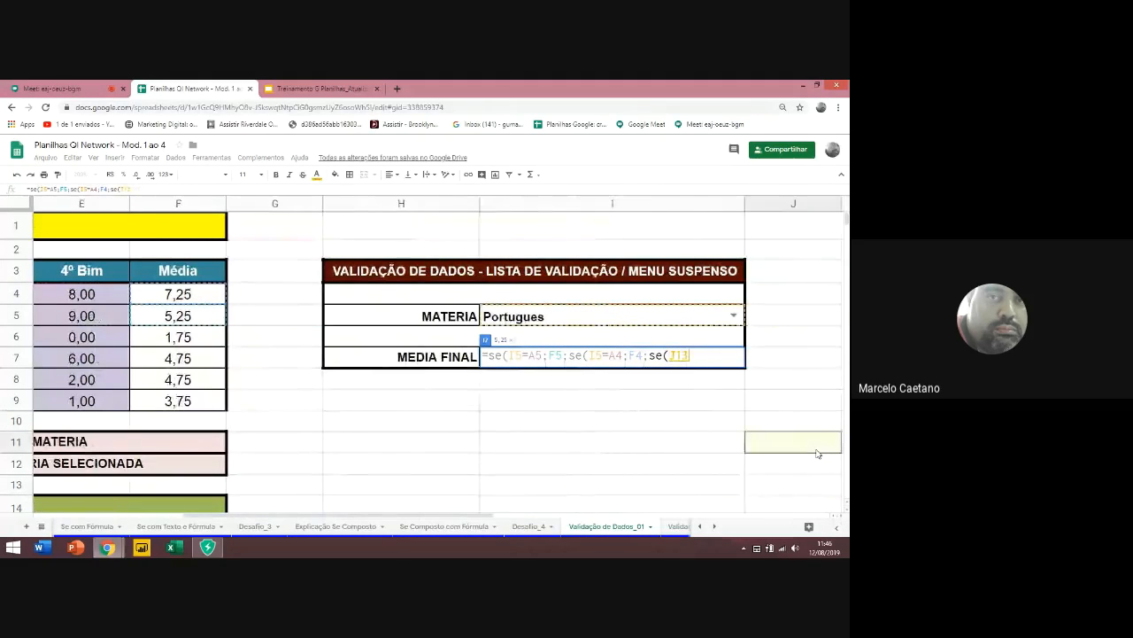
{"action": "key", "text": "Up"}
{"action": "key", "text": "Up"}
{"action": "key", "text": "Up"}
{"action": "key", "text": "Up"}
{"action": "key", "text": "Left"}
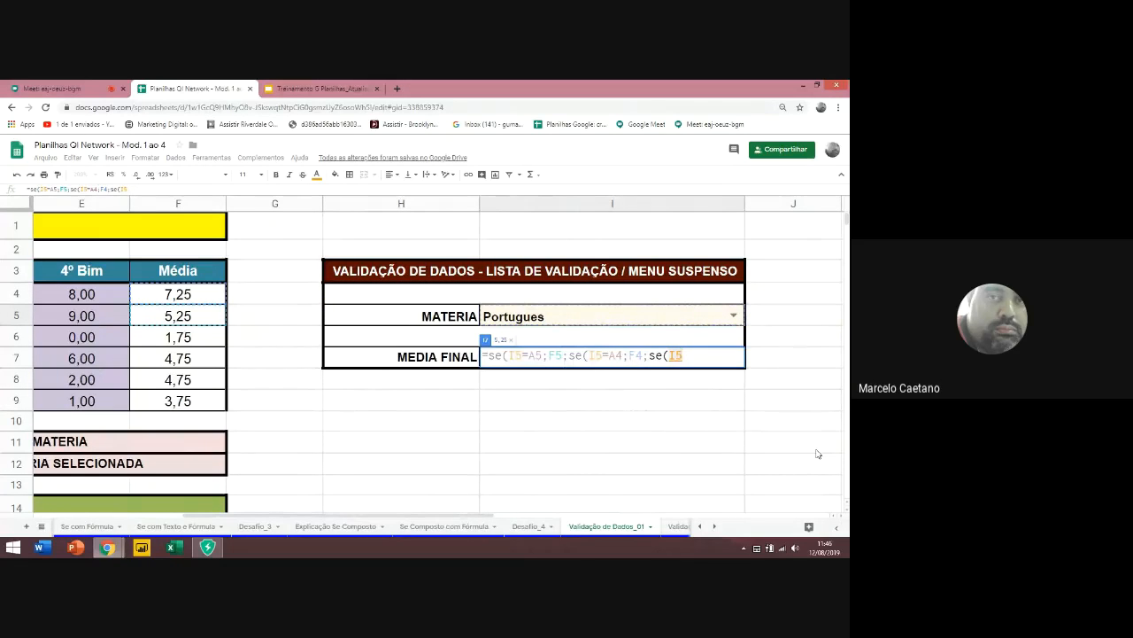
Compare I5 with Historia in A6 in the third SE and return its average from F6
{"action": "type", "text": "="}
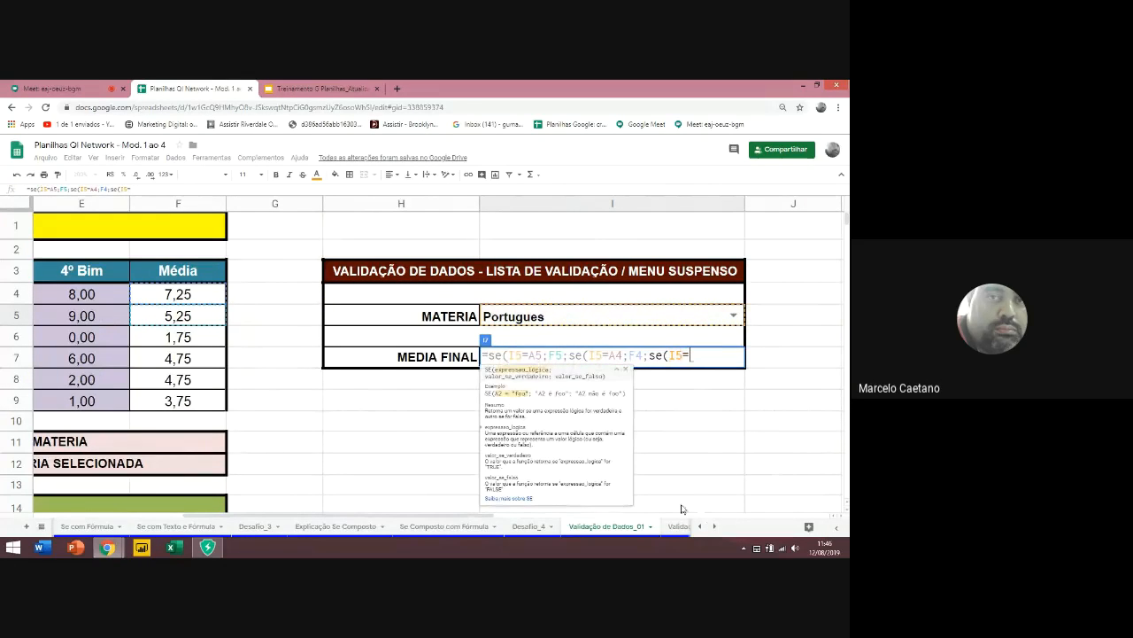
{"action": "key", "text": "Left"}
{"action": "key", "text": "Left"}
{"action": "key", "text": "Left"}
{"action": "key", "text": "Left"}
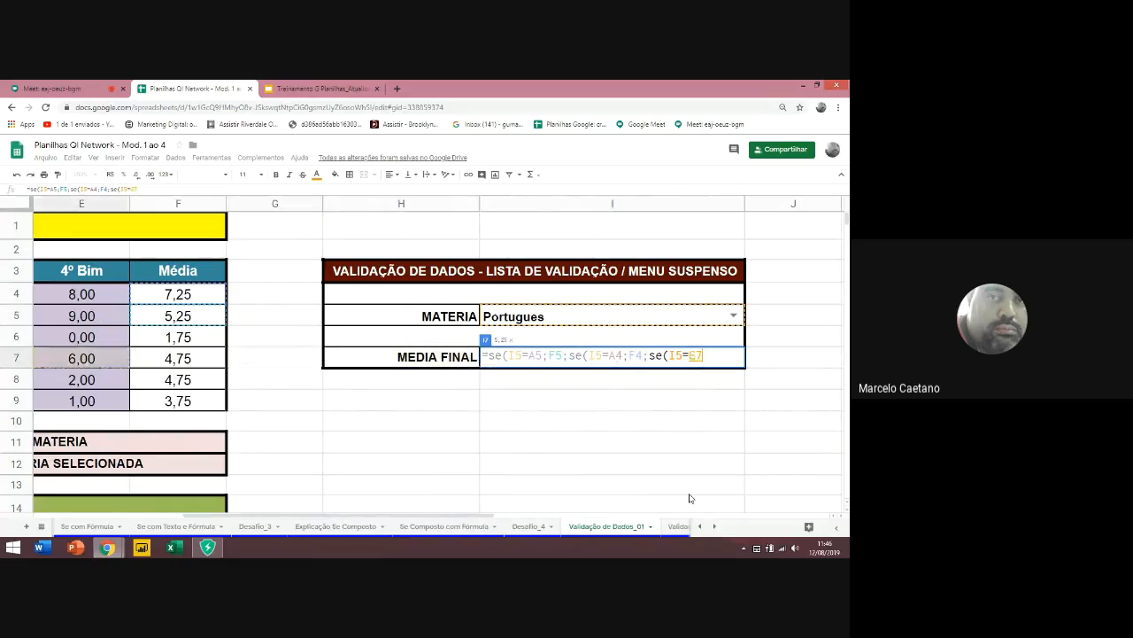
{"action": "key", "text": "Left"}
{"action": "key", "text": "Left"}
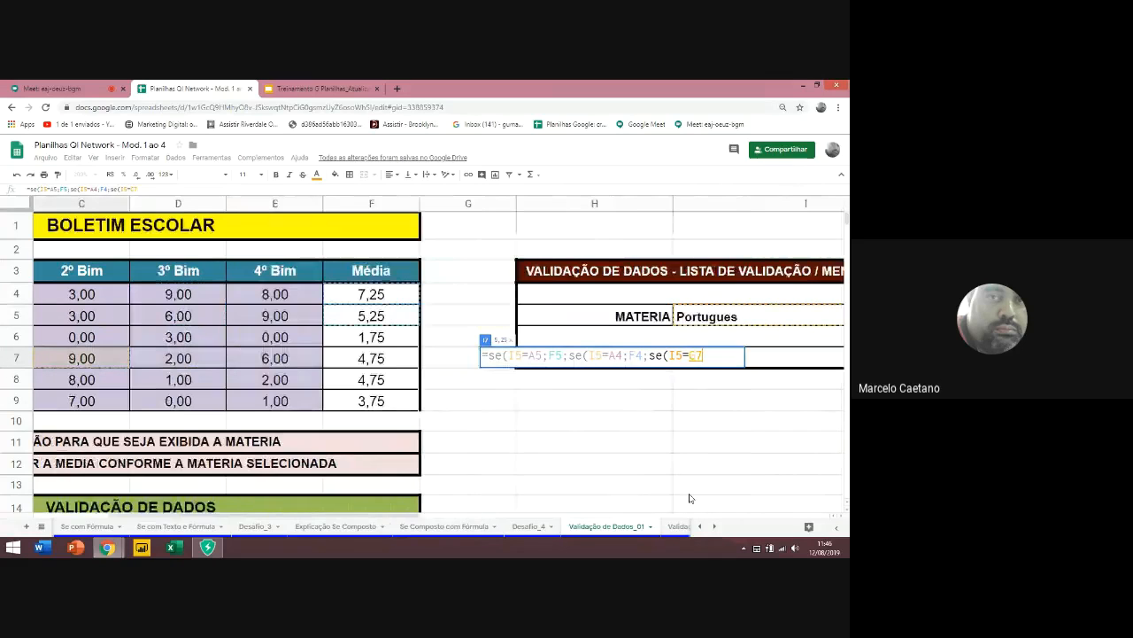
{"action": "key", "text": "Left"}
{"action": "key", "text": "Left"}
{"action": "key", "text": "Up"}
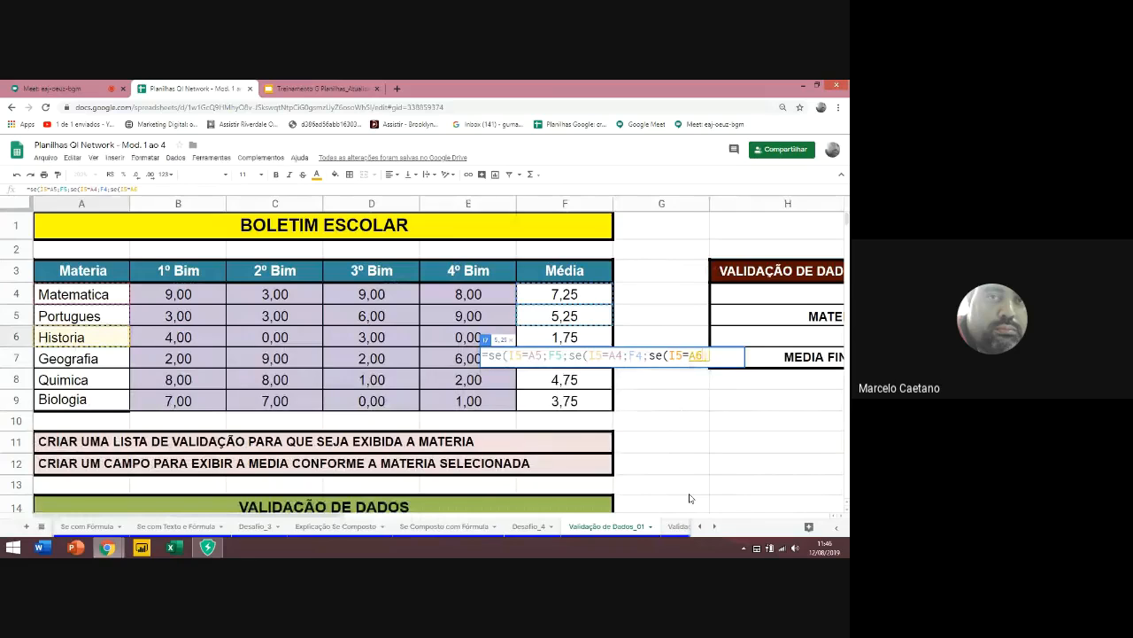
{"action": "type", "text": ";"}
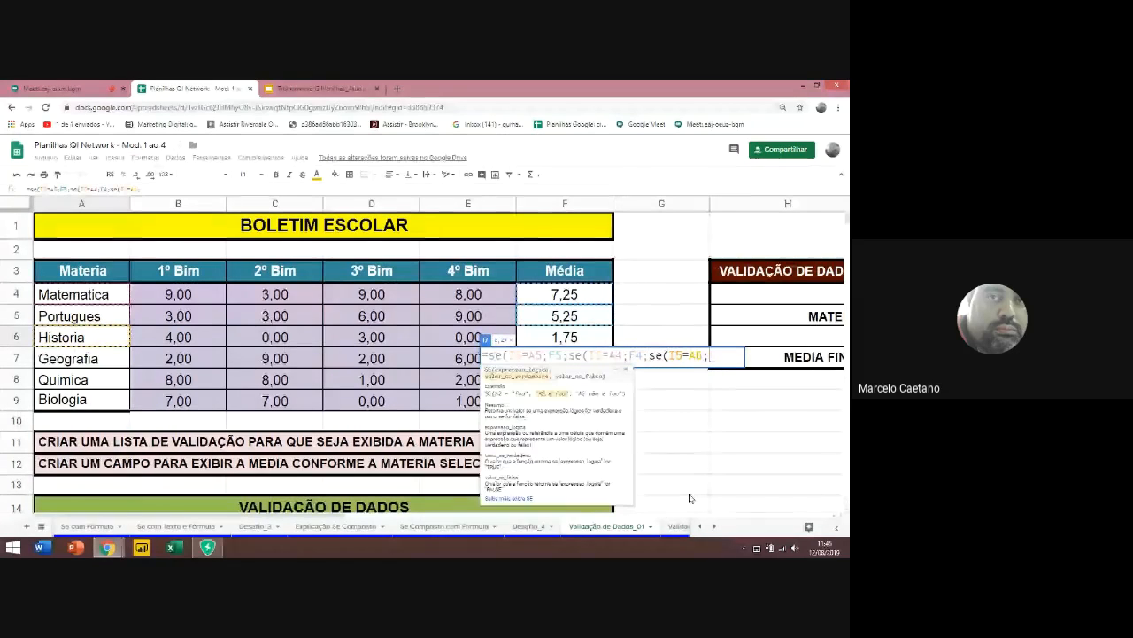
{"action": "left_click", "coordinate": [581, 343]}
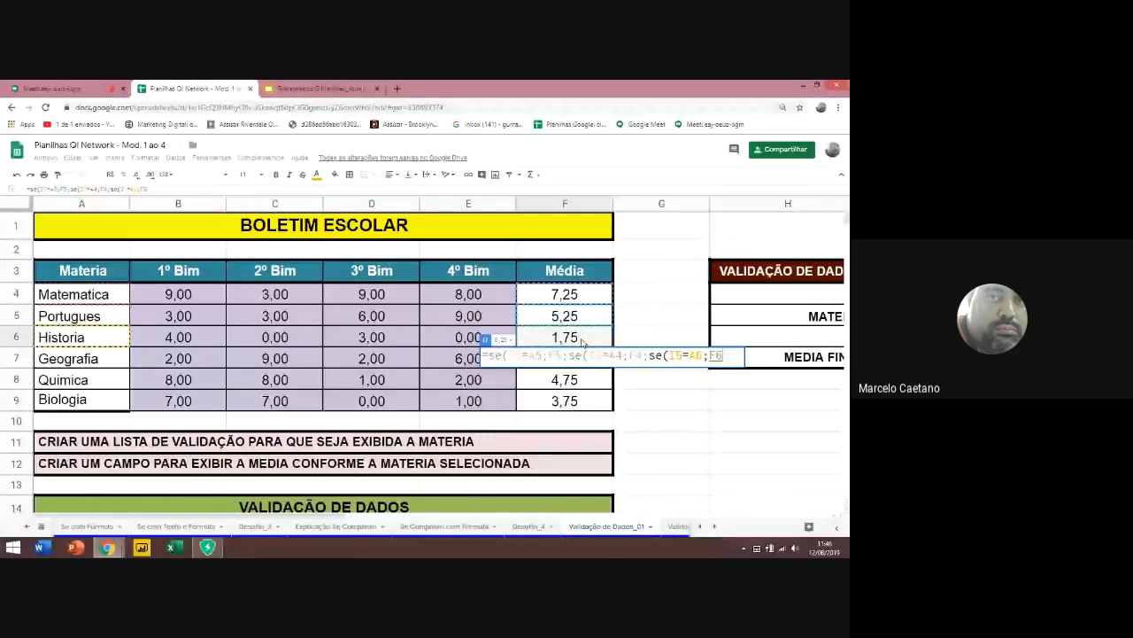
Finish the formula with 0 as the final false value, close all three SE functions, and check the MEDIA FINAL result
{"action": "type", "text": ";"}
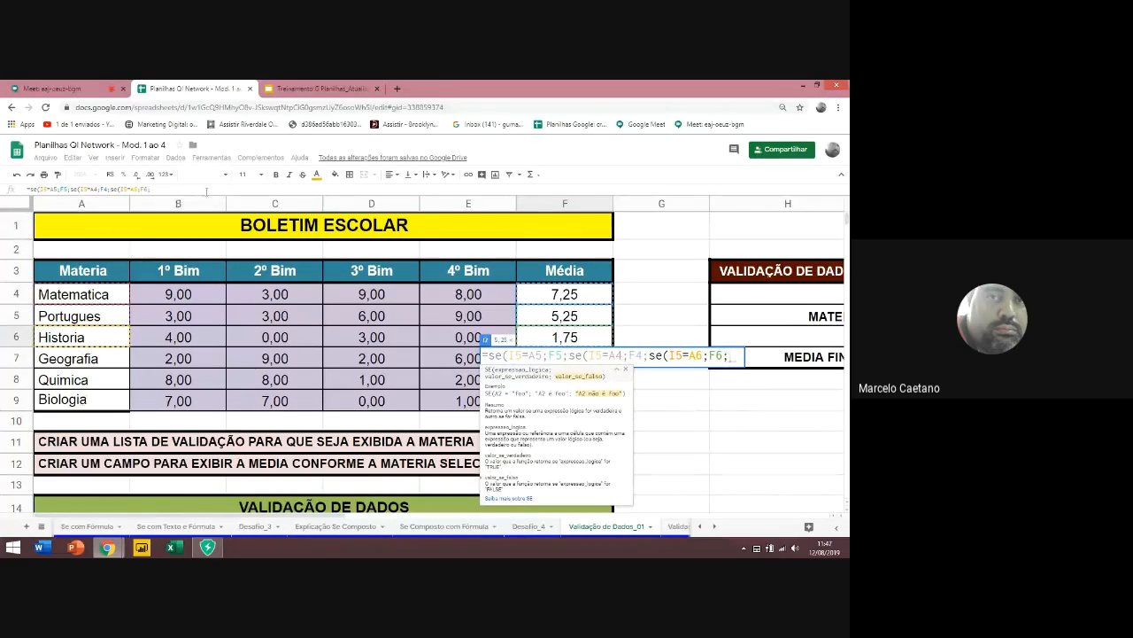
{"action": "type", "text": "0"}
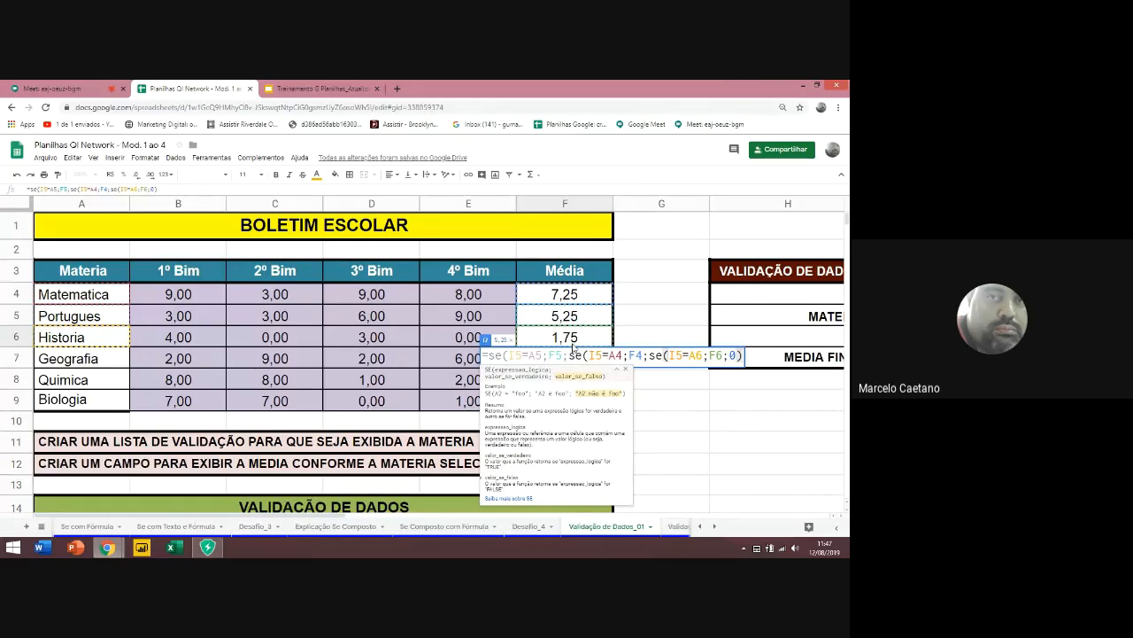
{"action": "type", "text": "))"}
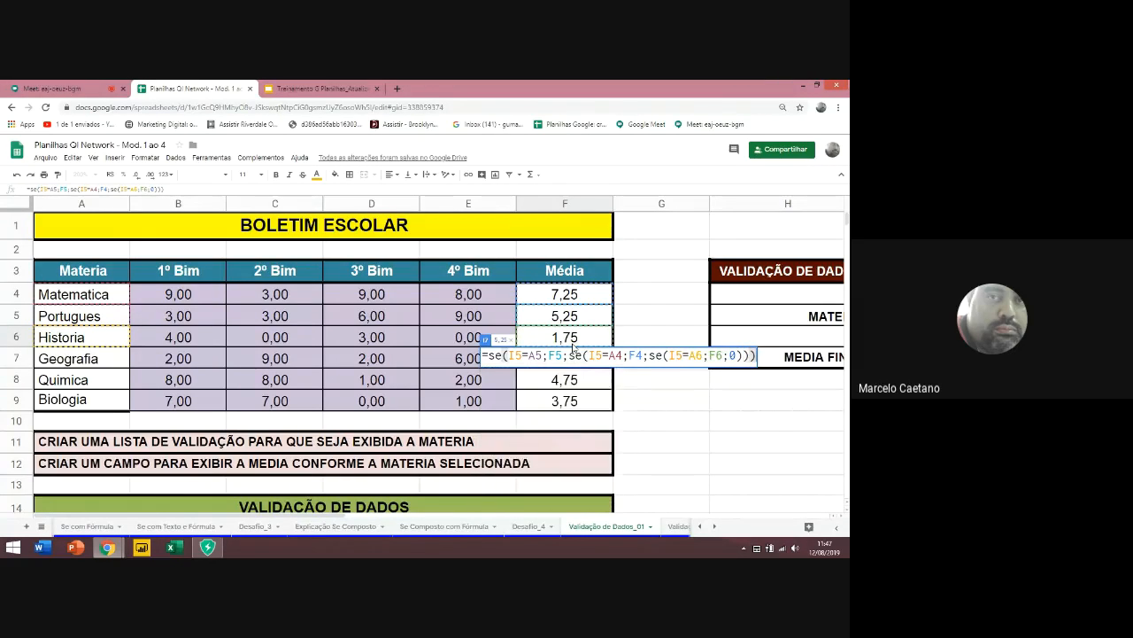
{"action": "left_click_drag", "start_coordinate": [573, 347], "coordinate": [726, 359]}
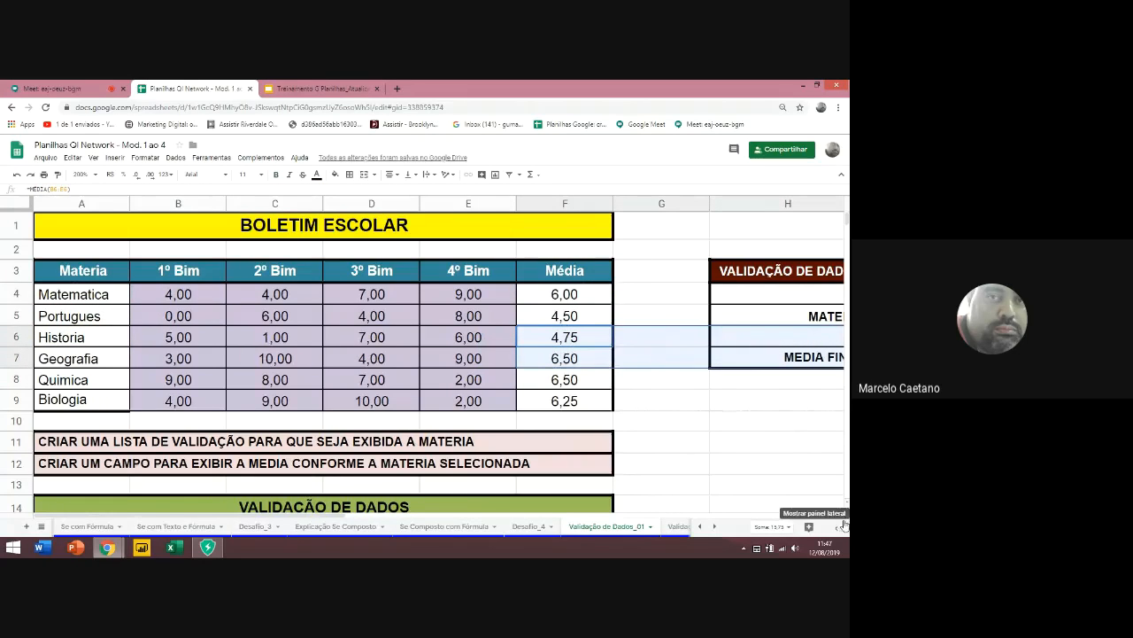
{"action": "left_click", "coordinate": [796, 432]}
{"action": "key", "text": "Right"}
{"action": "key", "text": "Right"}
{"action": "key", "text": "Right"}
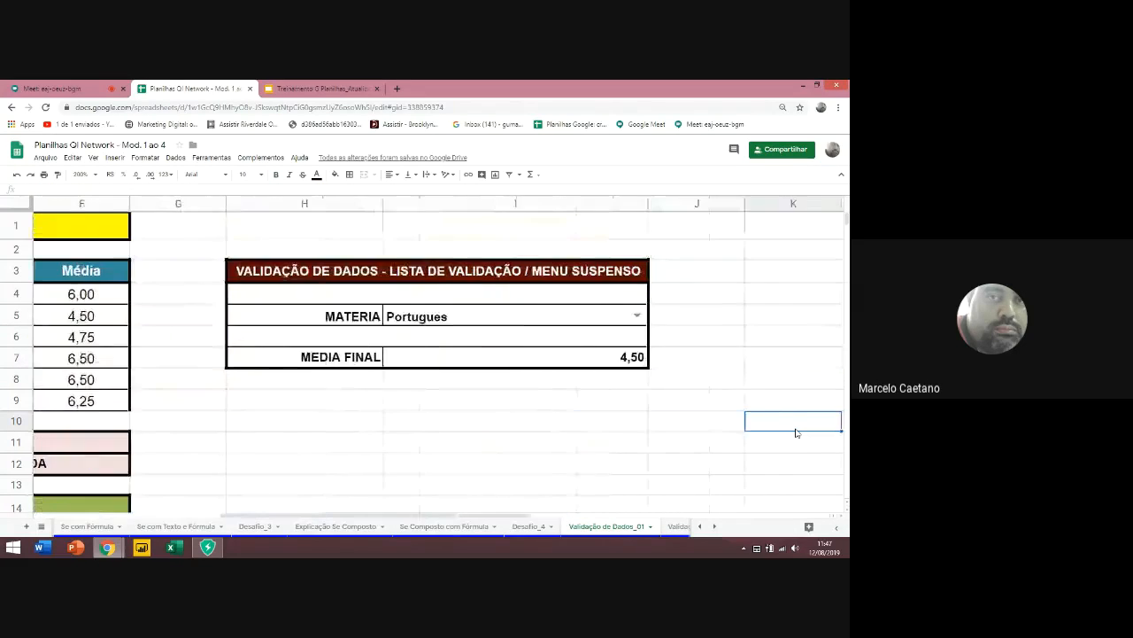
Check the Portugues row and its average in the report card against the MATERIA and MEDIA FINAL block
{"action": "key", "text": "Left"}
{"action": "key", "text": "Left"}
{"action": "key", "text": "Up"}
{"action": "key", "text": "Up"}
{"action": "key", "text": "Up"}
{"action": "key", "text": "Up"}
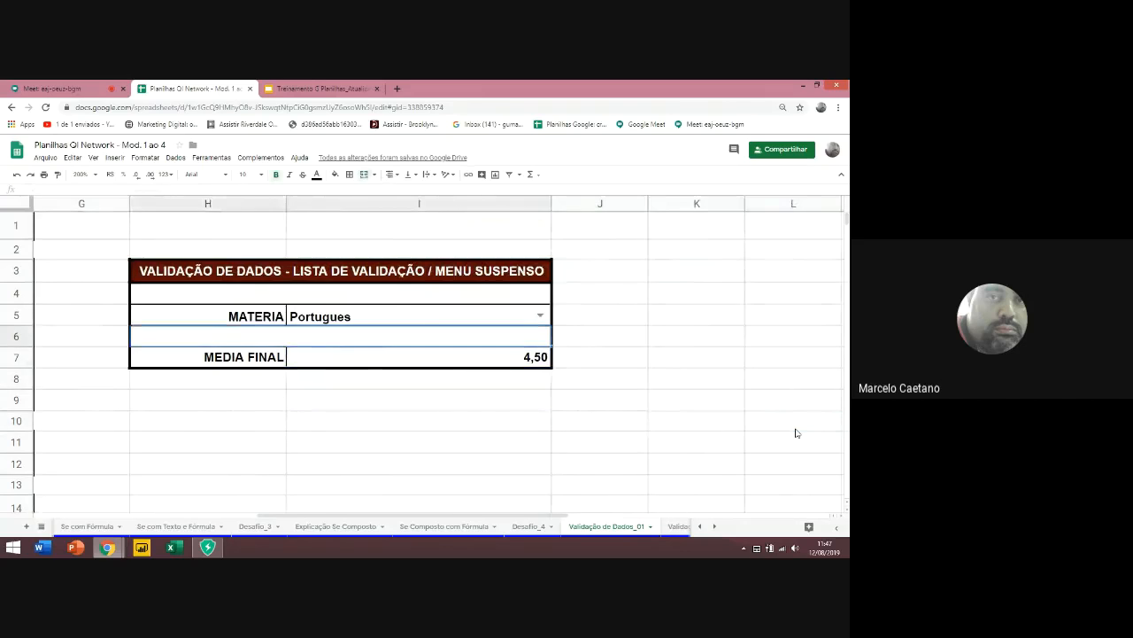
{"action": "key", "text": "Left"}
{"action": "key", "text": "Left"}
{"action": "key", "text": "Left"}
{"action": "key", "text": "Left"}
{"action": "key", "text": "Left"}
{"action": "key", "text": "Left"}
{"action": "key", "text": "Left"}
{"action": "key", "text": "Left"}
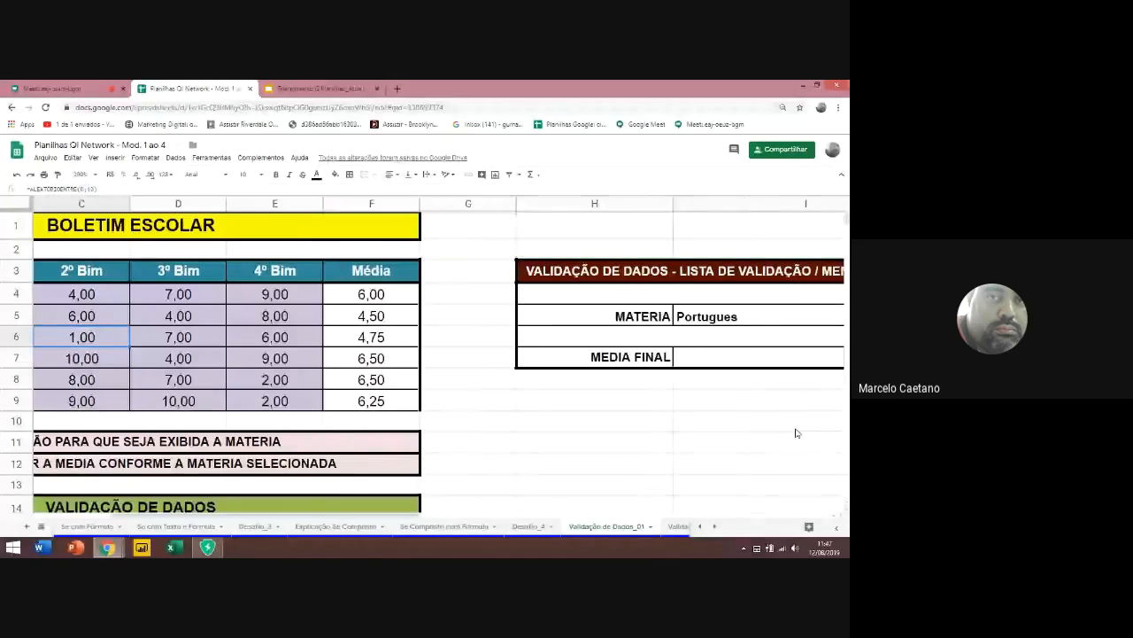
{"action": "key", "text": "Up"}
{"action": "key", "text": "Up"}
{"action": "key", "text": "Down"}
{"action": "key", "text": "Right"}
{"action": "key", "text": "Right"}
{"action": "key", "text": "Right"}
{"action": "key", "text": "Right"}
{"action": "key", "text": "Right"}
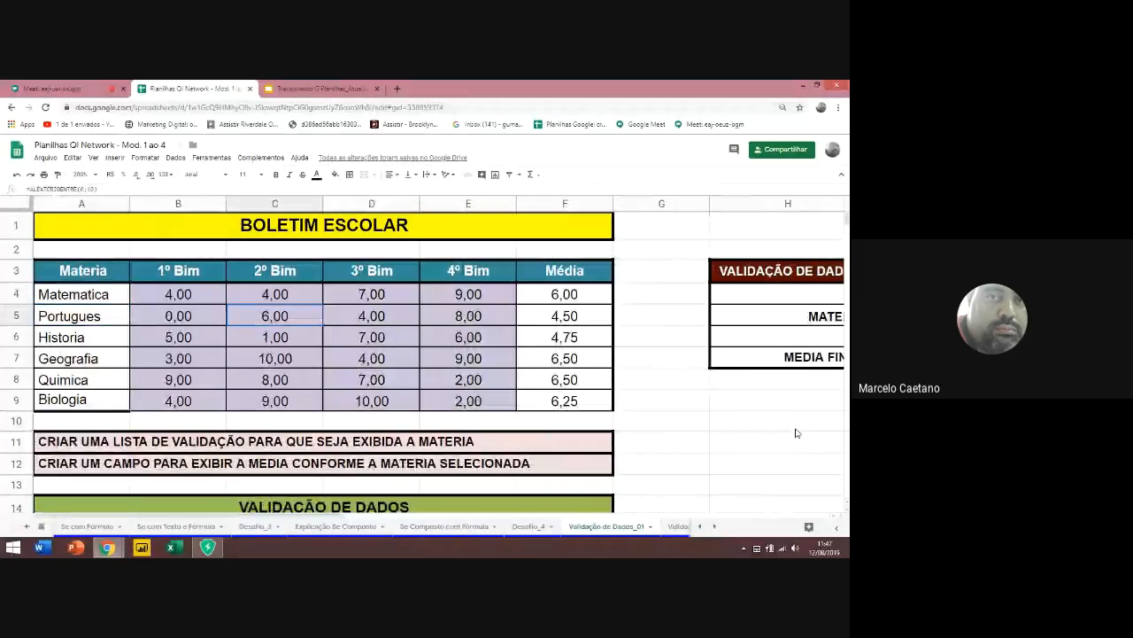
{"action": "key", "text": "Right"}
{"action": "key", "text": "Right"}
{"action": "key", "text": "Right"}
{"action": "key", "text": "Right"}
{"action": "key", "text": "Right"}
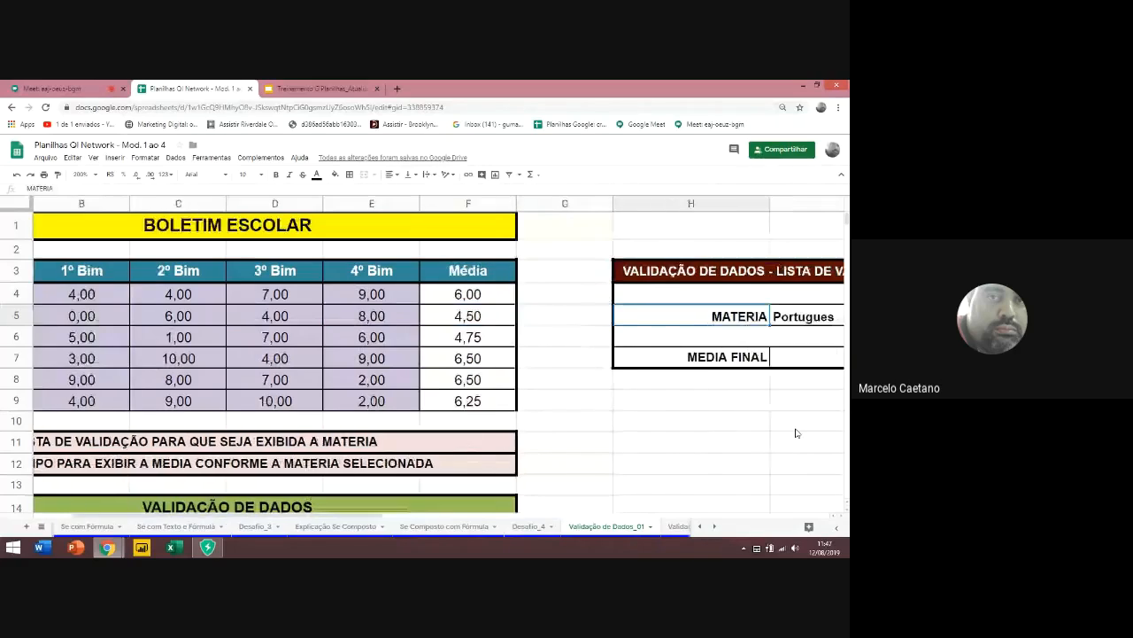
Set the sheet zoom to 100% and select Matematica in the MATERIA dropdown to test the formula
{"action": "left_click", "coordinate": [83, 174]}
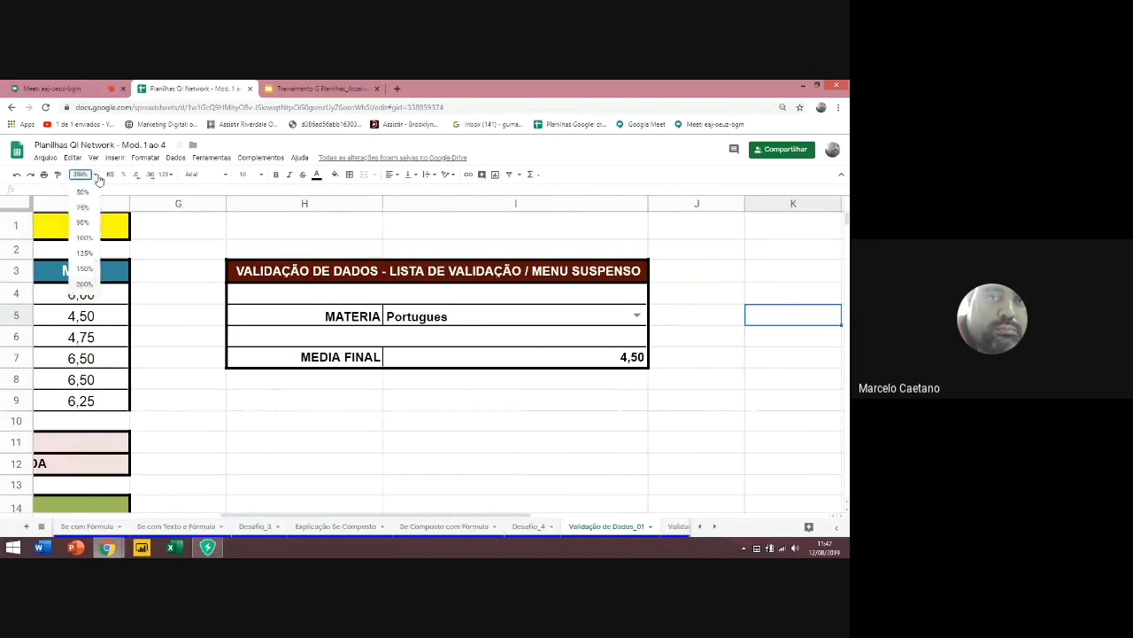
{"action": "left_click", "coordinate": [83, 237]}
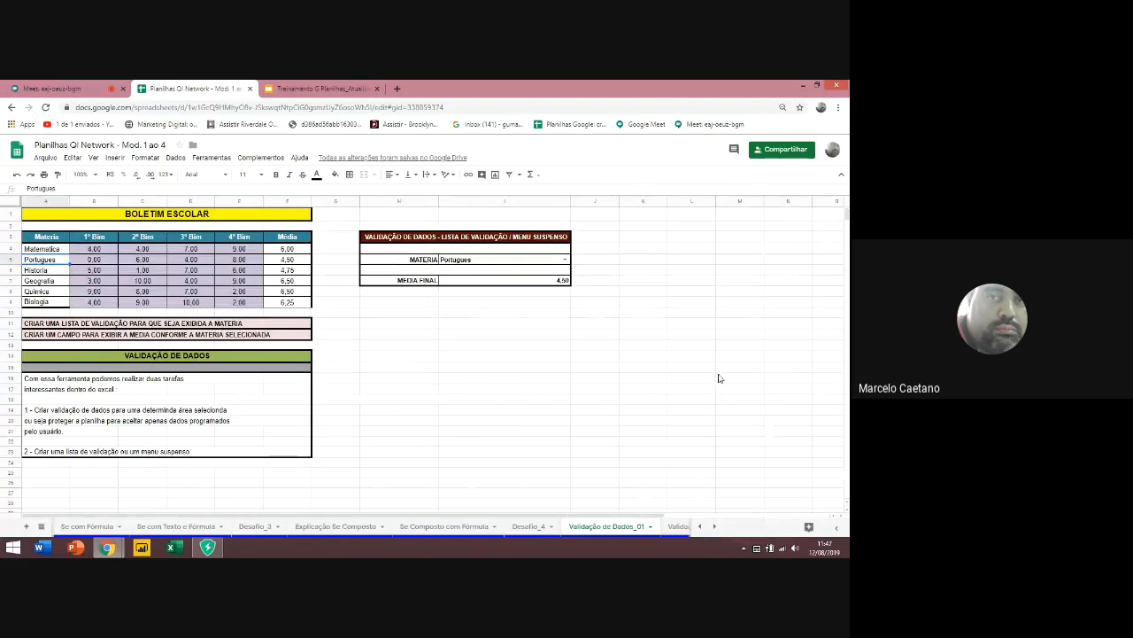
{"action": "left_click", "coordinate": [564, 260]}
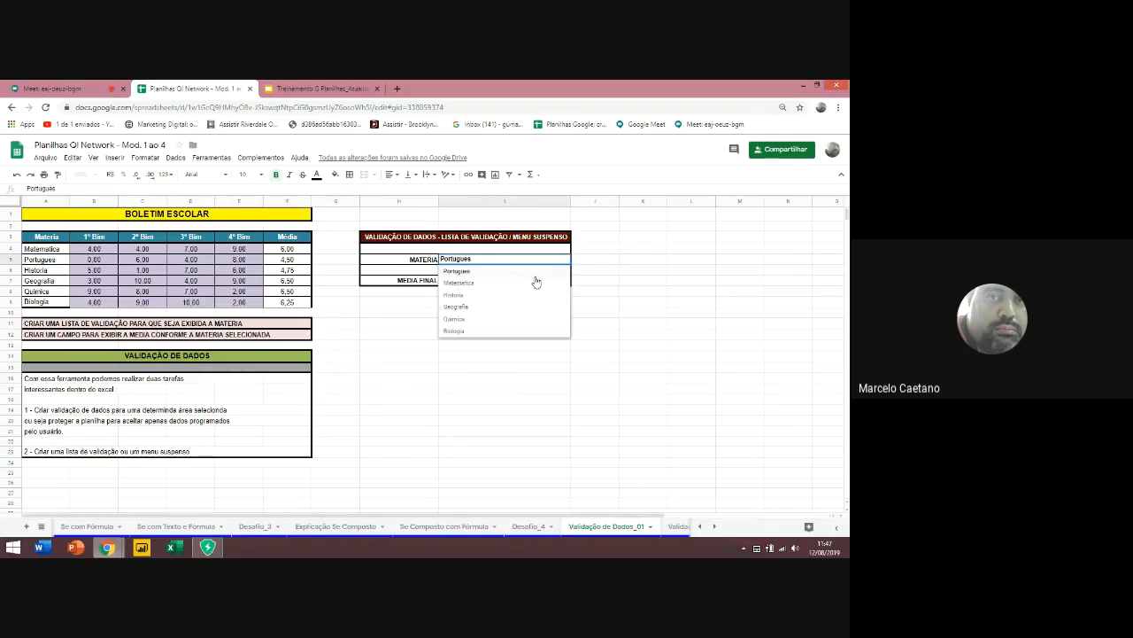
{"action": "left_click", "coordinate": [488, 288]}
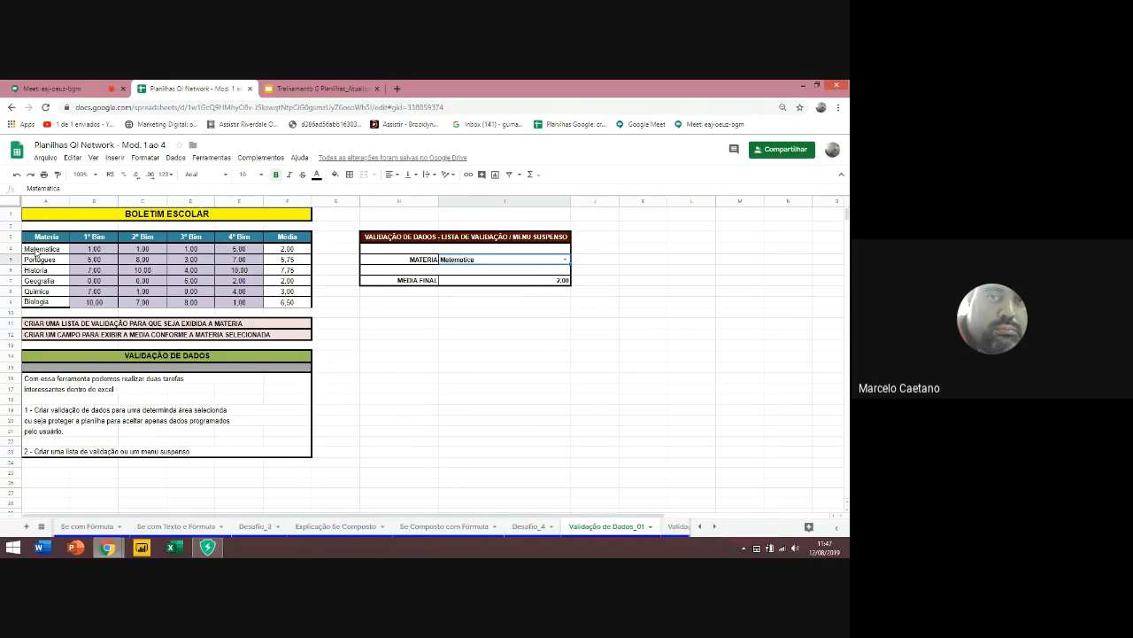
Select Historia in the MATERIA dropdown and compare the MEDIA FINAL result with the Historia average in F6
{"action": "double_click", "coordinate": [562, 257]}
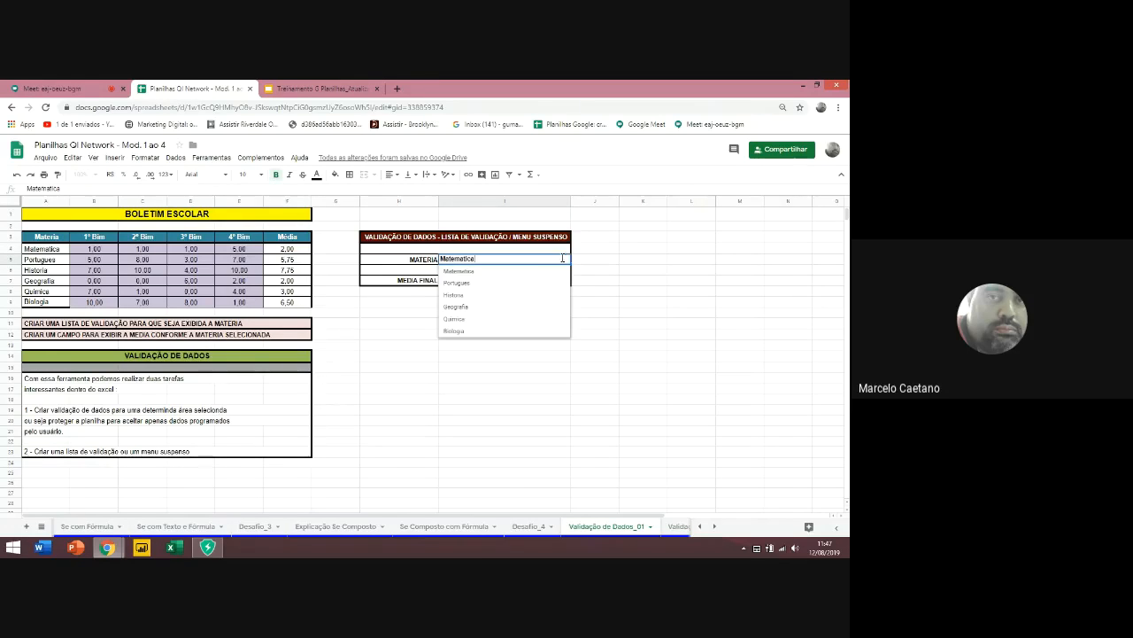
{"action": "left_click", "coordinate": [459, 297]}
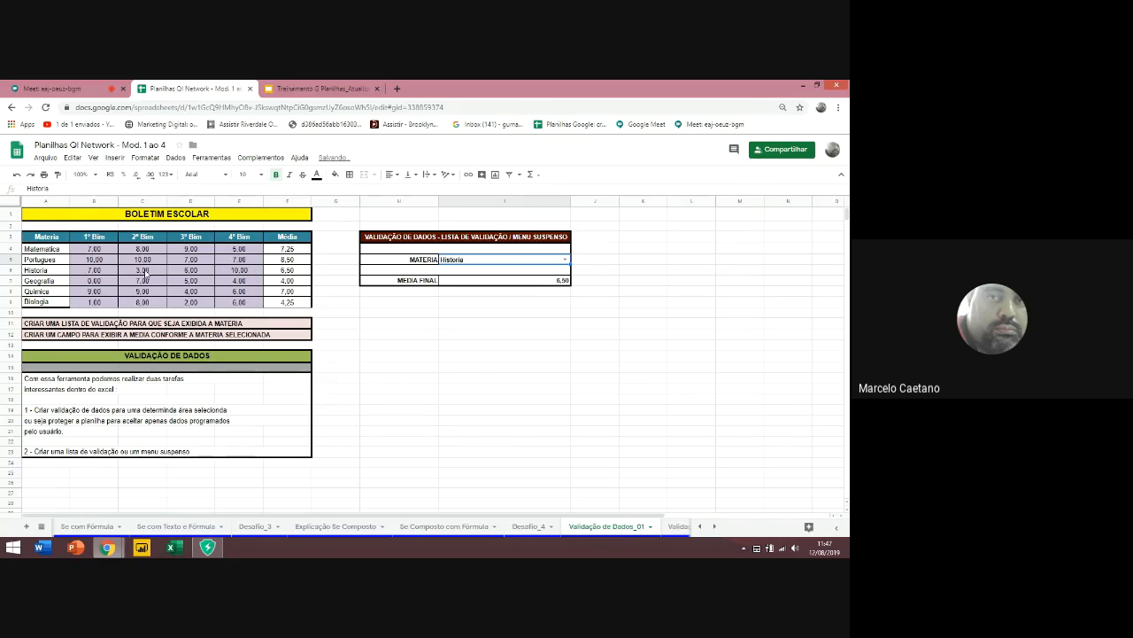
{"action": "left_click", "coordinate": [40, 270]}
{"action": "left_click", "coordinate": [288, 274]}
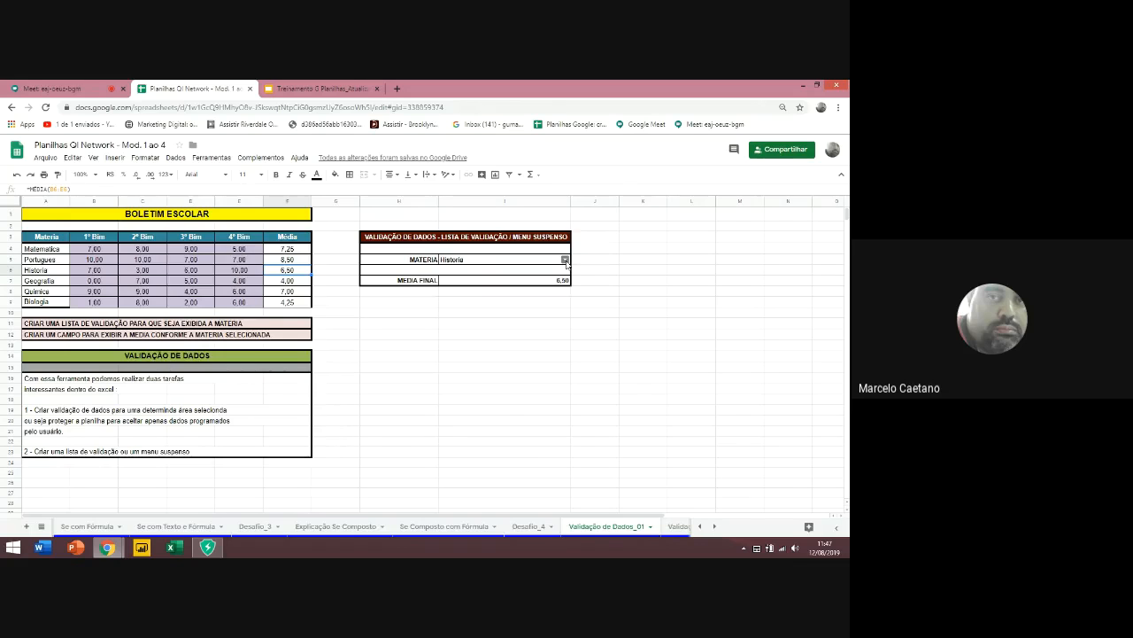
Select Quimica in the MATERIA dropdown and inspect the nested SE formula in the MEDIA FINAL cell
{"action": "left_click", "coordinate": [565, 260]}
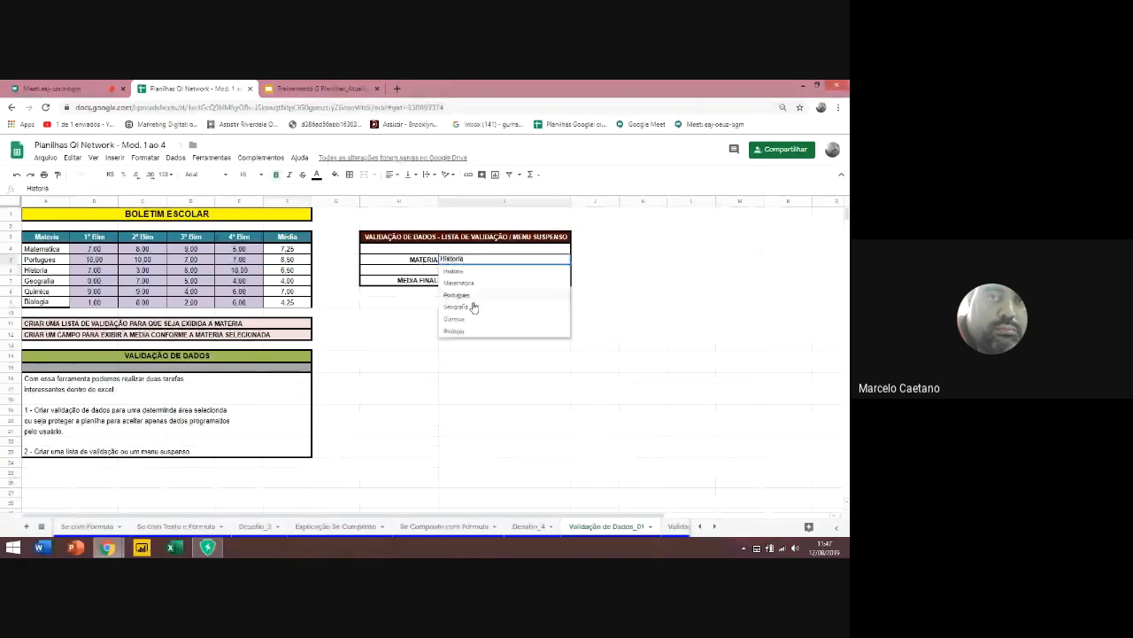
{"action": "left_click", "coordinate": [456, 318]}
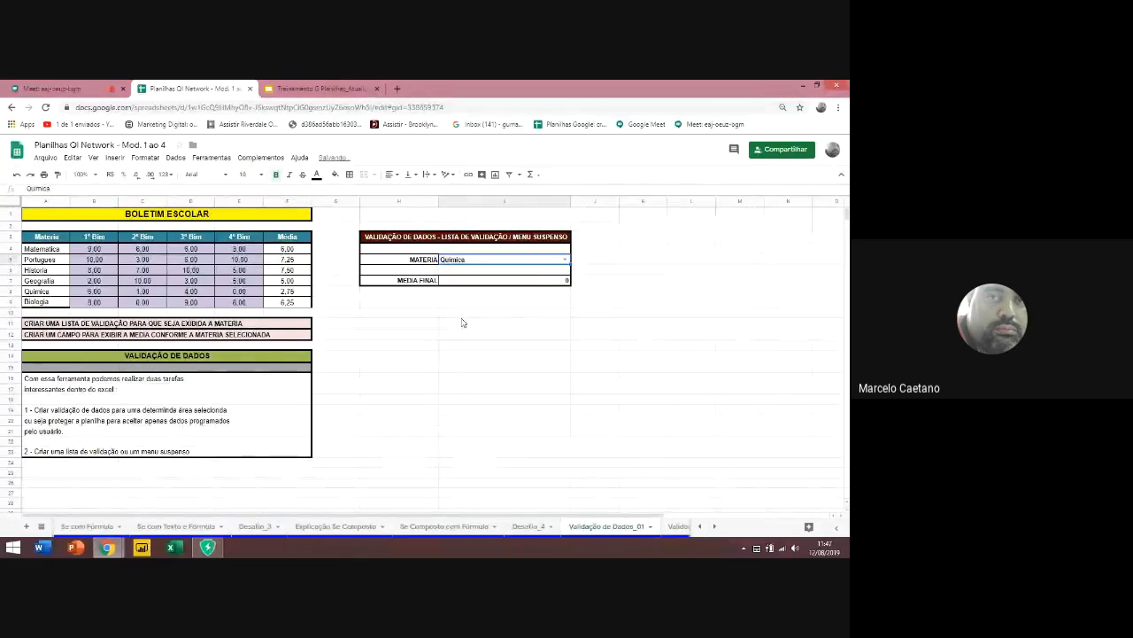
{"action": "double_click", "coordinate": [539, 280]}
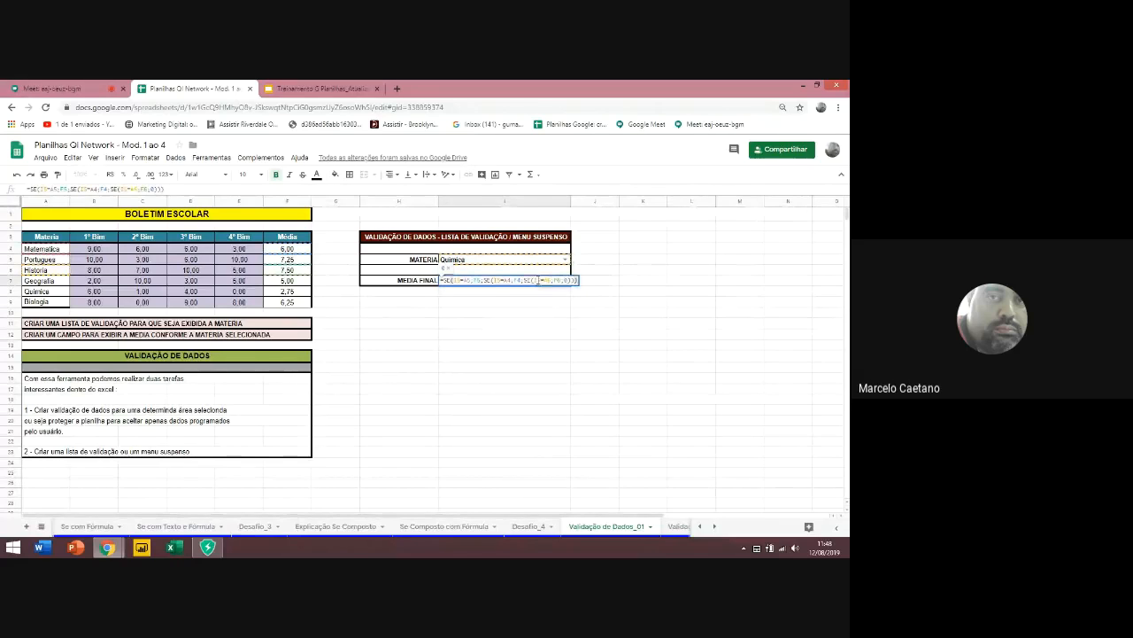
{"action": "left_click", "coordinate": [456, 280]}
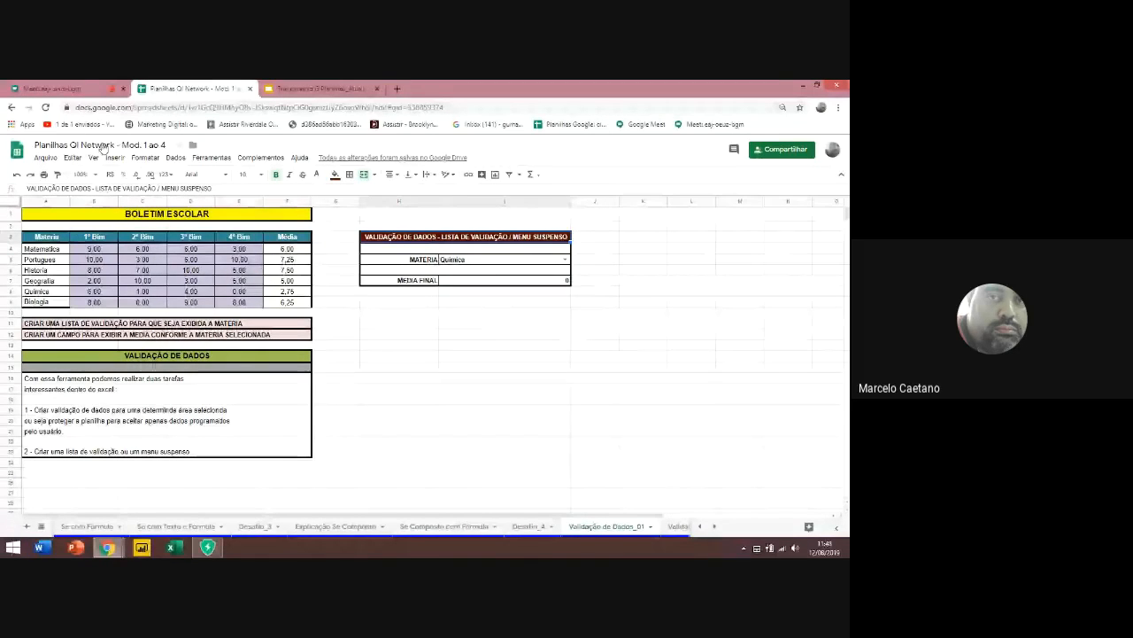
Switch to the Google Meet call, show the presenter's own video in the main view, and turn the camera on
{"action": "left_click", "coordinate": [65, 93]}
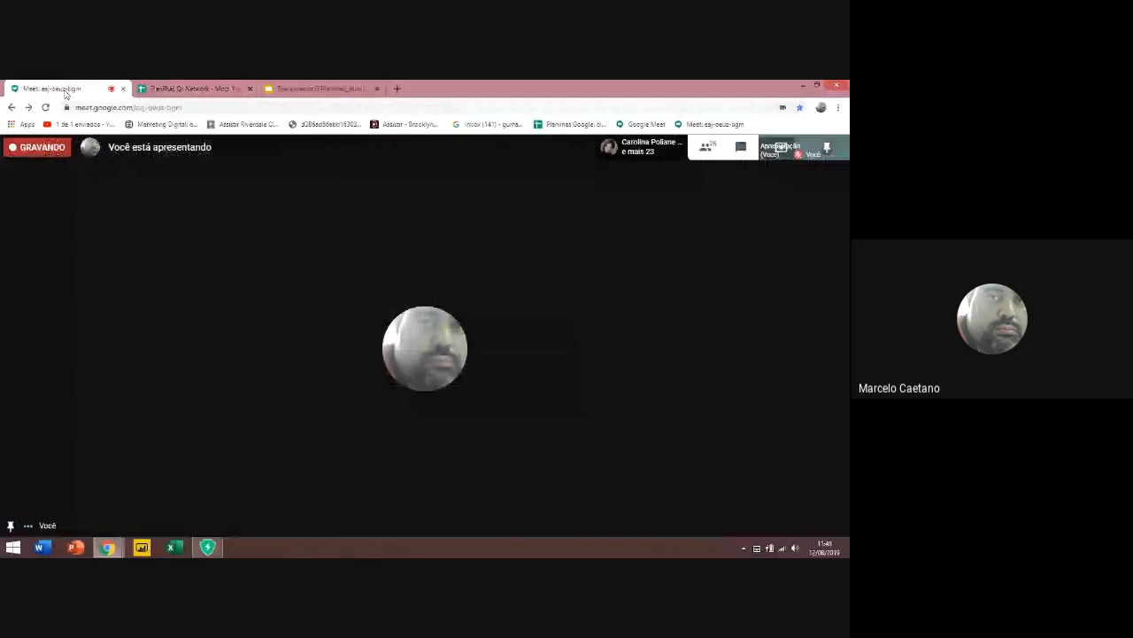
{"action": "left_click", "coordinate": [813, 157]}
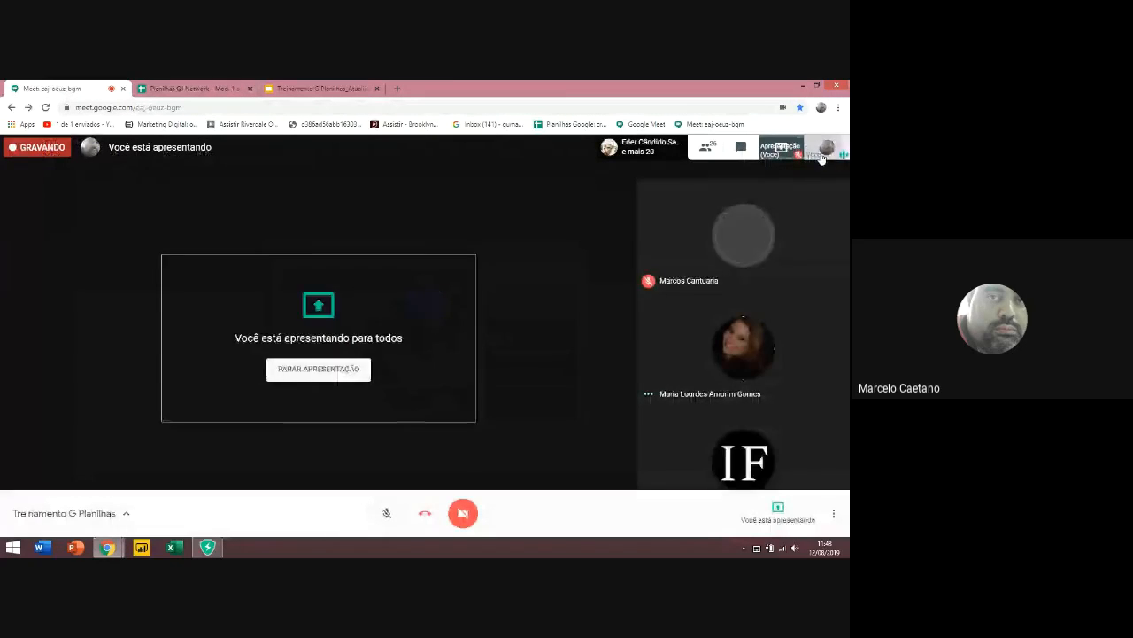
{"action": "left_click", "coordinate": [828, 153]}
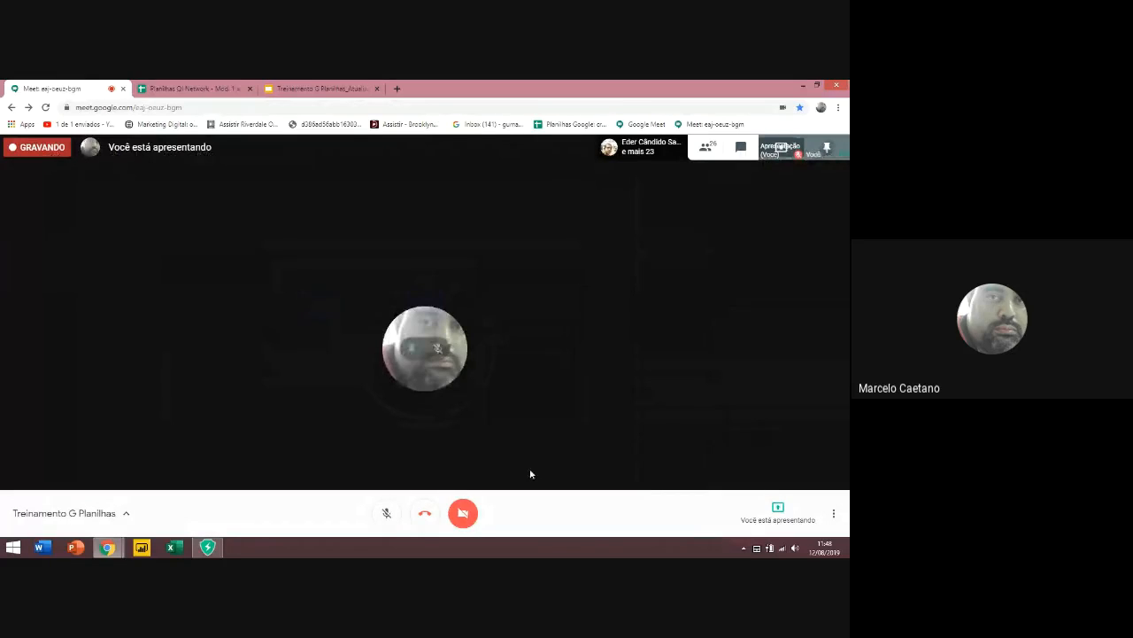
{"action": "left_click", "coordinate": [463, 513]}
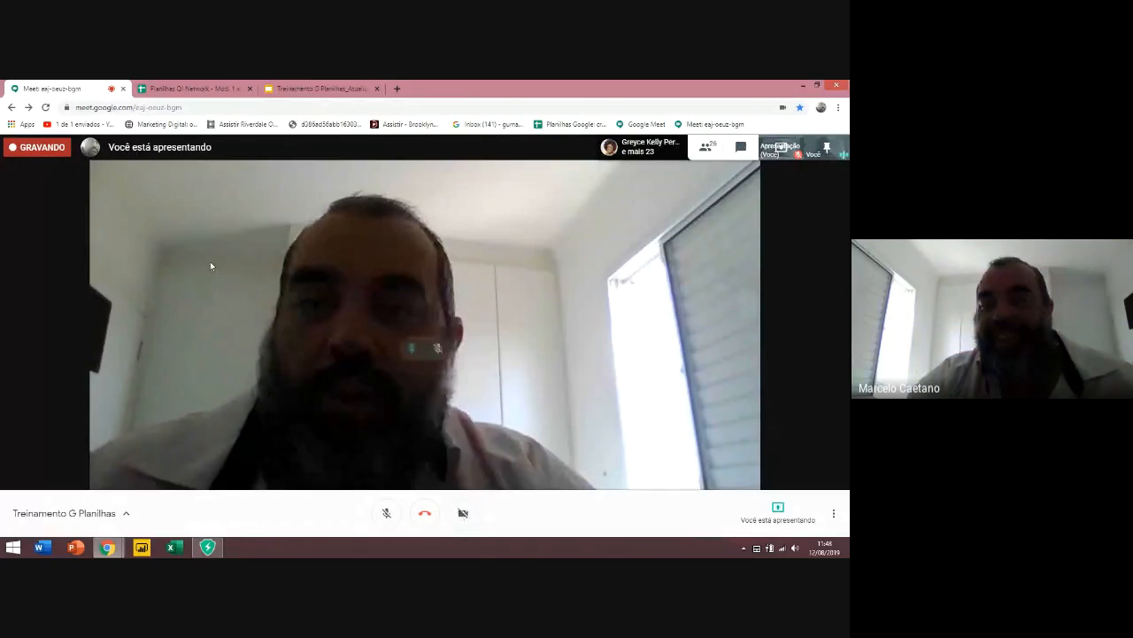
Look through the meeting's participant list and its chat messages
{"action": "left_click", "coordinate": [643, 152]}
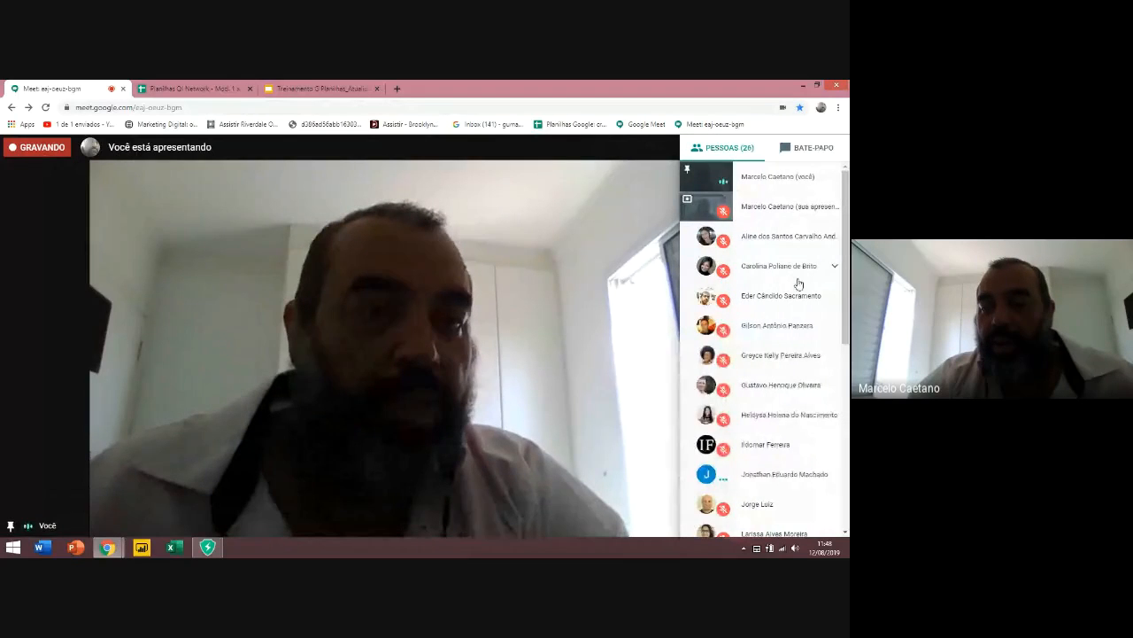
{"action": "scroll", "coordinate": [801, 230], "scroll_direction": "down", "scroll_amount": 1}
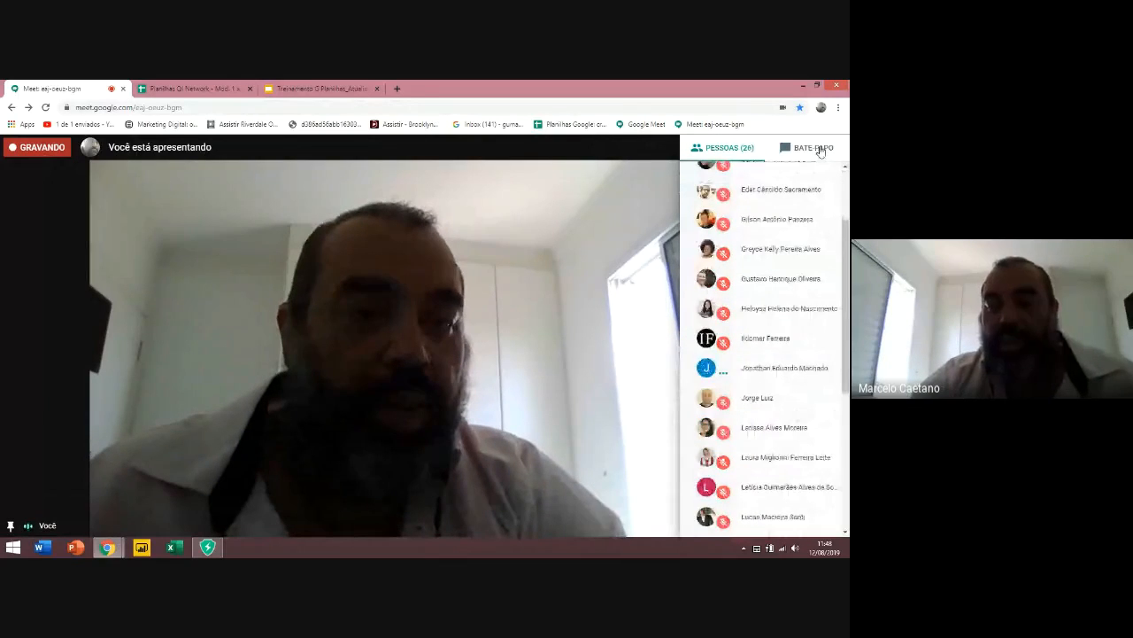
{"action": "left_click", "coordinate": [814, 149]}
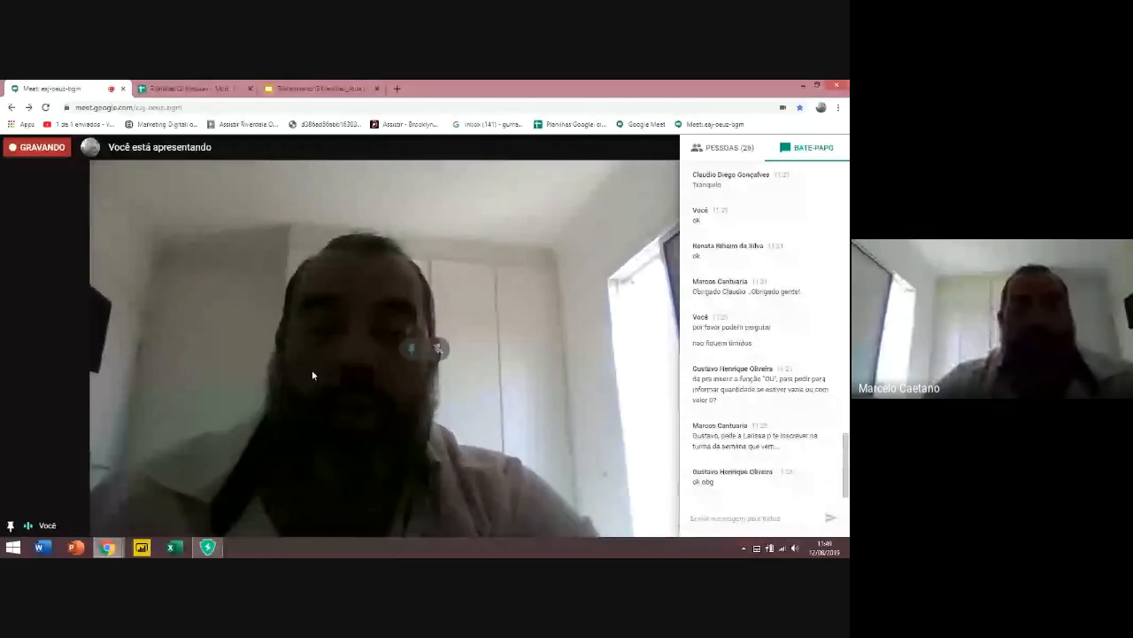
Leave the workbook for the Google Sheets home page, and return to the participant list in the Google Meet call
{"action": "left_click", "coordinate": [179, 89]}
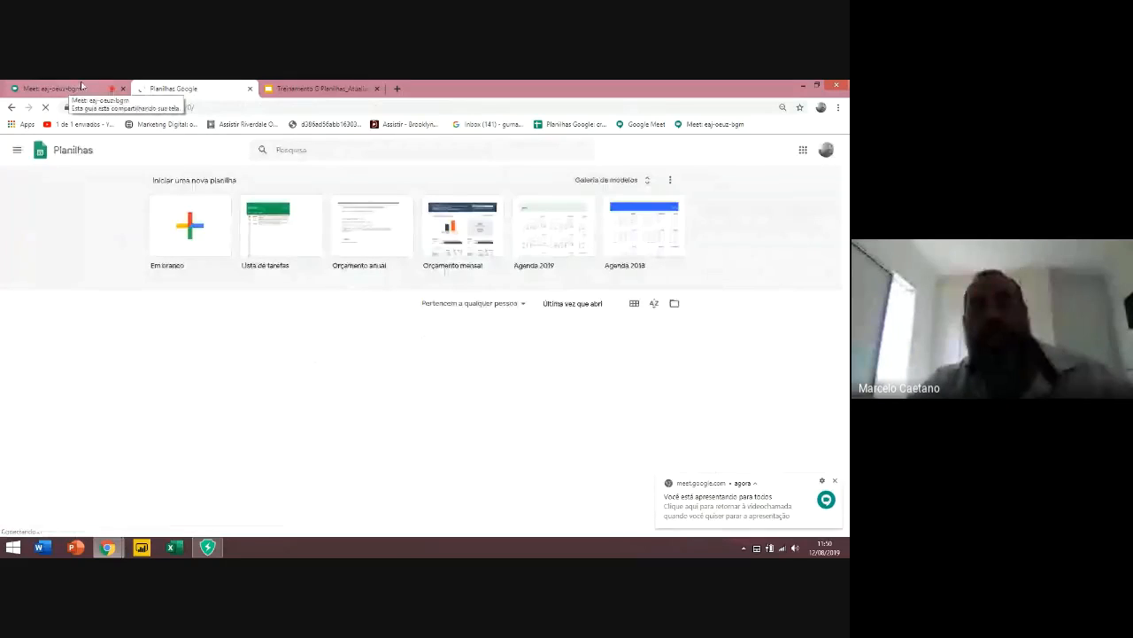
{"action": "left_click", "coordinate": [53, 89]}
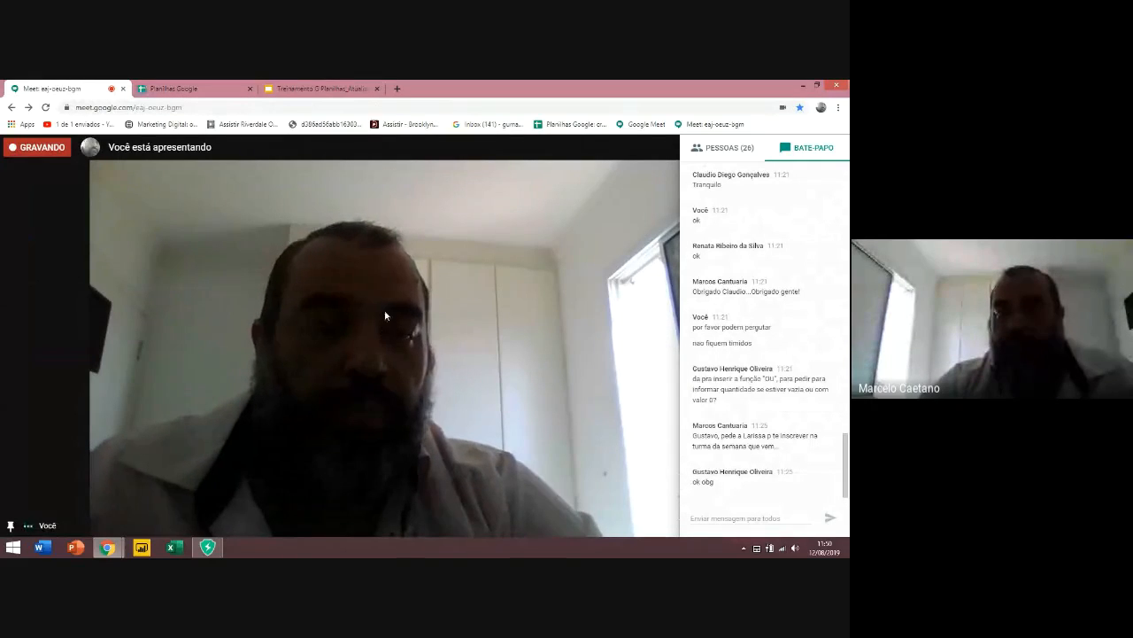
{"action": "left_click", "coordinate": [727, 153]}
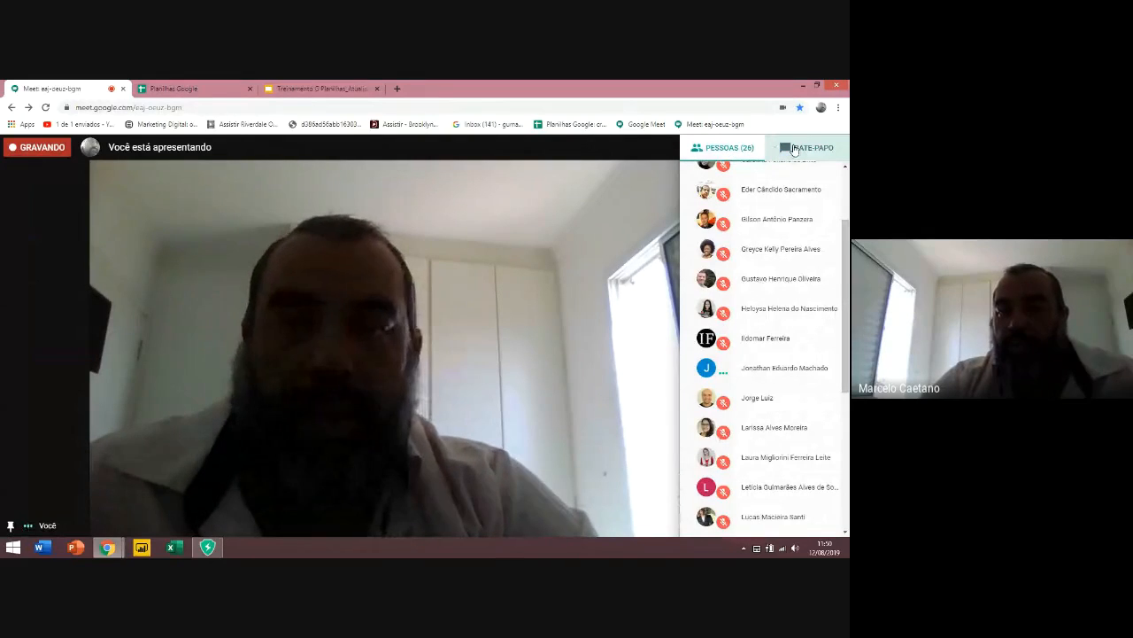
Switch to the Treinamento G Planilhas_Atualizada presentation in Google Slides and select text in the instructor's e-mail address on slide 4
{"action": "left_click", "coordinate": [327, 89]}
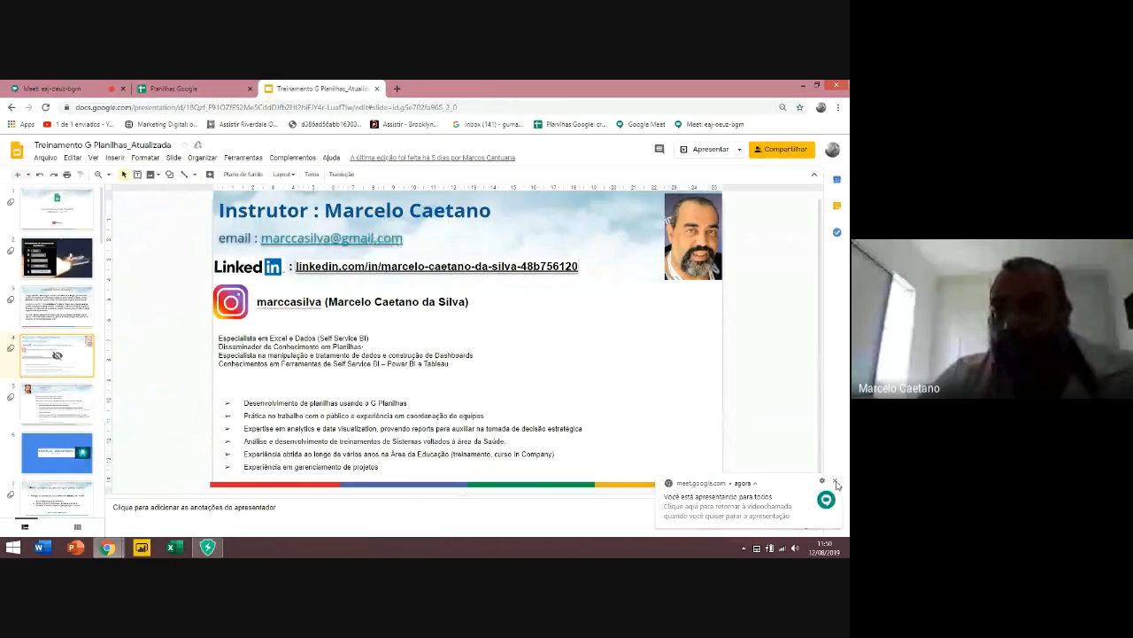
{"action": "double_click", "coordinate": [396, 238]}
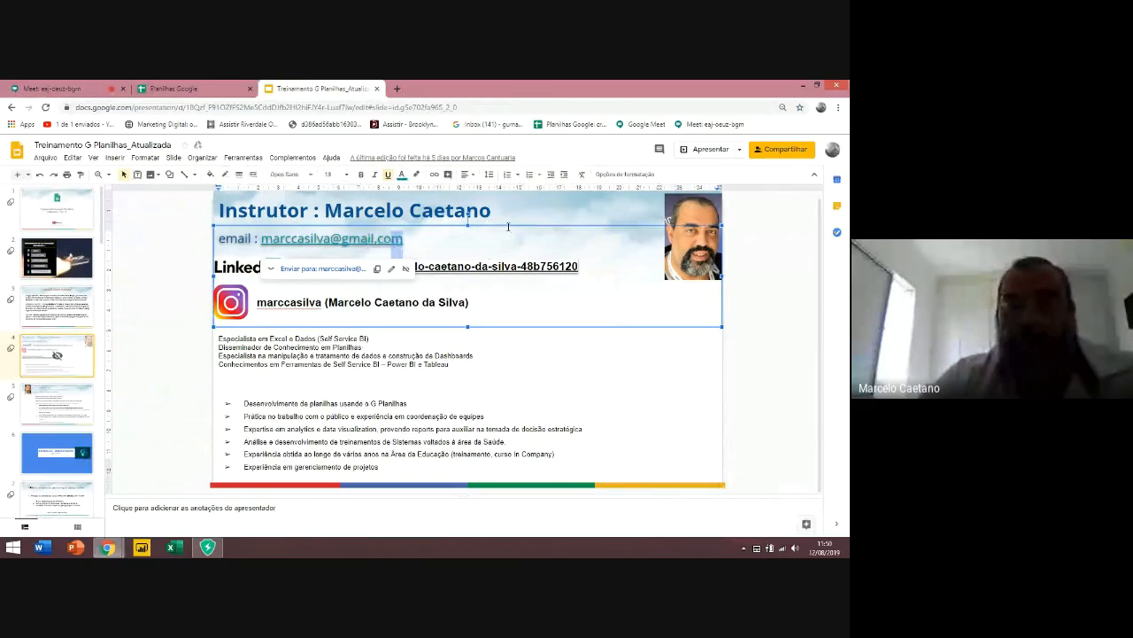